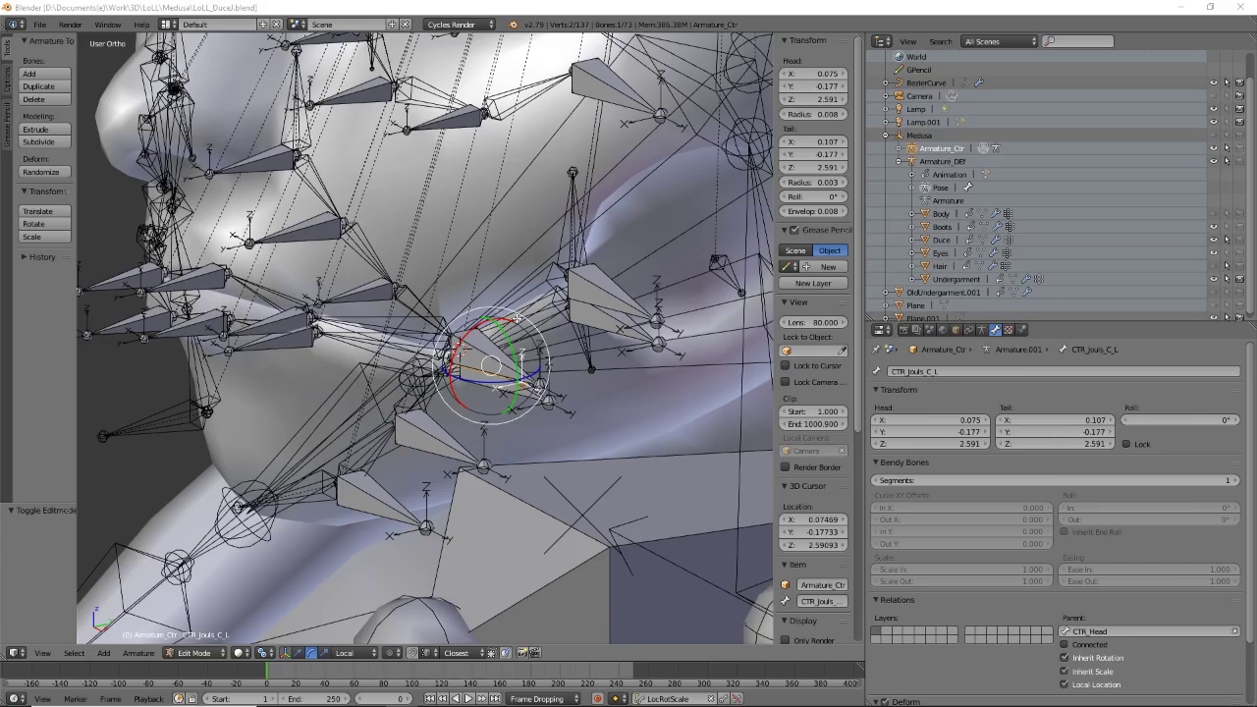
- Inspect the left cheek control bones CTR_Jouls_Ca_L and CTR_Jouls_Cb_L and their parent, ending with CTR_Jouls_Cb_L selected
{"action": "middle_click_drag", "start_coordinate": [517, 319], "coordinate": [453, 287]}
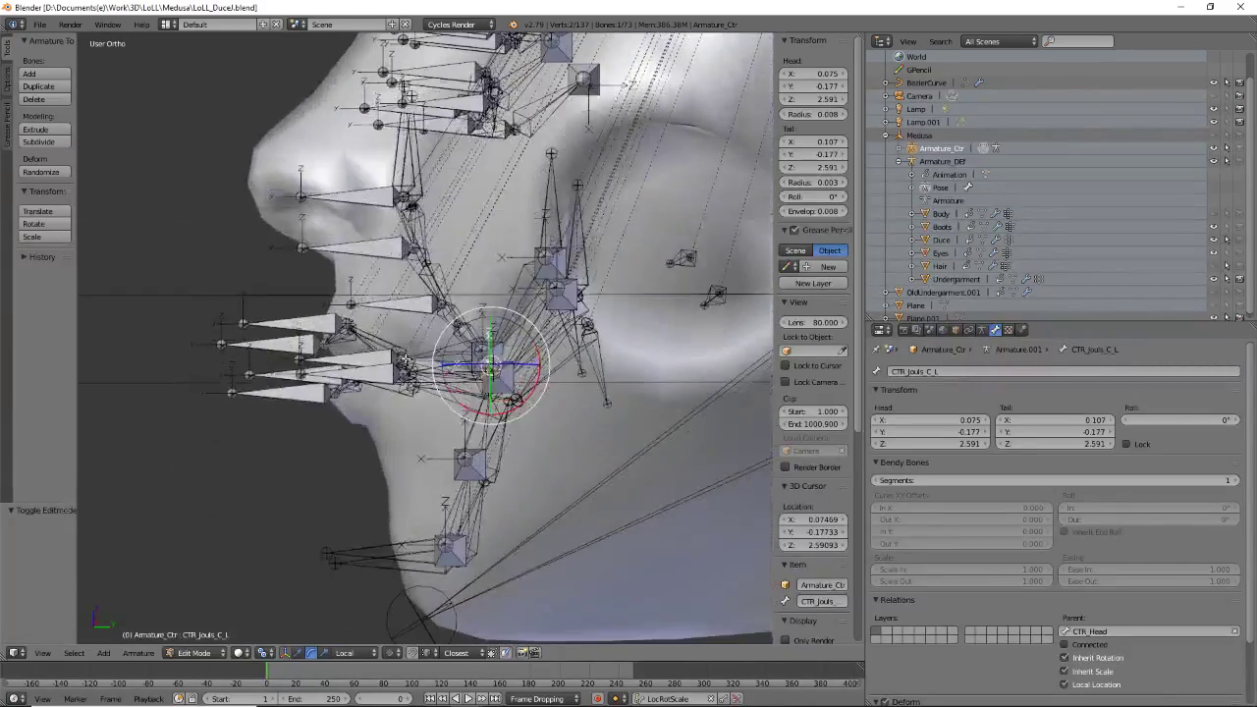
{"action": "middle_click_drag", "start_coordinate": [419, 190], "coordinate": [459, 296]}
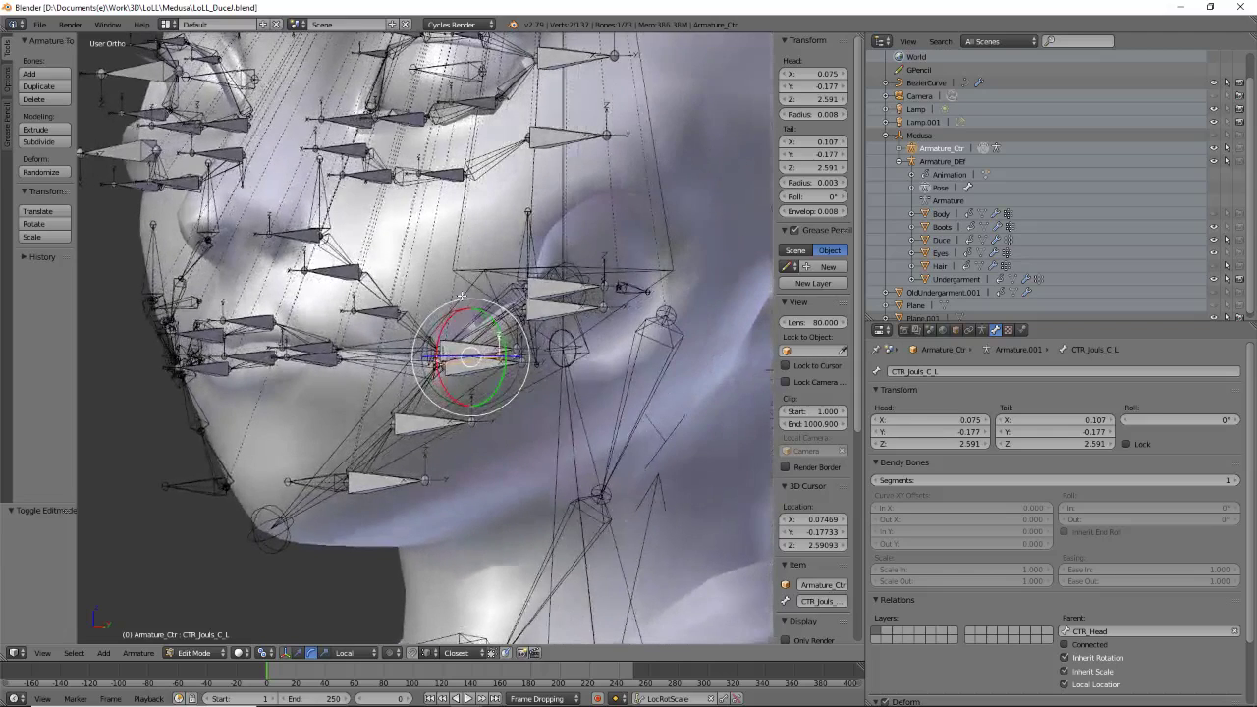
{"action": "right_click", "coordinate": [467, 365]}
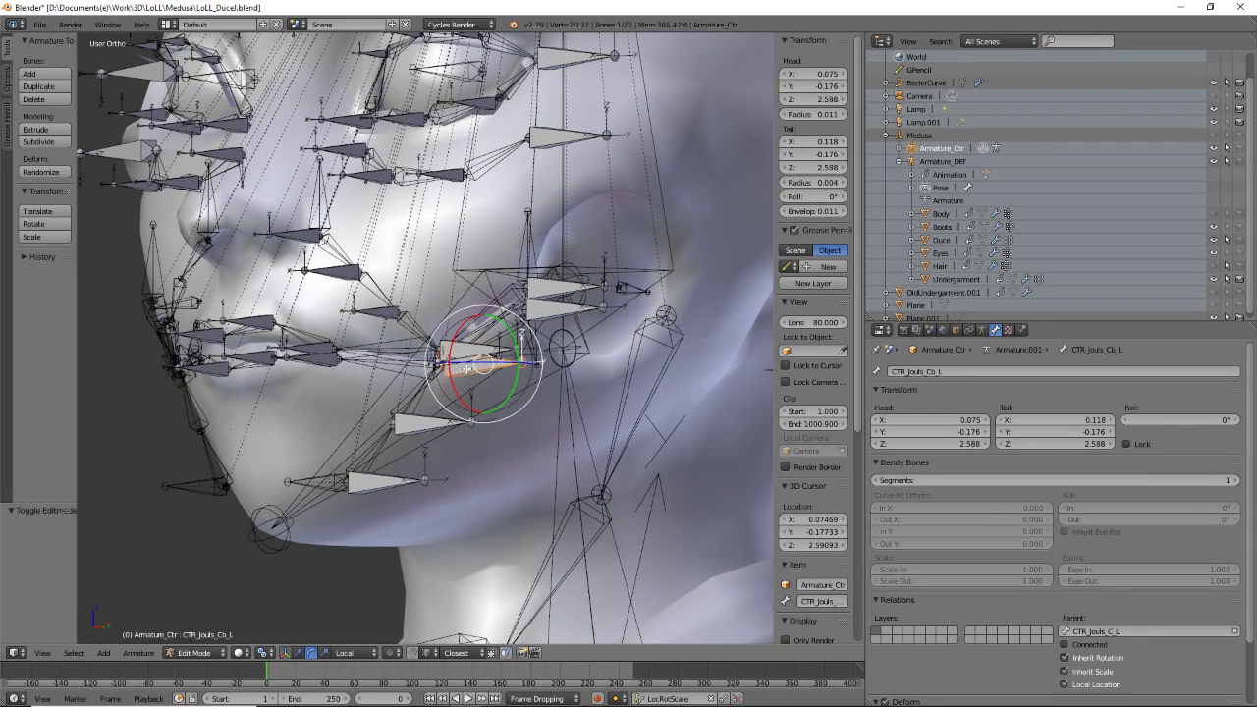
{"action": "right_click", "coordinate": [459, 342]}
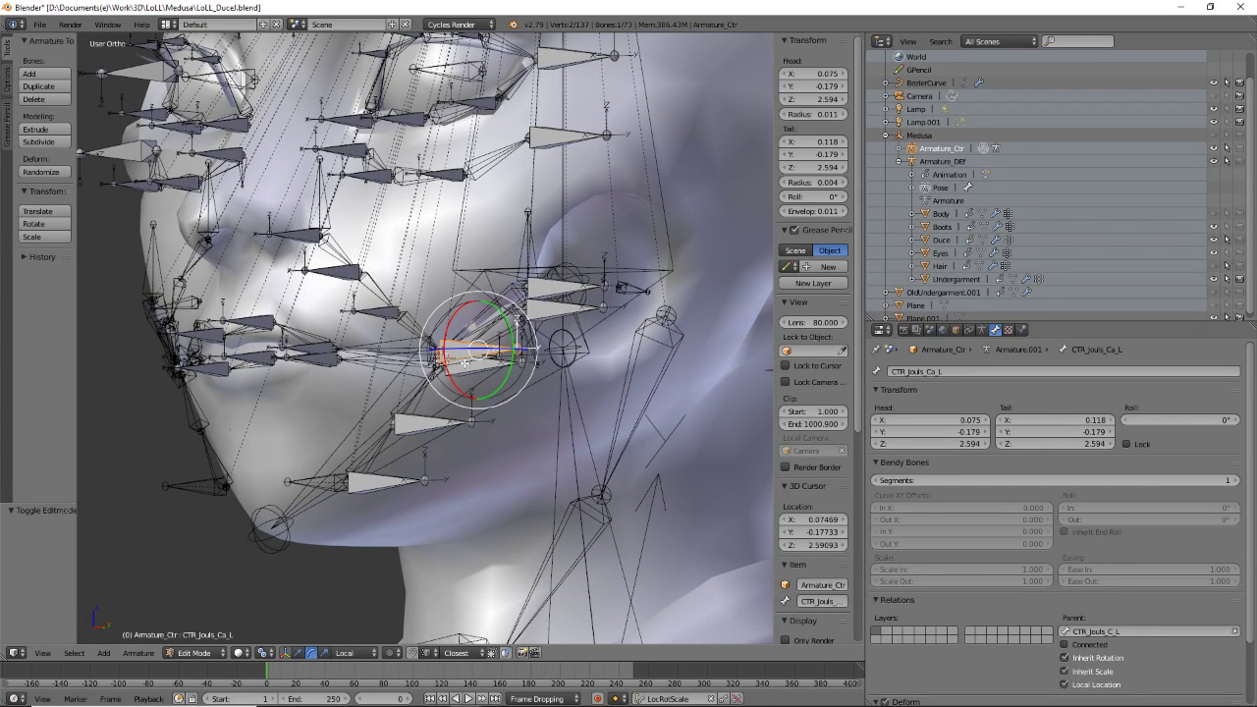
{"action": "right_click", "coordinate": [468, 365]}
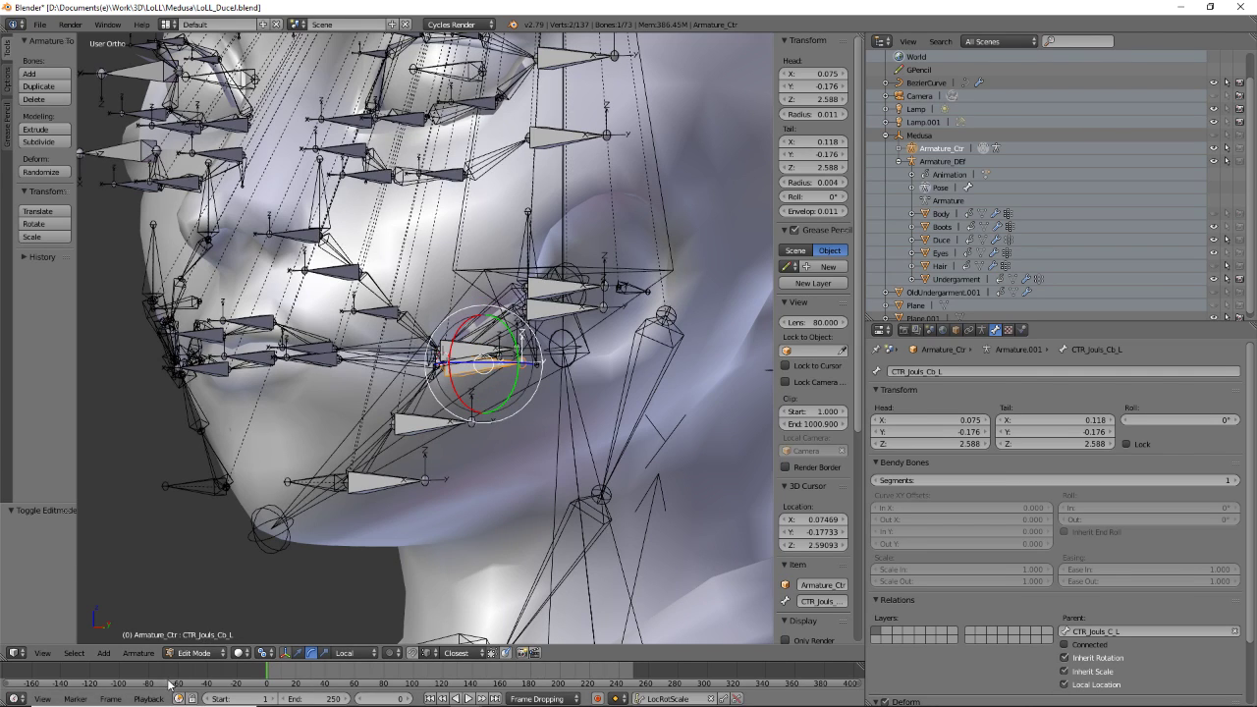
- Switch the control armature to Pose Mode and try moving the CTR_Jouls_Cb_L bone
{"action": "left_click", "coordinate": [138, 653]}
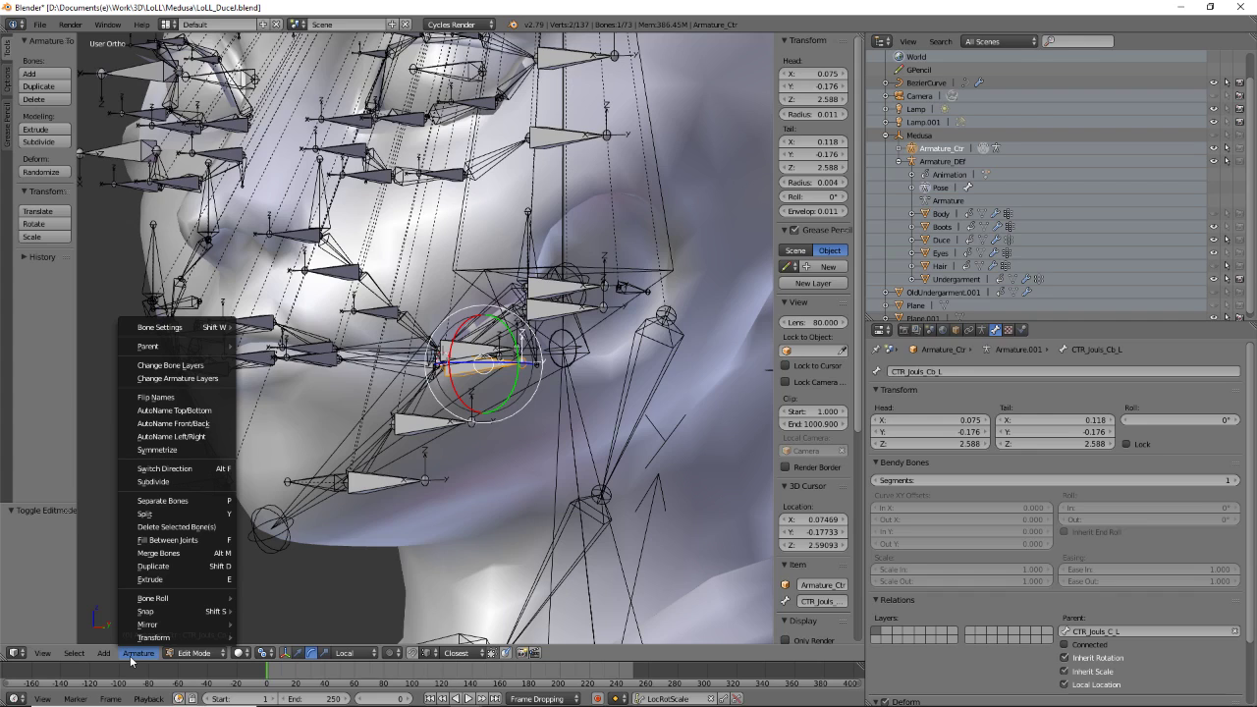
{"action": "left_click", "coordinate": [192, 661]}
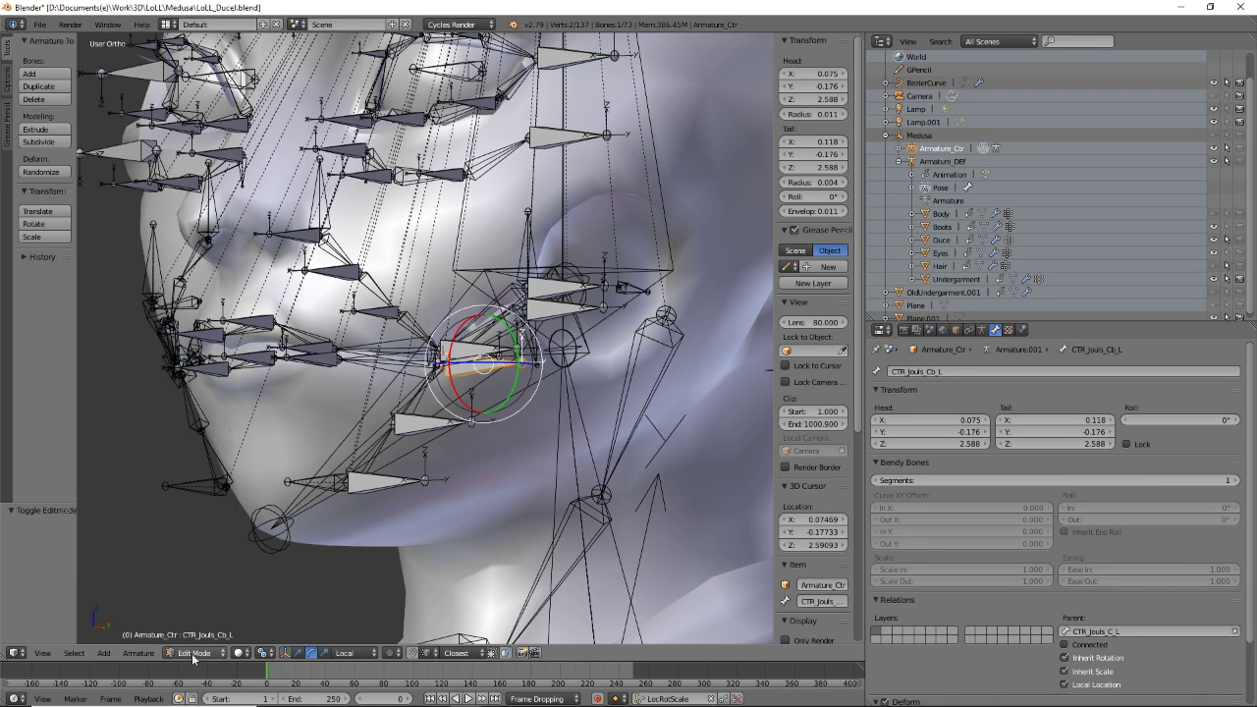
{"action": "left_click", "coordinate": [194, 659]}
{"action": "left_click", "coordinate": [195, 614]}
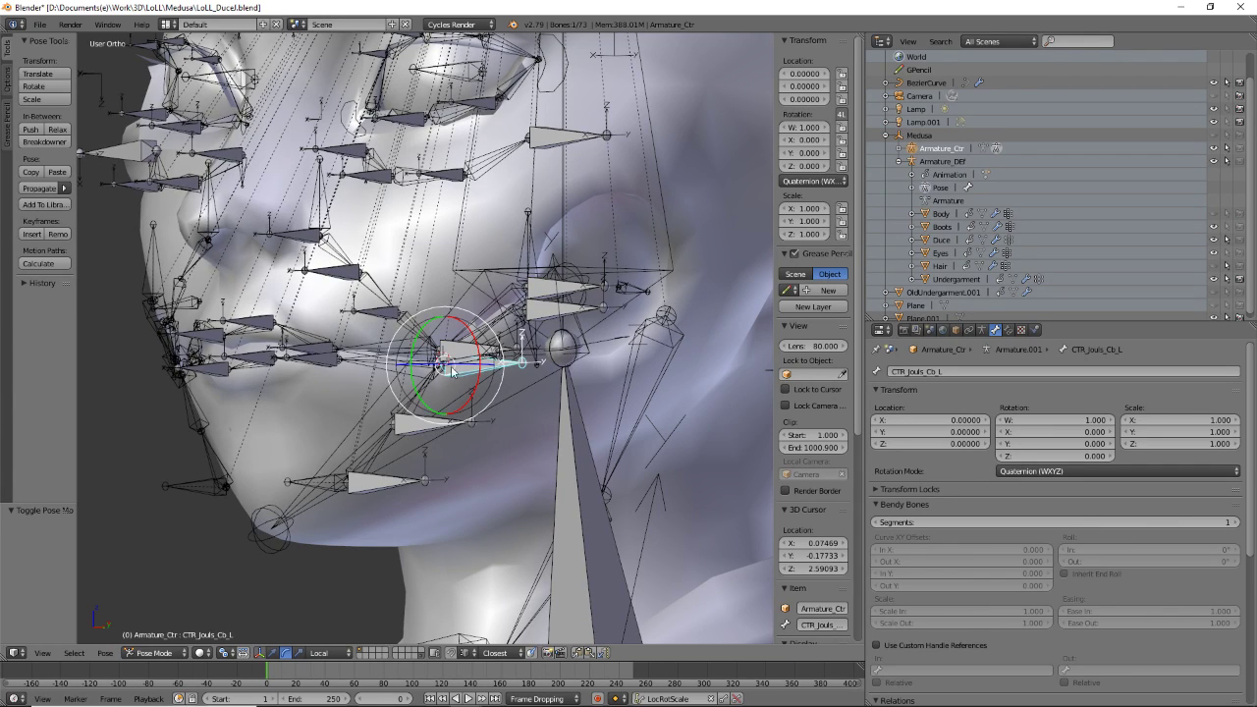
{"action": "key", "text": "g"}
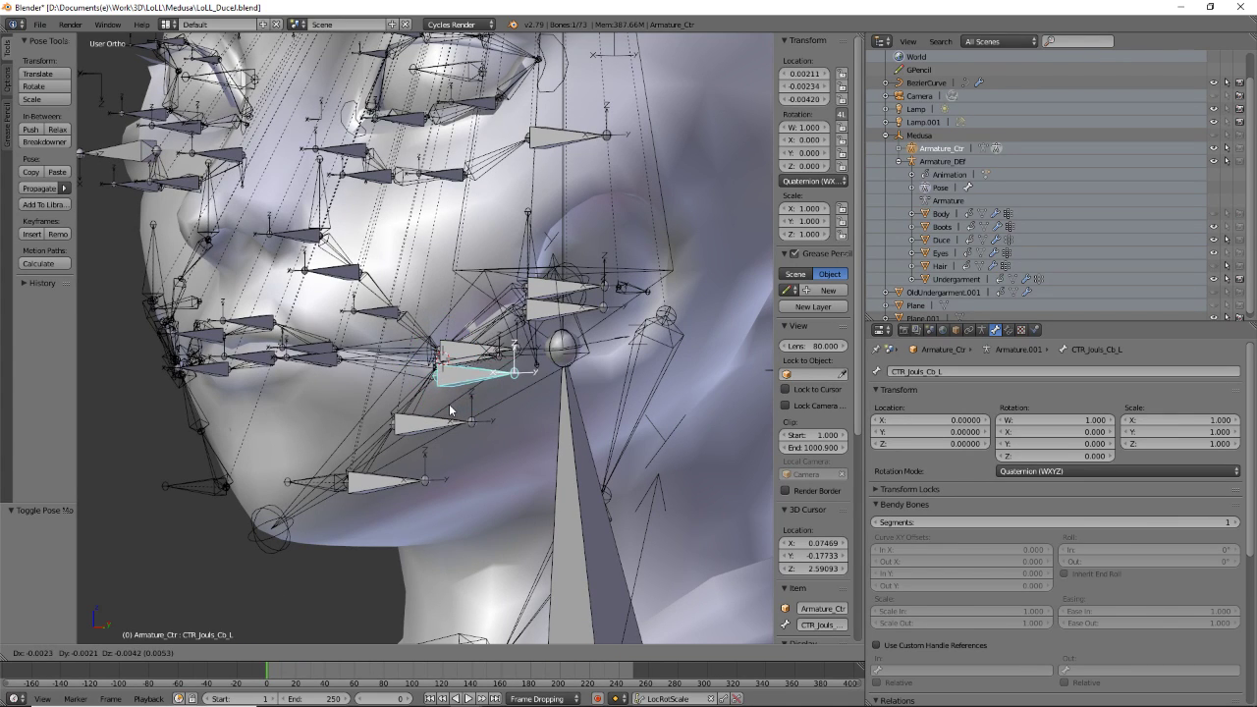
{"action": "key", "text": "Escape"}
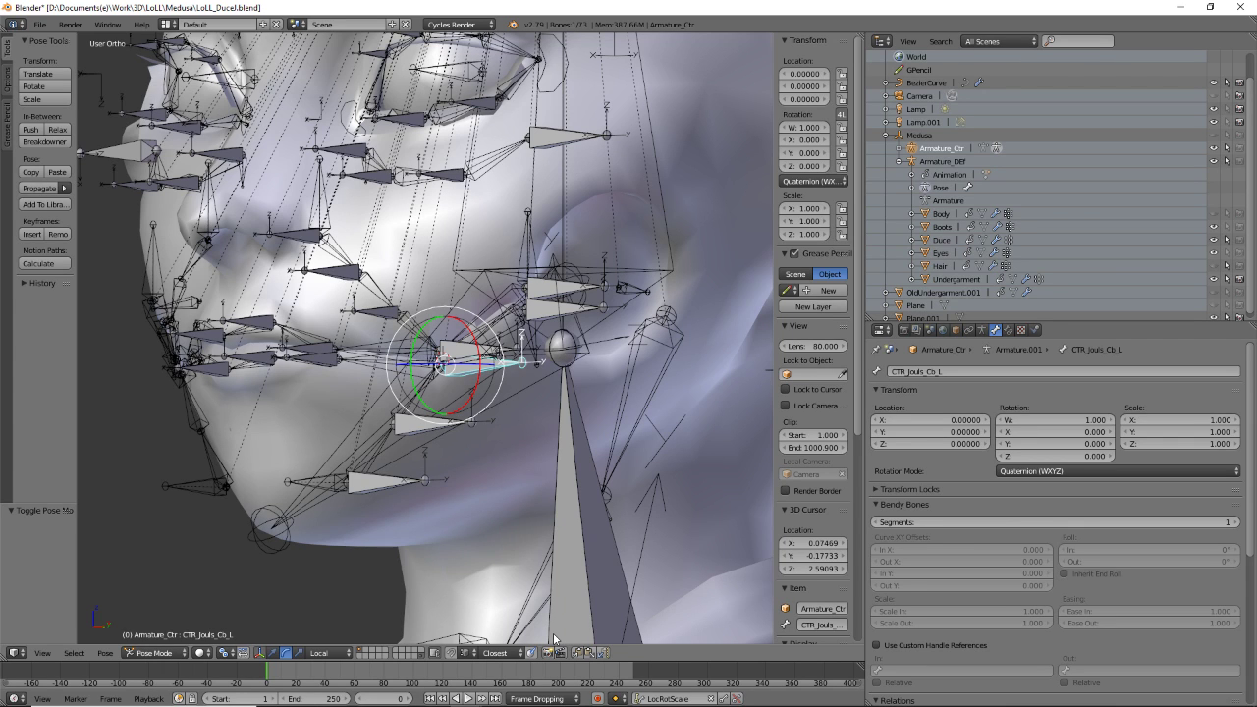
- Try moving CTR_Jouls_Cb_L, CTR_Jouls_Ca_L and their parent CTR_Jouls_C_L in turn, cancelling each move
{"action": "scroll", "coordinate": [407, 426], "scroll_direction": "down", "scroll_amount": 6}
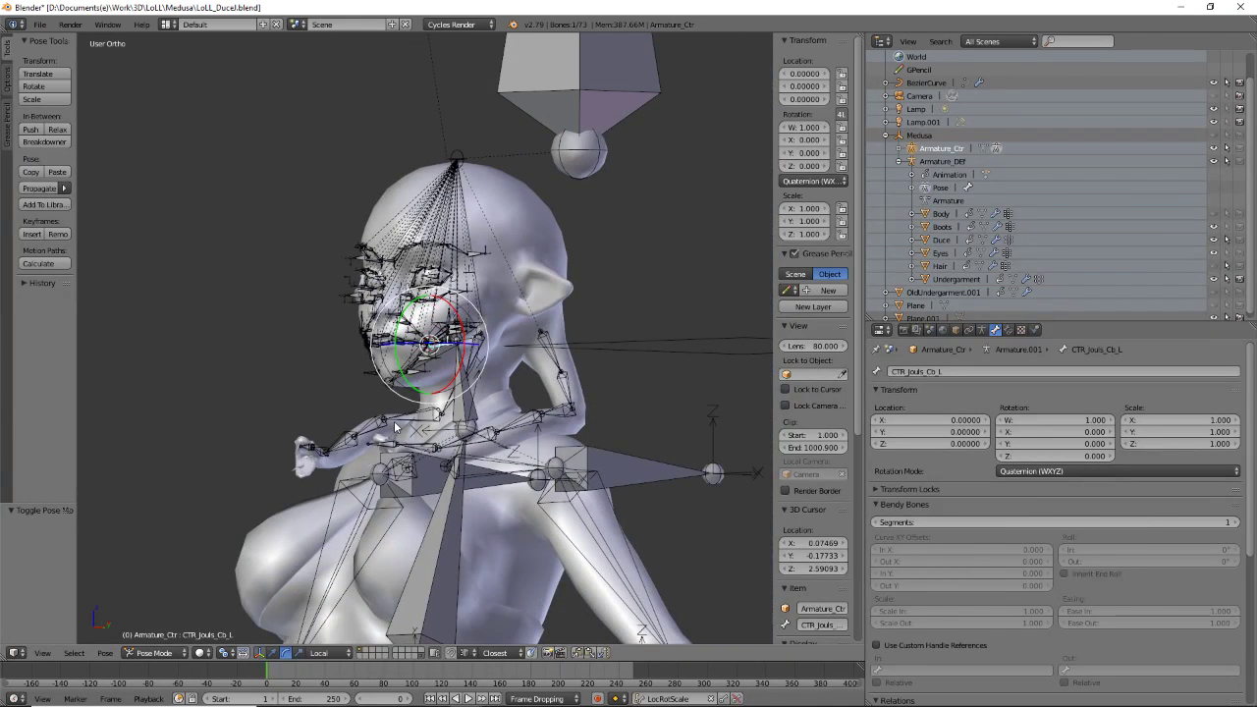
{"action": "middle_click_drag", "start_coordinate": [396, 427], "coordinate": [360, 381]}
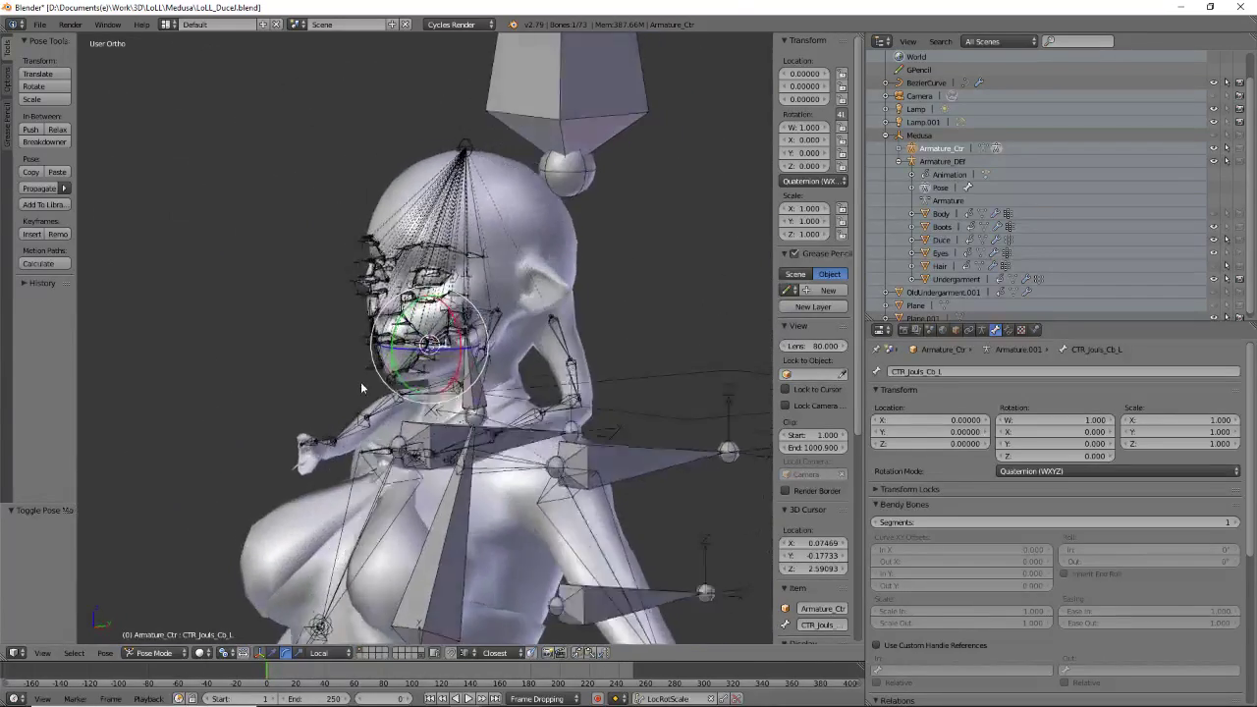
{"action": "scroll", "coordinate": [360, 381], "scroll_direction": "up", "scroll_amount": 5}
{"action": "scroll", "coordinate": [359, 462], "scroll_direction": "up", "scroll_amount": 2}
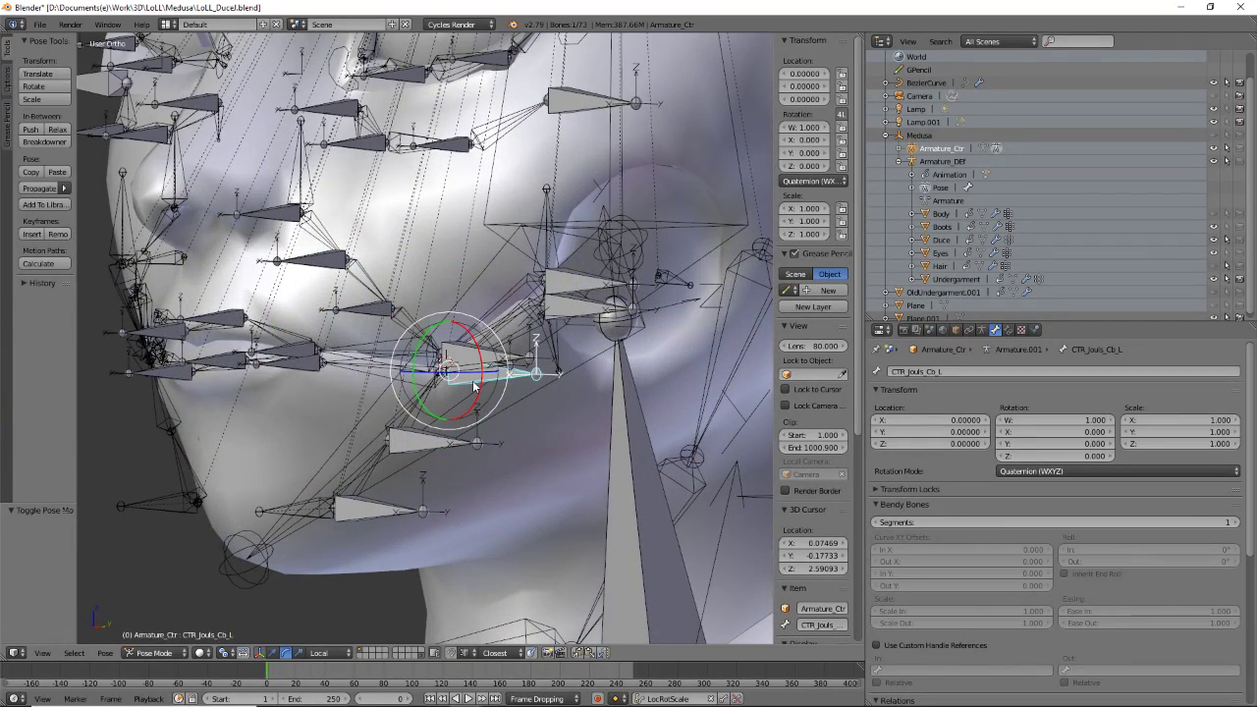
{"action": "key", "text": "g"}
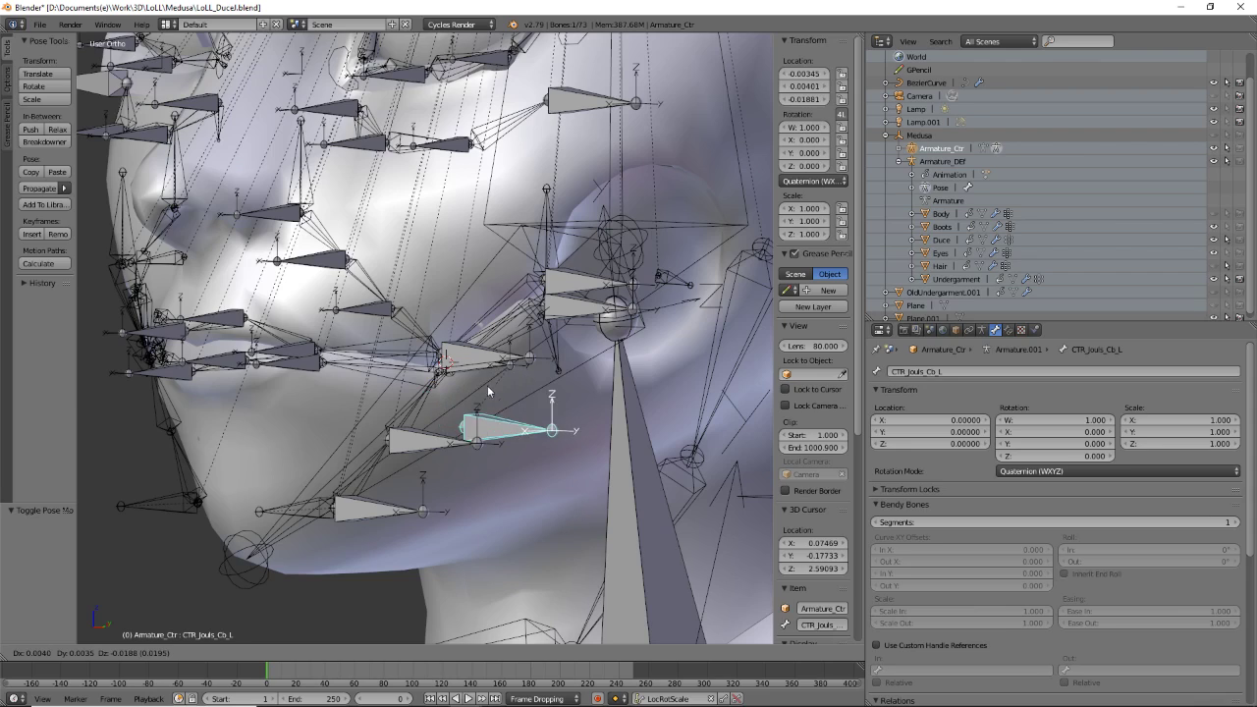
{"action": "key", "text": "Escape"}
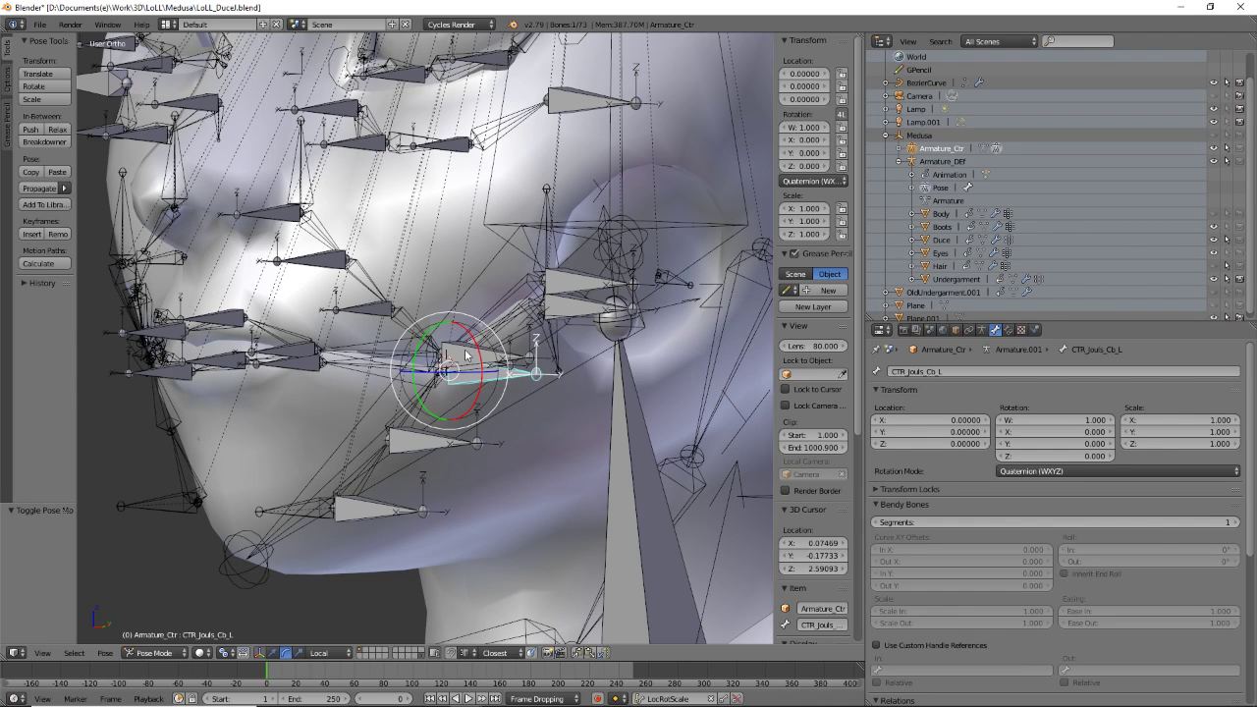
{"action": "key", "text": "g"}
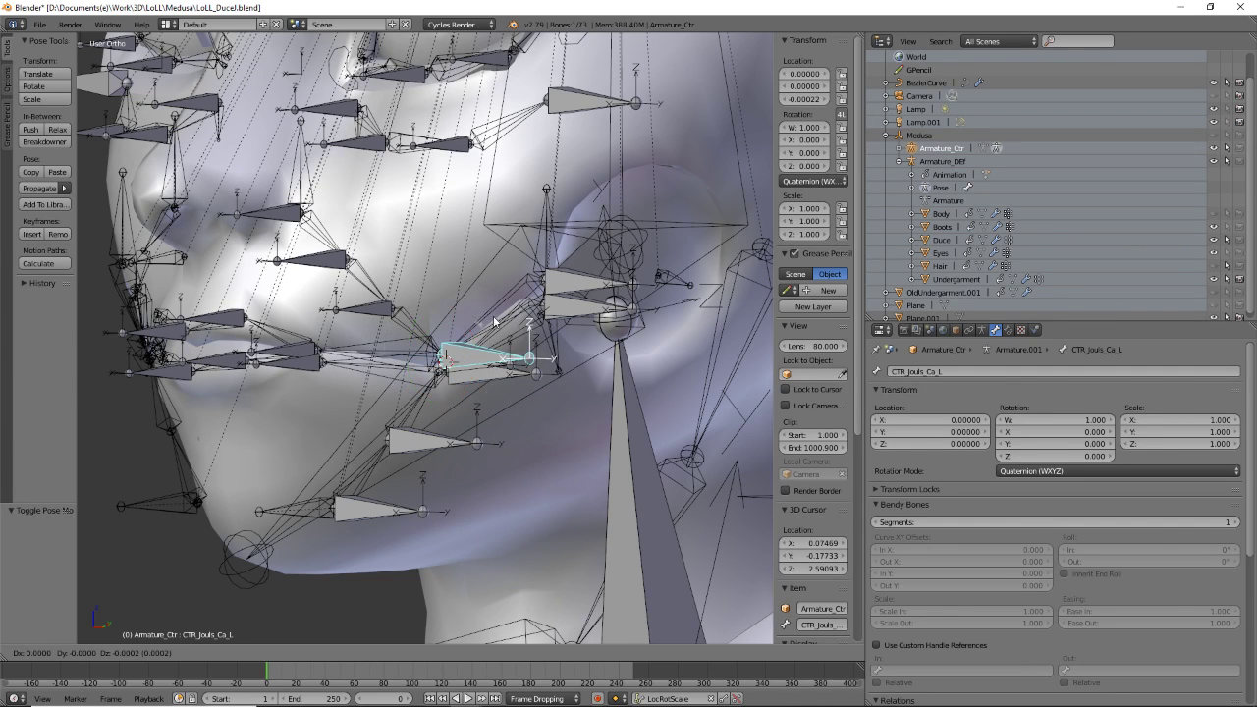
{"action": "key", "text": "Escape"}
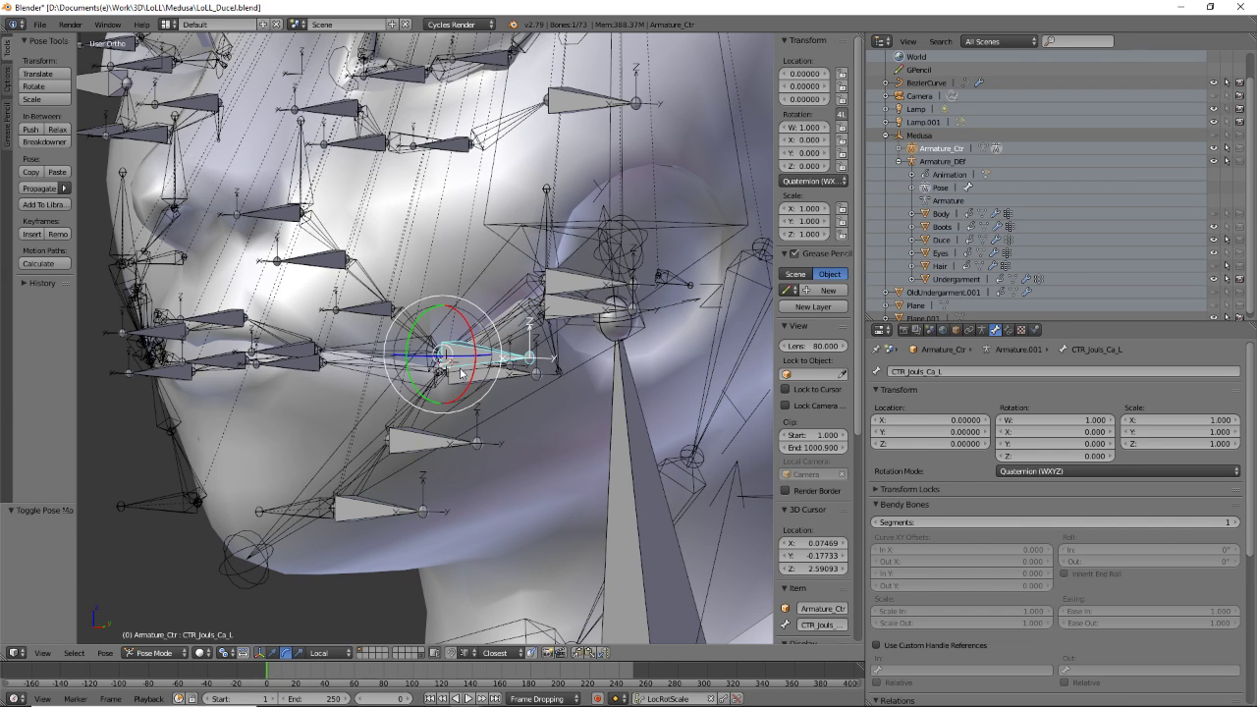
{"action": "key", "text": "g"}
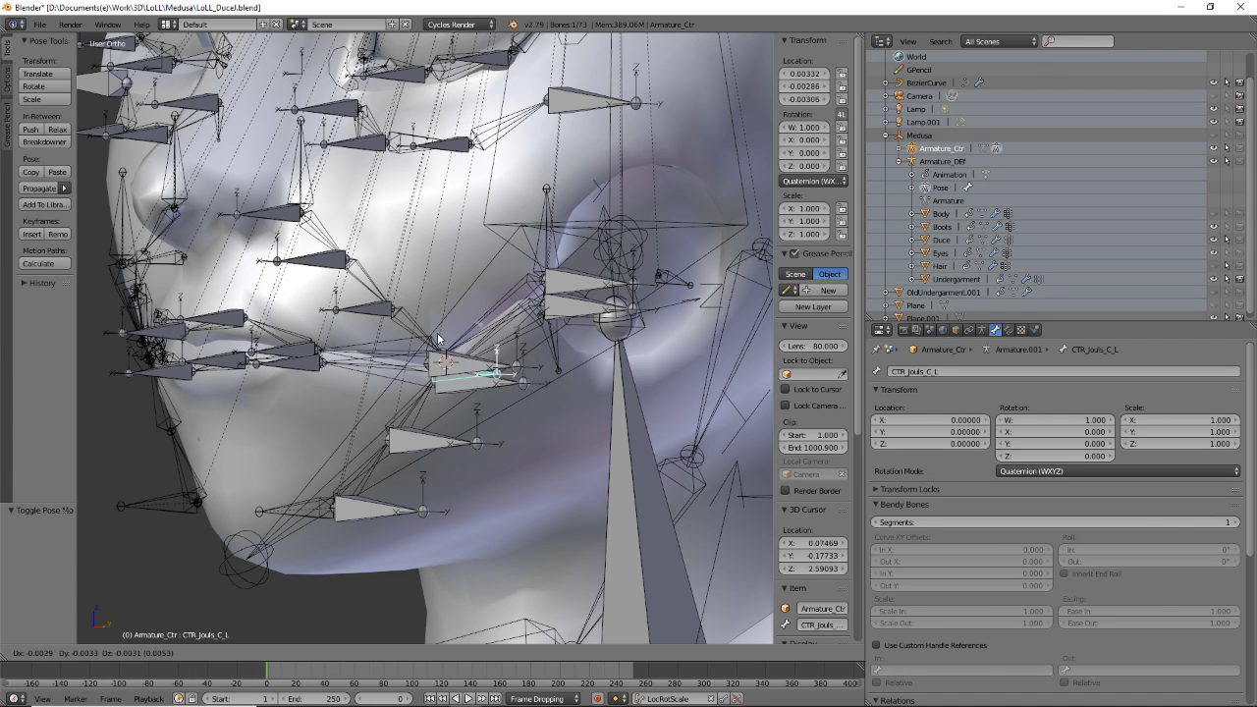
{"action": "key", "text": "Escape"}
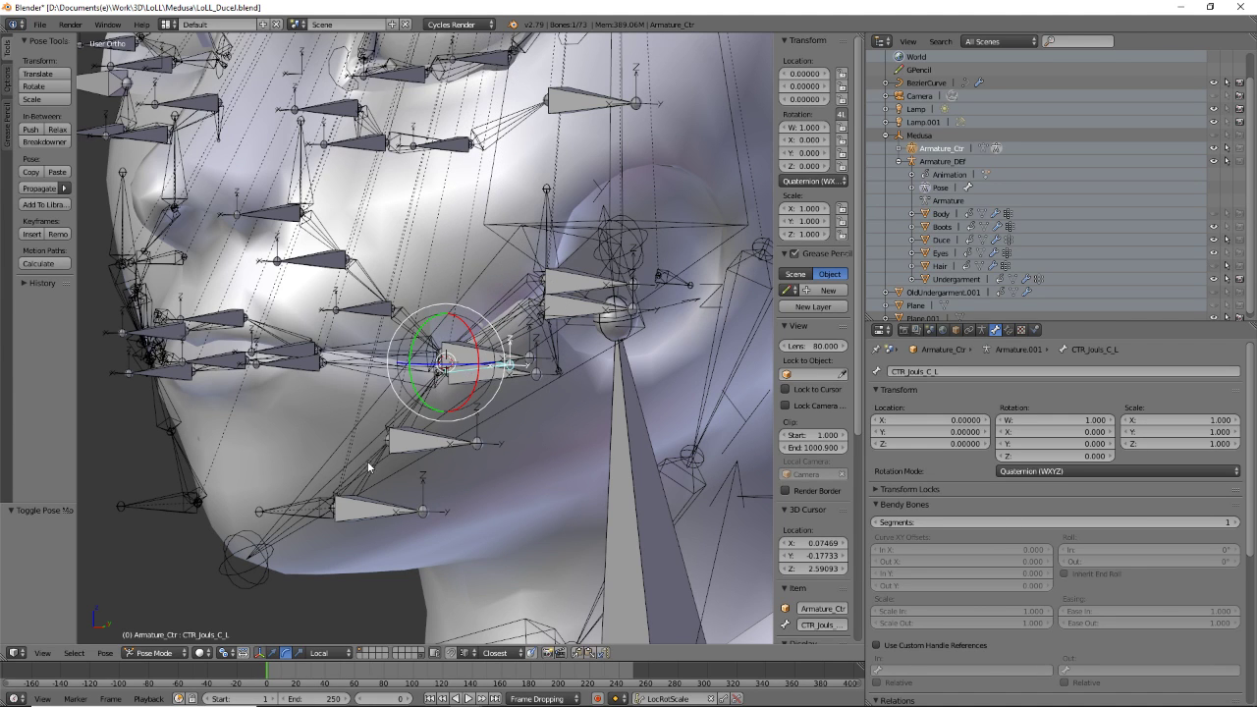
- In Edit Mode, shorten CTR_Jouls_Ca_L and CTR_Jouls_Cb_L by moving both tails together about -0.023 along the global X axis
{"action": "middle_click_drag", "start_coordinate": [344, 455], "coordinate": [544, 369]}
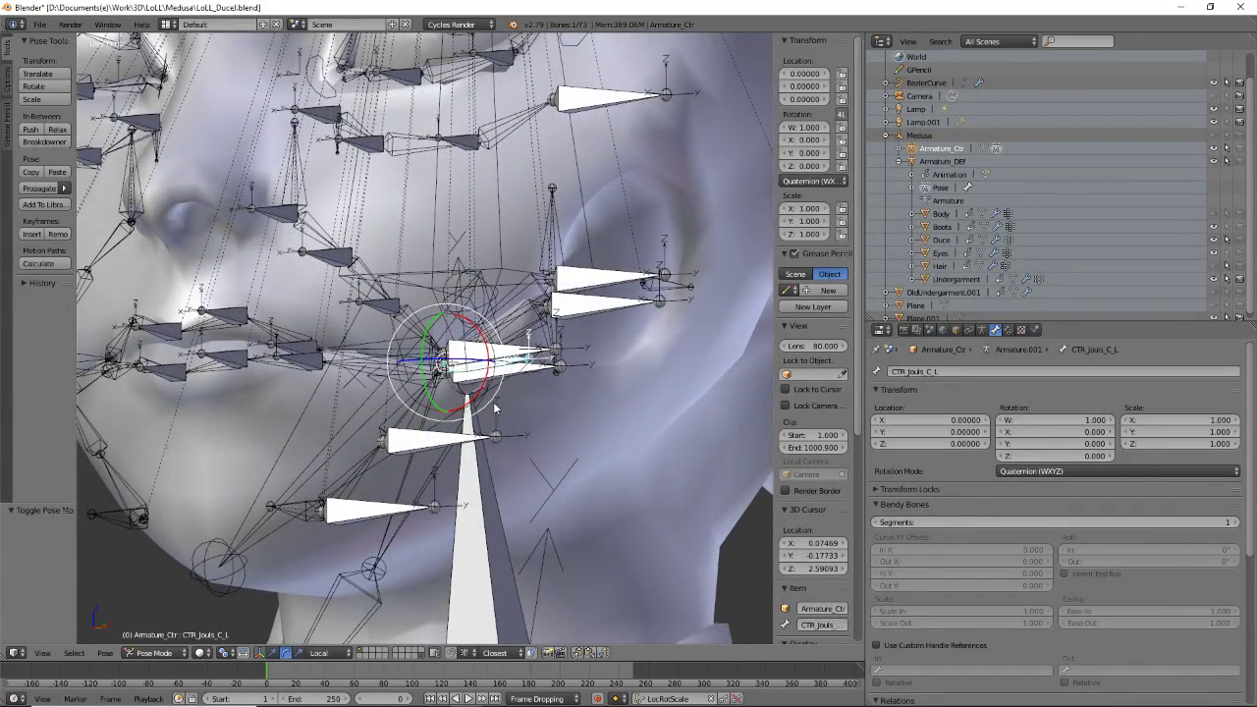
{"action": "scroll", "coordinate": [515, 412], "scroll_direction": "up", "scroll_amount": 5}
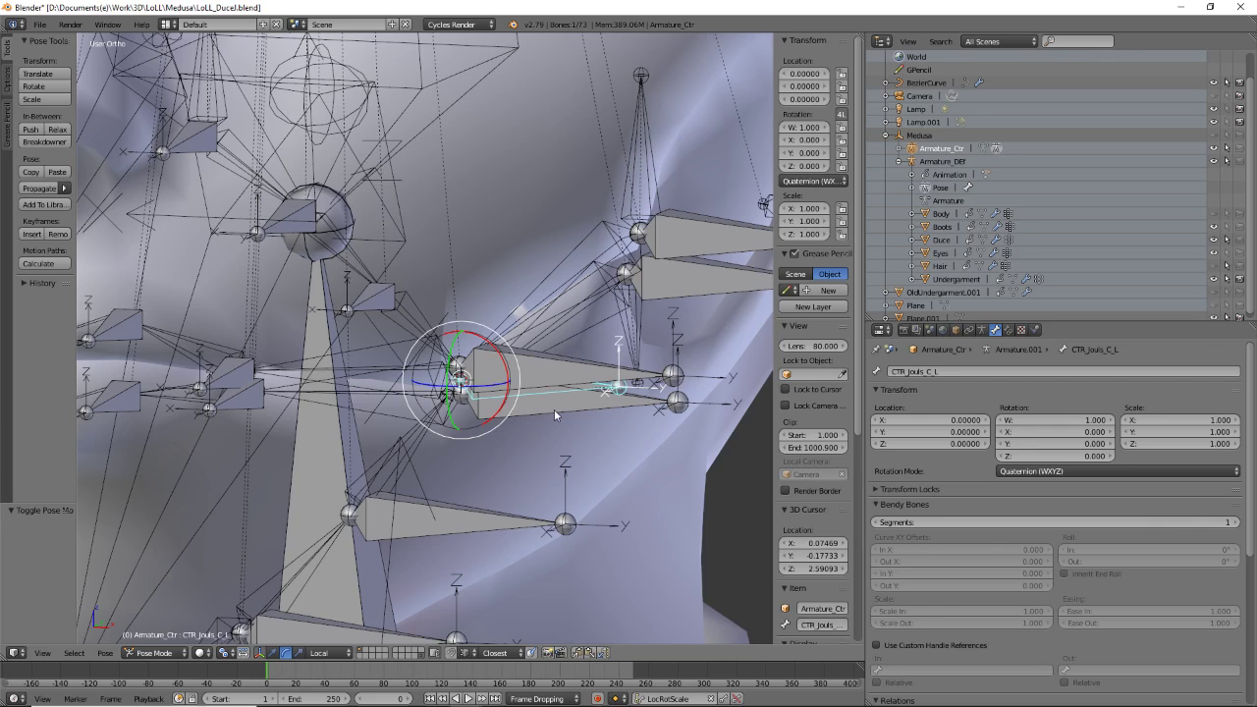
{"action": "left_click", "coordinate": [169, 653]}
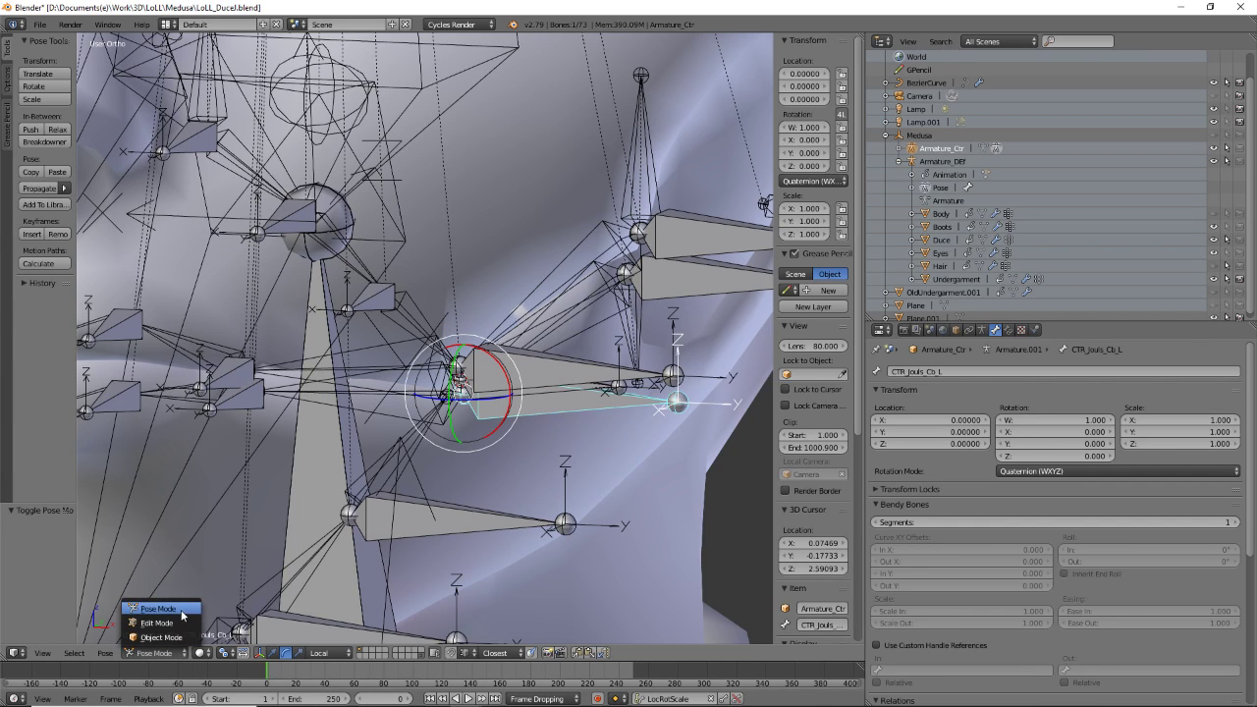
{"action": "left_click", "coordinate": [174, 657]}
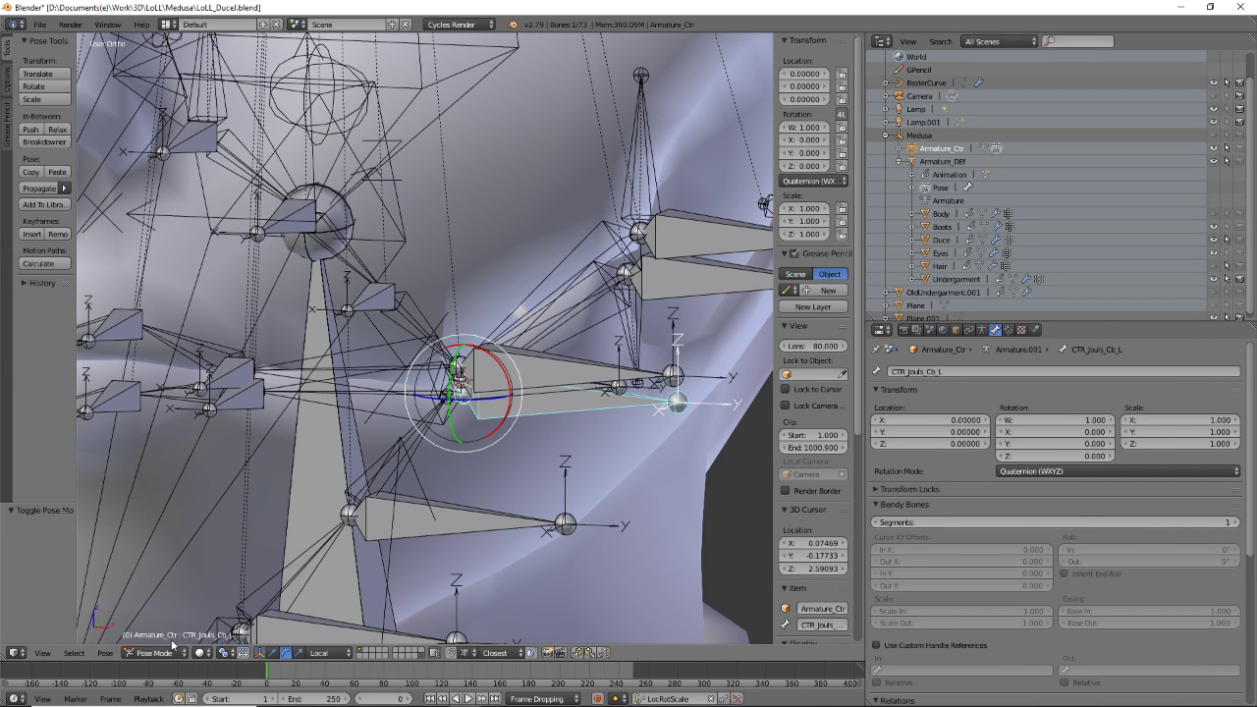
{"action": "left_click", "coordinate": [174, 656]}
{"action": "left_click", "coordinate": [167, 621]}
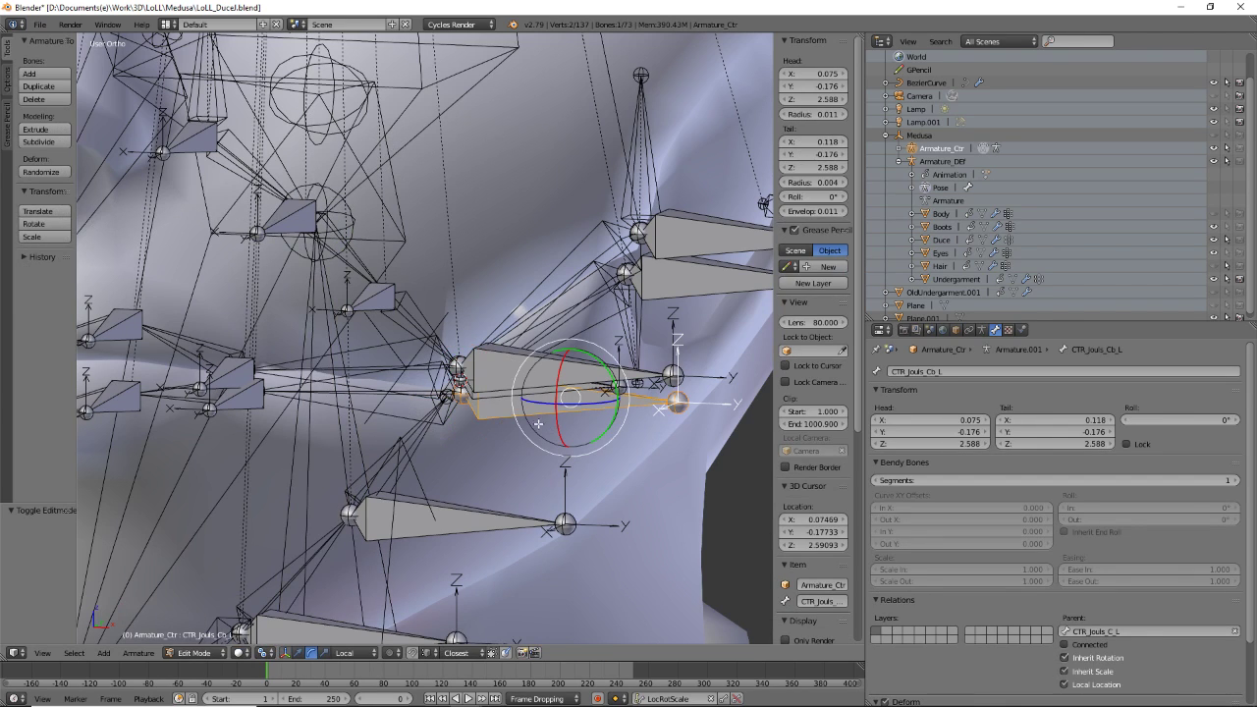
{"action": "right_click", "coordinate": [550, 361]}
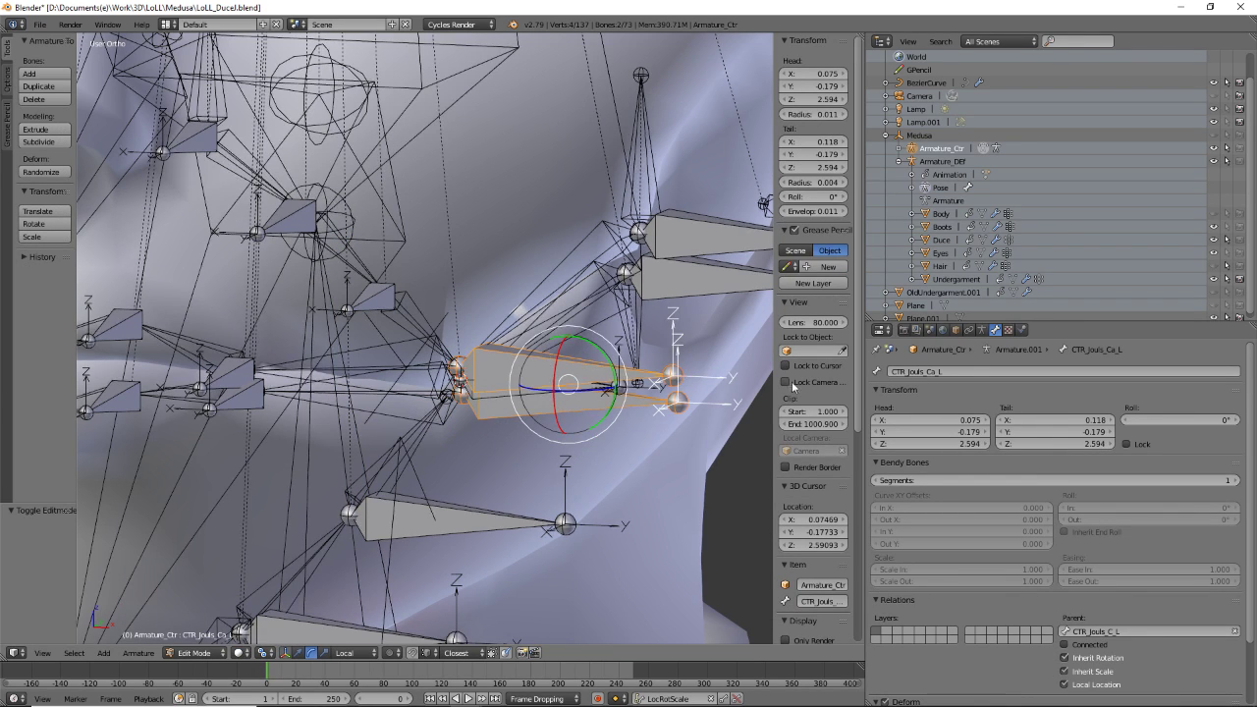
{"action": "right_click", "coordinate": [678, 377]}
{"action": "right_click", "coordinate": [678, 406]}
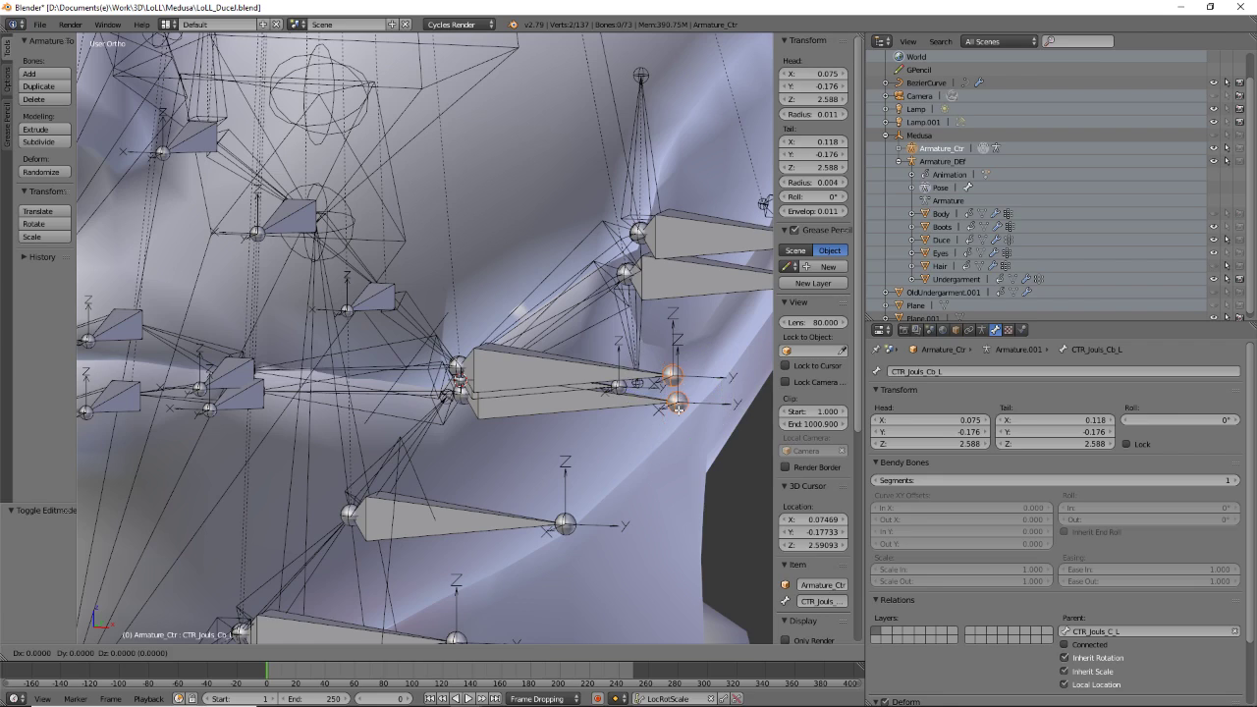
{"action": "key", "text": "g"}
{"action": "key", "text": "x"}
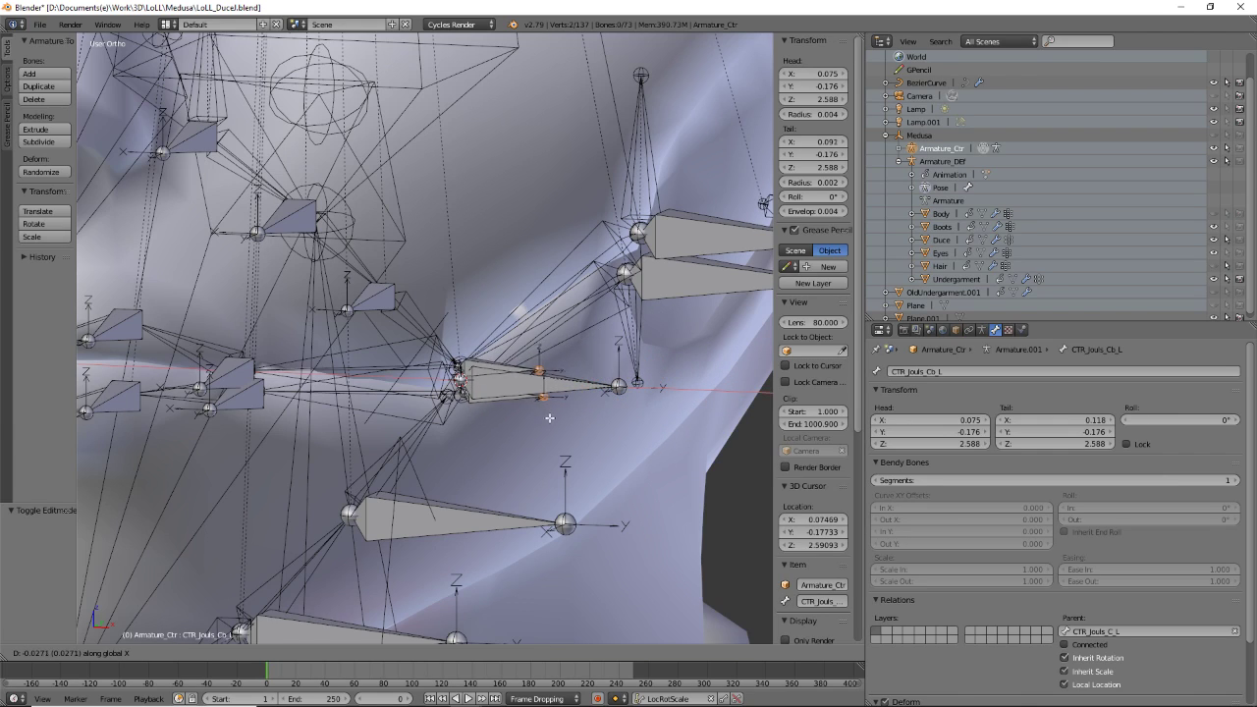
{"action": "left_click", "coordinate": [572, 420]}
- Snap the 3D cursor to the midpoint between the heads of the two control bones at the left side of the lips
{"action": "middle_click_drag", "start_coordinate": [573, 419], "coordinate": [624, 304]}
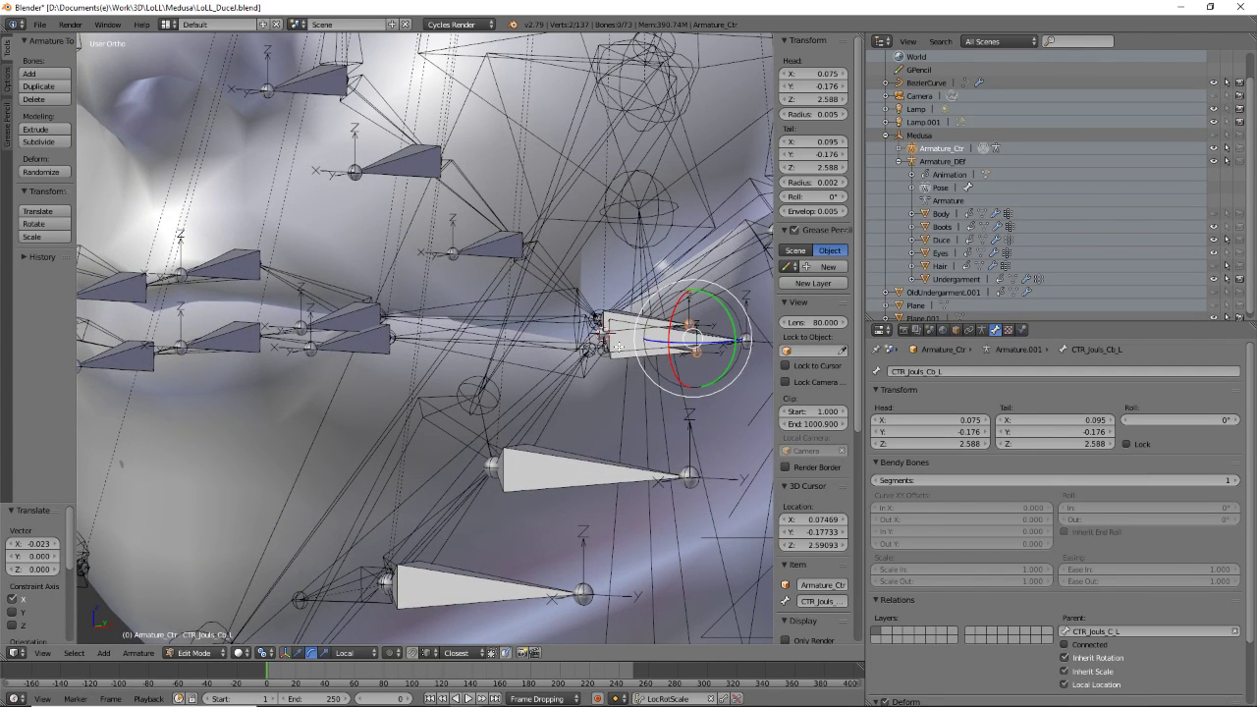
{"action": "middle_click_drag", "start_coordinate": [533, 369], "coordinate": [461, 298]}
{"action": "right_click", "coordinate": [469, 292]}
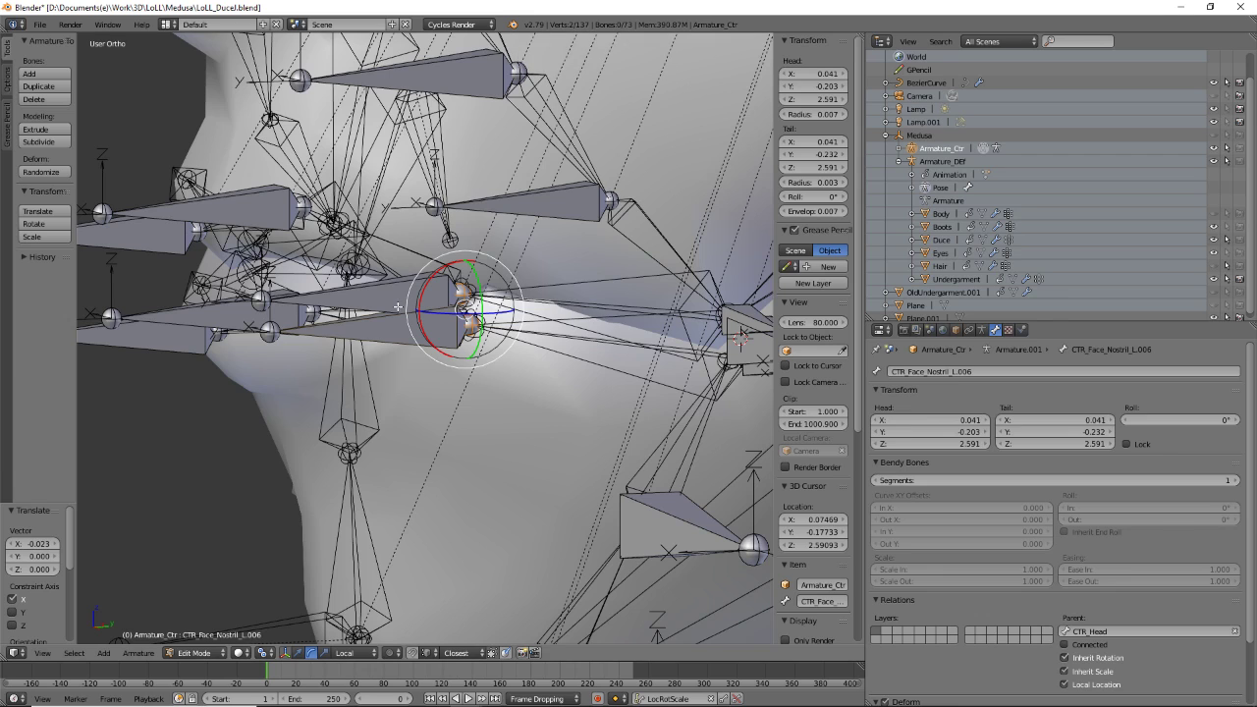
{"action": "key", "text": "shift+s"}
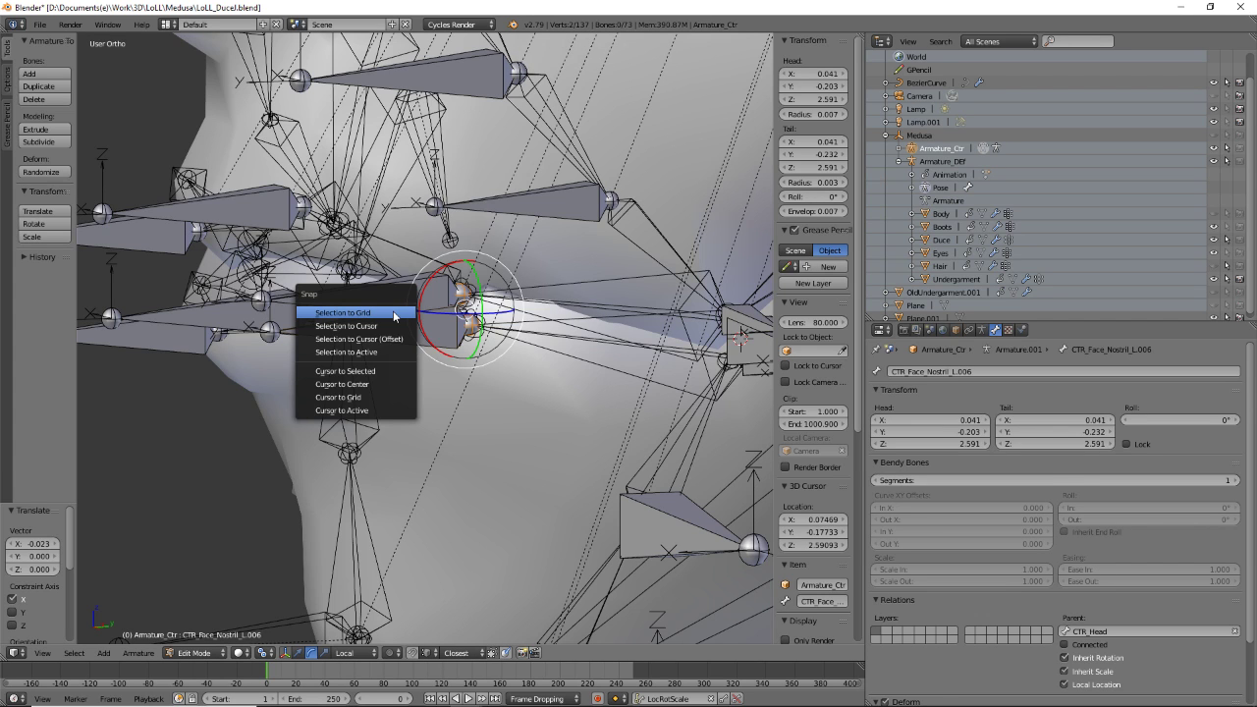
{"action": "left_click", "coordinate": [359, 370]}
- Add a new bone to the control armature at the 3D cursor beside the lips
{"action": "middle_click_drag", "start_coordinate": [359, 371], "coordinate": [506, 252]}
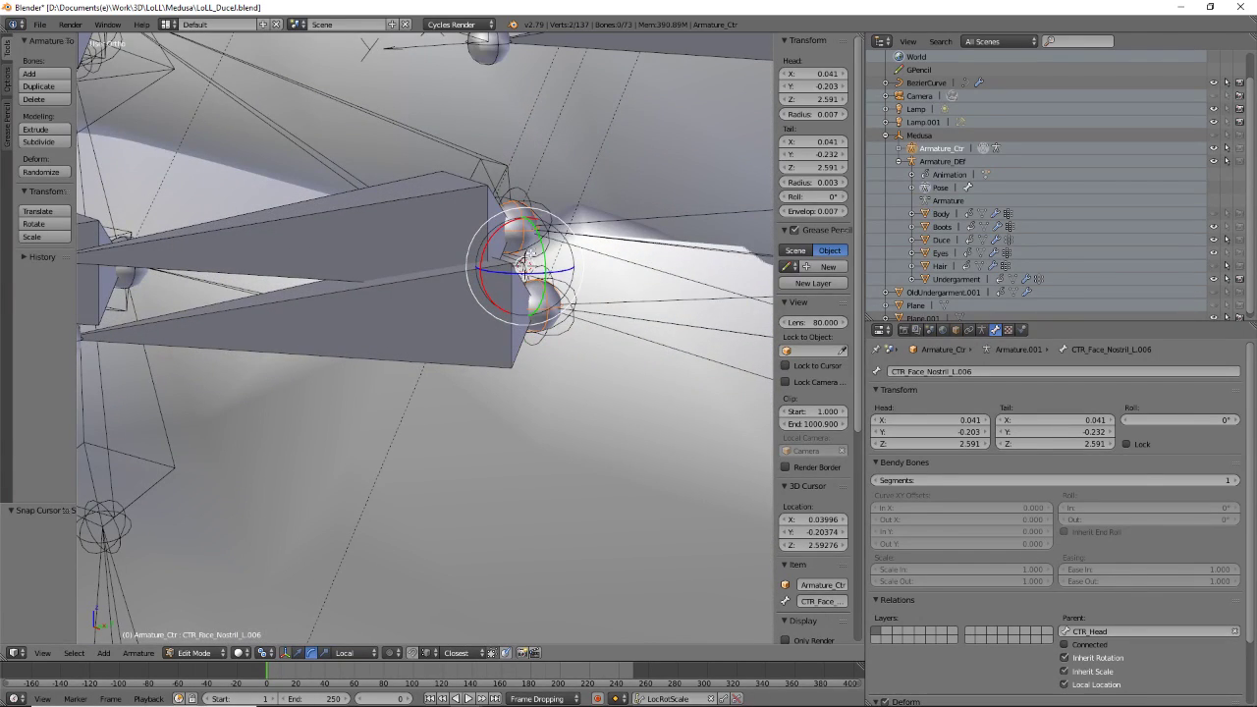
{"action": "scroll", "coordinate": [519, 329], "scroll_direction": "down", "scroll_amount": 9}
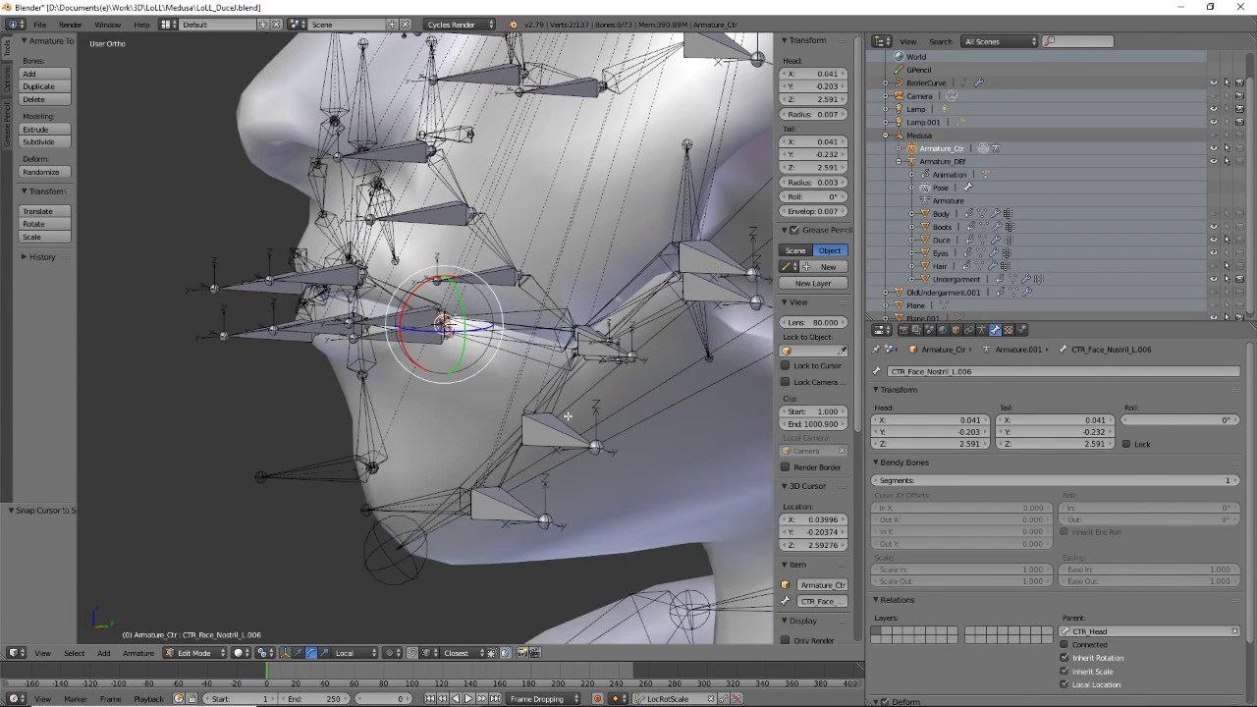
{"action": "middle_click_drag", "start_coordinate": [518, 396], "coordinate": [411, 334]}
{"action": "key", "text": "shift+a"}
{"action": "scroll", "coordinate": [444, 359], "scroll_direction": "down", "scroll_amount": 5}
{"action": "key", "text": "KP_Decimal"}
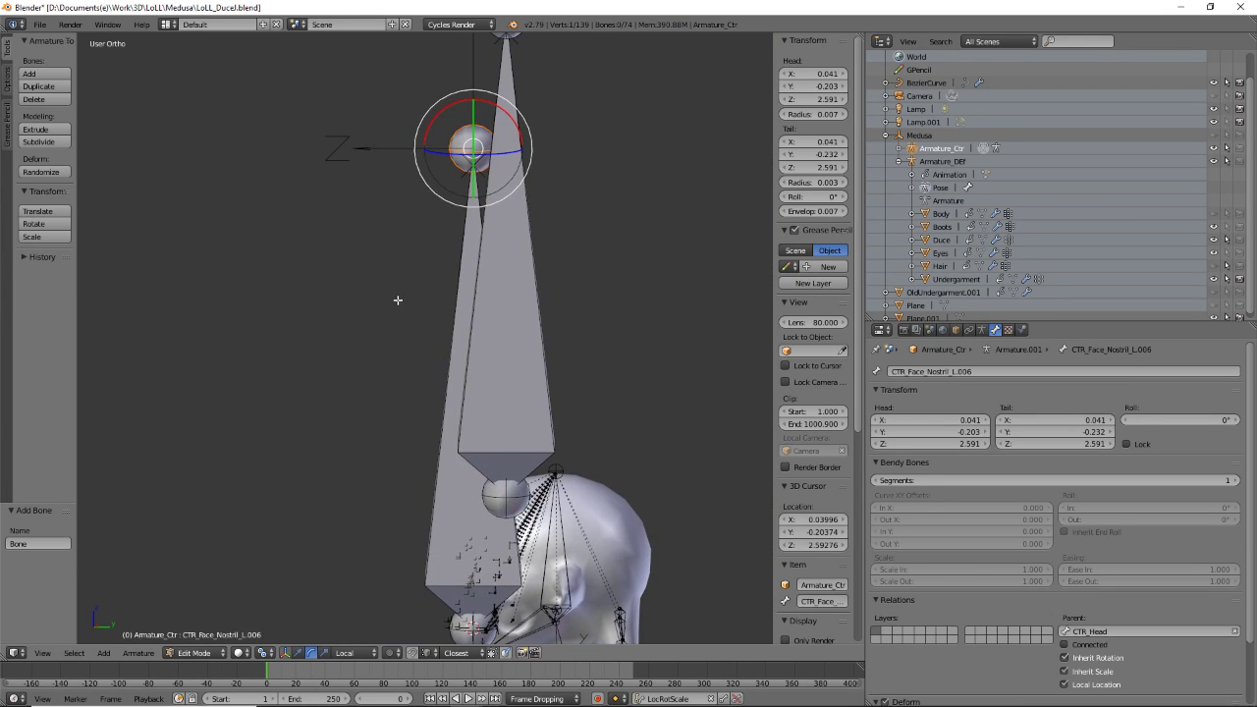
- Select the new bone's tail and snap it to the 3D cursor beside the lips
{"action": "right_click", "coordinate": [474, 144]}
{"action": "mouse_move", "coordinate": [473, 143]}
{"action": "middle_mouse_down"}
{"action": "mouse_move", "coordinate": [484, 234]}
{"action": "mouse_move", "coordinate": [492, 147]}
{"action": "middle_mouse_up"}
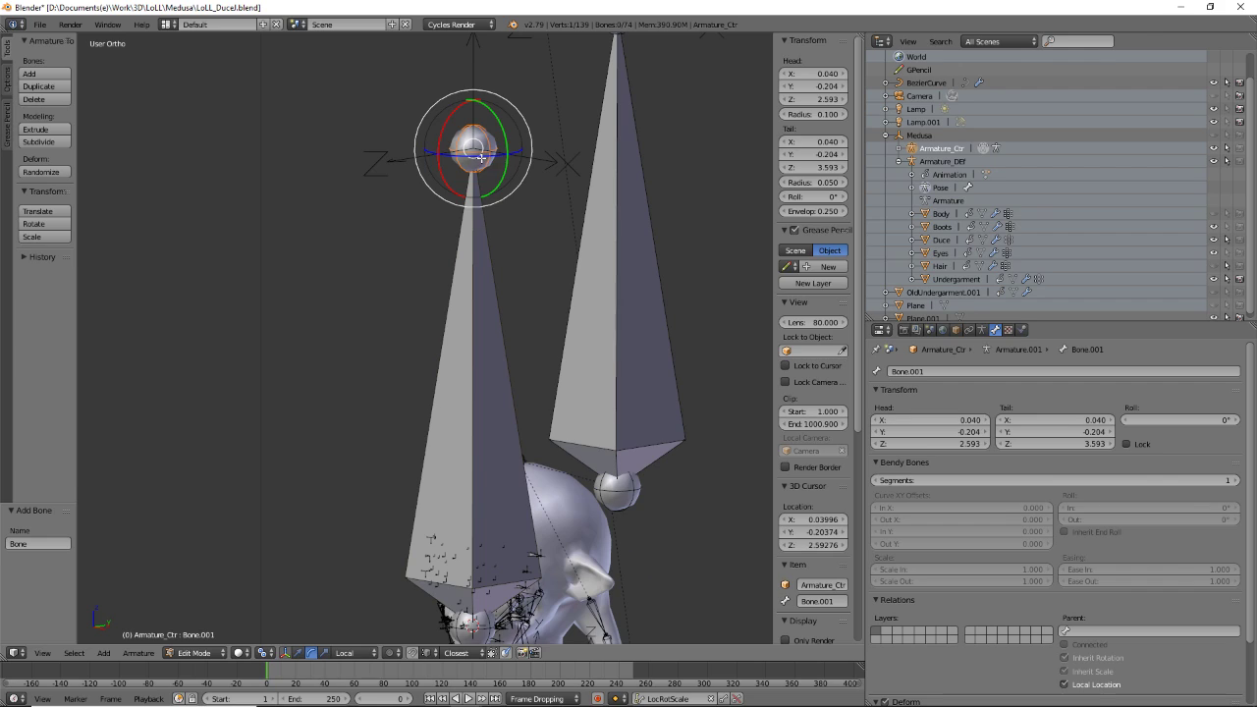
{"action": "key", "text": "shift+s"}
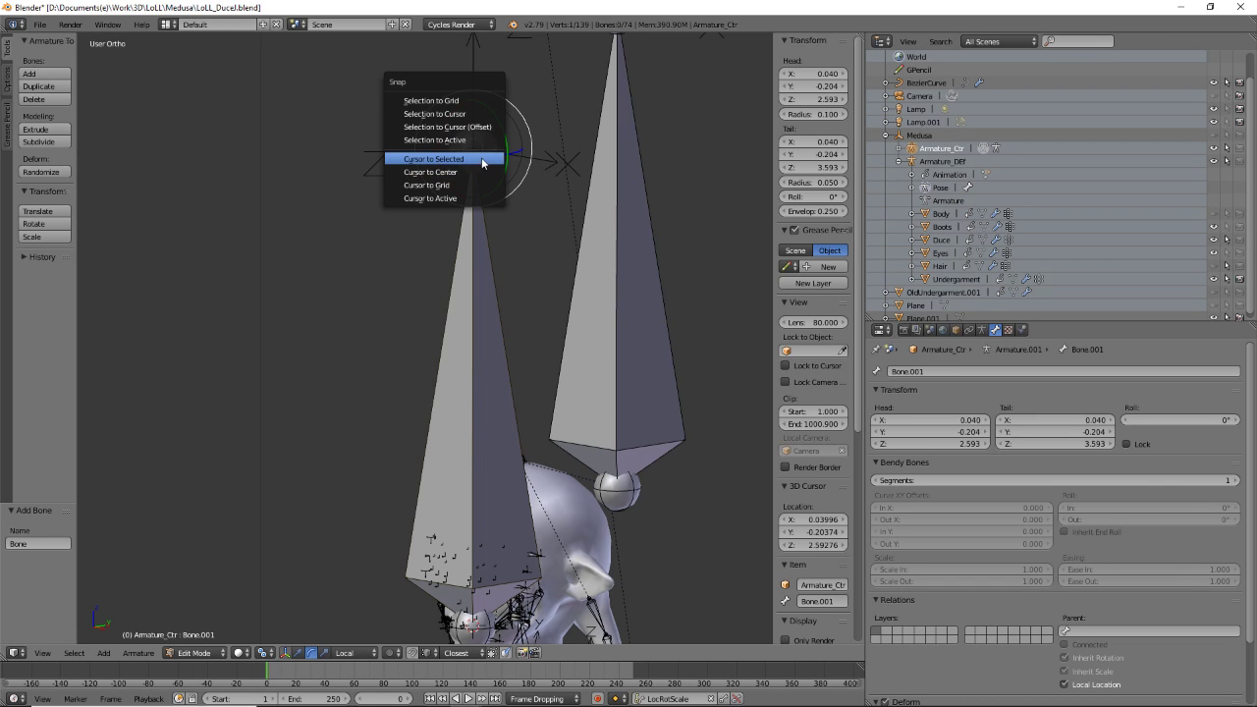
{"action": "left_click", "coordinate": [462, 114]}
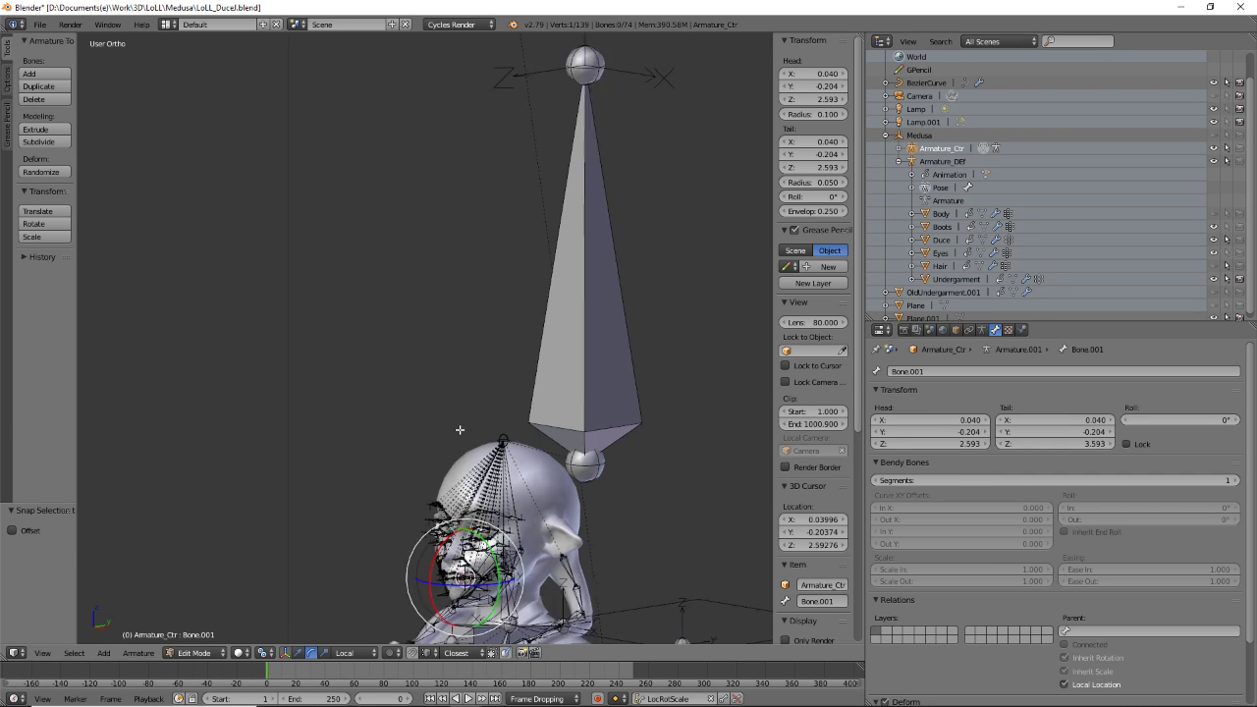
- Move the new bone's tail about -0.028 along the global Y axis so it points forward from the lip corner
{"action": "scroll", "coordinate": [460, 429], "scroll_direction": "up", "scroll_amount": 4}
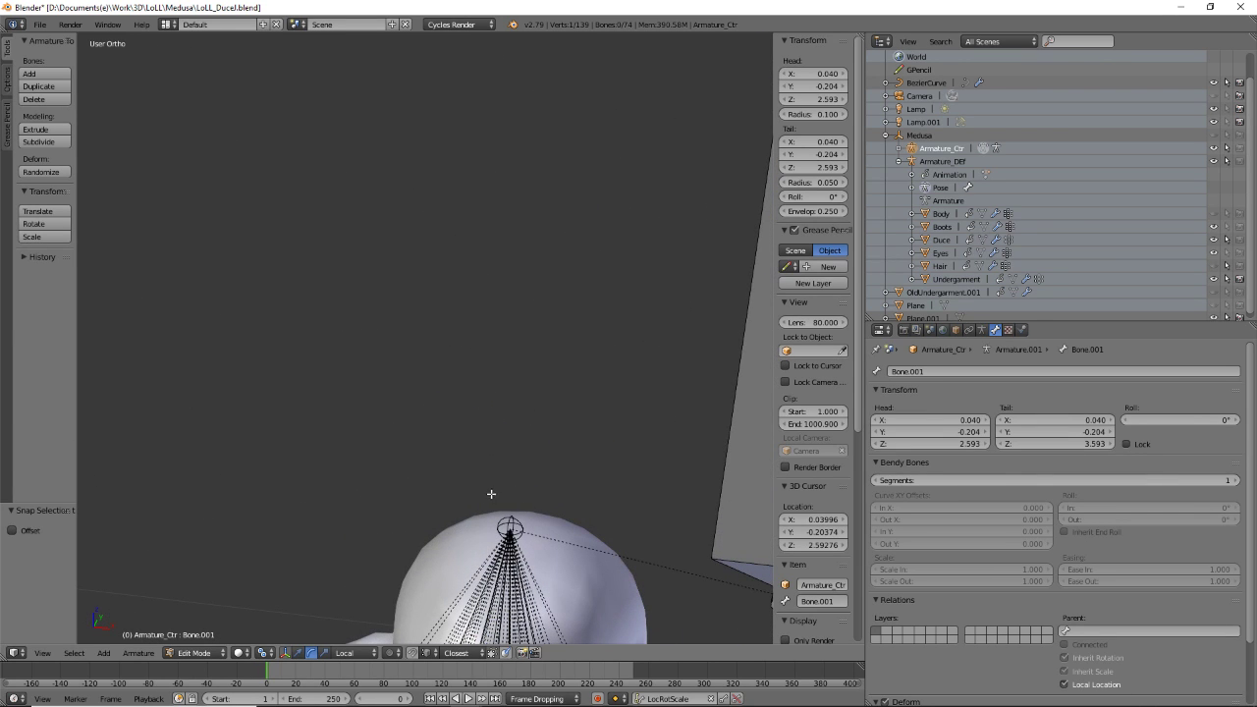
{"action": "middle_click_drag", "start_coordinate": [491, 494], "coordinate": [391, 389]}
{"action": "scroll", "coordinate": [422, 295], "scroll_direction": "up", "scroll_amount": 4}
{"action": "scroll", "coordinate": [351, 312], "scroll_direction": "up", "scroll_amount": 2}
{"action": "scroll", "coordinate": [416, 373], "scroll_direction": "up", "scroll_amount": 2}
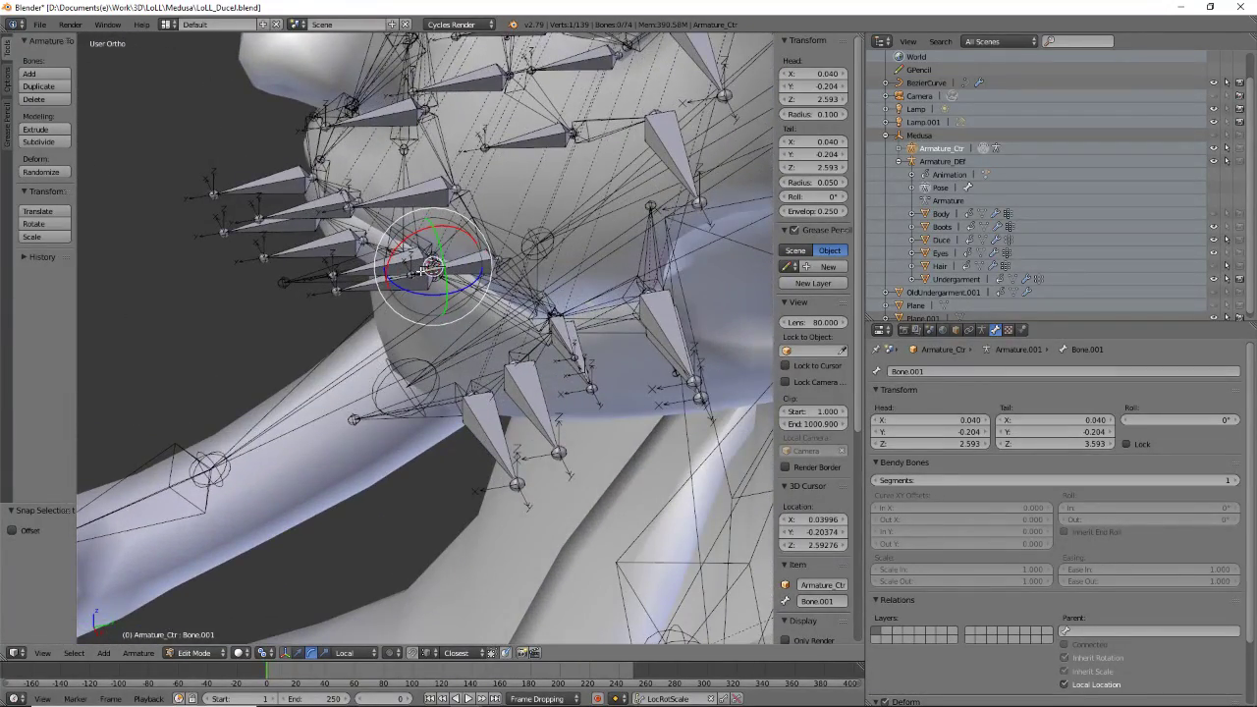
{"action": "key", "text": "g"}
{"action": "key", "text": "y"}
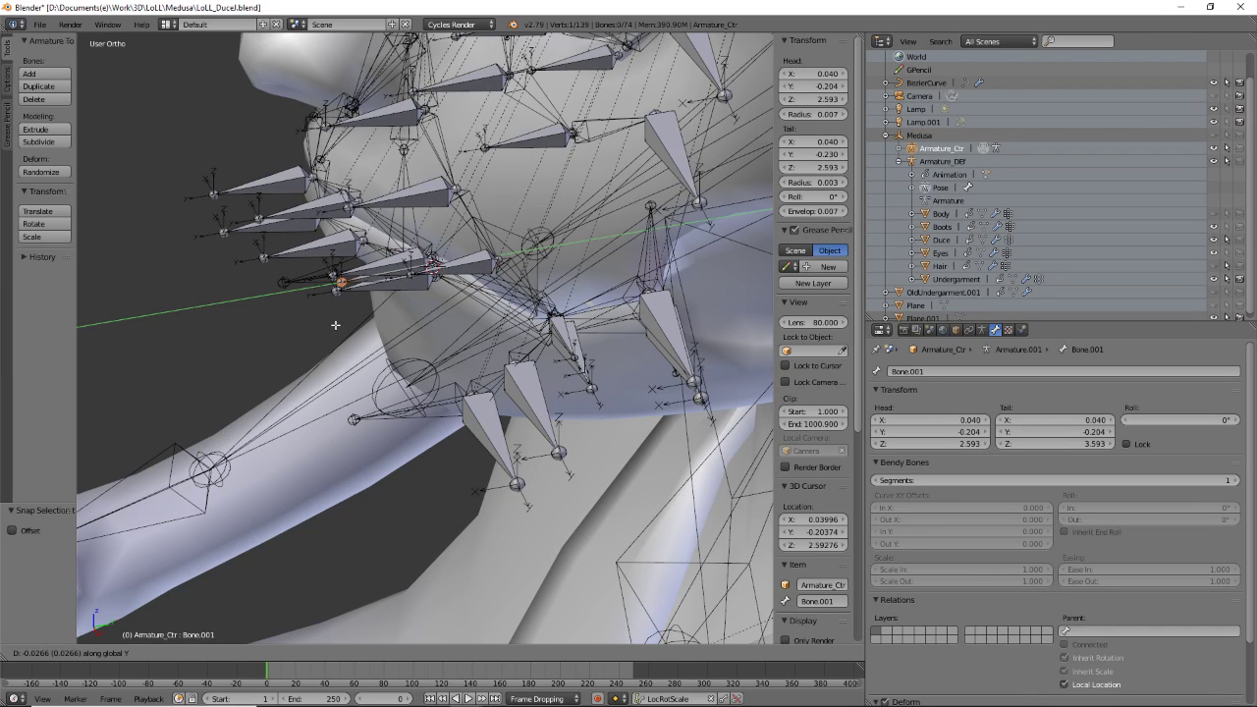
{"action": "left_click", "coordinate": [336, 321]}
- Shorten CTR_Face_Nostril_L.005 and CTR_Face_Nostril_L.006 by moving both tails together about 0.010 along the global Y axis
{"action": "mouse_move", "coordinate": [337, 321]}
{"action": "middle_mouse_down"}
{"action": "mouse_move", "coordinate": [344, 306]}
{"action": "mouse_move", "coordinate": [348, 321]}
{"action": "middle_mouse_up"}
{"action": "right_click", "coordinate": [330, 243]}
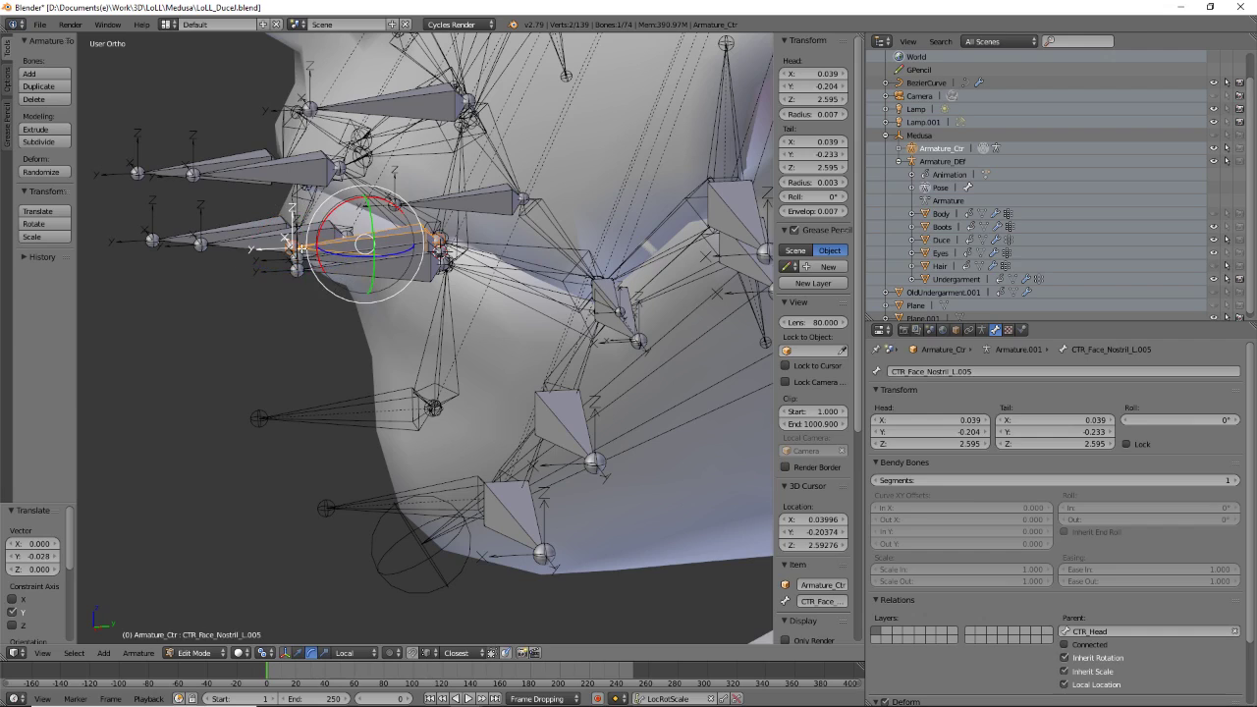
{"action": "right_click", "coordinate": [293, 246]}
{"action": "right_click", "coordinate": [296, 271], "text": "shift"}
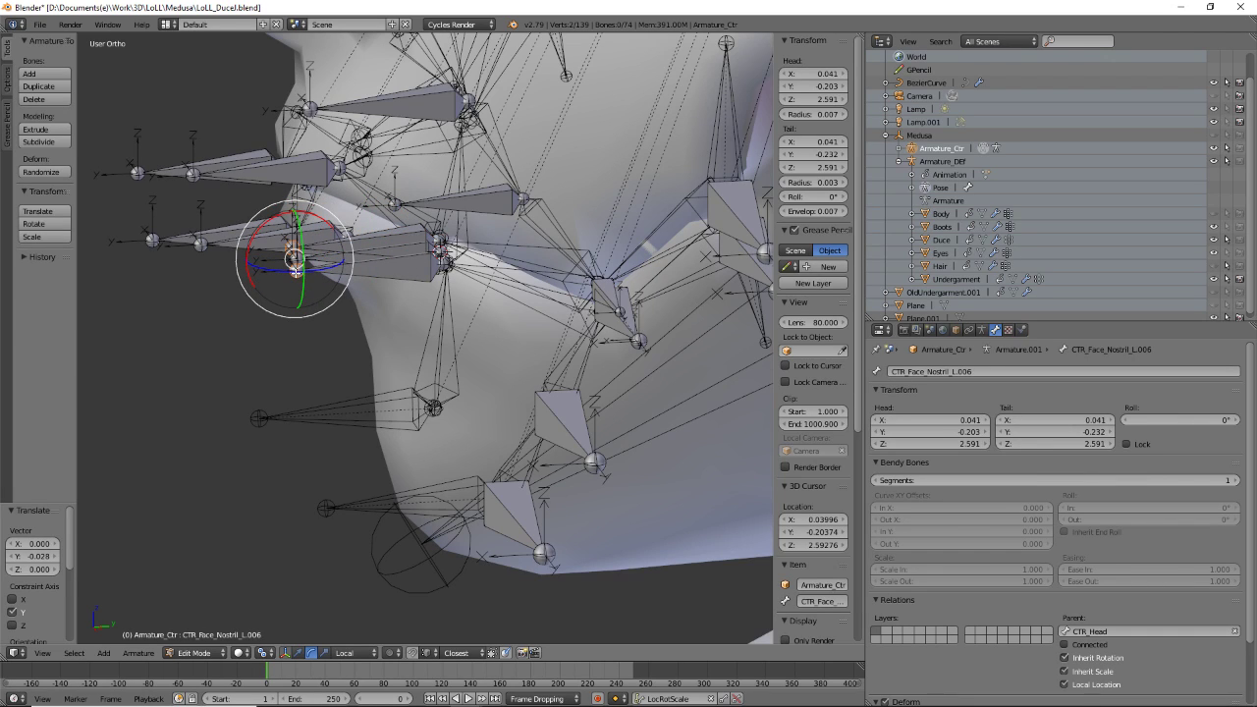
{"action": "key", "text": "g"}
{"action": "key", "text": "y"}
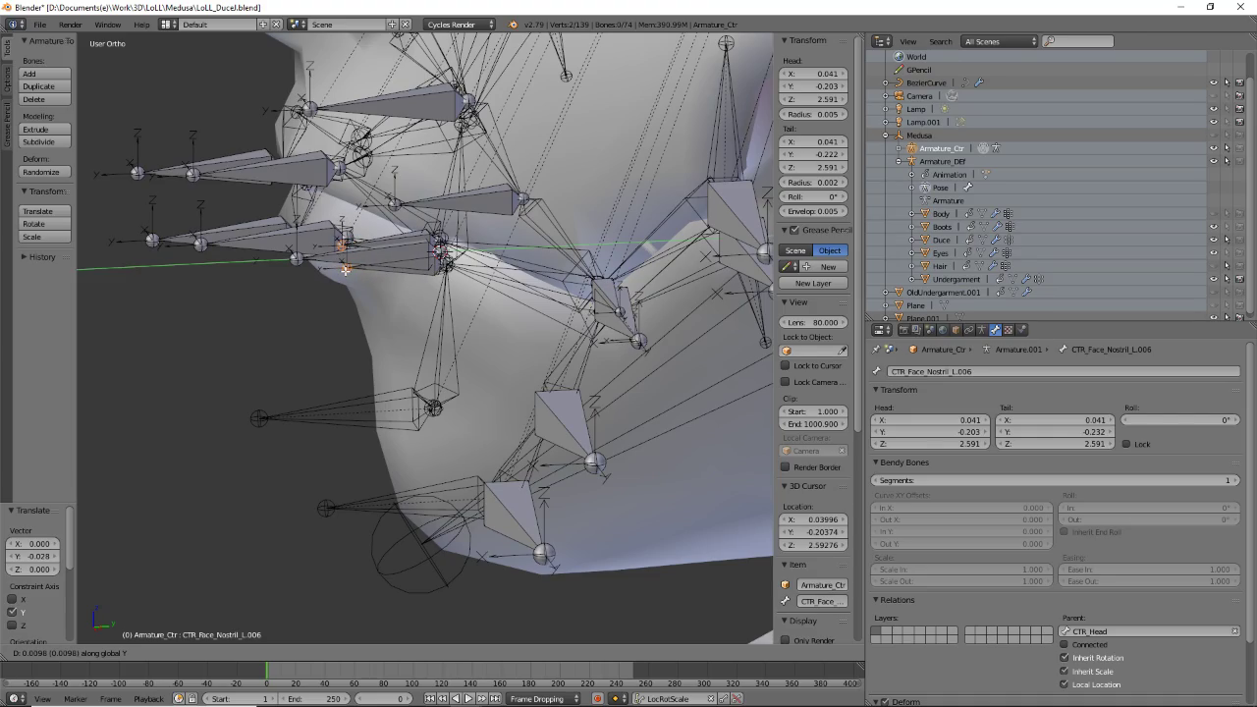
{"action": "left_click", "coordinate": [343, 269]}
- Examine the names and parents of the lip-corner and cheek control bones, including CTR_Jouls_A_L, CTR_Jouls_Ca_L, CTR_Jouls_Cb_L and CTR_Jouls_C_L
{"action": "middle_click_drag", "start_coordinate": [343, 269], "coordinate": [425, 287]}
{"action": "scroll", "coordinate": [426, 288], "scroll_direction": "up", "scroll_amount": 2}
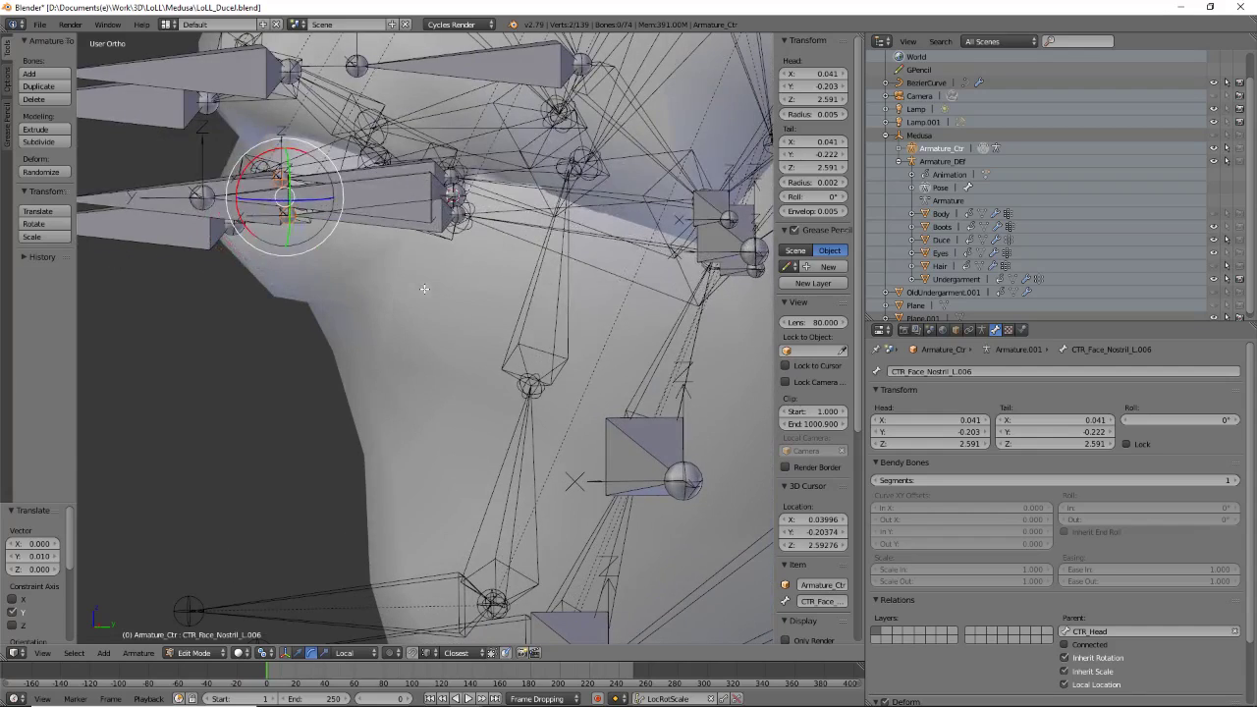
{"action": "right_click", "coordinate": [405, 172]}
{"action": "right_click", "coordinate": [402, 169]}
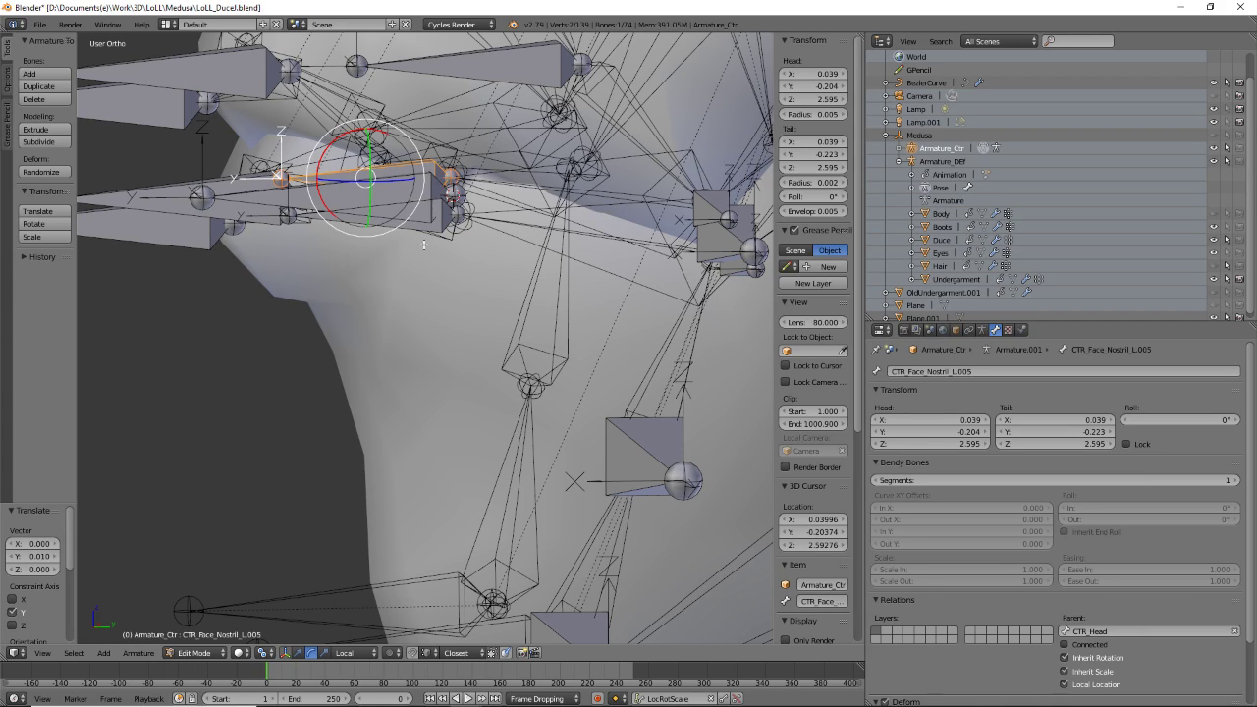
{"action": "middle_click_drag", "start_coordinate": [423, 245], "coordinate": [363, 203]}
{"action": "middle_click_drag", "start_coordinate": [454, 284], "coordinate": [422, 263]}
{"action": "middle_click_drag", "start_coordinate": [468, 175], "coordinate": [407, 184], "text": "shift"}
{"action": "right_click", "coordinate": [403, 162]}
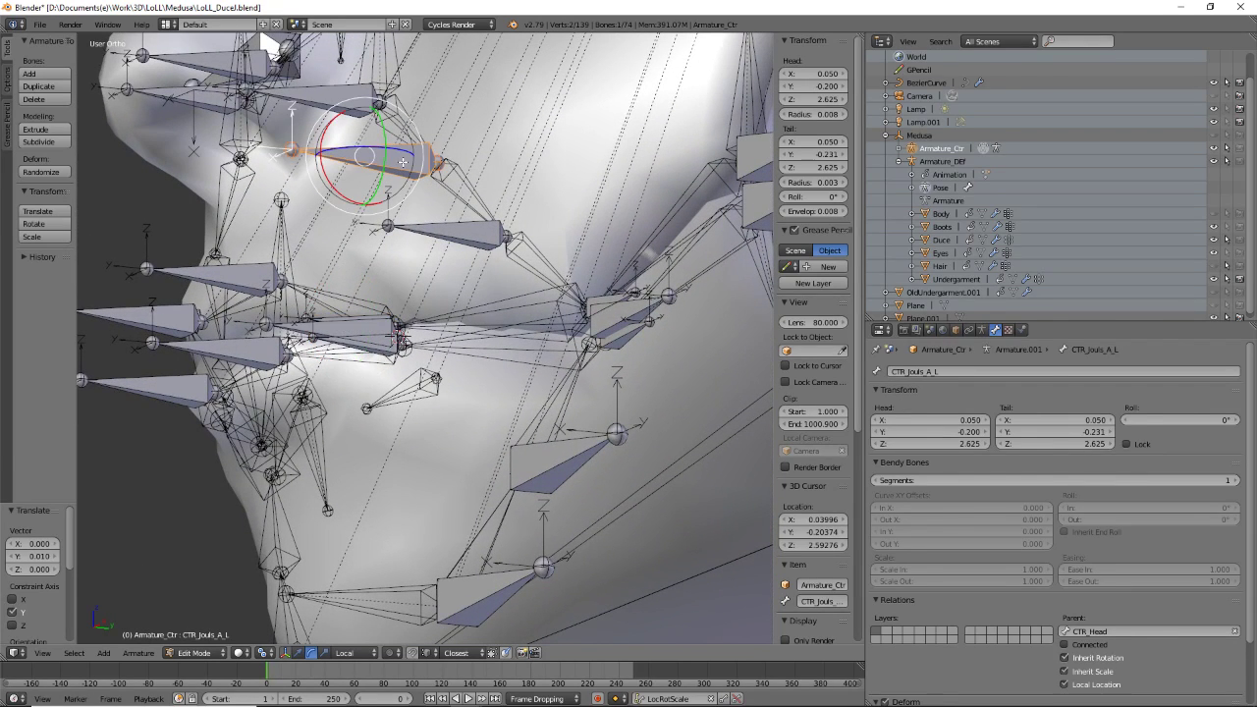
{"action": "right_click", "coordinate": [485, 244]}
{"action": "right_click", "coordinate": [609, 300]}
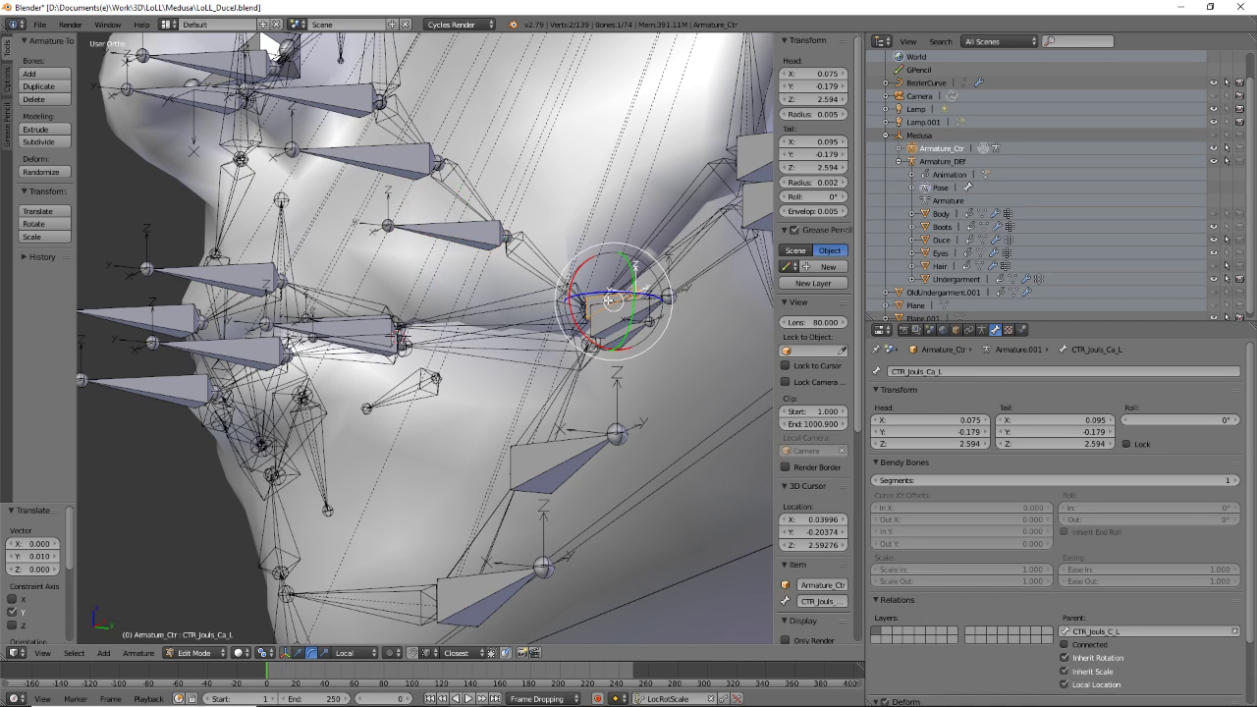
{"action": "middle_click_drag", "start_coordinate": [609, 301], "coordinate": [508, 332]}
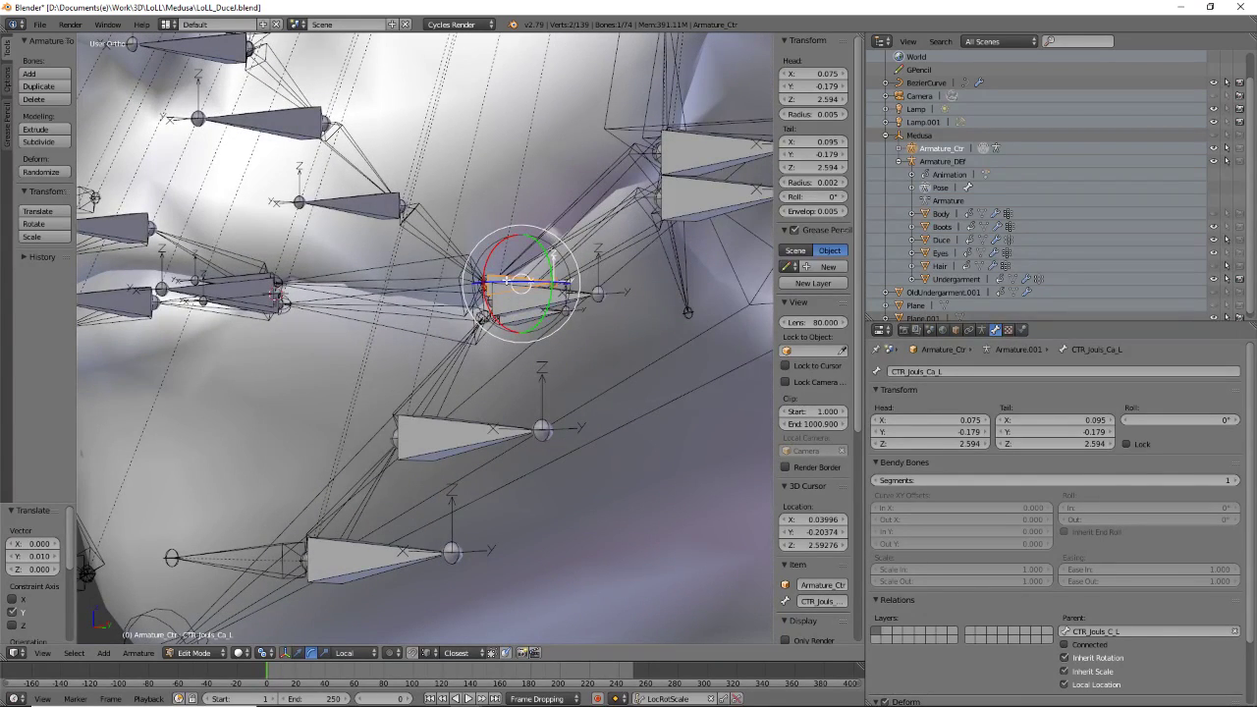
{"action": "right_click", "coordinate": [515, 317]}
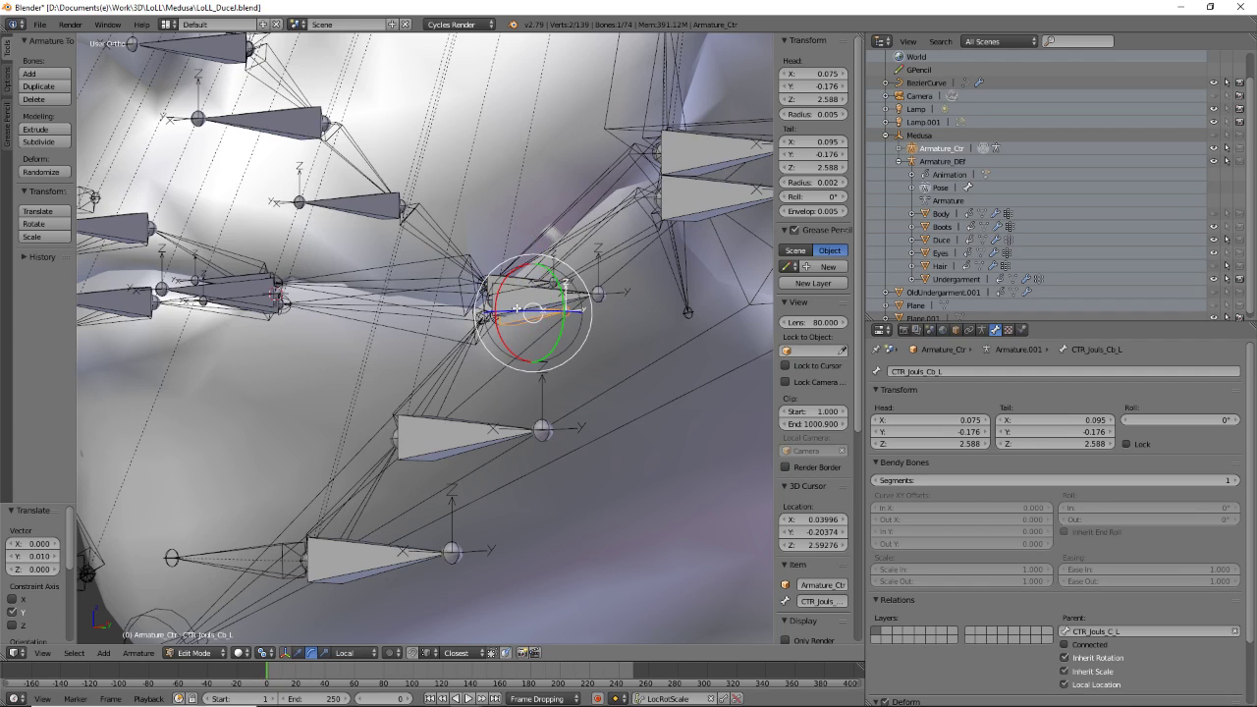
{"action": "right_click", "coordinate": [526, 302]}
{"action": "middle_click_drag", "start_coordinate": [289, 320], "coordinate": [587, 348], "text": "shift"}
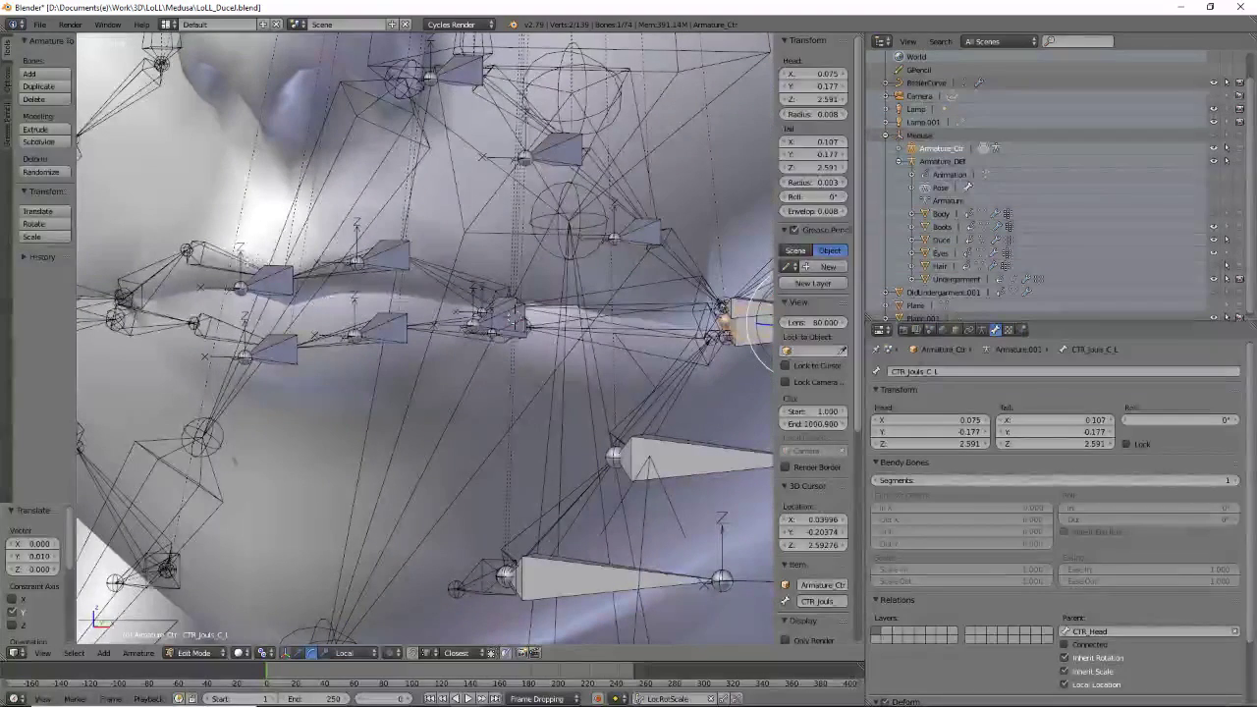
- Rename the control bone at the centre of the upper lip to CTR_Face_LipTop_Center
{"action": "right_click", "coordinate": [275, 272]}
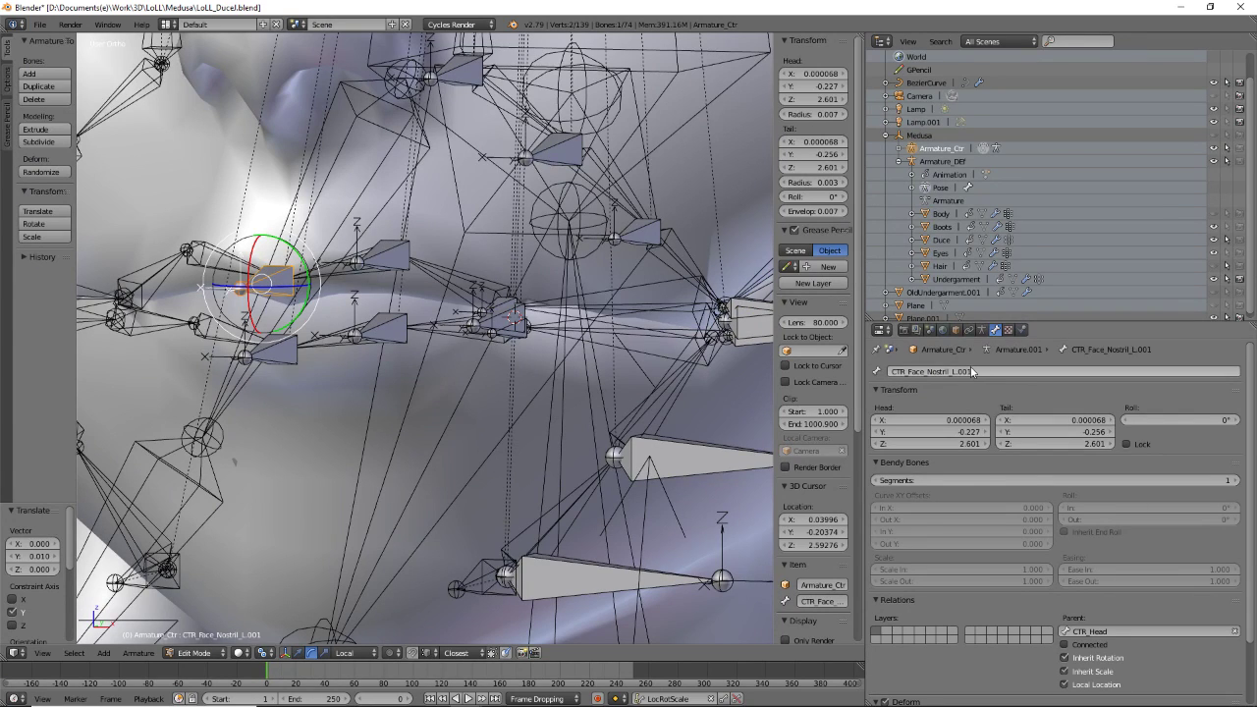
{"action": "middle_click_drag", "start_coordinate": [751, 326], "coordinate": [762, 360], "text": "shift"}
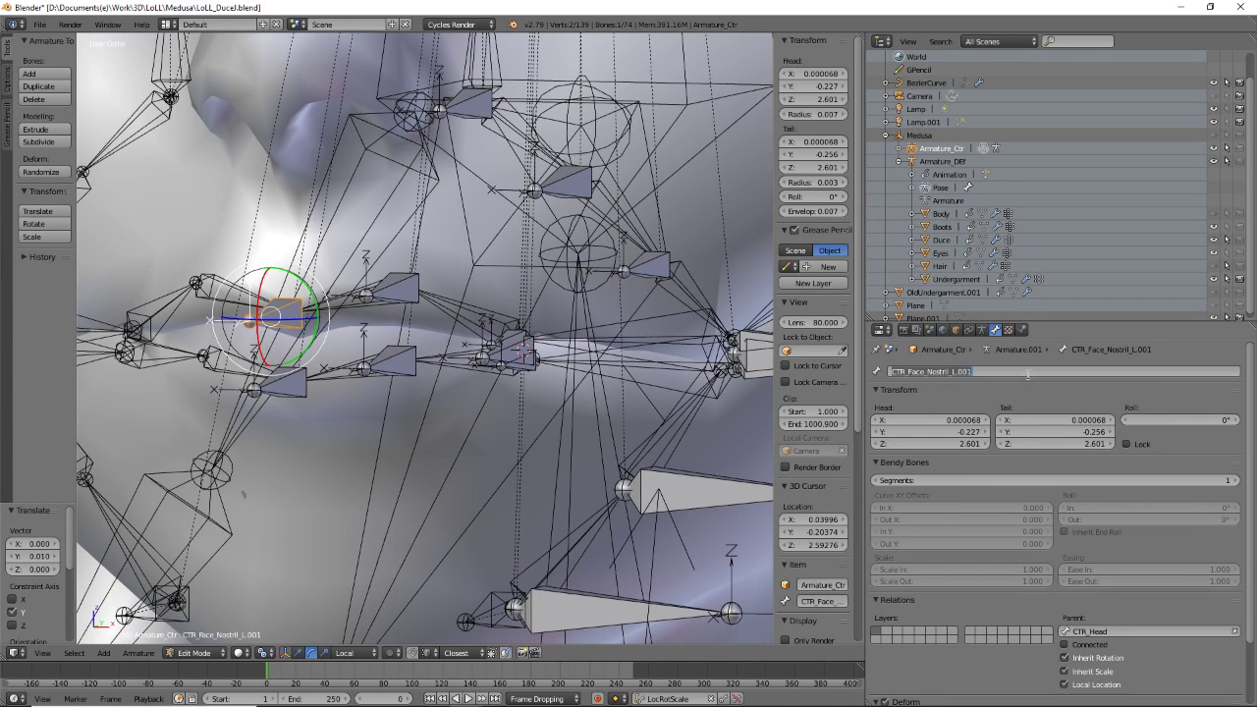
{"action": "left_click", "coordinate": [1032, 372]}
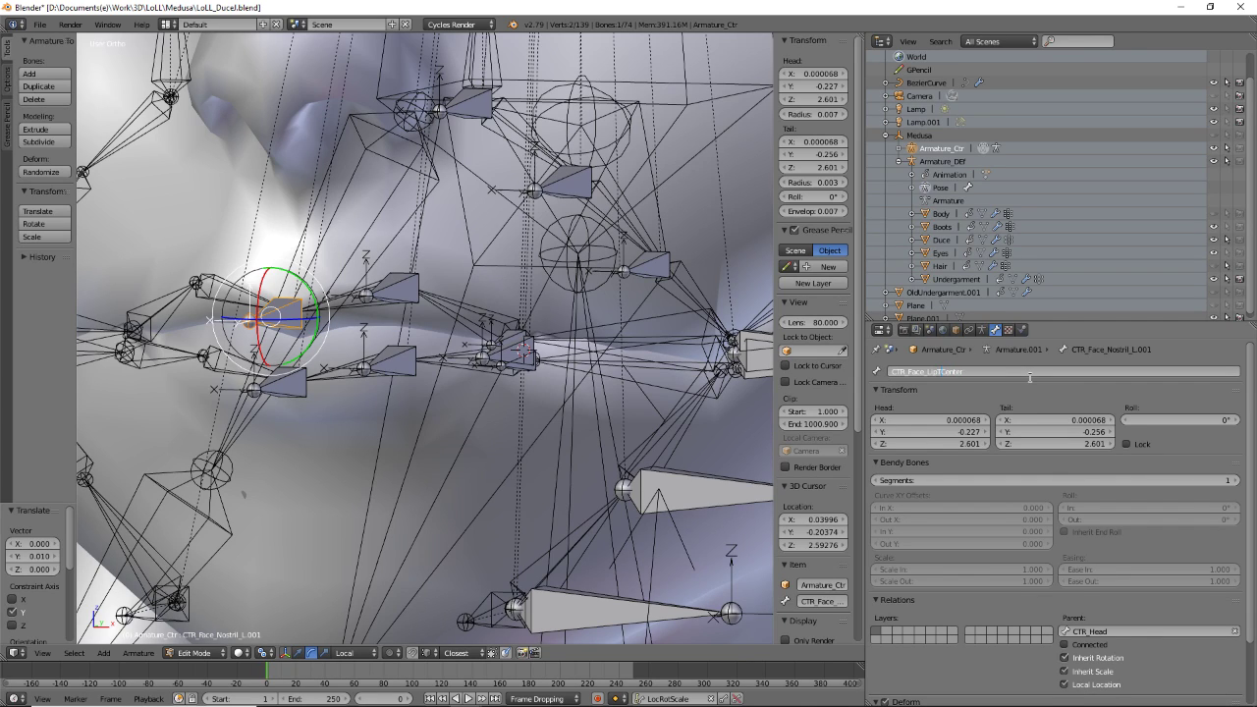
{"action": "type", "text": "op_"}
{"action": "key", "text": "Return"}
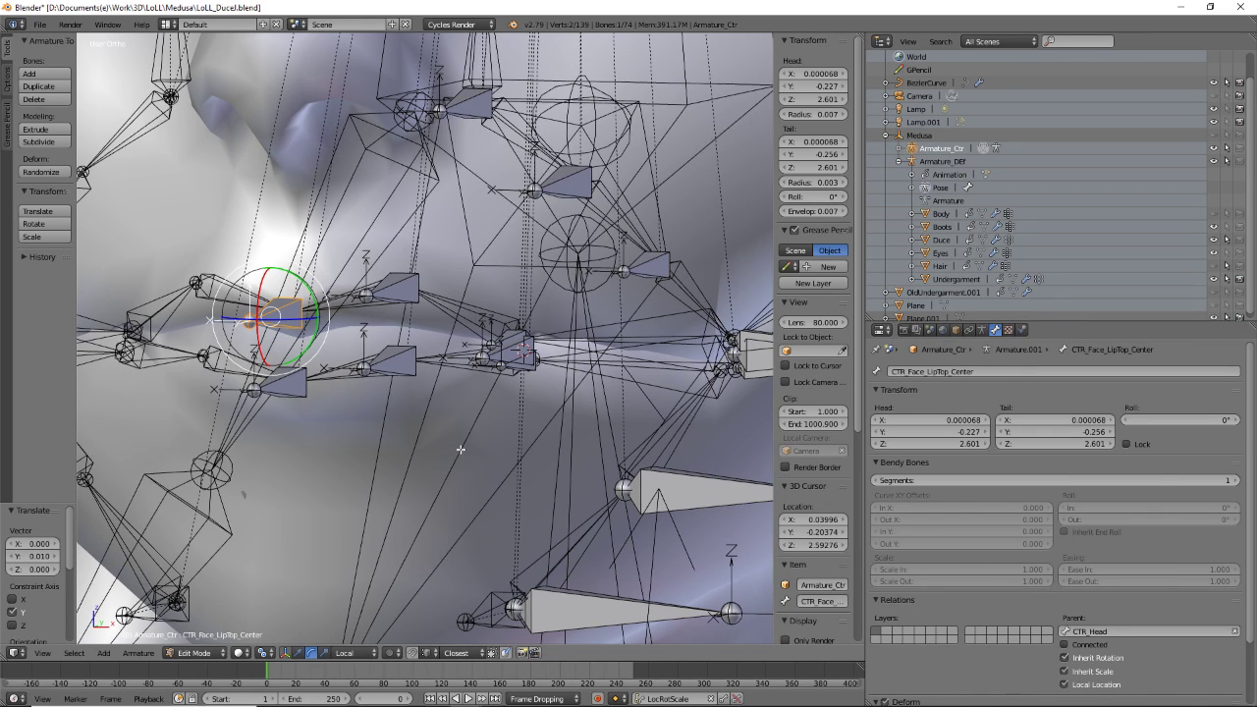
- Shorten the centre upper-lip control bone's name to CTR_Face_LipTop
{"action": "right_click", "coordinate": [295, 397]}
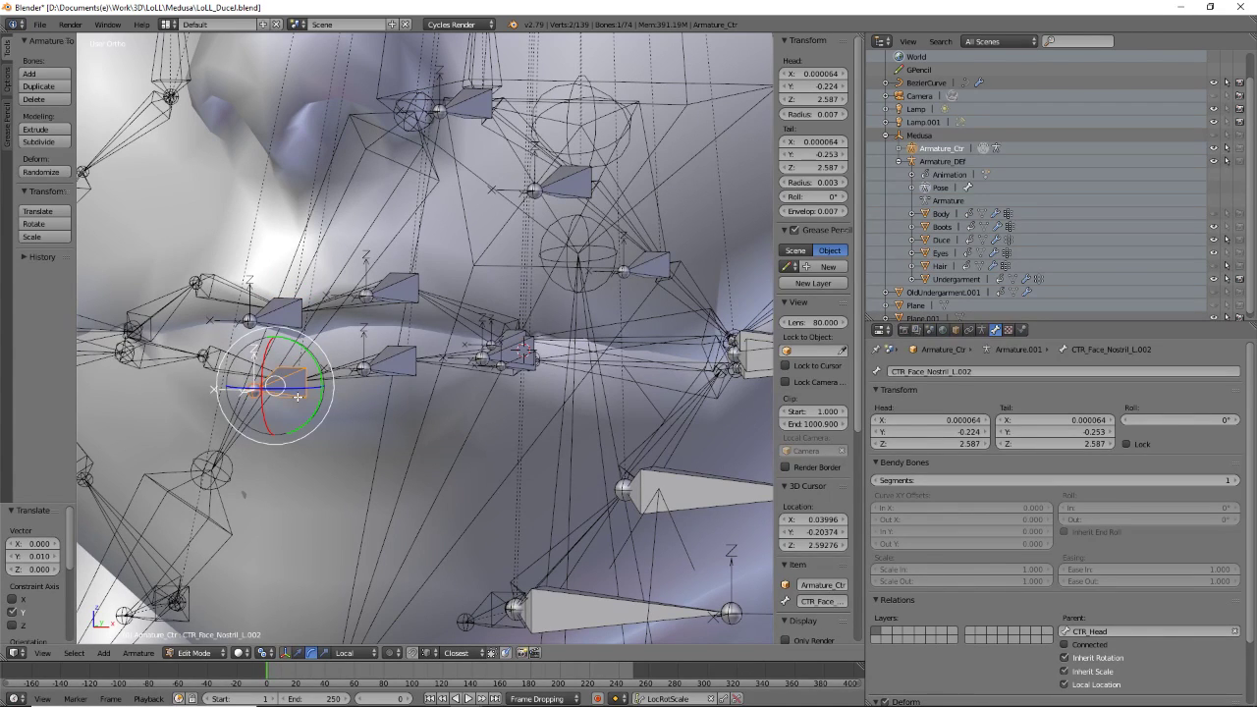
{"action": "right_click", "coordinate": [275, 312]}
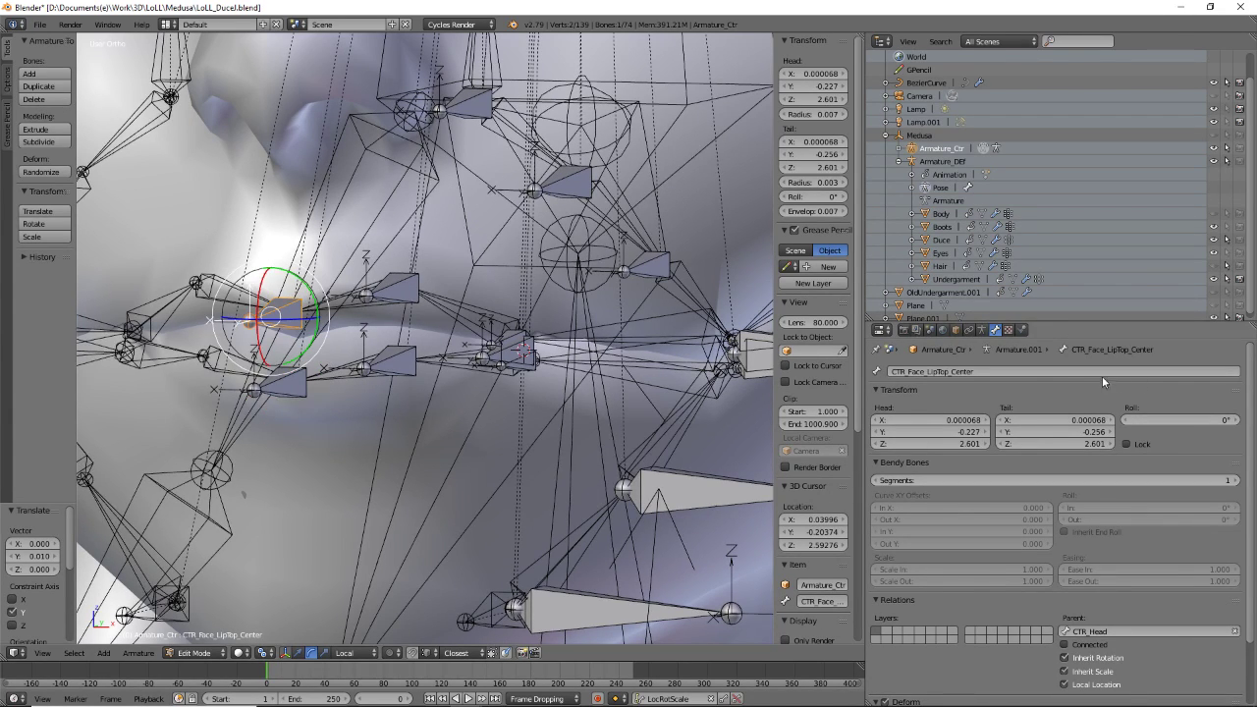
{"action": "left_click", "coordinate": [1033, 370]}
{"action": "key", "text": "BackSpace"}
{"action": "key", "text": "BackSpace"}
{"action": "key", "text": "BackSpace"}
{"action": "key", "text": "Return"}
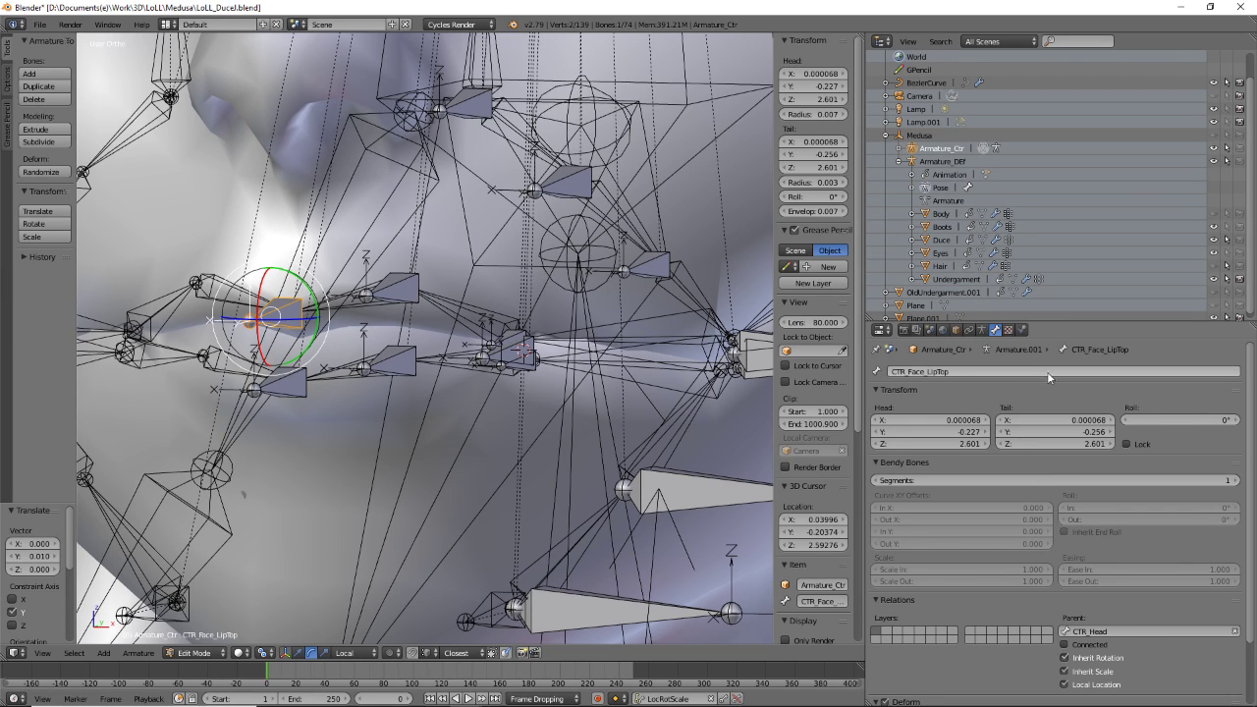
- Copy the centre upper-lip bone's name and adapt it to name the centre lower-lip control bone CTR_Face_LipBot
{"action": "right_click", "coordinate": [279, 392]}
{"action": "right_click", "coordinate": [292, 319]}
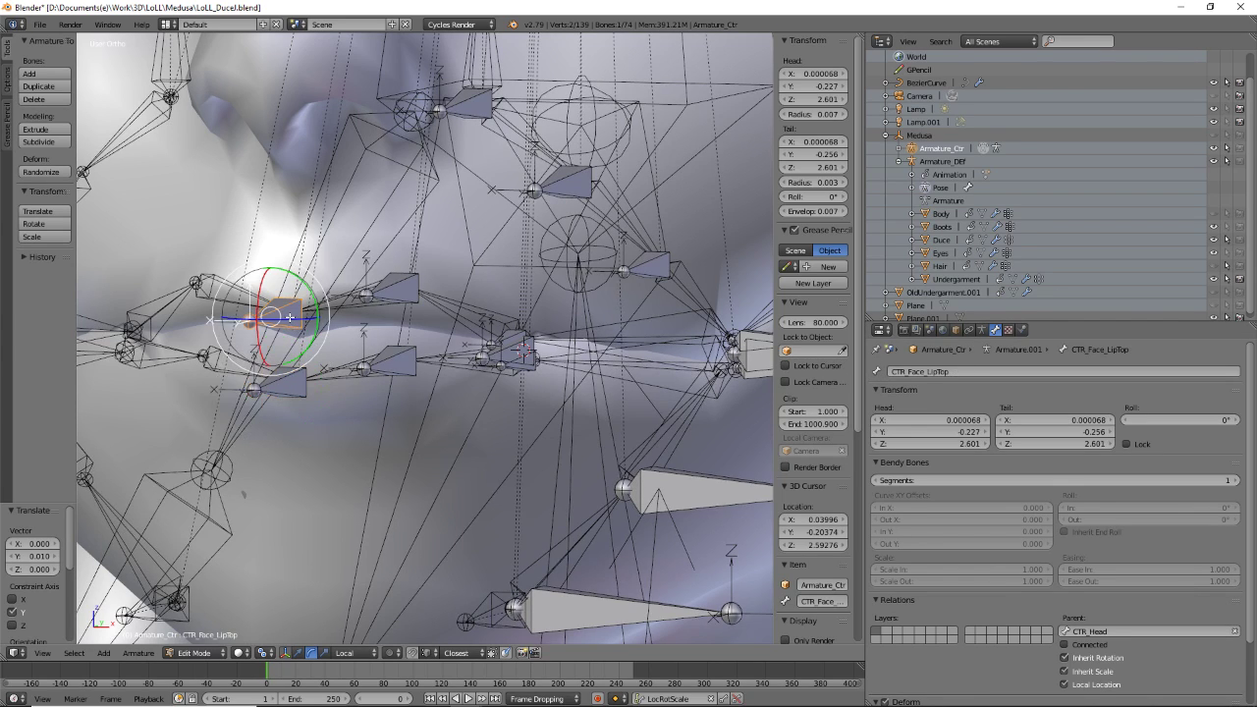
{"action": "left_click", "coordinate": [1006, 374]}
{"action": "key", "text": "ctrl+c"}
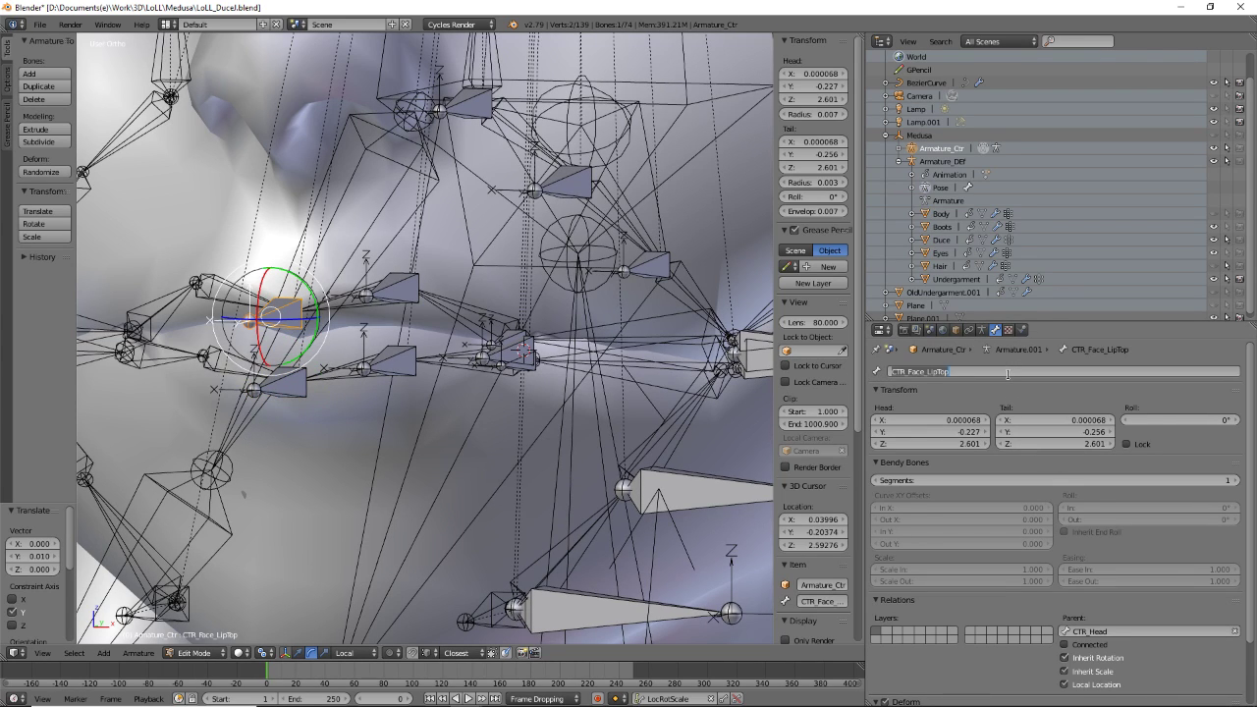
{"action": "right_click", "coordinate": [293, 394]}
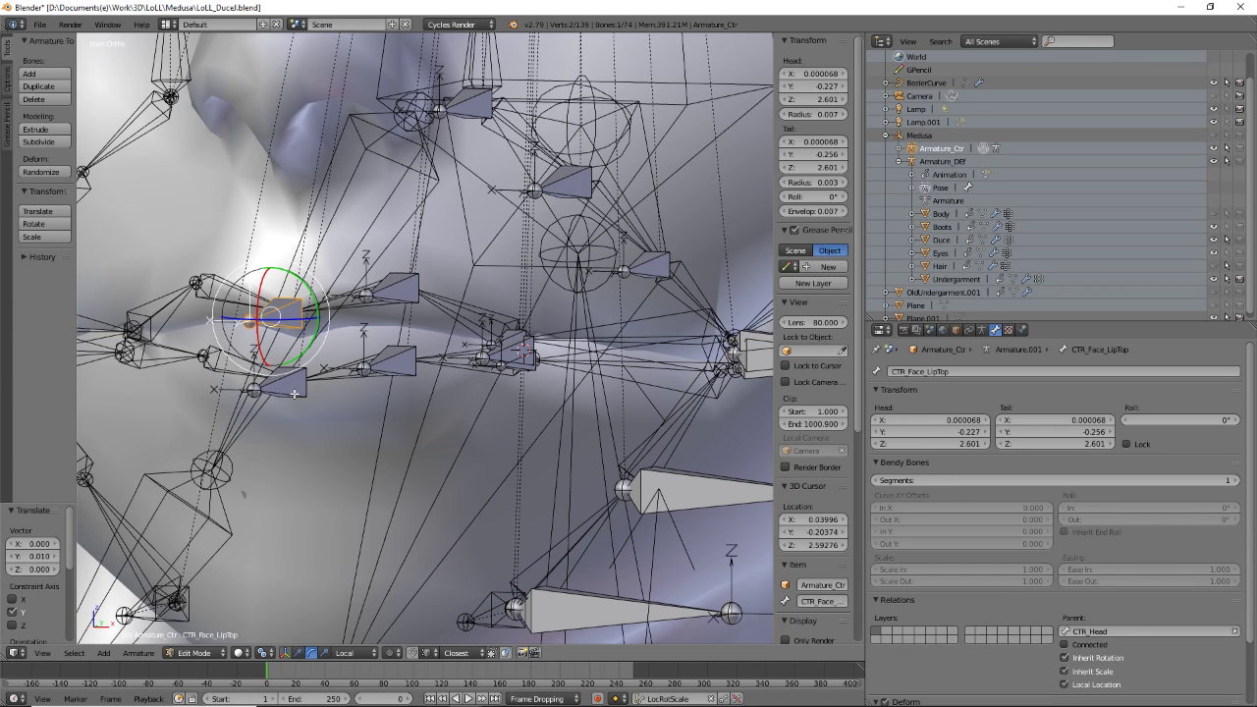
{"action": "right_click", "coordinate": [292, 395]}
{"action": "left_click", "coordinate": [978, 371]}
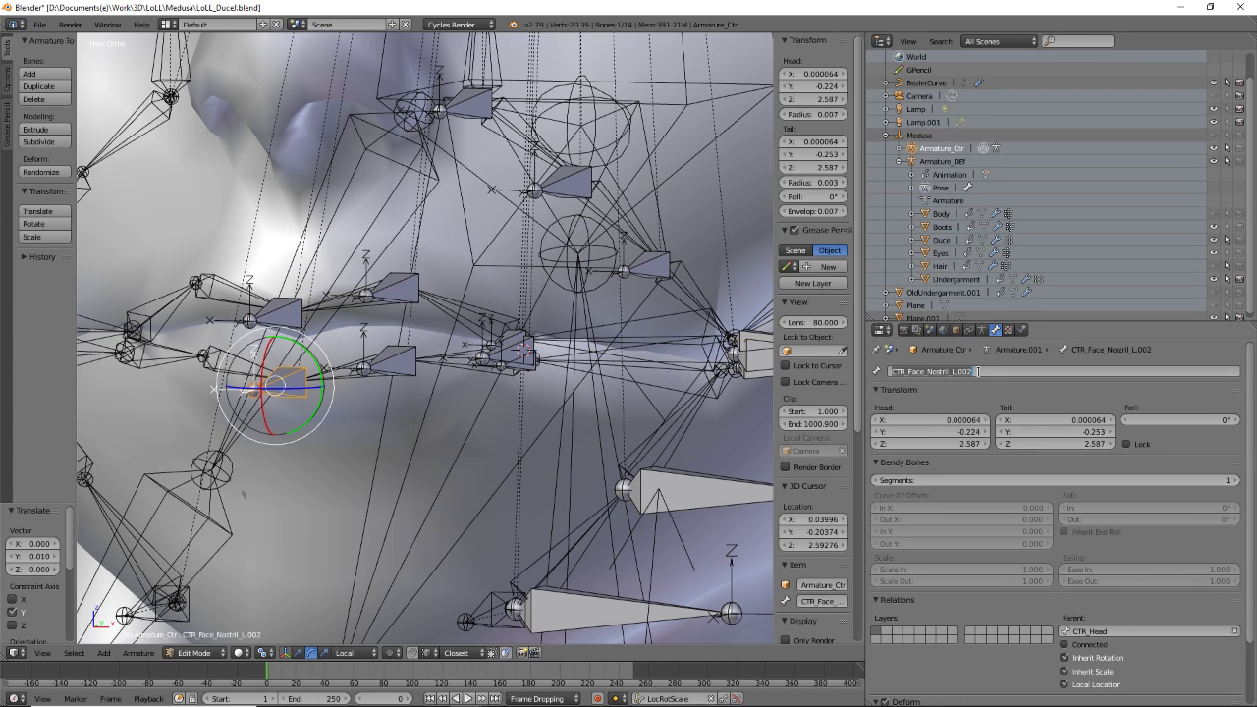
{"action": "key", "text": "ctrl+v"}
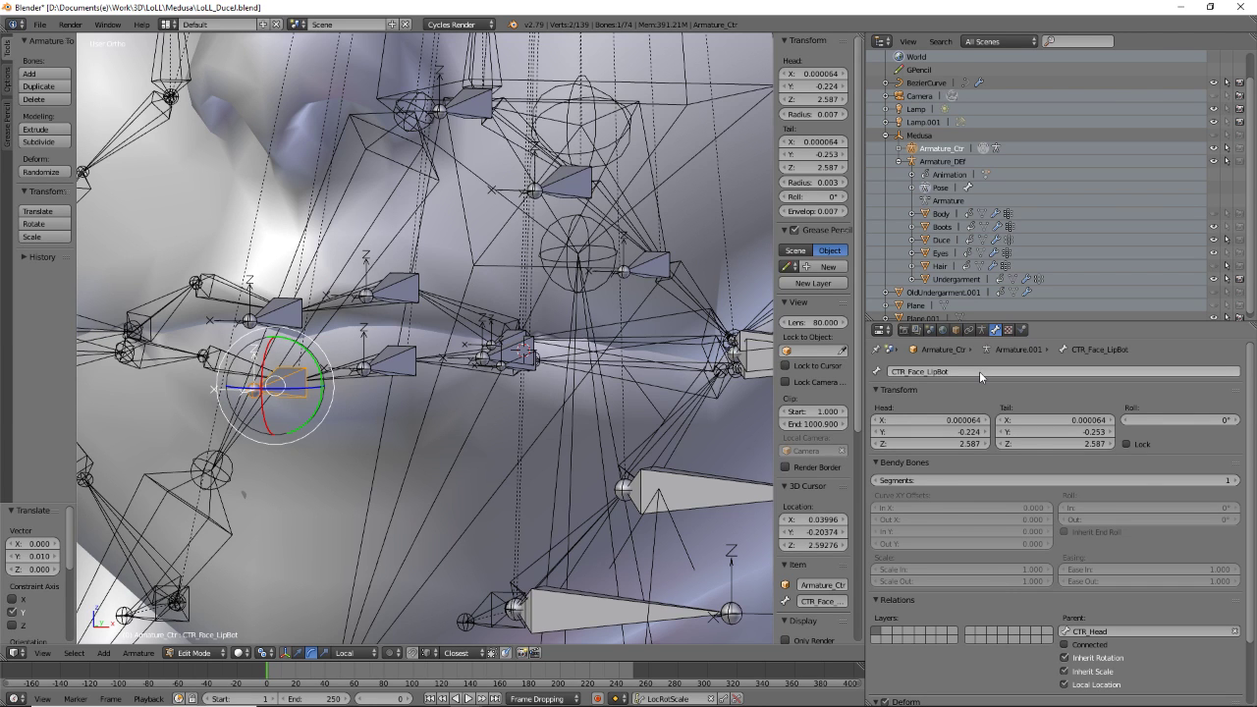
{"action": "key", "text": "Return"}
- Copy the name CTR_Face_LipTop and use it to rename the upper-lip bone beside the centre, on the character's left, to CTR_Face_LipTopA_L
{"action": "middle_click_drag", "start_coordinate": [295, 369], "coordinate": [341, 368]}
{"action": "scroll", "coordinate": [405, 316], "scroll_direction": "up", "scroll_amount": 2}
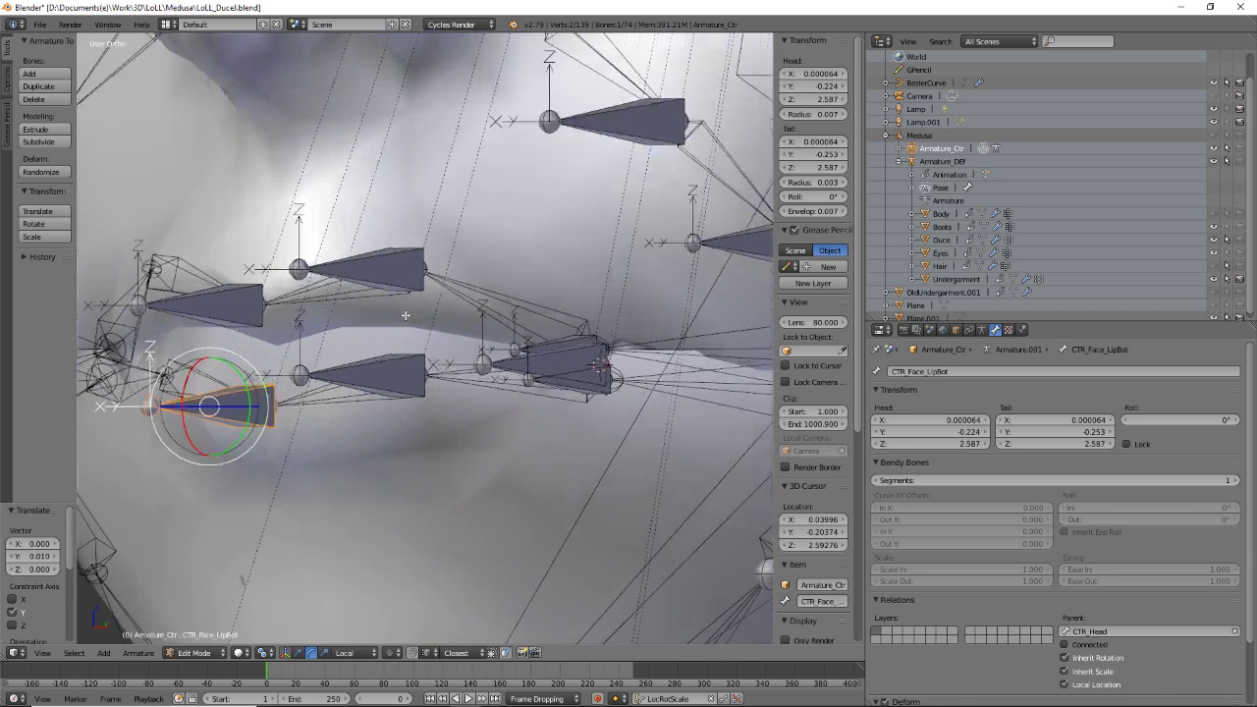
{"action": "right_click", "coordinate": [211, 307]}
{"action": "left_click", "coordinate": [983, 370]}
{"action": "key", "text": "ctrl+c"}
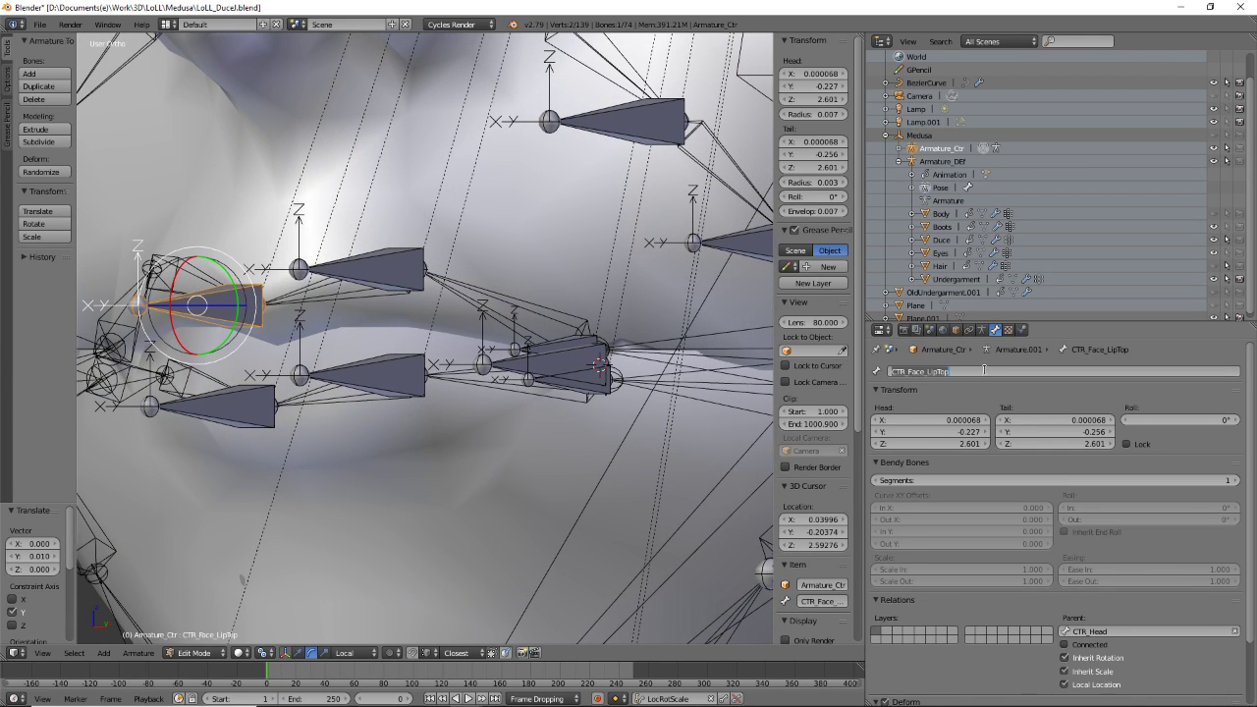
{"action": "key", "text": "Escape"}
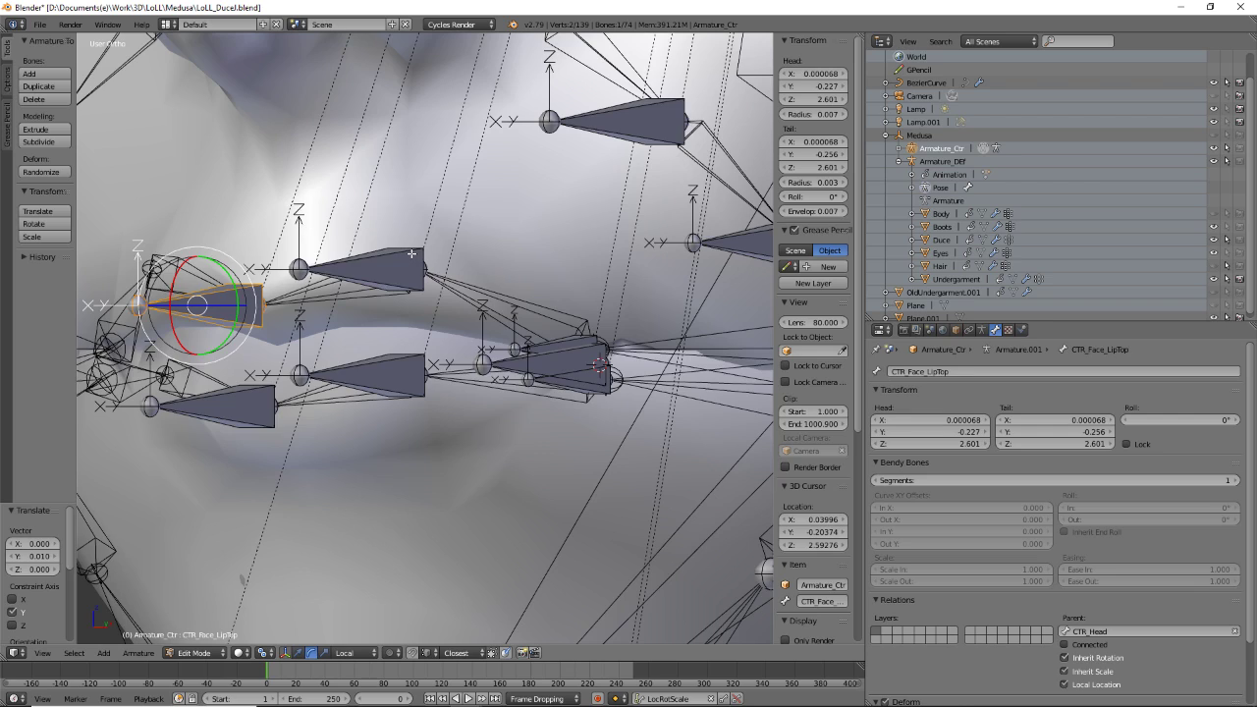
{"action": "right_click", "coordinate": [412, 256]}
{"action": "left_click", "coordinate": [988, 372]}
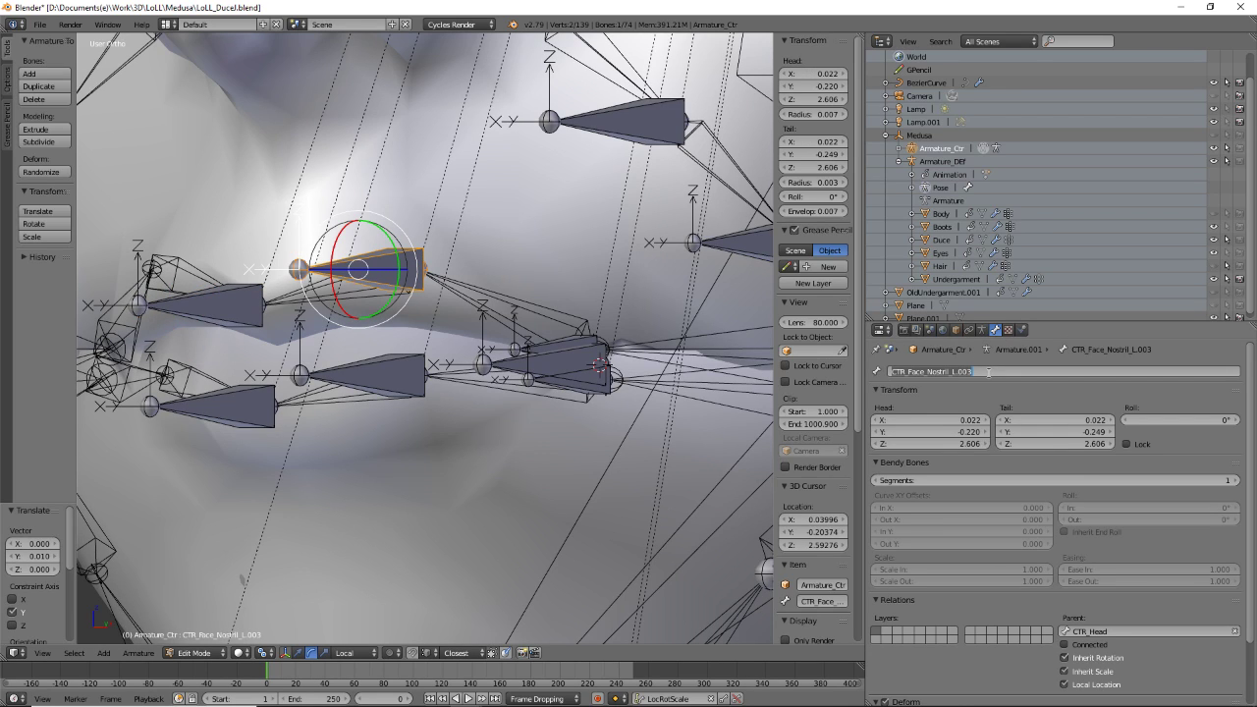
{"action": "key", "text": "ctrl+v"}
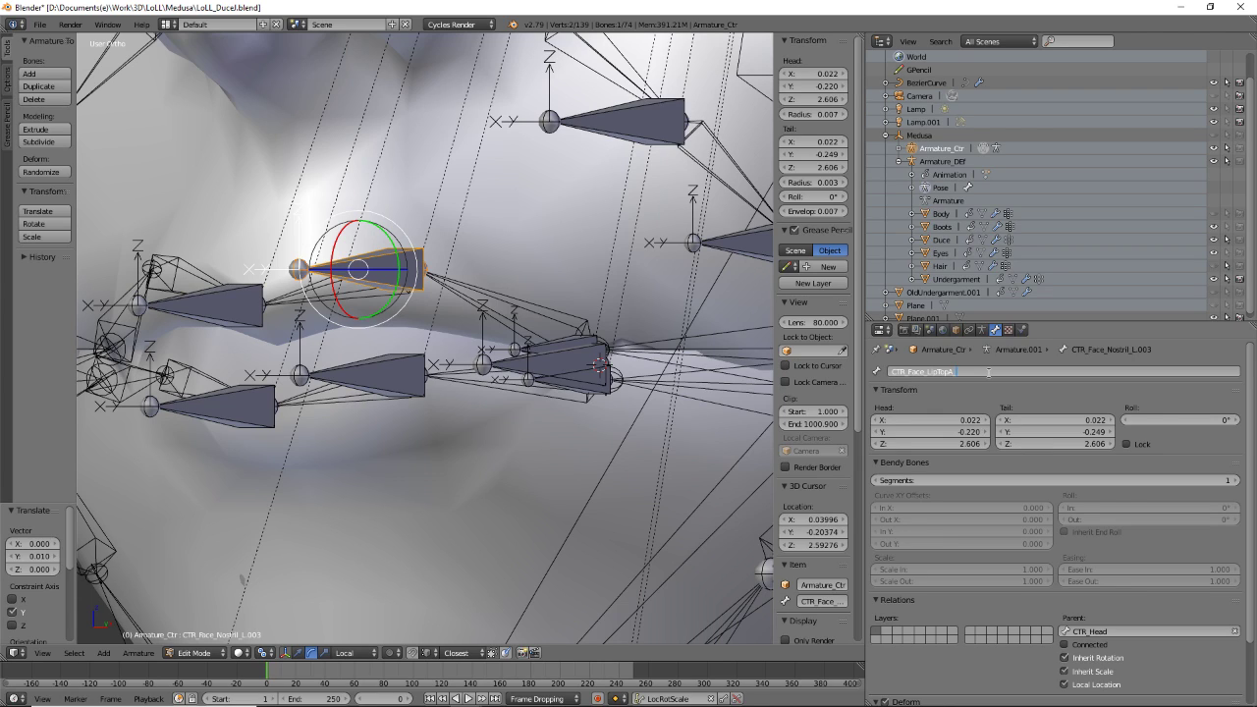
{"action": "key", "text": "Return"}
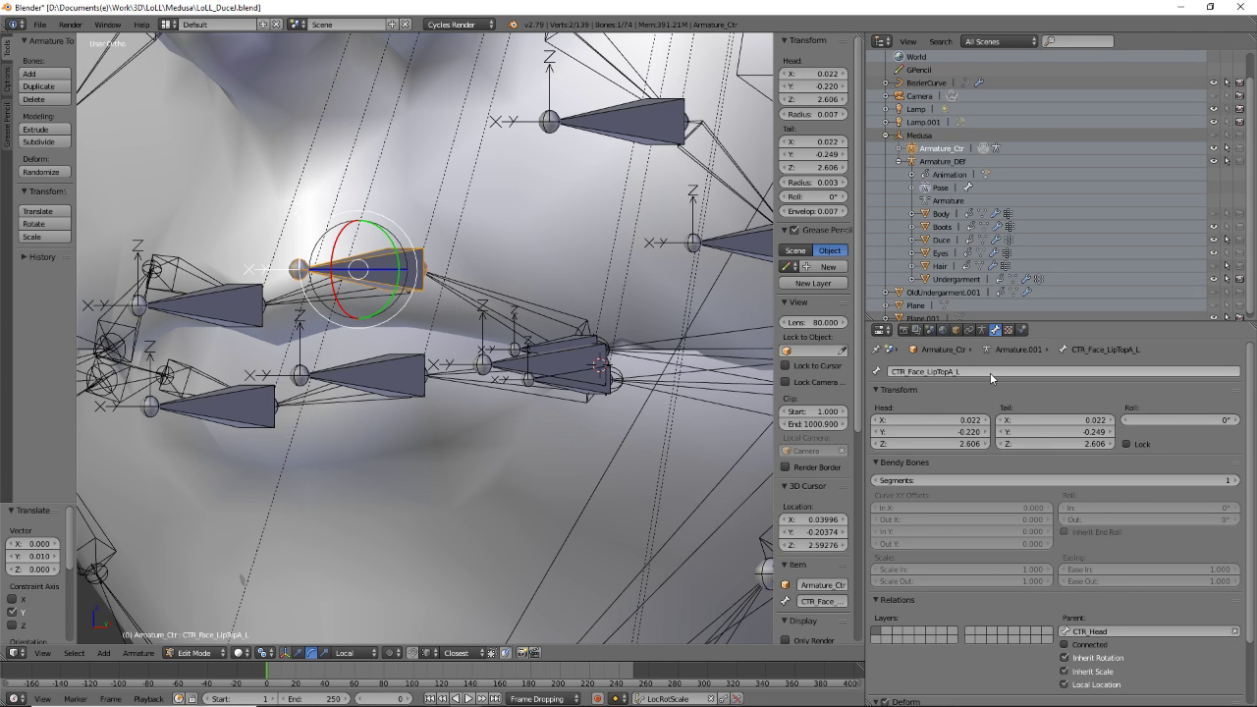
- Rename the upper small control bone at the left lip corner to CTR_Face_LipCornerA_L
{"action": "right_click", "coordinate": [573, 341]}
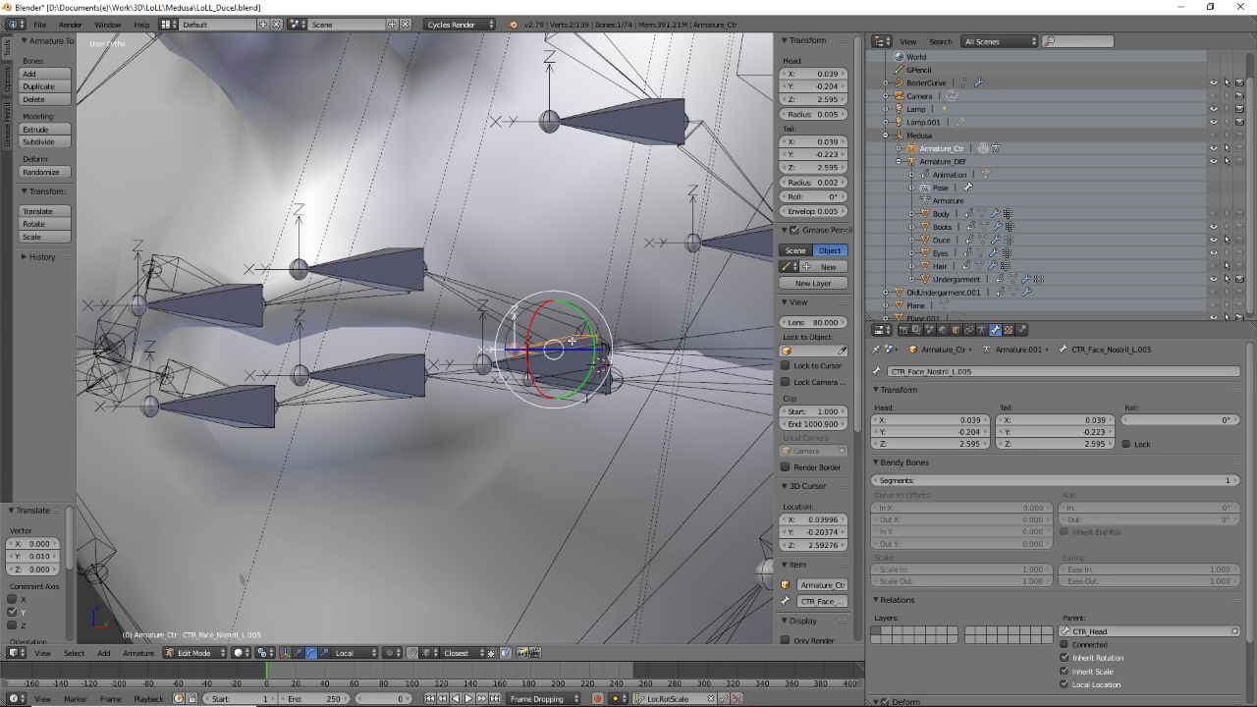
{"action": "left_click", "coordinate": [1018, 370]}
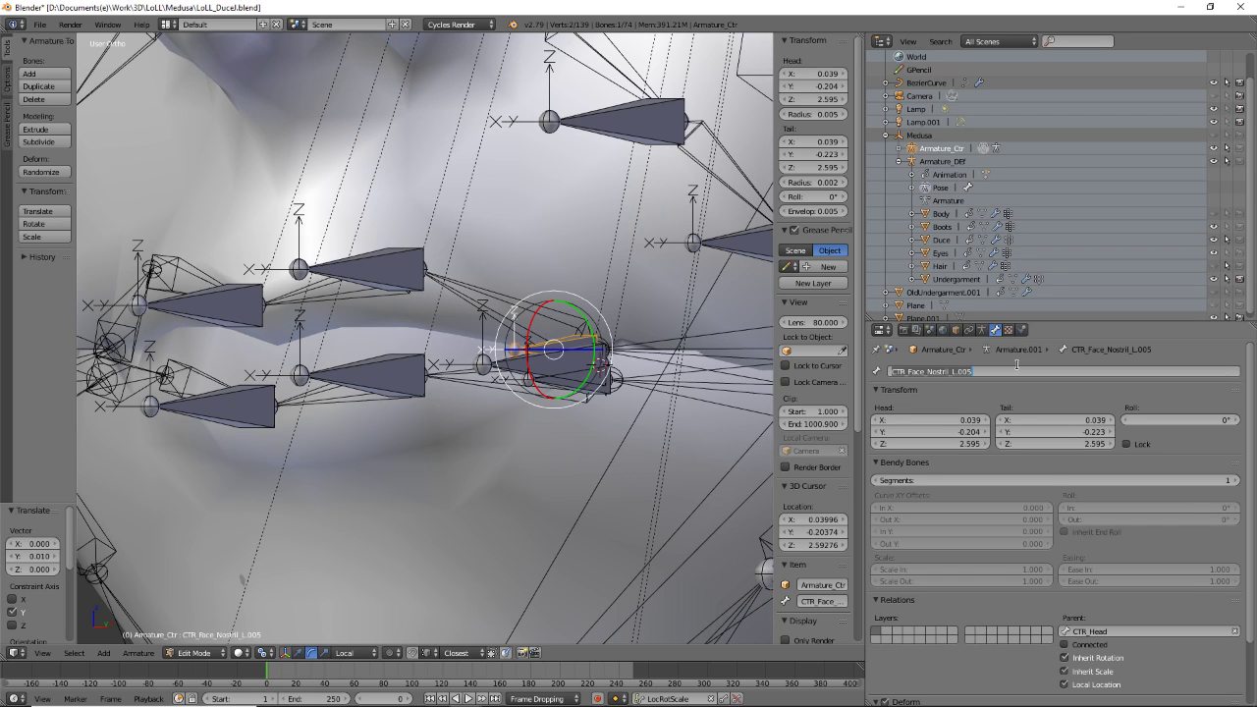
{"action": "key", "text": "ctrl+v"}
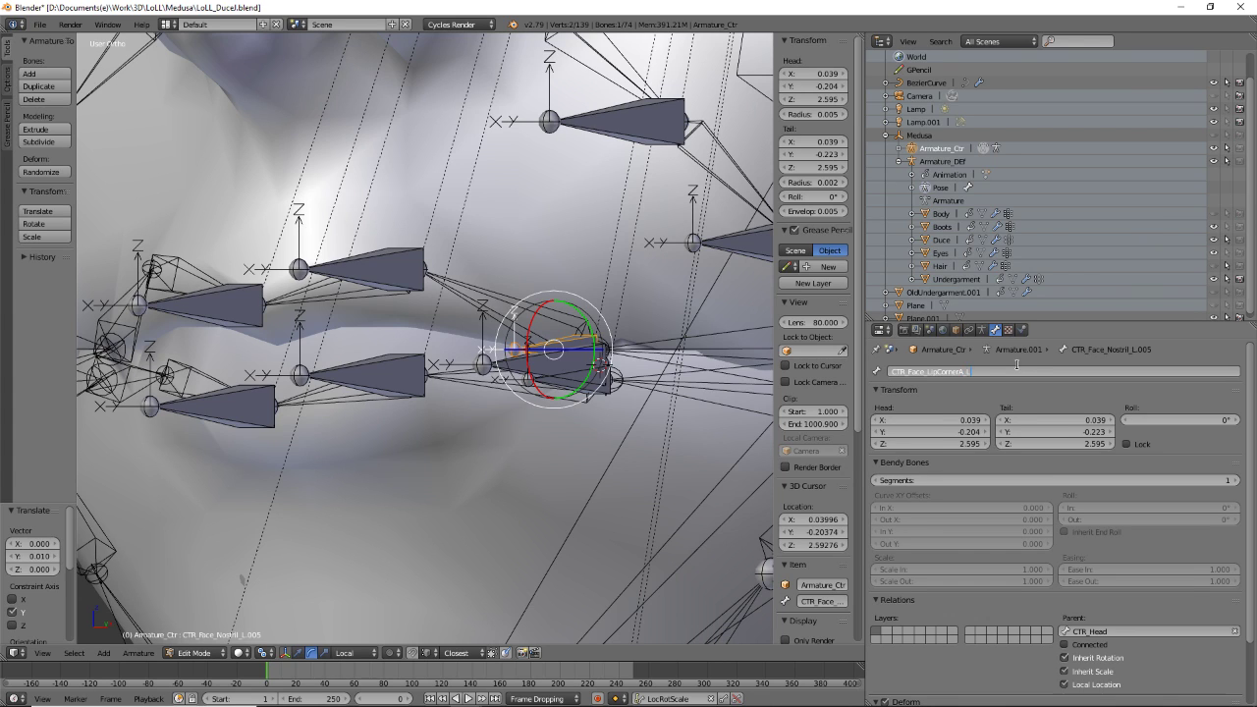
{"action": "type", "text": "L"}
{"action": "key", "text": "Return"}
- Copy the name CTR_Face_LipCornerA_L and adapt it to name the lower small lip-corner bone CTR_Face_LipCornerB_L
{"action": "left_click", "coordinate": [991, 371]}
{"action": "key", "text": "ctrl+c"}
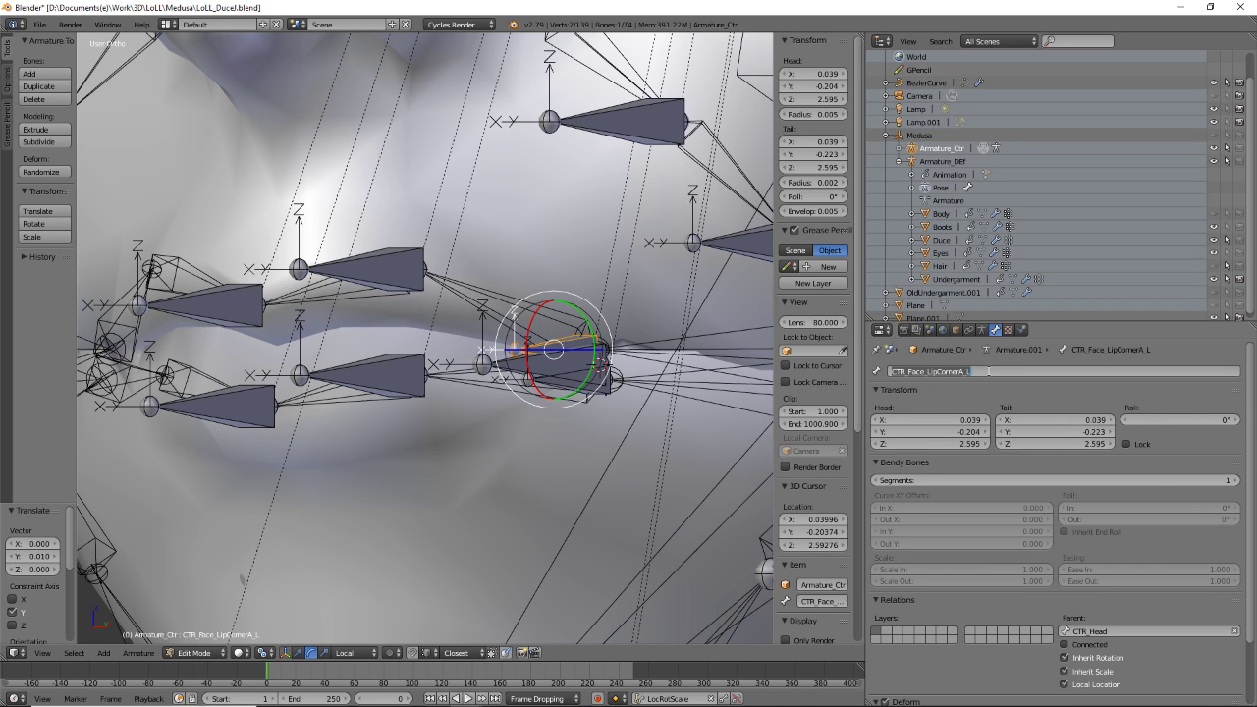
{"action": "right_click", "coordinate": [616, 389]}
{"action": "right_click", "coordinate": [594, 391]}
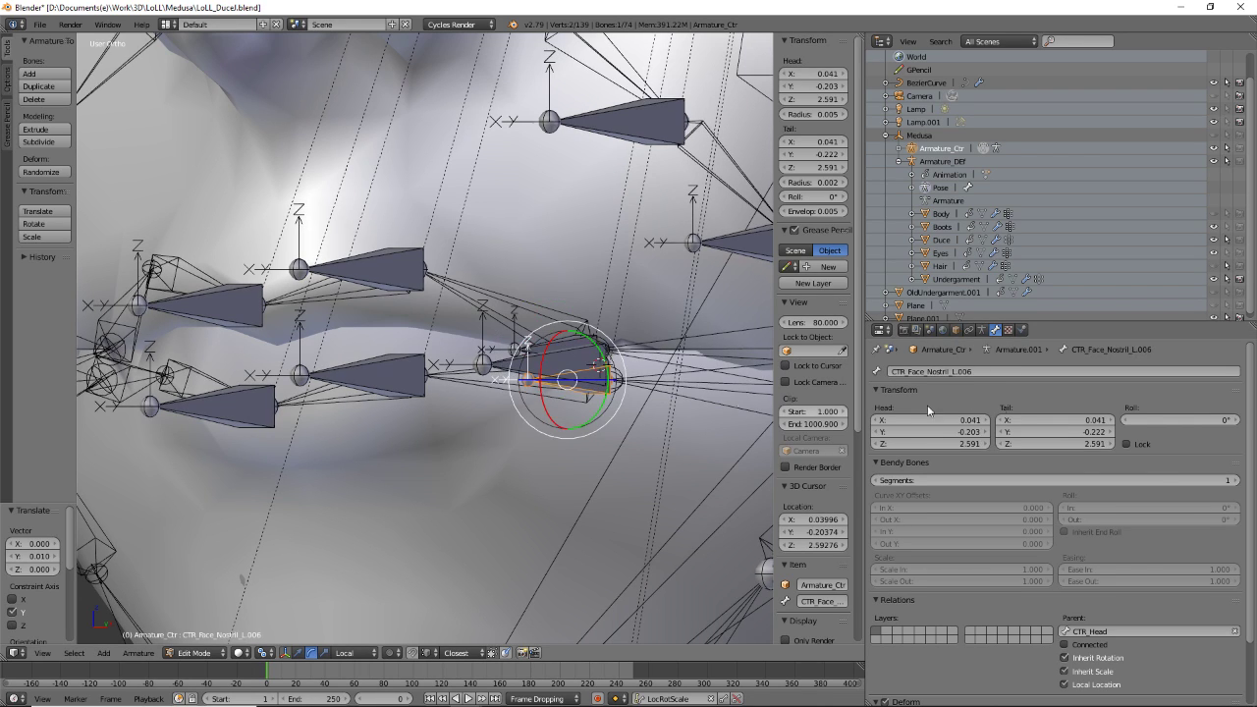
{"action": "left_click", "coordinate": [992, 372]}
{"action": "key", "text": "ctrl+v"}
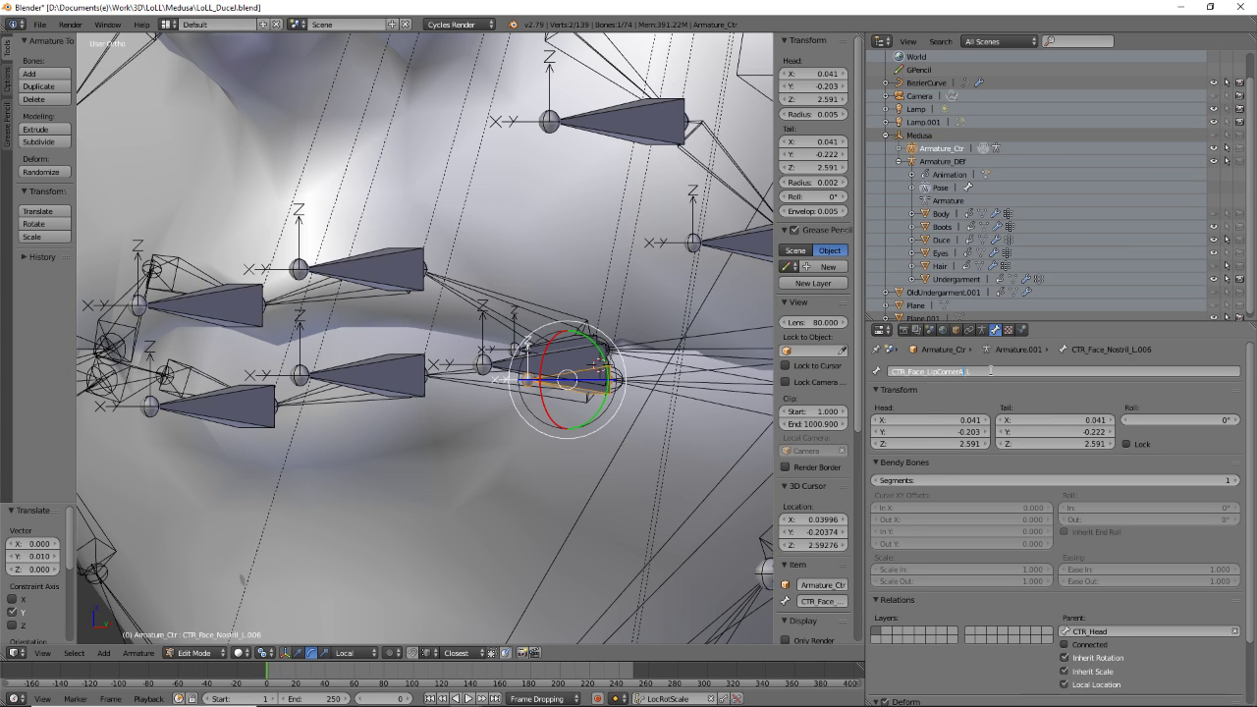
{"action": "key", "text": "BackSpace"}
{"action": "type", "text": "B"}
{"action": "key", "text": "Return"}
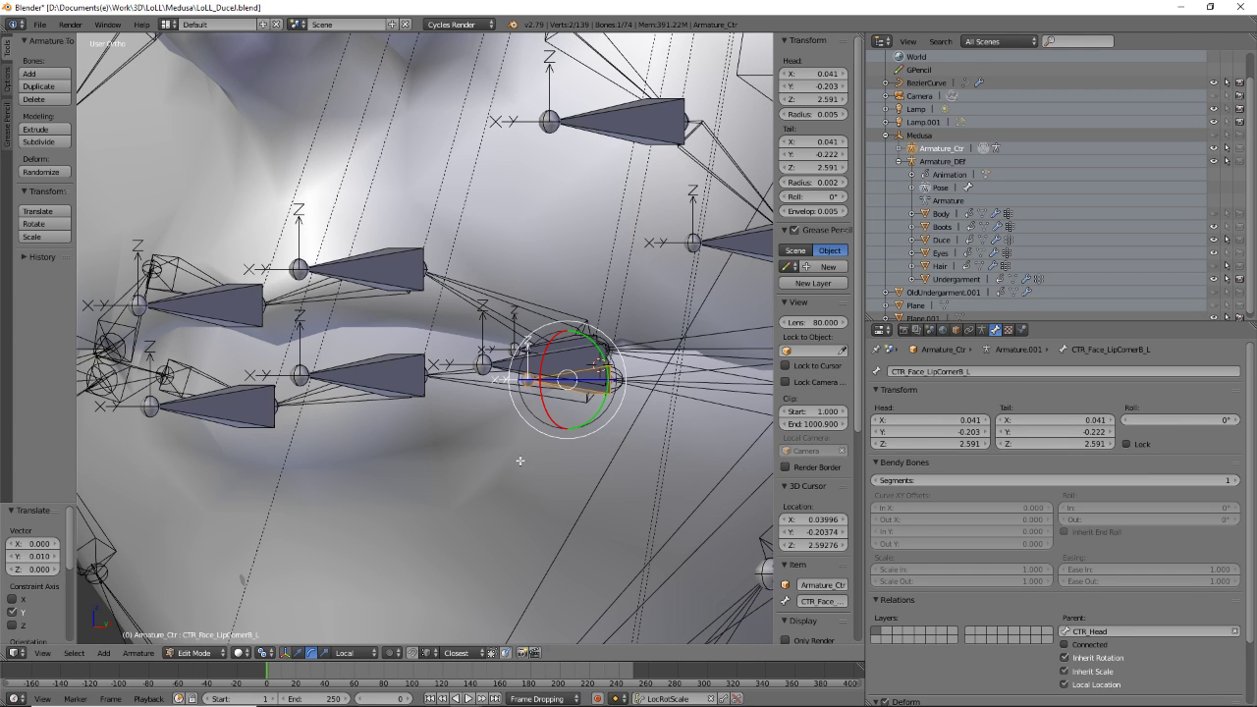
- Rename the large parent-style bone at the left lip corner to CTR_Face_LipCorner_L, reusing the copied name
{"action": "key", "text": "shift+a"}
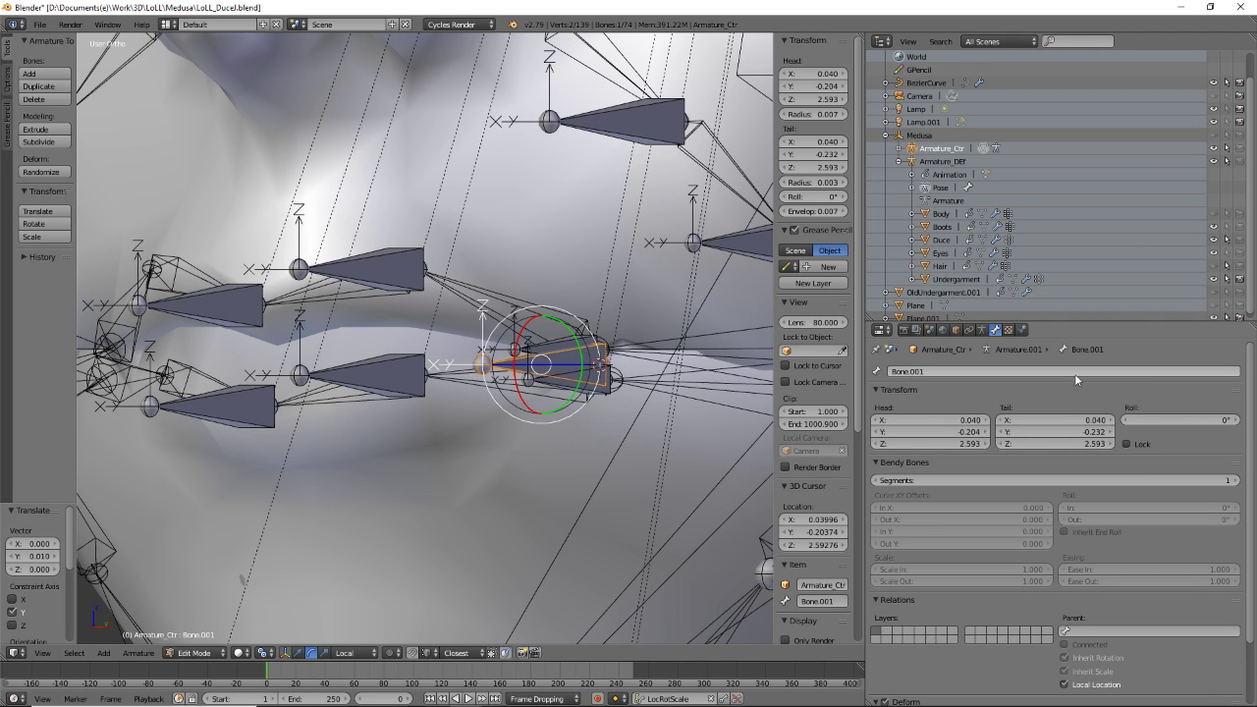
{"action": "left_click", "coordinate": [1068, 372]}
{"action": "key", "text": "ctrl+v"}
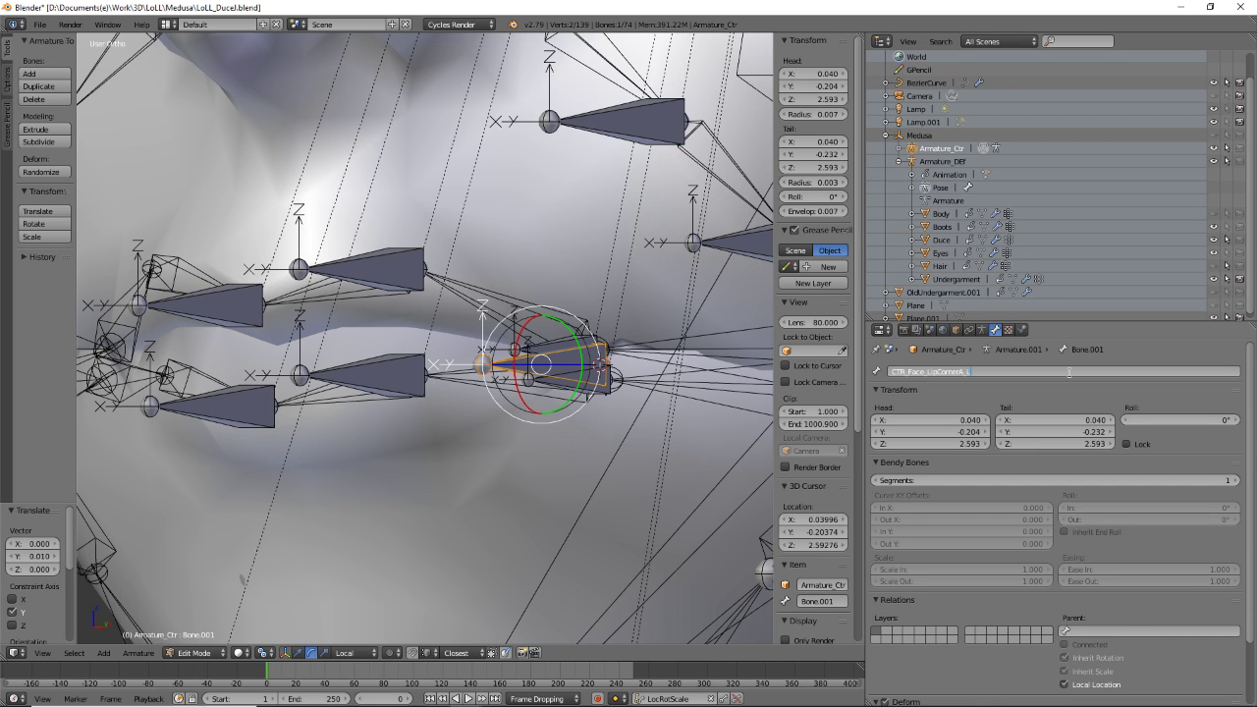
{"action": "key", "text": "Left"}
{"action": "key", "text": "Left"}
{"action": "key", "text": "BackSpace"}
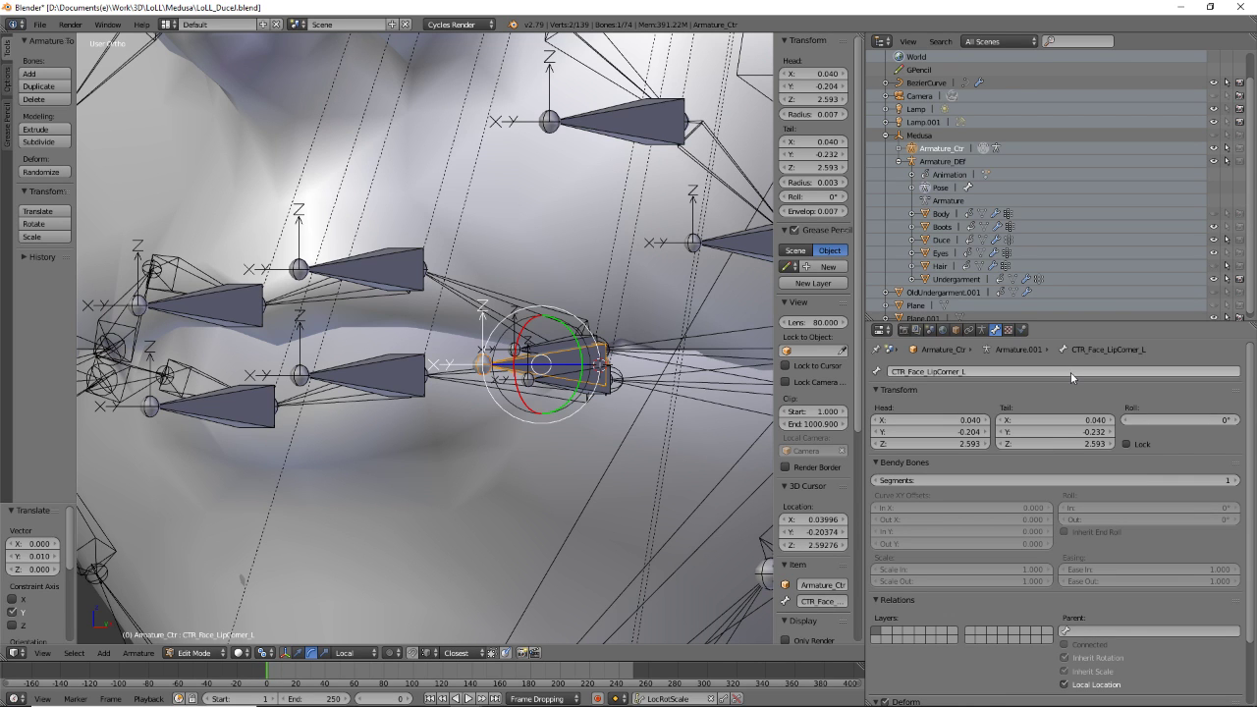
{"action": "key", "text": "Return"}
- Copy the name CTR_Face_LipBot and use it to rename the lower-lip bone beside the centre, on the character's left, to CTR_Face_LipBotA_L
{"action": "middle_click_drag", "start_coordinate": [505, 480], "coordinate": [441, 436]}
{"action": "right_click", "coordinate": [383, 389]}
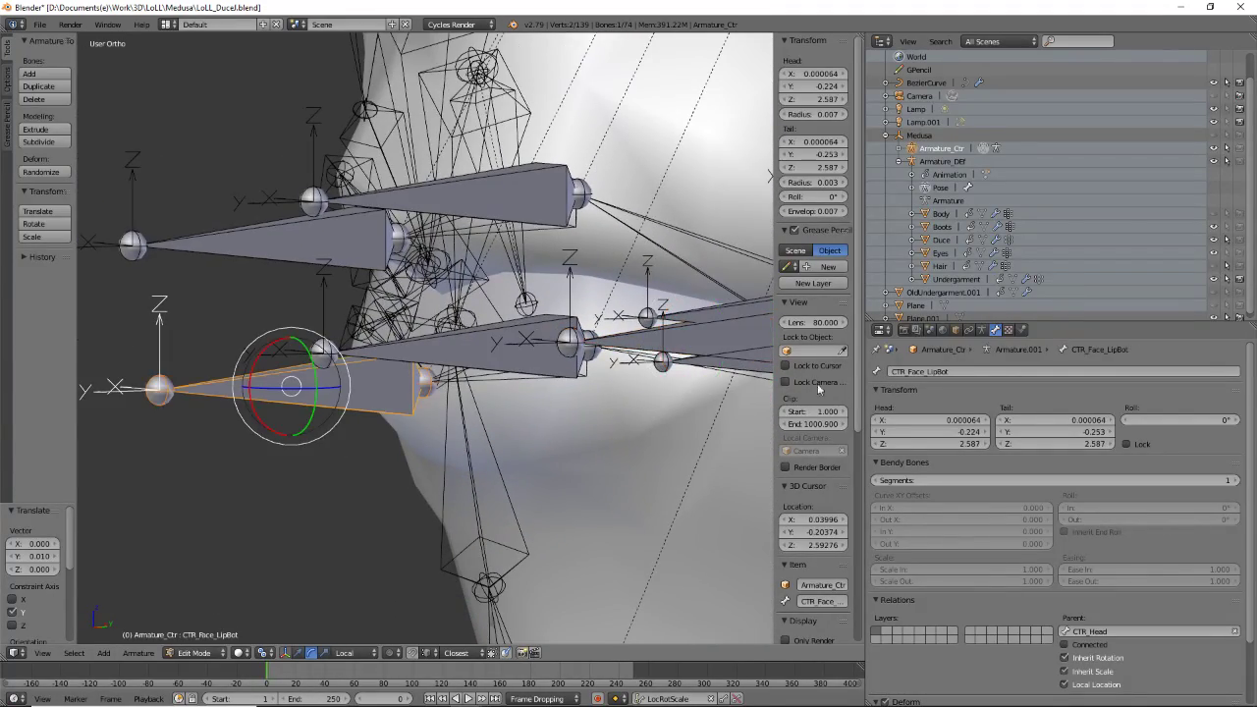
{"action": "left_click", "coordinate": [989, 372]}
{"action": "key", "text": "ctrl+c"}
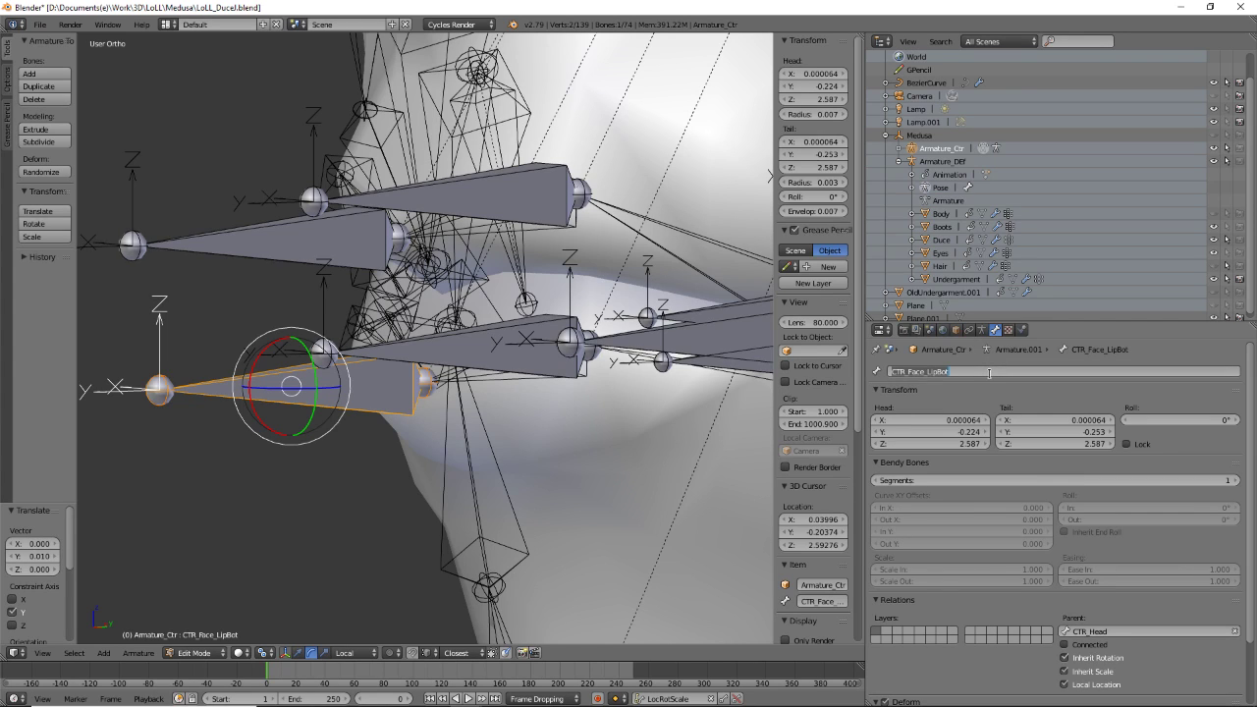
{"action": "right_click", "coordinate": [544, 356]}
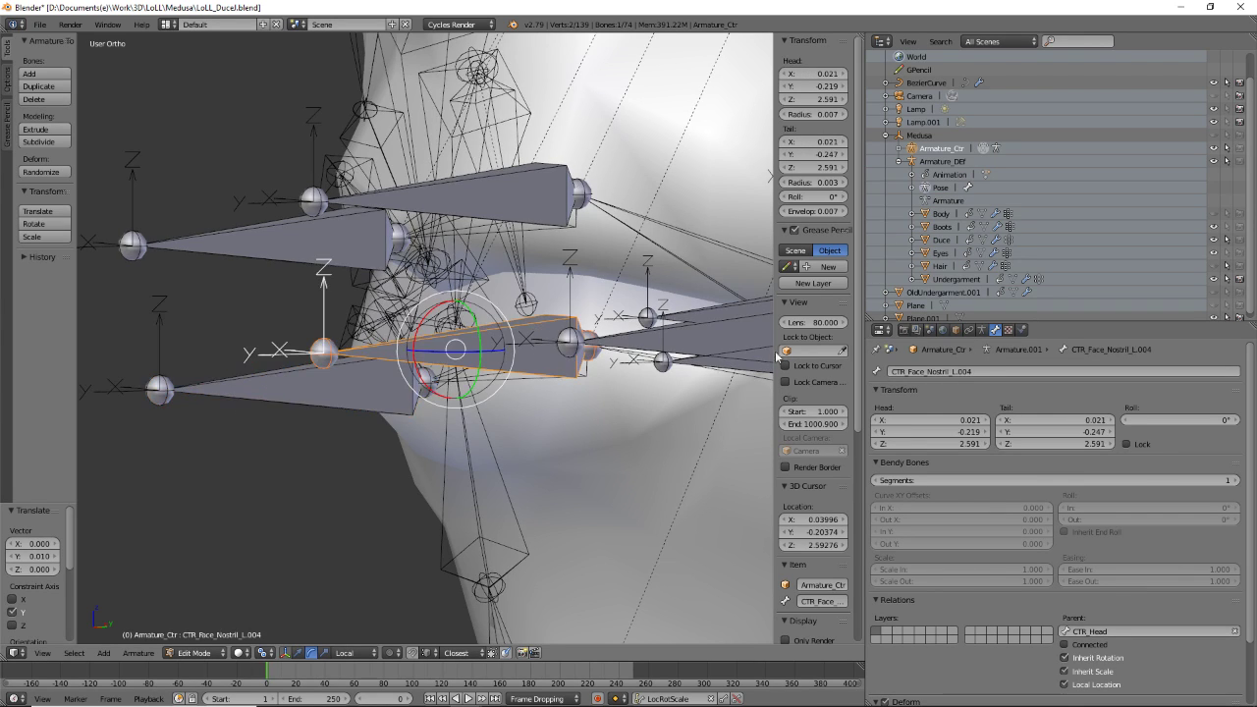
{"action": "left_click", "coordinate": [1011, 372]}
{"action": "key", "text": "ctrl+v"}
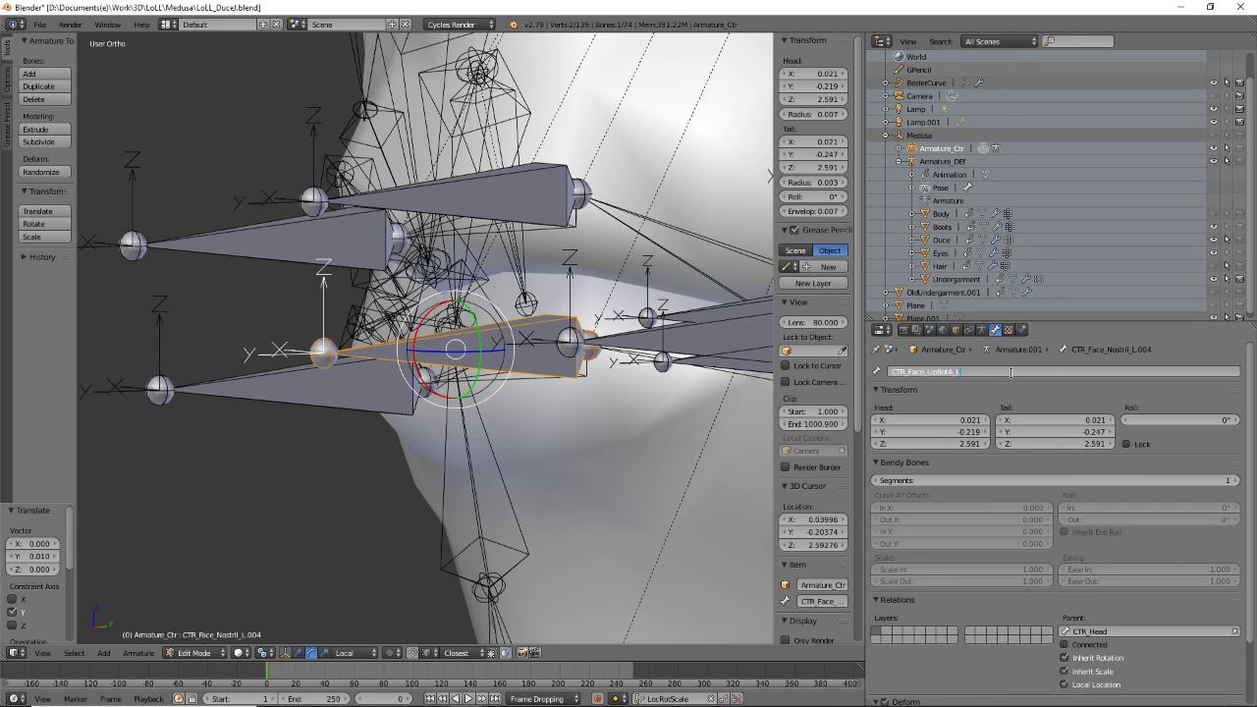
{"action": "key", "text": "Return"}
- Copy the large lip-corner bone's name and set CTR_Face_LipCorner_L as the parent of CTR_Face_LipCornerA_L
{"action": "scroll", "coordinate": [592, 355], "scroll_direction": "down", "scroll_amount": 2}
{"action": "mouse_move", "coordinate": [454, 366]}
{"action": "middle_mouse_down"}
{"action": "mouse_move", "coordinate": [508, 366]}
{"action": "mouse_move", "coordinate": [433, 367]}
{"action": "middle_mouse_up"}
{"action": "right_click", "coordinate": [442, 319]}
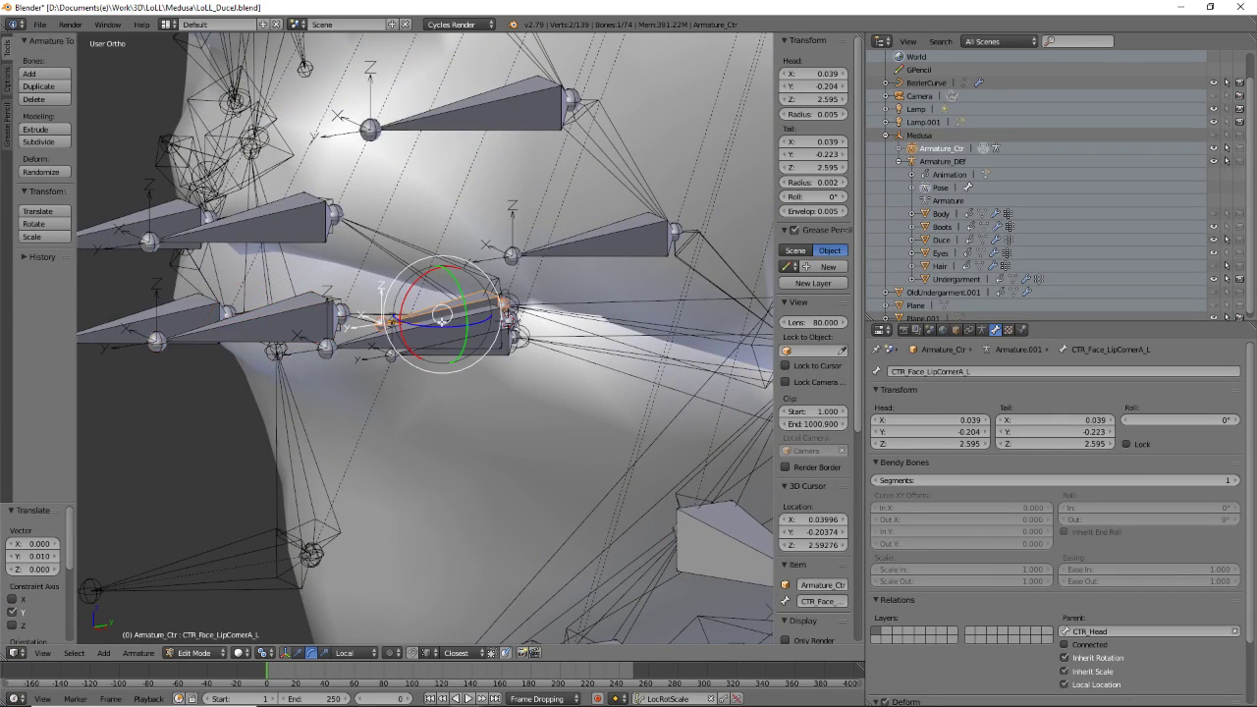
{"action": "right_click", "coordinate": [413, 333]}
{"action": "left_click", "coordinate": [1015, 373]}
{"action": "key", "text": "ctrl+c"}
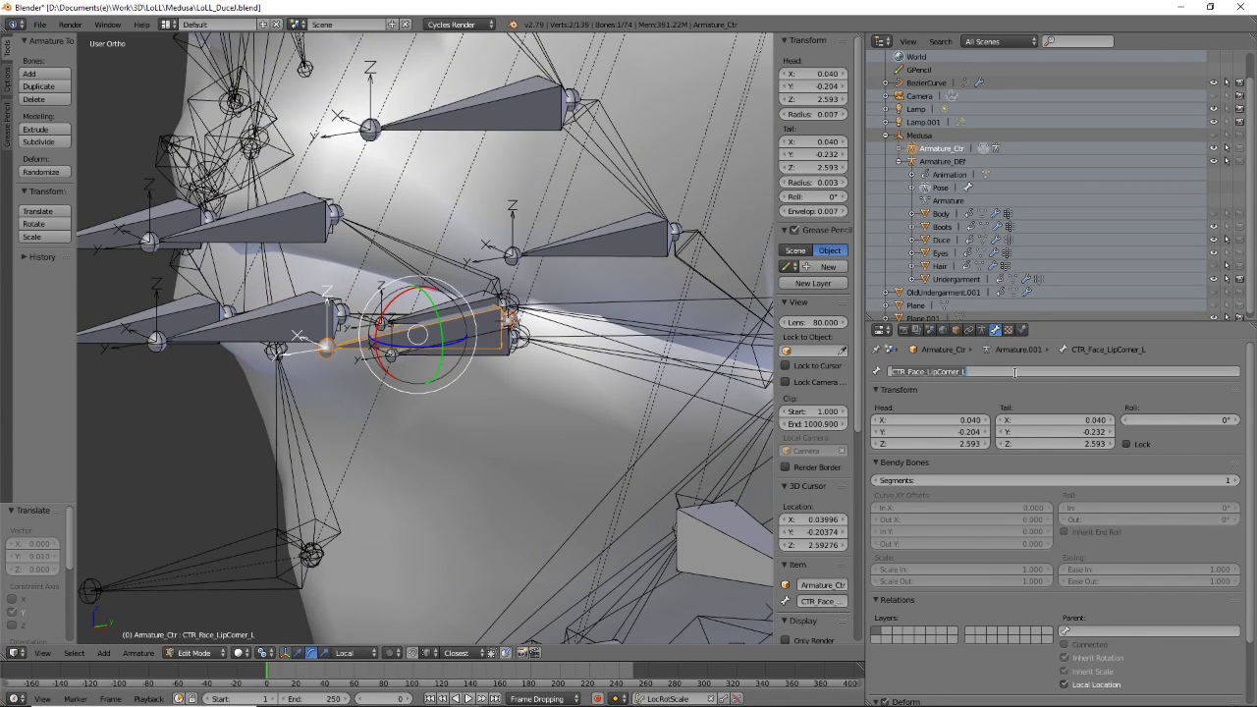
{"action": "left_click", "coordinate": [594, 378]}
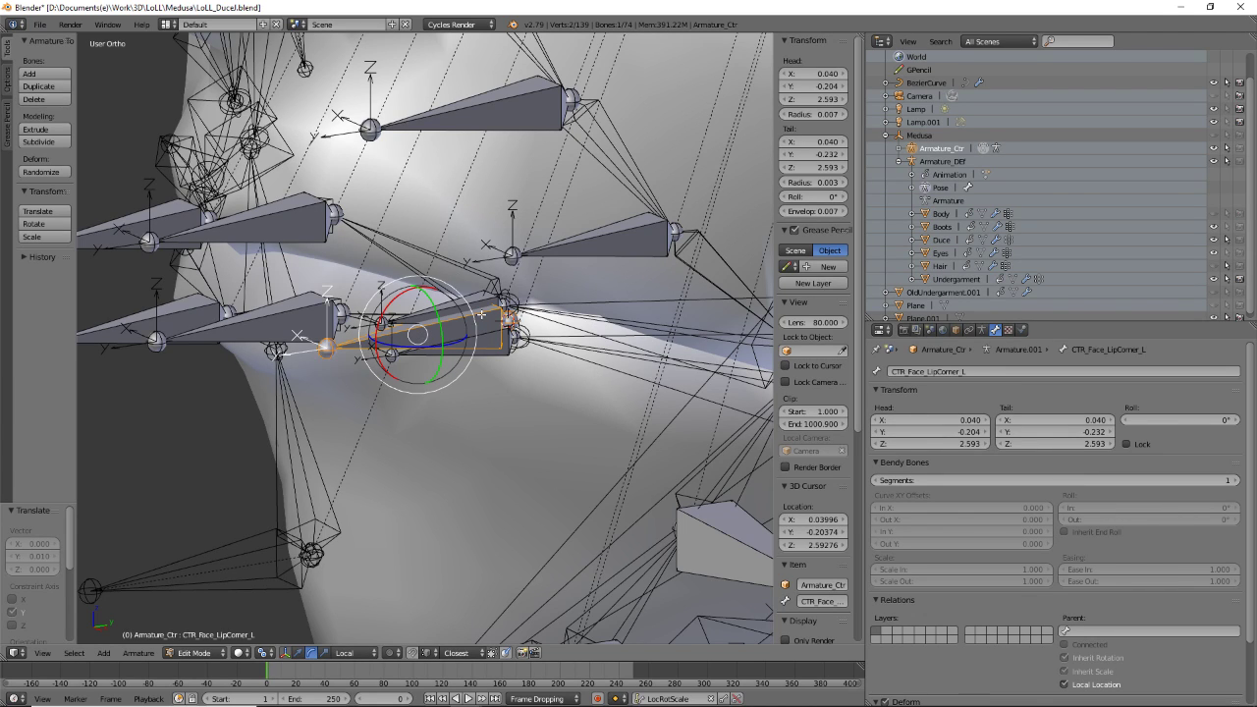
{"action": "right_click", "coordinate": [477, 302]}
{"action": "scroll", "coordinate": [1159, 530], "scroll_direction": "down", "scroll_amount": 2}
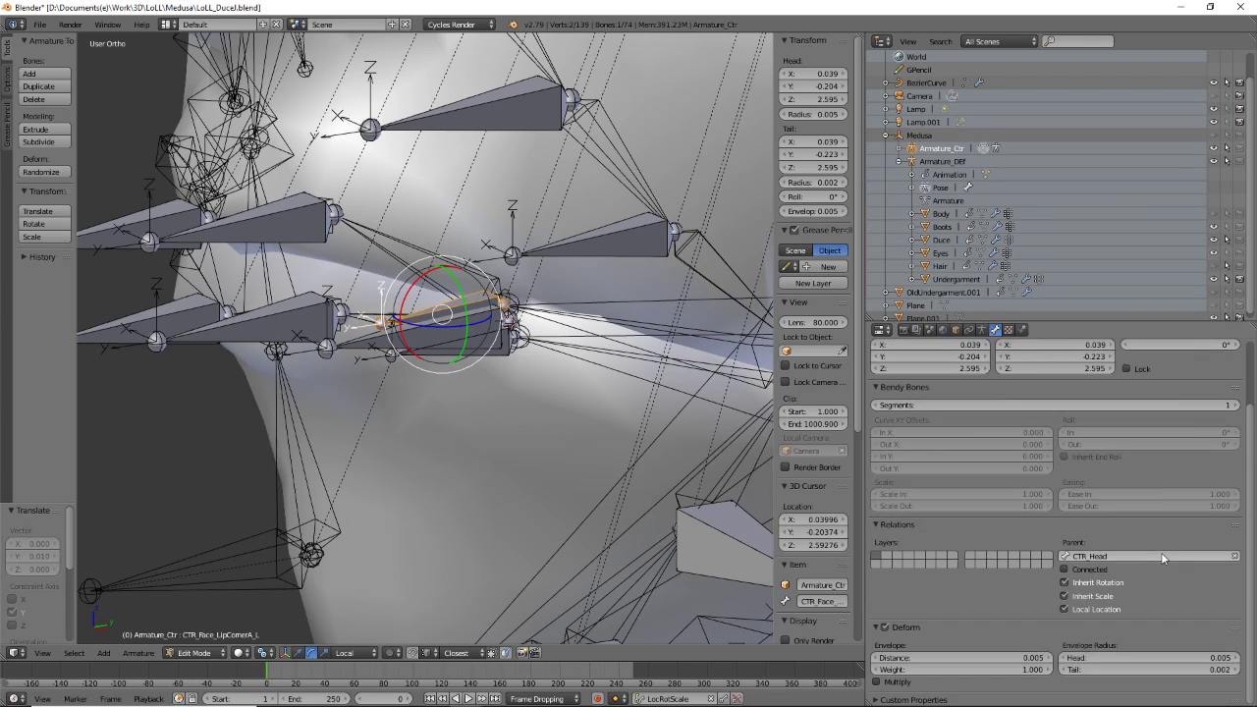
{"action": "left_click", "coordinate": [1159, 556]}
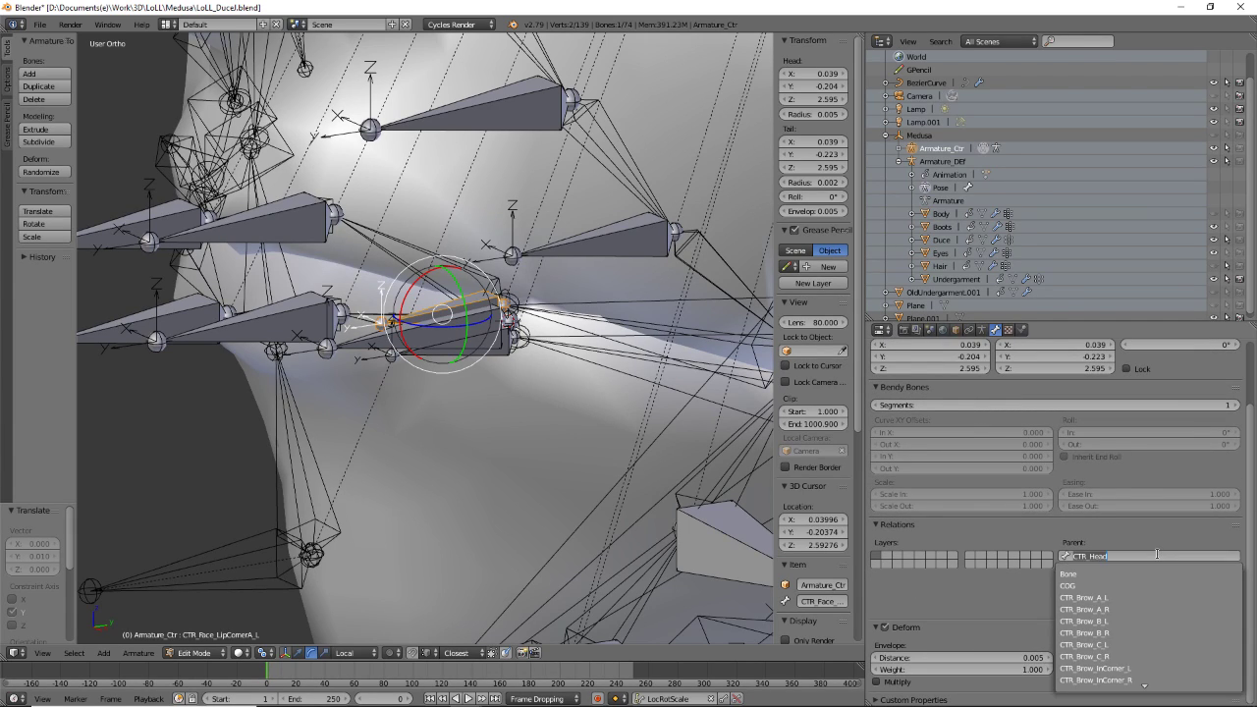
{"action": "key", "text": "ctrl+v"}
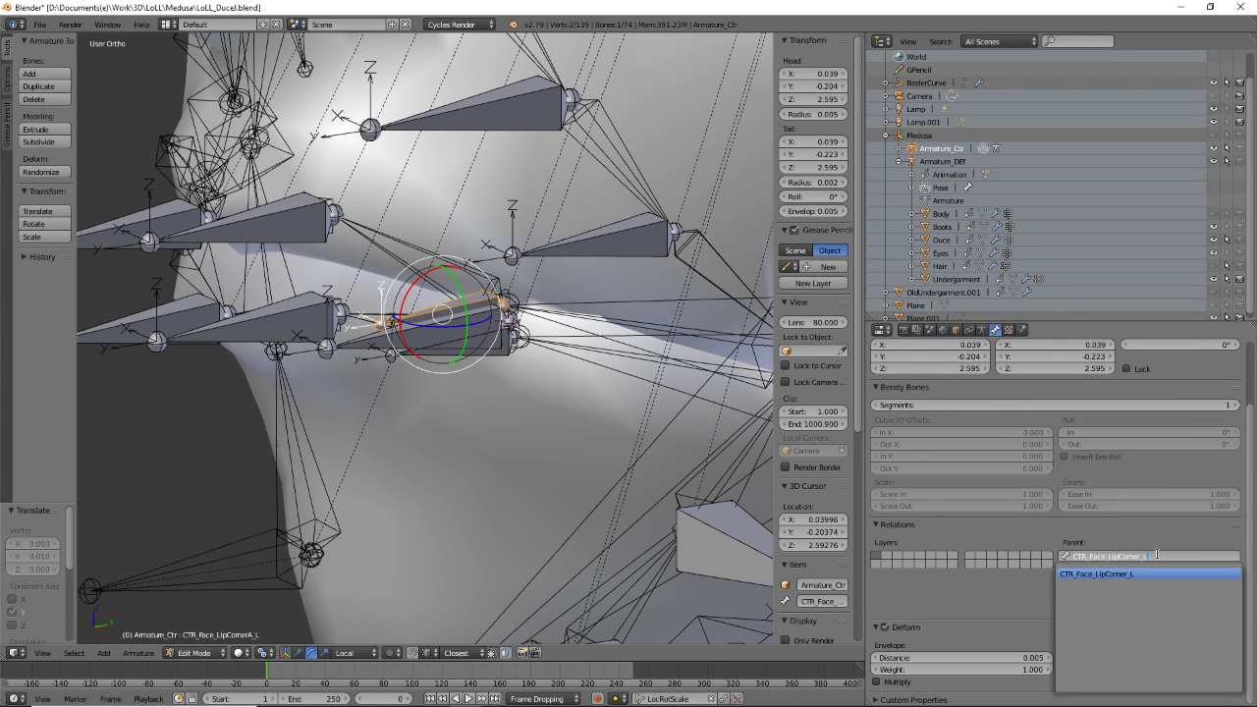
{"action": "key", "text": "Return"}
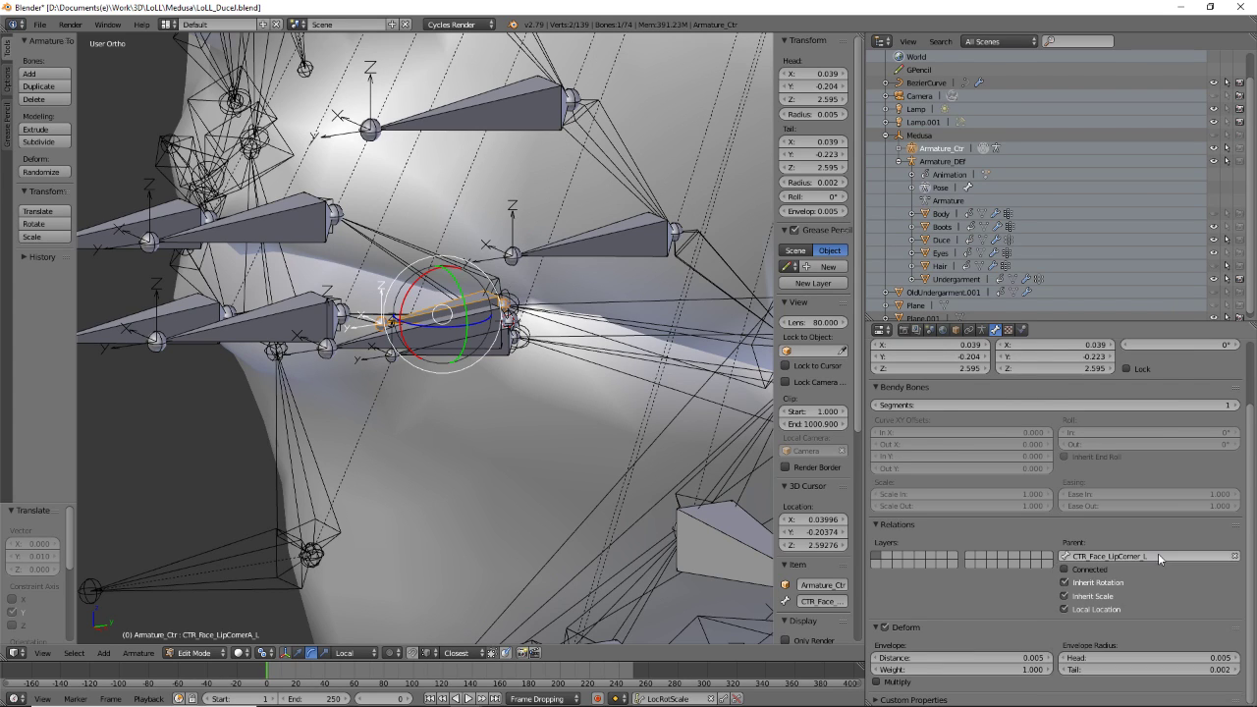
- Set CTR_Face_LipCorner_L as the parent of the lower small bone CTR_Face_LipCornerB_L
{"action": "right_click", "coordinate": [507, 355]}
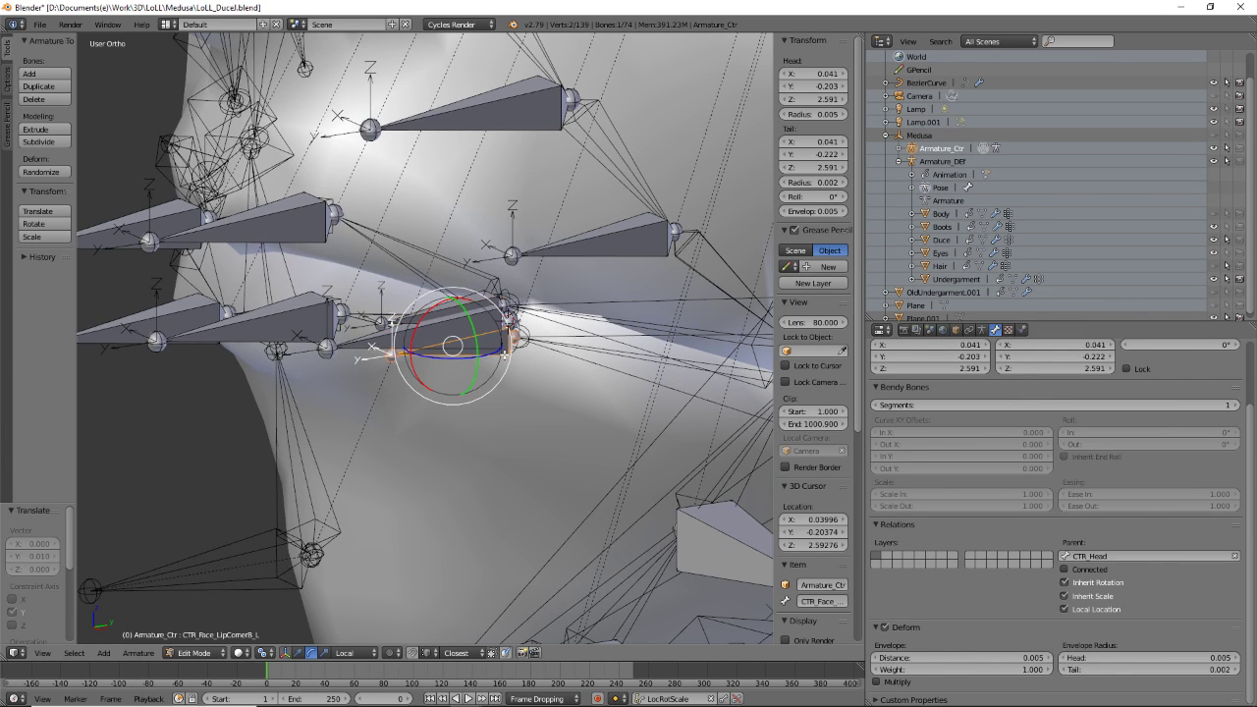
{"action": "left_click", "coordinate": [1140, 555]}
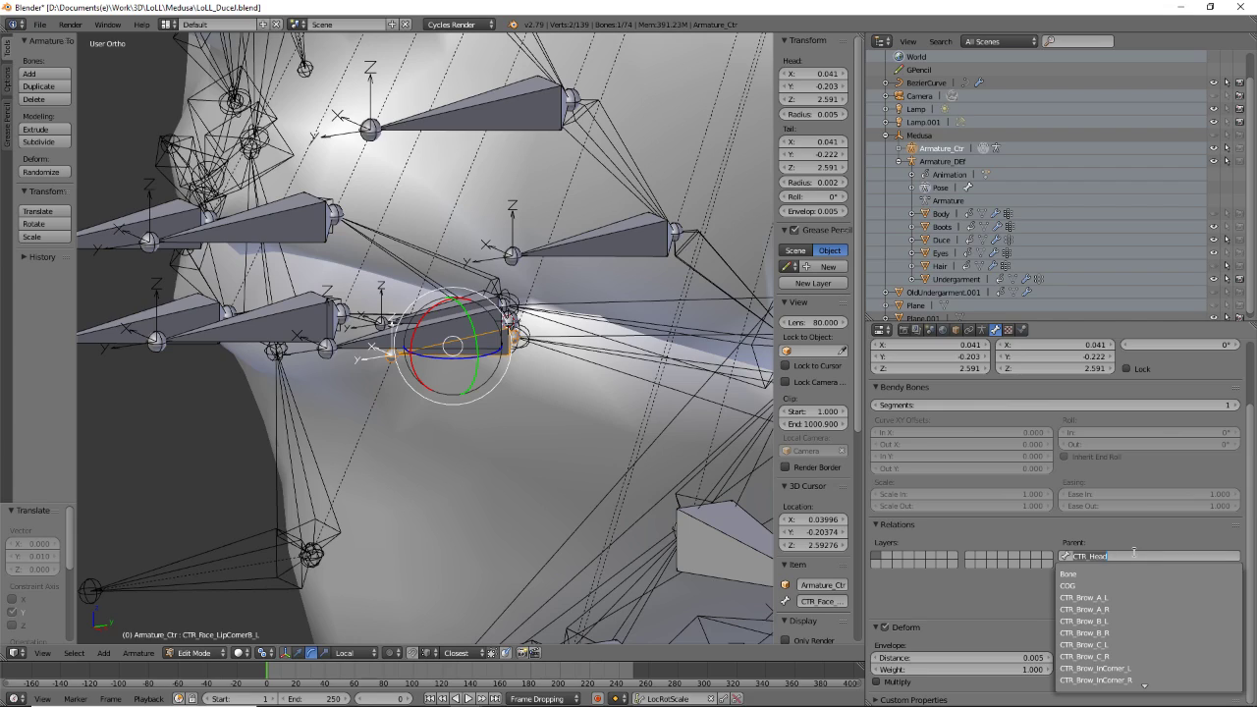
{"action": "key", "text": "ctrl+v"}
{"action": "key", "text": "Return"}
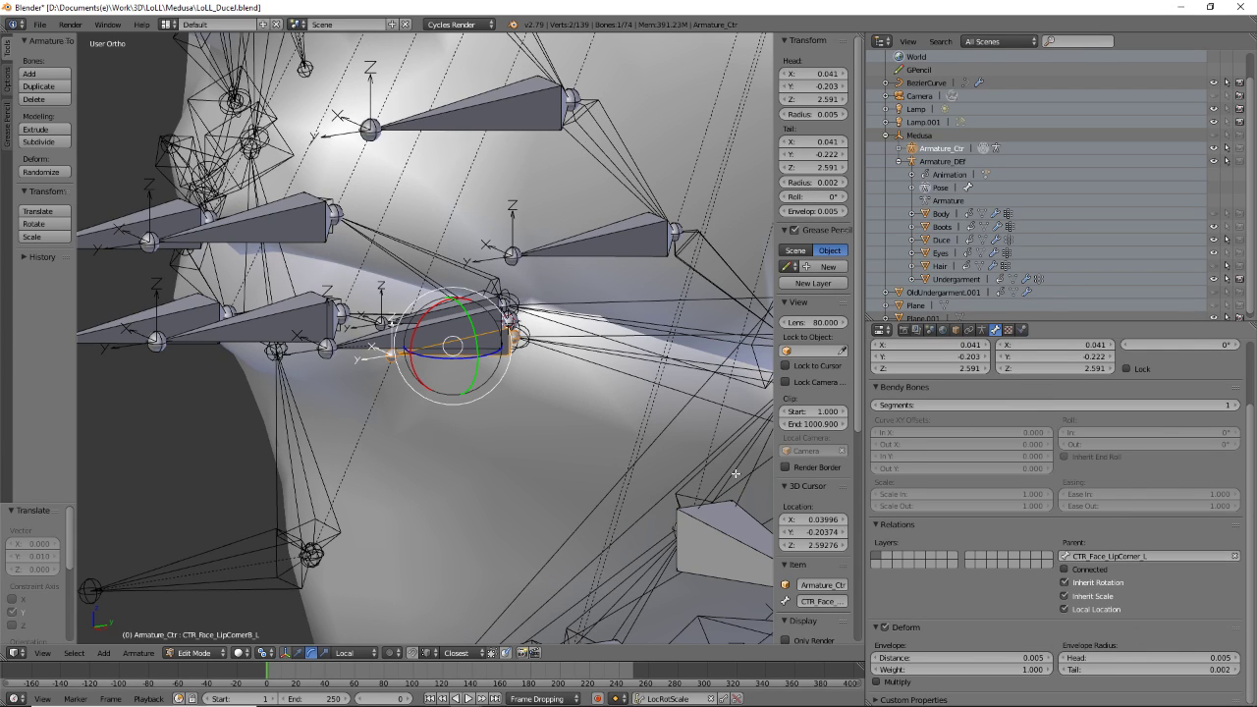
- Switch the control armature to Pose Mode and test-move the CTR_Face_LipCorner_L bone, cancelling the move
{"action": "left_click", "coordinate": [139, 653]}
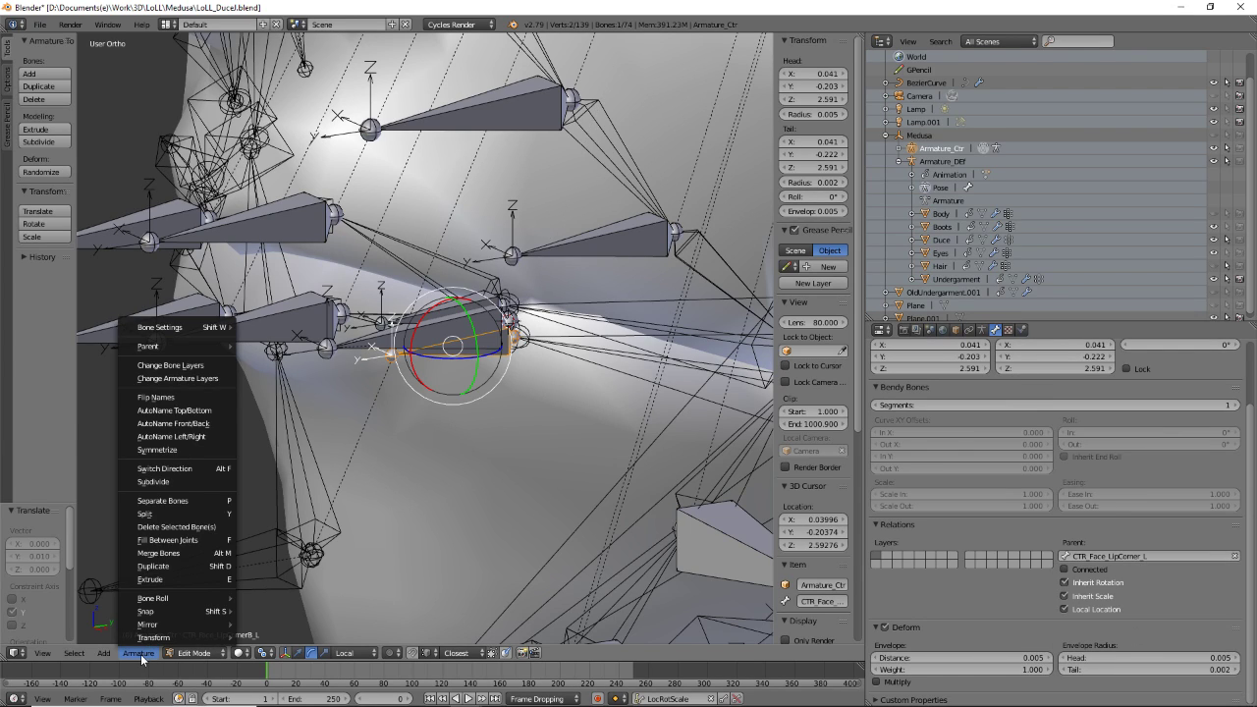
{"action": "left_click", "coordinate": [168, 655]}
{"action": "left_click", "coordinate": [178, 655]}
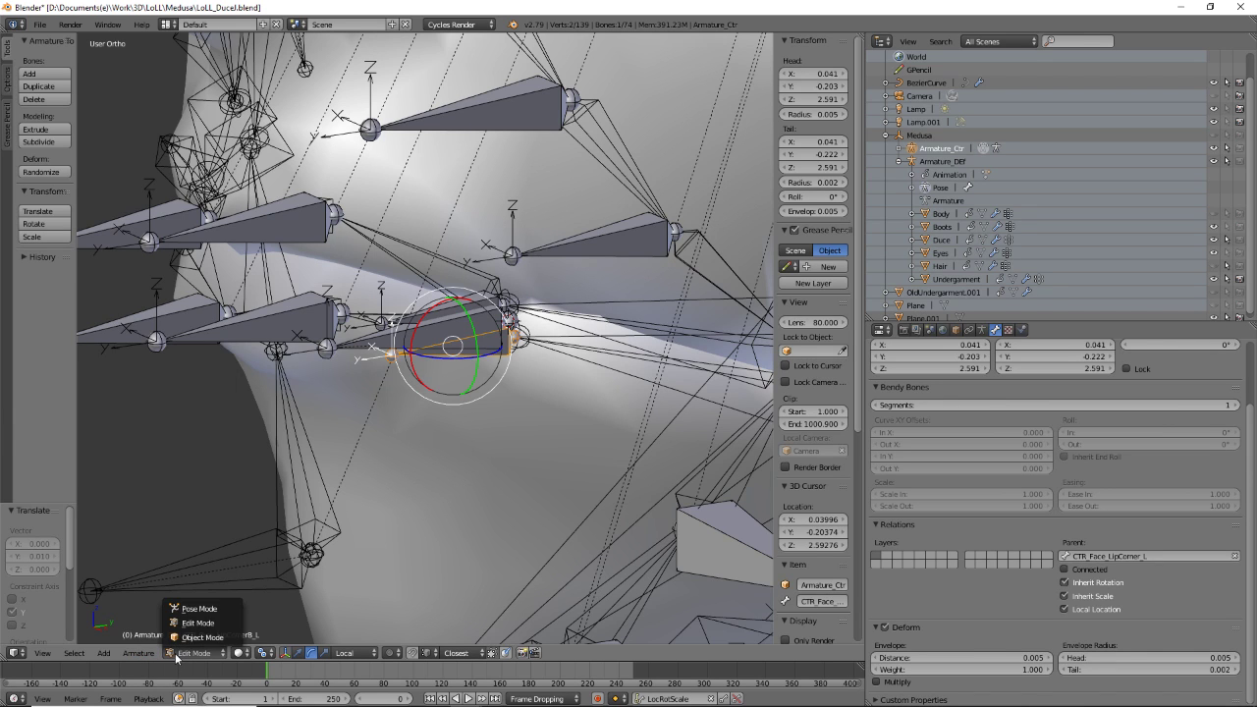
{"action": "left_click", "coordinate": [208, 609]}
{"action": "mouse_move", "coordinate": [562, 392]}
{"action": "middle_mouse_down"}
{"action": "mouse_move", "coordinate": [525, 416]}
{"action": "mouse_move", "coordinate": [561, 415]}
{"action": "middle_mouse_up"}
{"action": "key", "text": "g"}
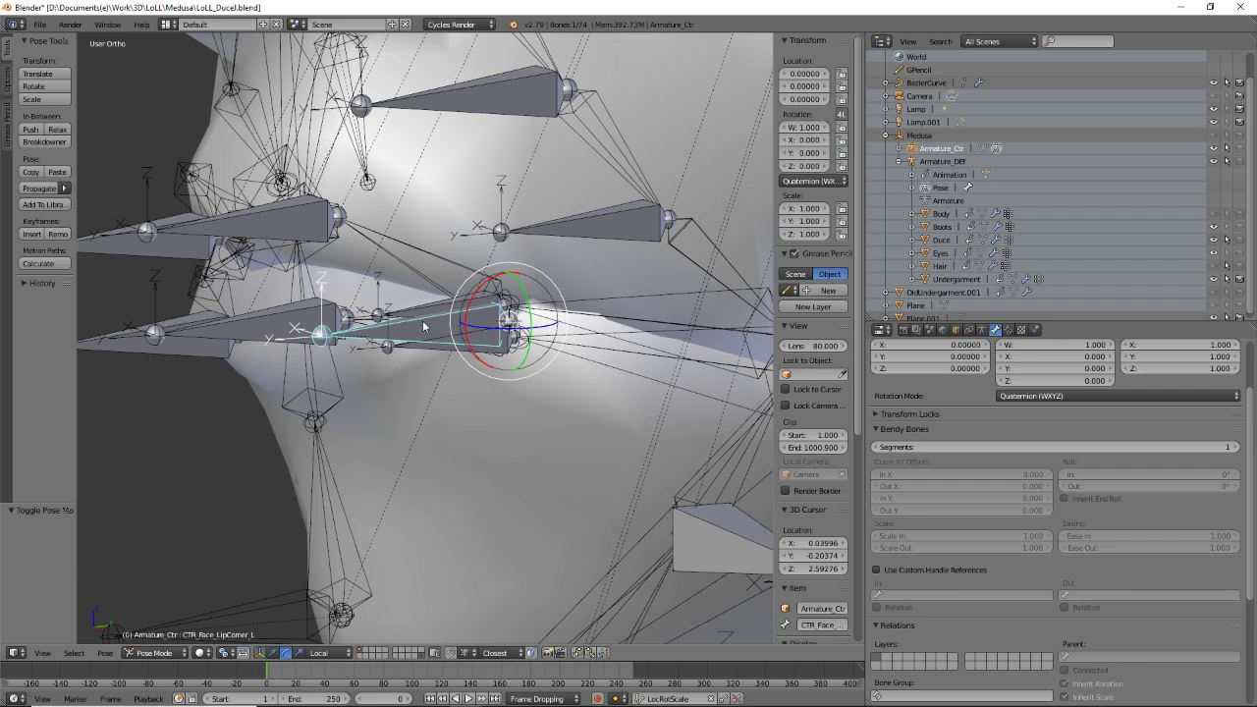
{"action": "key", "text": "Escape"}
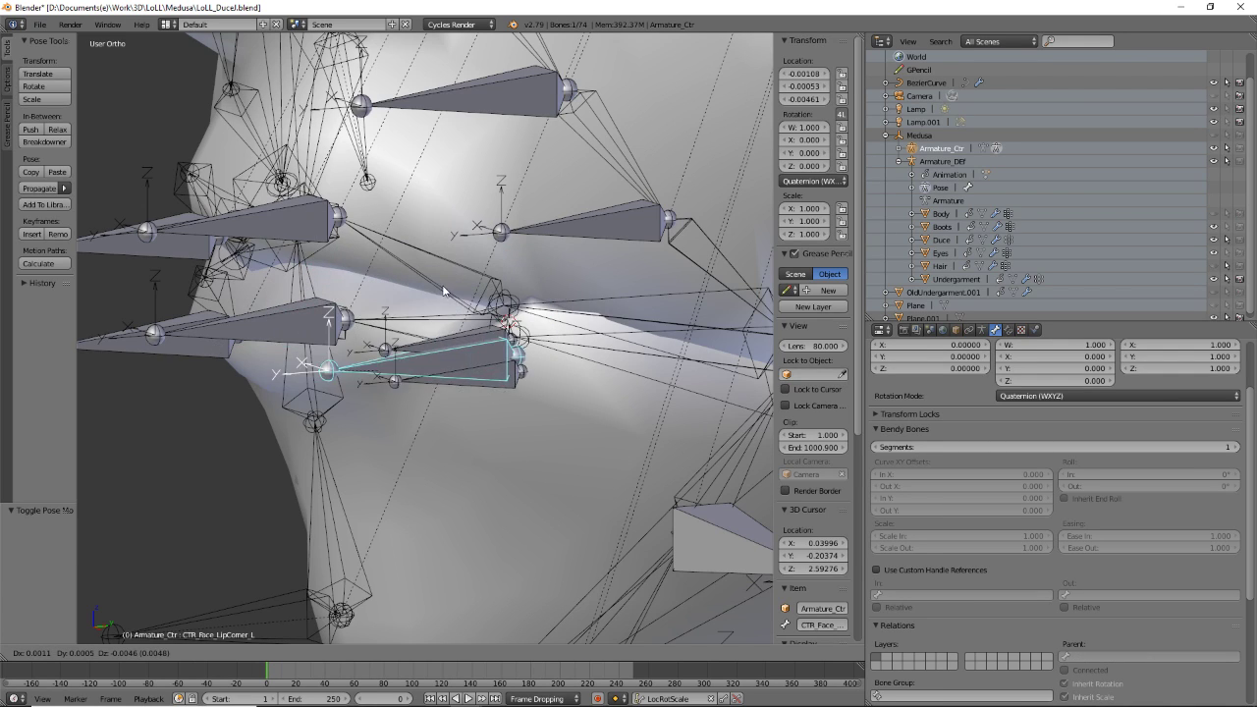
{"action": "key", "text": "ctrl+space"}
- Test-move the child bone CTR_Face_LipCornerA_L on its own and cancel the move
{"action": "right_click", "coordinate": [438, 305]}
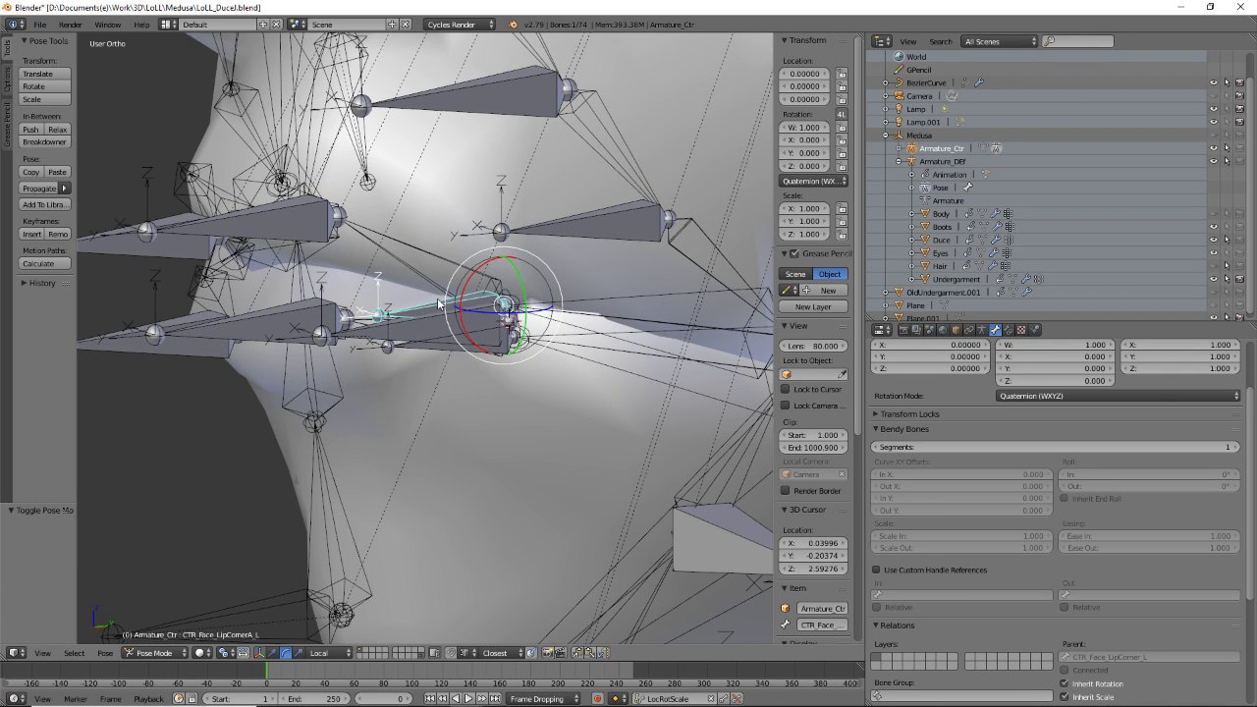
{"action": "key", "text": "ctrl+space"}
{"action": "key", "text": "g"}
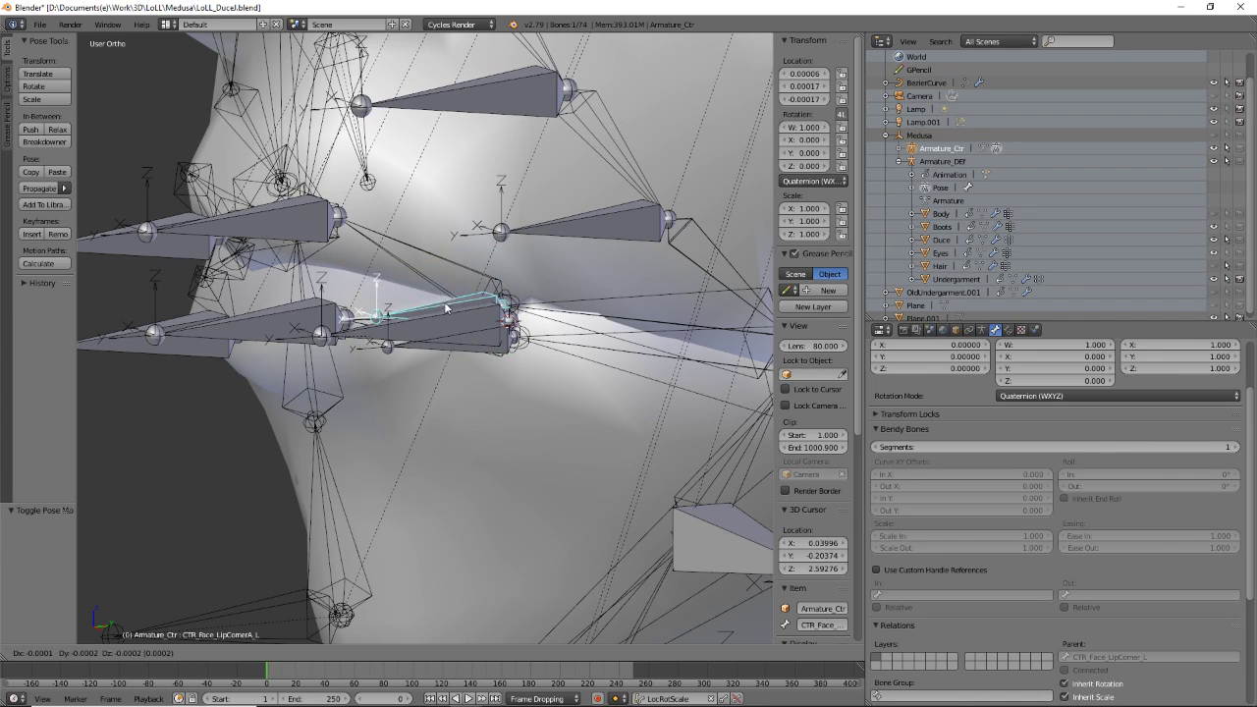
{"action": "key", "text": "Escape"}
{"action": "key", "text": "ctrl+space"}
- Rotate the Def_Jaw bone -13.6° about its local X axis to open the mouth, and select the cheek control bone CTR_Jouls_C_L
{"action": "middle_click_drag", "start_coordinate": [484, 352], "coordinate": [396, 318]}
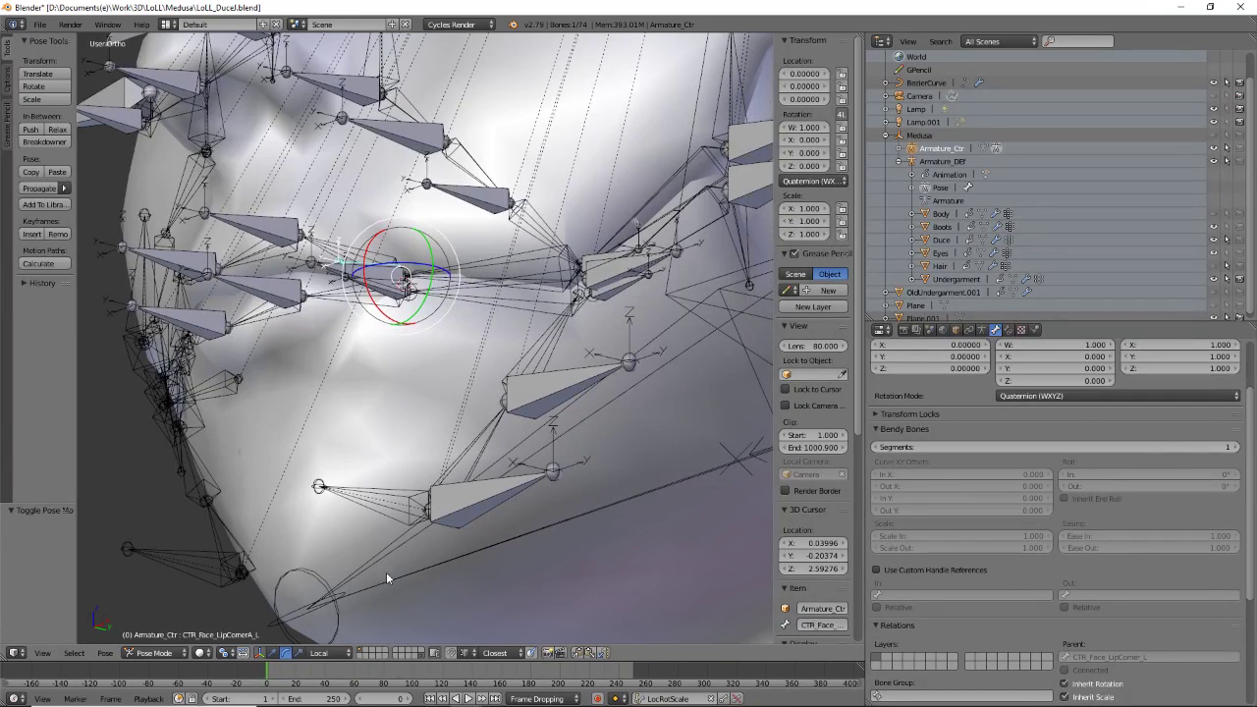
{"action": "right_click", "coordinate": [404, 554]}
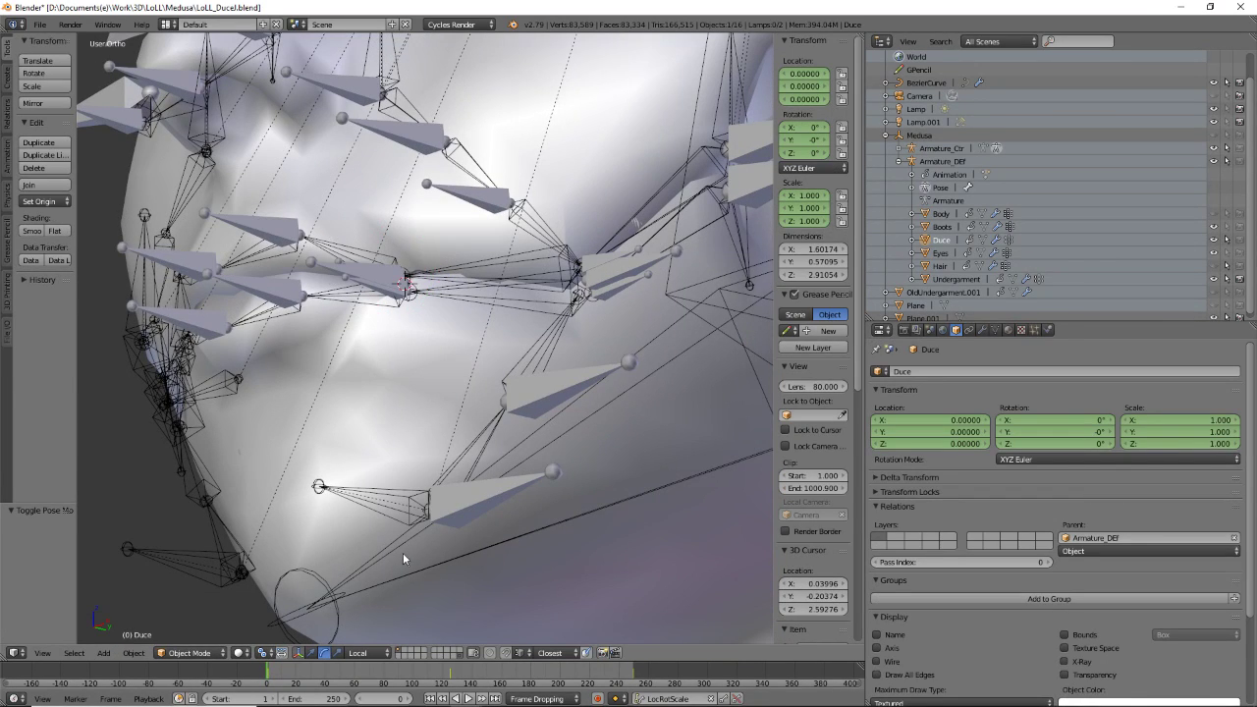
{"action": "right_click", "coordinate": [350, 575]}
{"action": "middle_click_drag", "start_coordinate": [334, 592], "coordinate": [298, 500]}
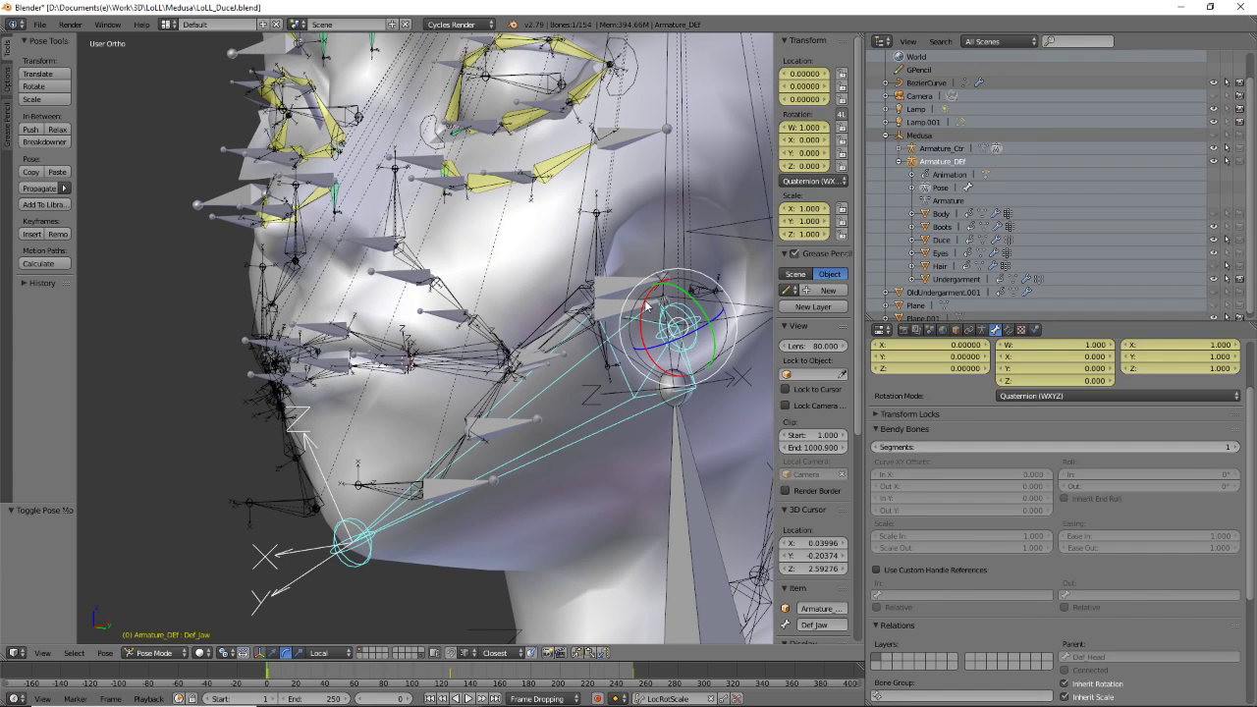
{"action": "mouse_move", "coordinate": [646, 306]}
{"action": "left_mouse_down"}
{"action": "mouse_move", "coordinate": [645, 317]}
{"action": "mouse_move", "coordinate": [645, 293]}
{"action": "mouse_move", "coordinate": [648, 313]}
{"action": "left_mouse_up"}
{"action": "right_click", "coordinate": [531, 364]}
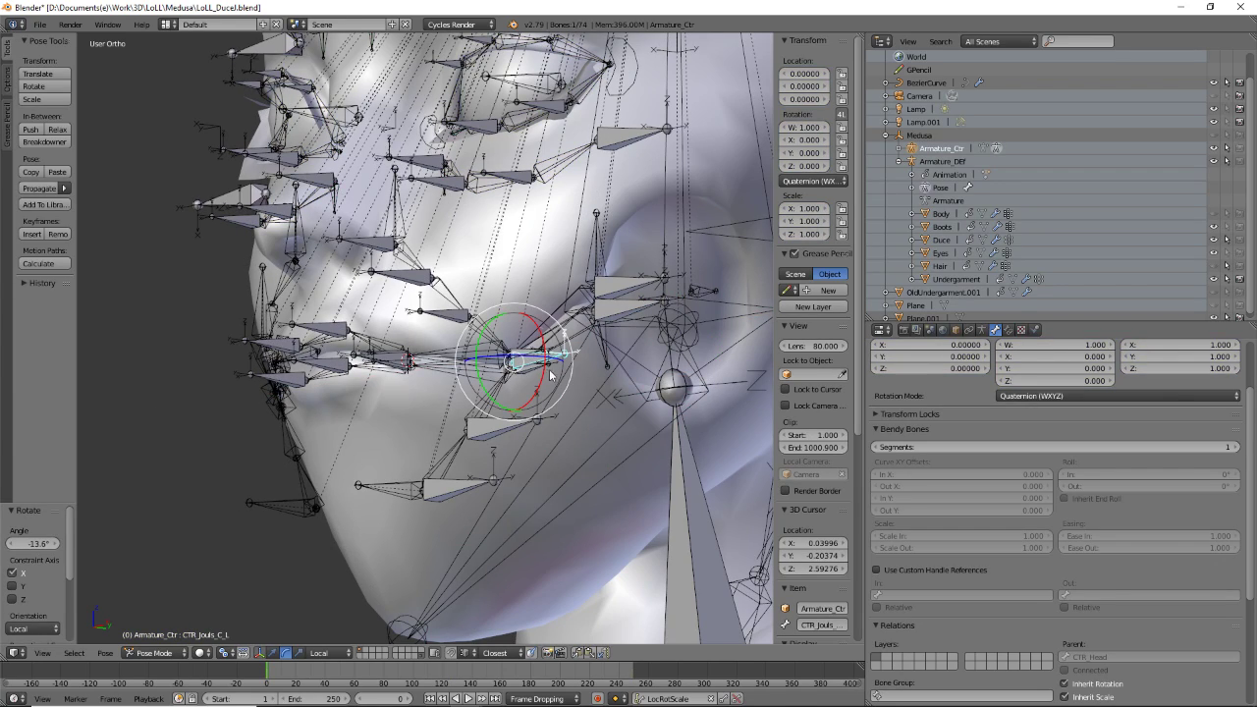
{"action": "middle_click_drag", "start_coordinate": [547, 371], "coordinate": [524, 392]}
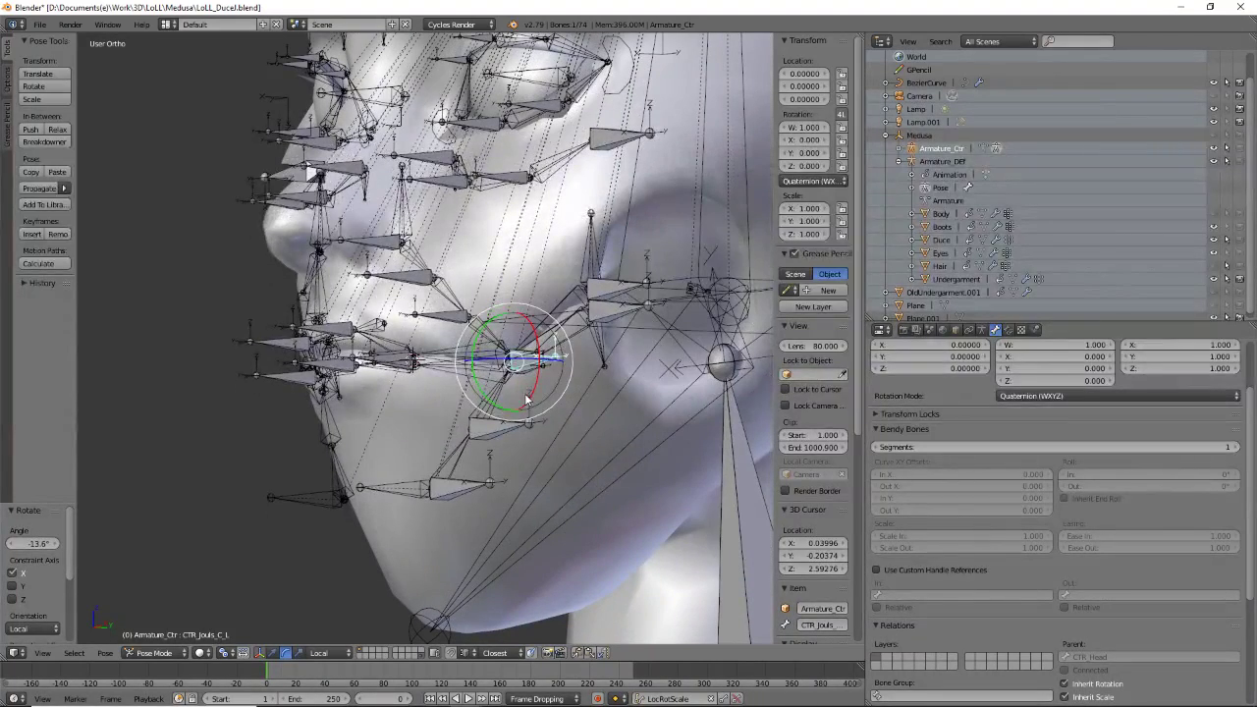
- Switch to the deform armature Armature_DEF in Pose Mode, select all its bones and clear all their transforms
{"action": "key", "text": "ctrl+Tab"}
{"action": "right_click", "coordinate": [577, 426]}
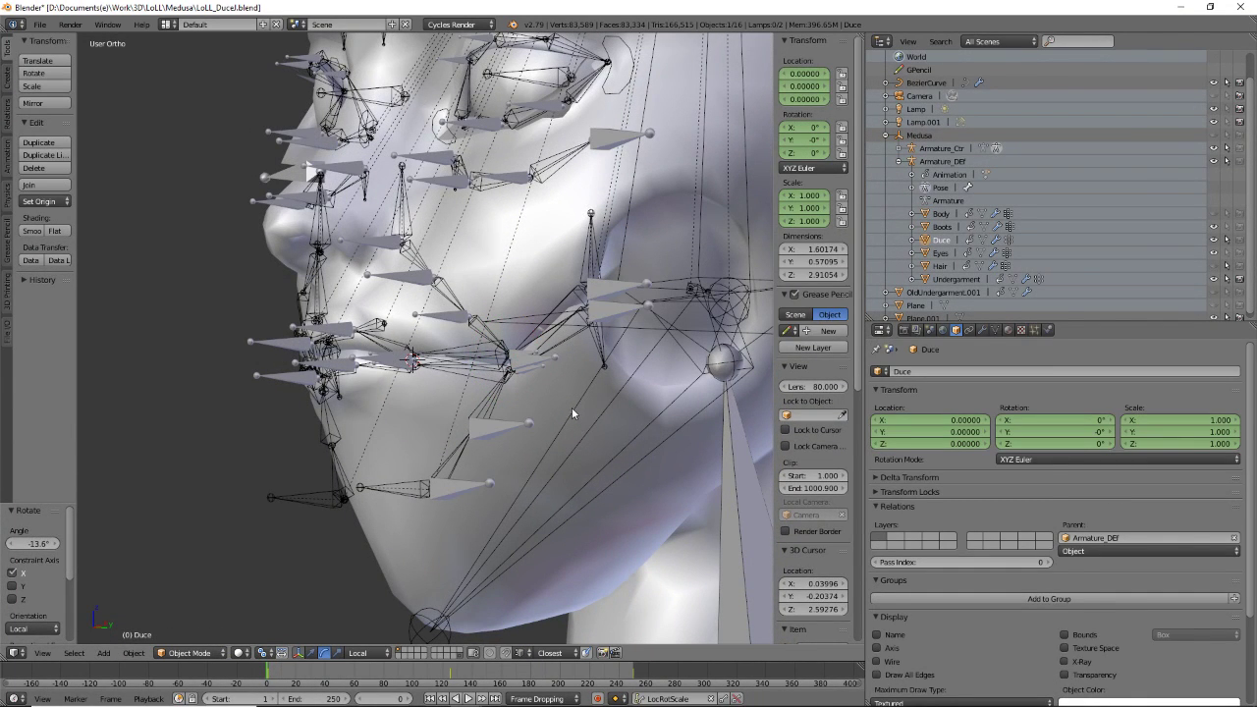
{"action": "right_click", "coordinate": [571, 408]}
{"action": "key", "text": "ctrl+Tab"}
{"action": "key", "text": "a"}
{"action": "key", "text": "a"}
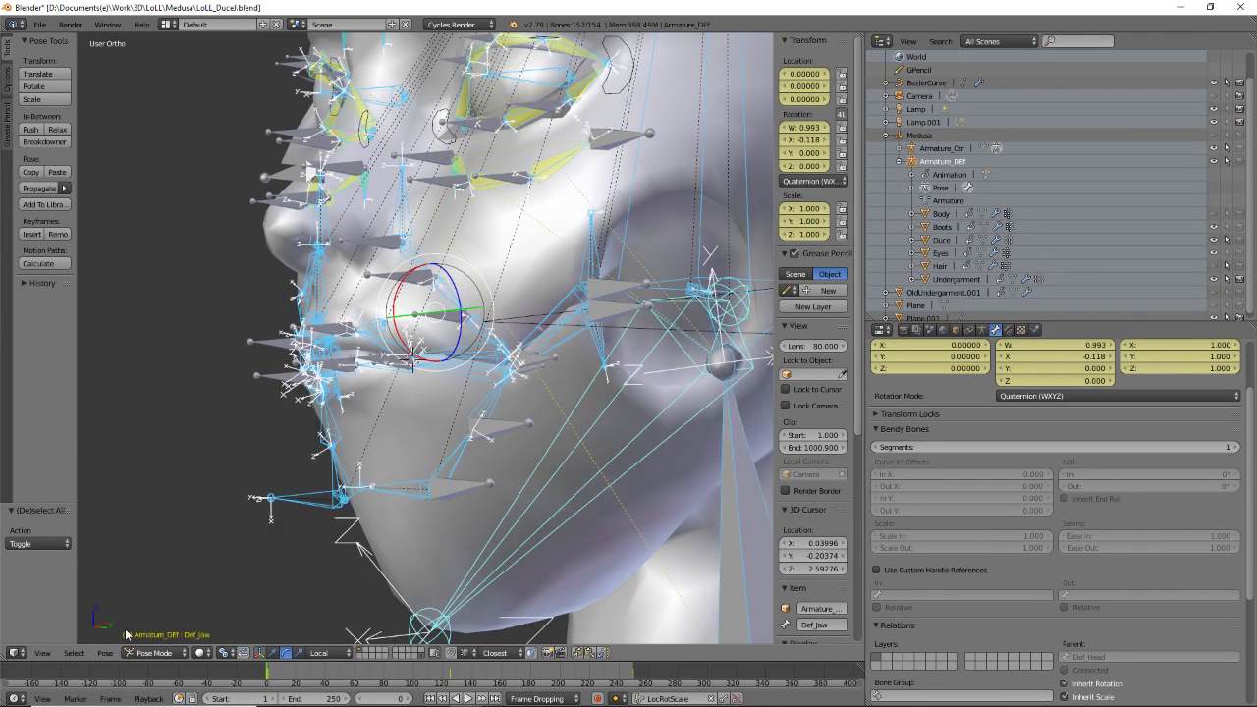
{"action": "left_click", "coordinate": [105, 654]}
{"action": "mouse_move", "coordinate": [140, 580]}
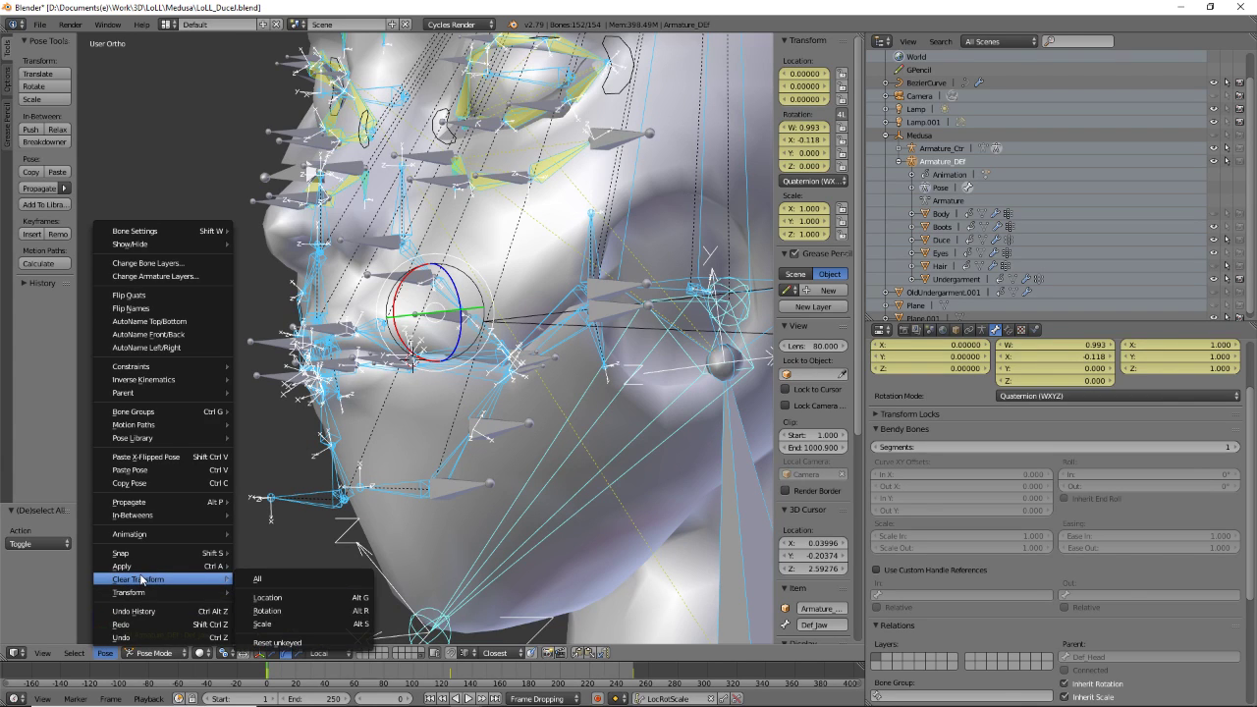
{"action": "left_click", "coordinate": [337, 580]}
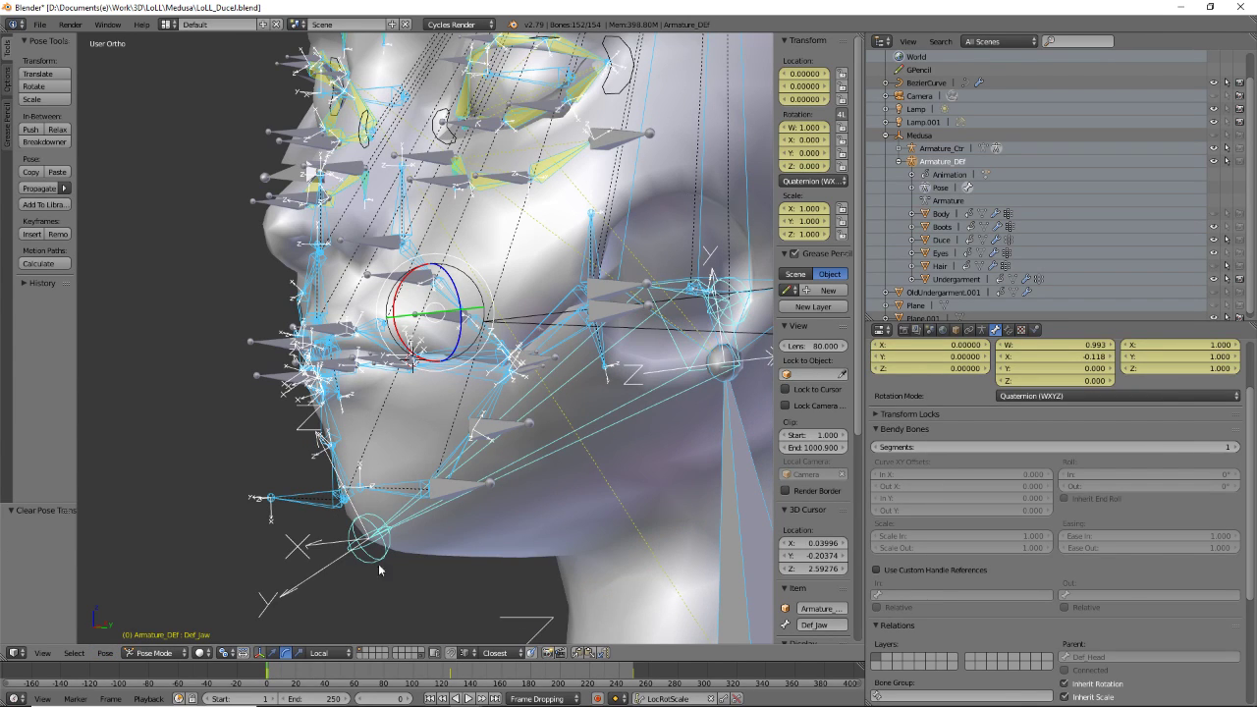
- Take the deform armature out of Pose Mode and return it to Object Mode
{"action": "scroll", "coordinate": [509, 418], "scroll_direction": "down", "scroll_amount": 5}
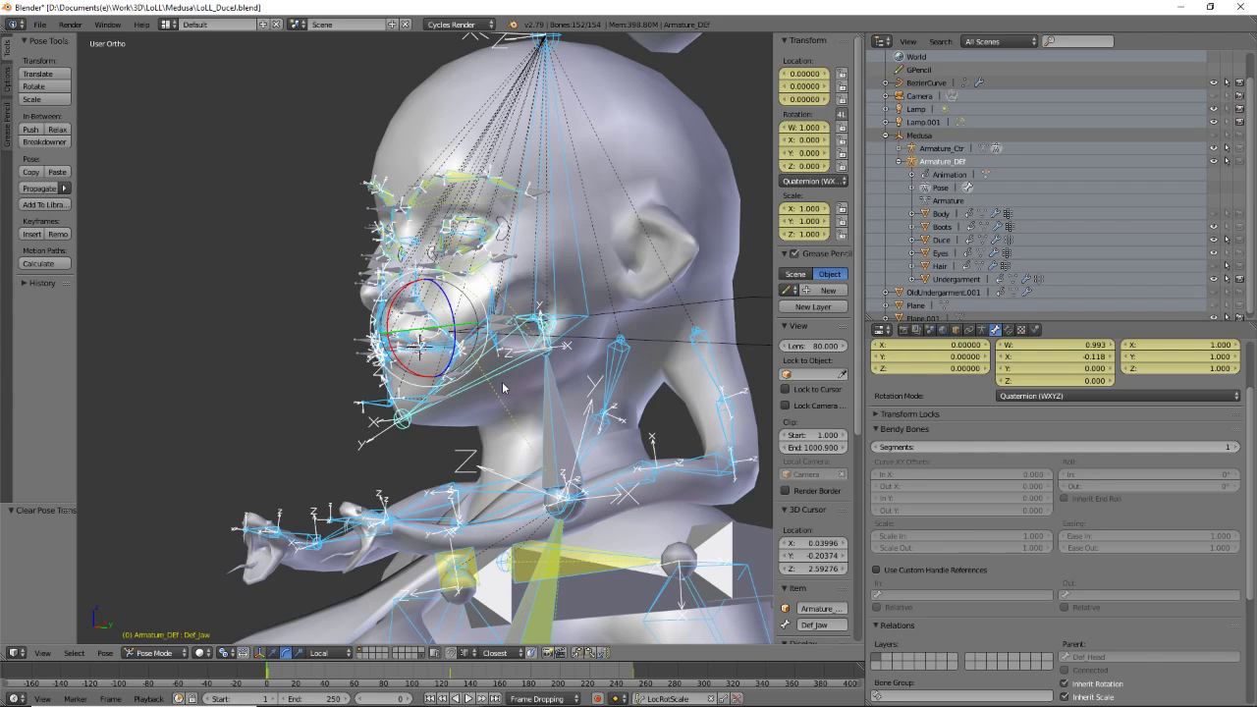
{"action": "key", "text": "Tab"}
{"action": "scroll", "coordinate": [442, 411], "scroll_direction": "up", "scroll_amount": 5}
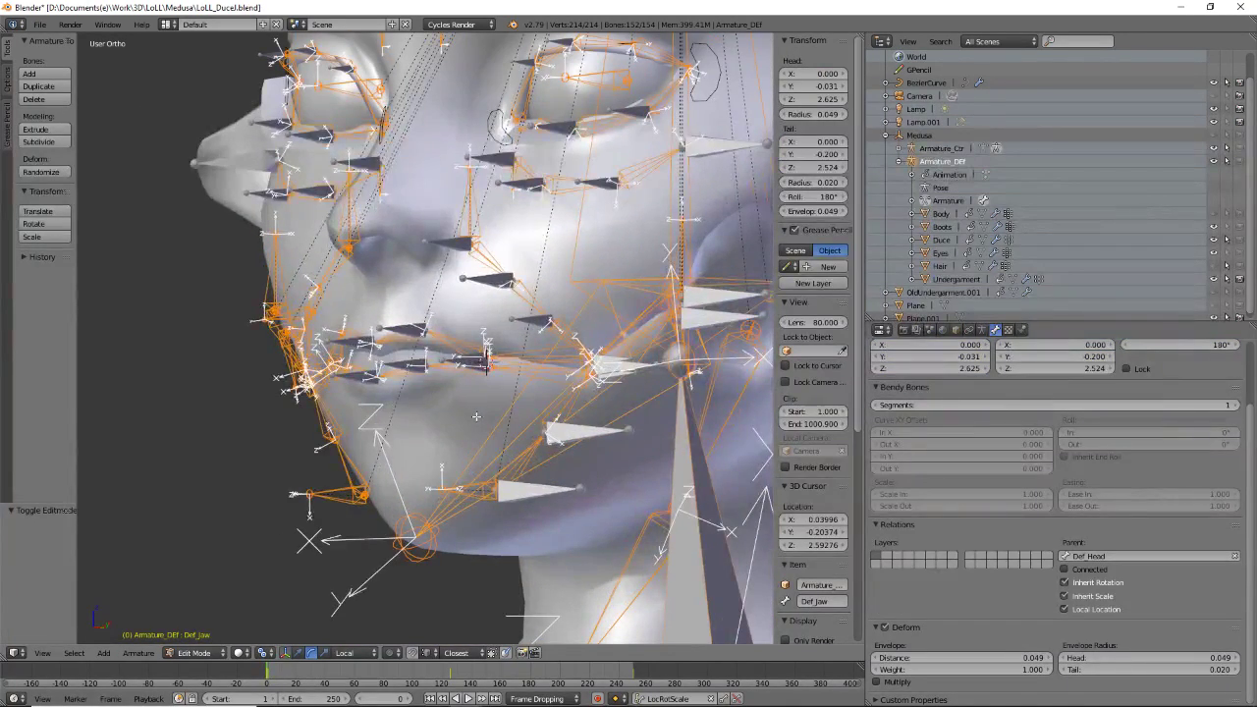
{"action": "middle_click_drag", "start_coordinate": [477, 417], "coordinate": [451, 405]}
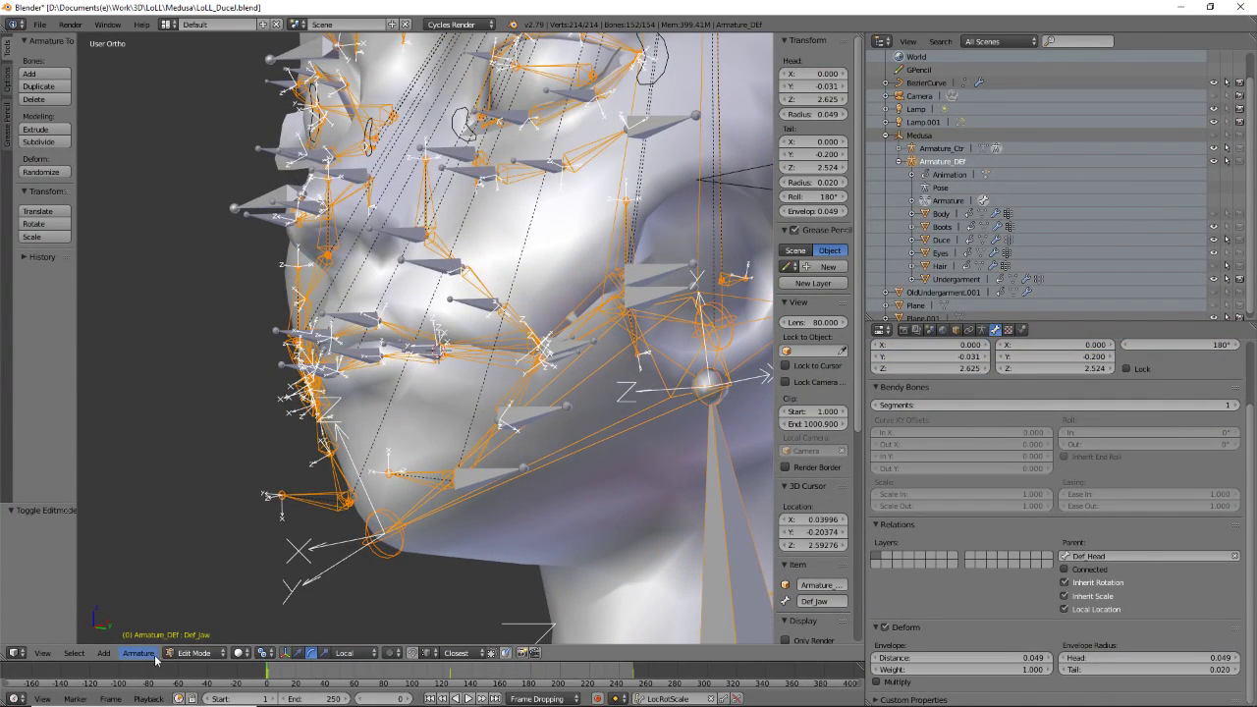
{"action": "left_click", "coordinate": [194, 652]}
{"action": "left_click", "coordinate": [197, 642]}
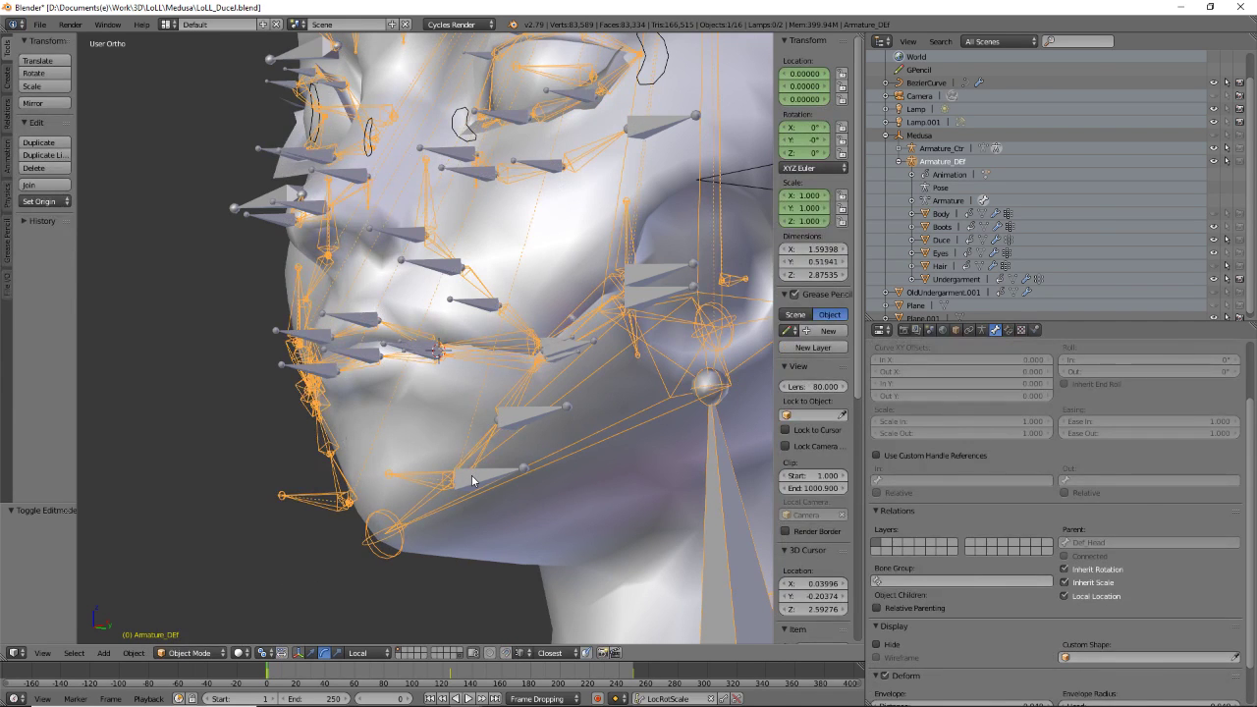
- Select the control armature by its bone beside the chin and switch it to Edit Mode
{"action": "right_click", "coordinate": [472, 477]}
{"action": "key", "text": "ctrl+Tab"}
{"action": "scroll", "coordinate": [1073, 517], "scroll_direction": "up", "scroll_amount": 2}
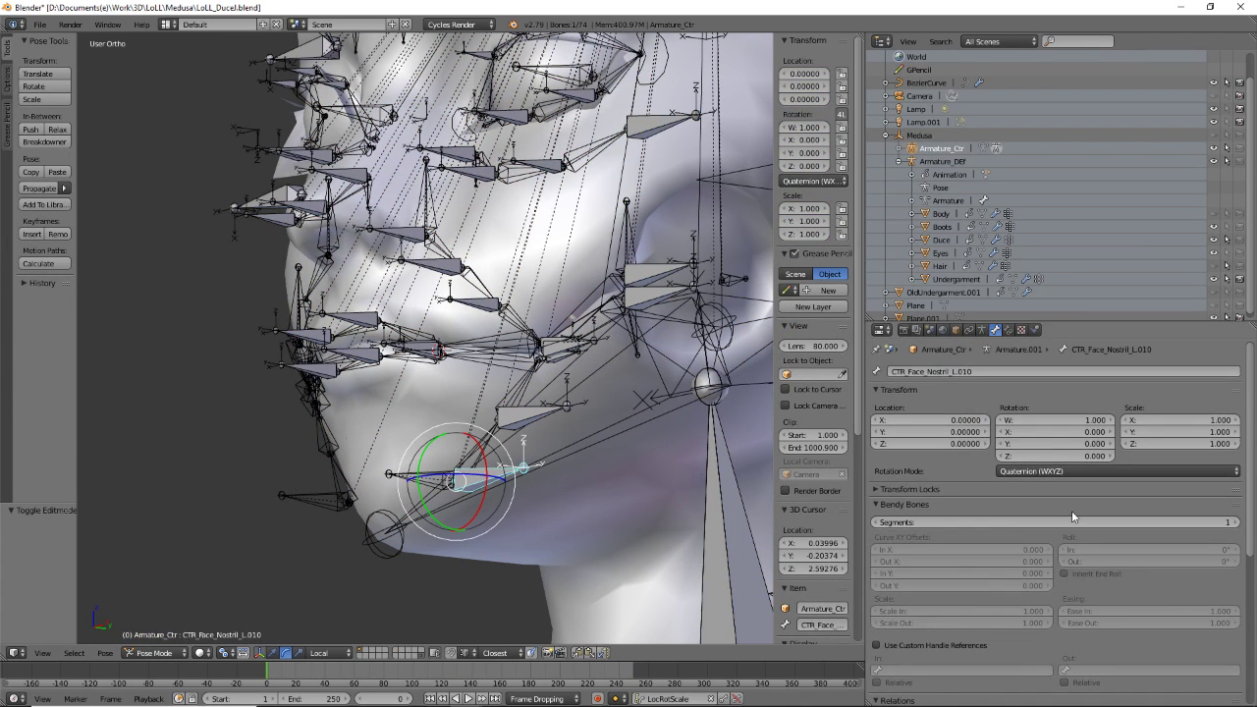
{"action": "middle_click_drag", "start_coordinate": [461, 398], "coordinate": [489, 444]}
{"action": "middle_click_drag", "start_coordinate": [566, 448], "coordinate": [629, 450]}
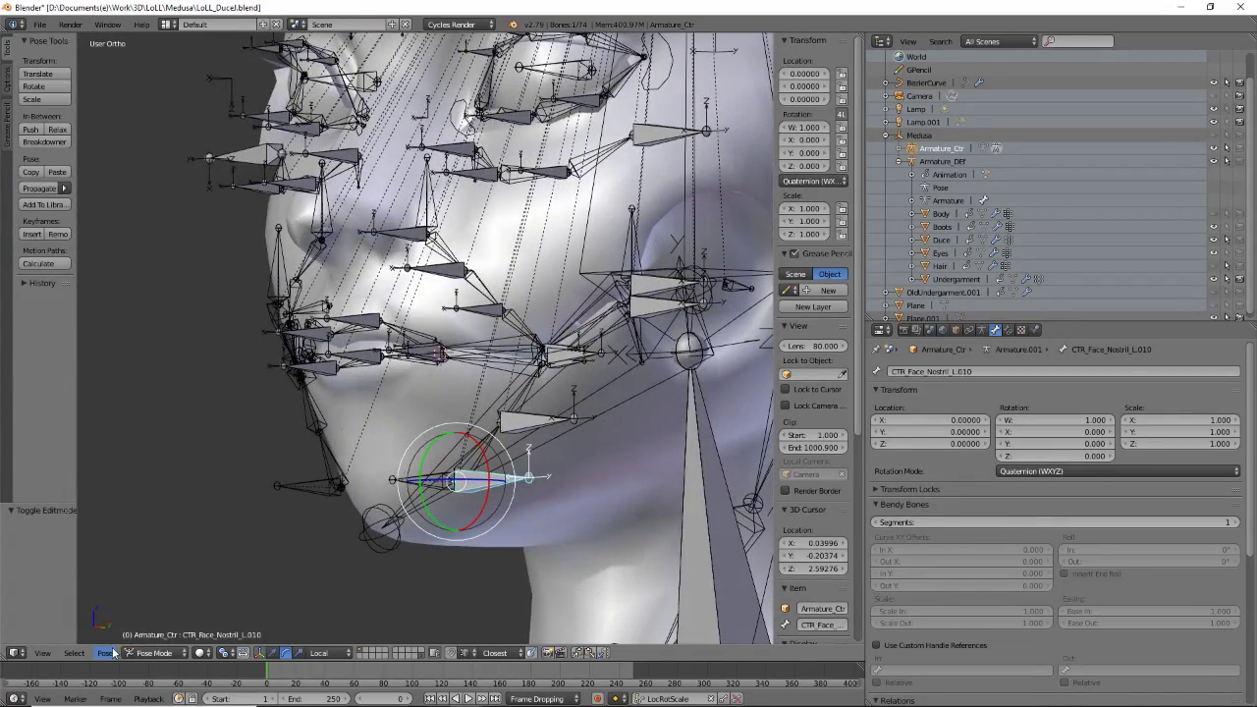
{"action": "left_click", "coordinate": [106, 653]}
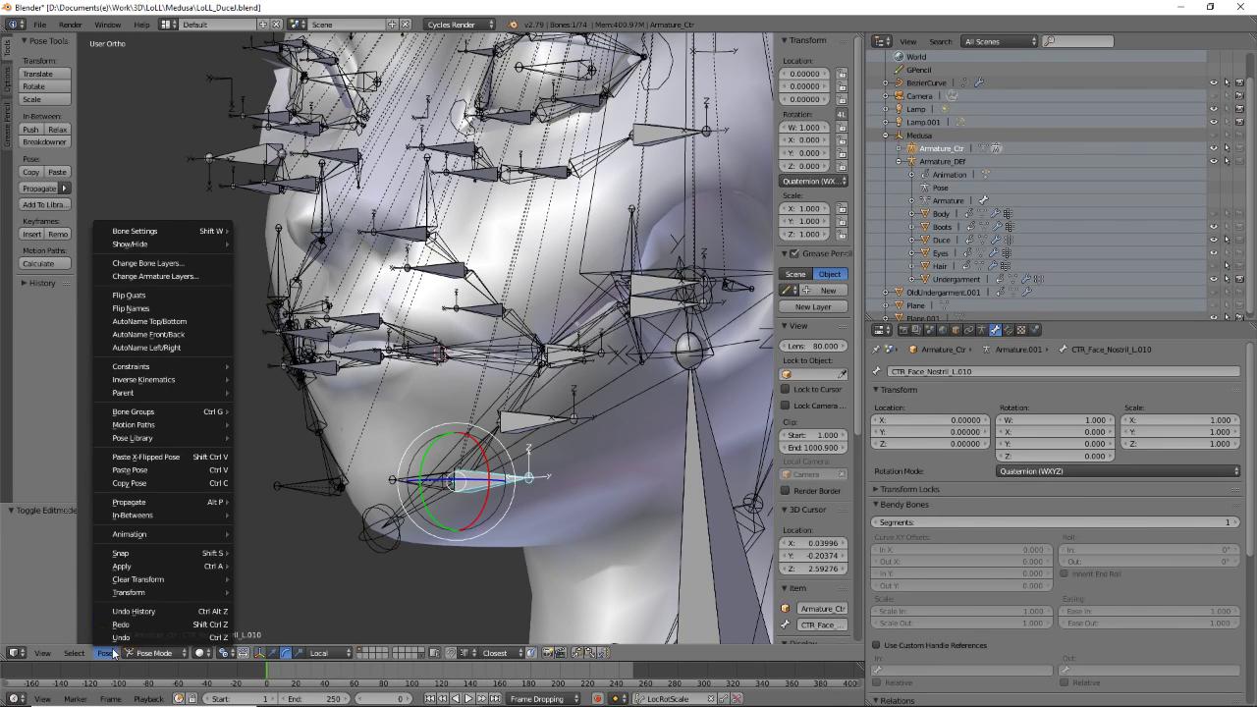
{"action": "left_click", "coordinate": [113, 653]}
{"action": "left_click", "coordinate": [152, 653]}
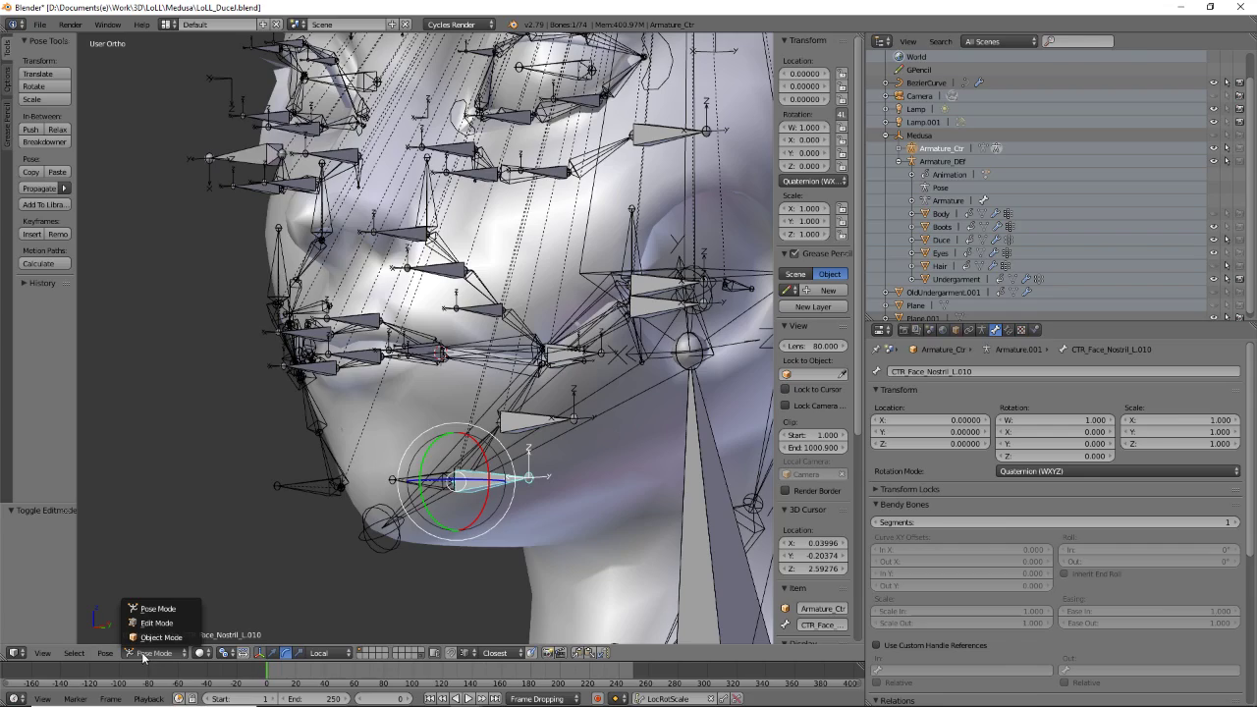
{"action": "left_click", "coordinate": [160, 622]}
- Select the control bone CTR_Jouls_C_L at the left lip corner and copy its name
{"action": "middle_click_drag", "start_coordinate": [580, 416], "coordinate": [519, 426]}
{"action": "right_click", "coordinate": [518, 426]}
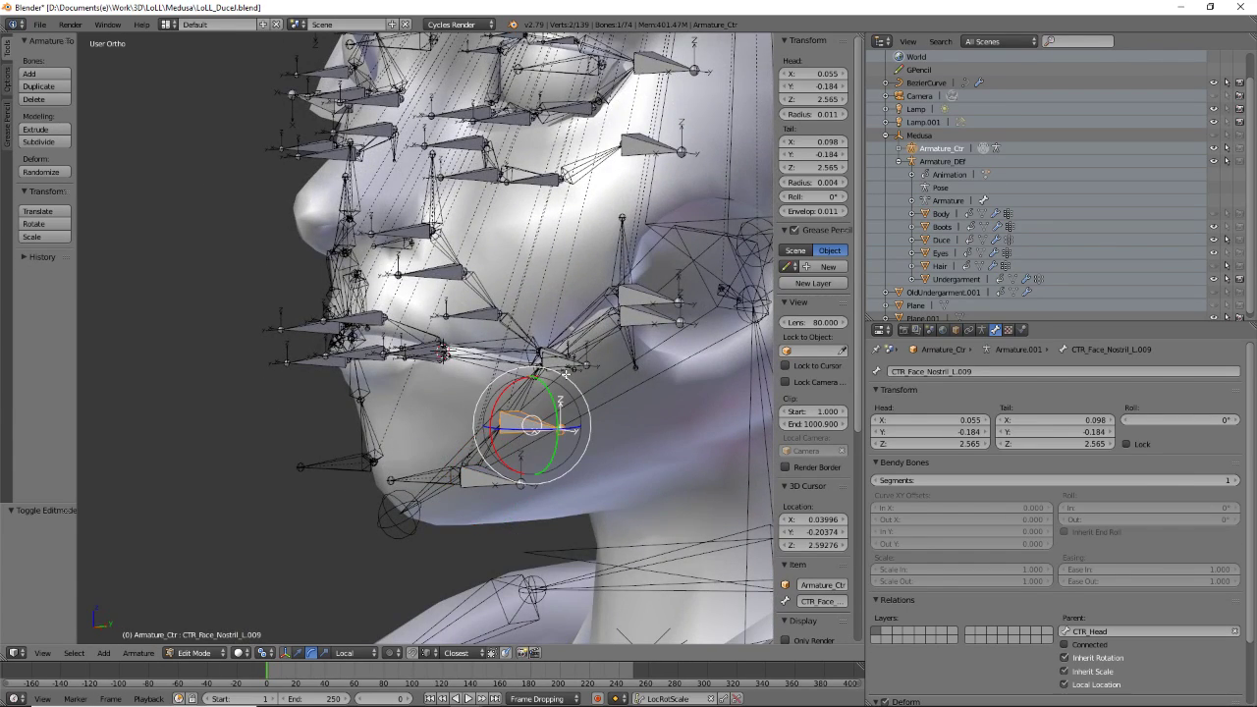
{"action": "middle_click_drag", "start_coordinate": [566, 375], "coordinate": [589, 388]}
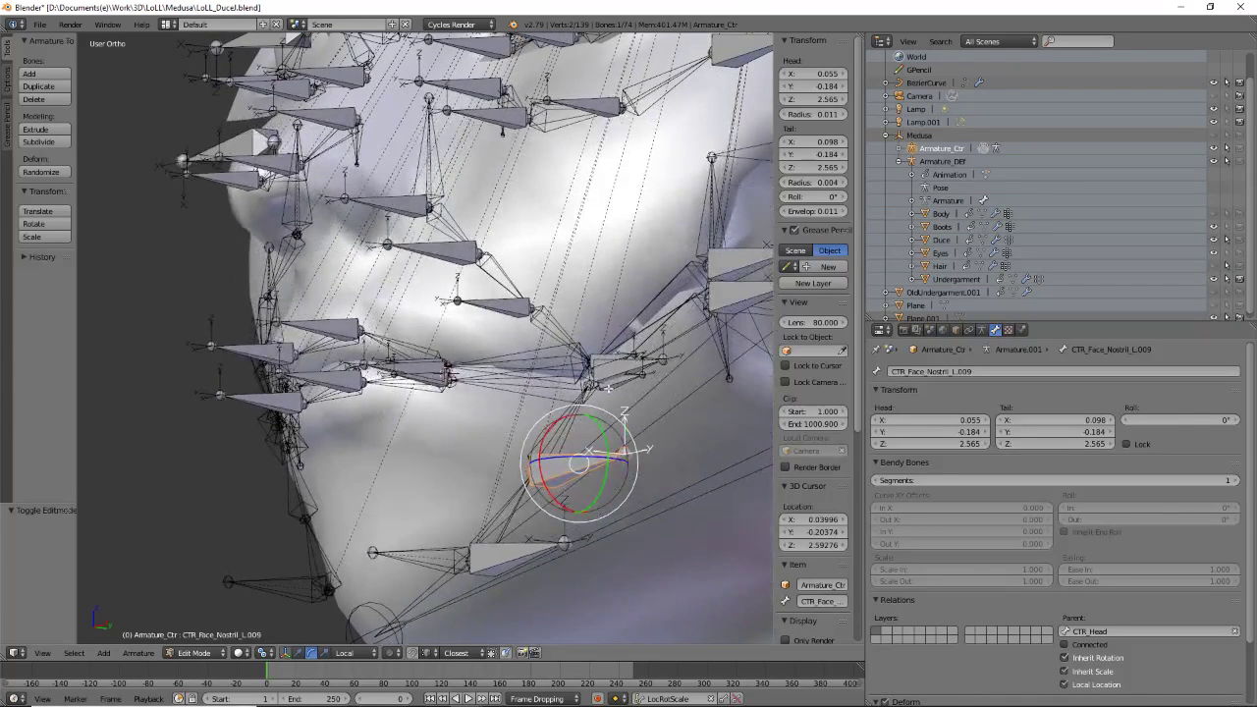
{"action": "right_click", "coordinate": [608, 379]}
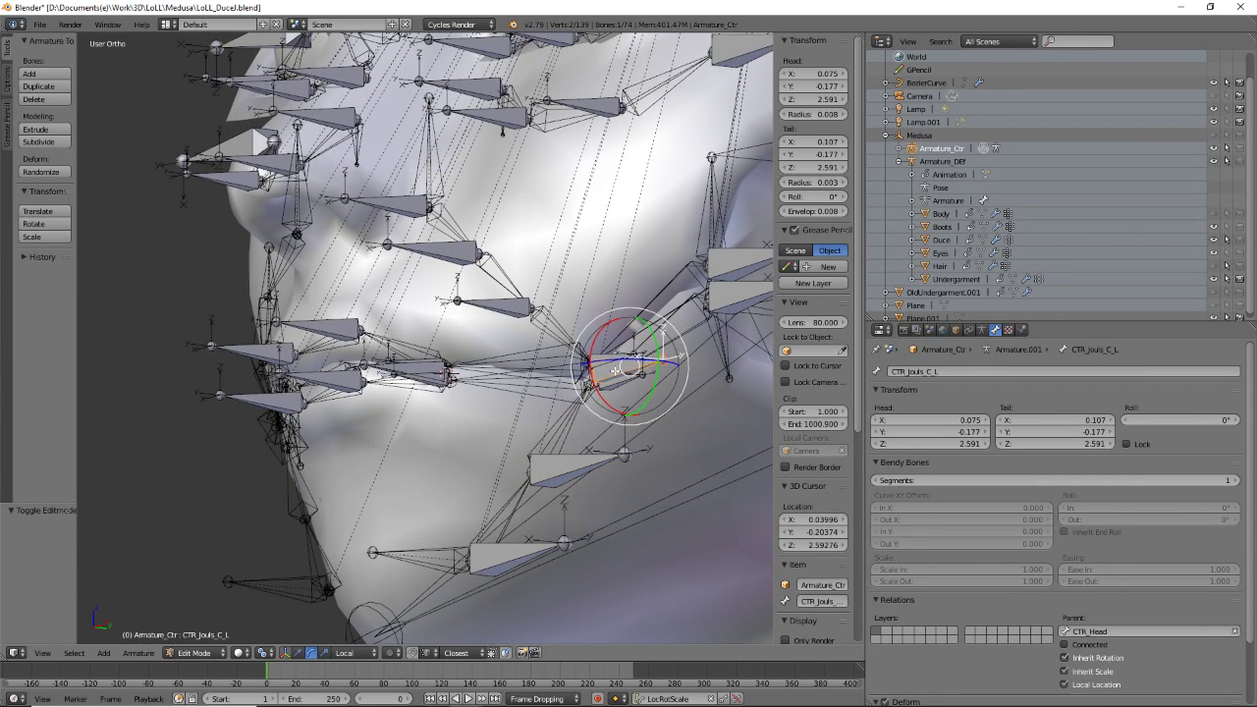
{"action": "right_click", "coordinate": [570, 462]}
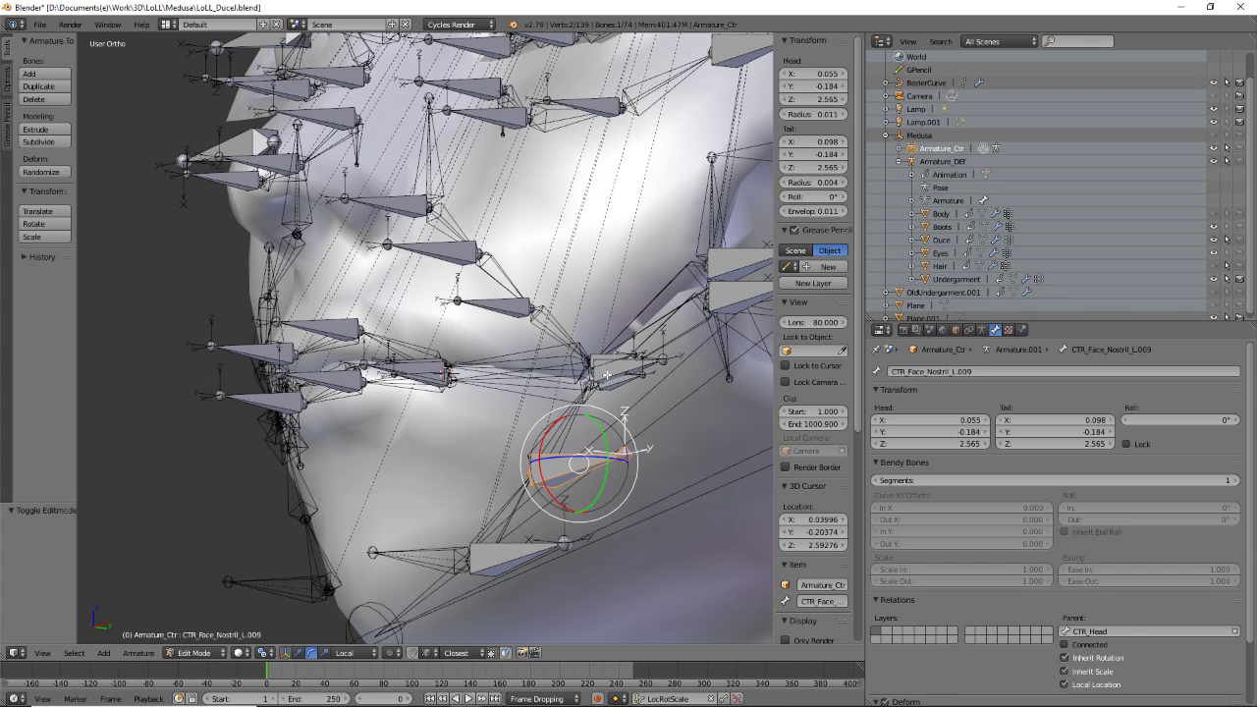
{"action": "right_click", "coordinate": [604, 375]}
{"action": "left_click", "coordinate": [964, 370]}
{"action": "key", "text": "ctrl+c"}
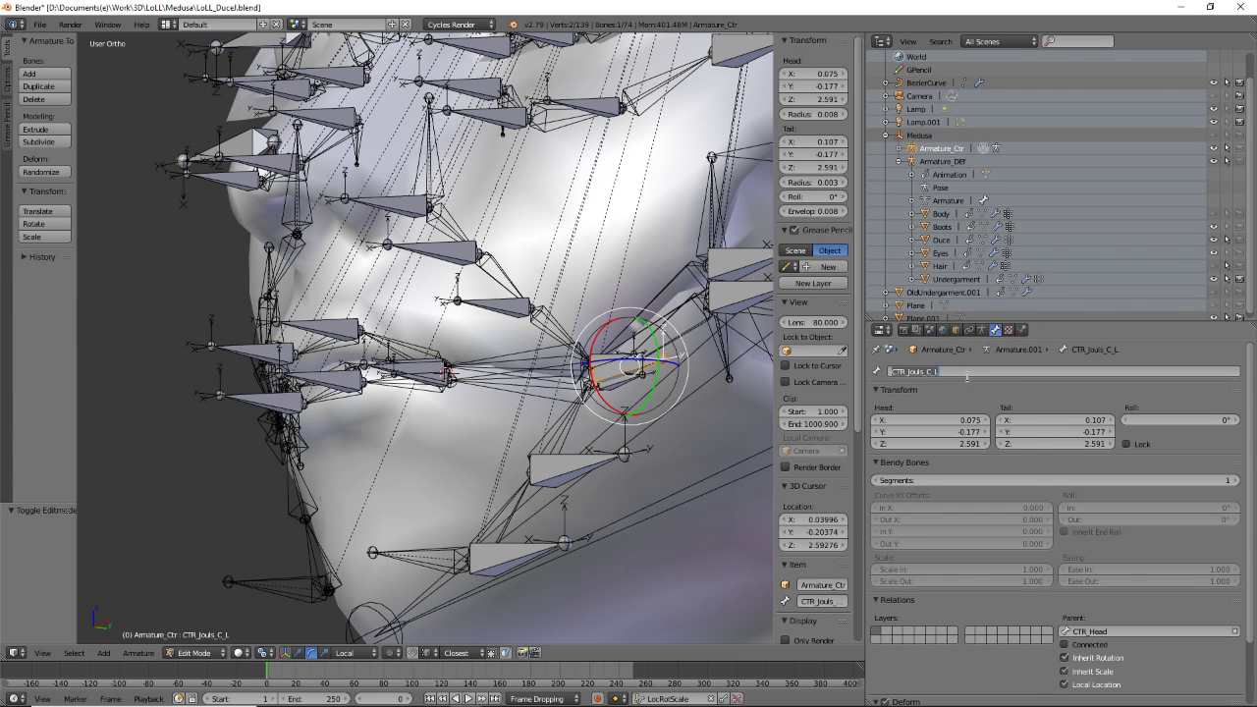
- Rename the control bone just below the left lip corner, CTR_Face_Nostril_L.009, as CTR_Jouls_D_L, reusing the copied name
{"action": "right_click", "coordinate": [552, 479]}
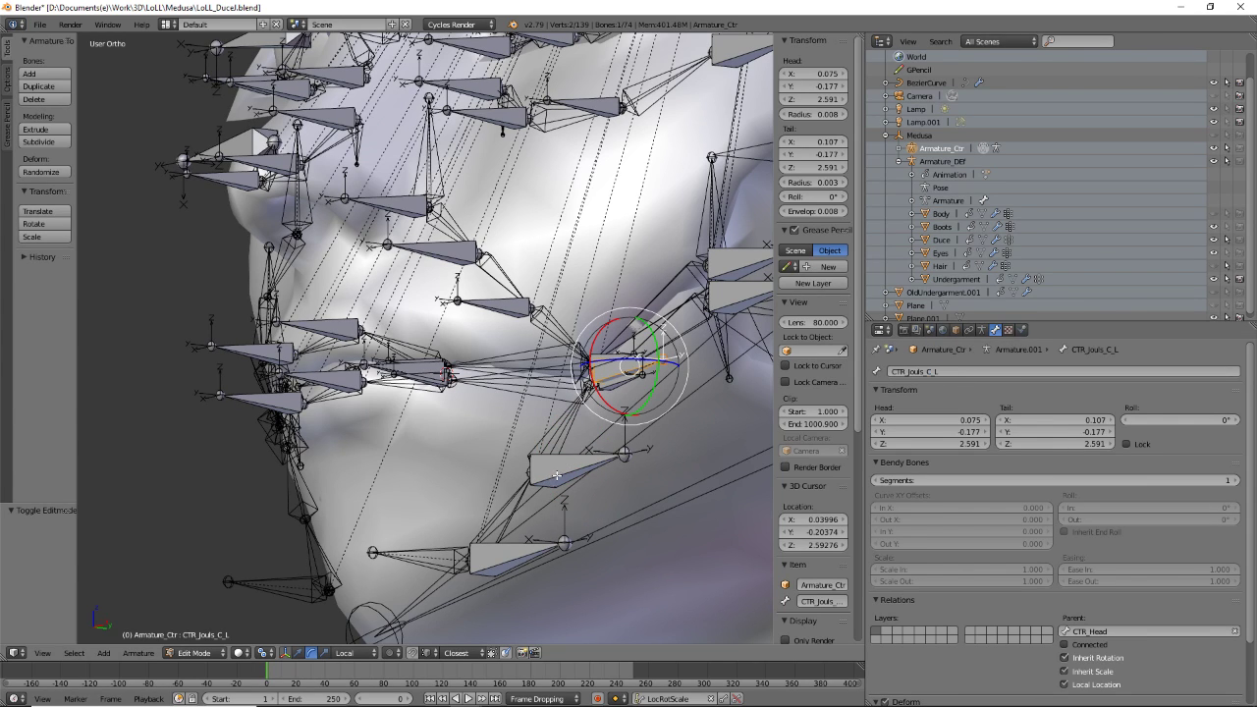
{"action": "right_click", "coordinate": [554, 477]}
{"action": "left_click", "coordinate": [1002, 372]}
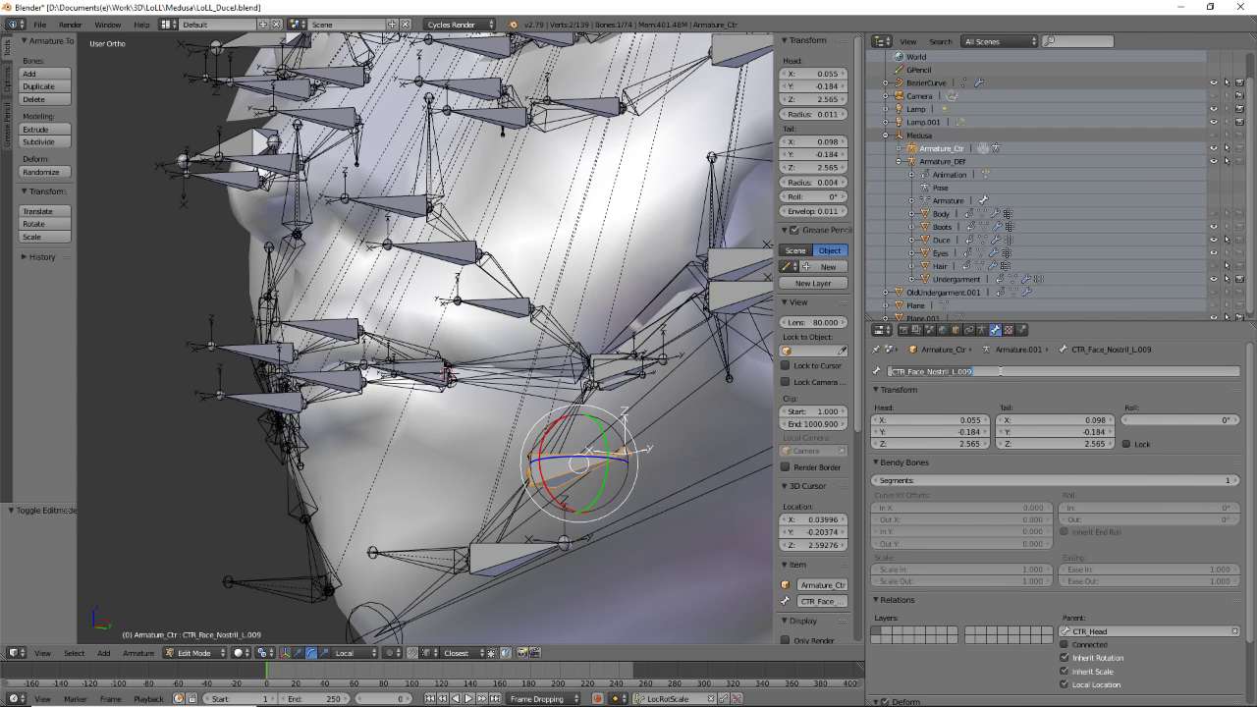
{"action": "key", "text": "ctrl+v"}
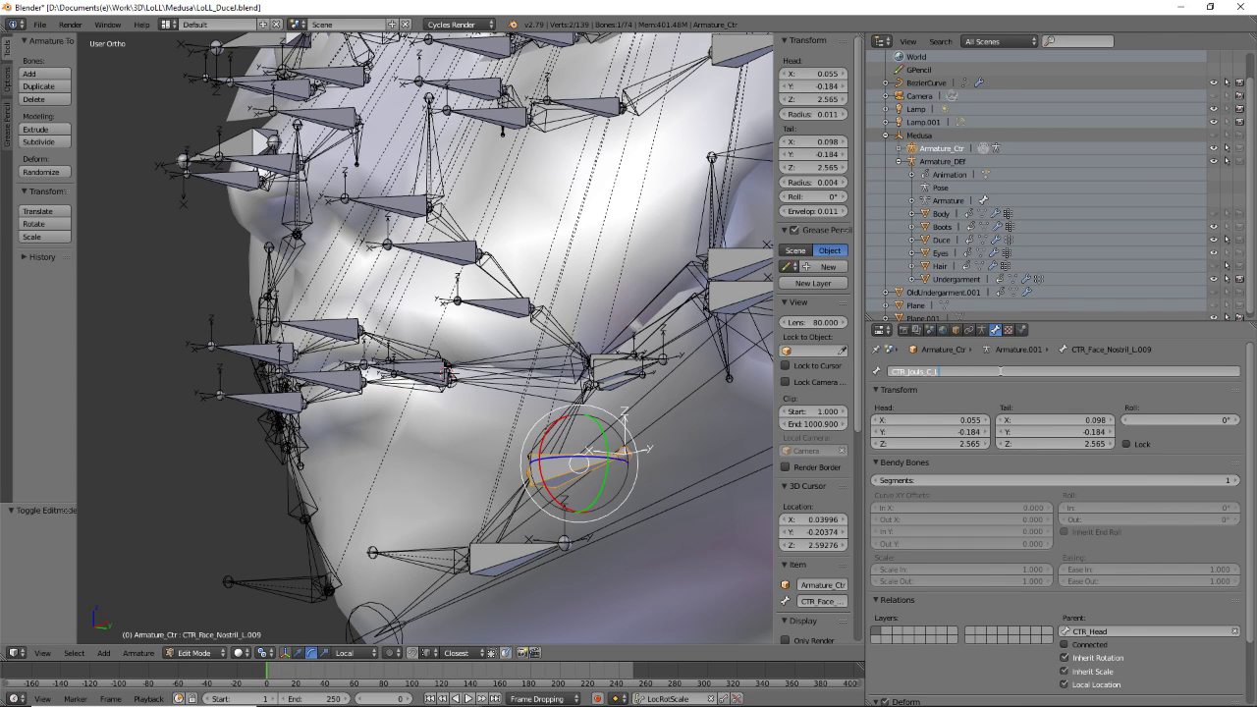
{"action": "key", "text": "Left"}
{"action": "key", "text": "Left"}
{"action": "key", "text": "BackSpace"}
{"action": "type", "text": "D"}
{"action": "key", "text": "Return"}
- Rename the lowest left control bone beside the chin, CTR_Face_Nostril_L.010, as CTR_Jouls_E_L
{"action": "right_click", "coordinate": [576, 548]}
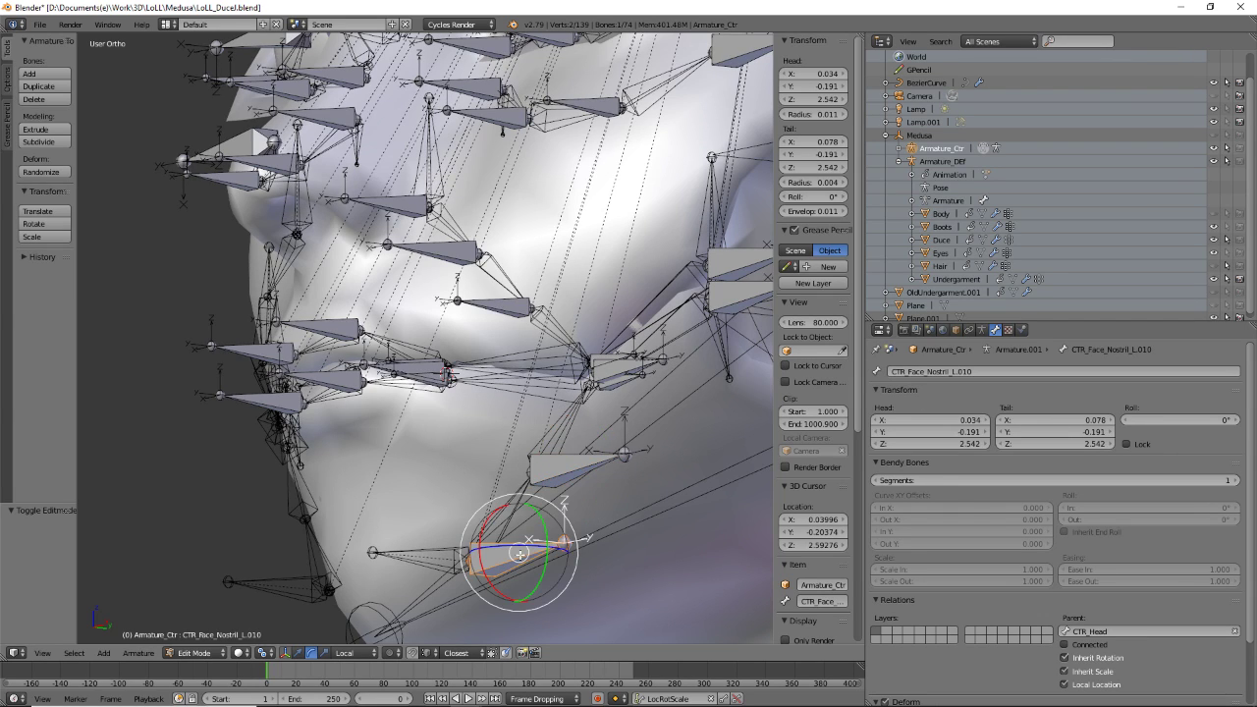
{"action": "left_click", "coordinate": [1004, 370]}
{"action": "key", "text": "ctrl+v"}
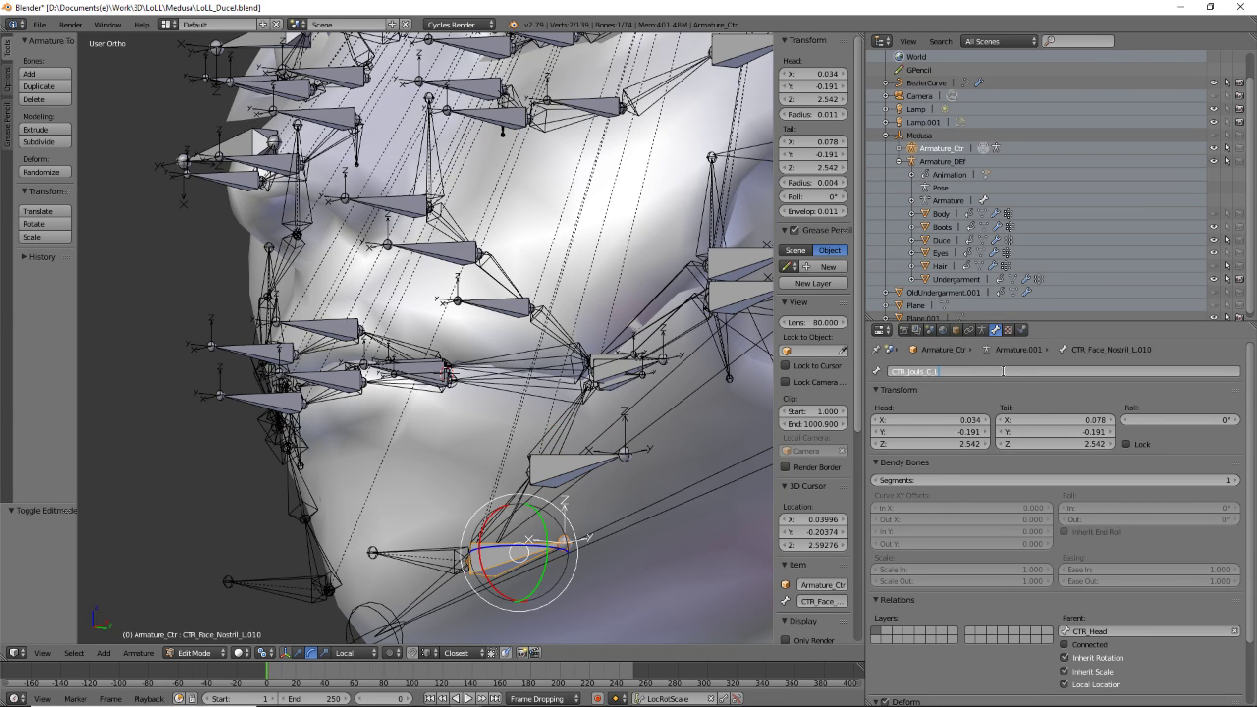
{"action": "key", "text": "BackSpace"}
{"action": "key", "text": "BackSpace"}
{"action": "key", "text": "BackSpace"}
{"action": "type", "text": "E_L"}
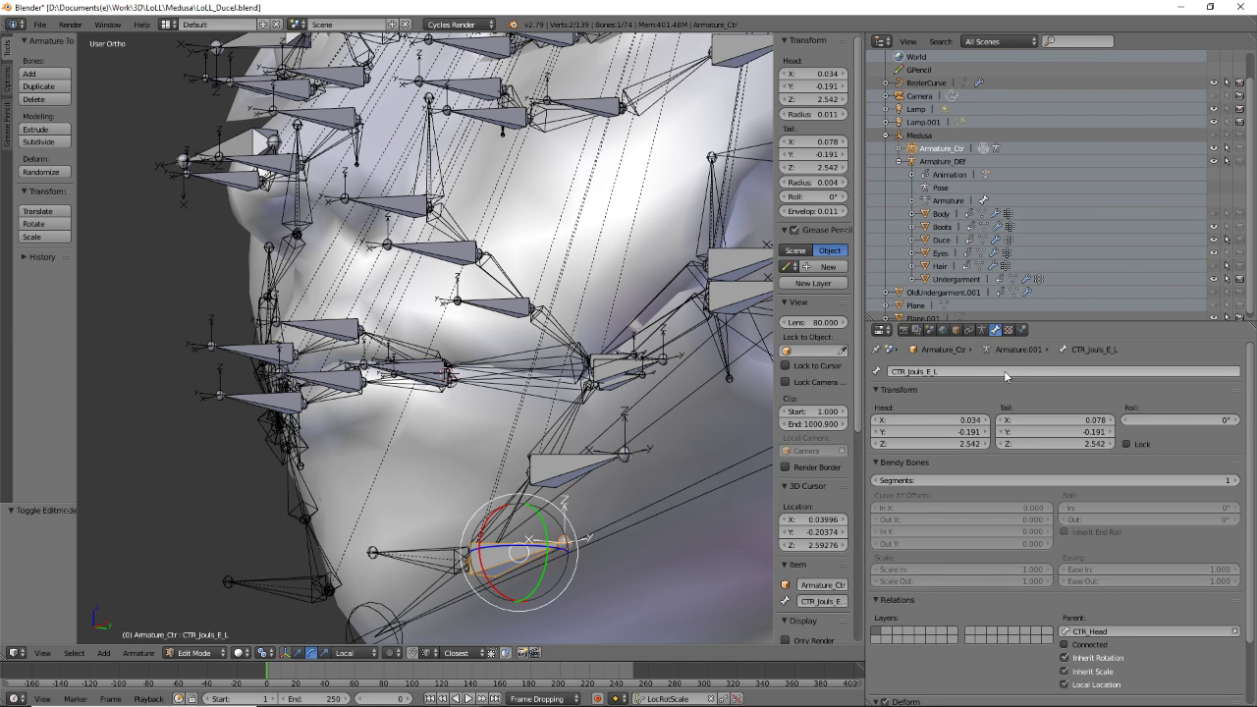
{"action": "key", "text": "Return"}
{"action": "middle_click_drag", "start_coordinate": [721, 452], "coordinate": [609, 471]}
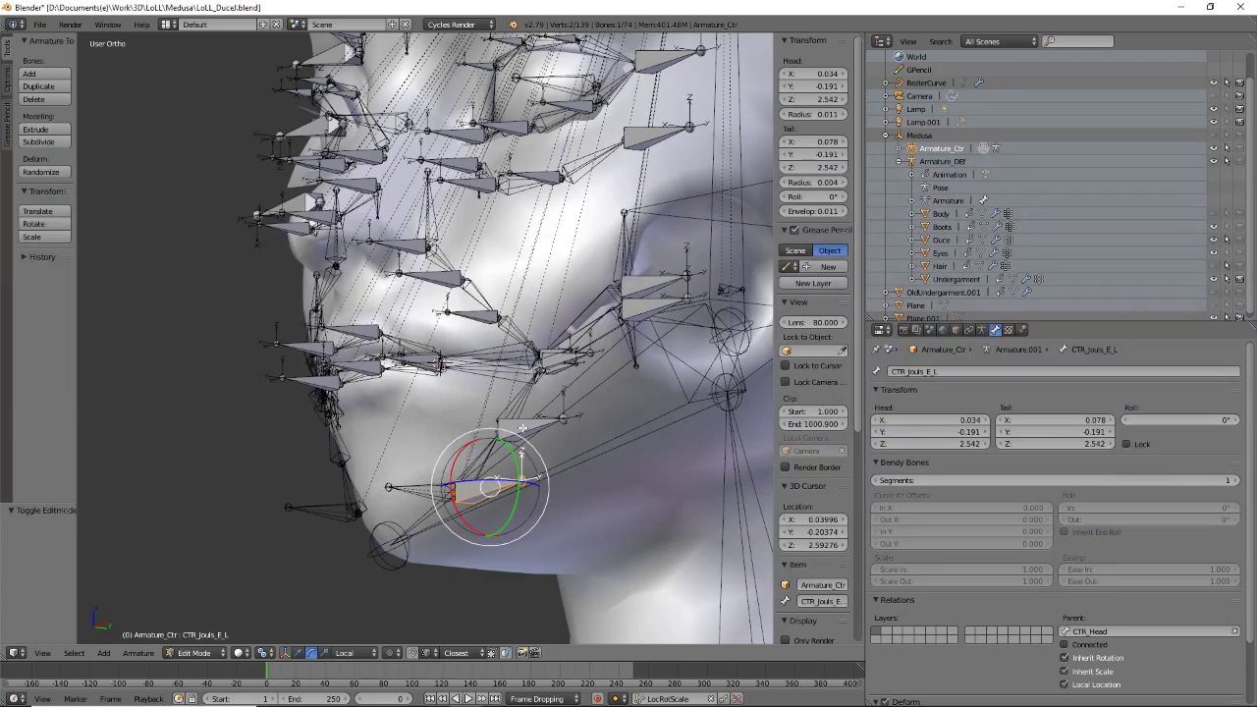
{"action": "right_click", "coordinate": [479, 493]}
{"action": "right_click", "coordinate": [477, 493]}
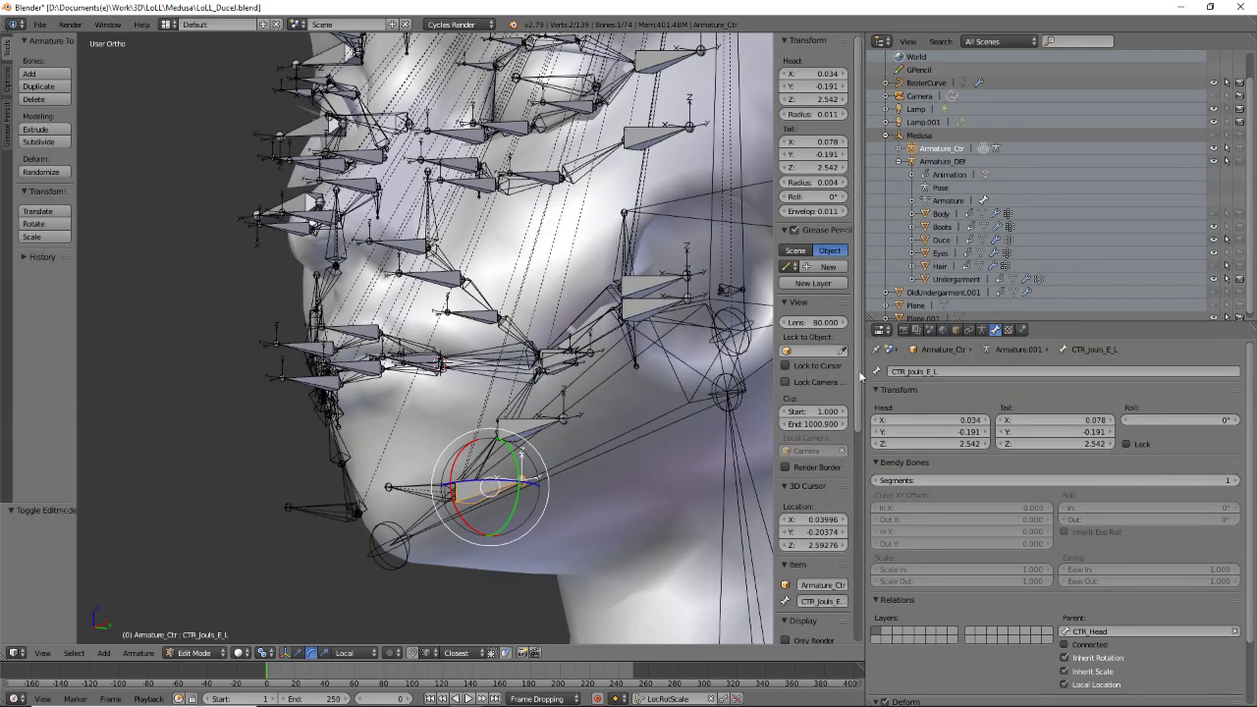
{"action": "middle_click_drag", "start_coordinate": [609, 462], "coordinate": [590, 373]}
{"action": "left_click", "coordinate": [977, 371]}
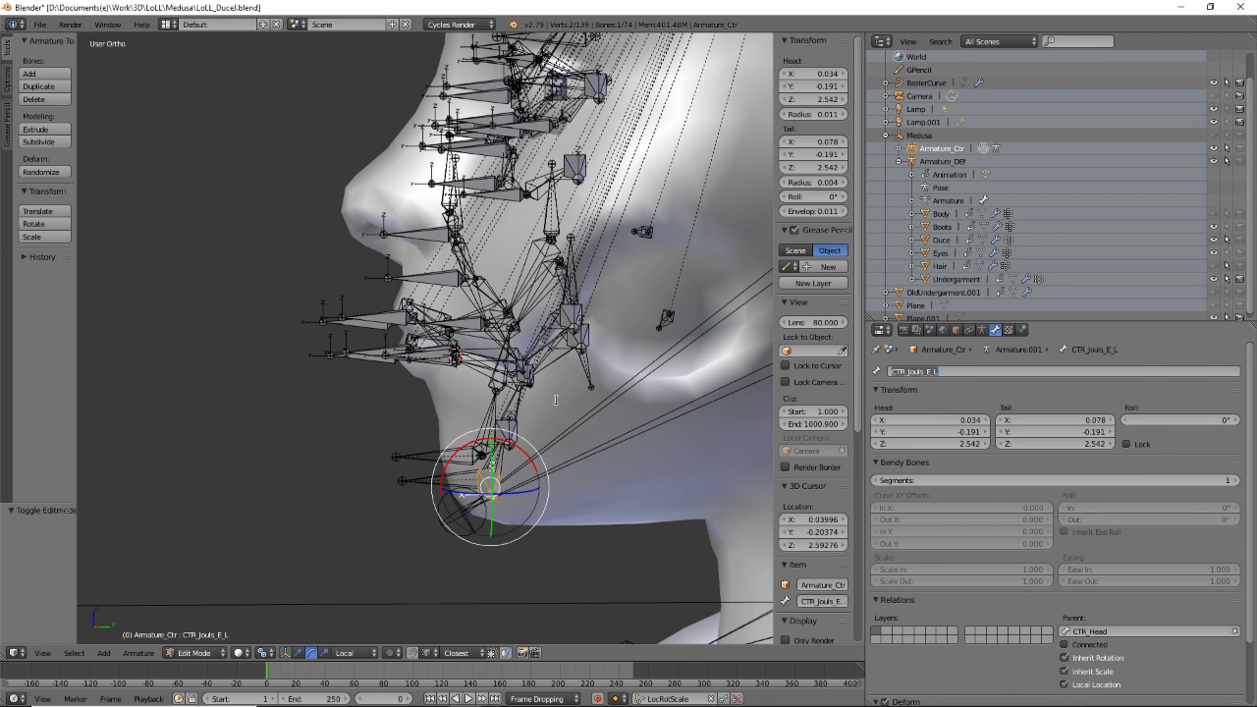
{"action": "left_click", "coordinate": [558, 443]}
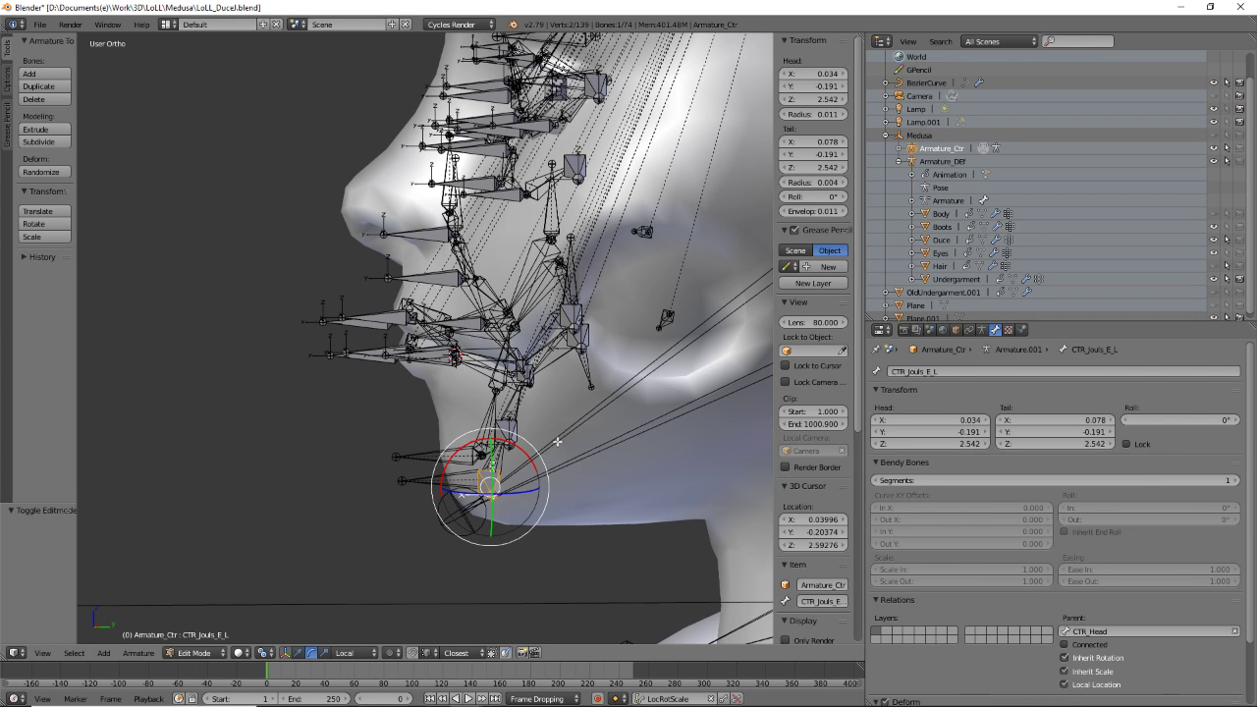
{"action": "middle_click_drag", "start_coordinate": [558, 443], "coordinate": [629, 357]}
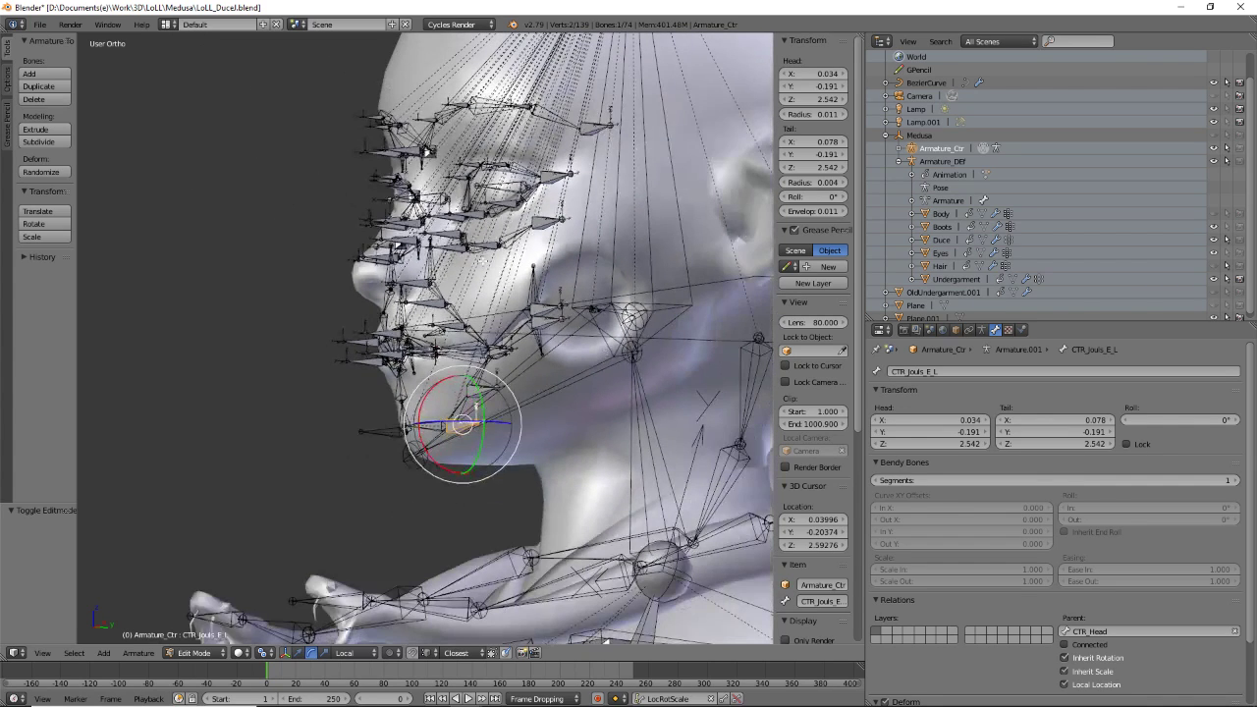
- Check the names of the left outer cheek, nostril and upper jowl control bones, and examine the bone layout around the mouth
{"action": "right_click", "coordinate": [535, 224]}
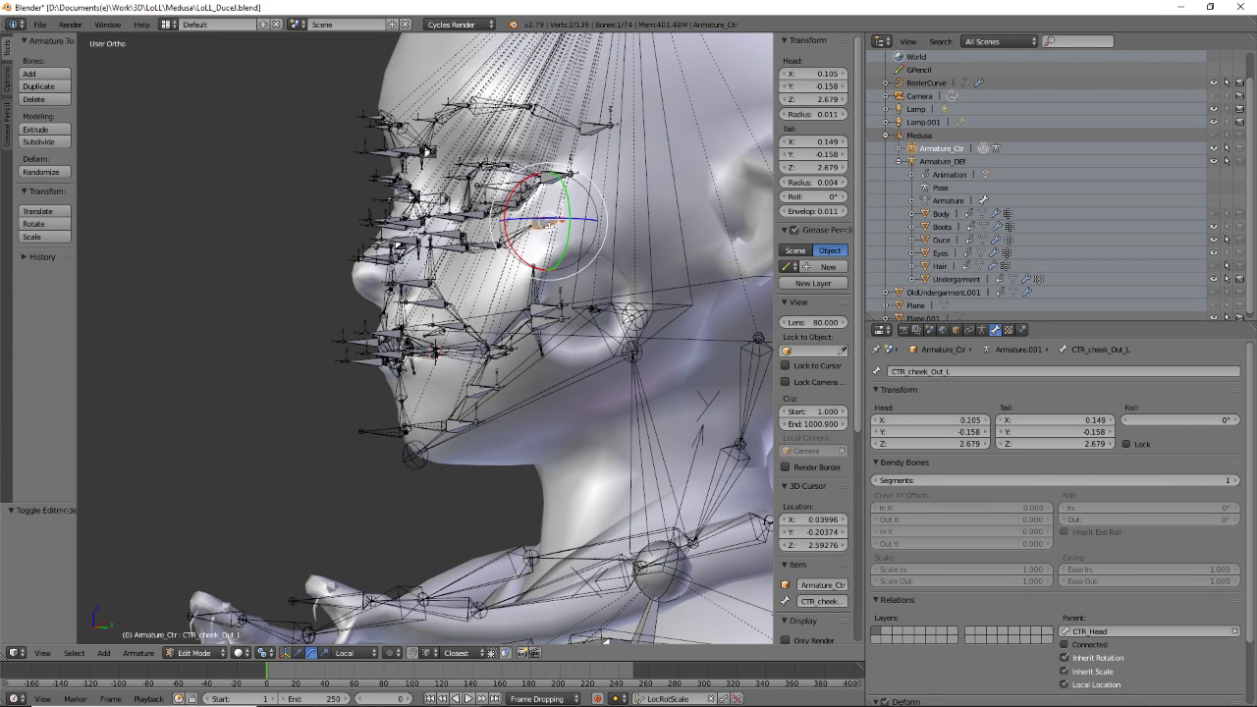
{"action": "middle_click_drag", "start_coordinate": [454, 332], "coordinate": [497, 337]}
{"action": "scroll", "coordinate": [497, 337], "scroll_direction": "up", "scroll_amount": 2}
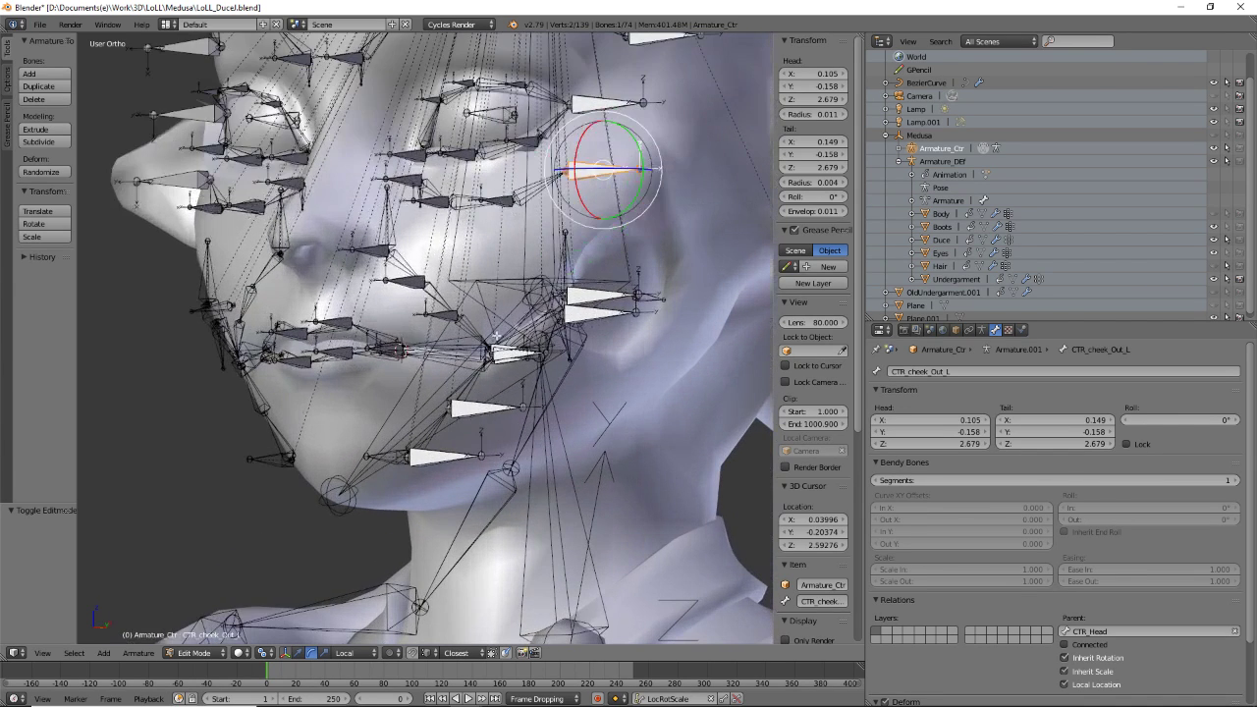
{"action": "right_click", "coordinate": [373, 248]}
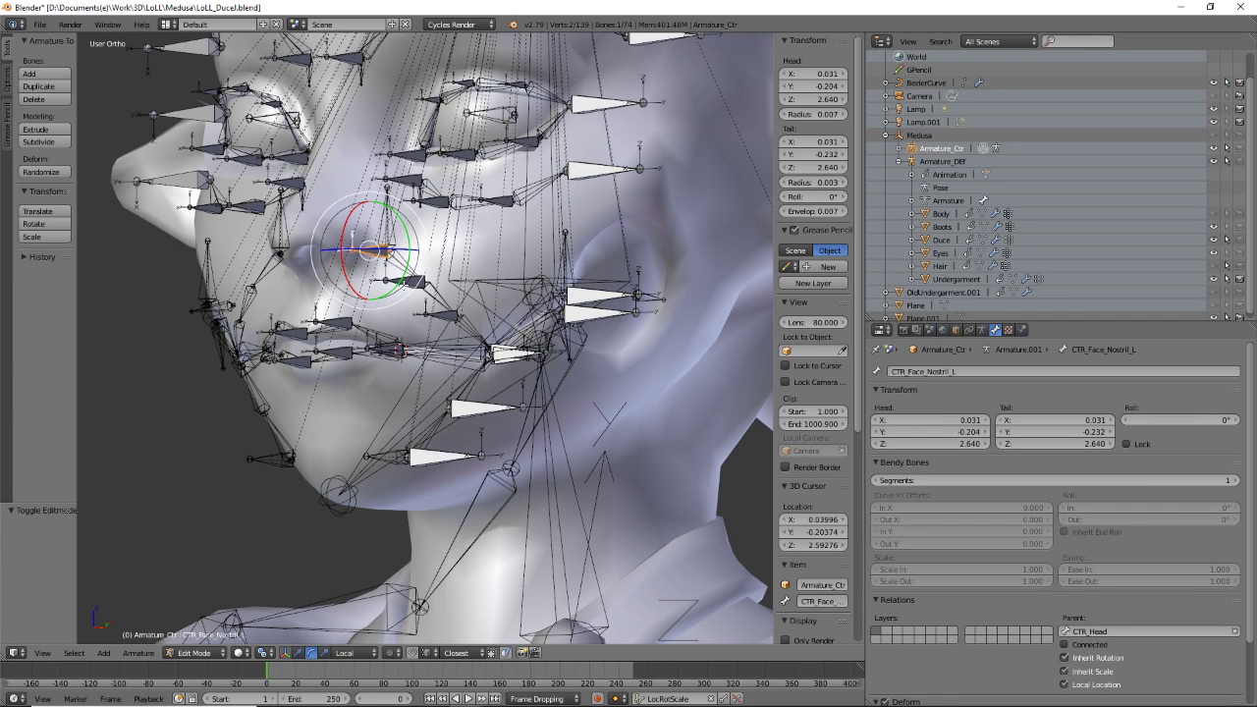
{"action": "right_click", "coordinate": [400, 280]}
{"action": "right_click", "coordinate": [448, 317]}
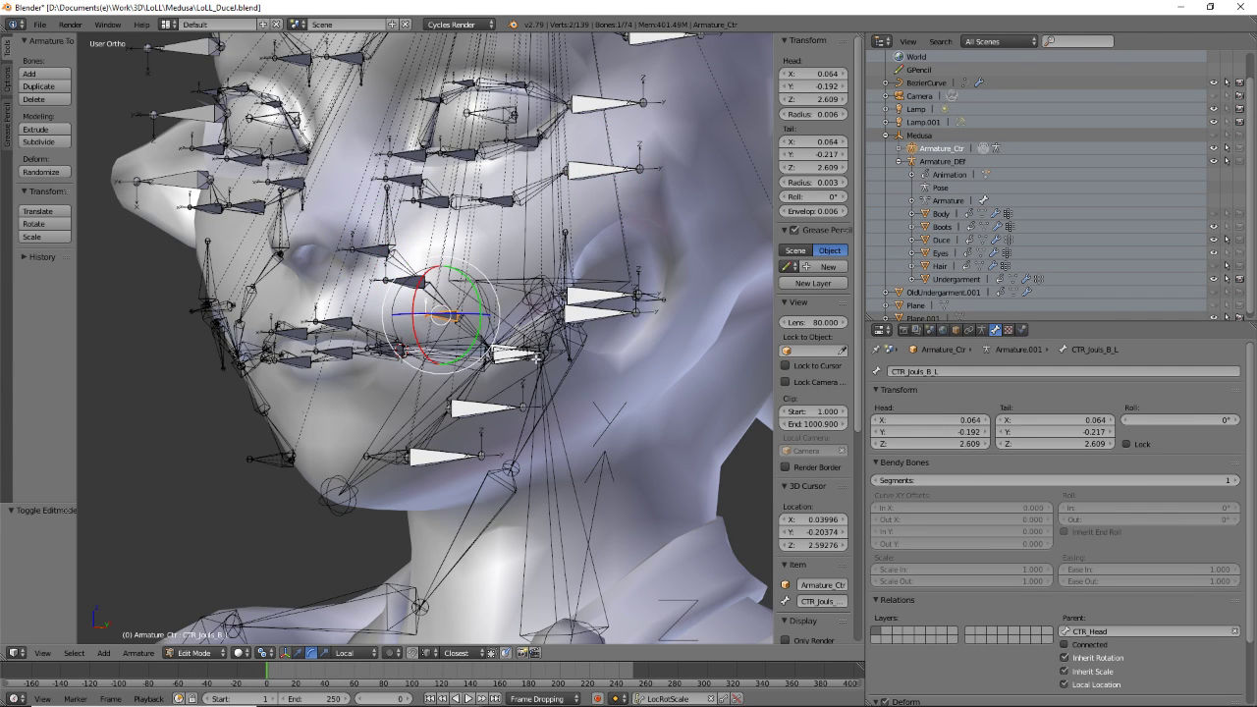
{"action": "scroll", "coordinate": [448, 316], "scroll_direction": "down", "scroll_amount": 3}
{"action": "middle_click_drag", "start_coordinate": [432, 312], "coordinate": [464, 324]}
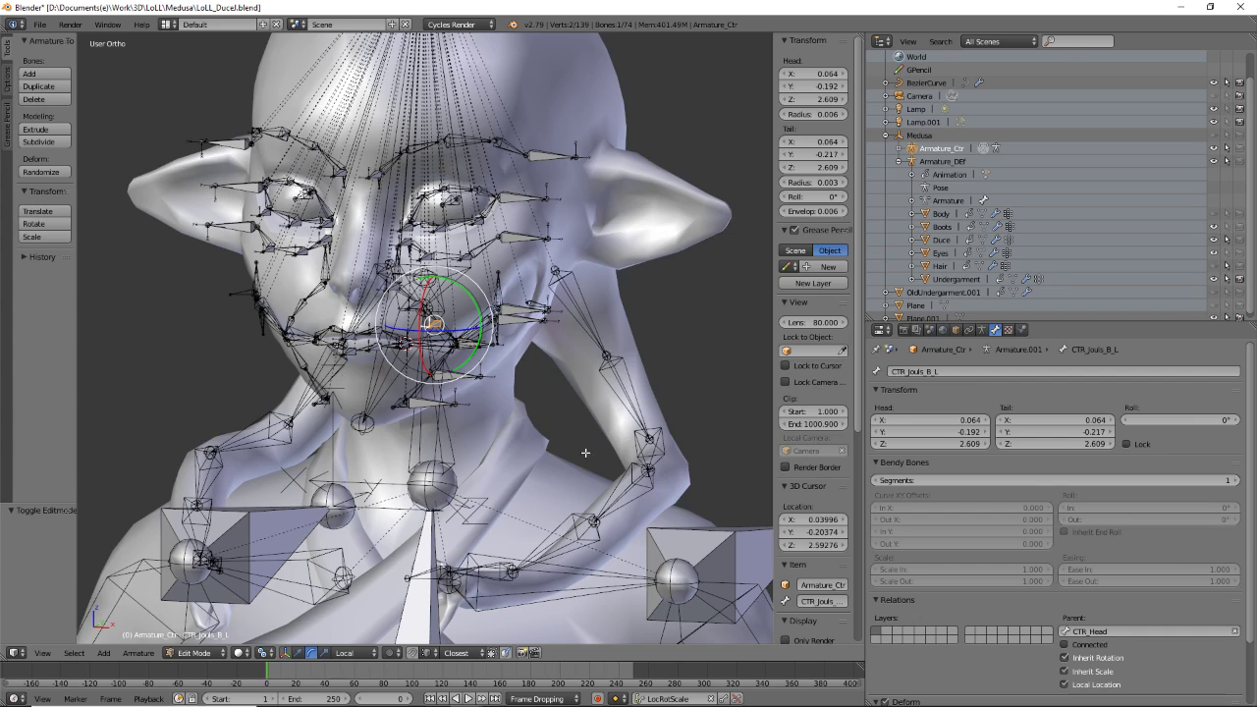
{"action": "middle_click_drag", "start_coordinate": [505, 412], "coordinate": [563, 259]}
{"action": "scroll", "coordinate": [574, 266], "scroll_direction": "down", "scroll_amount": 4}
{"action": "middle_click_drag", "start_coordinate": [561, 323], "coordinate": [405, 334]}
{"action": "scroll", "coordinate": [585, 336], "scroll_direction": "up", "scroll_amount": 6}
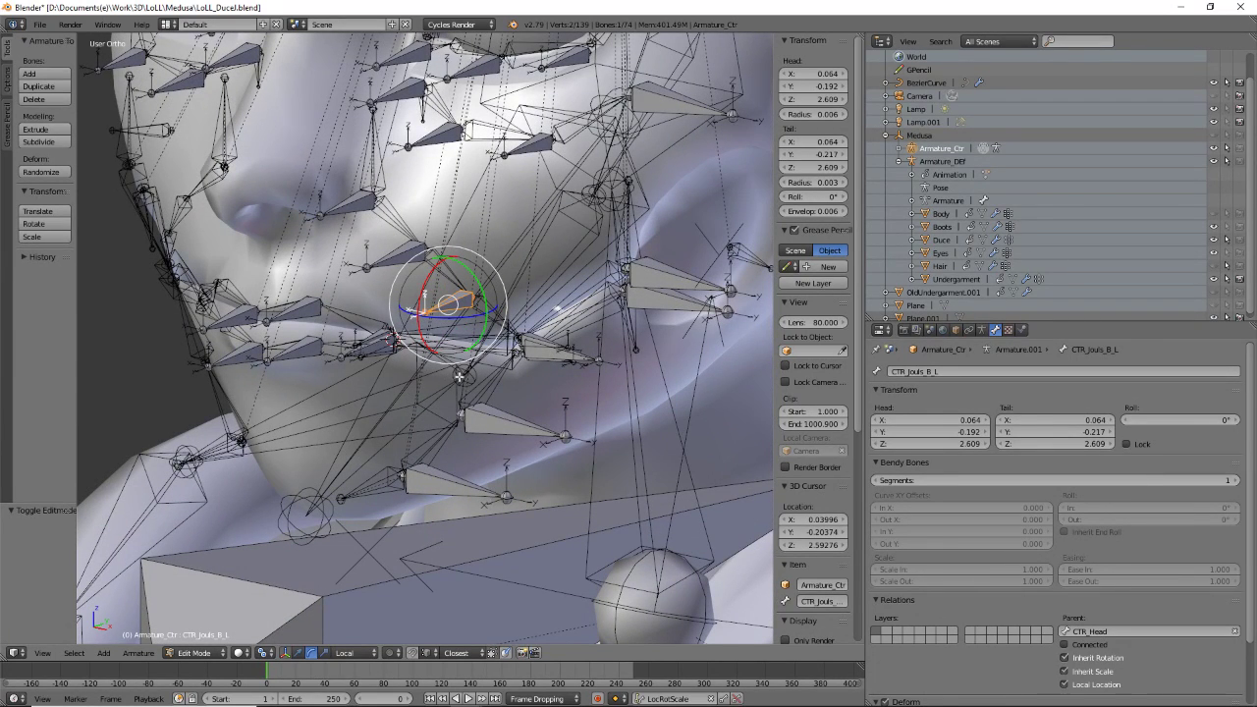
{"action": "scroll", "coordinate": [396, 385], "scroll_direction": "up", "scroll_amount": 4}
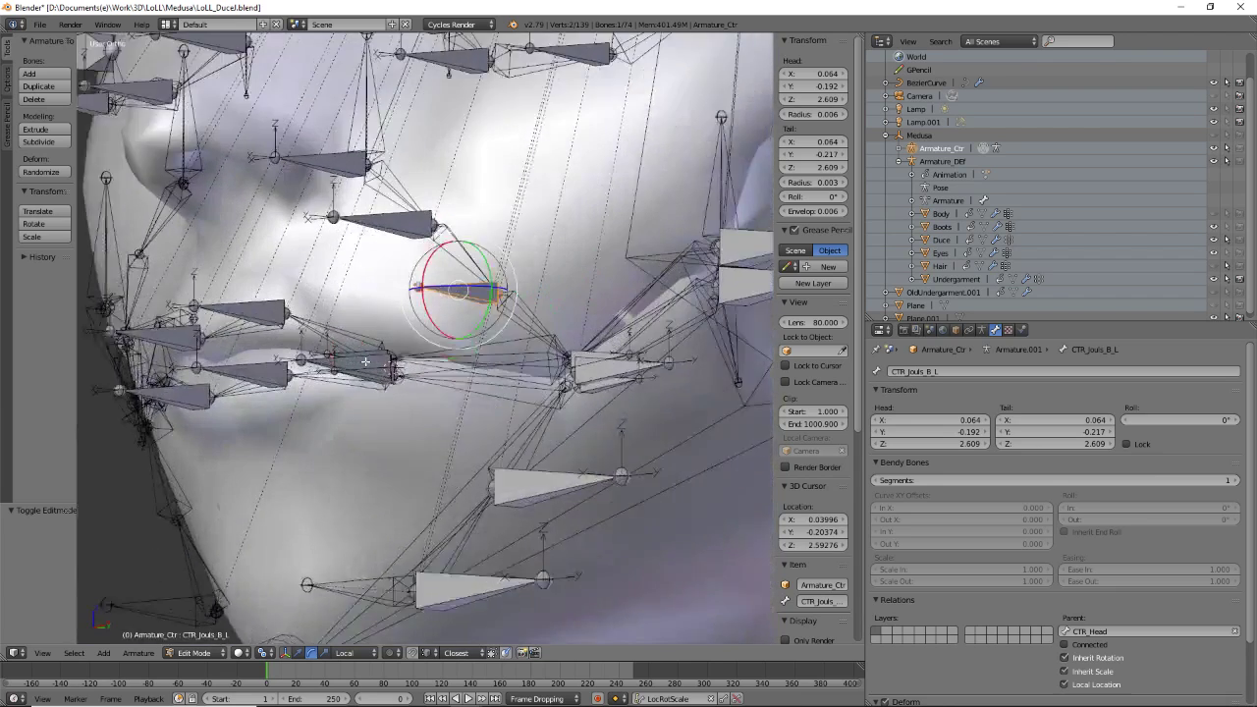
- Examine the names and parents of the left lip-corner control bones and the small jowl bones beside the mouth
{"action": "right_click", "coordinate": [357, 358]}
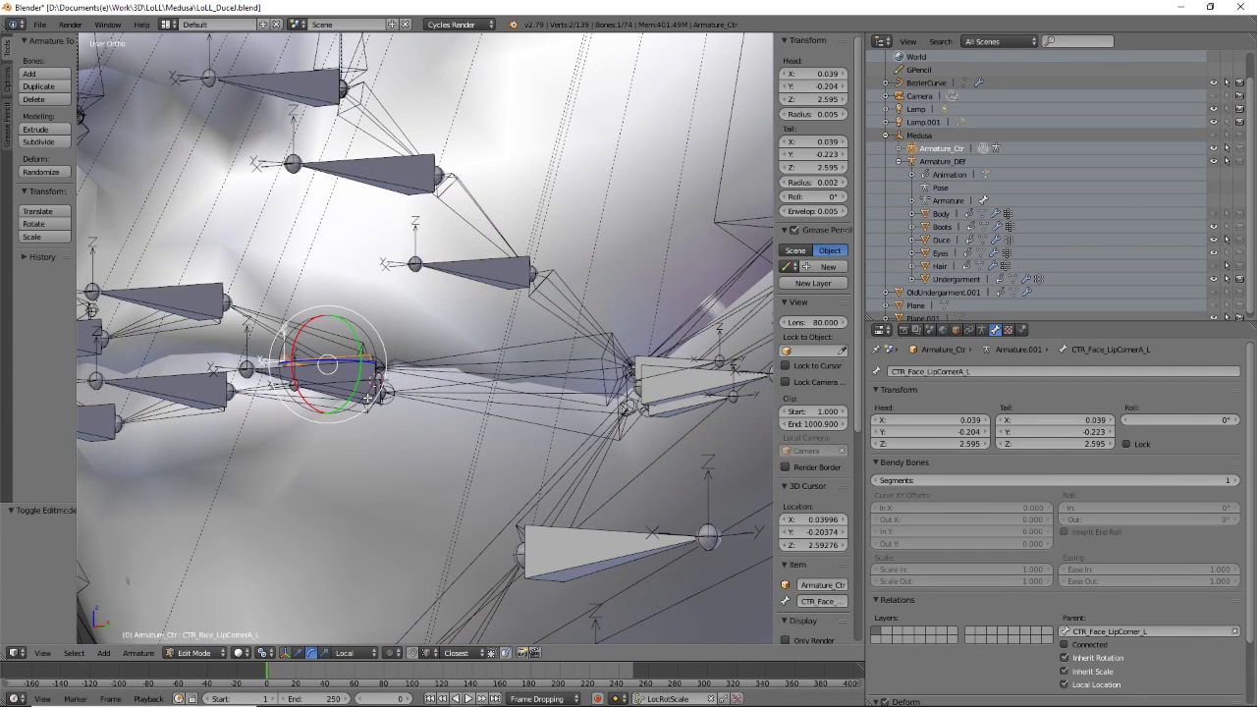
{"action": "right_click", "coordinate": [357, 365]}
{"action": "right_click", "coordinate": [356, 368]}
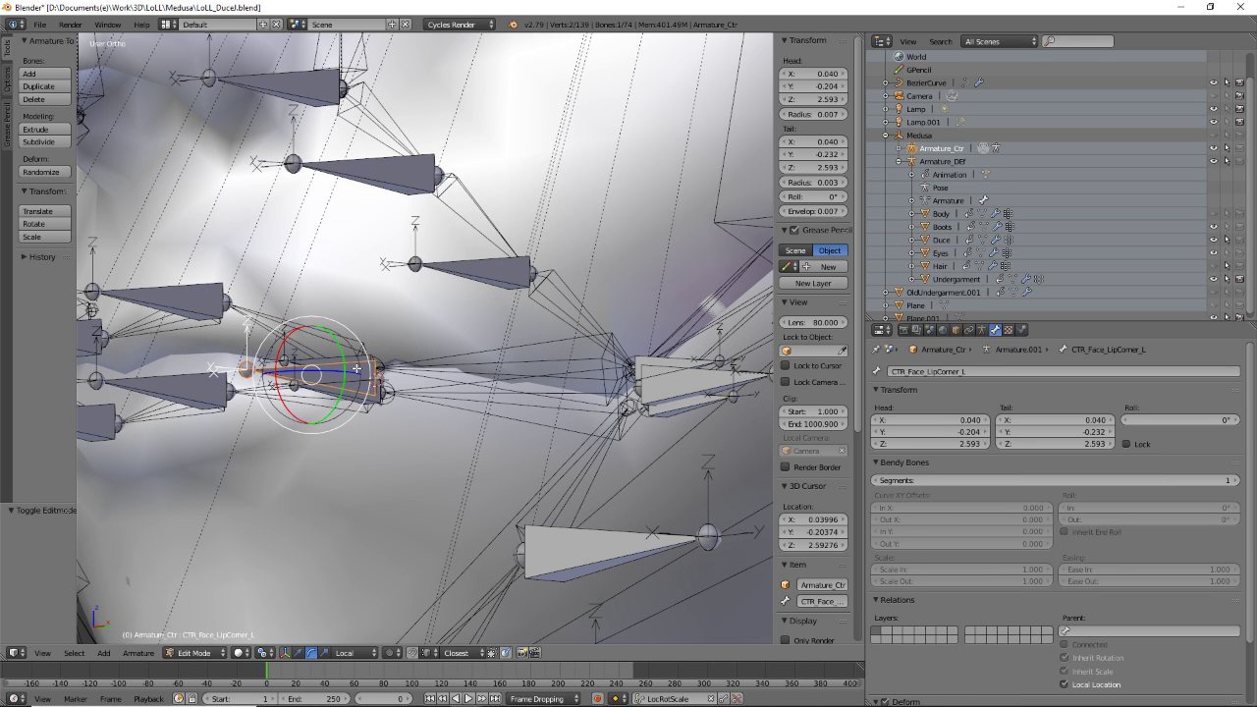
{"action": "middle_click_drag", "start_coordinate": [357, 369], "coordinate": [488, 394]}
{"action": "right_click", "coordinate": [582, 373]}
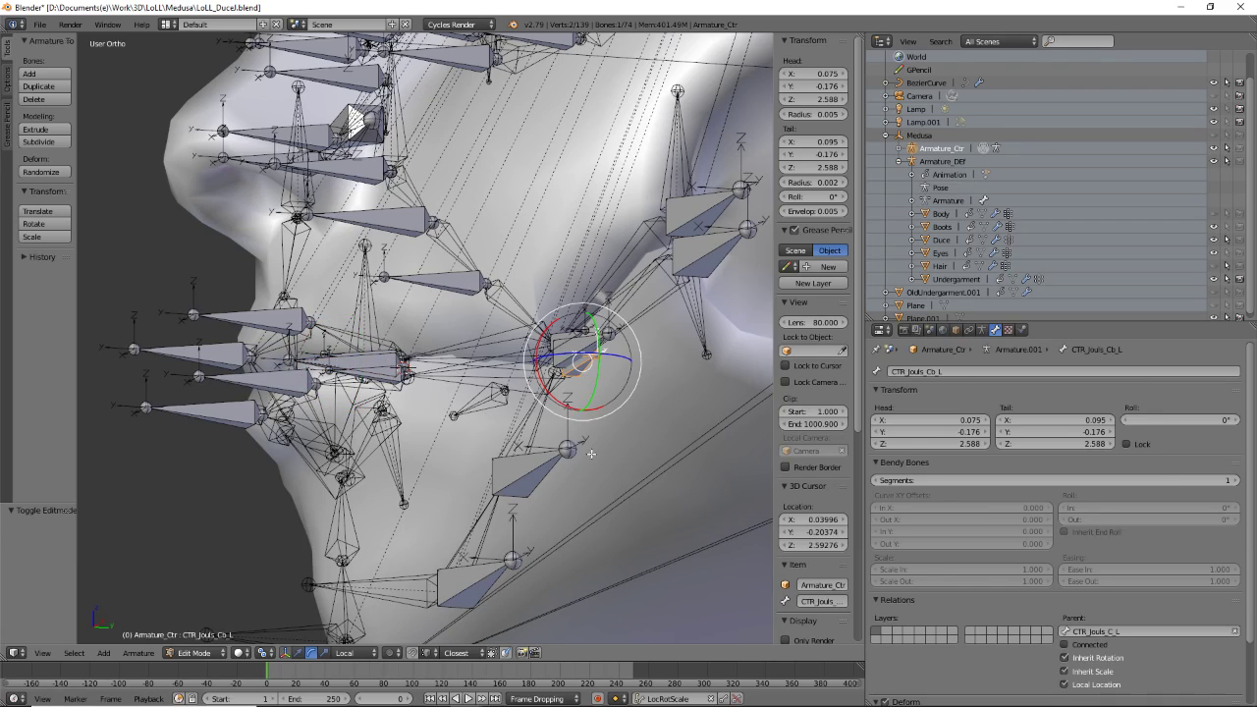
{"action": "middle_click_drag", "start_coordinate": [579, 477], "coordinate": [578, 395]}
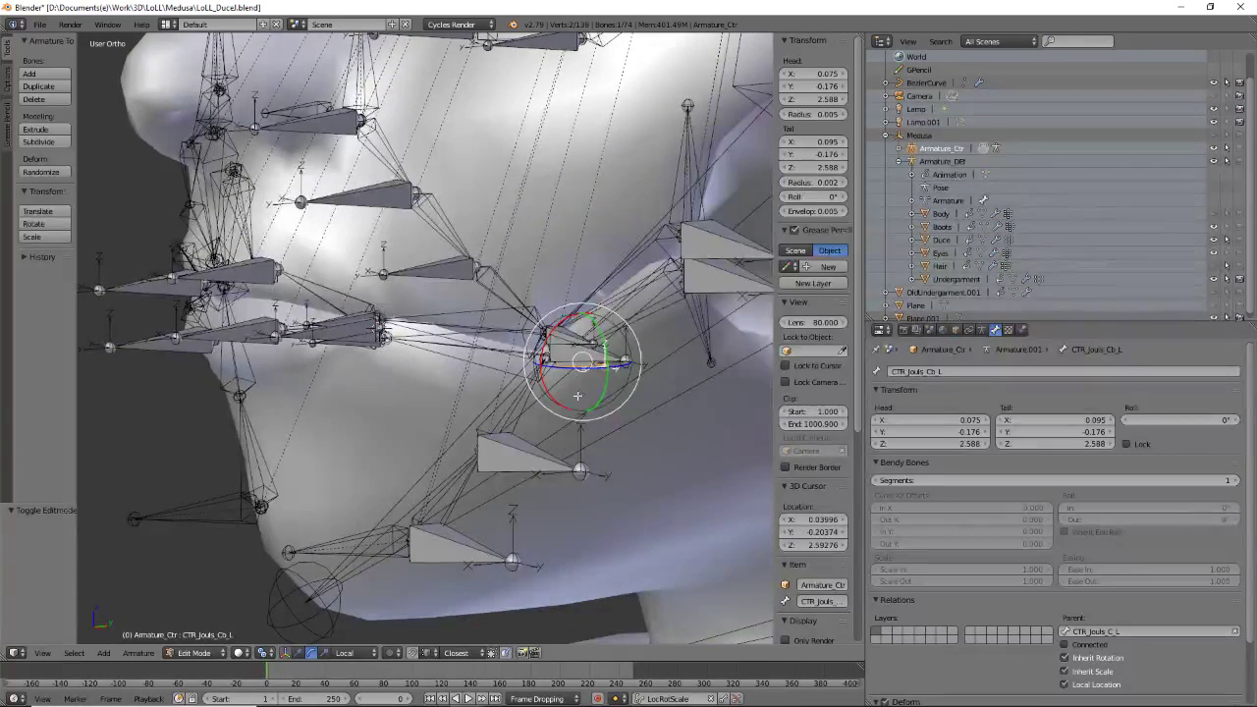
{"action": "right_click", "coordinate": [552, 351]}
{"action": "middle_click_drag", "start_coordinate": [607, 446], "coordinate": [617, 387]}
- Duplicate the control bone CTR_Mouth_cornerUpperB_L and place the copy farther back on the cheek, about 0.027 in X and 0.030 in Y away
{"action": "right_click", "coordinate": [628, 278]}
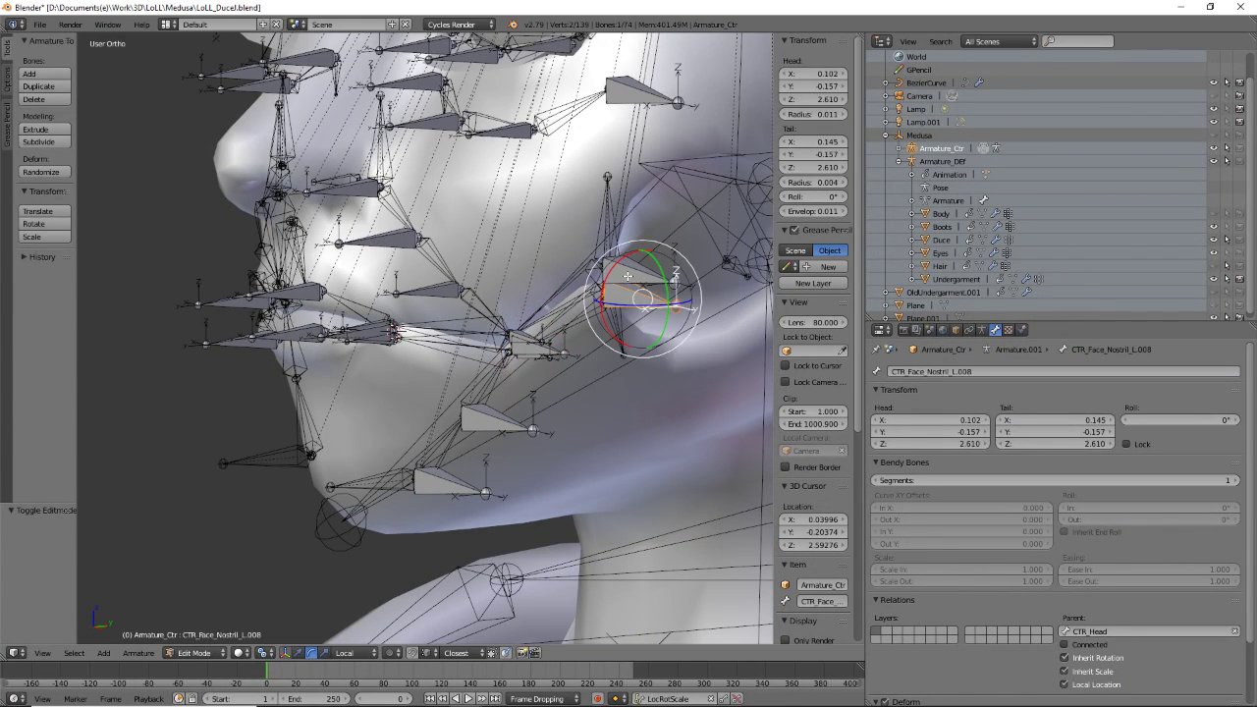
{"action": "right_click", "coordinate": [628, 277]}
{"action": "right_click", "coordinate": [628, 278]}
{"action": "right_click", "coordinate": [626, 279]}
{"action": "scroll", "coordinate": [619, 315], "scroll_direction": "up", "scroll_amount": 1}
{"action": "middle_click_drag", "start_coordinate": [595, 316], "coordinate": [464, 351]}
{"action": "middle_click_drag", "start_coordinate": [485, 281], "coordinate": [452, 309]}
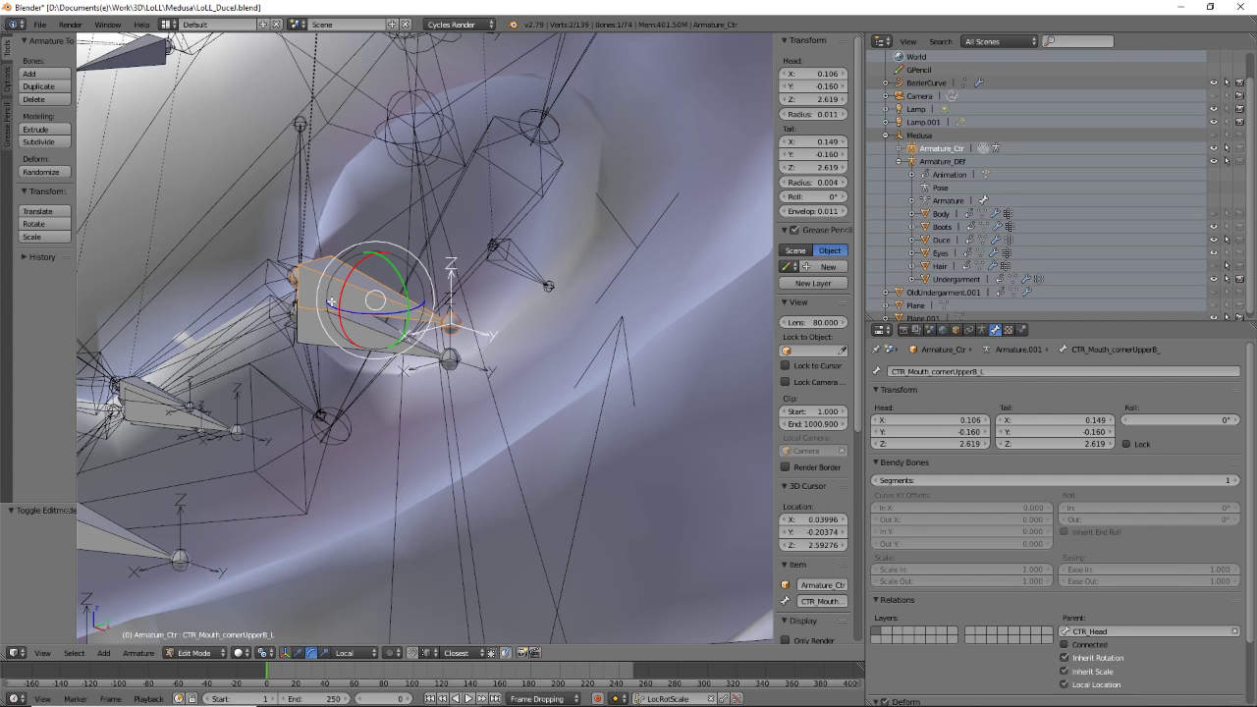
{"action": "key", "text": "shift+d"}
{"action": "left_click", "coordinate": [537, 299]}
{"action": "middle_click_drag", "start_coordinate": [479, 314], "coordinate": [519, 319]}
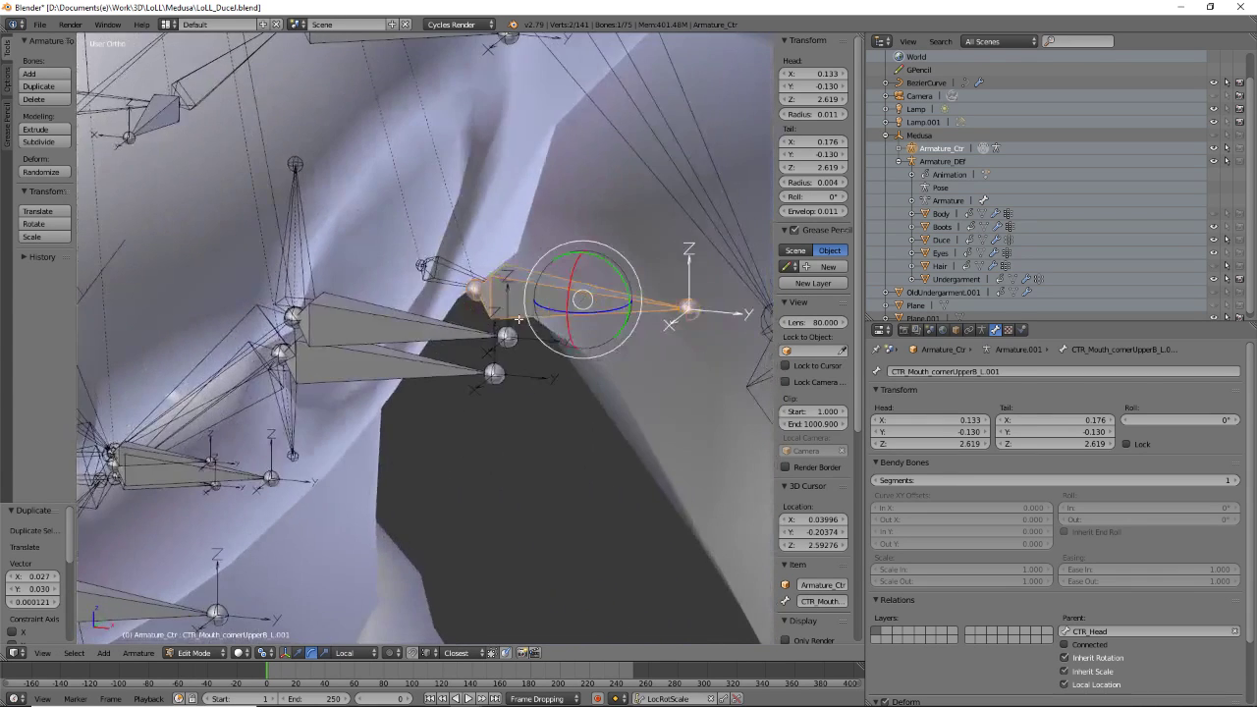
{"action": "middle_click_drag", "start_coordinate": [446, 283], "coordinate": [436, 269]}
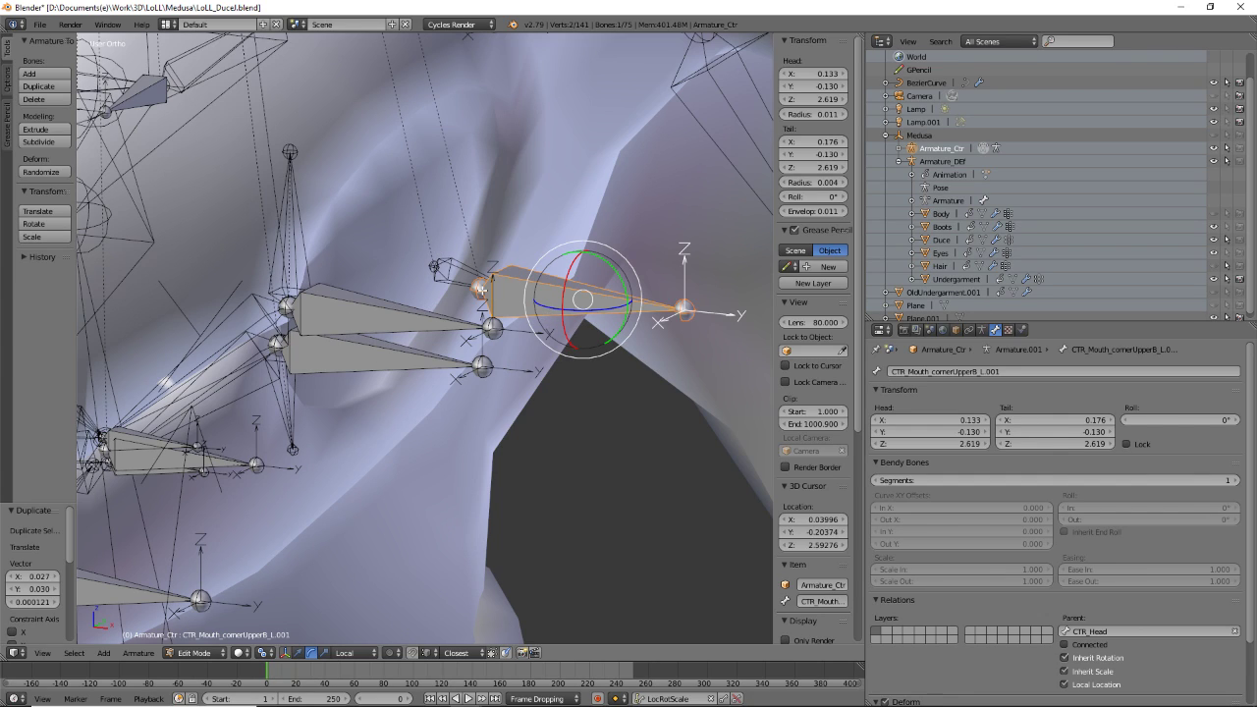
- Hide the Duce mesh and move the duplicated bone's head onto the small deform bone beside it, at about 0.118, -0.121, 2.620
{"action": "right_click", "coordinate": [482, 287]}
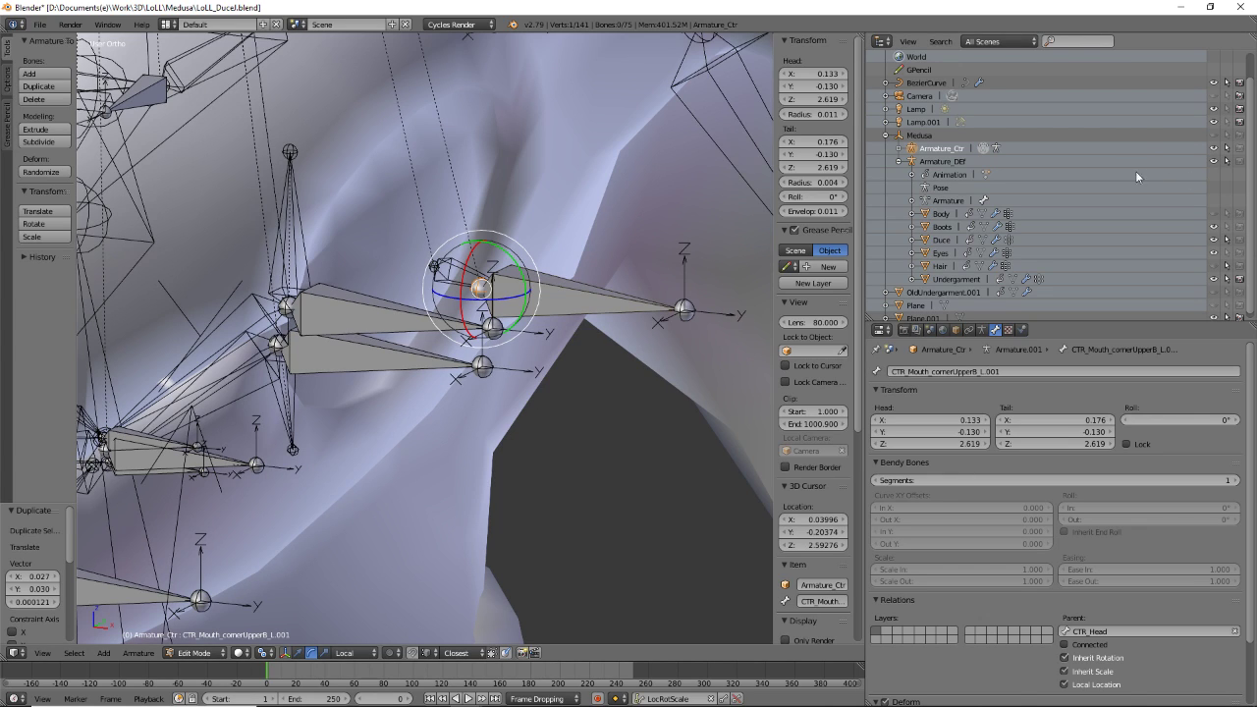
{"action": "left_click", "coordinate": [1214, 239]}
{"action": "middle_click_drag", "start_coordinate": [618, 326], "coordinate": [558, 287]}
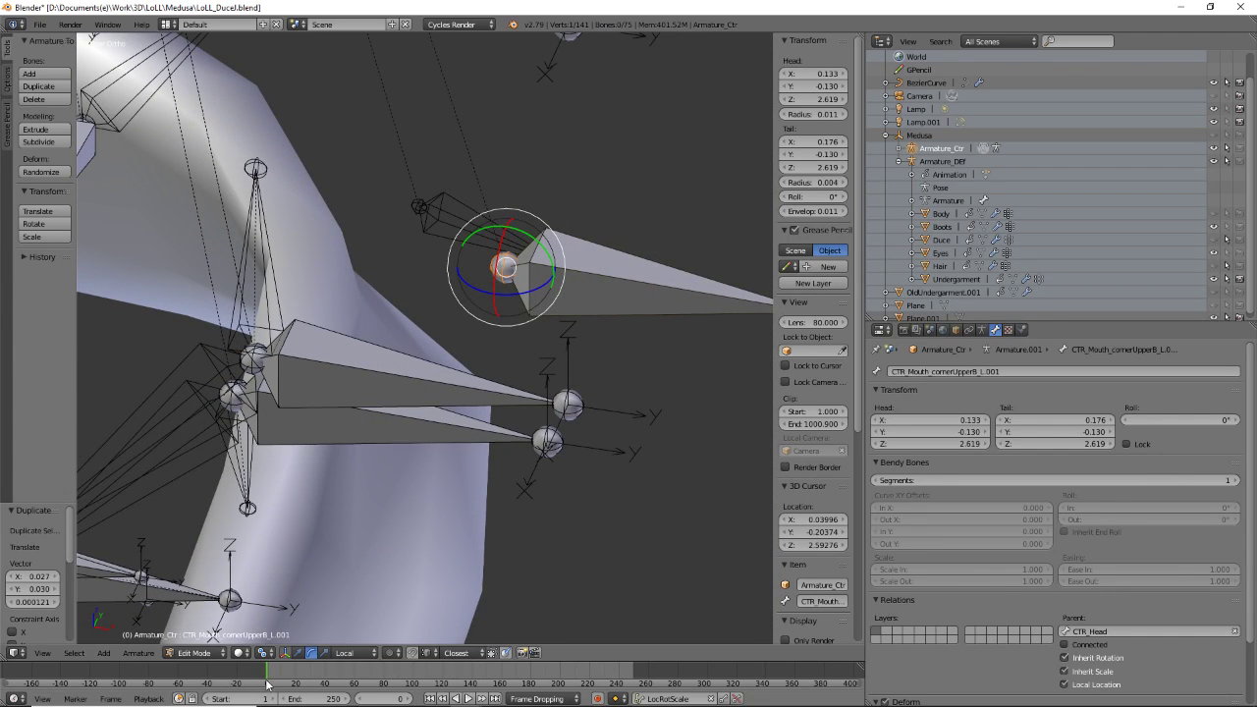
{"action": "left_click", "coordinate": [391, 653]}
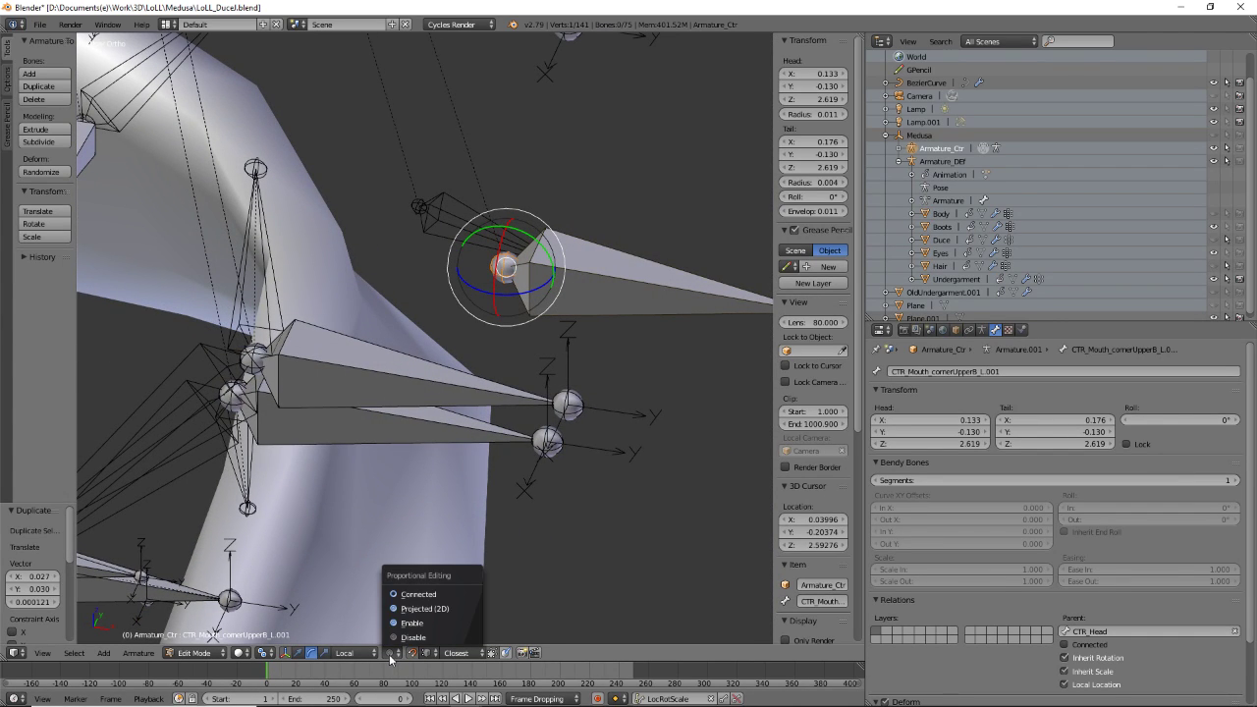
{"action": "left_click", "coordinate": [420, 608]}
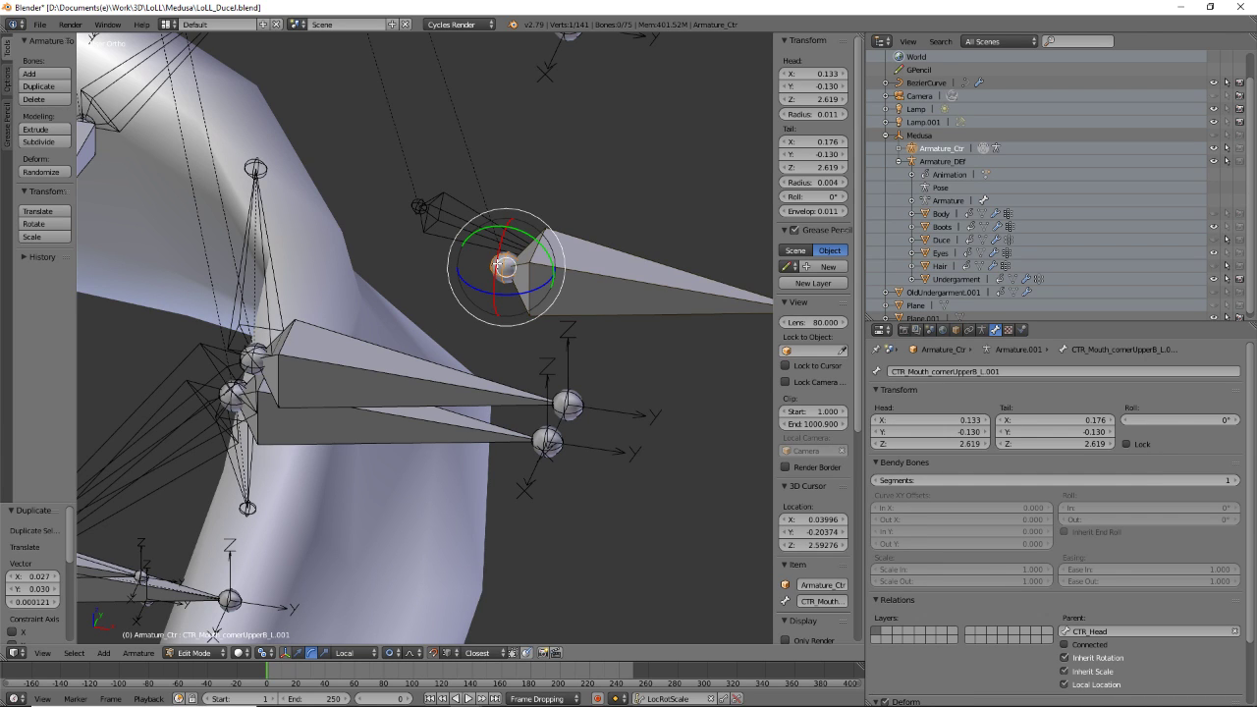
{"action": "left_click_drag", "start_coordinate": [501, 265], "coordinate": [420, 203]}
{"action": "left_click", "coordinate": [420, 203]}
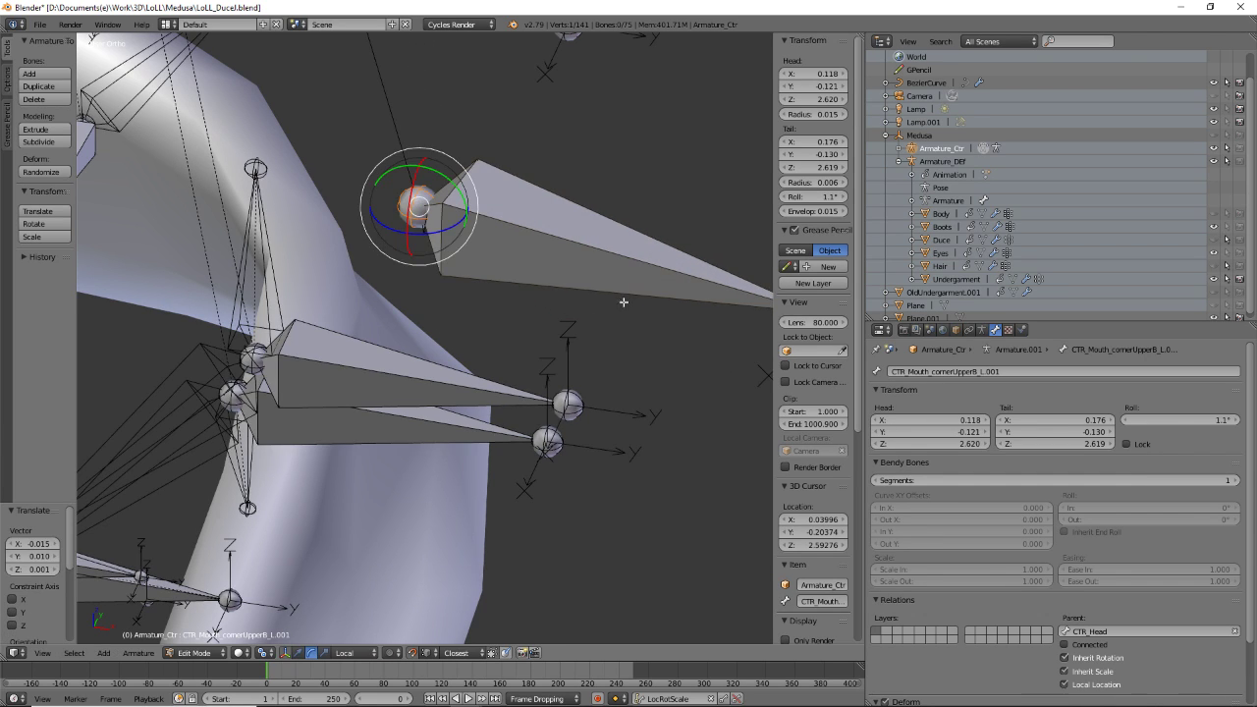
- Shorten the duplicated bone by moving its tail close to its head, to about 0.139, -0.126, 2.617
{"action": "scroll", "coordinate": [626, 318], "scroll_direction": "down", "scroll_amount": 3}
{"action": "middle_click_drag", "start_coordinate": [669, 331], "coordinate": [613, 311], "text": "shift"}
{"action": "right_click", "coordinate": [609, 309]}
{"action": "left_click_drag", "start_coordinate": [607, 309], "coordinate": [458, 280]}
{"action": "middle_click_drag", "start_coordinate": [491, 332], "coordinate": [444, 315]}
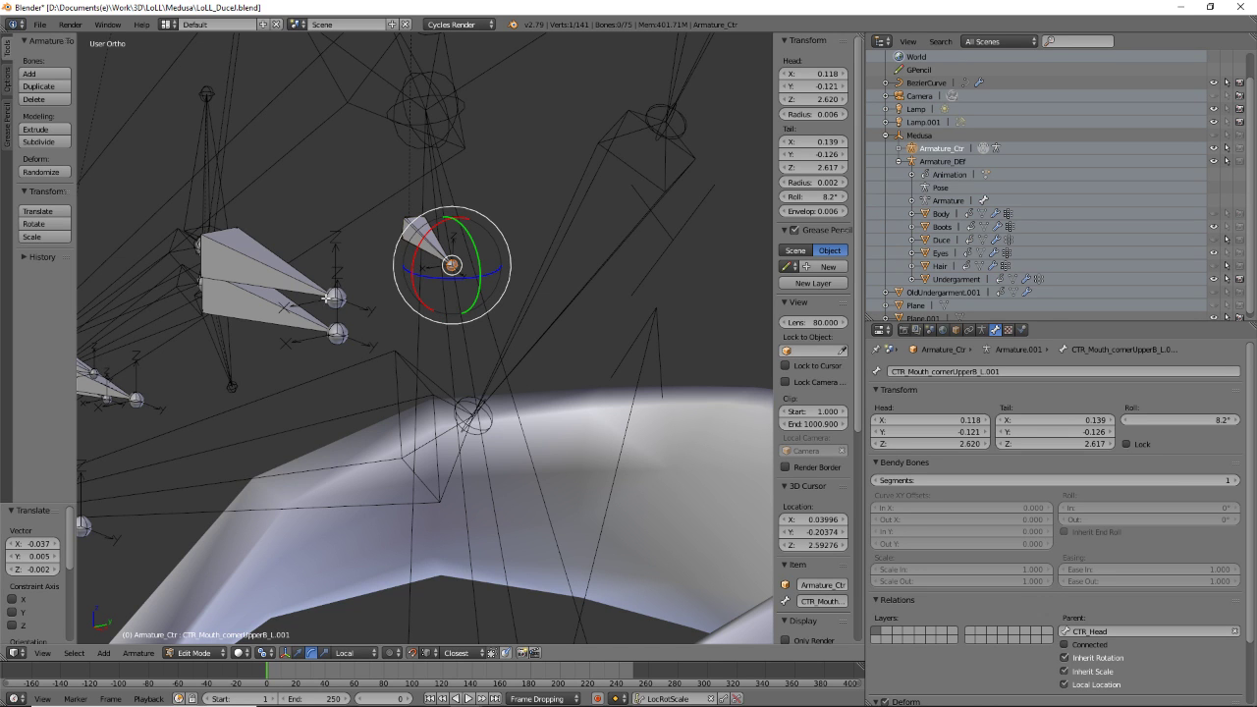
{"action": "middle_click_drag", "start_coordinate": [355, 281], "coordinate": [358, 256]}
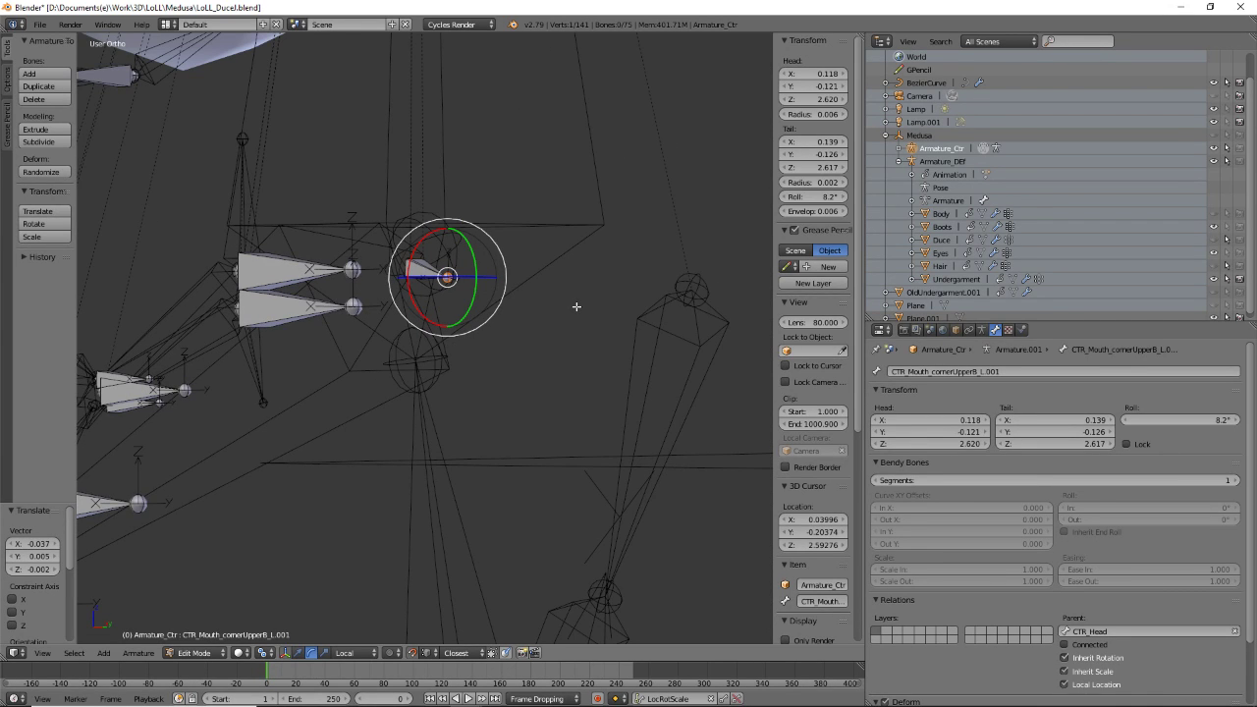
{"action": "middle_click_drag", "start_coordinate": [547, 364], "coordinate": [505, 415]}
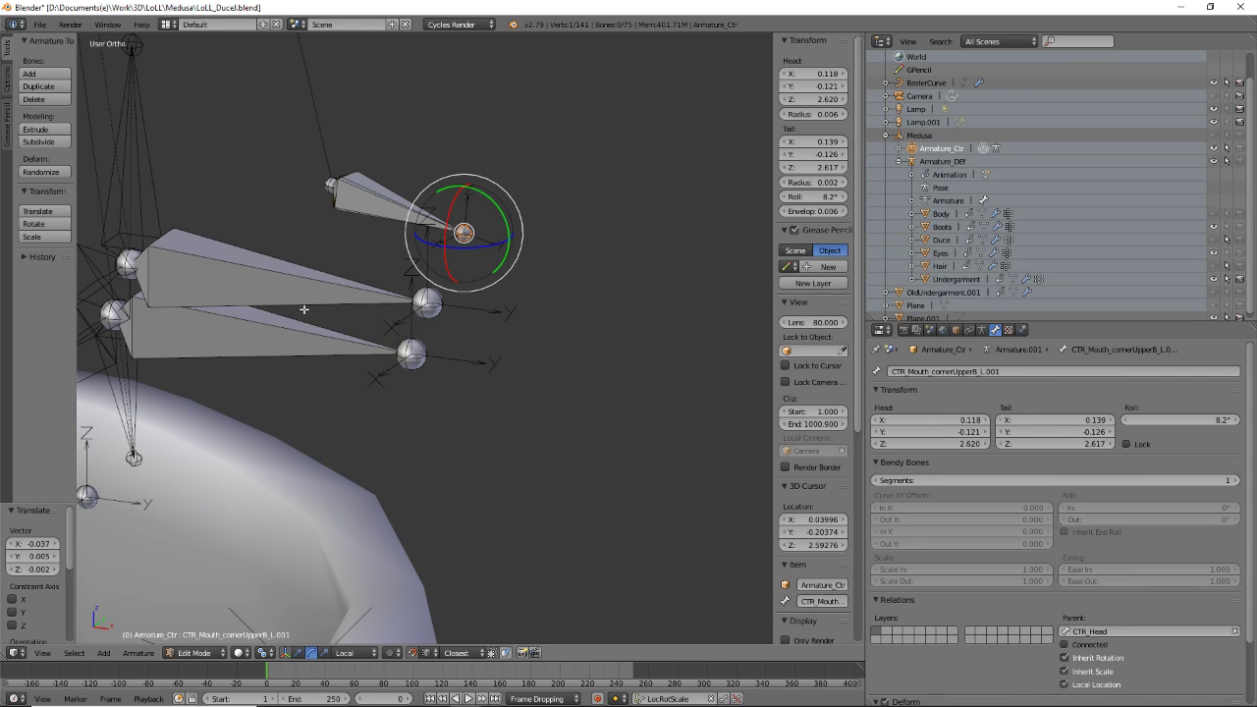
- Compare the duplicated bone's name with that of the left outer cheek control bone above it
{"action": "right_click", "coordinate": [382, 190]}
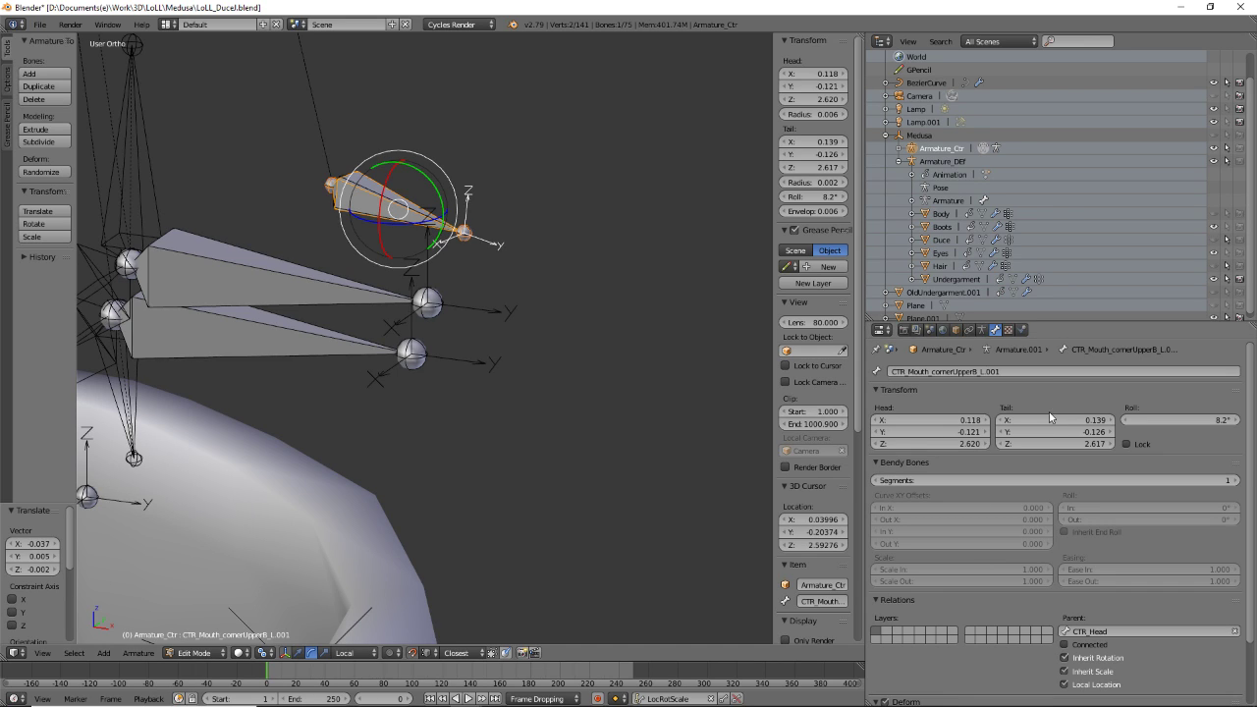
{"action": "left_click", "coordinate": [1041, 370]}
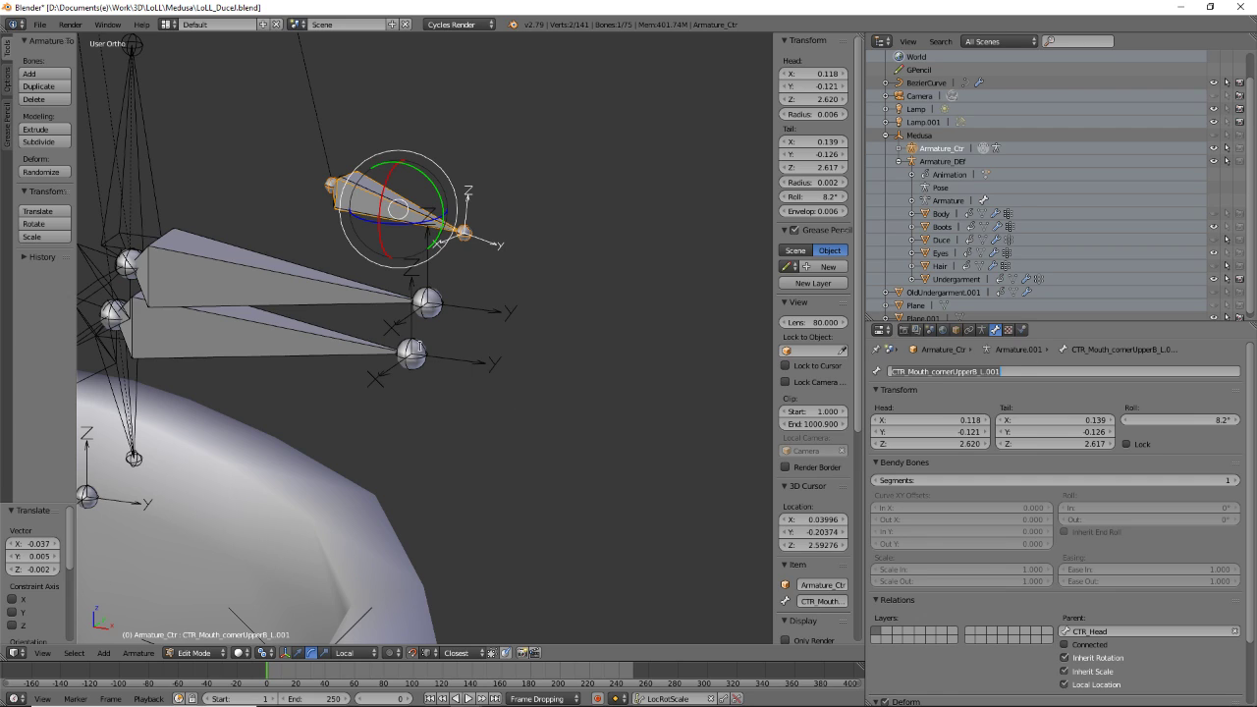
{"action": "scroll", "coordinate": [472, 324], "scroll_direction": "down", "scroll_amount": 4}
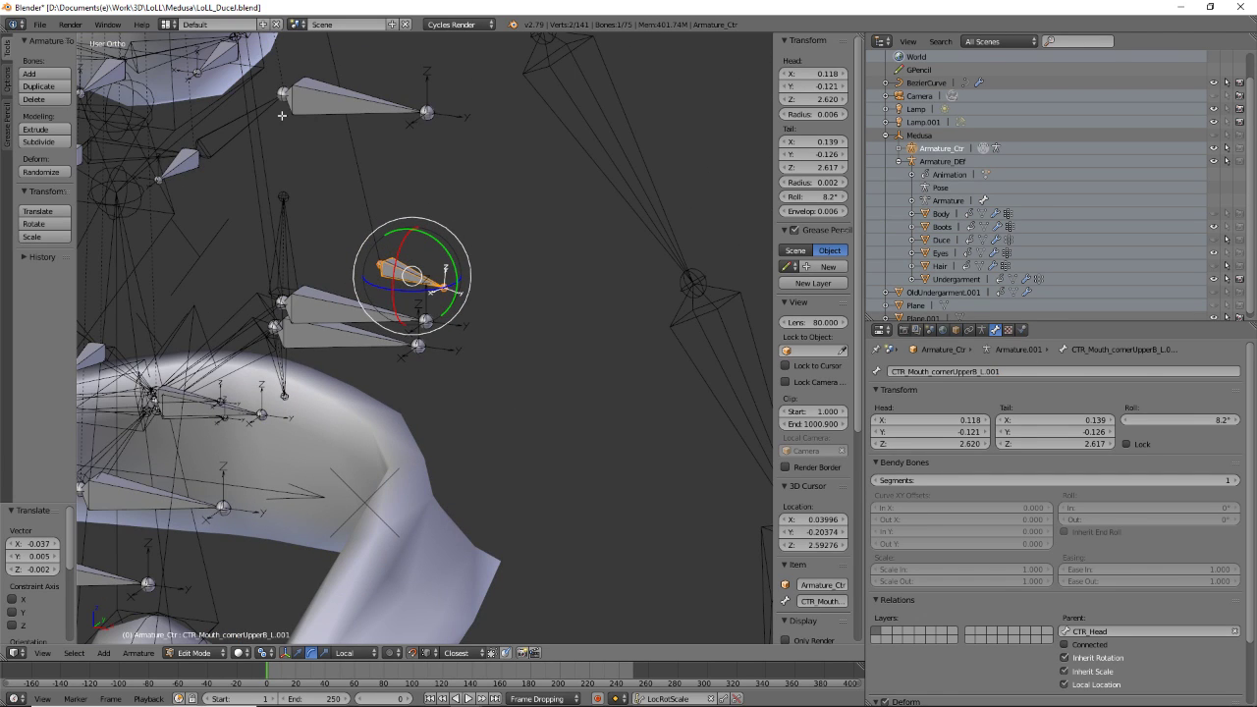
{"action": "right_click", "coordinate": [311, 106]}
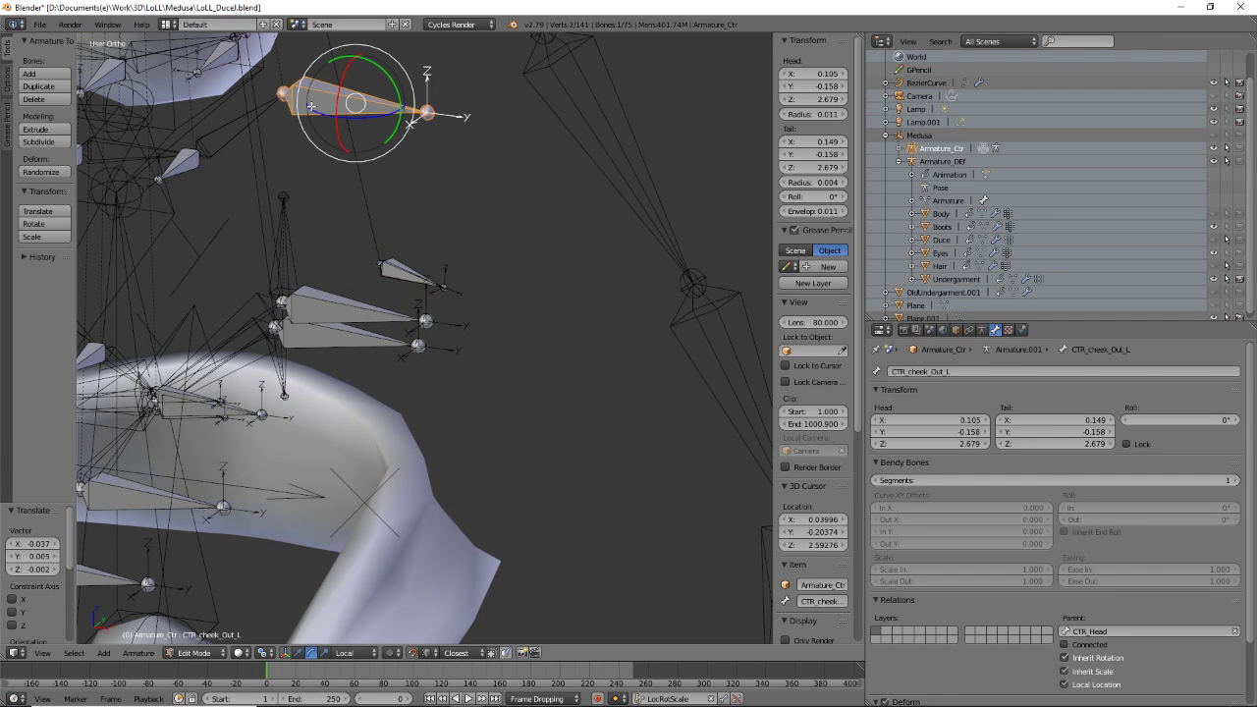
{"action": "scroll", "coordinate": [273, 162], "scroll_direction": "down", "scroll_amount": 3}
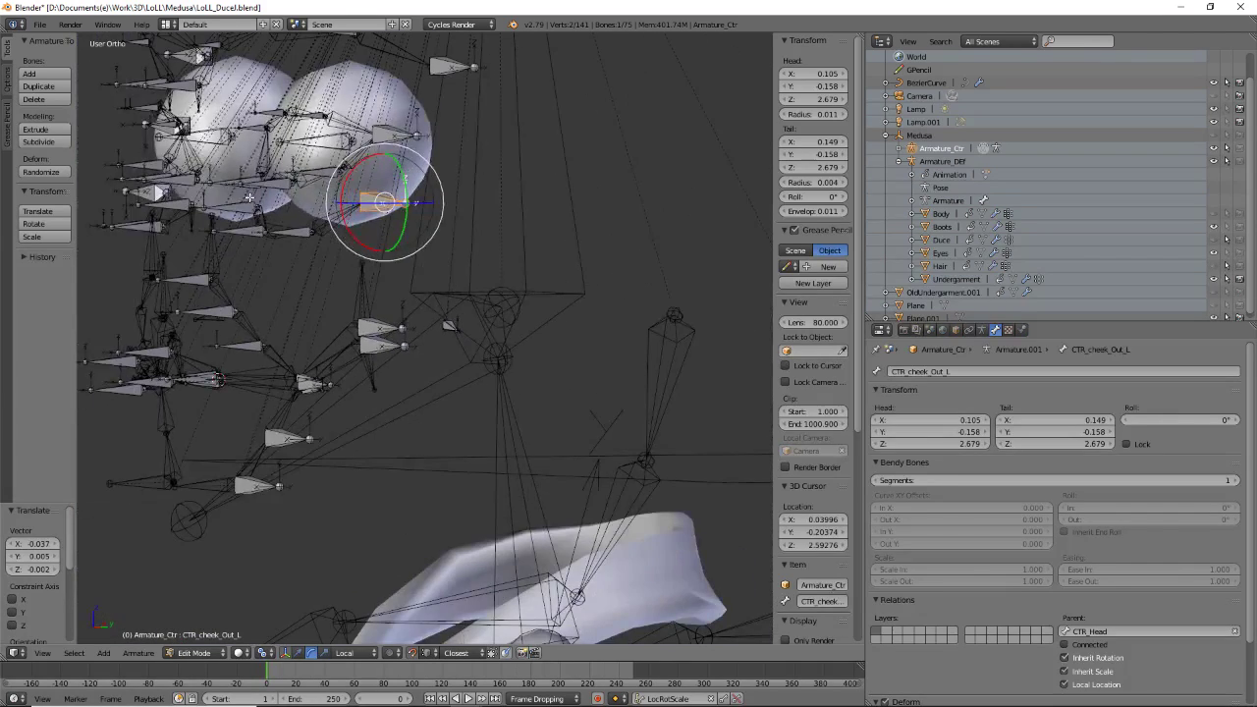
{"action": "middle_click_drag", "start_coordinate": [251, 195], "coordinate": [311, 238]}
{"action": "scroll", "coordinate": [367, 267], "scroll_direction": "up", "scroll_amount": 3}
{"action": "scroll", "coordinate": [367, 268], "scroll_direction": "up", "scroll_amount": 1}
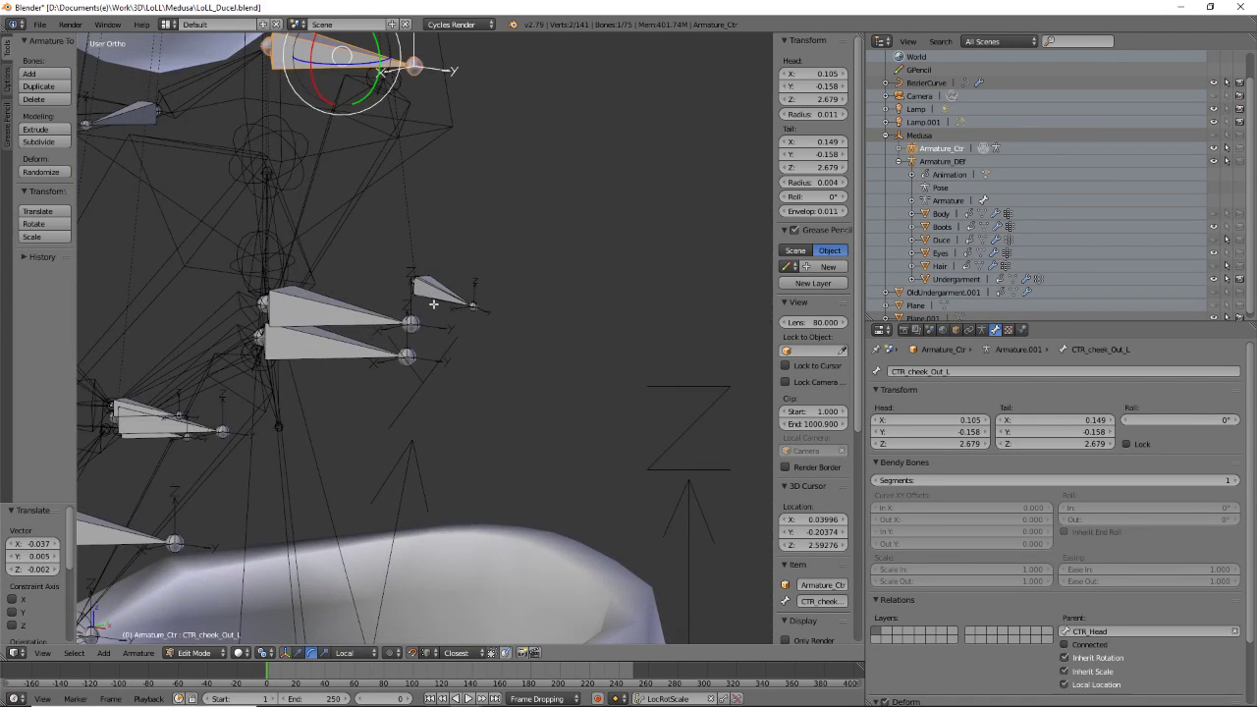
{"action": "right_click", "coordinate": [431, 297]}
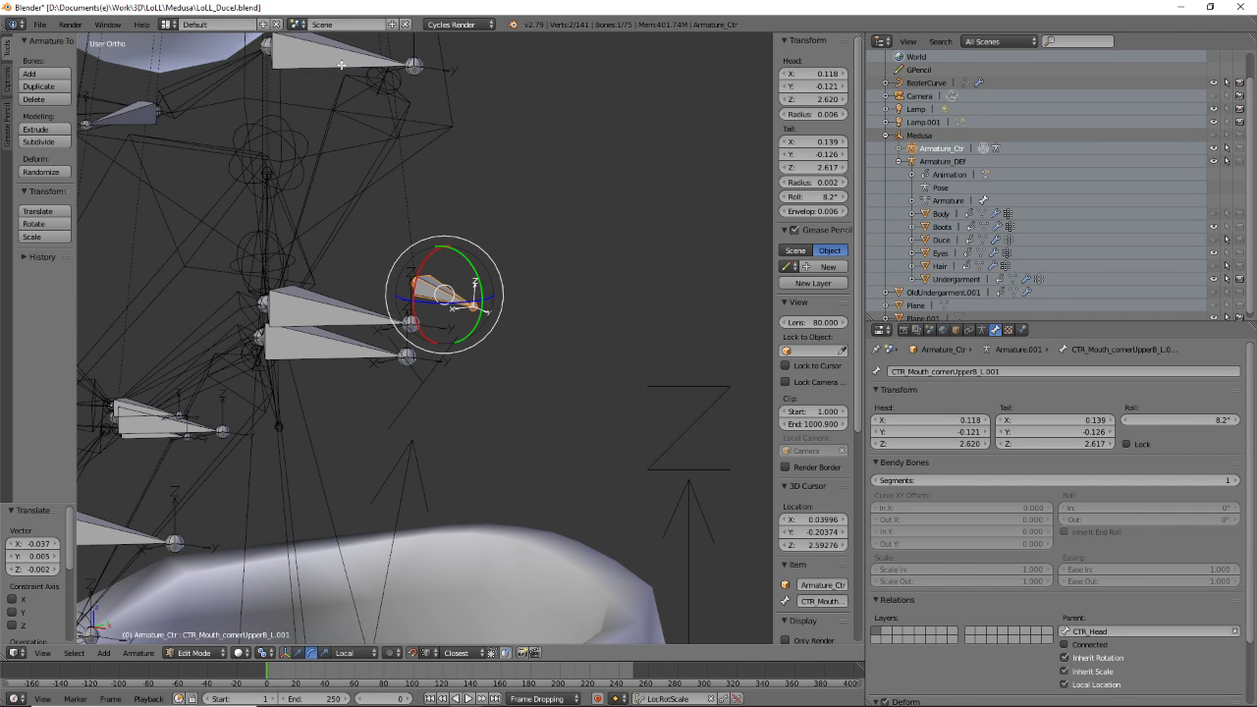
{"action": "key", "text": "ctrl+z"}
{"action": "right_click", "coordinate": [431, 299]}
{"action": "scroll", "coordinate": [629, 373], "scroll_direction": "up", "scroll_amount": 2}
{"action": "middle_click_drag", "start_coordinate": [692, 377], "coordinate": [648, 324], "text": "shift"}
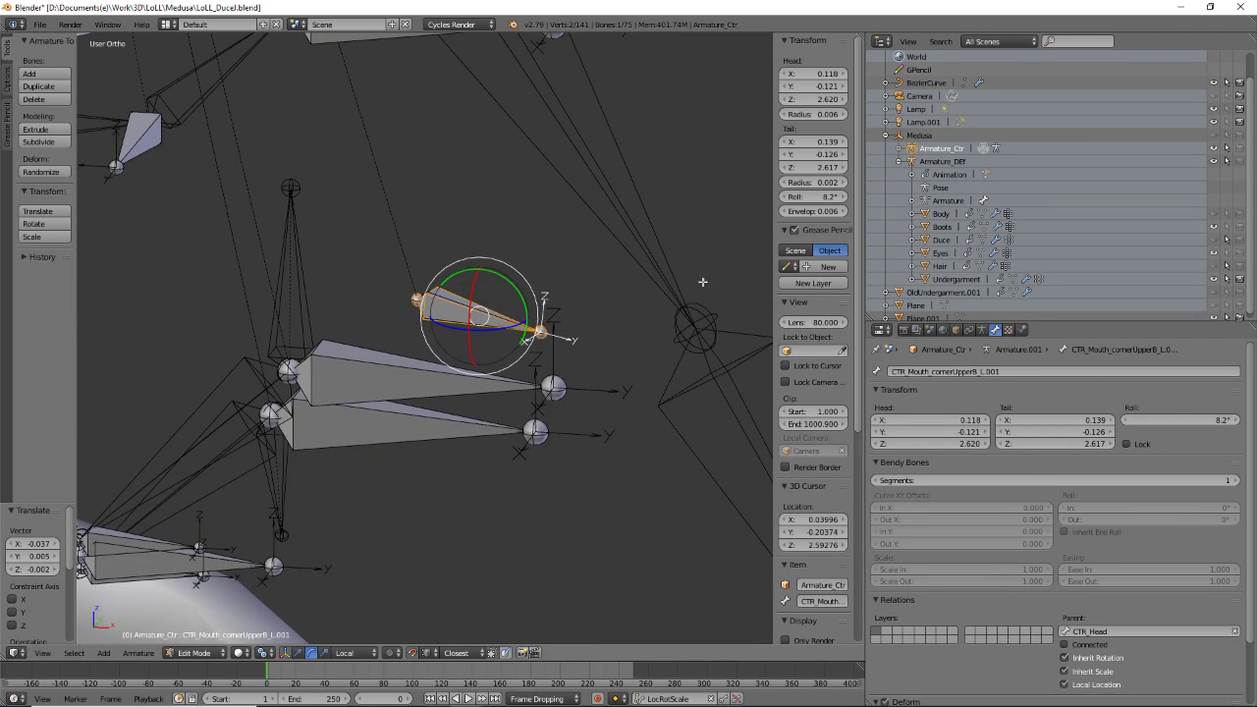
{"action": "middle_click_drag", "start_coordinate": [700, 284], "coordinate": [551, 236]}
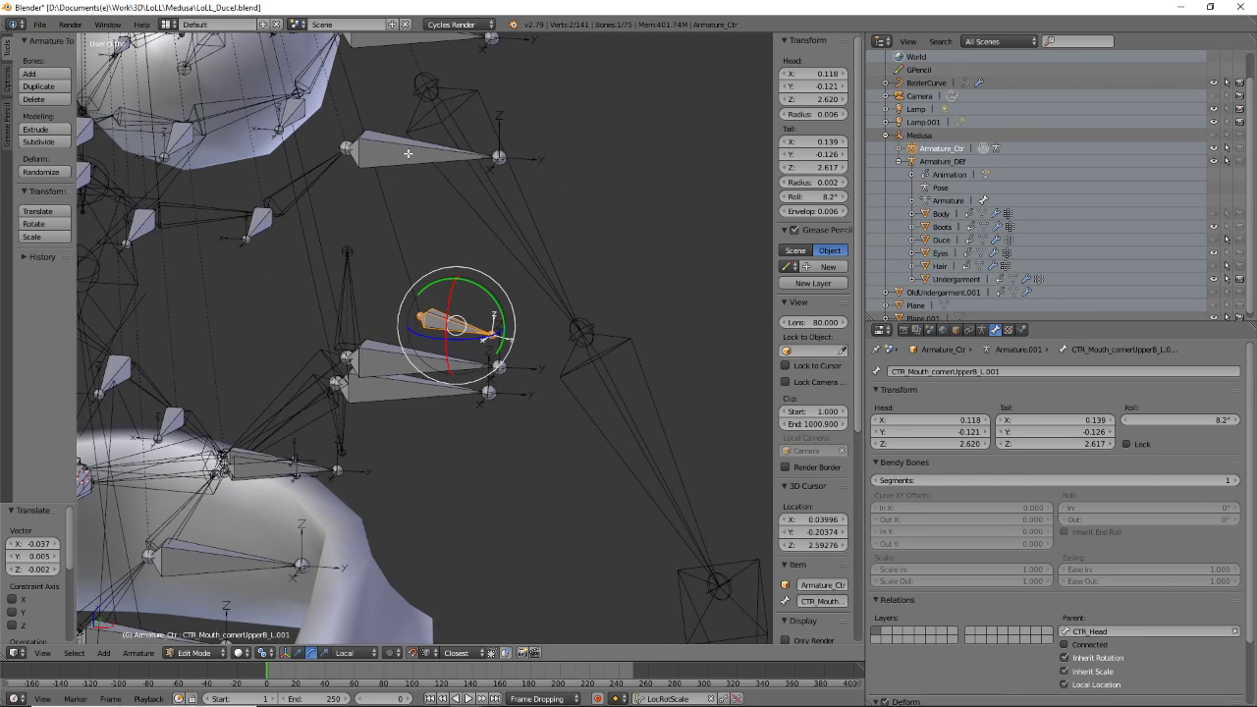
- Rename the duplicated bone as CTR_cheekLOwer_Out_L, reusing the name copied from the outer cheek control bone CTR_cheek_Out_L
{"action": "right_click", "coordinate": [432, 148]}
{"action": "left_click", "coordinate": [1013, 373]}
{"action": "key", "text": "ctrl+c"}
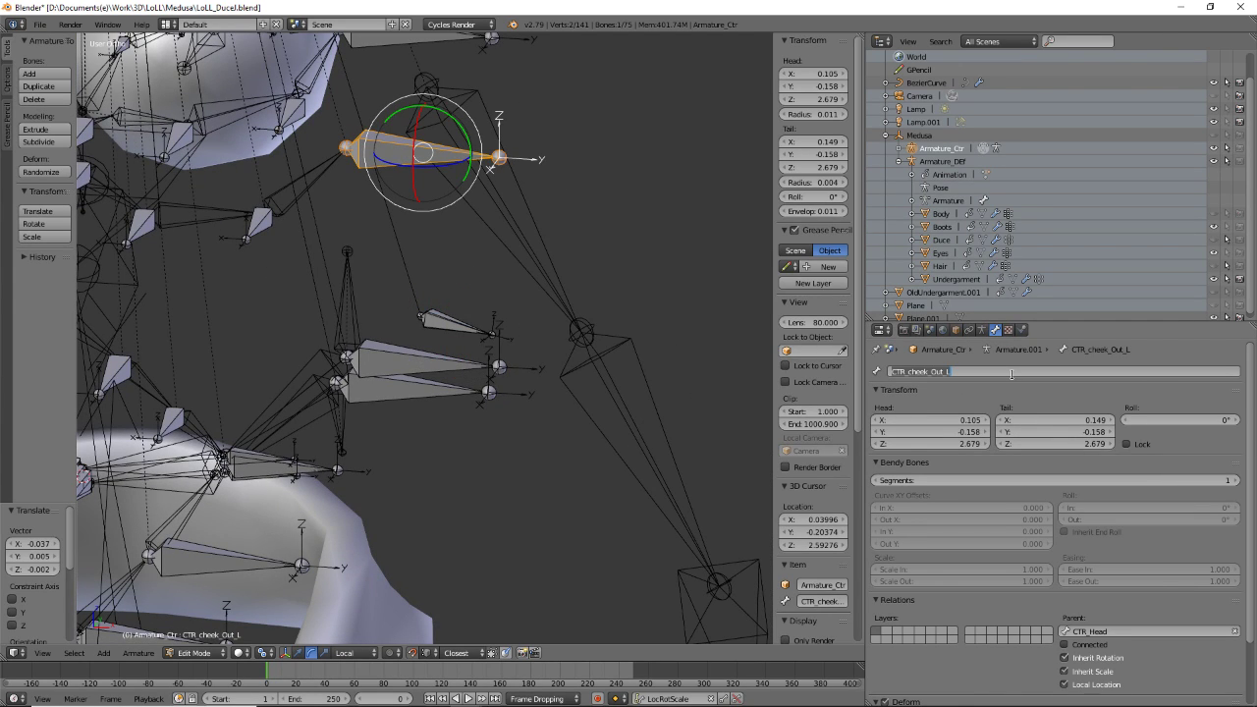
{"action": "key", "text": "Return"}
{"action": "right_click", "coordinate": [444, 314]}
{"action": "left_click", "coordinate": [1085, 373]}
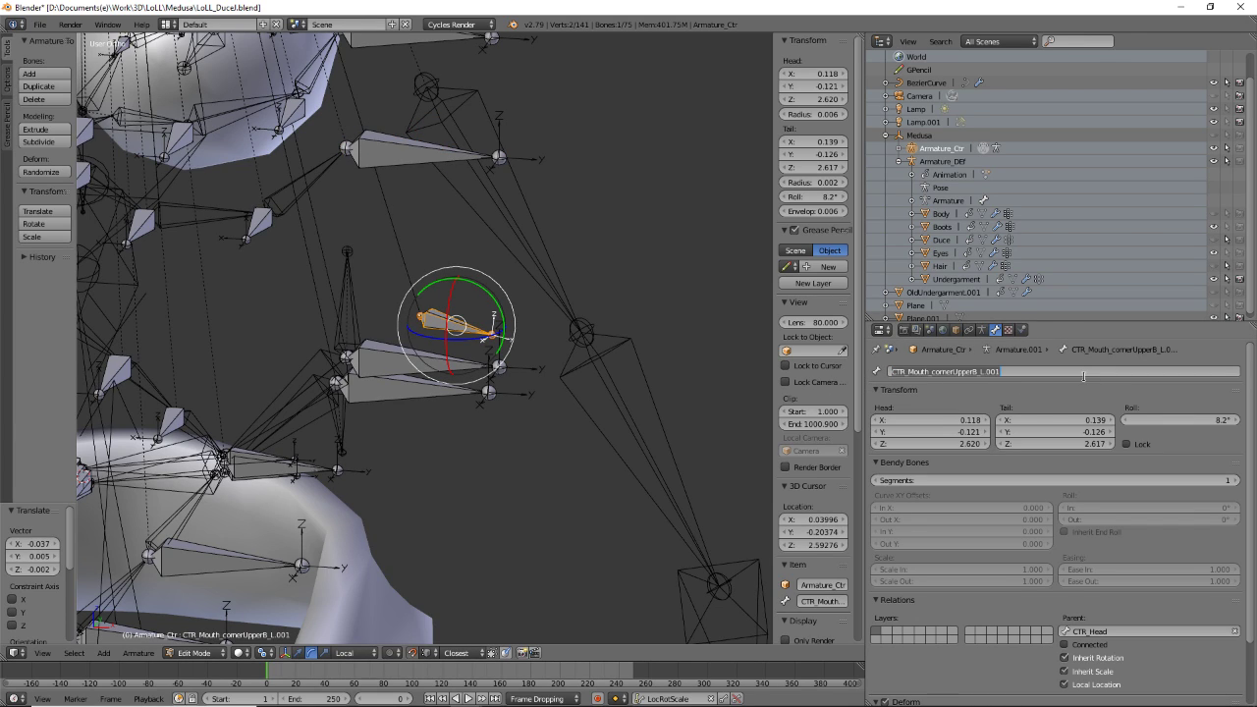
{"action": "key", "text": "ctrl+v"}
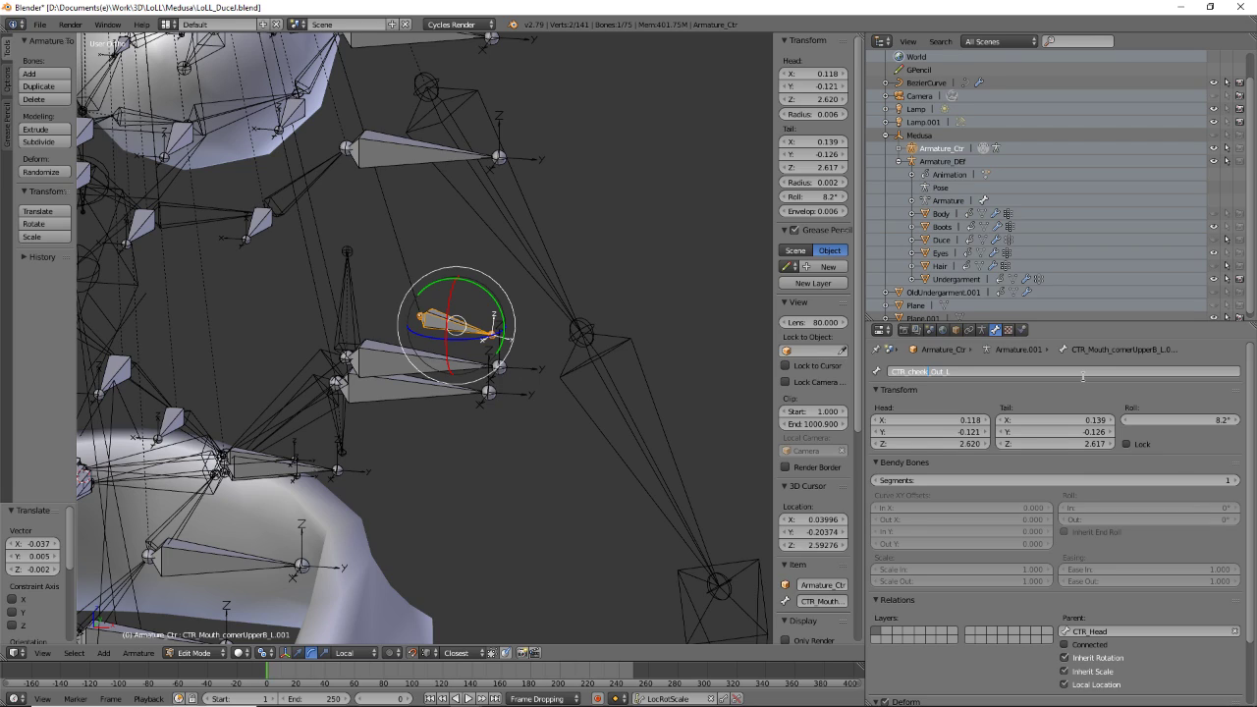
{"action": "type", "text": "LOwer"}
{"action": "key", "text": "Return"}
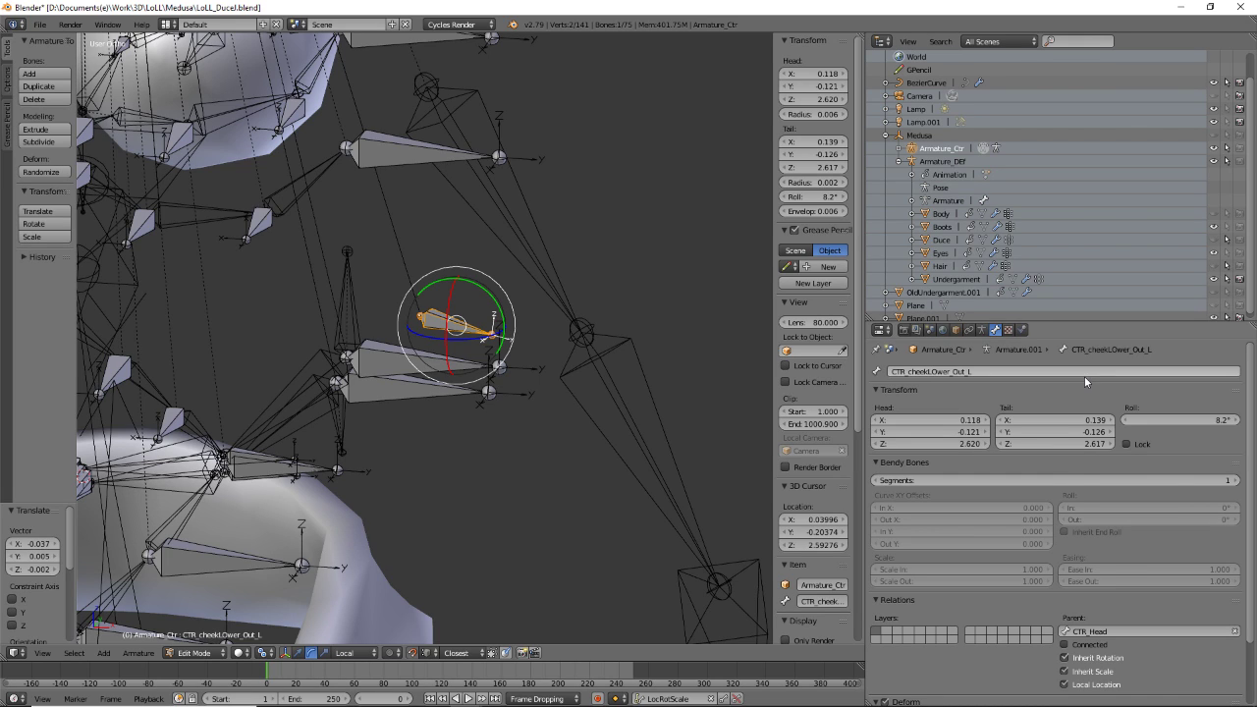
- Rename the control bone CTR_Mouth_cornerUpperB_L as CTR_Mouth_Cheeks_L and copy the new name
{"action": "middle_click_drag", "start_coordinate": [477, 405], "coordinate": [564, 383], "text": "shift"}
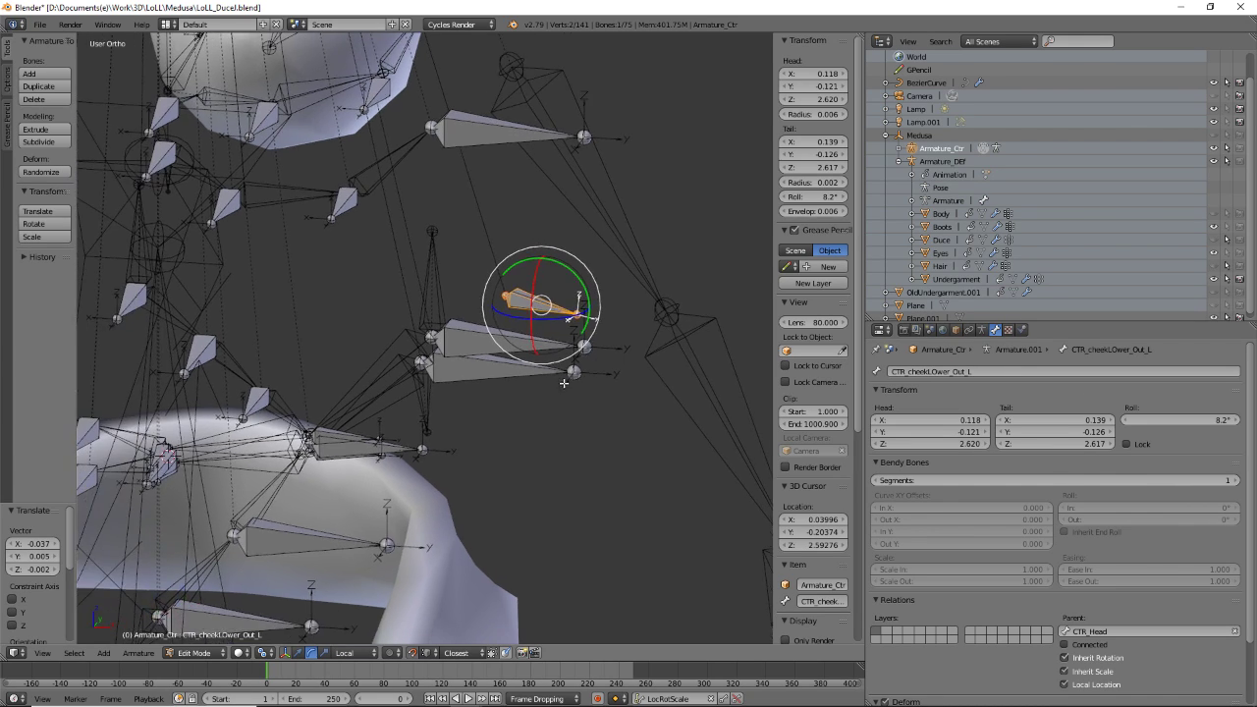
{"action": "scroll", "coordinate": [564, 383], "scroll_direction": "up", "scroll_amount": 5}
{"action": "right_click", "coordinate": [414, 260]}
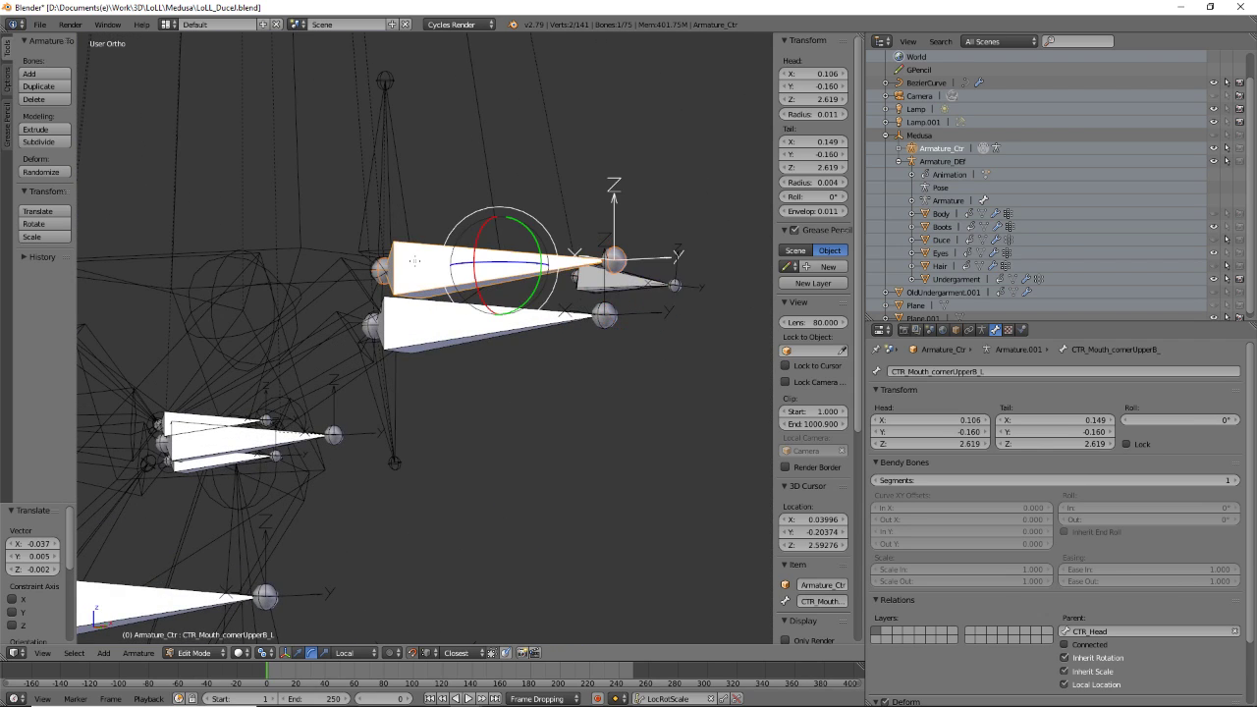
{"action": "left_click", "coordinate": [1012, 371]}
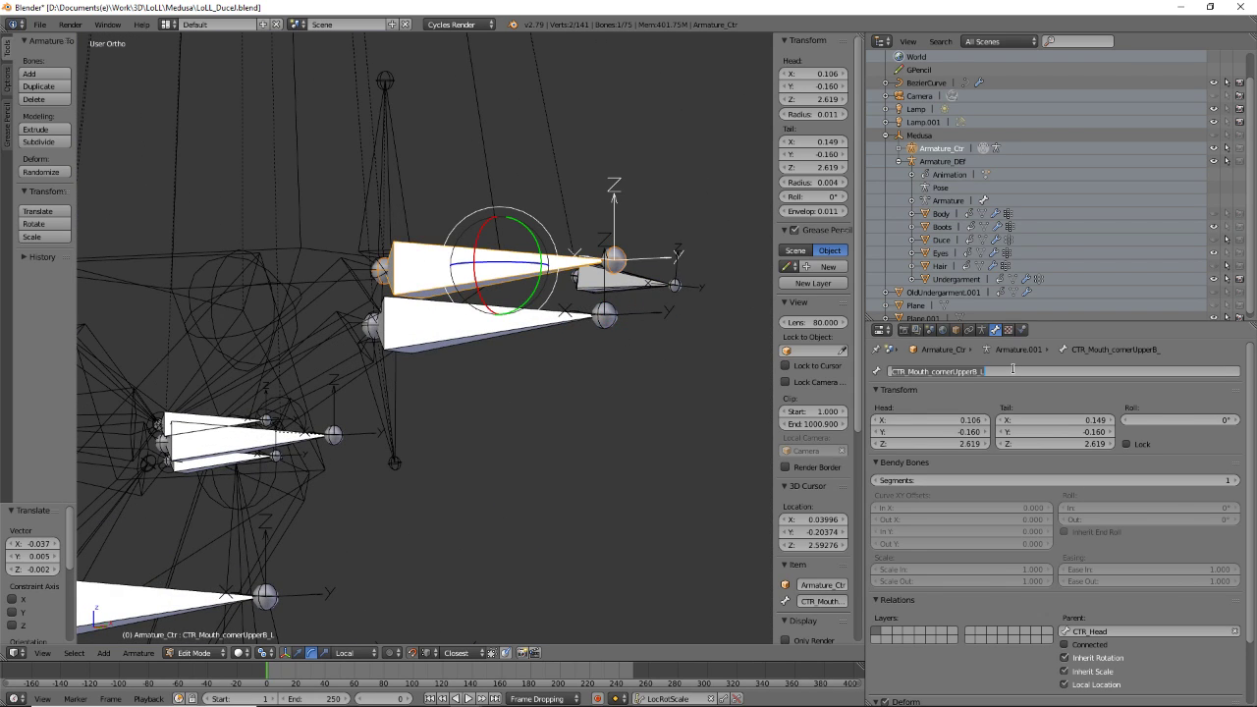
{"action": "key", "text": "ctrl+v"}
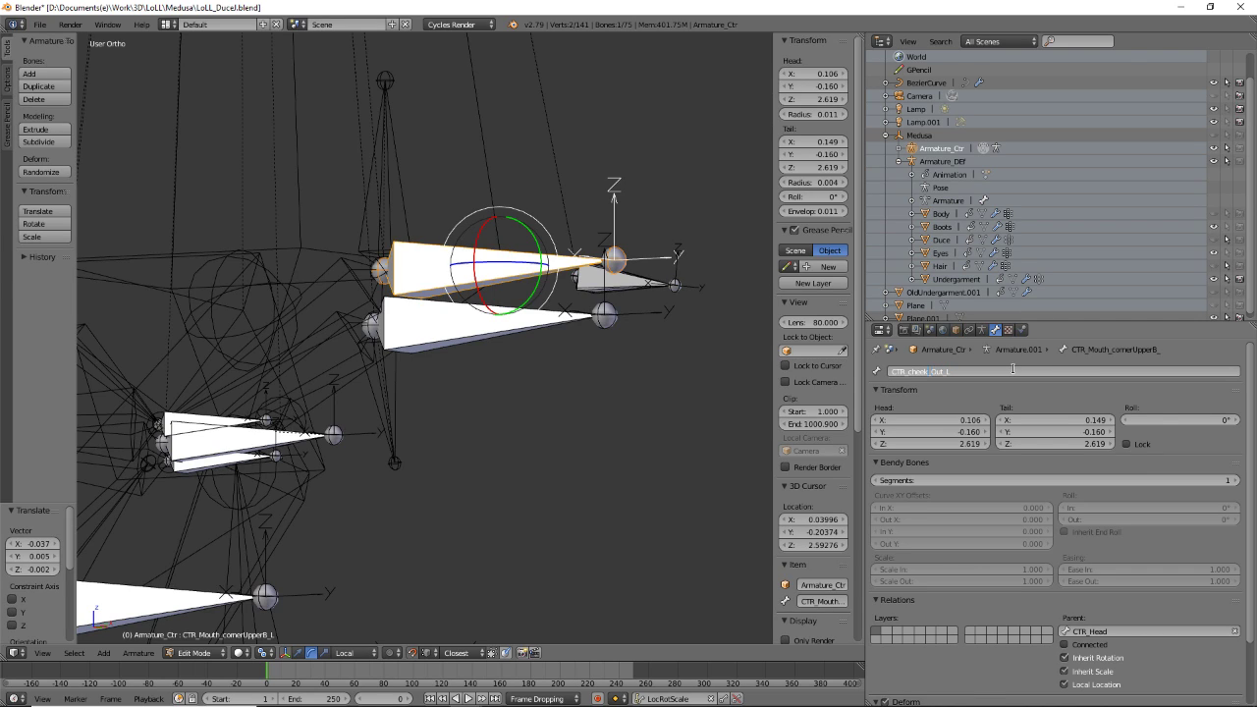
{"action": "key", "text": "BackSpace"}
{"action": "key", "text": "BackSpace"}
{"action": "key", "text": "BackSpace"}
{"action": "key", "text": "BackSpace"}
{"action": "key", "text": "BackSpace"}
{"action": "type", "text": "Mouth_CHeek"}
{"action": "key", "text": "BackSpace"}
{"action": "type", "text": "heek"}
{"action": "type", "text": "A"}
{"action": "type", "text": "a"}
{"action": "key", "text": "BackSpace"}
{"action": "key", "text": "BackSpace"}
{"action": "type", "text": "s"}
{"action": "key", "text": "Delete"}
{"action": "key", "text": "Delete"}
{"action": "key", "text": "Delete"}
{"action": "key", "text": "Delete"}
{"action": "key", "text": "ctrl+a"}
{"action": "key", "text": "ctrl+c"}
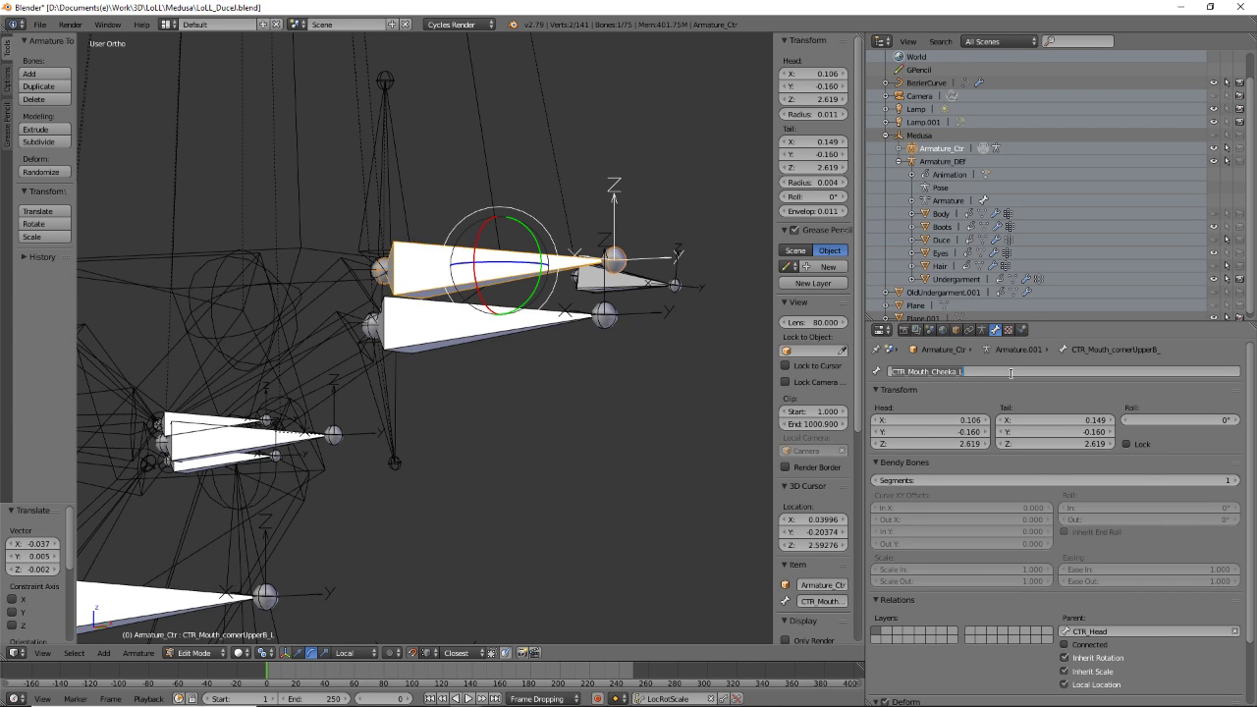
- Rename the lower cheek control bone CTR_Face_Nostril_L.008 as CTR_Mouth_Cheekb_L and open its name for copying
{"action": "right_click", "coordinate": [417, 320]}
{"action": "right_click", "coordinate": [417, 320]}
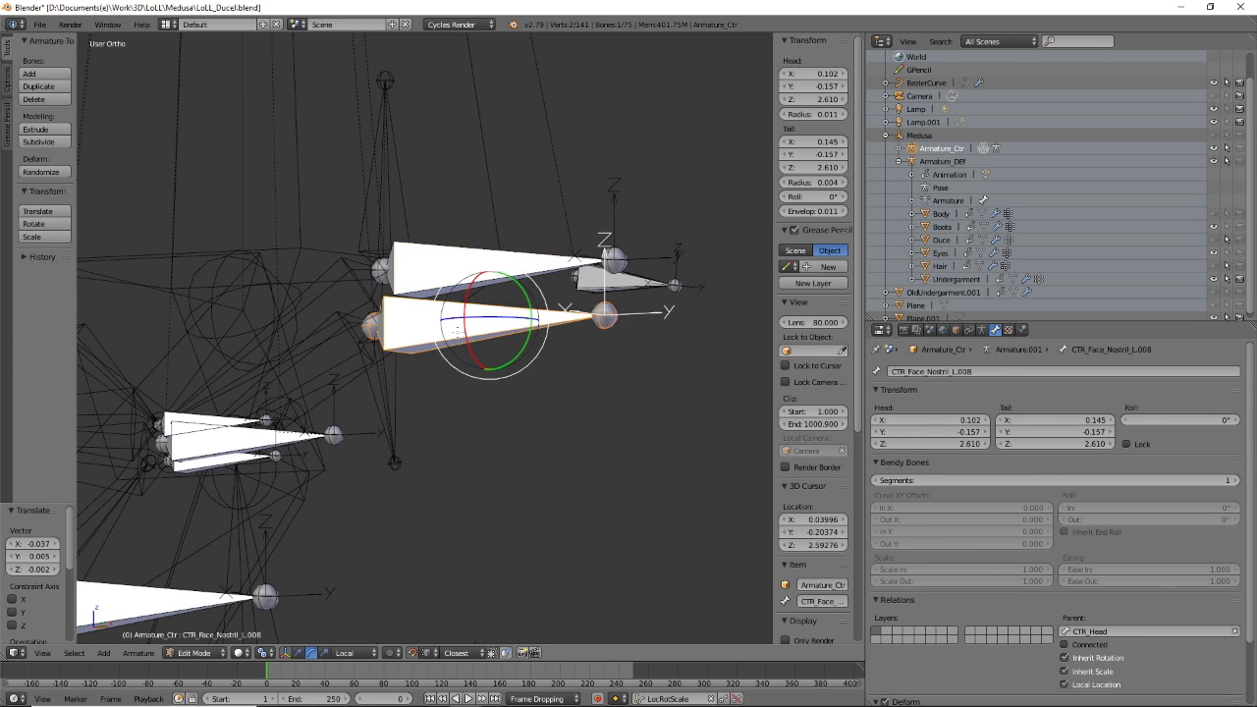
{"action": "left_click", "coordinate": [993, 373]}
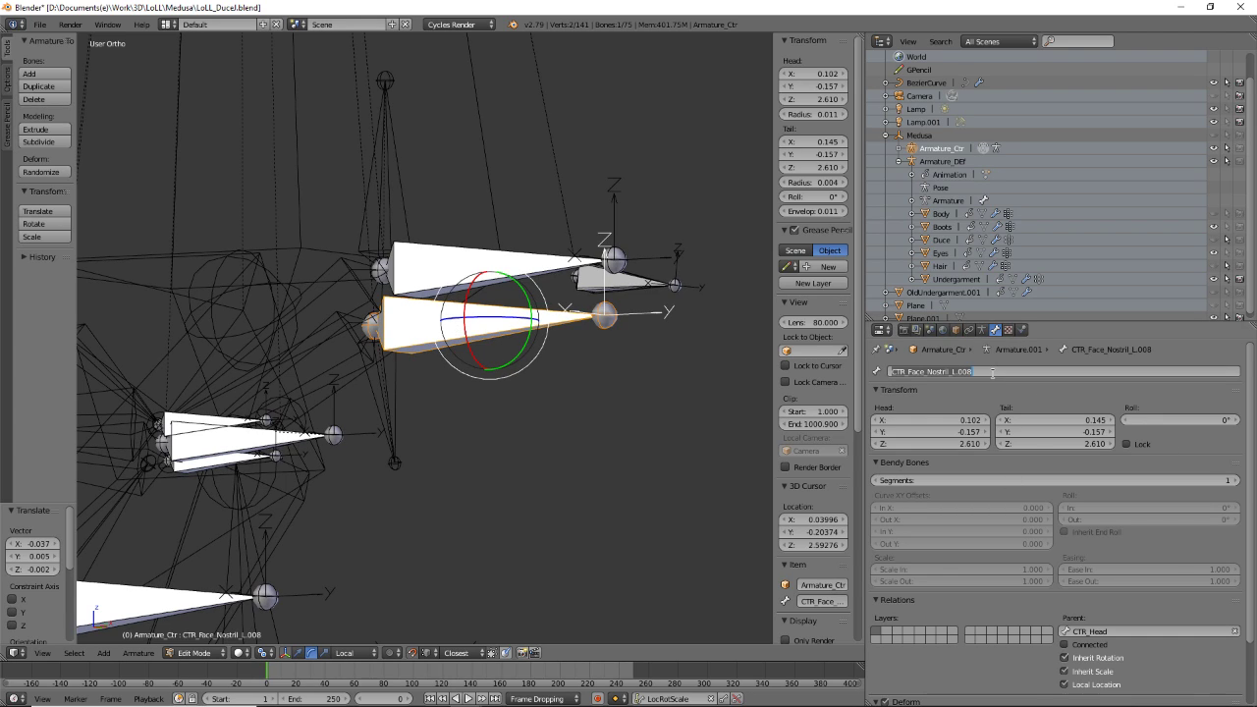
{"action": "key", "text": "ctrl+v"}
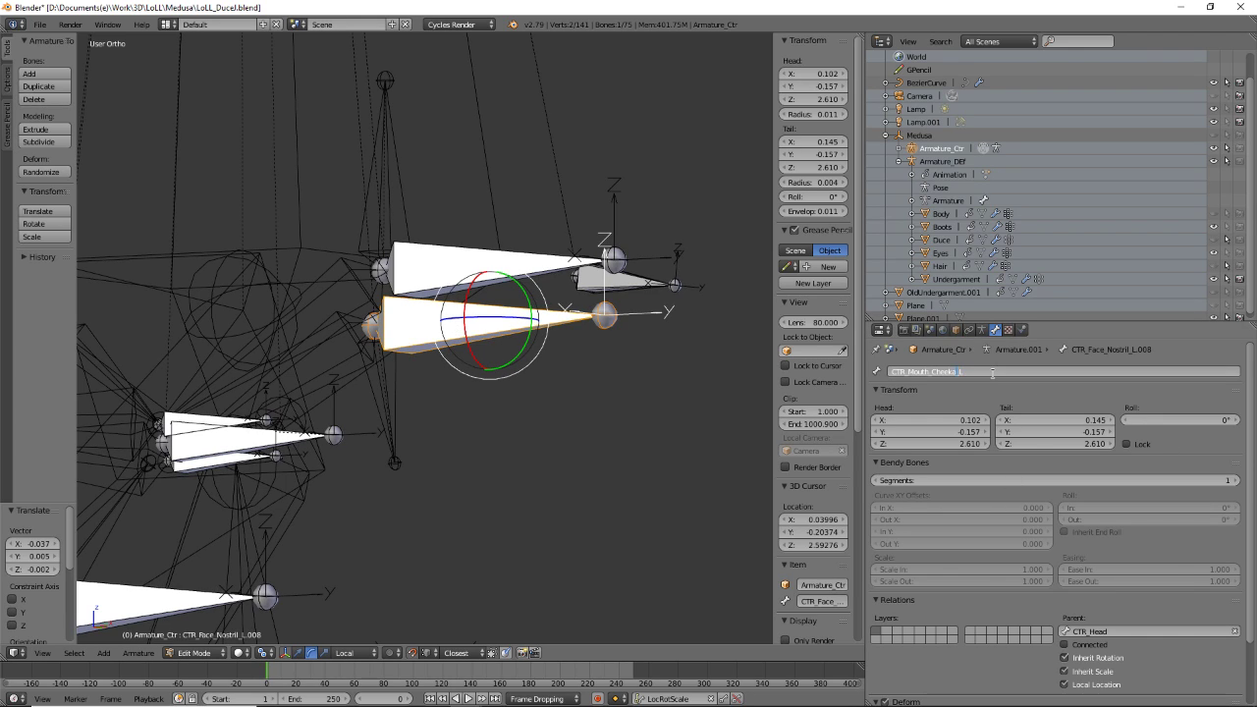
{"action": "key", "text": "BackSpace"}
{"action": "type", "text": "b"}
{"action": "key", "text": "Return"}
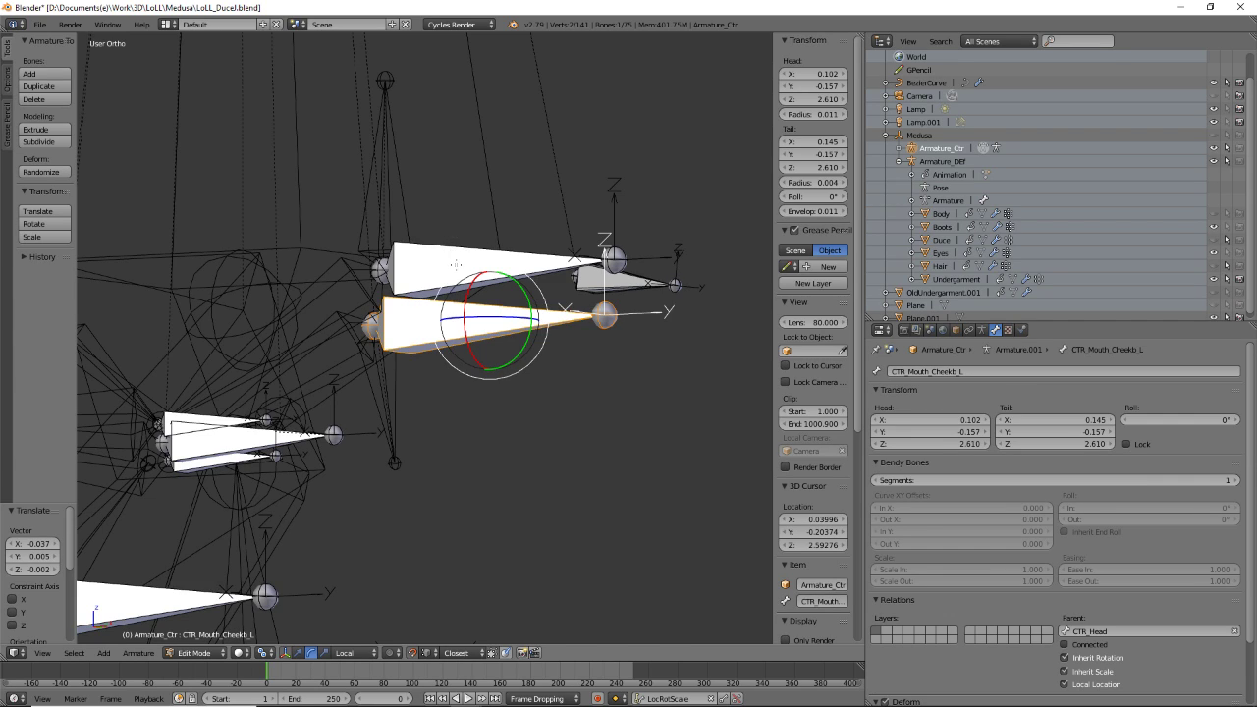
{"action": "left_click", "coordinate": [1018, 370]}
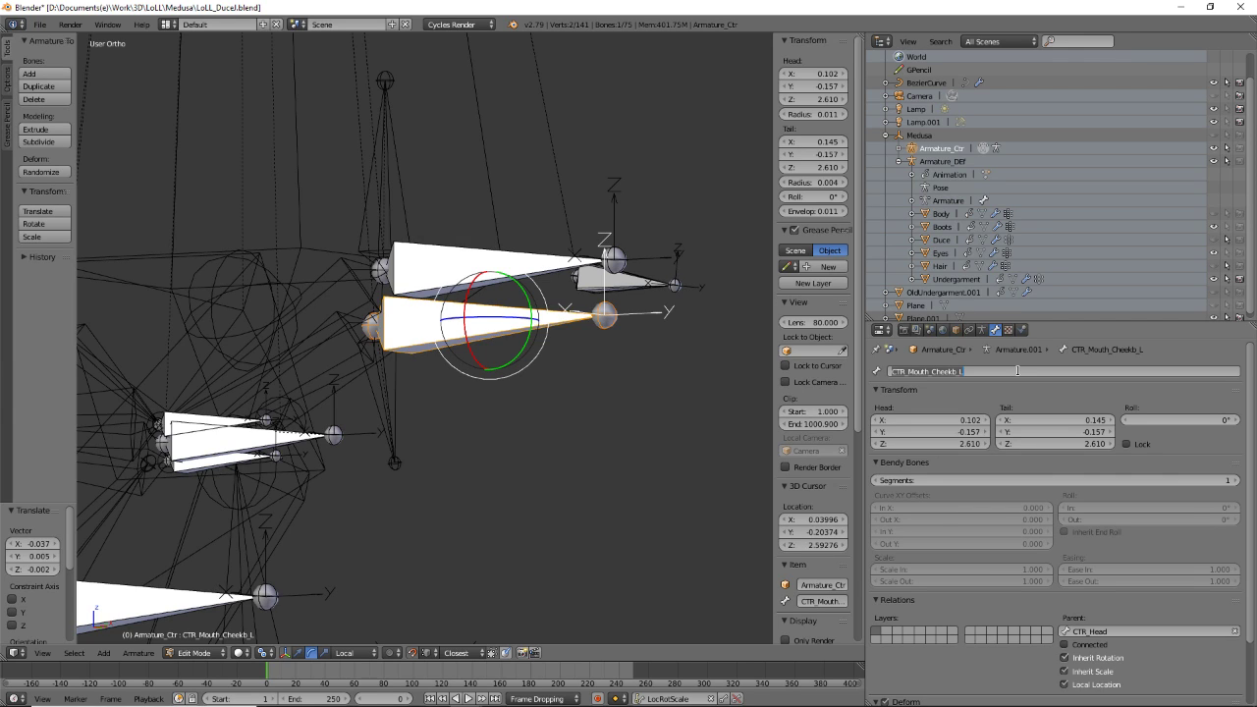
- Snap the 3D cursor to the midpoint between the heads of CTR_Mouth_cornerUpperB_L and CTR_Mouth_Cheekb_L
{"action": "right_click", "coordinate": [379, 278]}
{"action": "scroll", "coordinate": [519, 401], "scroll_direction": "up", "scroll_amount": 5}
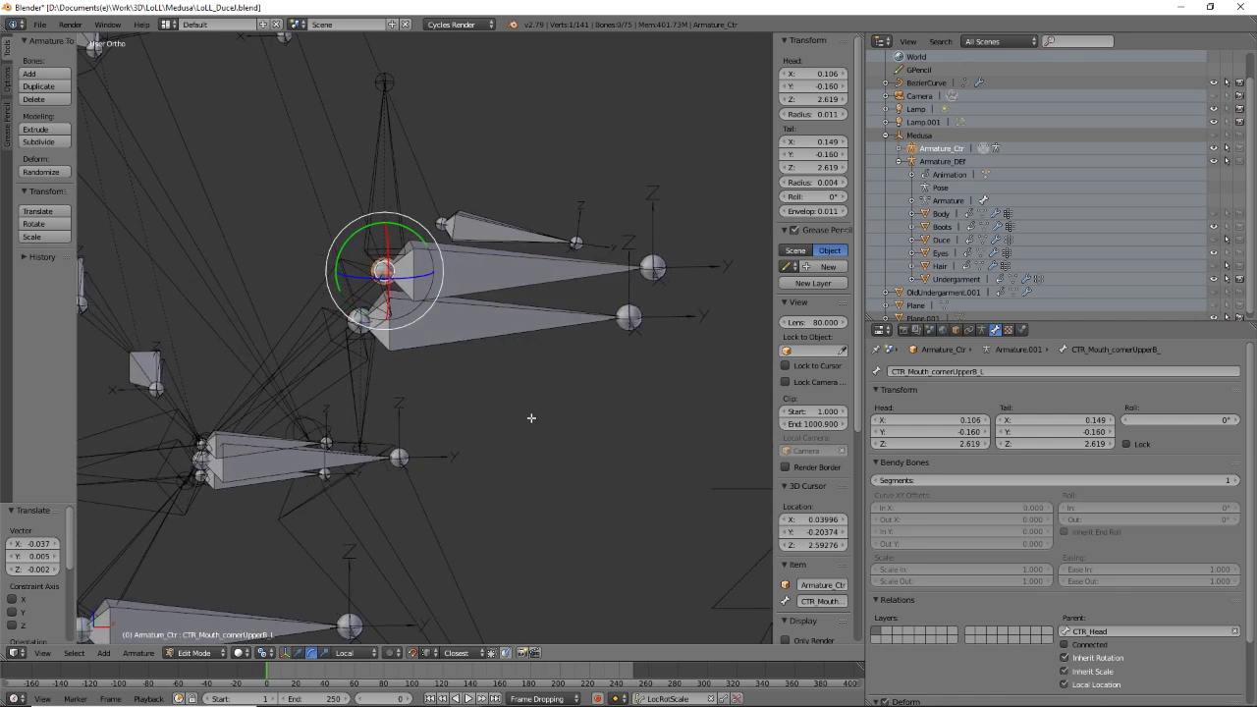
{"action": "right_click", "coordinate": [310, 306], "text": "shift"}
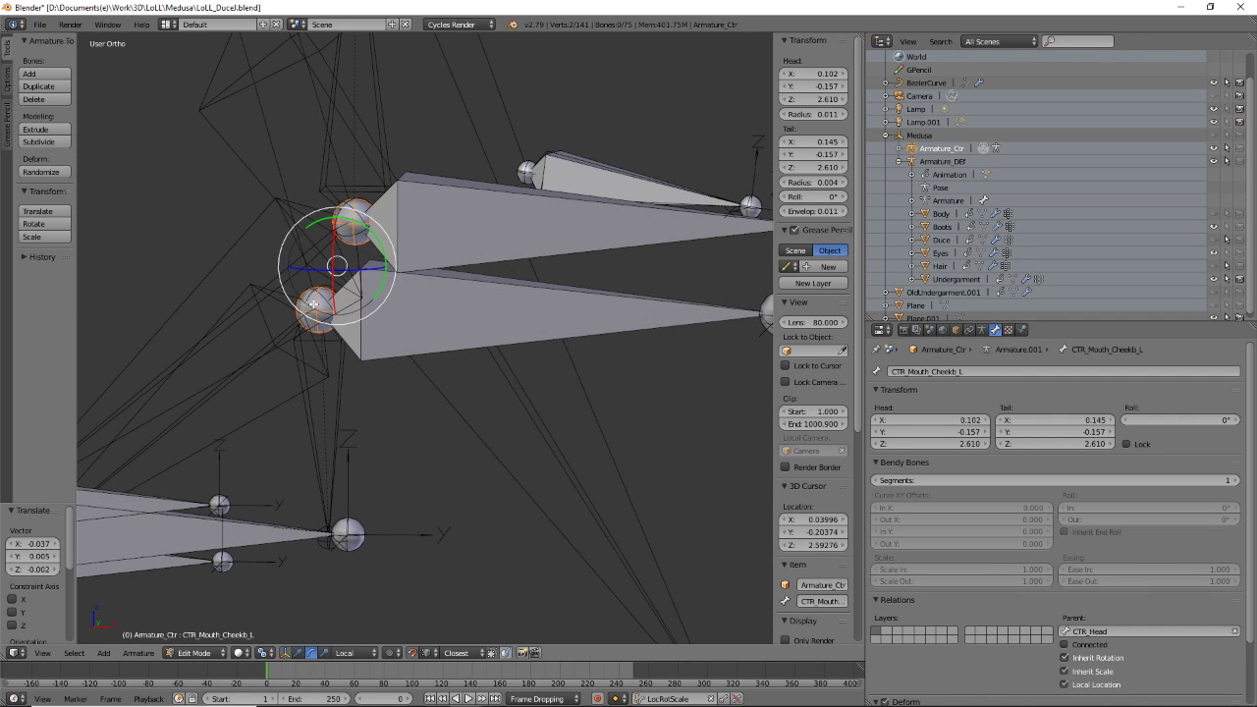
{"action": "middle_click_drag", "start_coordinate": [413, 374], "coordinate": [400, 326]}
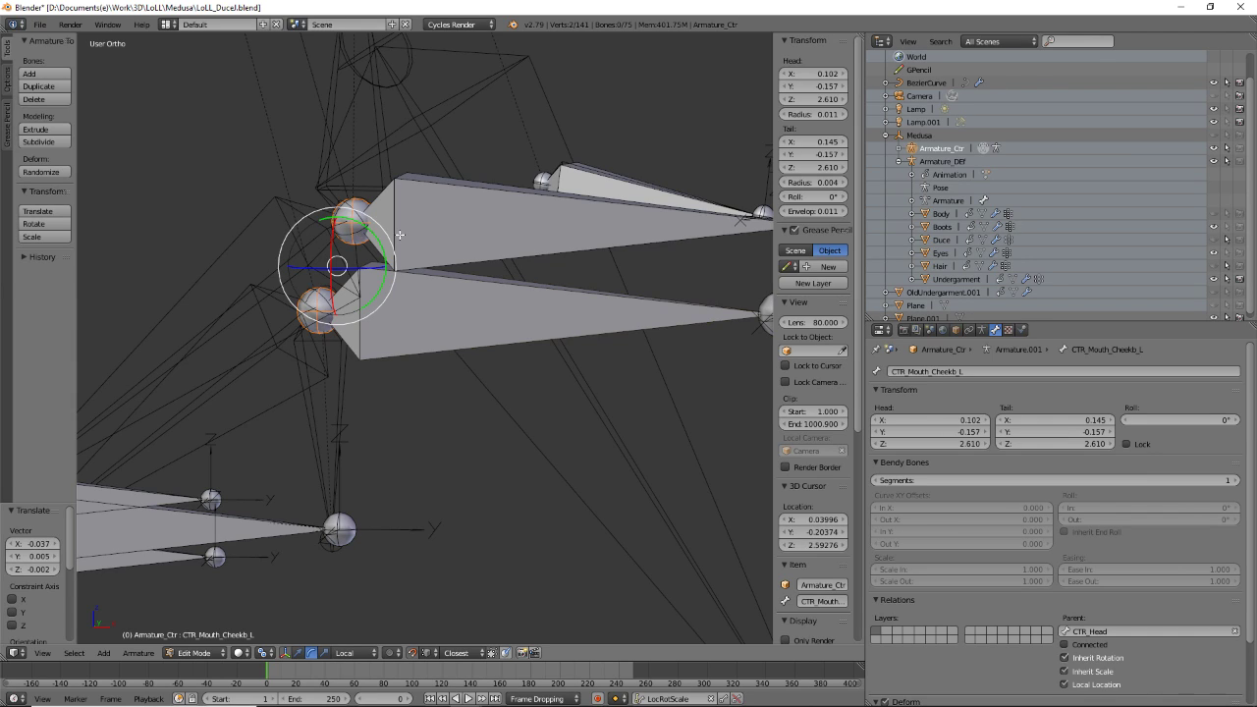
{"action": "right_click", "coordinate": [502, 209]}
{"action": "right_click", "coordinate": [468, 323]}
{"action": "right_click", "coordinate": [455, 229]}
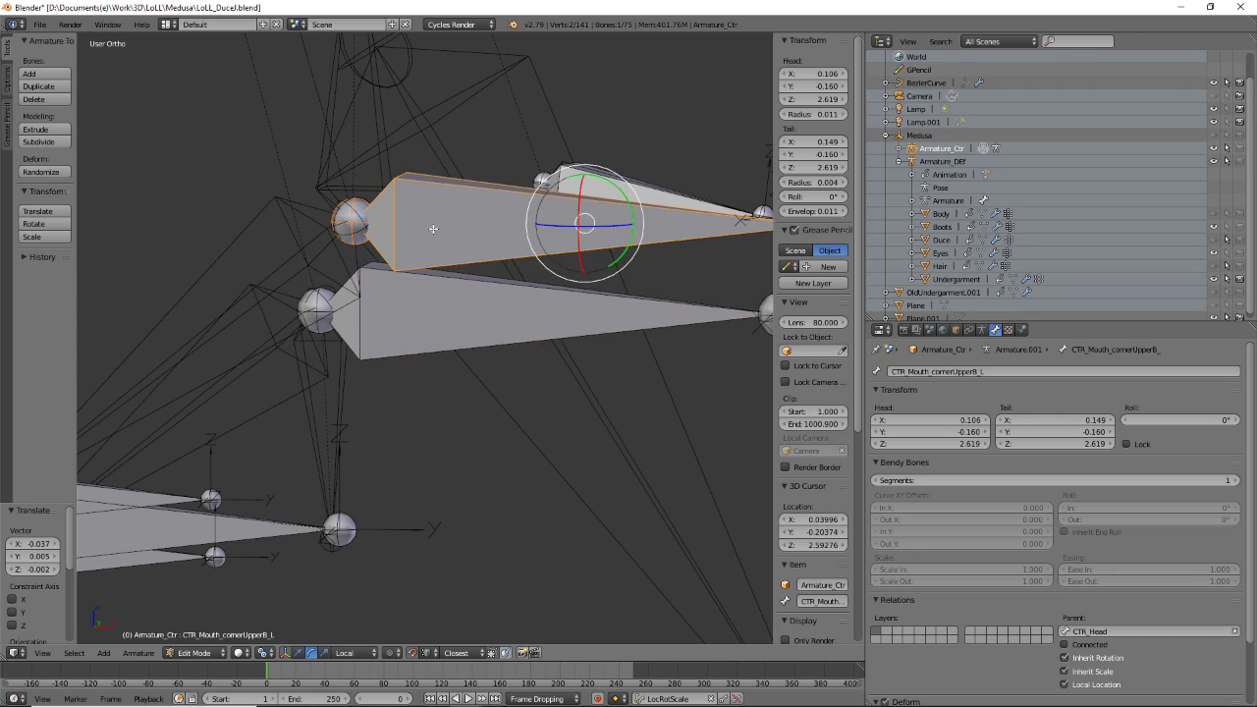
{"action": "right_click", "coordinate": [356, 215]}
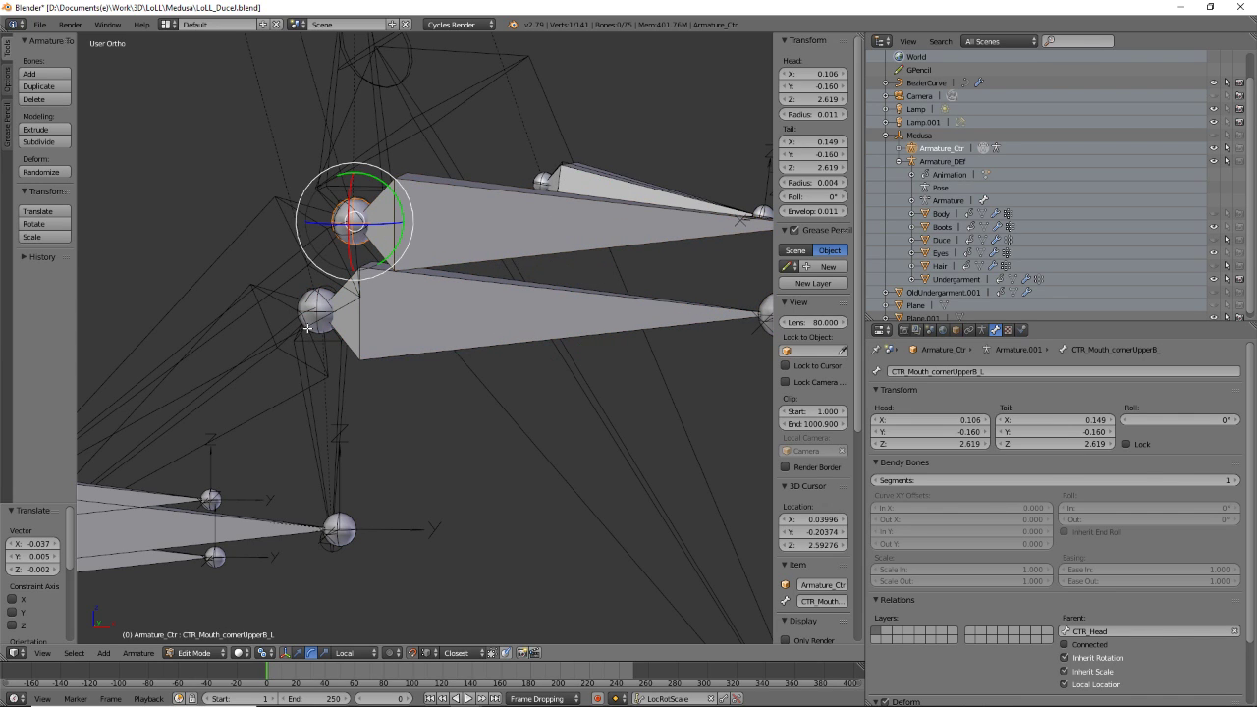
{"action": "right_click", "coordinate": [313, 319], "text": "shift"}
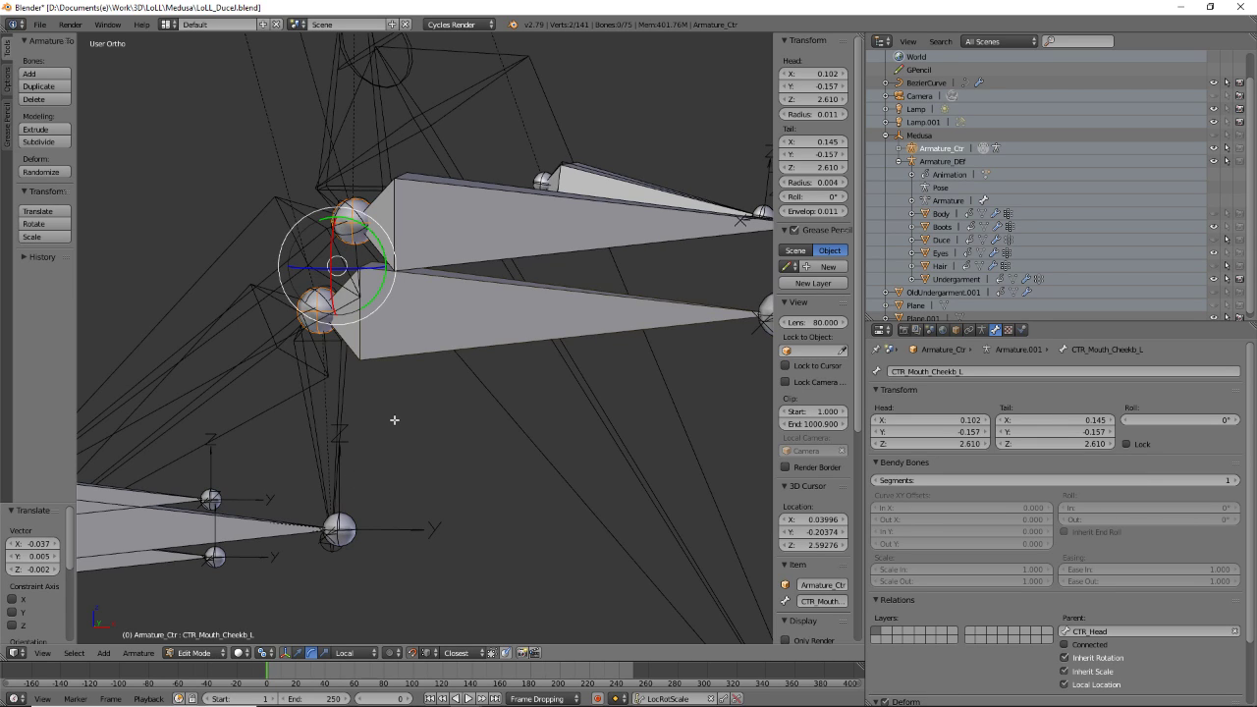
{"action": "key", "text": "shift+s"}
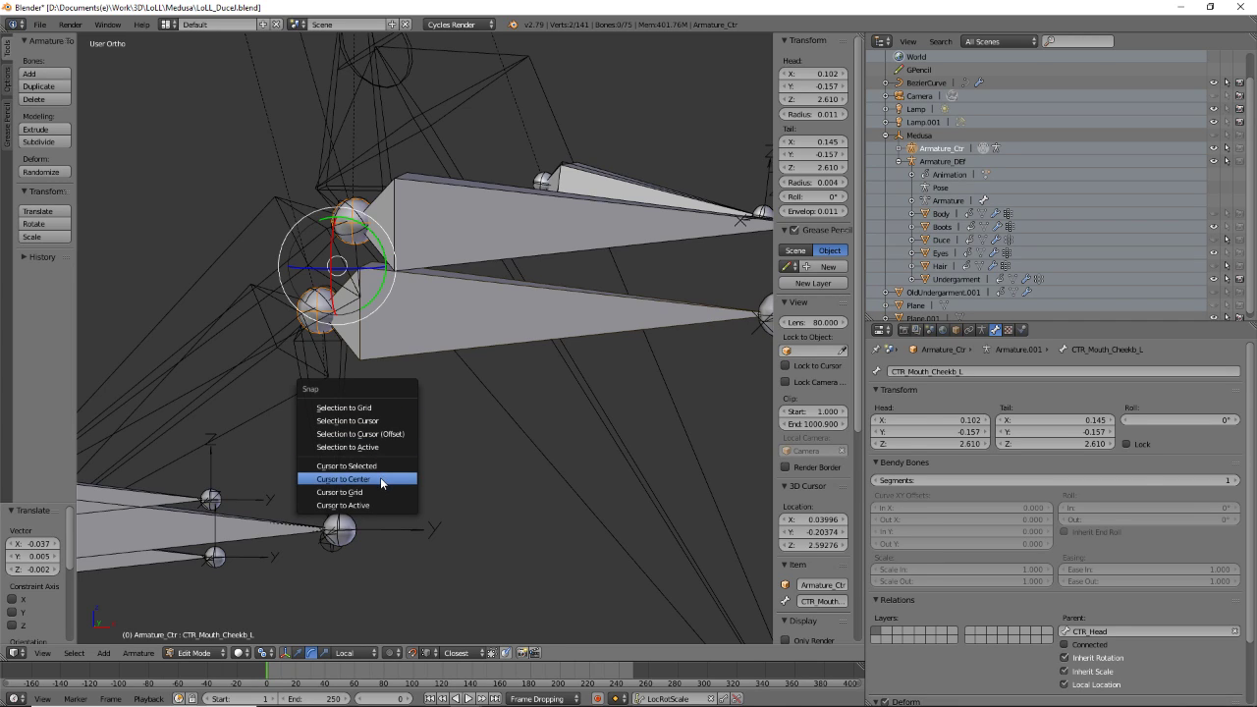
{"action": "left_click", "coordinate": [386, 467]}
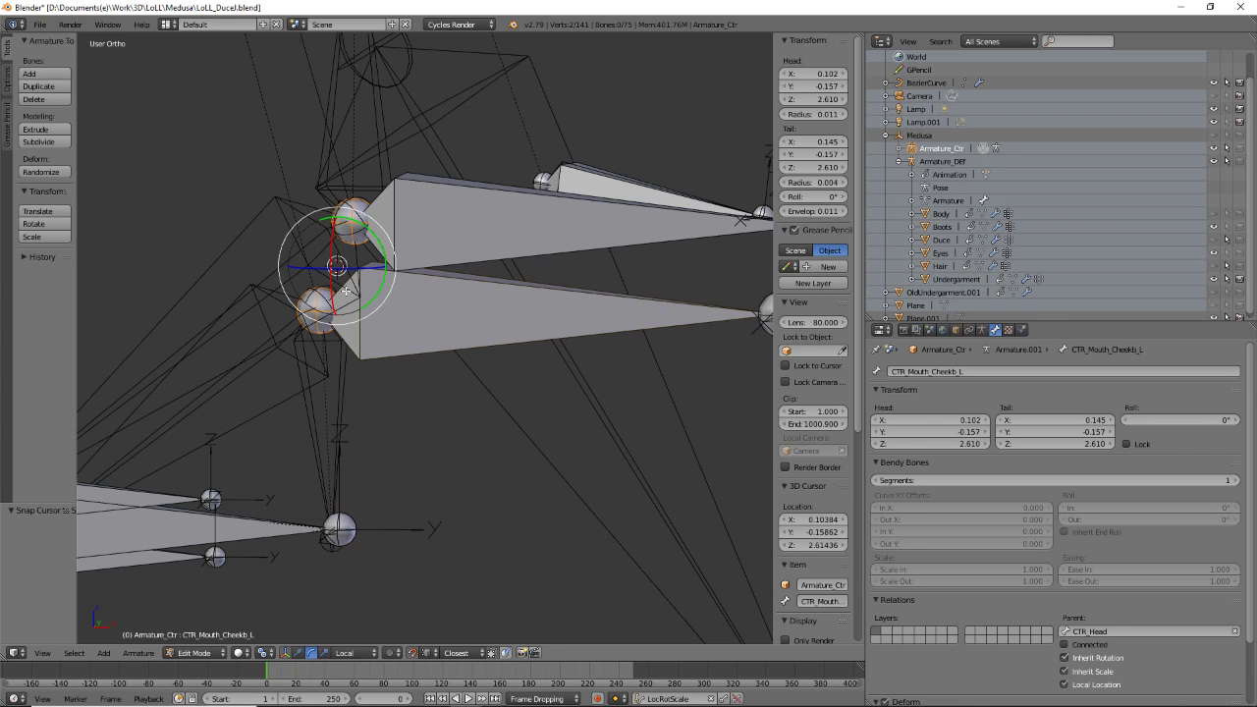
- Add a new bone at the 3D cursor and snap its tail back to the cursor
{"action": "key", "text": "shift+a"}
{"action": "scroll", "coordinate": [346, 290], "scroll_direction": "down", "scroll_amount": 17}
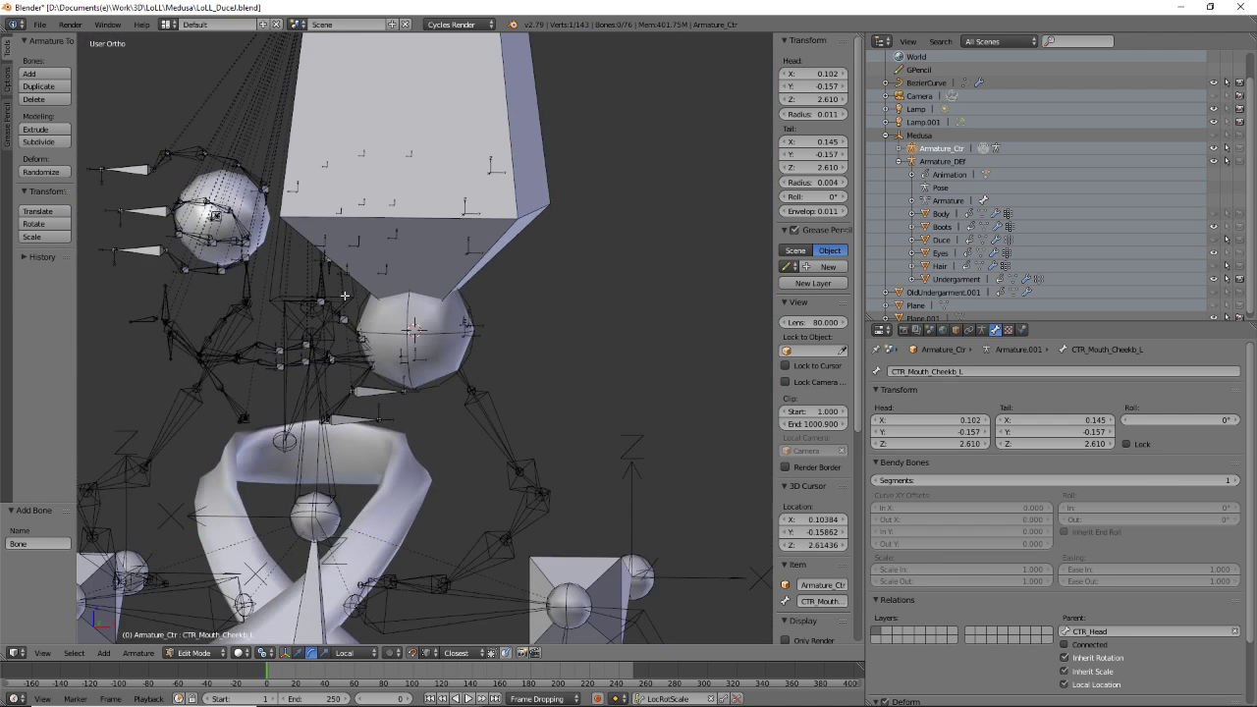
{"action": "middle_click_drag", "start_coordinate": [374, 253], "coordinate": [352, 432], "text": "shift"}
{"action": "right_click", "coordinate": [404, 111]}
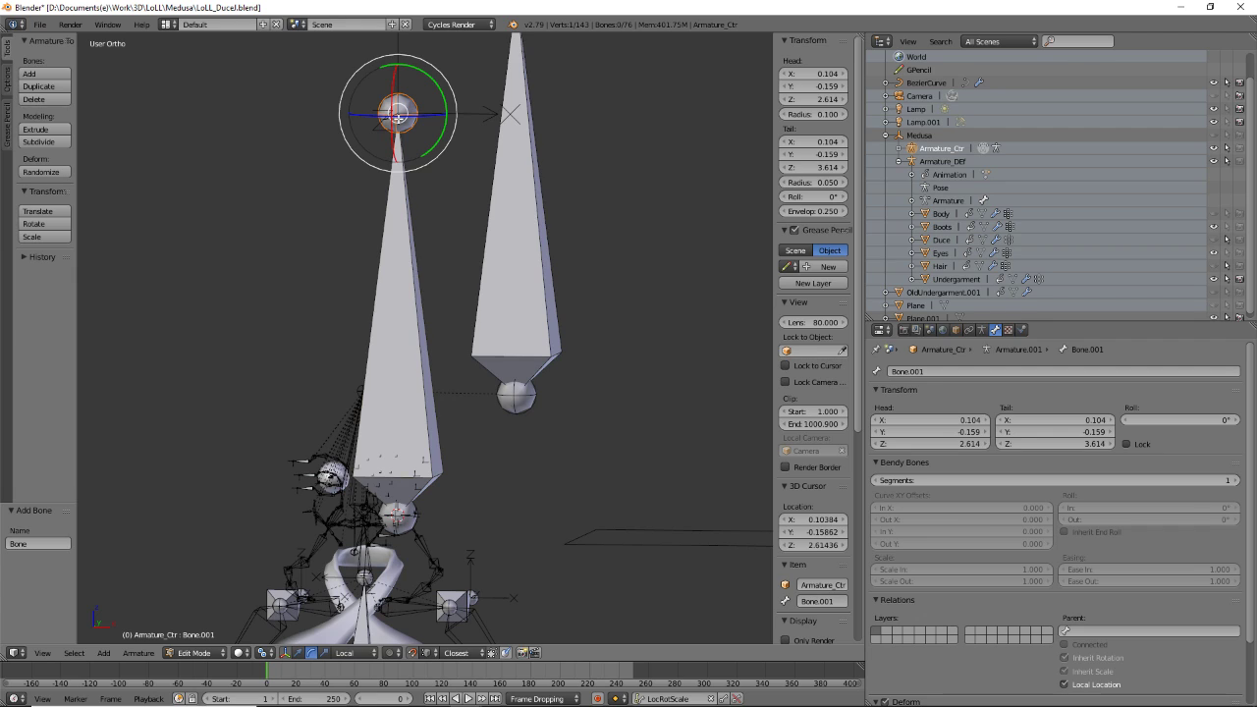
{"action": "key", "text": "shift+s"}
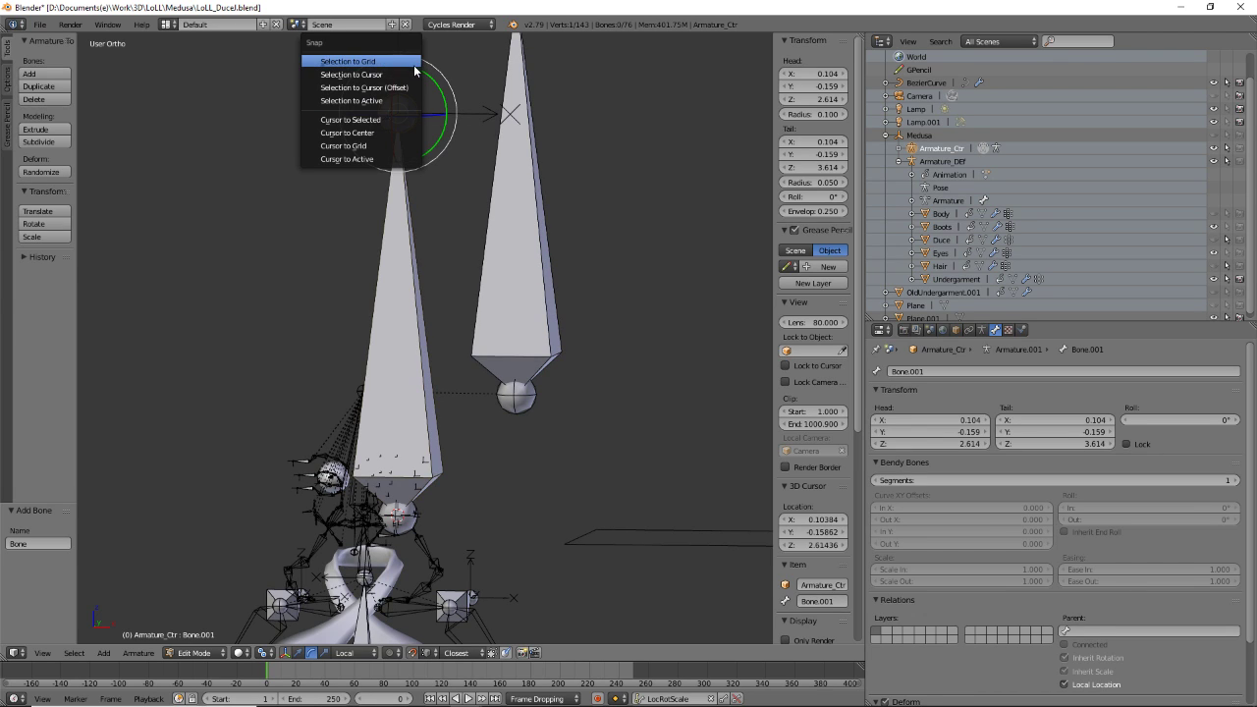
{"action": "left_click", "coordinate": [412, 76]}
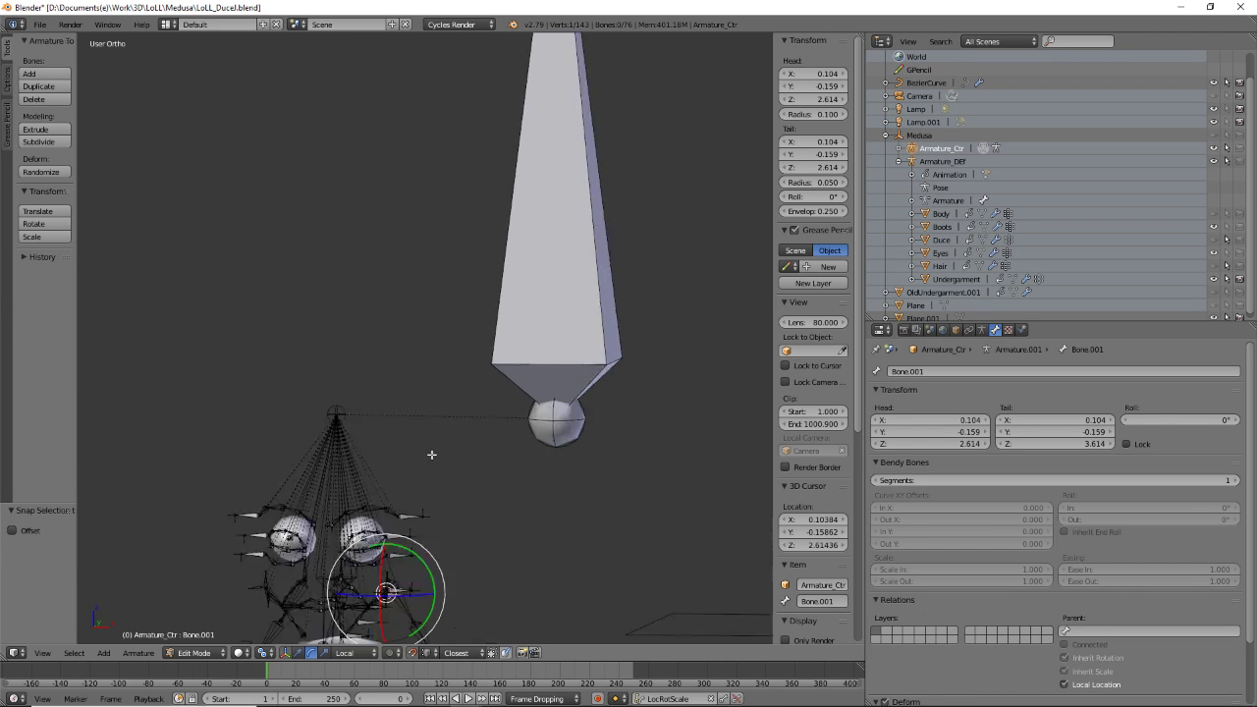
- Move the new bone's tail about 0.051 along global X so it points outward between the two cheek bones
{"action": "scroll", "coordinate": [429, 455], "scroll_direction": "up", "scroll_amount": 6}
{"action": "scroll", "coordinate": [487, 539], "scroll_direction": "up", "scroll_amount": 5}
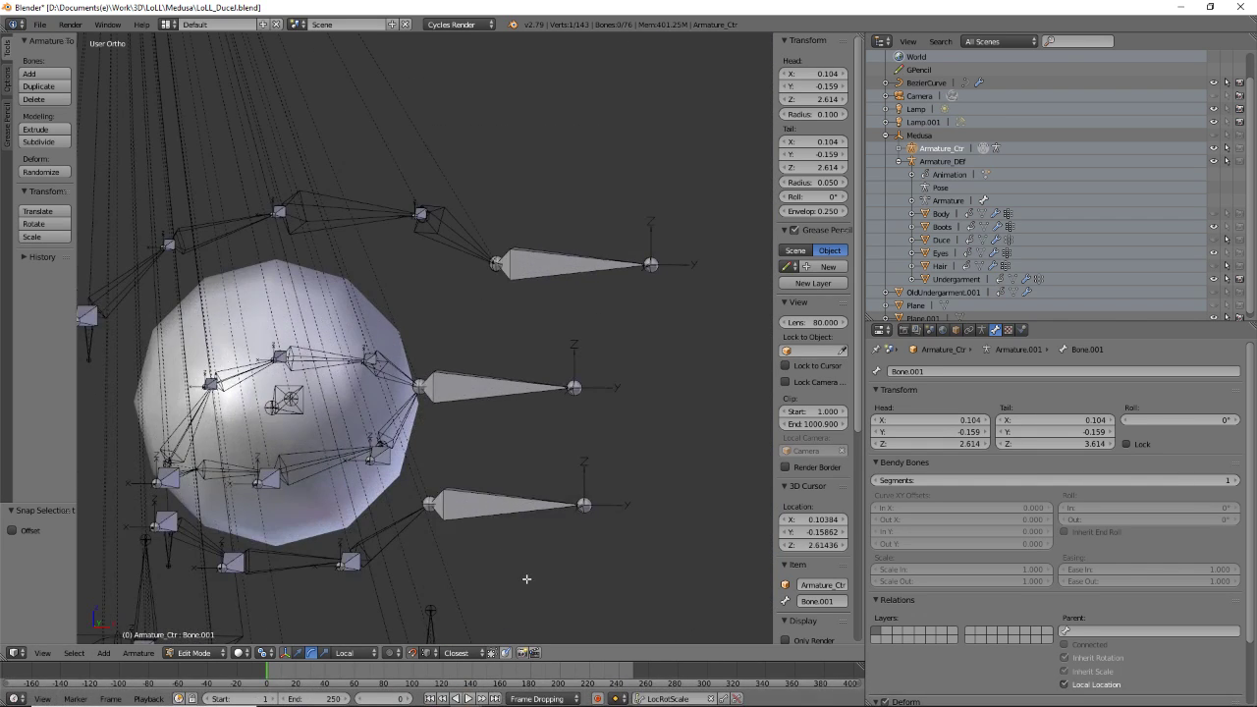
{"action": "middle_click_drag", "start_coordinate": [523, 570], "coordinate": [489, 208], "text": "shift"}
{"action": "middle_click_drag", "start_coordinate": [531, 491], "coordinate": [516, 401], "text": "shift"}
{"action": "key", "text": "g"}
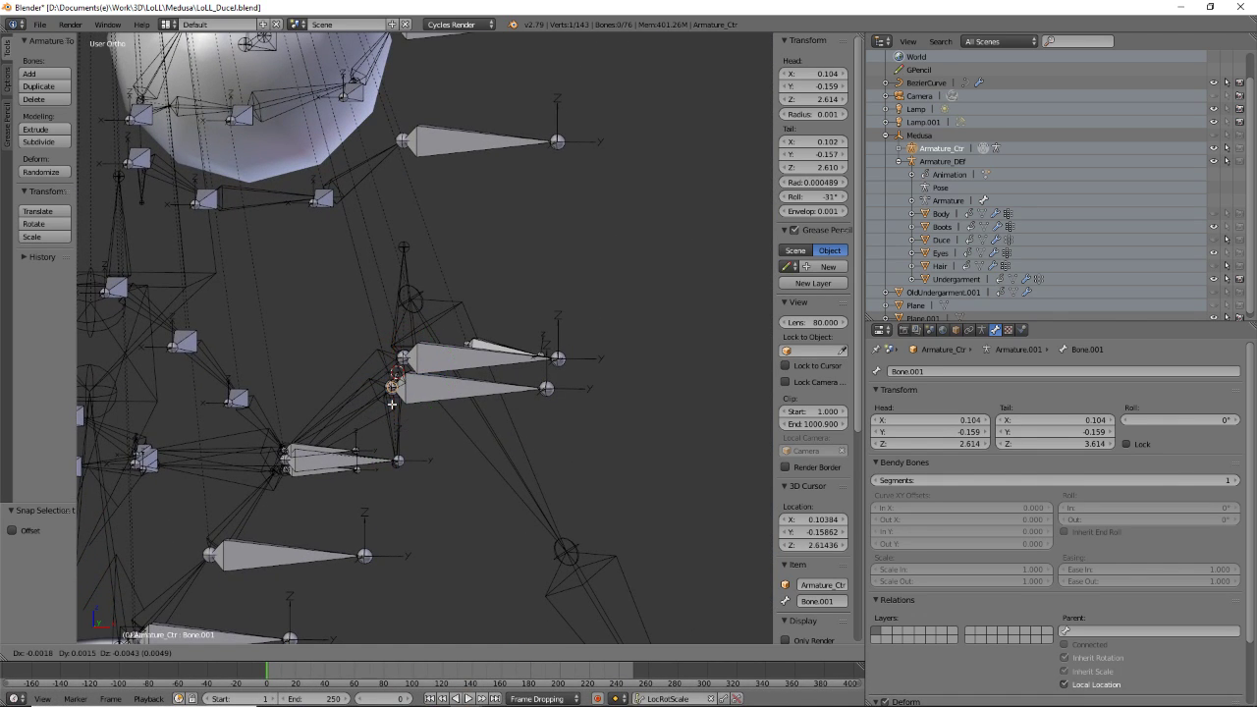
{"action": "key", "text": "x"}
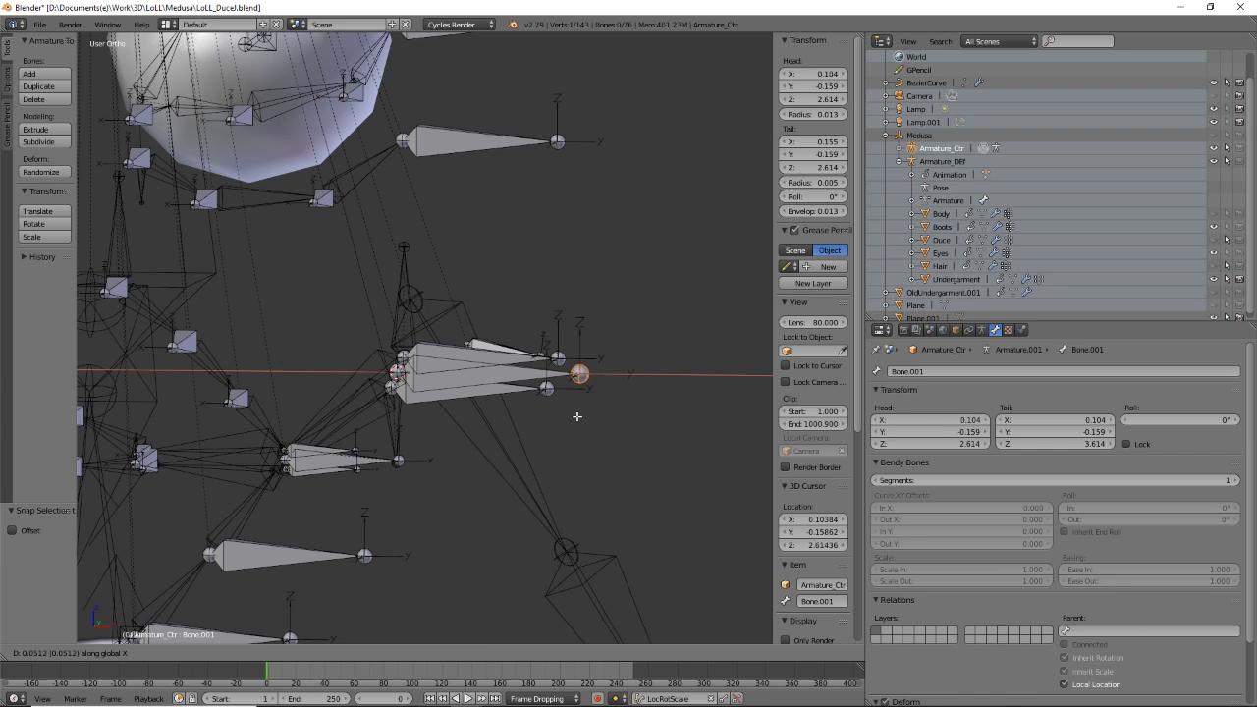
{"action": "left_click", "coordinate": [577, 416]}
- Shorten the two outer cheek bones by moving both their tails about -0.015 along global X
{"action": "middle_click_drag", "start_coordinate": [577, 416], "coordinate": [653, 431]}
{"action": "right_click", "coordinate": [654, 430]}
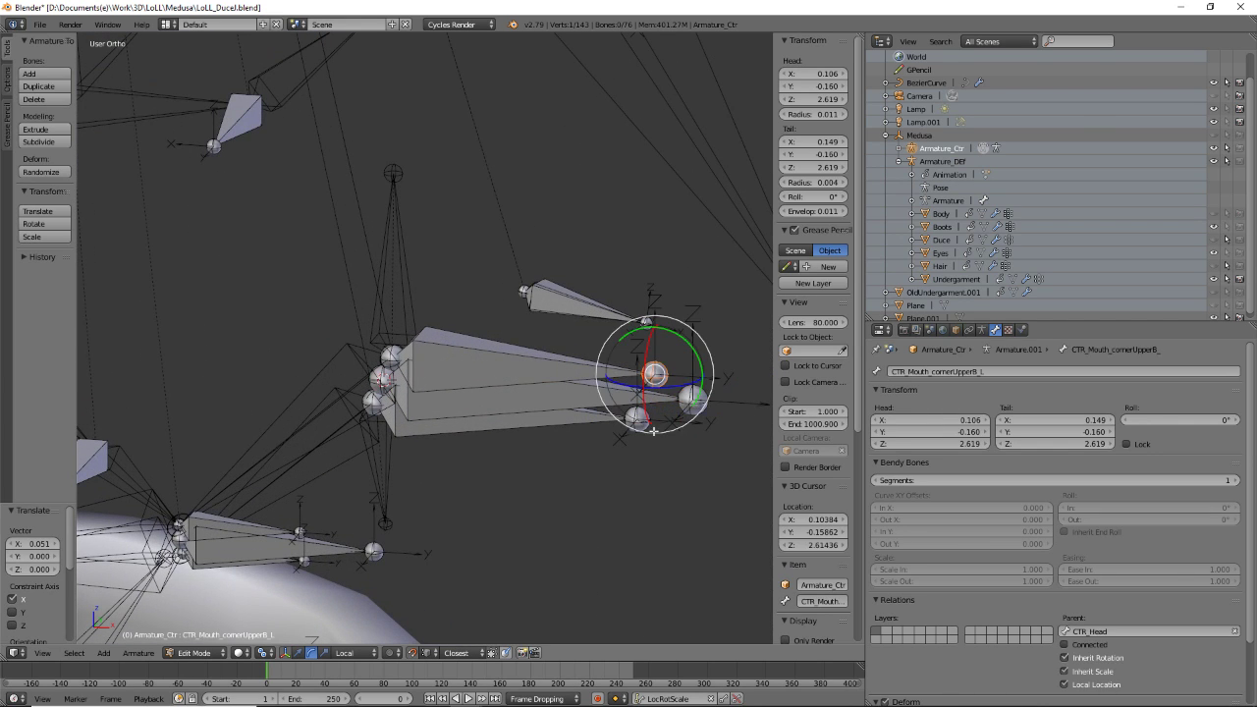
{"action": "right_click", "coordinate": [640, 425]}
{"action": "key", "text": "g"}
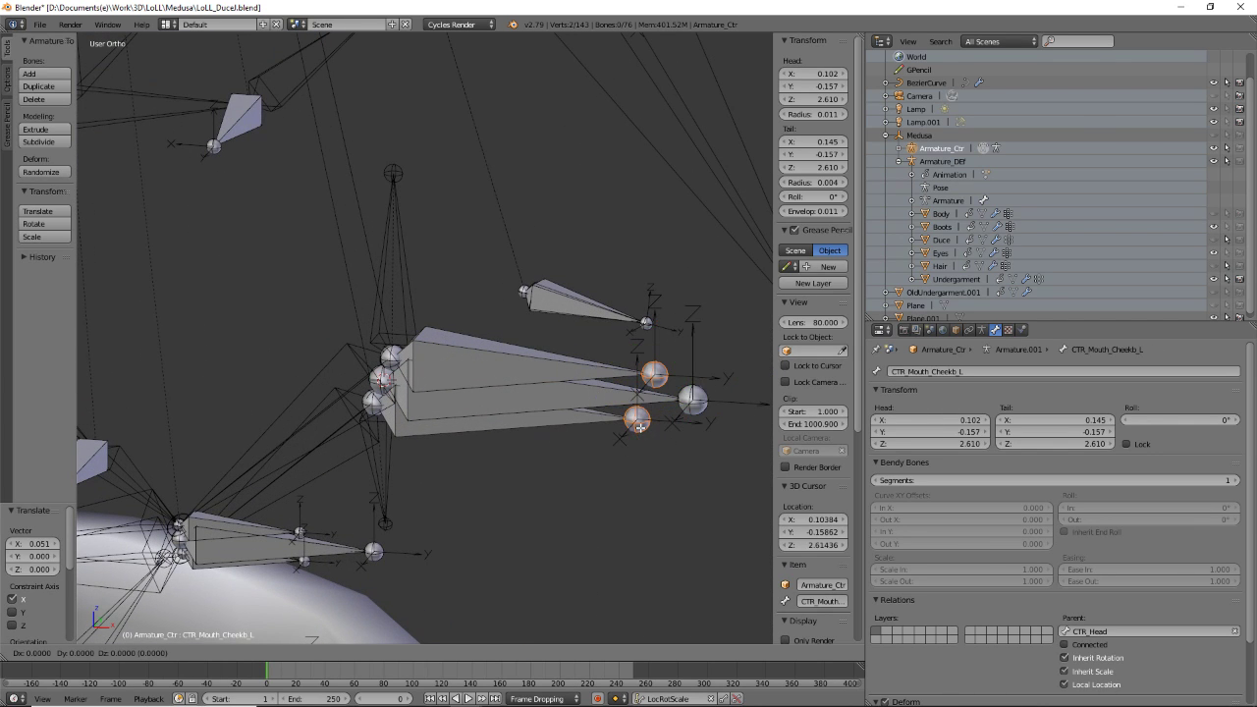
{"action": "key", "text": "x"}
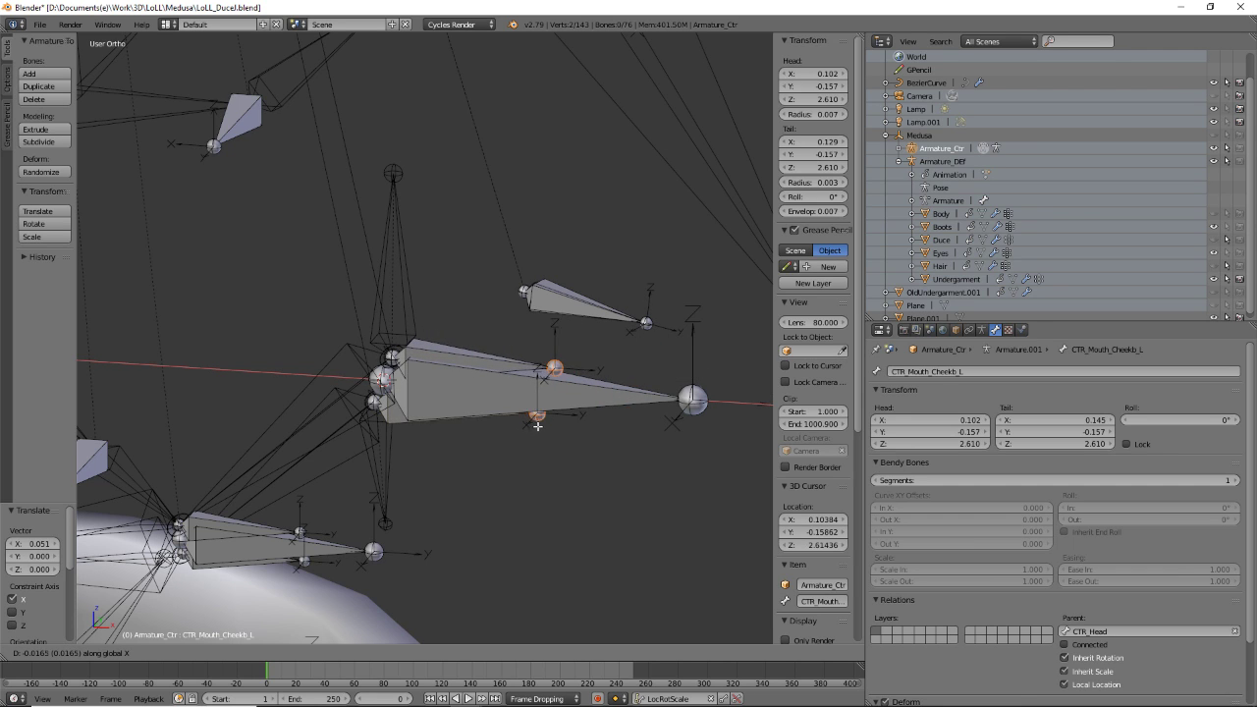
{"action": "left_click", "coordinate": [529, 451]}
{"action": "middle_click_drag", "start_coordinate": [528, 451], "coordinate": [509, 457]}
- Rename the new middle cheek bone as CTR_Mouth_Cheek_L
{"action": "key", "text": "shift+a"}
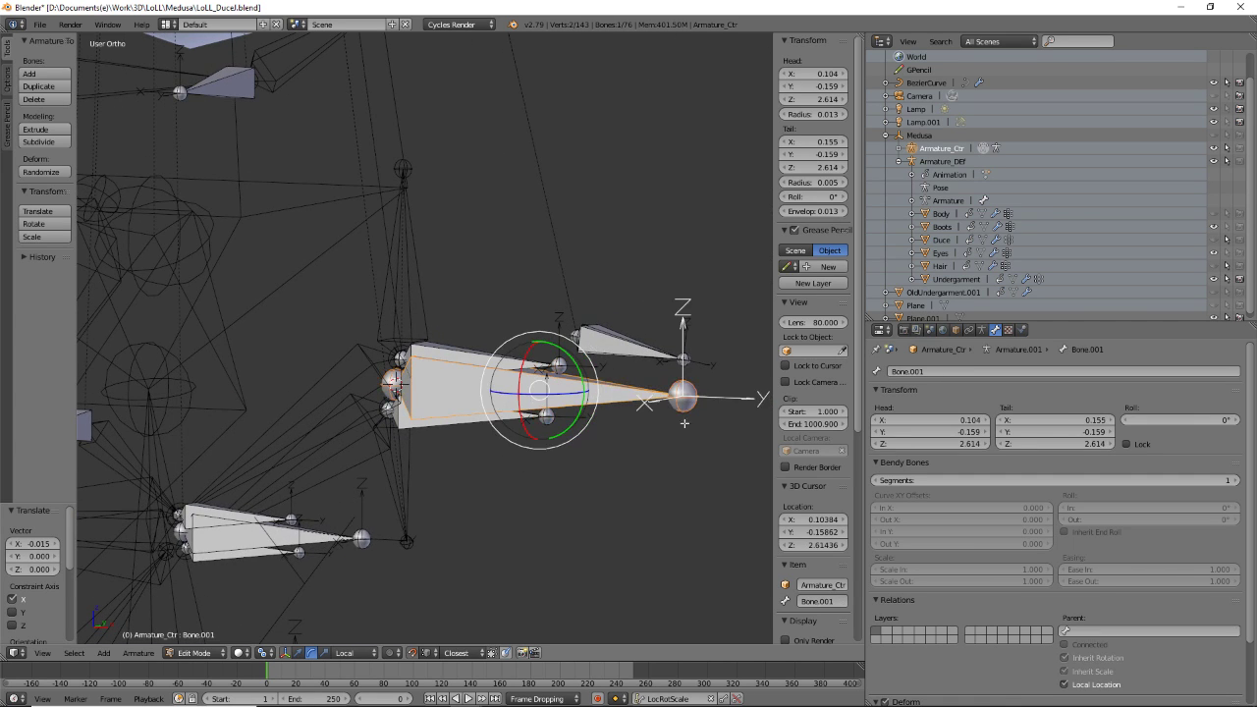
{"action": "double_click", "coordinate": [948, 372]}
{"action": "type", "text": "CTR_Mouth_Cheek_L"}
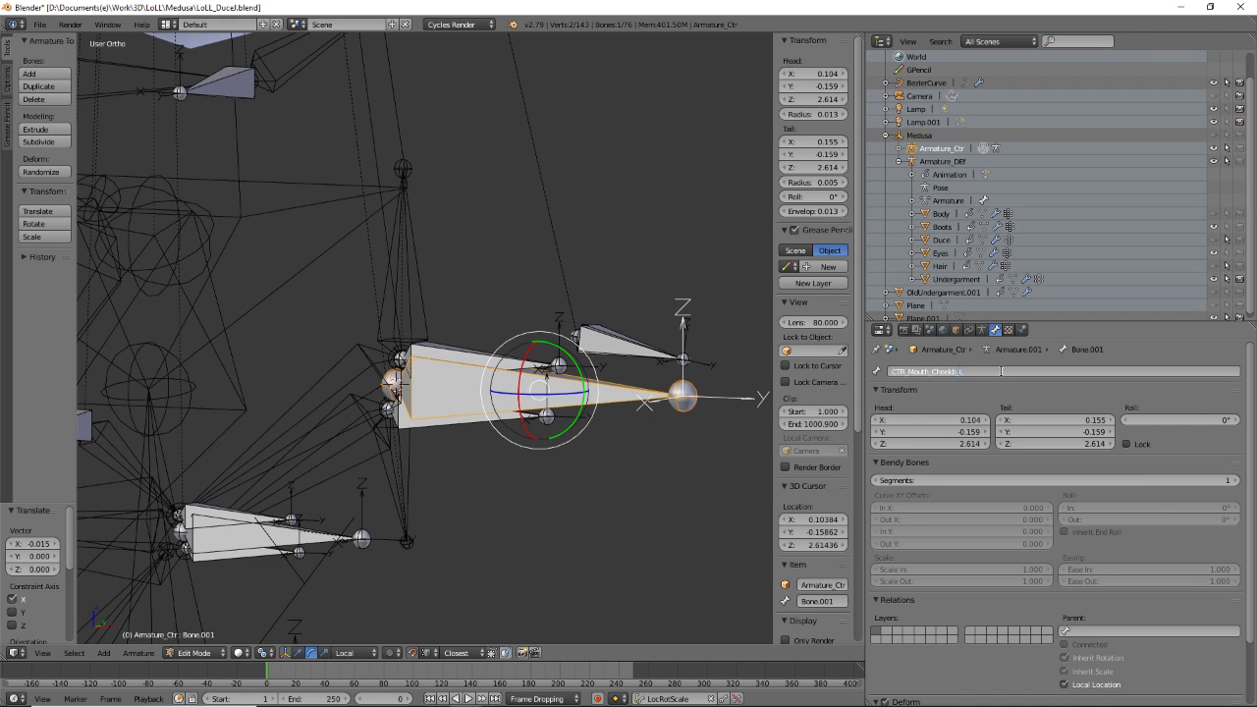
{"action": "key", "text": "BackSpace"}
{"action": "key", "text": "Return"}
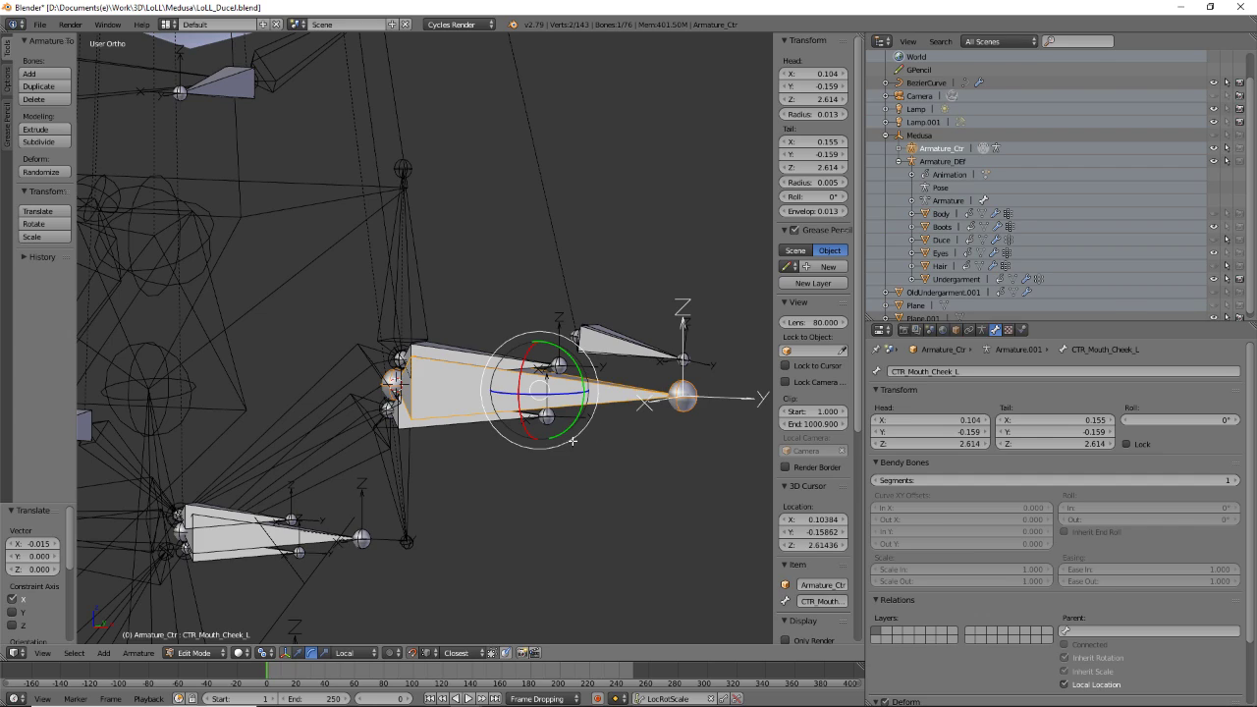
- Set CTR_Head as the parent of CTR_Mouth_Cheek_L
{"action": "left_click", "coordinate": [1126, 630]}
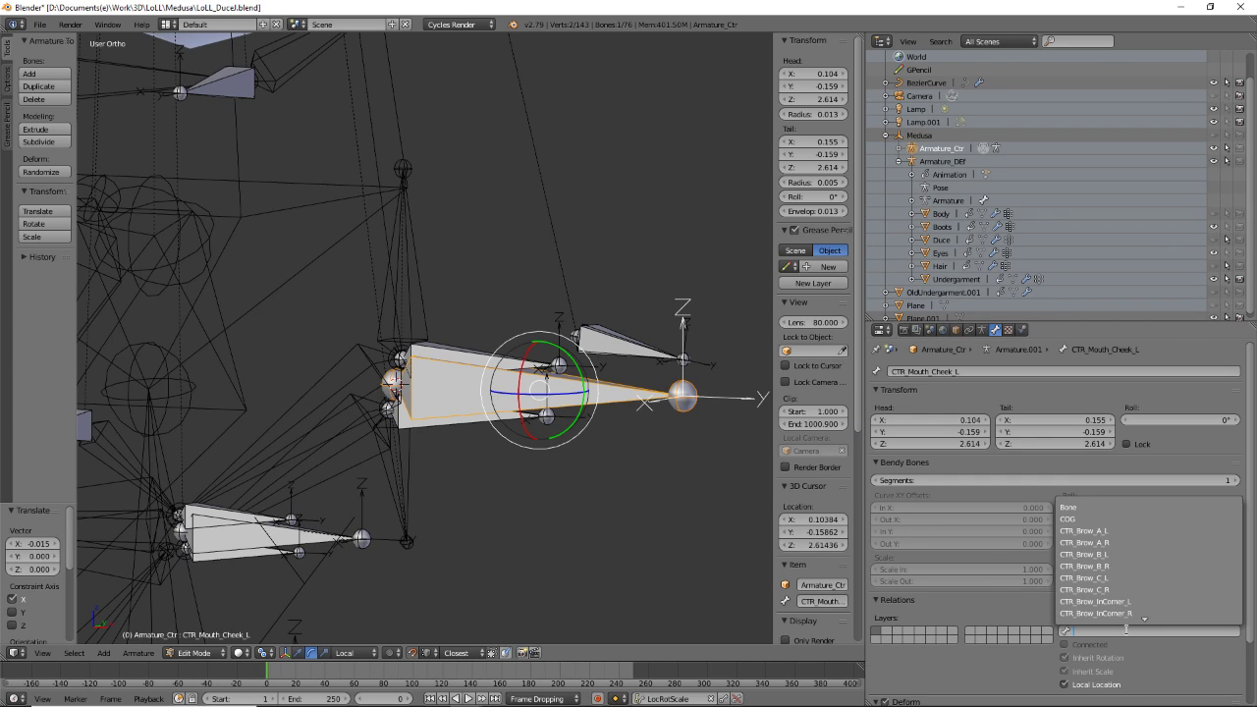
{"action": "type", "text": "hea"}
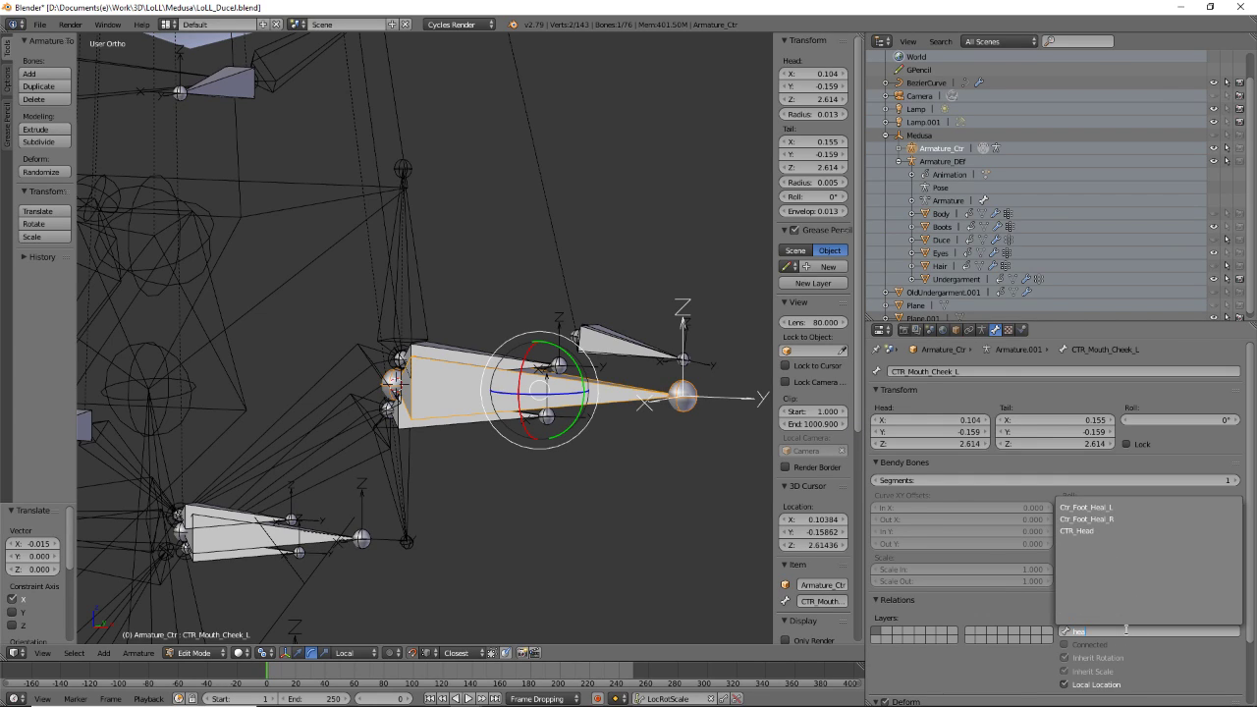
{"action": "left_click", "coordinate": [1125, 531]}
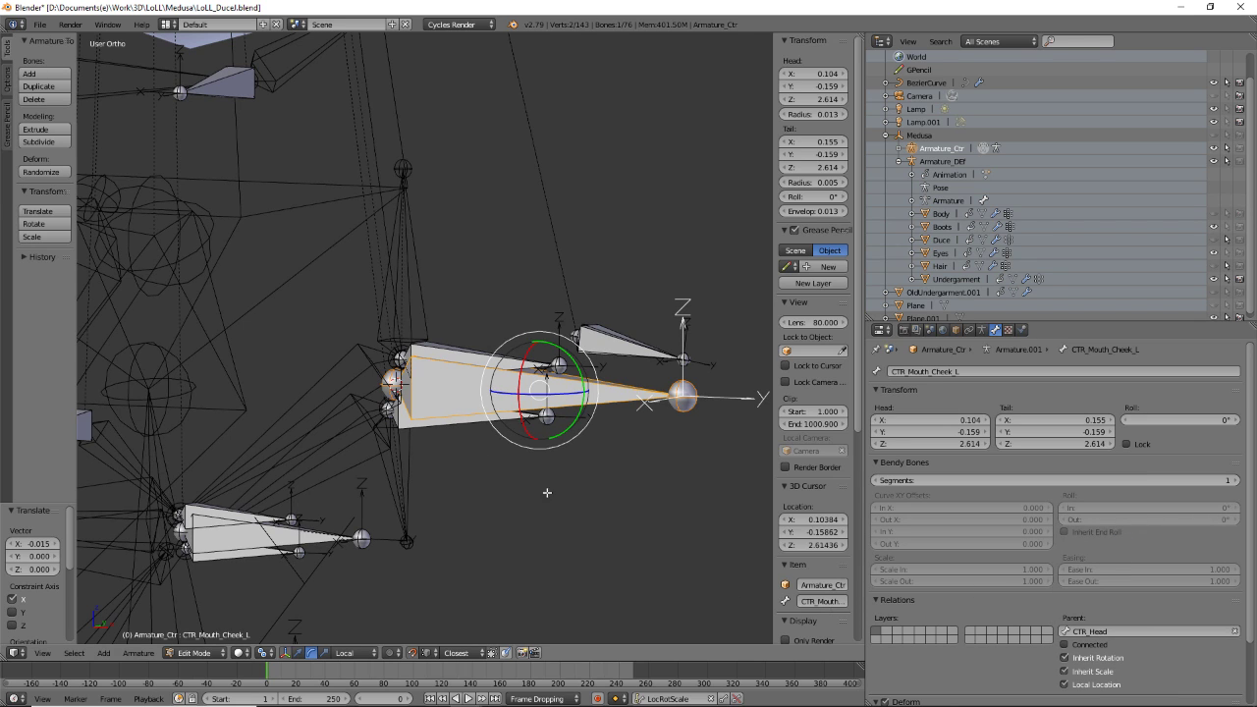
- Set CTR_Head as the parent of CTR_Face_LipCorner_L
{"action": "middle_click_drag", "start_coordinate": [547, 494], "coordinate": [473, 387]}
{"action": "right_click", "coordinate": [568, 331]}
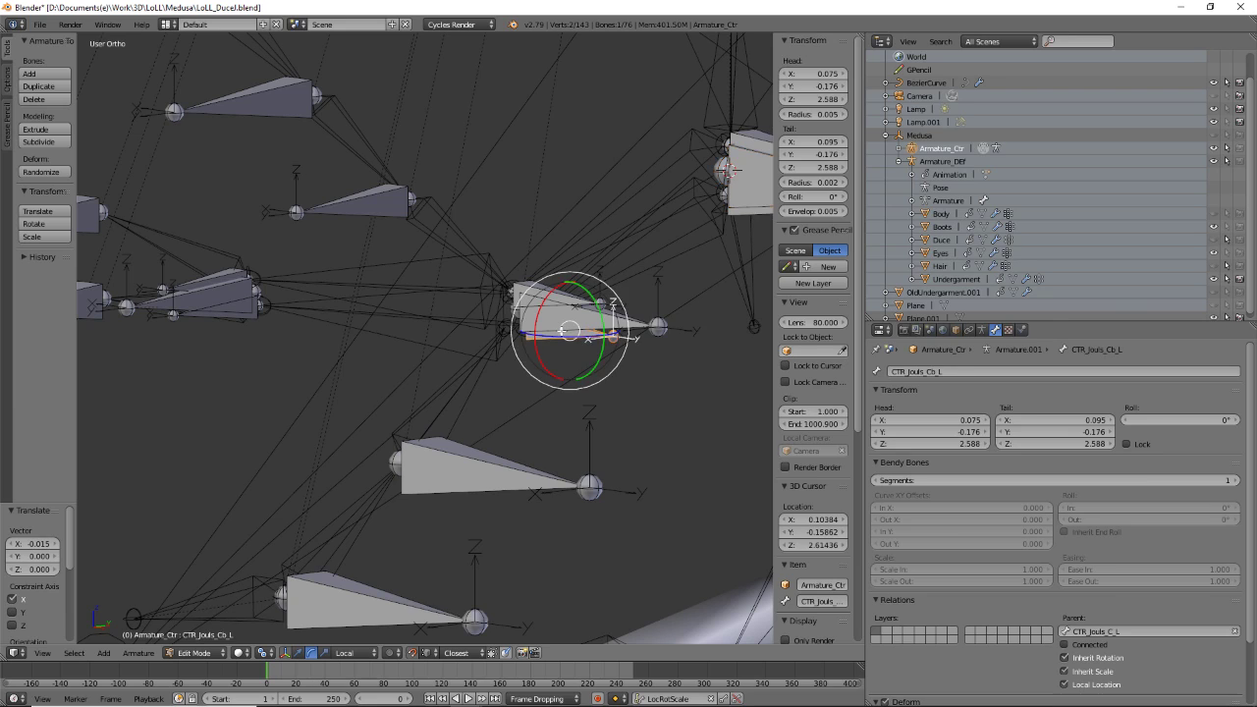
{"action": "right_click", "coordinate": [587, 317]}
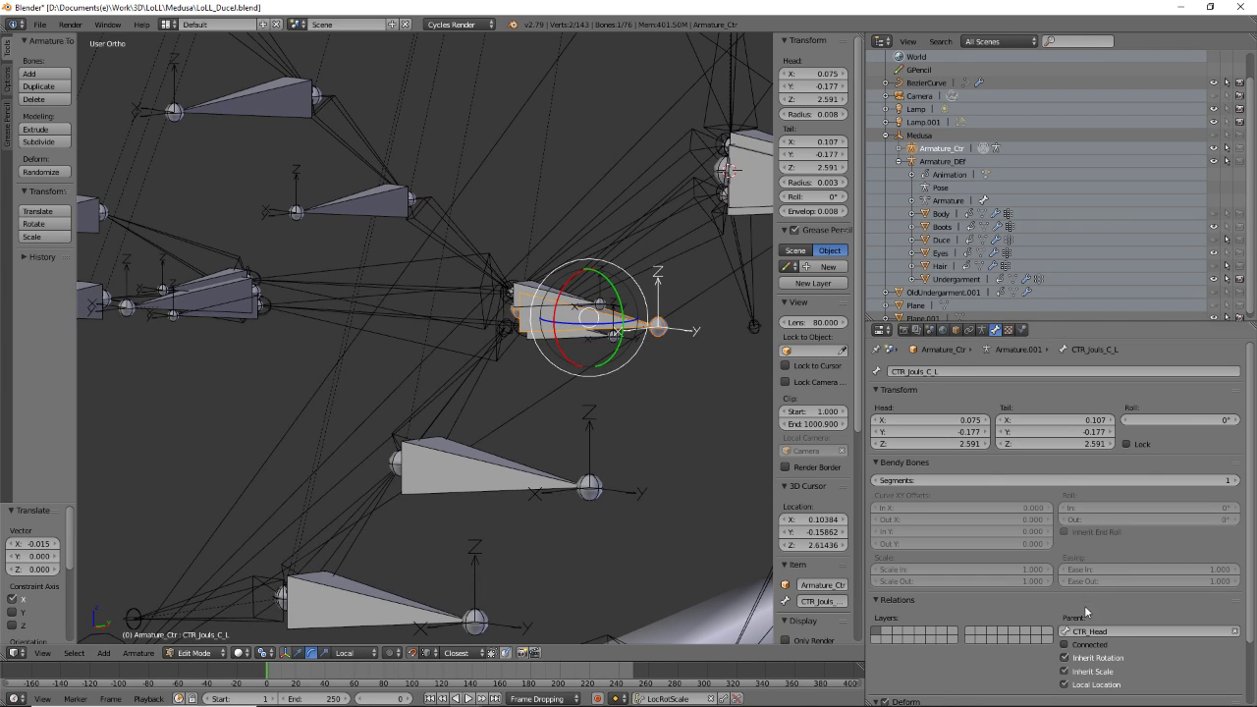
{"action": "middle_click_drag", "start_coordinate": [326, 355], "coordinate": [569, 376], "text": "shift"}
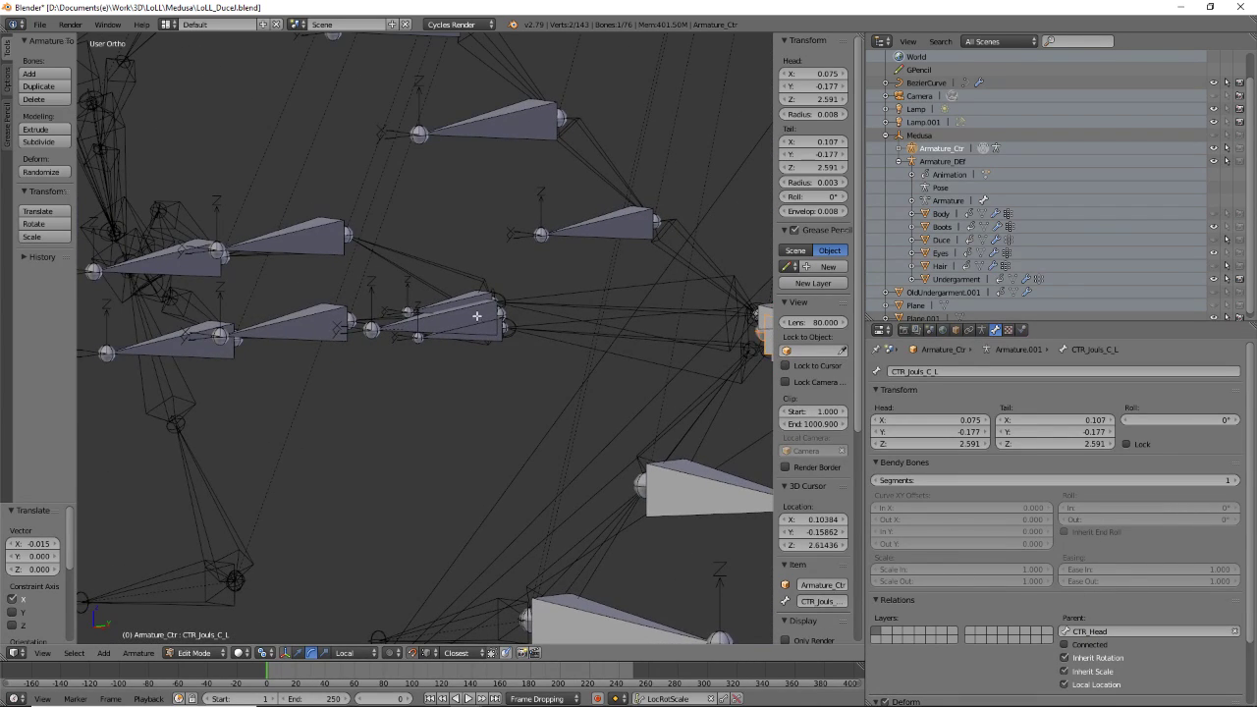
{"action": "right_click", "coordinate": [458, 317]}
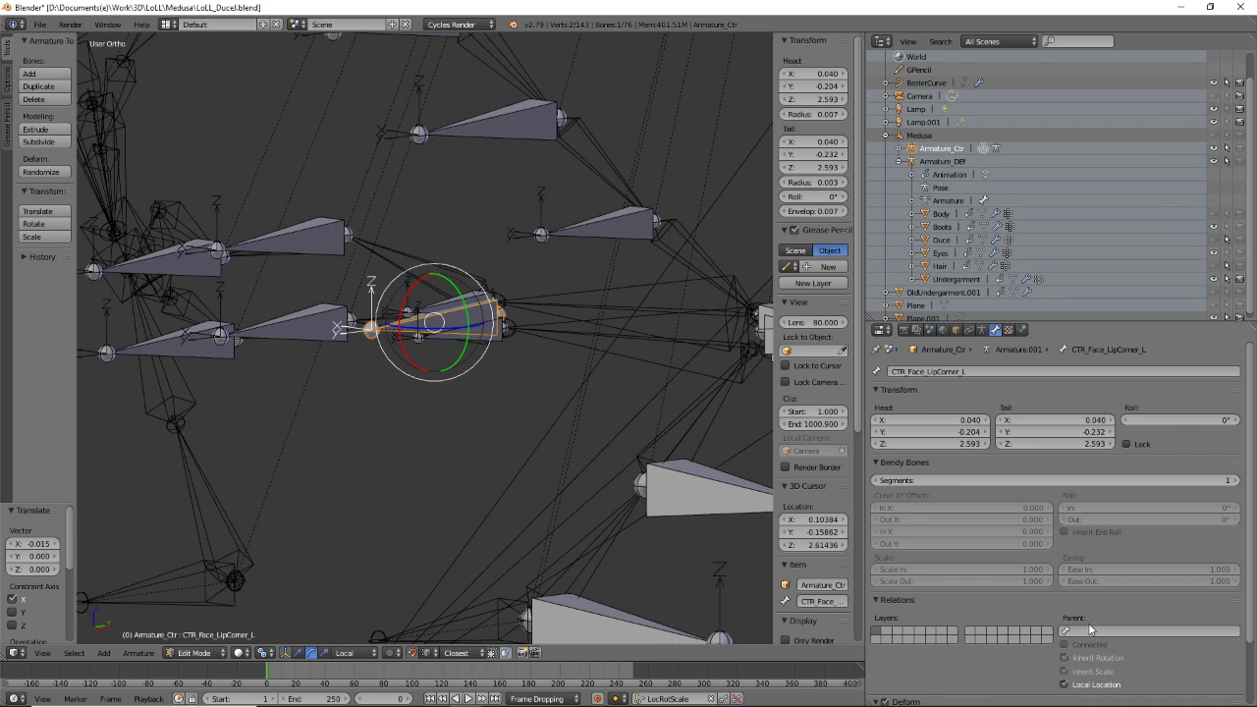
{"action": "left_click", "coordinate": [1090, 631]}
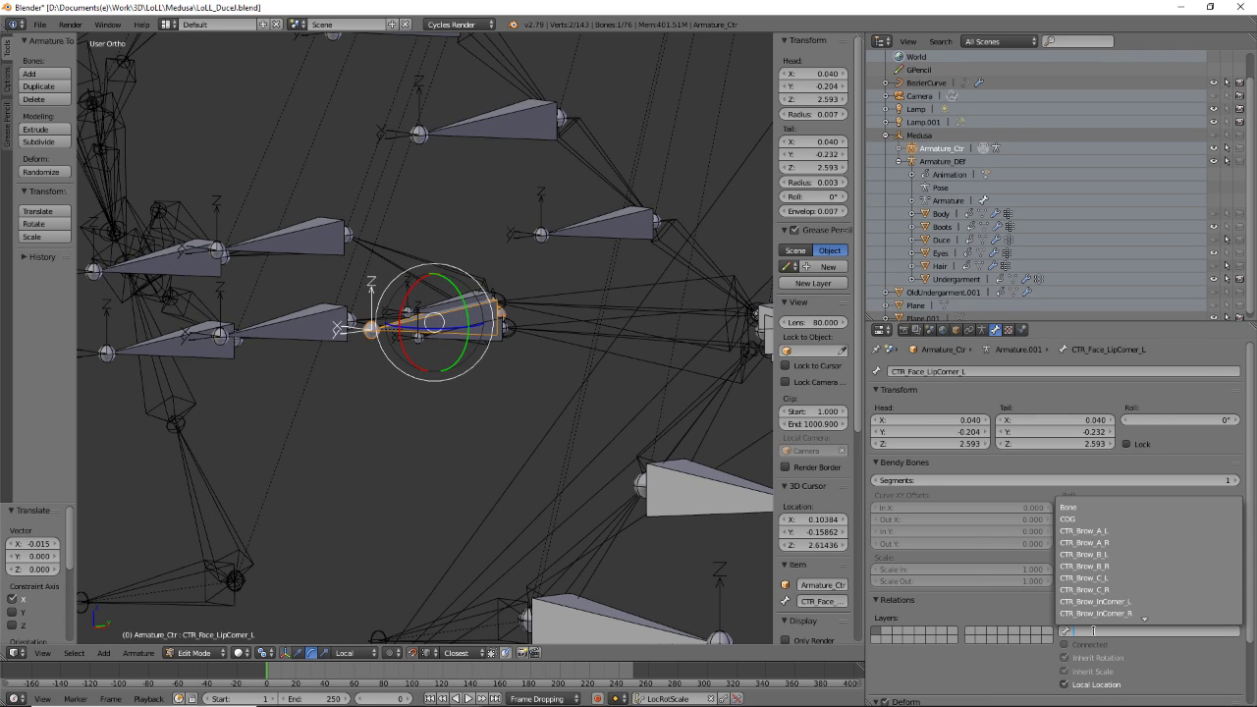
{"action": "type", "text": "hea"}
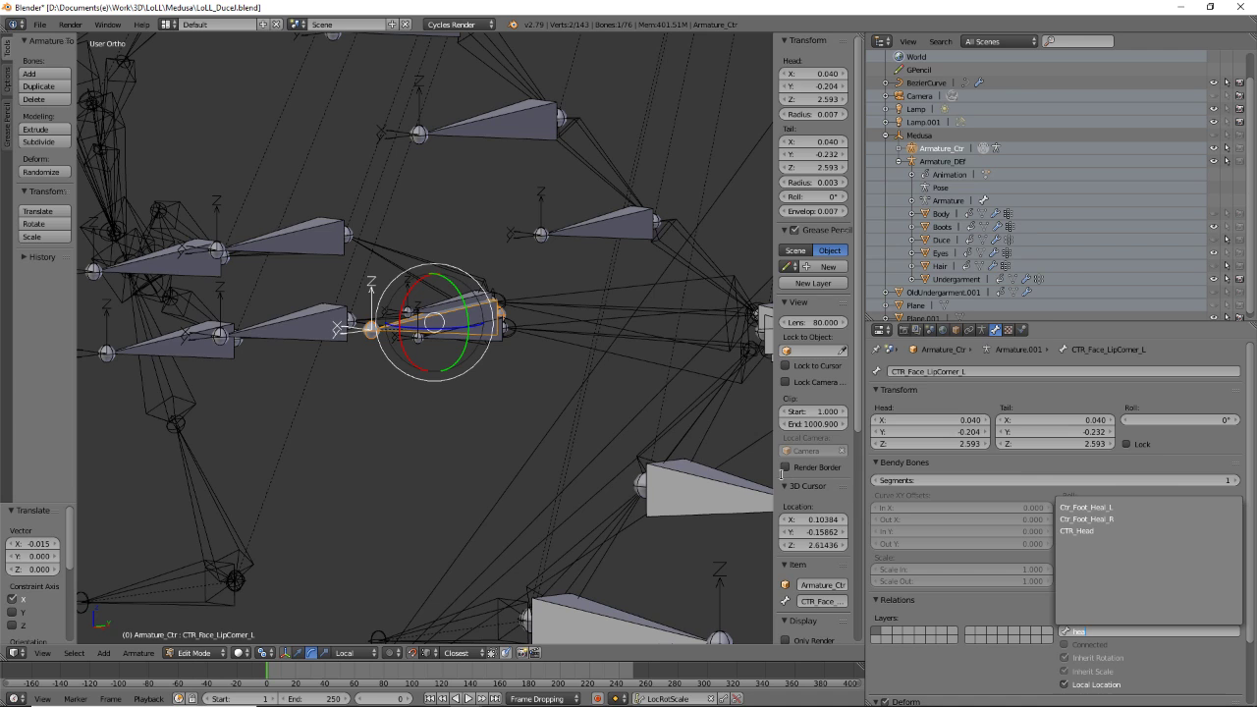
{"action": "left_click", "coordinate": [1094, 534]}
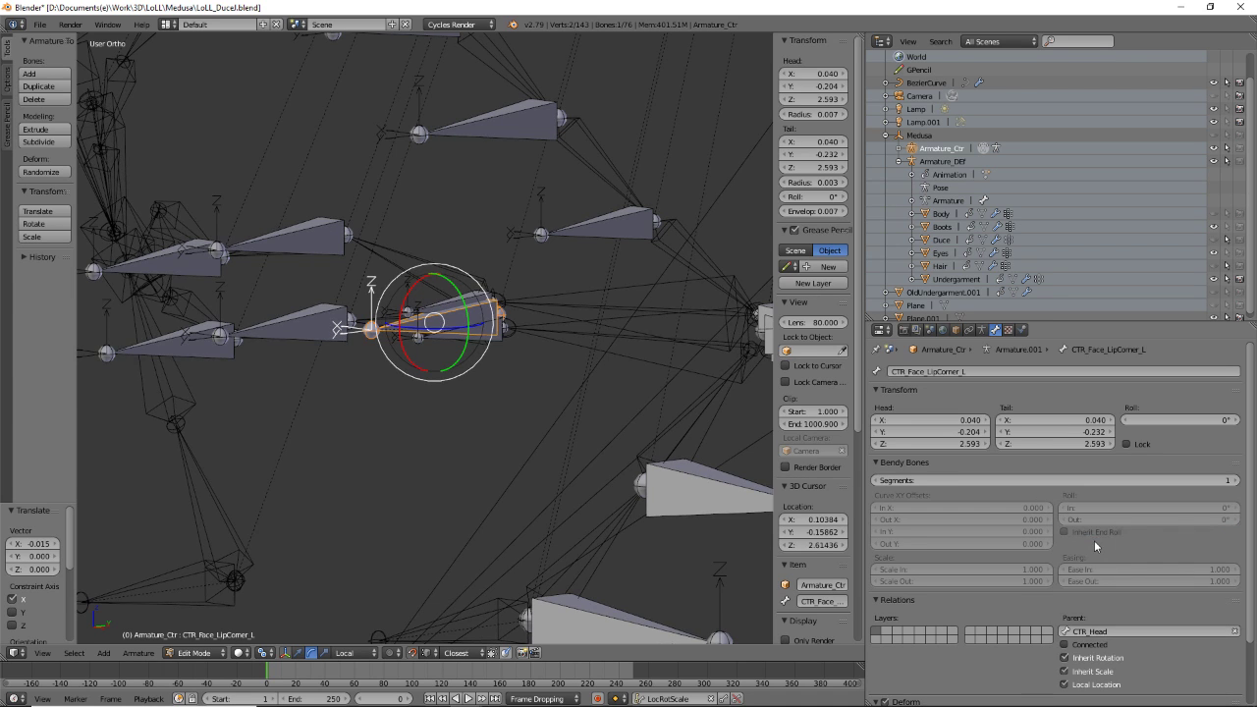
- Examine the placement and parent settings of the lower jowl controls CTR_Jouls_D_L and CTR_Jouls_E_L
{"action": "scroll", "coordinate": [612, 331], "scroll_direction": "down", "scroll_amount": 9}
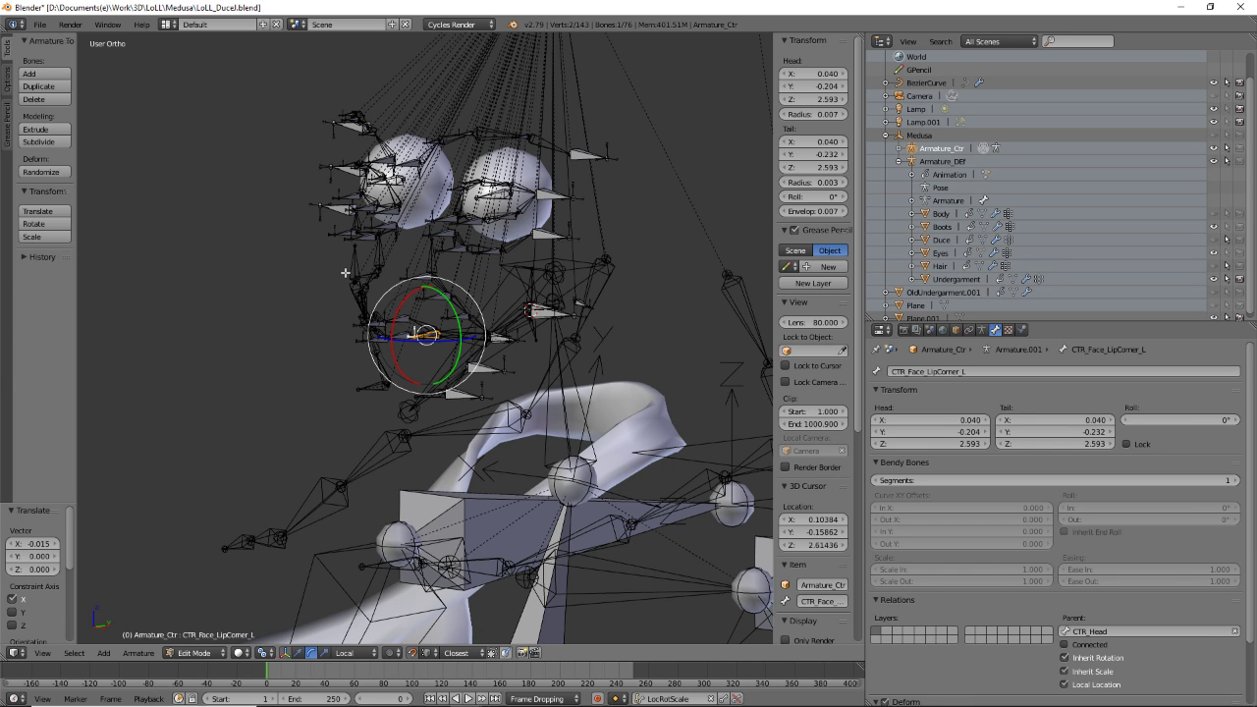
{"action": "scroll", "coordinate": [481, 428], "scroll_direction": "up", "scroll_amount": 6}
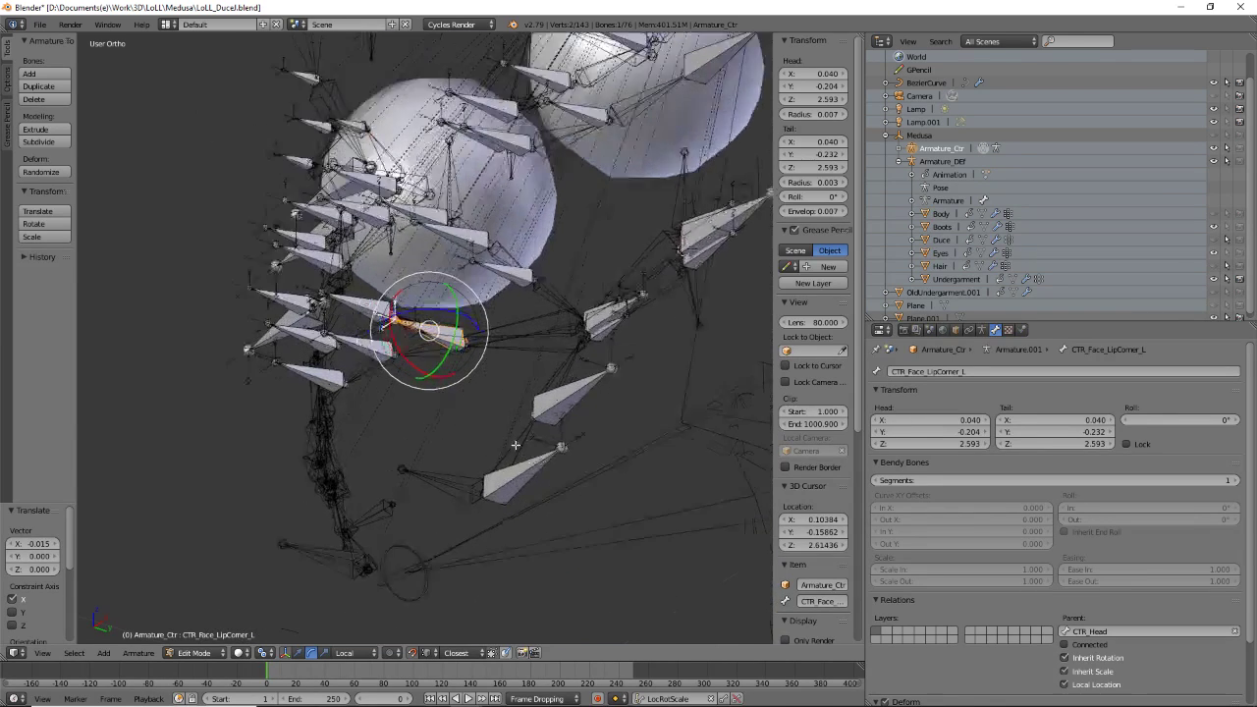
{"action": "middle_click_drag", "start_coordinate": [482, 429], "coordinate": [469, 309]}
{"action": "right_click", "coordinate": [483, 276]}
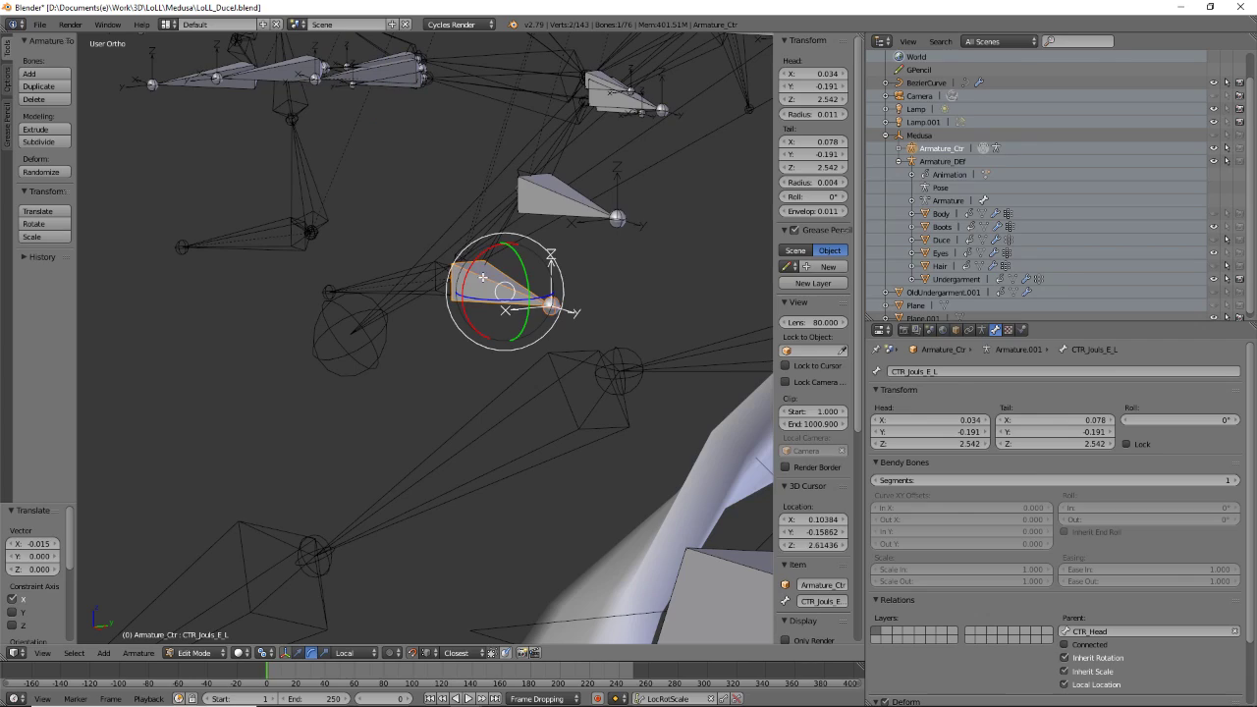
{"action": "right_click", "coordinate": [564, 195], "text": "shift"}
{"action": "middle_click_drag", "start_coordinate": [497, 360], "coordinate": [503, 260]}
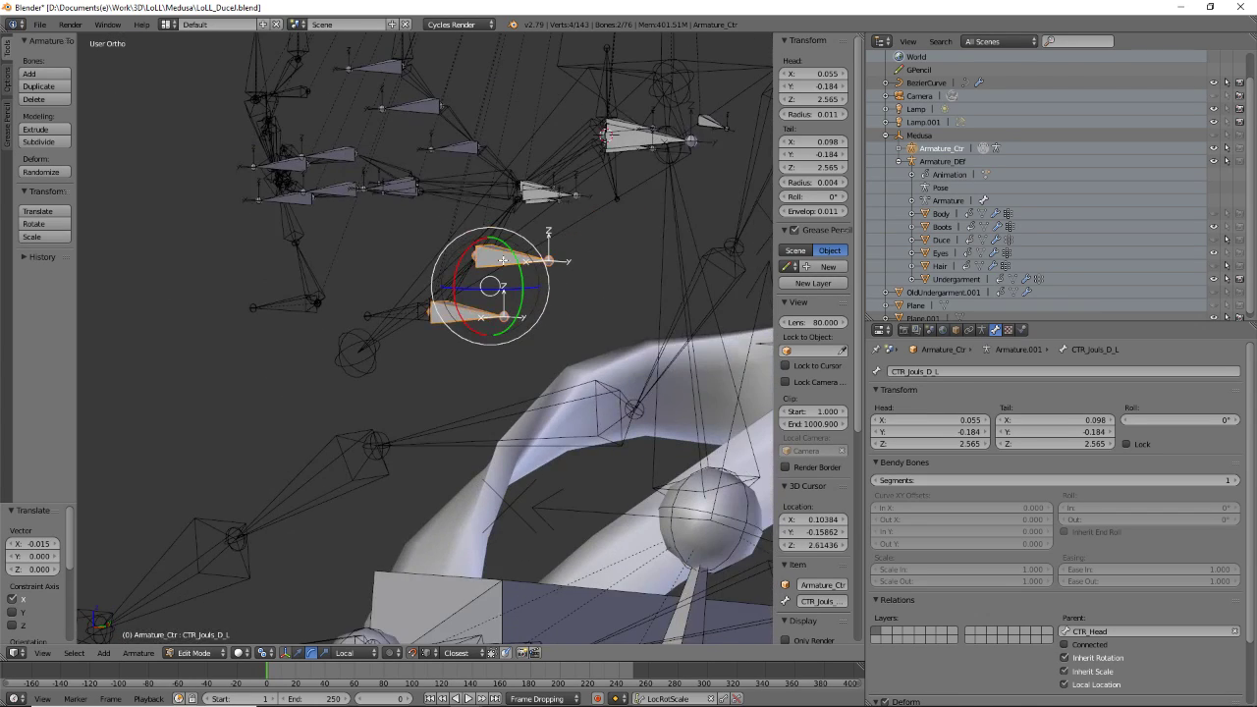
{"action": "middle_click_drag", "start_coordinate": [493, 359], "coordinate": [465, 350]}
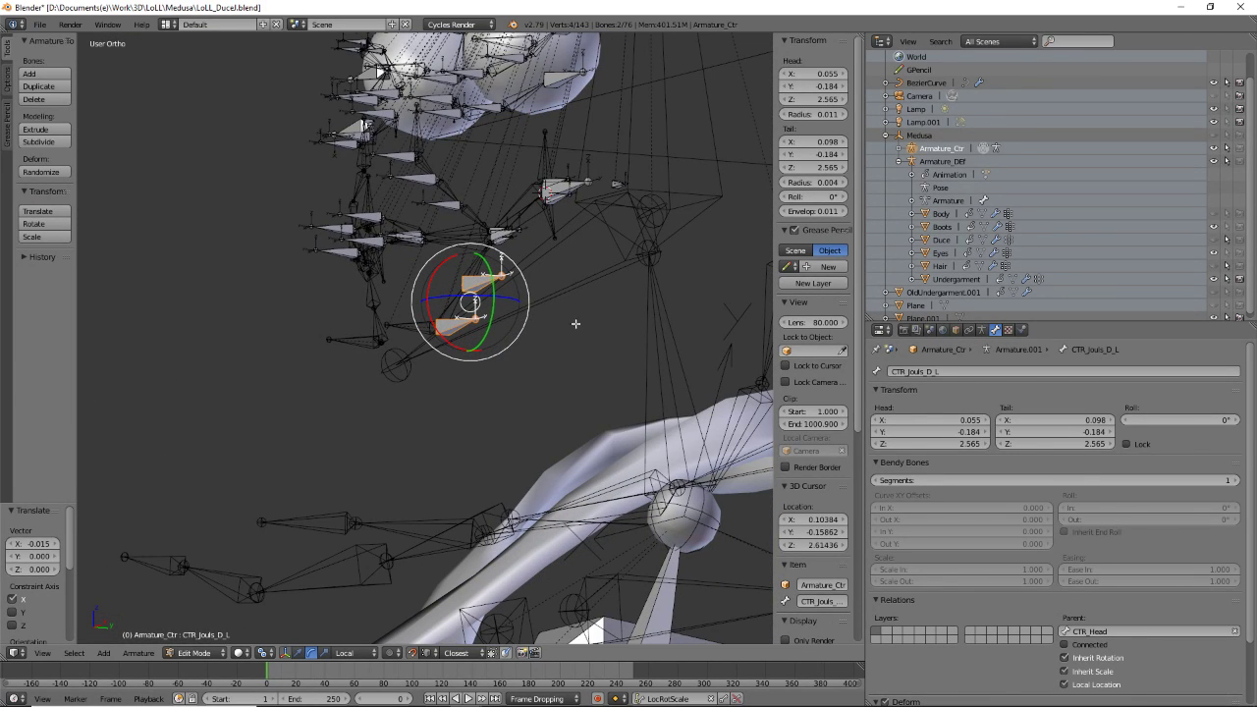
{"action": "middle_click_drag", "start_coordinate": [494, 365], "coordinate": [525, 355]}
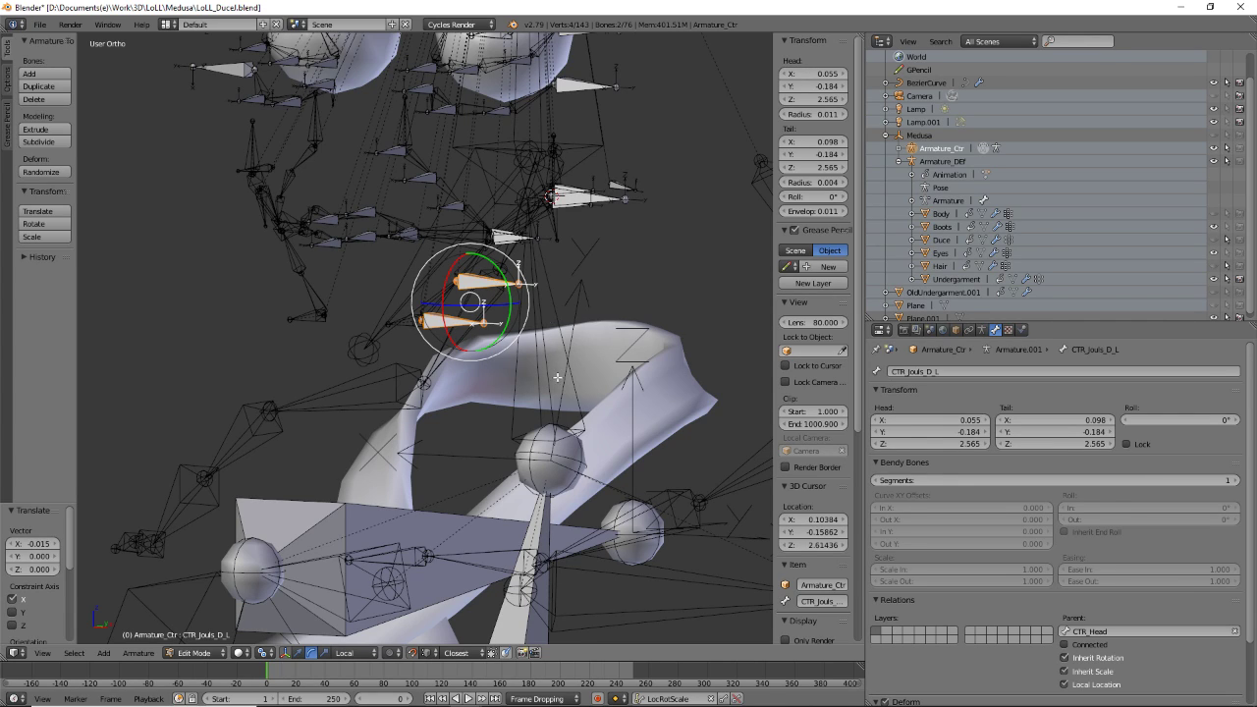
{"action": "scroll", "coordinate": [555, 376], "scroll_direction": "down", "scroll_amount": 2}
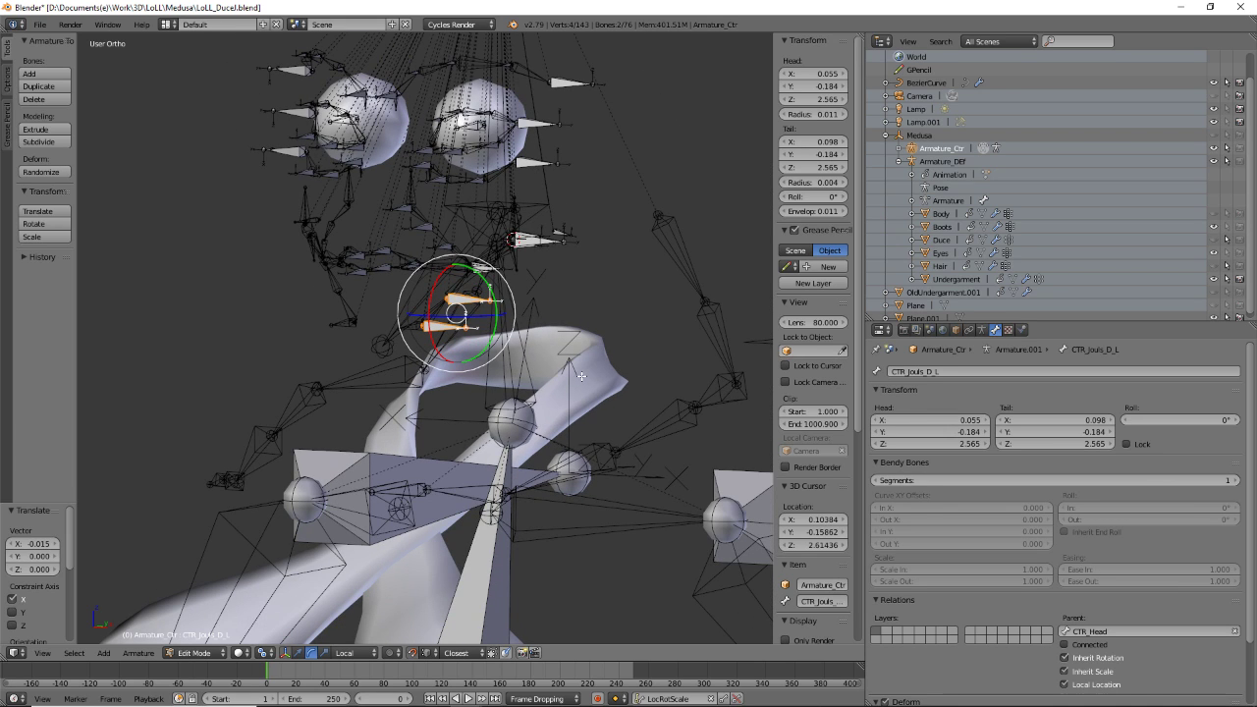
{"action": "scroll", "coordinate": [582, 376], "scroll_direction": "down", "scroll_amount": 1}
{"action": "middle_click_drag", "start_coordinate": [575, 377], "coordinate": [531, 362]}
{"action": "scroll", "coordinate": [510, 371], "scroll_direction": "up", "scroll_amount": 3}
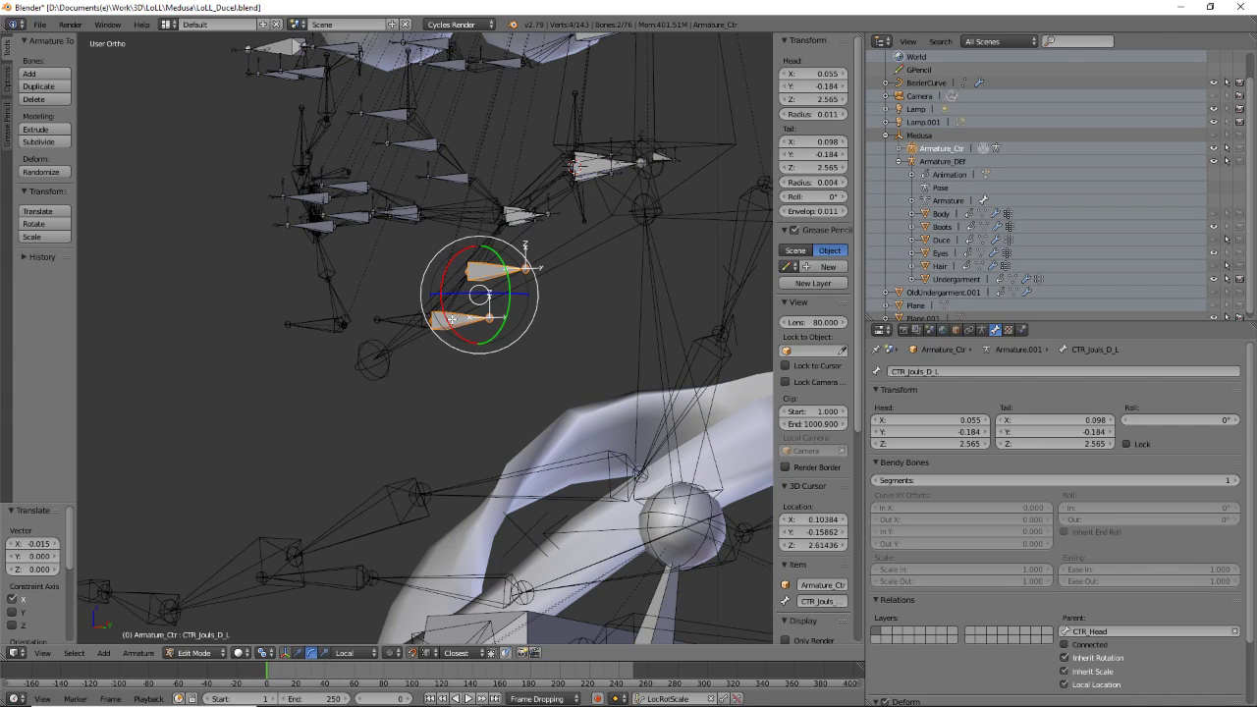
{"action": "right_click", "coordinate": [488, 276]}
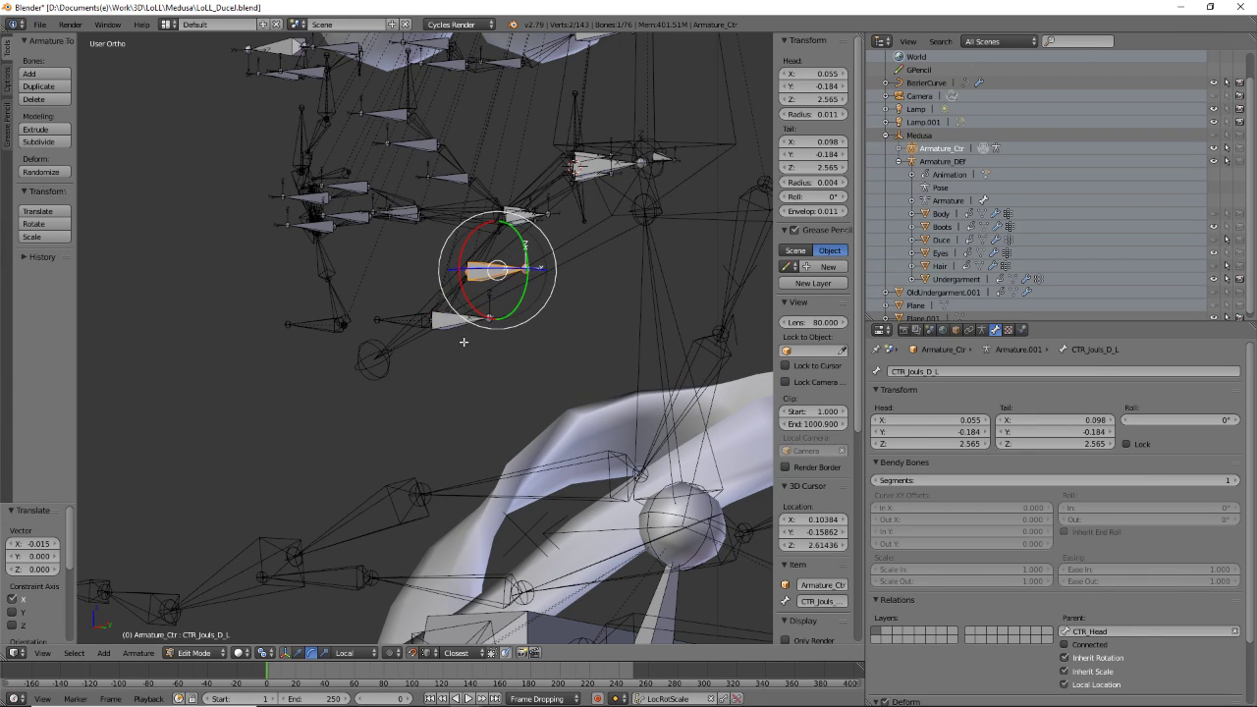
{"action": "right_click", "coordinate": [462, 322]}
{"action": "right_click", "coordinate": [498, 275]}
{"action": "right_click", "coordinate": [461, 322]}
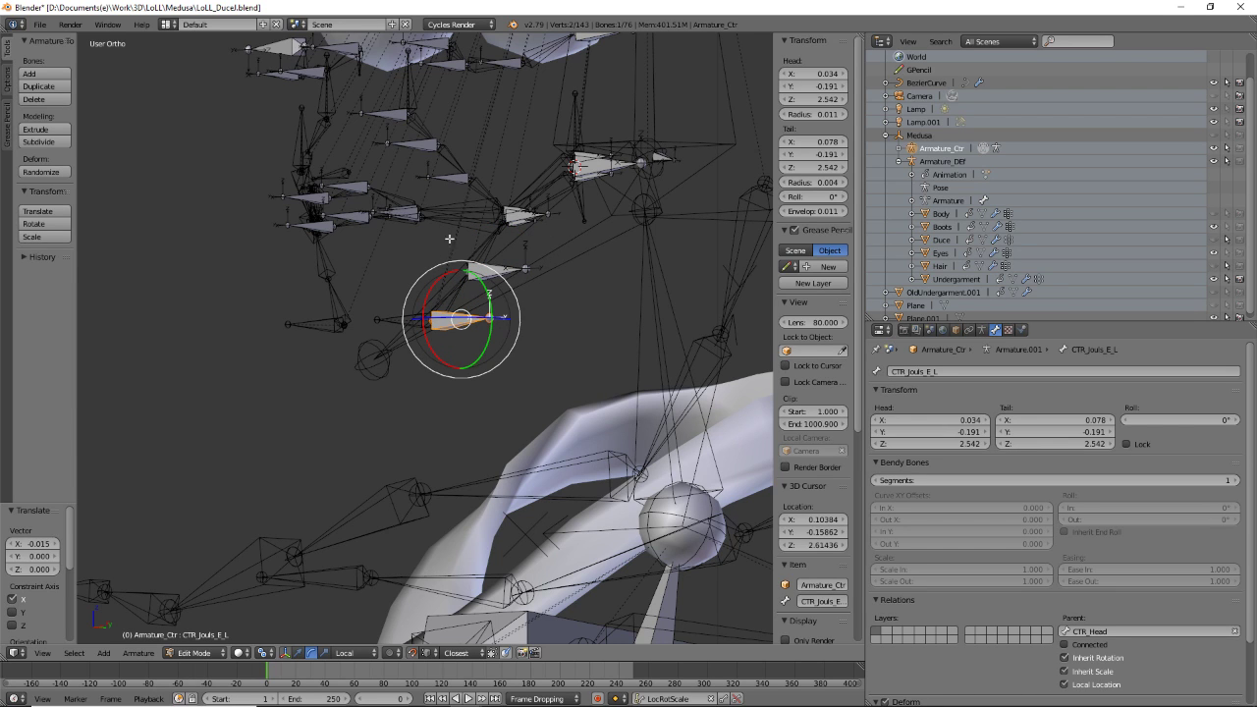
{"action": "middle_click_drag", "start_coordinate": [430, 336], "coordinate": [551, 279]}
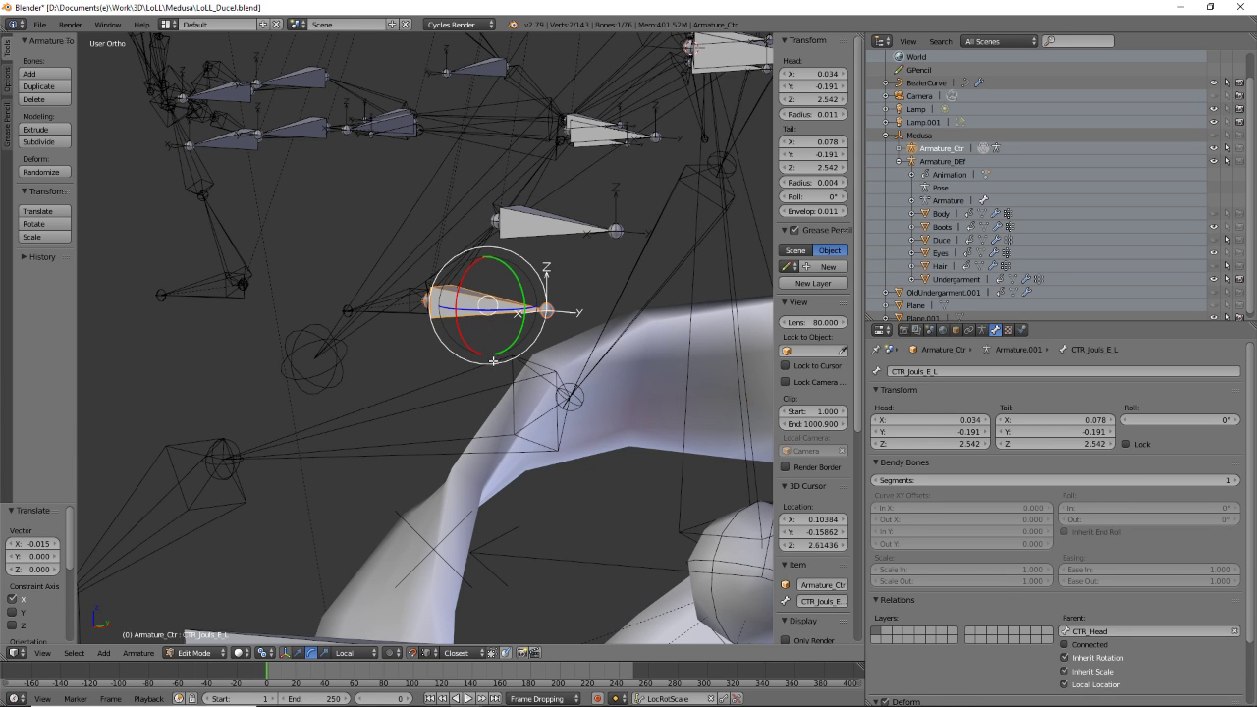
{"action": "mouse_move", "coordinate": [493, 361]}
{"action": "middle_mouse_down"}
{"action": "mouse_move", "coordinate": [482, 335]}
{"action": "mouse_move", "coordinate": [500, 349]}
{"action": "mouse_move", "coordinate": [628, 310]}
{"action": "mouse_move", "coordinate": [579, 320]}
{"action": "middle_mouse_up"}
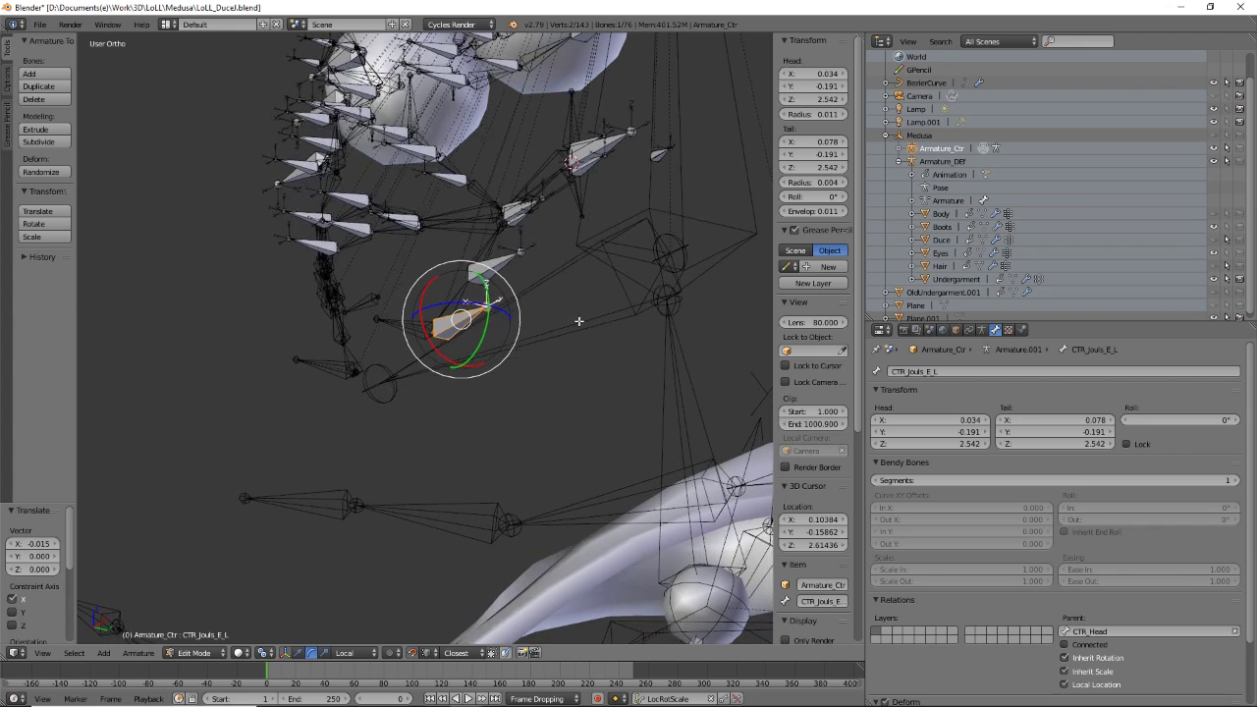
{"action": "middle_click_drag", "start_coordinate": [666, 266], "coordinate": [567, 265]}
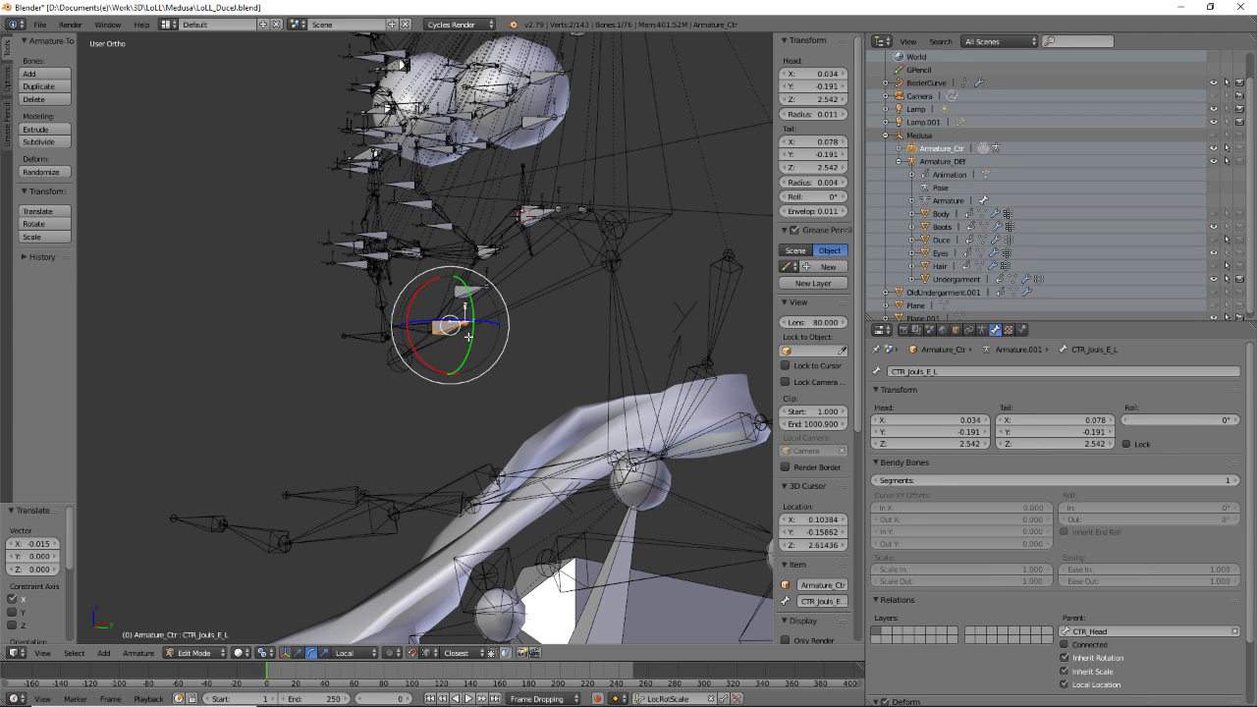
{"action": "scroll", "coordinate": [468, 340], "scroll_direction": "up", "scroll_amount": 3}
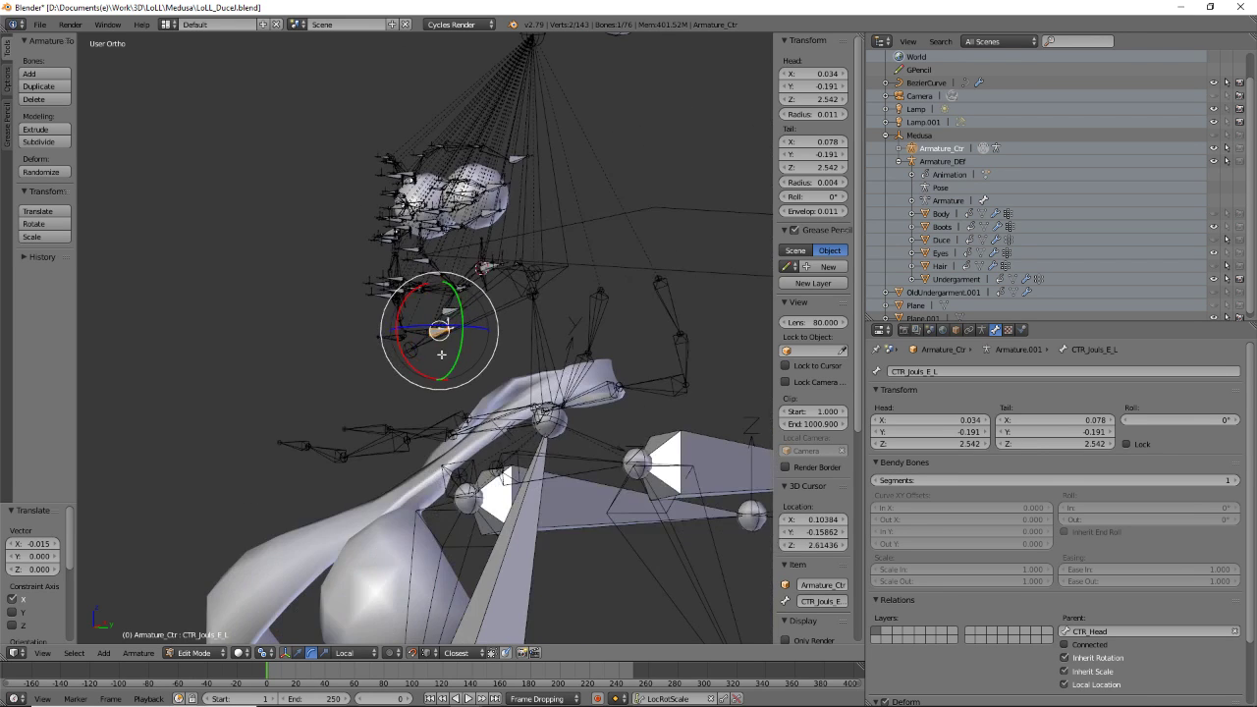
{"action": "middle_click_drag", "start_coordinate": [459, 305], "coordinate": [518, 352]}
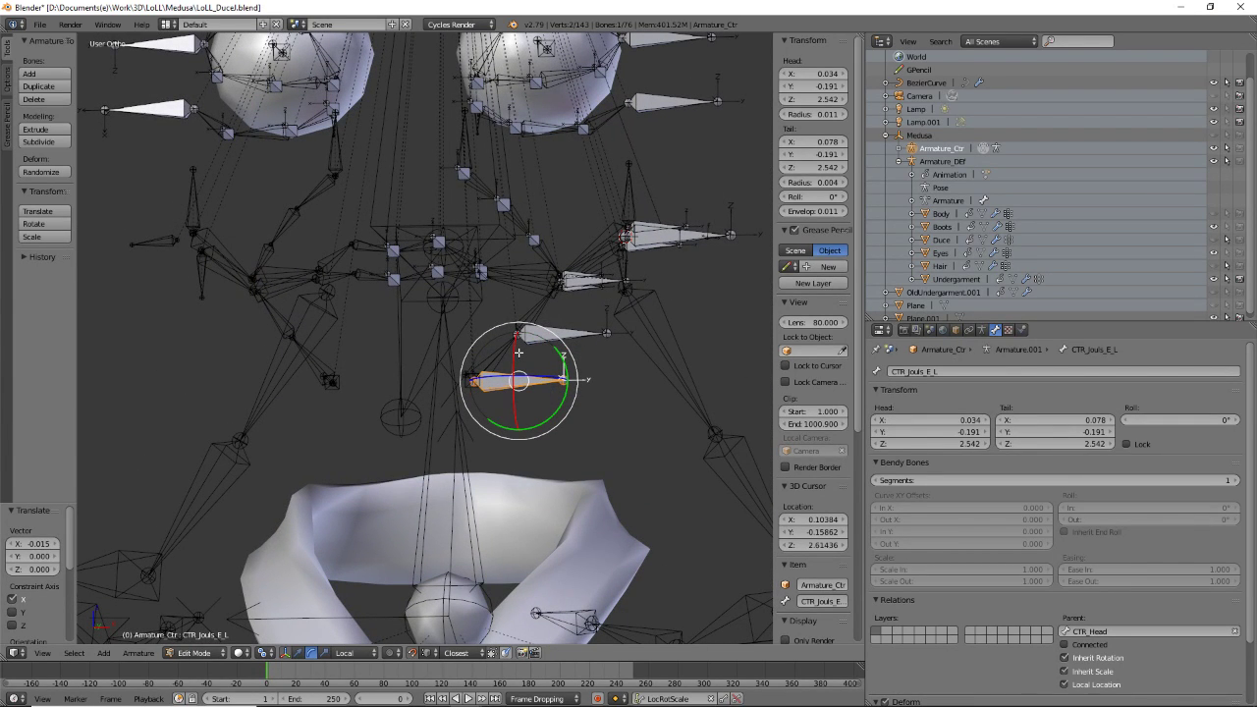
{"action": "middle_click_drag", "start_coordinate": [519, 351], "coordinate": [505, 401]}
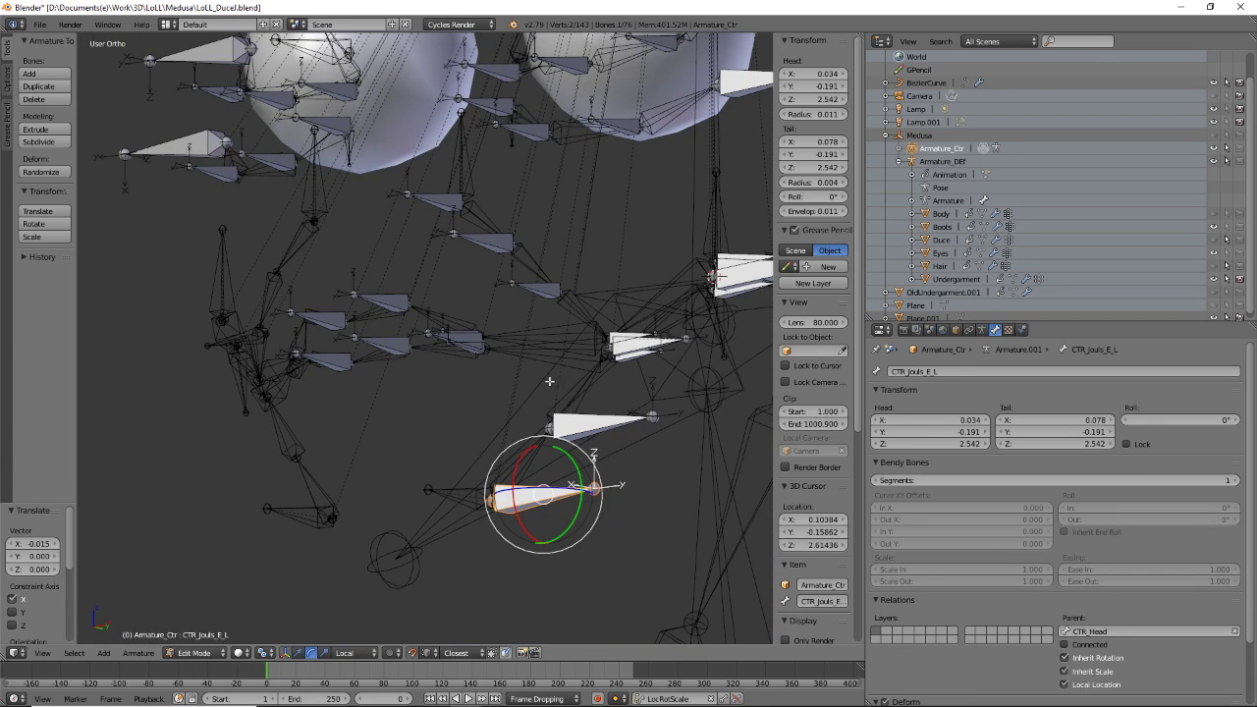
- Select the large upright bone above the head and check its name and parent
{"action": "scroll", "coordinate": [549, 381], "scroll_direction": "down", "scroll_amount": 3}
{"action": "middle_click_drag", "start_coordinate": [576, 377], "coordinate": [598, 202]}
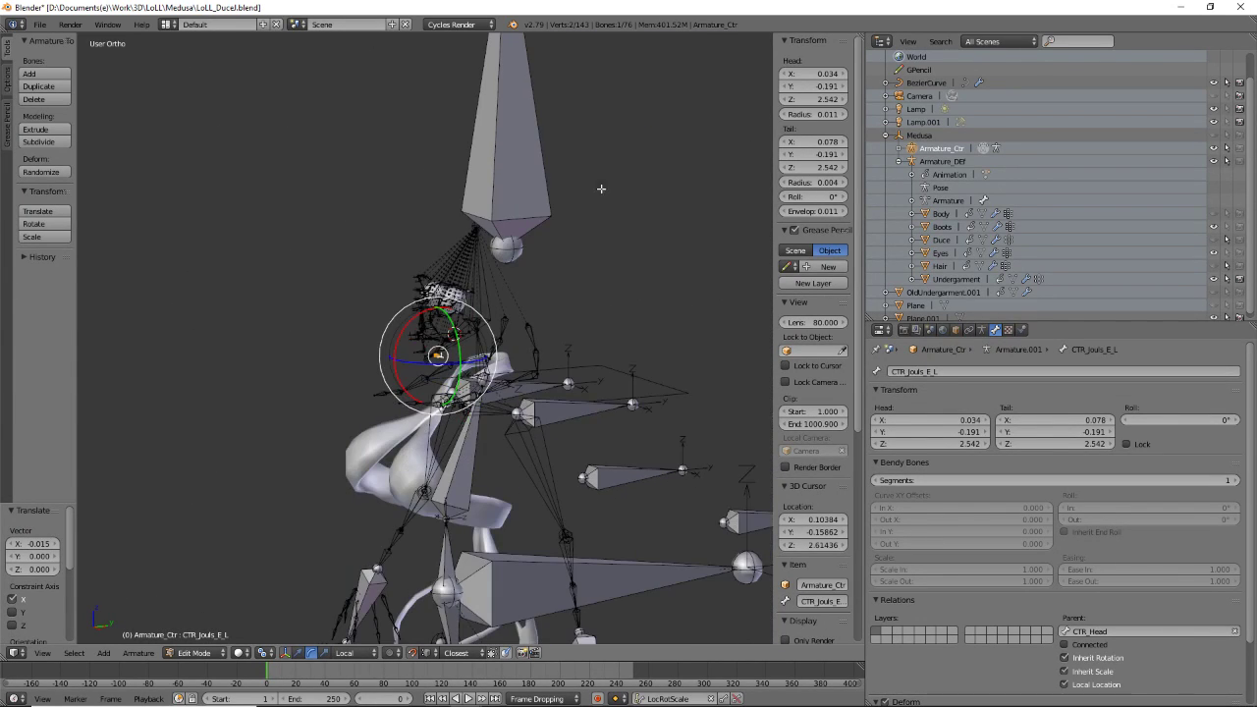
{"action": "right_click", "coordinate": [531, 154]}
{"action": "middle_click_drag", "start_coordinate": [554, 275], "coordinate": [598, 267]}
{"action": "scroll", "coordinate": [598, 267], "scroll_direction": "up", "scroll_amount": 5}
{"action": "mouse_move", "coordinate": [564, 322]}
{"action": "middle_mouse_down"}
{"action": "mouse_move", "coordinate": [513, 327]}
{"action": "mouse_move", "coordinate": [576, 302]}
{"action": "middle_mouse_up"}
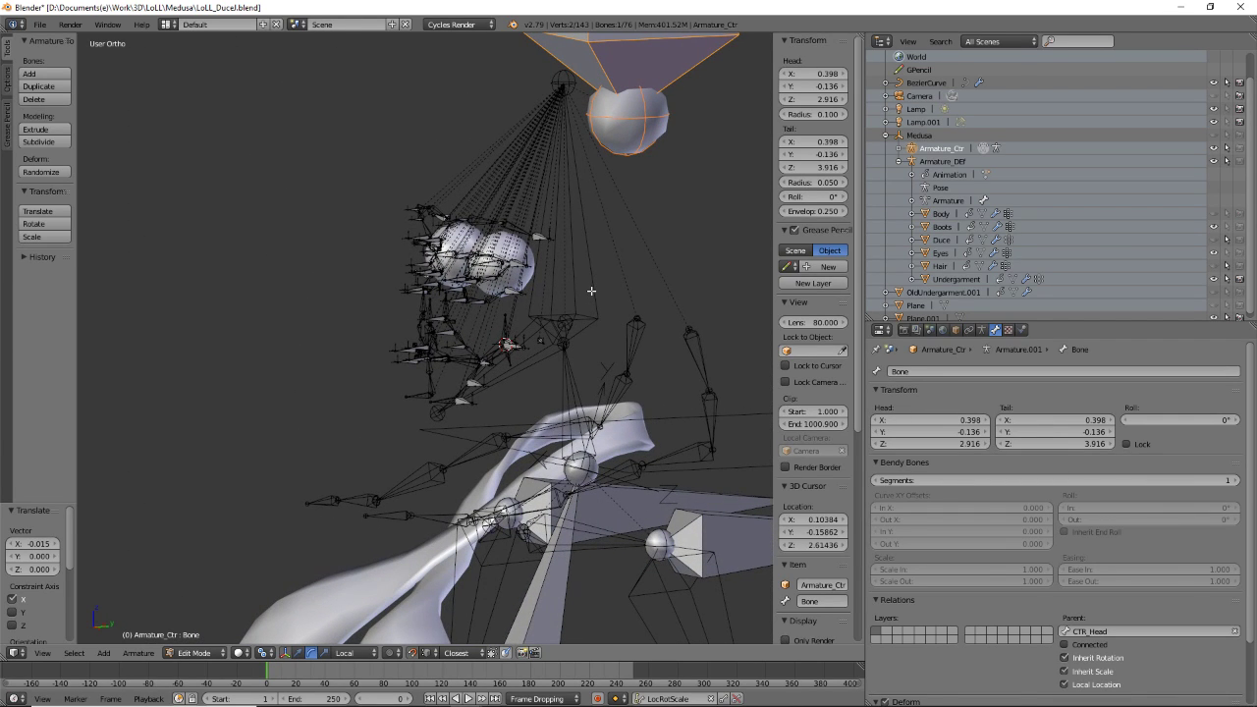
- Expand Armature_Ctr's bone hierarchy through COG, Ctrl_Abd, CTRL_CHest and CTR_Neck to reach CTR_Head
{"action": "left_click", "coordinate": [900, 149]}
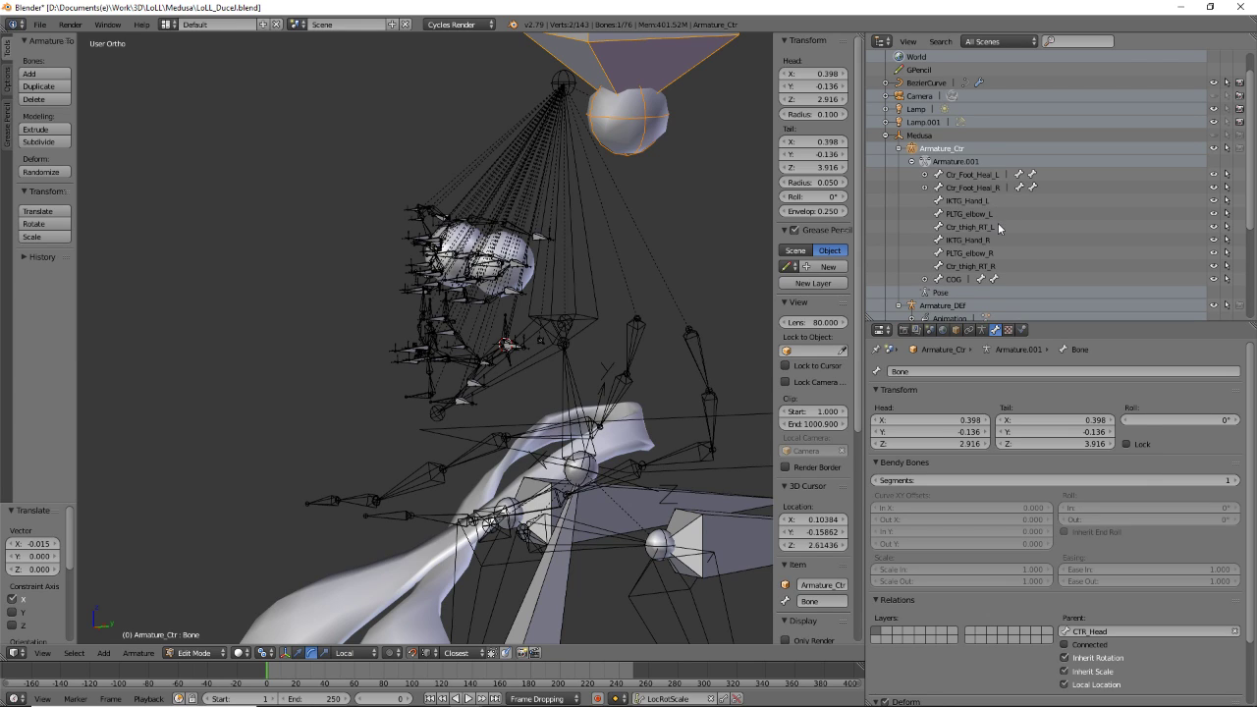
{"action": "left_click", "coordinate": [925, 280]}
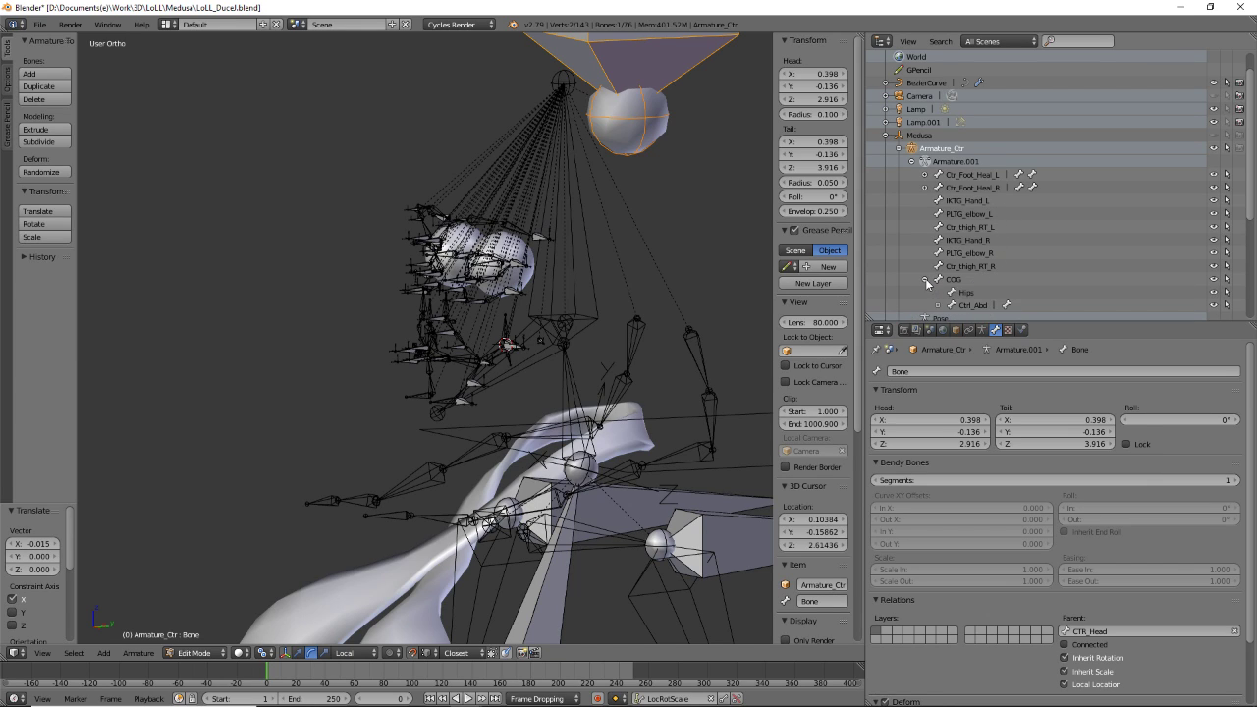
{"action": "scroll", "coordinate": [962, 291], "scroll_direction": "down", "scroll_amount": 1}
{"action": "left_click", "coordinate": [938, 280]}
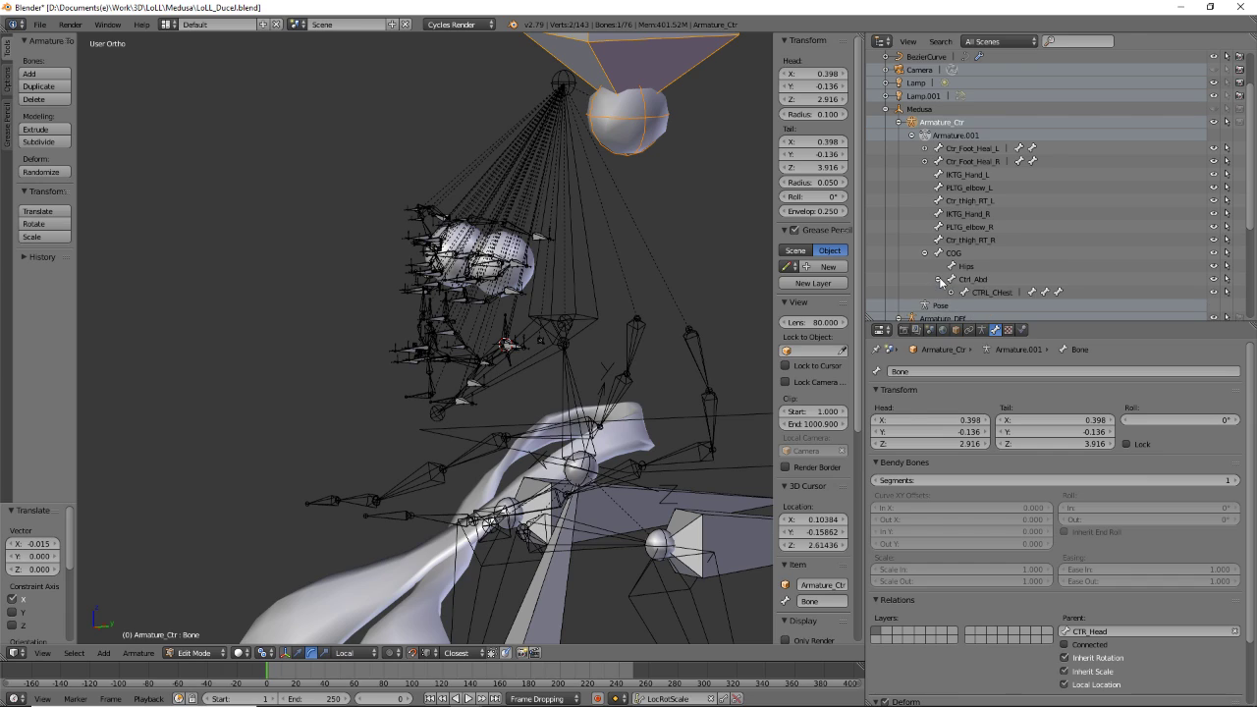
{"action": "scroll", "coordinate": [949, 283], "scroll_direction": "down", "scroll_amount": 1}
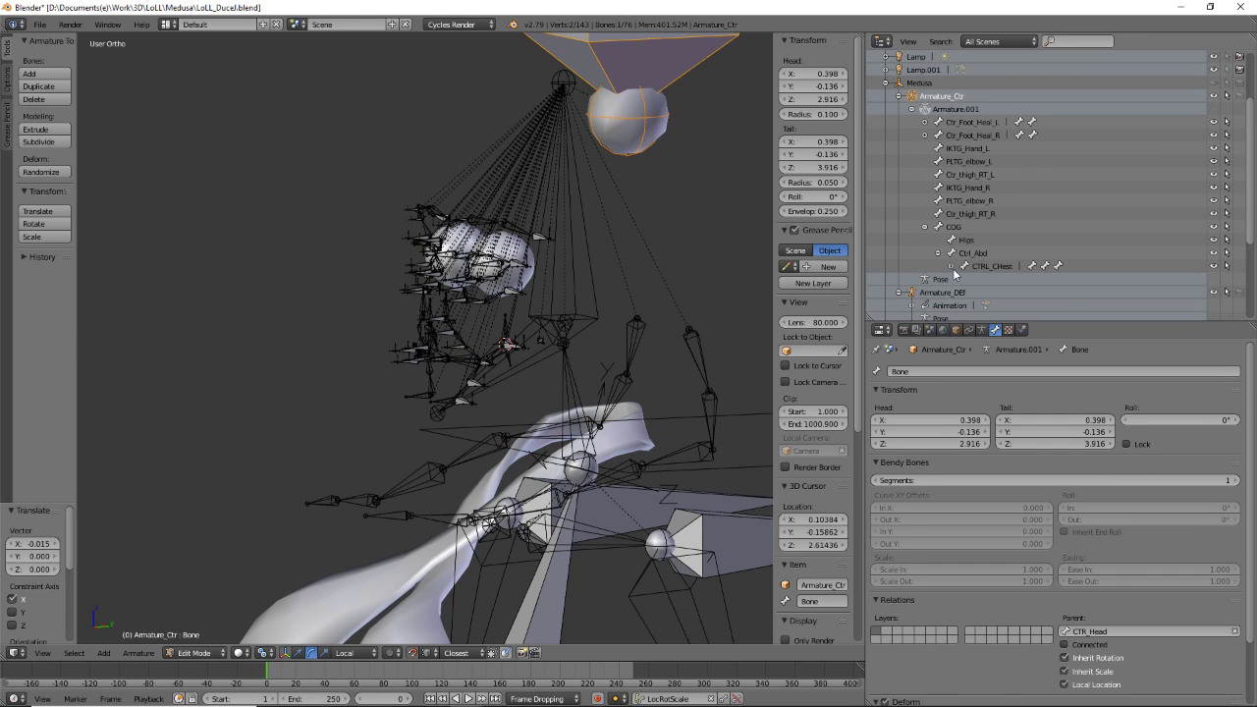
{"action": "left_click", "coordinate": [950, 266]}
{"action": "scroll", "coordinate": [961, 280], "scroll_direction": "down", "scroll_amount": 1}
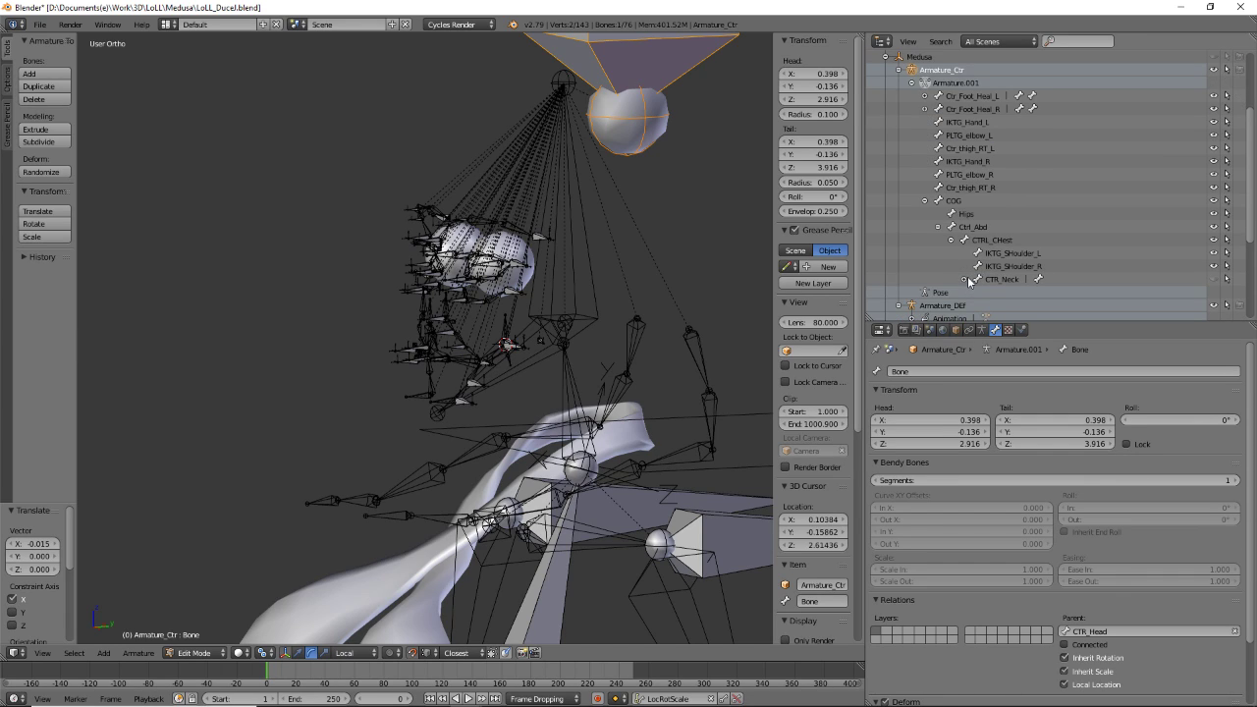
{"action": "left_click", "coordinate": [965, 280]}
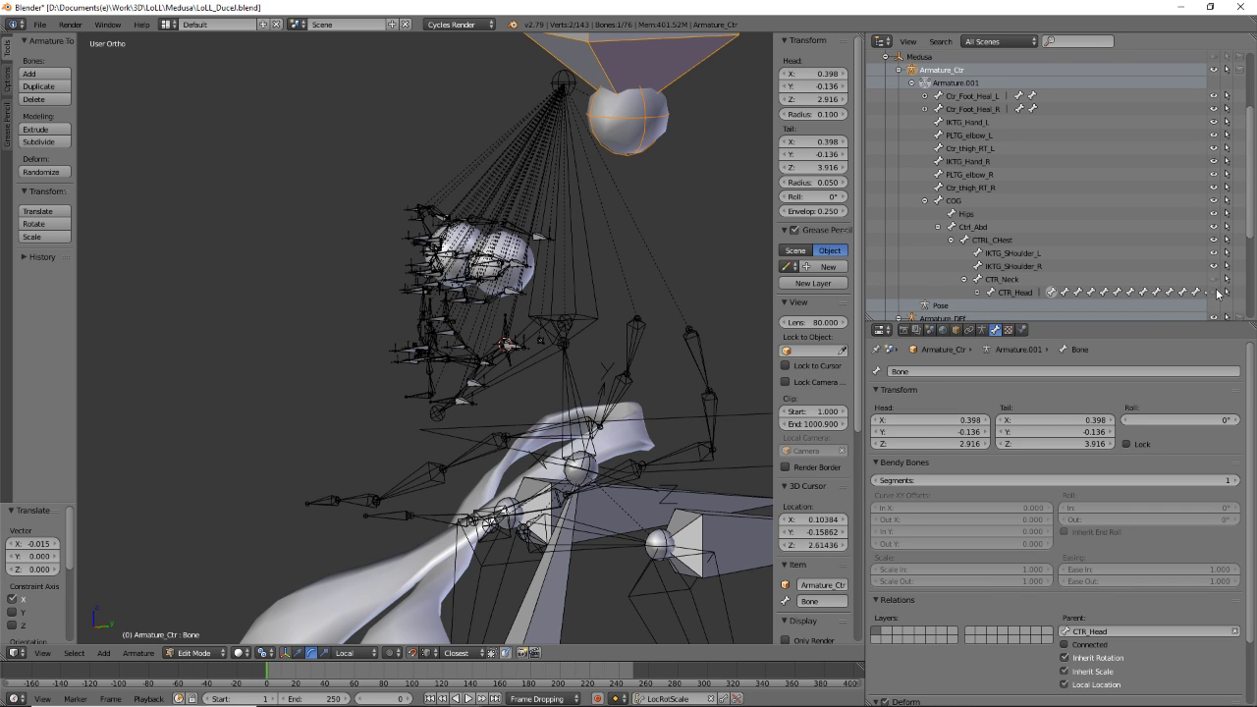
- Unhide the CTR_Head bone and select it in the viewport
{"action": "left_click", "coordinate": [1215, 292]}
{"action": "scroll", "coordinate": [571, 291], "scroll_direction": "down", "scroll_amount": 2}
{"action": "right_click", "coordinate": [535, 243]}
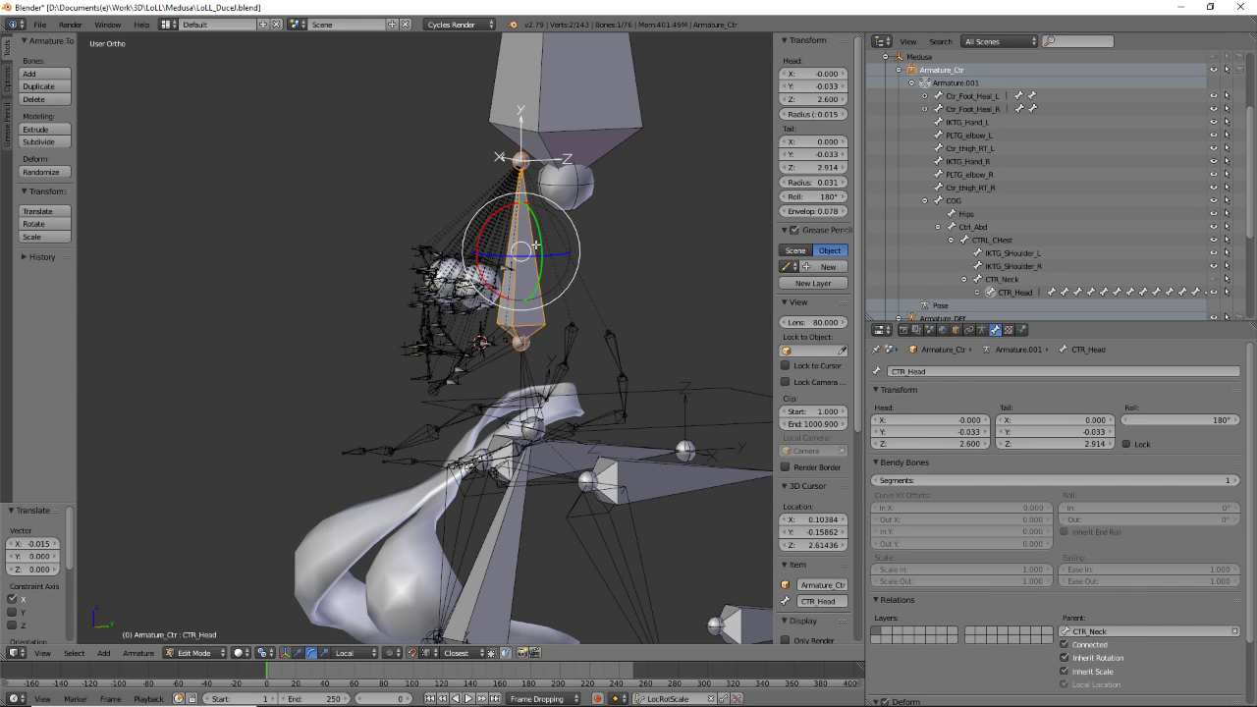
{"action": "middle_click_drag", "start_coordinate": [498, 227], "coordinate": [509, 249]}
{"action": "scroll", "coordinate": [509, 249], "scroll_direction": "up", "scroll_amount": 2}
- Switch Armature_Ctr to Pose Mode and deselect all bones
{"action": "left_click", "coordinate": [193, 654]}
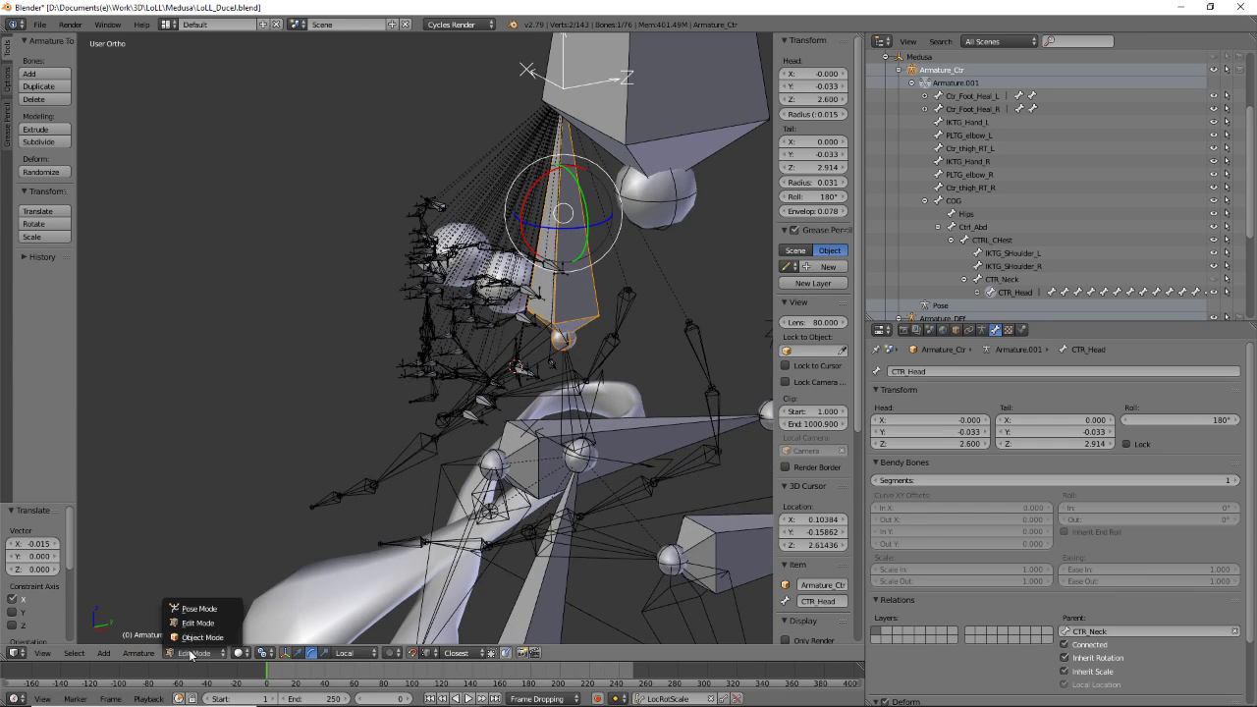
{"action": "left_click", "coordinate": [199, 609]}
{"action": "middle_click_drag", "start_coordinate": [481, 384], "coordinate": [506, 361]}
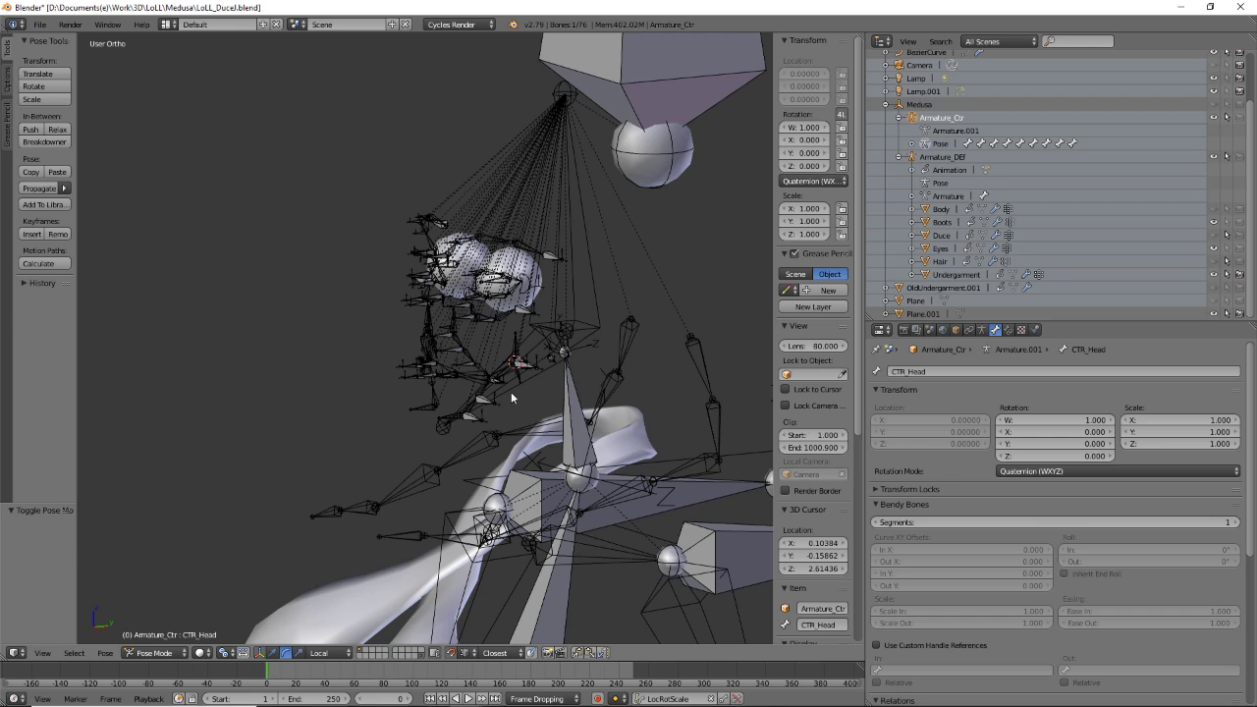
{"action": "key", "text": "a"}
{"action": "key", "text": "a"}
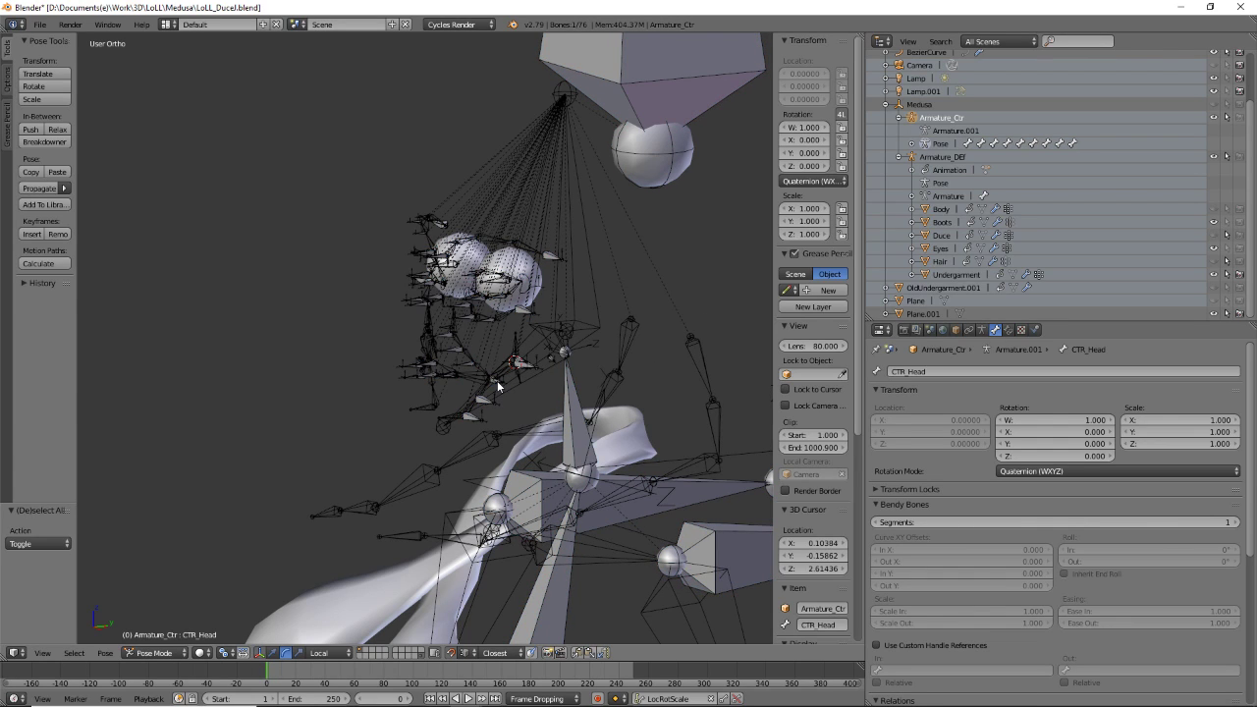
- Reveal the hidden bones of Armature_Ctr and select the CTR_Head bone
{"action": "key", "text": "alt+h"}
{"action": "key", "text": "a"}
{"action": "right_click", "coordinate": [585, 272]}
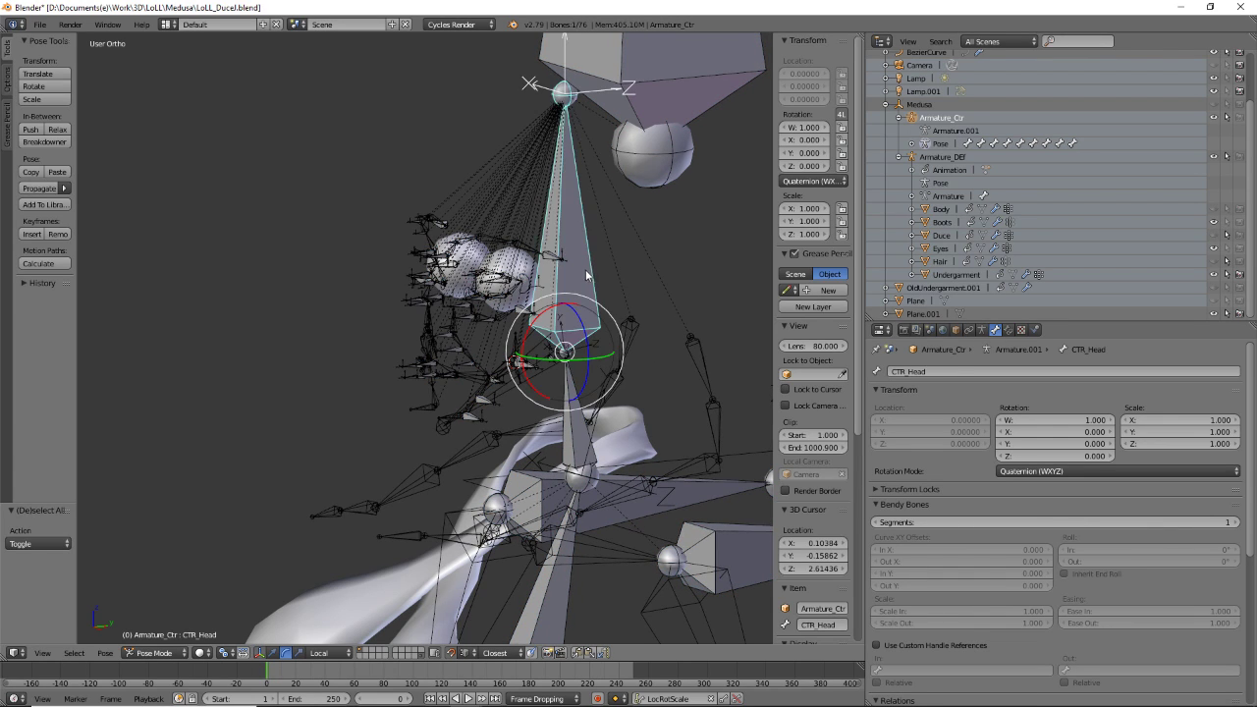
- Try rotating CTR_Head about its local X axis, then clear the bone's rotation
{"action": "scroll", "coordinate": [499, 367], "scroll_direction": "up", "scroll_amount": 3}
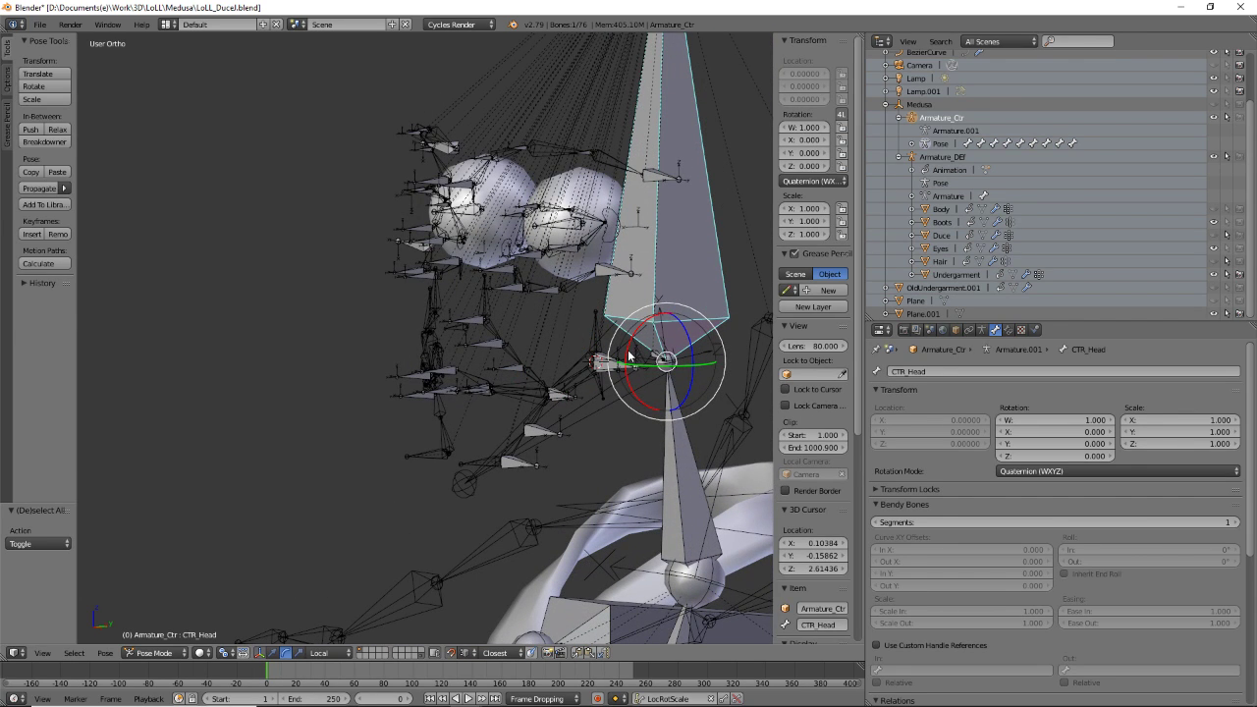
{"action": "mouse_move", "coordinate": [630, 356]}
{"action": "left_mouse_down"}
{"action": "mouse_move", "coordinate": [639, 341]}
{"action": "mouse_move", "coordinate": [637, 377]}
{"action": "mouse_move", "coordinate": [636, 356]}
{"action": "left_mouse_up"}
{"action": "type", "text": "90"}
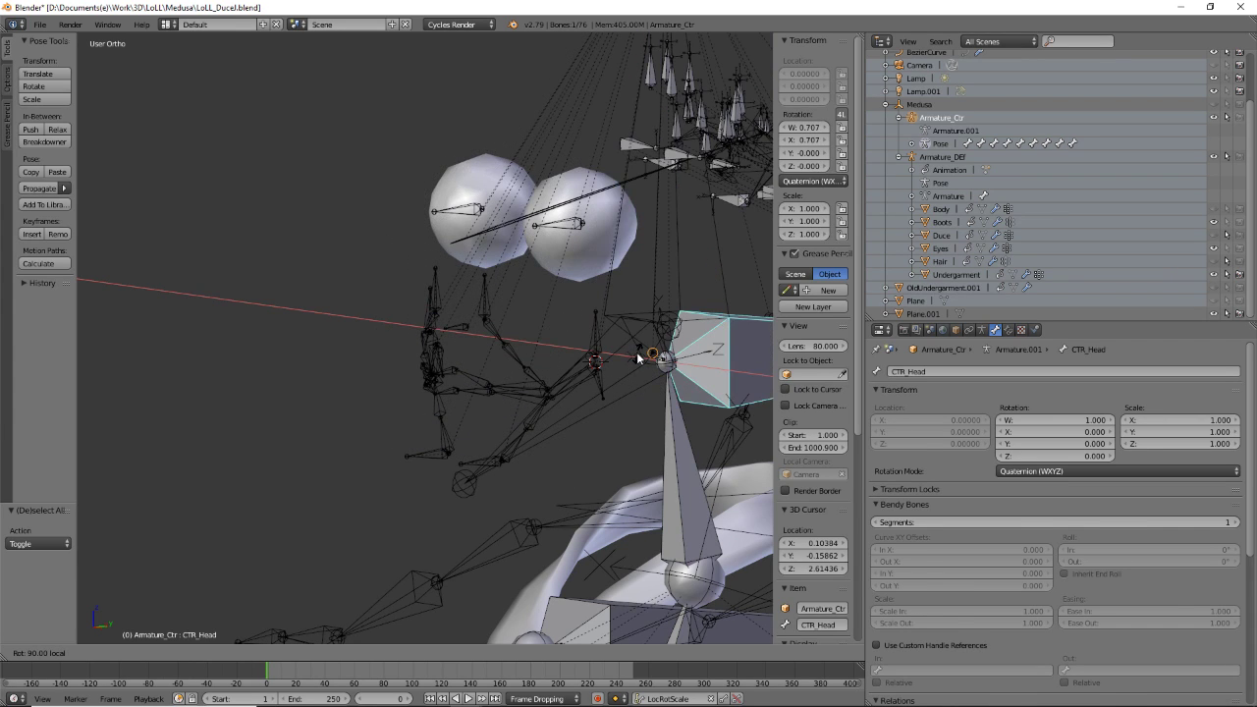
{"action": "left_click", "coordinate": [633, 358]}
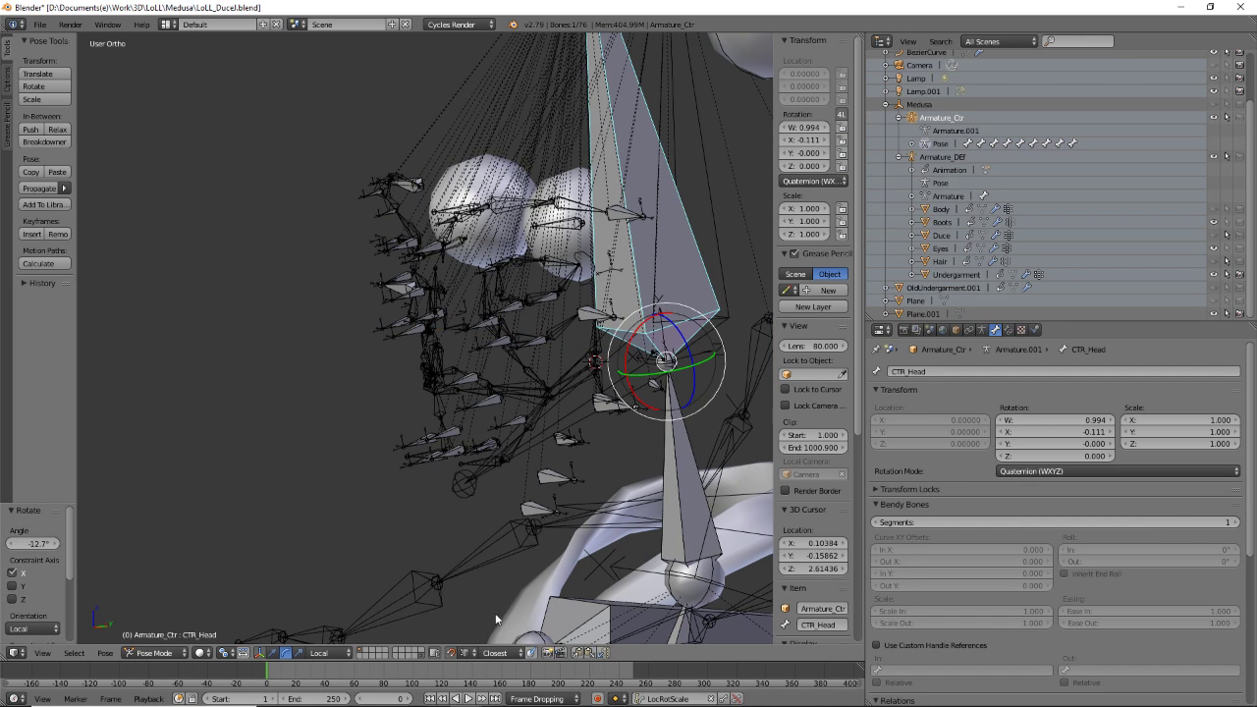
{"action": "key", "text": "alt+r"}
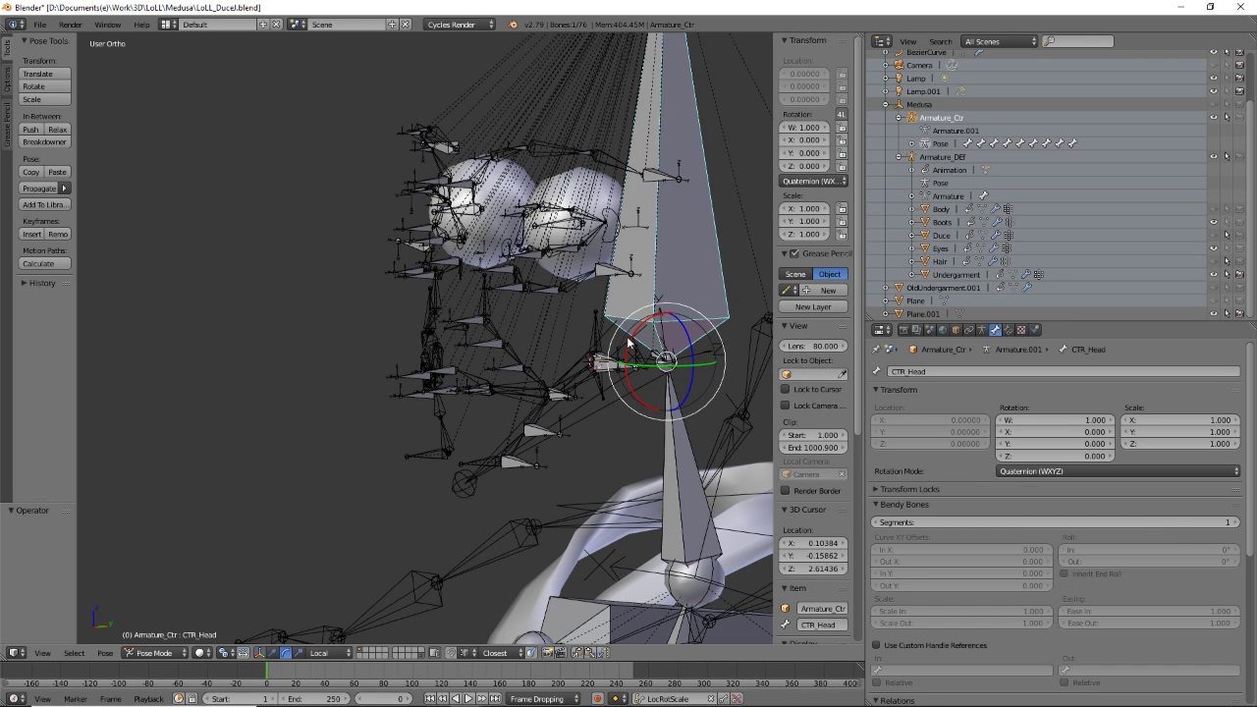
- Rotate CTR_Head backward about its local X axis by about 33.4° to test the facial controls
{"action": "key", "text": "r"}
{"action": "key", "text": "x"}
{"action": "key", "text": "x"}
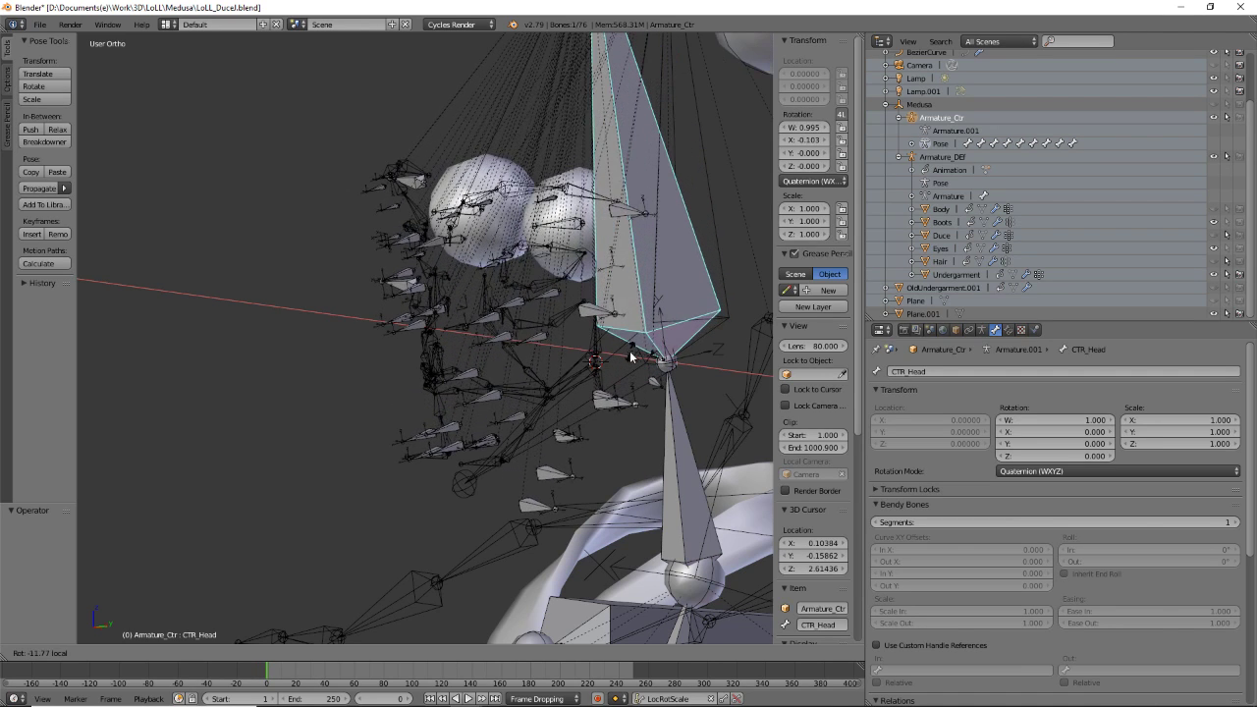
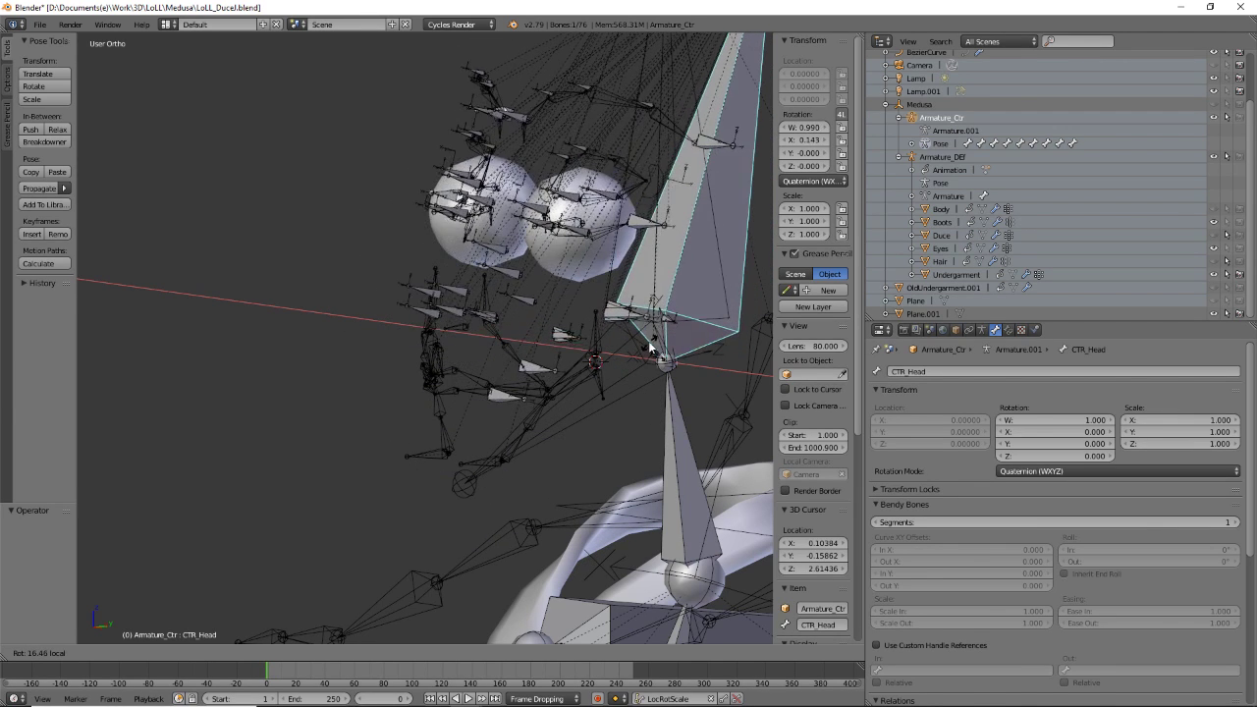
{"action": "left_click", "coordinate": [657, 330]}
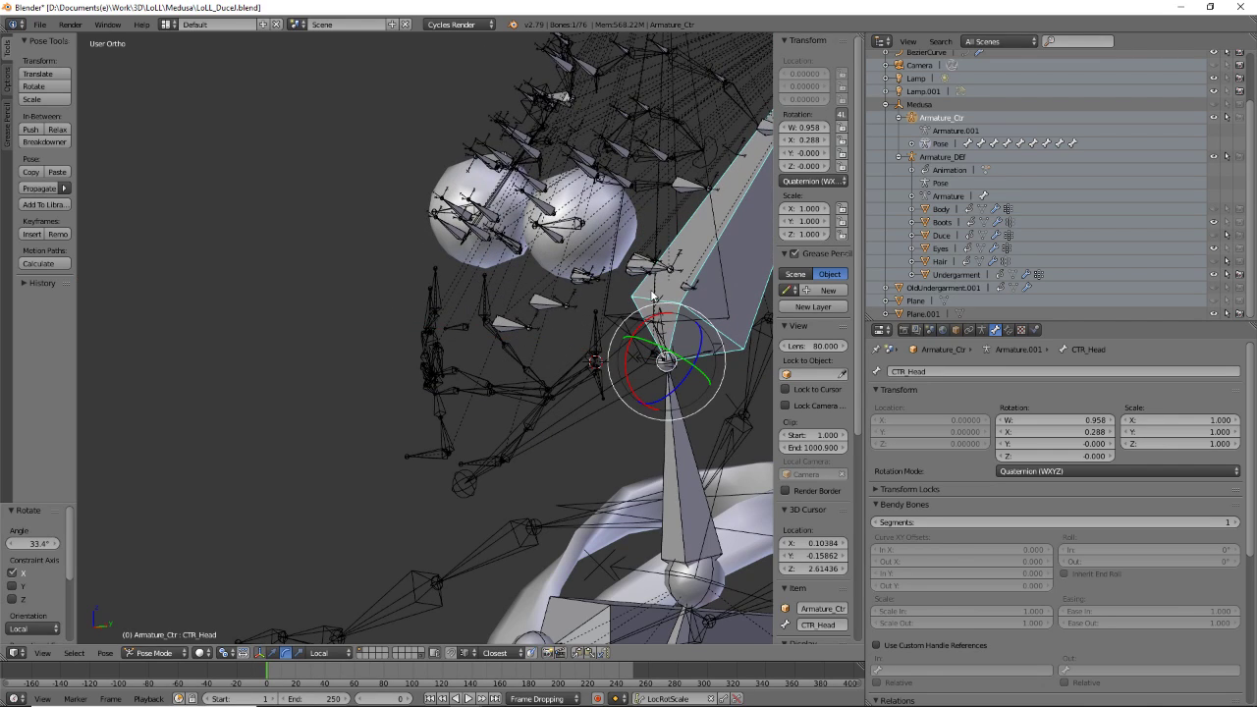
- Swing CTR_Head back and forth about its local X axis, finishing with a rotation of about 76.3°
{"action": "middle_click_drag", "start_coordinate": [436, 290], "coordinate": [410, 246]}
{"action": "key", "text": "ctrl+Tab"}
{"action": "key", "text": "ctrl+Tab"}
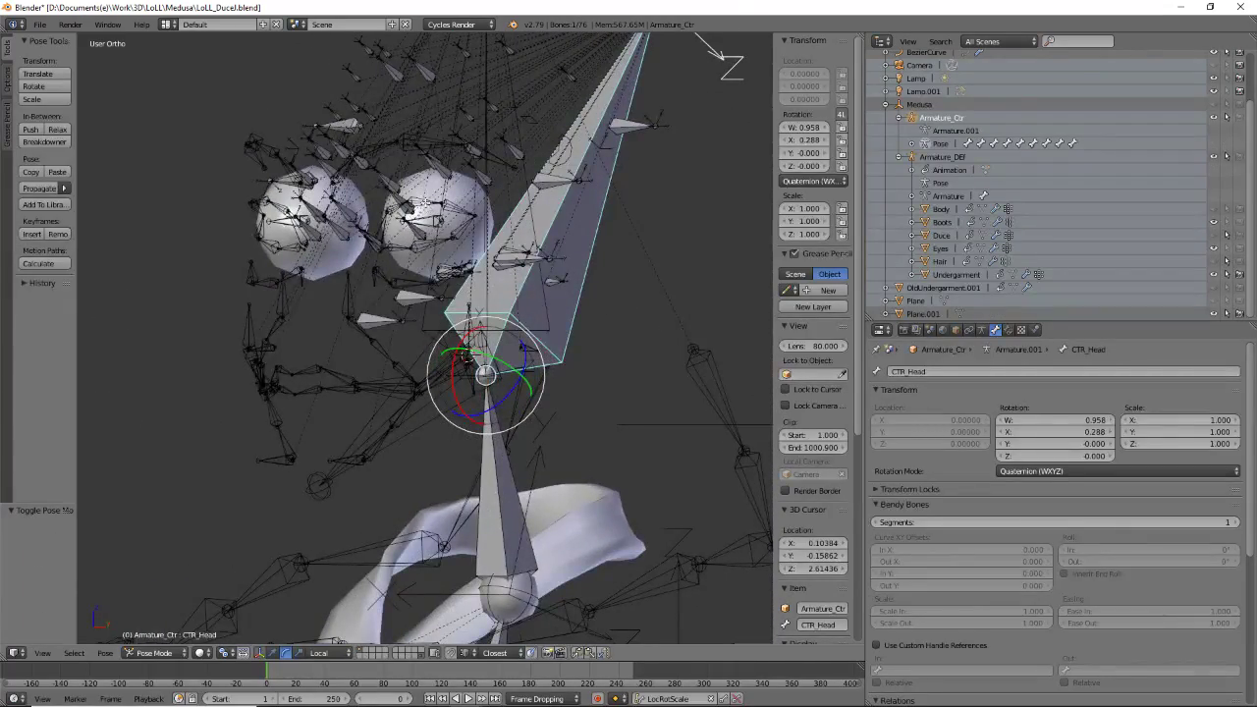
{"action": "key", "text": "Tab"}
{"action": "key", "text": "ctrl+Tab"}
{"action": "middle_click_drag", "start_coordinate": [340, 392], "coordinate": [319, 307]}
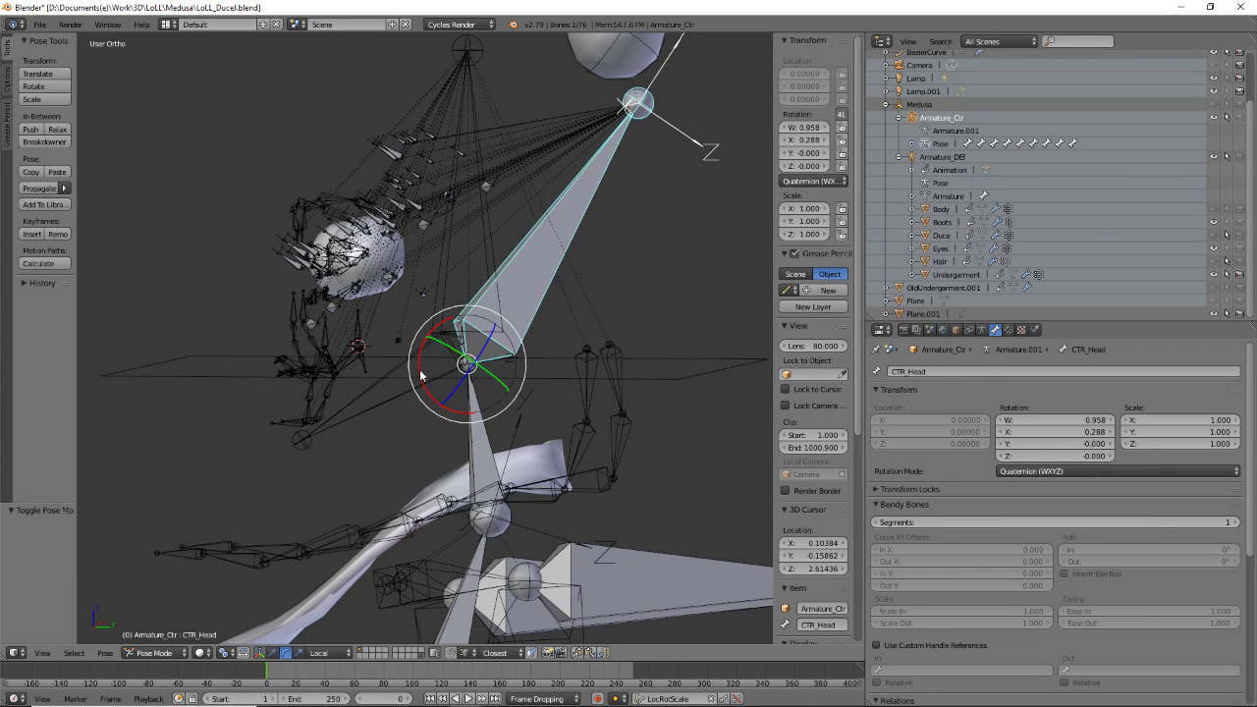
{"action": "left_click_drag", "start_coordinate": [420, 376], "coordinate": [457, 383]}
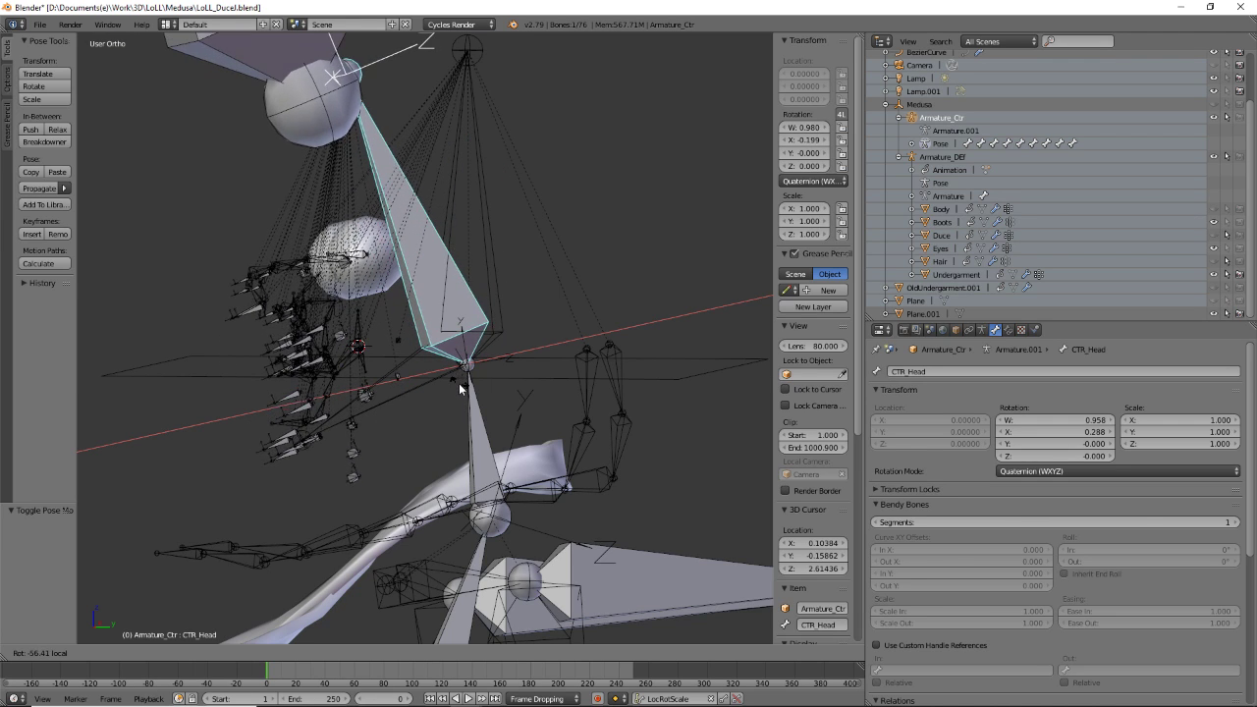
{"action": "key", "text": "ctrl+z"}
{"action": "key", "text": "ctrl+shift+z"}
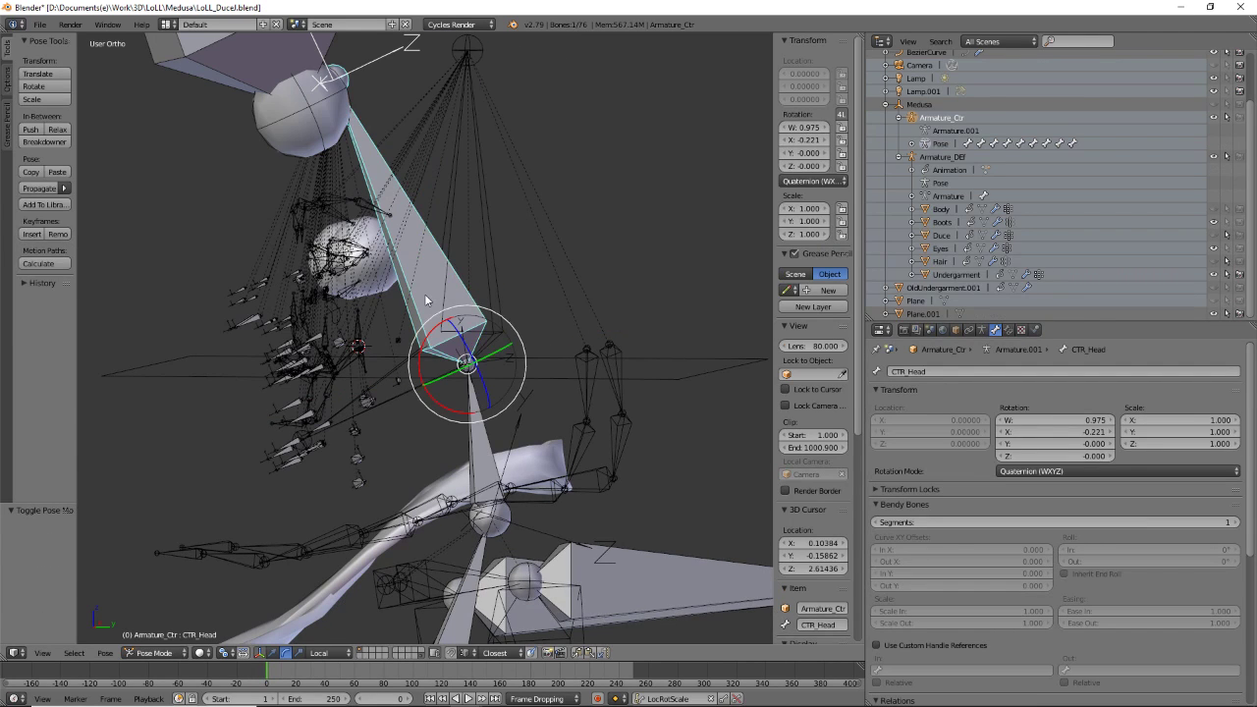
{"action": "left_click_drag", "start_coordinate": [423, 381], "coordinate": [444, 319]}
{"action": "middle_click_drag", "start_coordinate": [290, 288], "coordinate": [433, 261]}
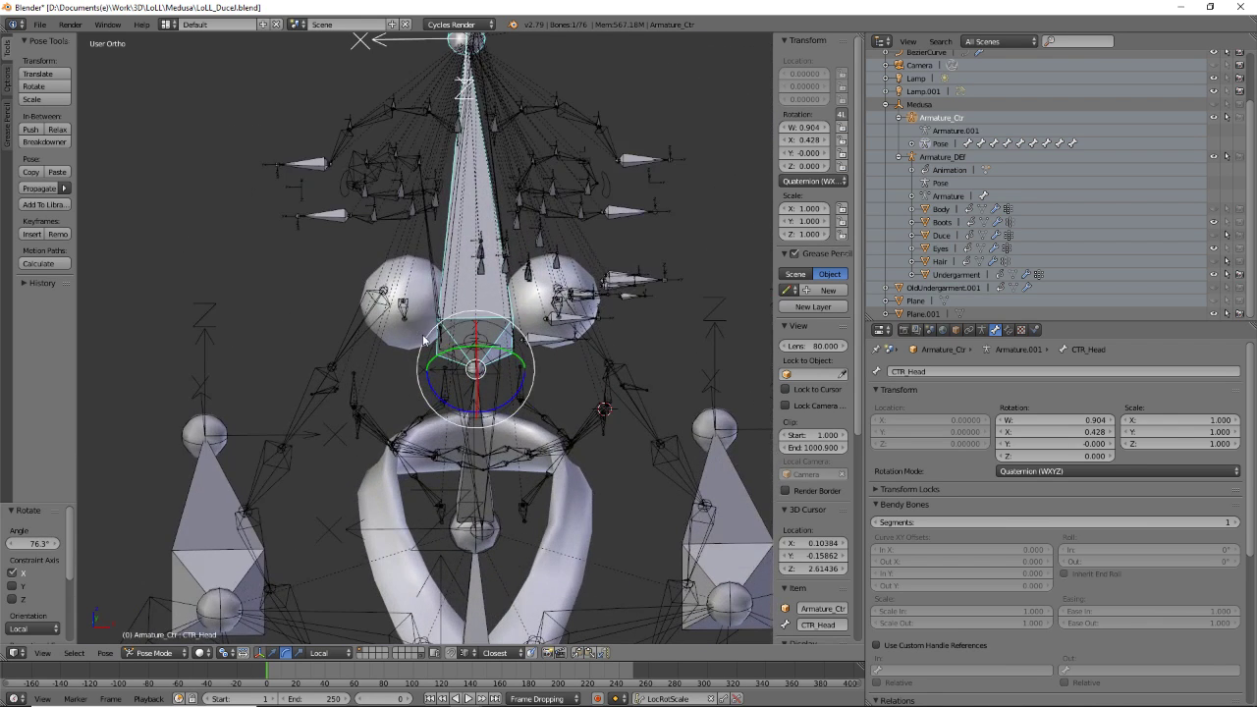
- Select Armature_DEF and switch it to Pose Mode
{"action": "right_click", "coordinate": [432, 261]}
{"action": "key", "text": "Tab"}
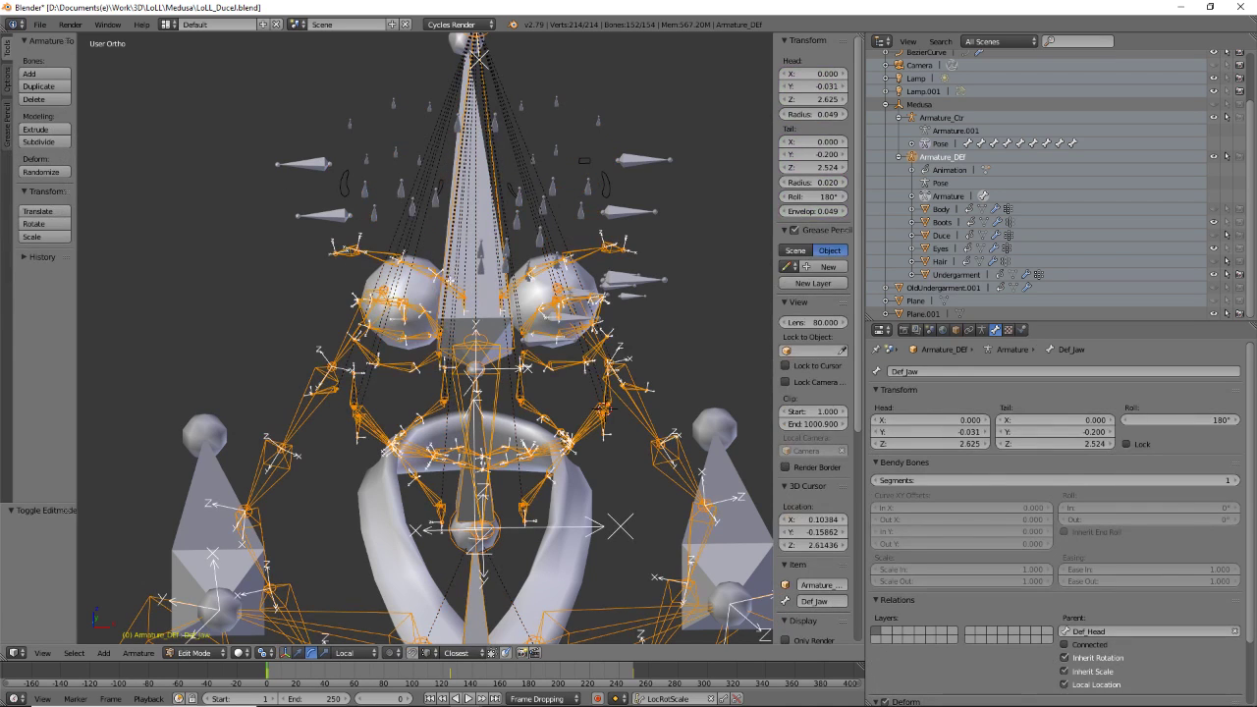
{"action": "left_click", "coordinate": [187, 653]}
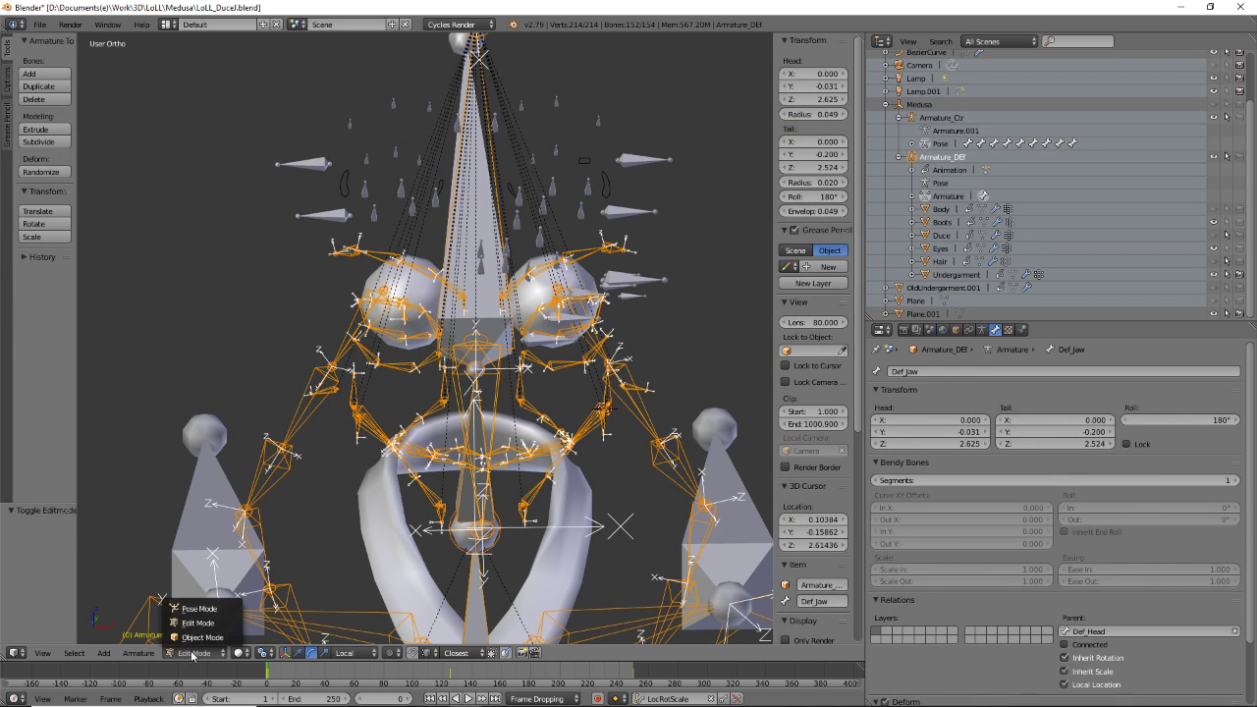
{"action": "left_click", "coordinate": [187, 606]}
- Select the stretched Def_Eyelid_UpperA_R bone and examine its IK and Stretch To constraints
{"action": "scroll", "coordinate": [442, 294], "scroll_direction": "up", "scroll_amount": 3}
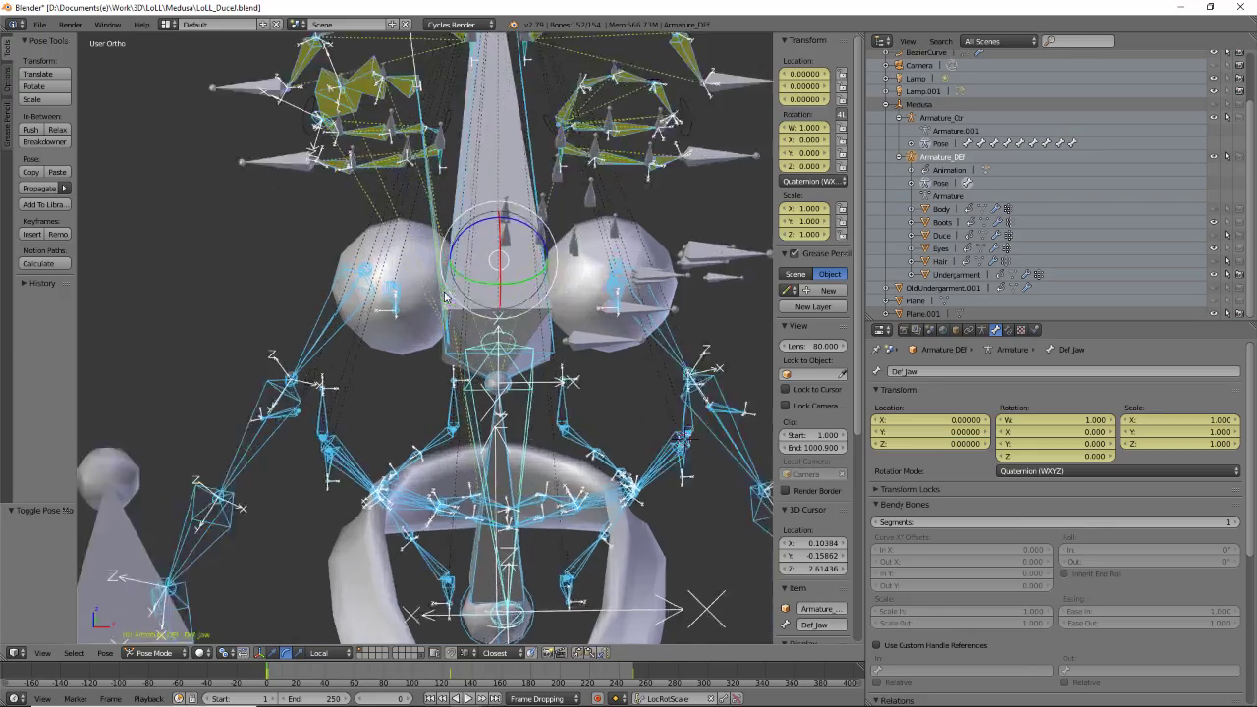
{"action": "mouse_move", "coordinate": [361, 303]}
{"action": "middle_mouse_down", "text": "shift"}
{"action": "mouse_move", "coordinate": [320, 395]}
{"action": "mouse_move", "coordinate": [347, 373]}
{"action": "mouse_move", "coordinate": [277, 353]}
{"action": "mouse_move", "coordinate": [292, 373]}
{"action": "mouse_move", "coordinate": [340, 308]}
{"action": "middle_mouse_up", "text": "shift"}
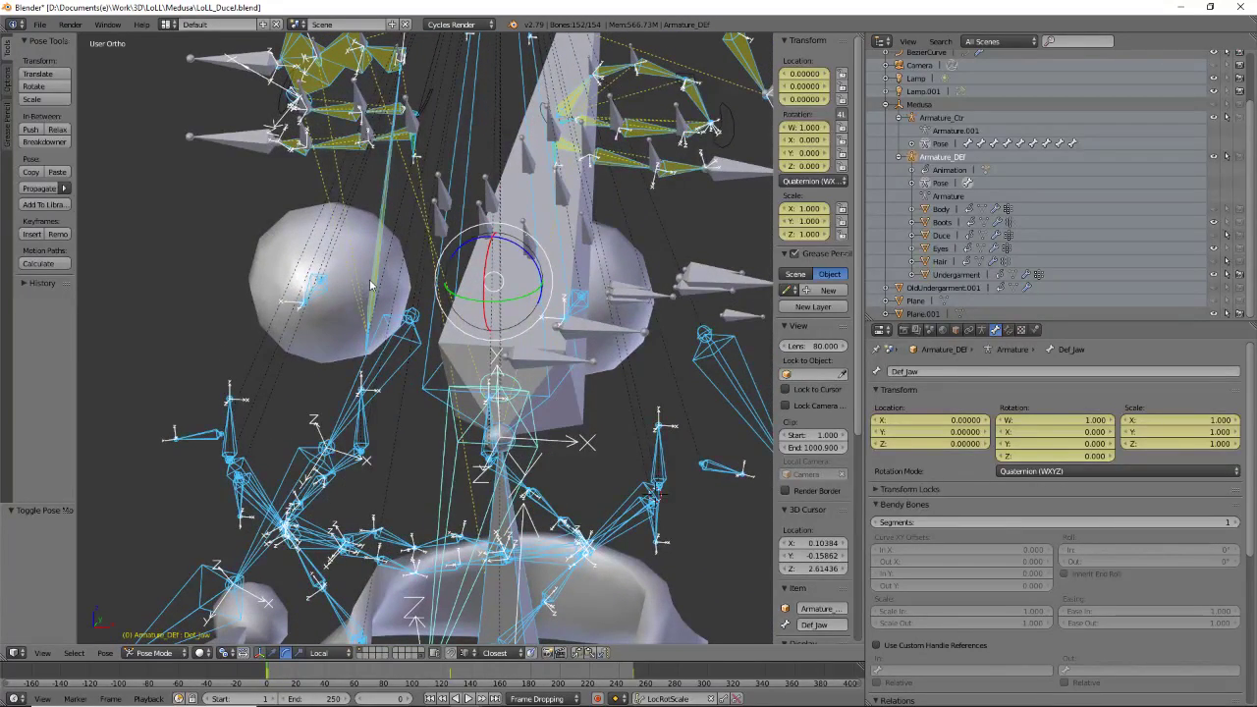
{"action": "right_click", "coordinate": [375, 284]}
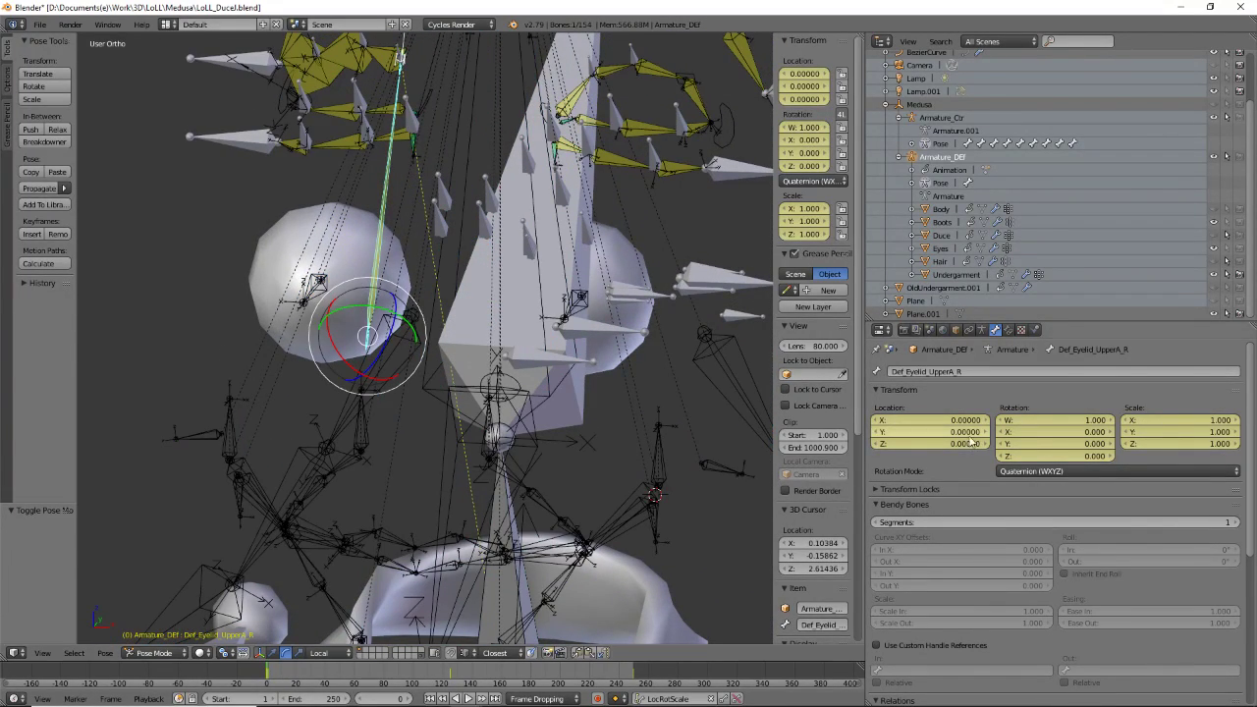
{"action": "left_click", "coordinate": [1008, 330]}
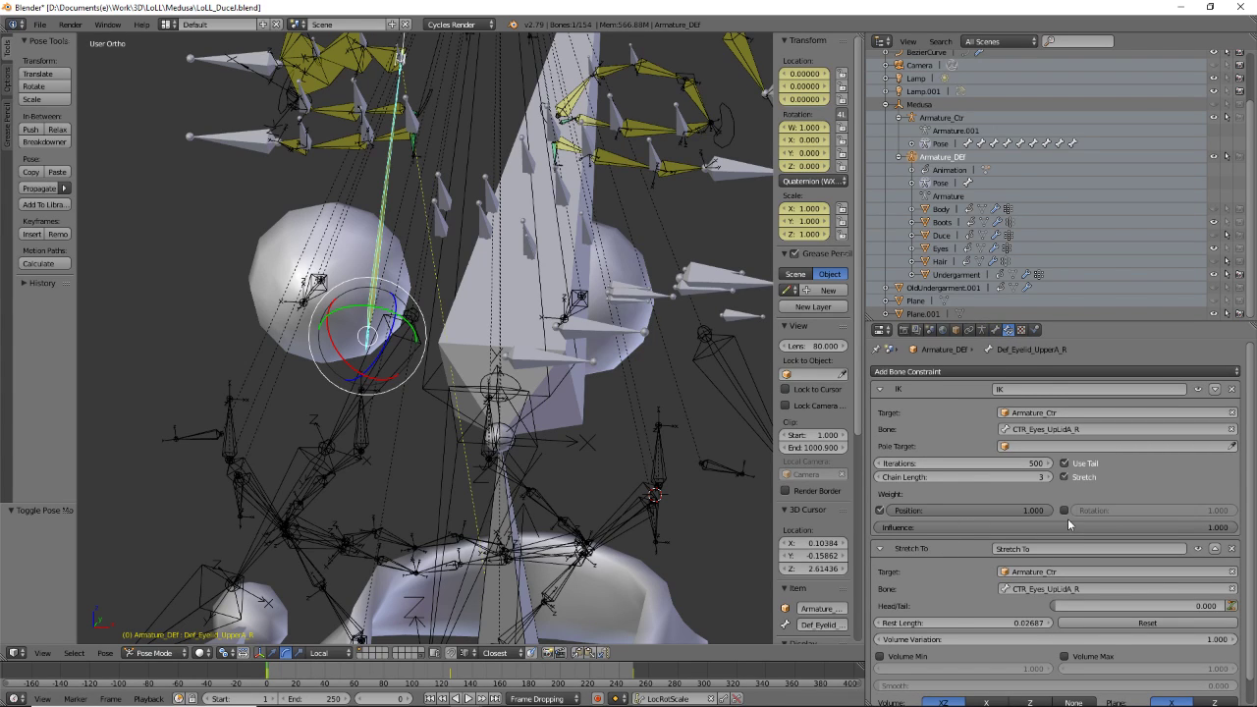
{"action": "scroll", "coordinate": [1068, 518], "scroll_direction": "down", "scroll_amount": 1}
{"action": "scroll", "coordinate": [1082, 487], "scroll_direction": "up", "scroll_amount": 1}
{"action": "scroll", "coordinate": [1083, 486], "scroll_direction": "down", "scroll_amount": 1}
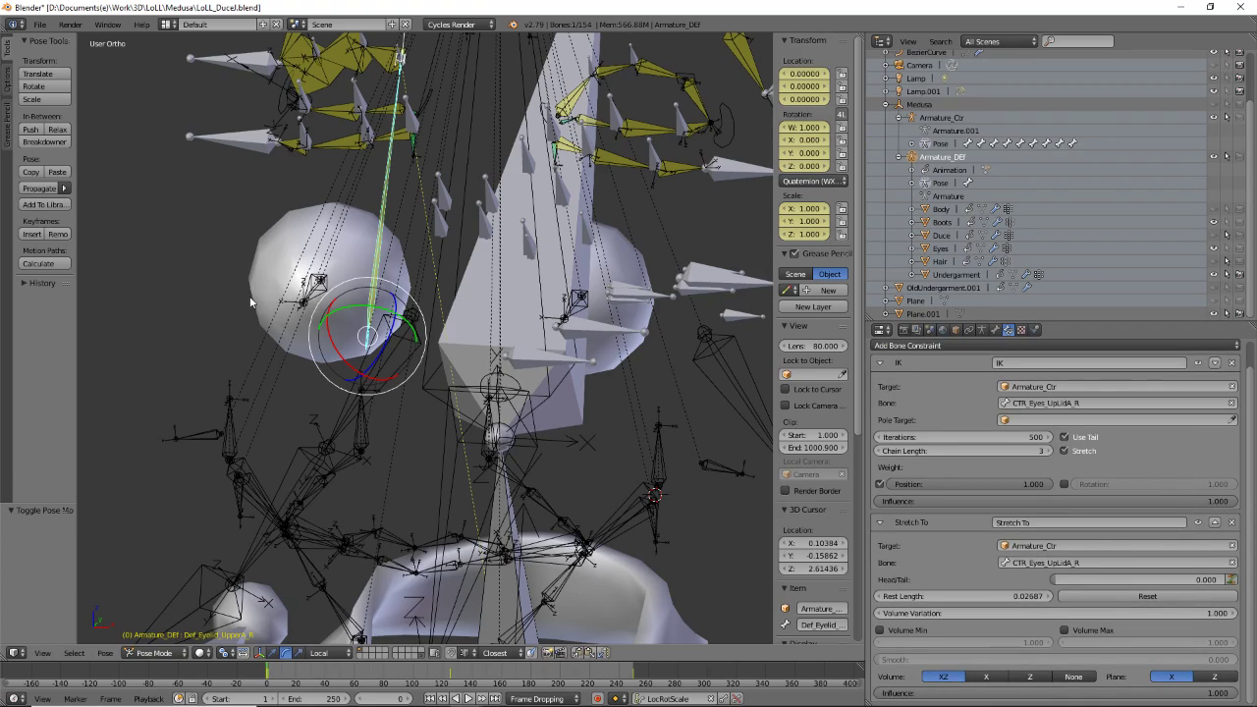
- Compare the IK and Stretch To constraint settings of Def_Eyelid_UpperA_L and Def_Eyelid_UpperA_R
{"action": "middle_click_drag", "start_coordinate": [250, 302], "coordinate": [362, 384]}
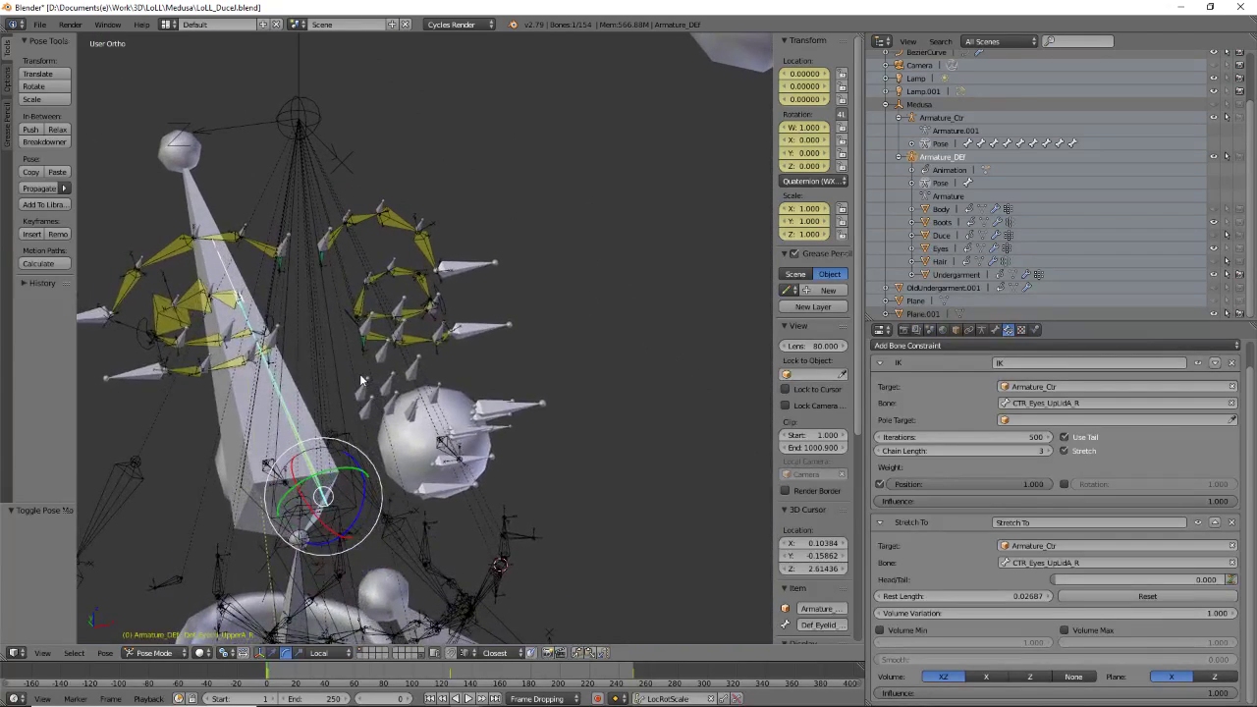
{"action": "scroll", "coordinate": [279, 410], "scroll_direction": "up", "scroll_amount": 2}
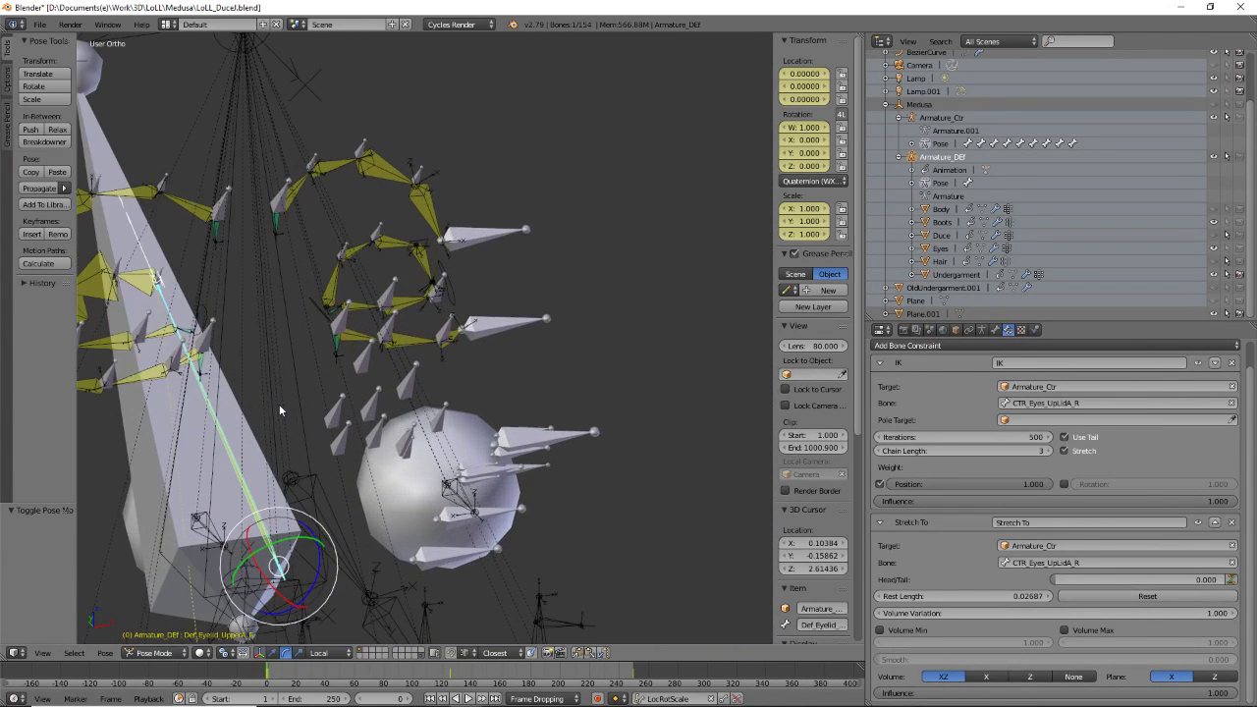
{"action": "middle_click_drag", "start_coordinate": [233, 376], "coordinate": [304, 398]}
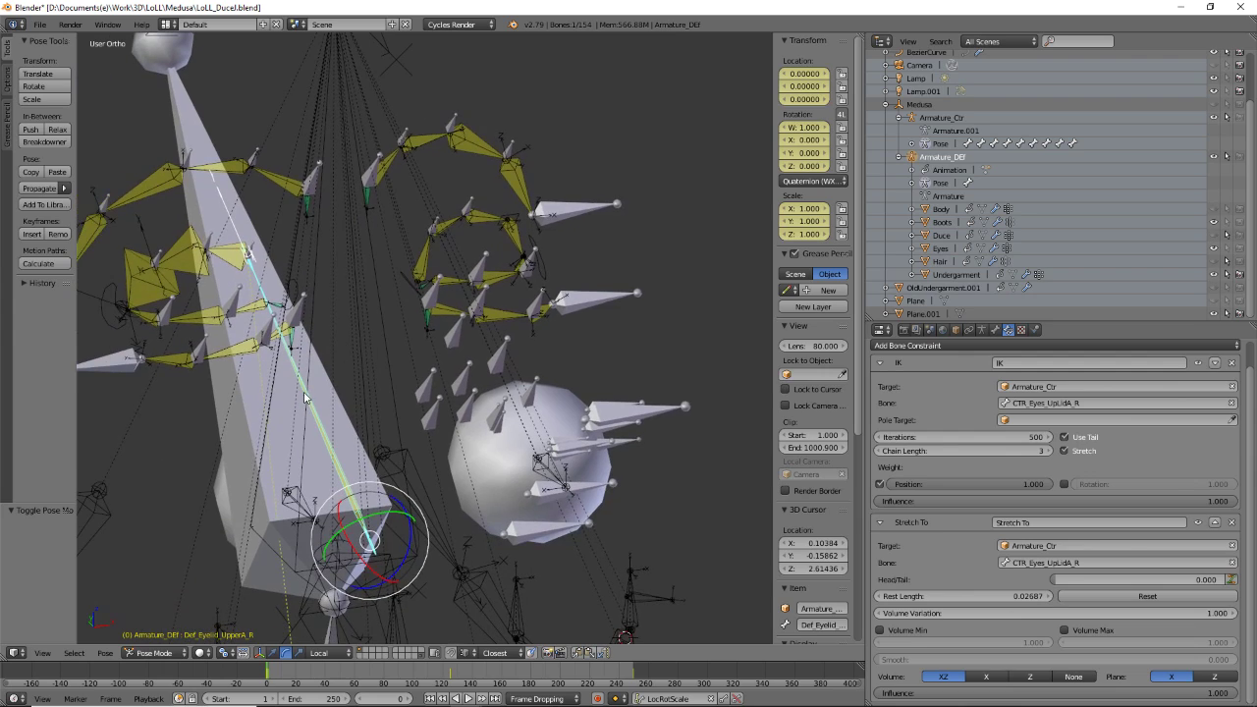
{"action": "right_click", "coordinate": [422, 265]}
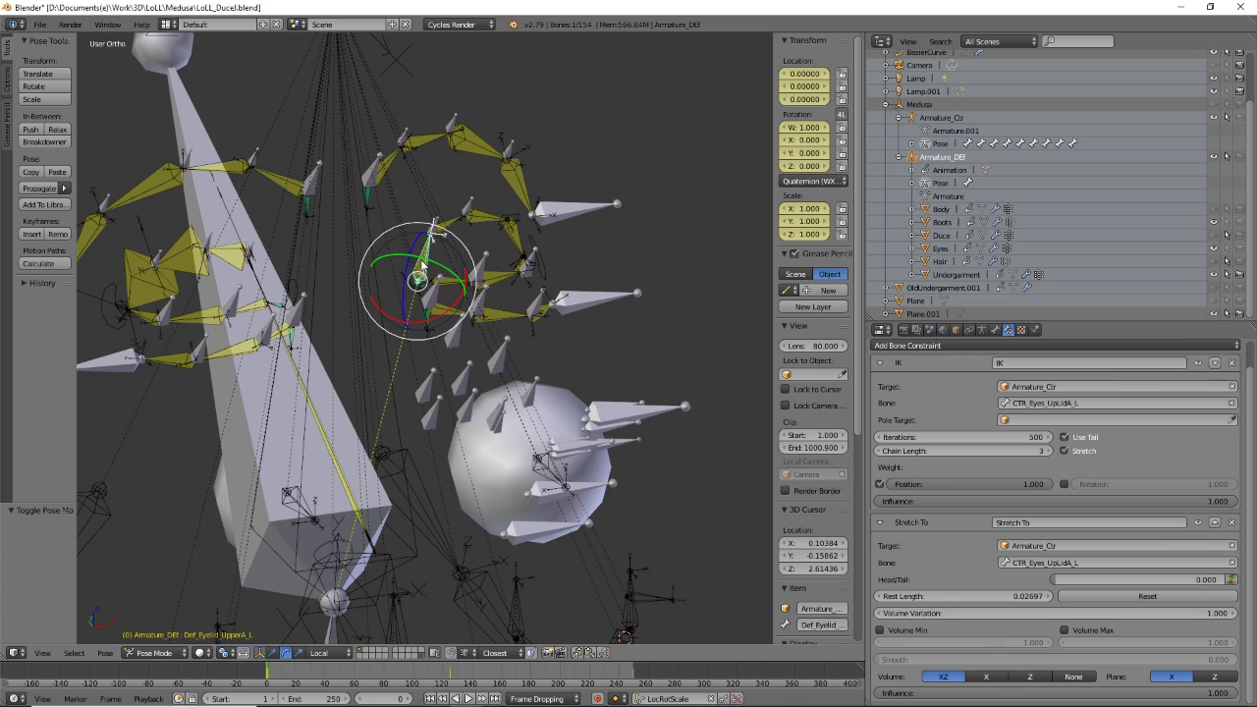
{"action": "mouse_move", "coordinate": [435, 396]}
{"action": "middle_mouse_down"}
{"action": "mouse_move", "coordinate": [399, 406]}
{"action": "mouse_move", "coordinate": [415, 405]}
{"action": "middle_mouse_up"}
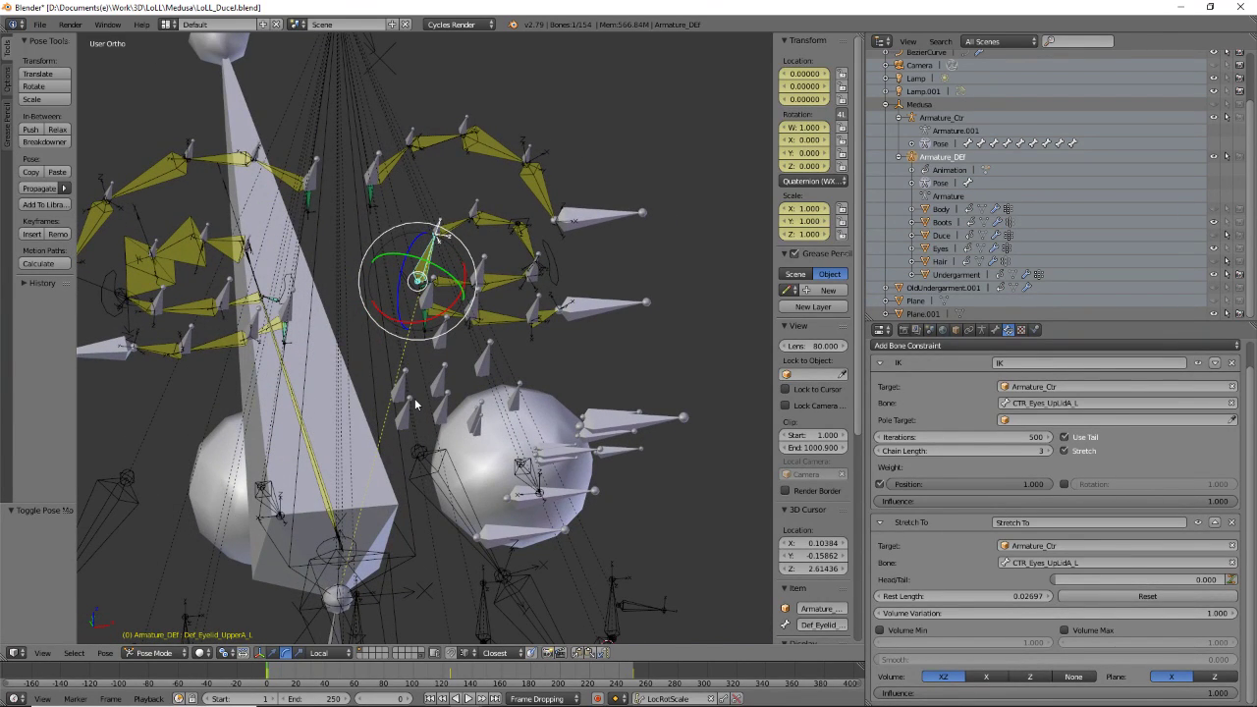
{"action": "right_click", "coordinate": [296, 407]}
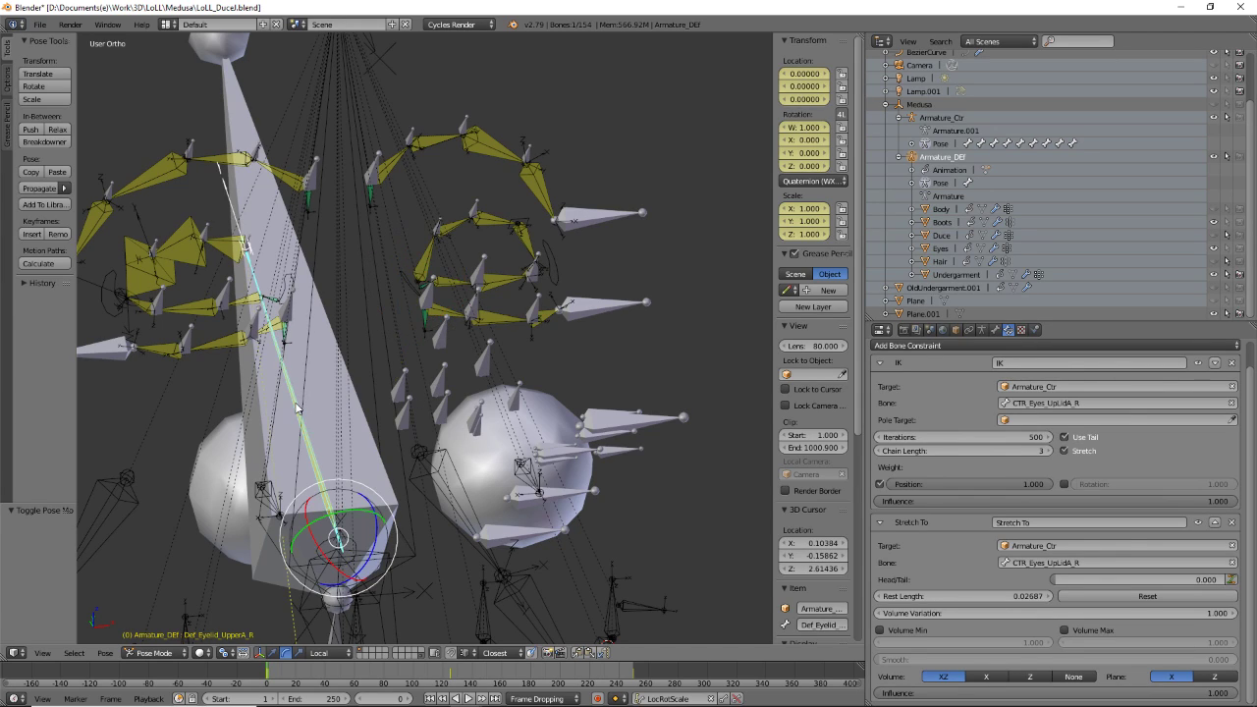
{"action": "right_click", "coordinate": [427, 263]}
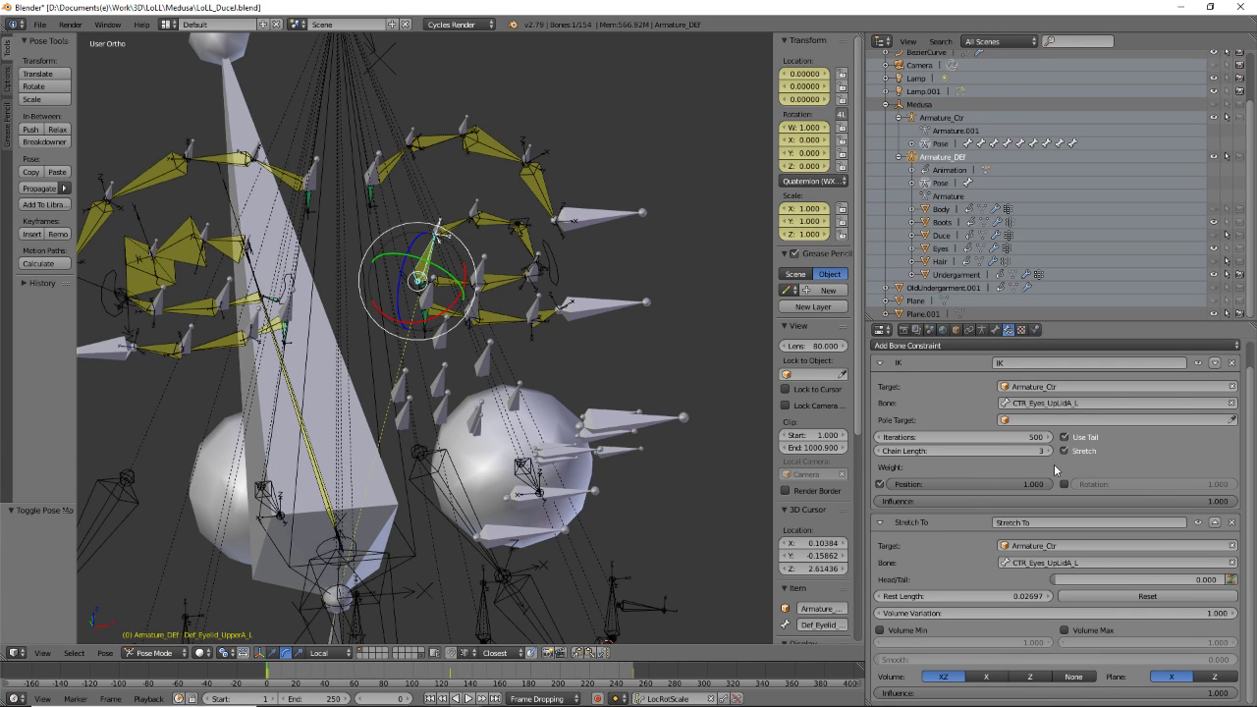
- Reset the Stretch To rest length on Def_Eyelid_UpperA_R and recheck its constraints against those of Def_Eyelid_UpperA_L
{"action": "right_click", "coordinate": [309, 448]}
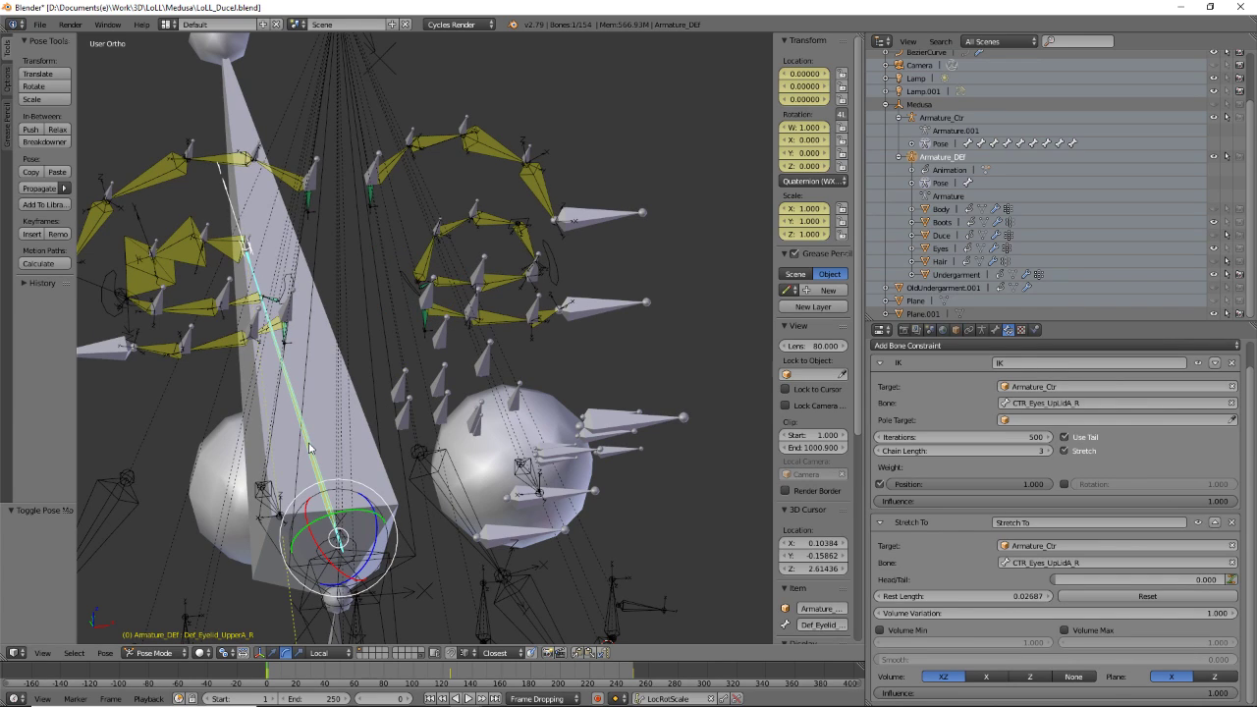
{"action": "left_click", "coordinate": [1117, 596]}
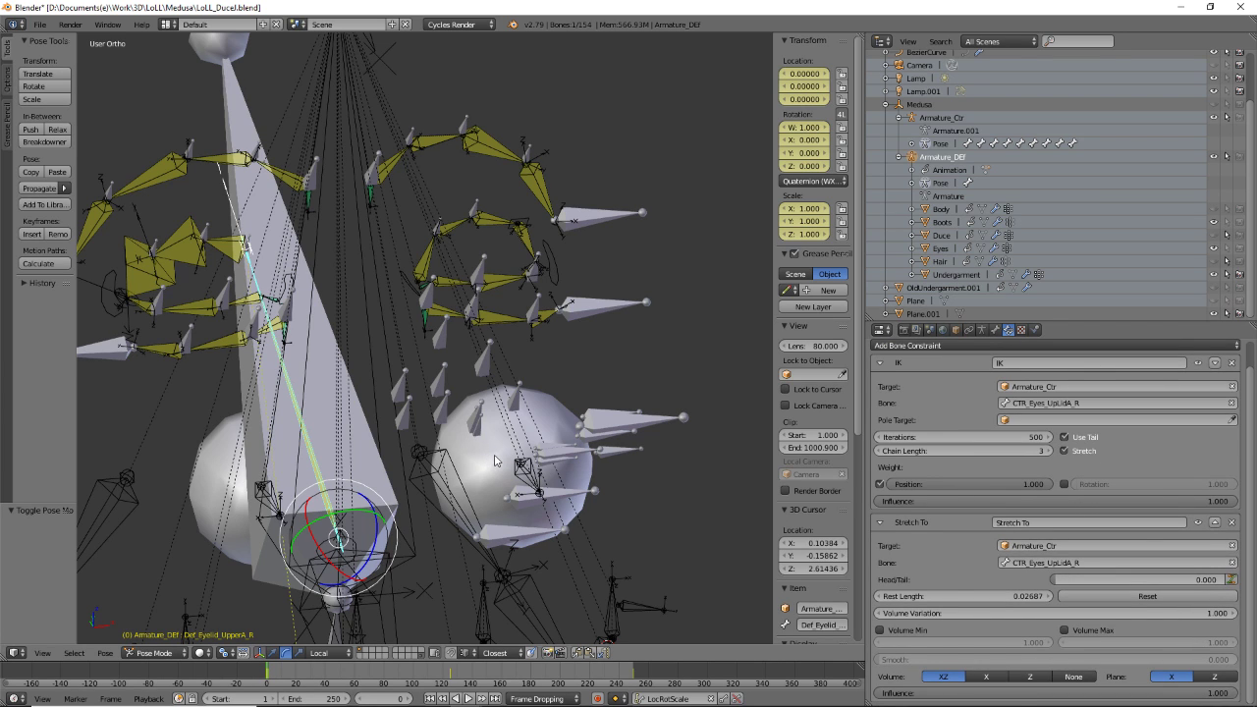
{"action": "middle_click_drag", "start_coordinate": [465, 444], "coordinate": [519, 444]}
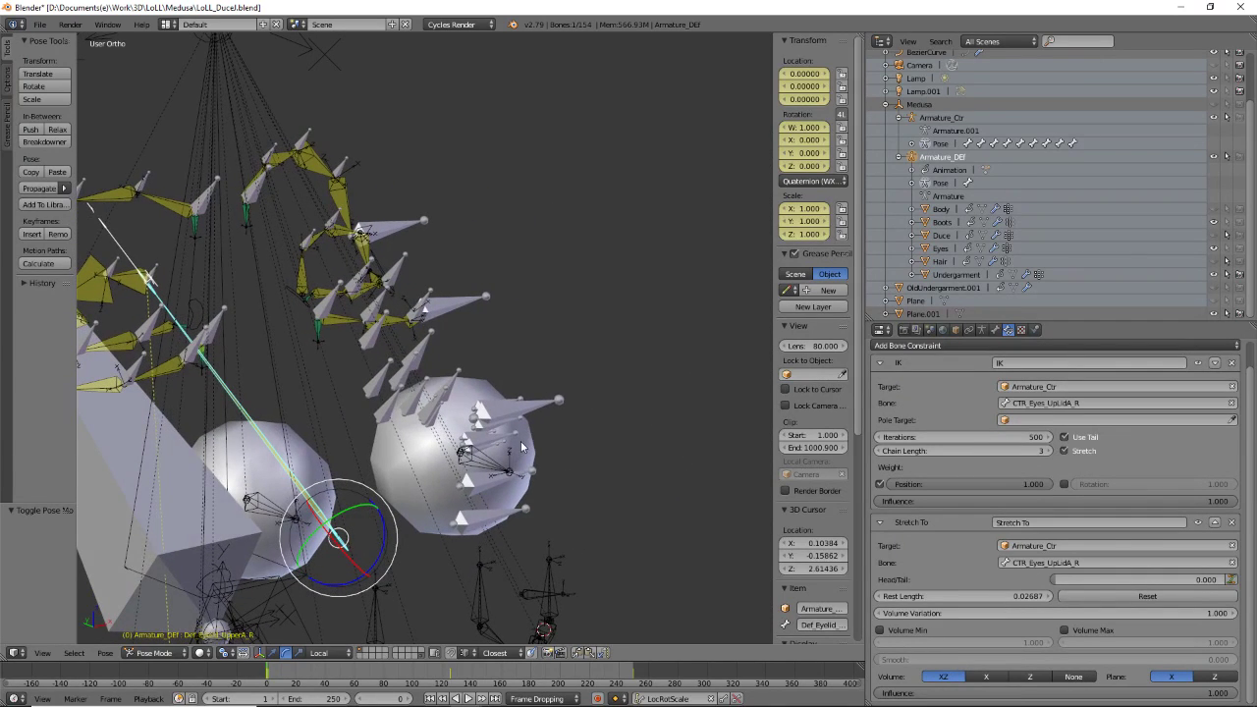
{"action": "middle_click_drag", "start_coordinate": [396, 400], "coordinate": [422, 396]}
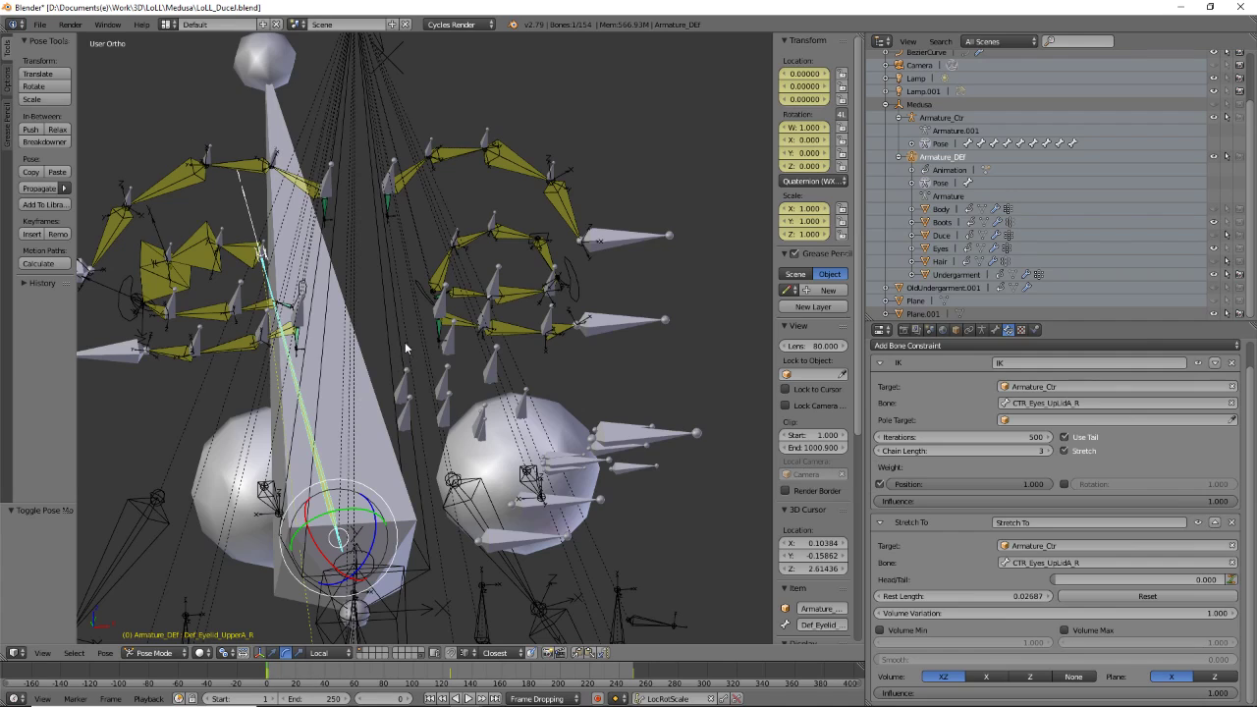
{"action": "middle_click_drag", "start_coordinate": [449, 299], "coordinate": [464, 309]}
{"action": "right_click", "coordinate": [399, 251]}
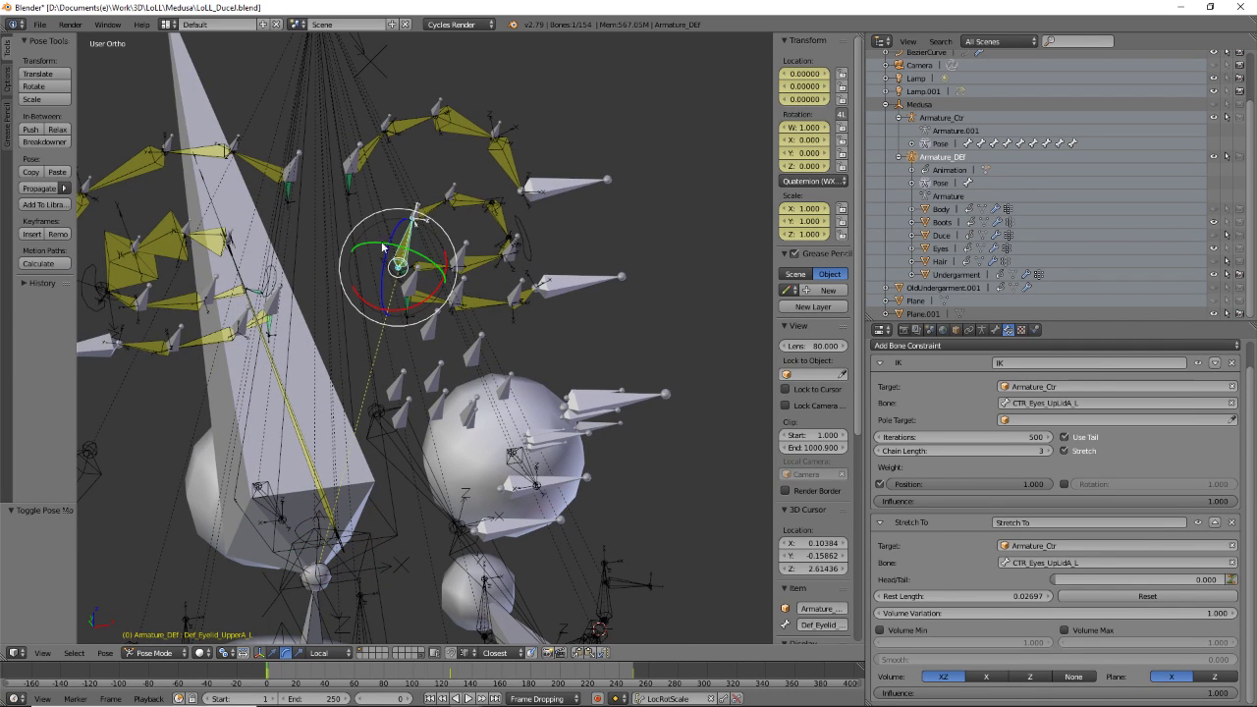
{"action": "right_click", "coordinate": [292, 419]}
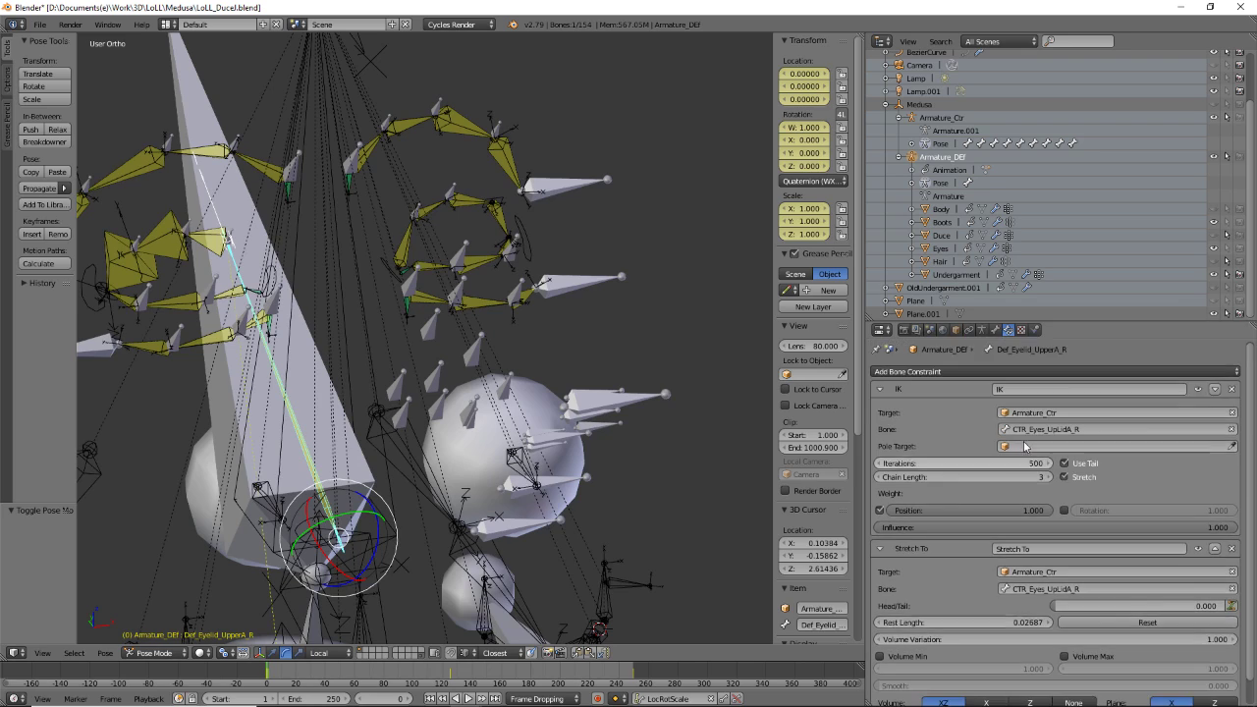
- Select Def_Eyelid_UpperA_L and examine its parent and inheritance settings in the bone relations
{"action": "right_click", "coordinate": [407, 257]}
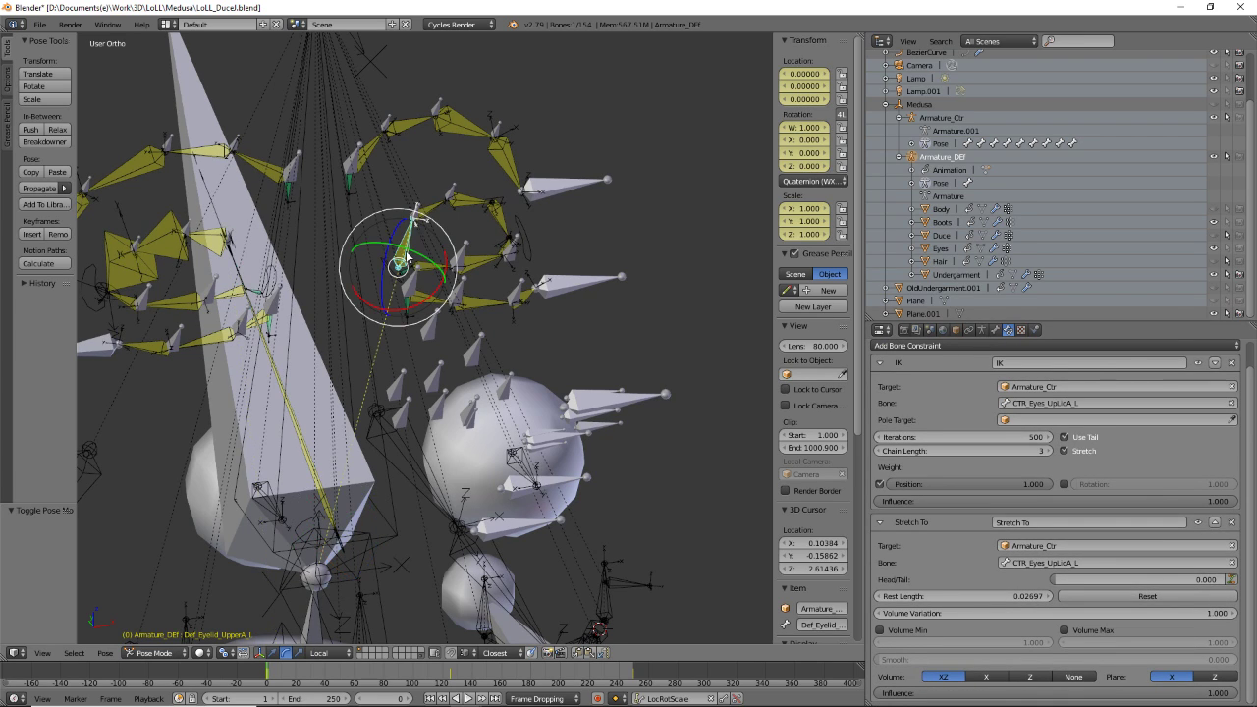
{"action": "left_click", "coordinate": [994, 331]}
{"action": "scroll", "coordinate": [1179, 505], "scroll_direction": "down", "scroll_amount": 5}
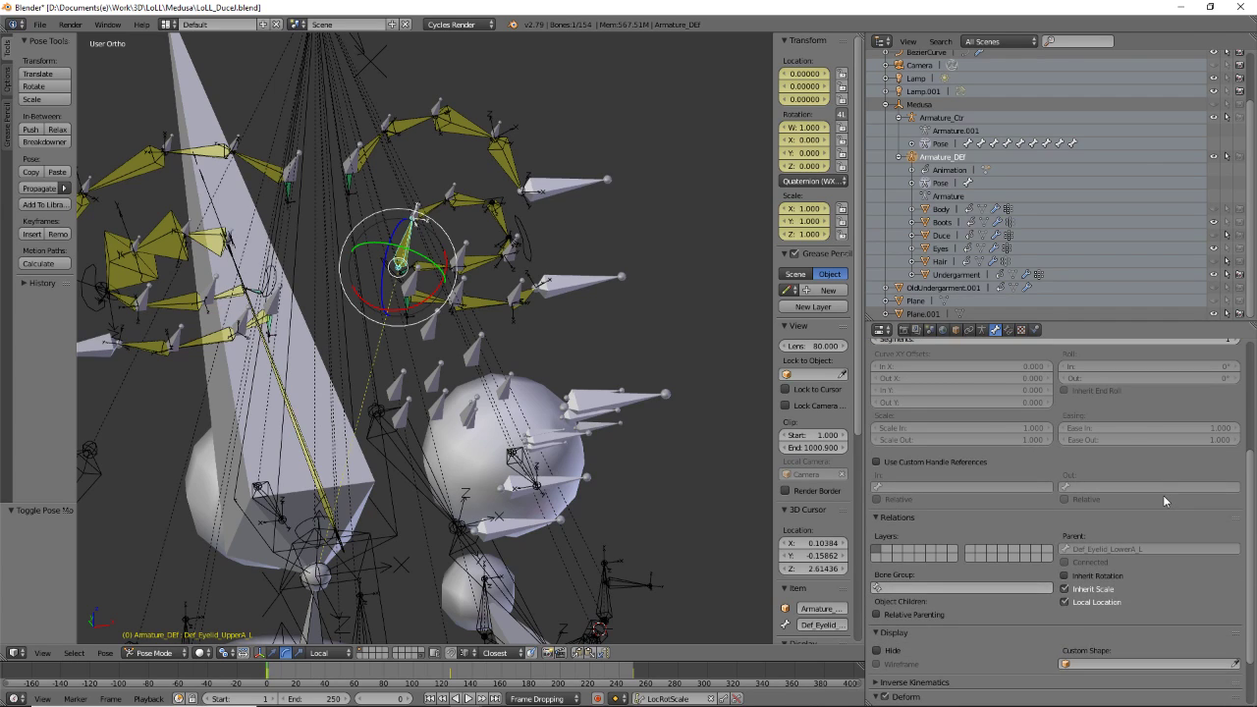
- Compare the parent settings of Def_Eyelid_UpperA_R and Def_Eyelid_UpperA_L in the bone relations
{"action": "right_click", "coordinate": [300, 442]}
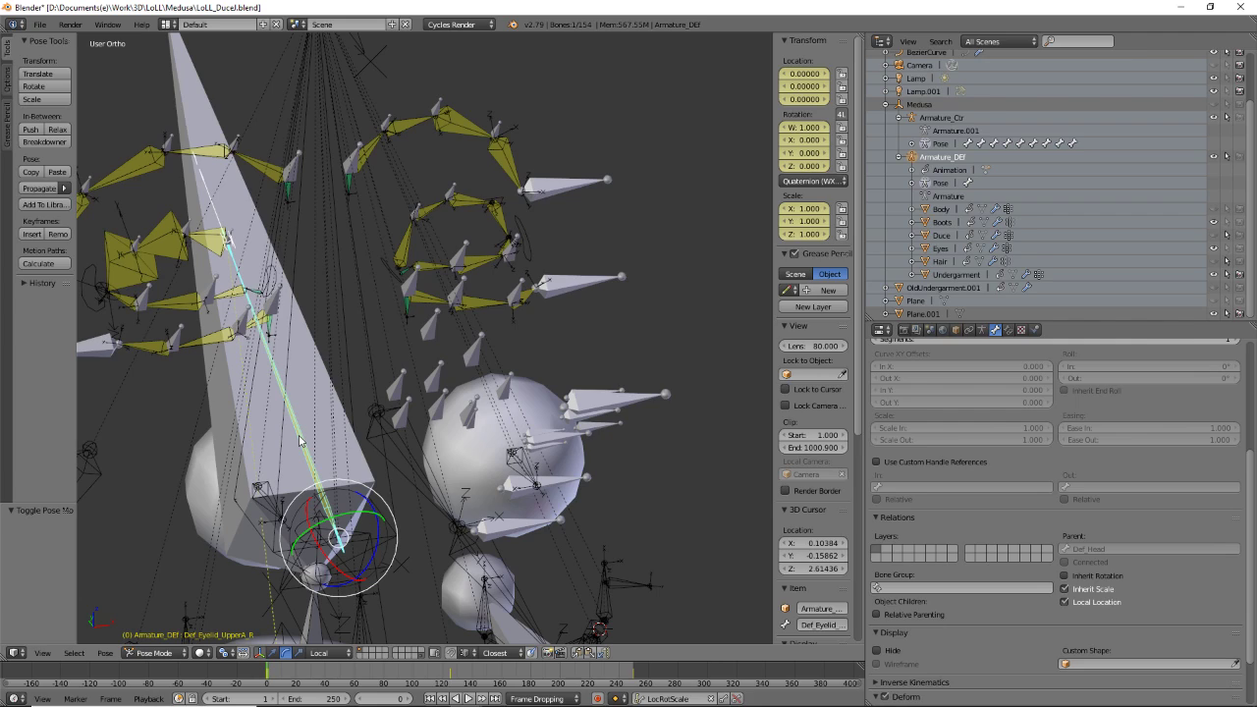
{"action": "right_click", "coordinate": [406, 253]}
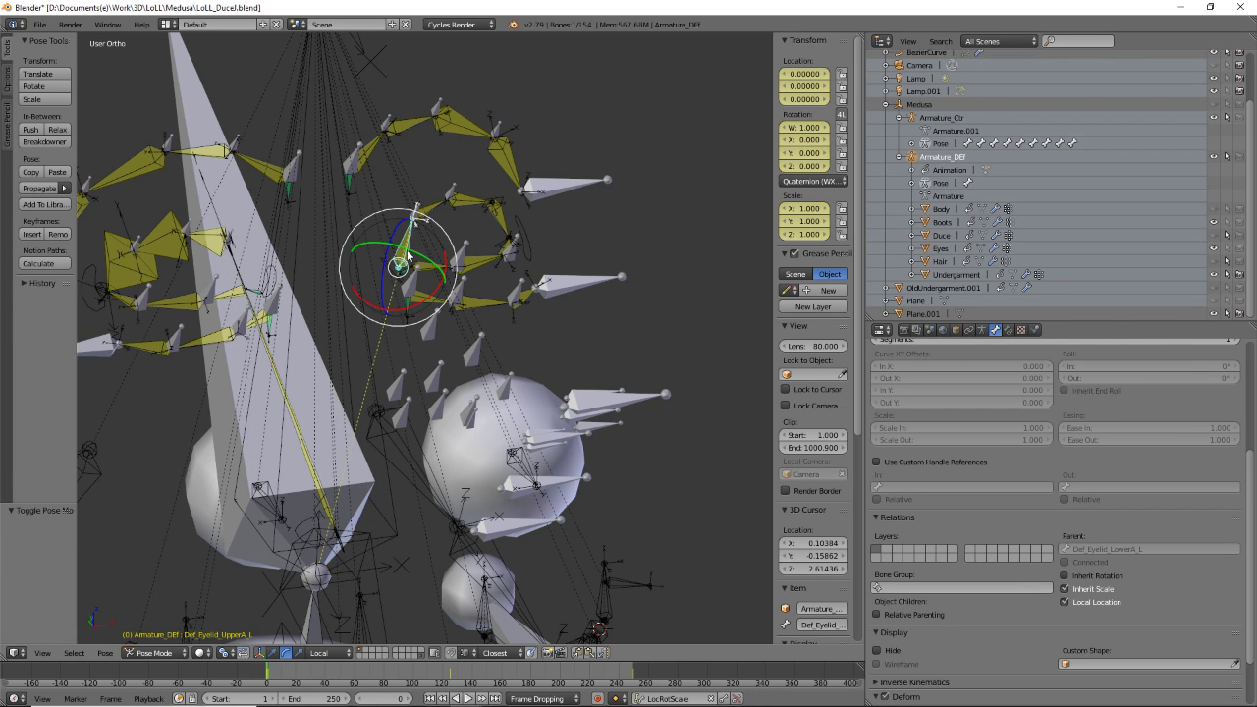
{"action": "middle_click_drag", "start_coordinate": [509, 359], "coordinate": [462, 350]}
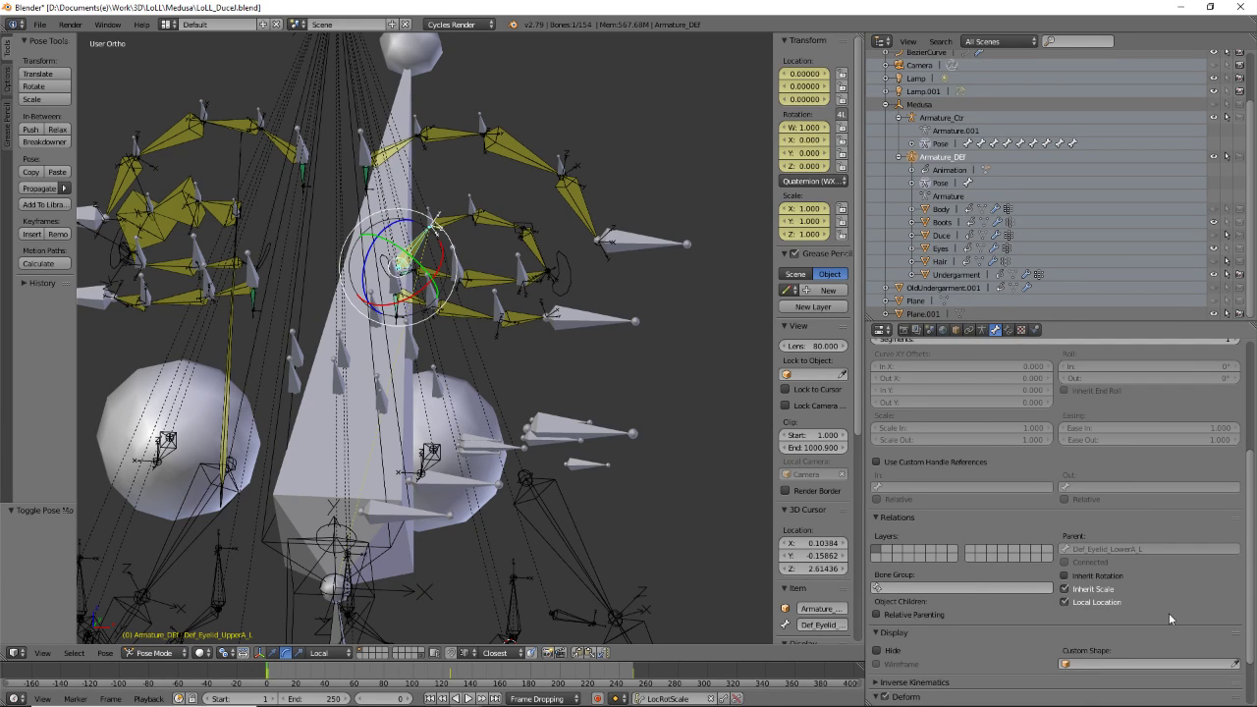
{"action": "right_click", "coordinate": [224, 410]}
{"action": "middle_click_drag", "start_coordinate": [225, 410], "coordinate": [346, 420]}
{"action": "scroll", "coordinate": [346, 419], "scroll_direction": "up", "scroll_amount": 2}
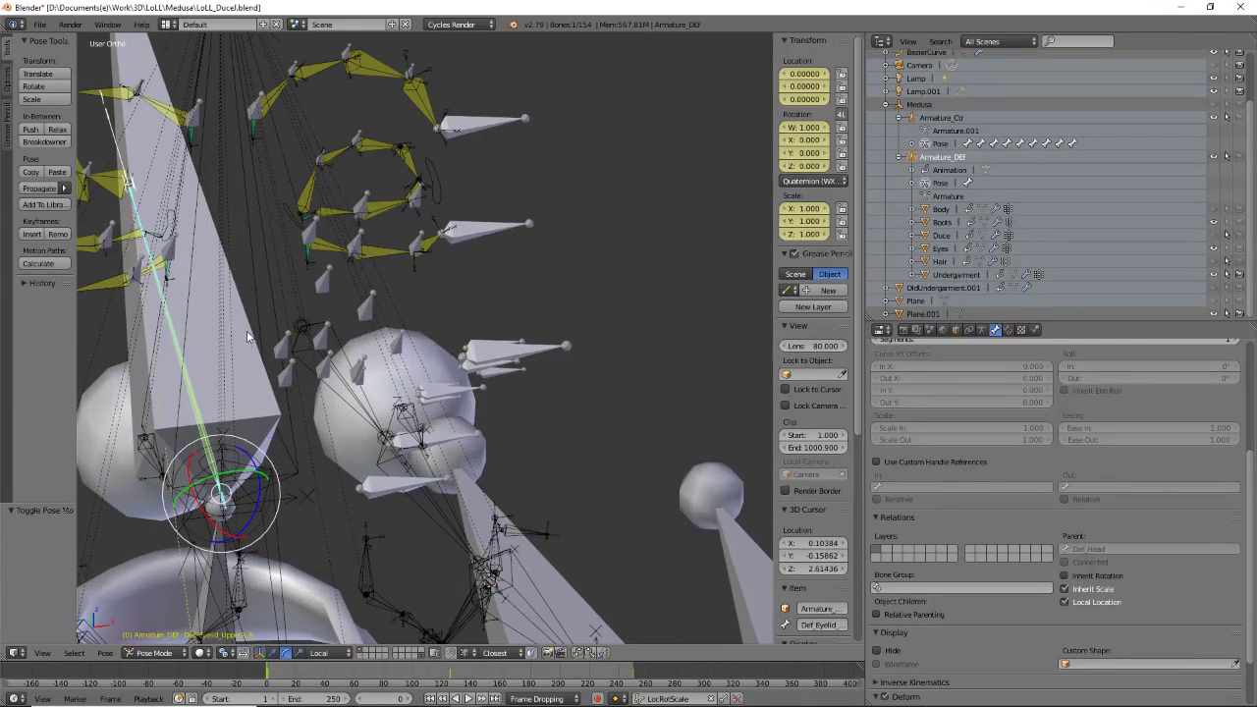
{"action": "right_click", "coordinate": [304, 203]}
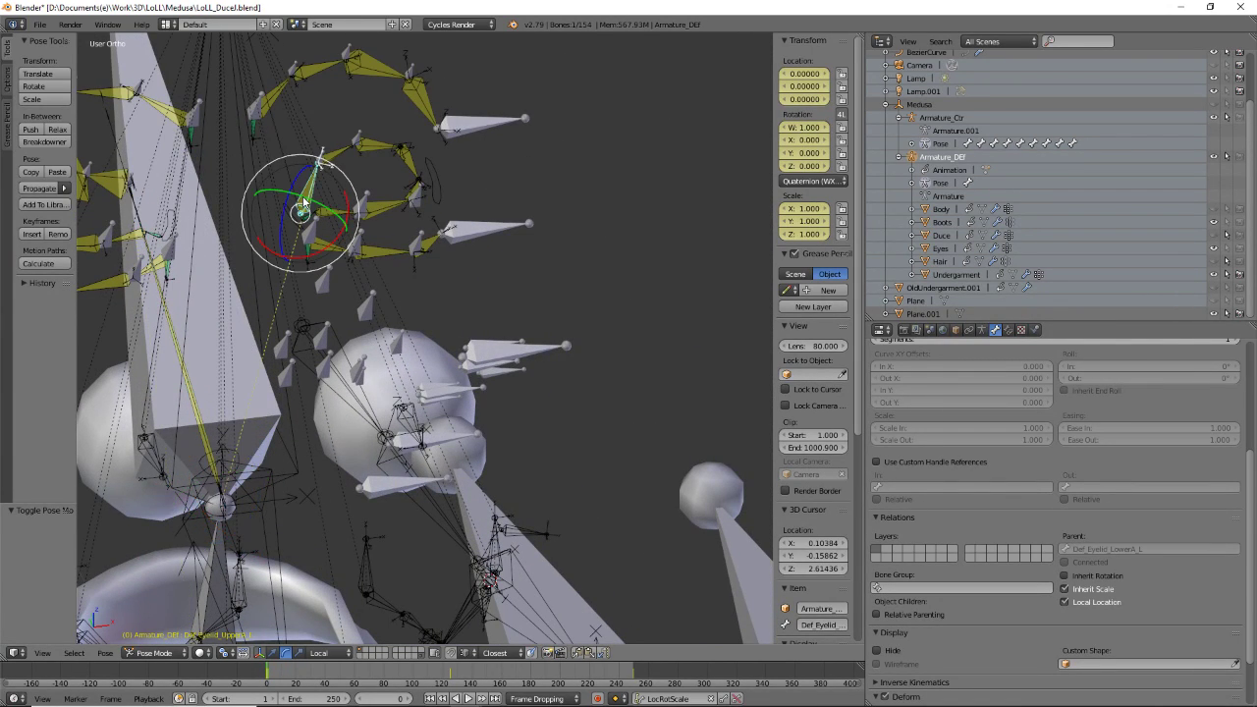
- Switch the deform armature to Edit Mode and copy the parent bone name of Def_Eyelid_UpperA_L
{"action": "left_click", "coordinate": [155, 652]}
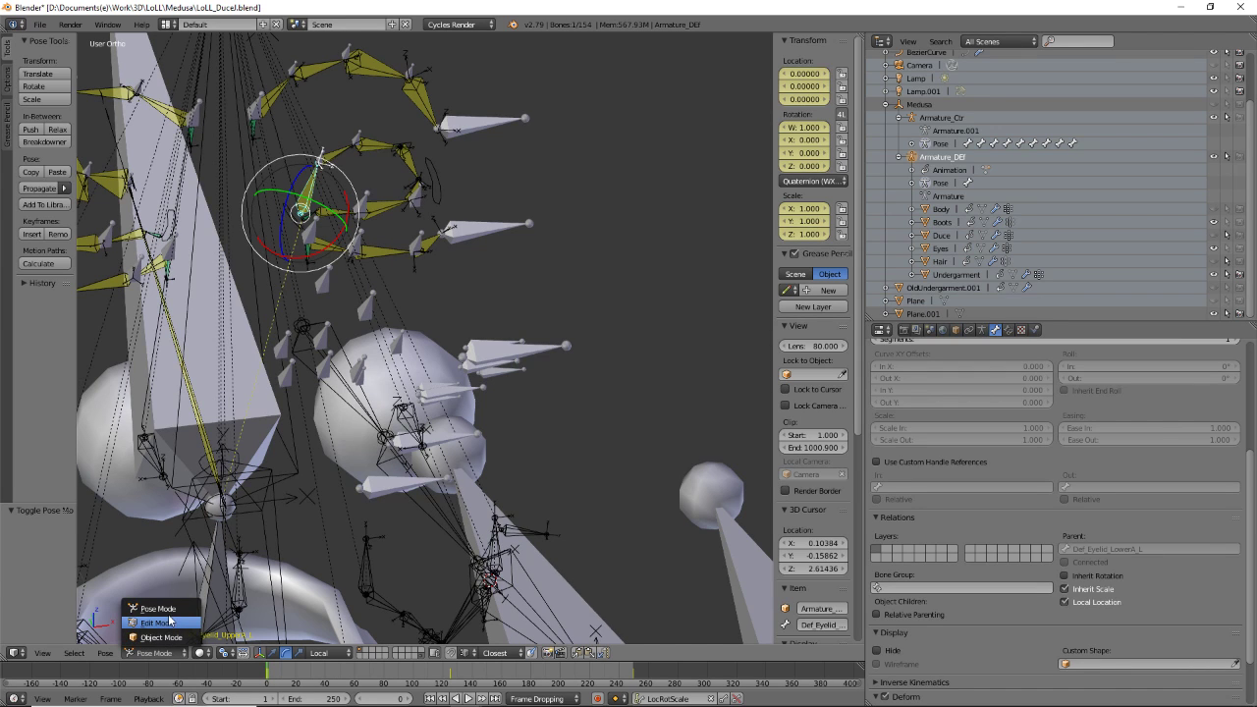
{"action": "left_click", "coordinate": [157, 623]}
{"action": "middle_click_drag", "start_coordinate": [364, 531], "coordinate": [341, 506]}
{"action": "left_click", "coordinate": [1167, 447]}
{"action": "key", "text": "ctrl+c"}
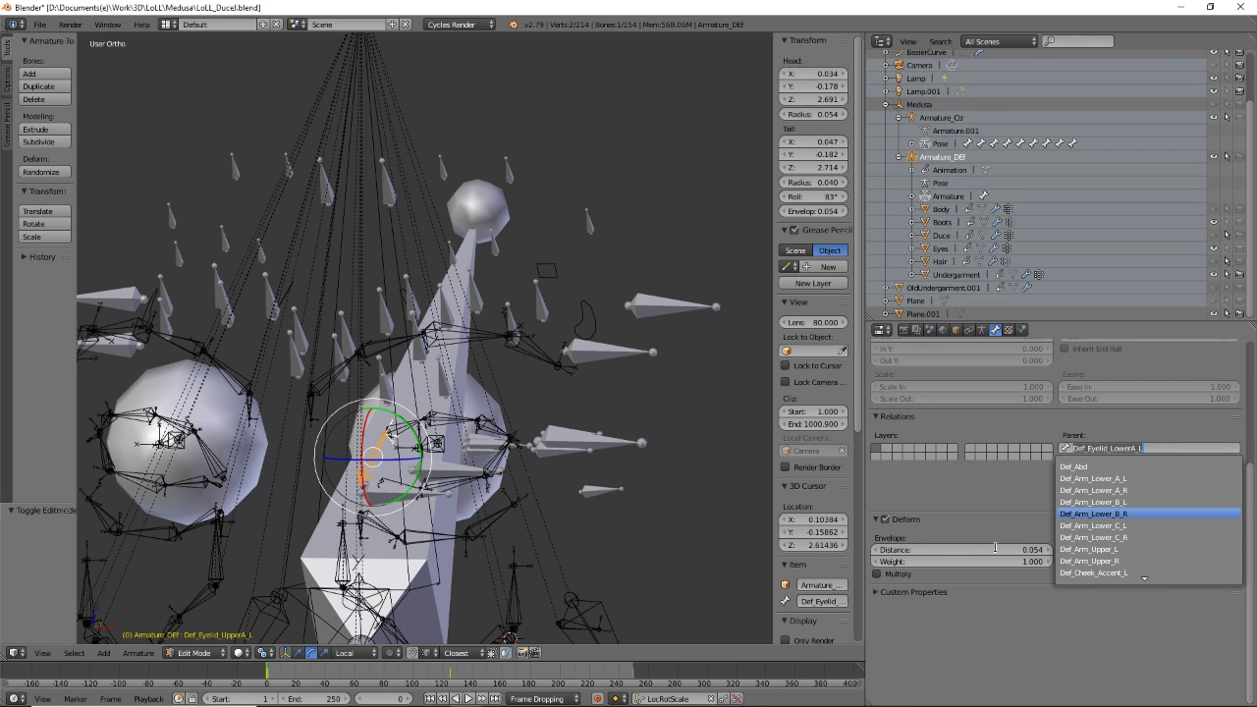
{"action": "left_click", "coordinate": [926, 546]}
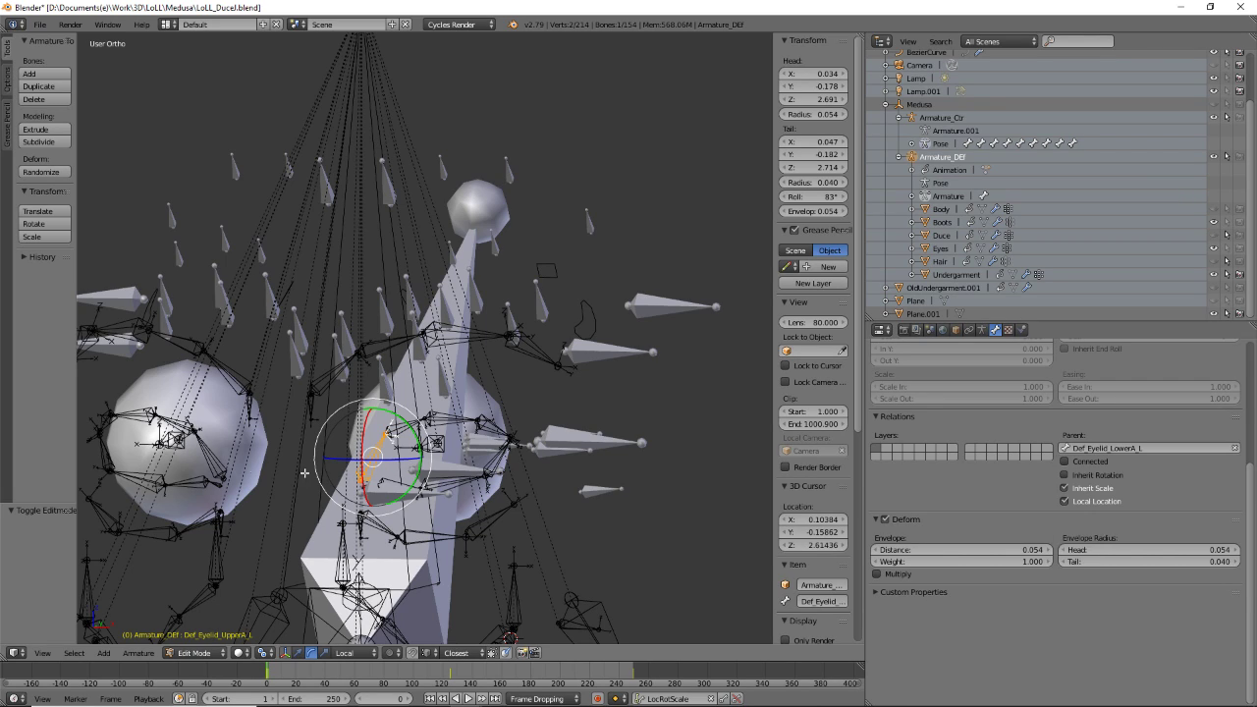
- Set the parent of Def_Eyelid_UpperA_R to Def_Eyelid_LowerA_R
{"action": "right_click", "coordinate": [206, 457]}
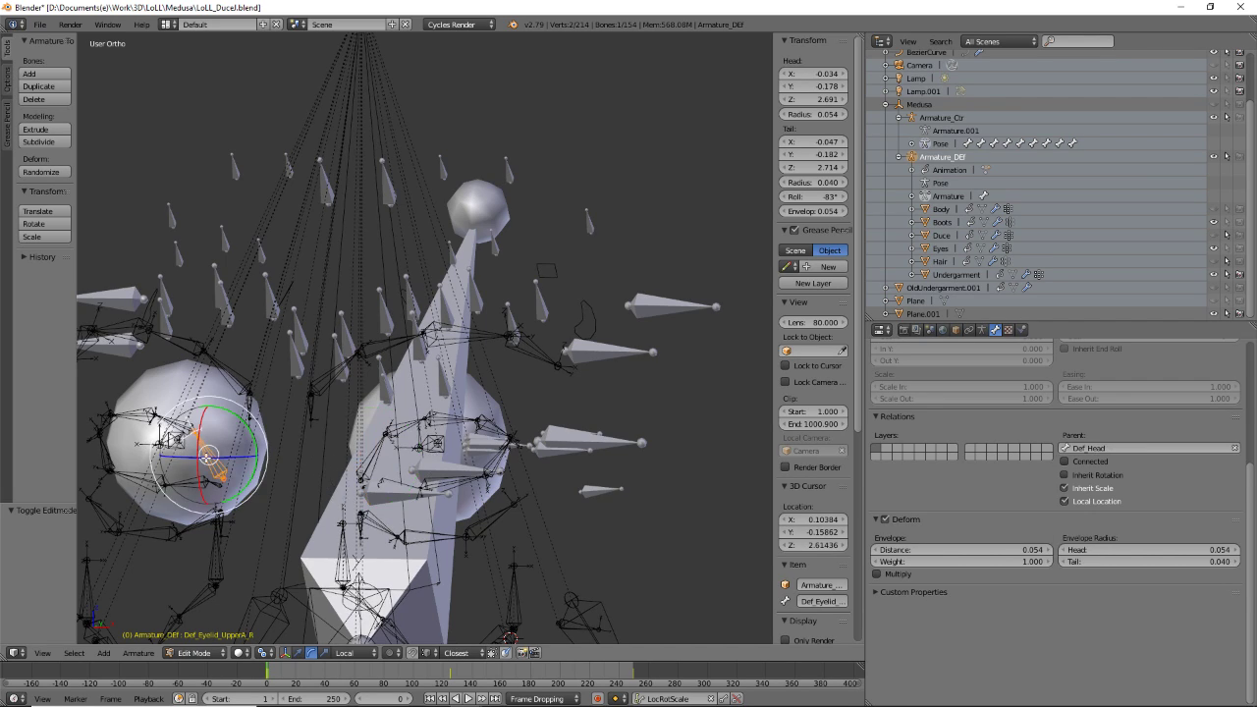
{"action": "right_click", "coordinate": [371, 462]}
{"action": "right_click", "coordinate": [205, 456]}
{"action": "left_click", "coordinate": [1173, 447]}
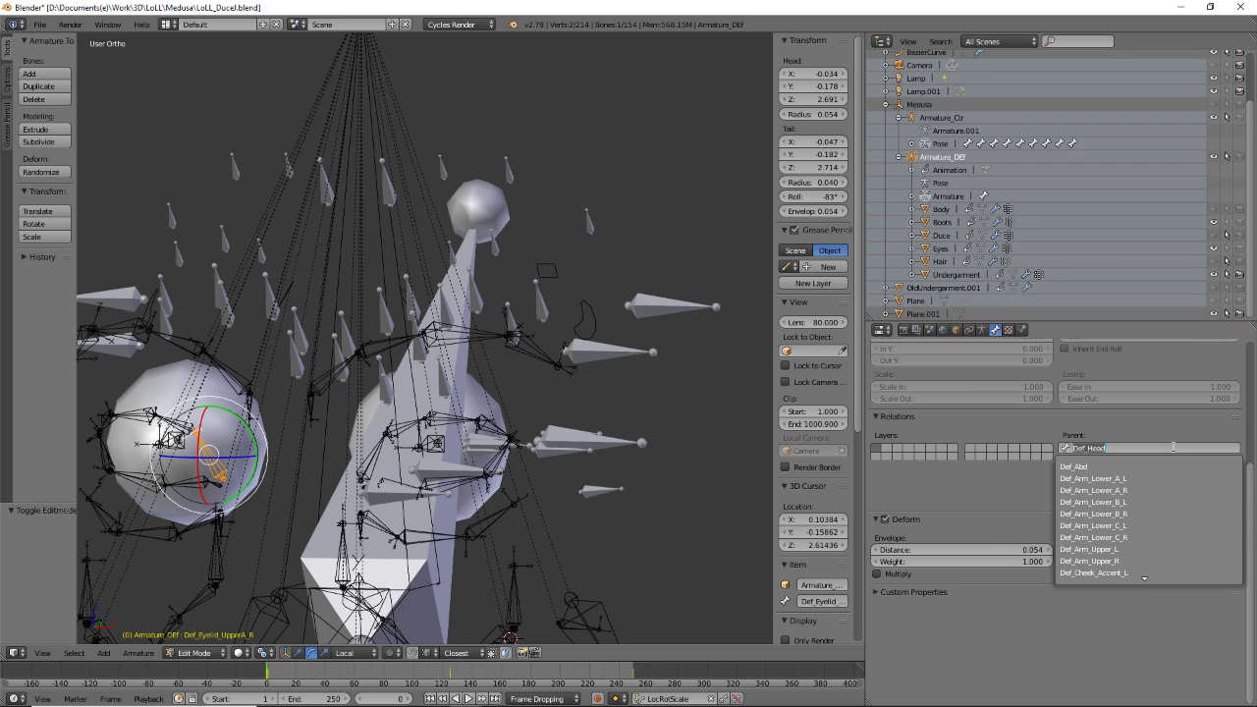
{"action": "key", "text": "ctrl+v"}
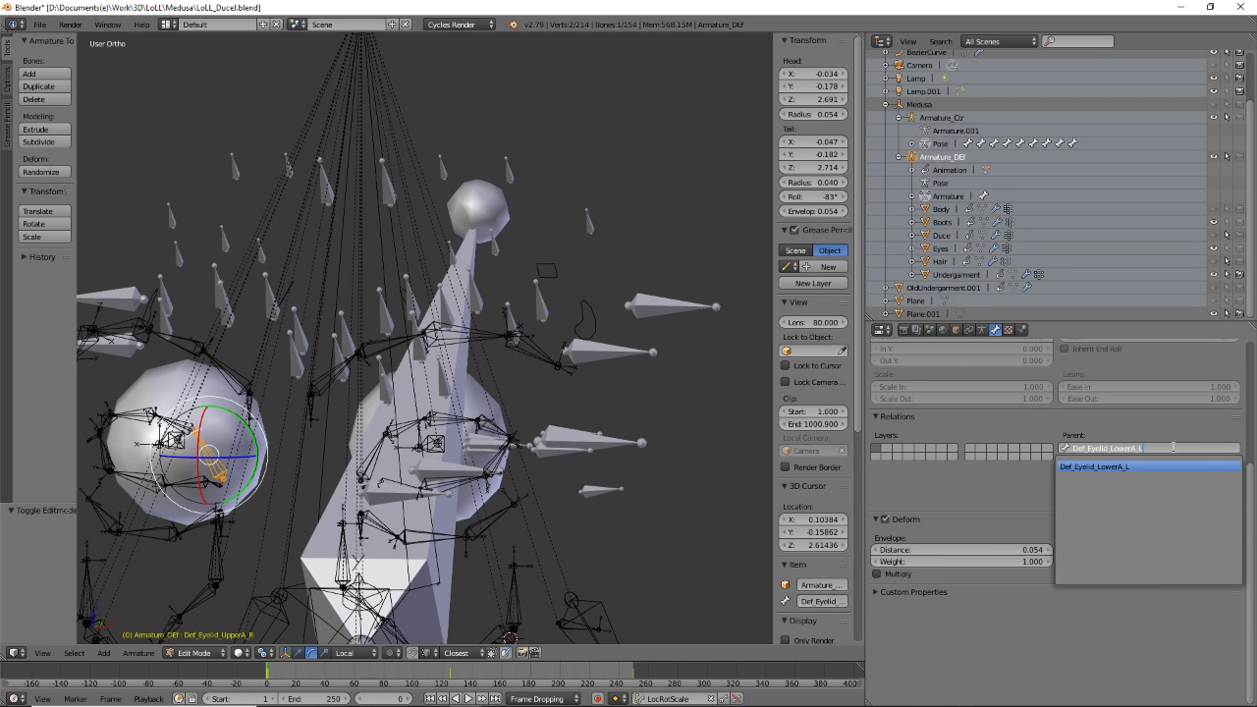
{"action": "key", "text": "BackSpace"}
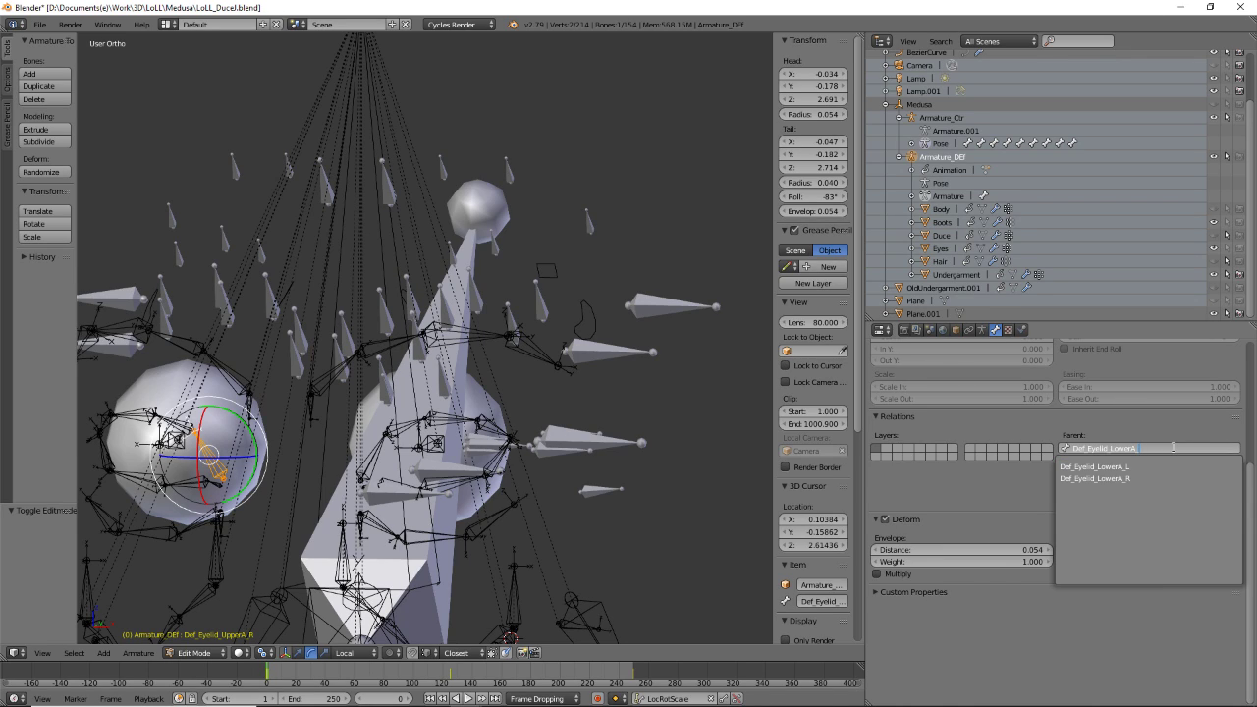
{"action": "left_click", "coordinate": [1130, 479]}
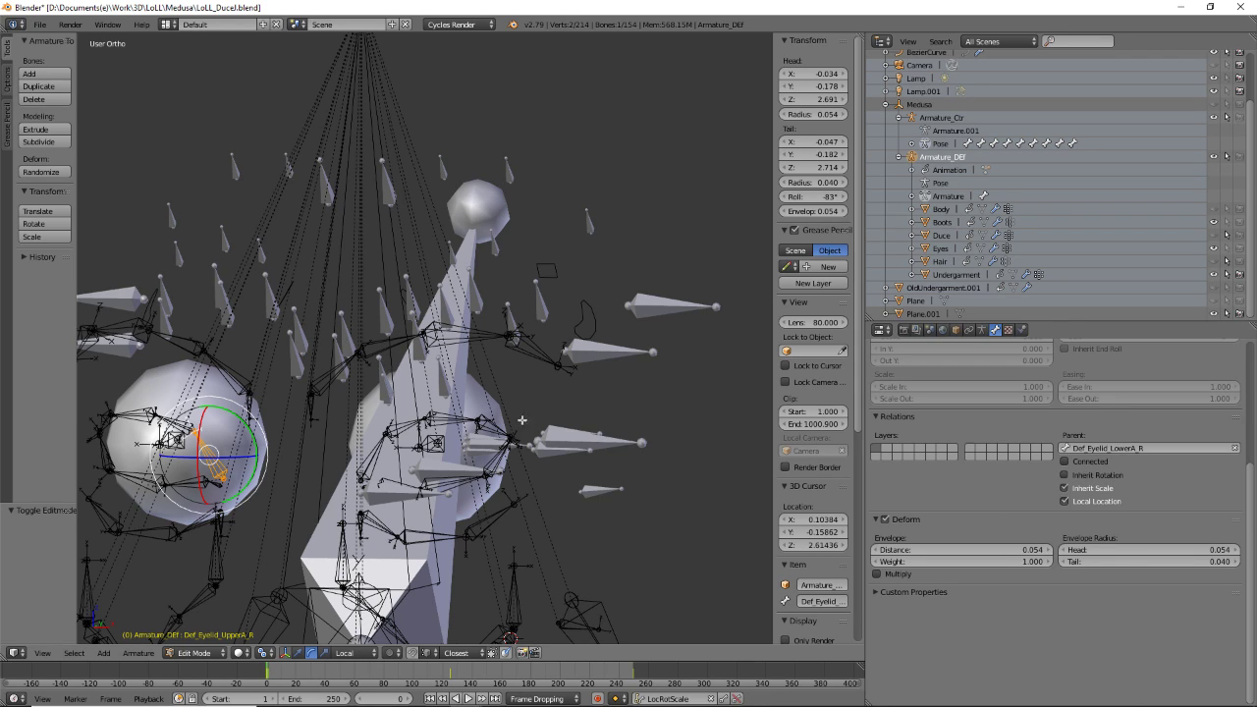
- Return the deform armature to Pose Mode, check the eyelid bones around both eyes and save over the existing file
{"action": "left_click", "coordinate": [193, 653]}
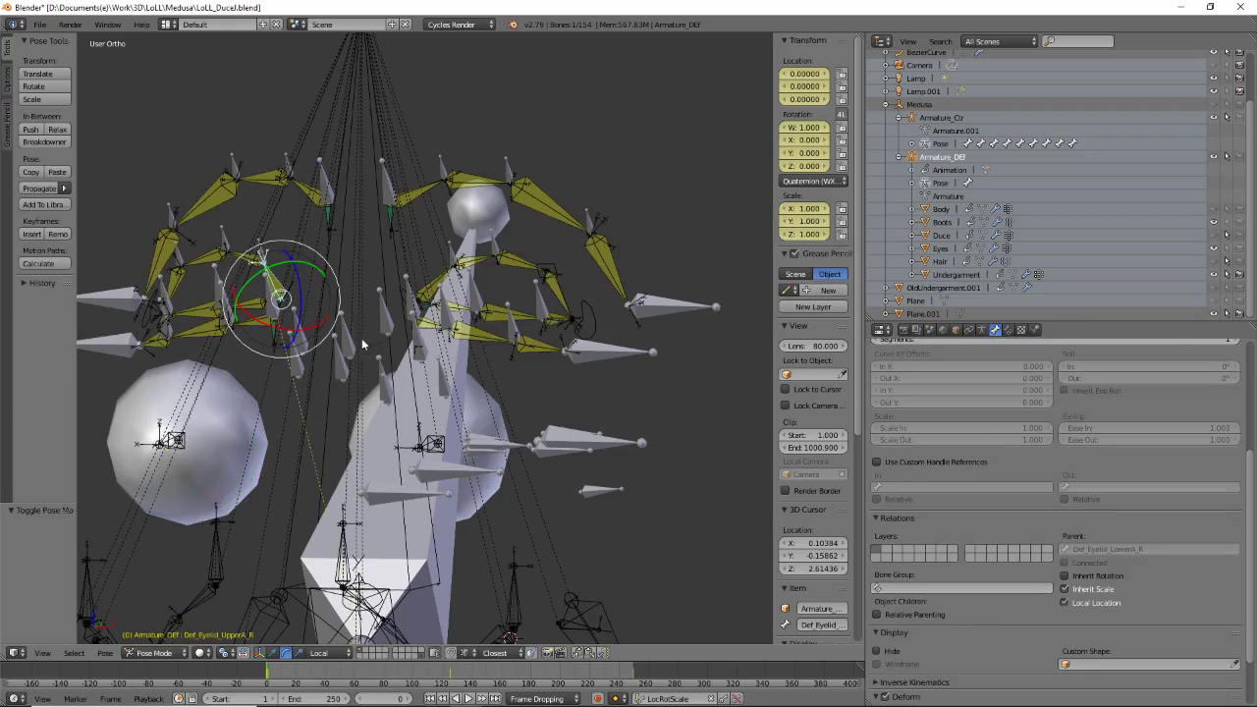
{"action": "middle_click_drag", "start_coordinate": [369, 341], "coordinate": [257, 342]}
{"action": "scroll", "coordinate": [334, 368], "scroll_direction": "down", "scroll_amount": 2}
{"action": "middle_click_drag", "start_coordinate": [333, 367], "coordinate": [410, 351]}
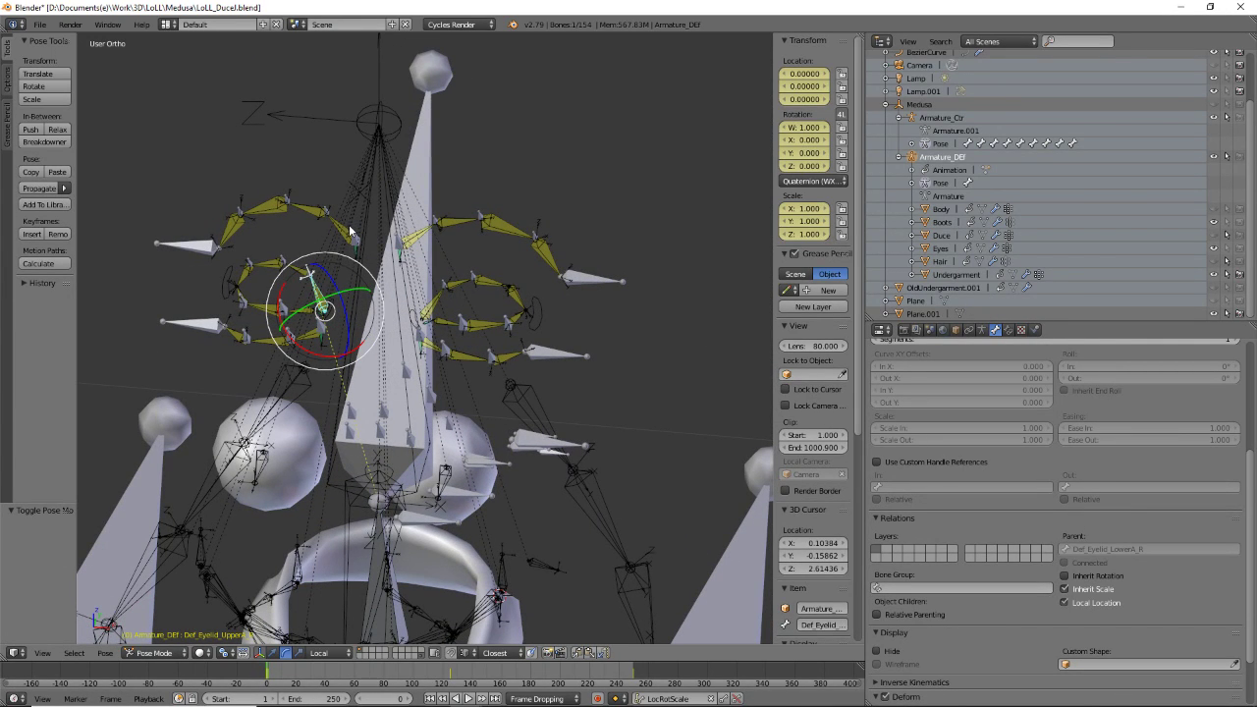
{"action": "key", "text": "ctrl+s"}
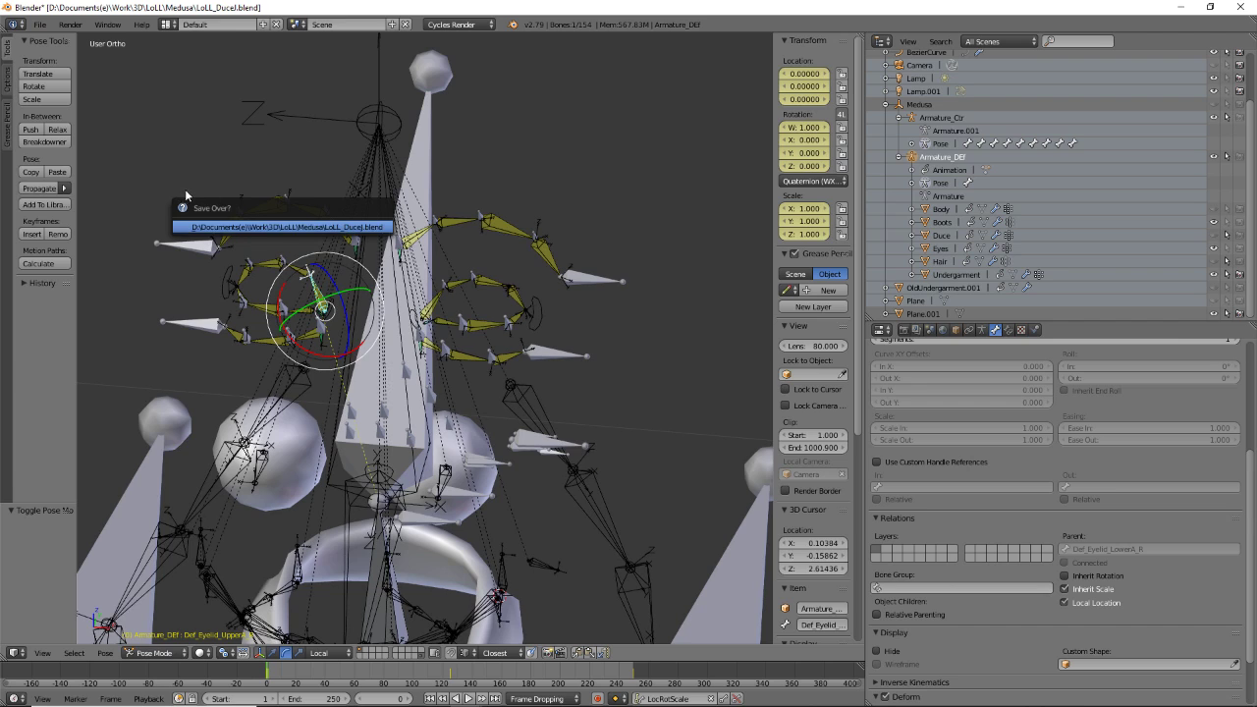
{"action": "left_click", "coordinate": [301, 226]}
- Rotate CTR_Head by -61.7° about its local Y axis to test how the facial bones follow
{"action": "middle_click_drag", "start_coordinate": [301, 226], "coordinate": [361, 320]}
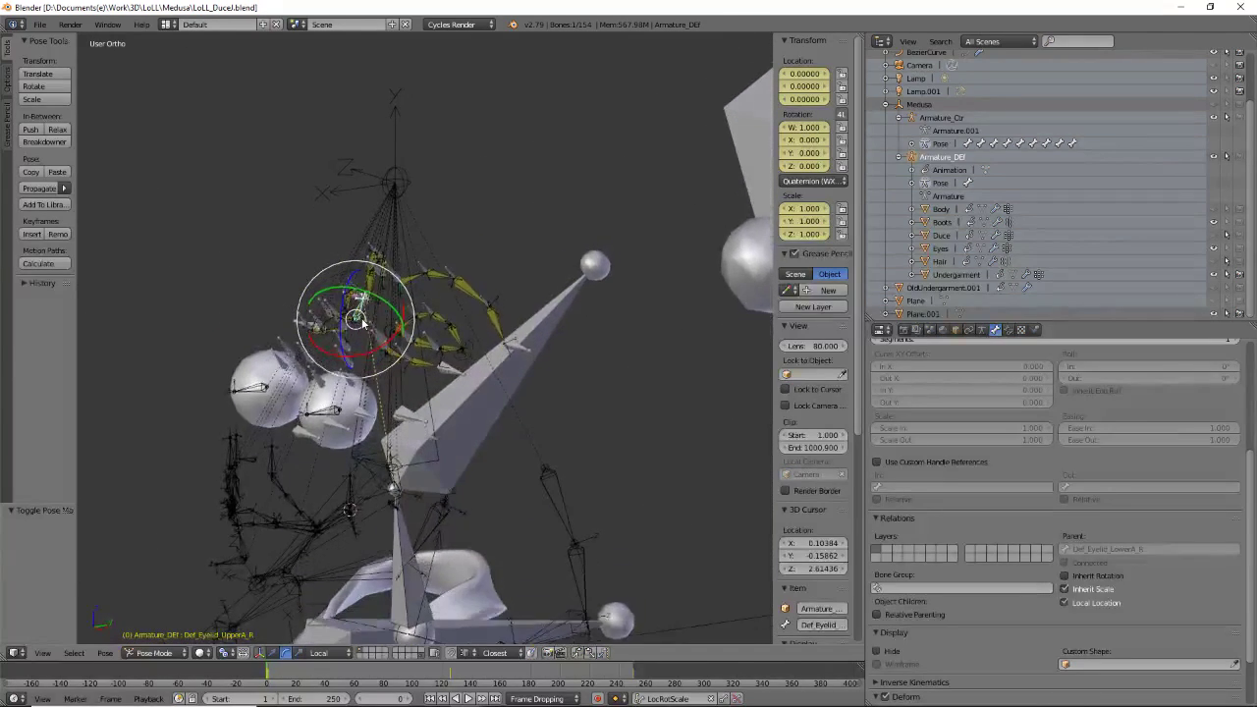
{"action": "right_click", "coordinate": [479, 399]}
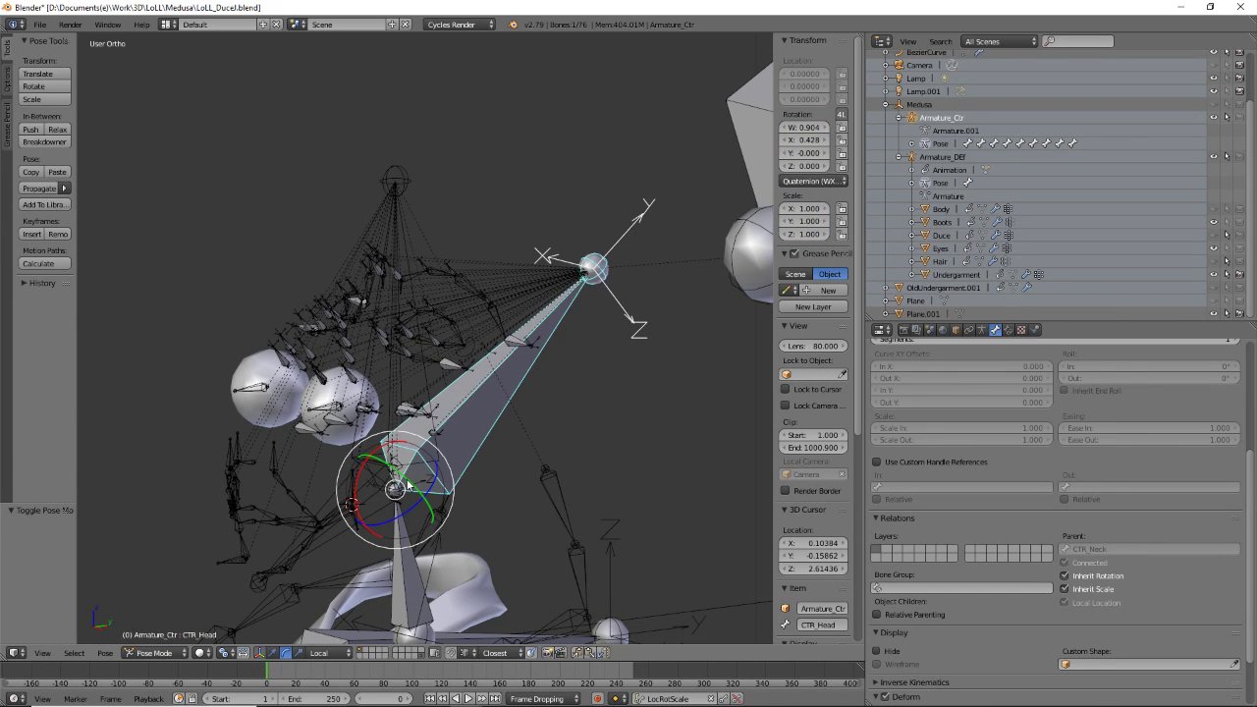
{"action": "key", "text": "r"}
{"action": "key", "text": "y"}
{"action": "key", "text": "y"}
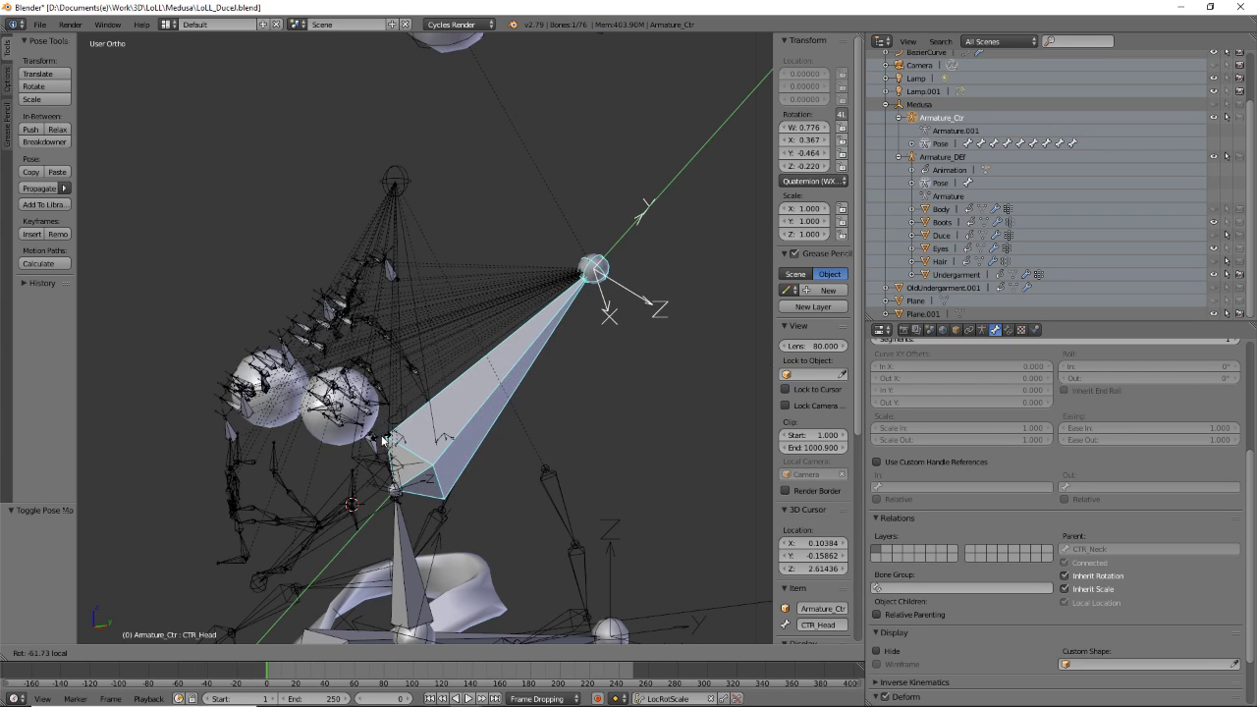
{"action": "left_click", "coordinate": [511, 433]}
{"action": "middle_click_drag", "start_coordinate": [510, 433], "coordinate": [456, 426]}
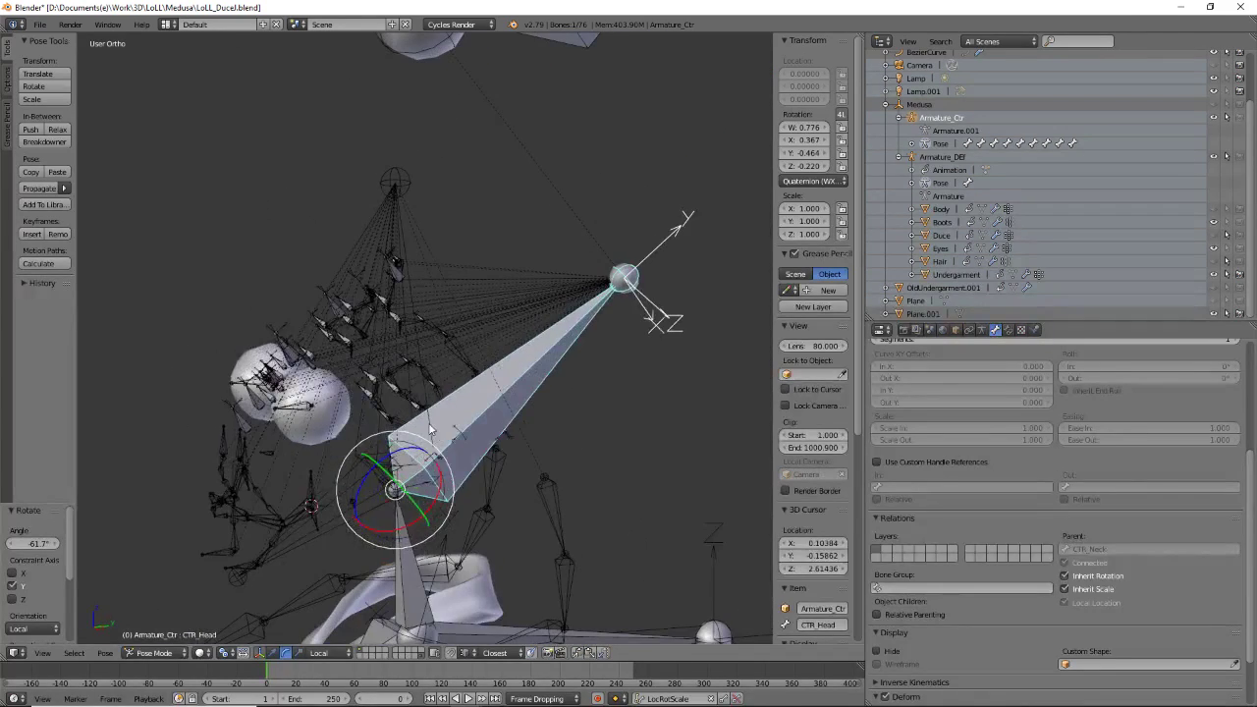
- Select all bones of Armature_Ctr and clear all their pose transforms
{"action": "key", "text": "a"}
{"action": "key", "text": "a"}
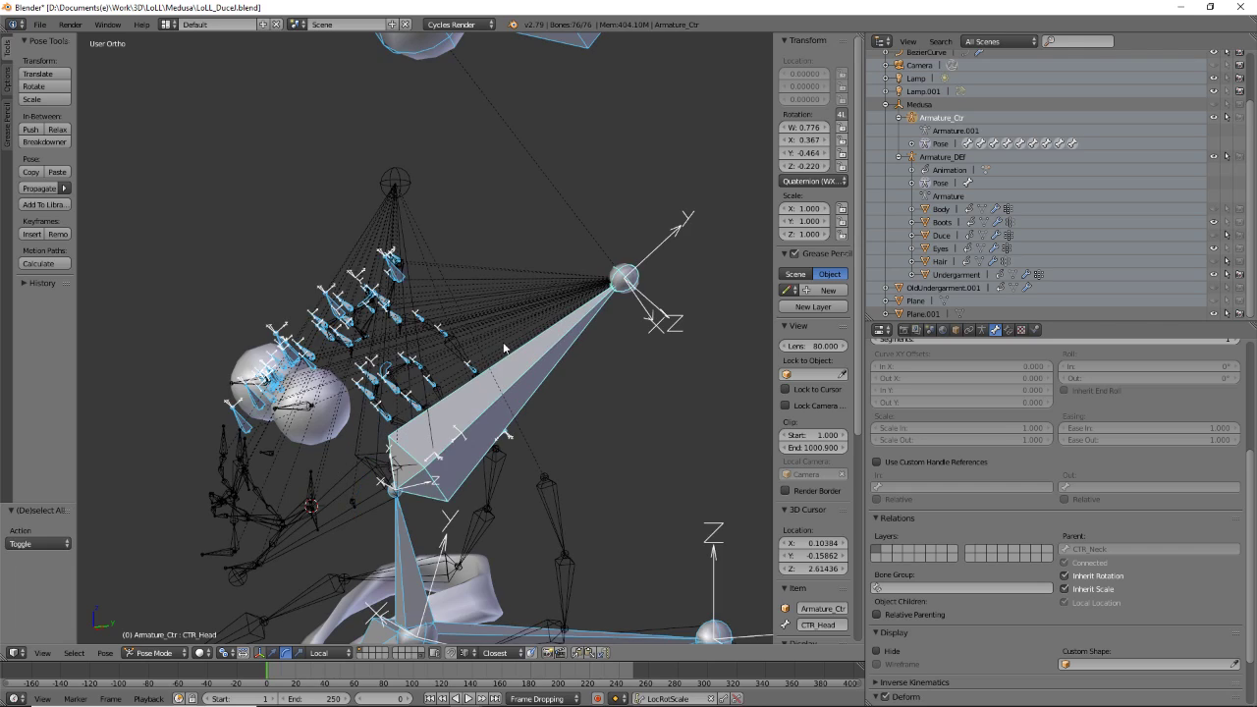
{"action": "left_click", "coordinate": [105, 654]}
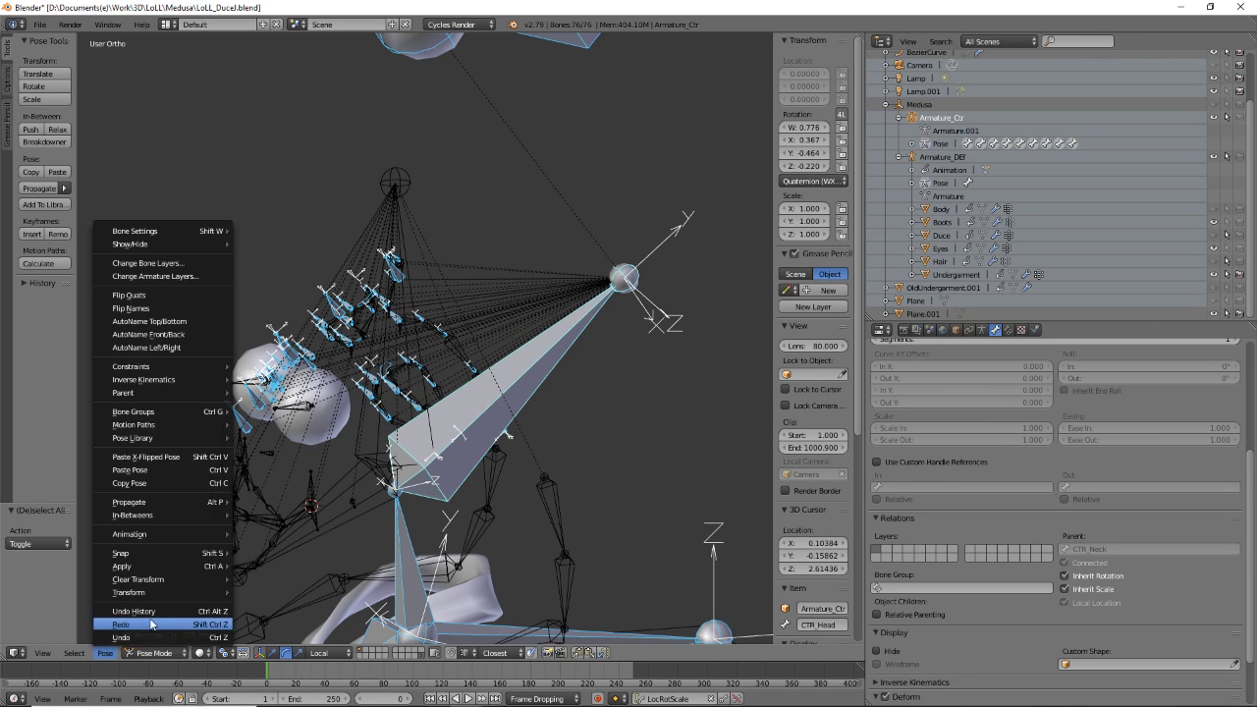
{"action": "mouse_move", "coordinate": [148, 590]}
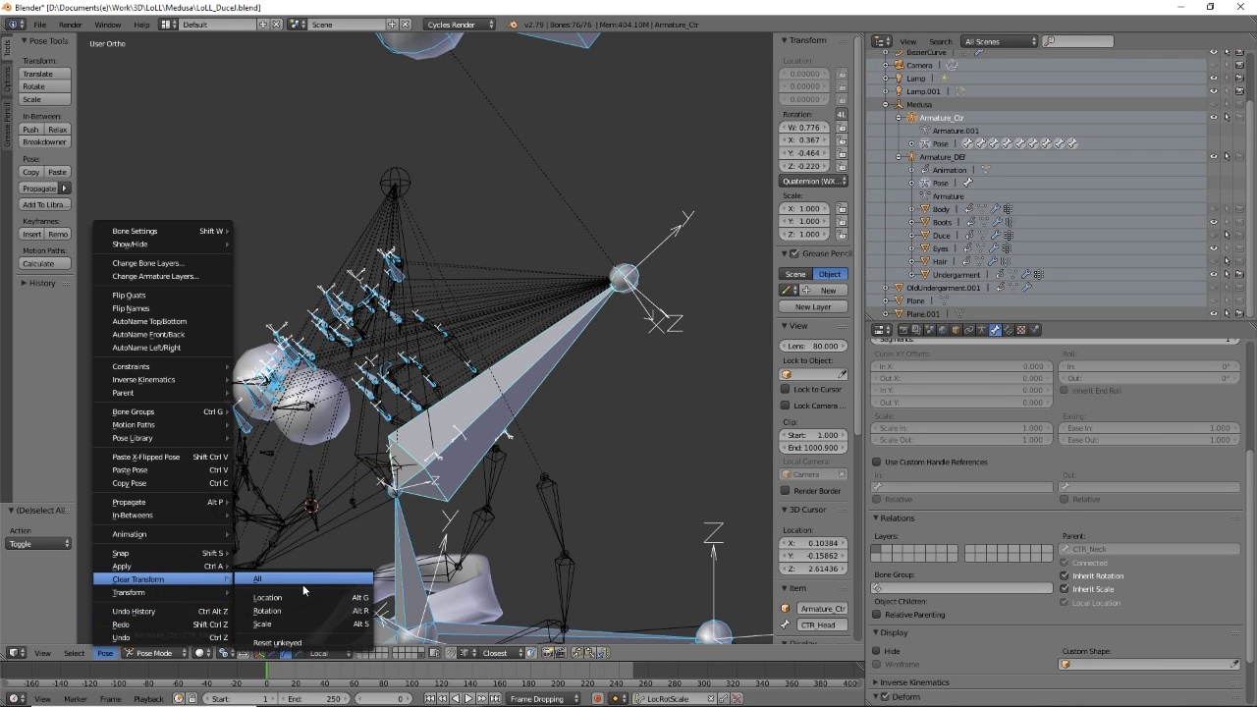
{"action": "left_click", "coordinate": [302, 584]}
- Hide the CTR_Head bone so the facial bones are unobstructed
{"action": "middle_click_drag", "start_coordinate": [467, 415], "coordinate": [404, 394]}
{"action": "scroll", "coordinate": [525, 386], "scroll_direction": "down", "scroll_amount": 2}
{"action": "scroll", "coordinate": [399, 393], "scroll_direction": "up", "scroll_amount": 5}
{"action": "right_click", "coordinate": [399, 387]}
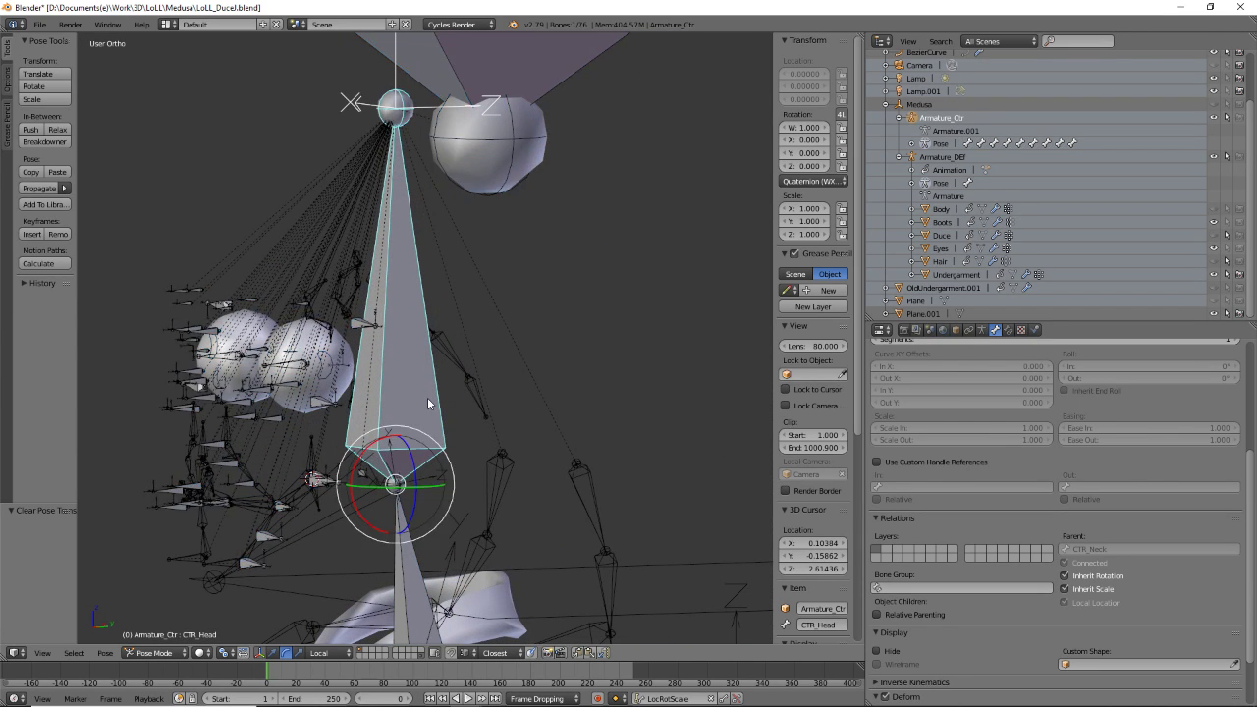
{"action": "key", "text": "r"}
{"action": "key", "text": "Escape"}
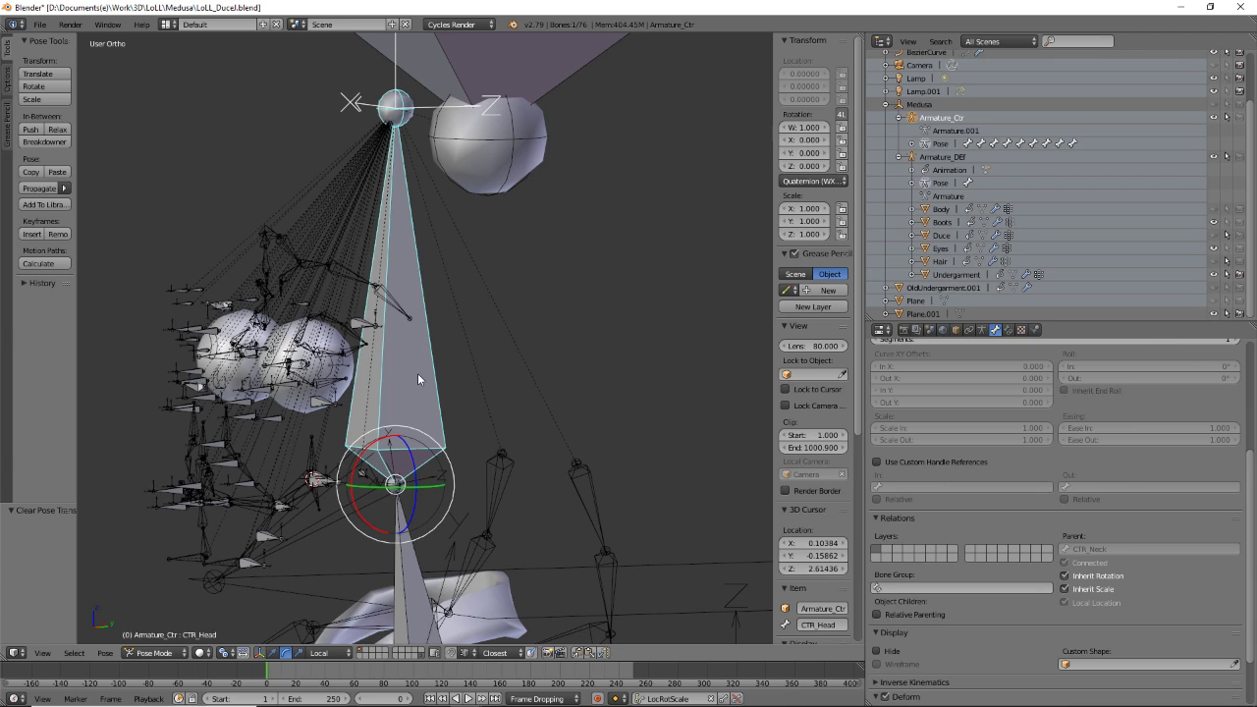
{"action": "key", "text": "h"}
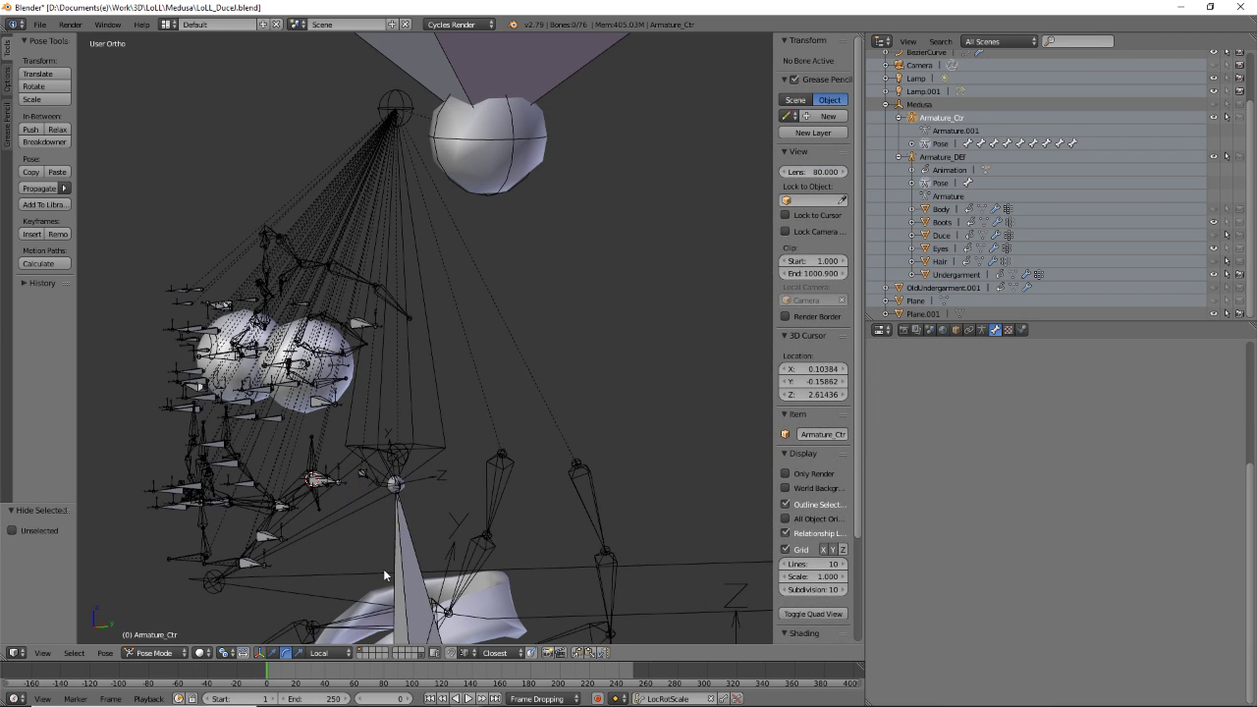
{"action": "key", "text": "alt+h"}
{"action": "key", "text": "h"}
- Select the Def_Cheek_Orbital_B_L bone and switch Armature_DEF to Rest Position
{"action": "middle_click_drag", "start_coordinate": [417, 577], "coordinate": [453, 410]}
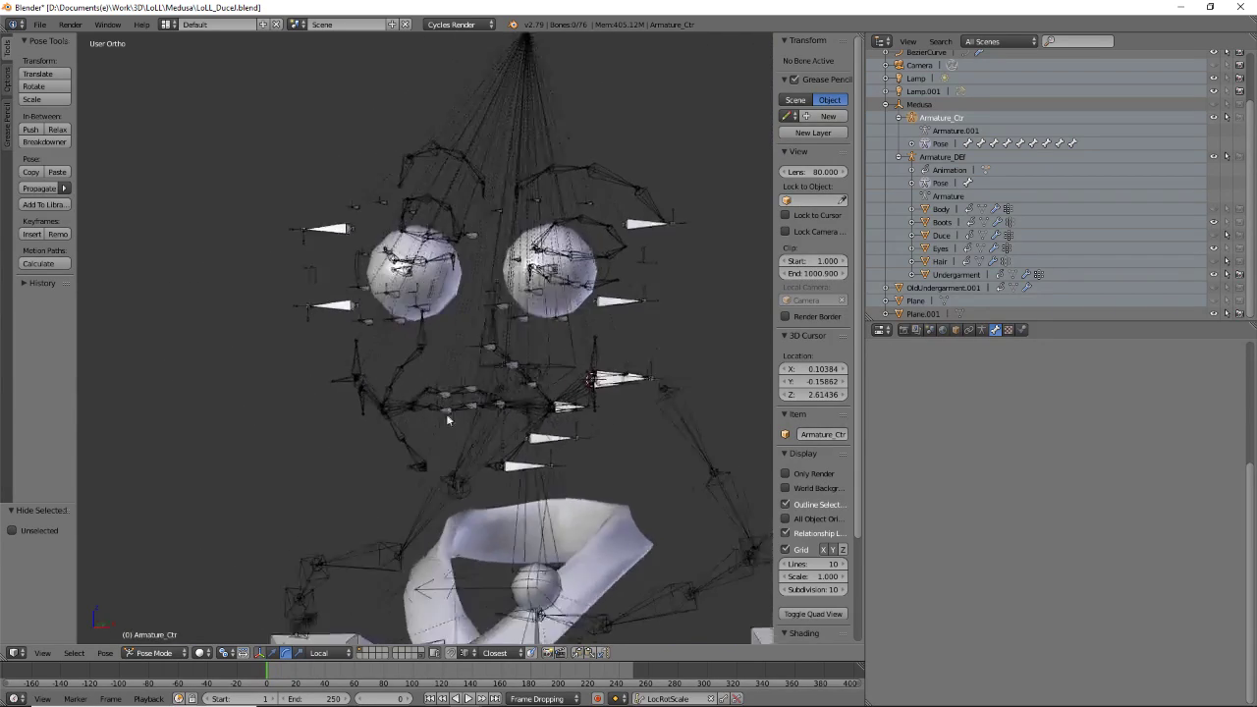
{"action": "scroll", "coordinate": [434, 418], "scroll_direction": "up", "scroll_amount": 3}
{"action": "scroll", "coordinate": [534, 391], "scroll_direction": "down", "scroll_amount": 5}
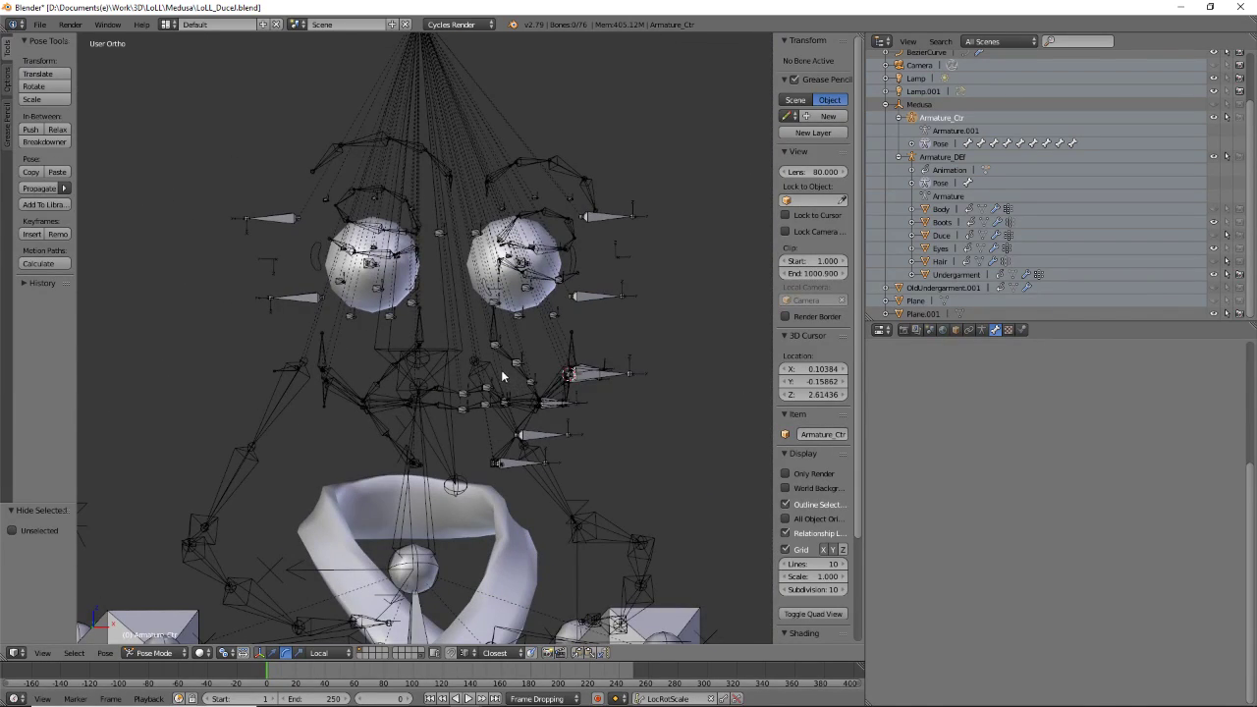
{"action": "key", "text": "Tab"}
{"action": "key", "text": "Tab"}
{"action": "middle_click_drag", "start_coordinate": [529, 395], "coordinate": [627, 321]}
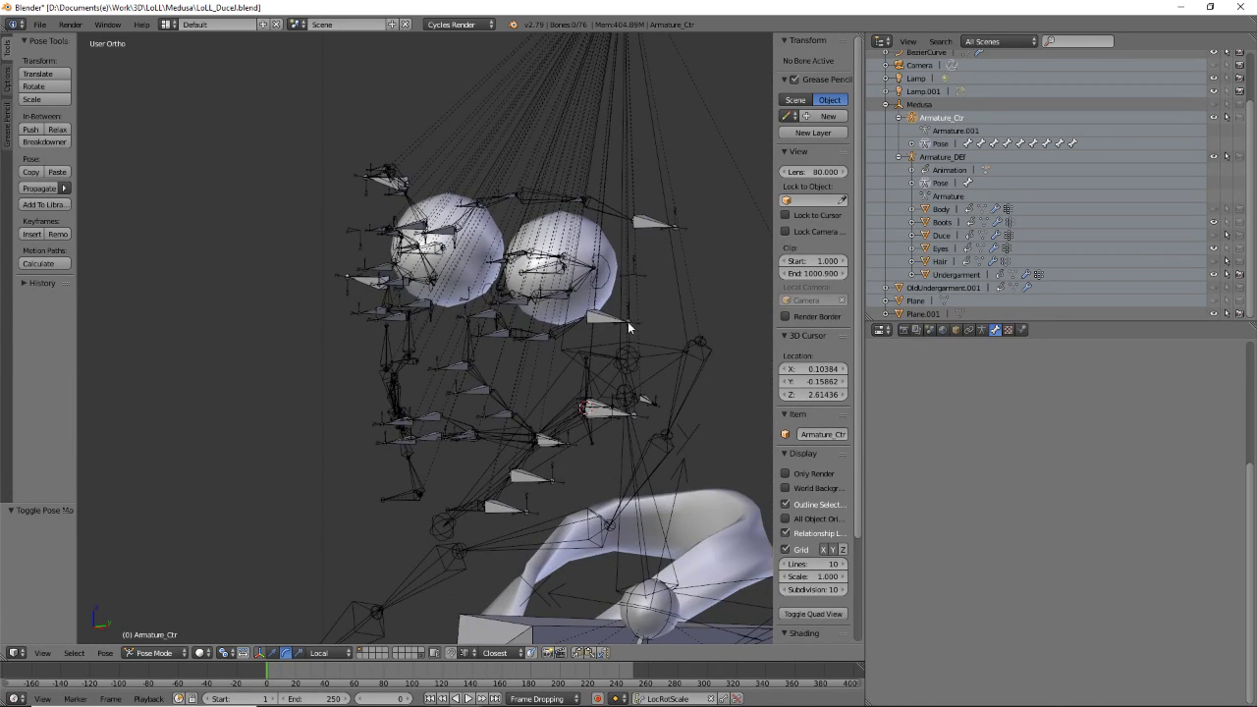
{"action": "right_click", "coordinate": [520, 330]}
{"action": "scroll", "coordinate": [1081, 414], "scroll_direction": "up", "scroll_amount": 2}
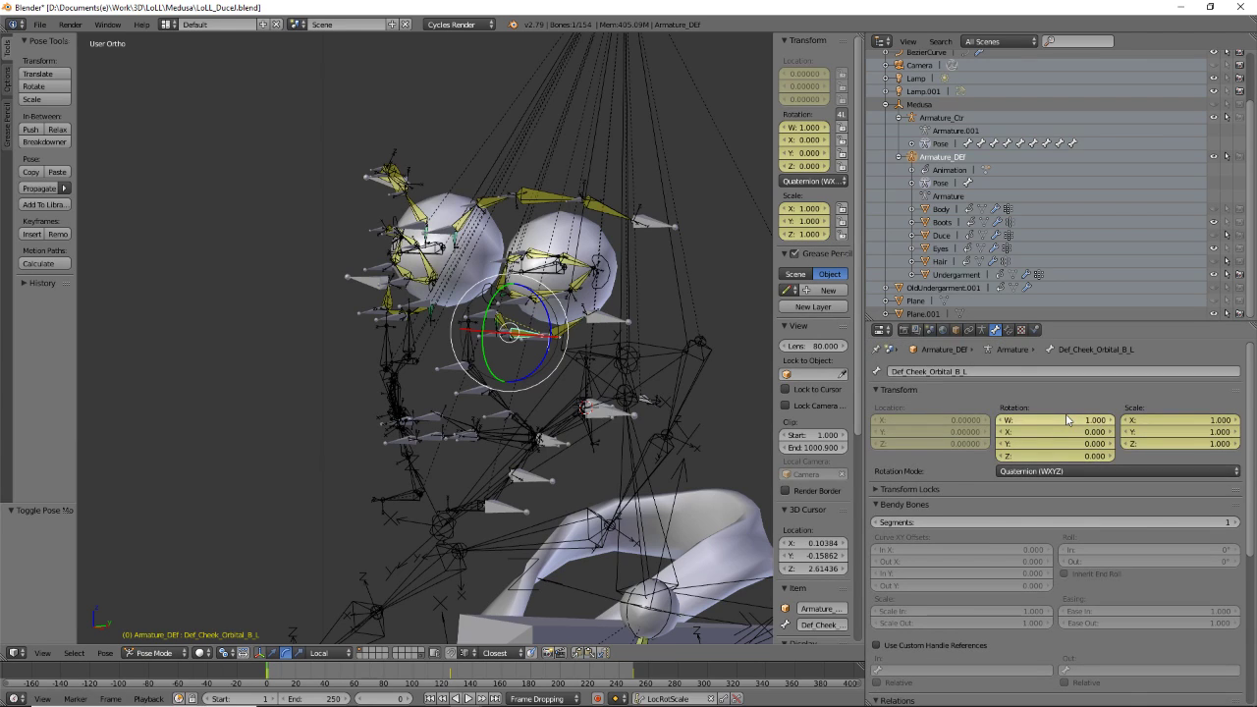
{"action": "left_click", "coordinate": [982, 330]}
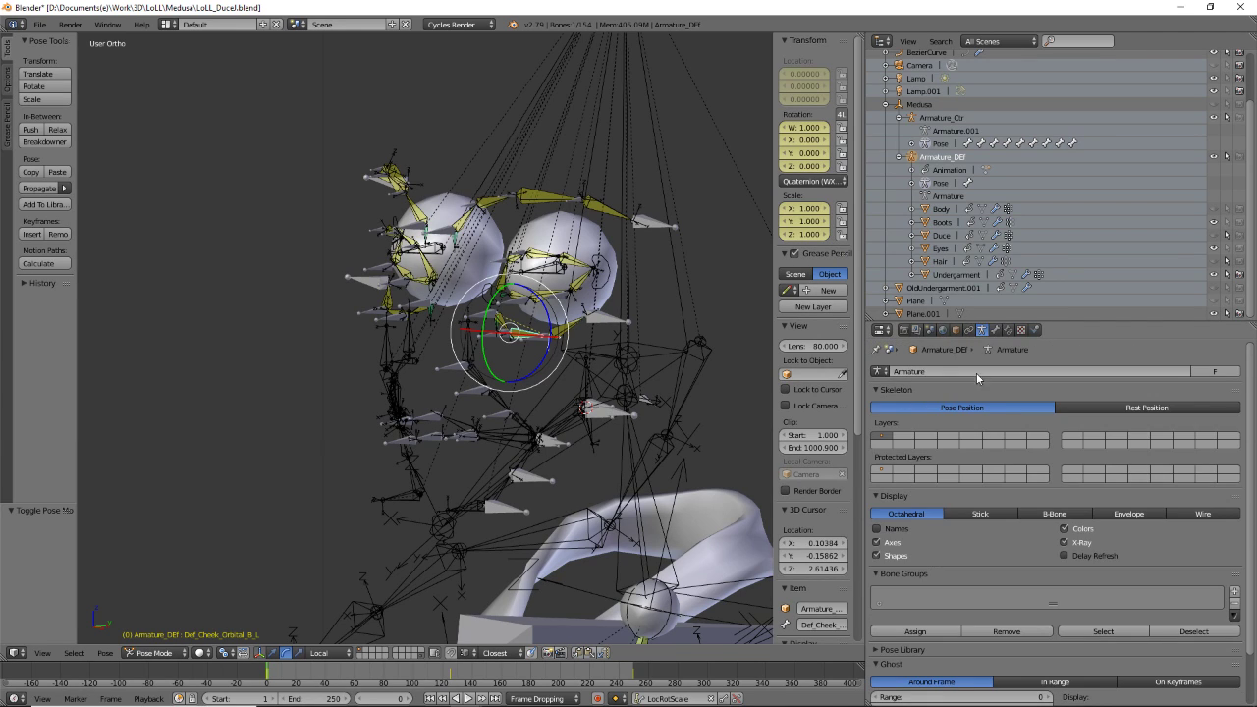
{"action": "left_click", "coordinate": [1166, 409]}
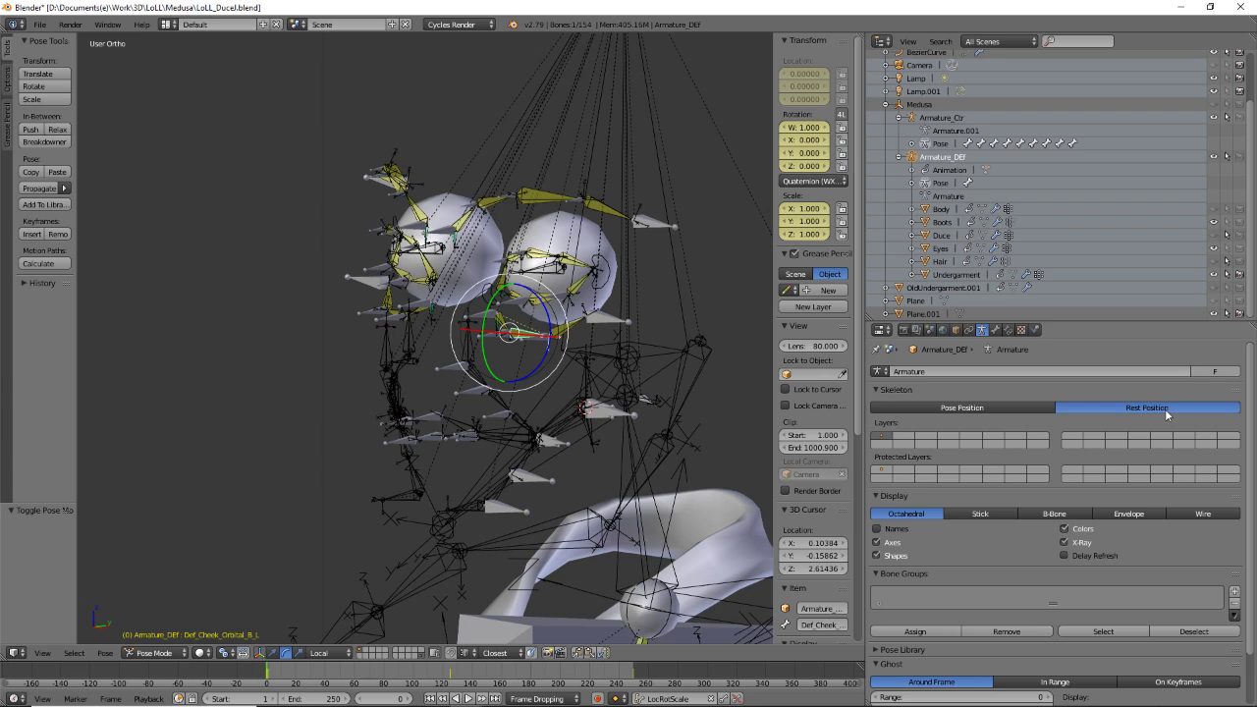
- Select the CTR_Jouls_A_L bone and switch Armature_Ctr to Rest Position as well
{"action": "right_click", "coordinate": [475, 393]}
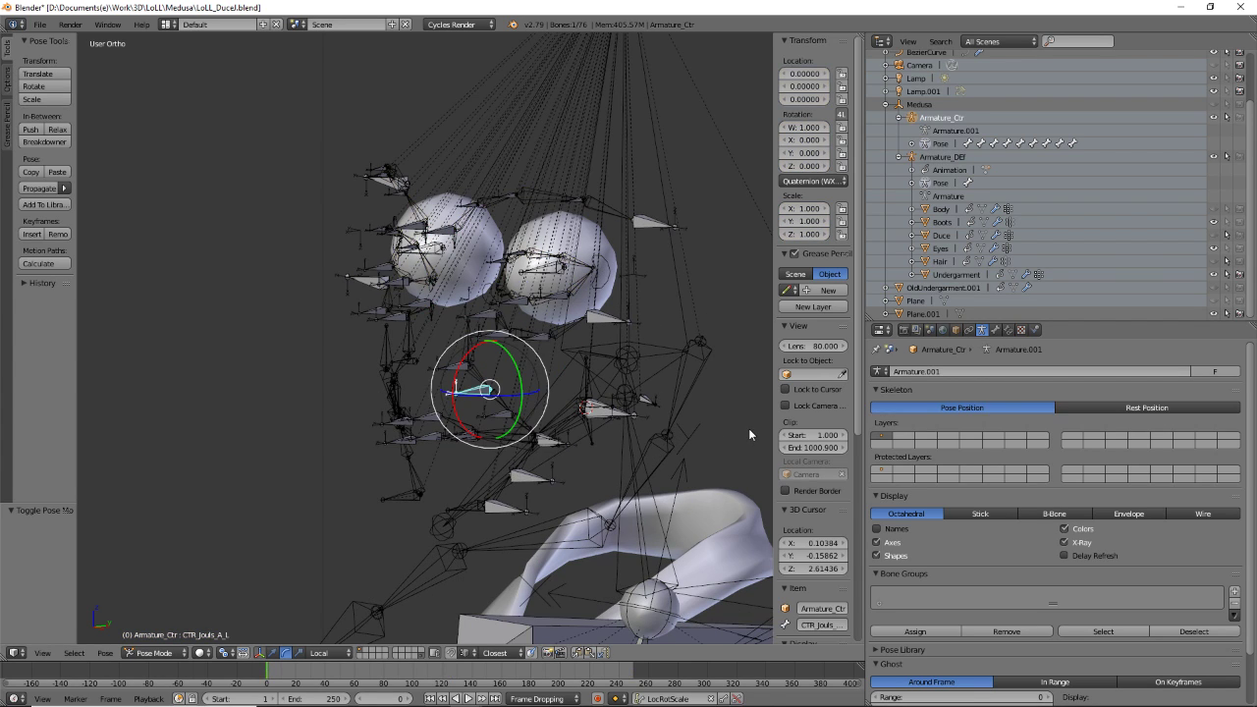
{"action": "left_click", "coordinate": [1108, 405]}
{"action": "scroll", "coordinate": [503, 371], "scroll_direction": "down", "scroll_amount": 2}
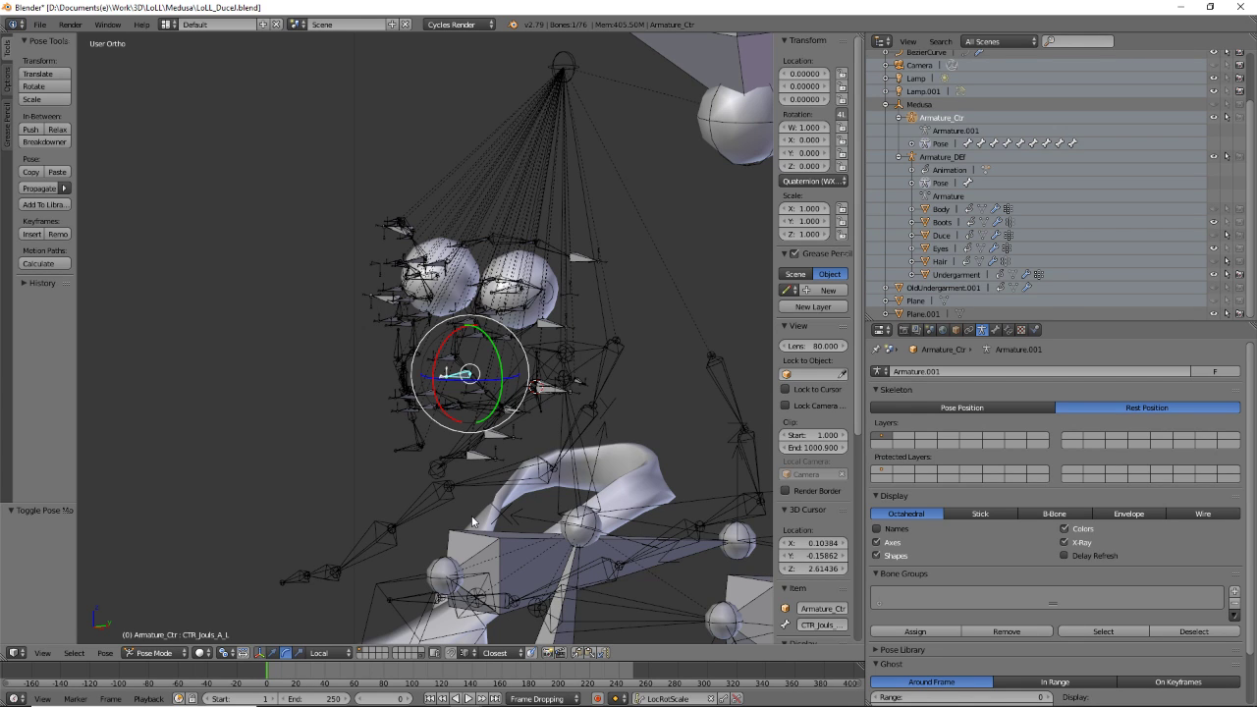
{"action": "scroll", "coordinate": [513, 451], "scroll_direction": "up", "scroll_amount": 6}
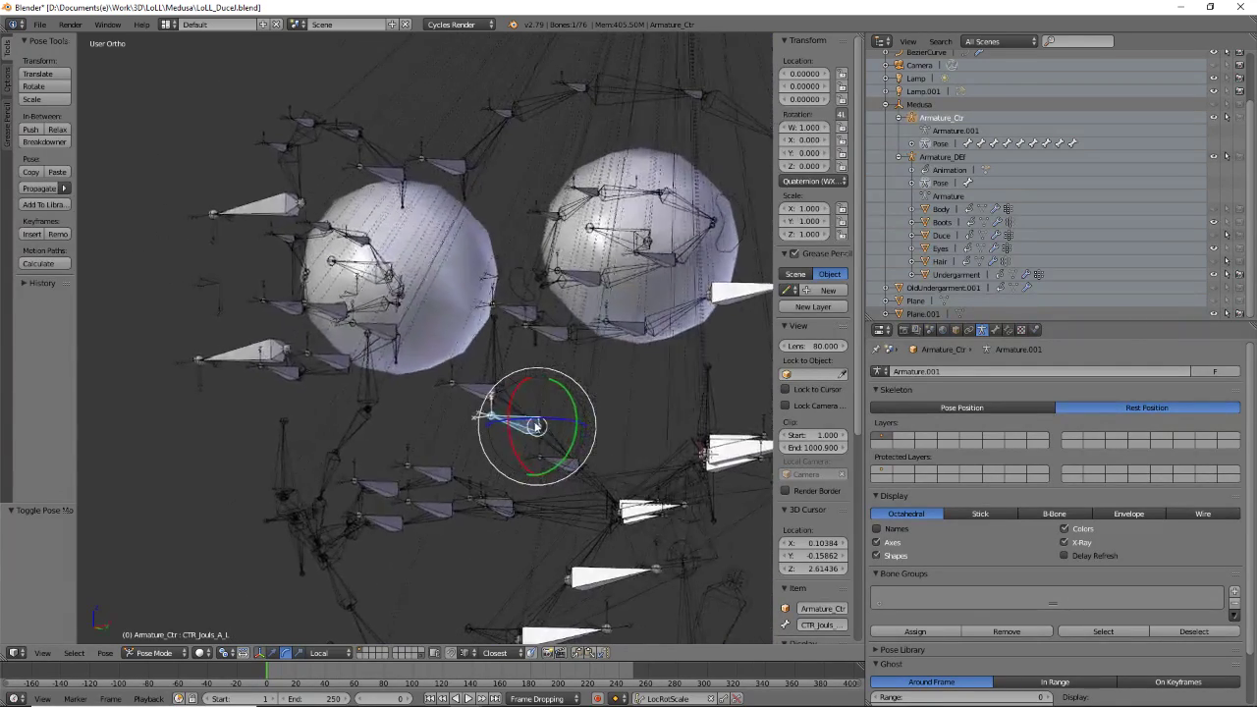
- Examine how the Eff_Jowels_Upper_L, Eff_Cheek_Orbital_L and CTR_Face_Nostril_L bones are arranged beside the nose
{"action": "middle_click_drag", "start_coordinate": [536, 427], "coordinate": [522, 460]}
{"action": "scroll", "coordinate": [523, 459], "scroll_direction": "up", "scroll_amount": 4}
{"action": "scroll", "coordinate": [528, 459], "scroll_direction": "down", "scroll_amount": 3}
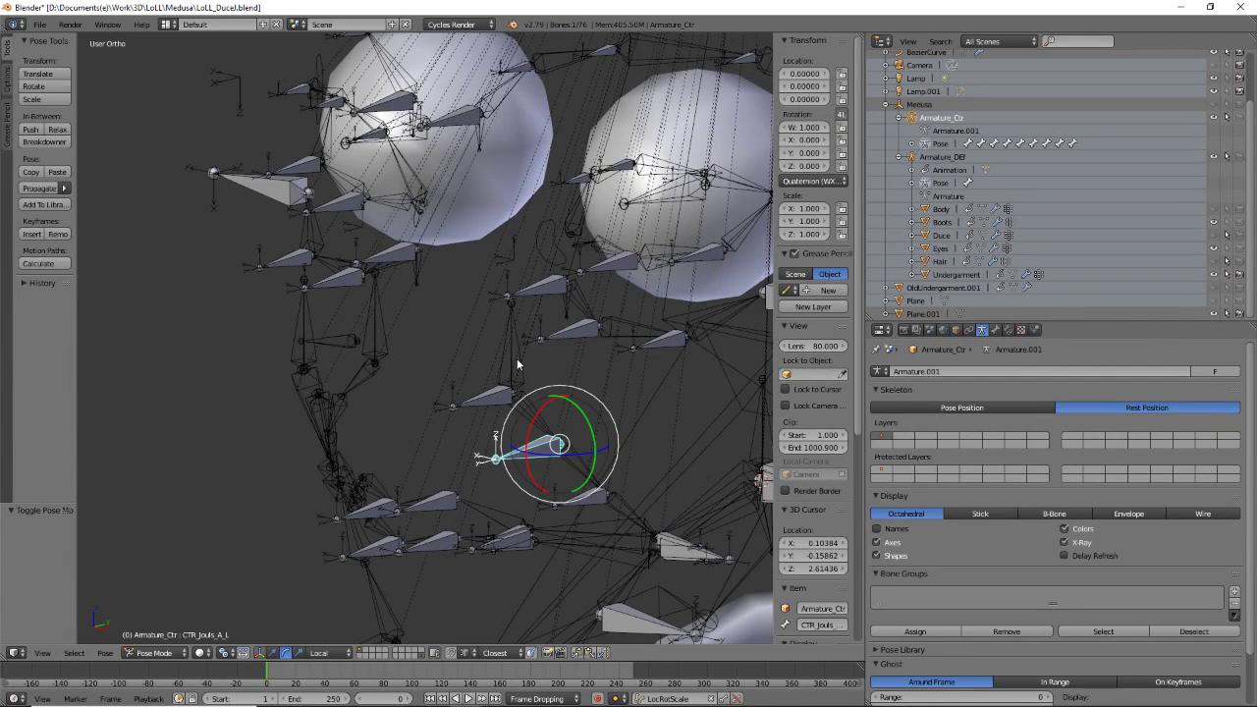
{"action": "right_click", "coordinate": [521, 360]}
{"action": "middle_click_drag", "start_coordinate": [567, 406], "coordinate": [610, 373]}
{"action": "scroll", "coordinate": [588, 393], "scroll_direction": "up", "scroll_amount": 3}
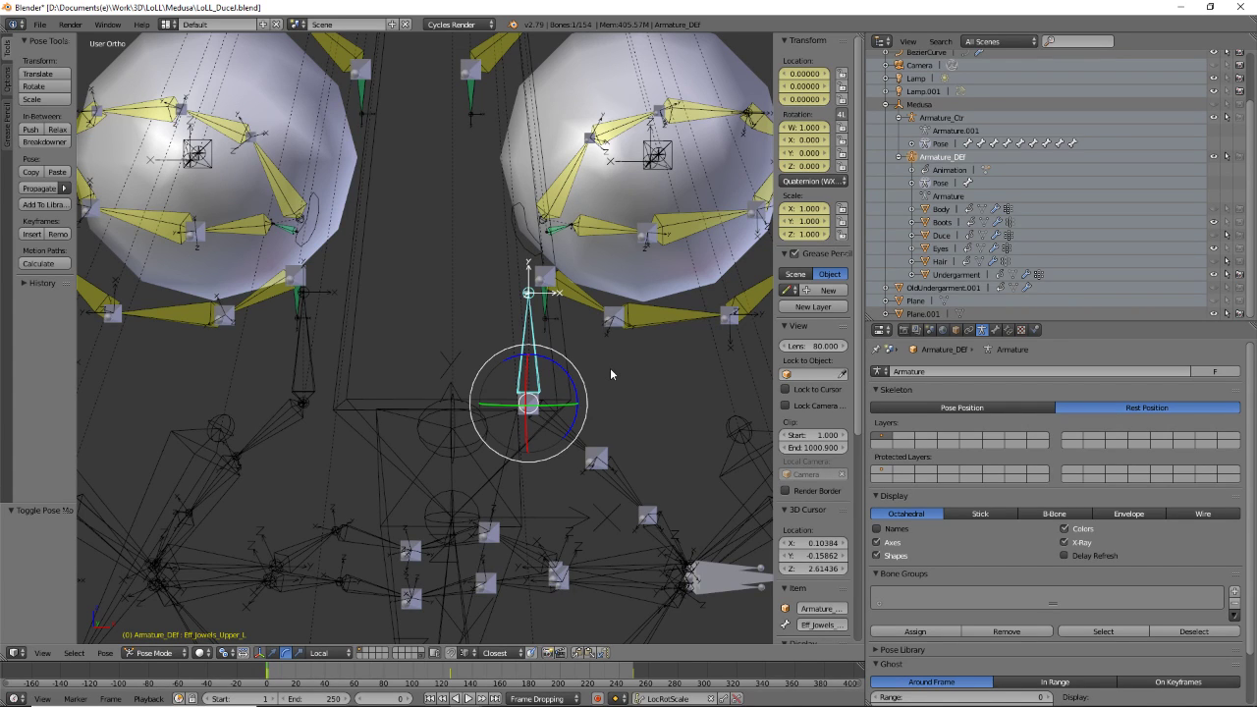
{"action": "middle_click_drag", "start_coordinate": [613, 432], "coordinate": [574, 435]}
{"action": "scroll", "coordinate": [572, 433], "scroll_direction": "up", "scroll_amount": 3}
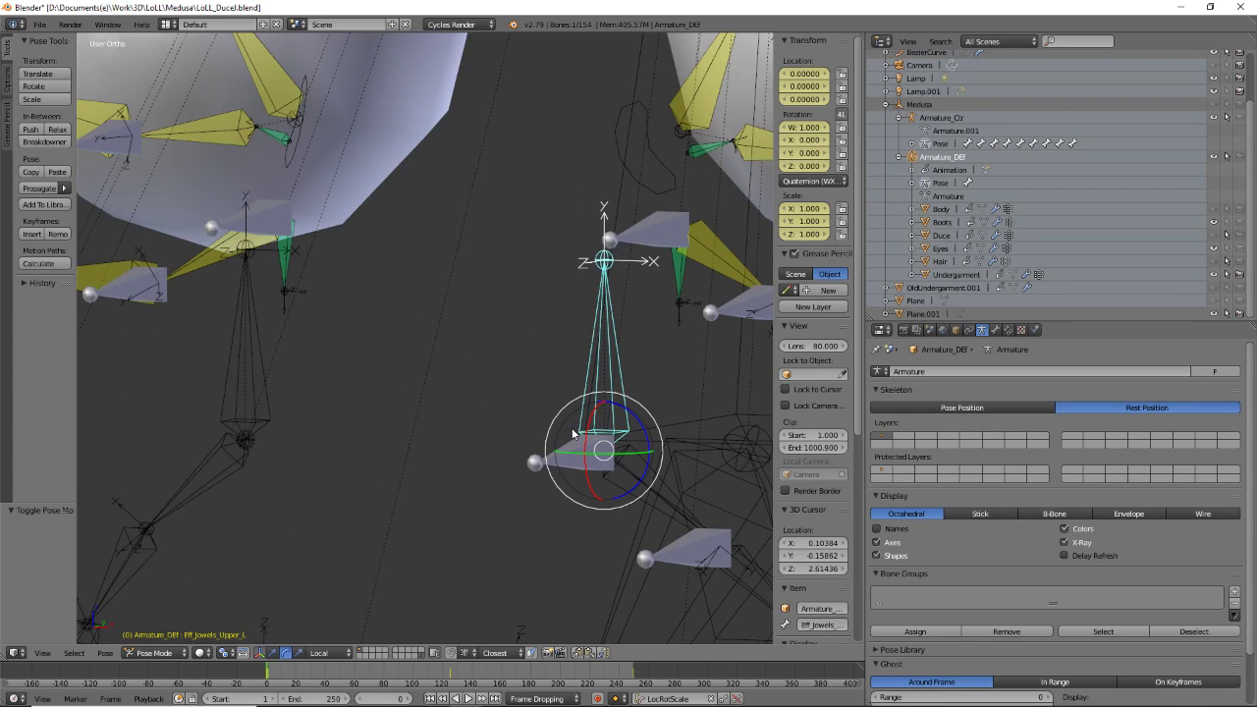
{"action": "middle_click_drag", "start_coordinate": [612, 363], "coordinate": [421, 248], "text": "shift"}
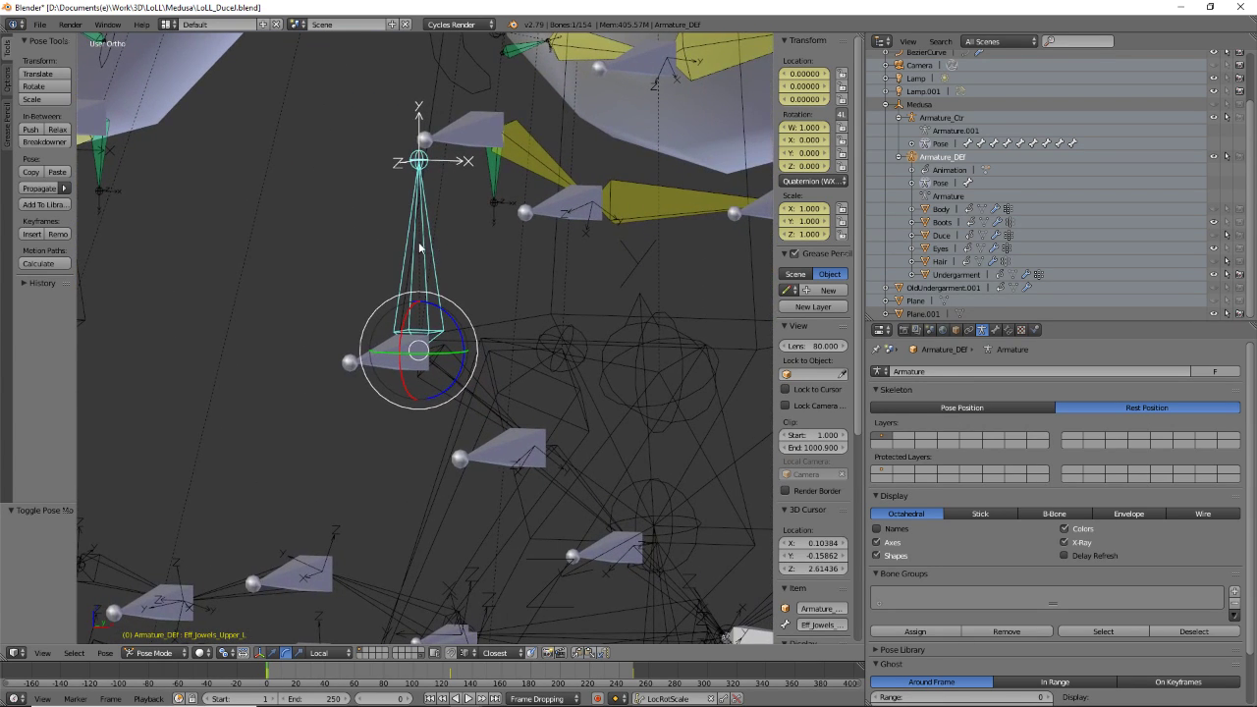
{"action": "right_click", "coordinate": [491, 183]}
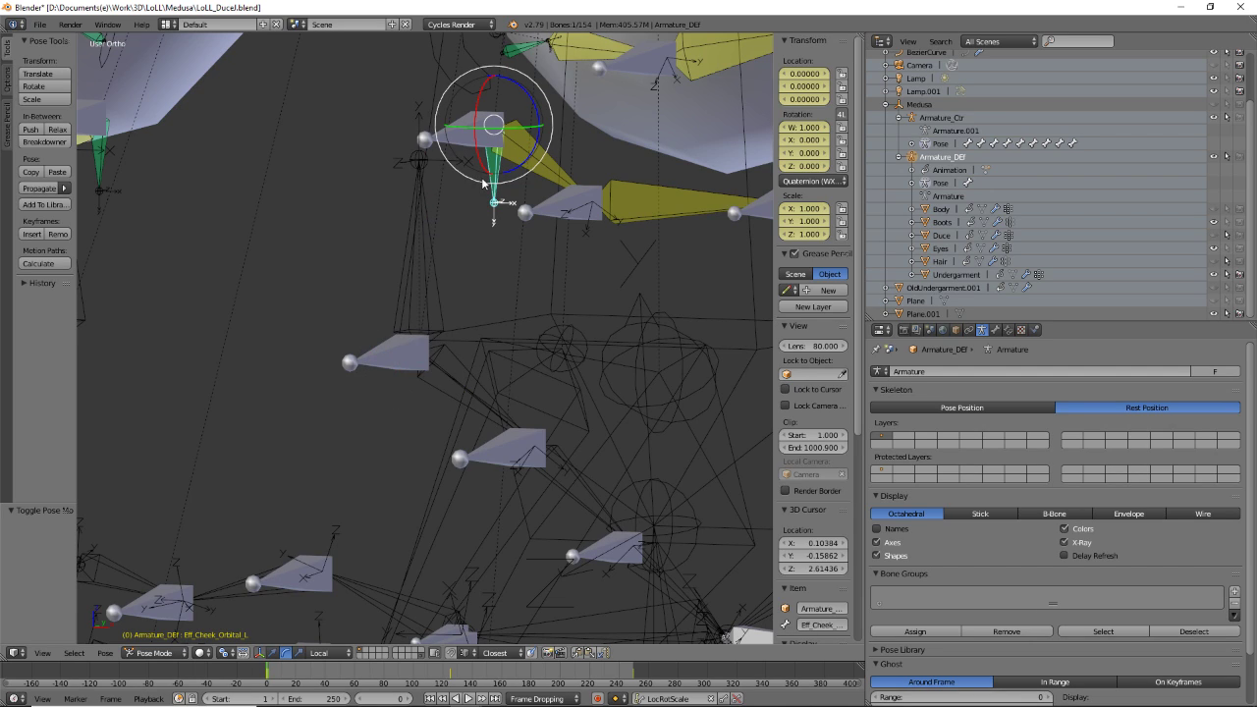
{"action": "right_click", "coordinate": [435, 299]}
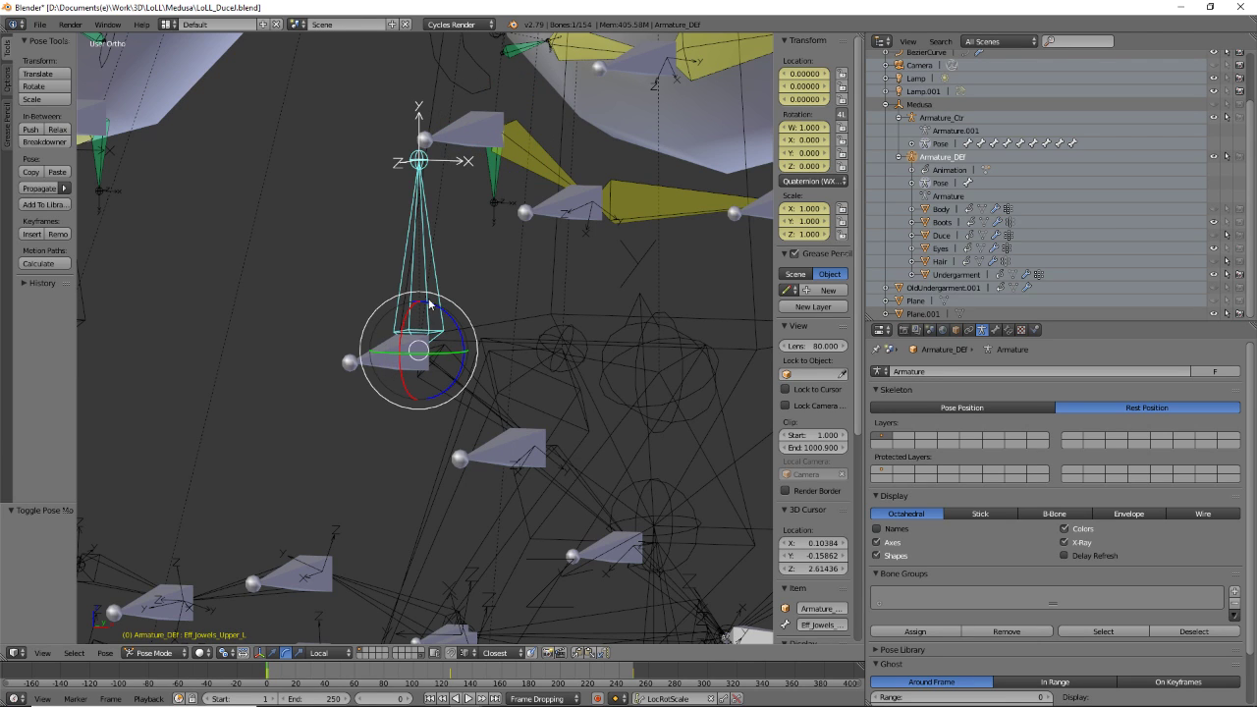
{"action": "middle_click_drag", "start_coordinate": [457, 287], "coordinate": [420, 253]}
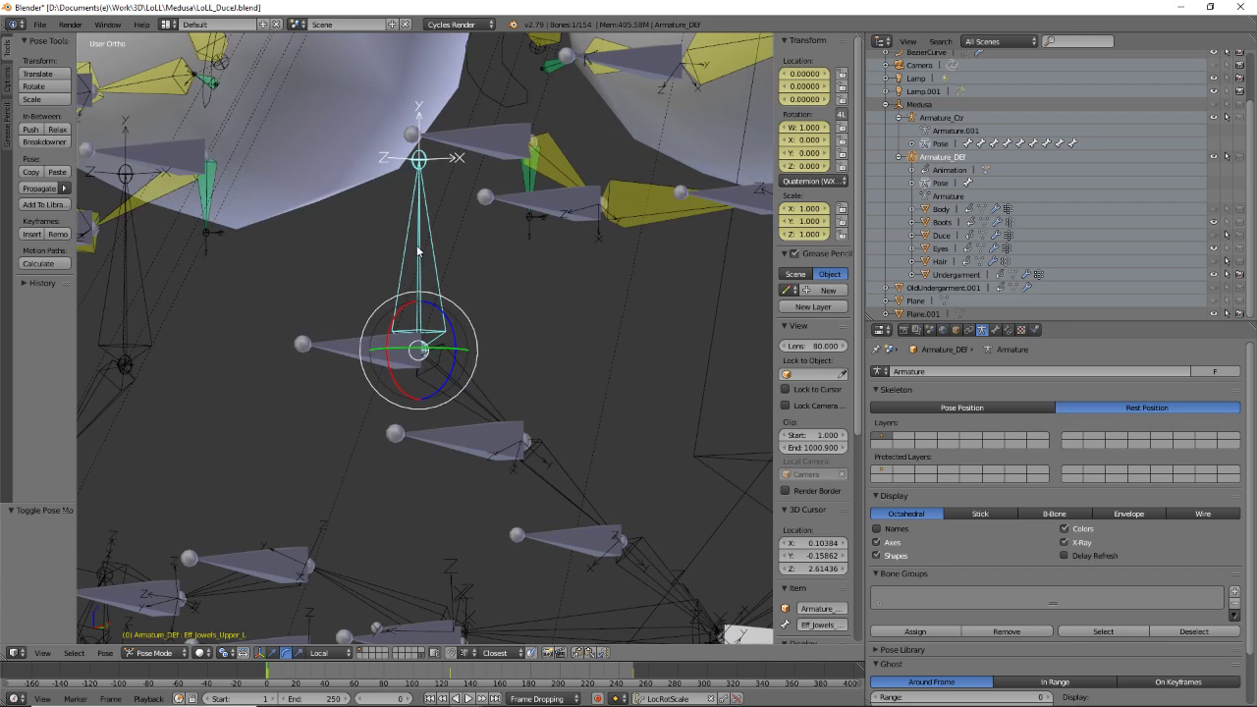
{"action": "right_click", "coordinate": [336, 346]}
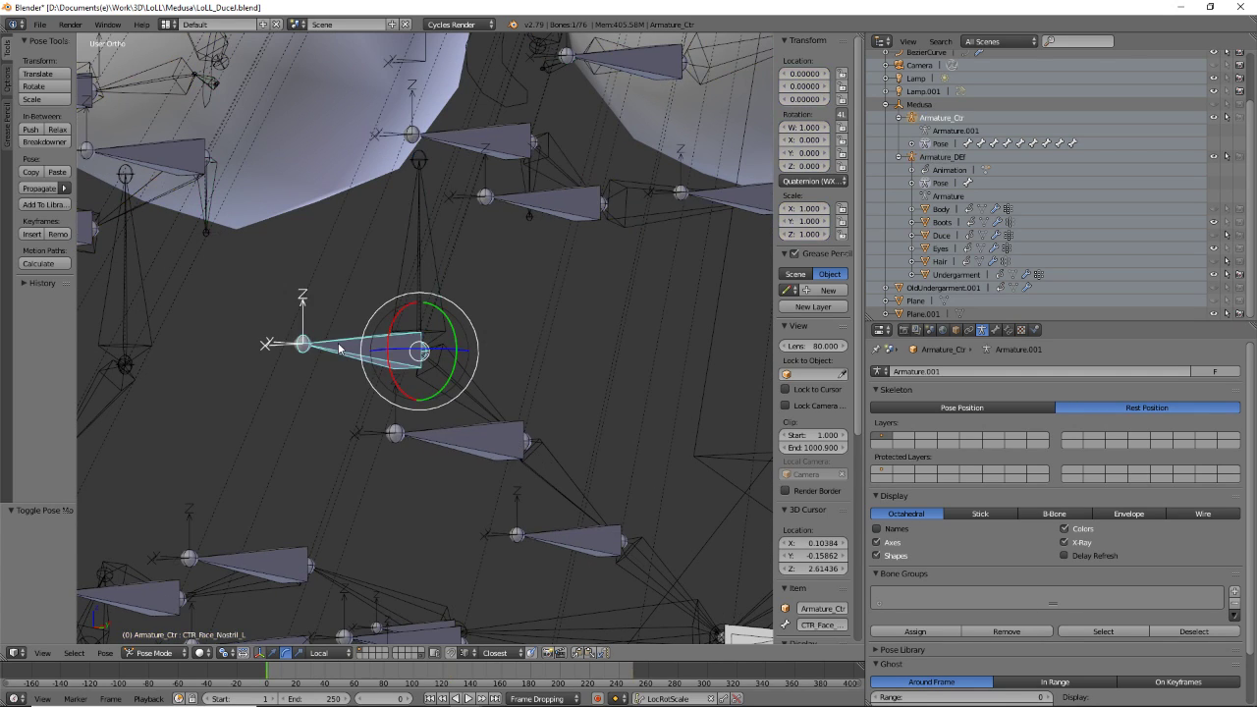
{"action": "right_click", "coordinate": [417, 295]}
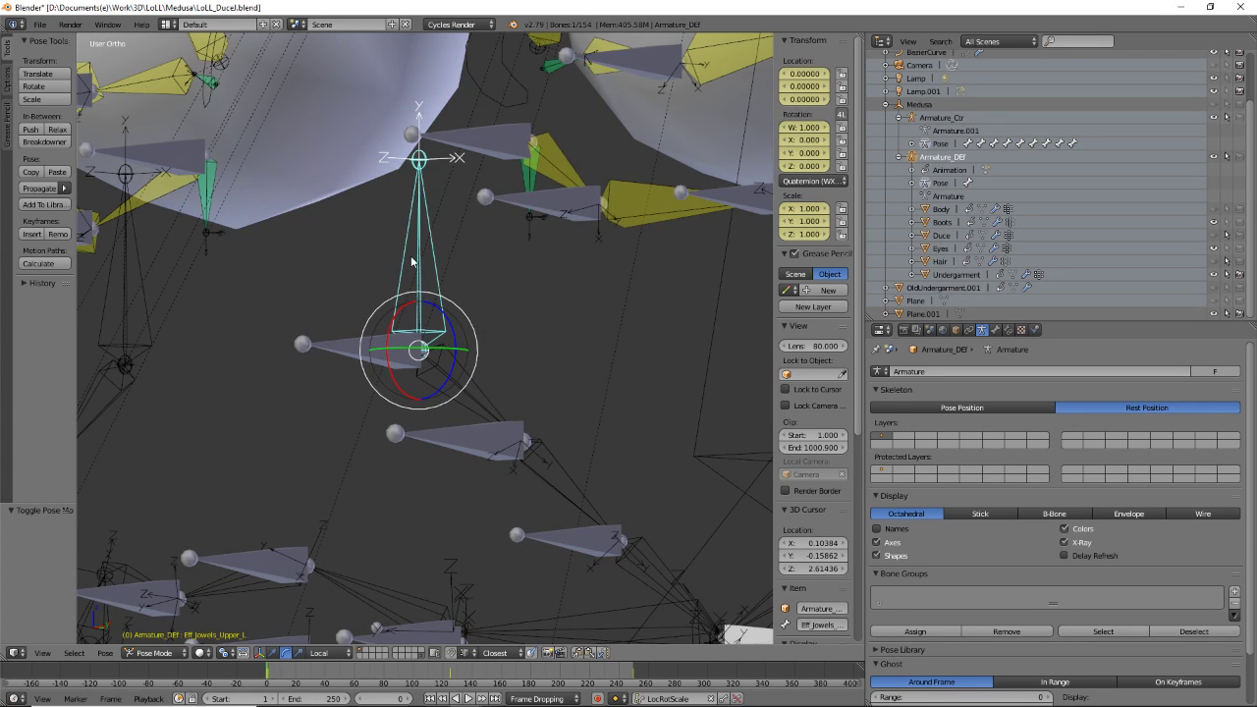
- Review the constraint settings of the Eff_Cheek_Orbital_L bone and check its CTR_Cheek_In_L control bone
{"action": "right_click", "coordinate": [529, 184]}
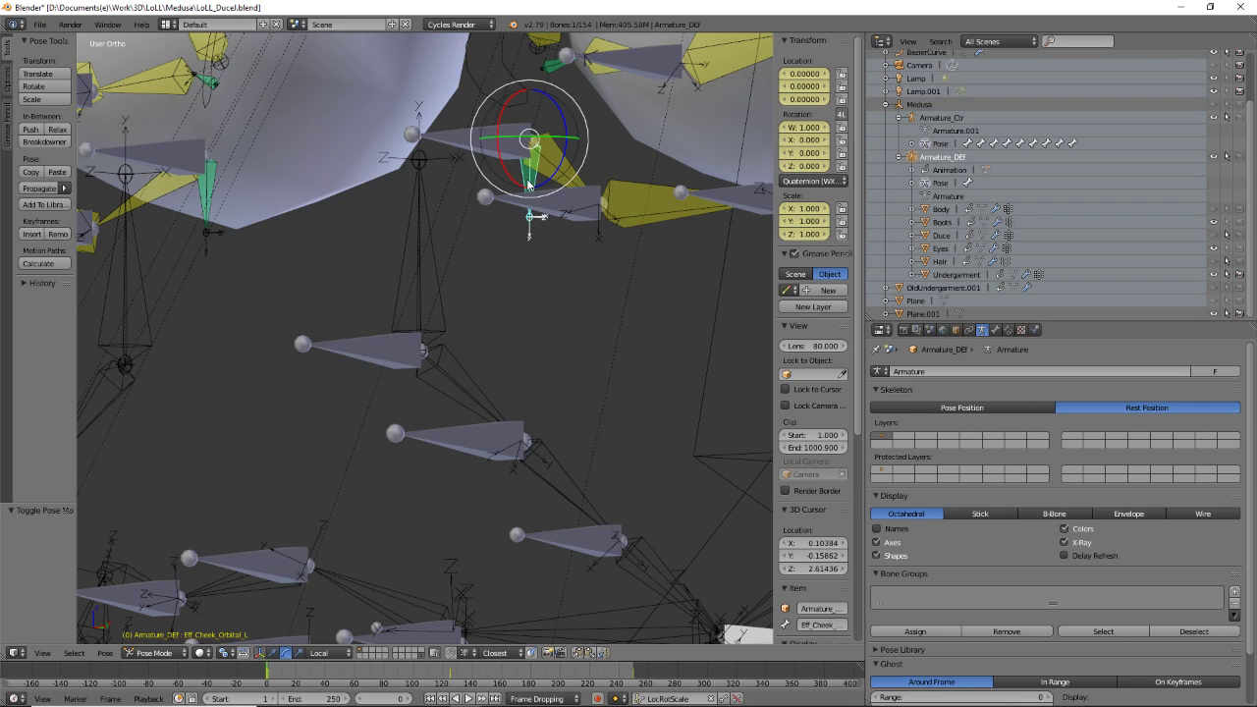
{"action": "left_click", "coordinate": [1009, 331]}
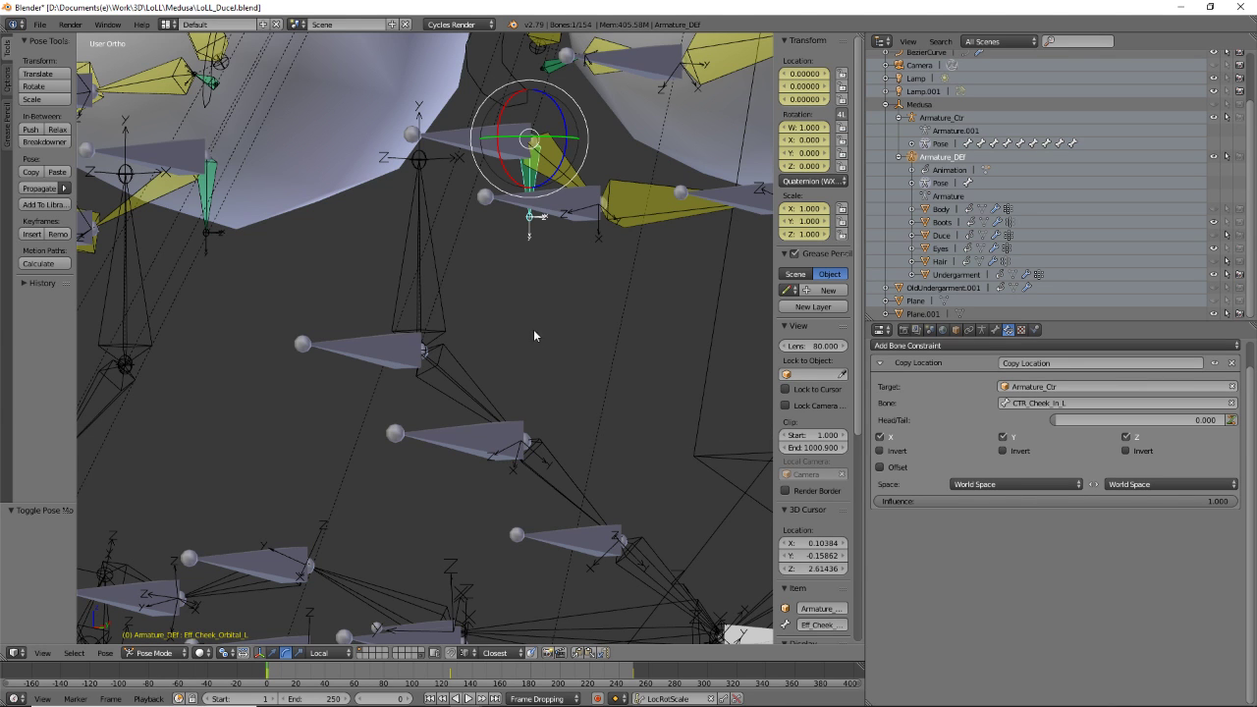
{"action": "middle_click_drag", "start_coordinate": [537, 385], "coordinate": [590, 403]}
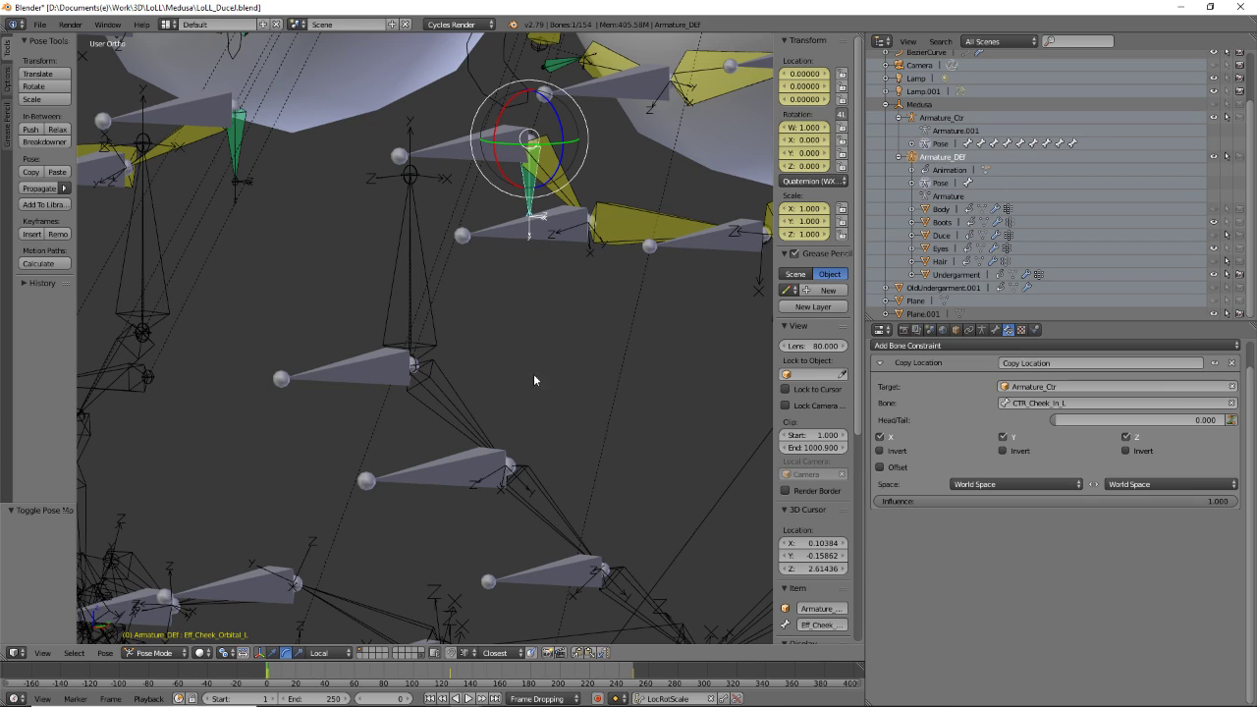
{"action": "left_click", "coordinate": [496, 155]}
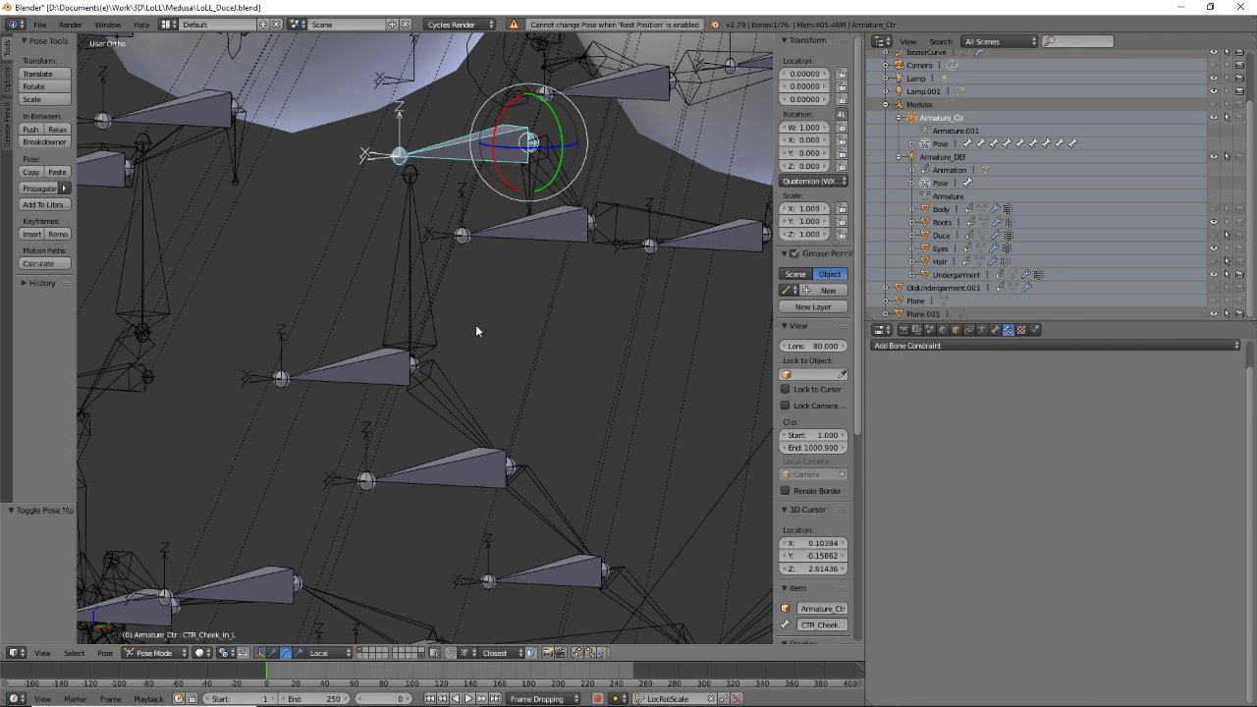
- Add a Copy Location constraint to Eff_Jowels_Upper_L, targeting the CTR_Face_Nostril_L bone of Armature_Ctr, with Offset enabled
{"action": "right_click", "coordinate": [430, 303]}
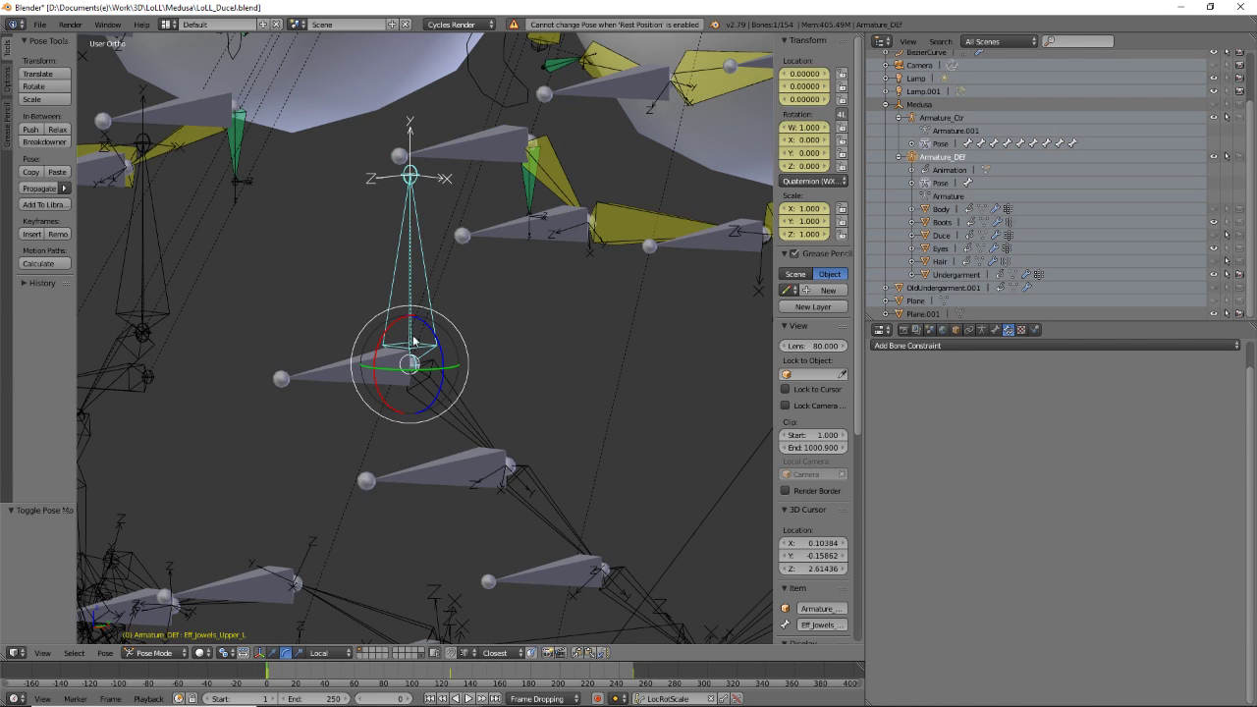
{"action": "left_click", "coordinate": [1001, 348]}
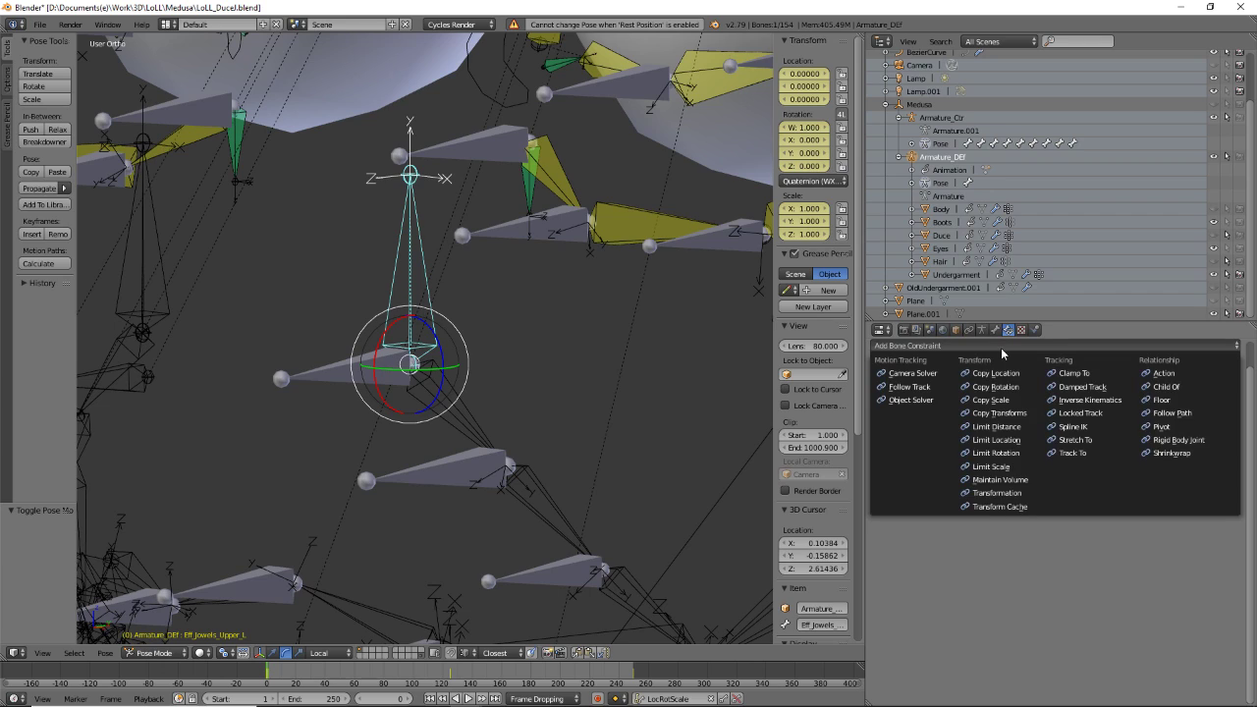
{"action": "left_click", "coordinate": [1004, 372]}
{"action": "left_click", "coordinate": [1016, 386]}
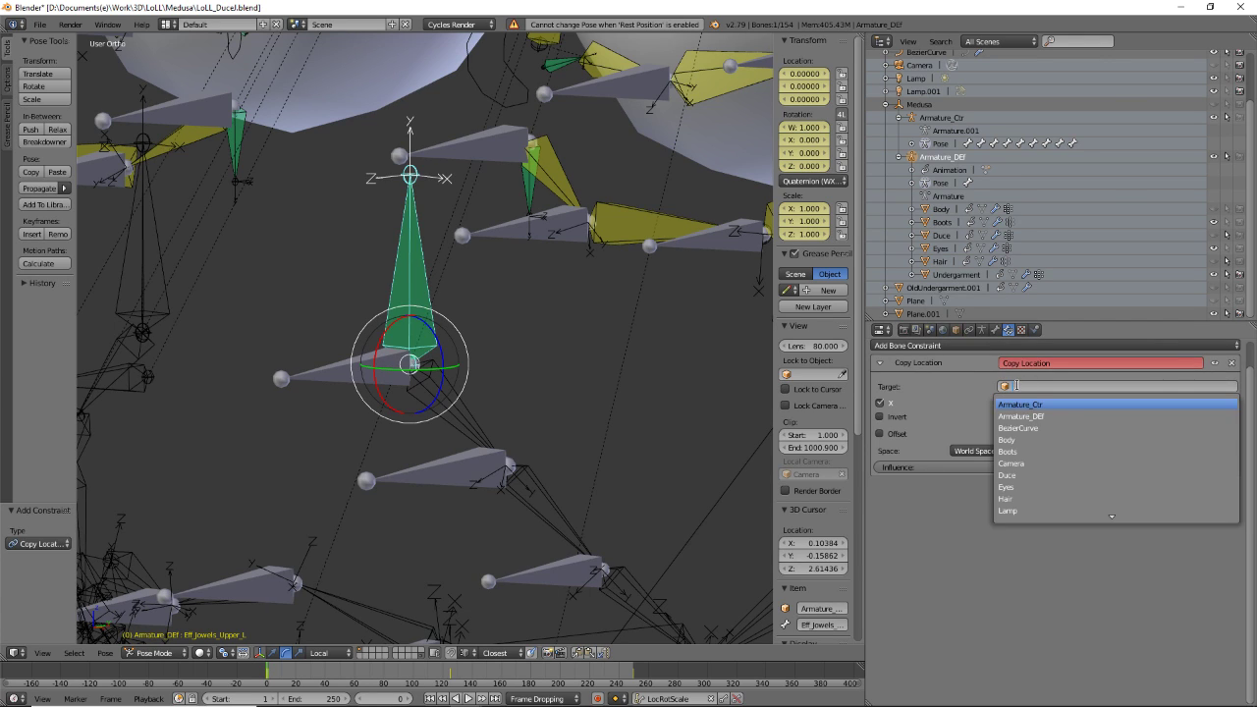
{"action": "left_click", "coordinate": [1114, 402]}
{"action": "left_click", "coordinate": [1051, 403]}
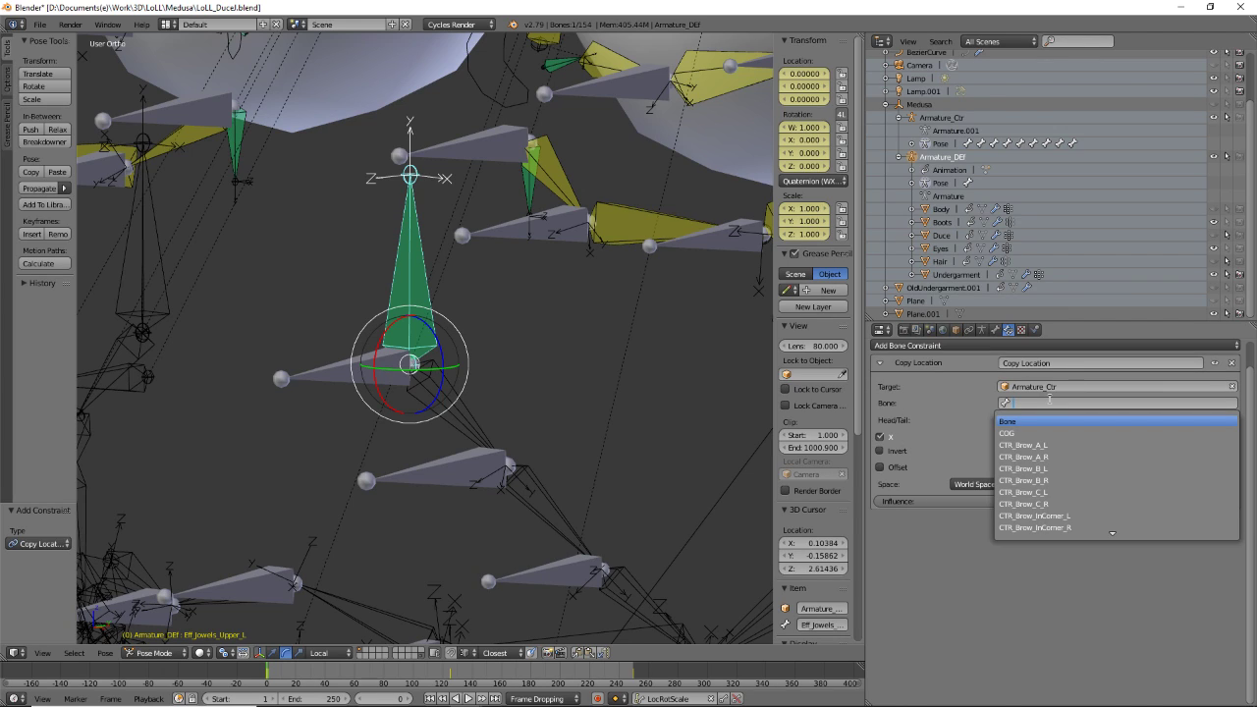
{"action": "type", "text": "no"}
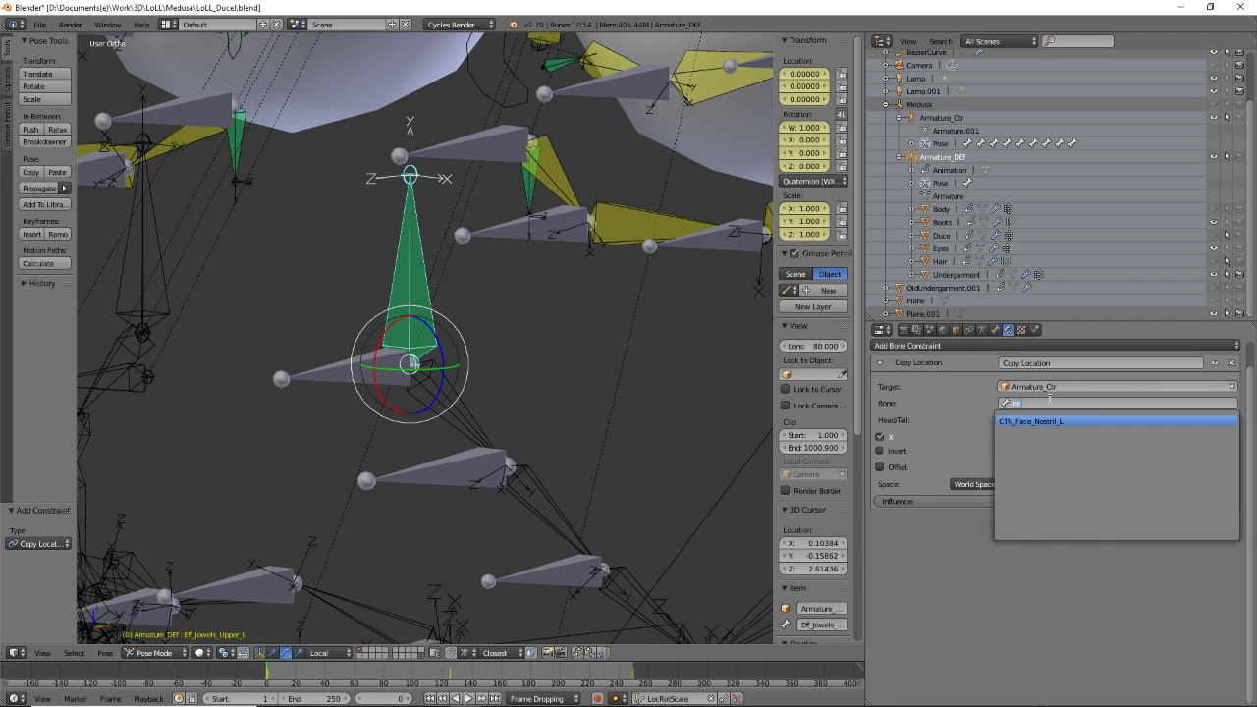
{"action": "left_click", "coordinate": [1108, 424]}
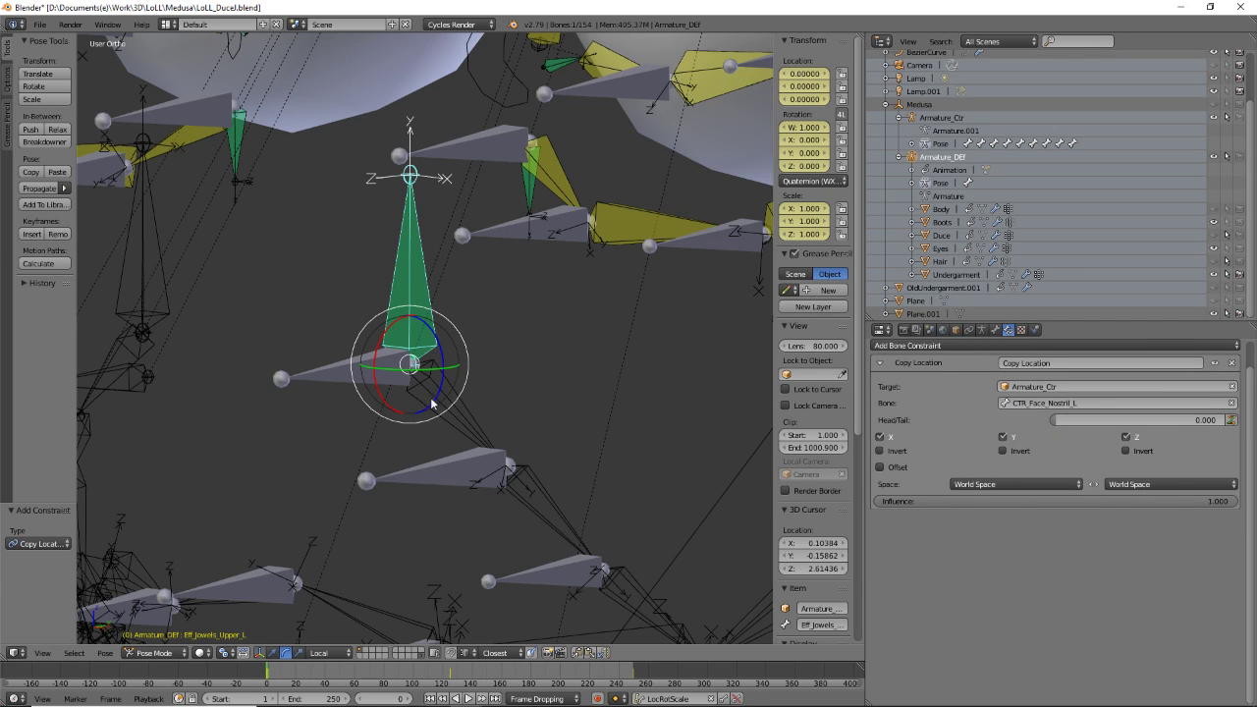
{"action": "scroll", "coordinate": [476, 402], "scroll_direction": "down", "scroll_amount": 1}
{"action": "left_click", "coordinate": [880, 466]}
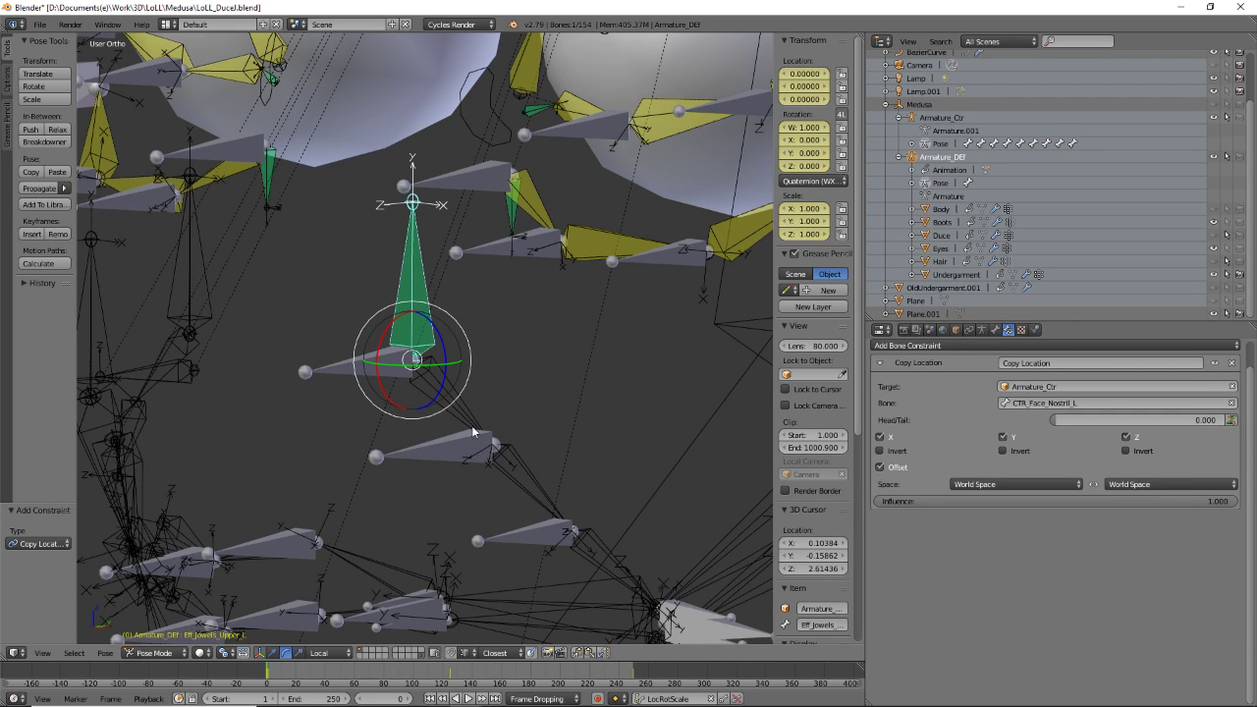
- Add an Inverse Kinematics constraint to the Def_Jowels_UpperA_L bone with Armature_Ctr as its target
{"action": "scroll", "coordinate": [482, 450], "scroll_direction": "down", "scroll_amount": 1}
{"action": "scroll", "coordinate": [482, 450], "scroll_direction": "up", "scroll_amount": 3}
{"action": "middle_click_drag", "start_coordinate": [504, 418], "coordinate": [424, 279], "text": "shift"}
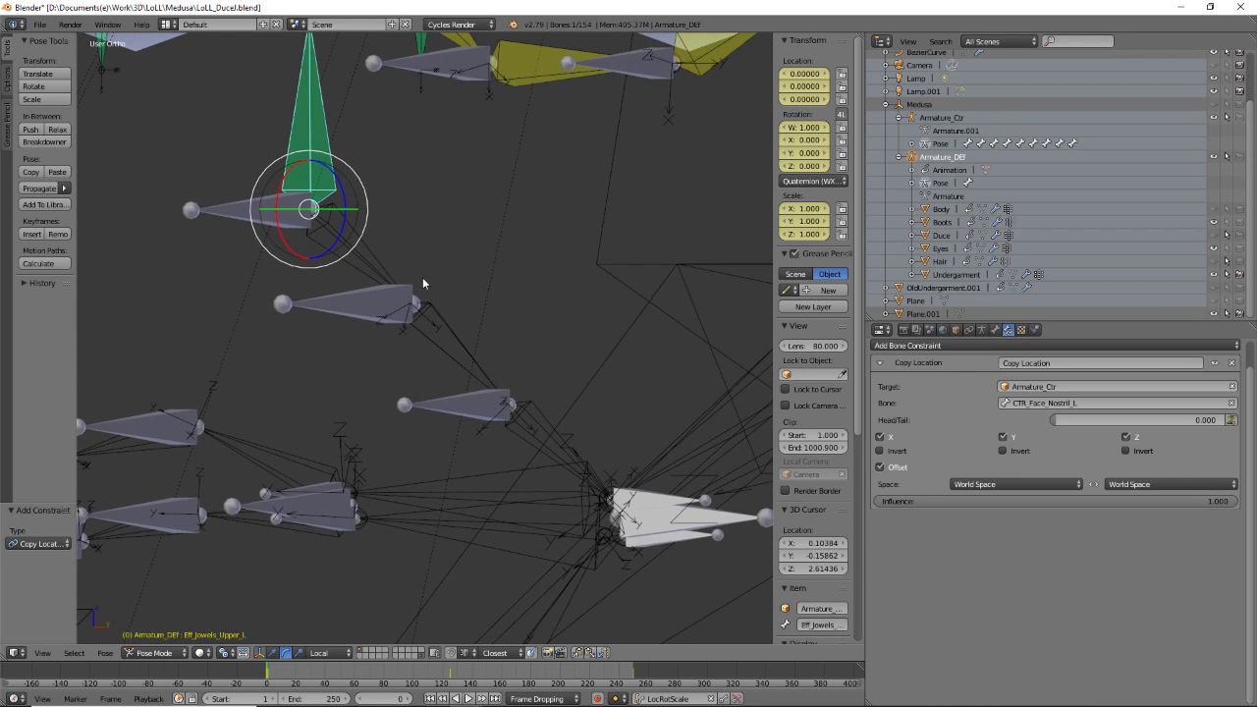
{"action": "middle_click_drag", "start_coordinate": [491, 312], "coordinate": [473, 310]}
{"action": "middle_click_drag", "start_coordinate": [512, 384], "coordinate": [449, 281]}
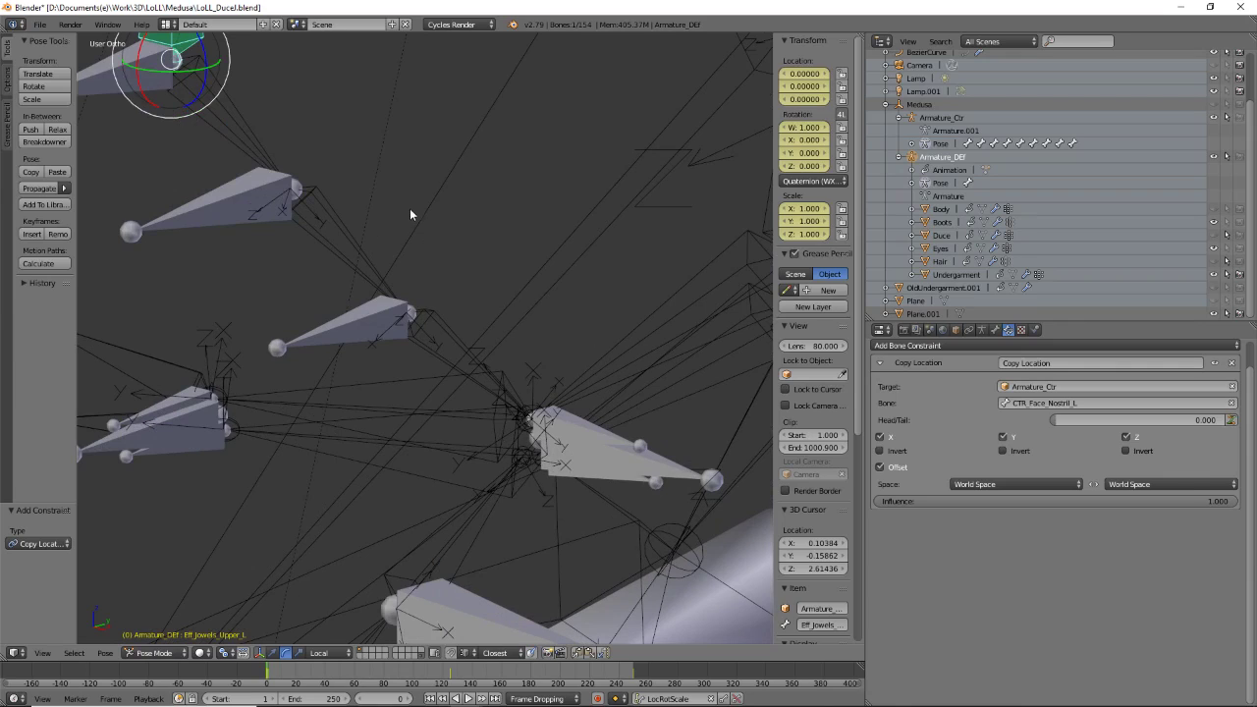
{"action": "middle_click_drag", "start_coordinate": [401, 230], "coordinate": [328, 253]}
{"action": "right_click", "coordinate": [334, 261]}
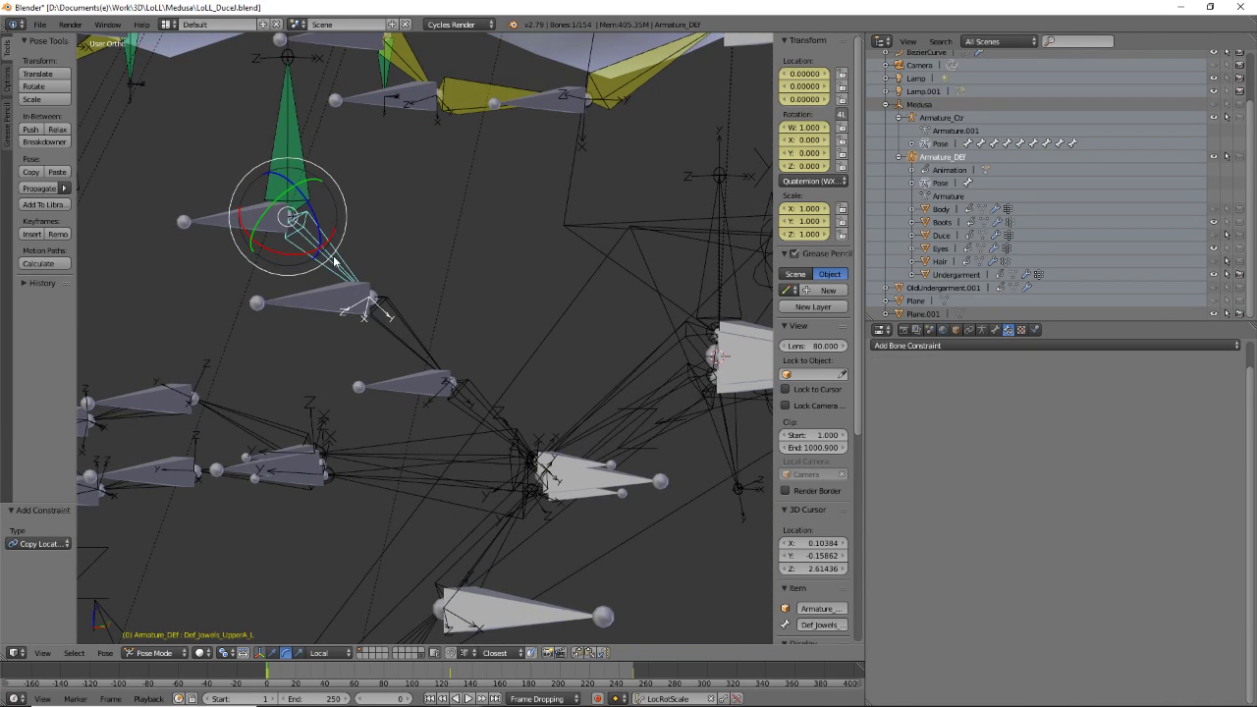
{"action": "left_click", "coordinate": [1077, 346]}
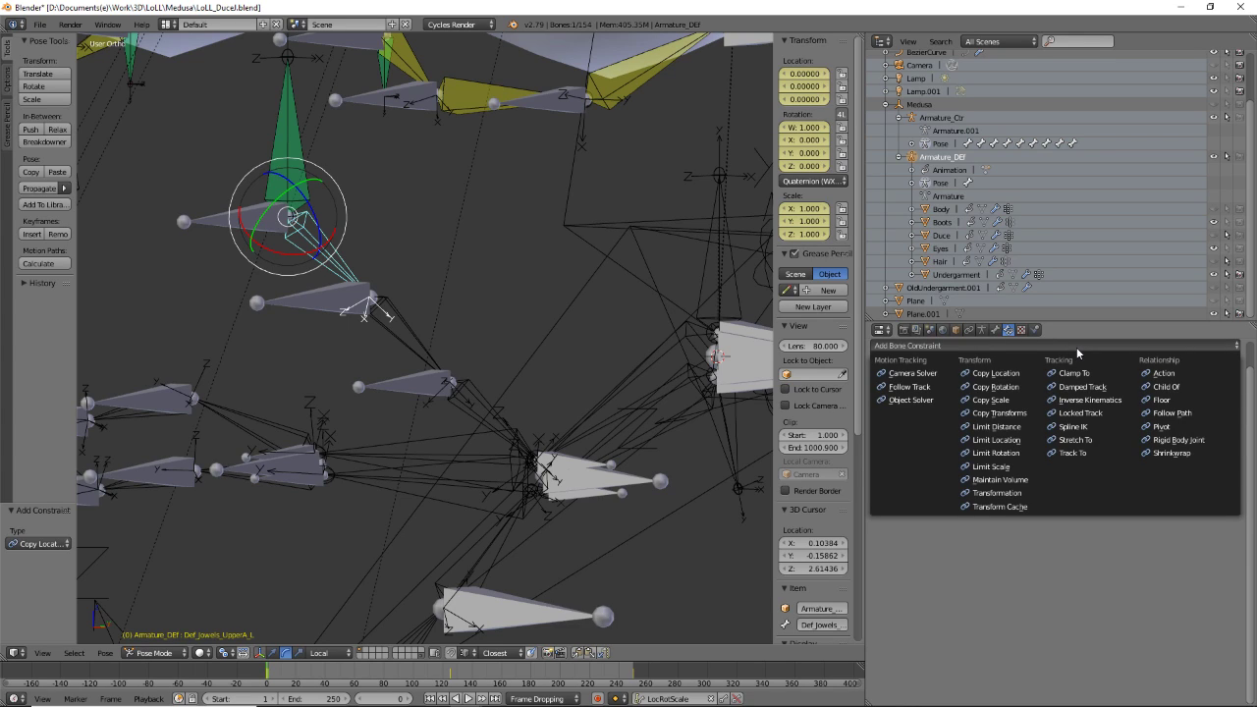
{"action": "left_click", "coordinate": [1085, 399]}
{"action": "left_click", "coordinate": [1043, 387]}
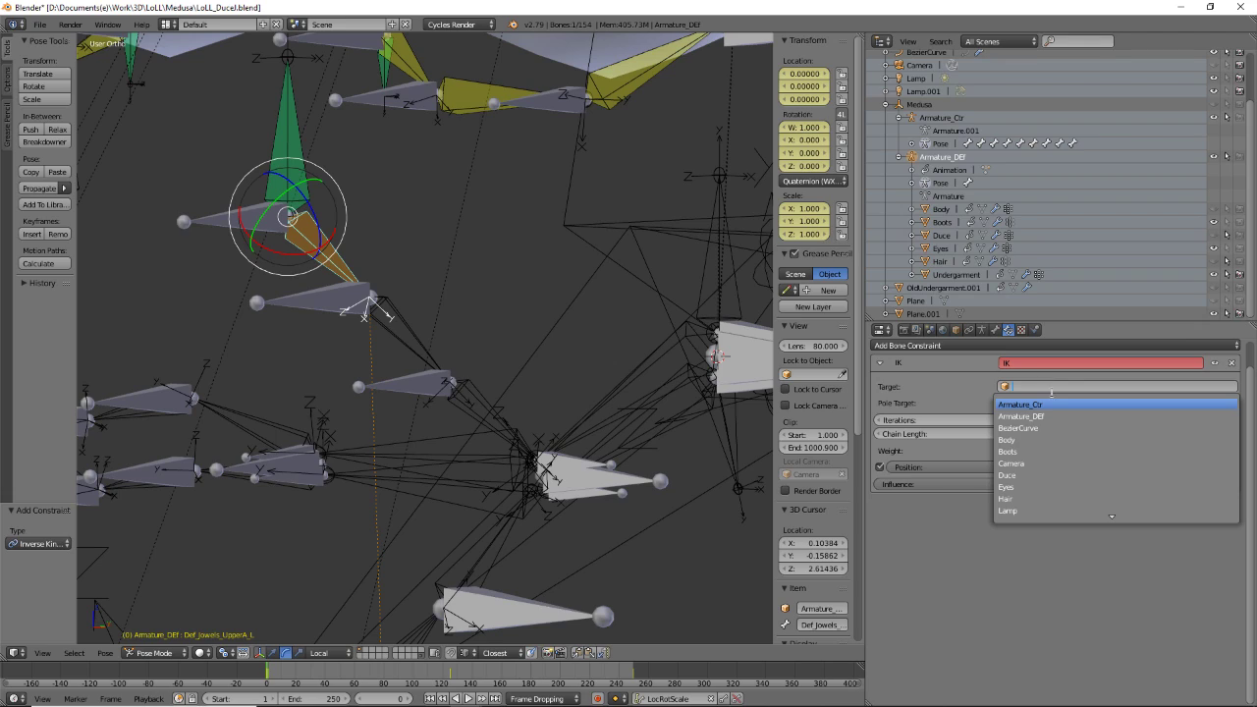
{"action": "left_click", "coordinate": [1053, 403]}
- Set the IK constraint's target bone to CTR_Jouls_A_L and its chain length to 1
{"action": "left_click", "coordinate": [1050, 403]}
{"action": "type", "text": "jp"}
{"action": "key", "text": "BackSpace"}
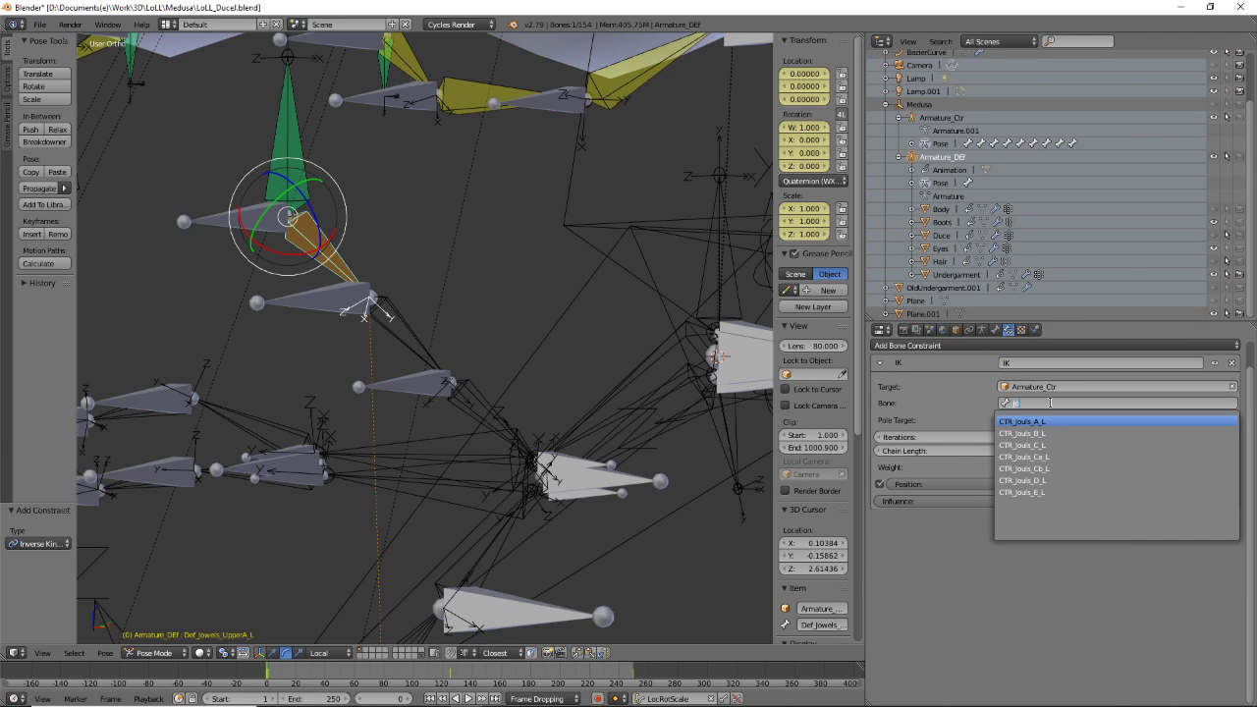
{"action": "left_click", "coordinate": [1071, 422]}
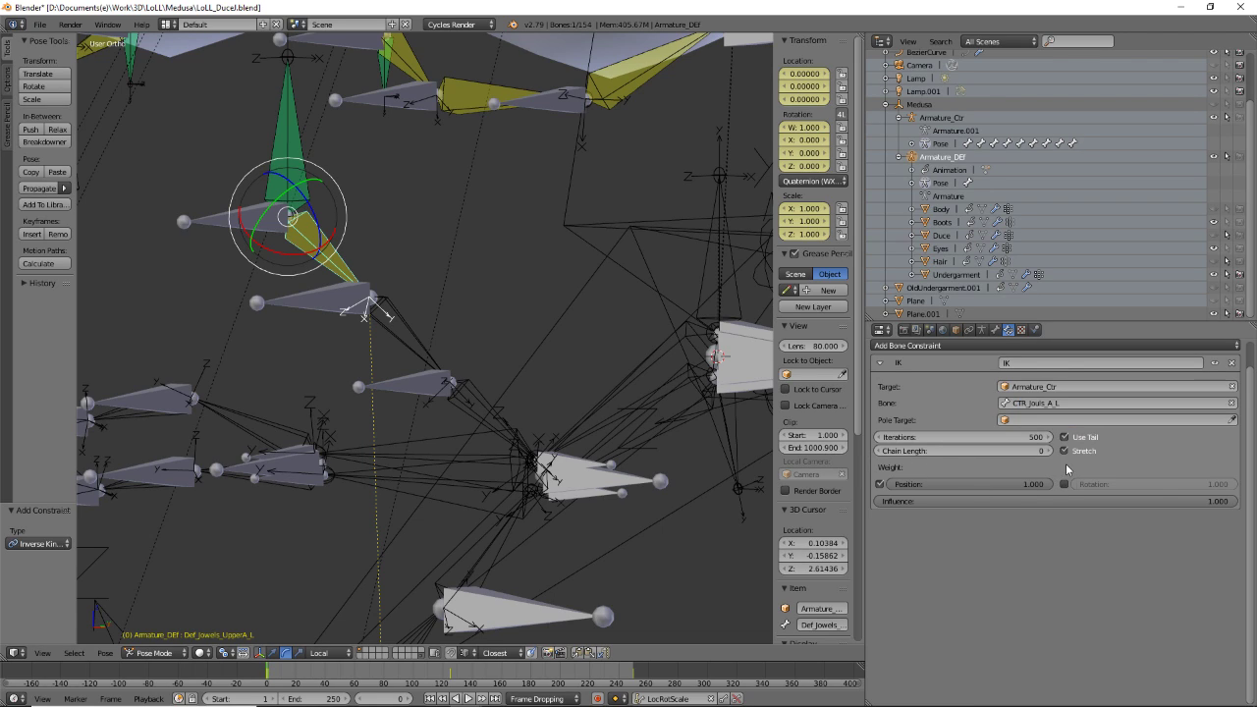
{"action": "left_click", "coordinate": [1052, 452]}
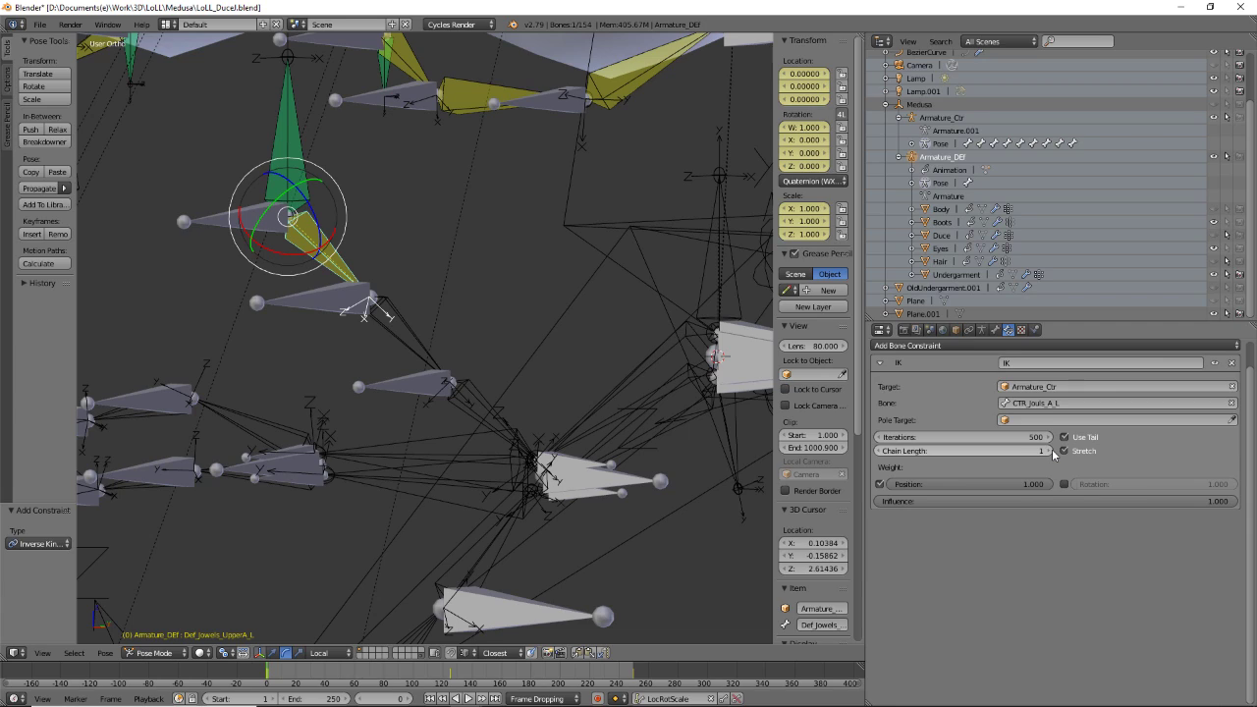
- Add a Stretch To constraint to Def_Jowels_UpperA_L, targeting Armature_Ctr and the same CTR_Jouls_A_L bone as the IK constraint
{"action": "left_click", "coordinate": [1028, 348]}
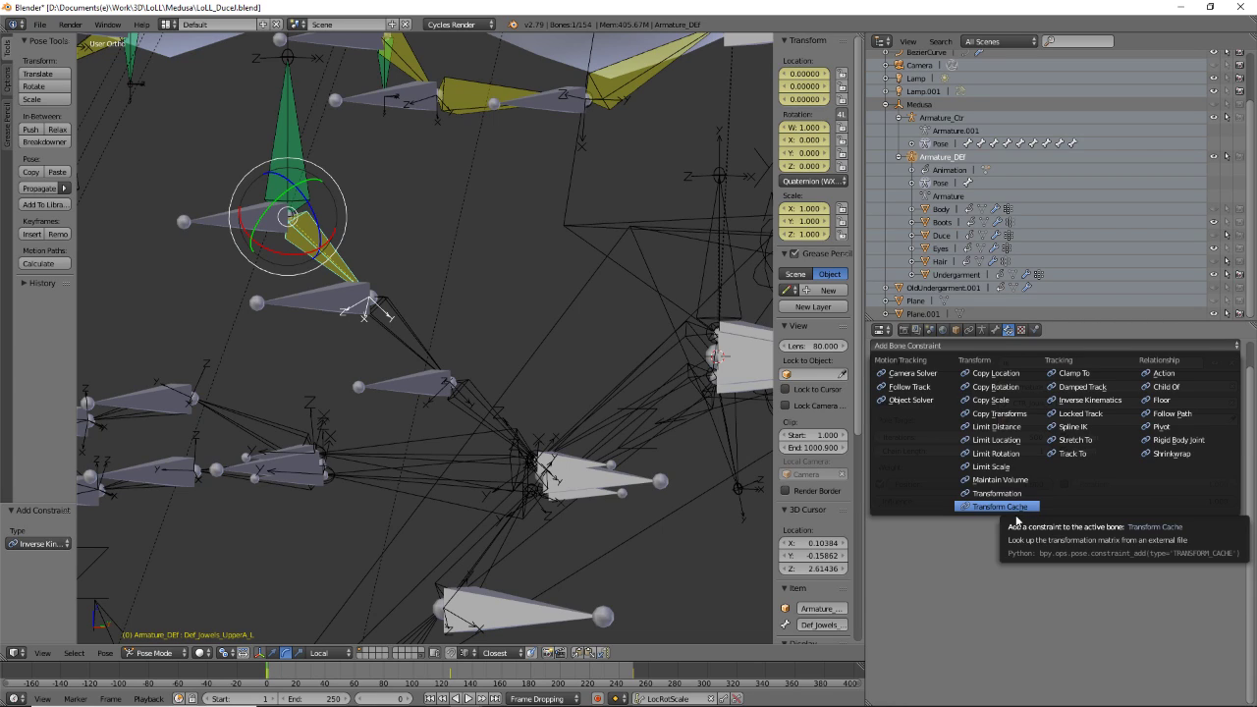
{"action": "left_click", "coordinate": [1123, 441]}
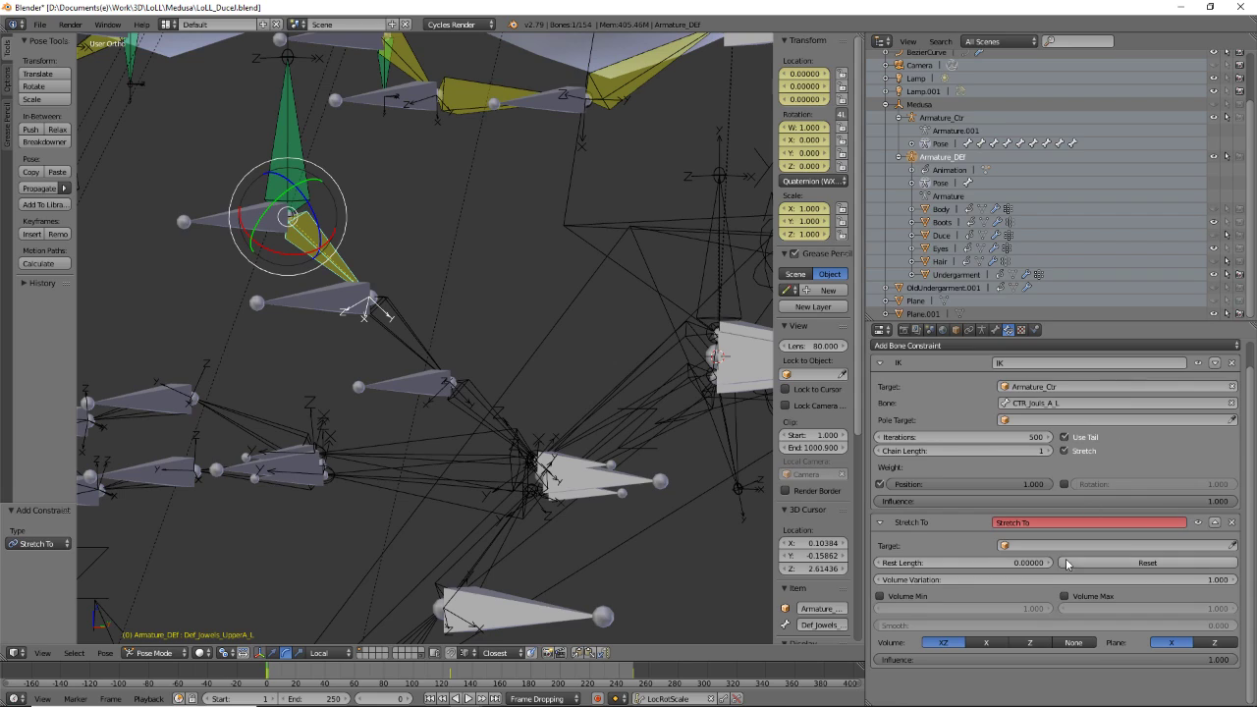
{"action": "left_click", "coordinate": [1074, 402]}
{"action": "key", "text": "ctrl+c"}
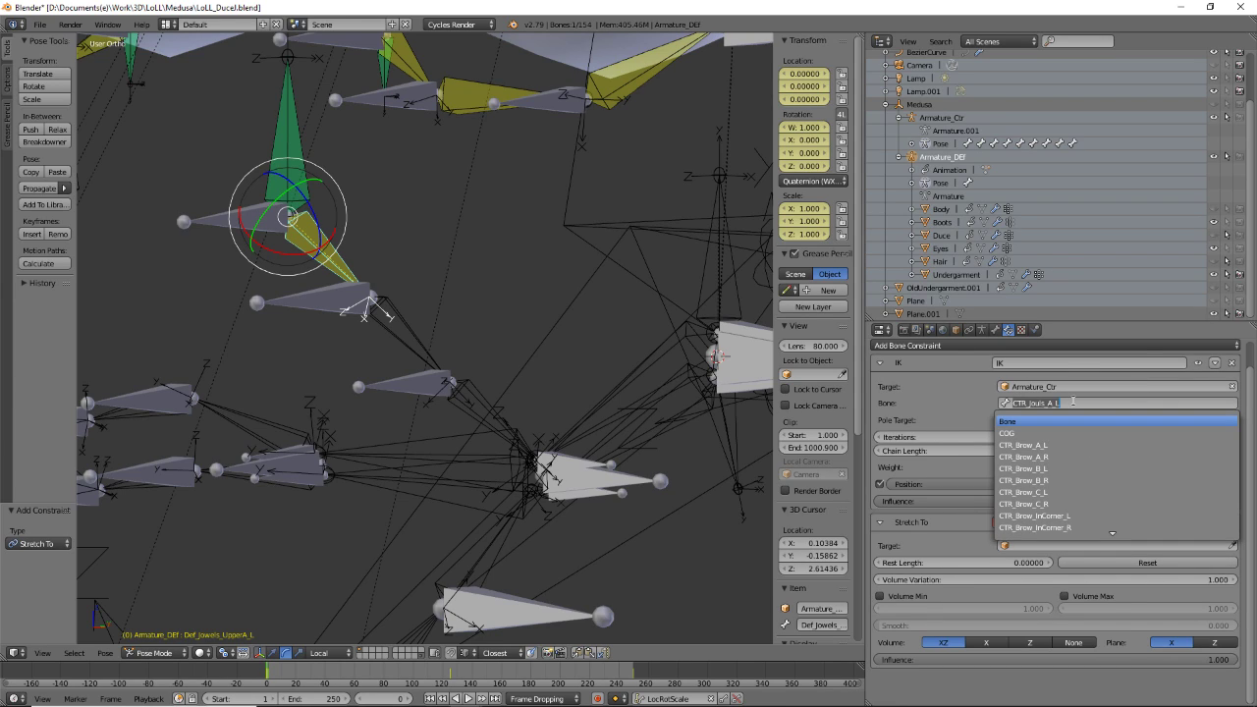
{"action": "left_click", "coordinate": [1076, 519]}
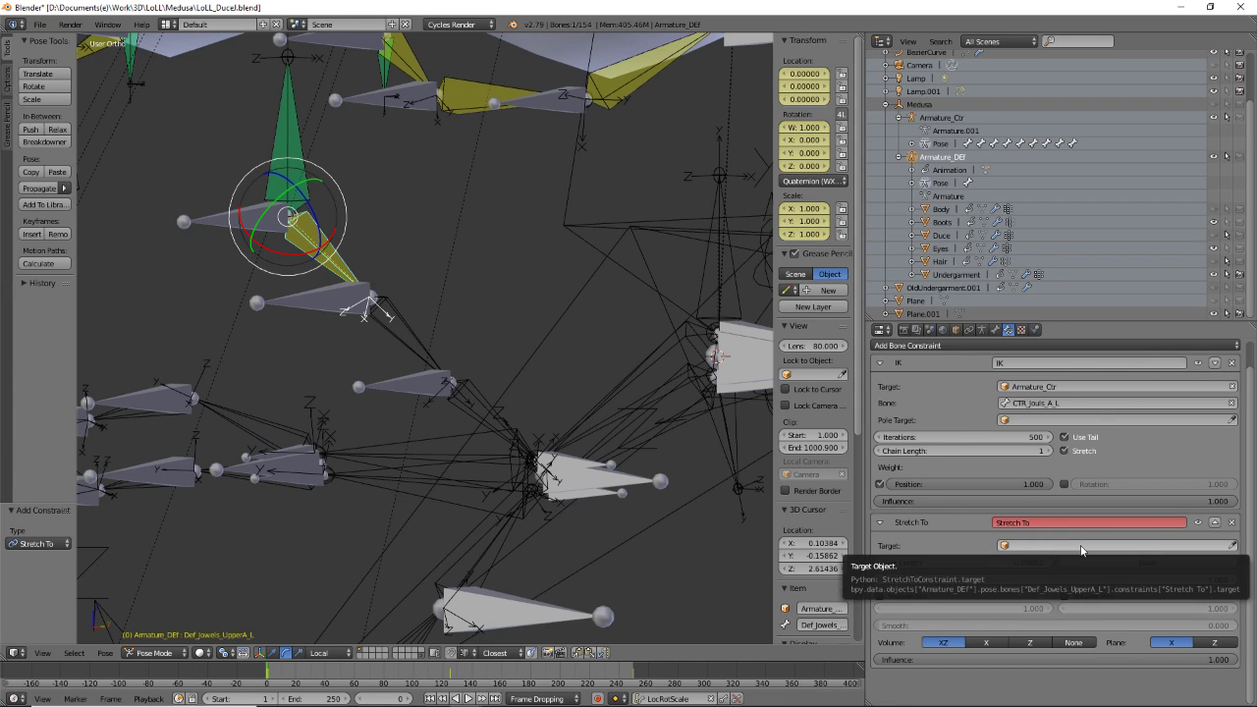
{"action": "left_click", "coordinate": [1081, 550]}
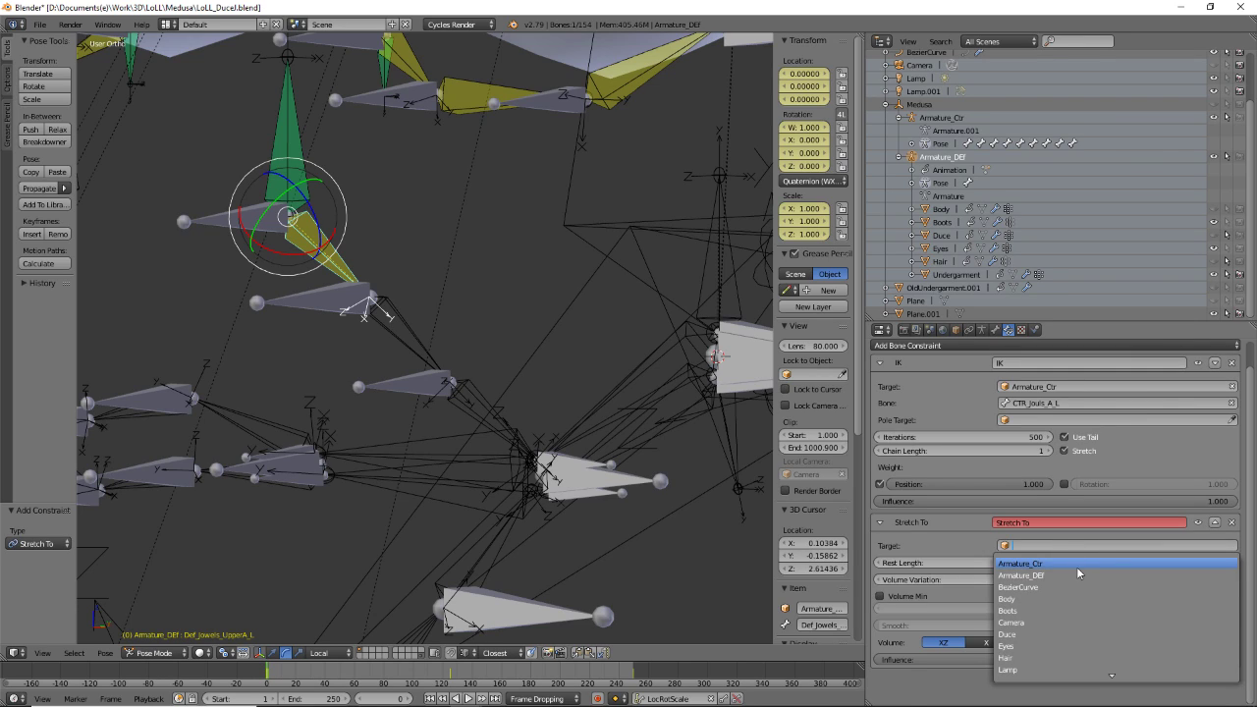
{"action": "left_click", "coordinate": [1056, 566]}
{"action": "left_click", "coordinate": [1053, 566]}
{"action": "key", "text": "ctrl+v"}
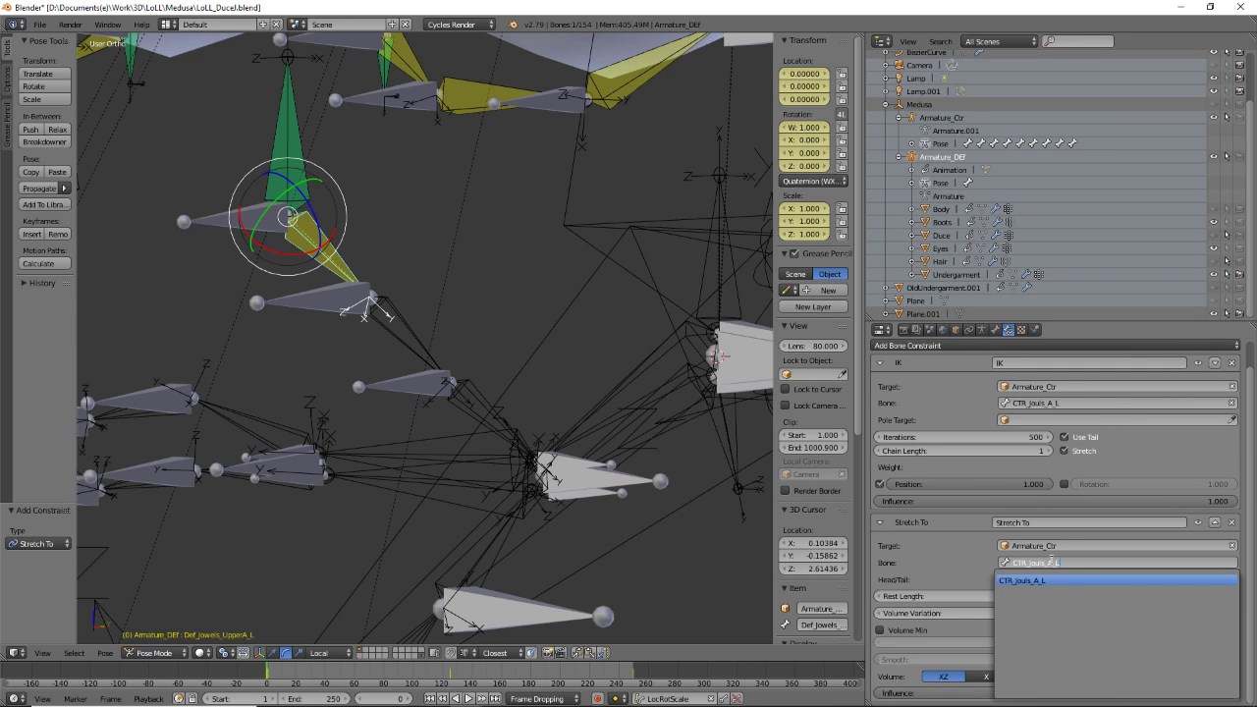
{"action": "key", "text": "Return"}
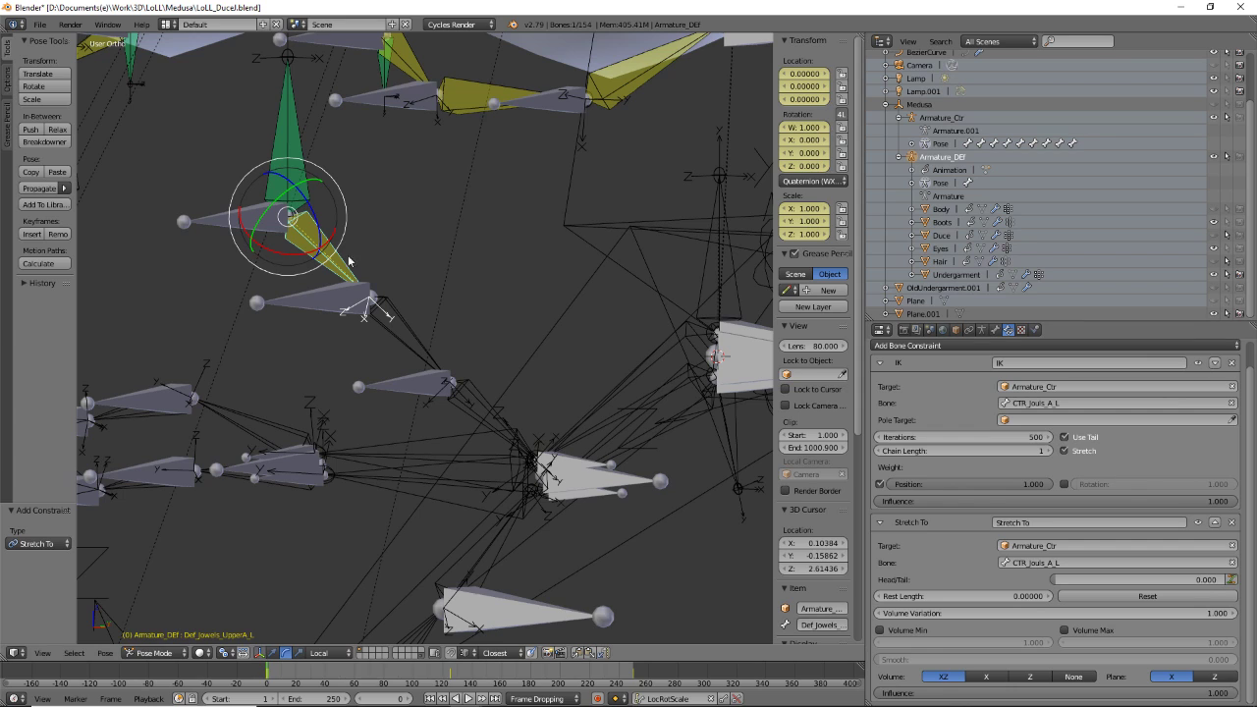
{"action": "middle_click_drag", "start_coordinate": [336, 252], "coordinate": [311, 255]}
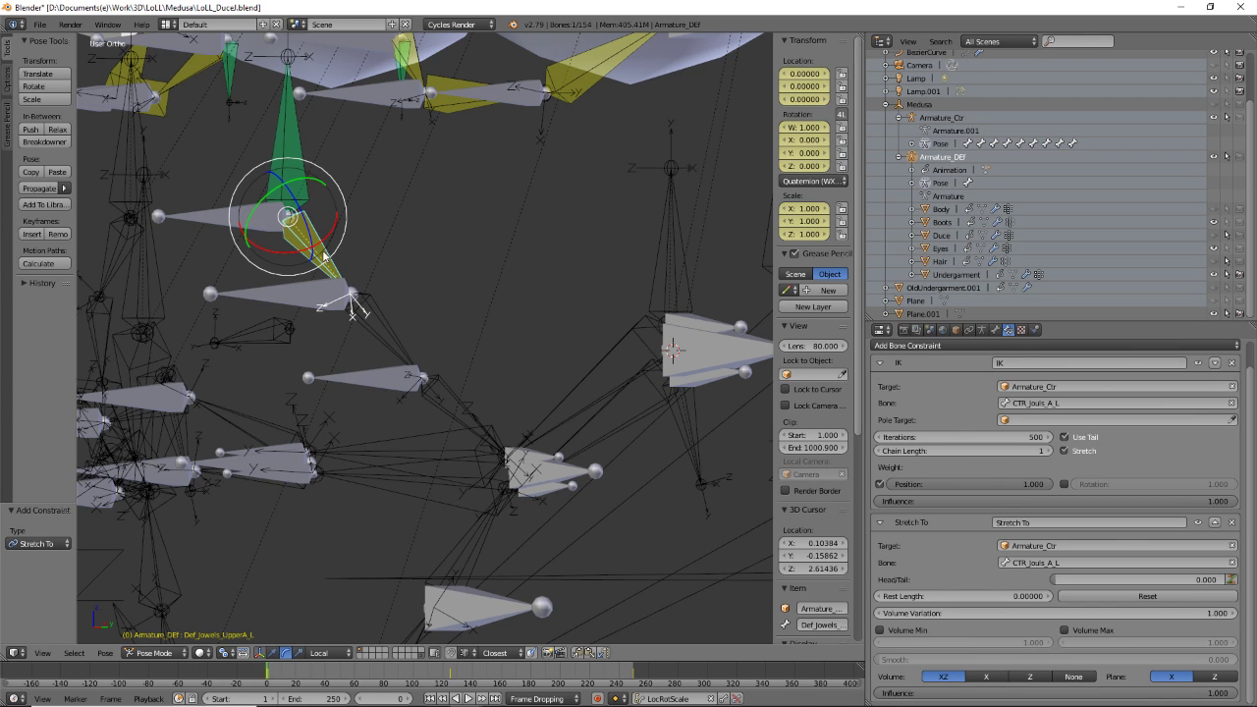
{"action": "scroll", "coordinate": [407, 289], "scroll_direction": "up", "scroll_amount": 3}
{"action": "mouse_move", "coordinate": [390, 287]}
{"action": "middle_mouse_down"}
{"action": "mouse_move", "coordinate": [366, 275]}
{"action": "mouse_move", "coordinate": [396, 301]}
{"action": "mouse_move", "coordinate": [373, 282]}
{"action": "middle_mouse_up"}
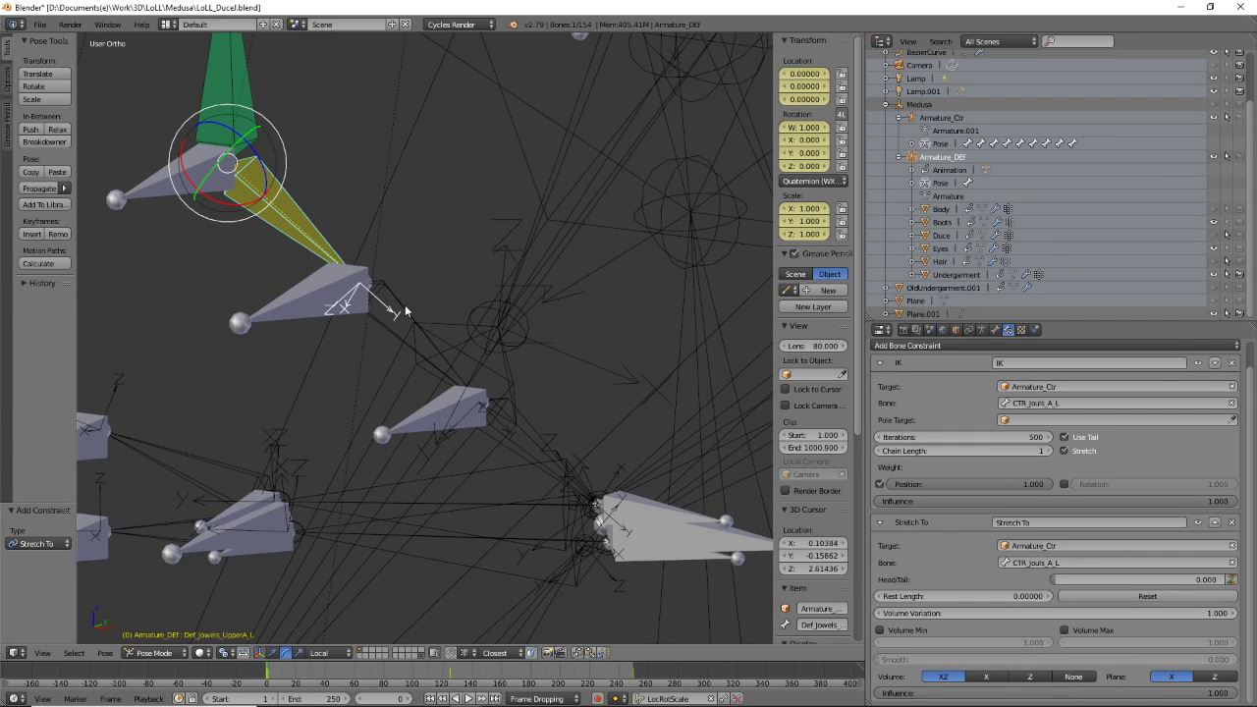
{"action": "right_click", "coordinate": [405, 304]}
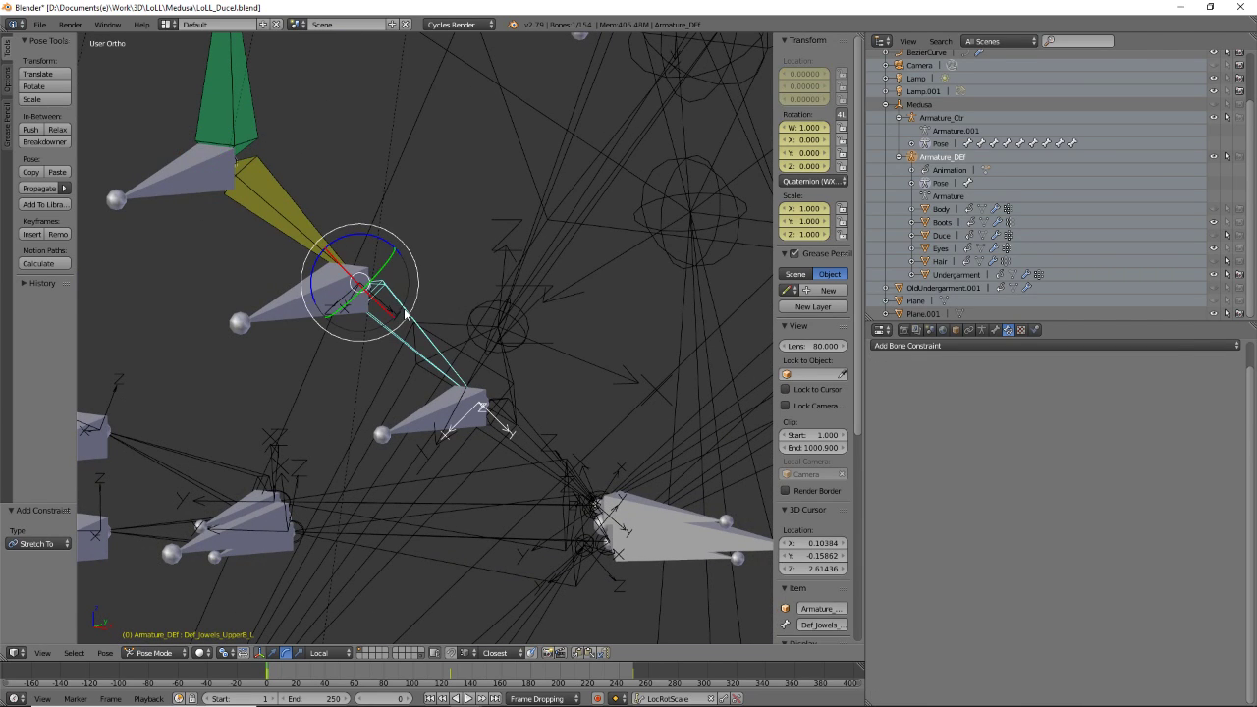
{"action": "right_click", "coordinate": [278, 199], "text": "shift"}
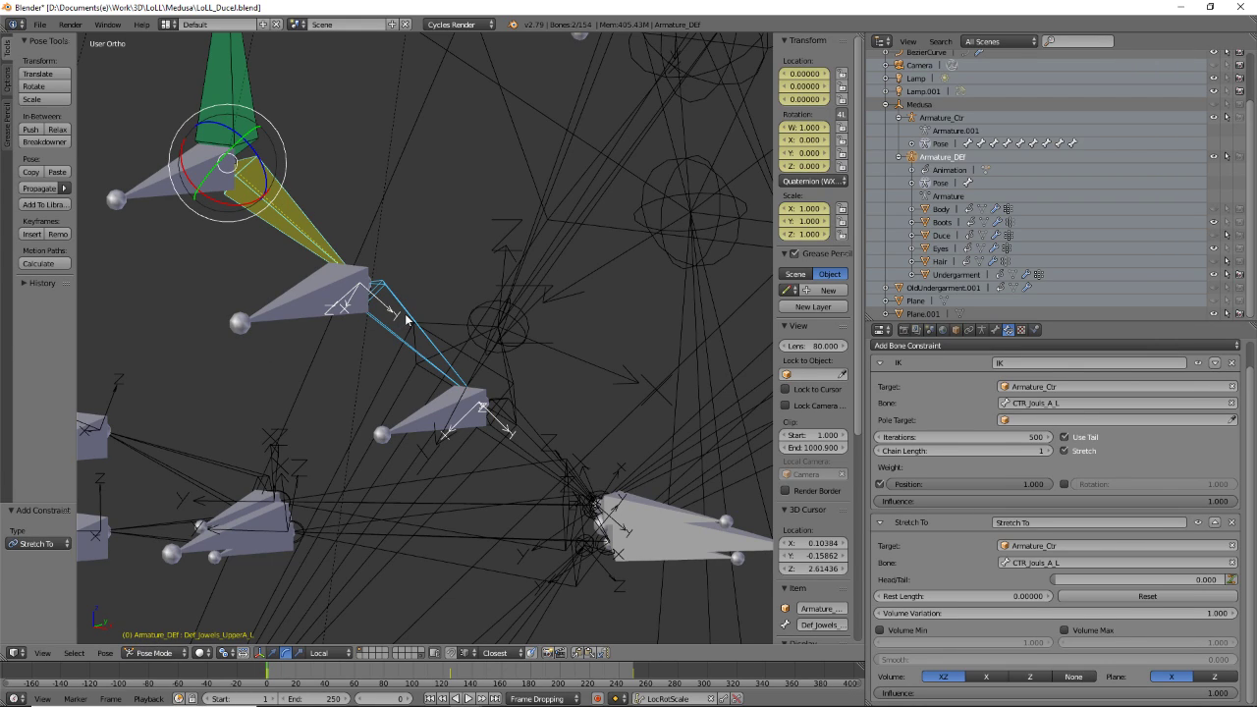
{"action": "right_click", "coordinate": [280, 217]}
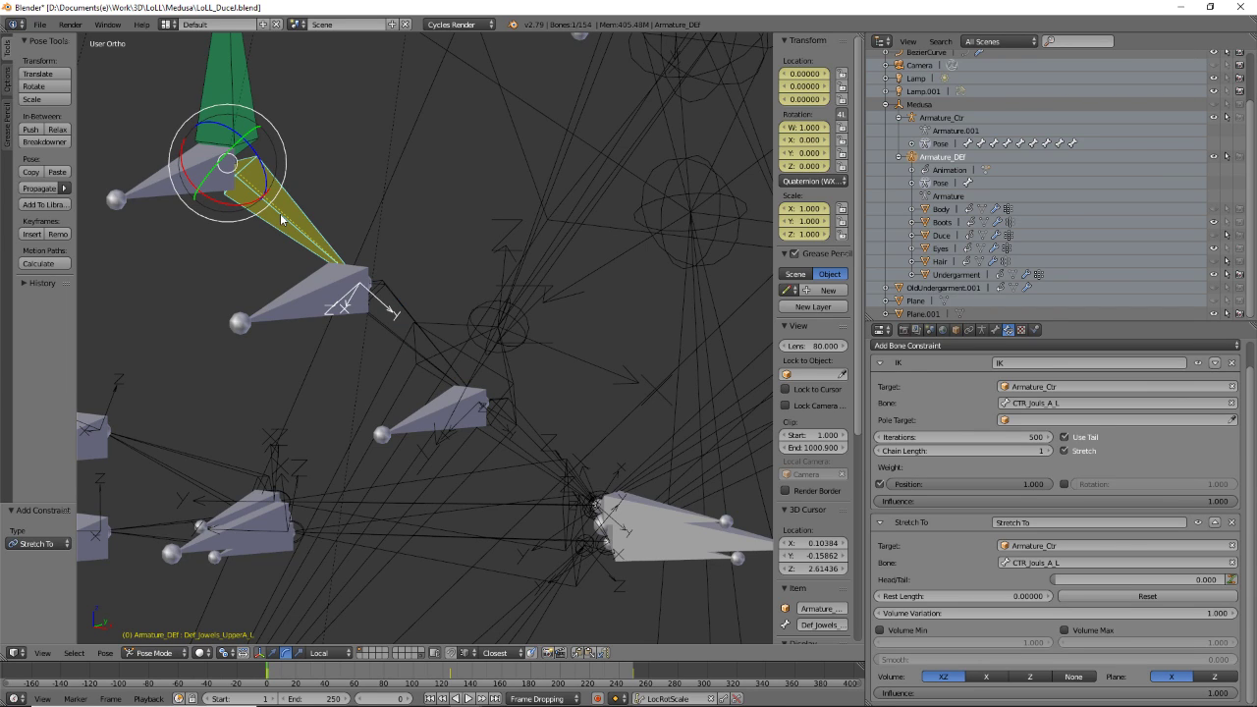
{"action": "right_click", "coordinate": [404, 308]}
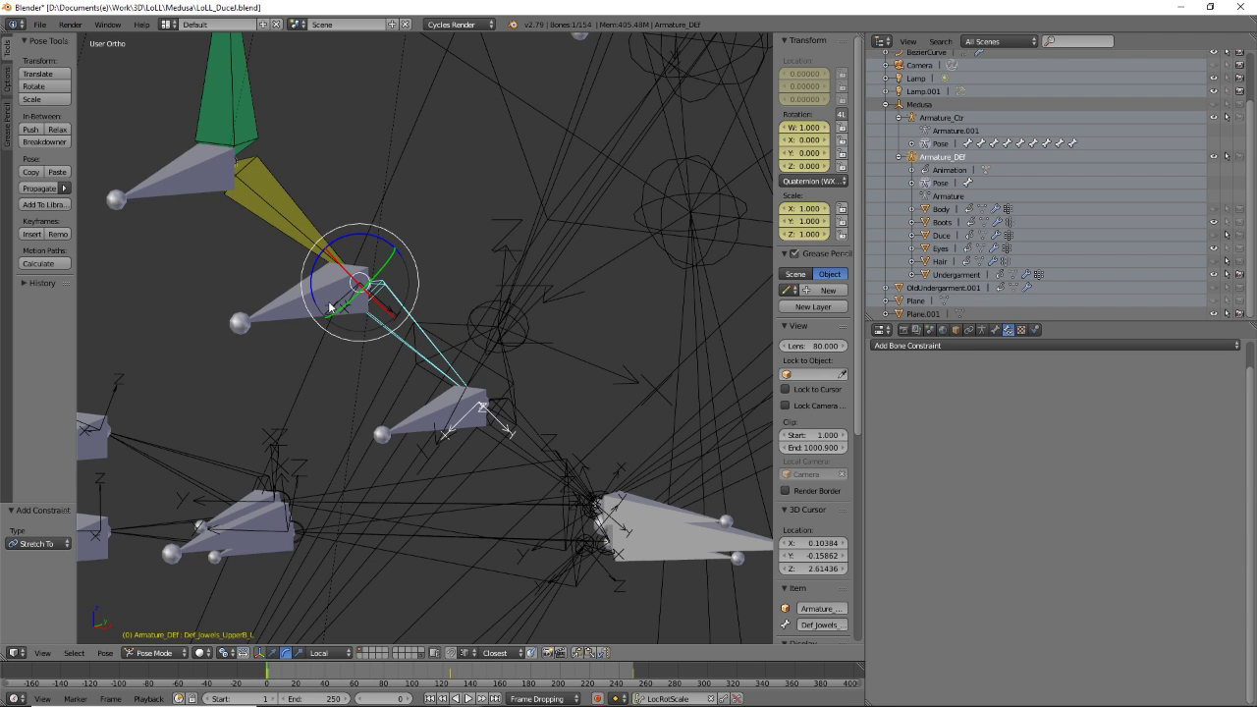
- Copy the name of the Armature_Ctr control bone CTR_Jouls_B_L at the end of Def_Jowels_UpperB_L
{"action": "right_click", "coordinate": [293, 301]}
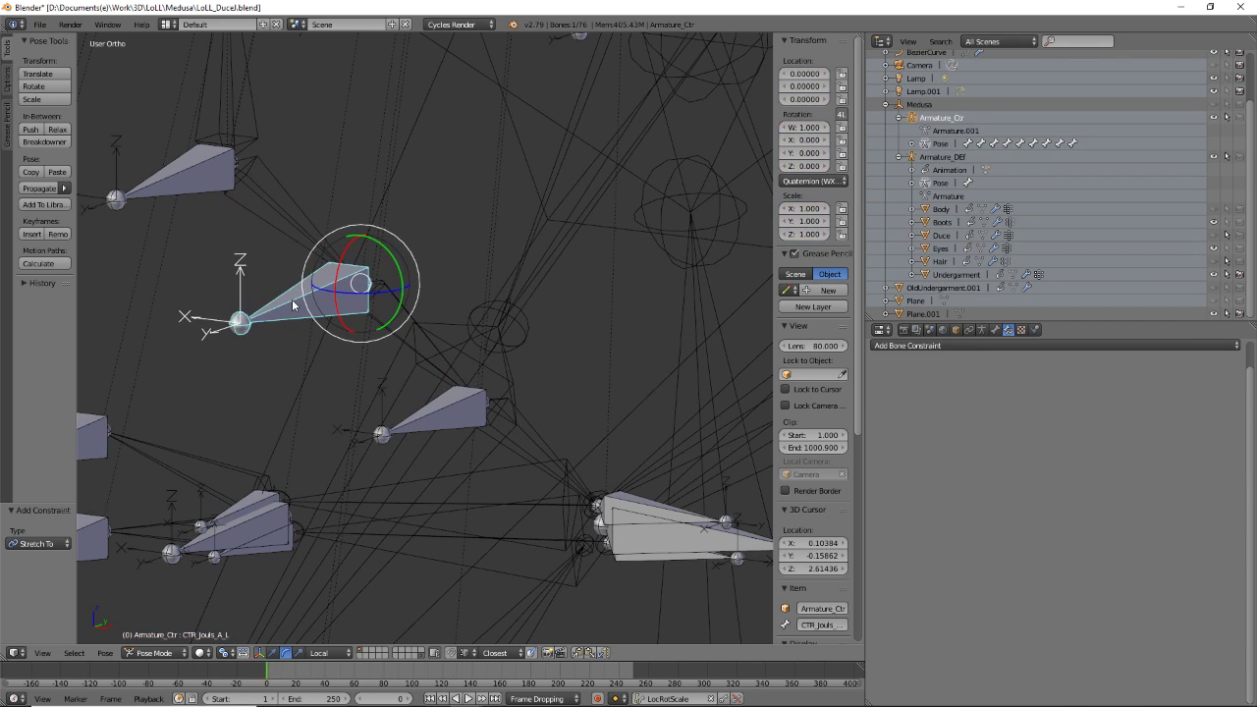
{"action": "left_click", "coordinate": [995, 330]}
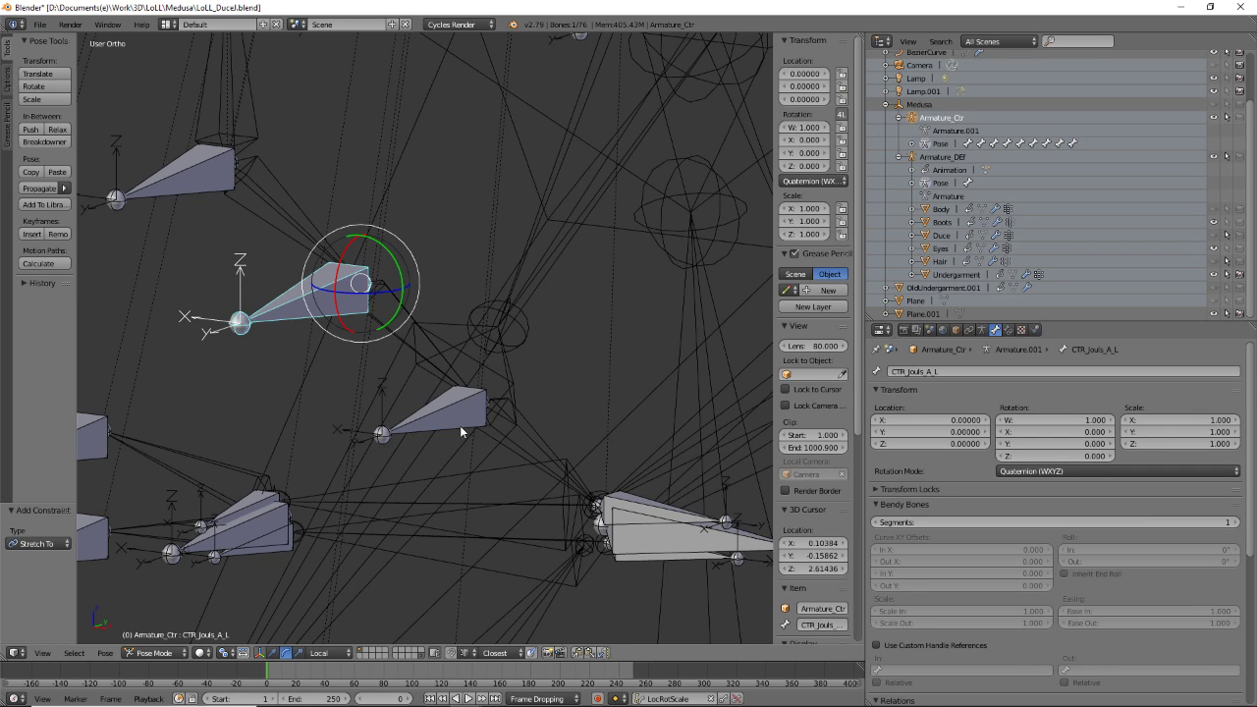
{"action": "right_click", "coordinate": [460, 425]}
{"action": "left_click", "coordinate": [968, 370]}
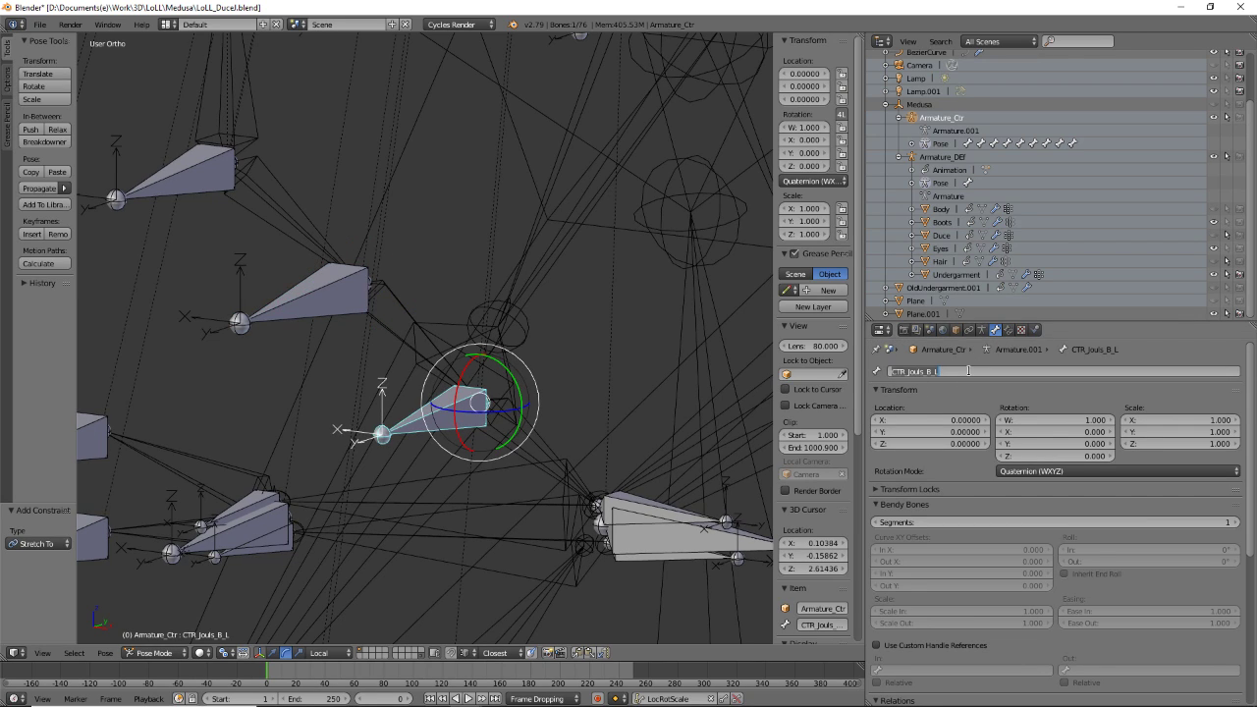
{"action": "left_click", "coordinate": [414, 324]}
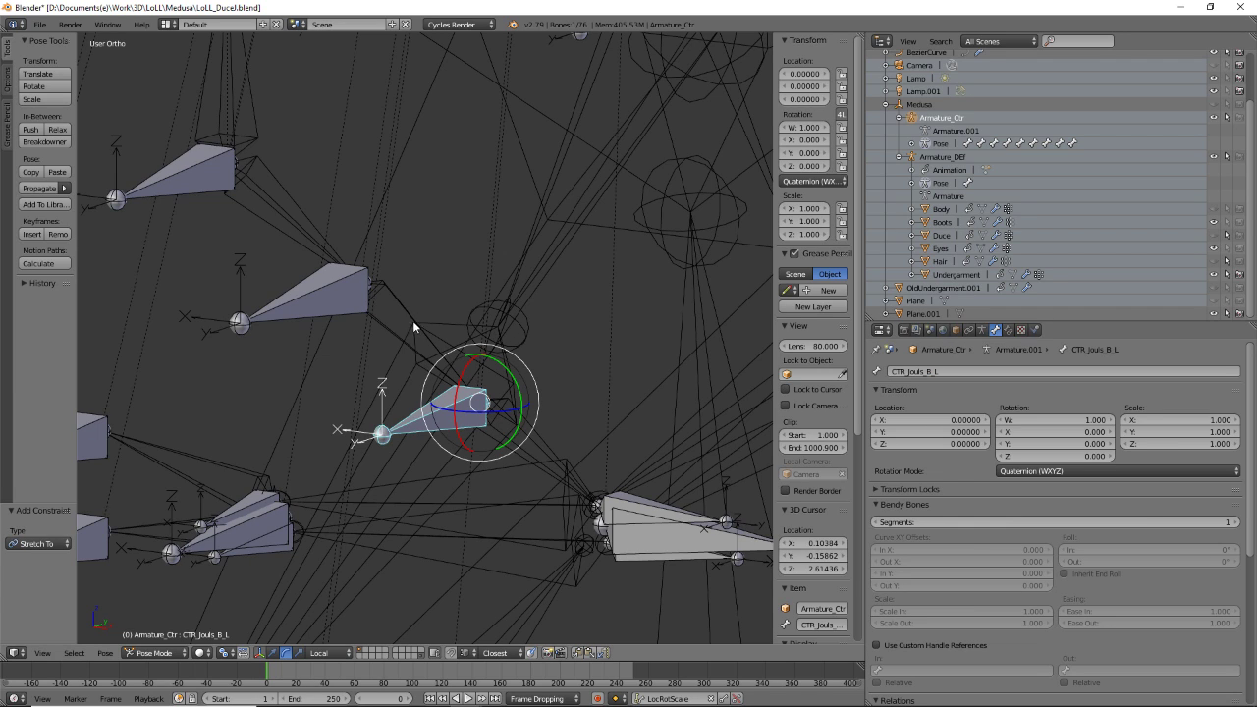
- Copy the constraints of Def_Jowels_UpperA_L to the Def_Jowels_UpperB_L bone
{"action": "right_click", "coordinate": [403, 303]}
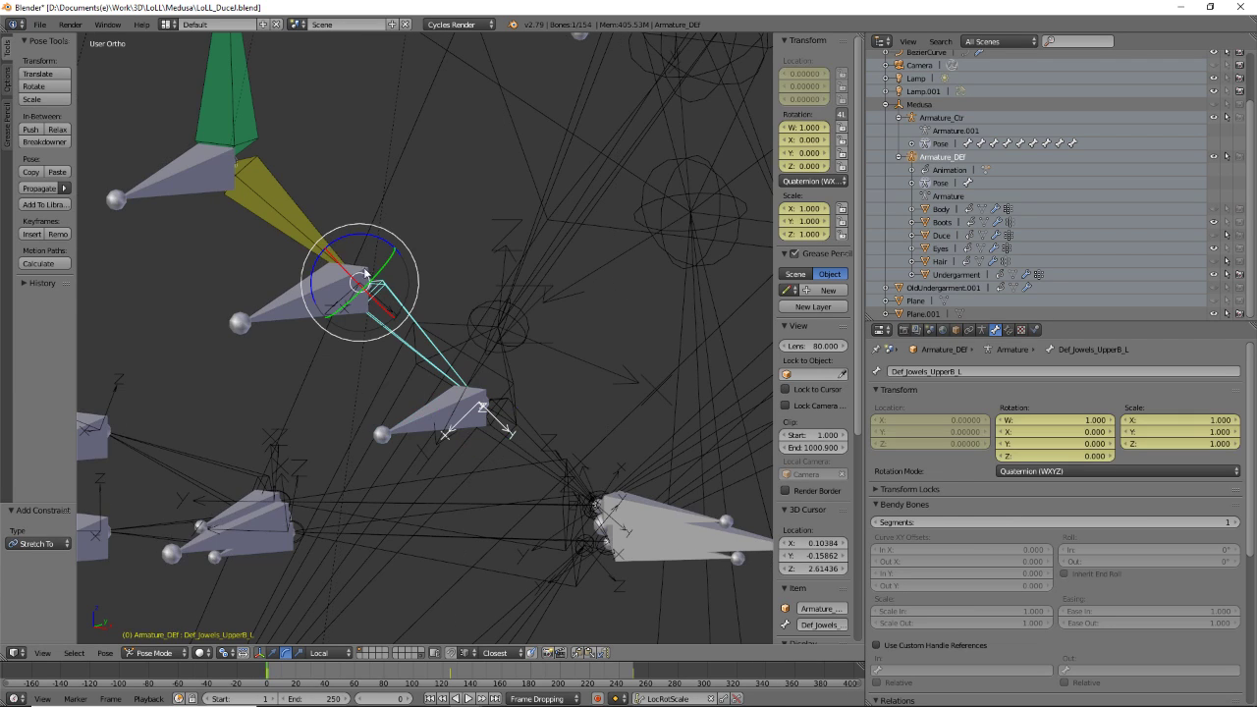
{"action": "right_click", "coordinate": [280, 206]}
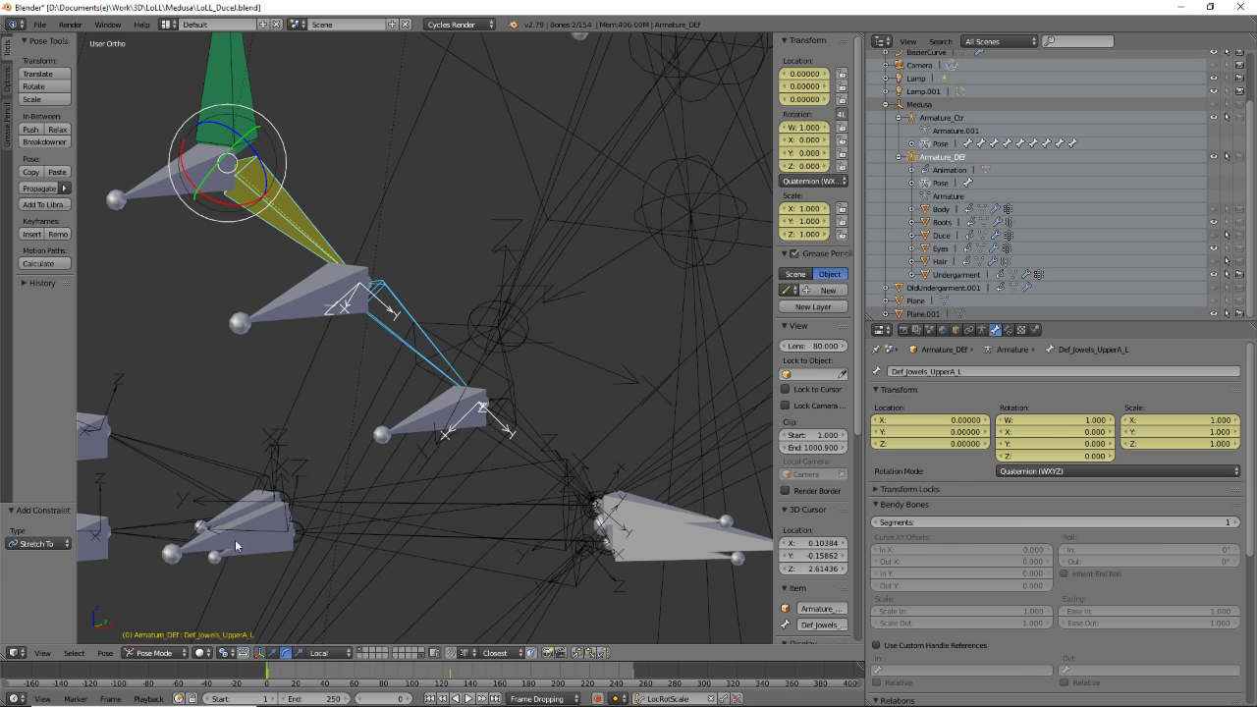
{"action": "left_click", "coordinate": [74, 654]}
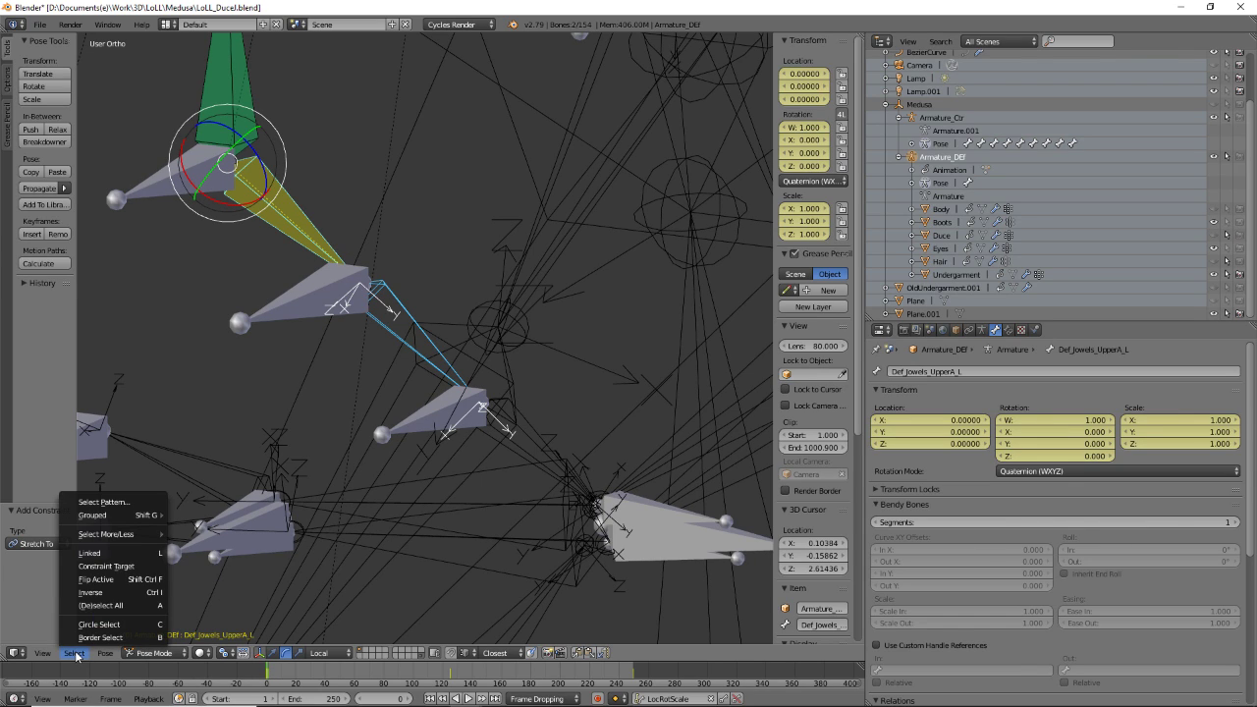
{"action": "left_click", "coordinate": [106, 653]}
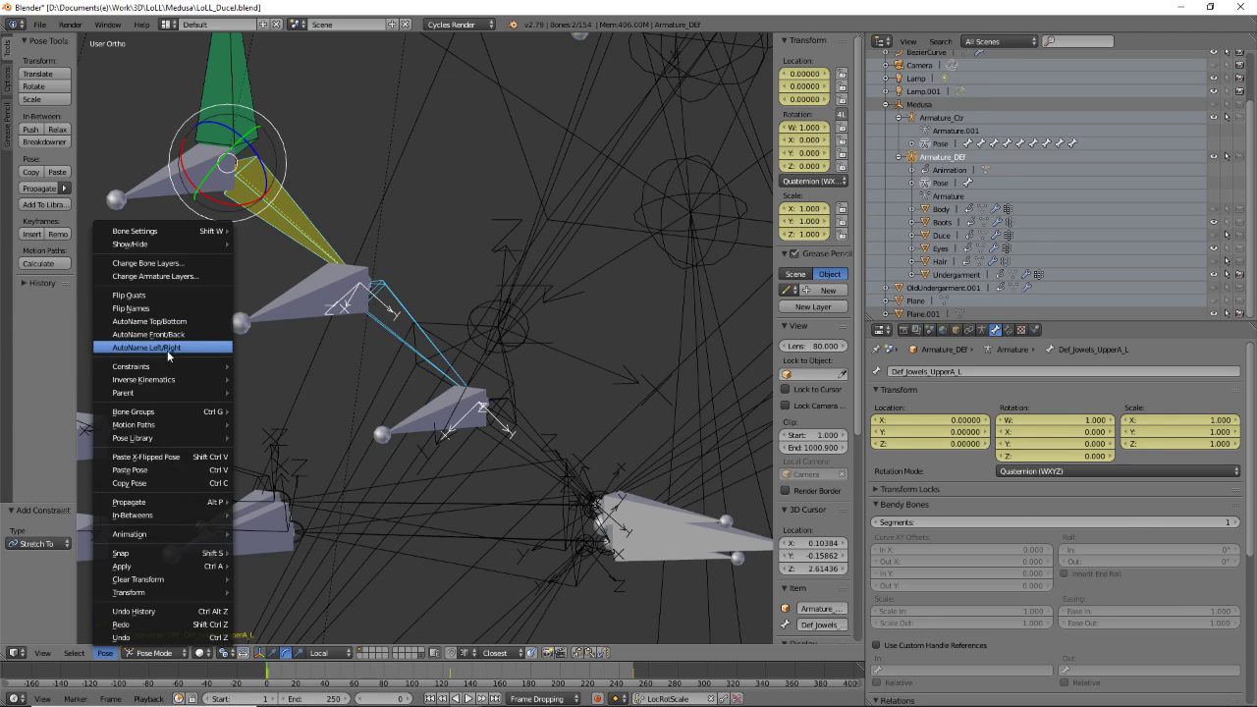
{"action": "mouse_move", "coordinate": [173, 369]}
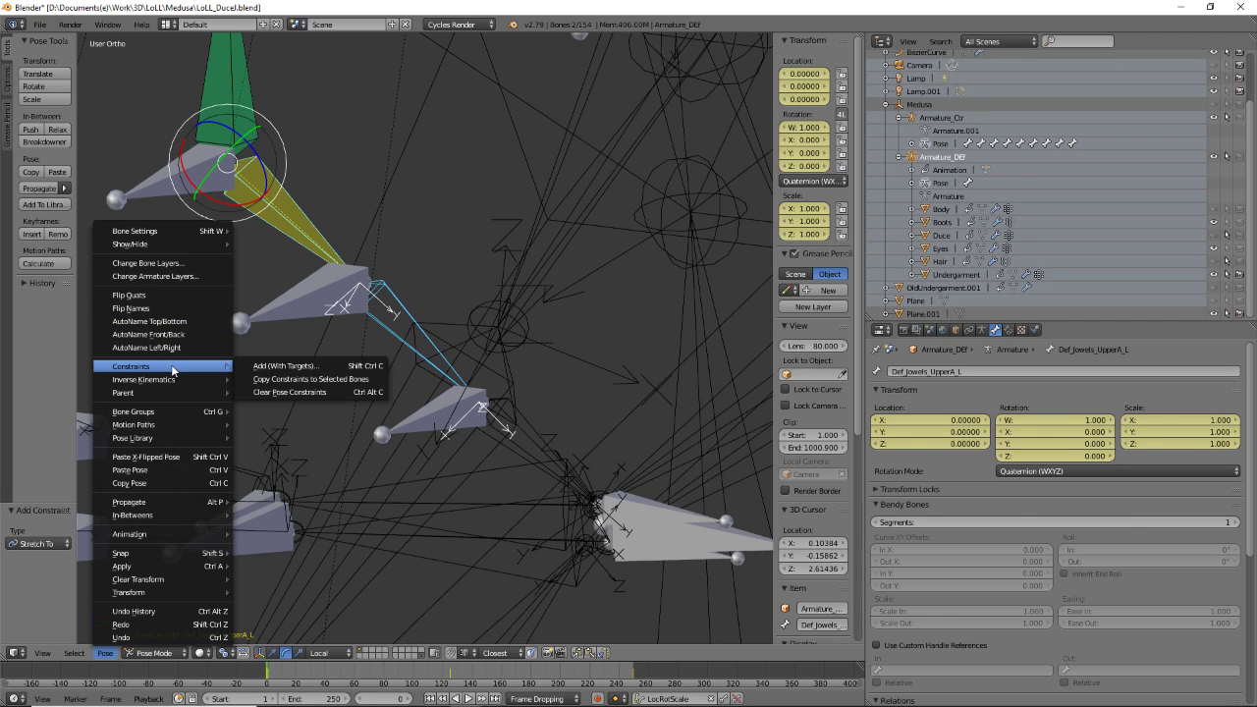
{"action": "left_click", "coordinate": [321, 378]}
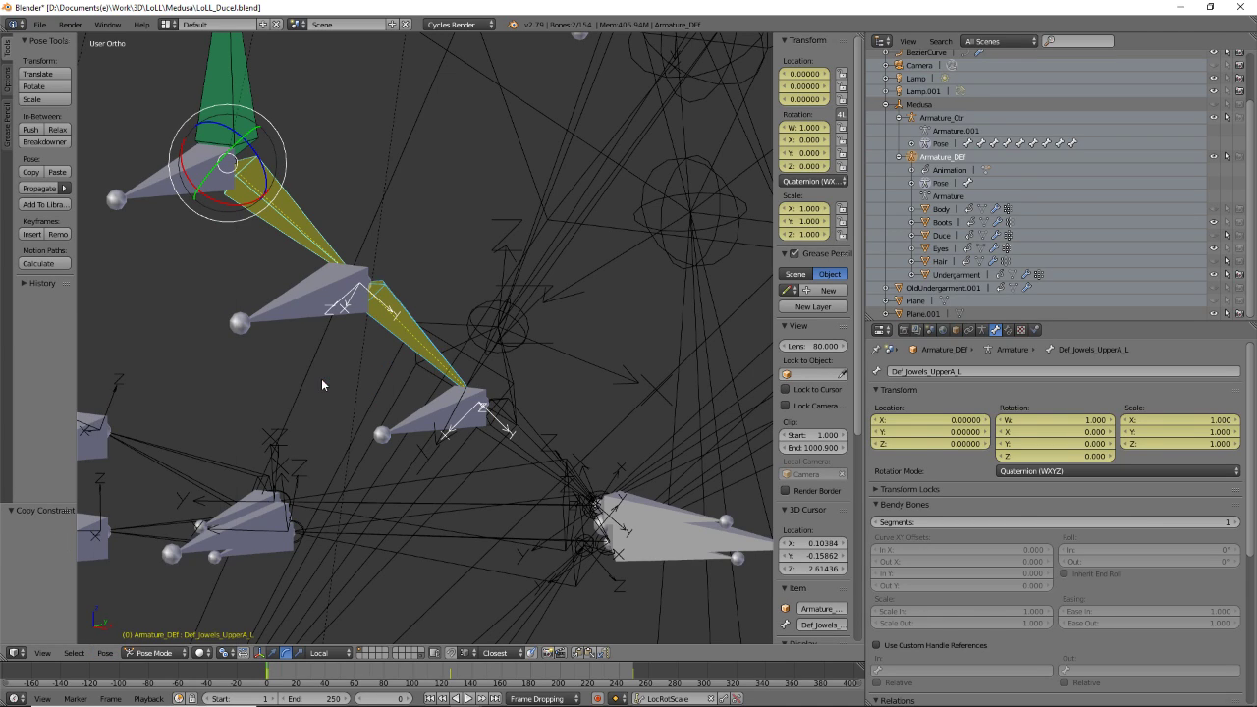
- Set the target bone of both the IK and Stretch To constraints on Def_Jowels_UpperB_L to CTR_Jouls_B_L
{"action": "right_click", "coordinate": [402, 310]}
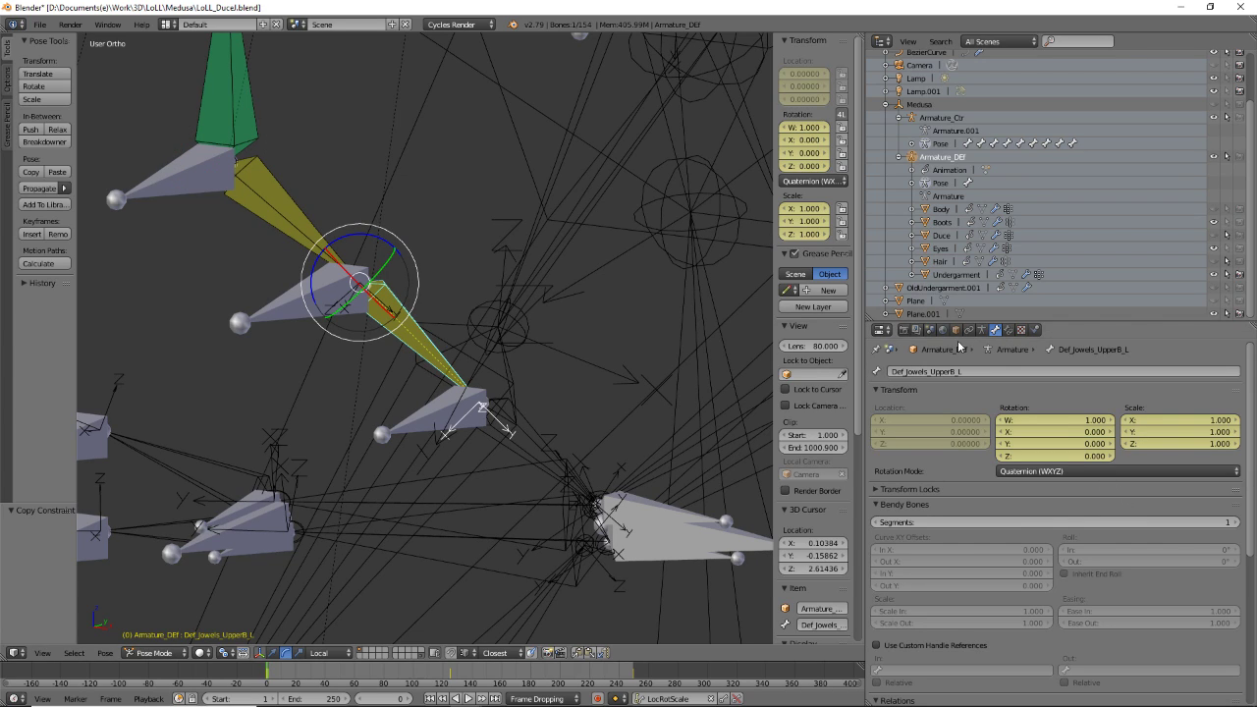
{"action": "left_click", "coordinate": [1008, 330]}
{"action": "left_click", "coordinate": [1118, 402]}
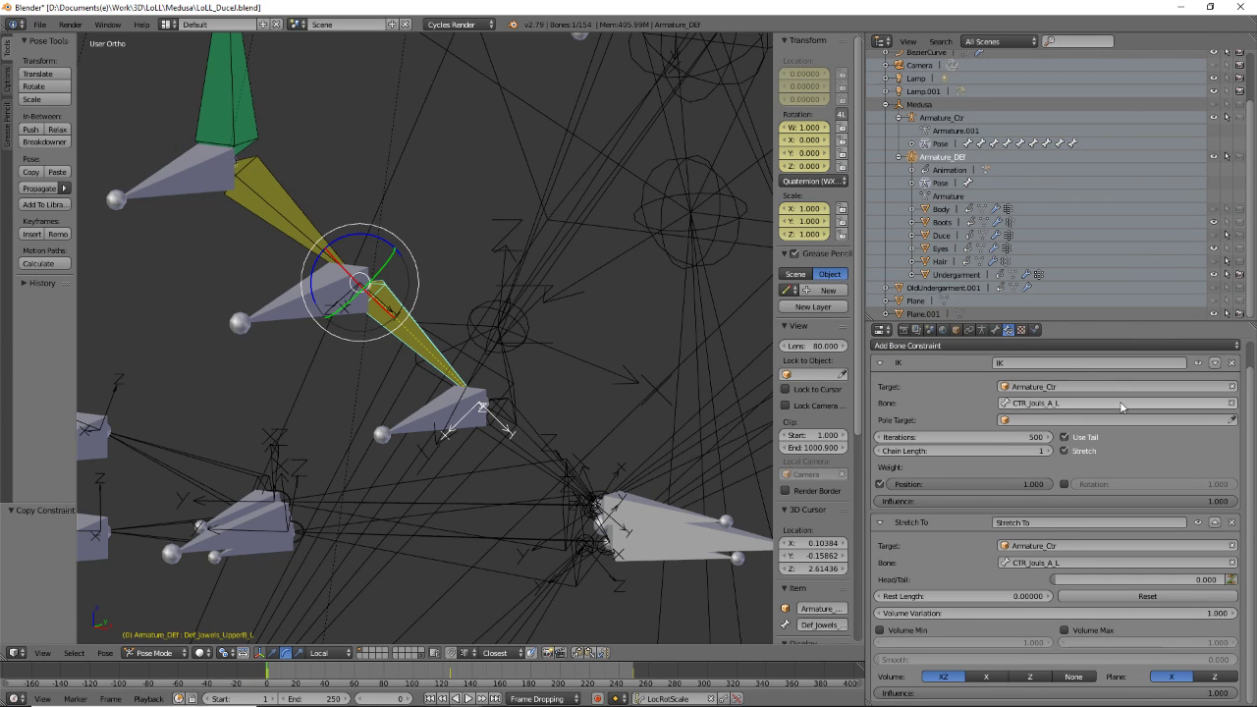
{"action": "key", "text": "ctrl+v"}
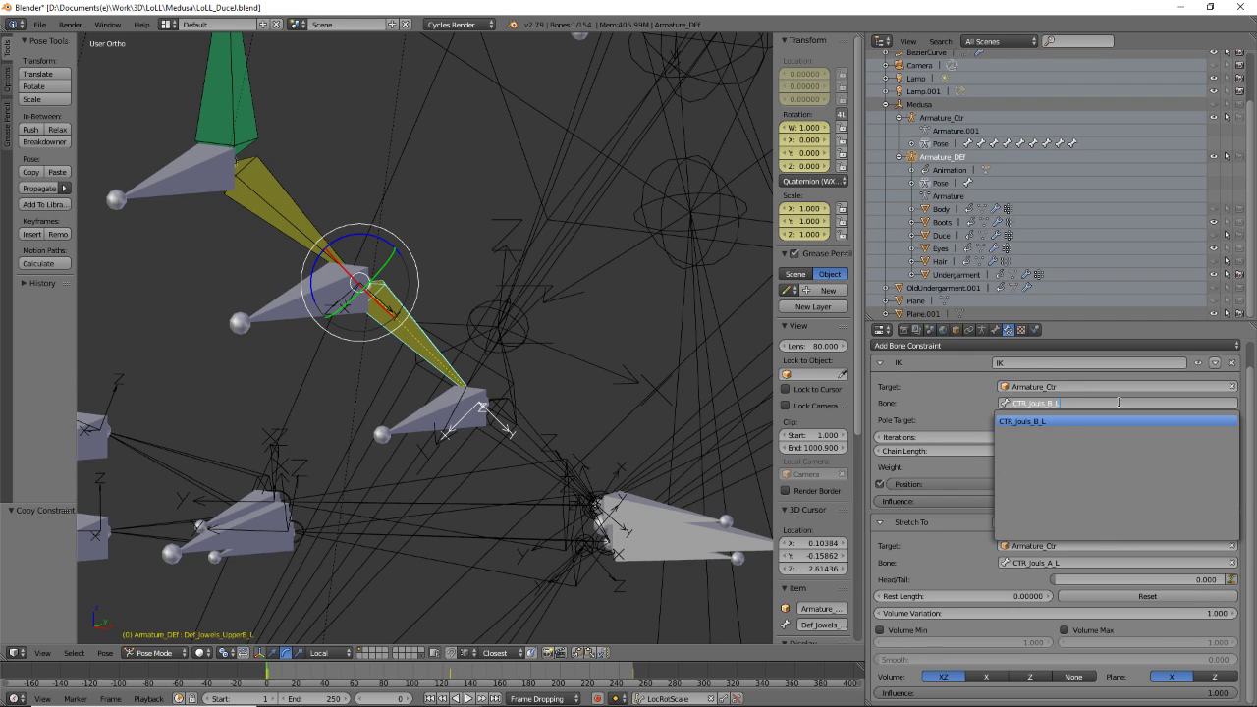
{"action": "key", "text": "Return"}
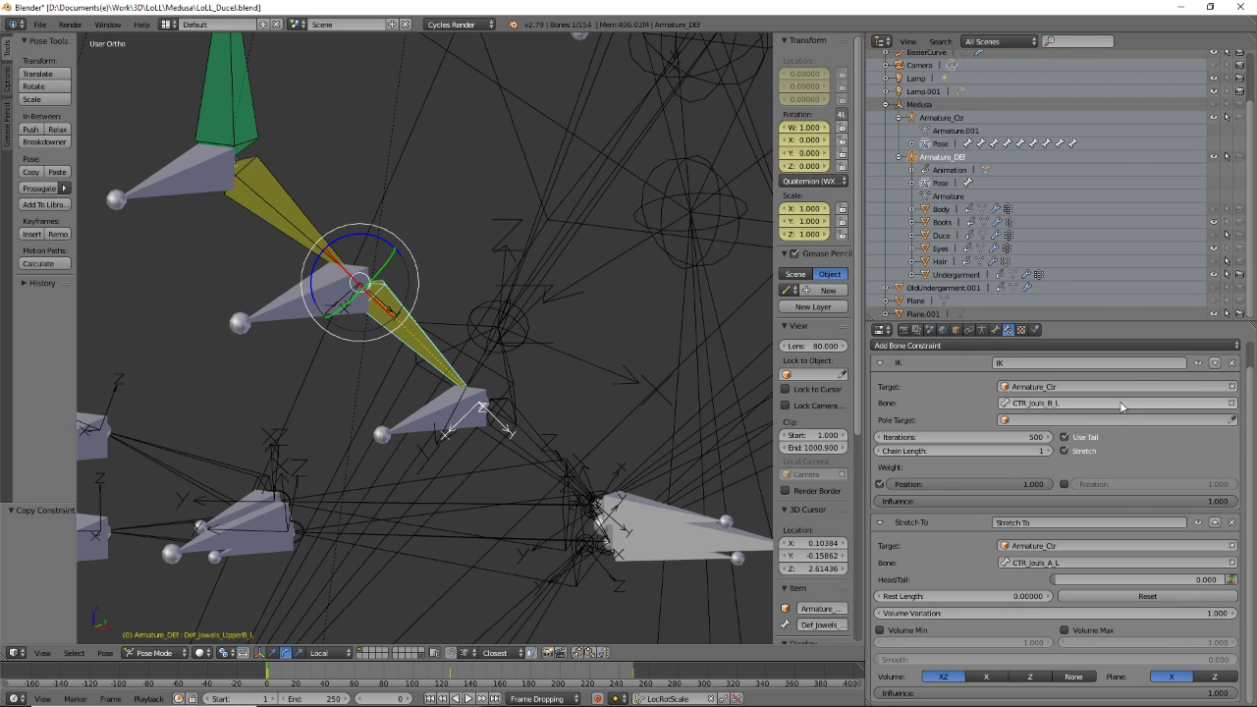
{"action": "left_click", "coordinate": [1113, 561]}
{"action": "key", "text": "ctrl+v"}
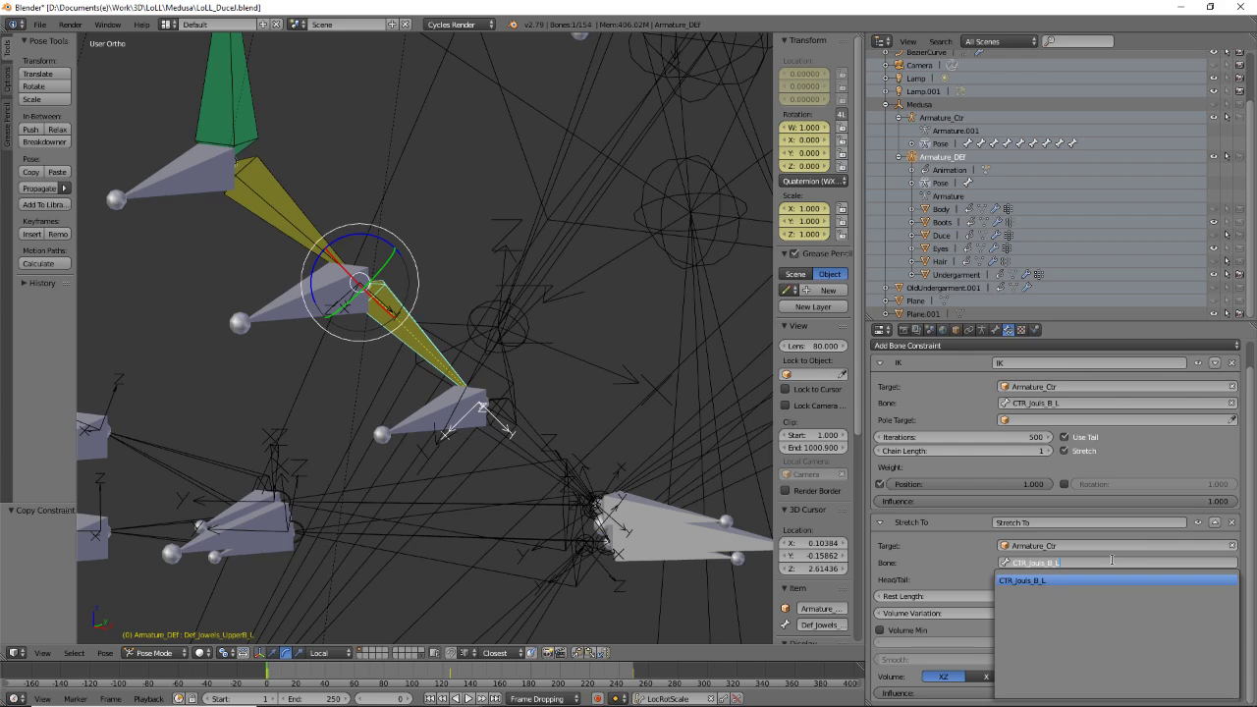
{"action": "key", "text": "Return"}
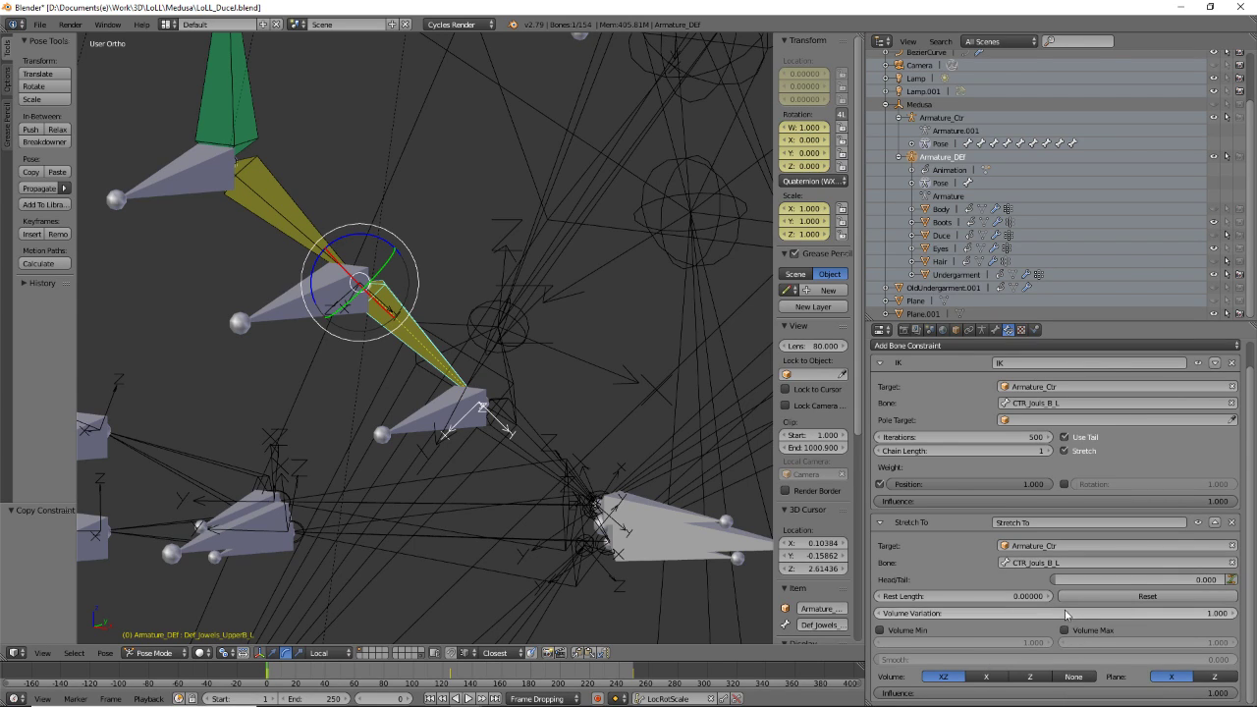
- Reset the Stretch To rest length on Def_Jowels_UpperB_L and set its IK chain length to 2
{"action": "left_click", "coordinate": [1111, 598]}
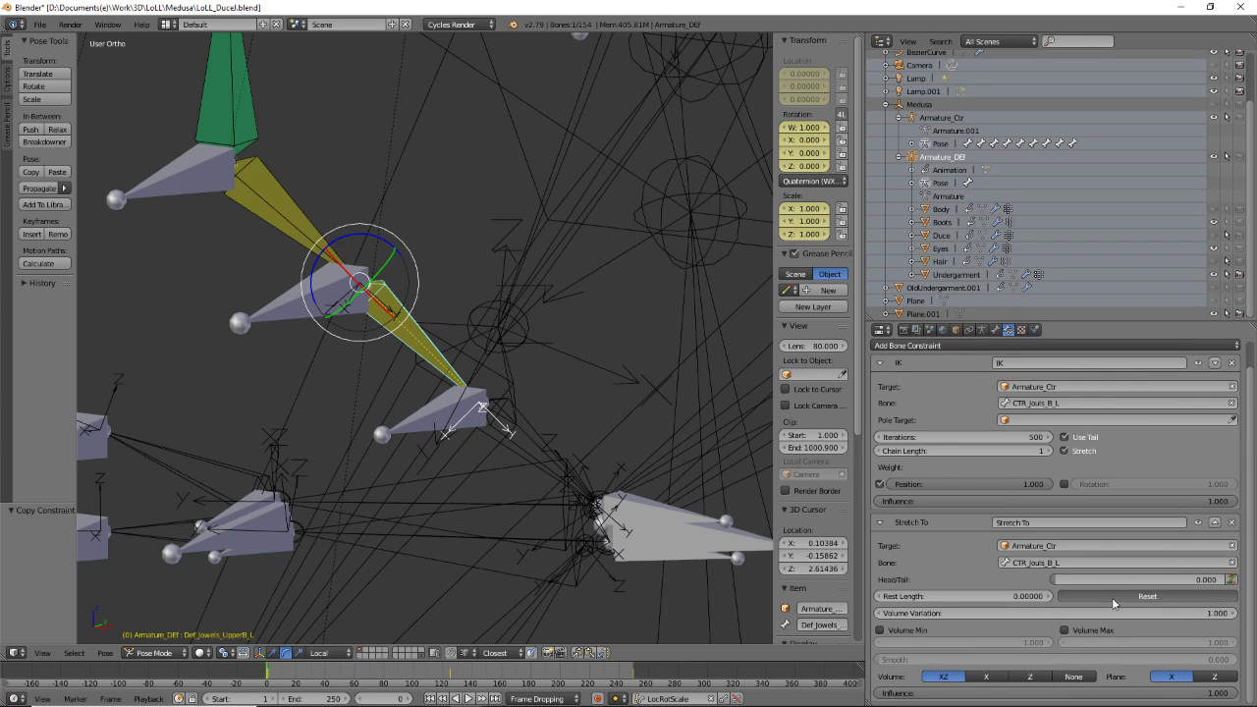
{"action": "left_click", "coordinate": [1052, 451]}
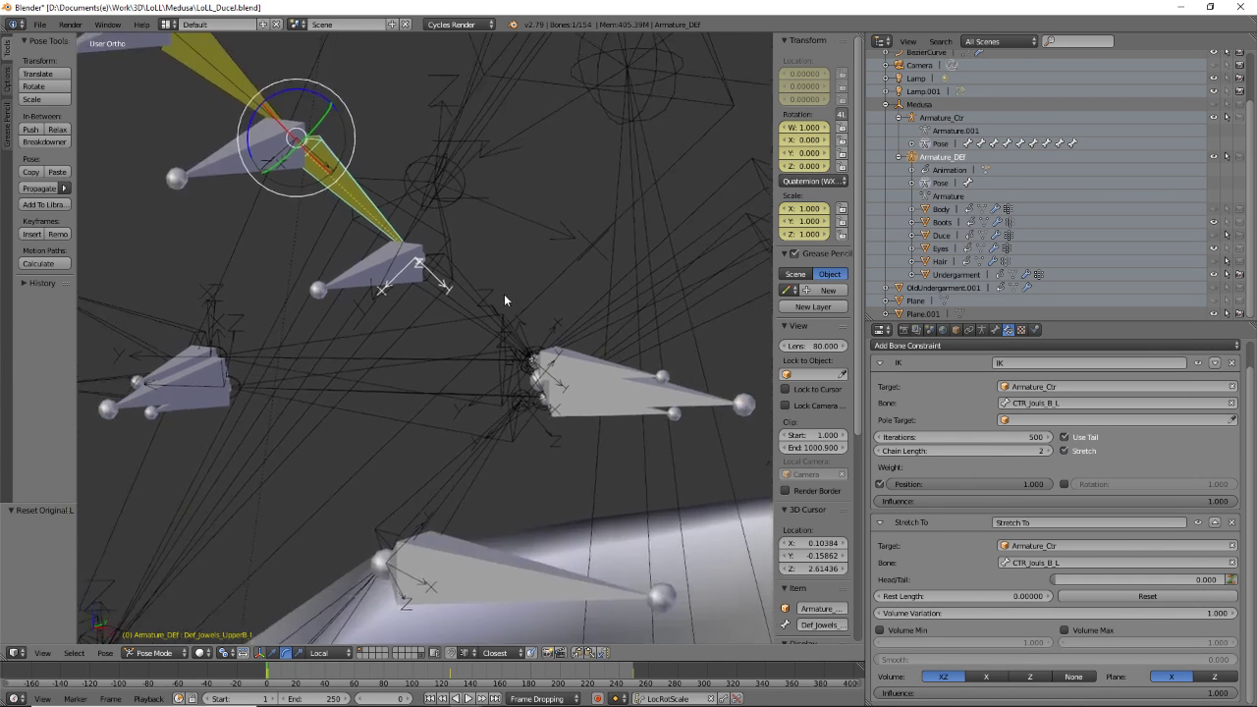
- Copy the constraints of Def_Jowels_UpperB_L to the Def_Jowels_UpperC_L bone
{"action": "middle_click_drag", "start_coordinate": [688, 349], "coordinate": [639, 315]}
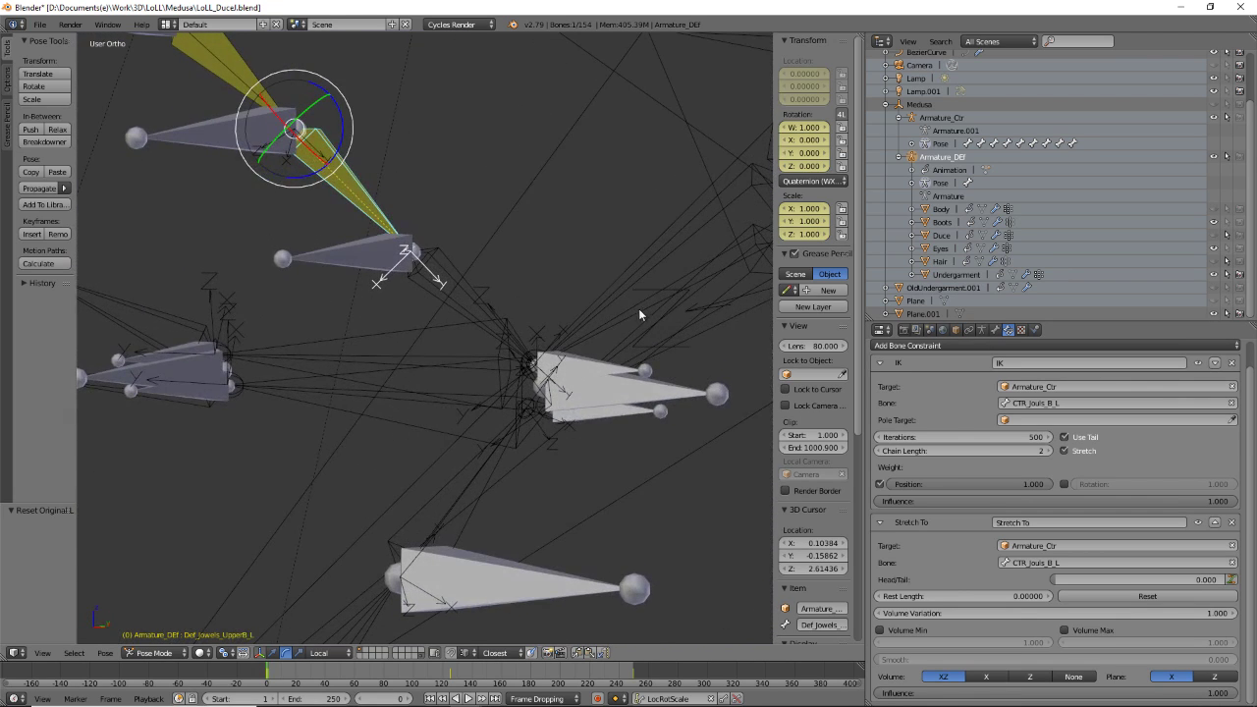
{"action": "right_click", "coordinate": [452, 273]}
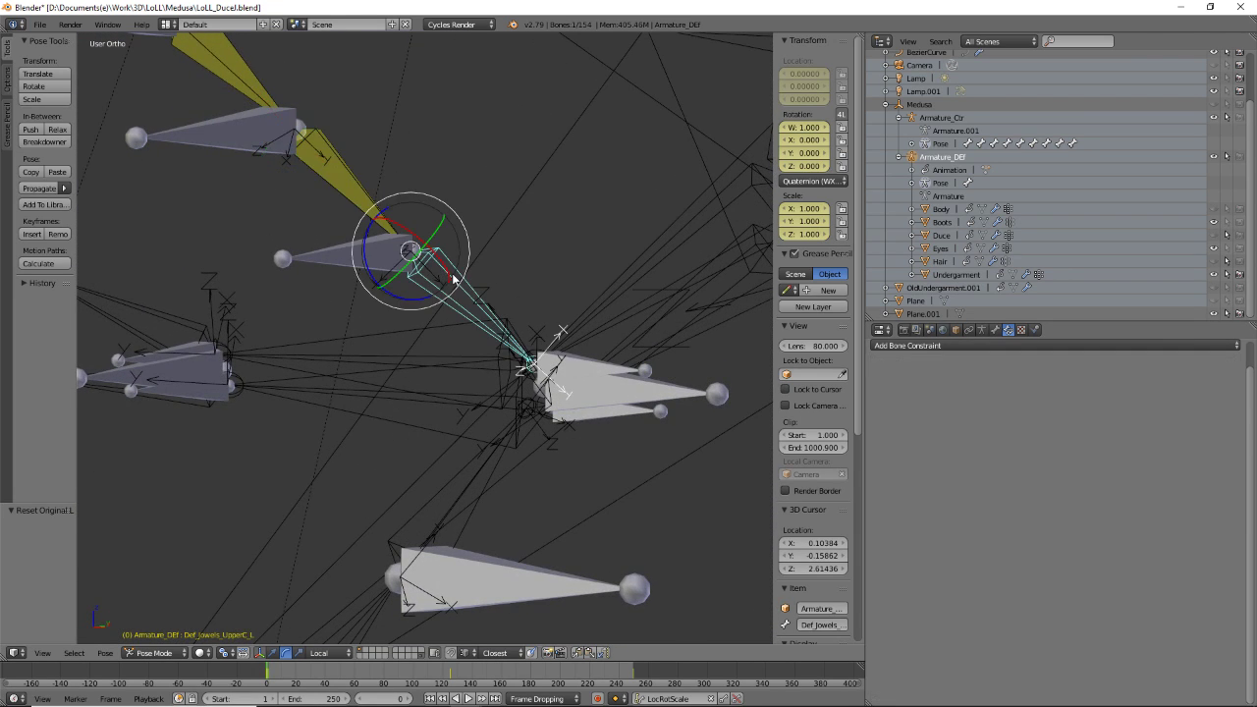
{"action": "right_click", "coordinate": [350, 173]}
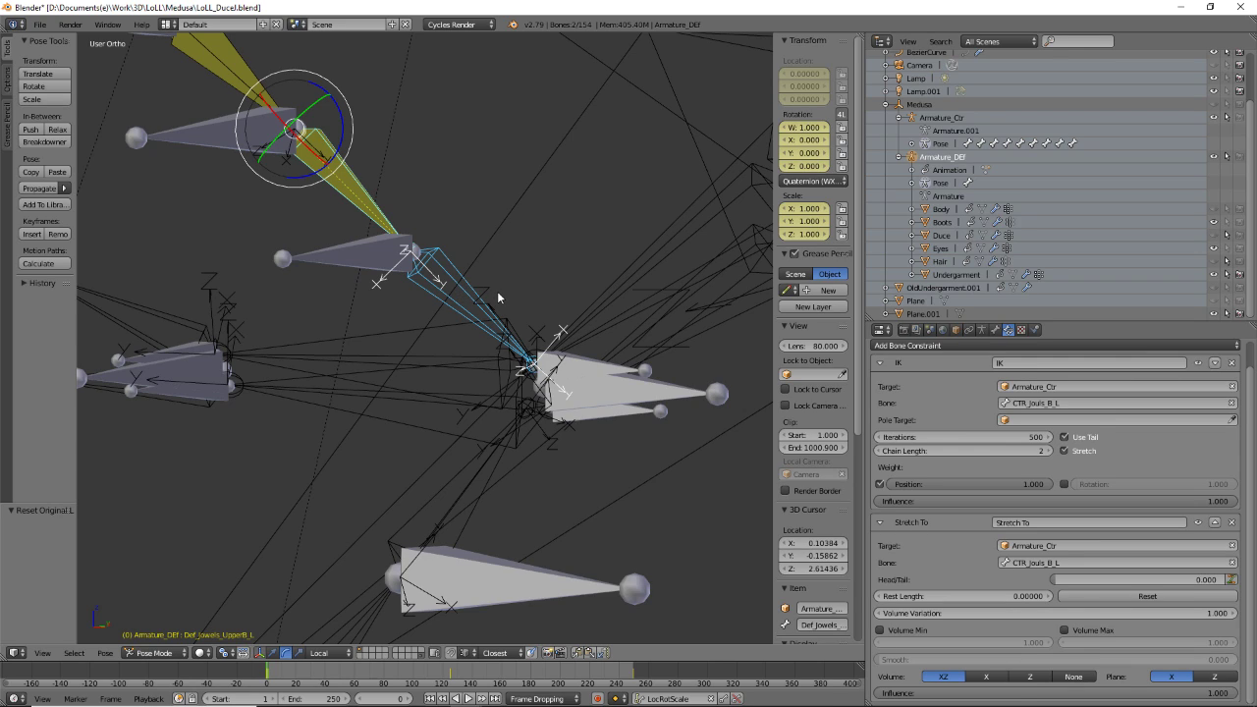
{"action": "left_click", "coordinate": [108, 653]}
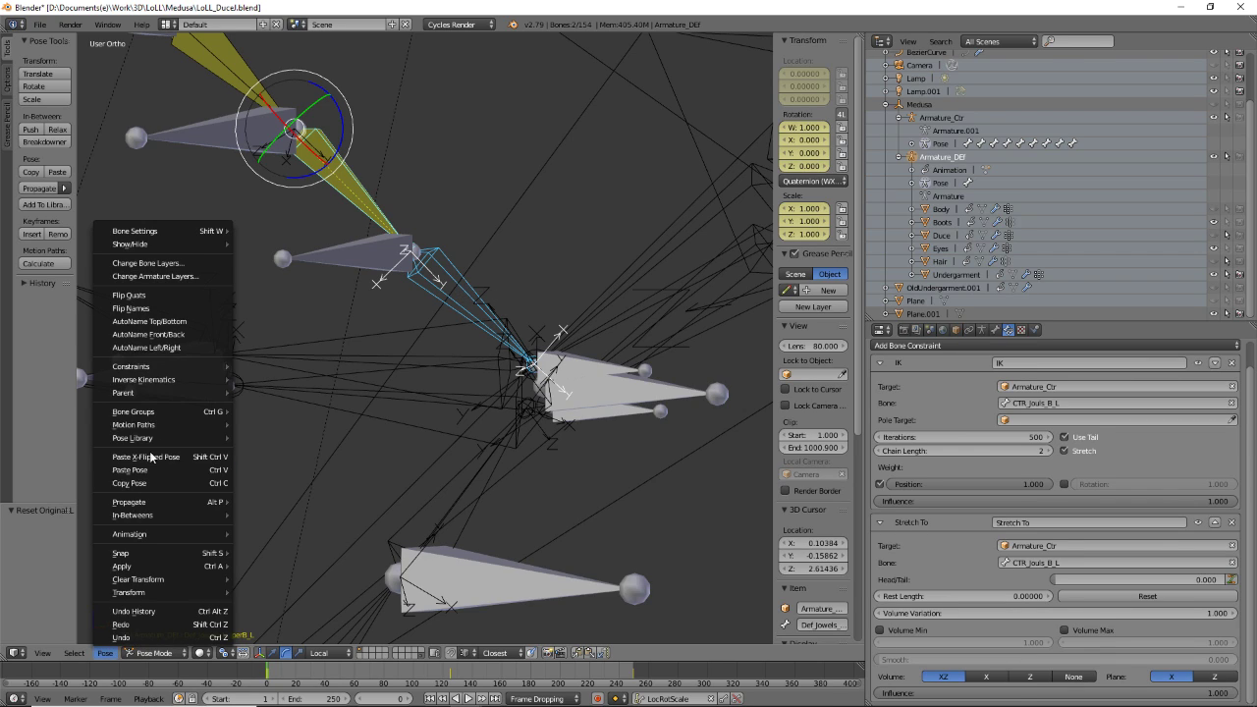
{"action": "mouse_move", "coordinate": [159, 371]}
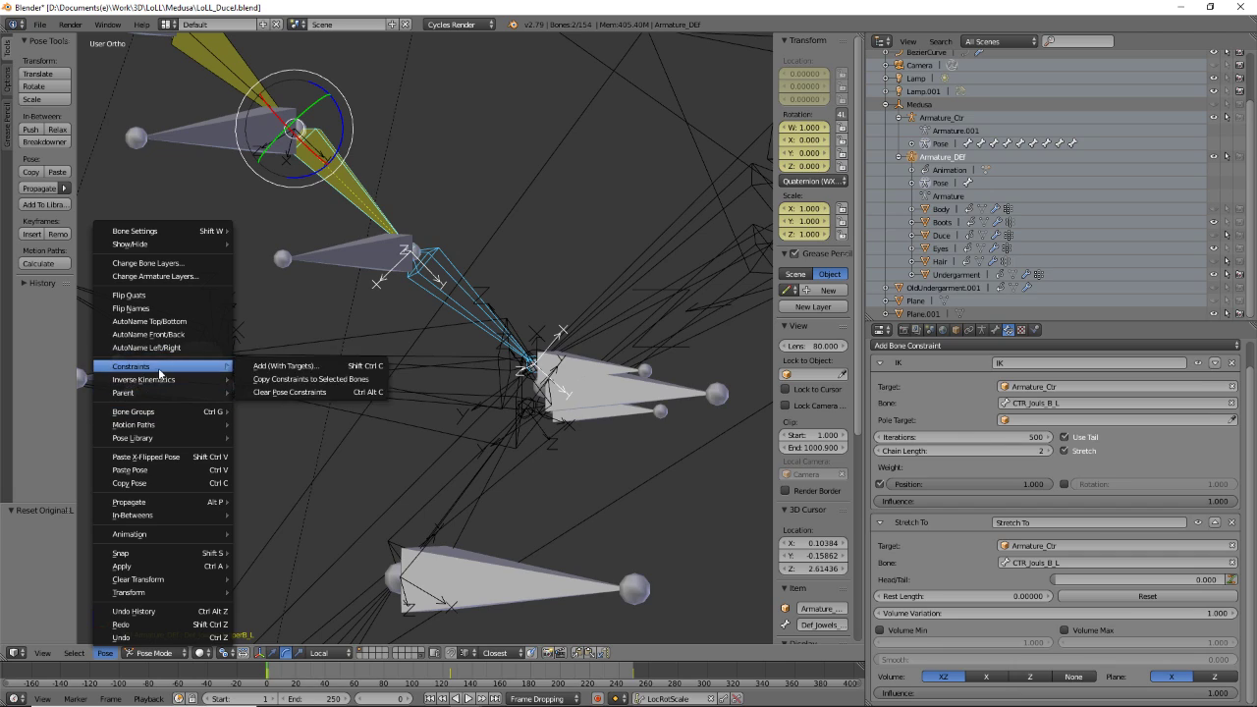
{"action": "left_click", "coordinate": [314, 379]}
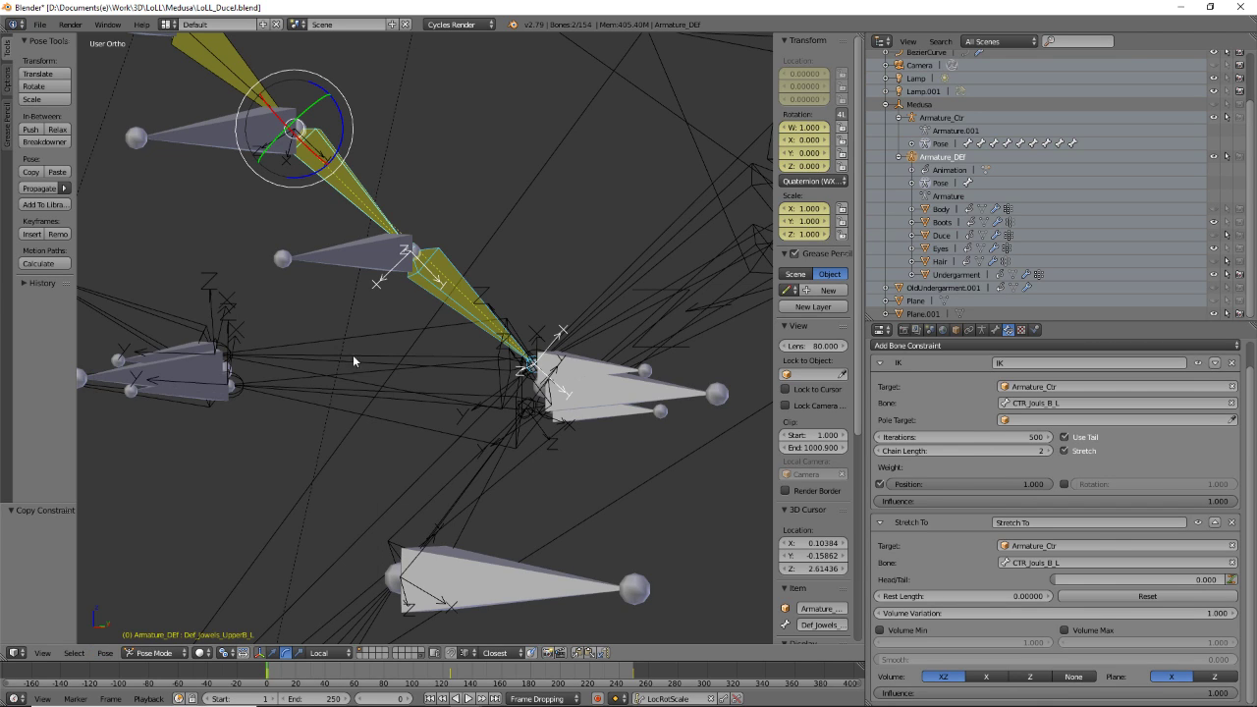
- Set the IK constraint's target bone on Def_Jowels_UpperC_L to CTR_Jouls_Ca_L
{"action": "right_click", "coordinate": [456, 288]}
{"action": "right_click", "coordinate": [448, 261]}
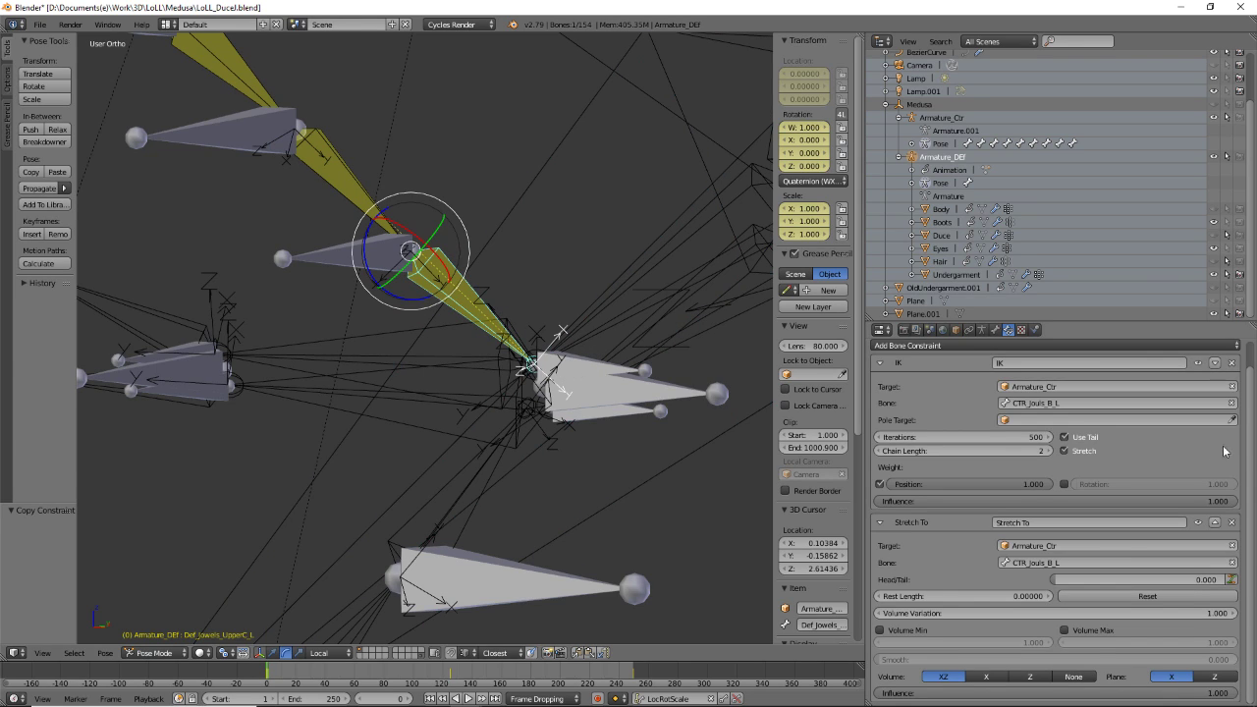
{"action": "left_click", "coordinate": [1121, 403]}
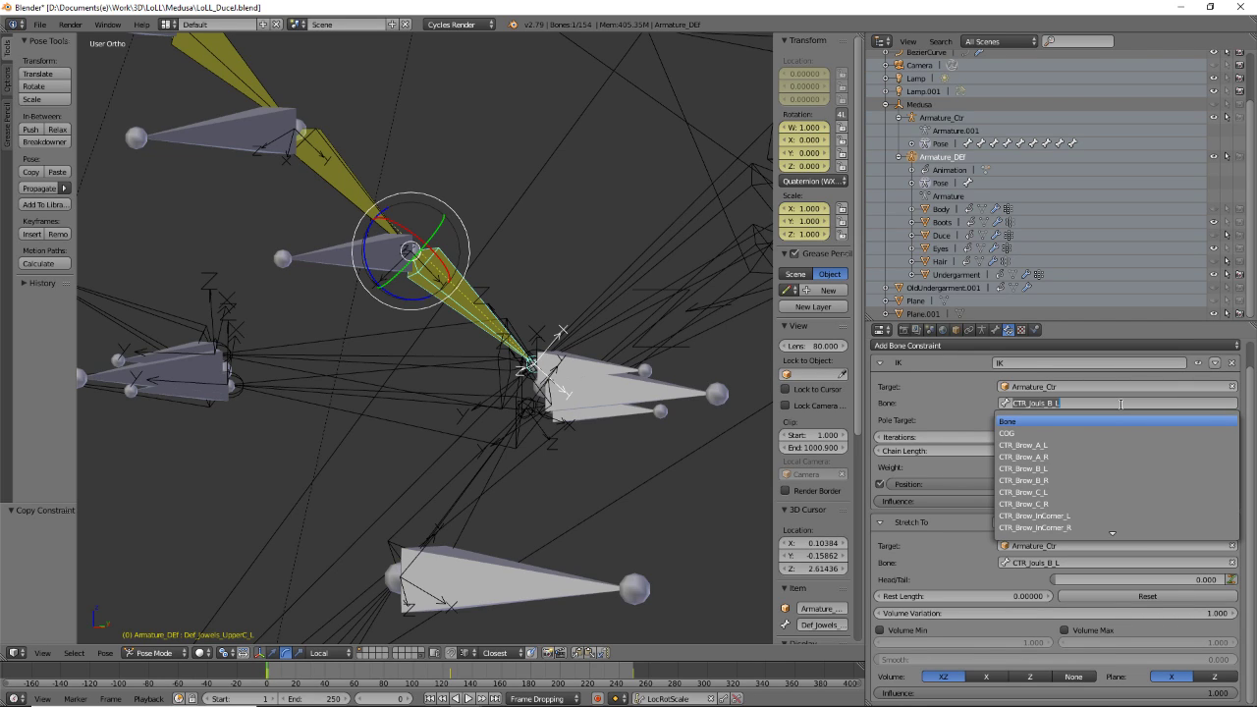
{"action": "key", "text": "Left"}
{"action": "key", "text": "BackSpace"}
{"action": "key", "text": "BackSpace"}
{"action": "key", "text": "BackSpace"}
{"action": "key", "text": "BackSpace"}
{"action": "key", "text": "Down"}
{"action": "key", "text": "Down"}
{"action": "key", "text": "Down"}
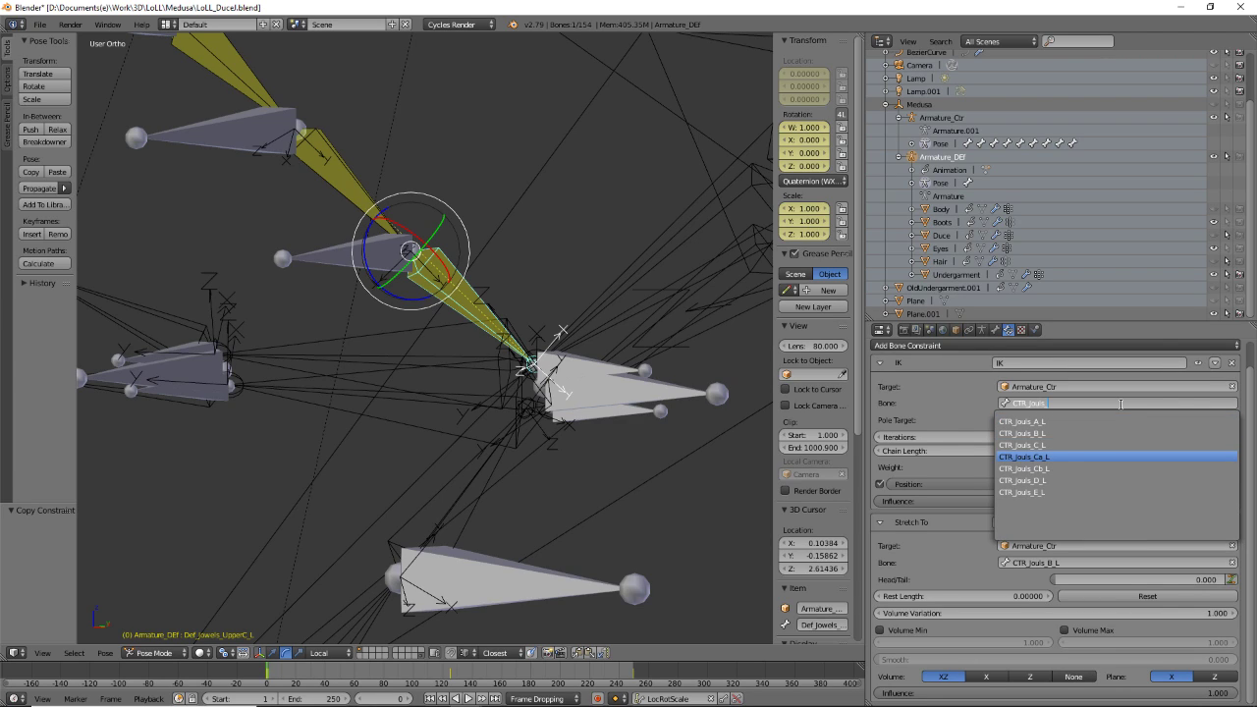
{"action": "key", "text": "Return"}
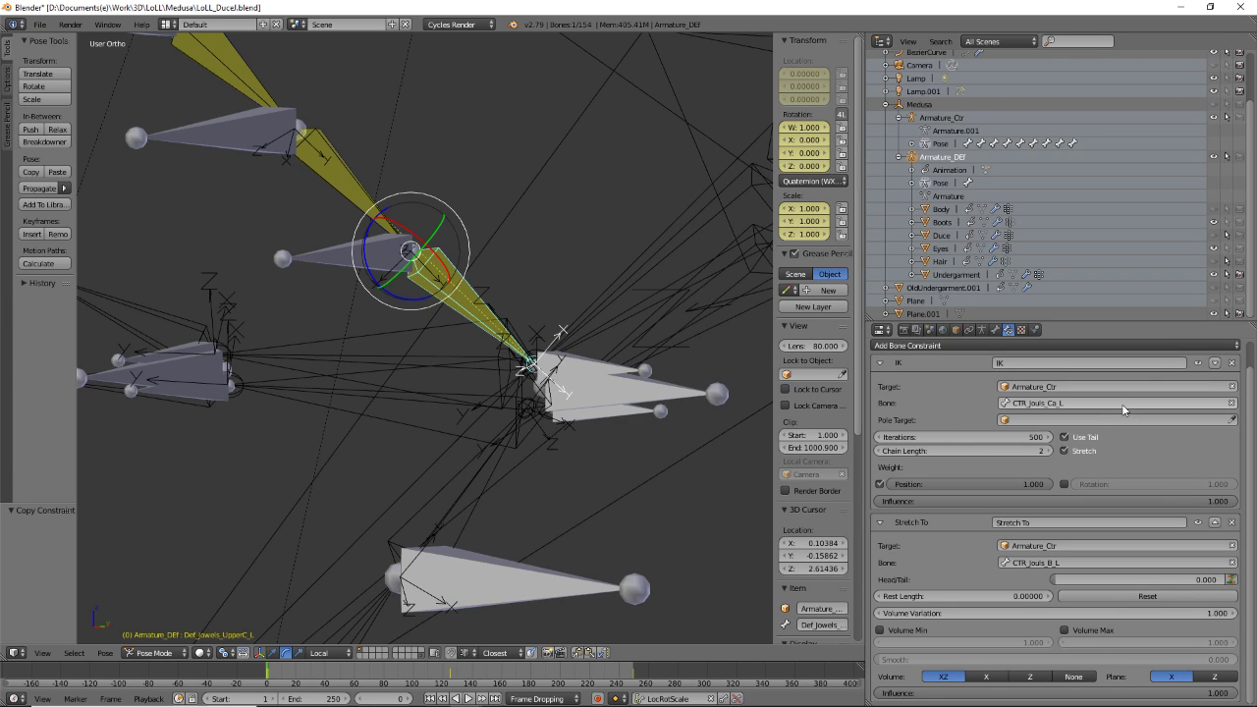
- Set the Stretch To constraint's target bone on Def_Jowels_UpperC_L to CTR_Jouls_Ca_L and reset its rest length
{"action": "left_click", "coordinate": [1092, 404]}
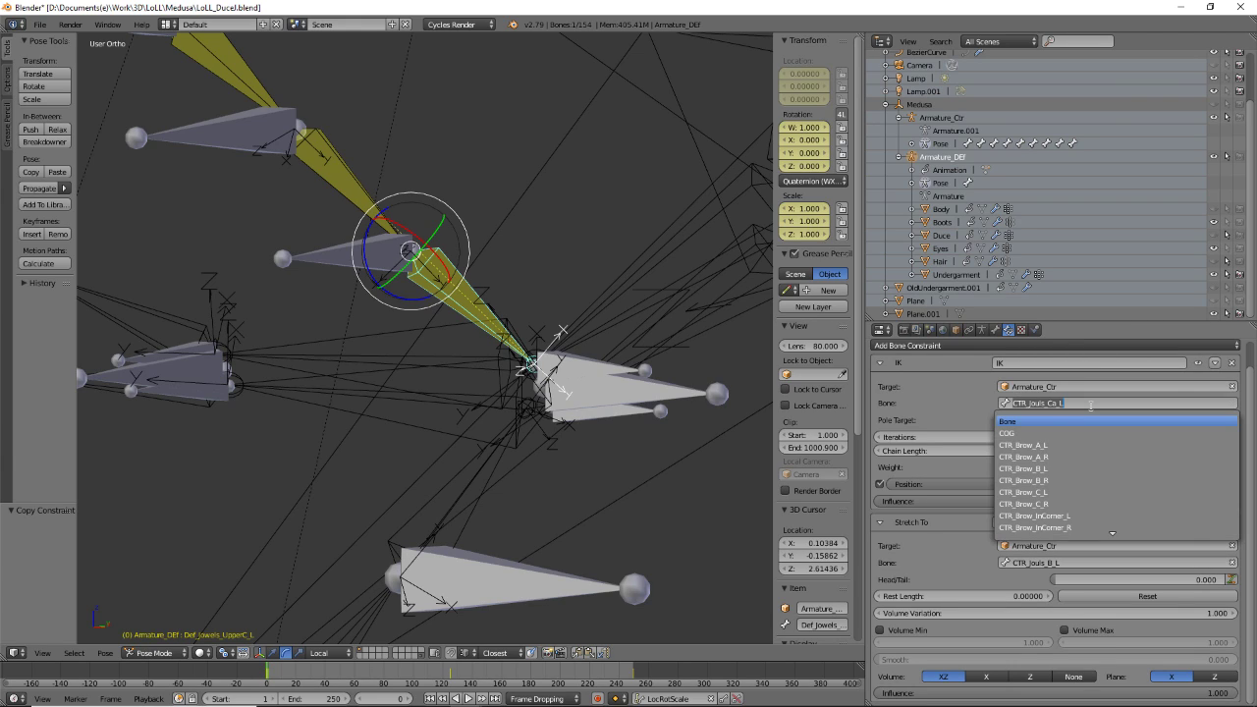
{"action": "left_click", "coordinate": [1085, 562]}
{"action": "key", "text": "ctrl+v"}
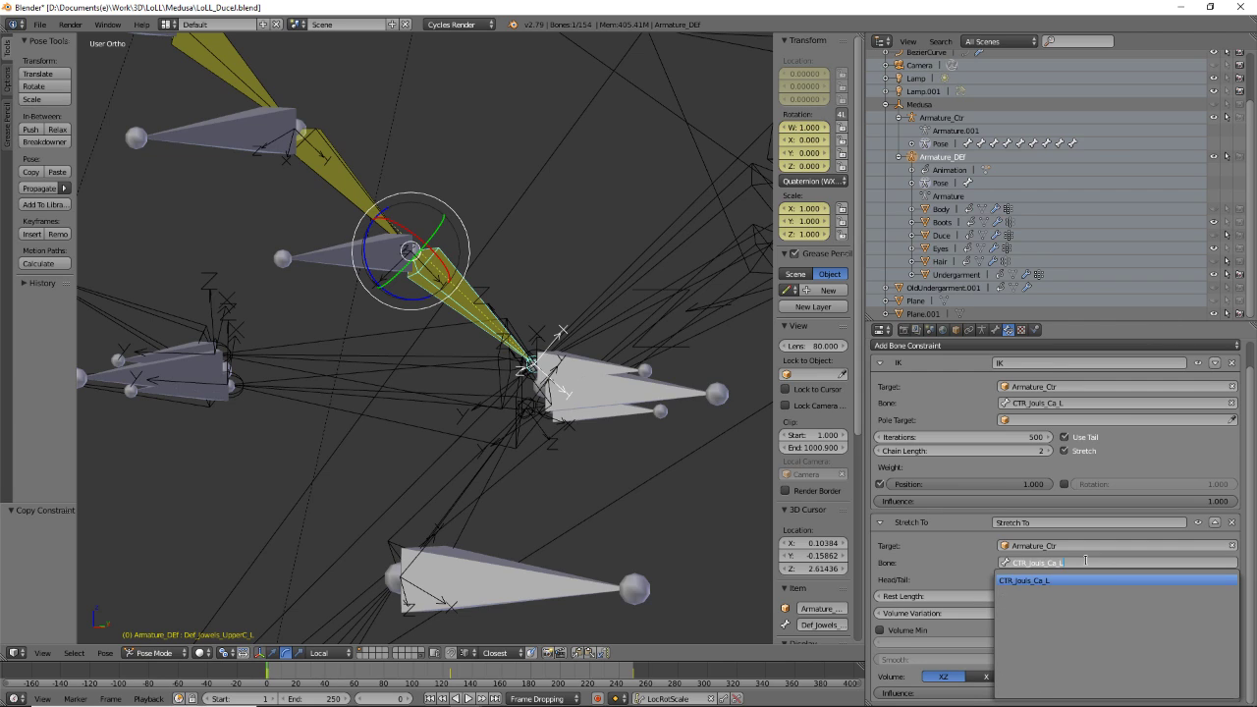
{"action": "key", "text": "Return"}
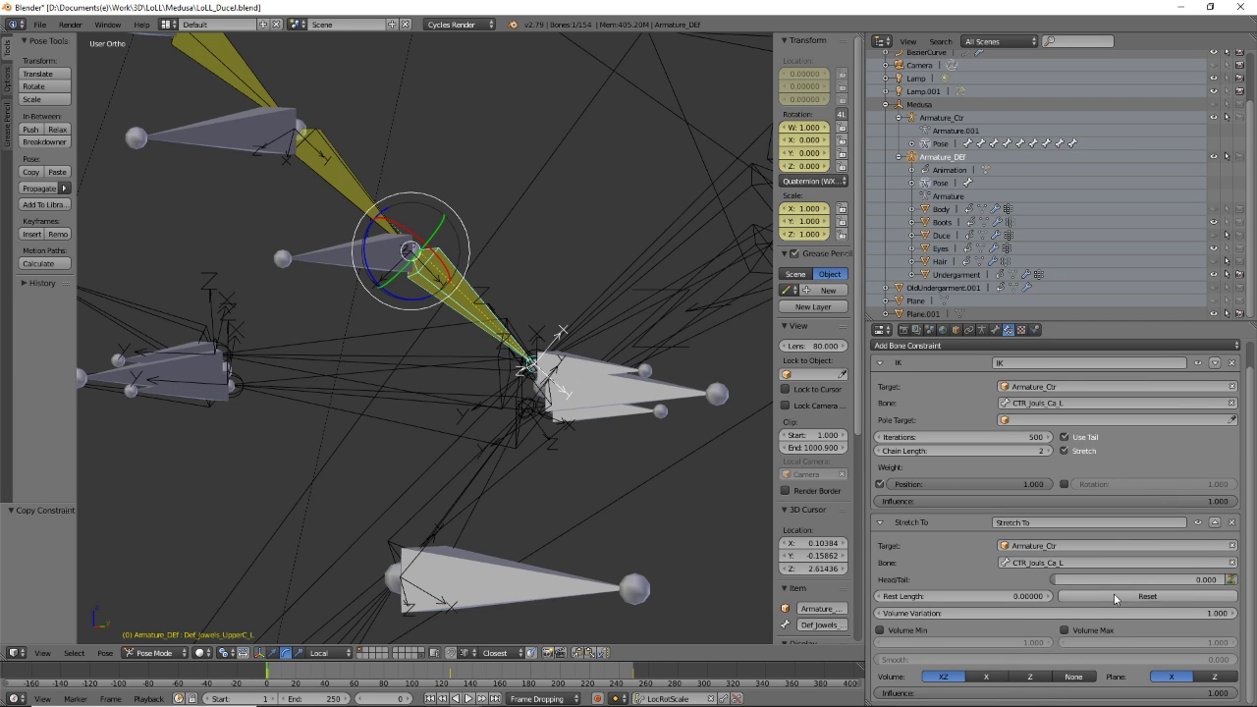
{"action": "middle_click_drag", "start_coordinate": [550, 393], "coordinate": [524, 376]}
{"action": "scroll", "coordinate": [982, 452], "scroll_direction": "up", "scroll_amount": 2}
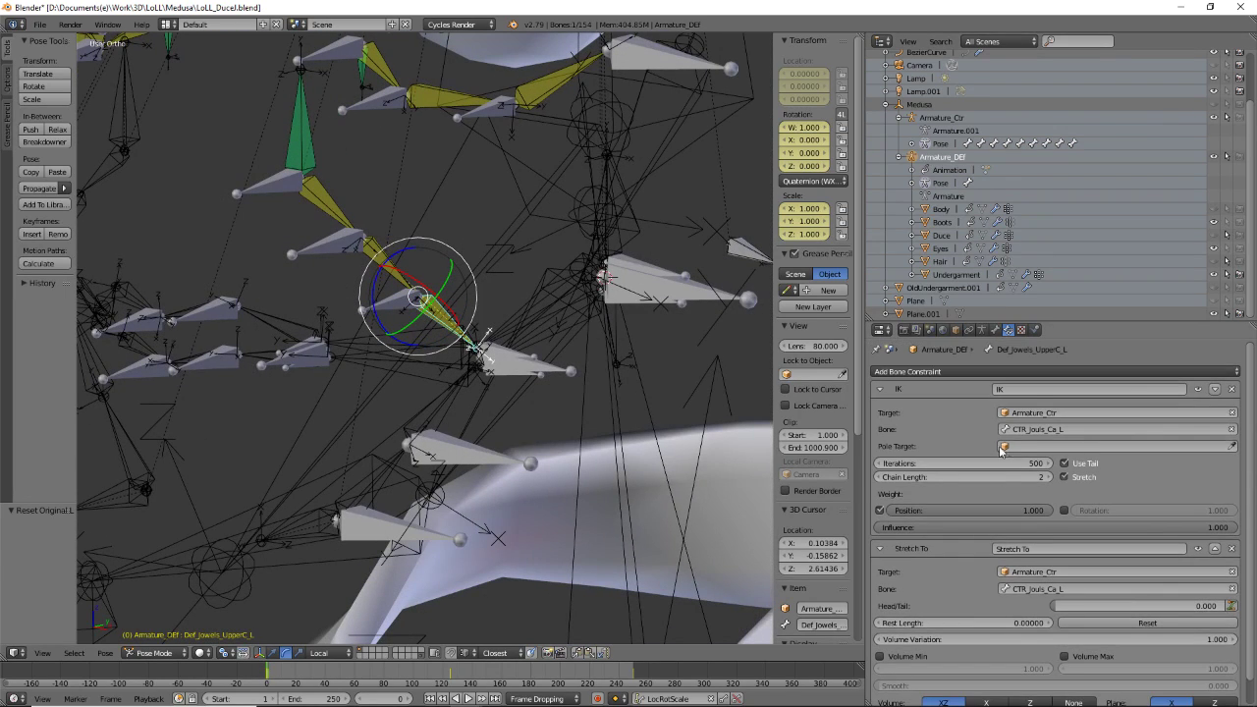
- Set the Armature_DEF skeleton to Pose Position in its armature data settings
{"action": "left_click", "coordinate": [995, 331]}
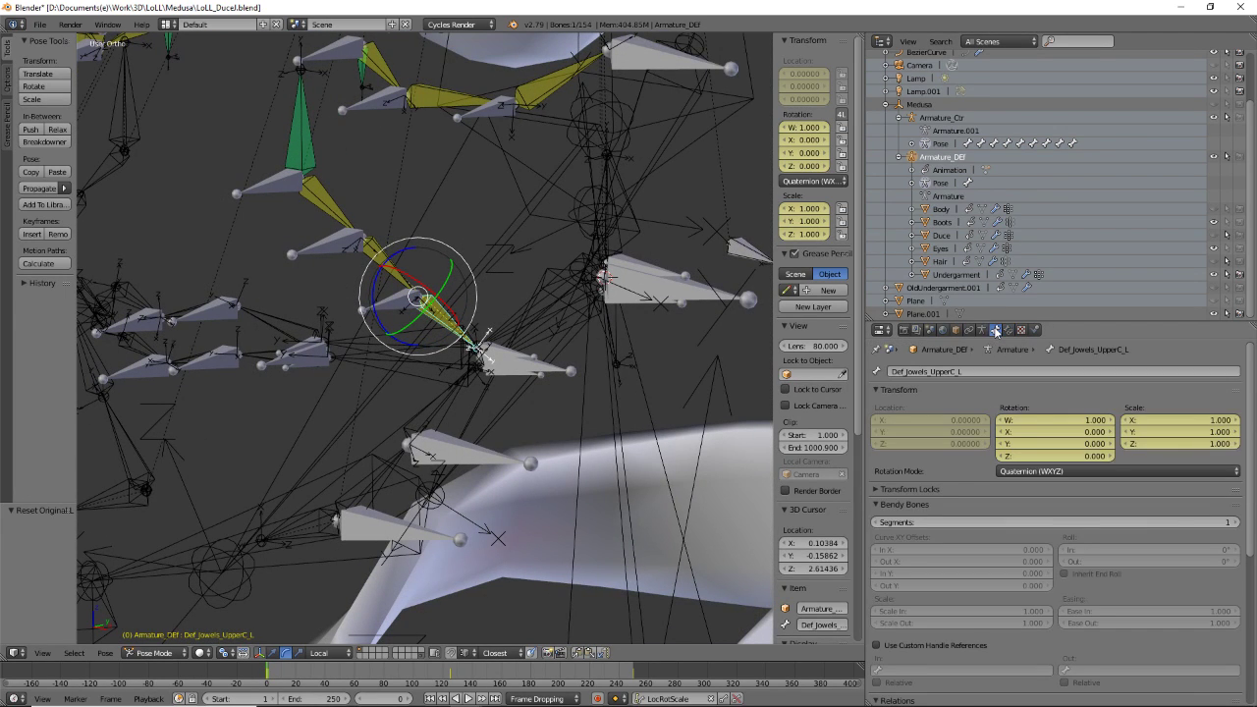
{"action": "left_click", "coordinate": [981, 331]}
{"action": "left_click", "coordinate": [959, 405]}
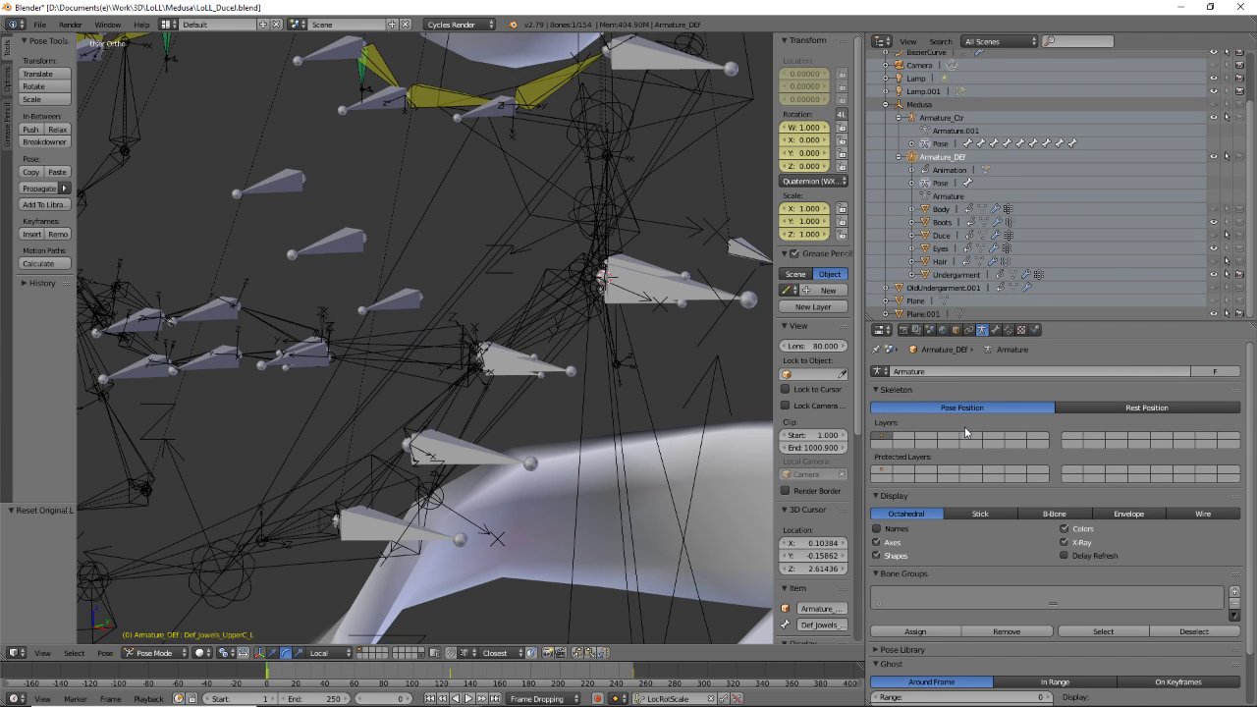
- Select the CTR_Jouls_B_L control bone and set the Armature_Ctr skeleton to Pose Position
{"action": "right_click", "coordinate": [407, 300]}
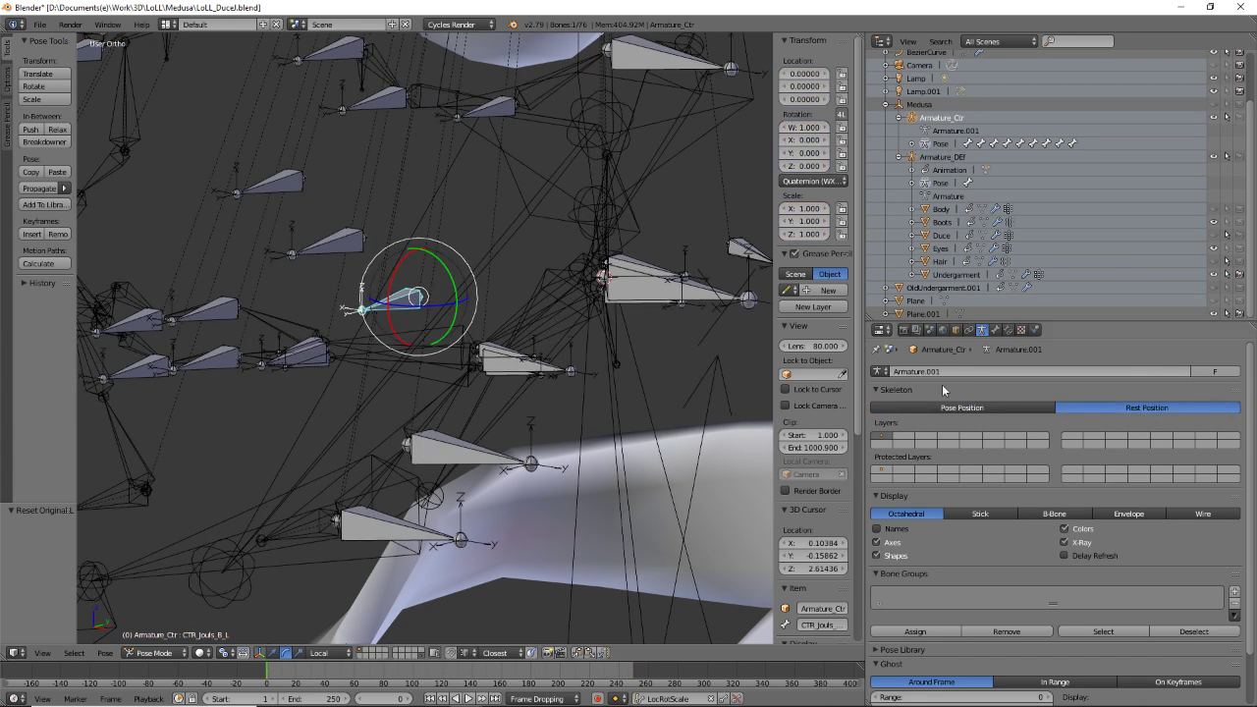
{"action": "scroll", "coordinate": [622, 441], "scroll_direction": "down", "scroll_amount": 2}
{"action": "middle_click_drag", "start_coordinate": [623, 441], "coordinate": [413, 316]}
{"action": "key", "text": "KP_5"}
{"action": "scroll", "coordinate": [413, 316], "scroll_direction": "up", "scroll_amount": 2}
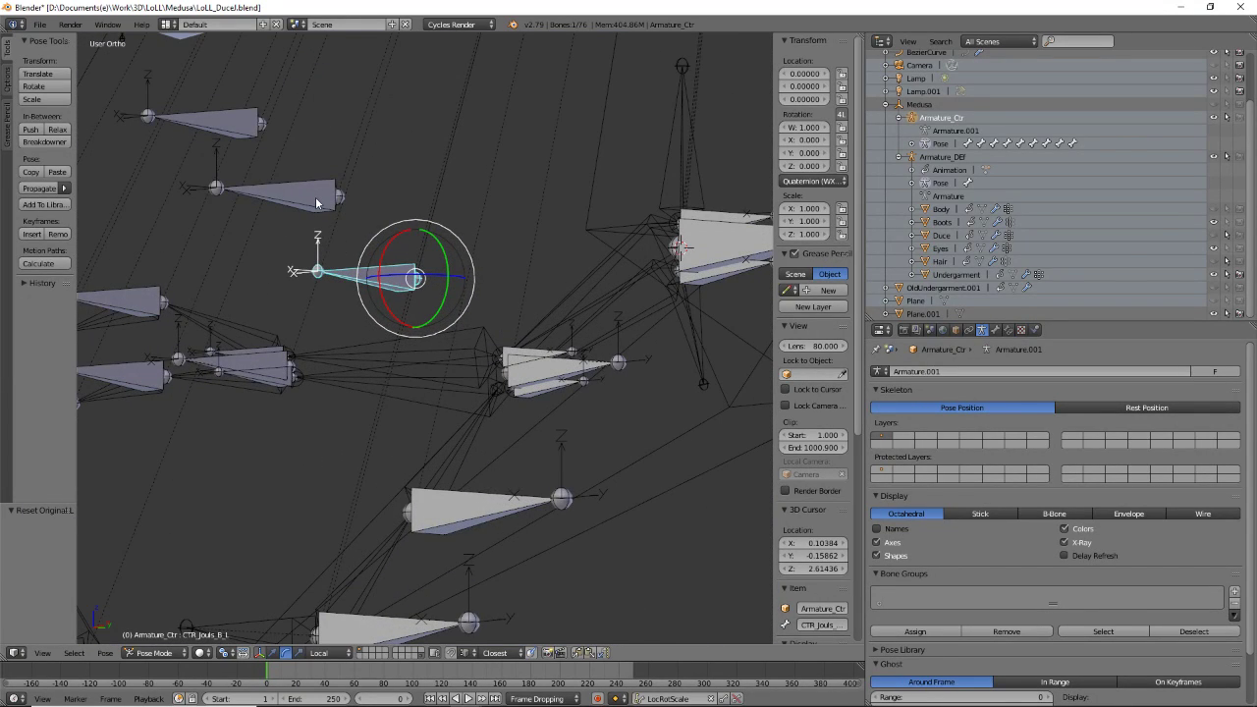
- Examine the left jowl and upper lip area and the surrounding rig to check where the jowl deformation bones are in pose
{"action": "right_click", "coordinate": [316, 202]}
{"action": "middle_click_drag", "start_coordinate": [273, 169], "coordinate": [408, 313]}
{"action": "key", "text": "Tab"}
{"action": "key", "text": "Tab"}
{"action": "right_click", "coordinate": [436, 347]}
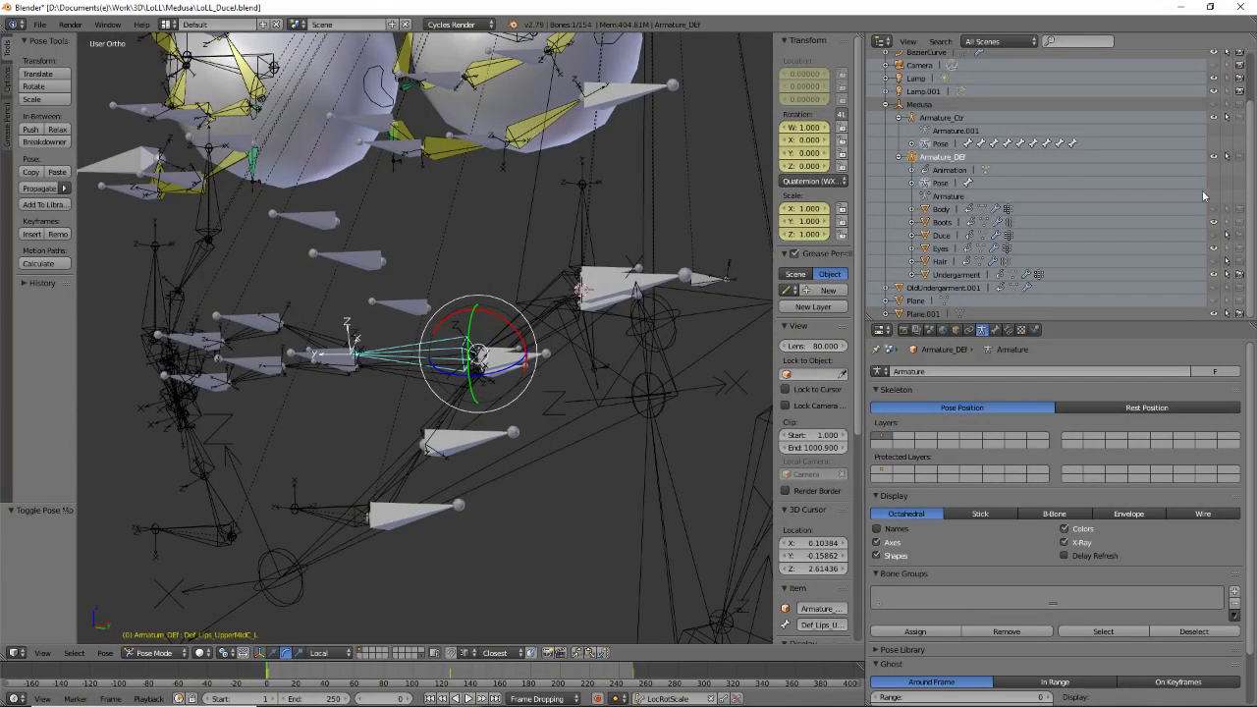
{"action": "scroll", "coordinate": [1020, 201], "scroll_direction": "up", "scroll_amount": 3}
{"action": "scroll", "coordinate": [451, 341], "scroll_direction": "down", "scroll_amount": 10}
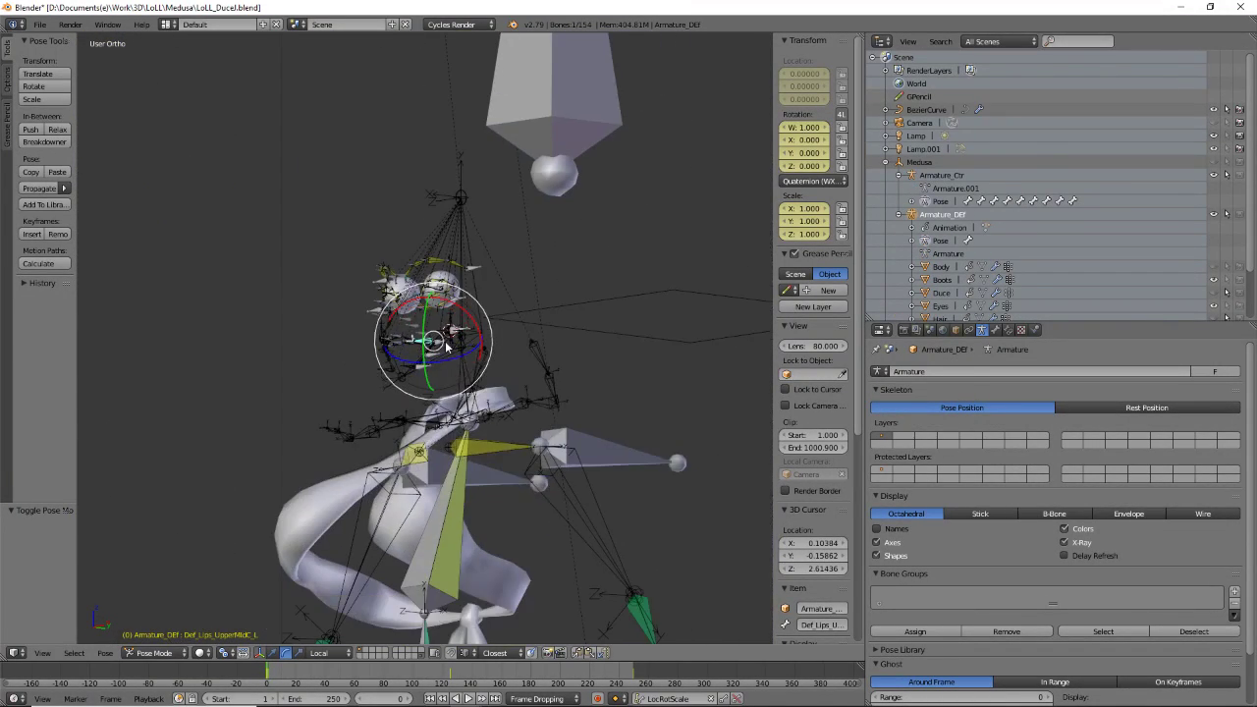
{"action": "middle_click_drag", "start_coordinate": [441, 354], "coordinate": [519, 379]}
{"action": "scroll", "coordinate": [375, 391], "scroll_direction": "up", "scroll_amount": 4}
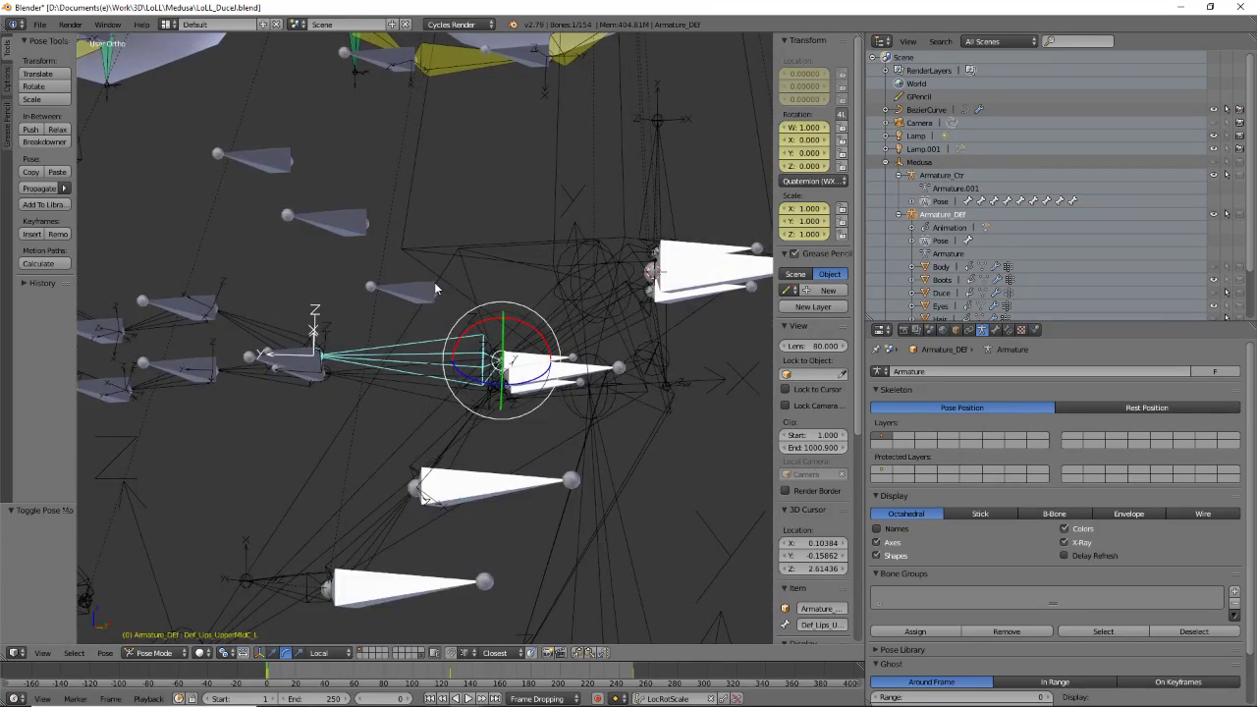
- Show the Duce mesh in the viewport
{"action": "middle_click_drag", "start_coordinate": [436, 282], "coordinate": [1218, 196]}
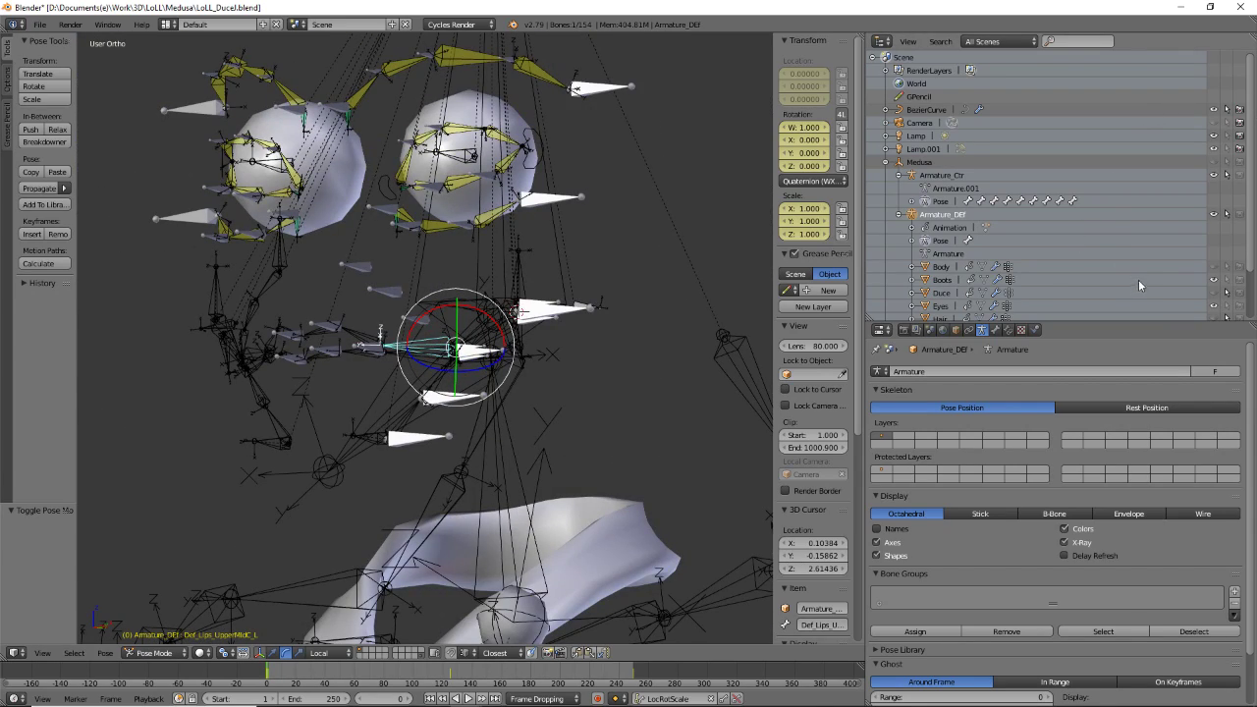
{"action": "left_click", "coordinate": [1213, 293]}
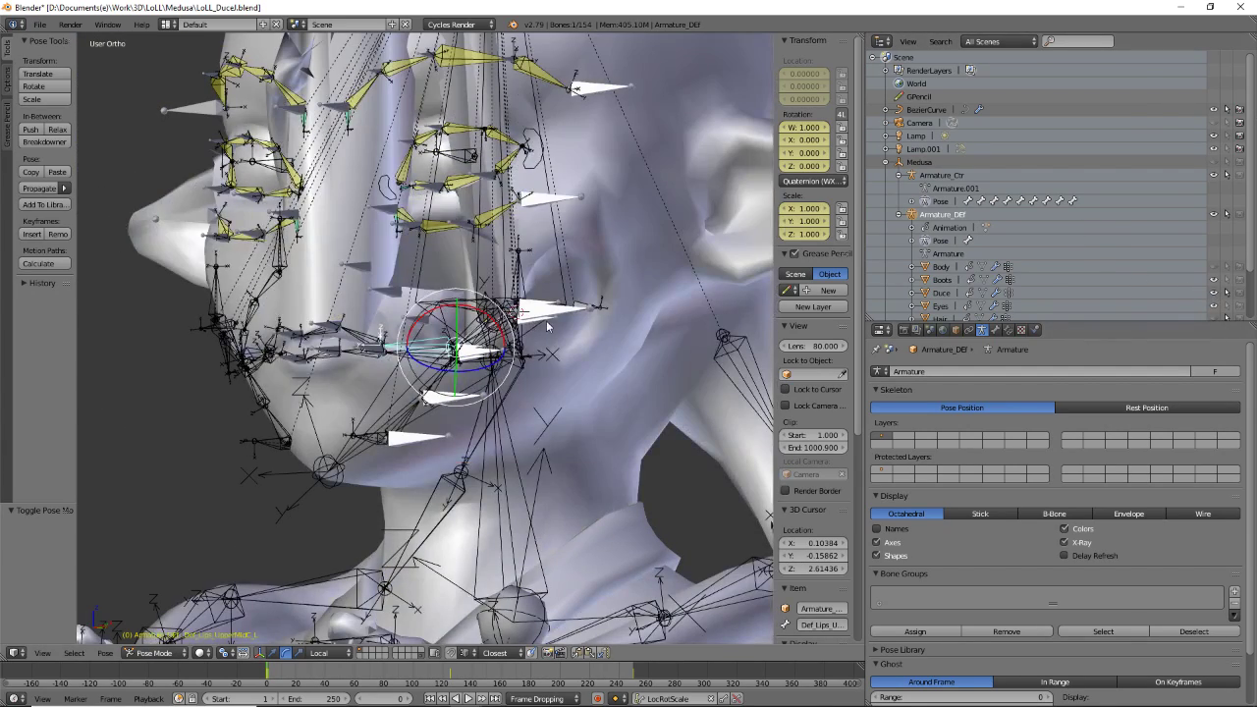
- Locate the displaced left upper jowl bones above the character's head and select the chain
{"action": "scroll", "coordinate": [498, 280], "scroll_direction": "down", "scroll_amount": 4}
{"action": "middle_click_drag", "start_coordinate": [498, 280], "coordinate": [476, 211]}
{"action": "scroll", "coordinate": [473, 206], "scroll_direction": "down", "scroll_amount": 5}
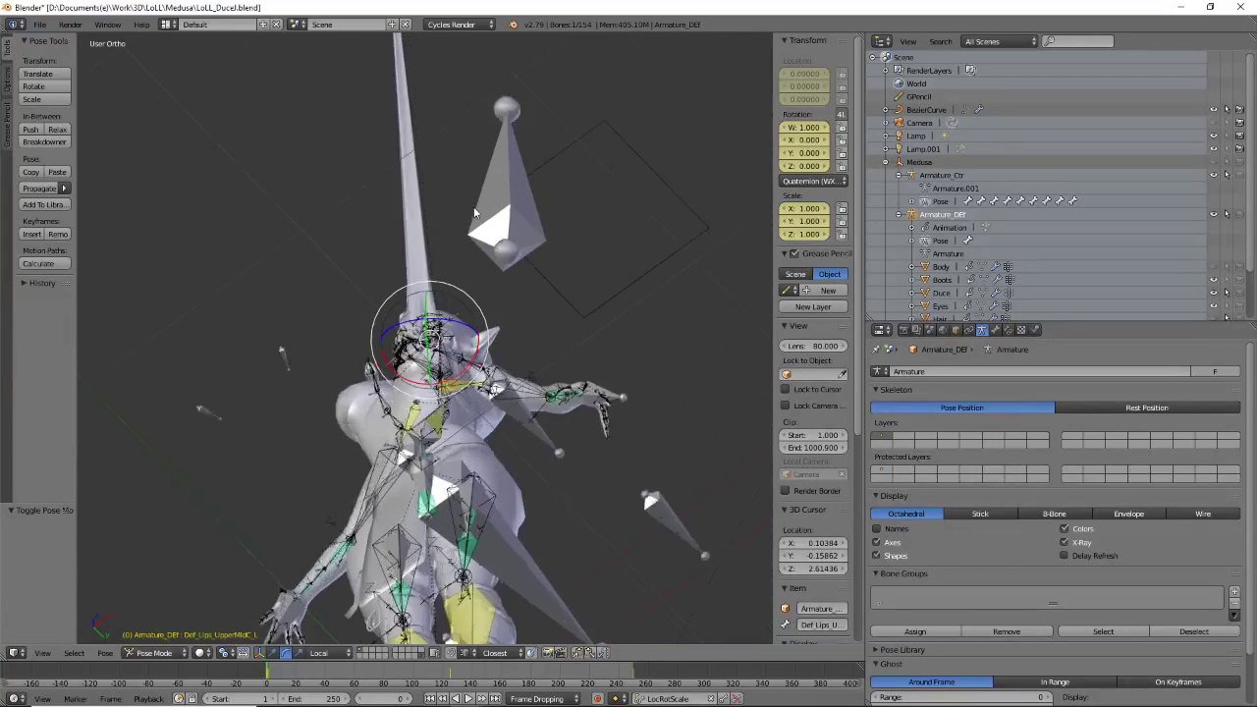
{"action": "middle_click_drag", "start_coordinate": [460, 148], "coordinate": [443, 156]}
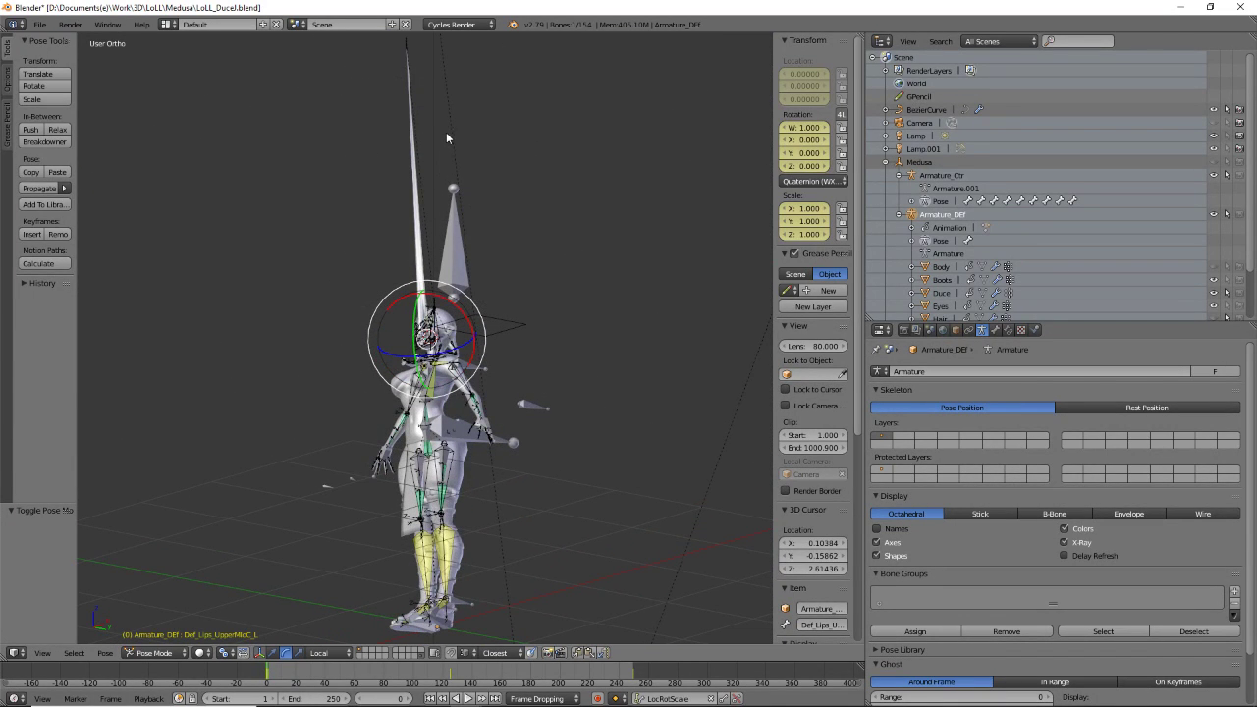
{"action": "middle_click_drag", "start_coordinate": [448, 74], "coordinate": [460, 441], "text": "shift"}
{"action": "scroll", "coordinate": [453, 274], "scroll_direction": "up", "scroll_amount": 7}
{"action": "scroll", "coordinate": [465, 305], "scroll_direction": "up", "scroll_amount": 3}
{"action": "scroll", "coordinate": [442, 369], "scroll_direction": "up", "scroll_amount": 3}
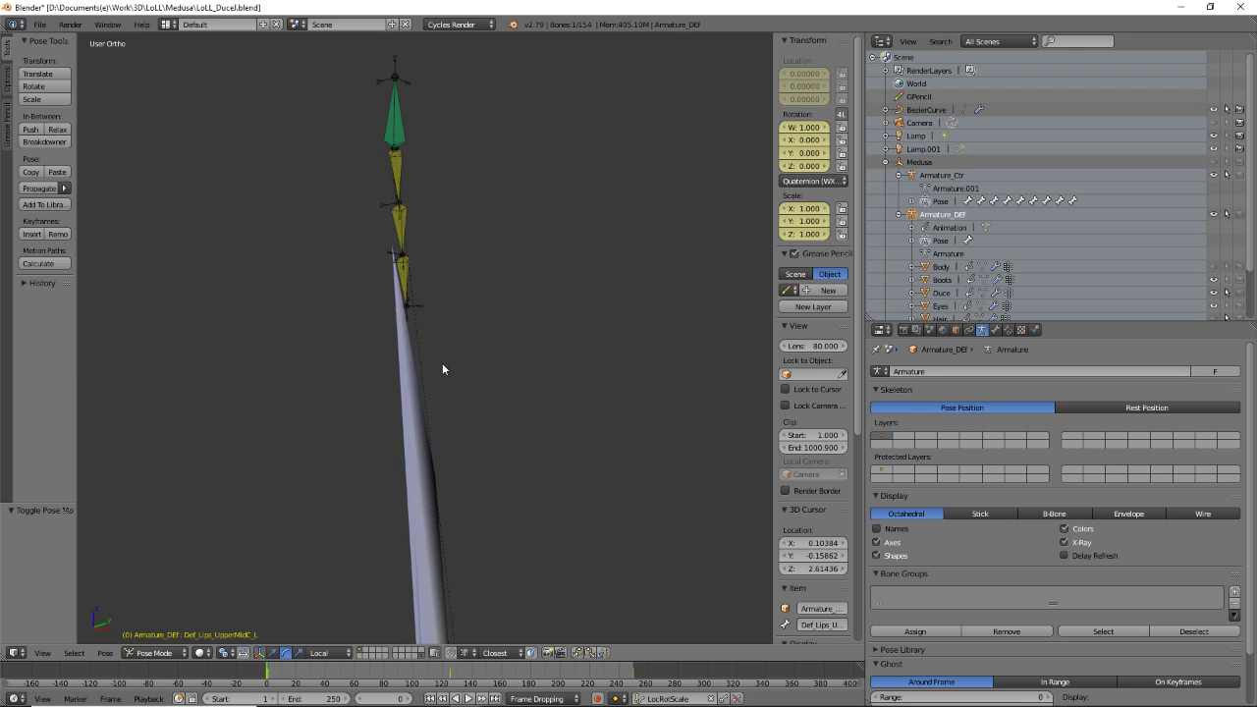
{"action": "right_click", "coordinate": [402, 130]}
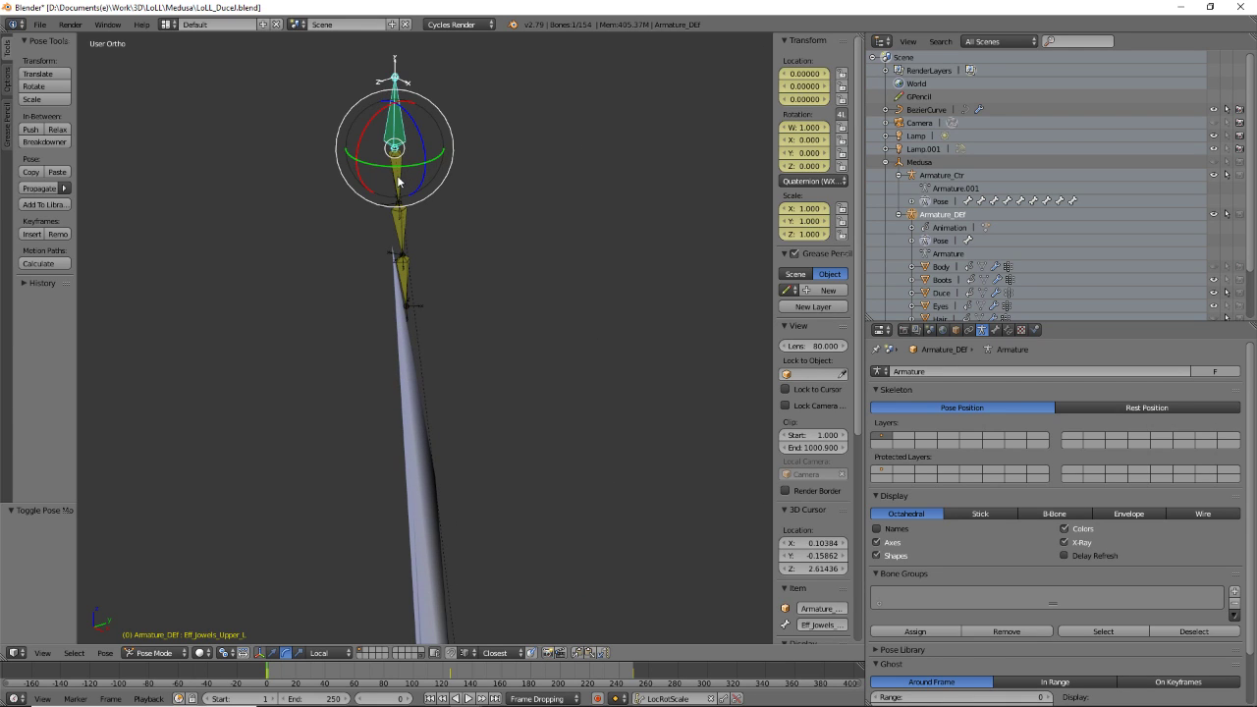
{"action": "right_click", "coordinate": [398, 228], "text": "shift"}
{"action": "right_click", "coordinate": [400, 274], "text": "shift"}
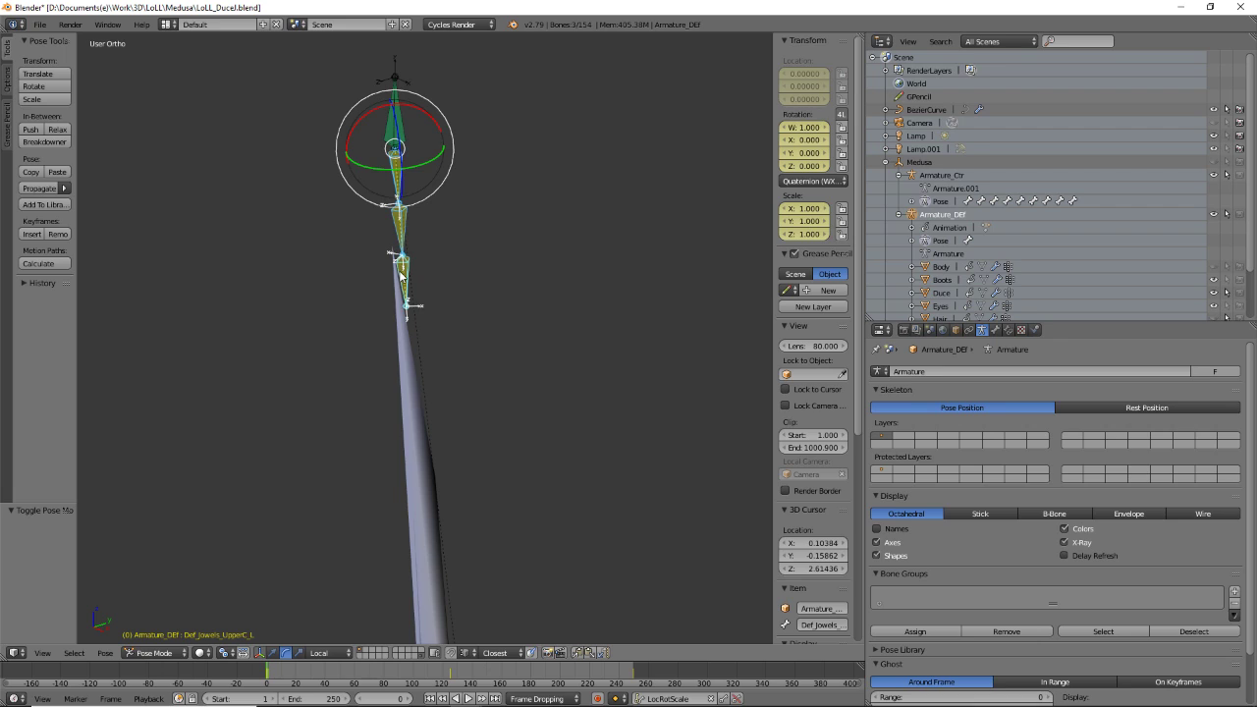
- Review the IK and Stretch To constraints on Def_Jowels_UpperA_L, Def_Jowels_UpperB_L and Def_Jowels_UpperC_L
{"action": "right_click", "coordinate": [397, 169]}
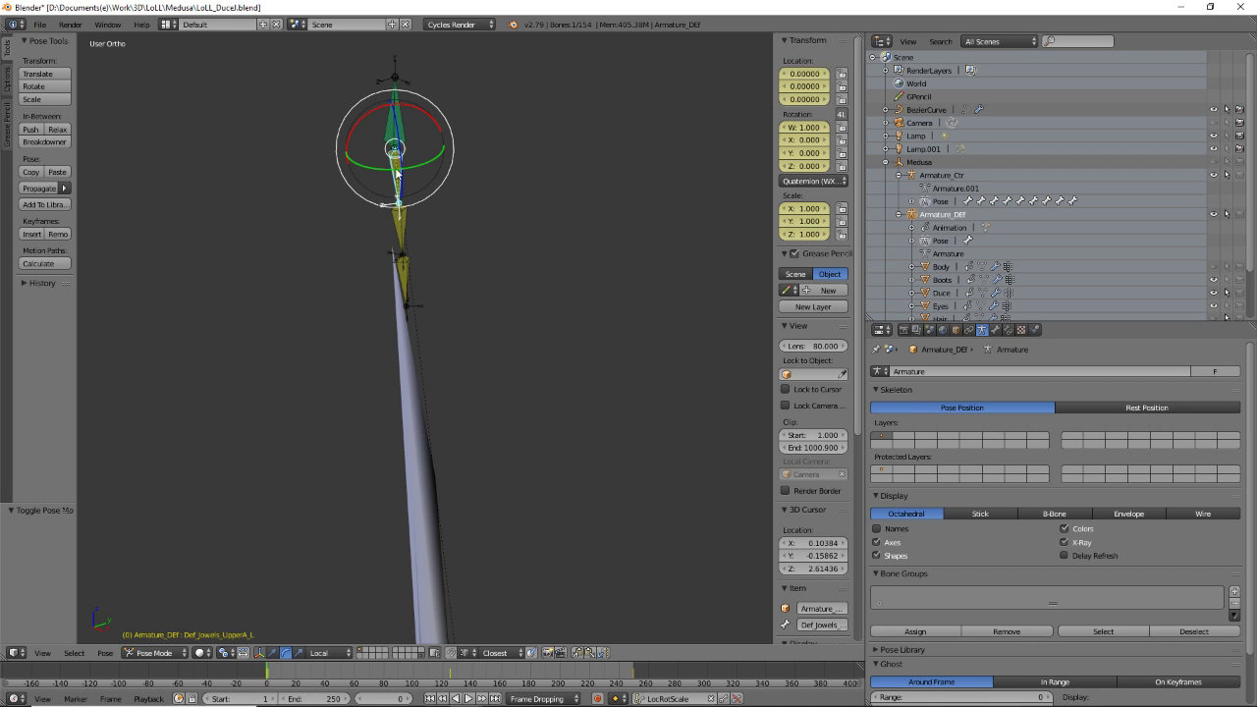
{"action": "left_click", "coordinate": [1015, 331]}
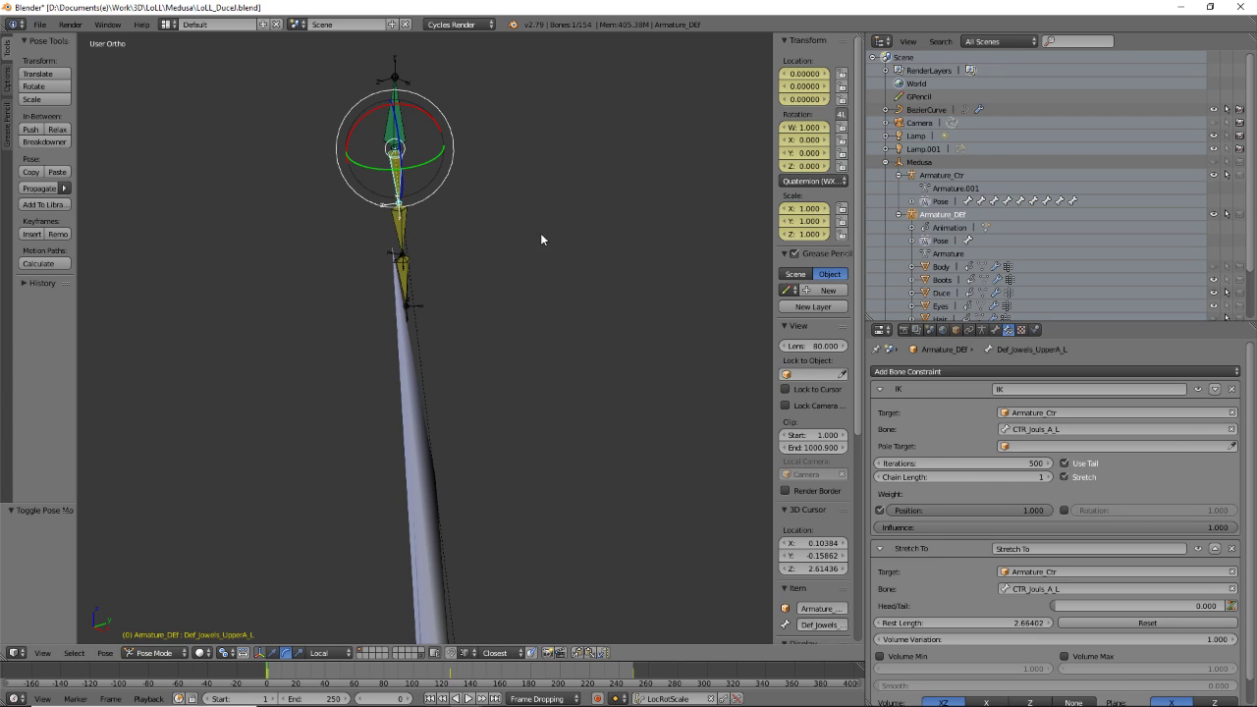
{"action": "right_click", "coordinate": [397, 226]}
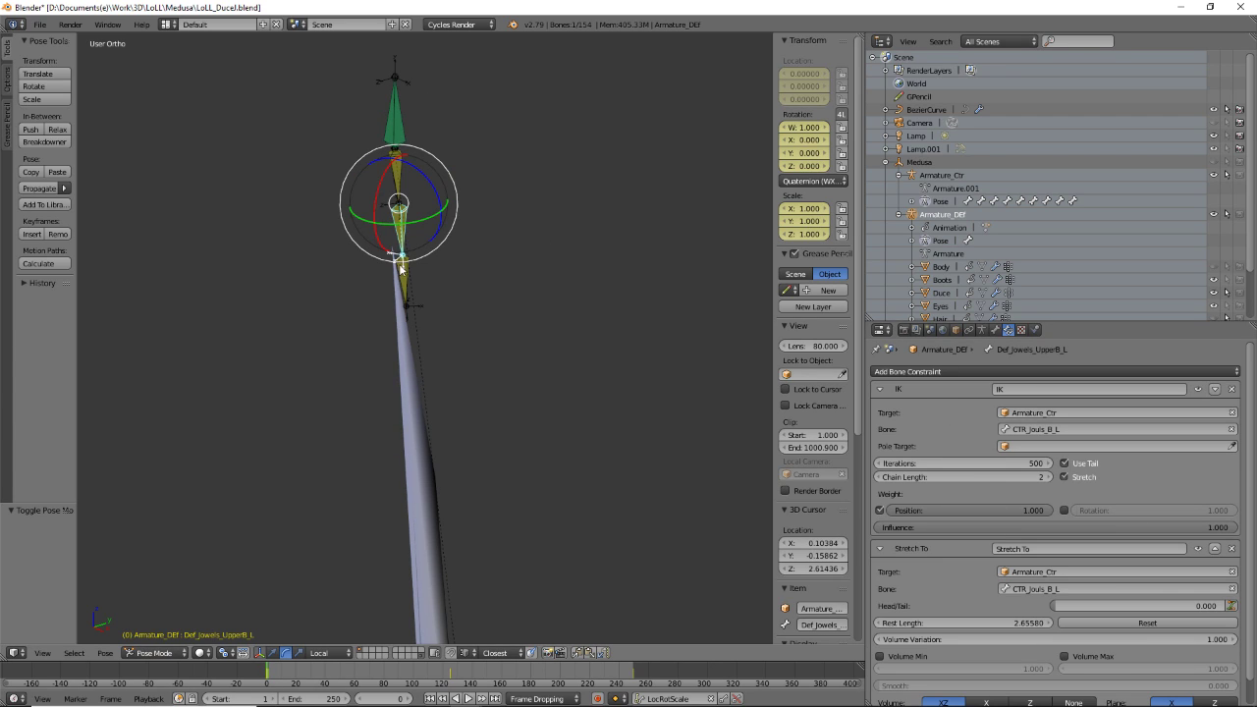
{"action": "right_click", "coordinate": [399, 276]}
{"action": "left_click", "coordinate": [1045, 479]}
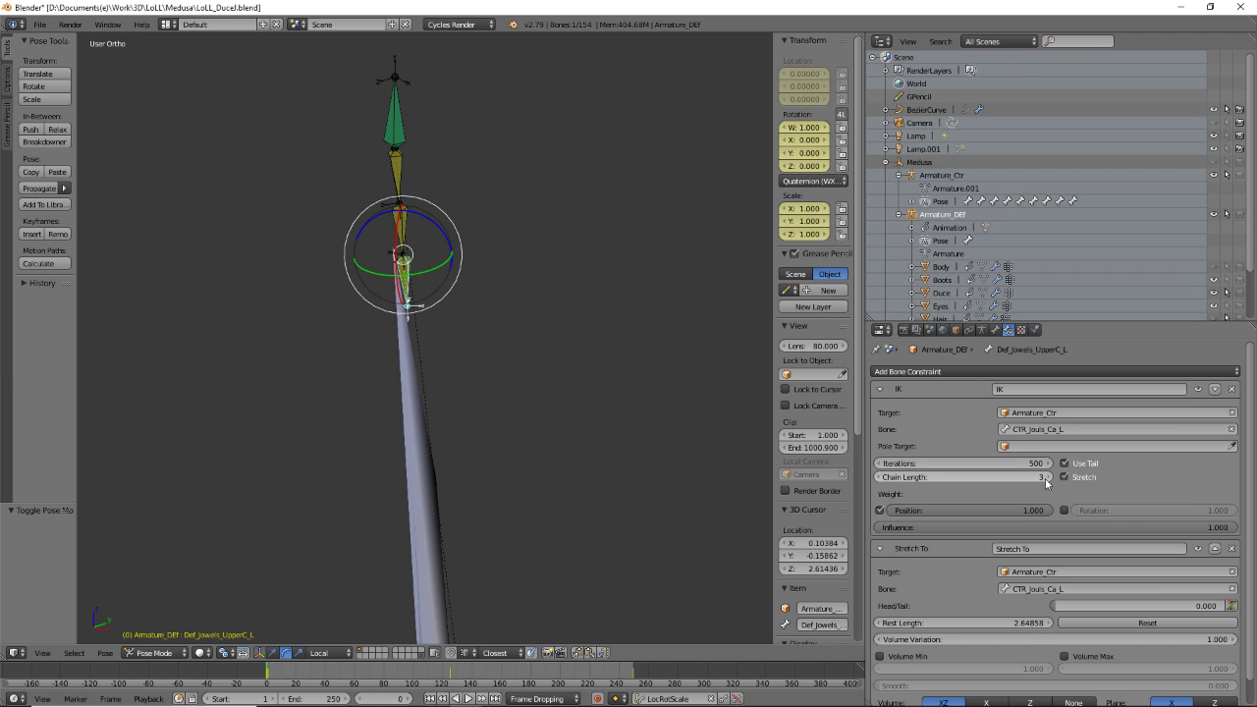
- Disable Offset in the Copy Location constraint of the Eff_Jowels_Upper_L bone
{"action": "right_click", "coordinate": [402, 135]}
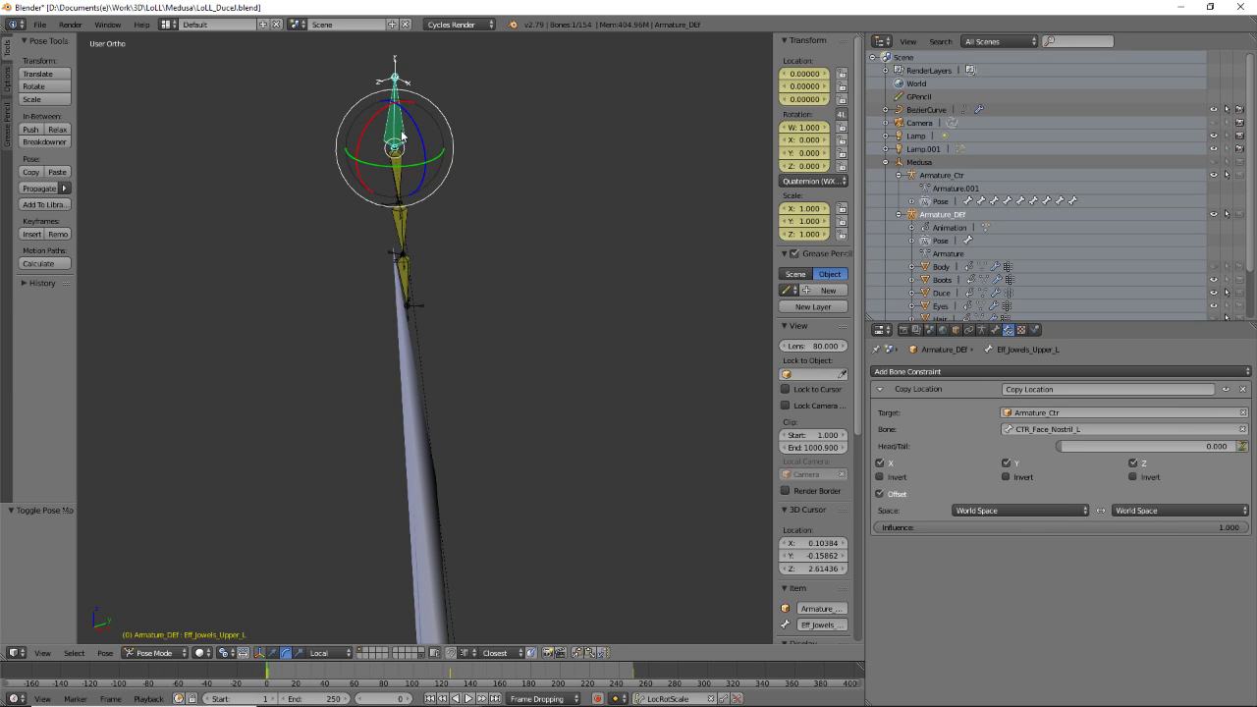
{"action": "left_click", "coordinate": [882, 494]}
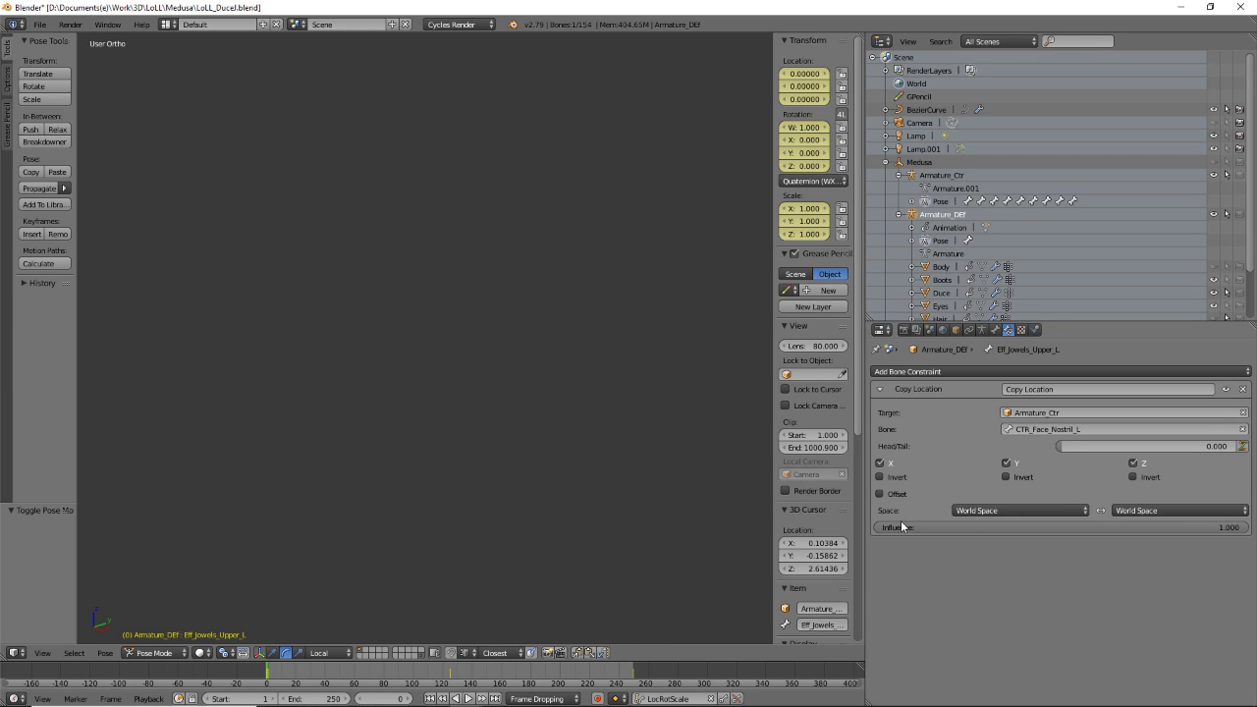
- Examine the stretched bones and mesh around the character from several angles, from the whole scene down to the head
{"action": "scroll", "coordinate": [586, 337], "scroll_direction": "down", "scroll_amount": 10}
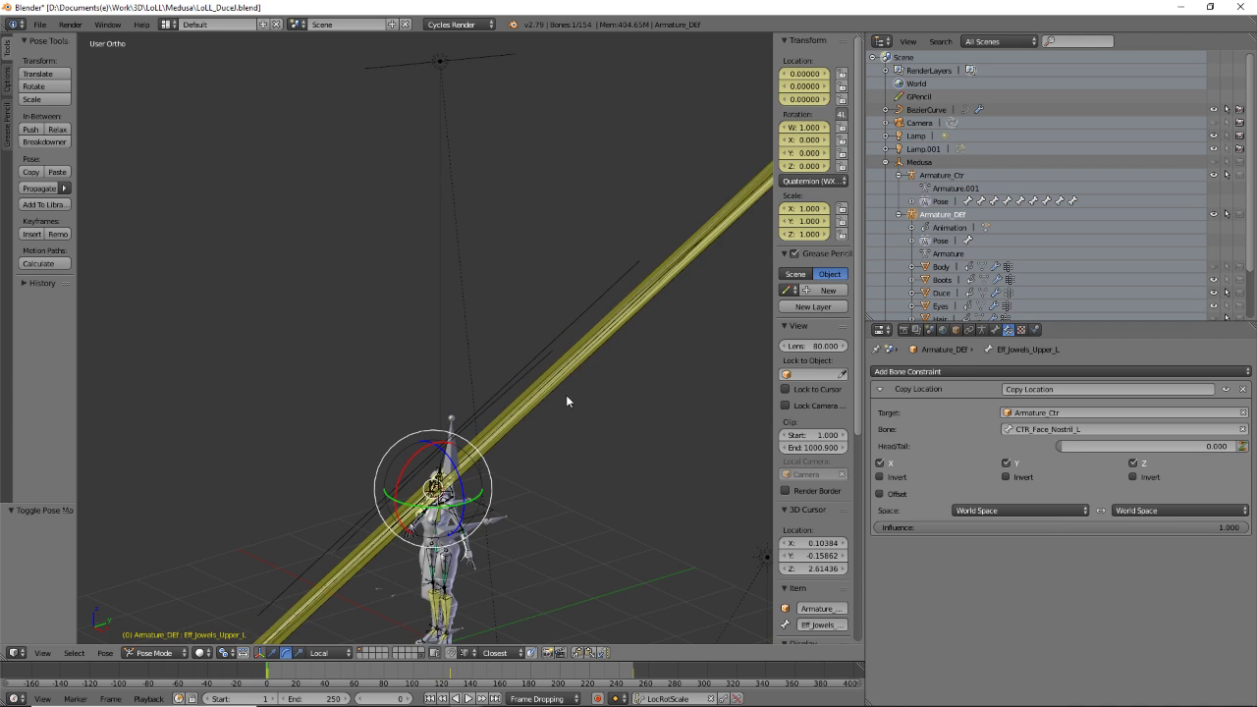
{"action": "middle_click_drag", "start_coordinate": [565, 399], "coordinate": [573, 237], "text": "shift"}
{"action": "scroll", "coordinate": [575, 239], "scroll_direction": "up", "scroll_amount": 5}
{"action": "scroll", "coordinate": [599, 176], "scroll_direction": "down", "scroll_amount": 1}
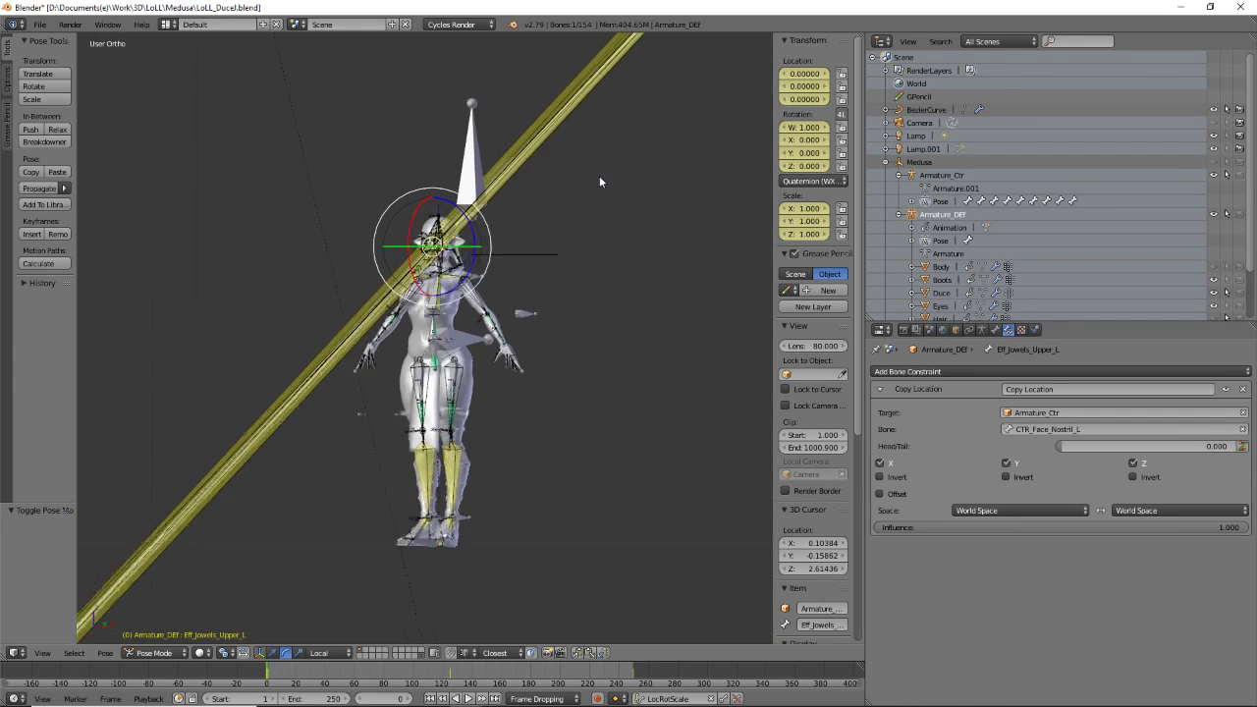
{"action": "key", "text": "KP_Decimal"}
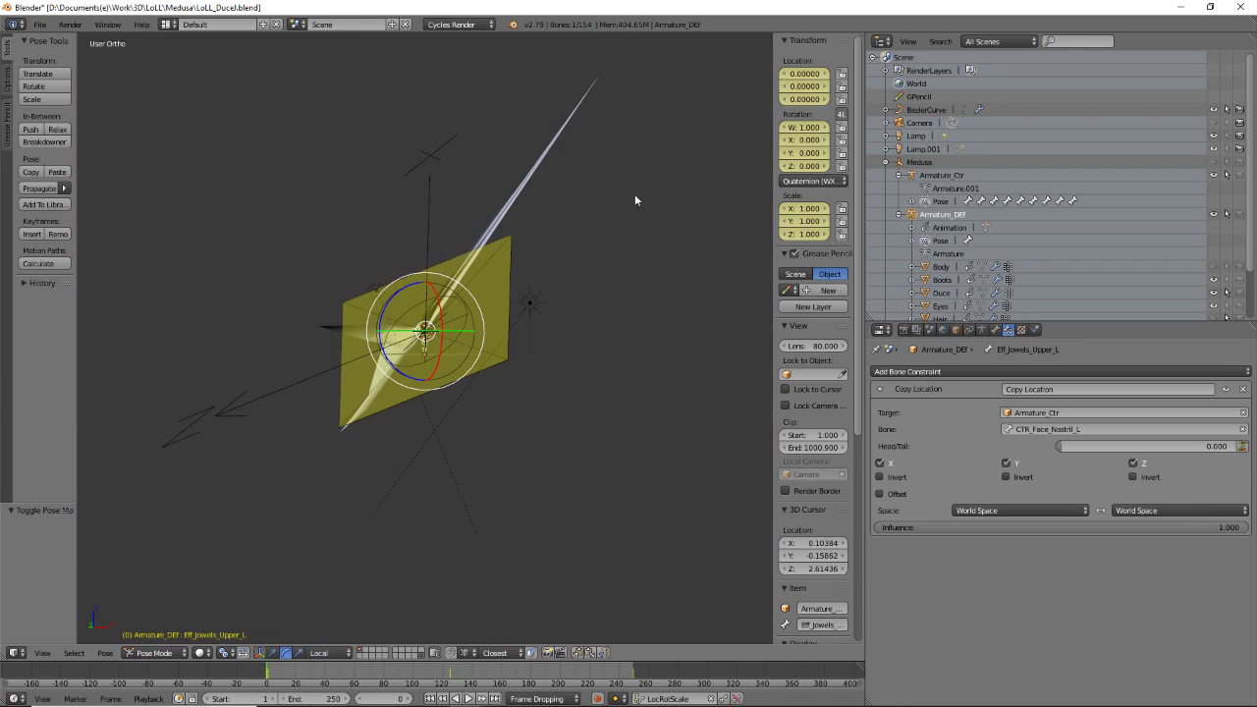
{"action": "middle_click_drag", "start_coordinate": [634, 201], "coordinate": [473, 275]}
{"action": "key", "text": "Tab"}
{"action": "key", "text": "Tab"}
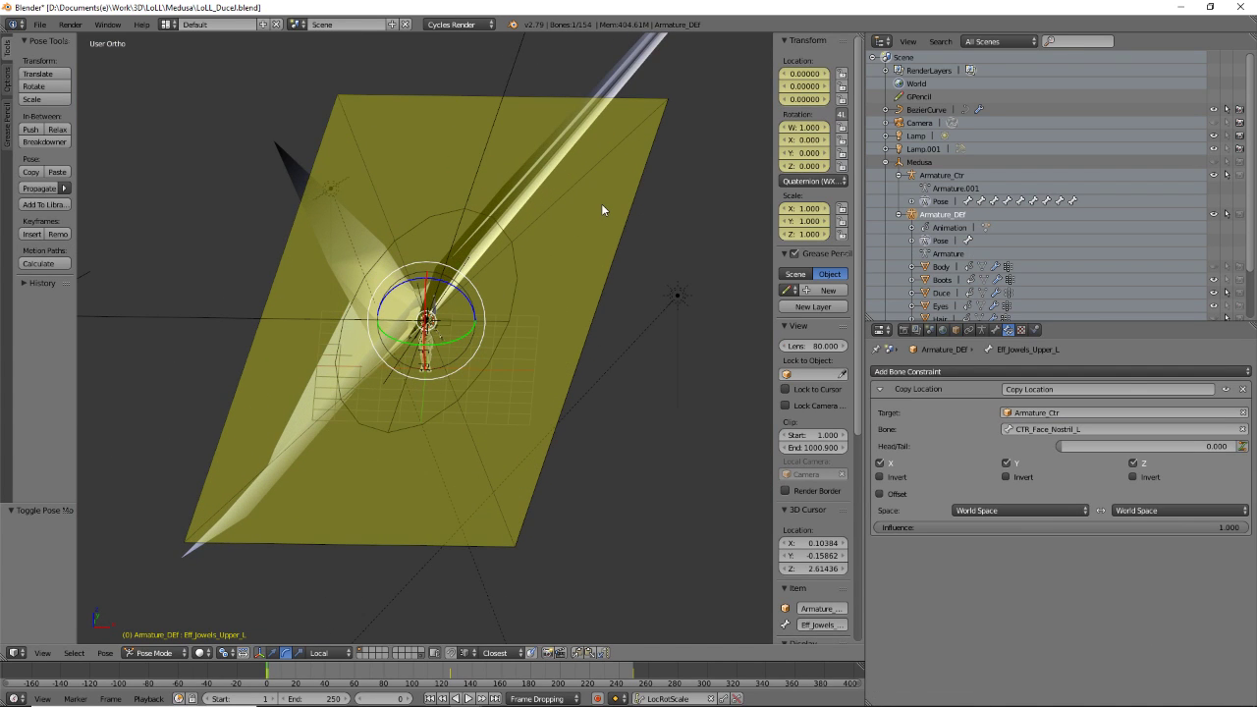
{"action": "middle_click_drag", "start_coordinate": [602, 207], "coordinate": [483, 317]}
{"action": "scroll", "coordinate": [483, 316], "scroll_direction": "up", "scroll_amount": 10}
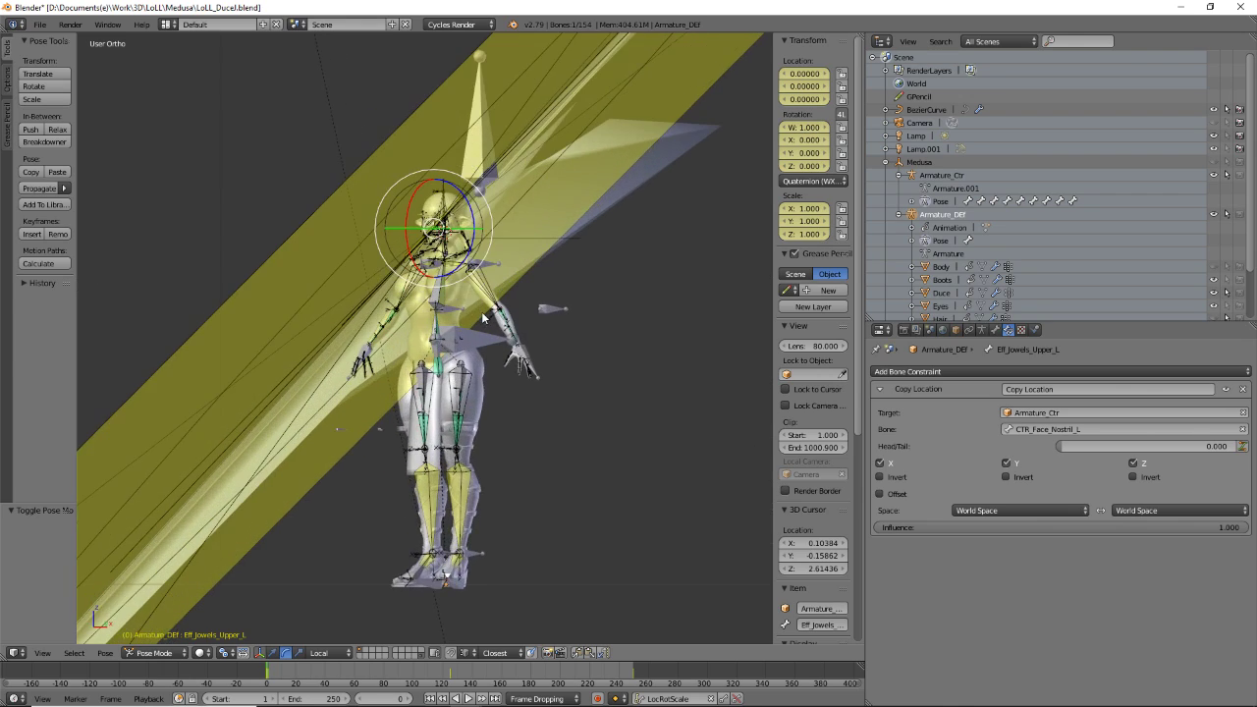
{"action": "scroll", "coordinate": [465, 267], "scroll_direction": "up", "scroll_amount": 8}
{"action": "middle_click_drag", "start_coordinate": [464, 267], "coordinate": [393, 395], "text": "shift"}
{"action": "scroll", "coordinate": [371, 369], "scroll_direction": "up", "scroll_amount": 3}
- Set the Armature_DEF skeleton to Rest Position
{"action": "left_click", "coordinate": [995, 330]}
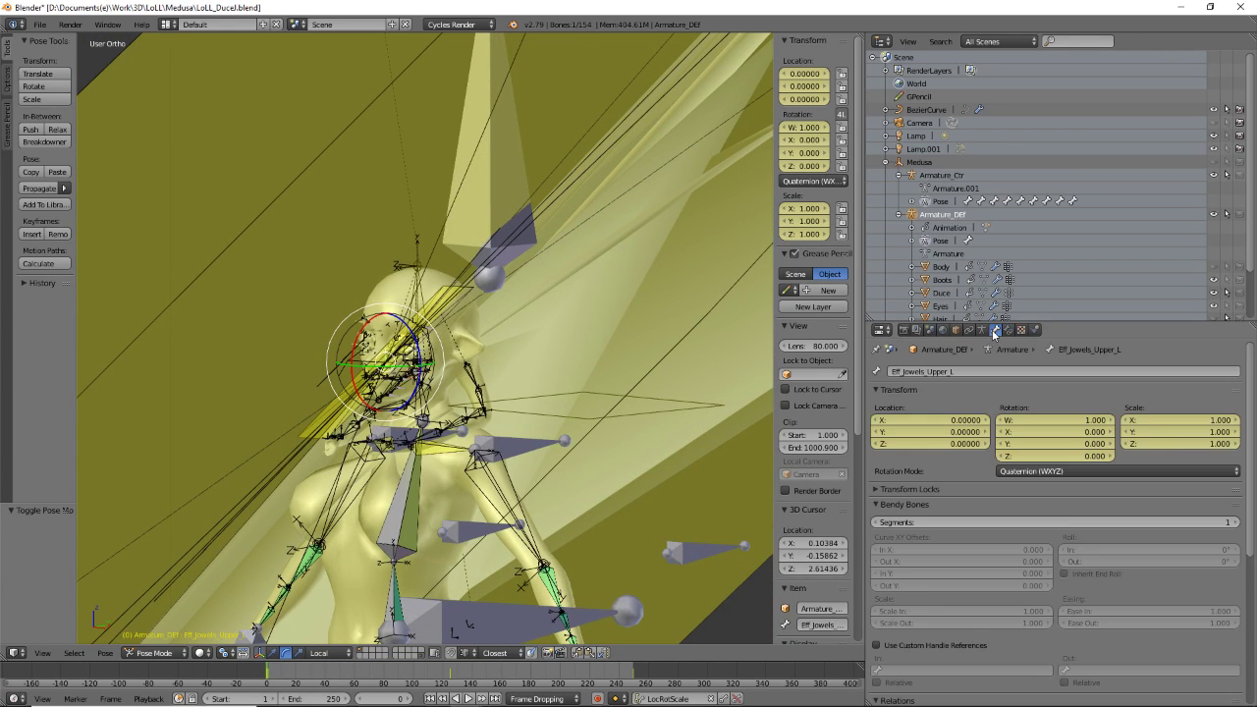
{"action": "left_click", "coordinate": [982, 330]}
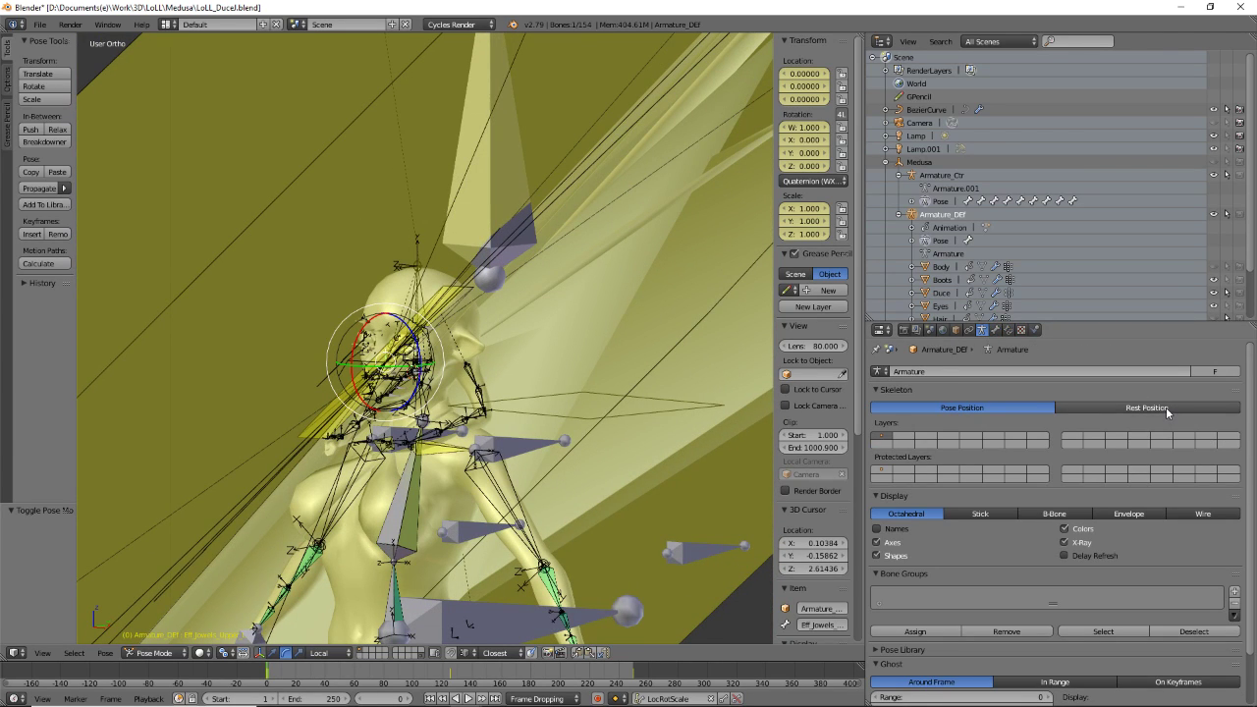
{"action": "left_click", "coordinate": [1124, 406]}
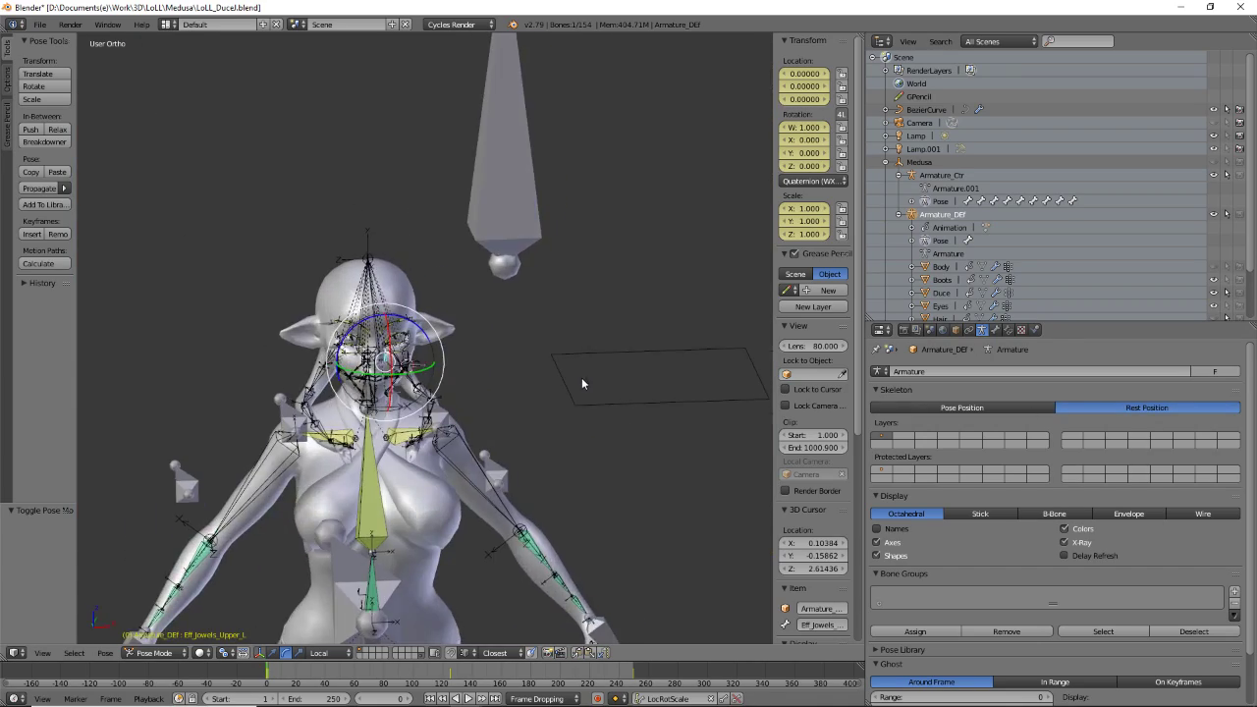
- Reset the rest length of the Stretch To constraint on the Def_Jowels_UpperC_L bone
{"action": "scroll", "coordinate": [311, 420], "scroll_direction": "up", "scroll_amount": 5}
{"action": "middle_click_drag", "start_coordinate": [310, 420], "coordinate": [461, 314]}
{"action": "scroll", "coordinate": [467, 299], "scroll_direction": "up", "scroll_amount": 4}
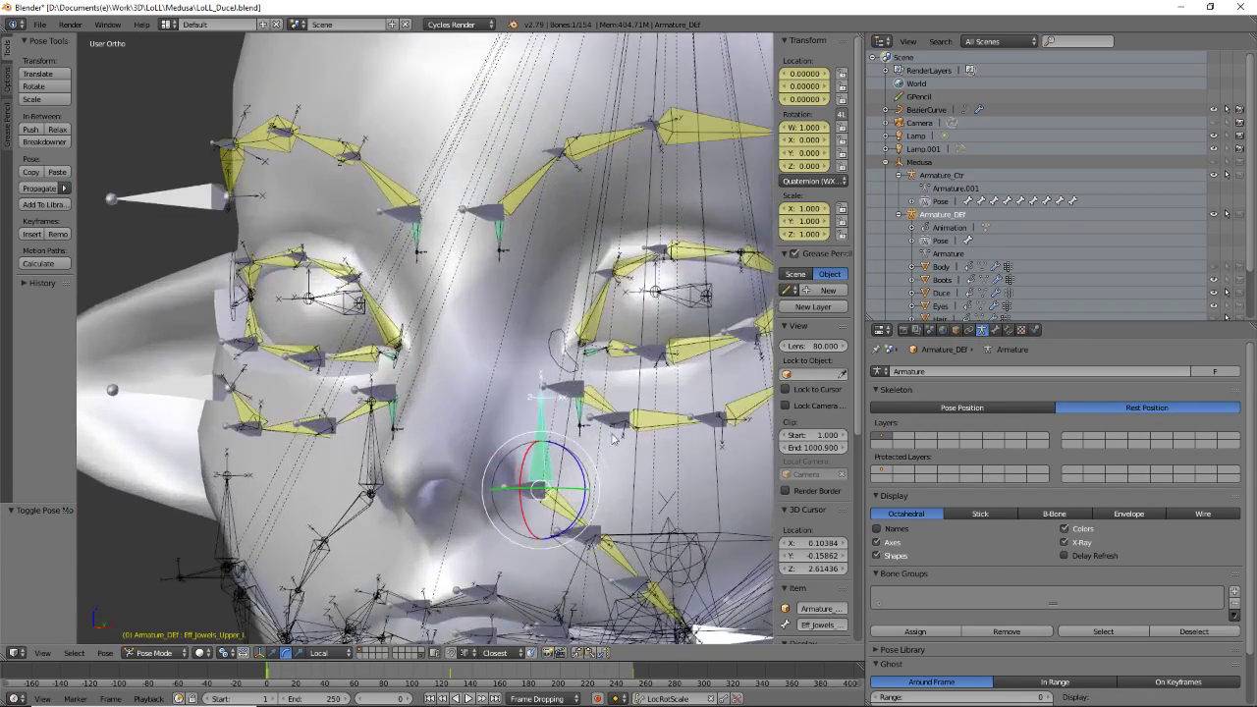
{"action": "right_click", "coordinate": [482, 325]}
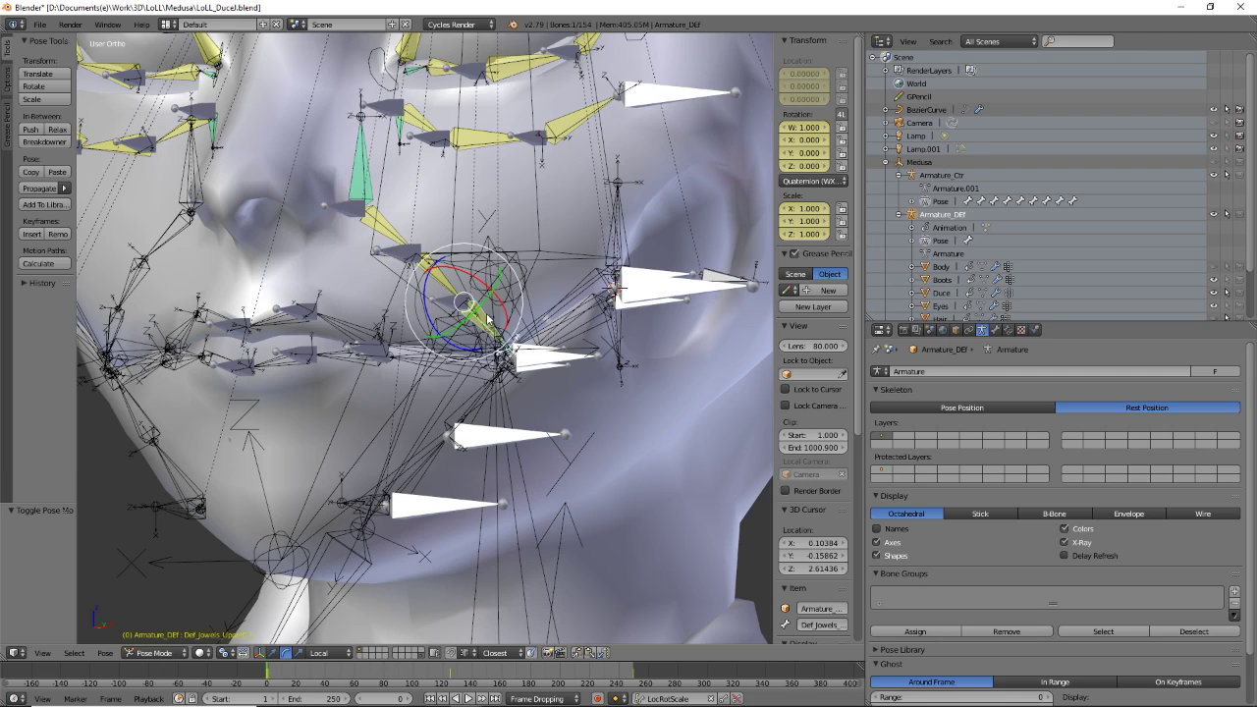
{"action": "key", "text": "r"}
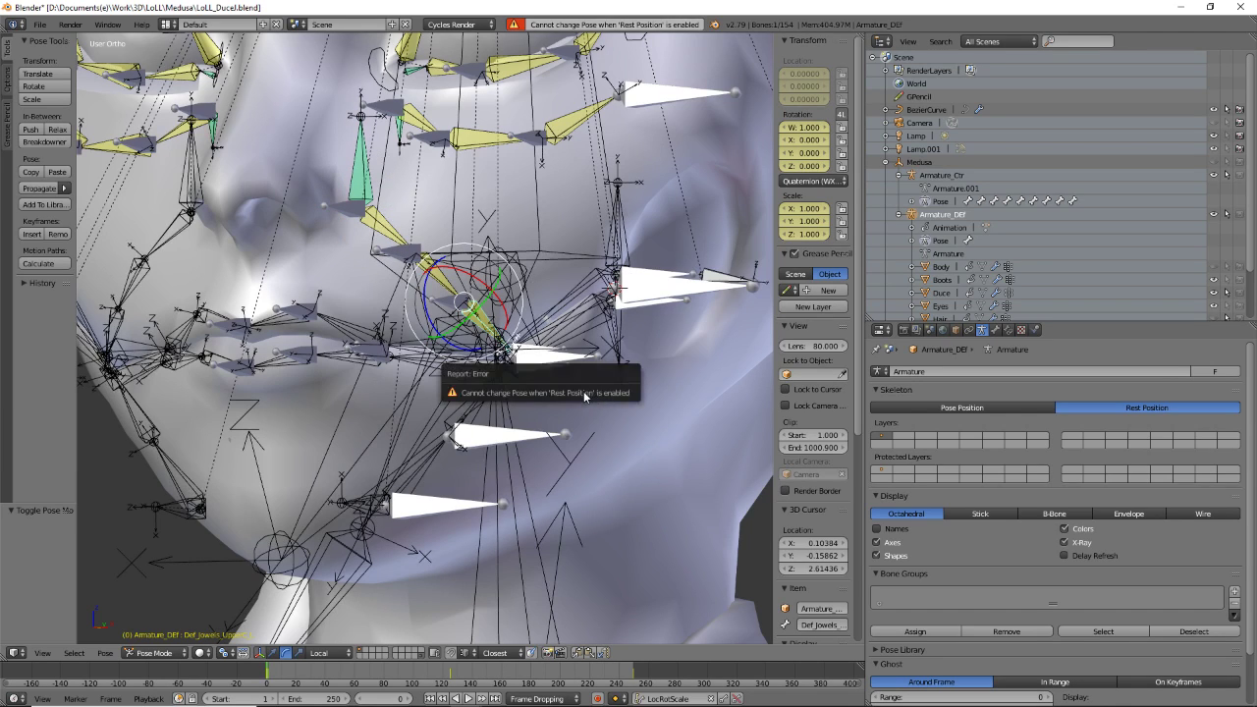
{"action": "middle_click_drag", "start_coordinate": [572, 390], "coordinate": [527, 387]}
{"action": "scroll", "coordinate": [528, 395], "scroll_direction": "up", "scroll_amount": 2}
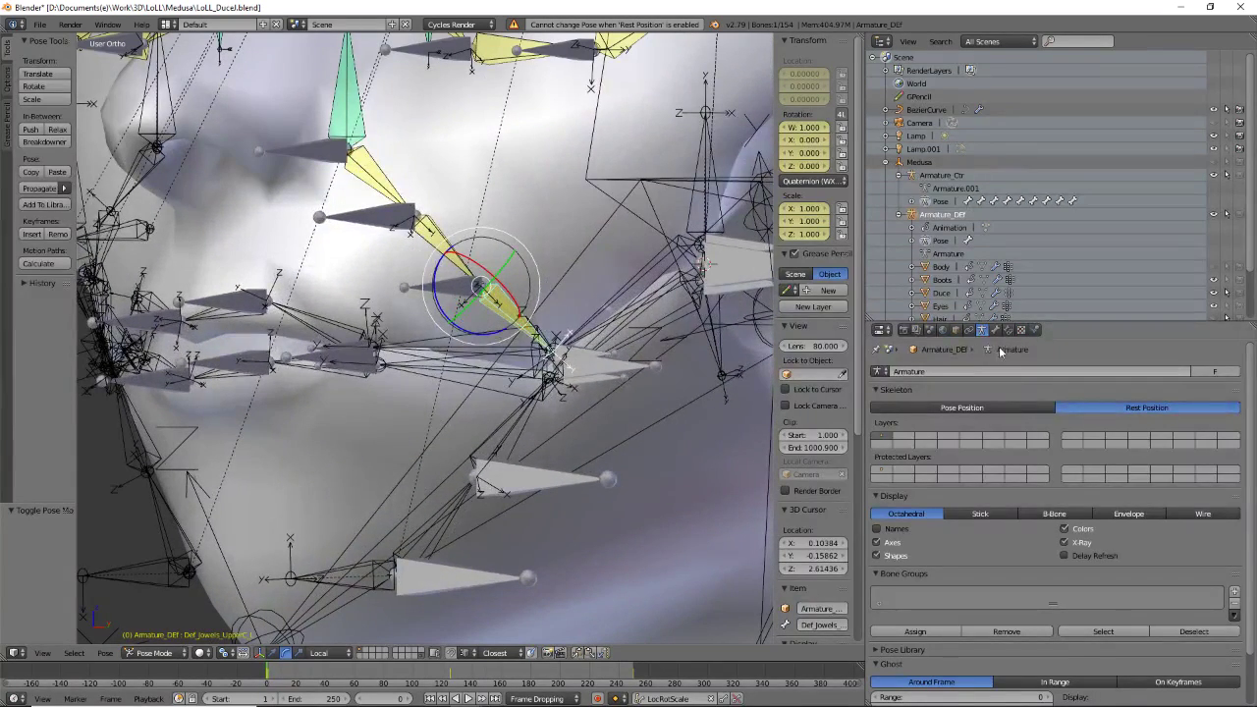
{"action": "left_click", "coordinate": [1007, 330]}
{"action": "left_click", "coordinate": [1132, 620]}
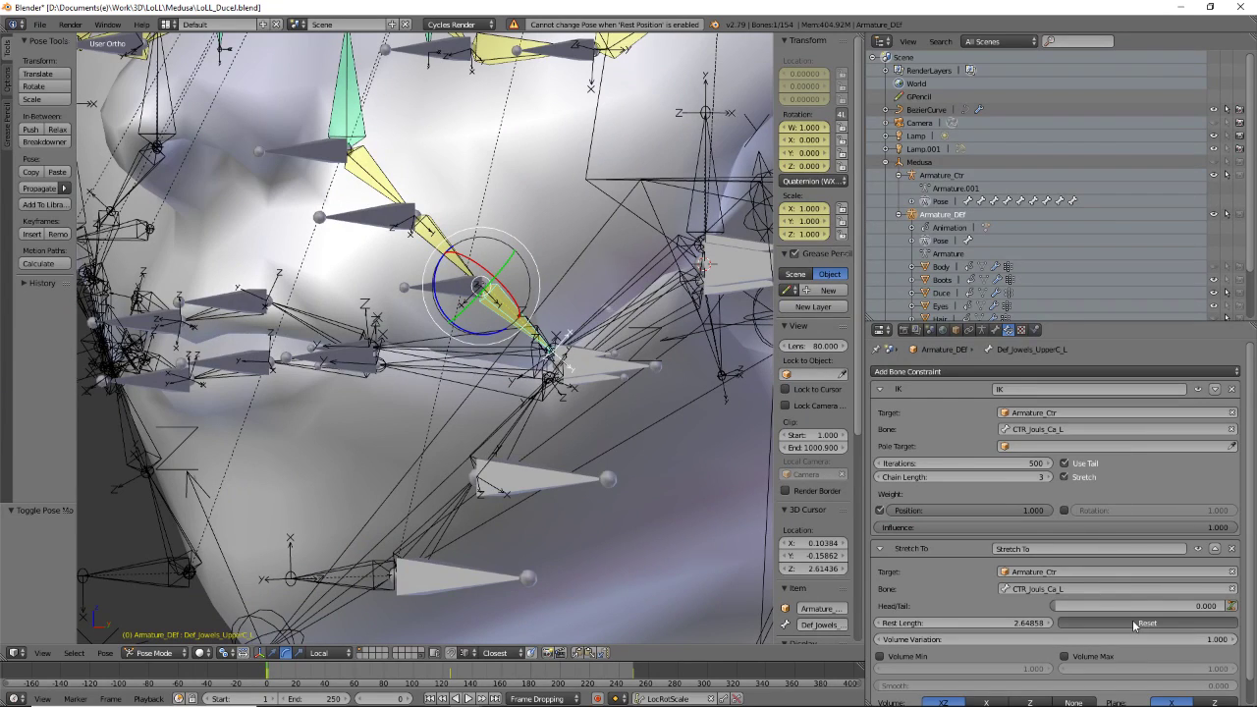
{"action": "key", "text": "r"}
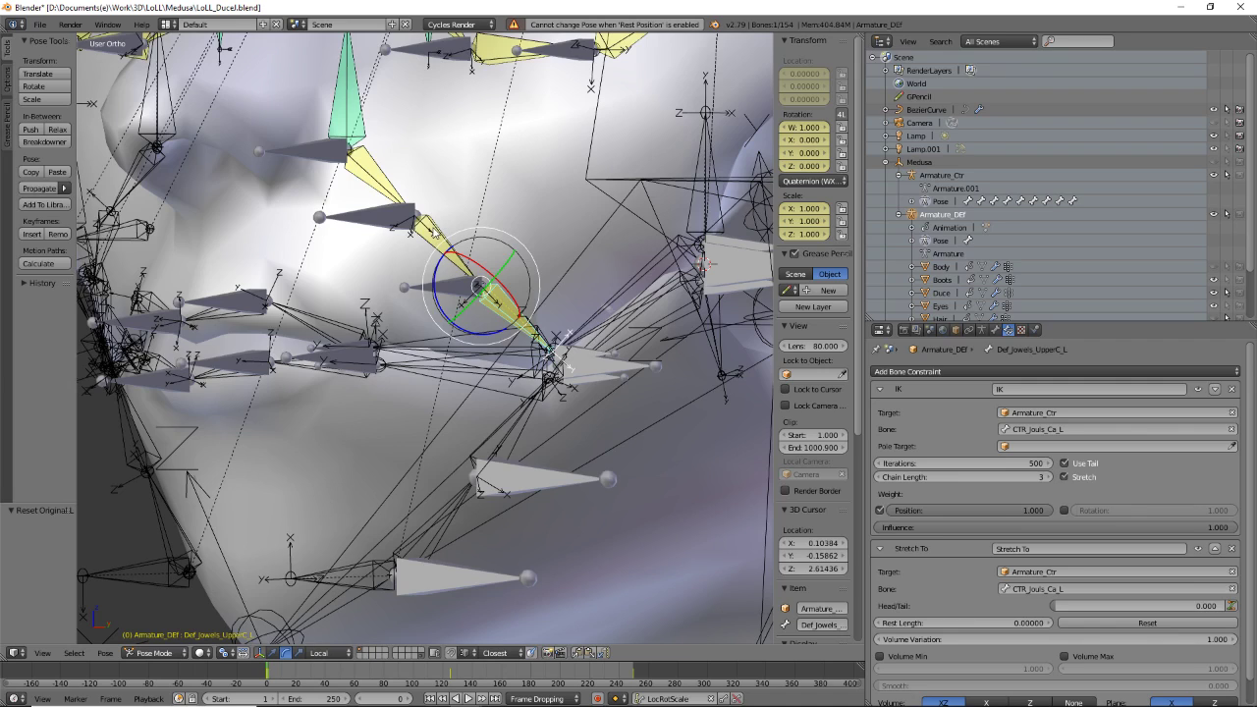
- Reset the Stretch To rest lengths of the Def_Jowels_UpperB_L and Def_Jowels_UpperA_L bones
{"action": "right_click", "coordinate": [435, 232]}
{"action": "left_click", "coordinate": [1141, 624]}
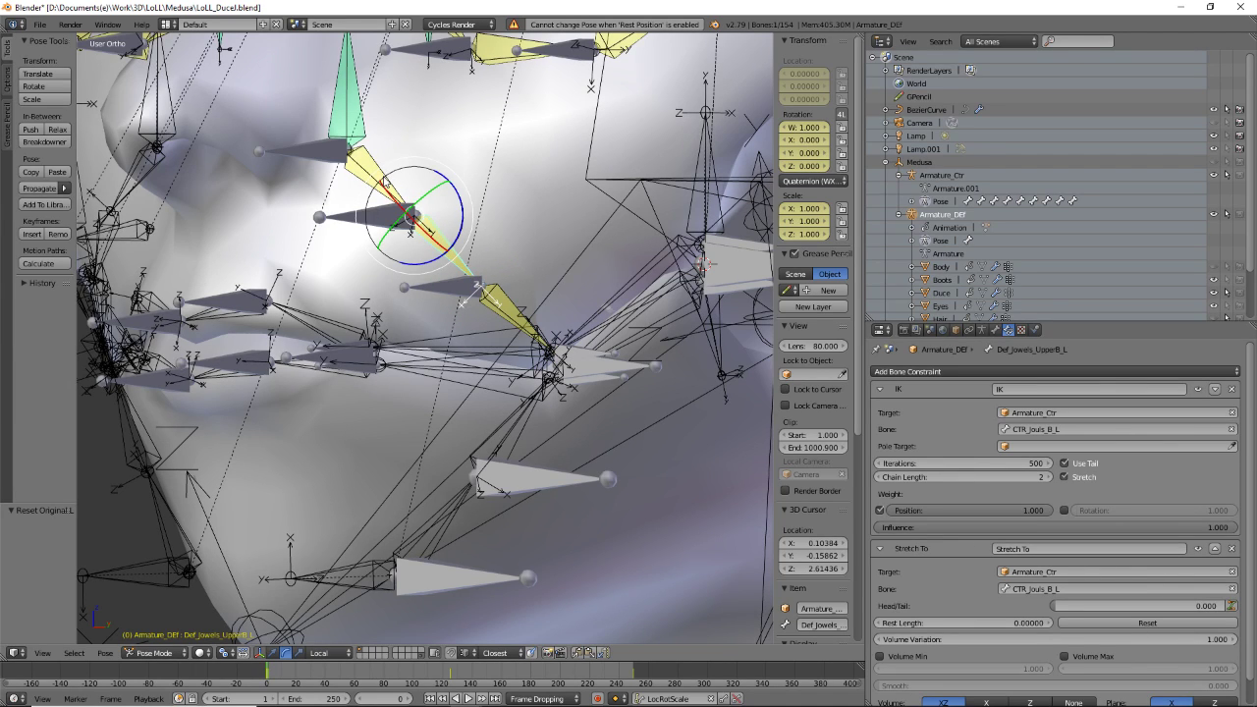
{"action": "right_click", "coordinate": [383, 181]}
{"action": "left_click", "coordinate": [1157, 626]}
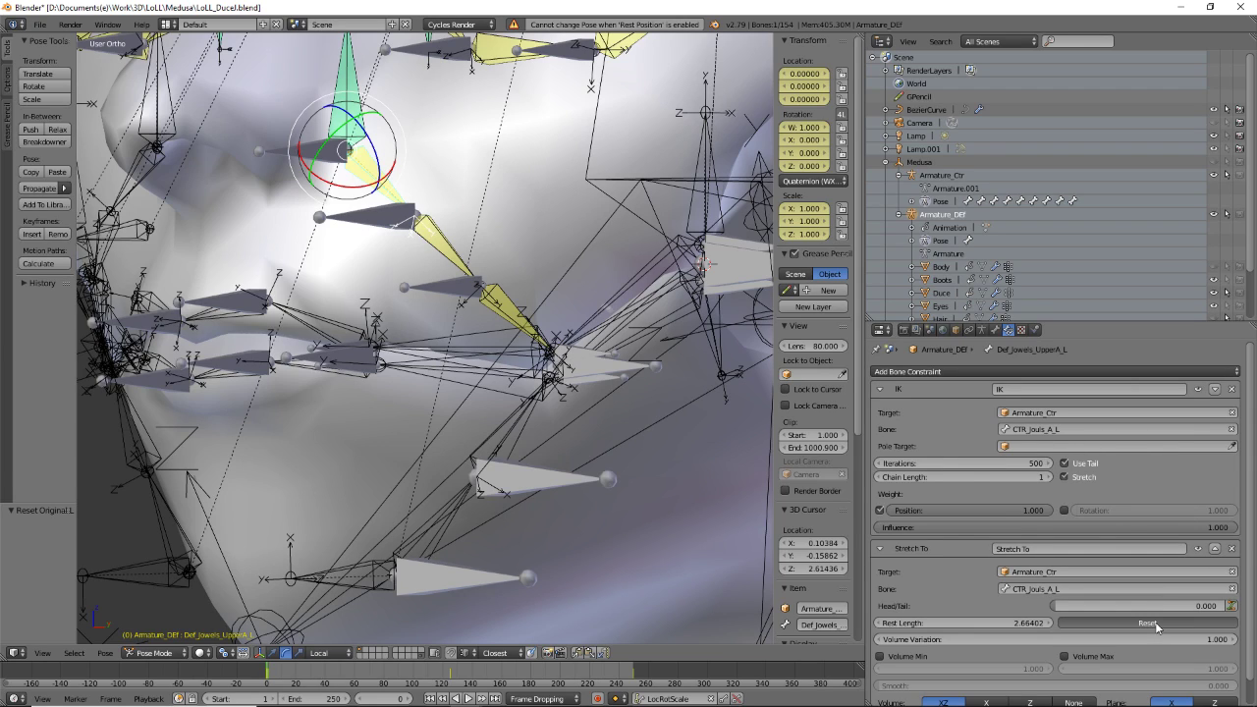
- Return the Armature_DEF skeleton to Pose Position
{"action": "left_click", "coordinate": [988, 337]}
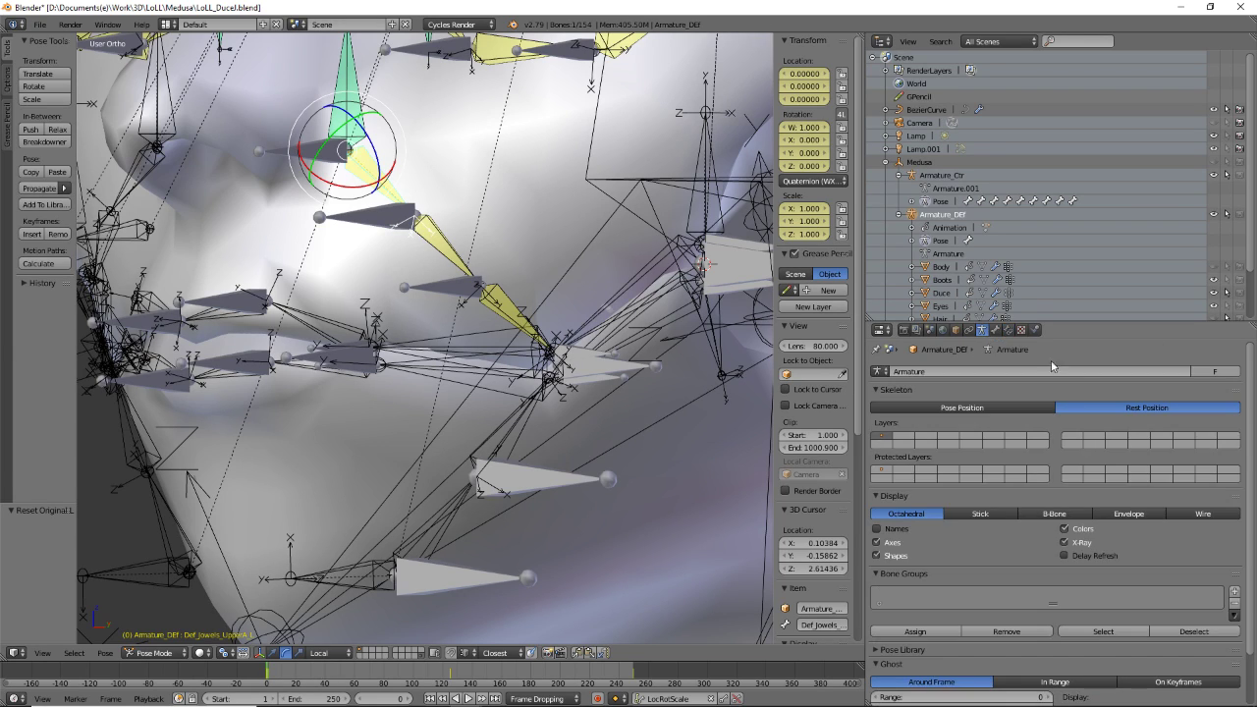
{"action": "left_click", "coordinate": [988, 406]}
- Test-move the CTR_Jouls_Ca_L control at the left mouth corner twice, cancelling each move, to check how the jowl bones follow
{"action": "middle_click_drag", "start_coordinate": [607, 414], "coordinate": [587, 335]}
{"action": "scroll", "coordinate": [633, 322], "scroll_direction": "up", "scroll_amount": 8}
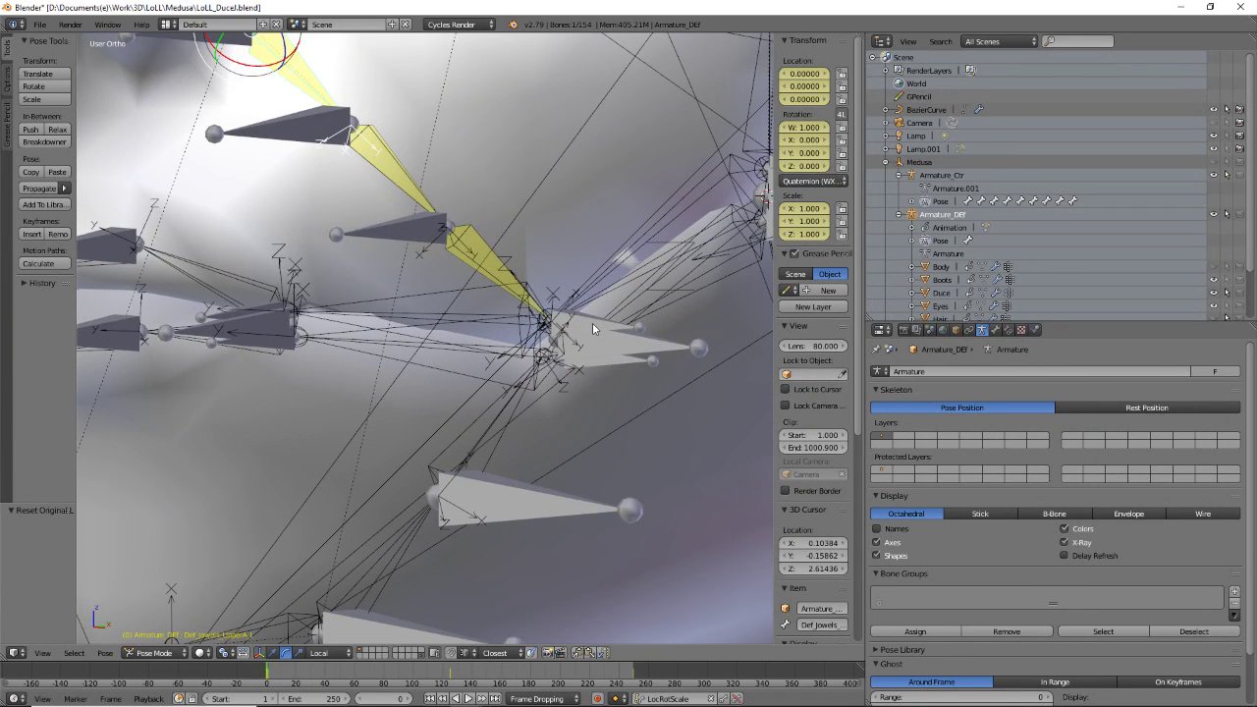
{"action": "right_click", "coordinate": [593, 322]}
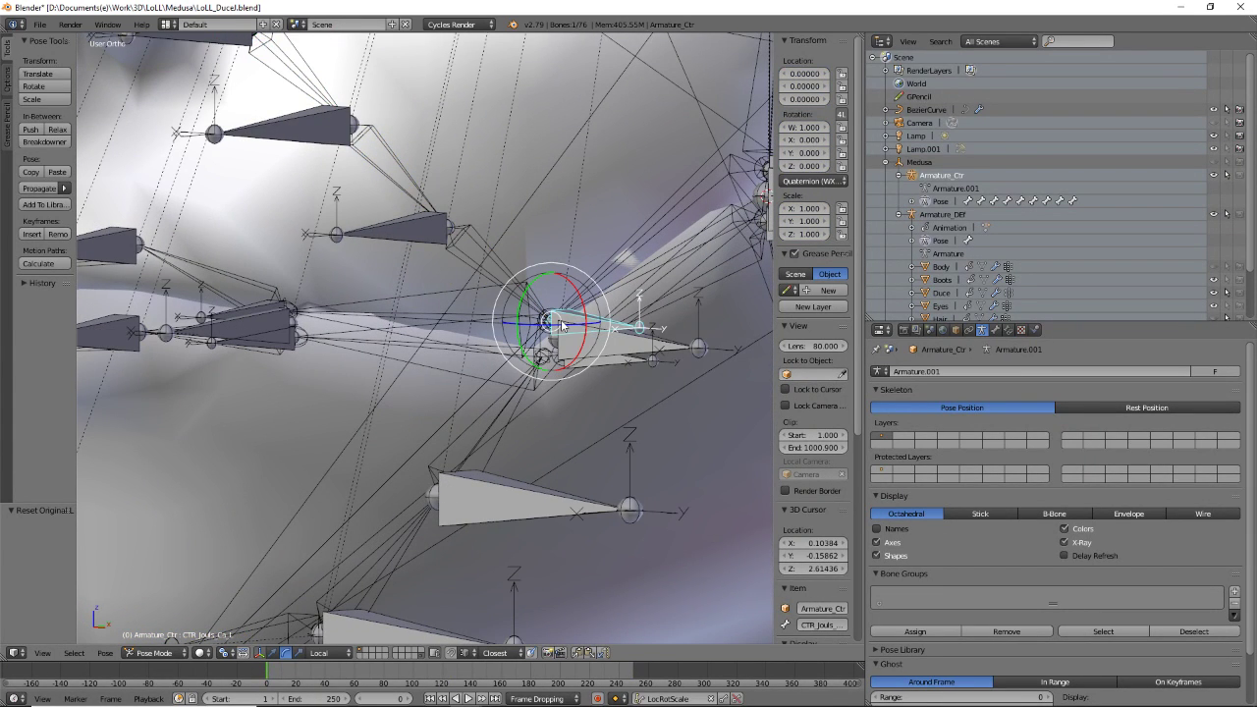
{"action": "key", "text": "g"}
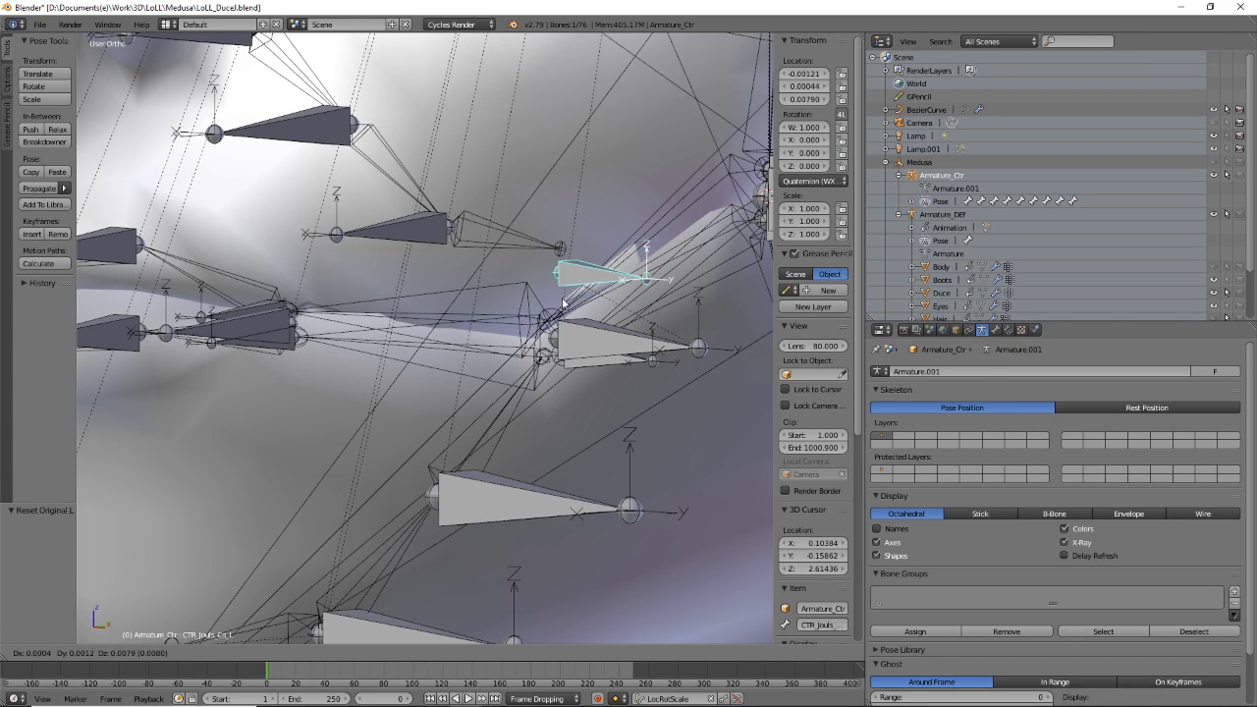
{"action": "key", "text": "Escape"}
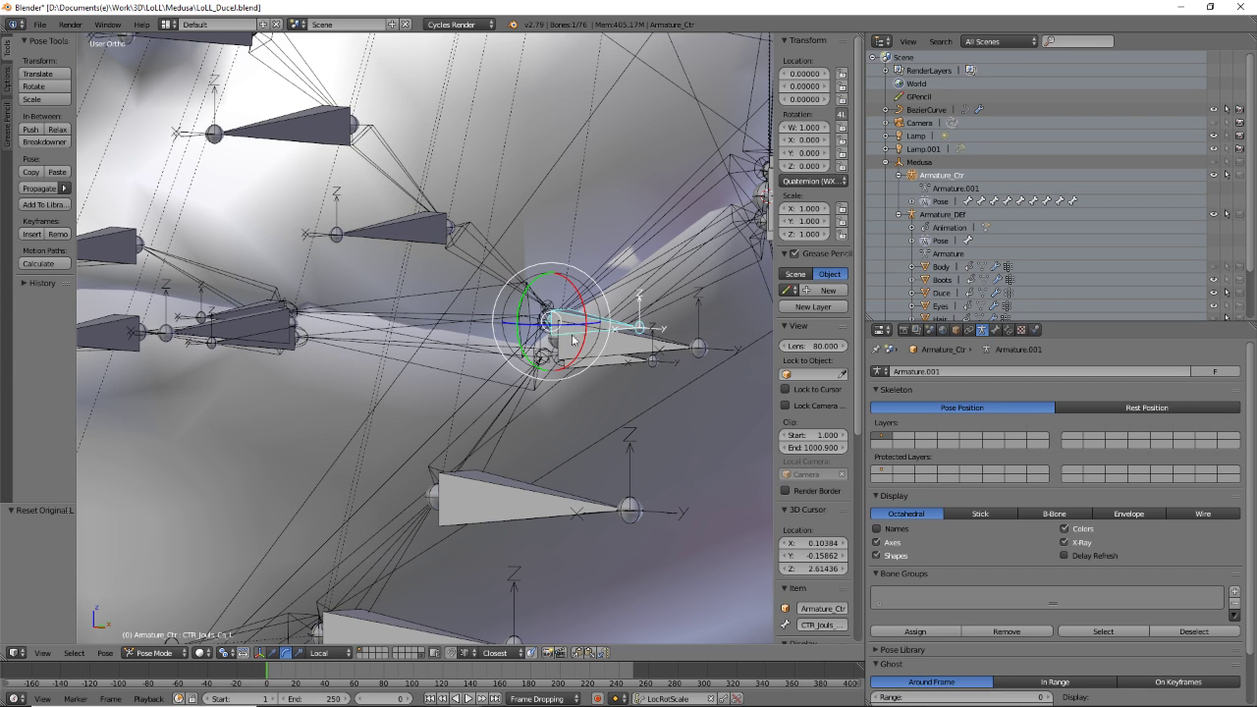
{"action": "key", "text": "g"}
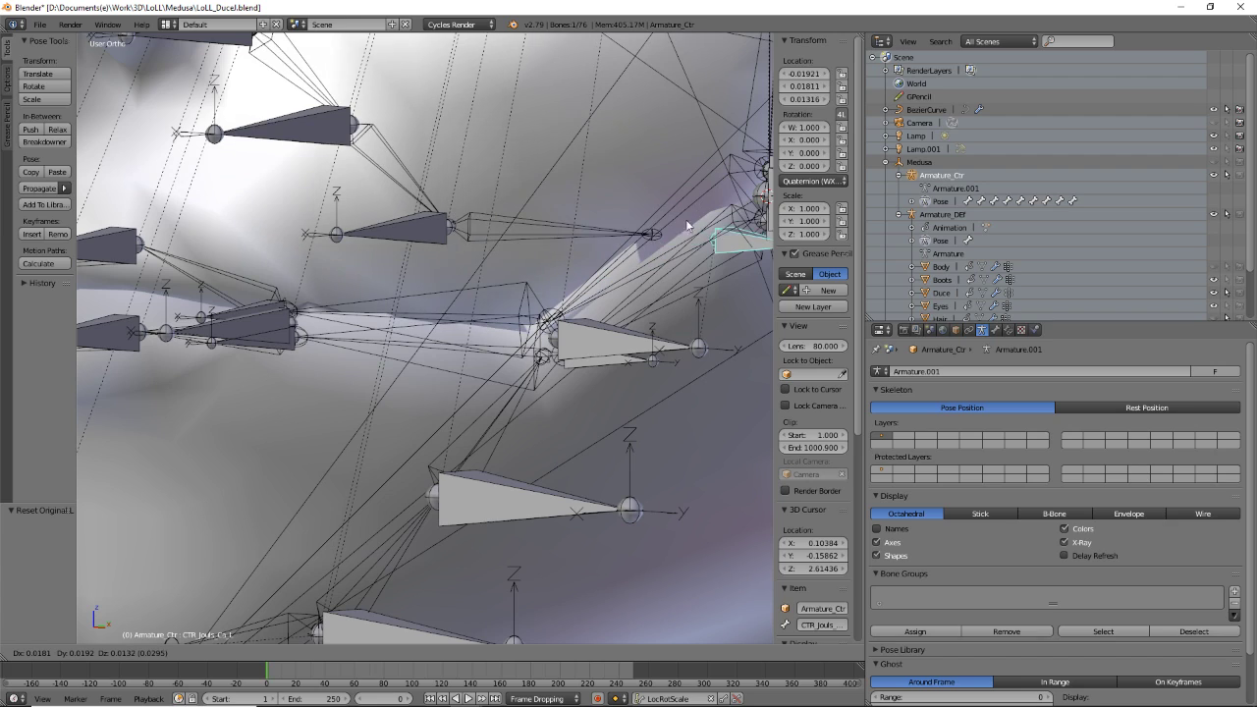
{"action": "right_click", "coordinate": [555, 238]}
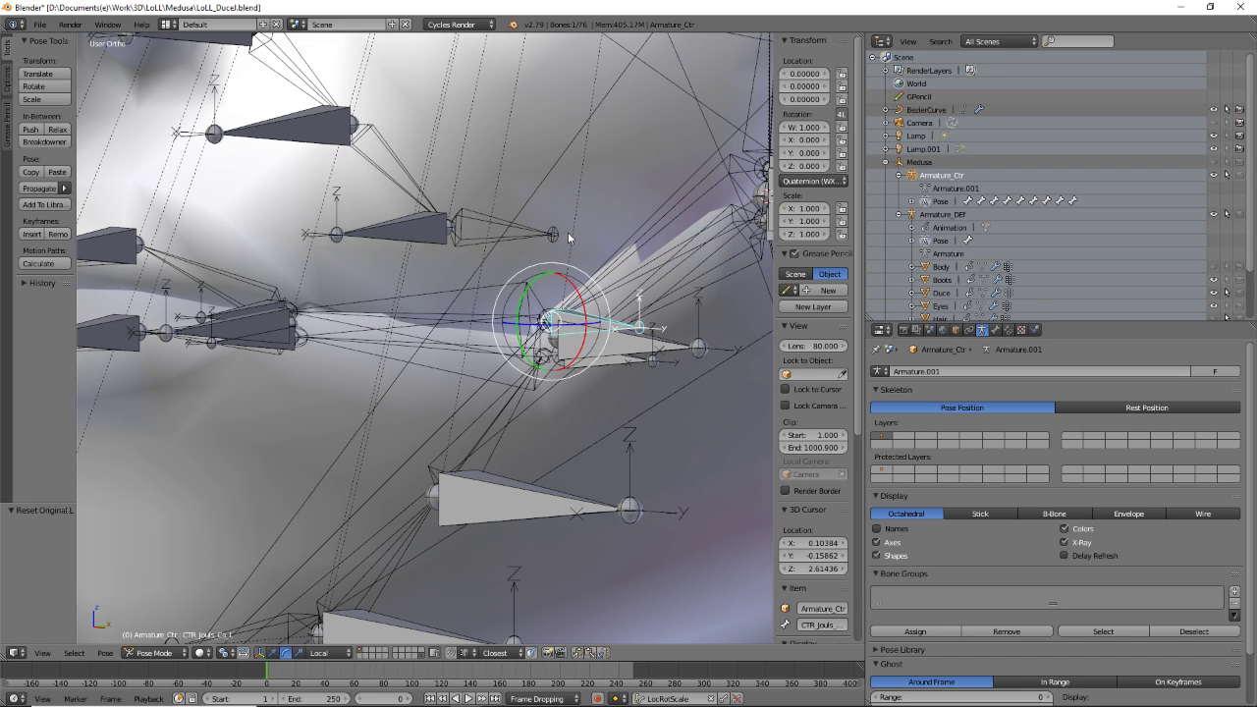
- Test-move the CTR_Jouls_B_L and CTR_Jouls_A_L controls in turn, cancelling each move, to check the upper jowl bones' response
{"action": "right_click", "coordinate": [416, 235]}
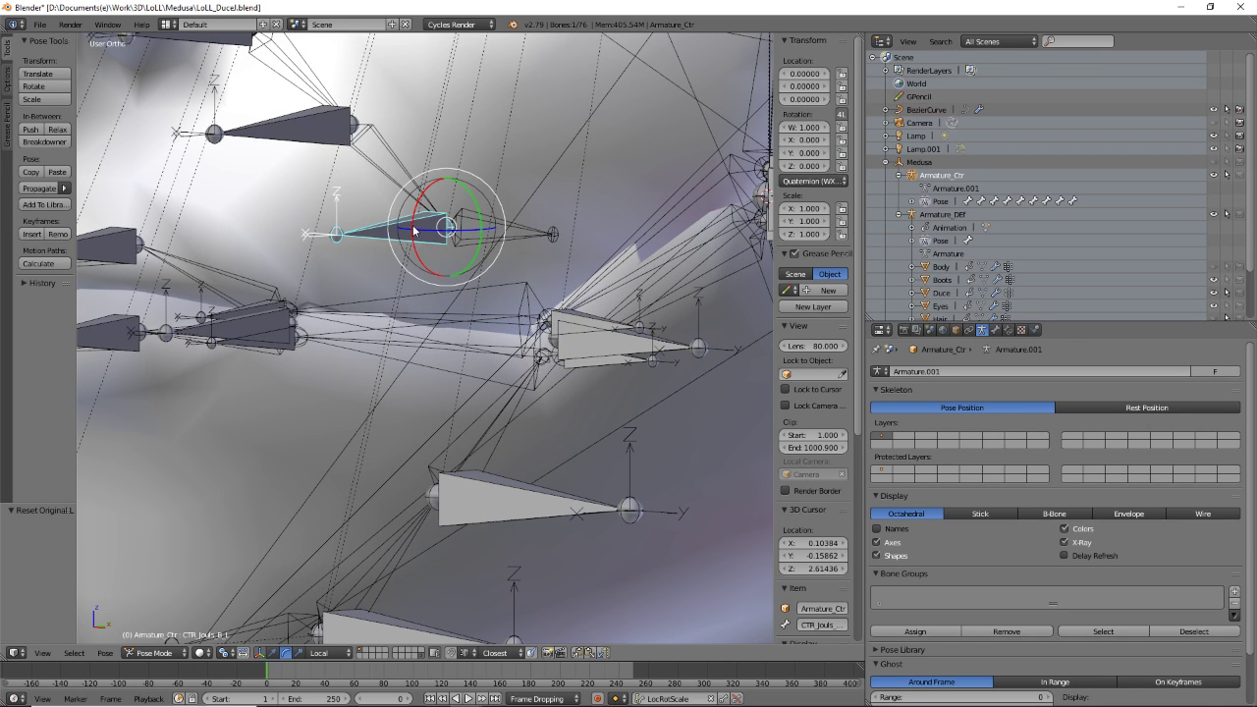
{"action": "key", "text": "g"}
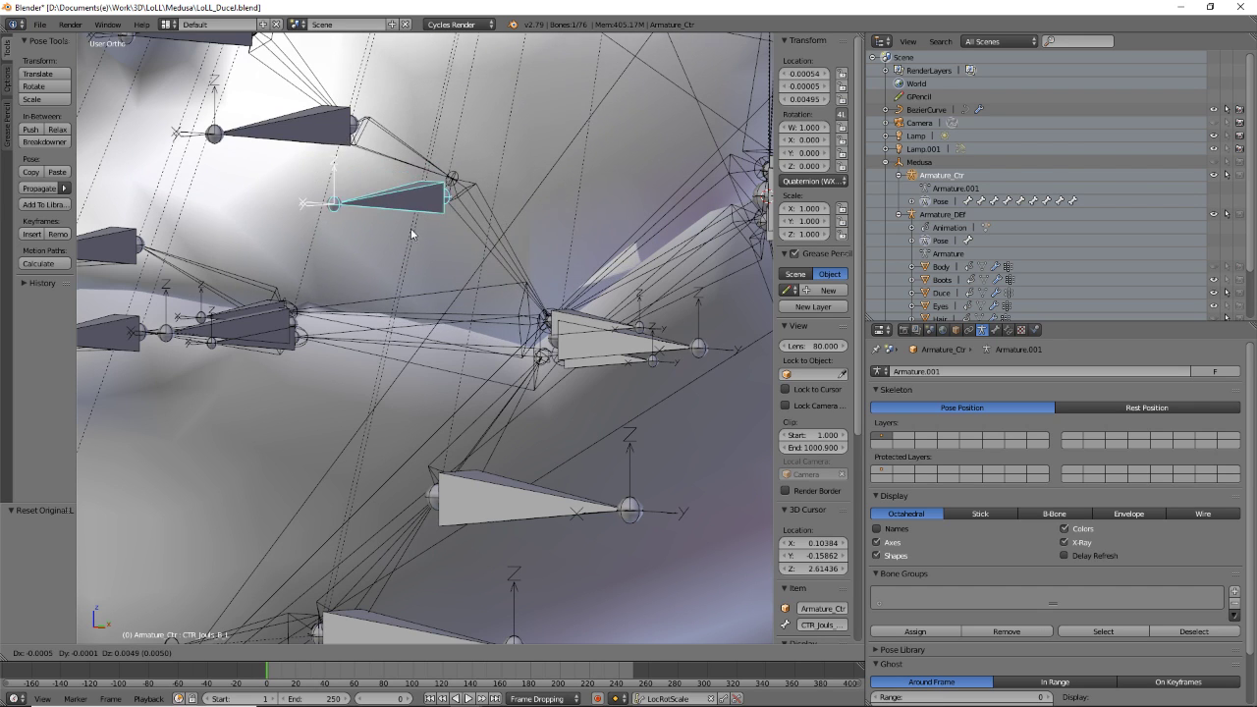
{"action": "right_click", "coordinate": [443, 181]}
{"action": "middle_click_drag", "start_coordinate": [311, 100], "coordinate": [379, 225], "text": "shift"}
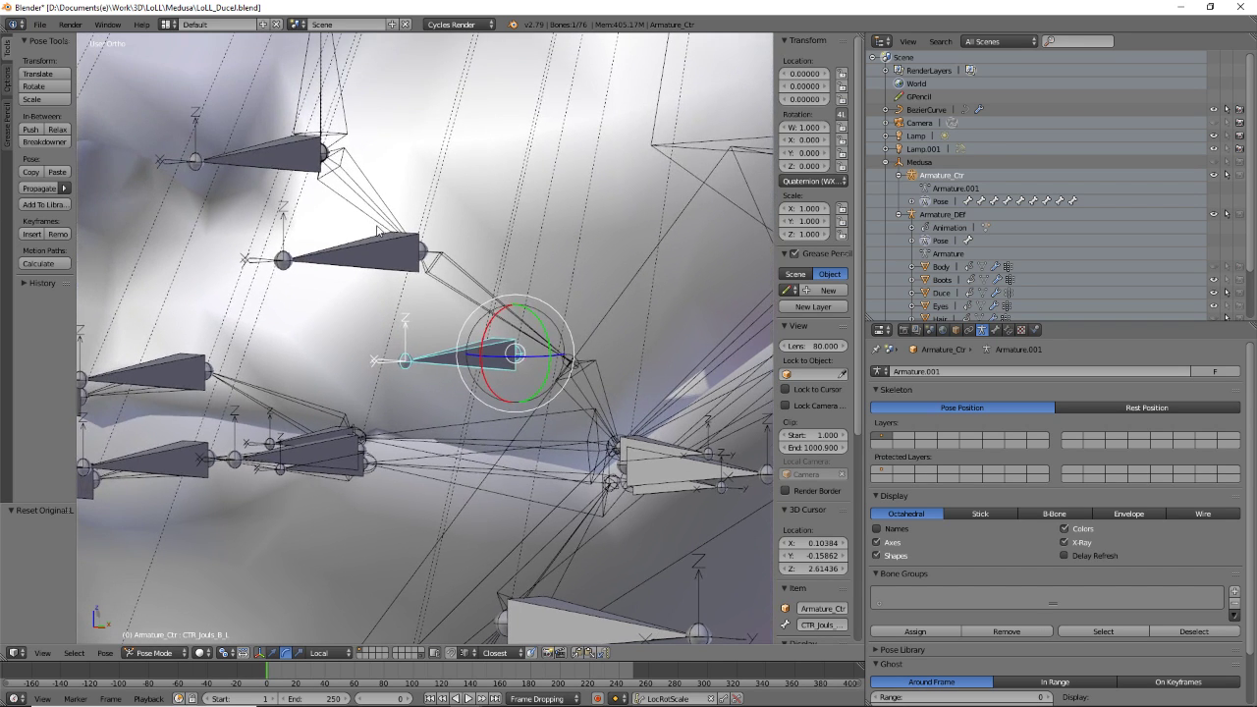
{"action": "right_click", "coordinate": [379, 242]}
{"action": "key", "text": "g"}
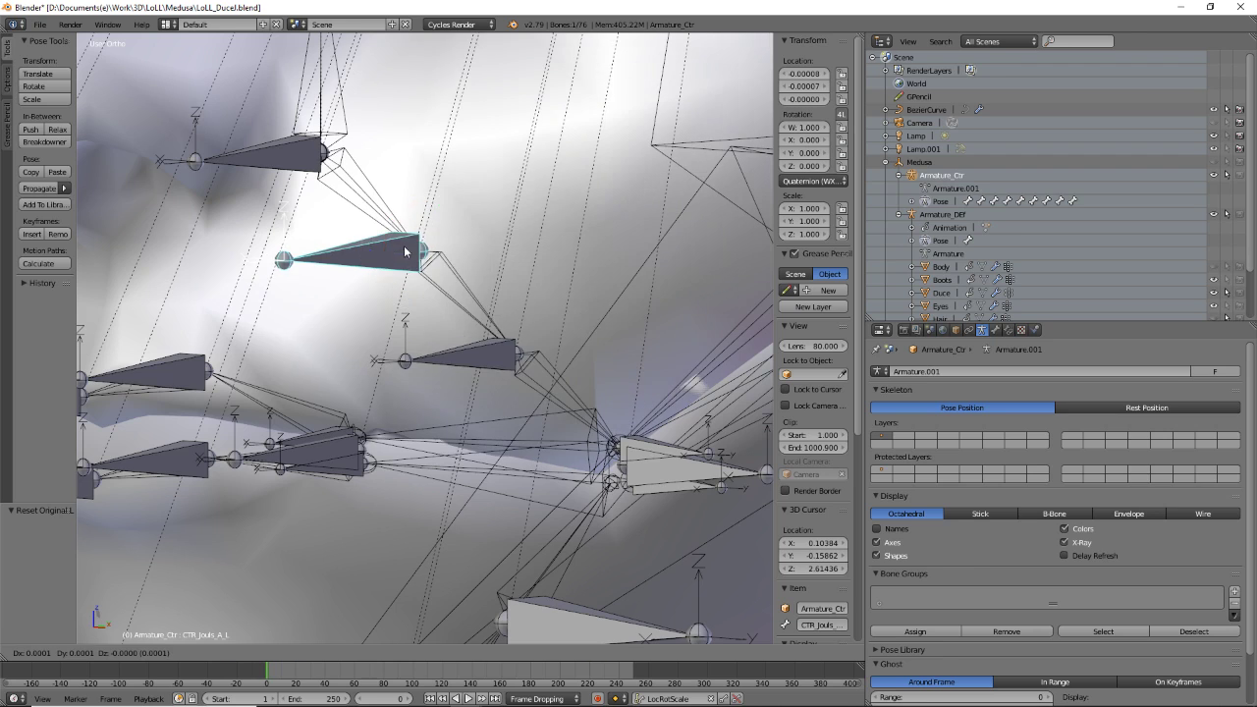
{"action": "right_click", "coordinate": [309, 159]}
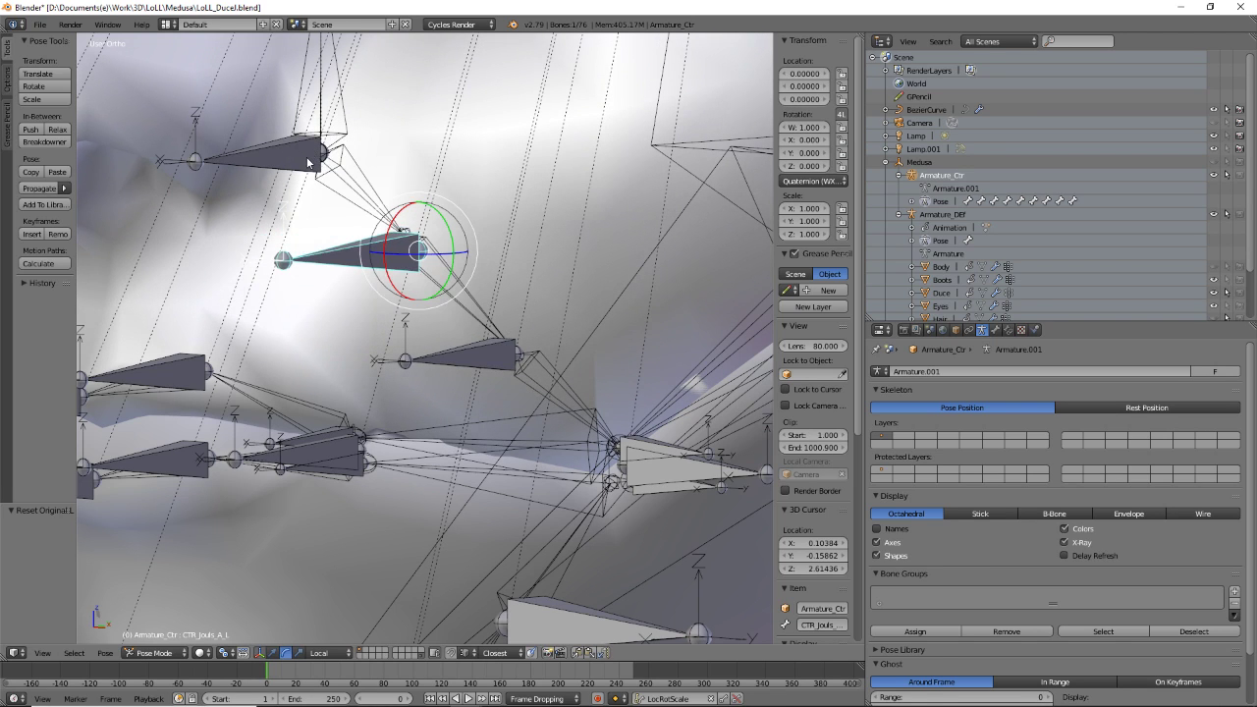
- Test-move the CTR_Face_Nostril_L control beside the left nostril and cancel the move
{"action": "scroll", "coordinate": [304, 161], "scroll_direction": "down", "scroll_amount": 4}
{"action": "scroll", "coordinate": [403, 275], "scroll_direction": "up", "scroll_amount": 2}
{"action": "right_click", "coordinate": [407, 280]}
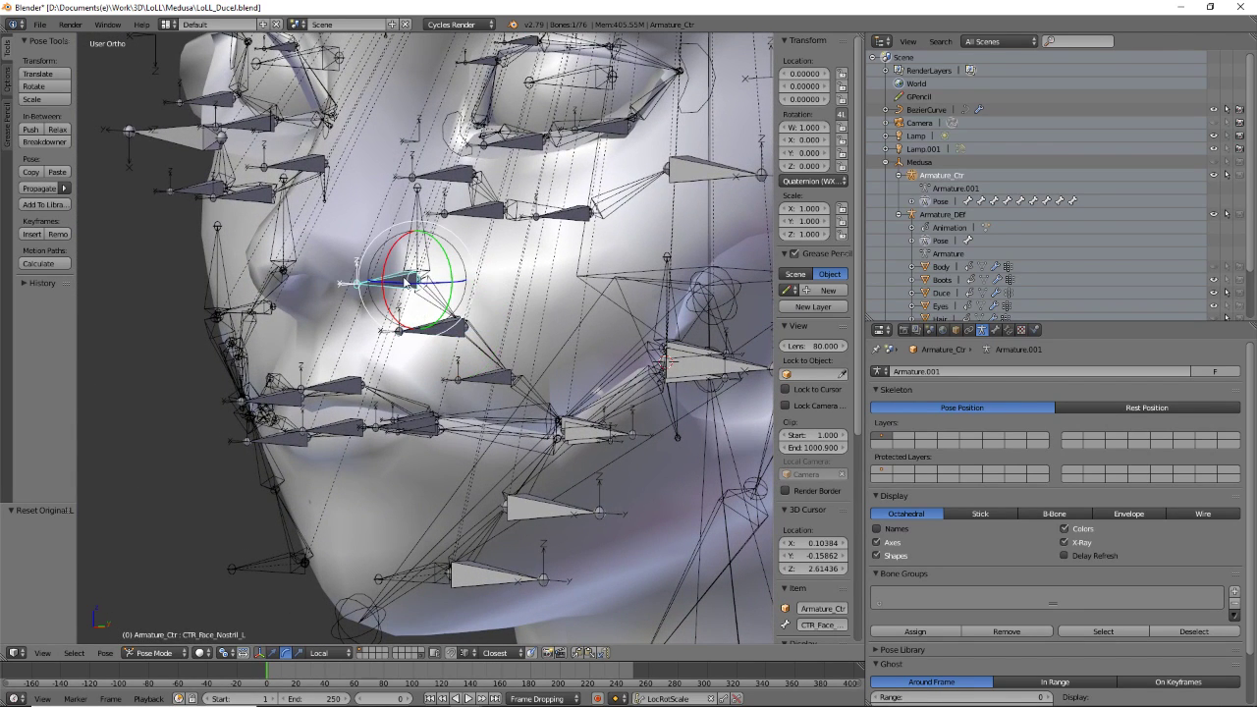
{"action": "key", "text": "g"}
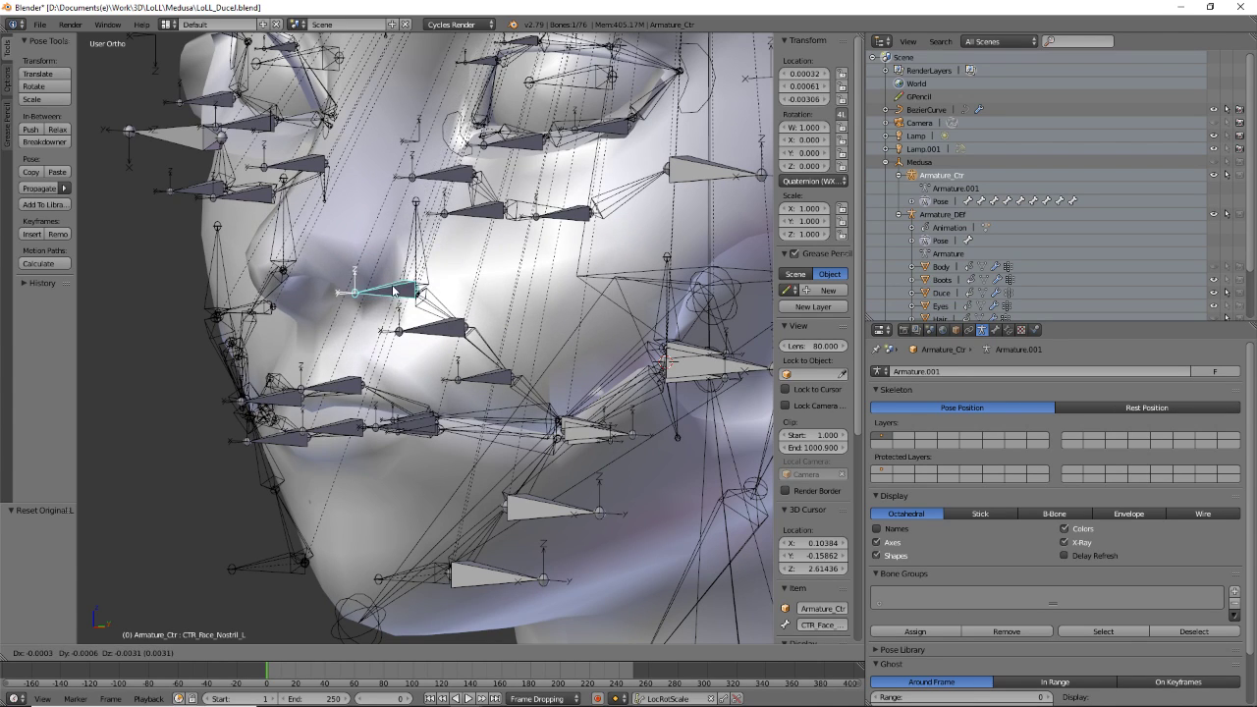
{"action": "right_click", "coordinate": [491, 339]}
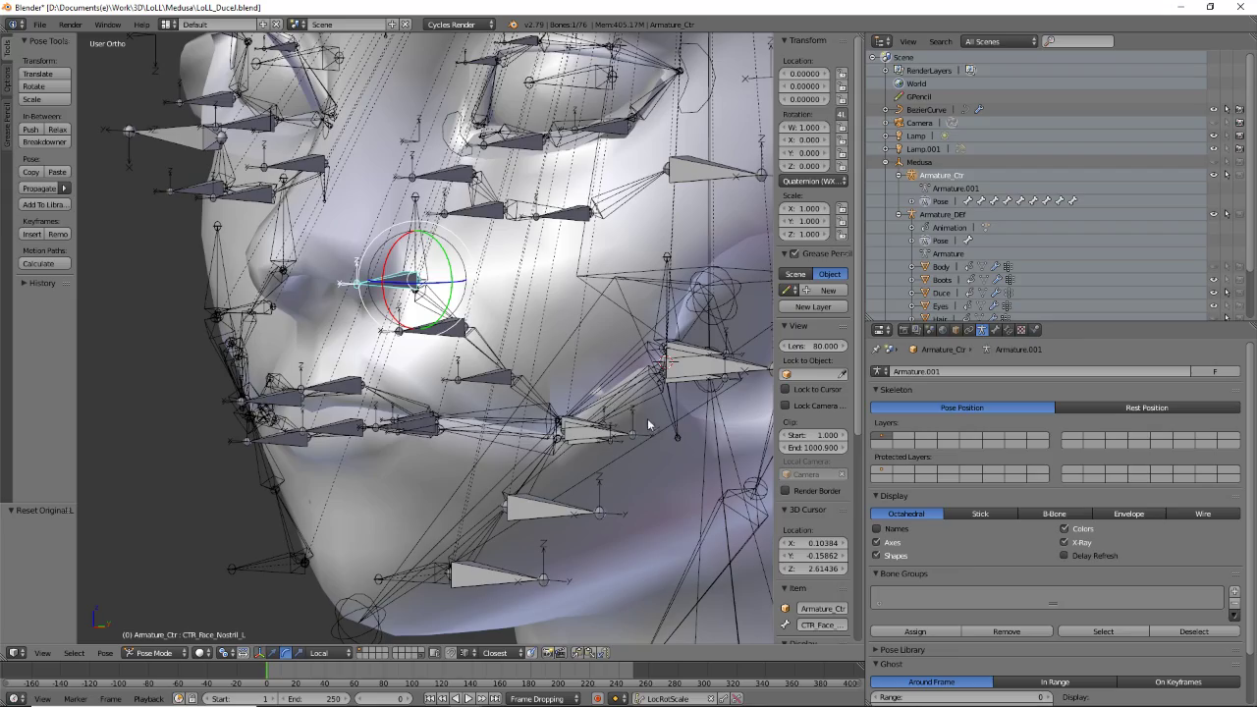
- Test-move the large CTR_Jouls_C_L control at the left mouth corner and cancel the move
{"action": "middle_click_drag", "start_coordinate": [568, 366], "coordinate": [483, 283]}
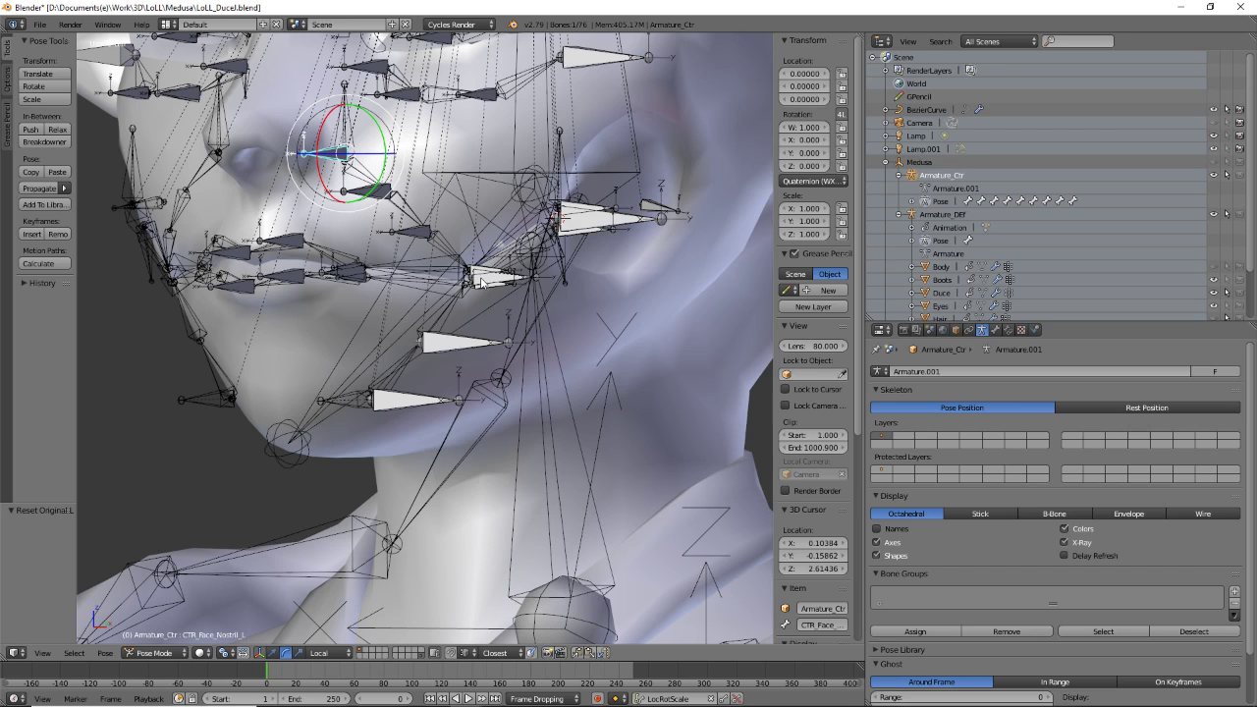
{"action": "scroll", "coordinate": [483, 280], "scroll_direction": "up", "scroll_amount": 6}
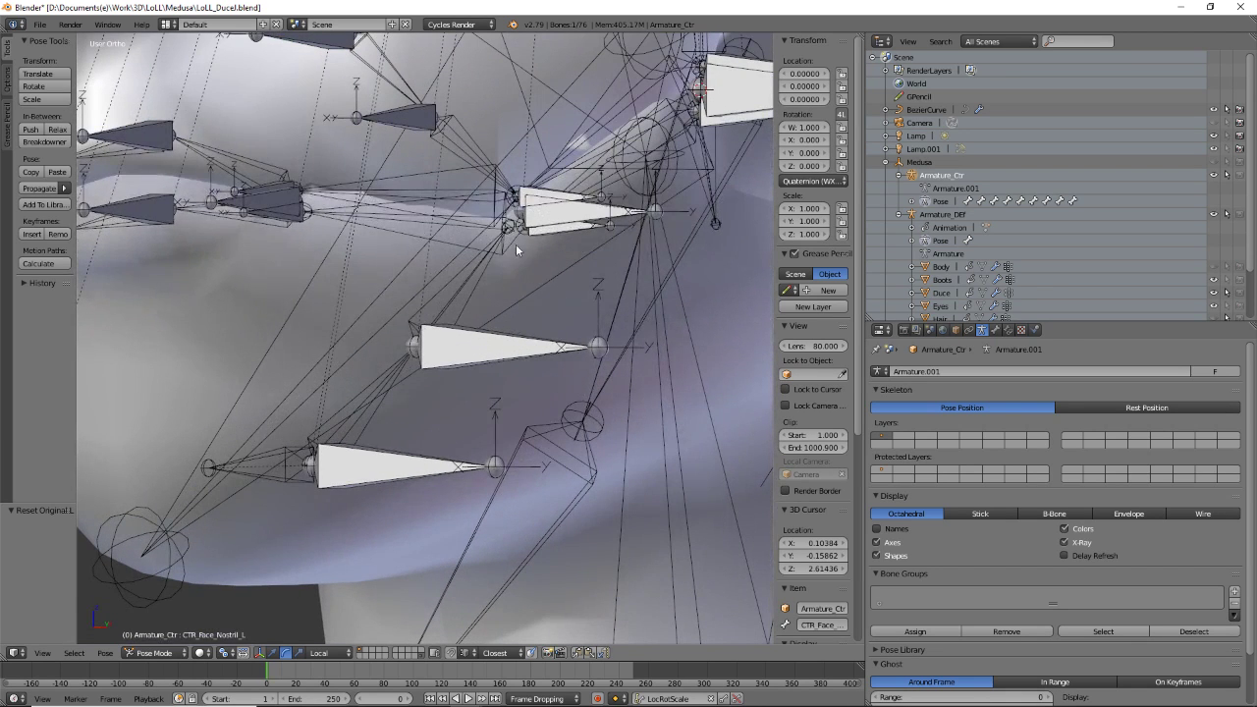
{"action": "scroll", "coordinate": [592, 224], "scroll_direction": "down", "scroll_amount": 4}
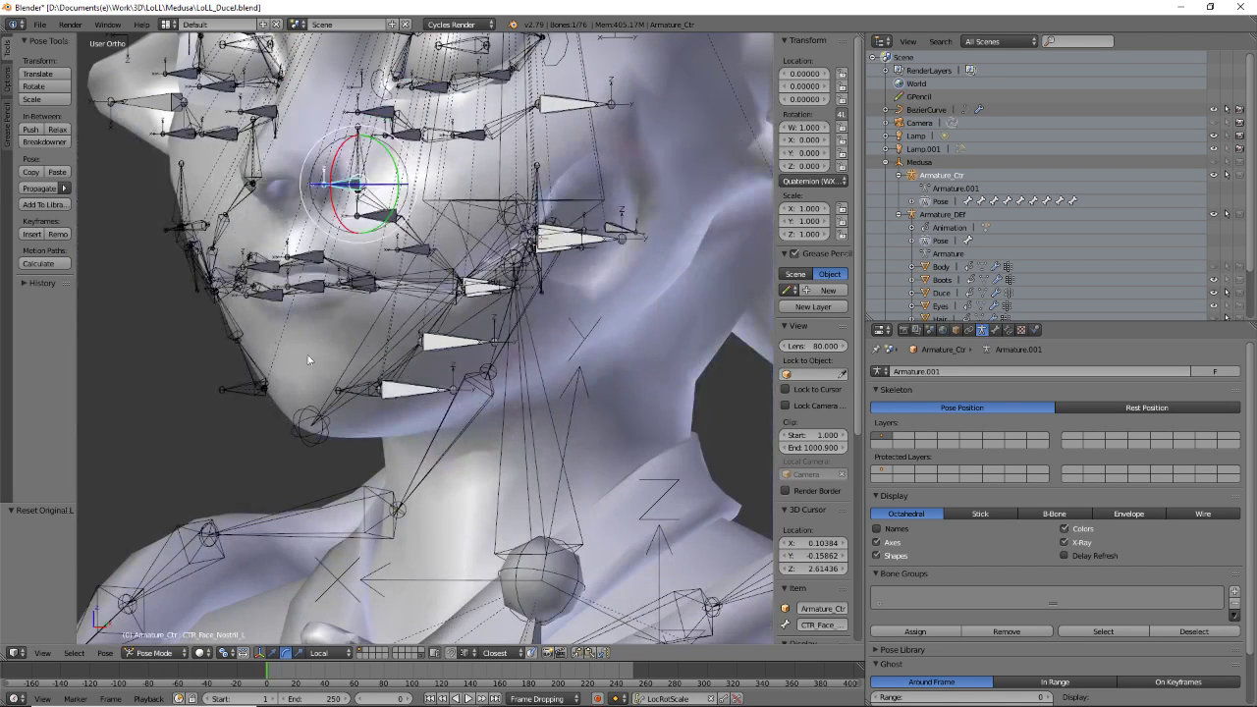
{"action": "scroll", "coordinate": [461, 325], "scroll_direction": "up", "scroll_amount": 3}
{"action": "right_click", "coordinate": [531, 254]}
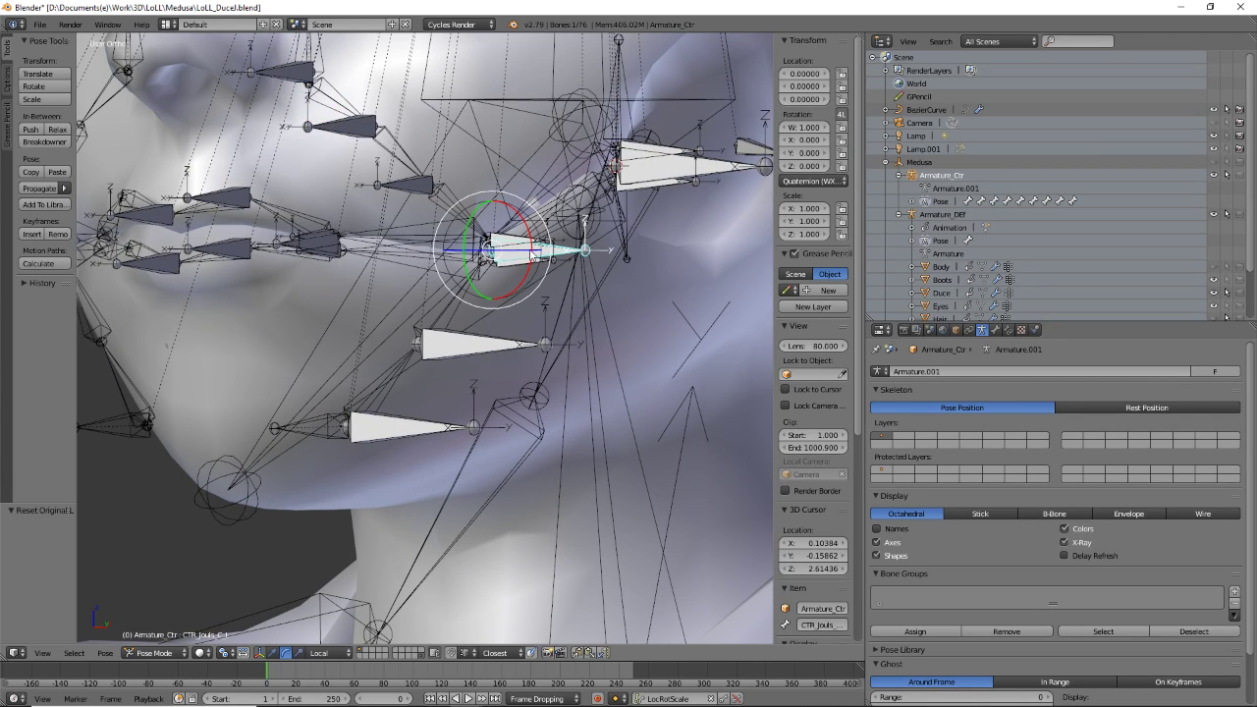
{"action": "key", "text": "g"}
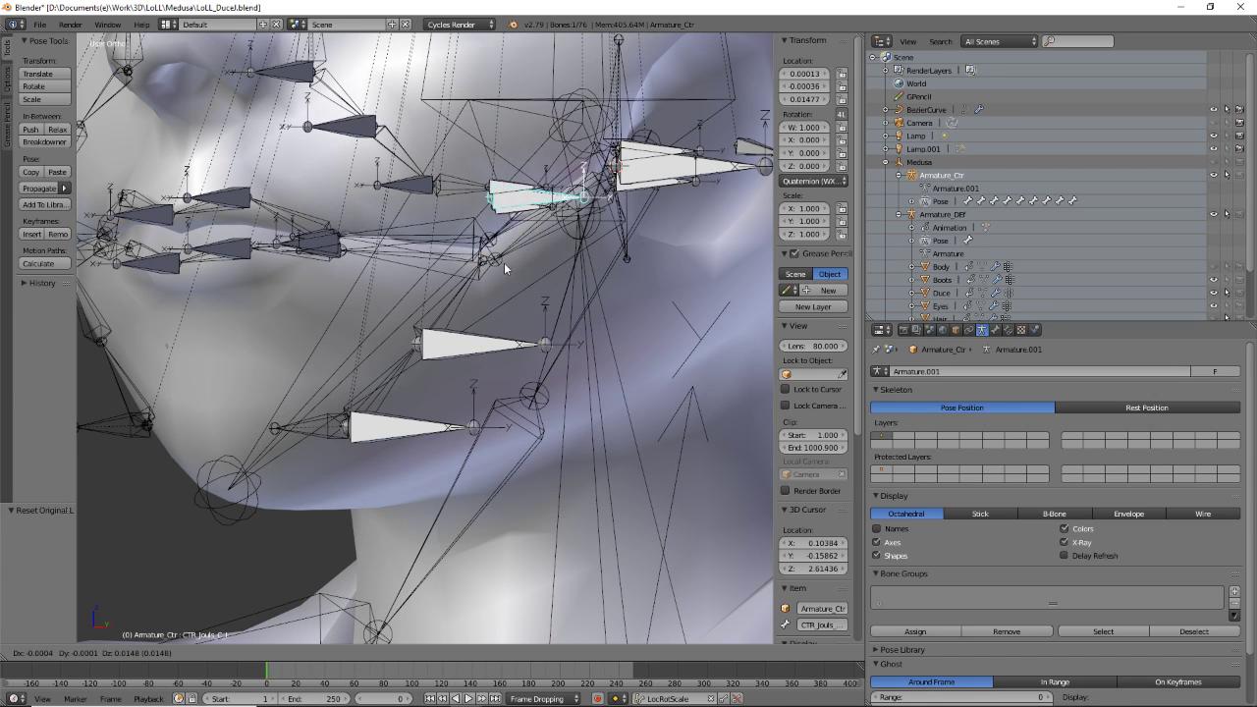
{"action": "key", "text": "Escape"}
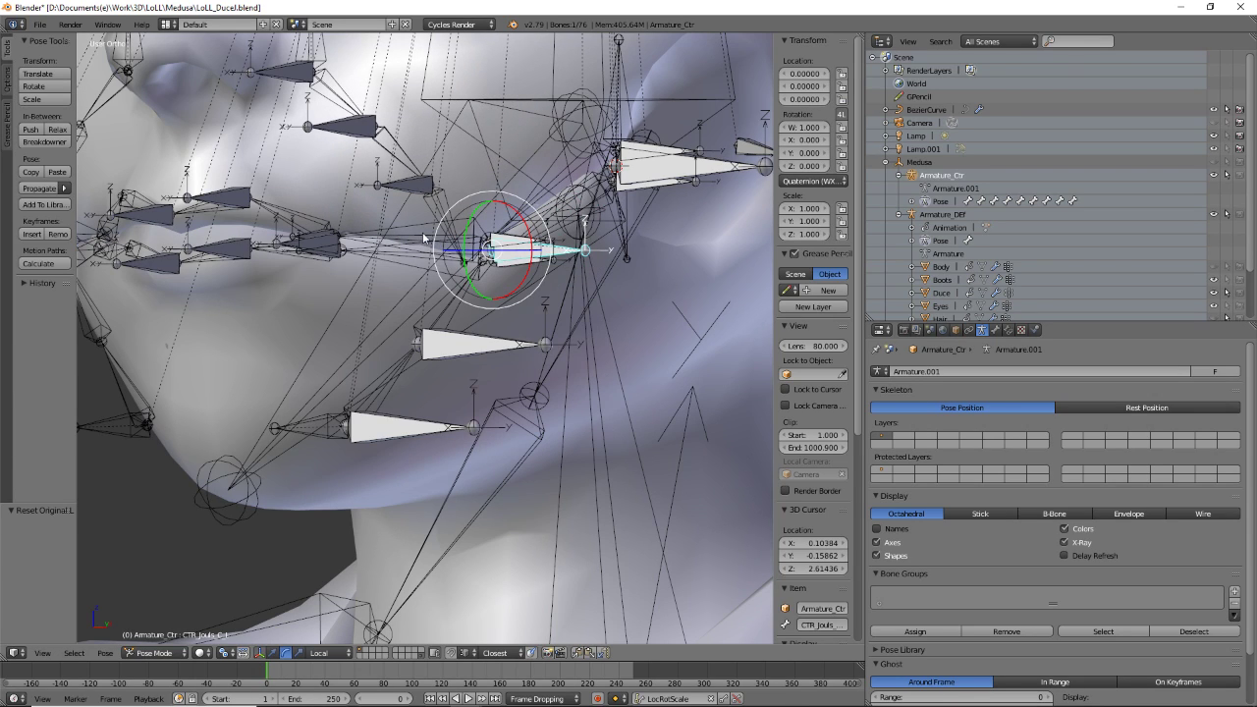
- Select the lower lip deform bone at the left mouth corner and switch Armature_DEF out of Pose Mode and back to refresh it
{"action": "right_click", "coordinate": [427, 234]}
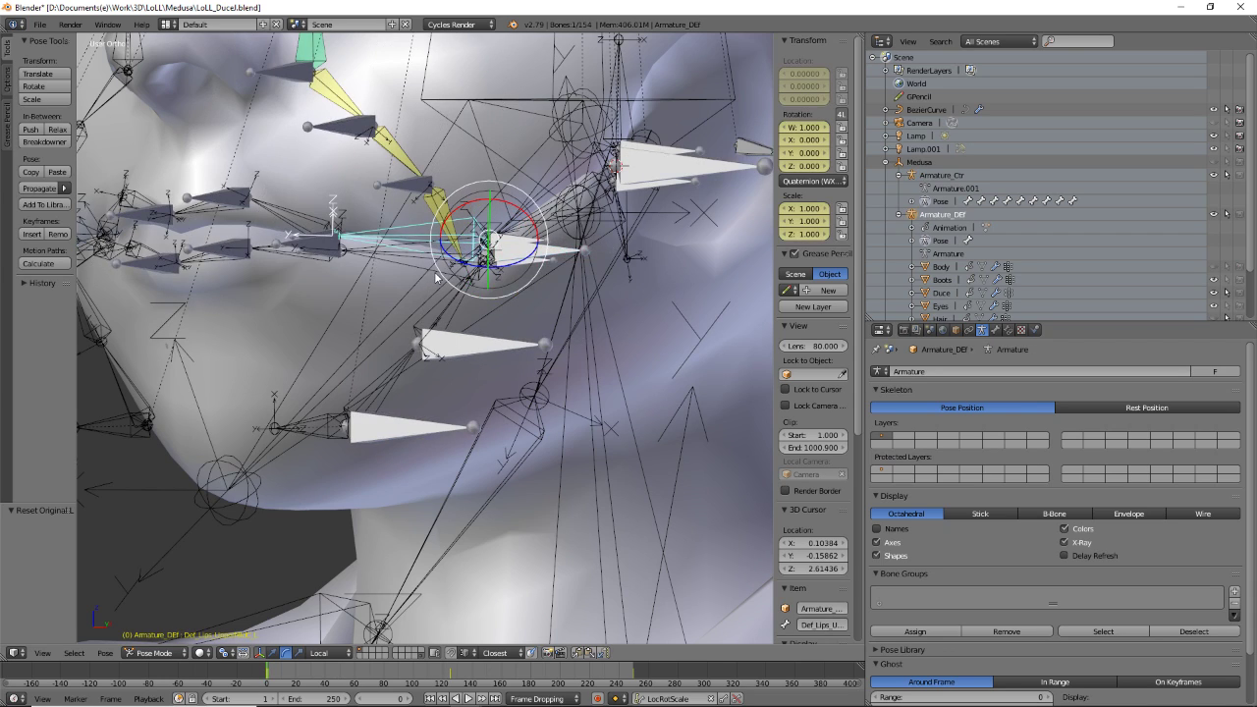
{"action": "right_click", "coordinate": [471, 253]}
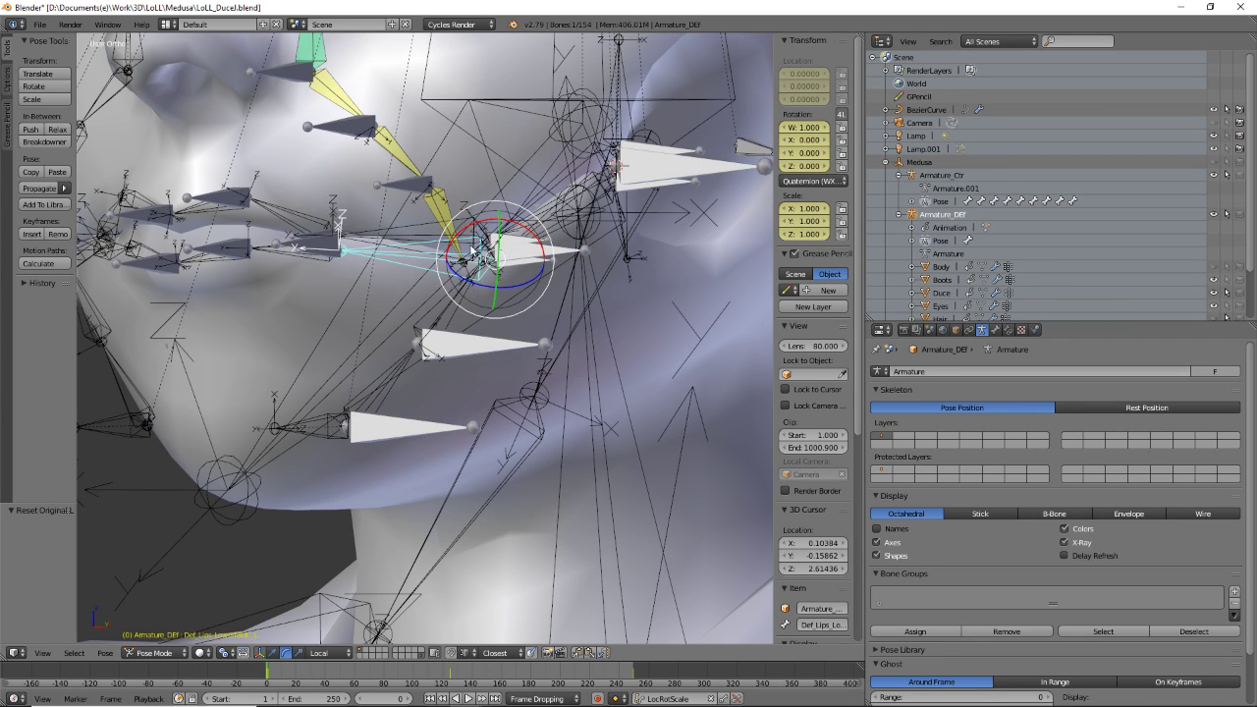
{"action": "key", "text": "Tab"}
{"action": "key", "text": "Tab"}
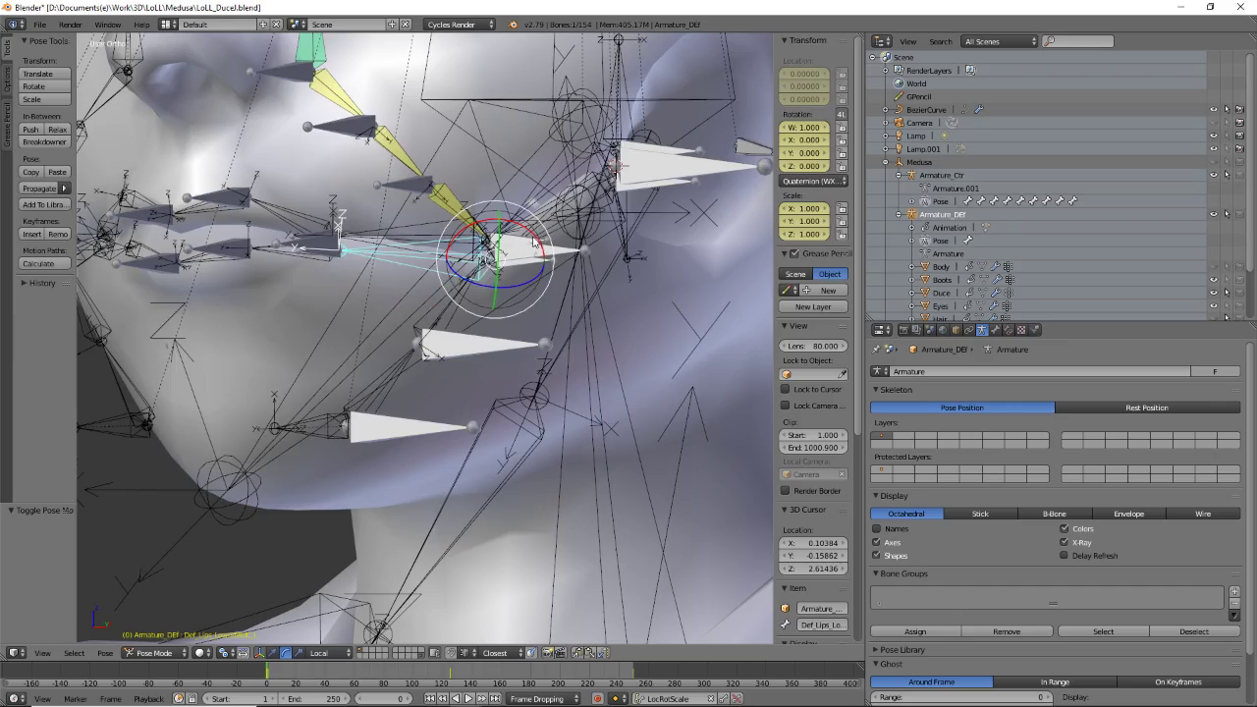
- Test-move the CTR_cheek_Out_L control on the outer left cheek and cancel the move
{"action": "scroll", "coordinate": [533, 255], "scroll_direction": "down", "scroll_amount": 2}
{"action": "middle_click_drag", "start_coordinate": [533, 254], "coordinate": [461, 295]}
{"action": "scroll", "coordinate": [464, 296], "scroll_direction": "down", "scroll_amount": 2}
{"action": "scroll", "coordinate": [434, 278], "scroll_direction": "down", "scroll_amount": 2}
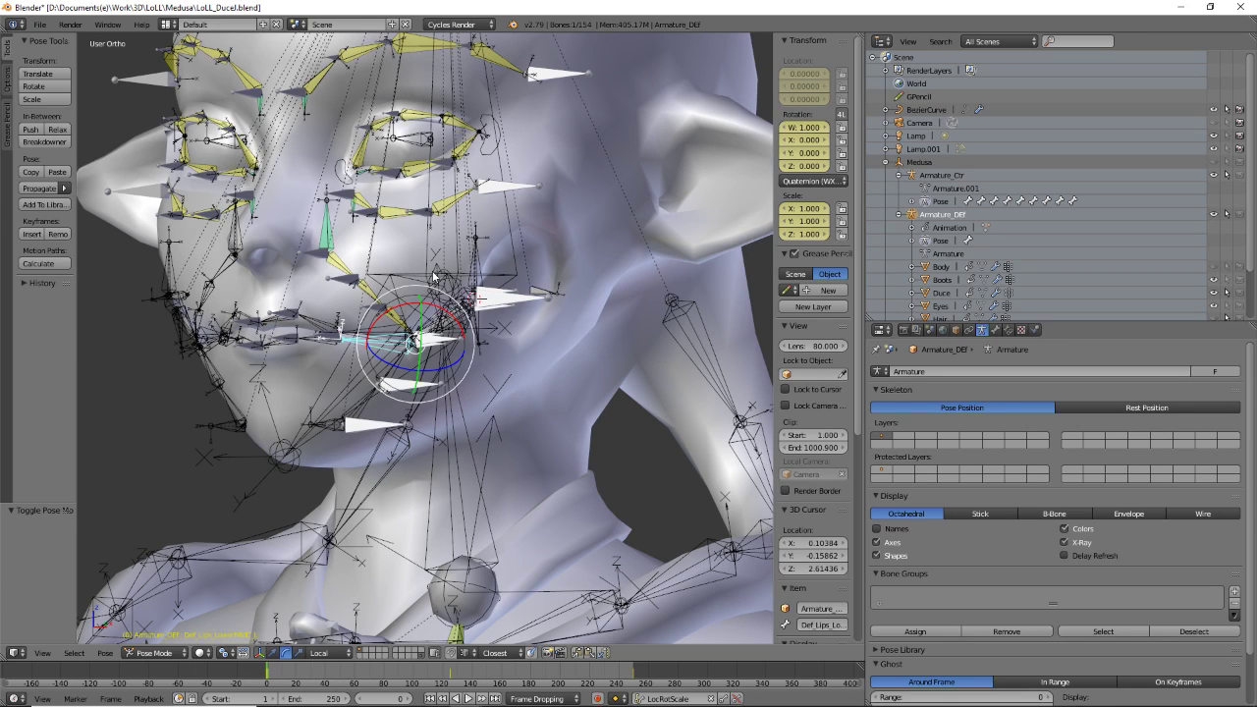
{"action": "mouse_move", "coordinate": [568, 237]}
{"action": "middle_mouse_down"}
{"action": "mouse_move", "coordinate": [643, 254]}
{"action": "mouse_move", "coordinate": [537, 265]}
{"action": "mouse_move", "coordinate": [575, 247]}
{"action": "middle_mouse_up"}
{"action": "scroll", "coordinate": [575, 248], "scroll_direction": "up", "scroll_amount": 5}
{"action": "scroll", "coordinate": [537, 156], "scroll_direction": "down", "scroll_amount": 1}
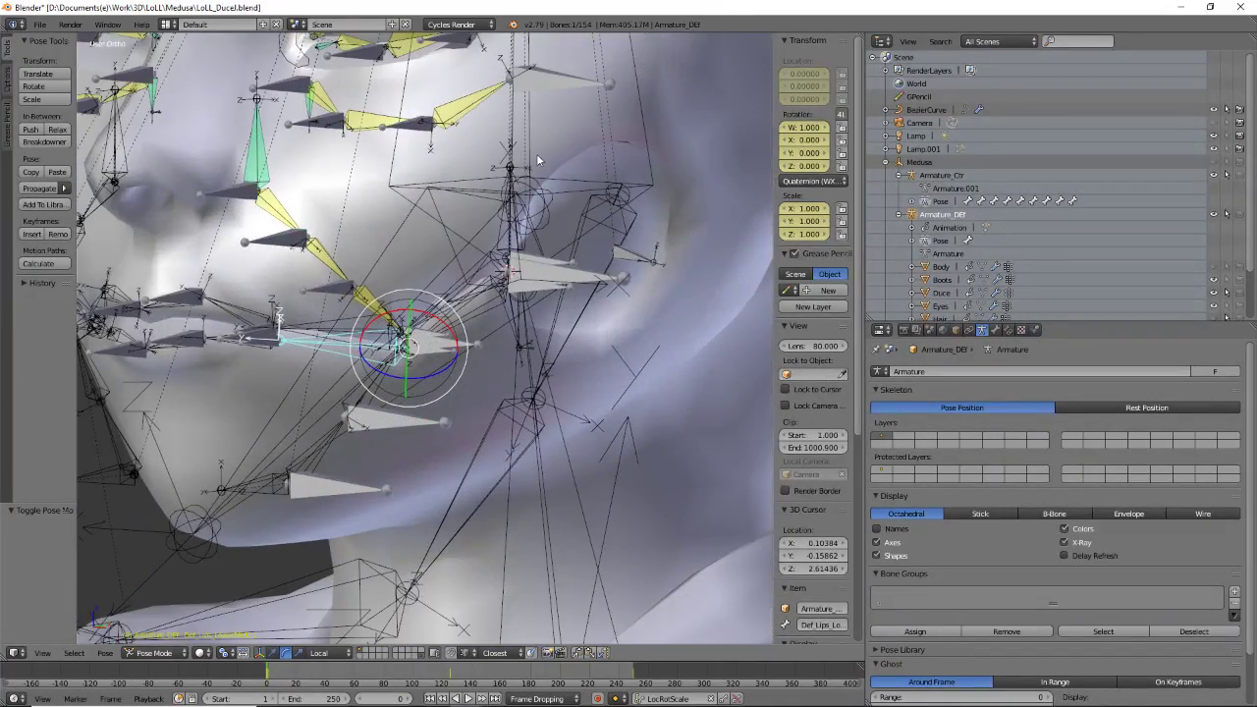
{"action": "scroll", "coordinate": [531, 153], "scroll_direction": "down", "scroll_amount": 2}
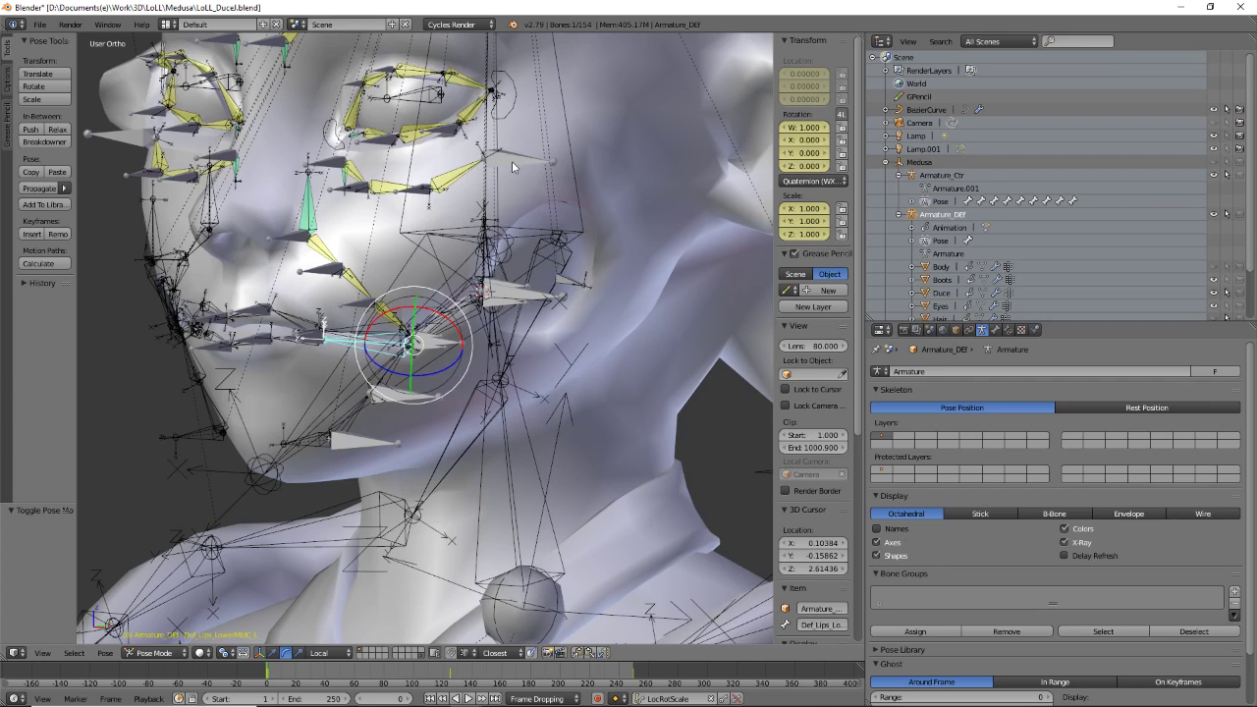
{"action": "right_click", "coordinate": [512, 161]}
{"action": "key", "text": "g"}
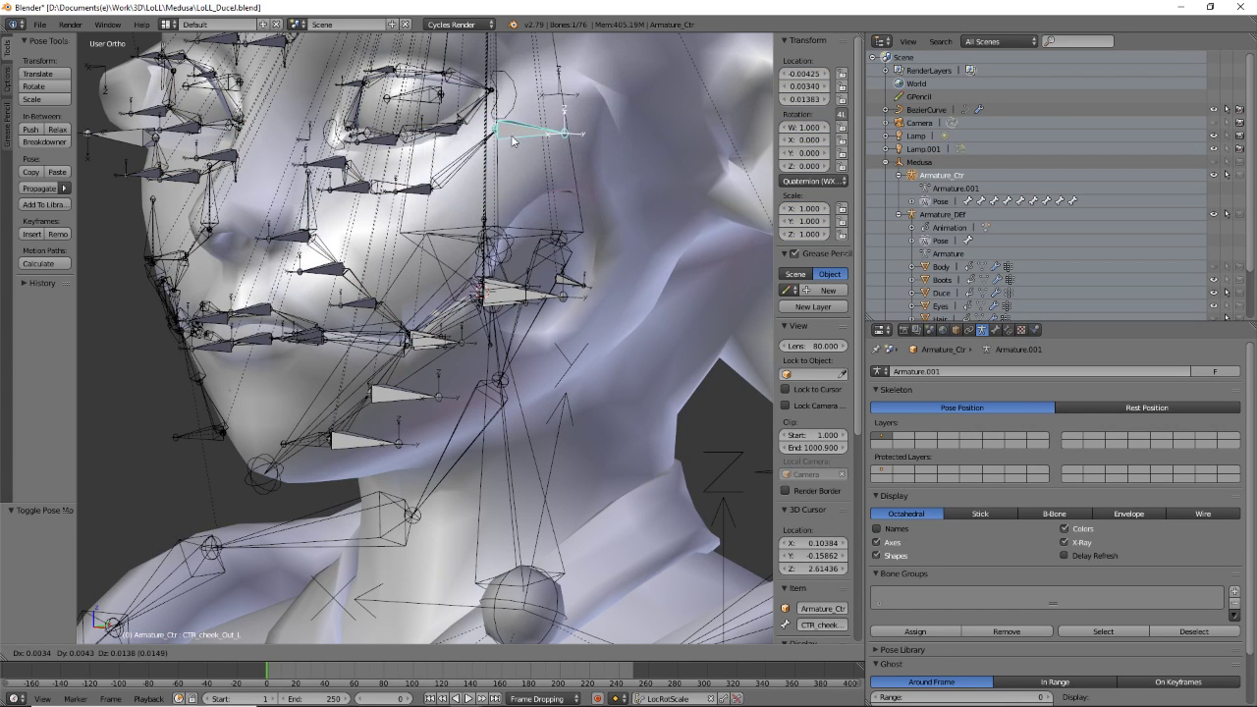
{"action": "key", "text": "Escape"}
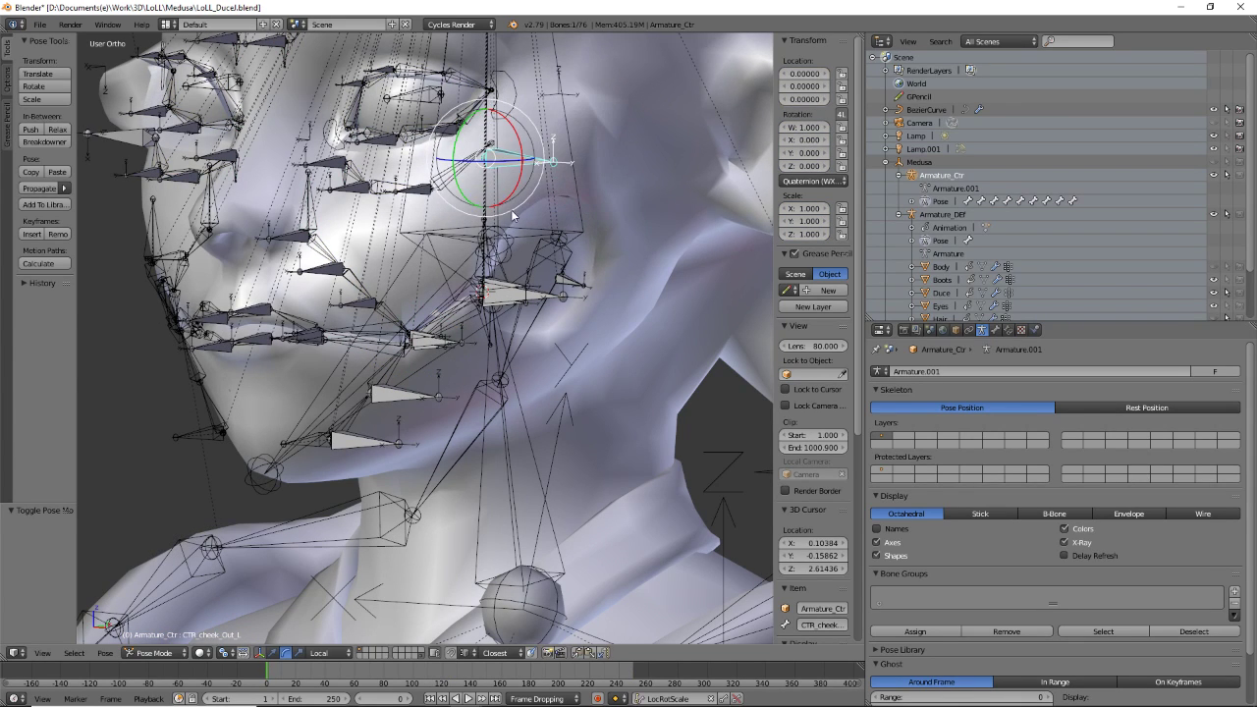
- Select the small CTR_Jouls_Ca_L and CTR_Jouls_Cb_L controls at the left mouth corner in turn to identify them
{"action": "scroll", "coordinate": [505, 236], "scroll_direction": "up", "scroll_amount": 2}
{"action": "scroll", "coordinate": [513, 299], "scroll_direction": "up", "scroll_amount": 6}
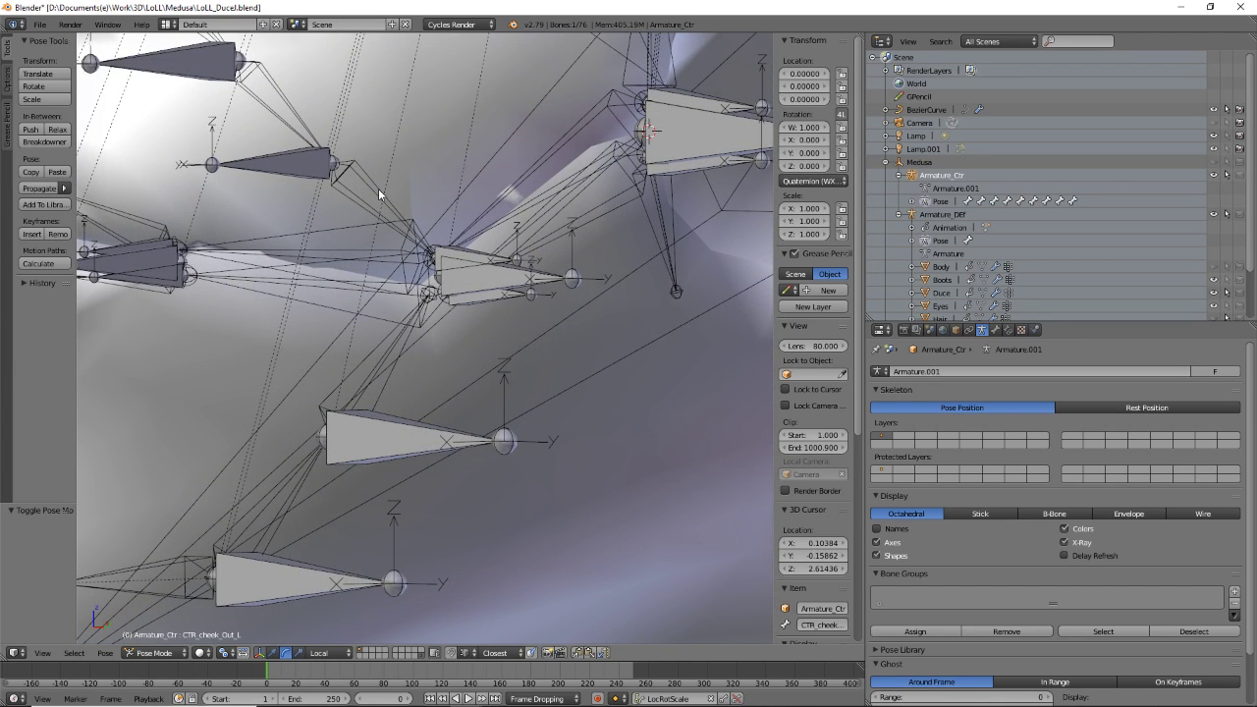
{"action": "right_click", "coordinate": [378, 189]}
{"action": "right_click", "coordinate": [484, 263]}
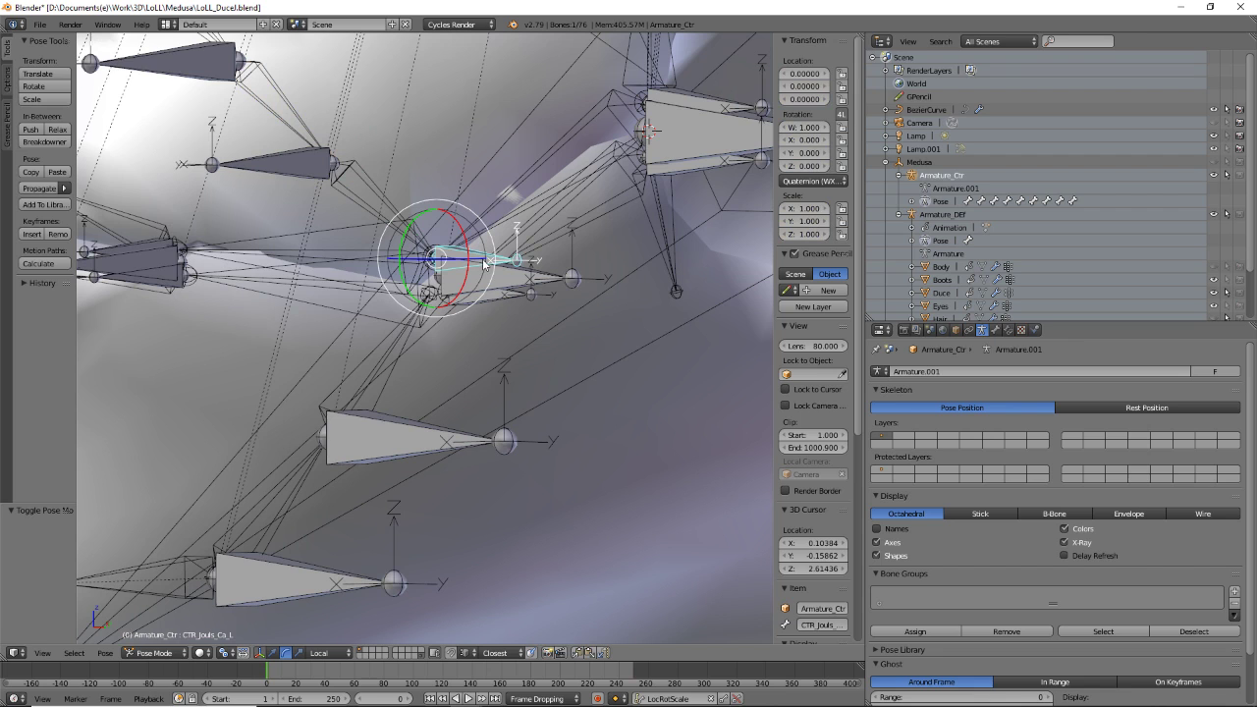
{"action": "right_click", "coordinate": [503, 287]}
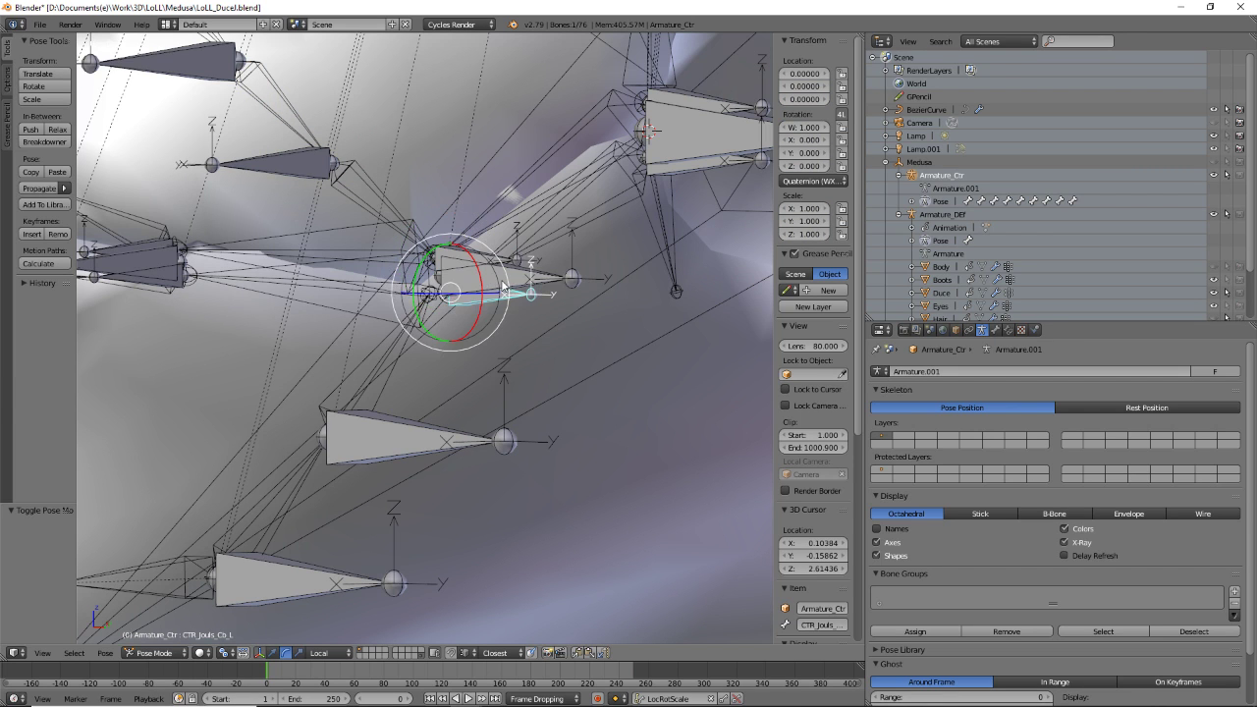
- Select the CTR_Mouth_cornerUpperB_L control and show its bone properties to read its name, leaving the name unedited
{"action": "middle_click_drag", "start_coordinate": [503, 286], "coordinate": [500, 330]}
{"action": "right_click", "coordinate": [517, 239]}
{"action": "right_click", "coordinate": [501, 314]}
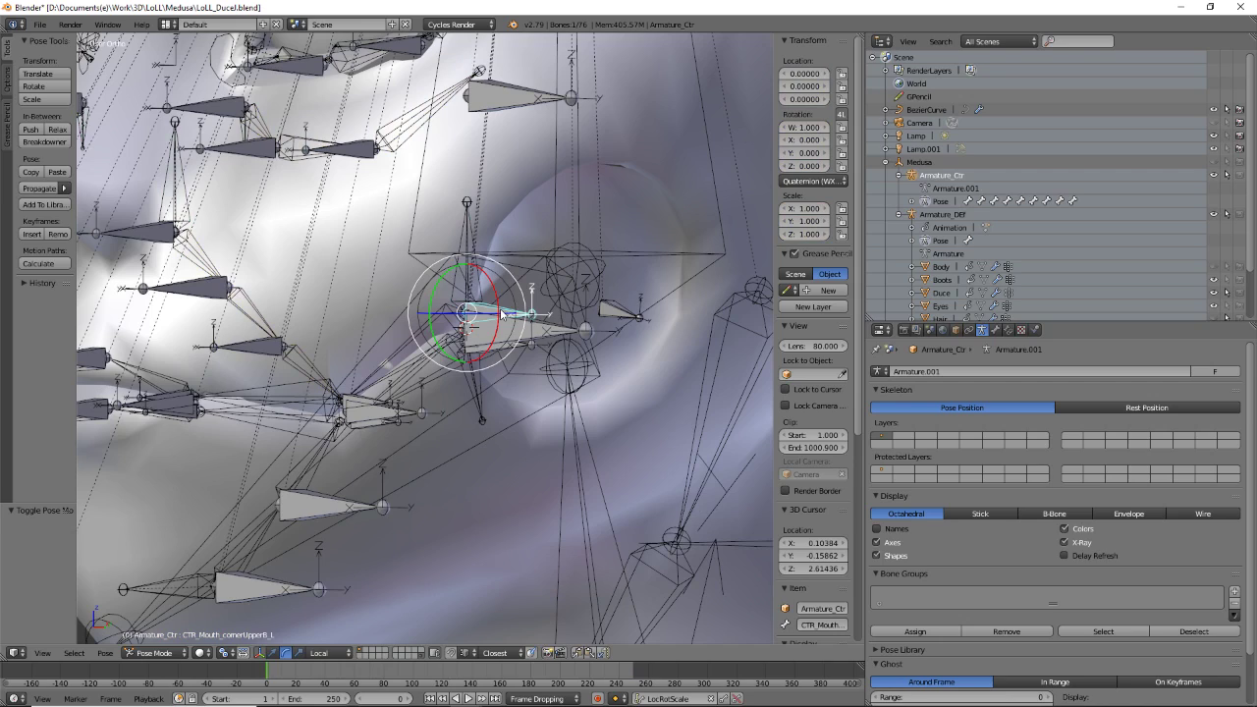
{"action": "left_click", "coordinate": [996, 329]}
{"action": "left_click", "coordinate": [1005, 373]}
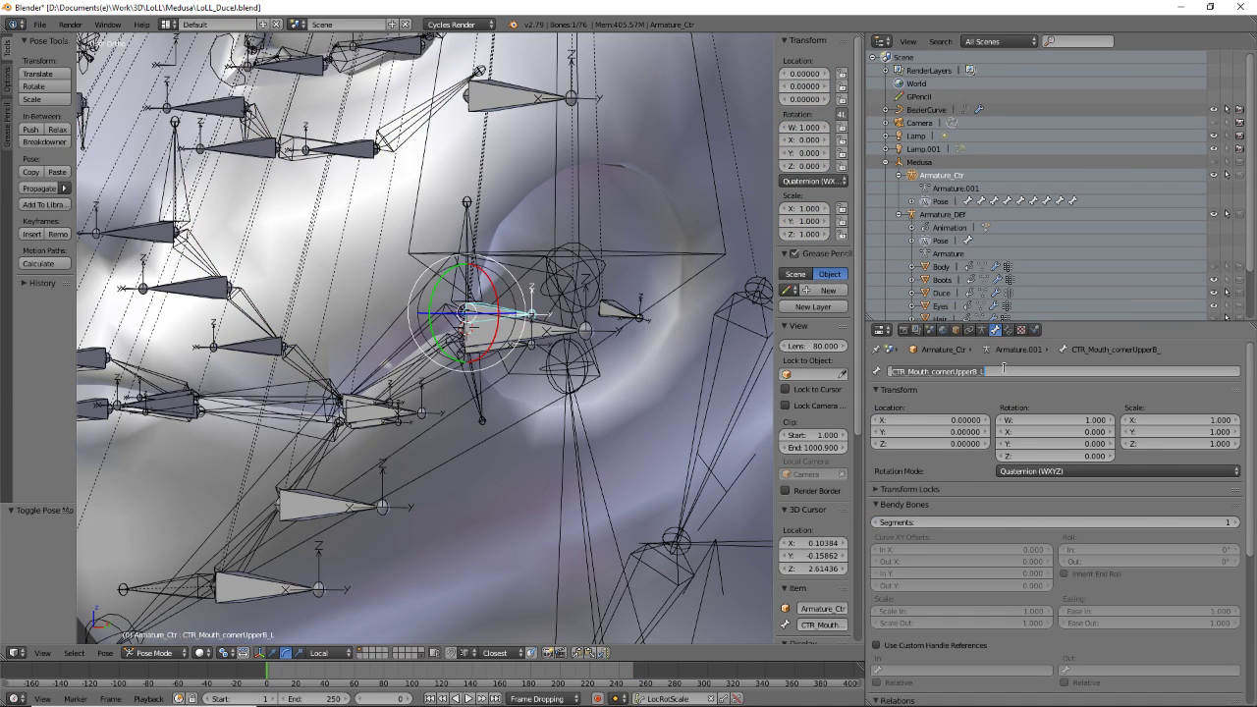
{"action": "key", "text": "Escape"}
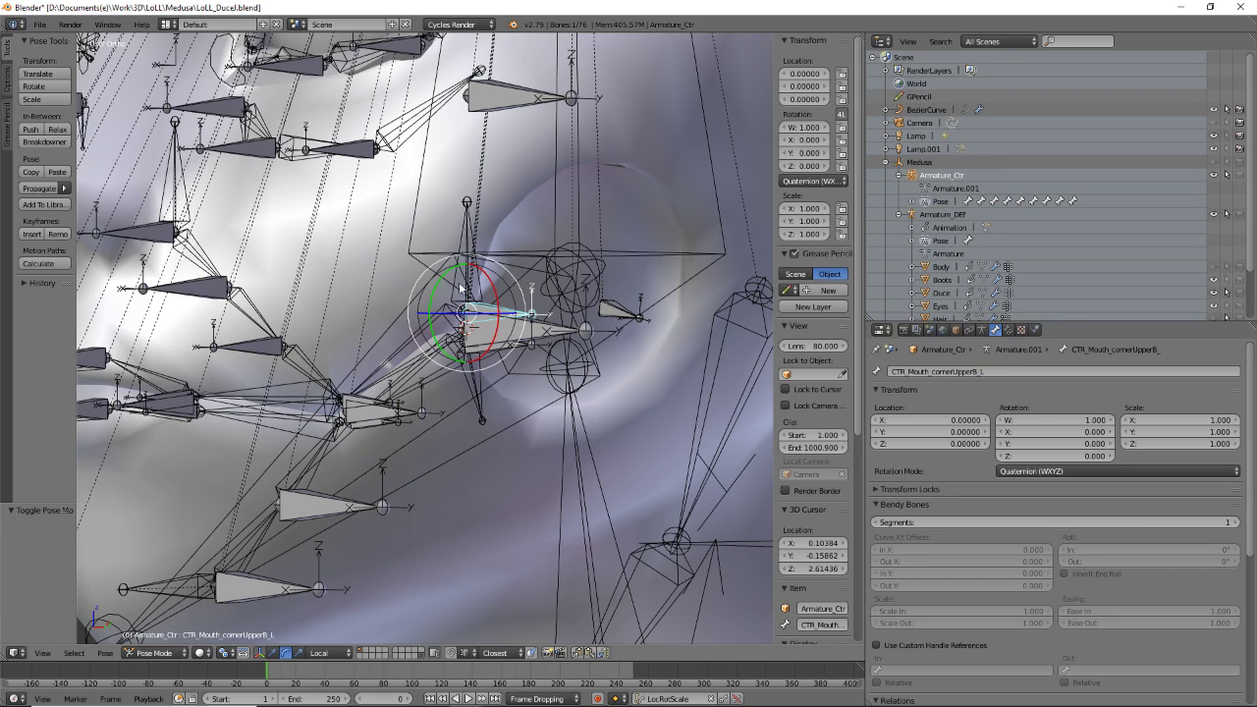
- Select the Eff_Lips_UpperCorner_L bone of Armature_DEF above the mouth-corner control to inspect it
{"action": "right_click", "coordinate": [470, 257]}
{"action": "key", "text": "g"}
{"action": "right_click", "coordinate": [470, 243]}
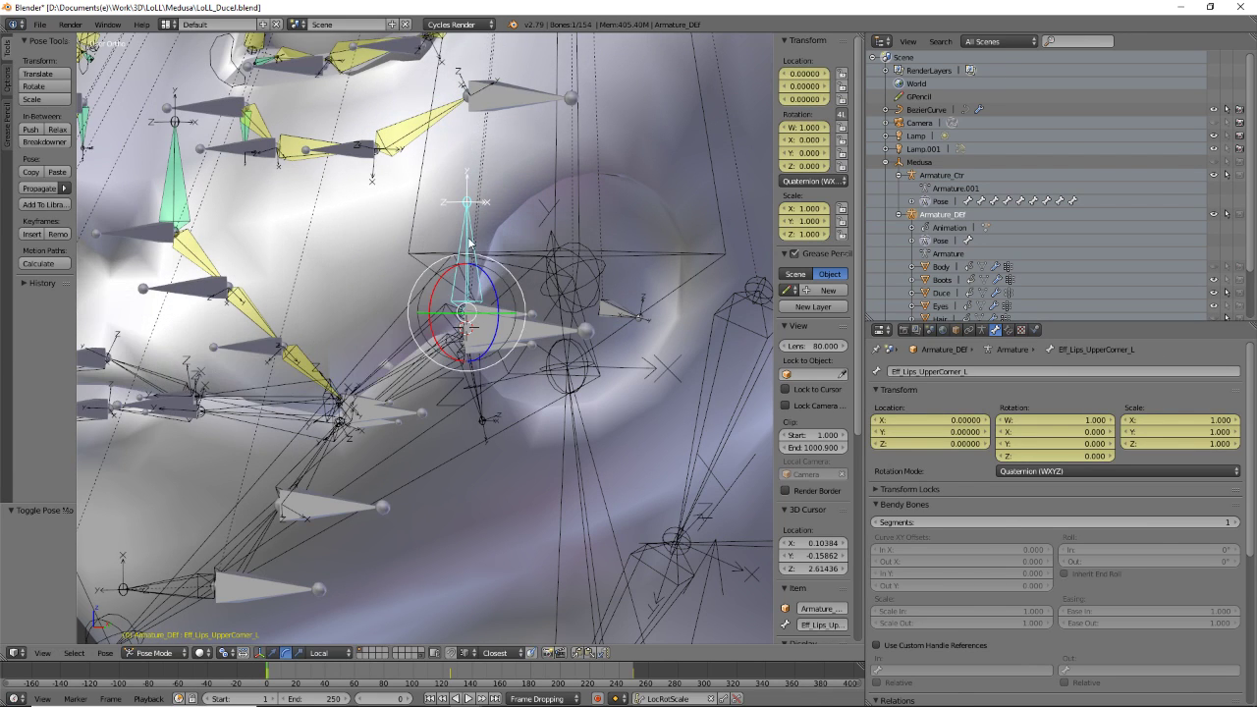
- Test-move the Eff_Lips_UpperCorner_L bone above the left mouth corner and cancel the move
{"action": "key", "text": "g"}
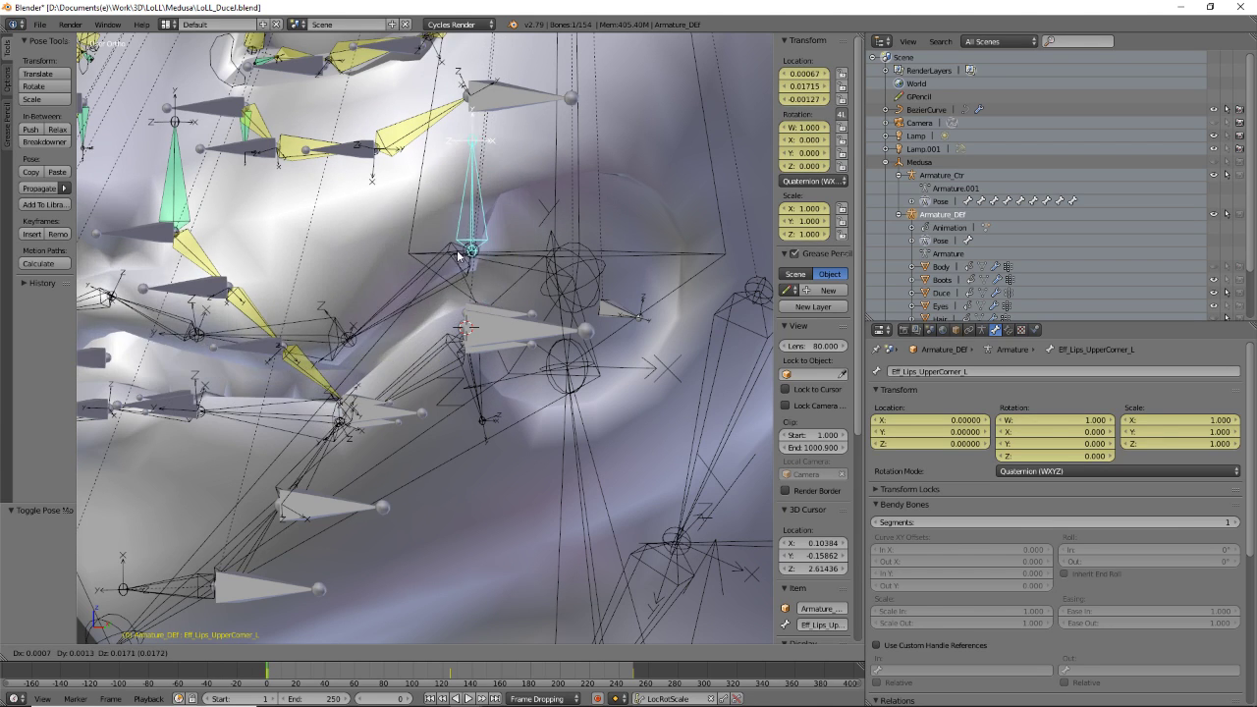
{"action": "right_click", "coordinate": [459, 260]}
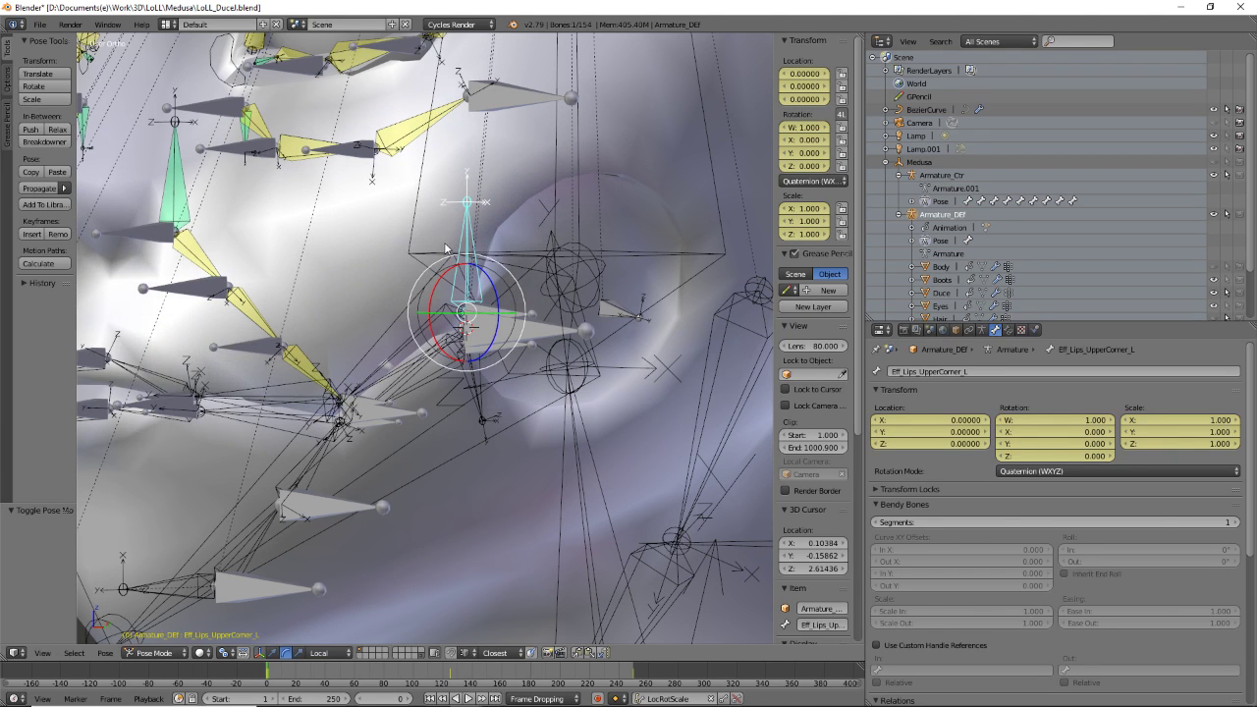
- Try copying the constraints of Eff_Jowels_Upper_L to Eff_Lips_UpperCorner_L, and undo the copy
{"action": "right_click", "coordinate": [177, 201], "text": "shift"}
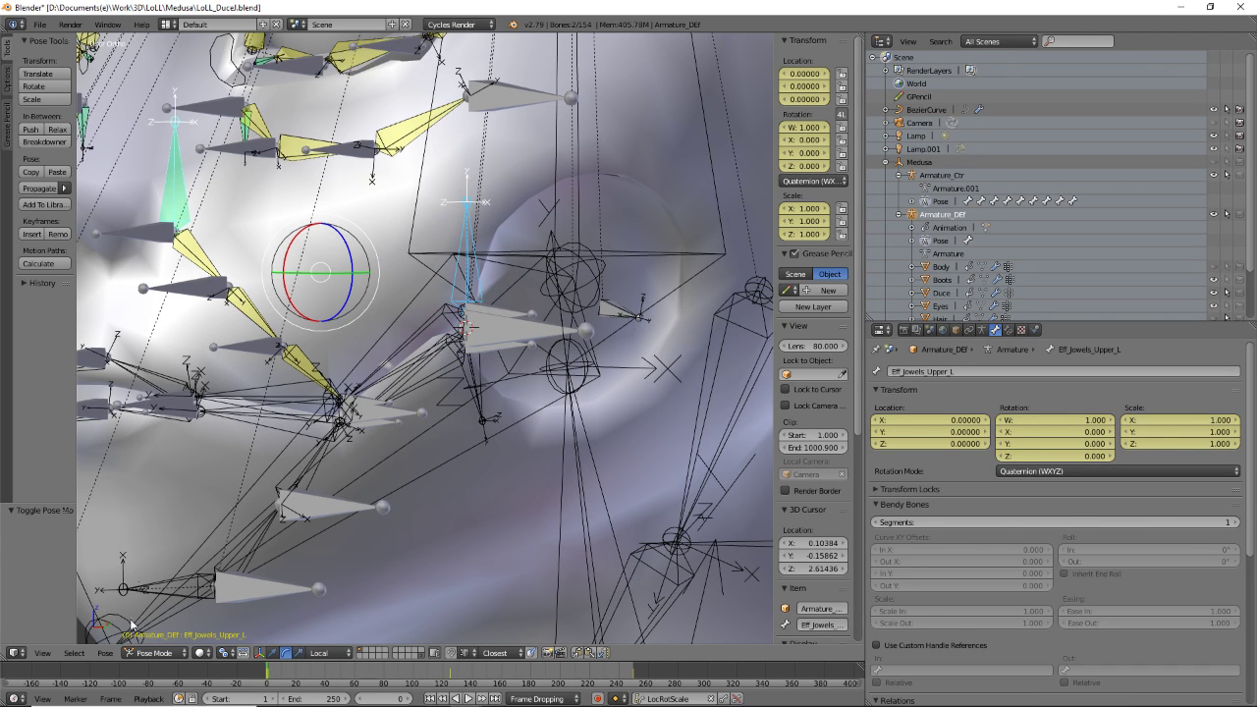
{"action": "left_click", "coordinate": [98, 654]}
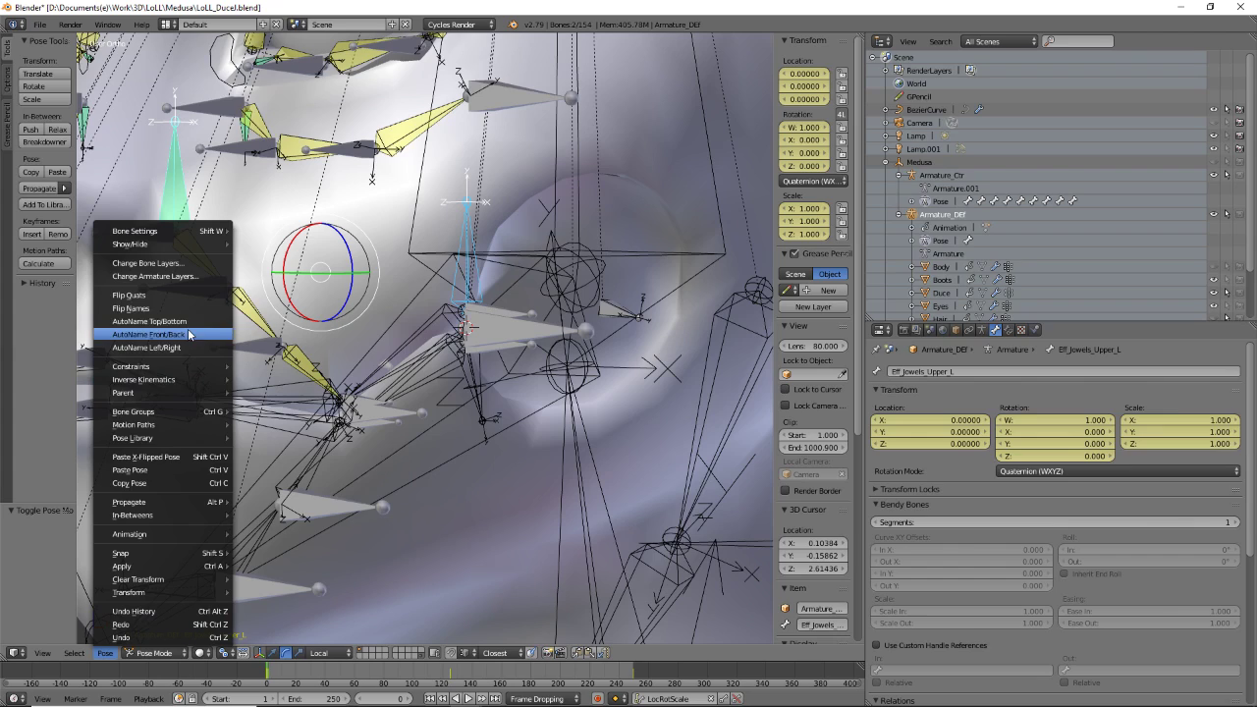
{"action": "mouse_move", "coordinate": [152, 367]}
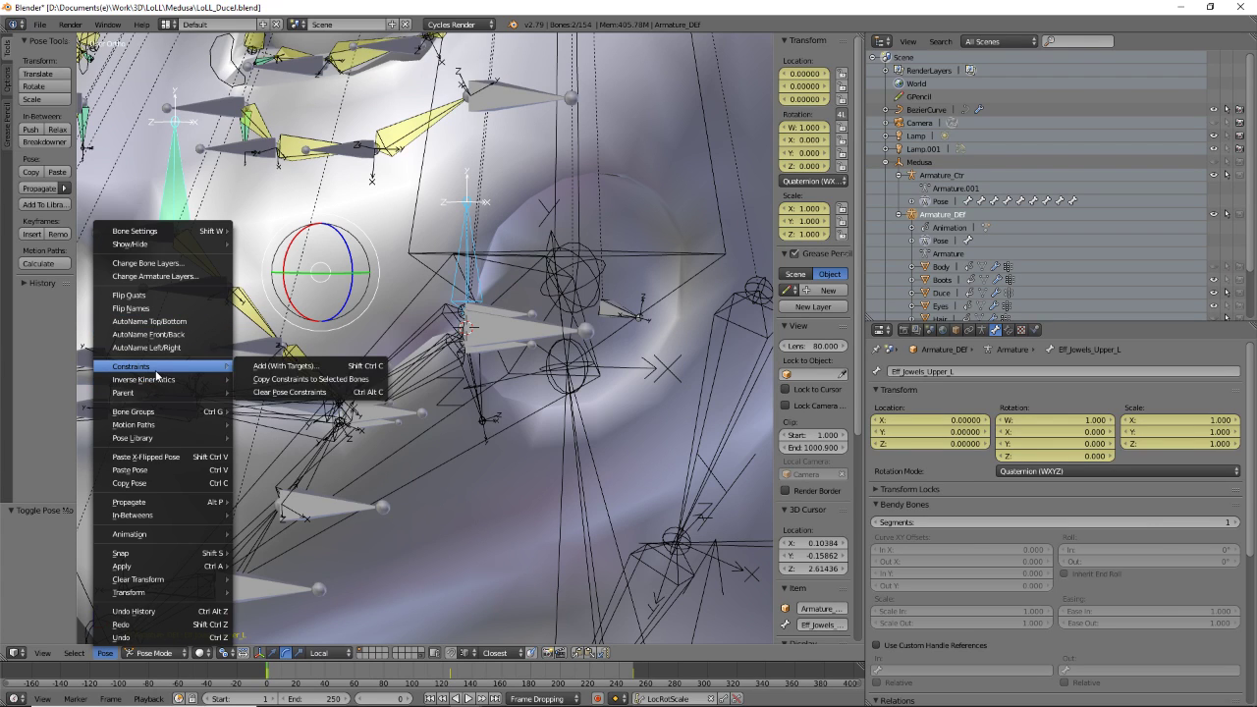
{"action": "left_click", "coordinate": [274, 381]}
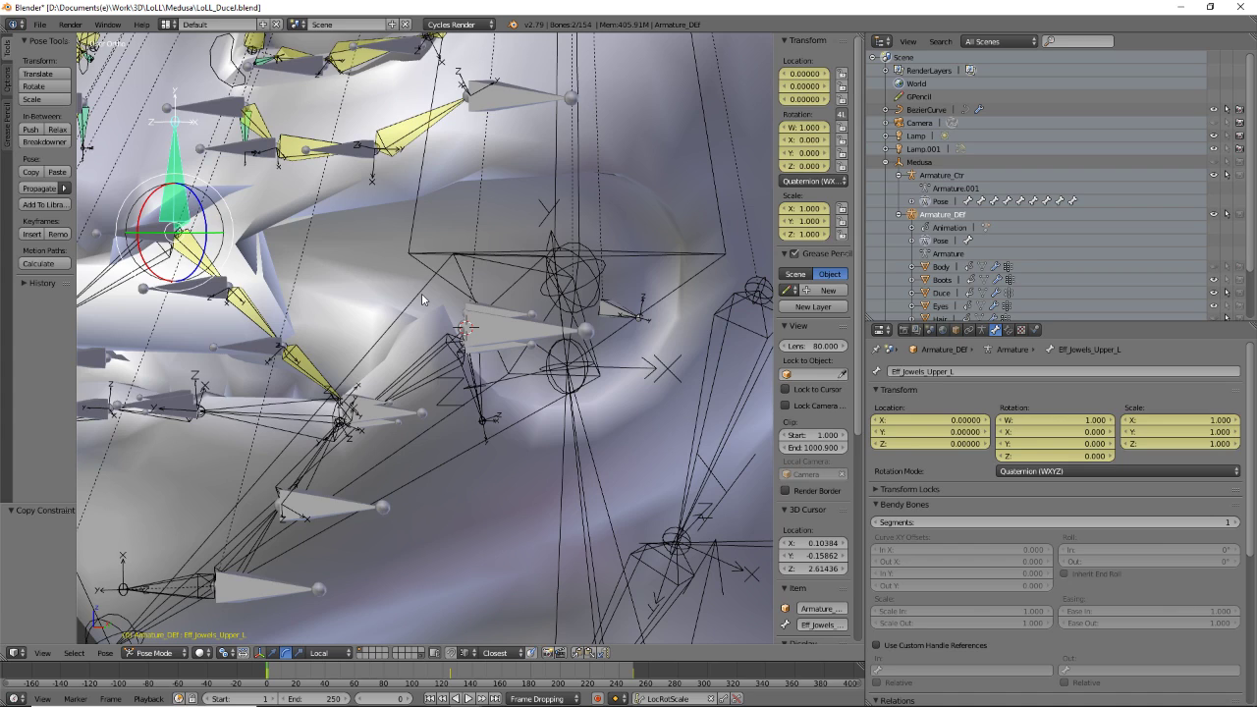
{"action": "key", "text": "ctrl+z"}
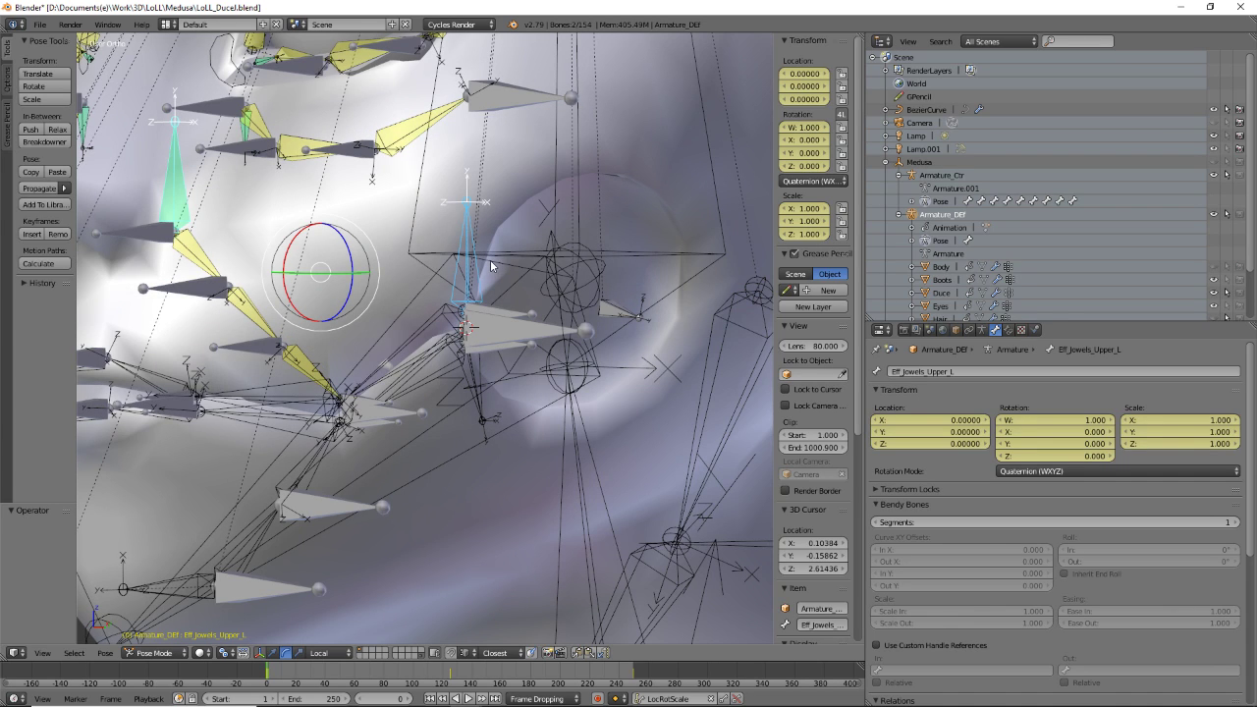
{"action": "key", "text": "ctrl+z"}
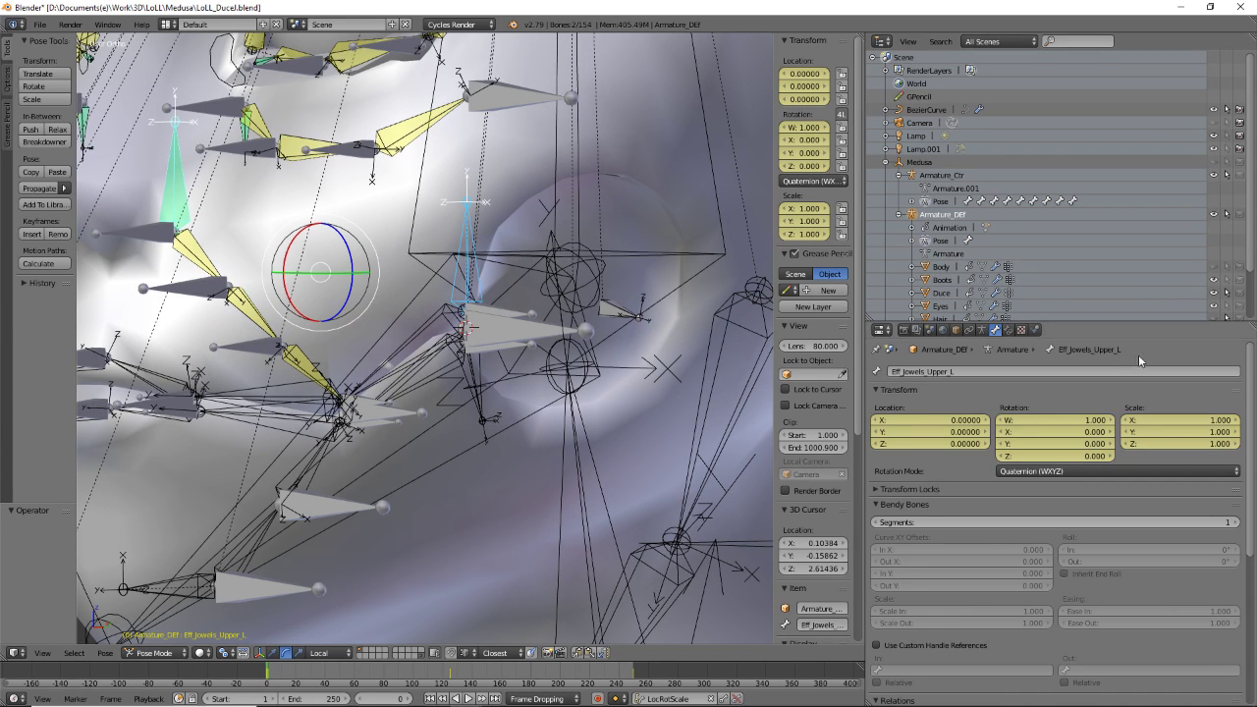
- Put Armature_DEF in rest position and copy the constraints of Eff_Jowels_Upper_L to the Eff_Lips_UpperCorner_L bone
{"action": "left_click", "coordinate": [982, 330]}
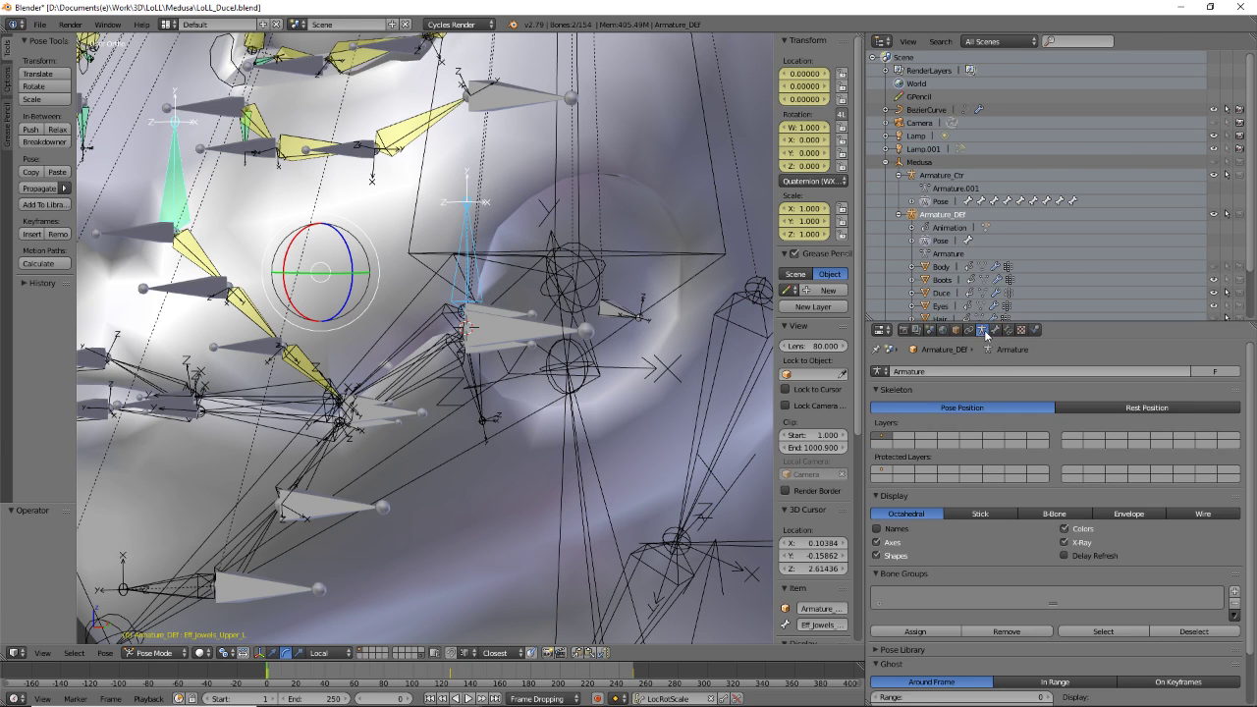
{"action": "left_click", "coordinate": [1145, 407]}
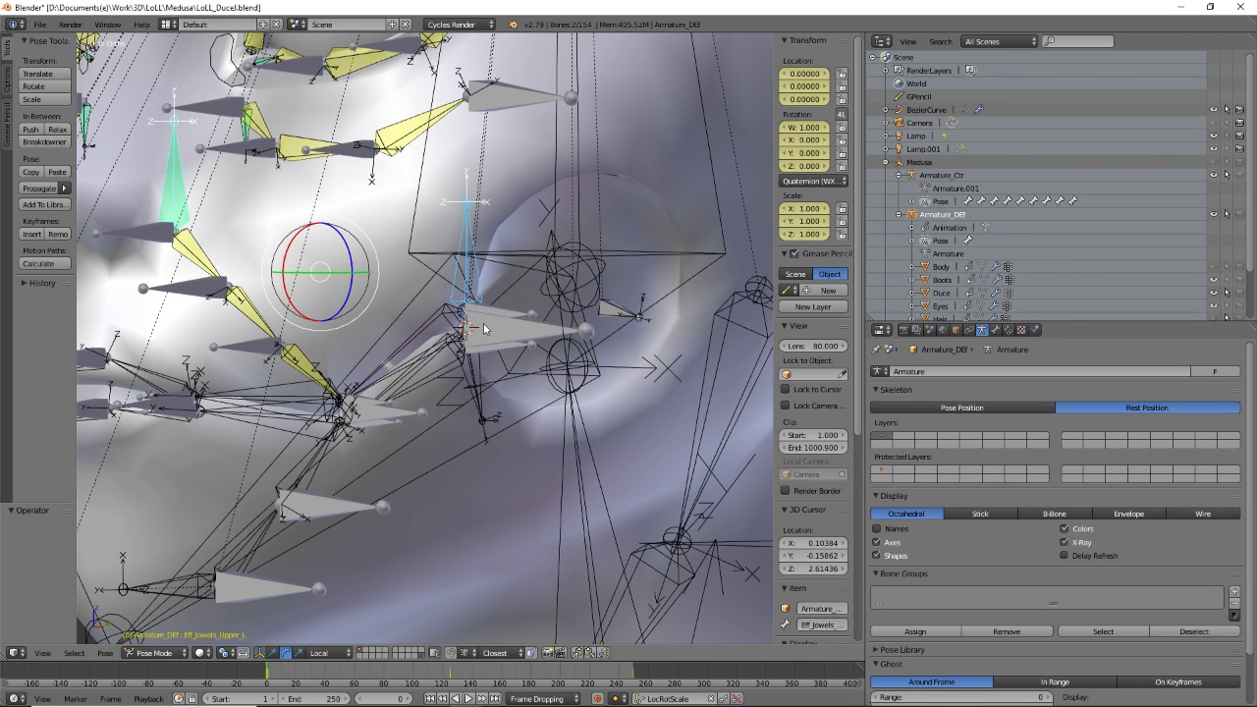
{"action": "right_click", "coordinate": [420, 135]}
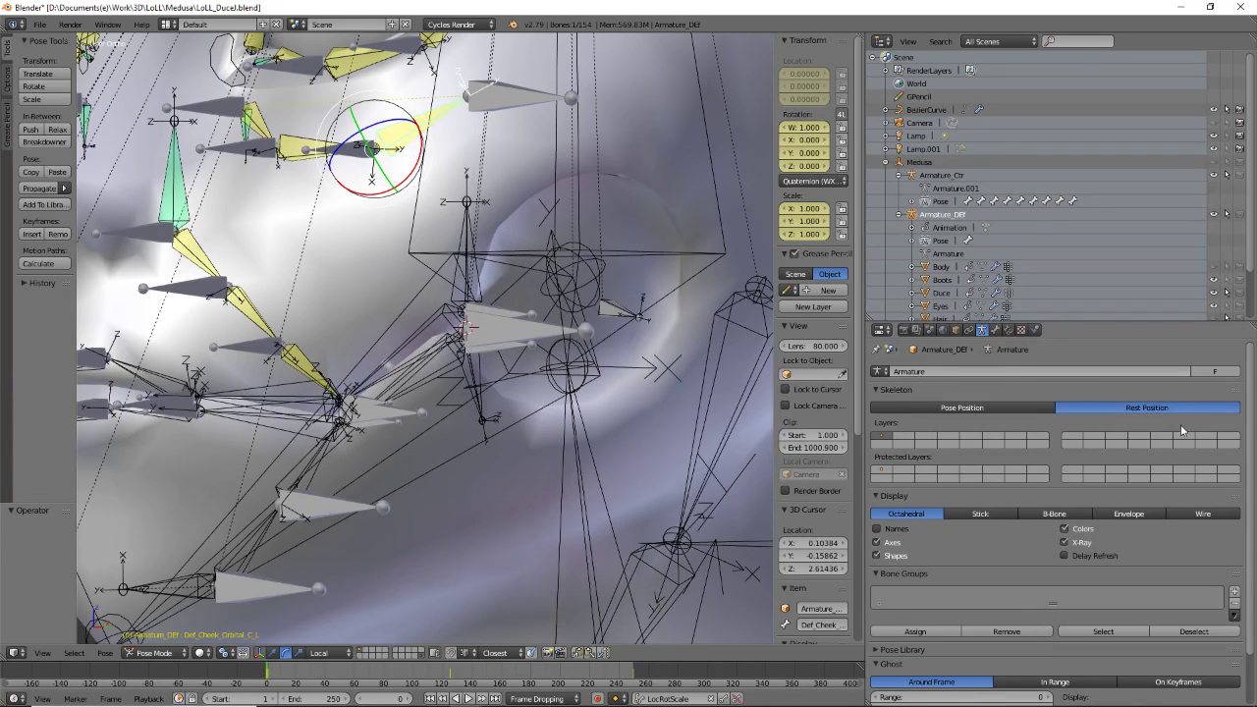
{"action": "right_click", "coordinate": [481, 278]}
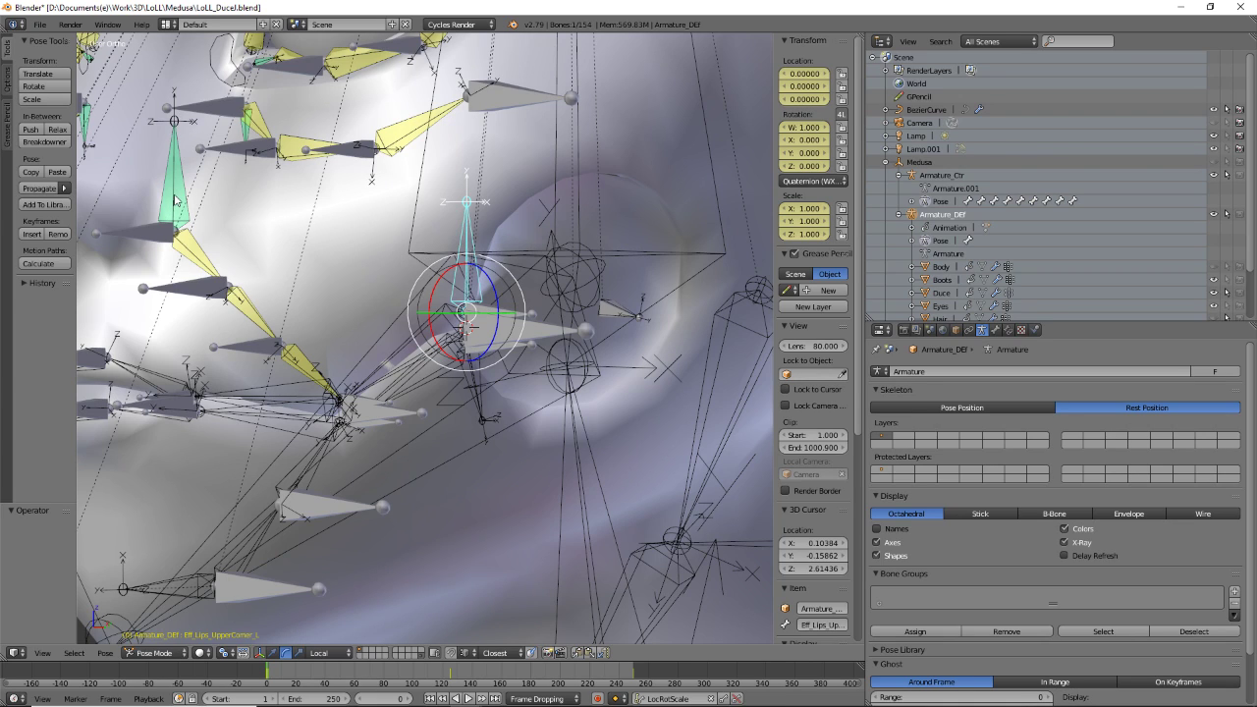
{"action": "right_click", "coordinate": [175, 200], "text": "shift"}
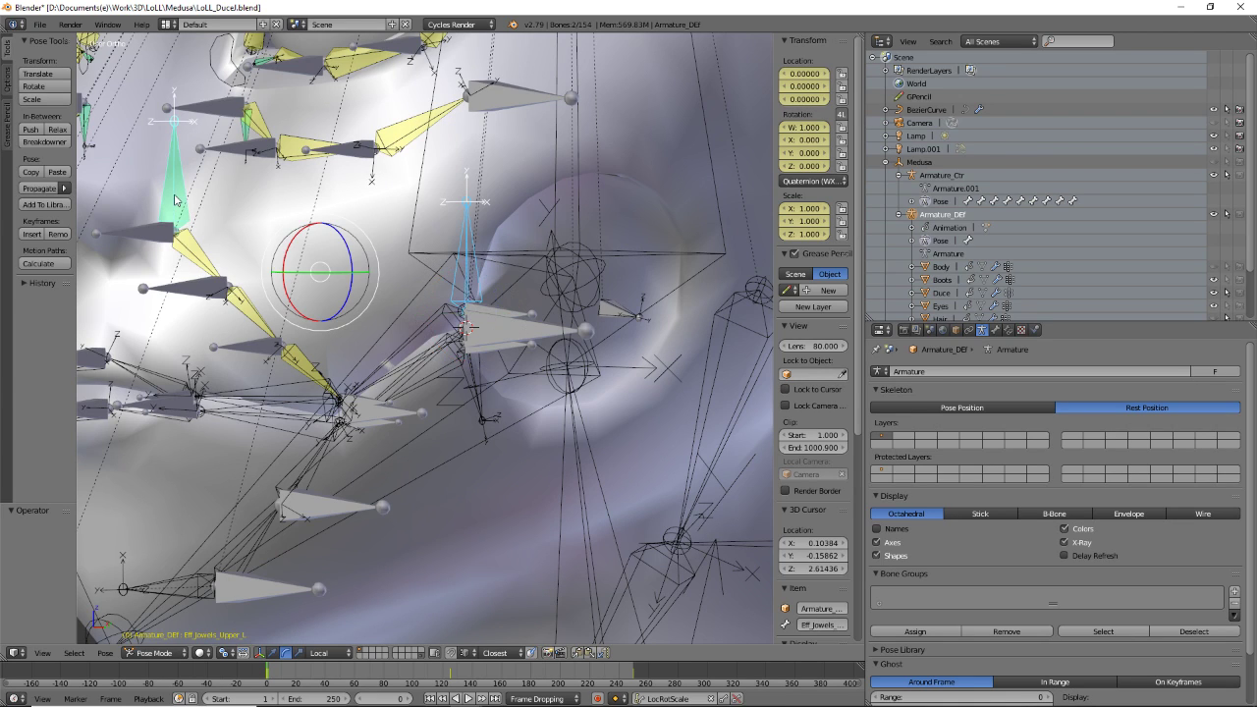
{"action": "left_click", "coordinate": [105, 653]}
{"action": "mouse_move", "coordinate": [164, 382]}
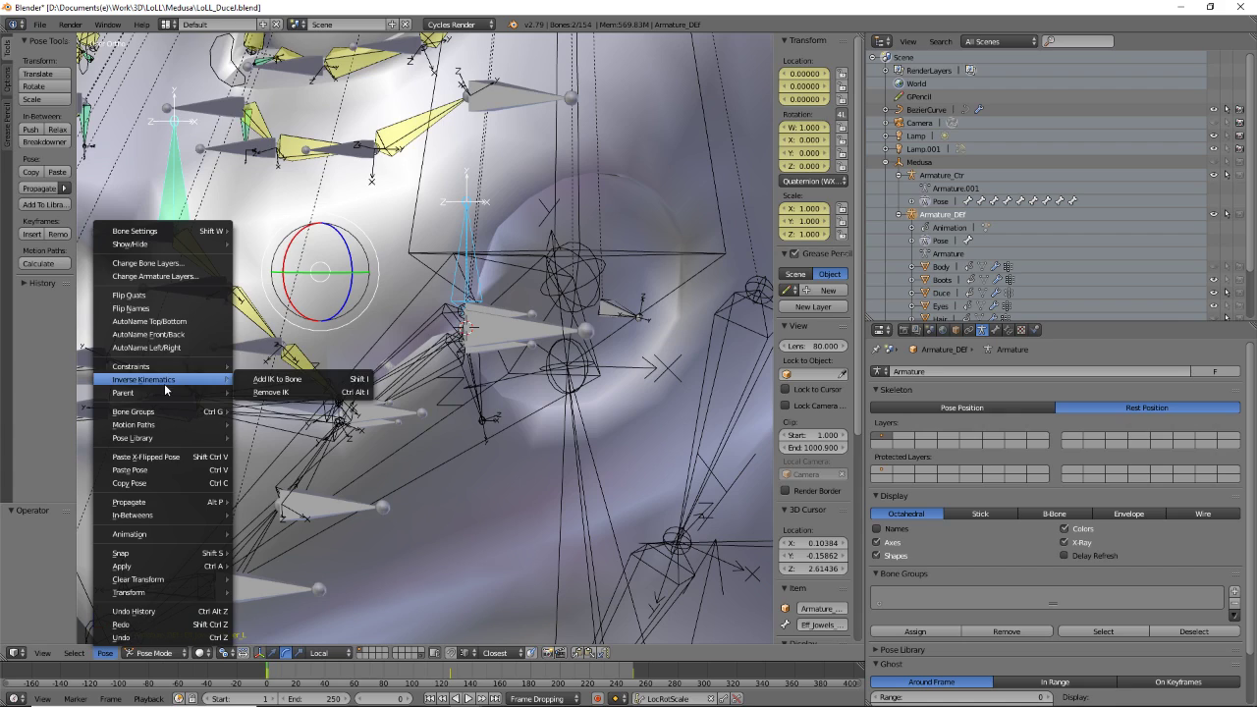
{"action": "mouse_move", "coordinate": [170, 422]}
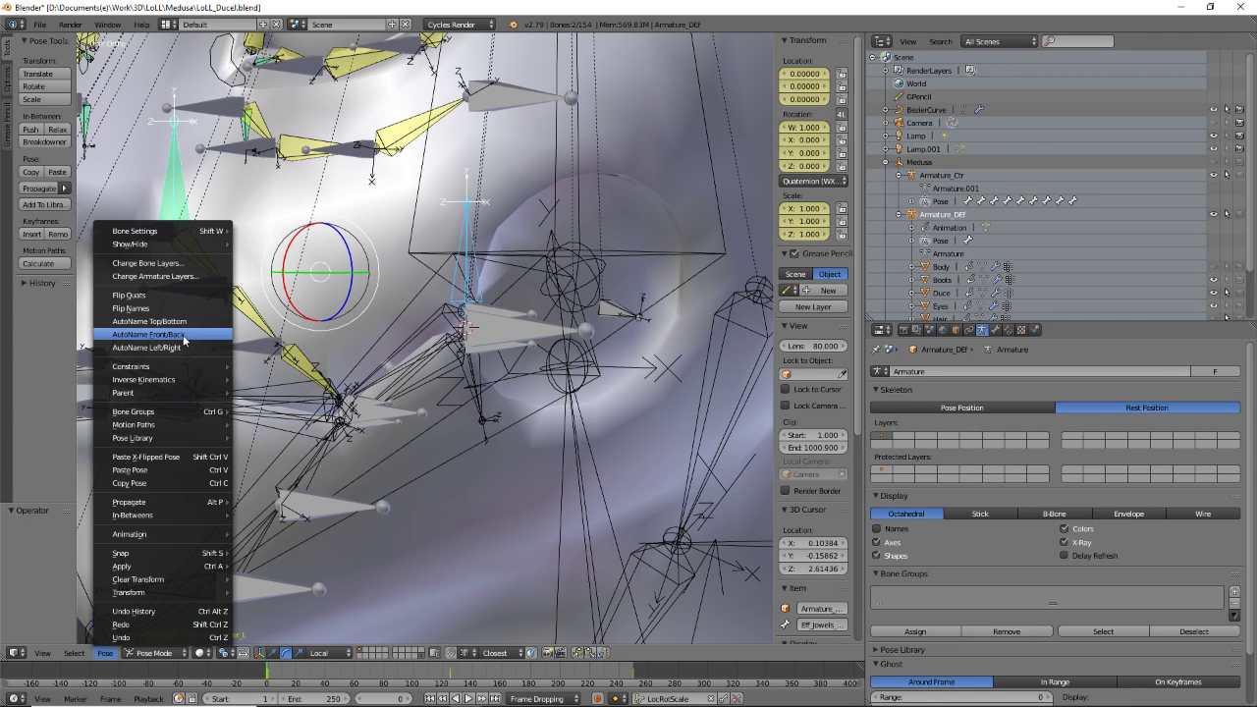
{"action": "mouse_move", "coordinate": [226, 366]}
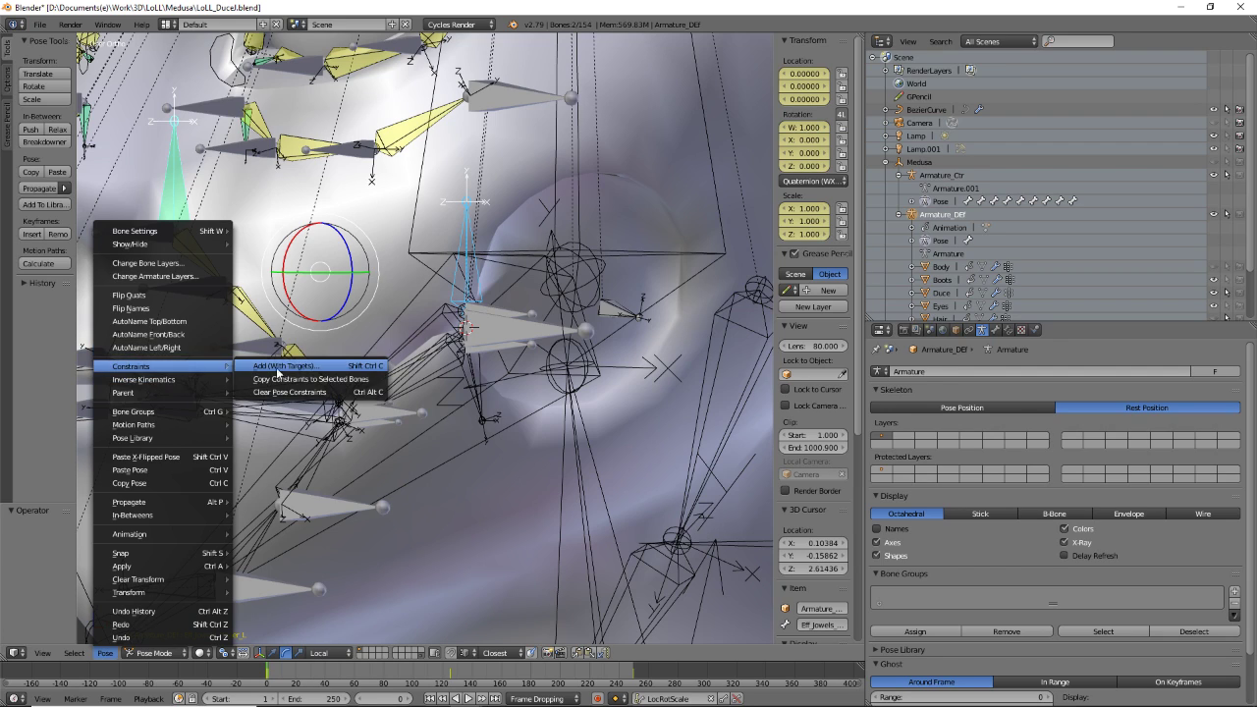
{"action": "left_click", "coordinate": [308, 379]}
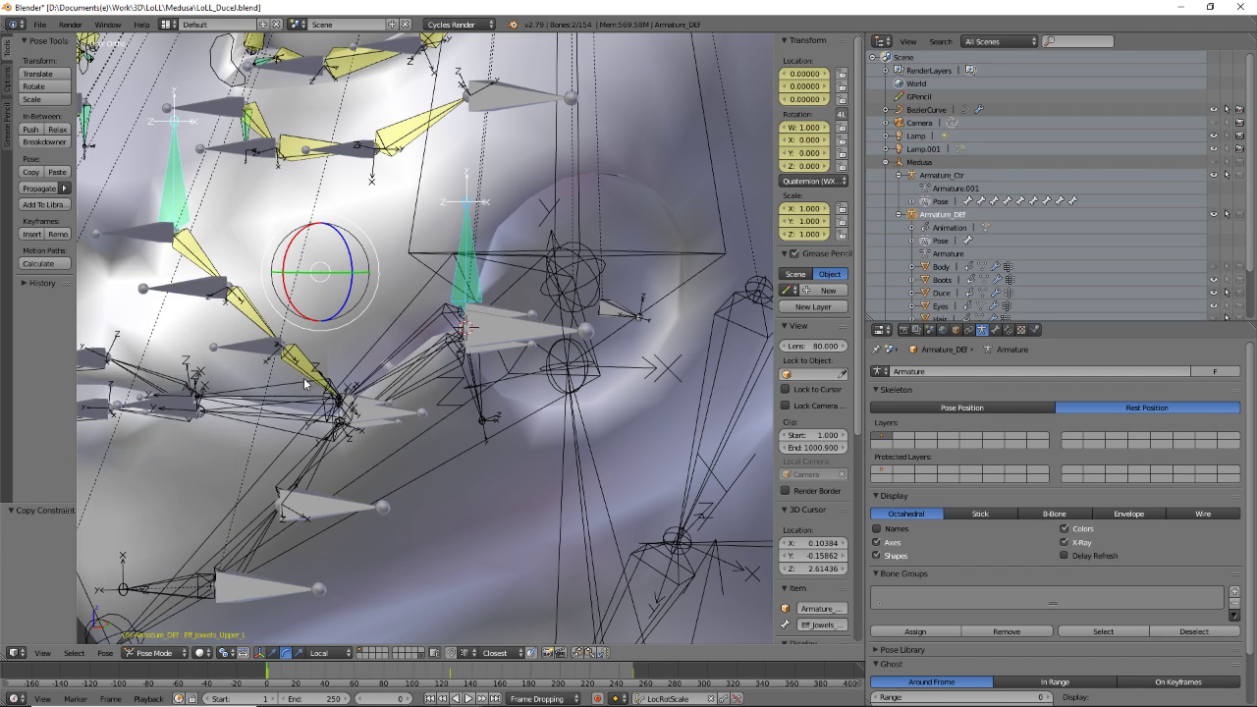
- Set the target bone of Eff_Lips_UpperCorner_L's Copy Location constraint to CTR_Mouth_cornerUpperB_L
{"action": "right_click", "coordinate": [470, 293]}
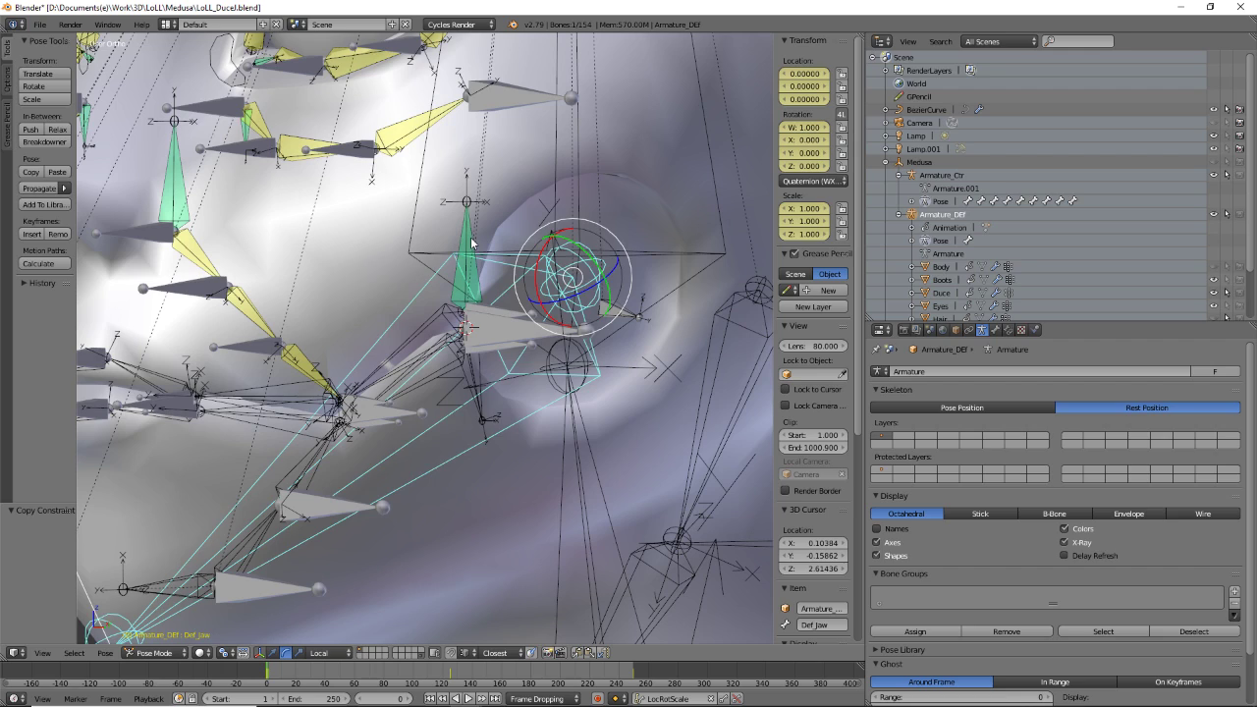
{"action": "right_click", "coordinate": [471, 243]}
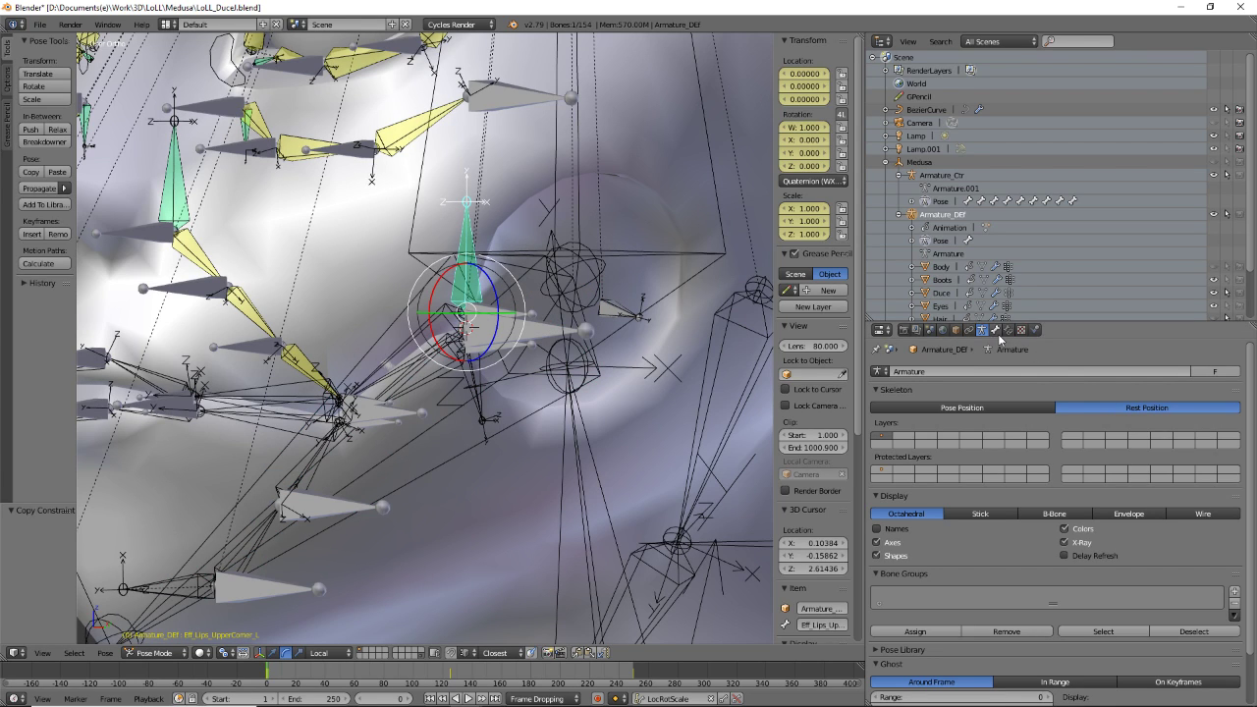
{"action": "left_click", "coordinate": [996, 331]}
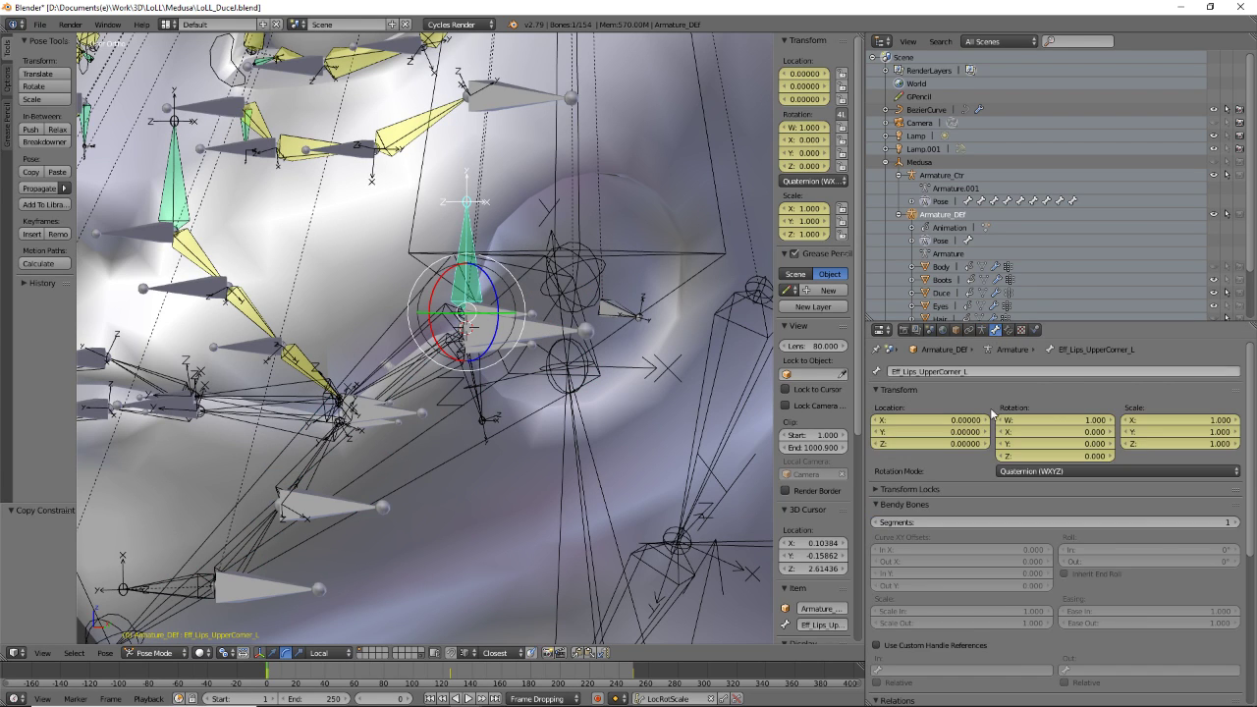
{"action": "left_click", "coordinate": [1011, 331]}
{"action": "left_click", "coordinate": [1117, 429]}
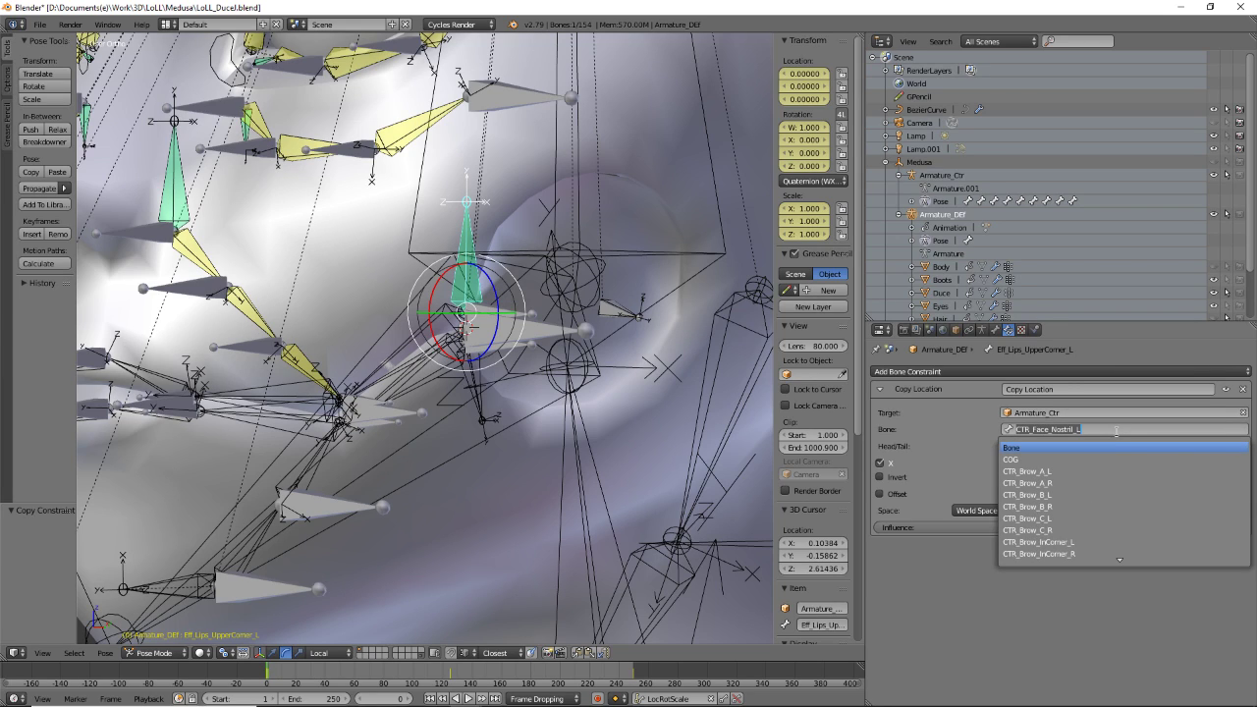
{"action": "key", "text": "ctrl+v"}
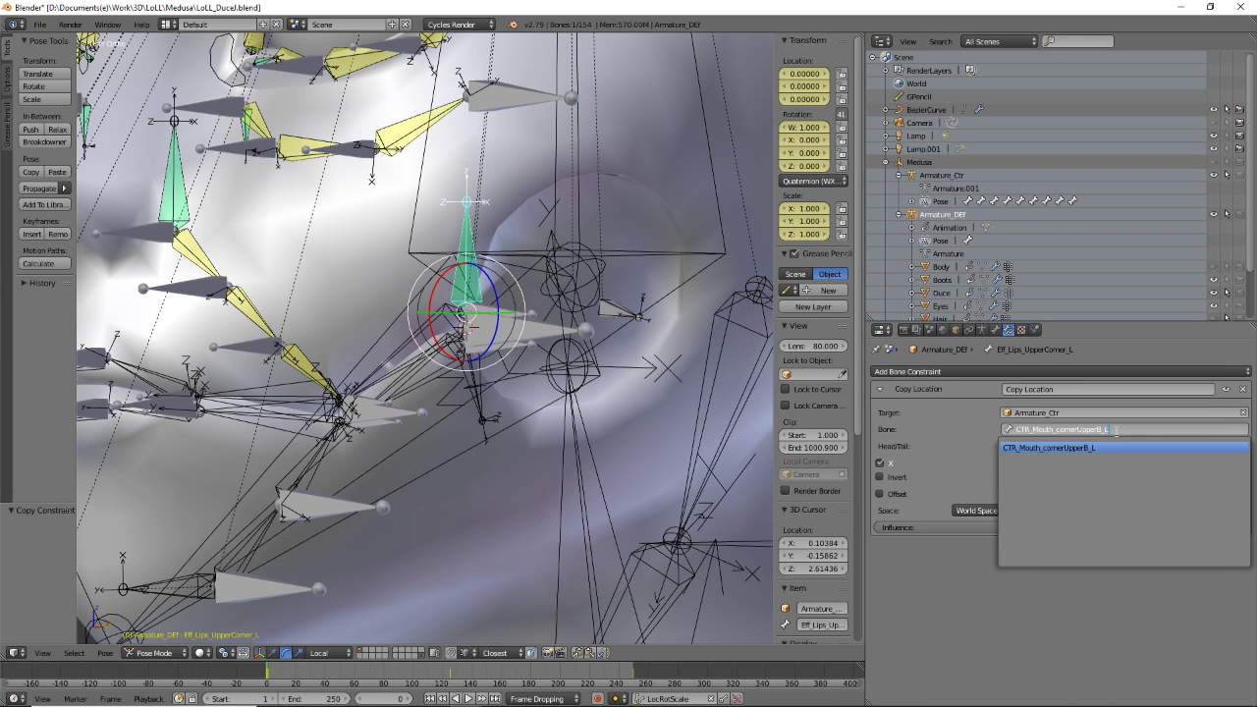
{"action": "key", "text": "Return"}
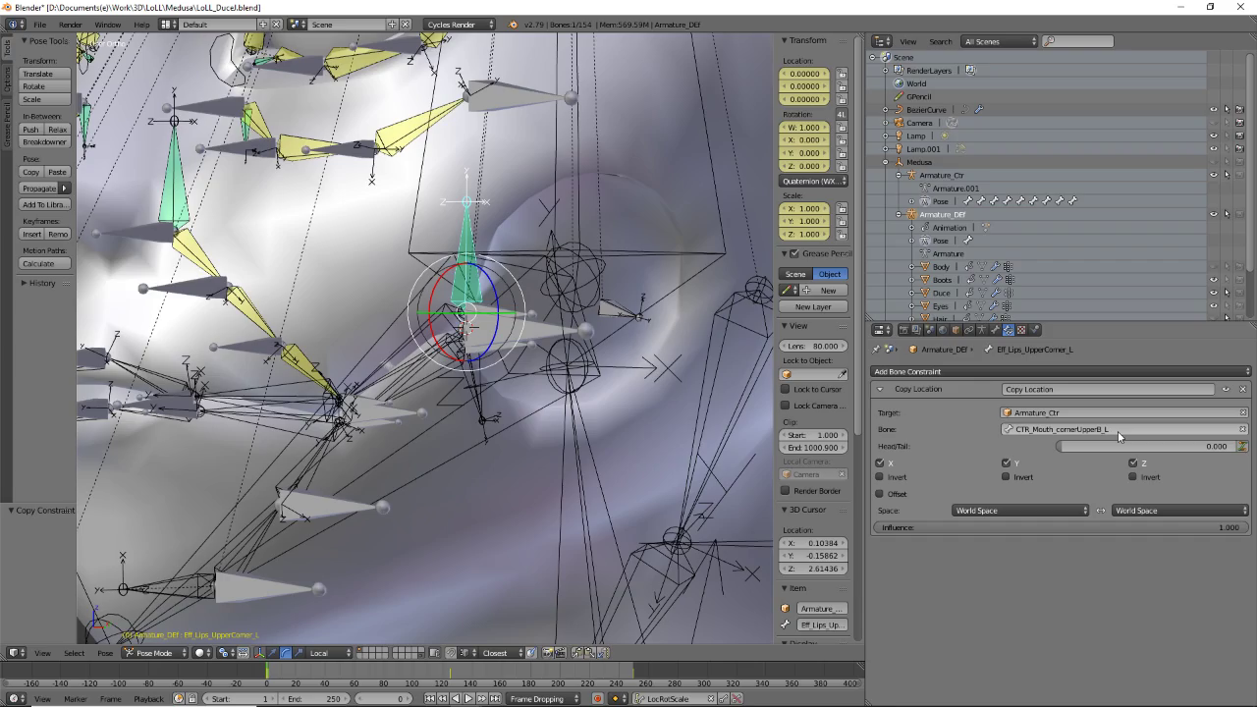
- Select the CTR_Jouls_Ca_L control at the left mouth corner and open its bone name, leaving the name unedited
{"action": "middle_click_drag", "start_coordinate": [501, 456], "coordinate": [552, 432]}
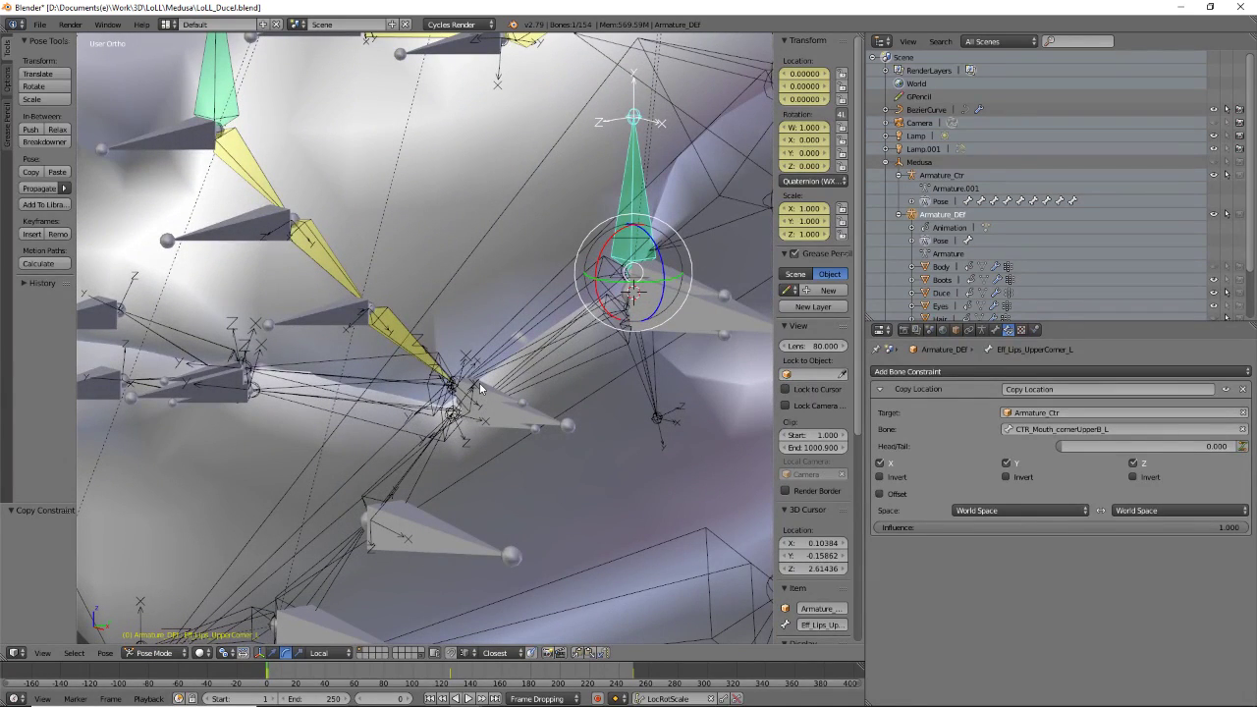
{"action": "right_click", "coordinate": [480, 390]}
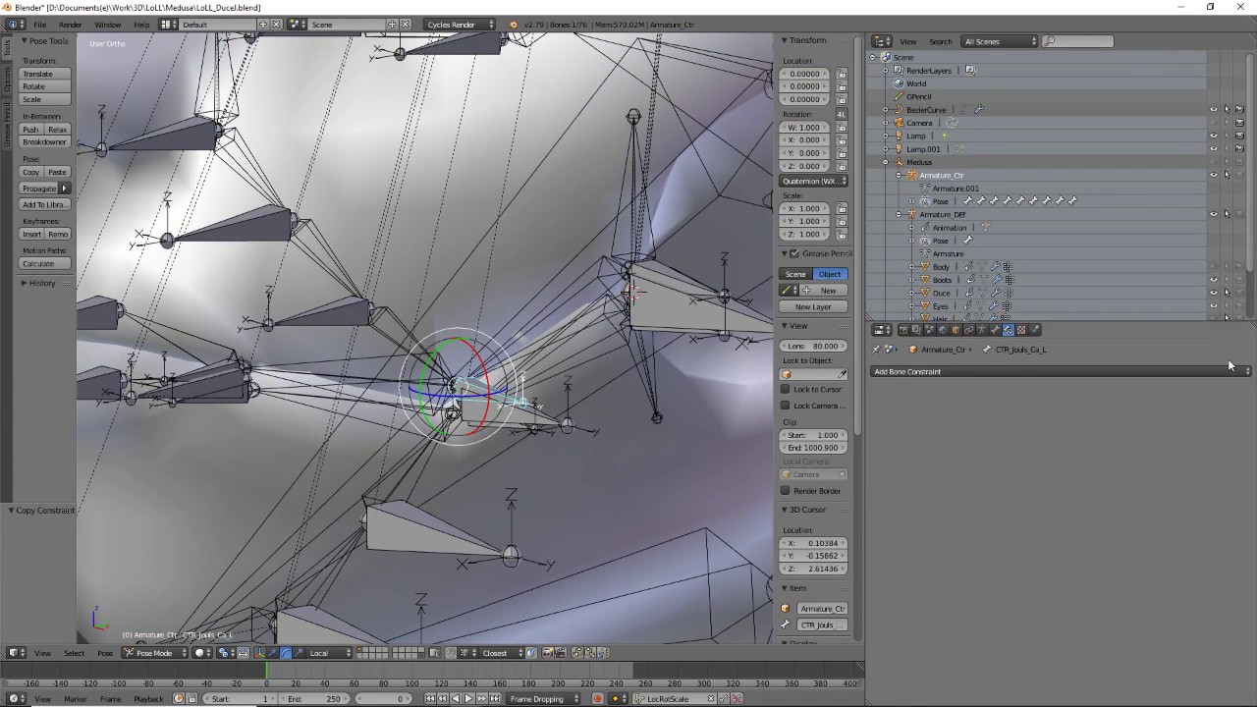
{"action": "left_click", "coordinate": [998, 332]}
{"action": "left_click", "coordinate": [1020, 383]}
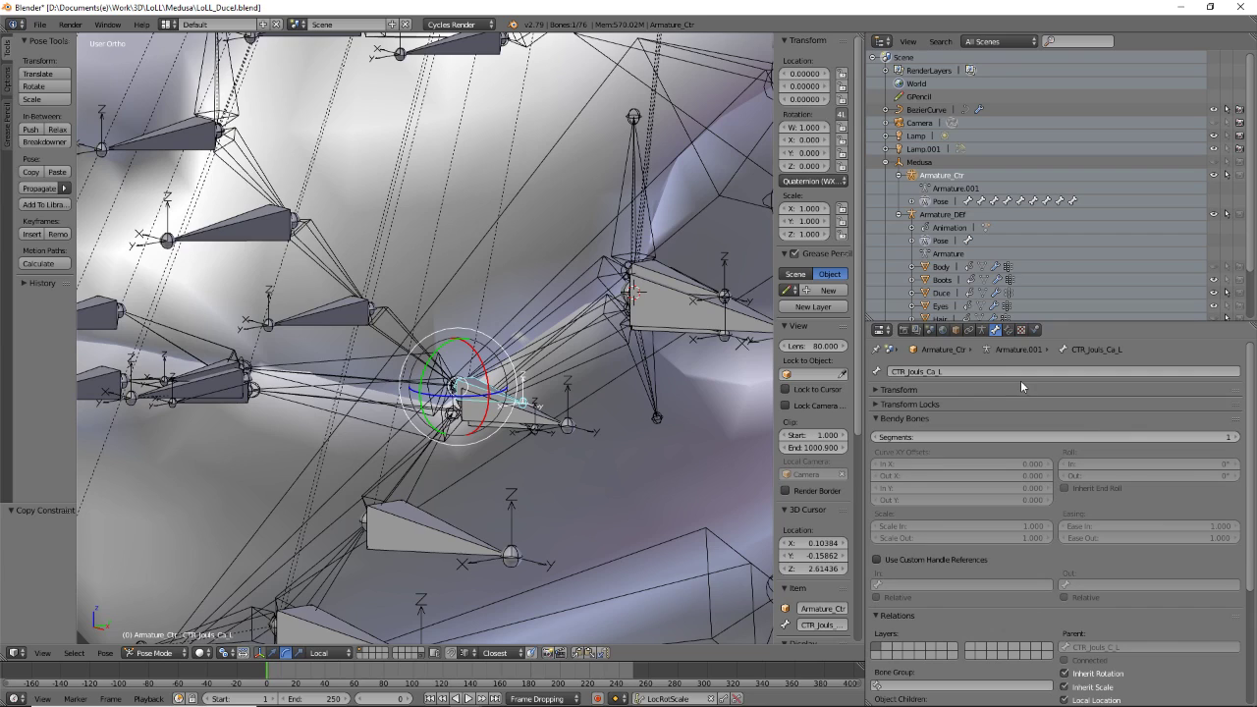
{"action": "left_click", "coordinate": [1009, 373]}
{"action": "key", "text": "Return"}
- Copy the constraints of the Def_Jowels_UpperC_L bone to the Def_Lips_UpperCorner_L bone
{"action": "right_click", "coordinate": [578, 284]}
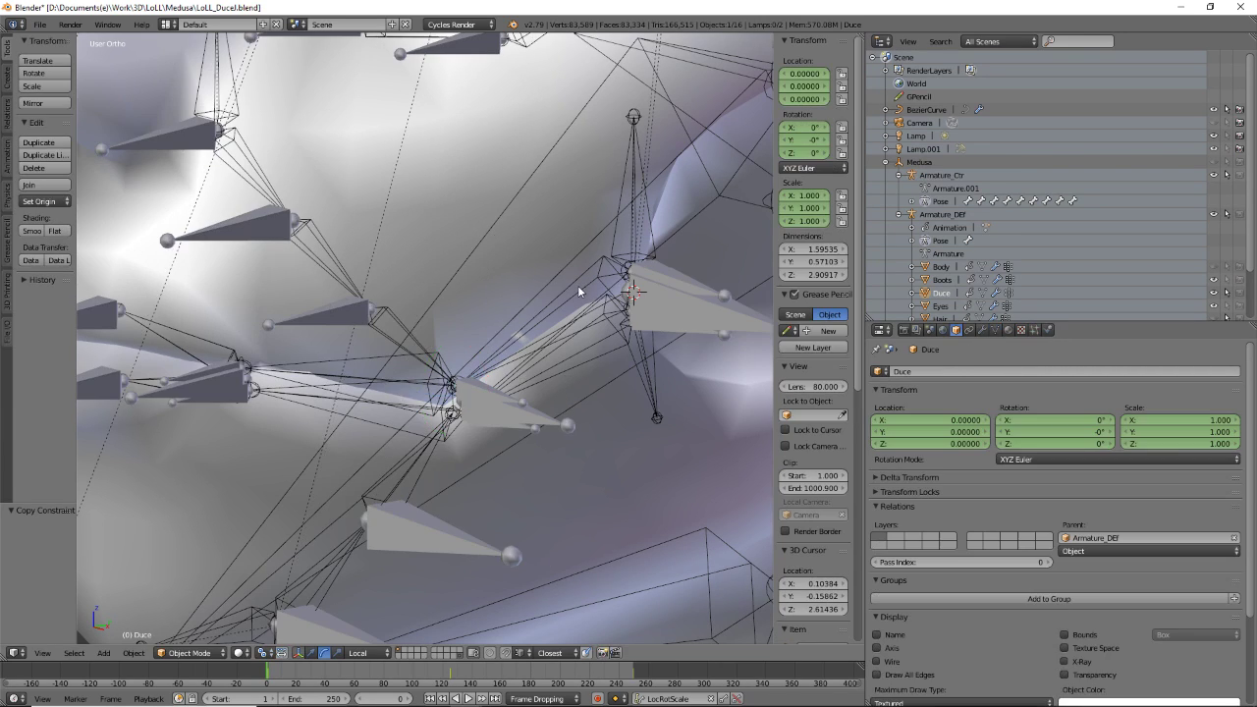
{"action": "right_click", "coordinate": [592, 263]}
{"action": "middle_click_drag", "start_coordinate": [546, 373], "coordinate": [528, 350]}
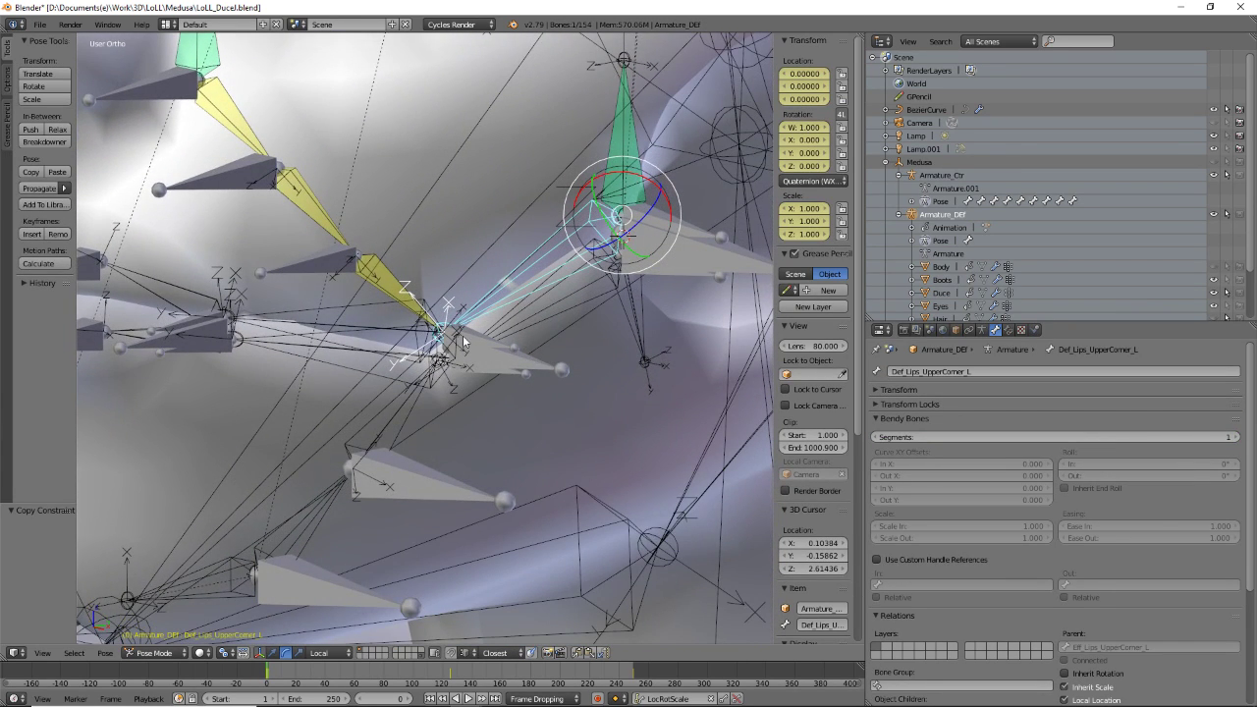
{"action": "right_click", "coordinate": [394, 284], "text": "shift"}
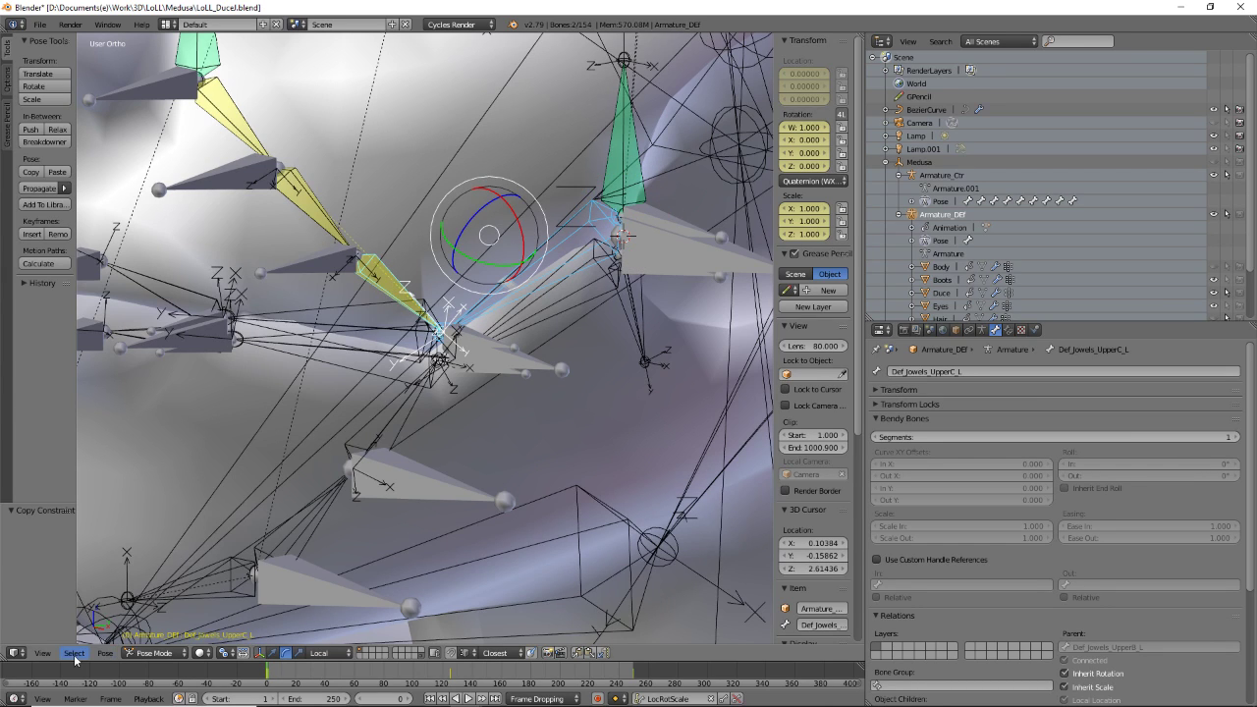
{"action": "left_click", "coordinate": [104, 653]}
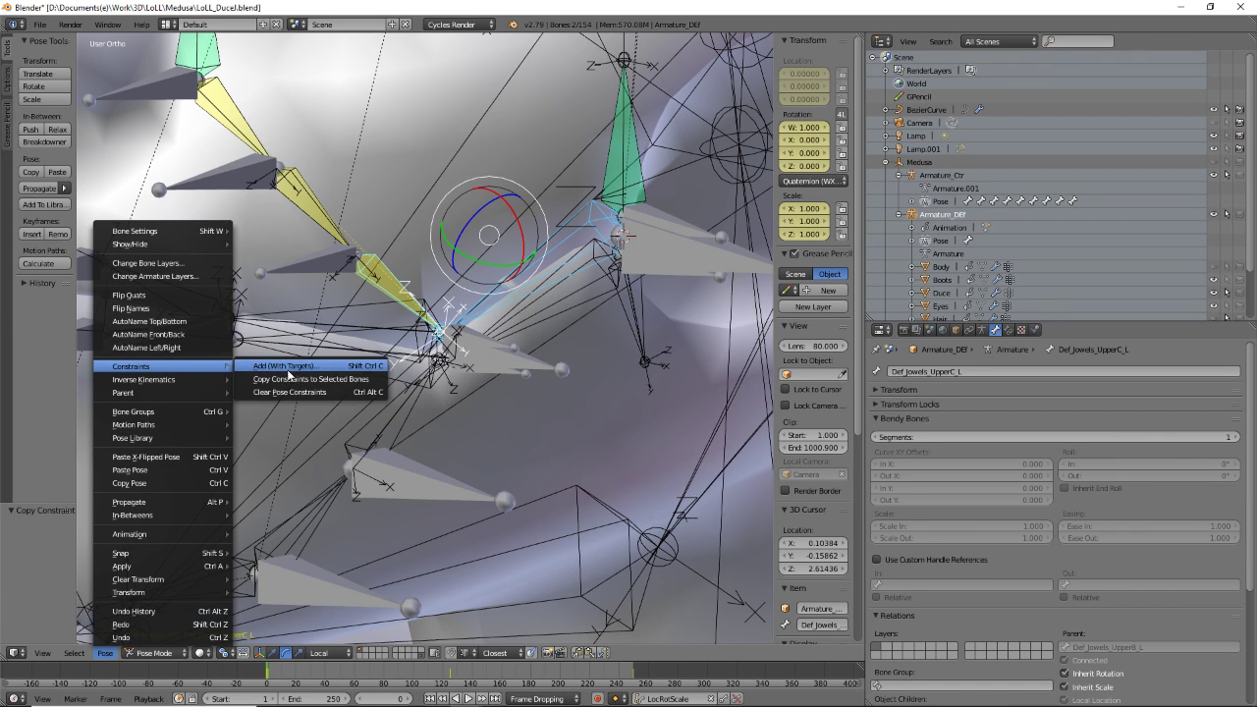
{"action": "left_click", "coordinate": [292, 380]}
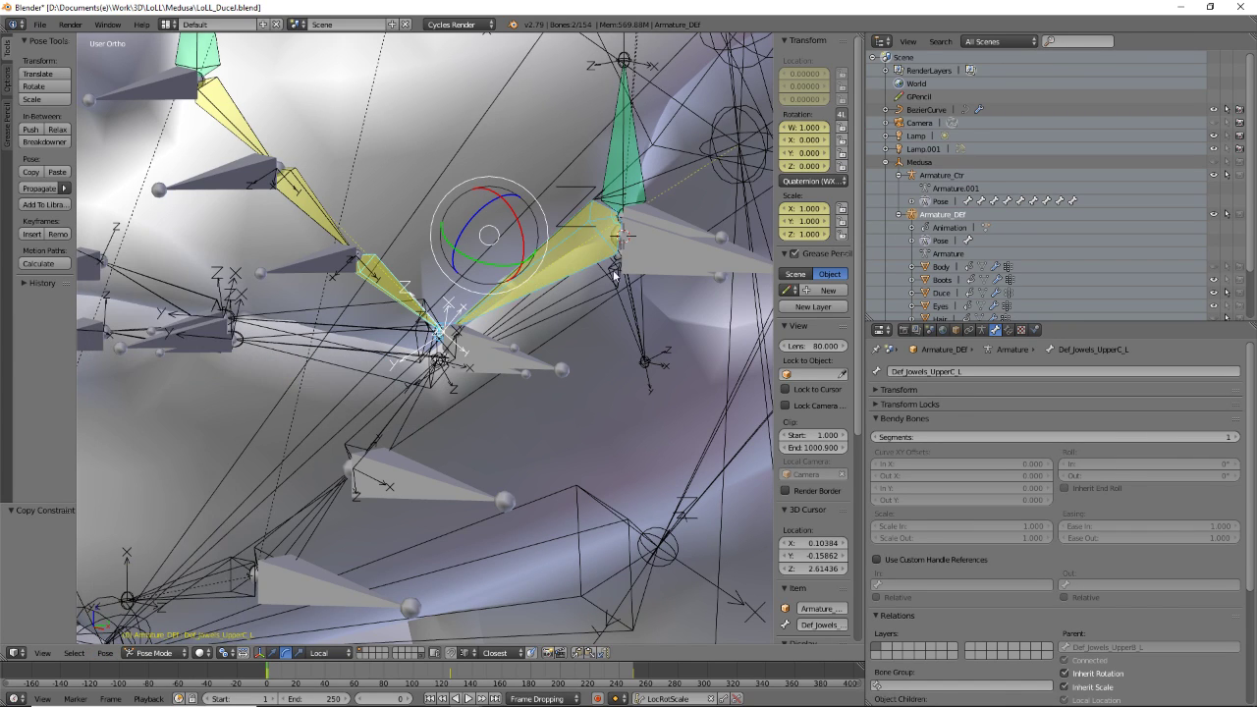
- Reset the rest length of the Stretch To constraint on the Def_Lips_UpperCorner_L bone
{"action": "right_click", "coordinate": [554, 244]}
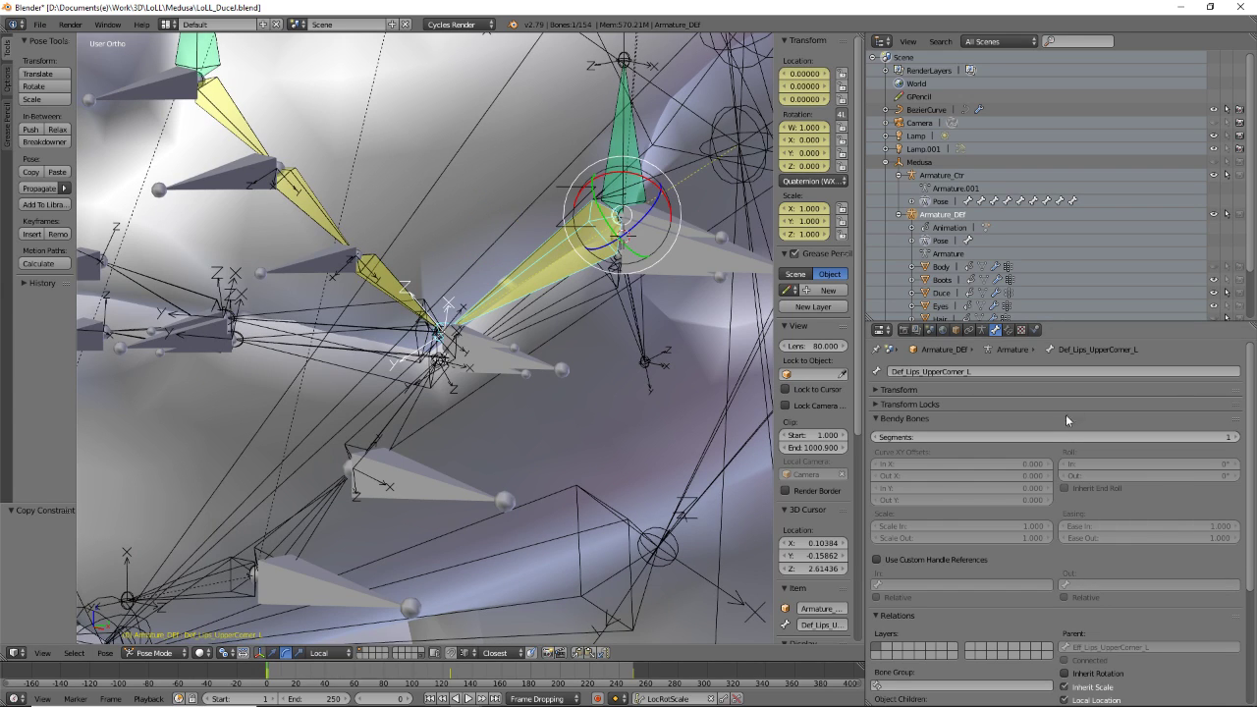
{"action": "left_click", "coordinate": [1021, 331]}
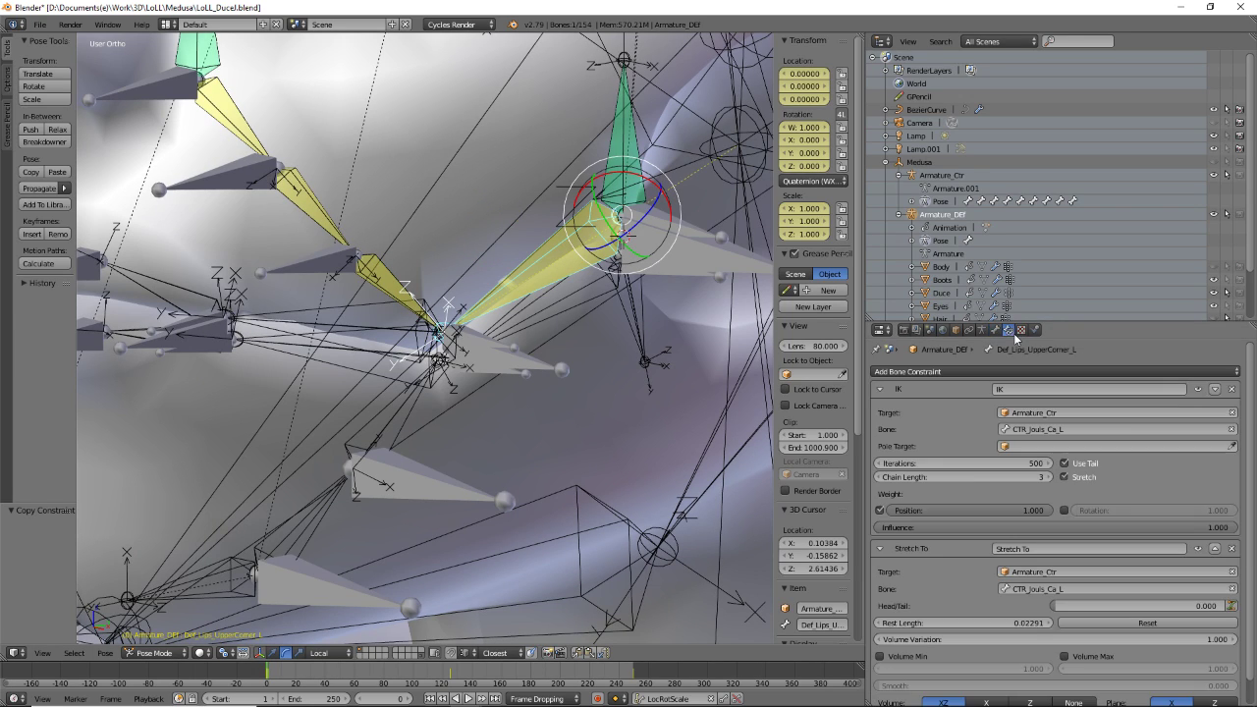
{"action": "left_click", "coordinate": [1142, 625]}
- Switch the Armature_DEF skeleton back to pose position
{"action": "left_click", "coordinate": [997, 331]}
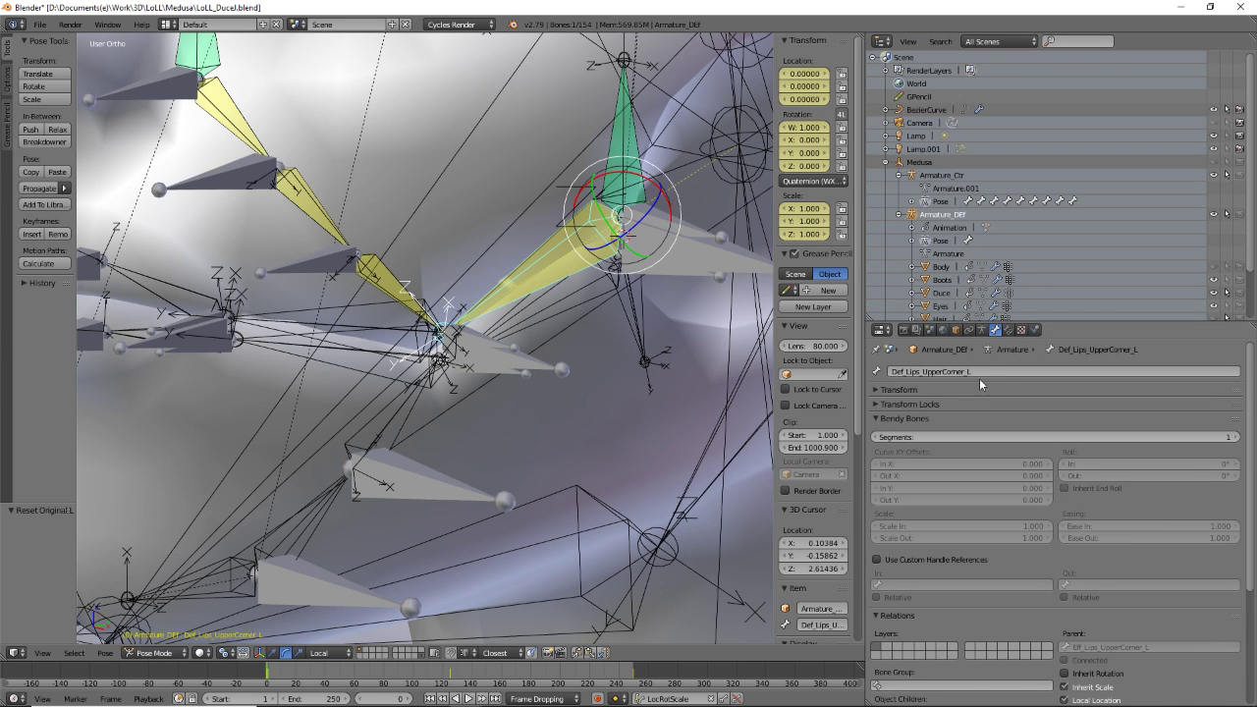
{"action": "left_click", "coordinate": [984, 331]}
{"action": "left_click", "coordinate": [966, 405]}
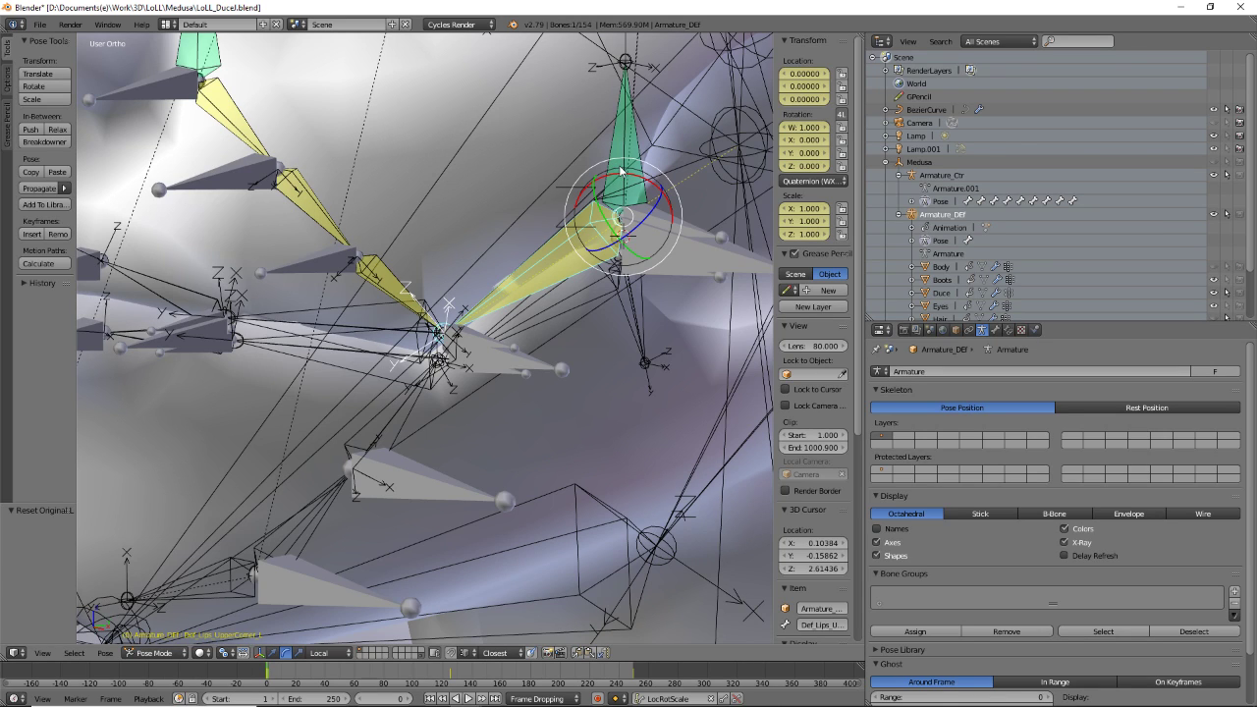
- Test the CTR_Mouth_cornerUpperB_L control at the left cheek with a trial move and cancel it
{"action": "right_click", "coordinate": [641, 252]}
{"action": "right_click", "coordinate": [662, 249]}
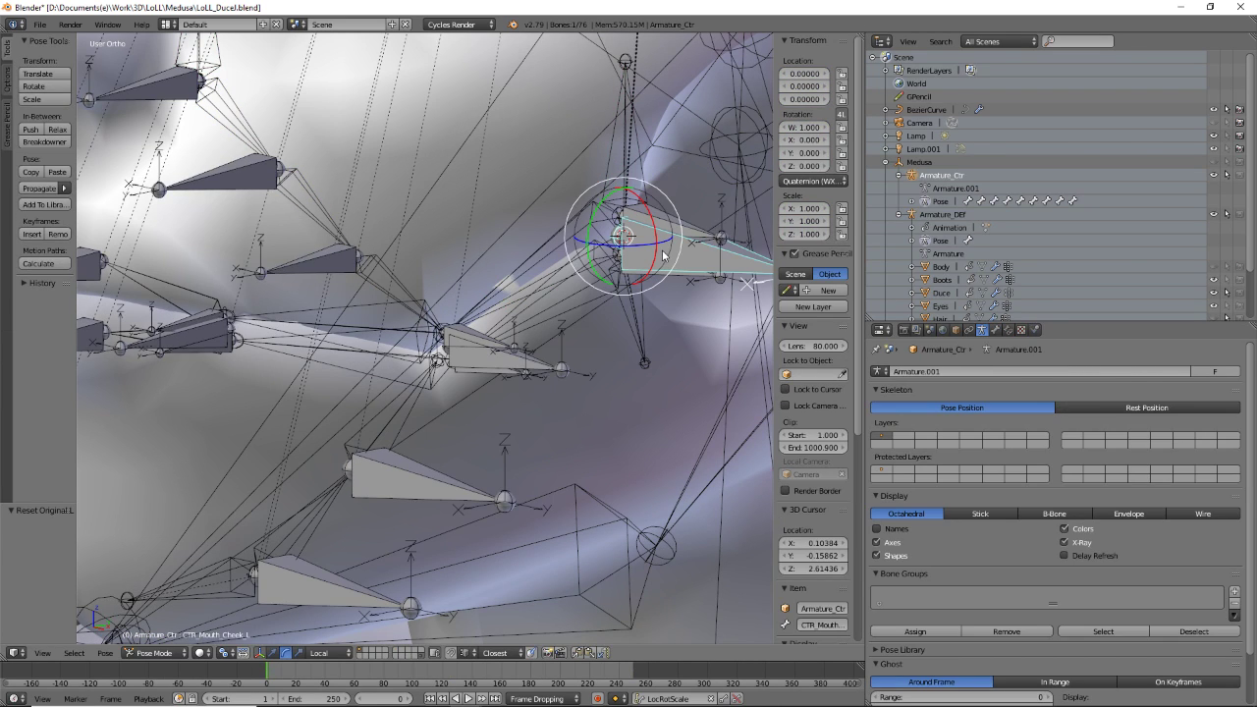
{"action": "left_click", "coordinate": [1149, 403]}
{"action": "left_click", "coordinate": [1014, 406]}
{"action": "middle_click_drag", "start_coordinate": [648, 294], "coordinate": [599, 257]}
{"action": "right_click", "coordinate": [597, 259]}
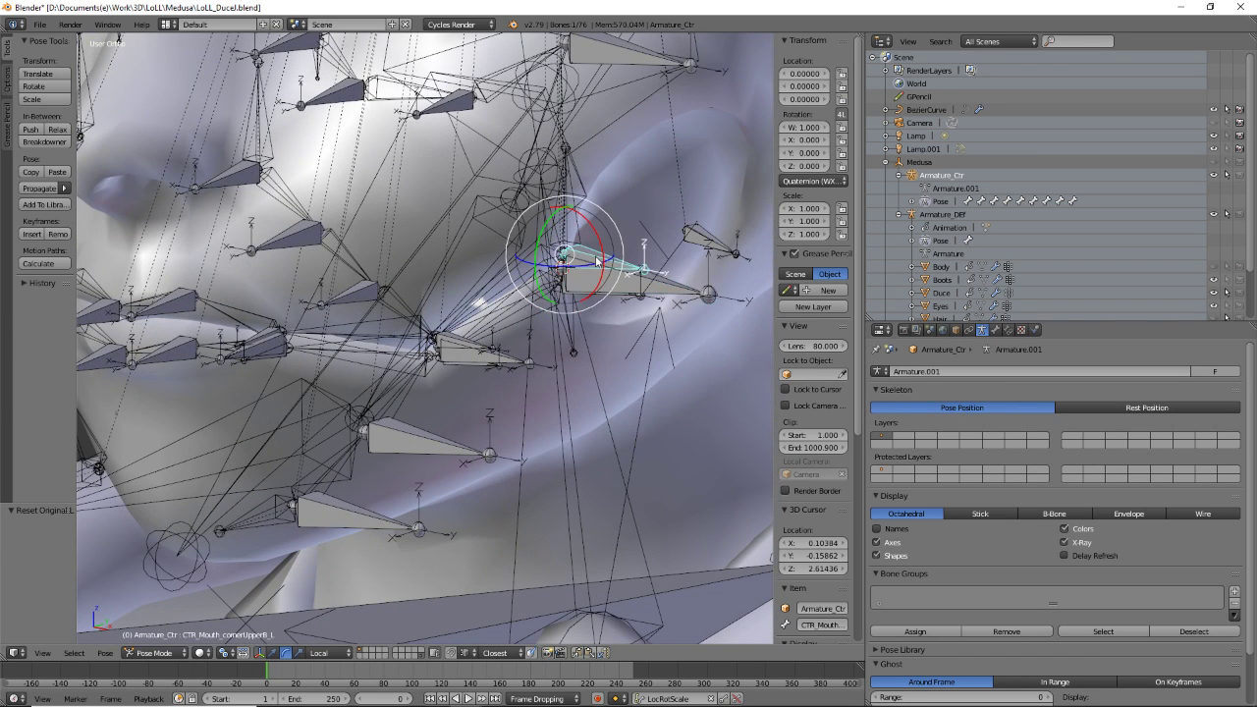
{"action": "key", "text": "g"}
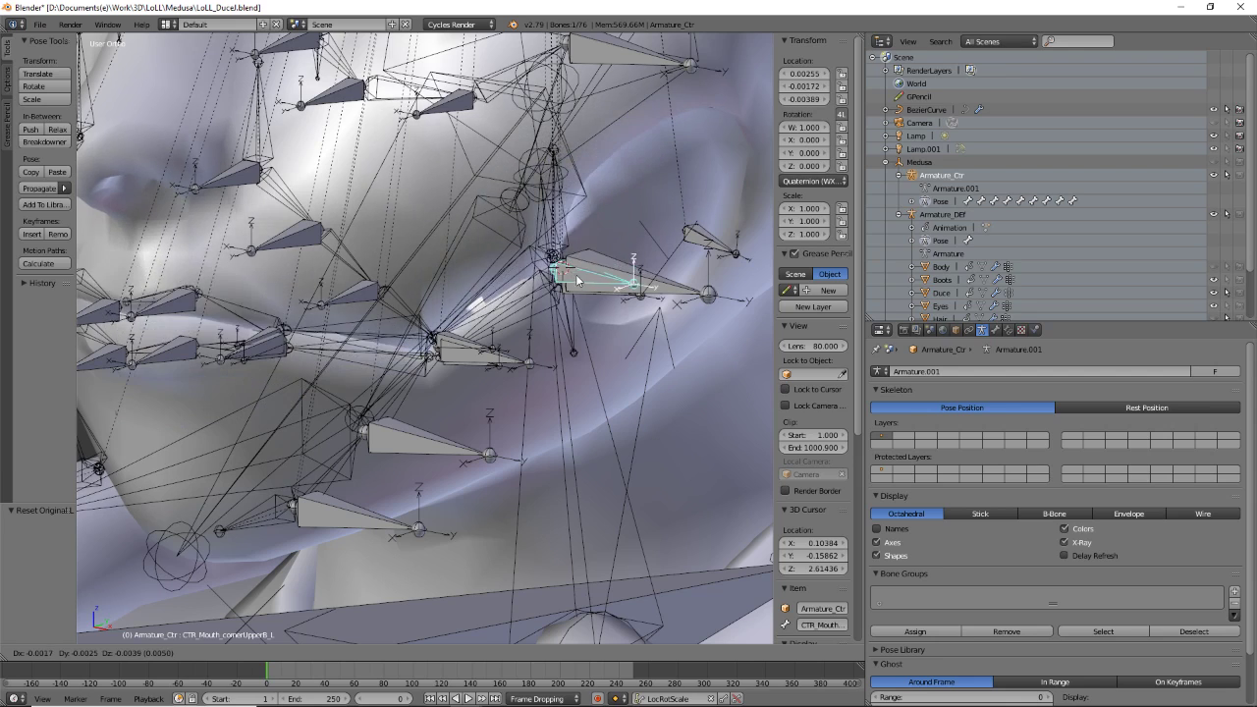
{"action": "key", "text": "Escape"}
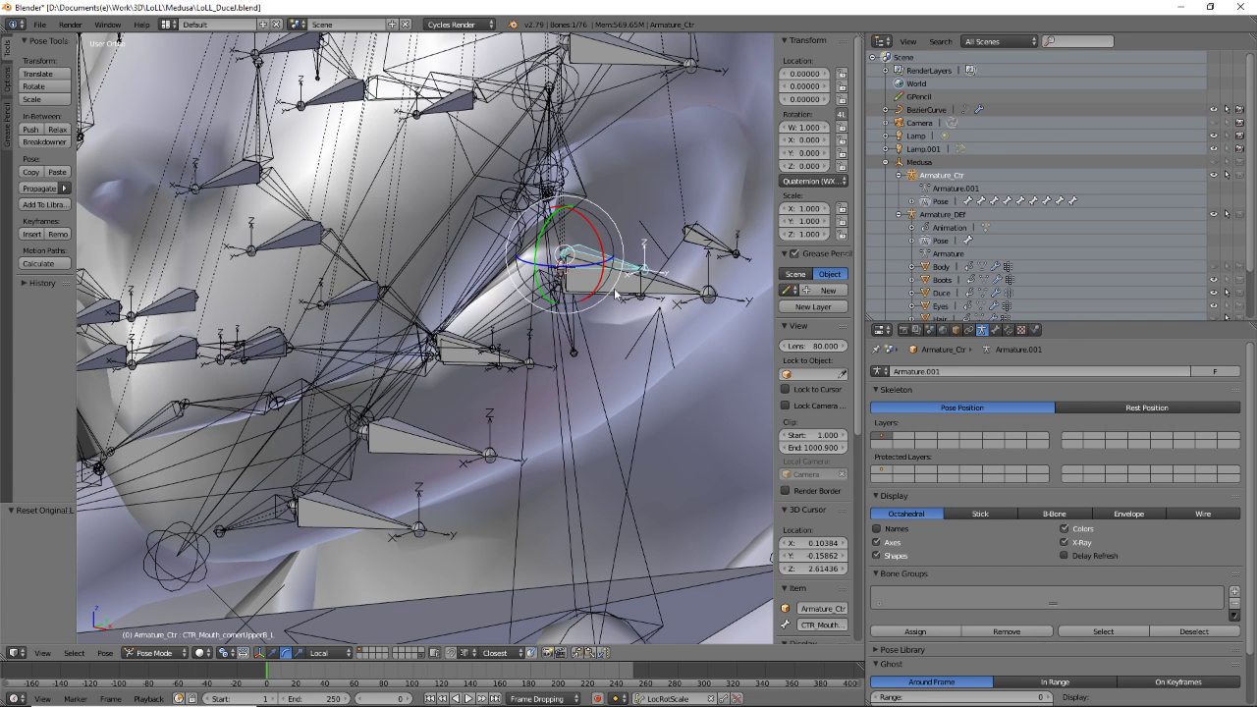
{"action": "key", "text": "Tab"}
{"action": "middle_click_drag", "start_coordinate": [522, 302], "coordinate": [524, 264]}
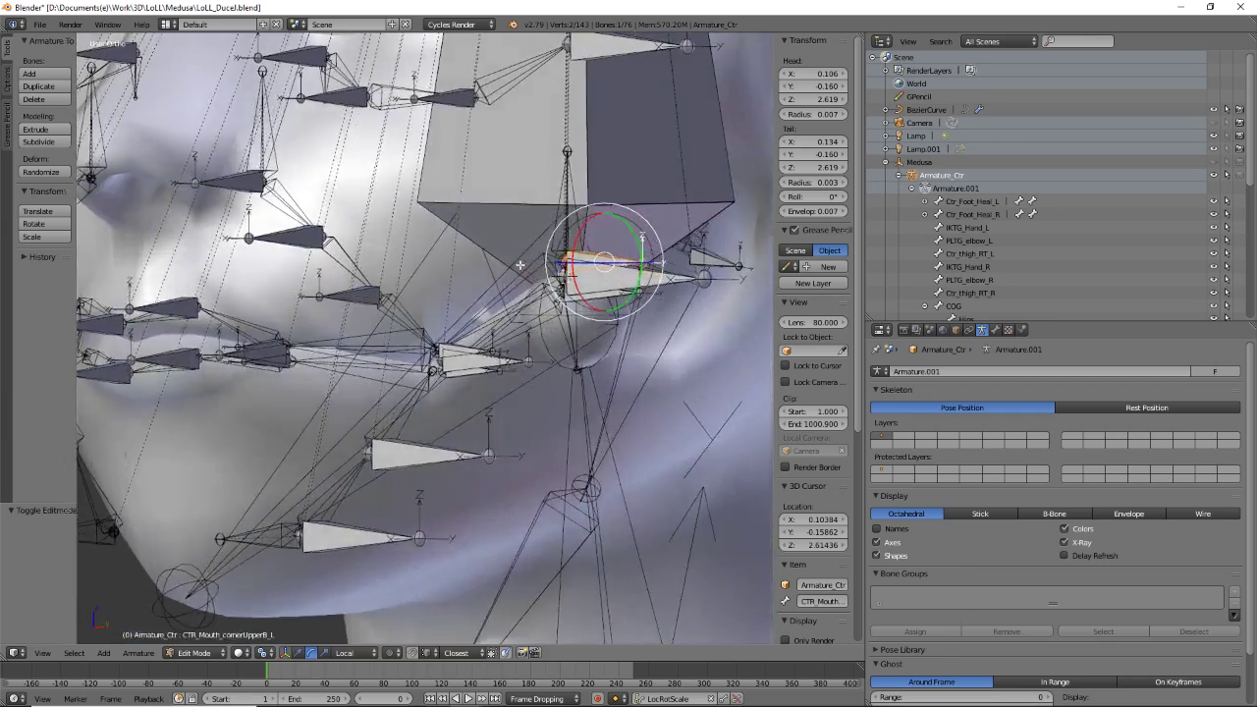
{"action": "scroll", "coordinate": [524, 263], "scroll_direction": "up", "scroll_amount": 3}
{"action": "key", "text": "ctrl+Tab"}
{"action": "scroll", "coordinate": [638, 238], "scroll_direction": "down", "scroll_amount": 3}
{"action": "middle_click_drag", "start_coordinate": [603, 231], "coordinate": [550, 255]}
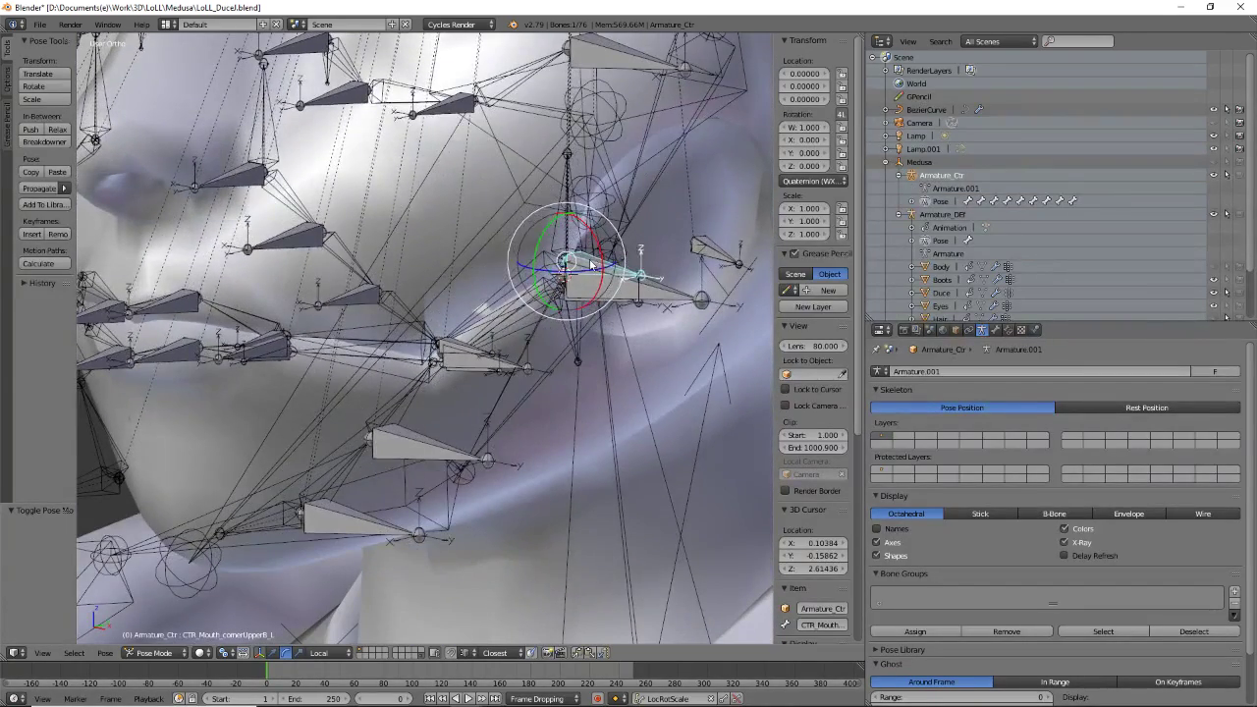
- Clear all transforms on every Armature_Ctr bone and switch that armature to rest position
{"action": "key", "text": "a"}
{"action": "left_click", "coordinate": [105, 653]}
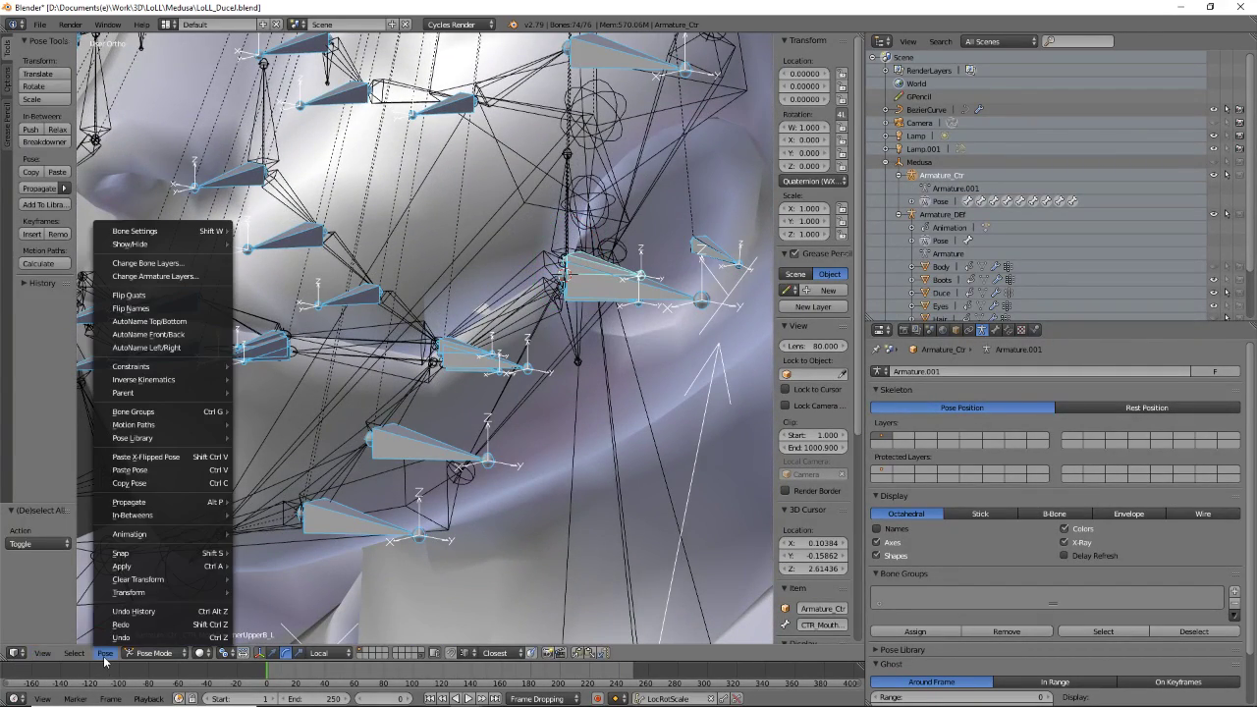
{"action": "mouse_move", "coordinate": [147, 579]}
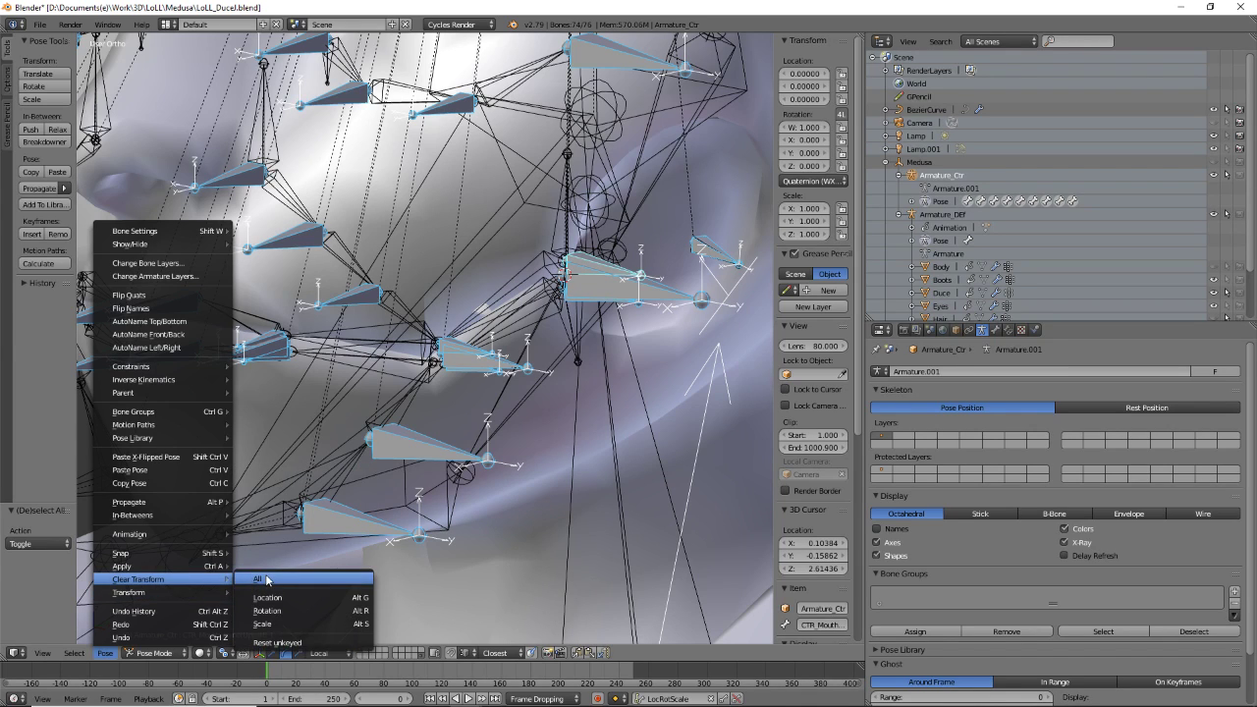
{"action": "left_click", "coordinate": [253, 580]}
{"action": "left_click", "coordinate": [1172, 406]}
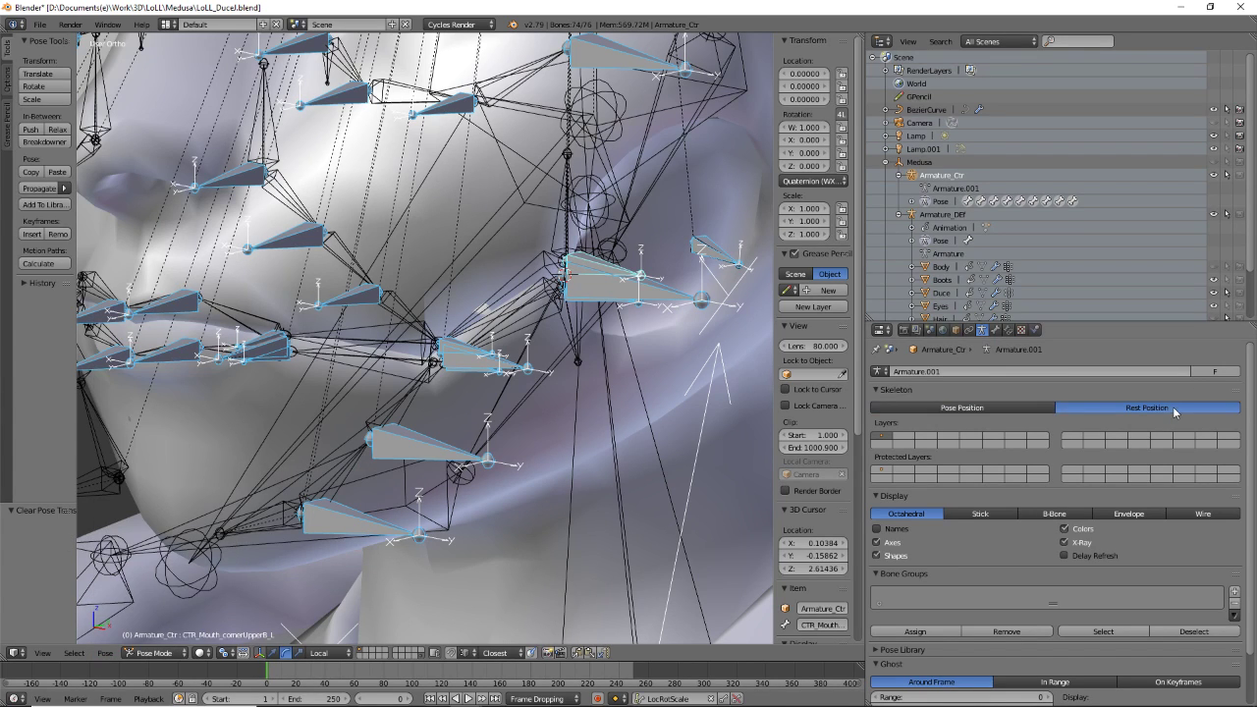
- Select the Def_Lips_UpperCorner_L bone and switch the Armature_DEF skeleton to rest position
{"action": "right_click", "coordinate": [519, 282]}
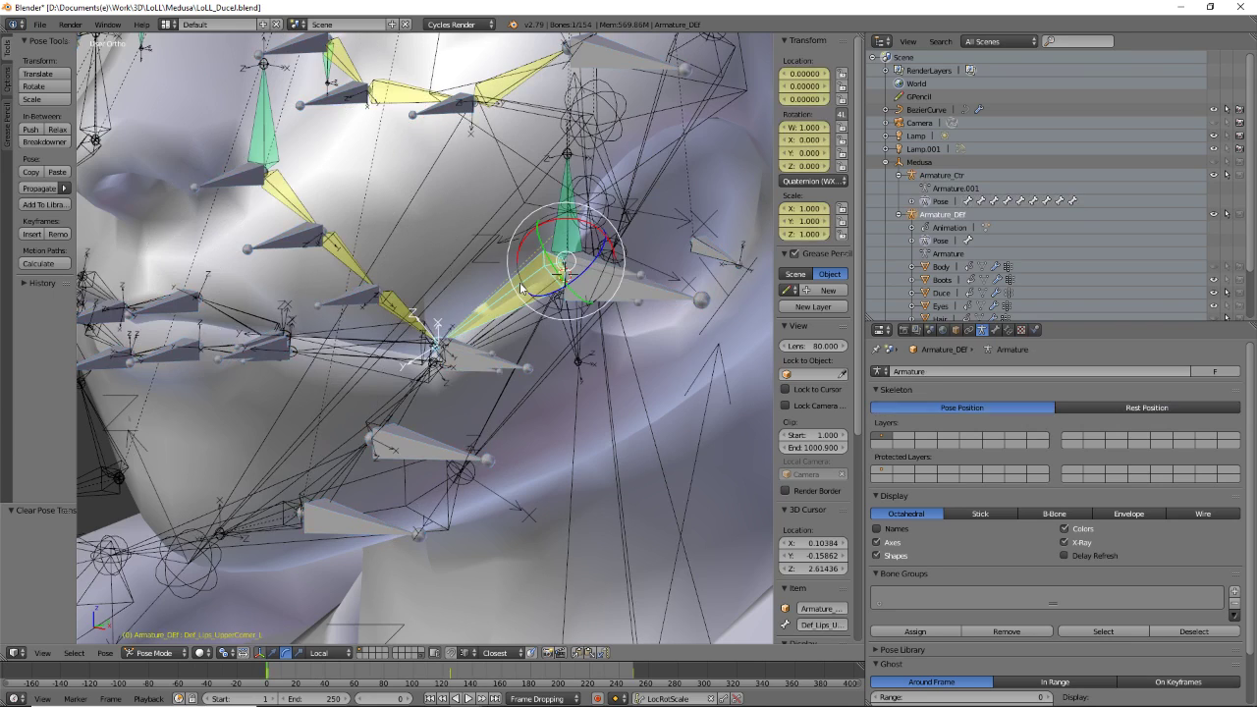
{"action": "scroll", "coordinate": [450, 408], "scroll_direction": "up", "scroll_amount": 3}
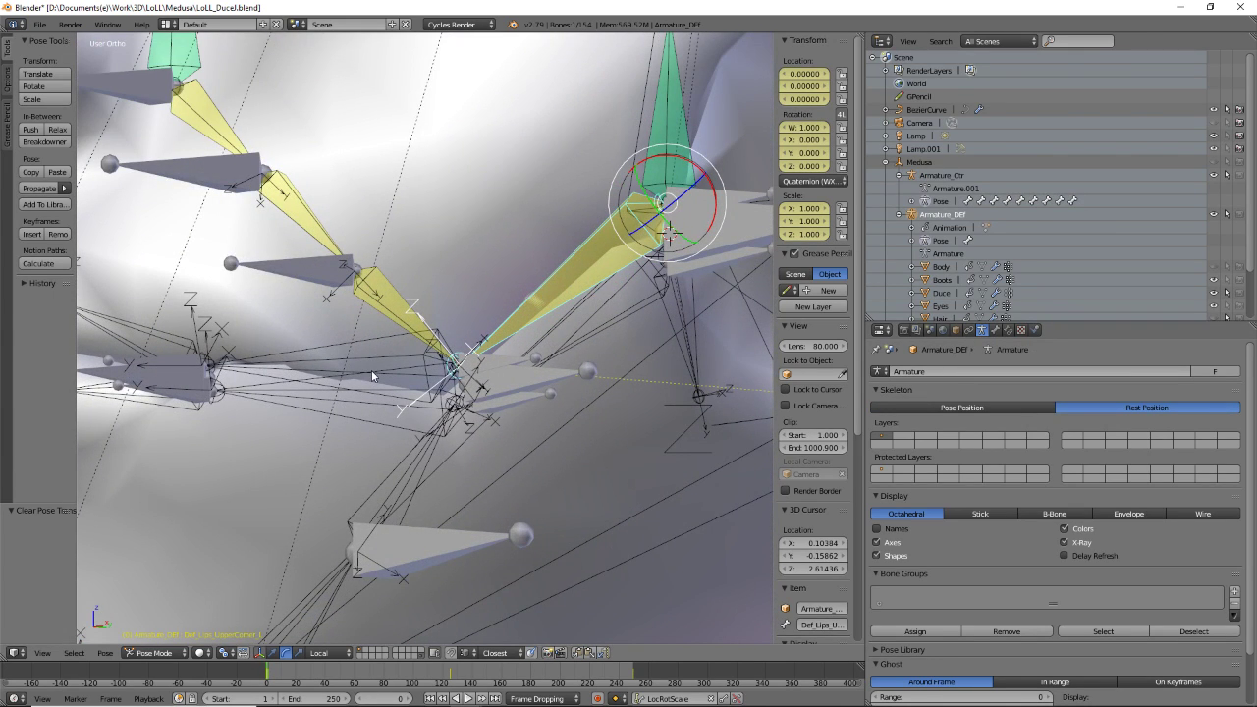
{"action": "middle_click_drag", "start_coordinate": [475, 316], "coordinate": [374, 331]}
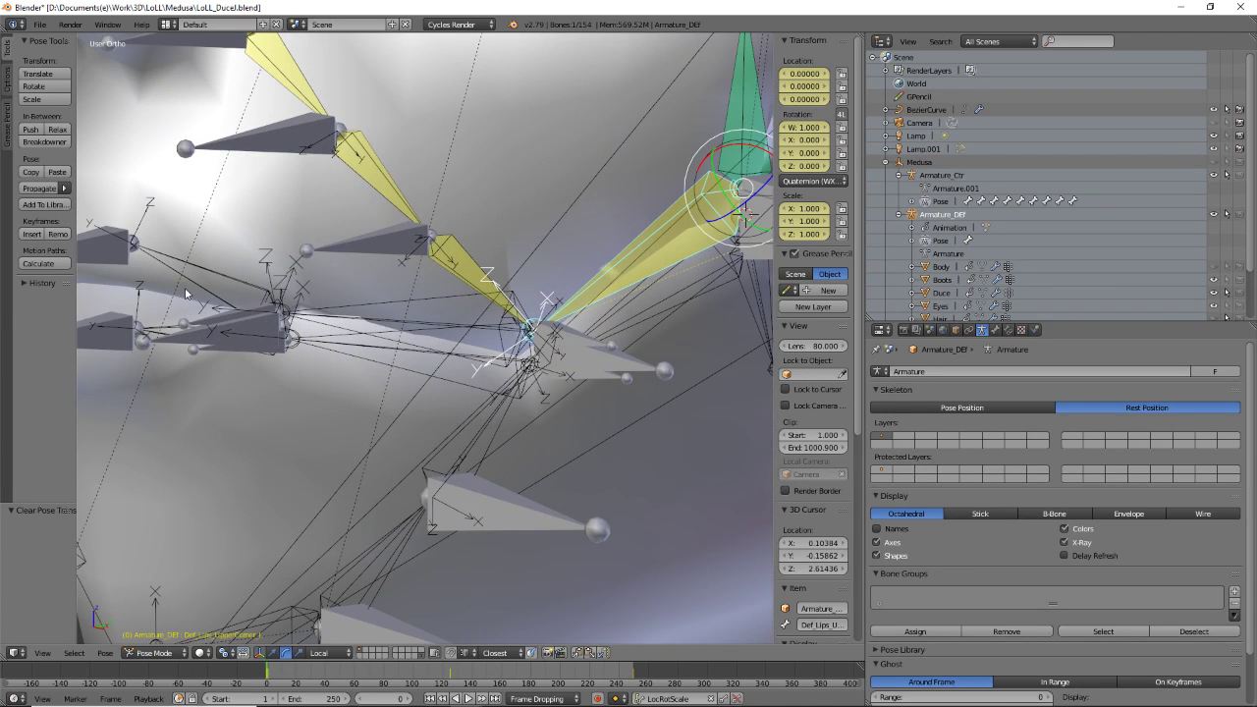
- Copy the bone name of the CTR_Face_LipCornerA_L control on the left side of the upper lip
{"action": "right_click", "coordinate": [444, 309]}
{"action": "key", "text": "ctrl+z"}
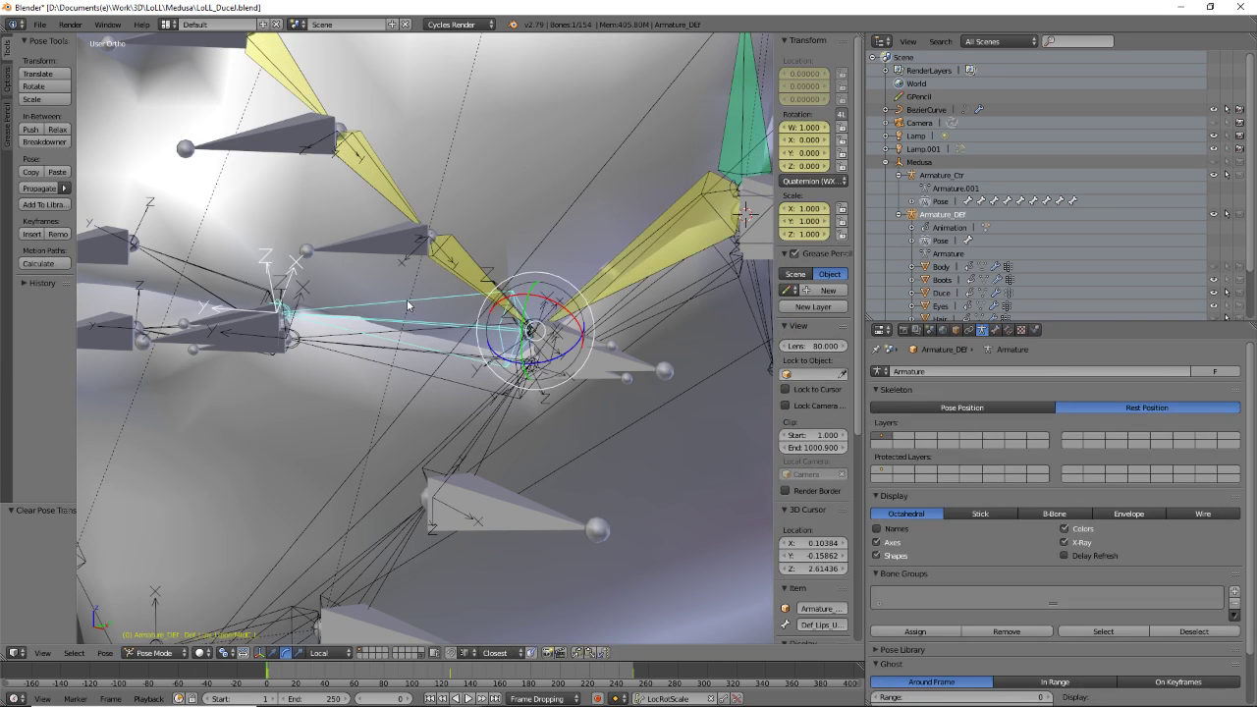
{"action": "right_click", "coordinate": [227, 314]}
{"action": "left_click", "coordinate": [1002, 371]}
{"action": "left_click", "coordinate": [1000, 332]}
{"action": "left_click", "coordinate": [996, 330]}
{"action": "double_click", "coordinate": [988, 370]}
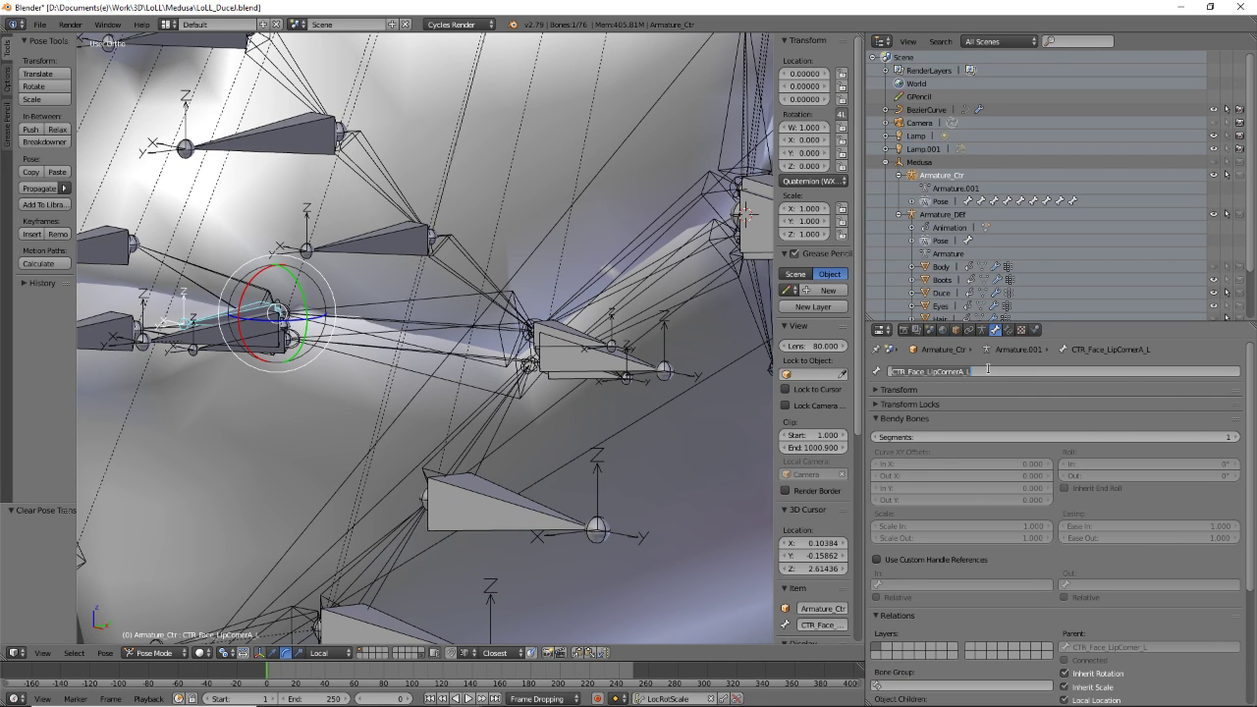
{"action": "key", "text": "Return"}
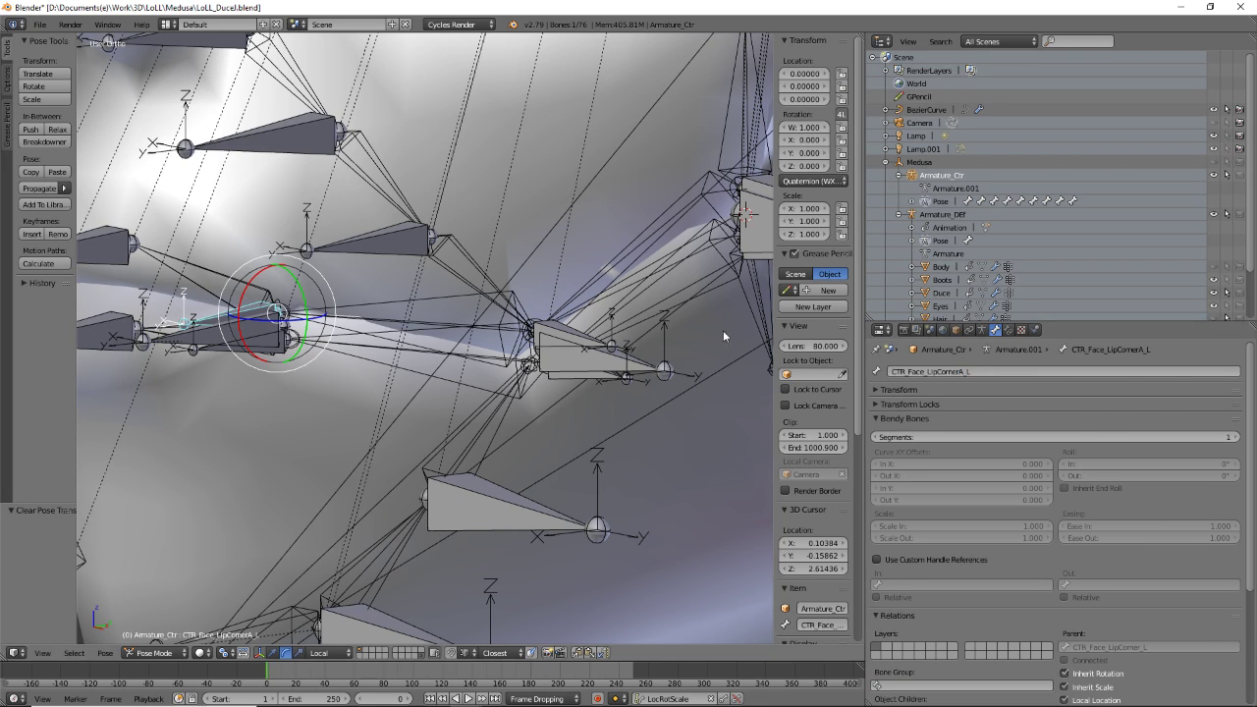
- Copy the constraints of the Def_Lips_UpperCorner_L bone to the Def_Lips_UpperMidC_L bone
{"action": "right_click", "coordinate": [430, 306]}
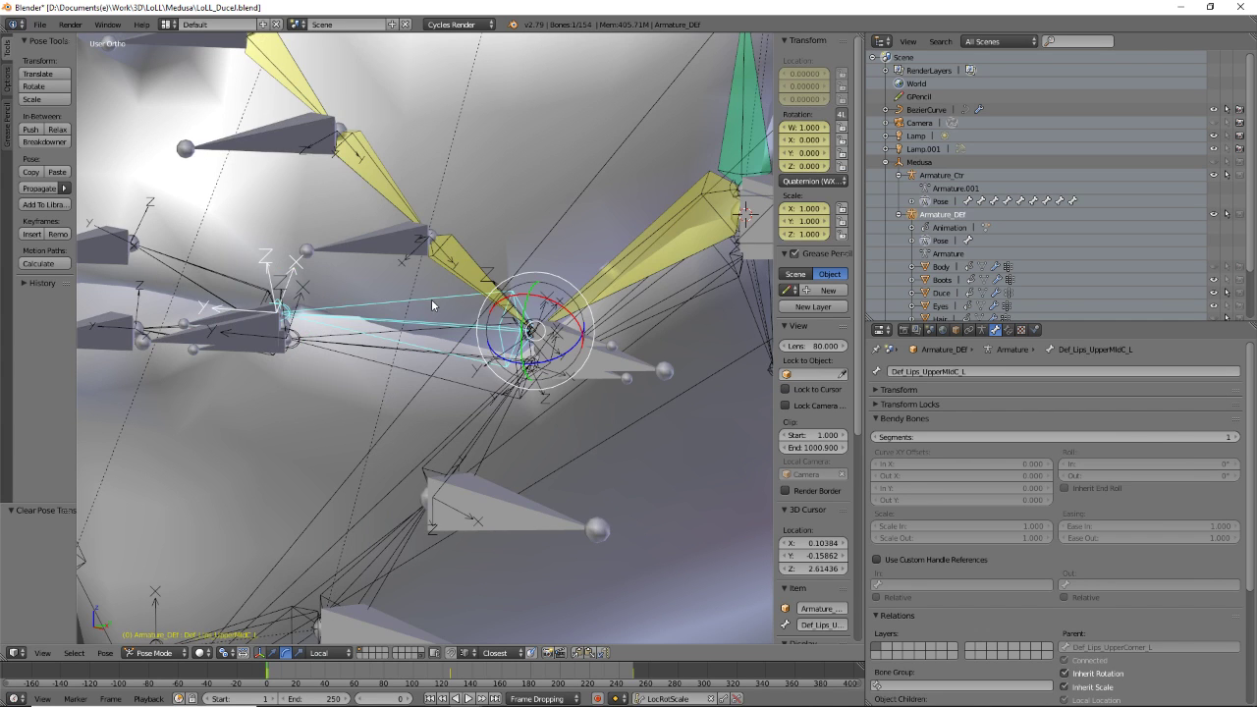
{"action": "middle_click_drag", "start_coordinate": [453, 310], "coordinate": [619, 290]}
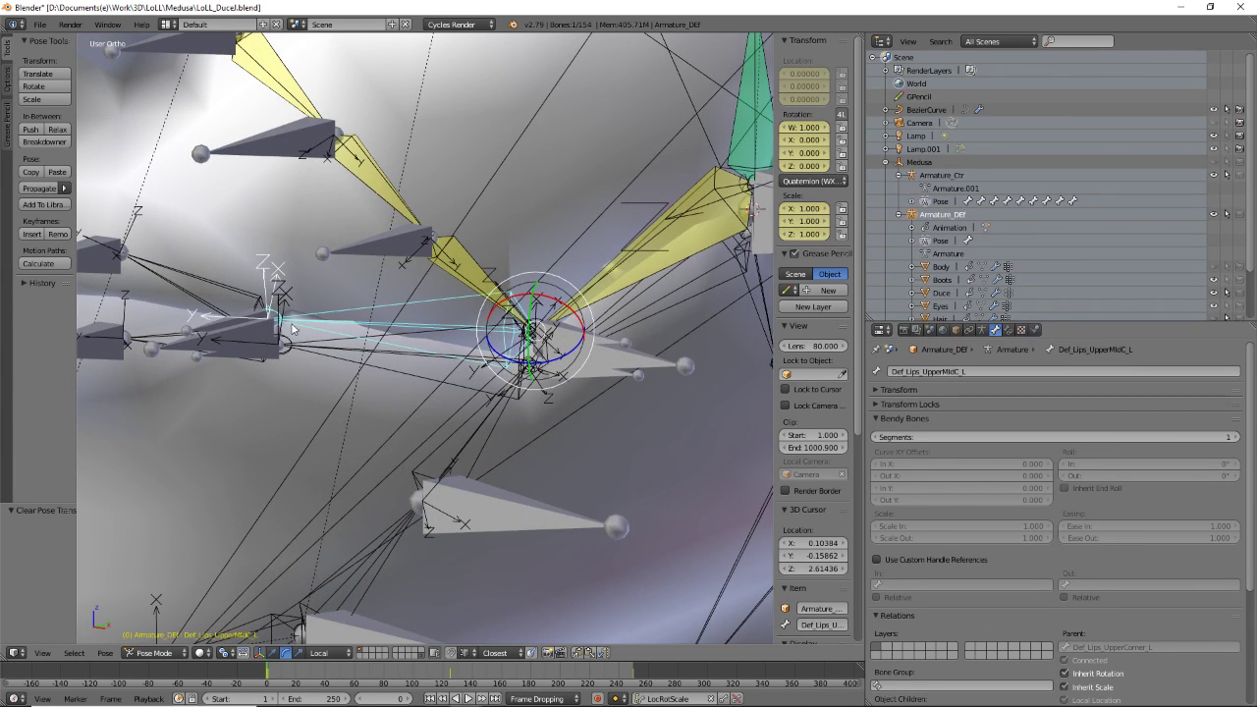
{"action": "right_click", "coordinate": [701, 186]}
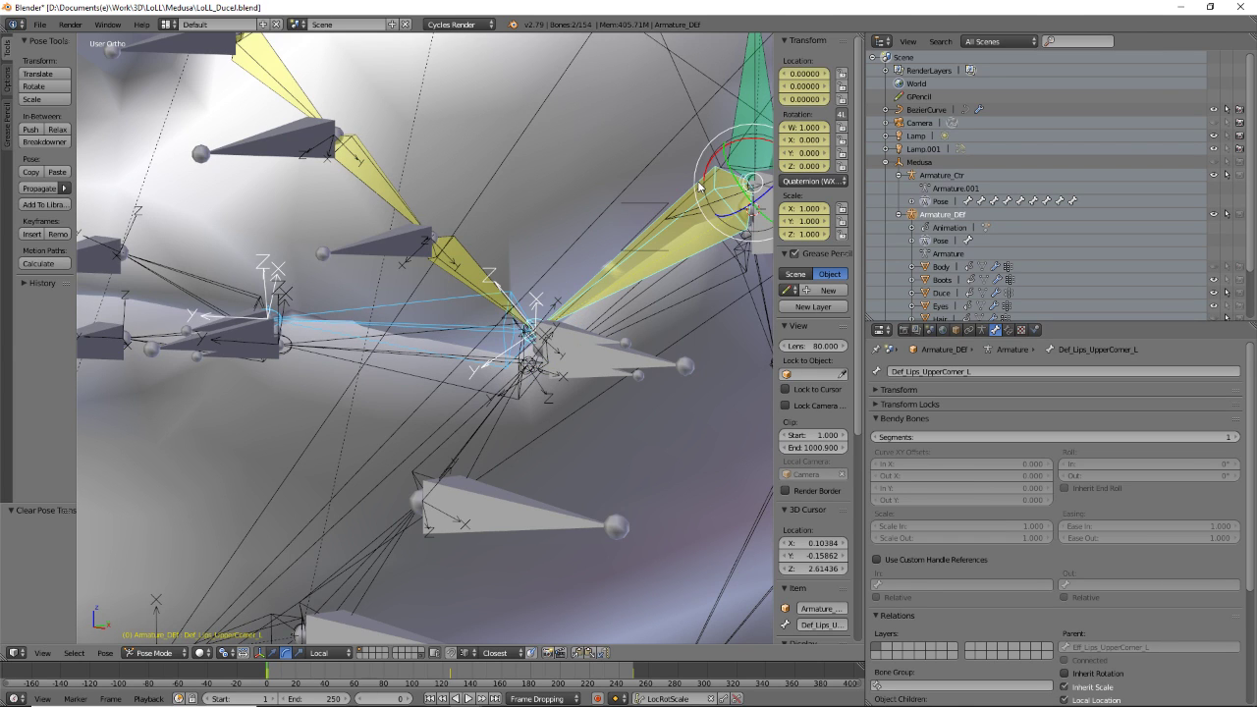
{"action": "left_click", "coordinate": [106, 654]}
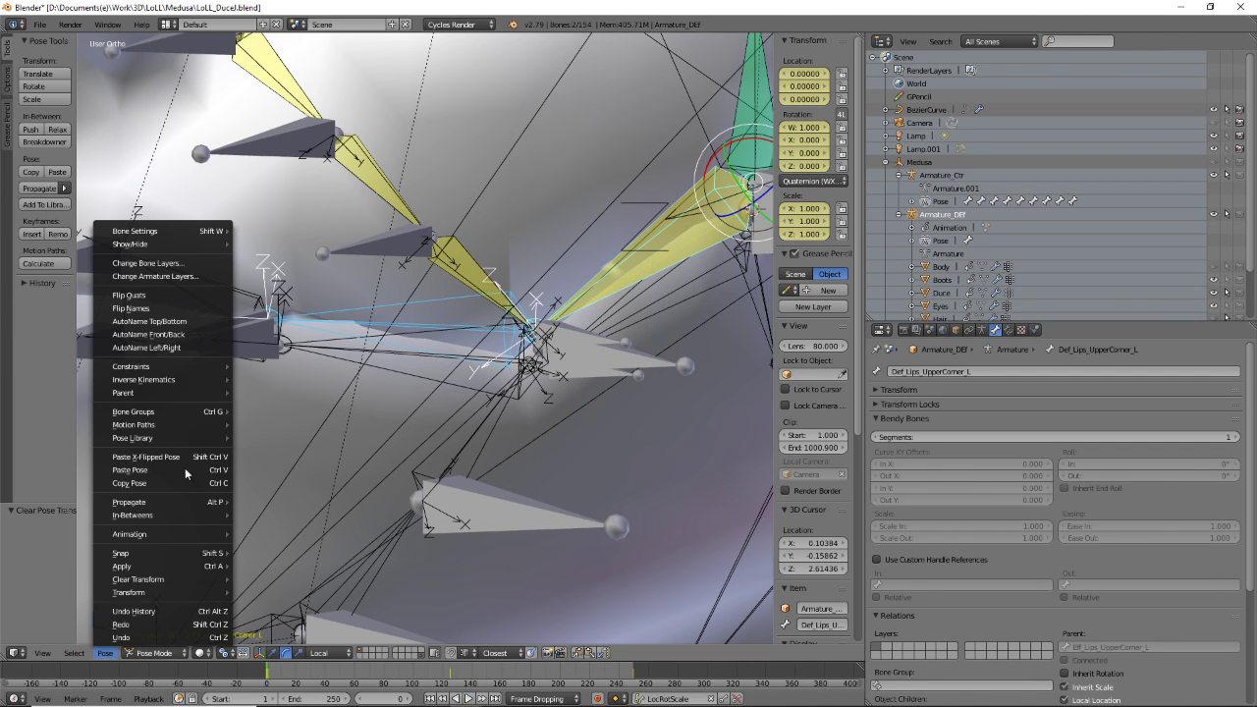
{"action": "mouse_move", "coordinate": [171, 368]}
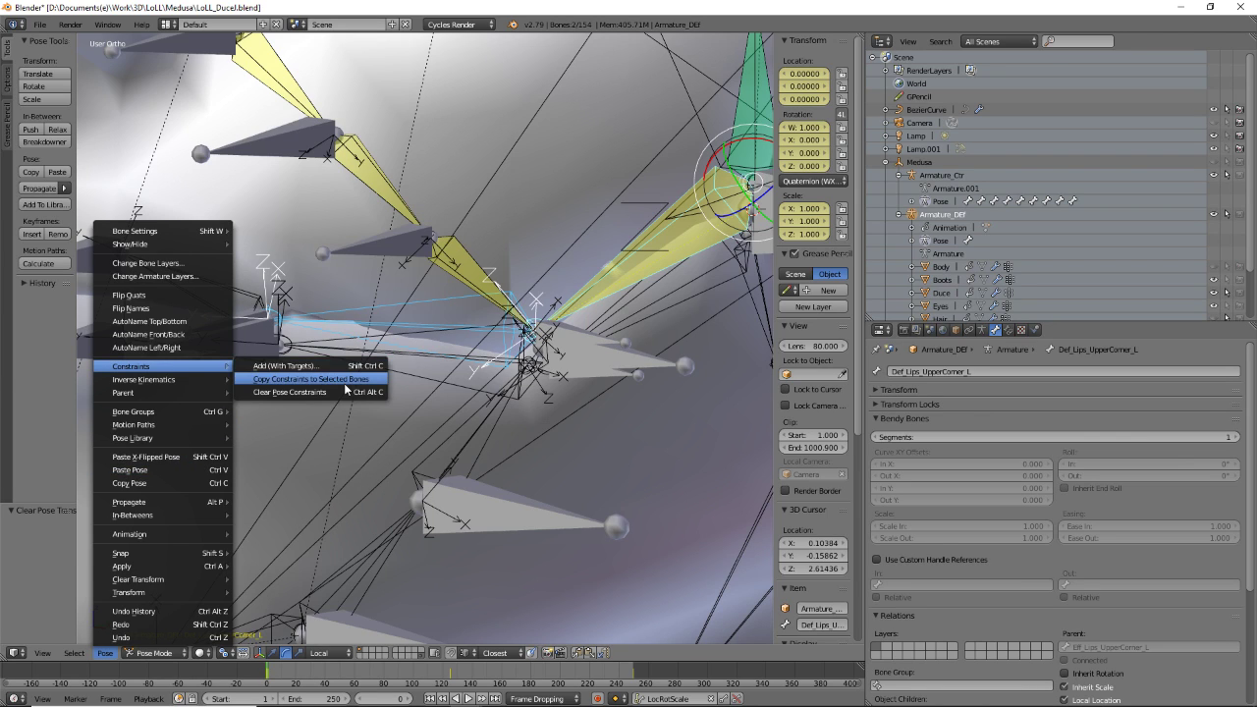
{"action": "left_click", "coordinate": [343, 386]}
{"action": "right_click", "coordinate": [445, 304]}
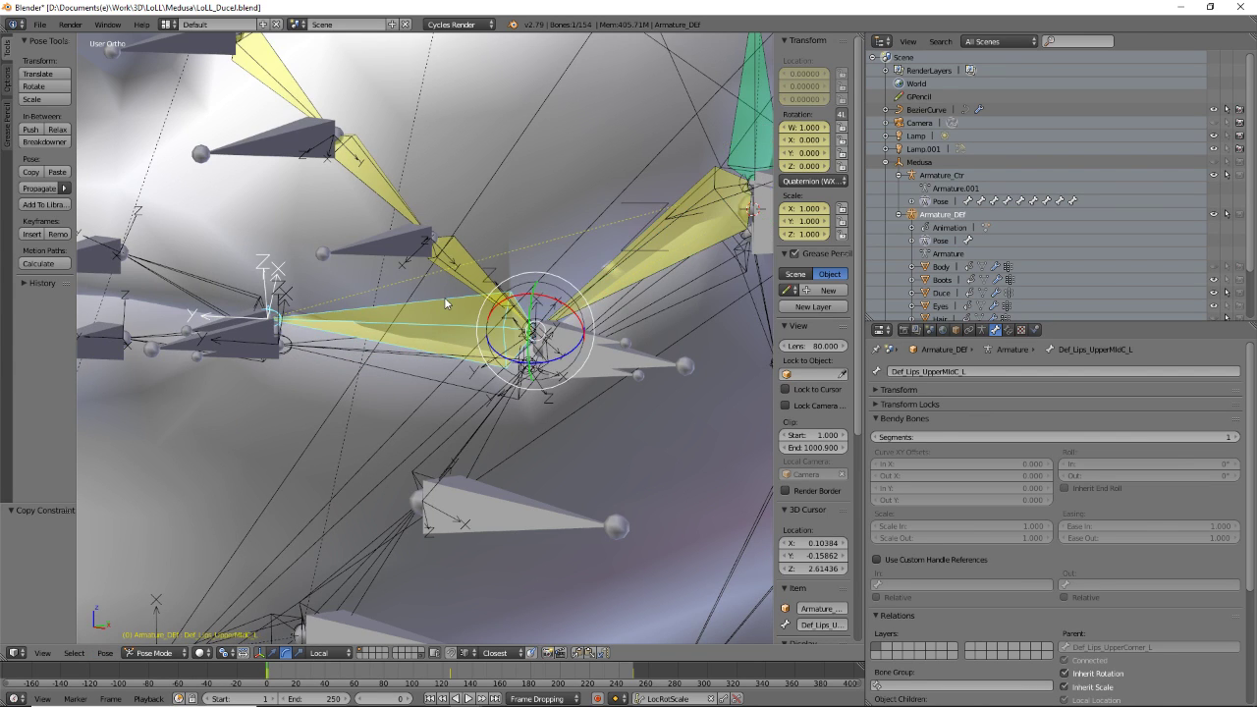
- Set the IK chain length of the Def_Lips_UpperCorner_L bone to 1
{"action": "right_click", "coordinate": [689, 197]}
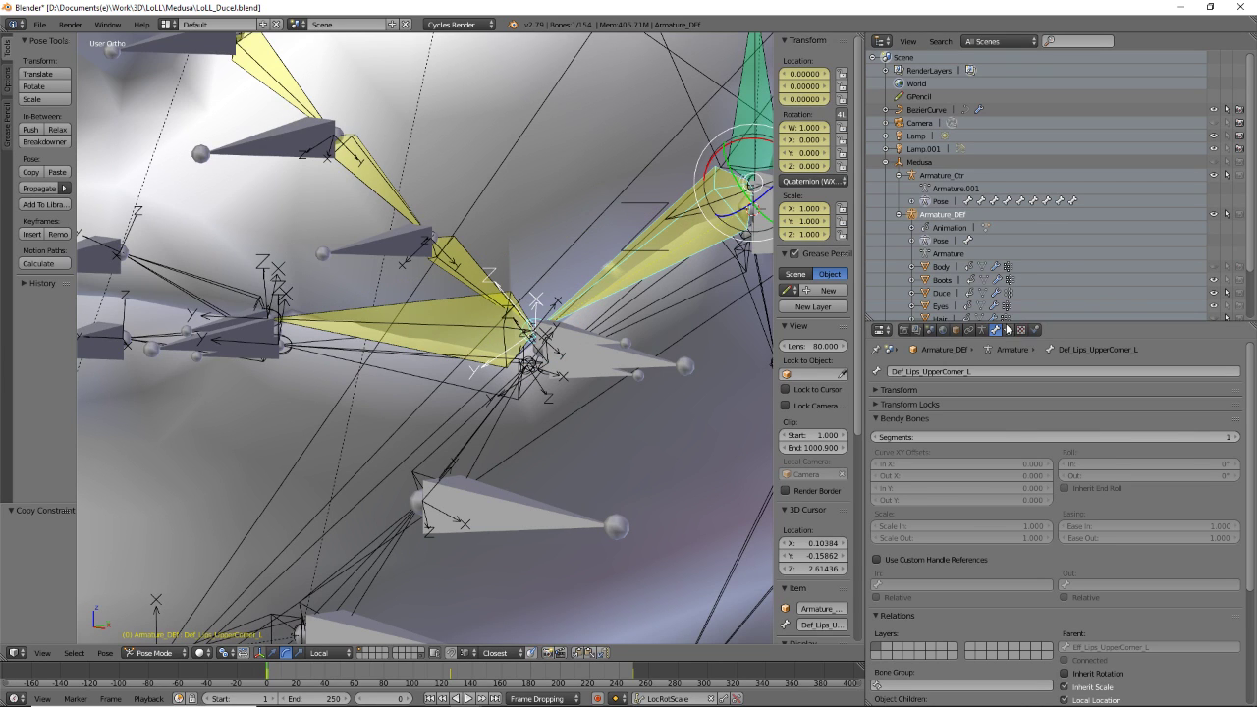
{"action": "left_click", "coordinate": [1008, 331]}
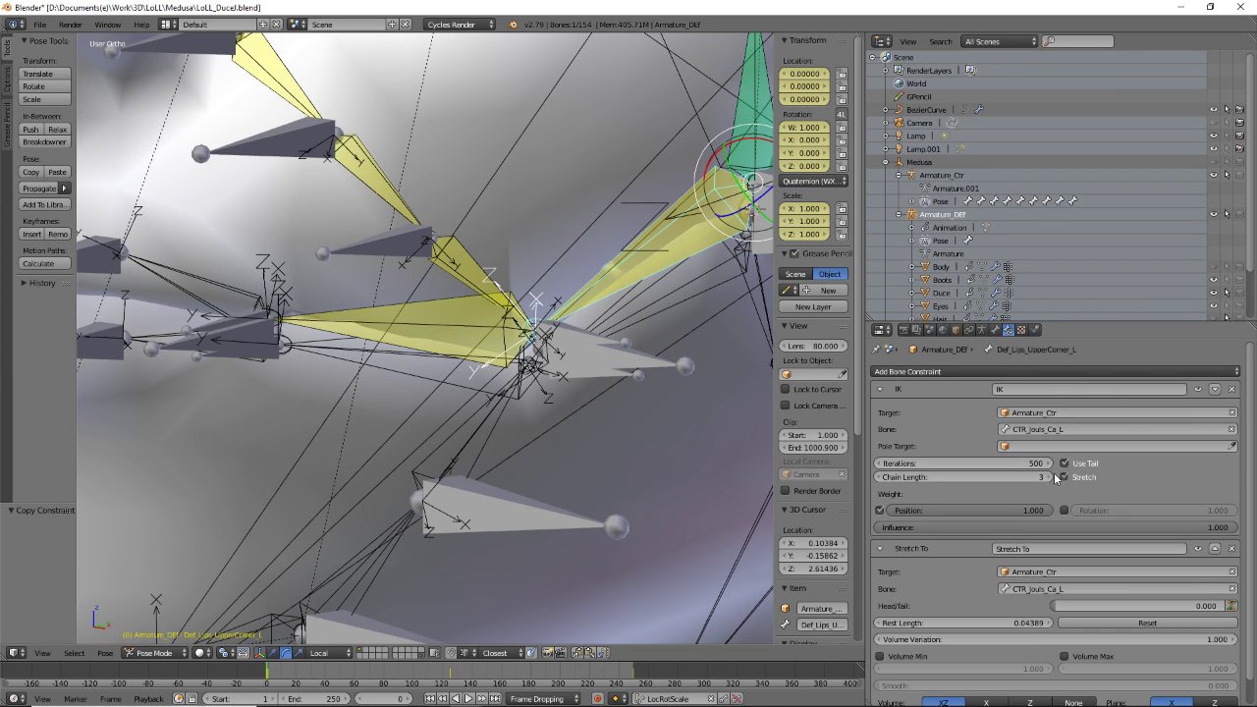
{"action": "left_click", "coordinate": [882, 478]}
{"action": "left_click", "coordinate": [881, 477]}
- Retarget the IK and Stretch To constraints of Def_Lips_UpperMidC_L to the CTR_Face_LipCornerA_L bone and reset the stretch rest length
{"action": "middle_click_drag", "start_coordinate": [747, 368], "coordinate": [472, 309]}
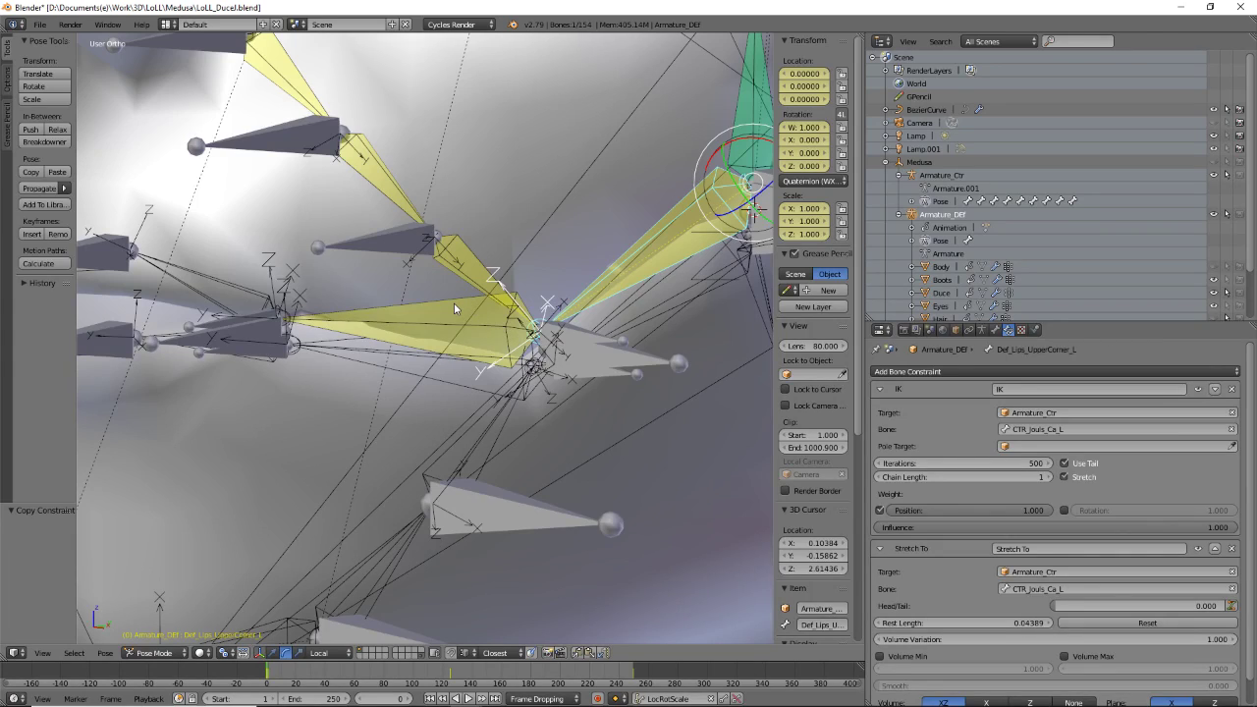
{"action": "right_click", "coordinate": [454, 302]}
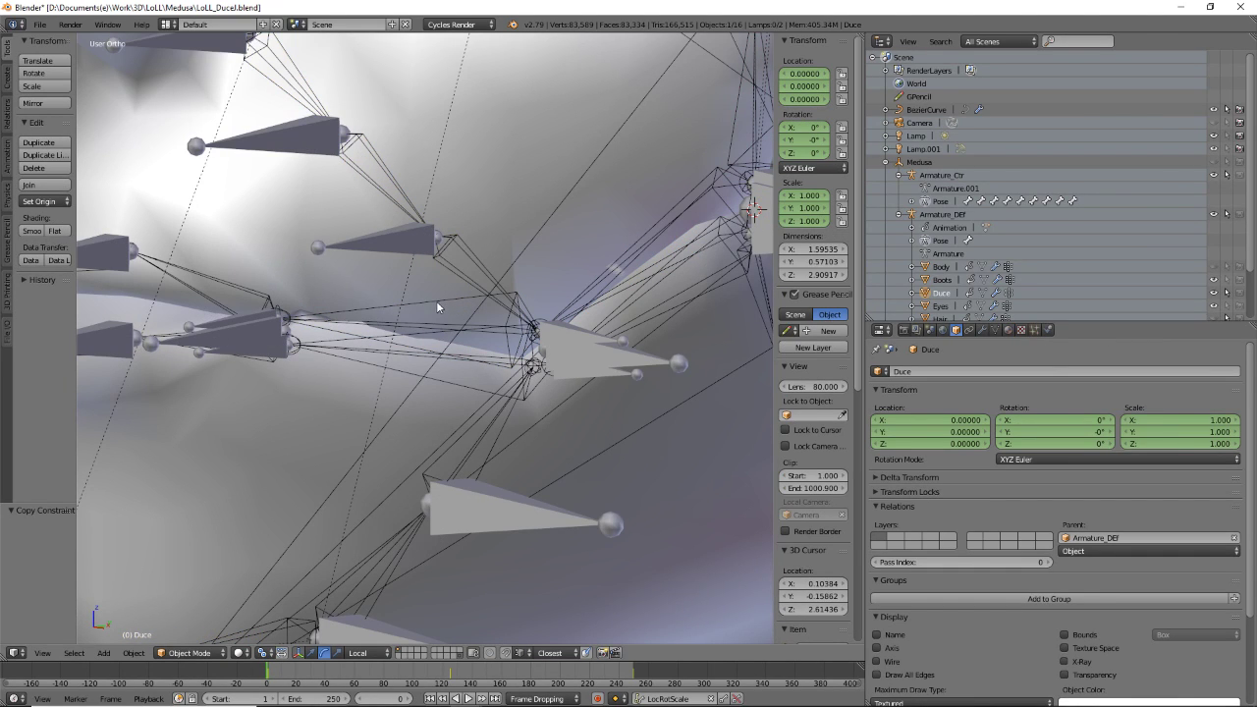
{"action": "key", "text": "ctrl+z"}
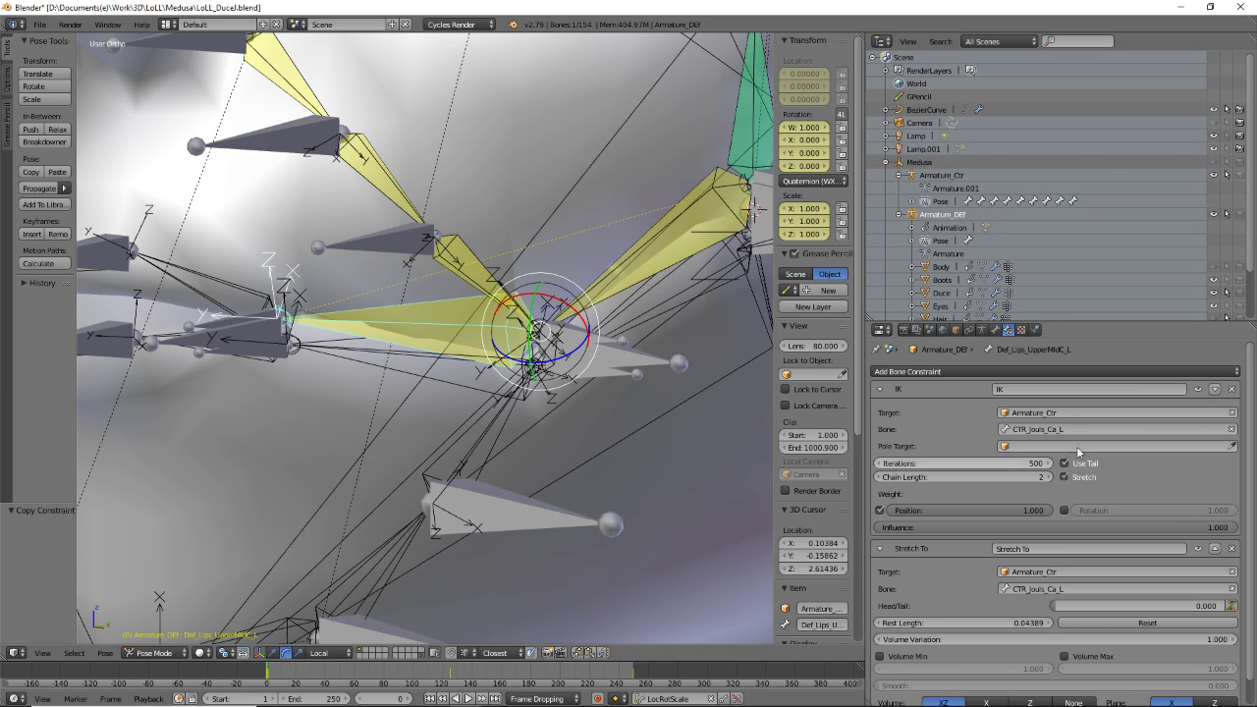
{"action": "left_click", "coordinate": [1122, 429]}
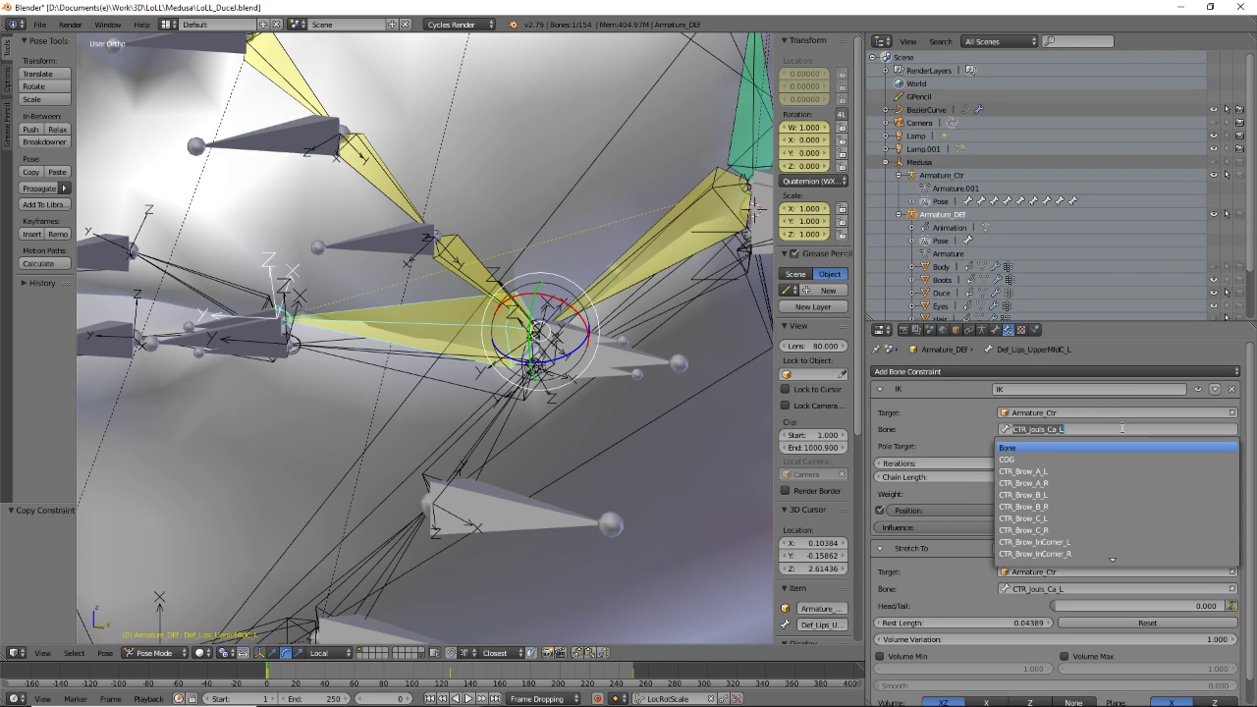
{"action": "key", "text": "ctrl+v"}
{"action": "key", "text": "Return"}
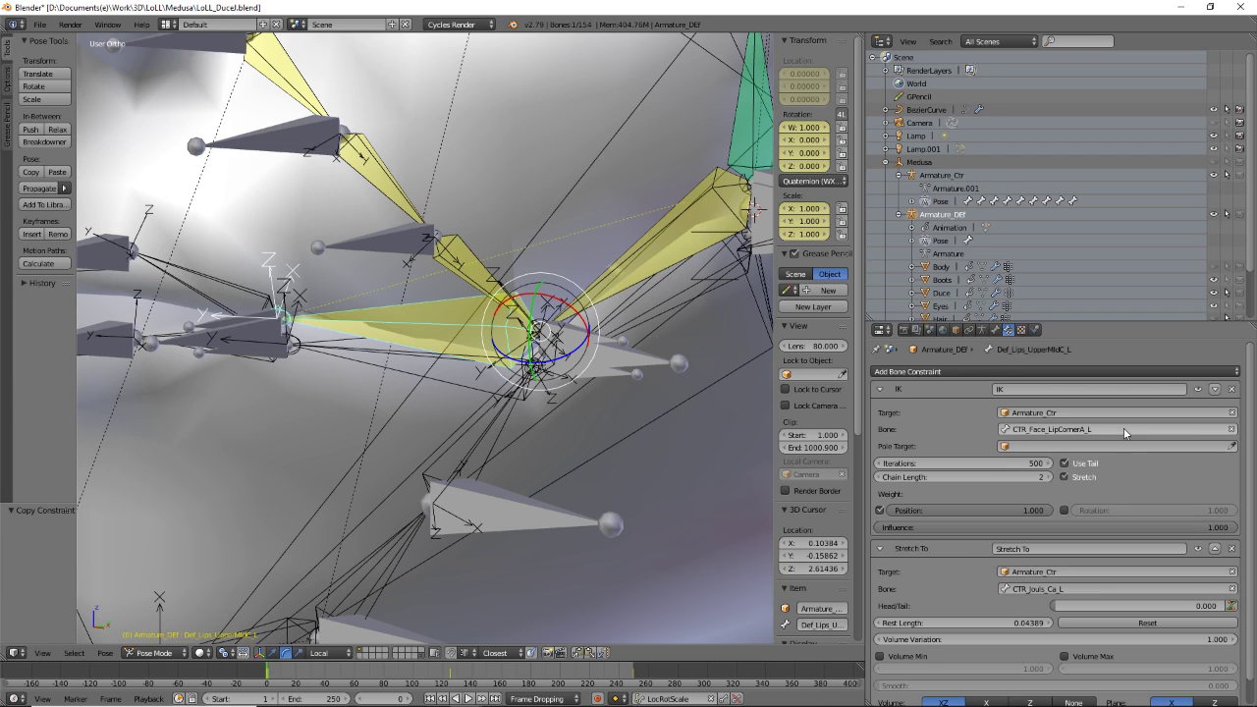
{"action": "scroll", "coordinate": [1098, 486], "scroll_direction": "down", "scroll_amount": 1}
{"action": "left_click", "coordinate": [1104, 561]}
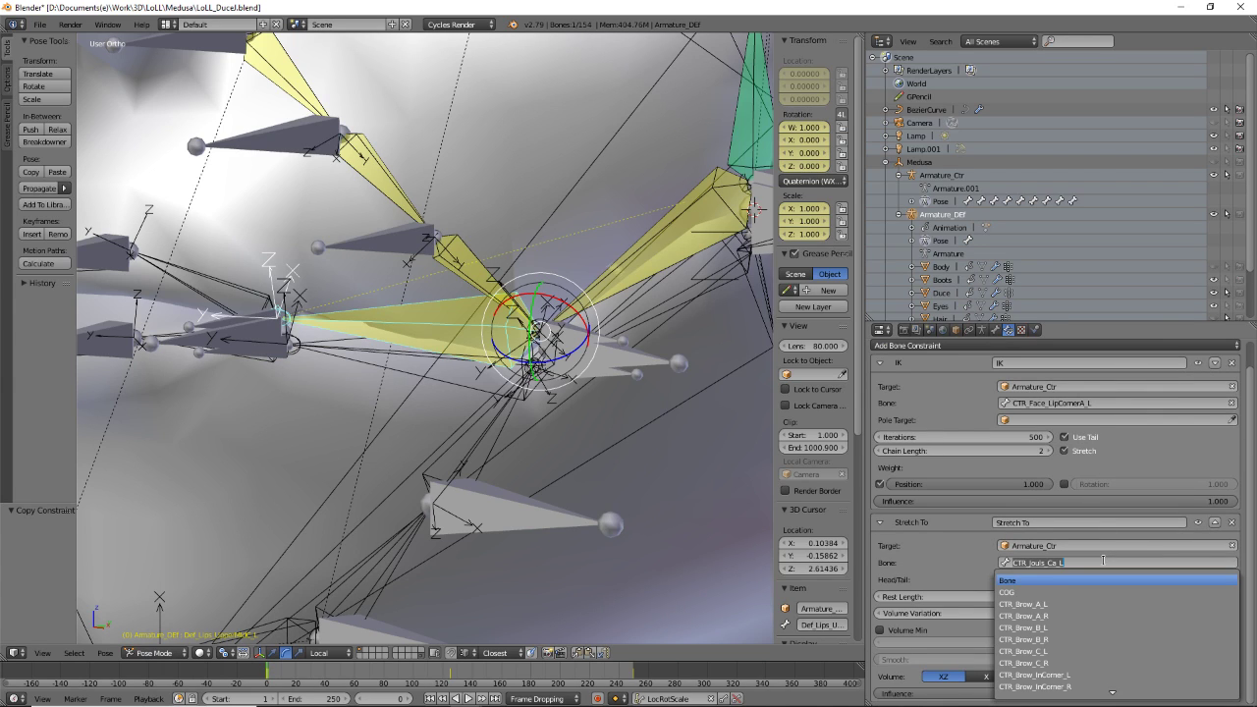
{"action": "key", "text": "ctrl+v"}
{"action": "key", "text": "Return"}
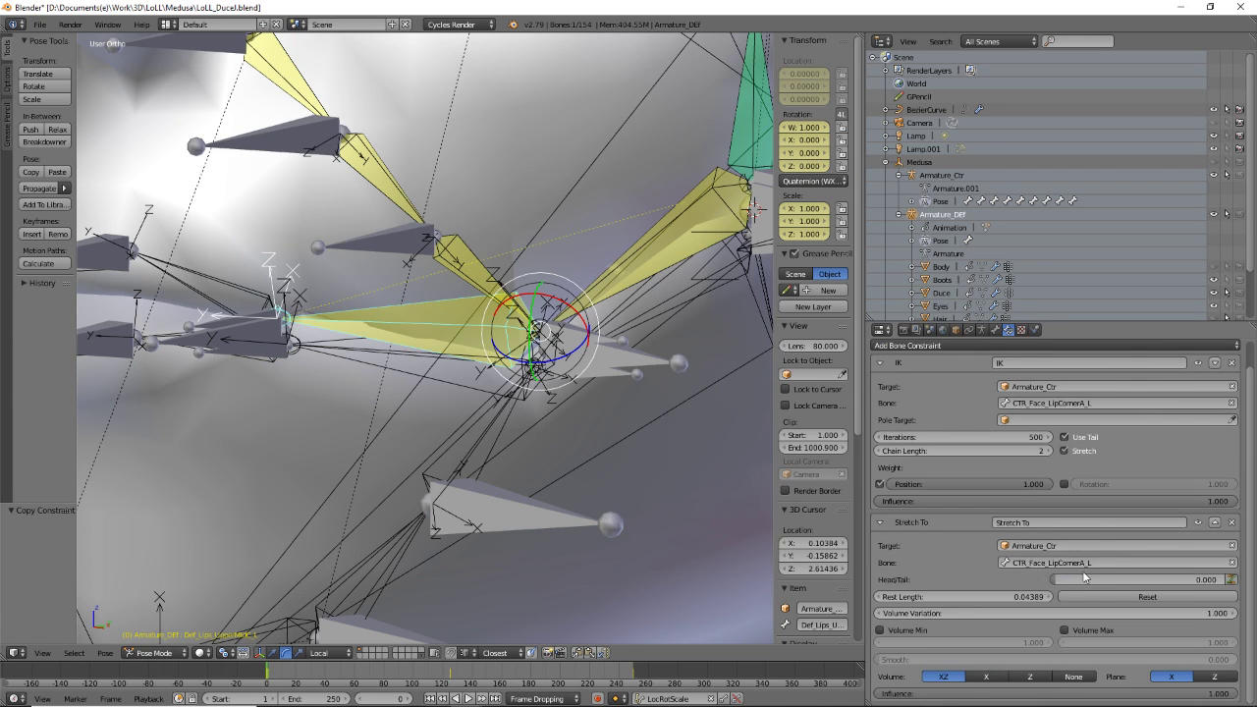
{"action": "left_click", "coordinate": [1119, 596]}
- Copy the bone name of the CTR_Face_LipTopA_L control on the upper lip
{"action": "middle_click_drag", "start_coordinate": [421, 433], "coordinate": [466, 412]}
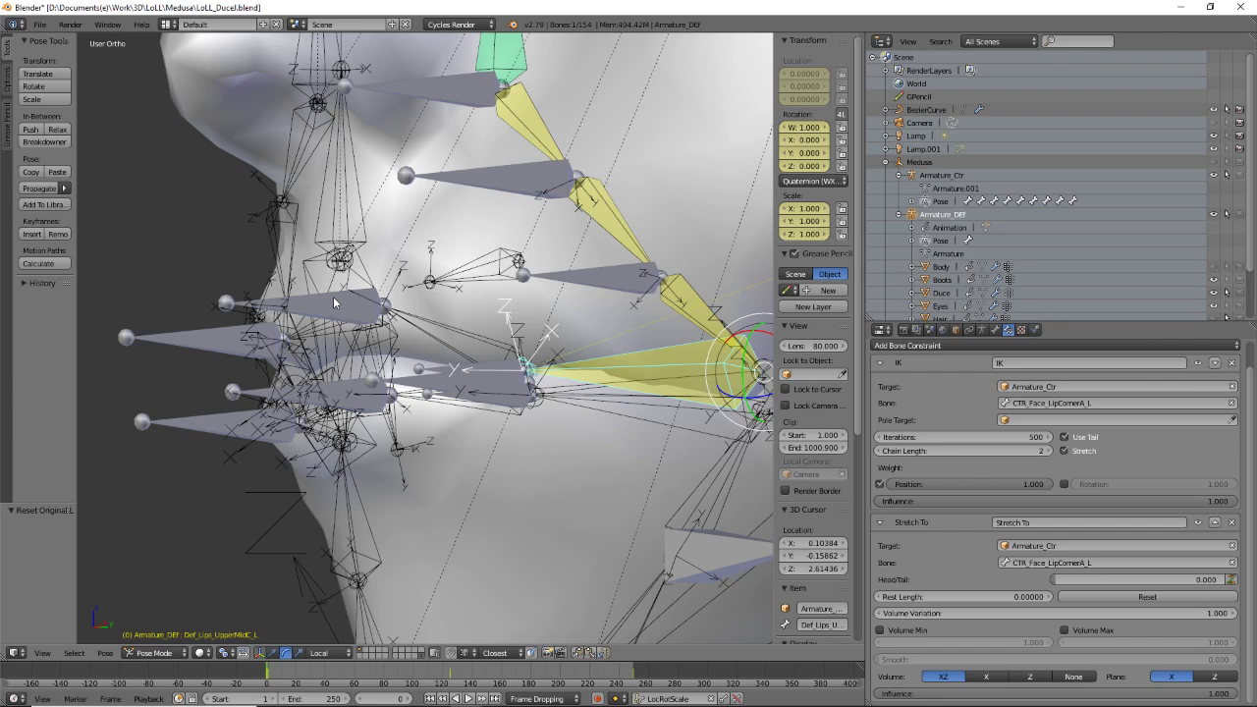
{"action": "left_click", "coordinate": [334, 302]}
{"action": "left_click", "coordinate": [997, 332]}
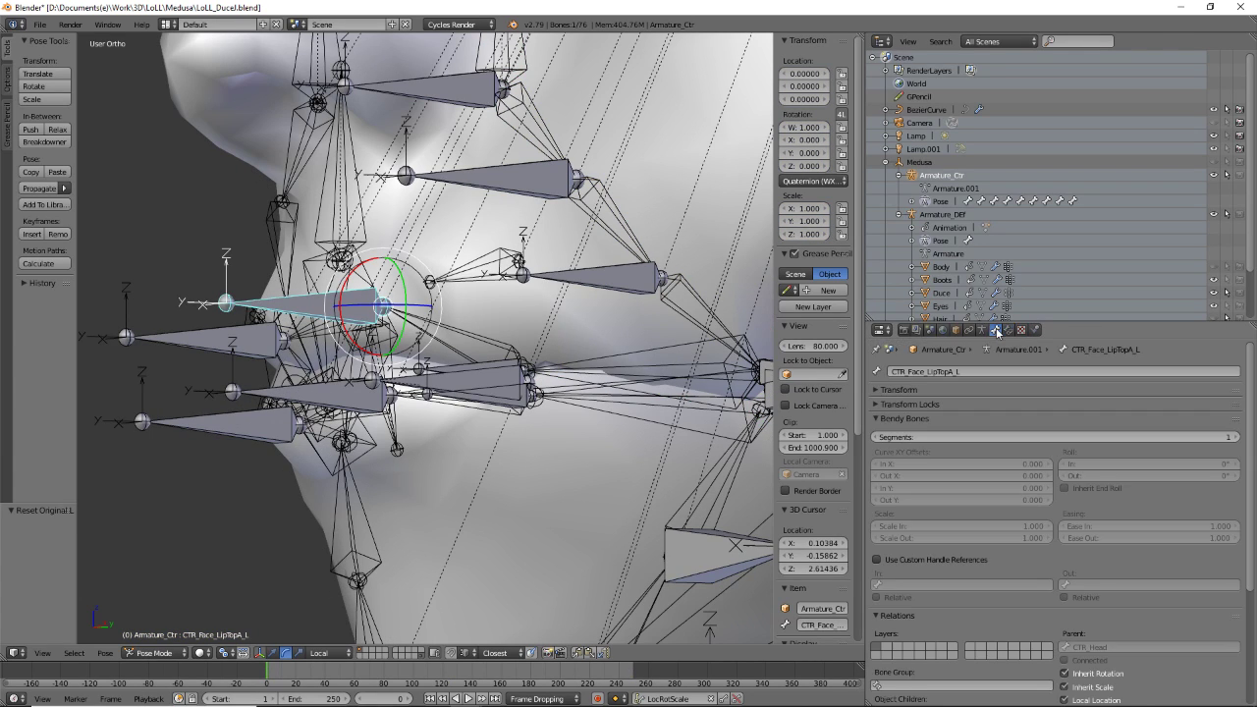
{"action": "left_click", "coordinate": [982, 371]}
- Copy the constraints of the Def_Lips_UpperMidC_L bone to the Def_Lips_UpperMidB_L bone
{"action": "middle_click_drag", "start_coordinate": [484, 383], "coordinate": [481, 371]}
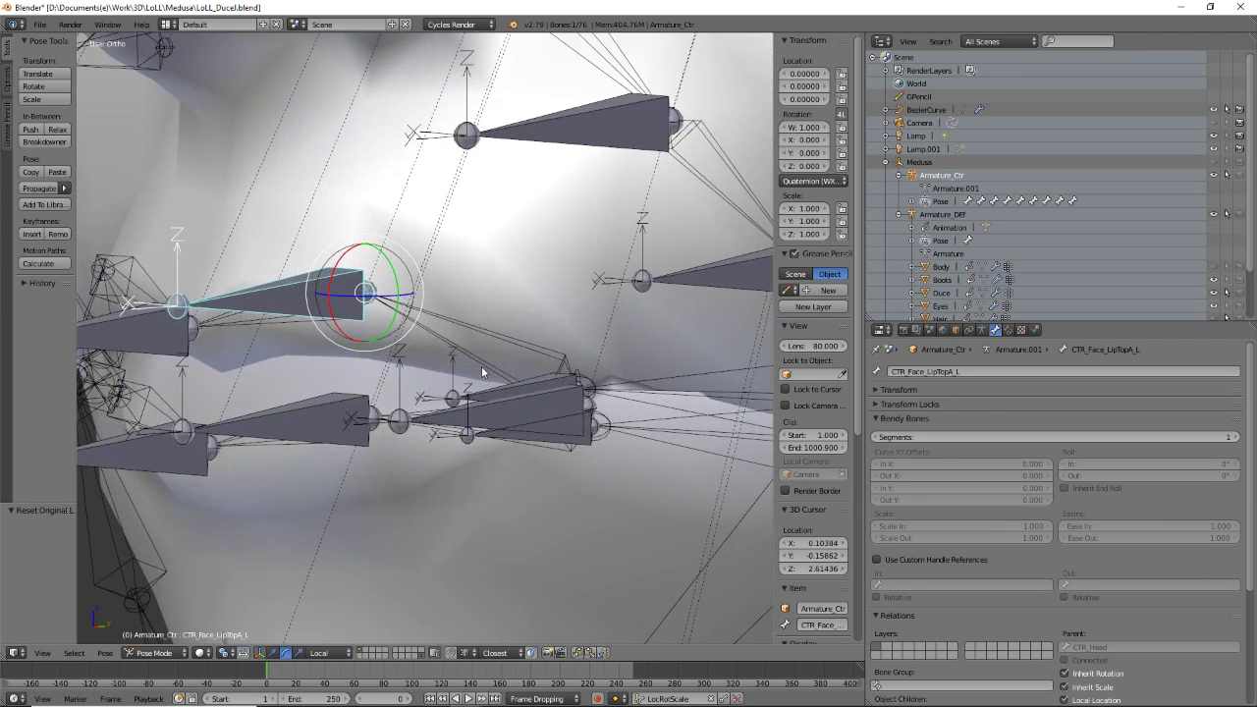
{"action": "right_click", "coordinate": [665, 381]}
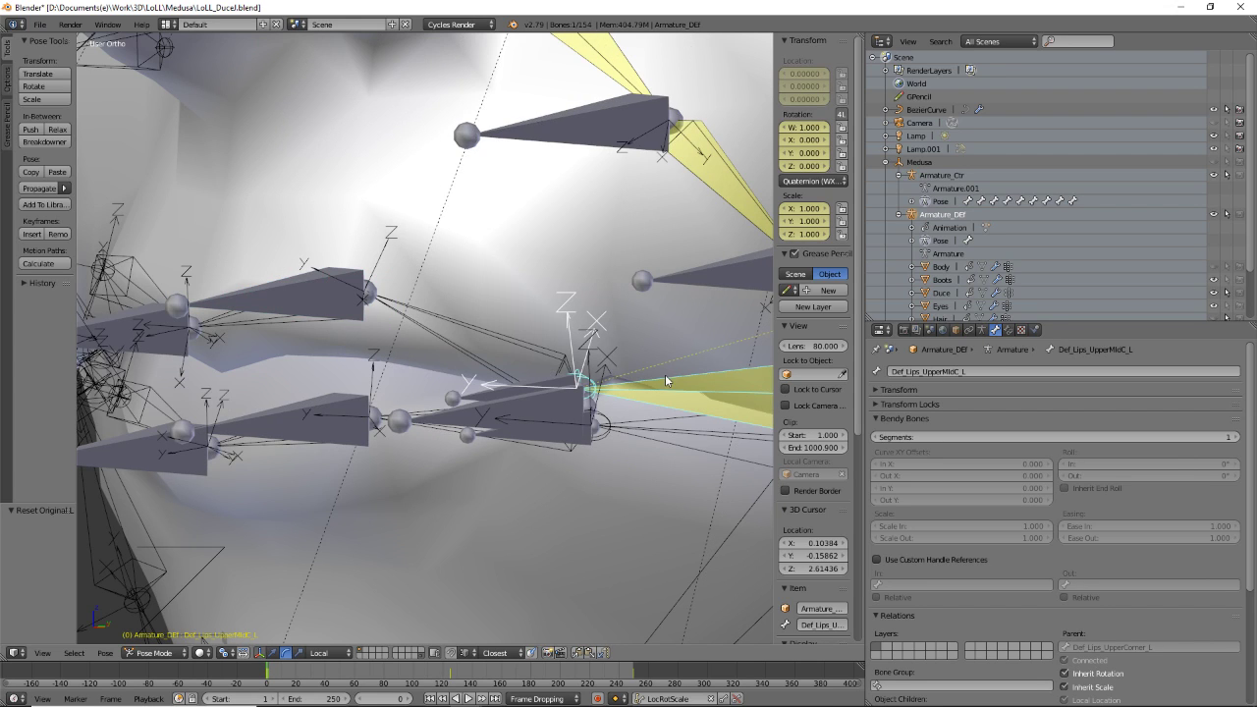
{"action": "right_click", "coordinate": [507, 344]}
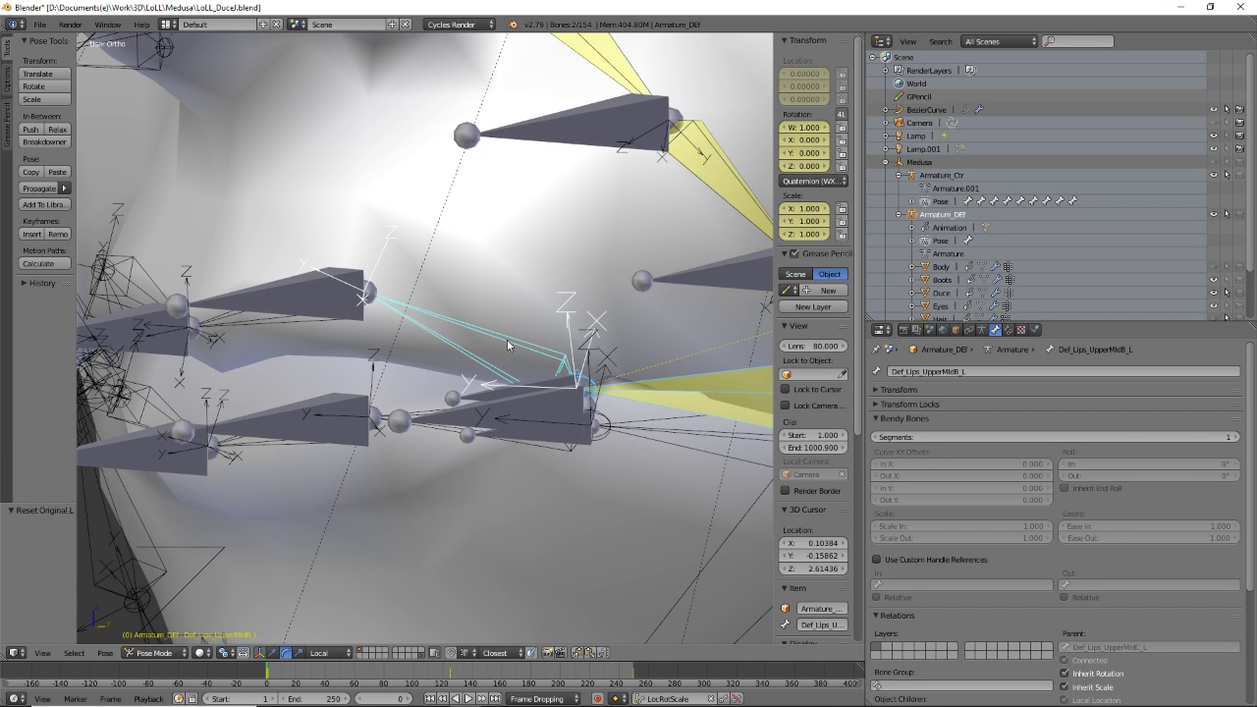
{"action": "key", "text": "ctrl+Tab"}
{"action": "right_click", "coordinate": [725, 381]}
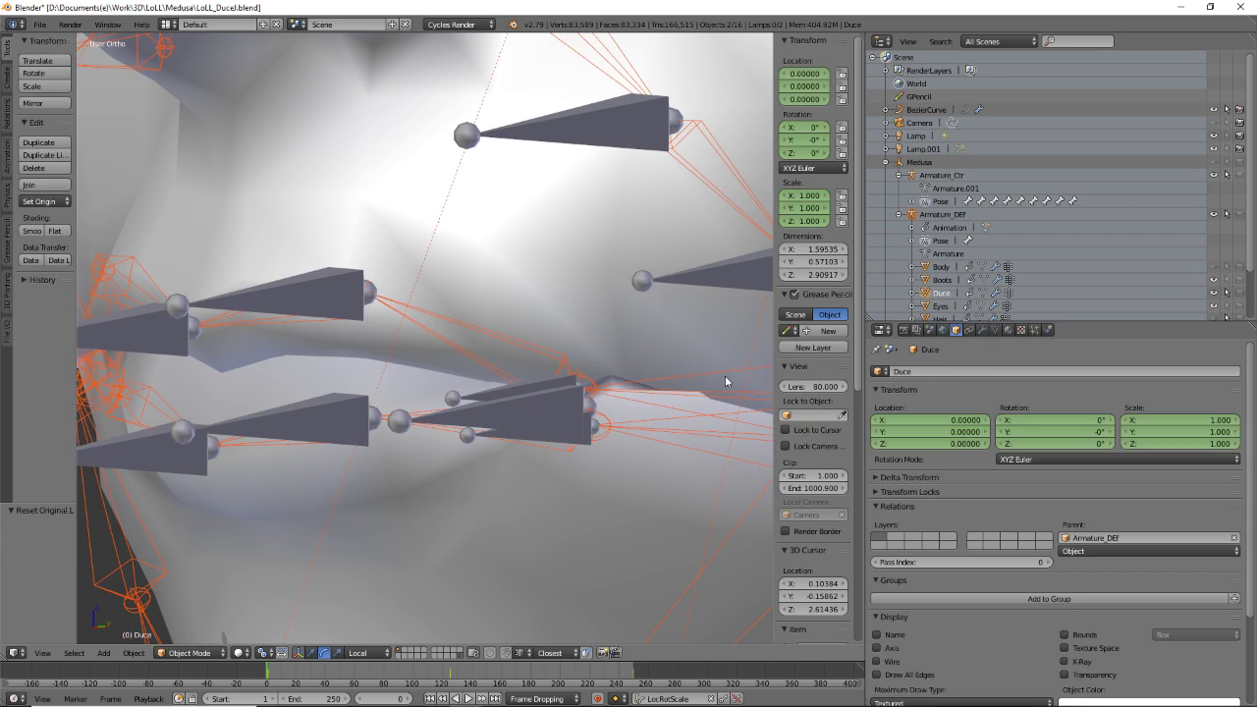
{"action": "right_click", "coordinate": [492, 327]}
{"action": "key", "text": "ctrl+Tab"}
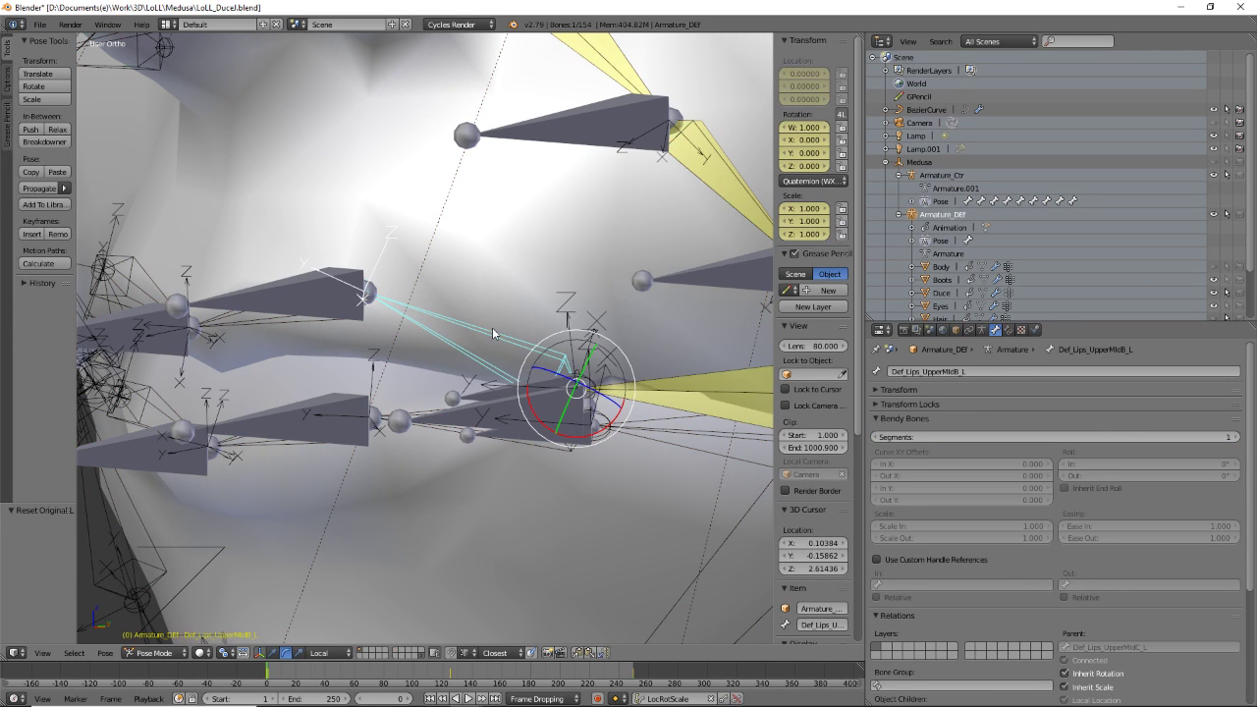
{"action": "right_click", "coordinate": [742, 376], "text": "shift"}
{"action": "left_click", "coordinate": [104, 653]}
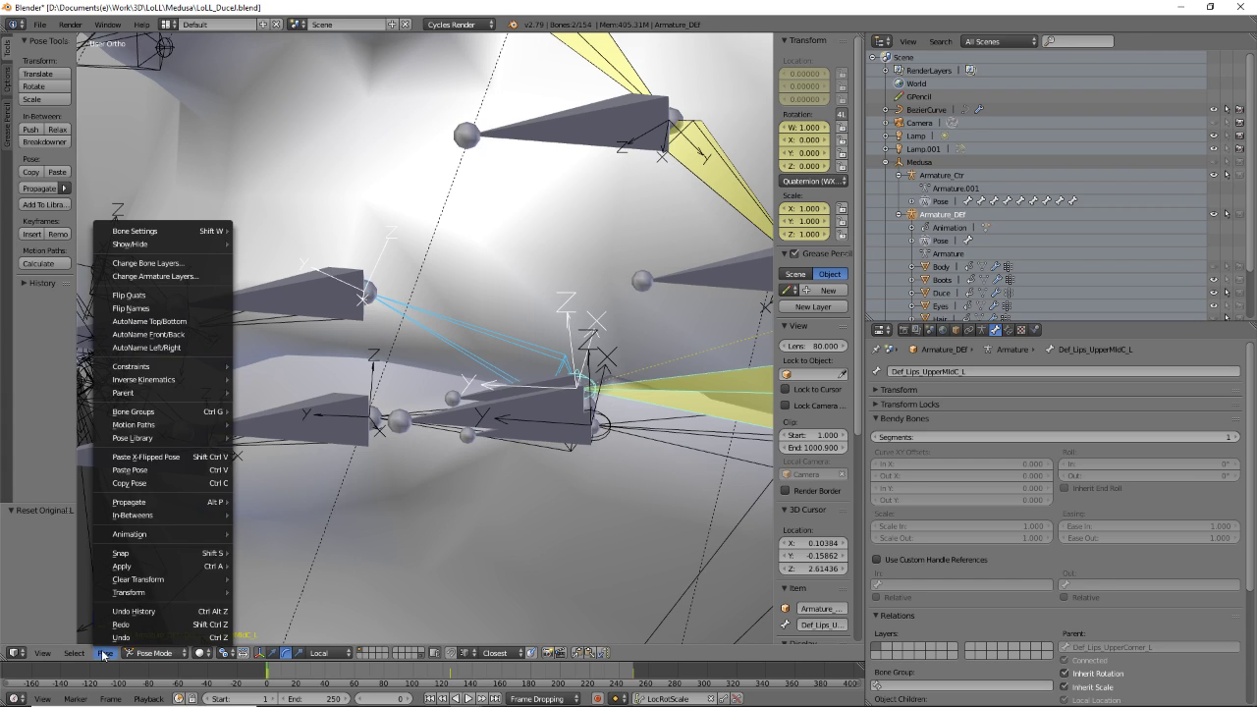
{"action": "mouse_move", "coordinate": [168, 416]}
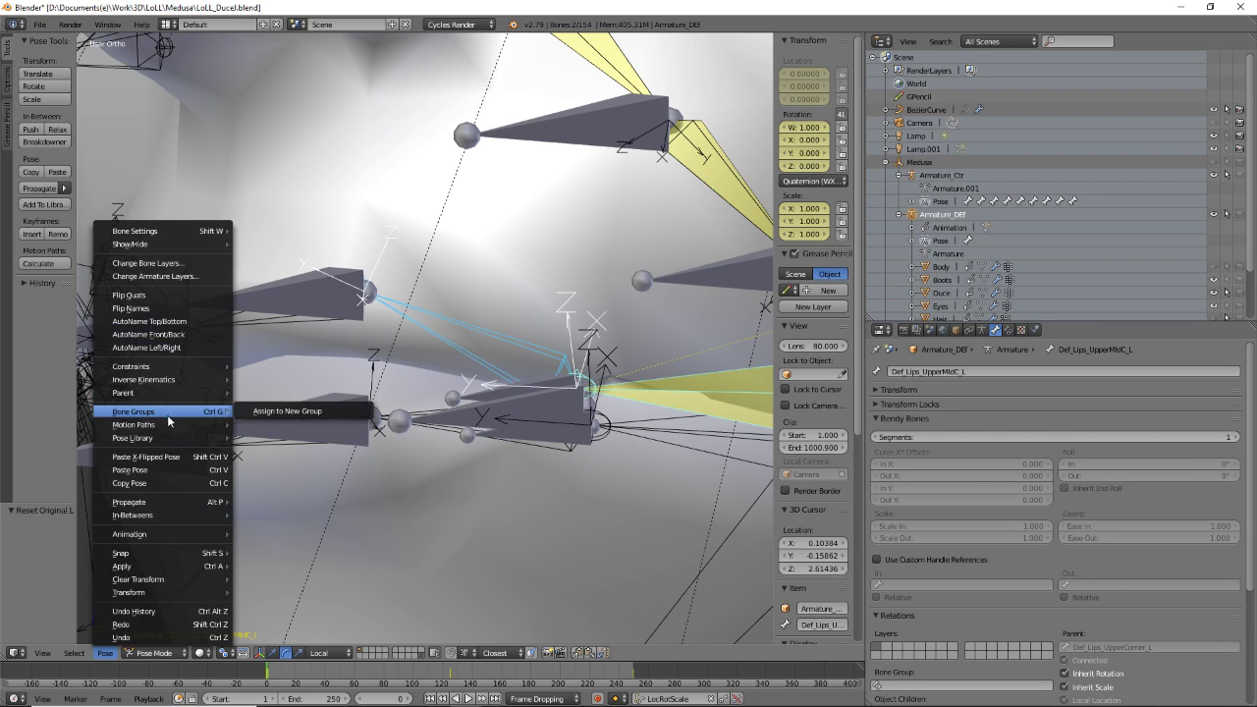
{"action": "mouse_move", "coordinate": [168, 368]}
{"action": "left_click", "coordinate": [360, 382]}
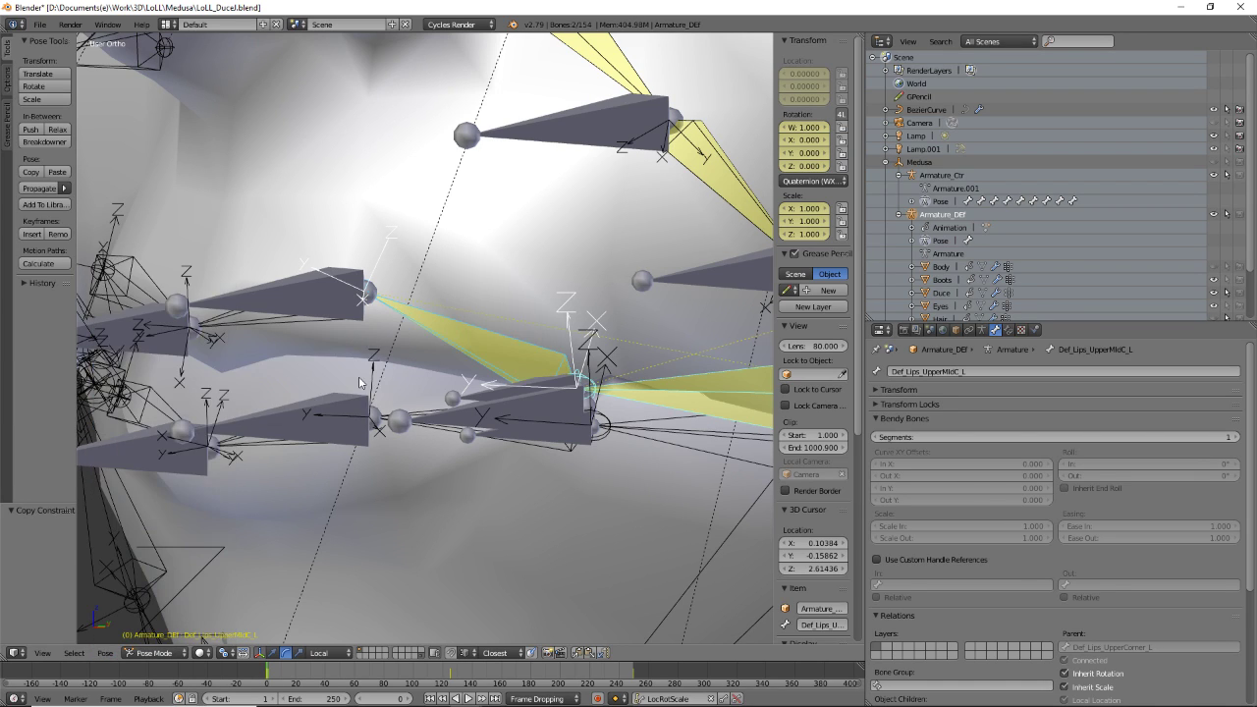
- Retarget the IK and Stretch To constraints of Def_Lips_UpperMidB_L to the CTR_Face_LipTopA_L bone and reset the stretch rest length
{"action": "right_click", "coordinate": [487, 332]}
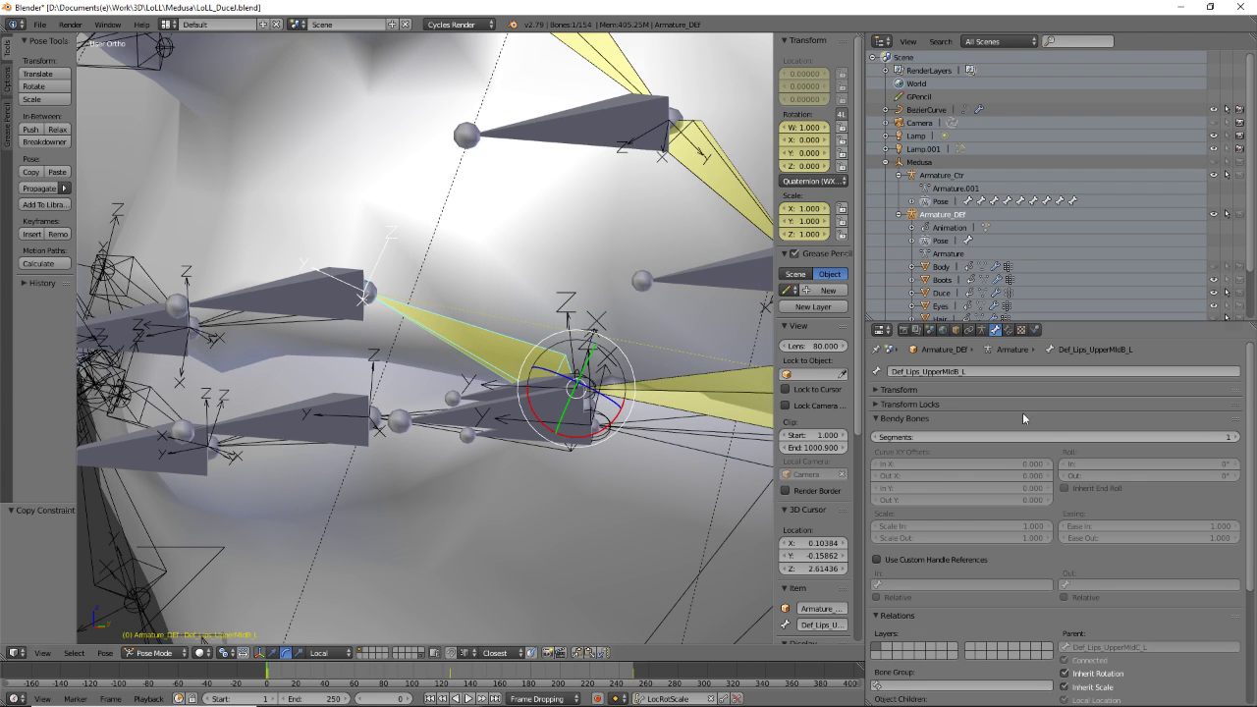
{"action": "left_click", "coordinate": [1012, 334]}
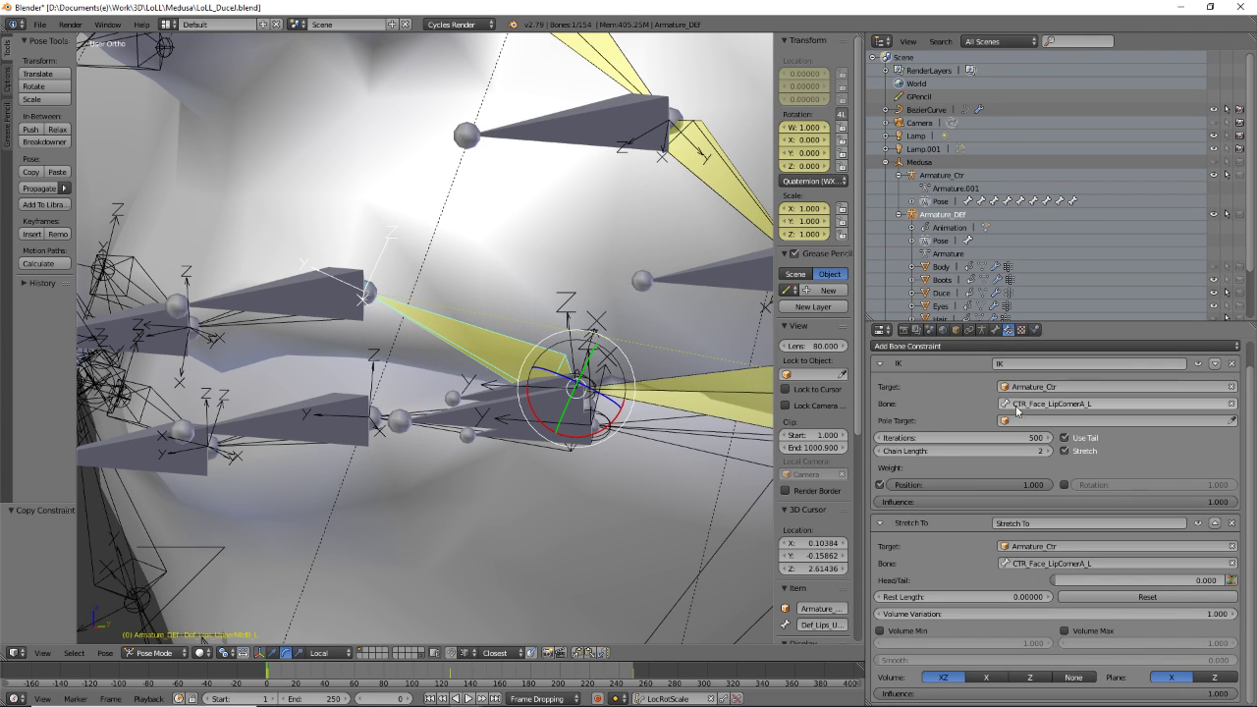
{"action": "left_click", "coordinate": [1137, 404]}
{"action": "key", "text": "ctrl+v"}
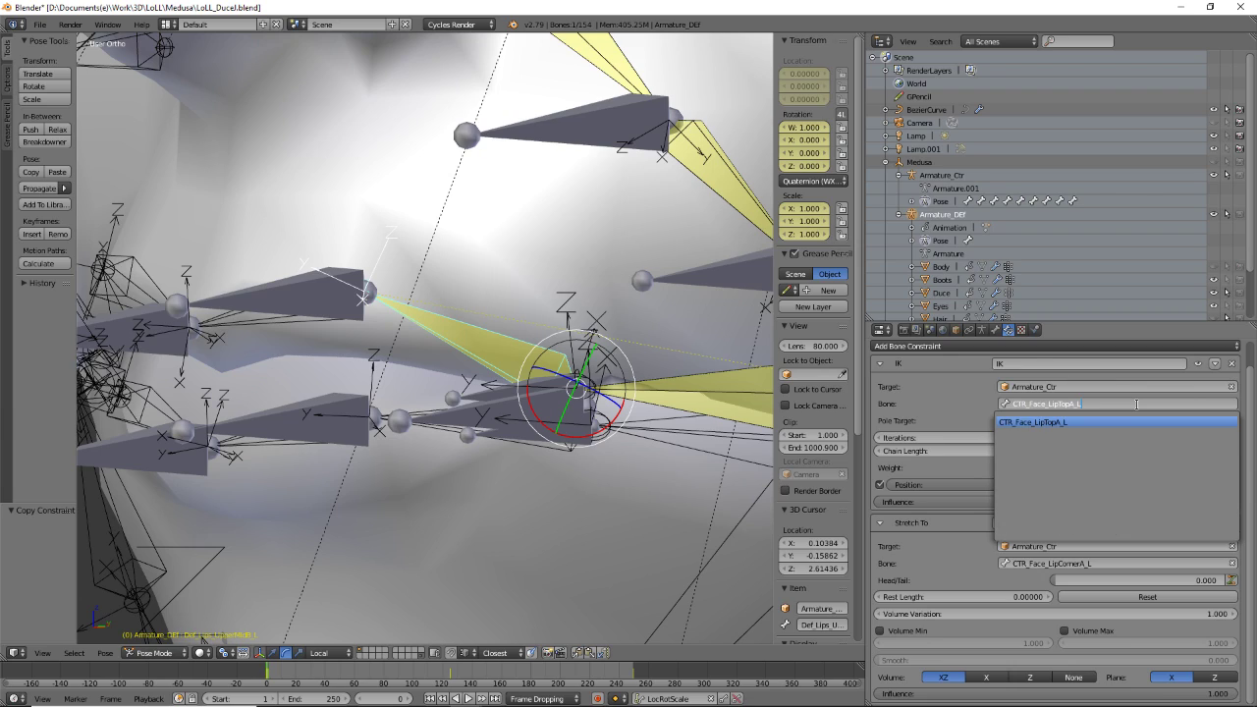
{"action": "key", "text": "Return"}
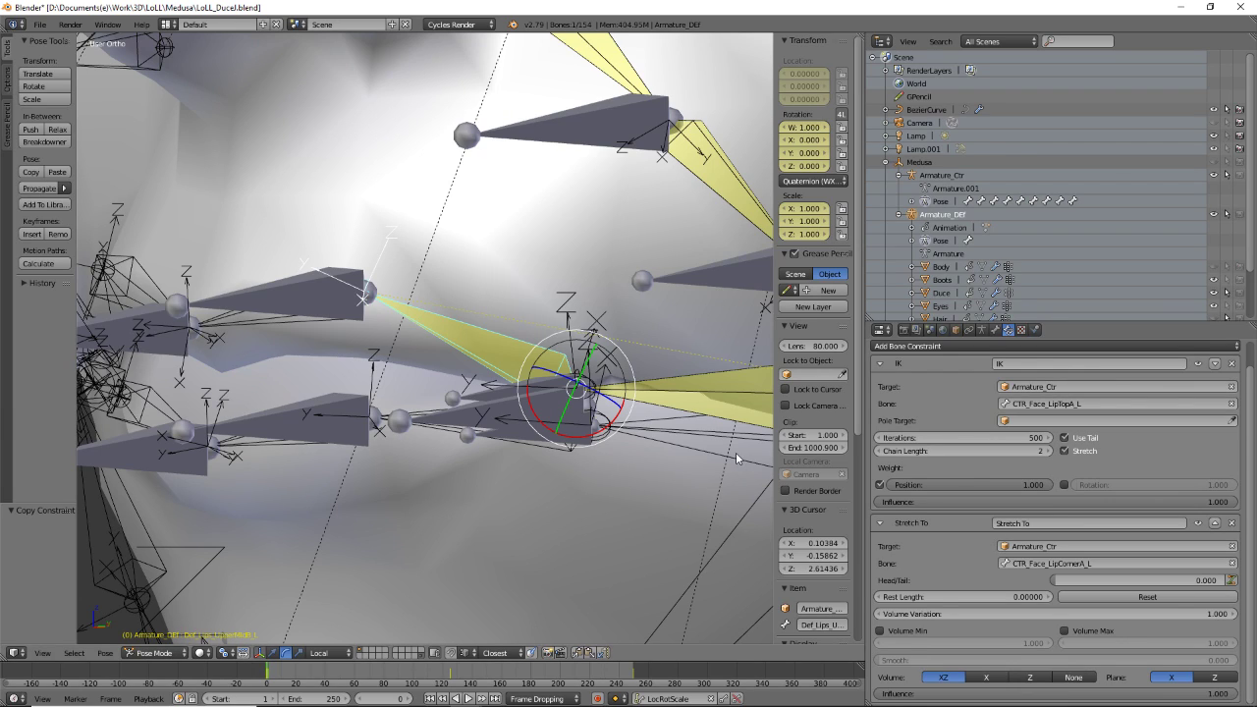
{"action": "left_click", "coordinate": [1151, 563]}
{"action": "key", "text": "ctrl+v"}
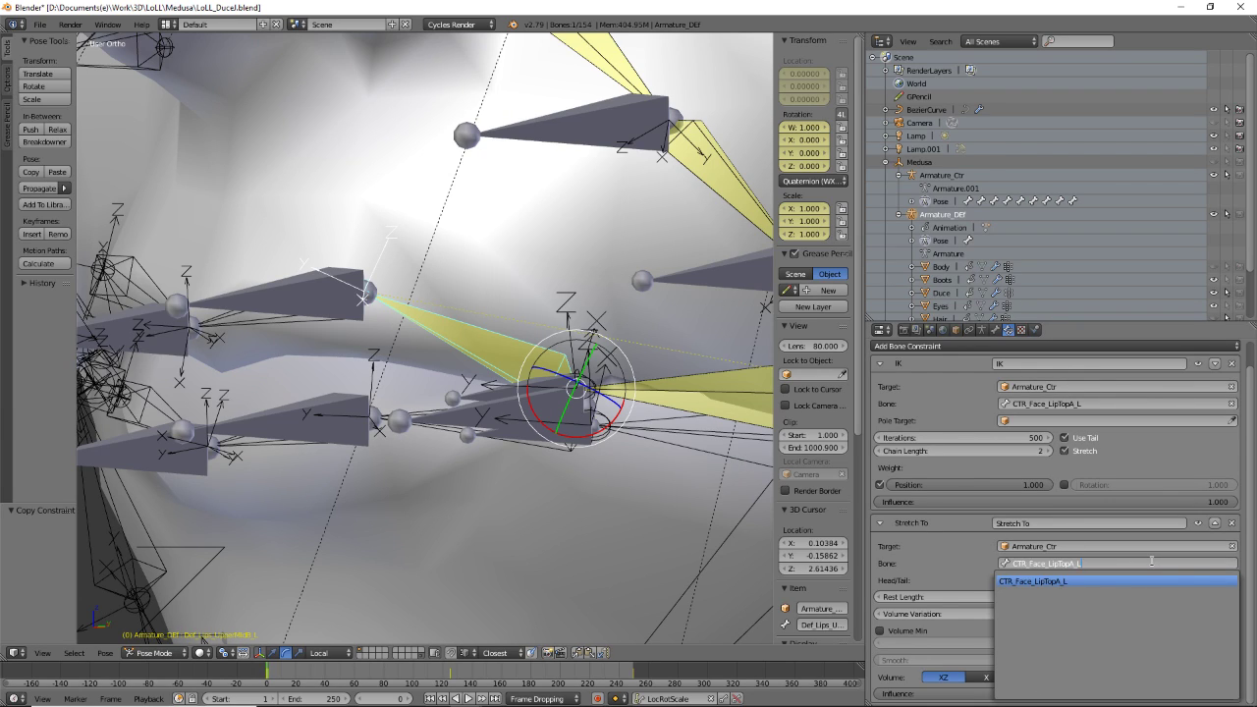
{"action": "key", "text": "Return"}
{"action": "left_click", "coordinate": [1135, 596]}
- Look up the bone name of the control at the middle of the upper lip
{"action": "middle_click_drag", "start_coordinate": [499, 418], "coordinate": [560, 452]}
{"action": "right_click", "coordinate": [450, 364]}
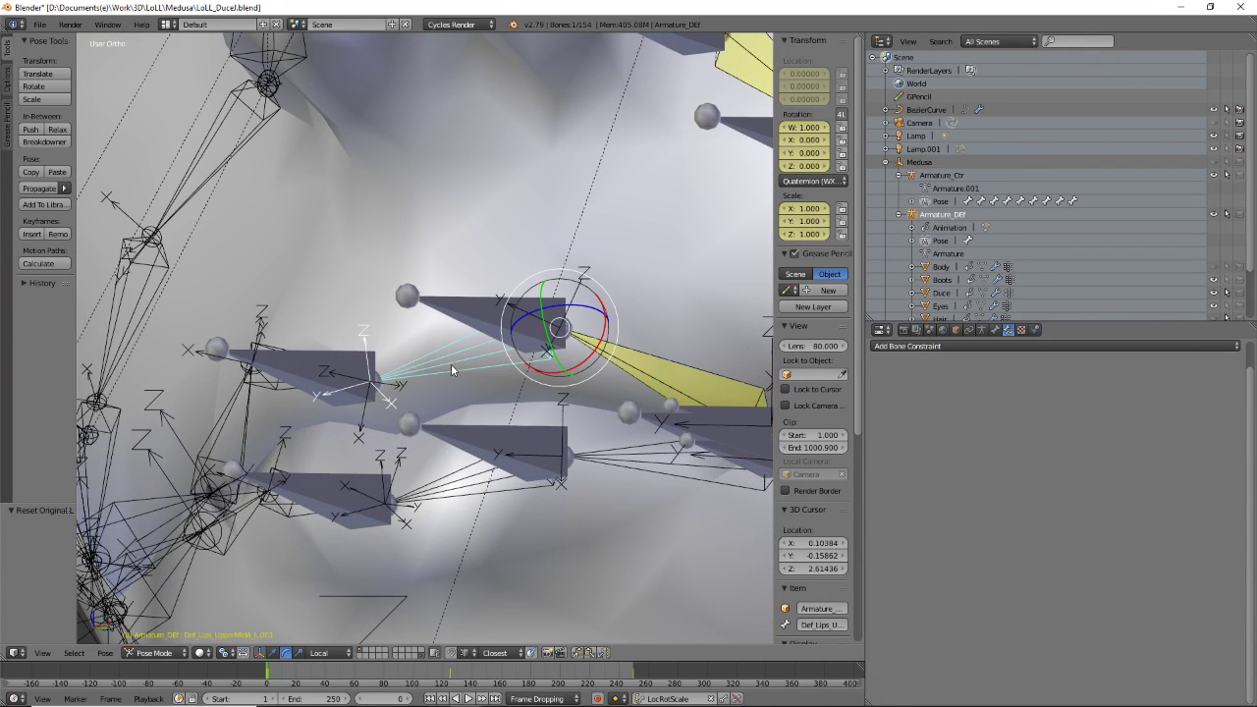
{"action": "right_click", "coordinate": [318, 351]}
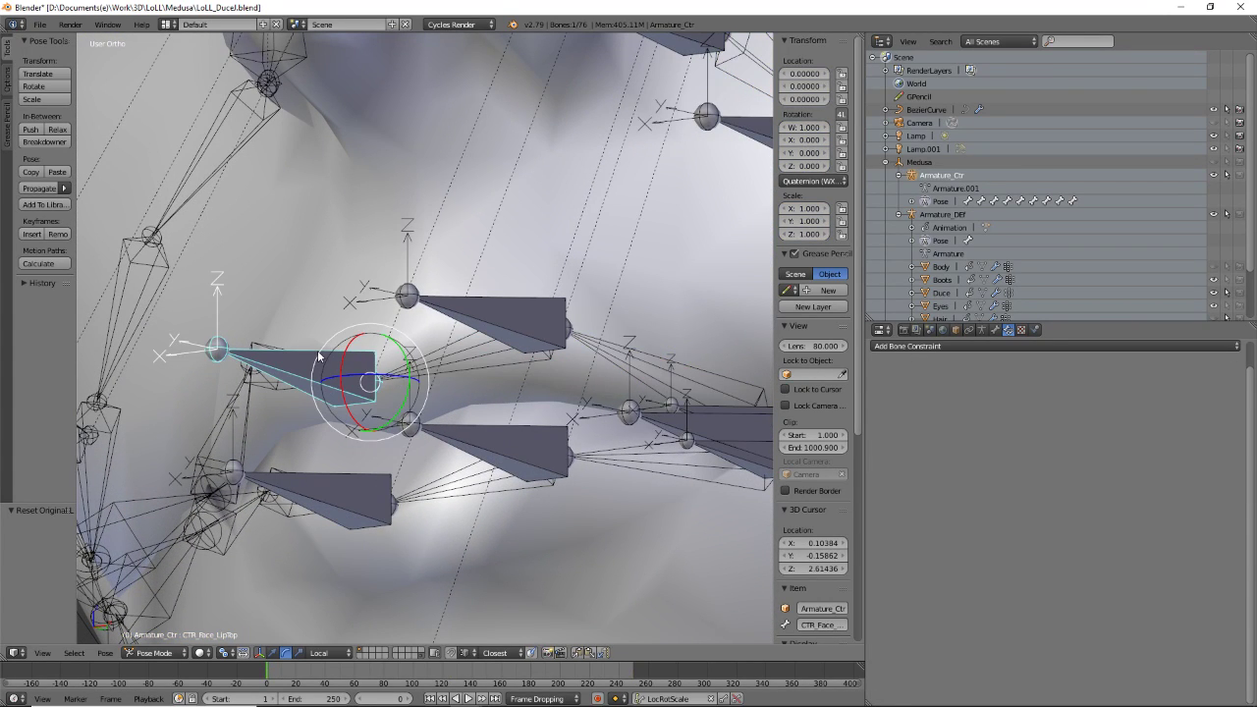
{"action": "left_click", "coordinate": [995, 331]}
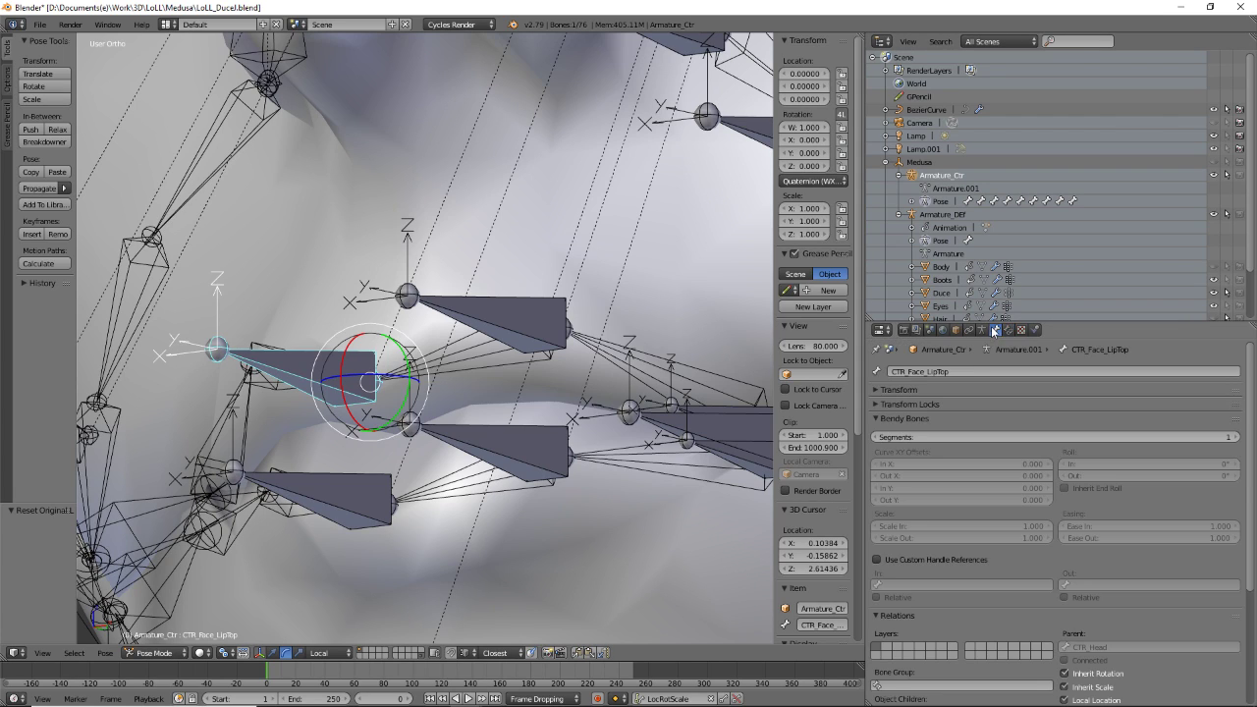
{"action": "left_click", "coordinate": [986, 370]}
{"action": "left_click", "coordinate": [636, 365]}
- Copy the constraints of the Def_Lips_UpperMidB_L bone to the Def_Lips_UpperMidA_L.001 bone
{"action": "right_click", "coordinate": [497, 361]}
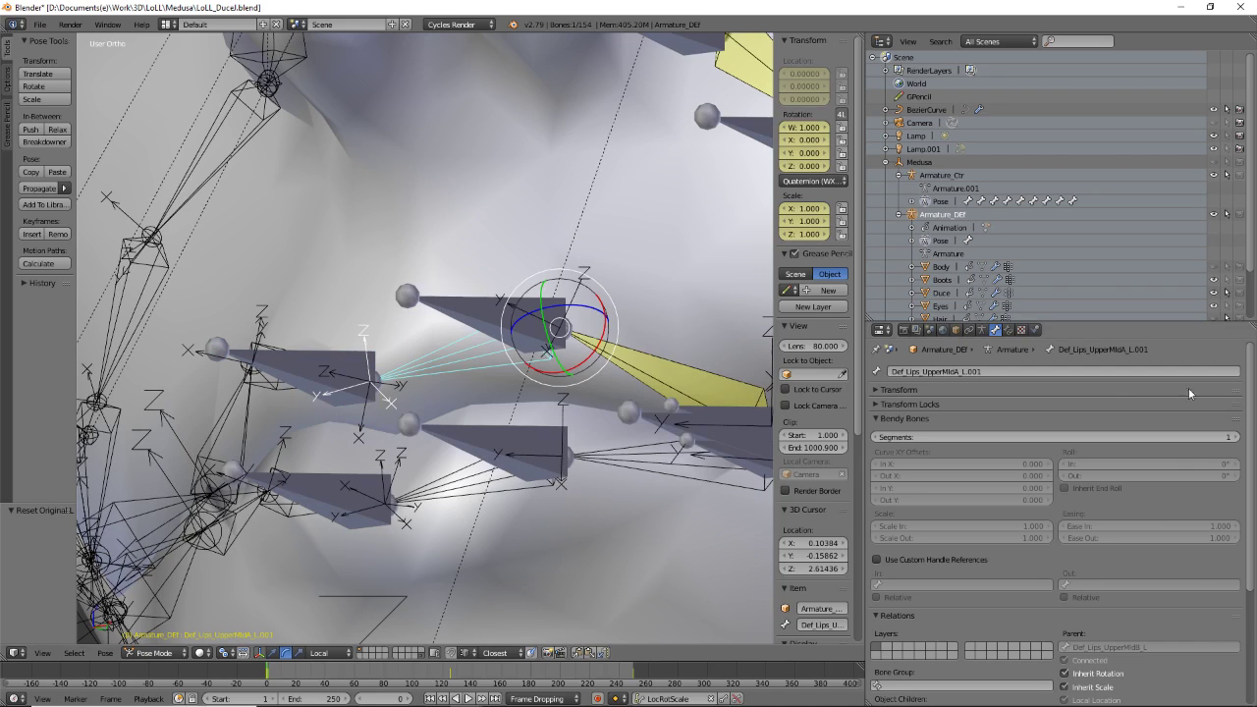
{"action": "left_click", "coordinate": [1007, 331]}
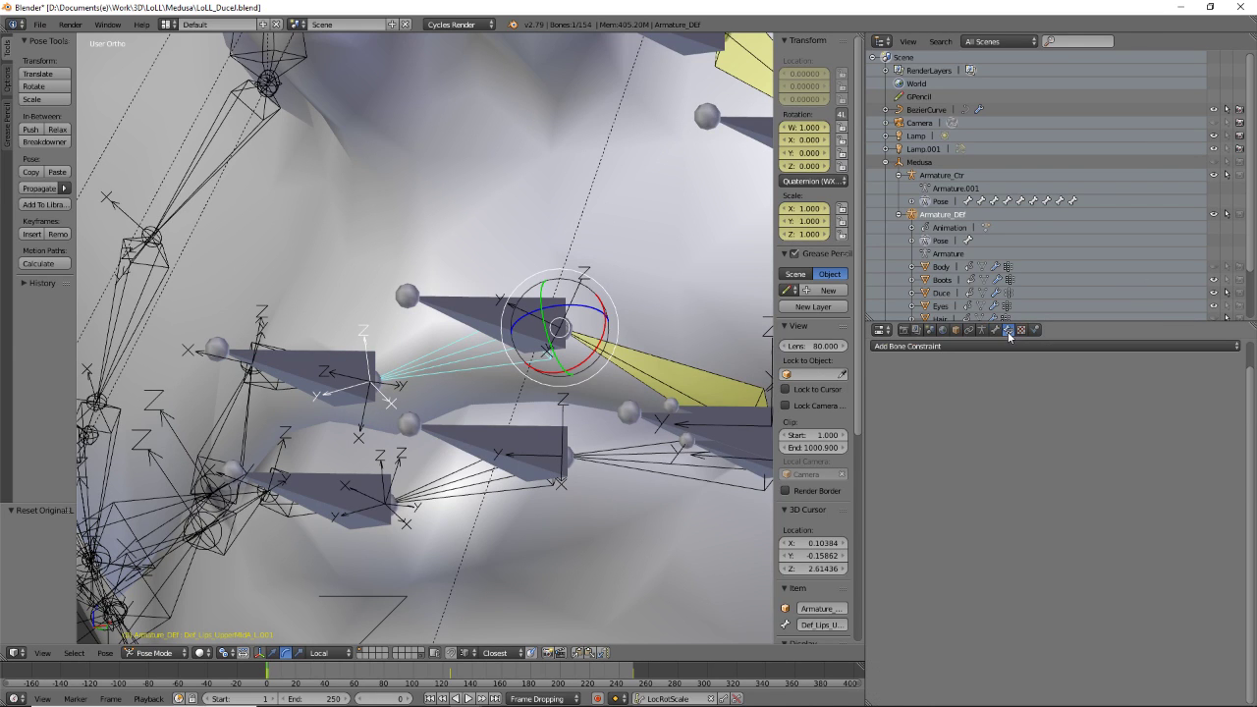
{"action": "right_click", "coordinate": [675, 370], "text": "shift"}
{"action": "left_click", "coordinate": [101, 656]}
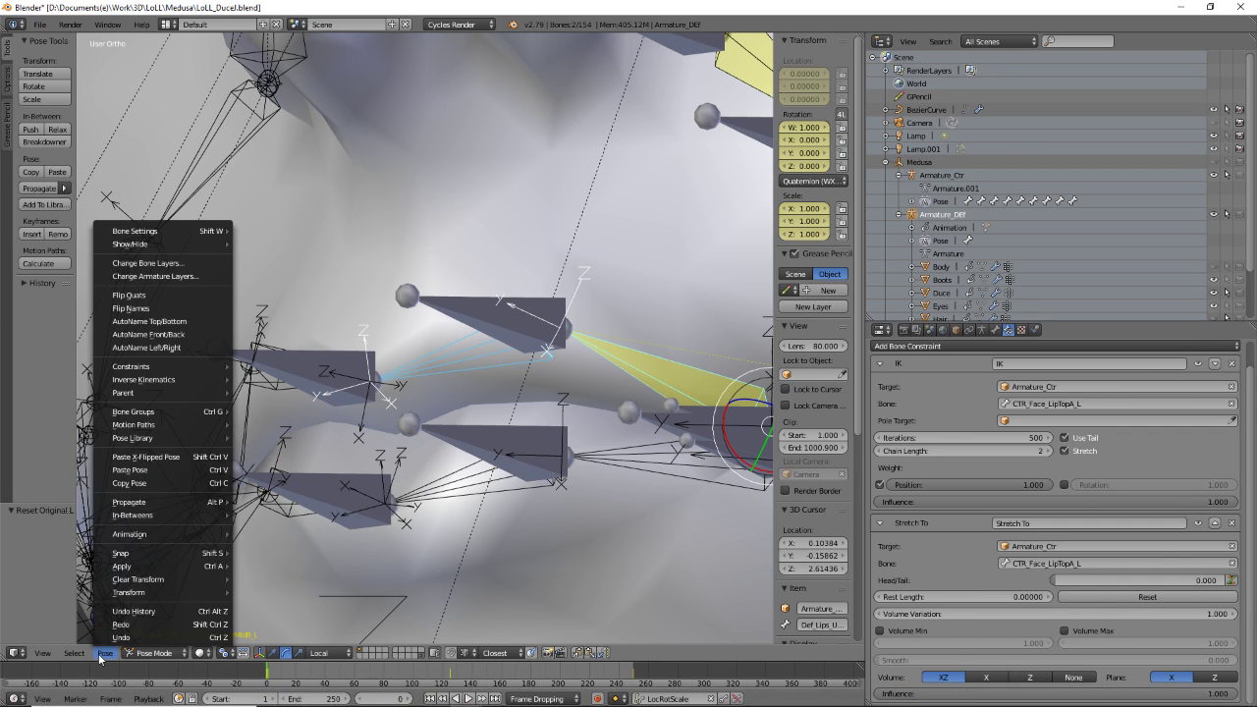
{"action": "mouse_move", "coordinate": [118, 415]}
{"action": "mouse_move", "coordinate": [147, 367]}
{"action": "left_click", "coordinate": [306, 378]}
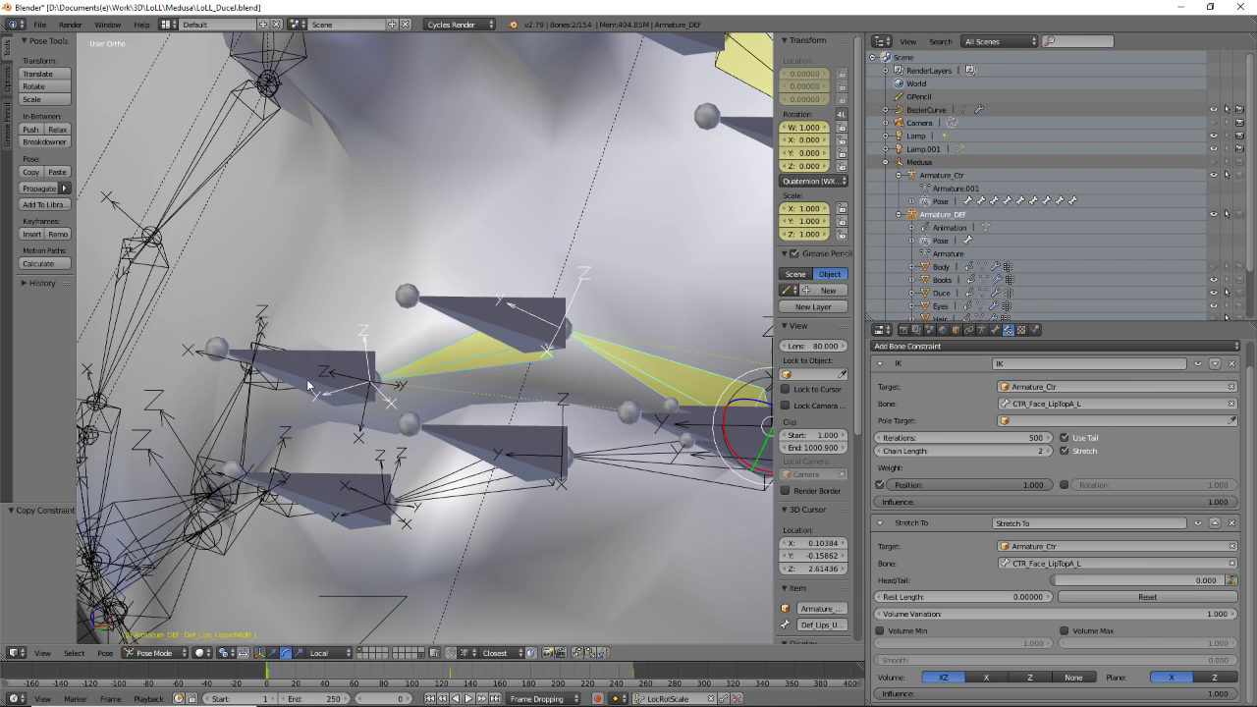
{"action": "left_click", "coordinate": [464, 353]}
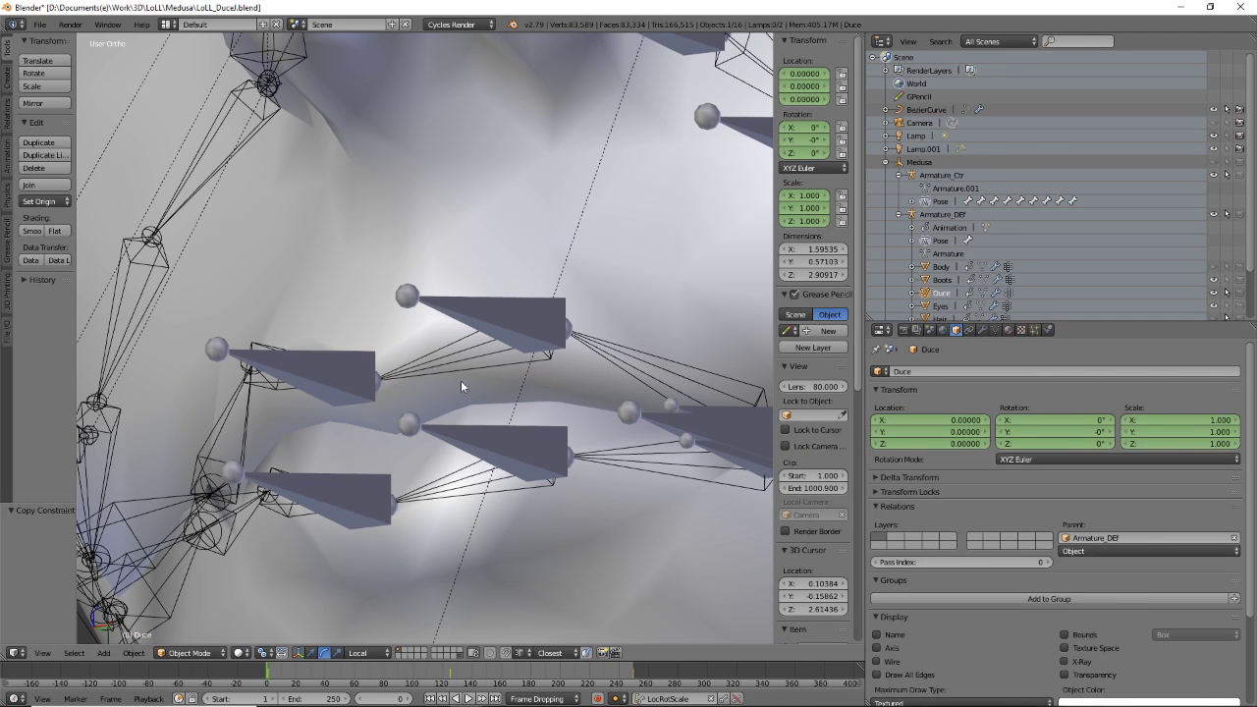
{"action": "key", "text": "ctrl+z"}
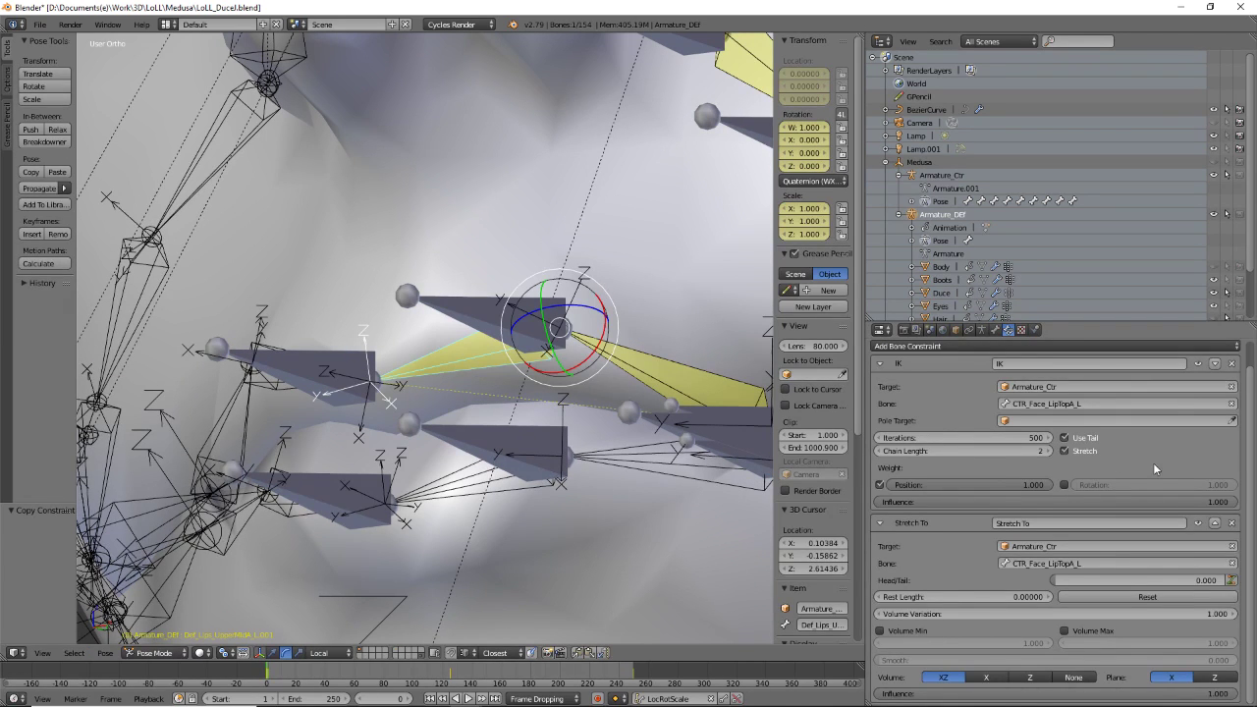
- Set the IK target bone of Def_Lips_UpperMidA_L.001 to CTR_Face_LipTop
{"action": "left_click", "coordinate": [1159, 400]}
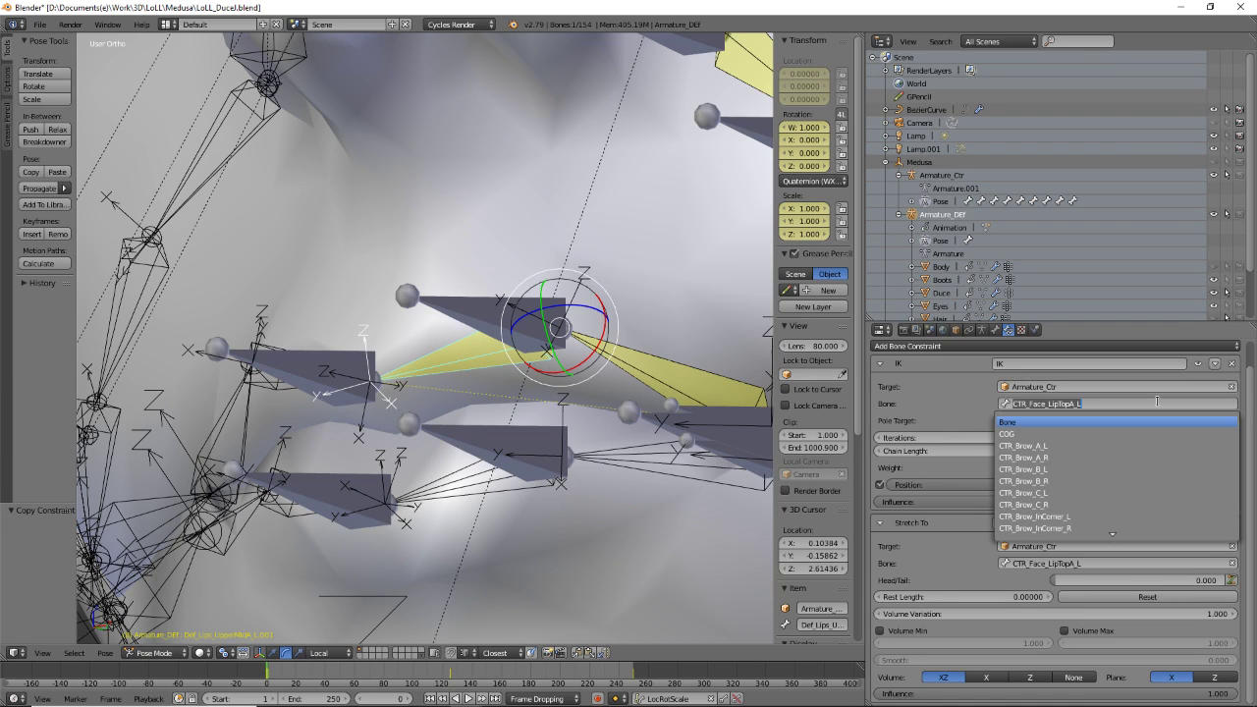
{"action": "key", "text": "End"}
{"action": "key", "text": "BackSpace"}
{"action": "key", "text": "BackSpace"}
{"action": "key", "text": "BackSpace"}
{"action": "key", "text": "Return"}
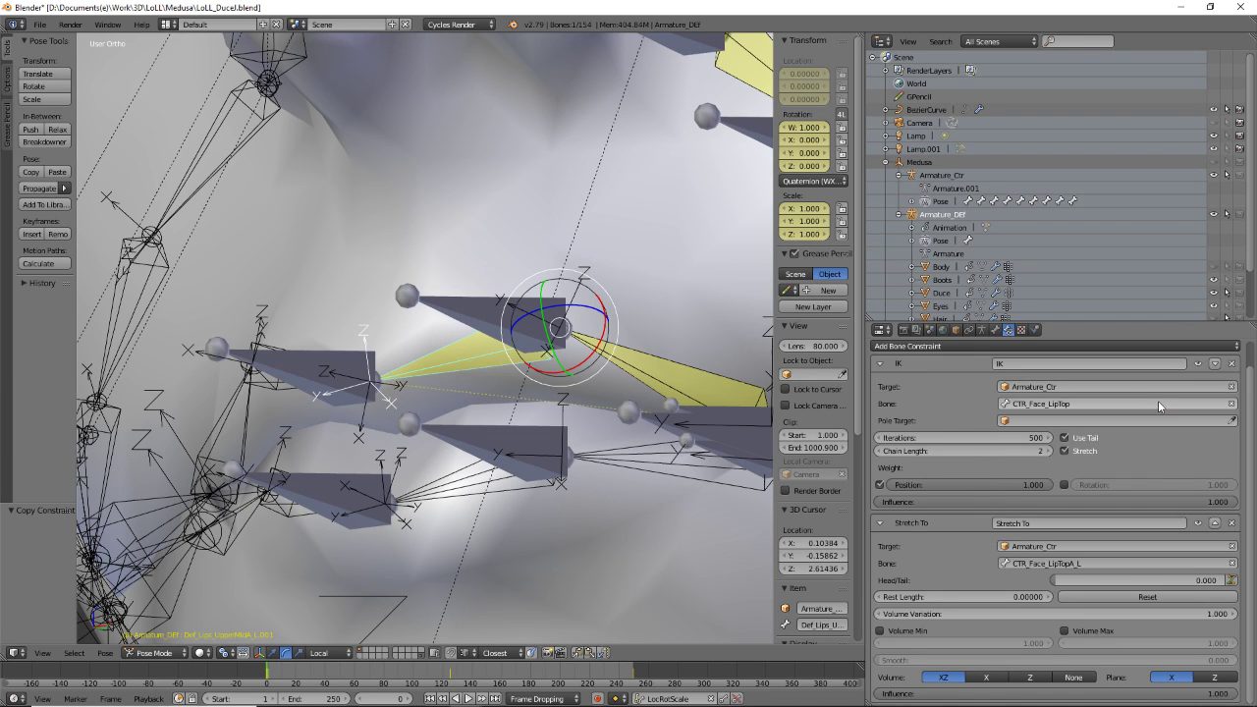
- Set the Stretch To target bone of Def_Lips_UpperMidA_L.001 to CTR_Face_LipTop and reset its rest length
{"action": "left_click", "coordinate": [1105, 563]}
{"action": "key", "text": "End"}
{"action": "key", "text": "BackSpace"}
{"action": "key", "text": "BackSpace"}
{"action": "key", "text": "BackSpace"}
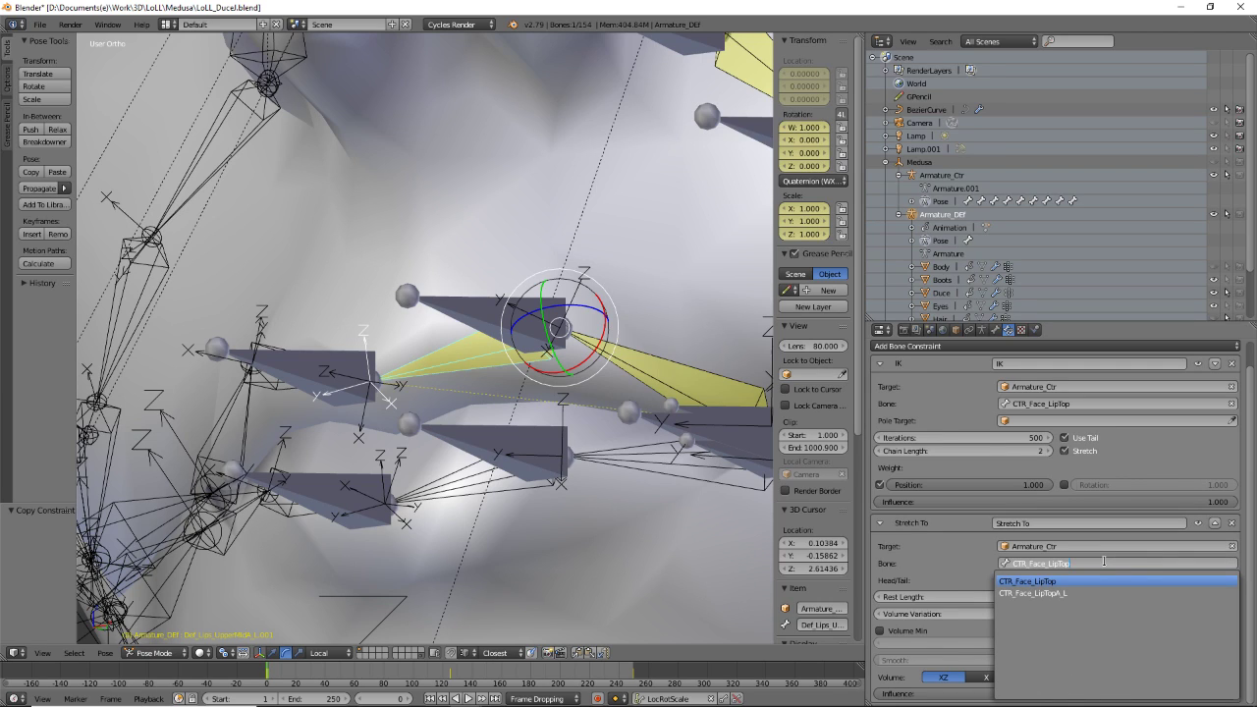
{"action": "key", "text": "Return"}
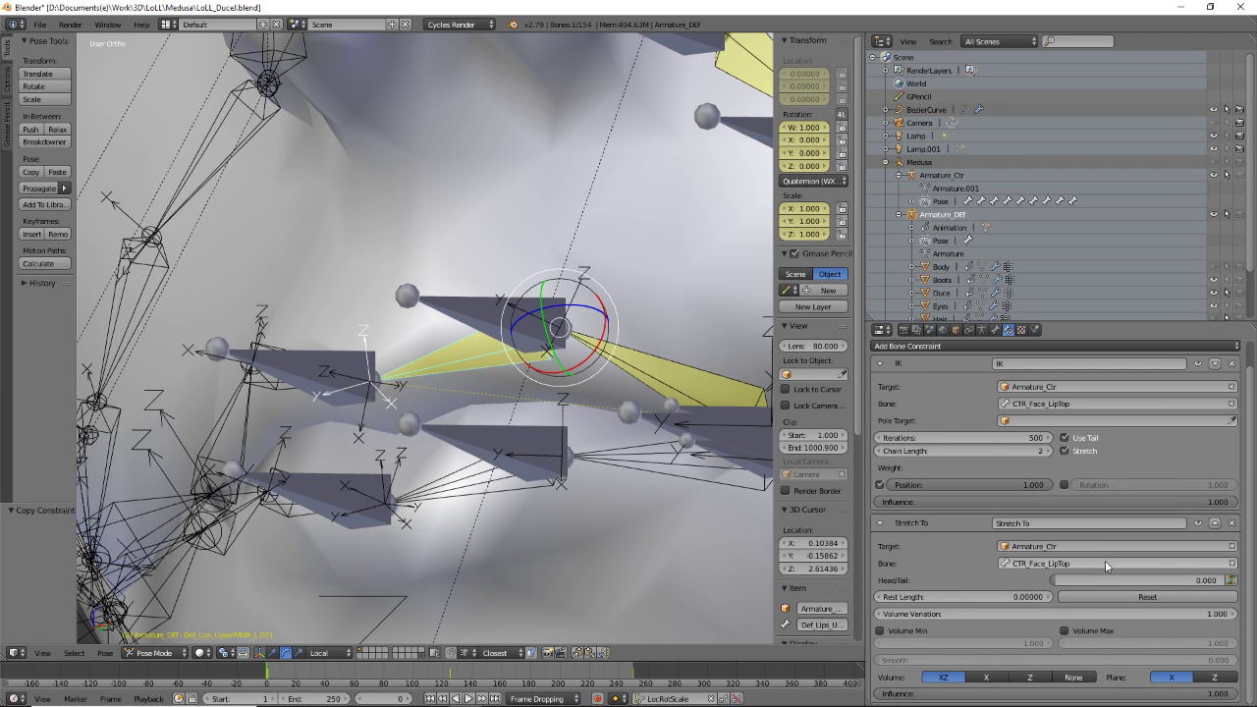
{"action": "left_click", "coordinate": [1113, 596]}
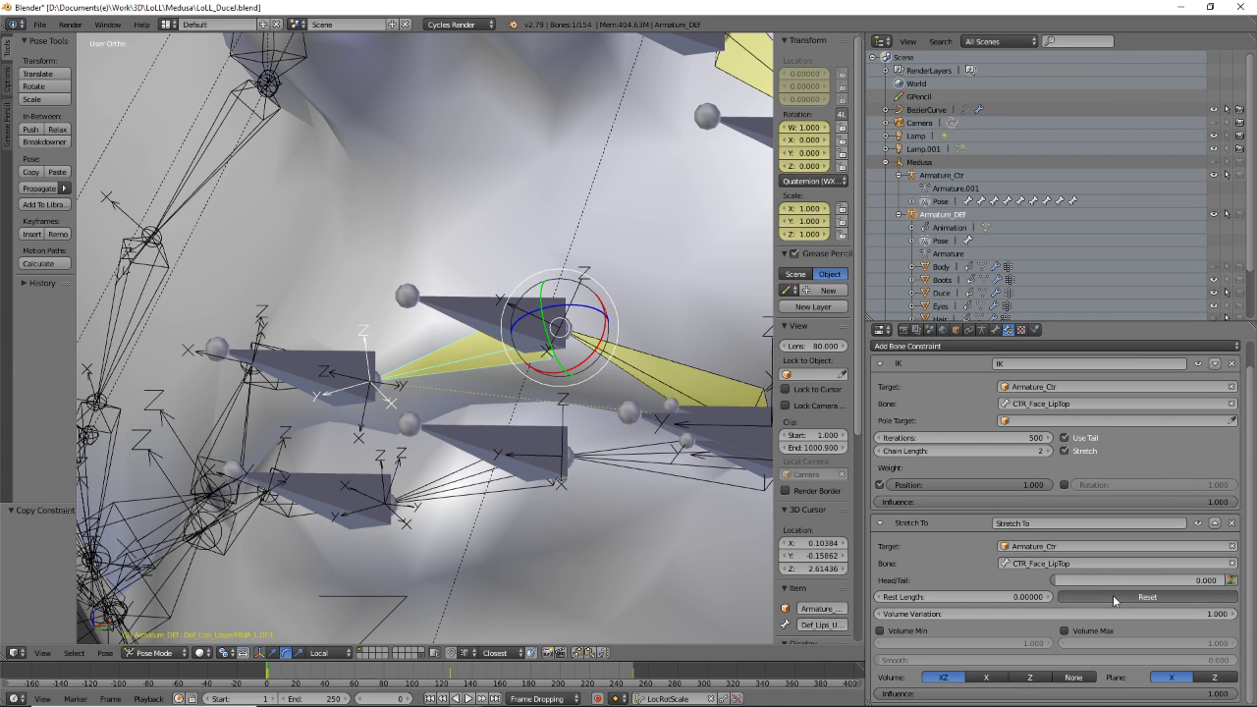
- Switch both the deform armature and the control armature from rest position to pose position
{"action": "scroll", "coordinate": [519, 401], "scroll_direction": "down", "scroll_amount": 4}
{"action": "middle_click_drag", "start_coordinate": [518, 400], "coordinate": [581, 399]}
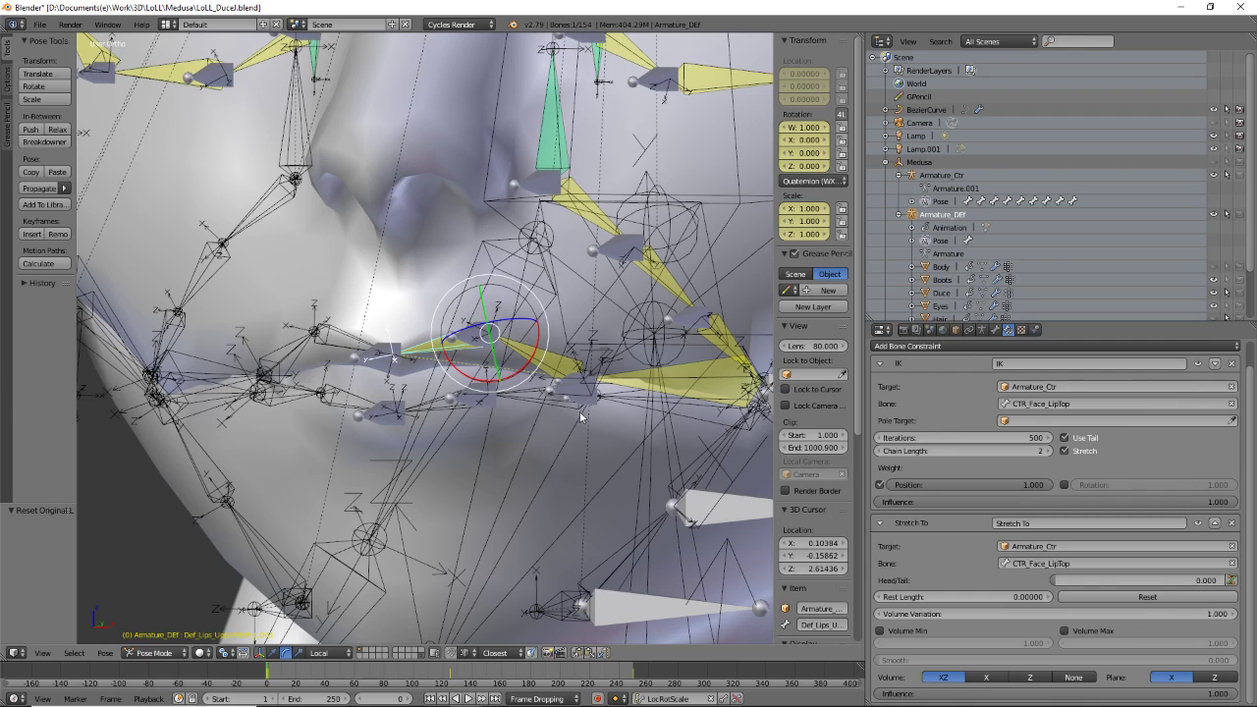
{"action": "middle_click_drag", "start_coordinate": [582, 433], "coordinate": [581, 371]}
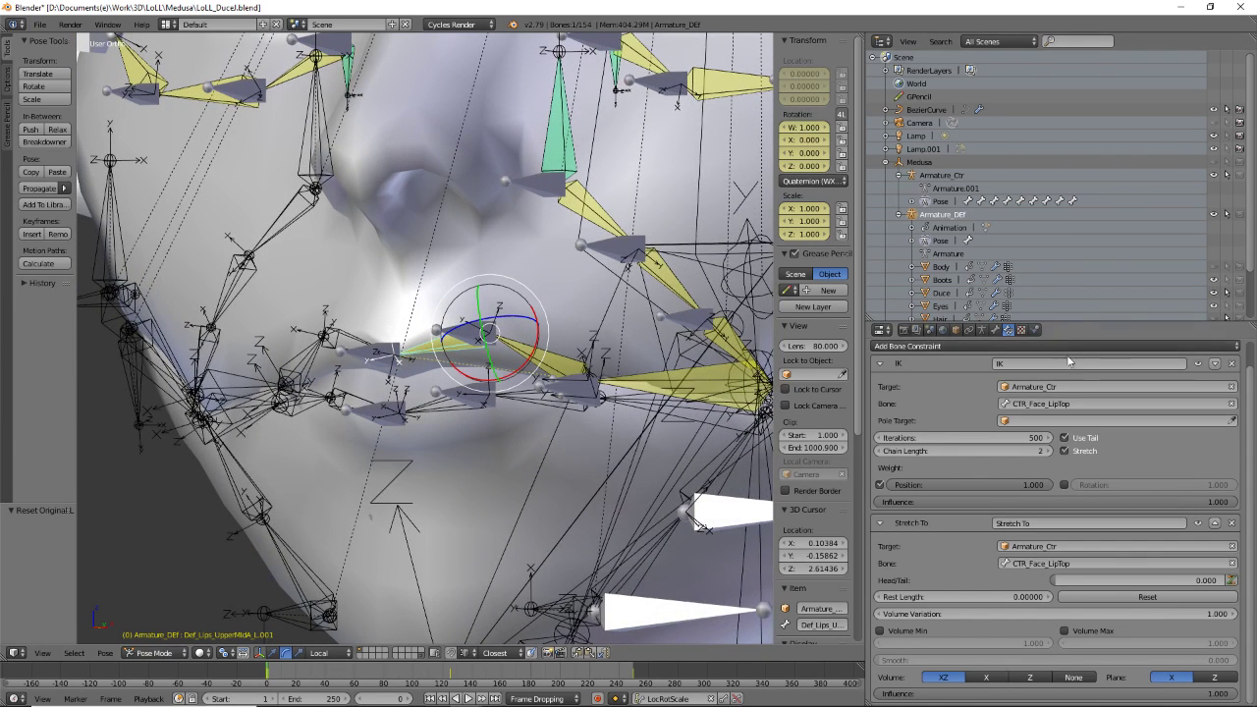
{"action": "left_click", "coordinate": [982, 331]}
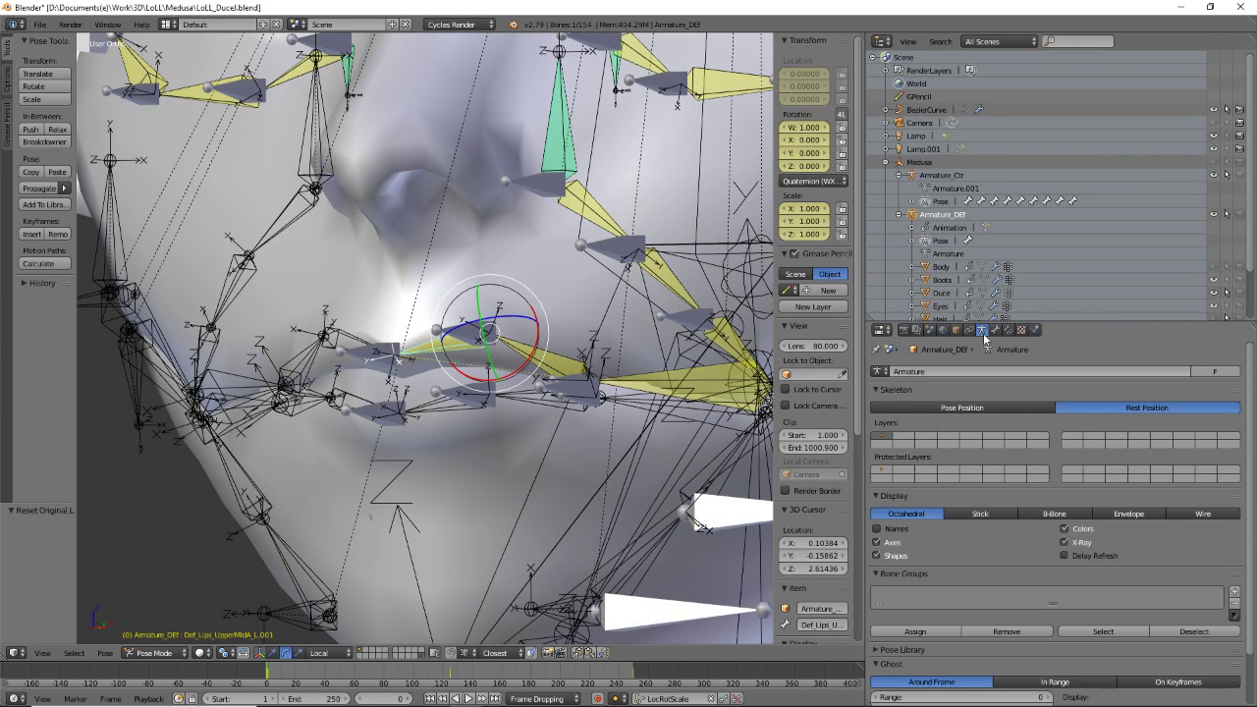
{"action": "left_click", "coordinate": [1020, 408]}
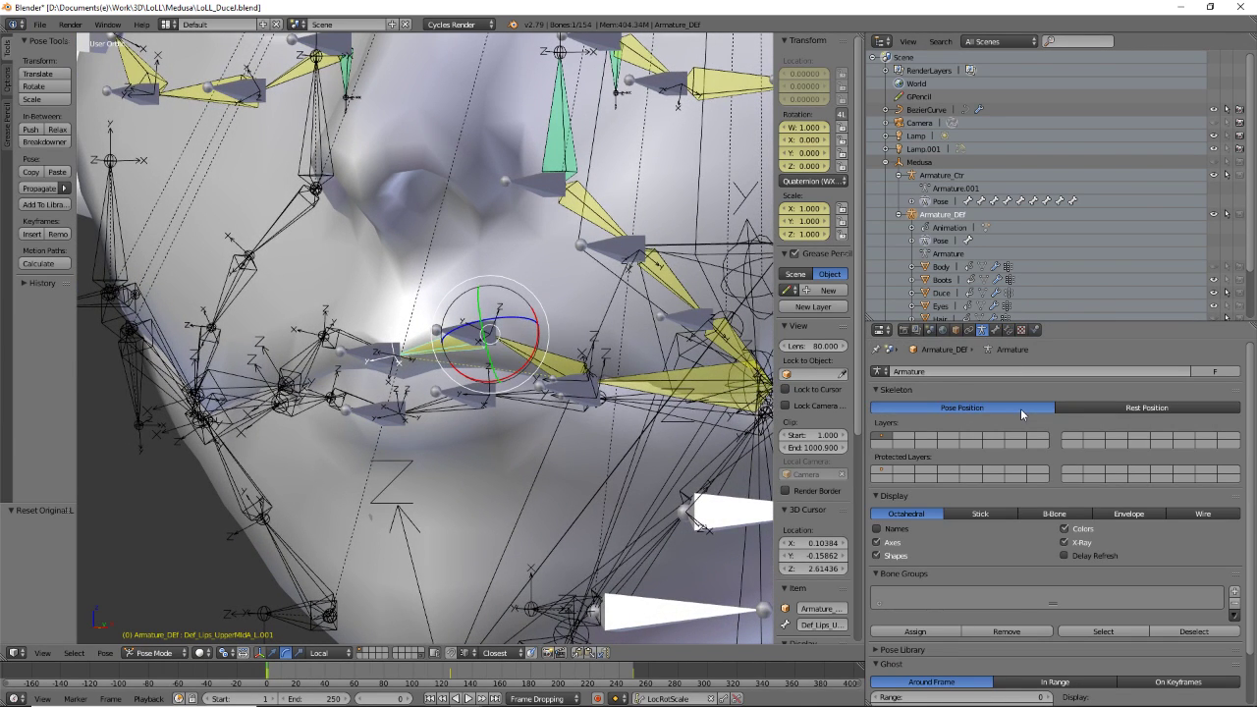
{"action": "left_click", "coordinate": [462, 320]}
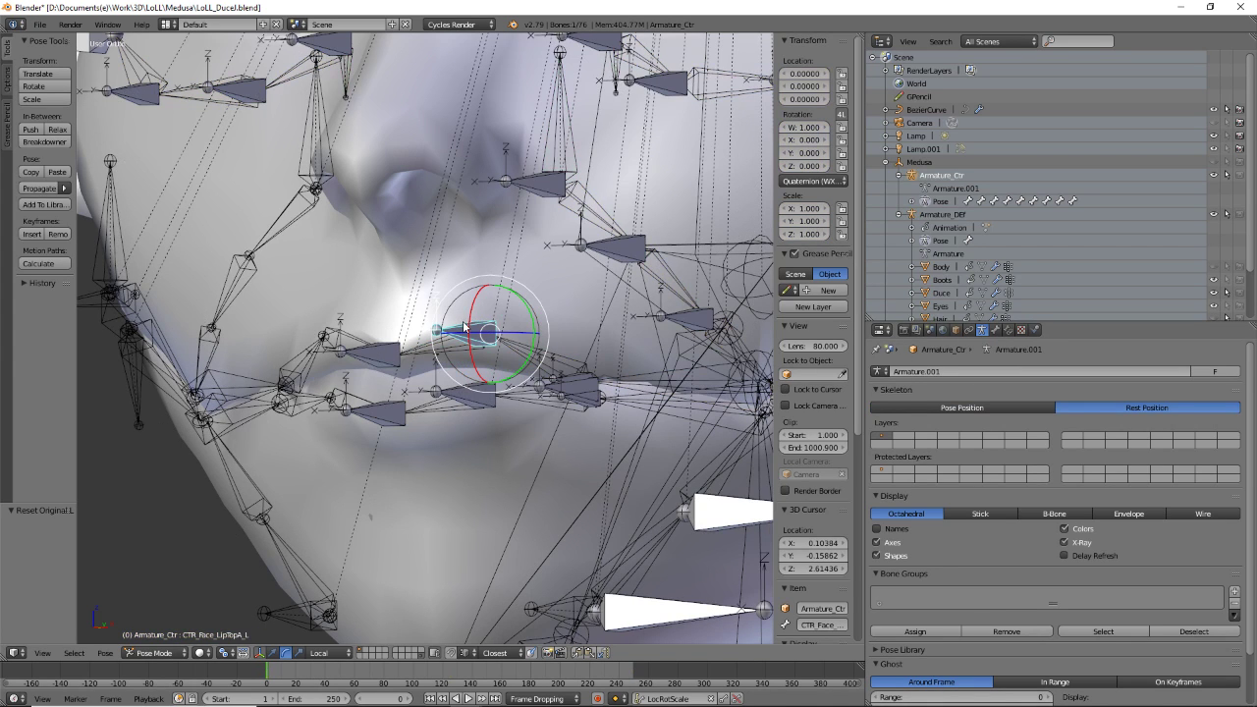
{"action": "left_click", "coordinate": [971, 407]}
- Test the rig by moving the CTR_Jouls_C_L control bone beside the mouth, and cancel the move
{"action": "middle_click_drag", "start_coordinate": [520, 373], "coordinate": [629, 311]}
{"action": "right_click", "coordinate": [615, 350]}
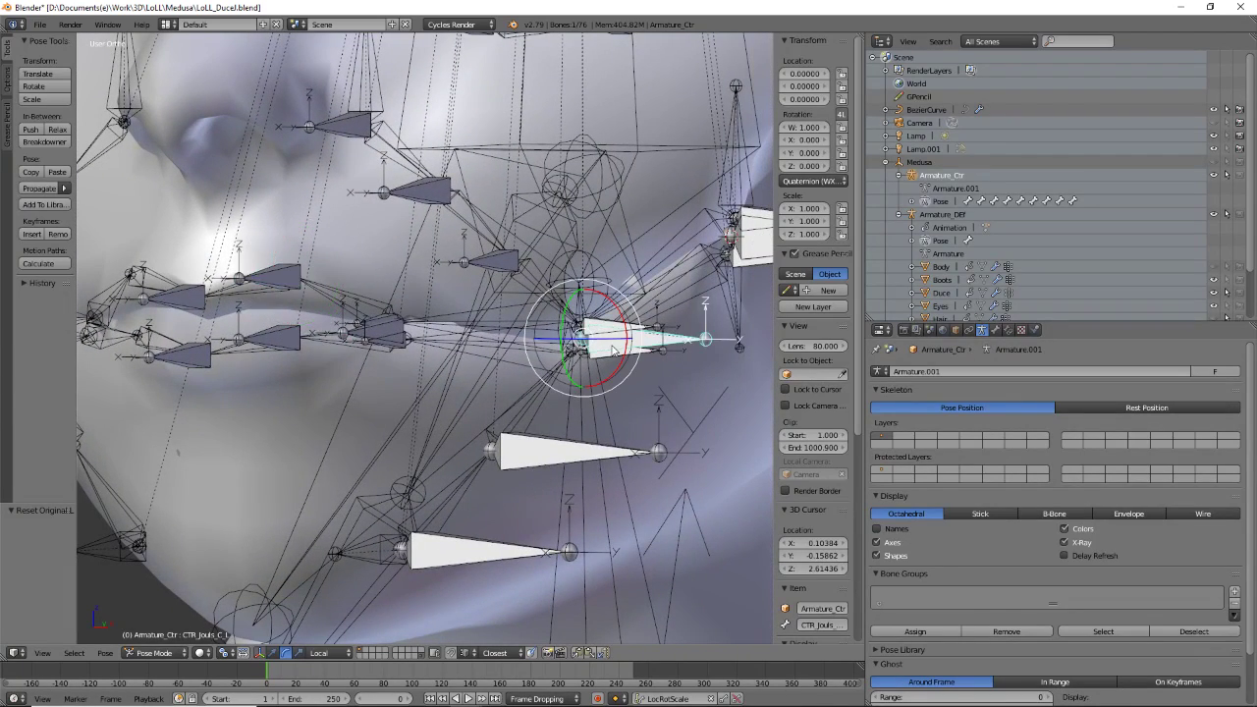
{"action": "key", "text": "g"}
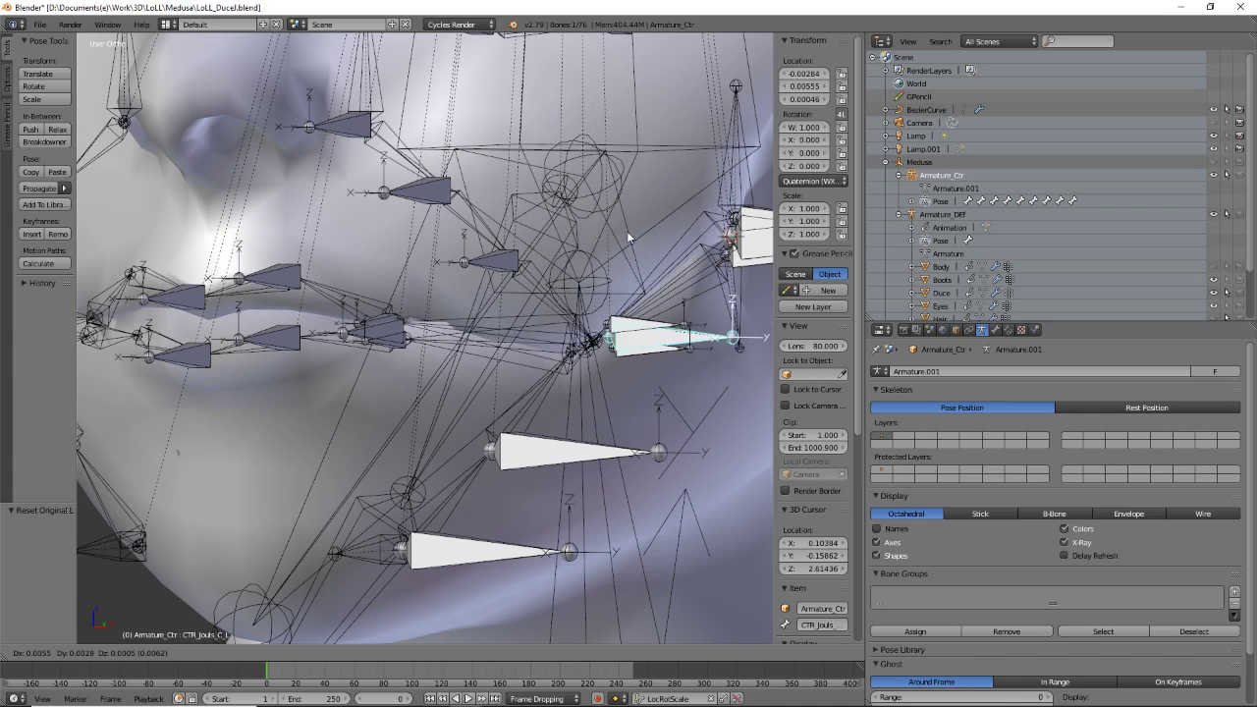
{"action": "key", "text": "Escape"}
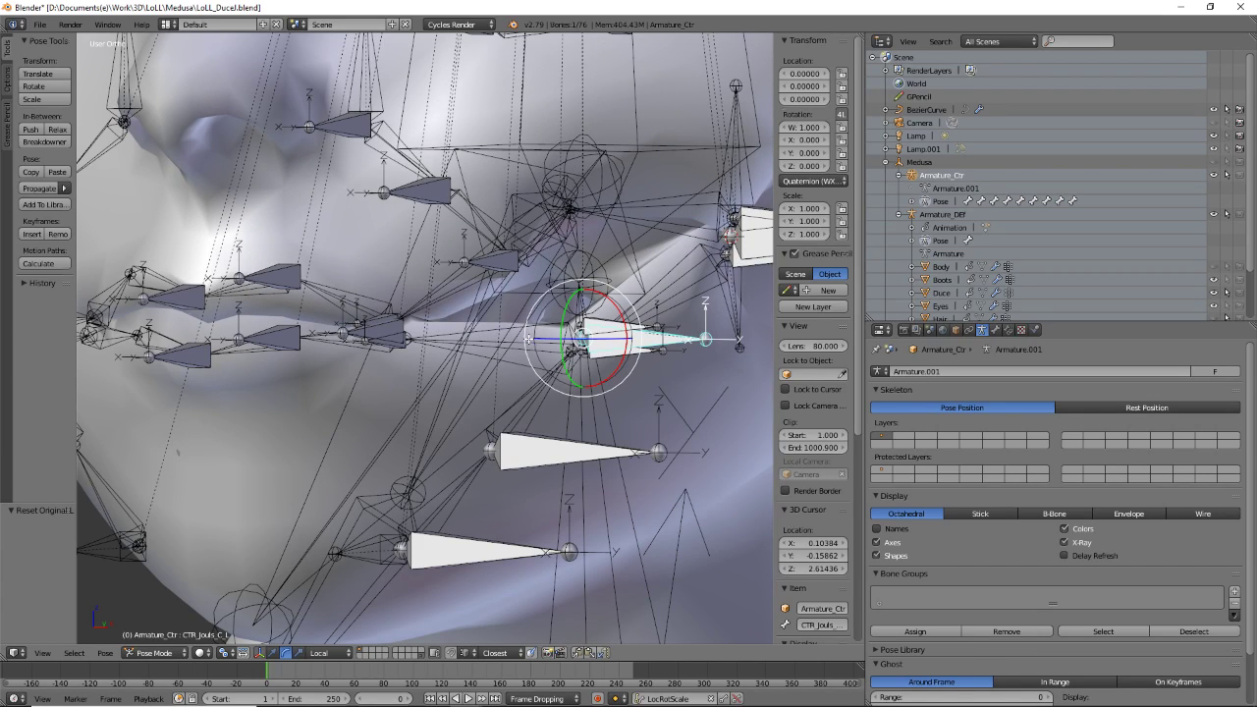
- Test the rig by moving the CTR_Face_LipCorner_L control bone, and cancel the move
{"action": "key", "text": "ctrl+Tab"}
{"action": "key", "text": "ctrl+Tab"}
{"action": "middle_click_drag", "start_coordinate": [560, 356], "coordinate": [444, 313]}
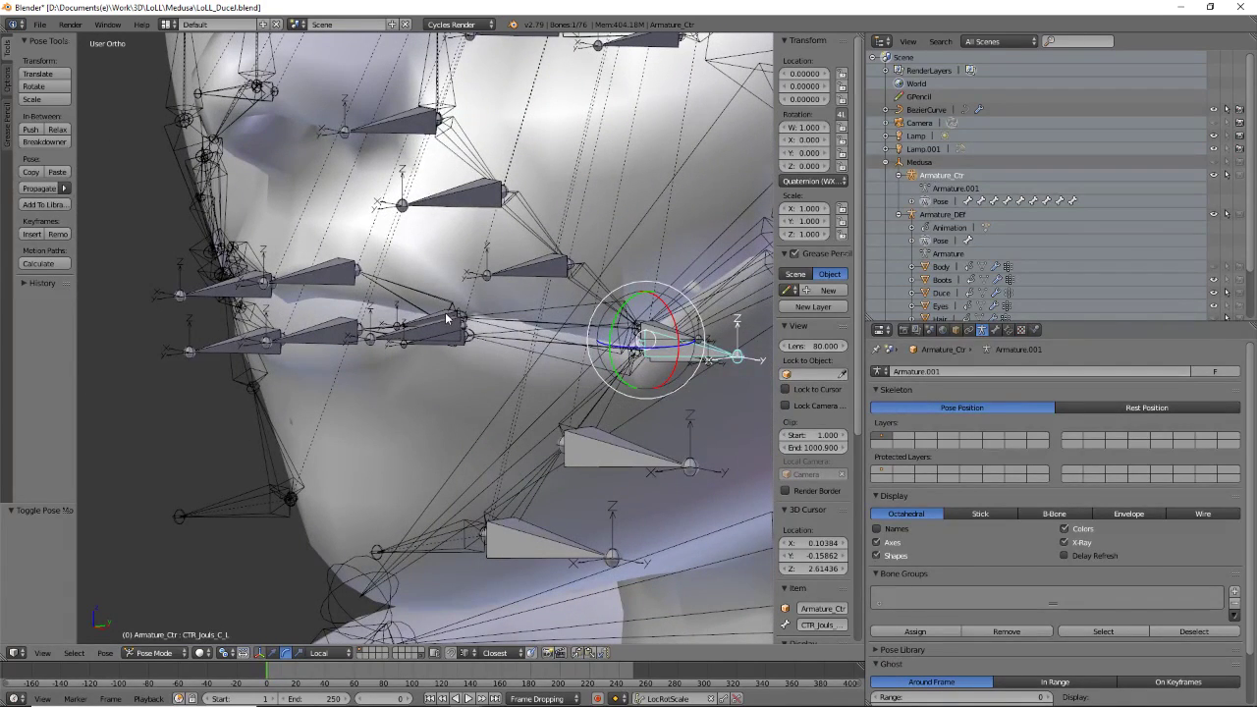
{"action": "right_click", "coordinate": [447, 328]}
{"action": "key", "text": "g"}
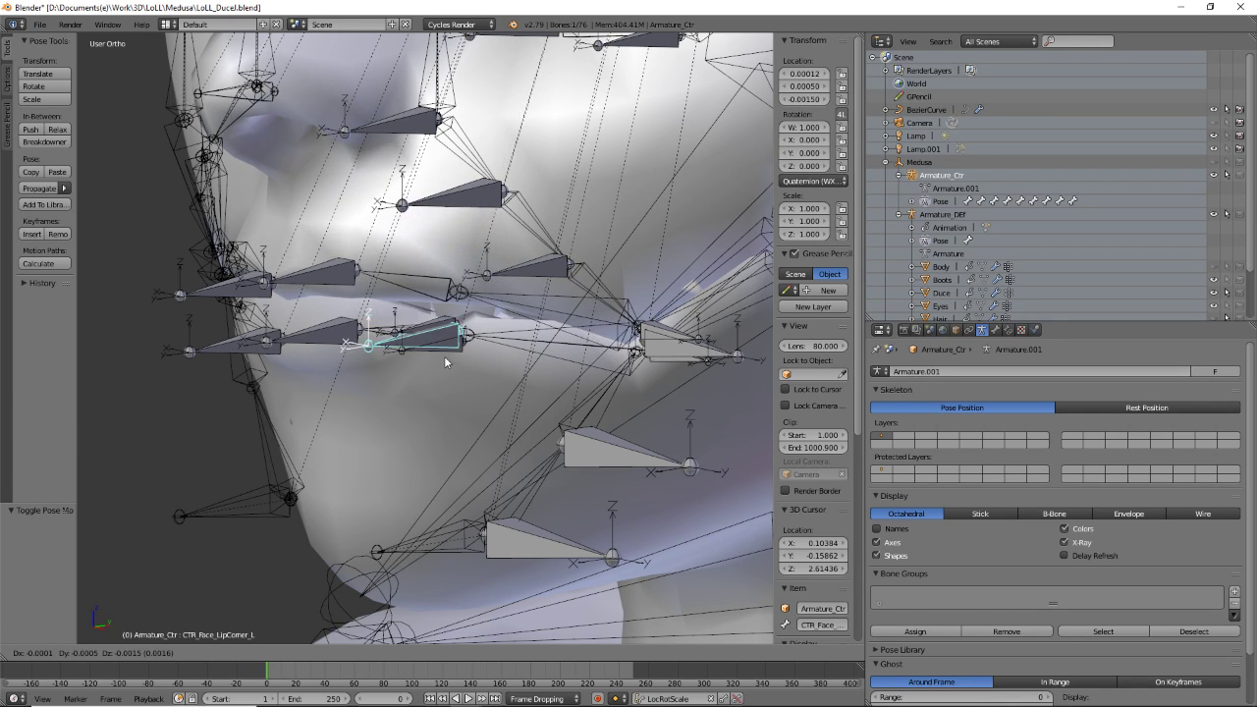
{"action": "key", "text": "Escape"}
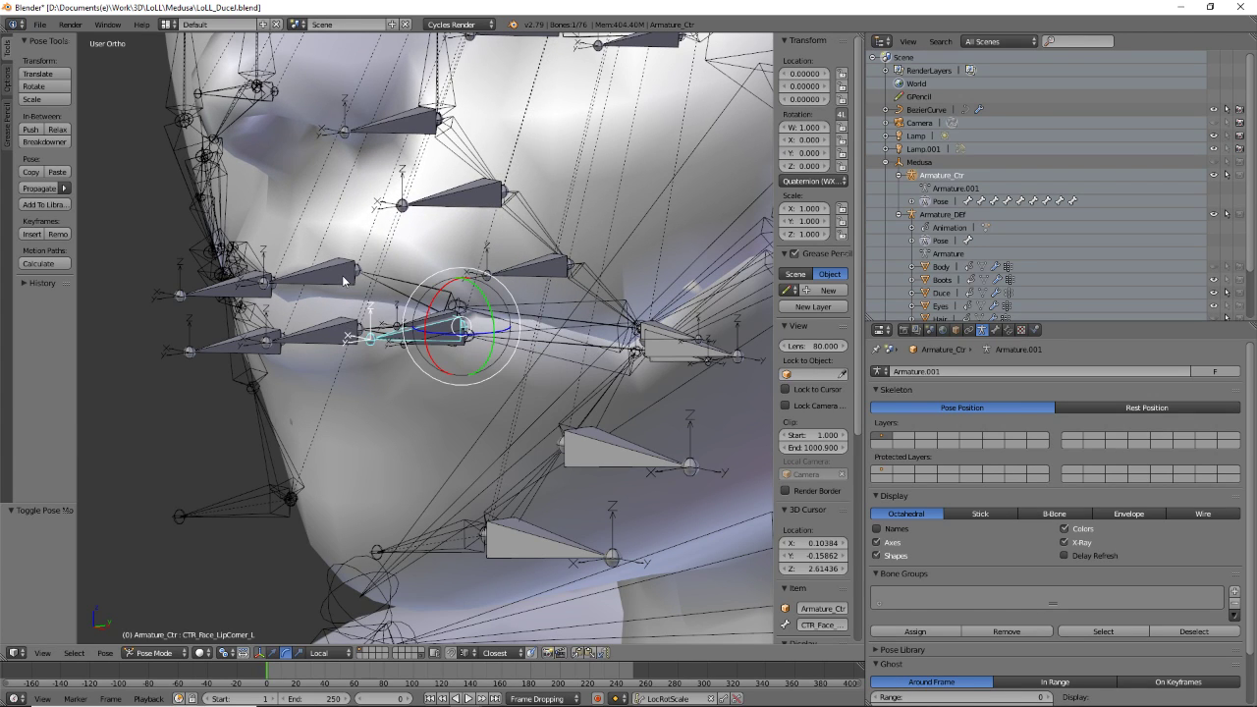
- Test the upper-lip controls by moving CTR_Face_LipTopA_L and CTR_Face_LipTop in turn, cancelling each move
{"action": "right_click", "coordinate": [344, 282]}
{"action": "key", "text": "g"}
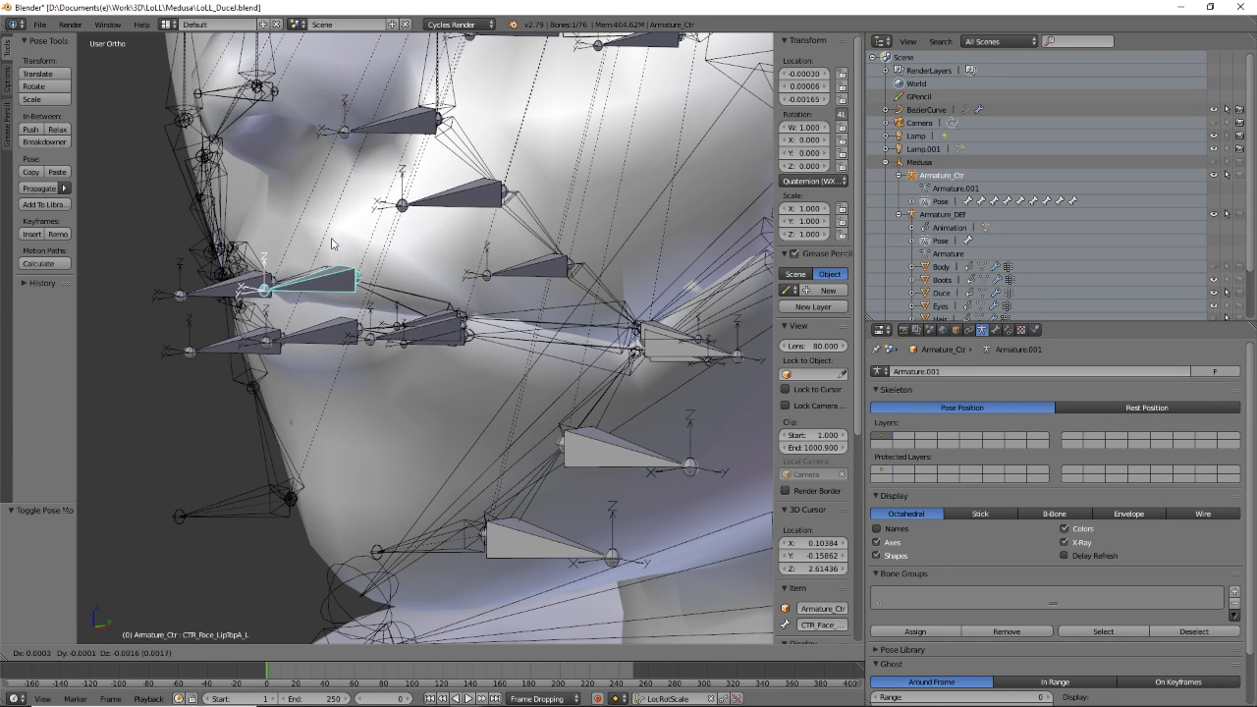
{"action": "key", "text": "Escape"}
{"action": "right_click", "coordinate": [234, 288]}
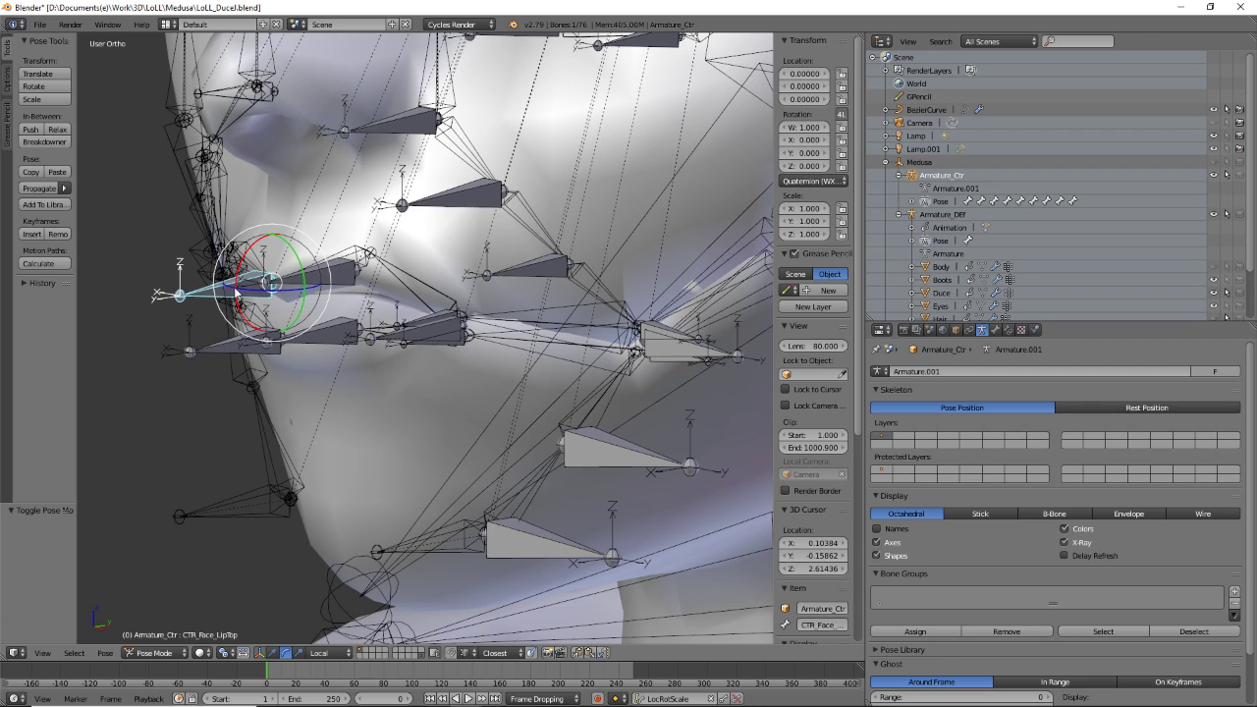
{"action": "key", "text": "g"}
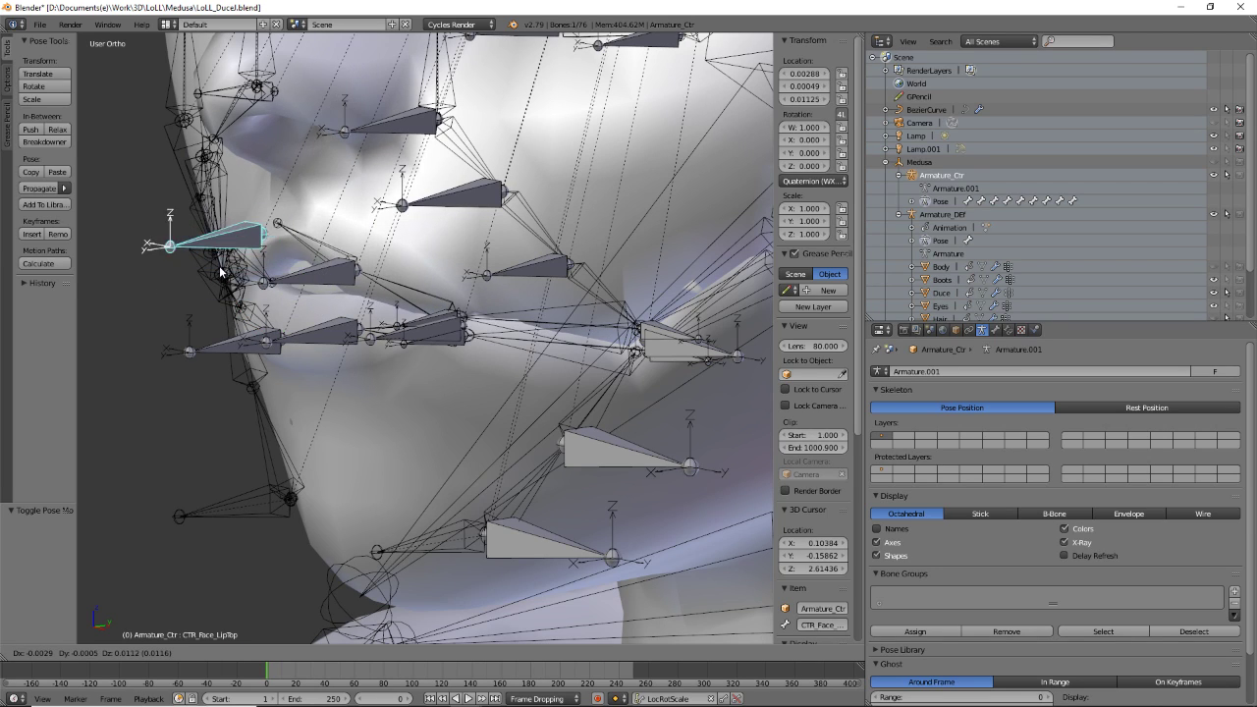
{"action": "key", "text": "Escape"}
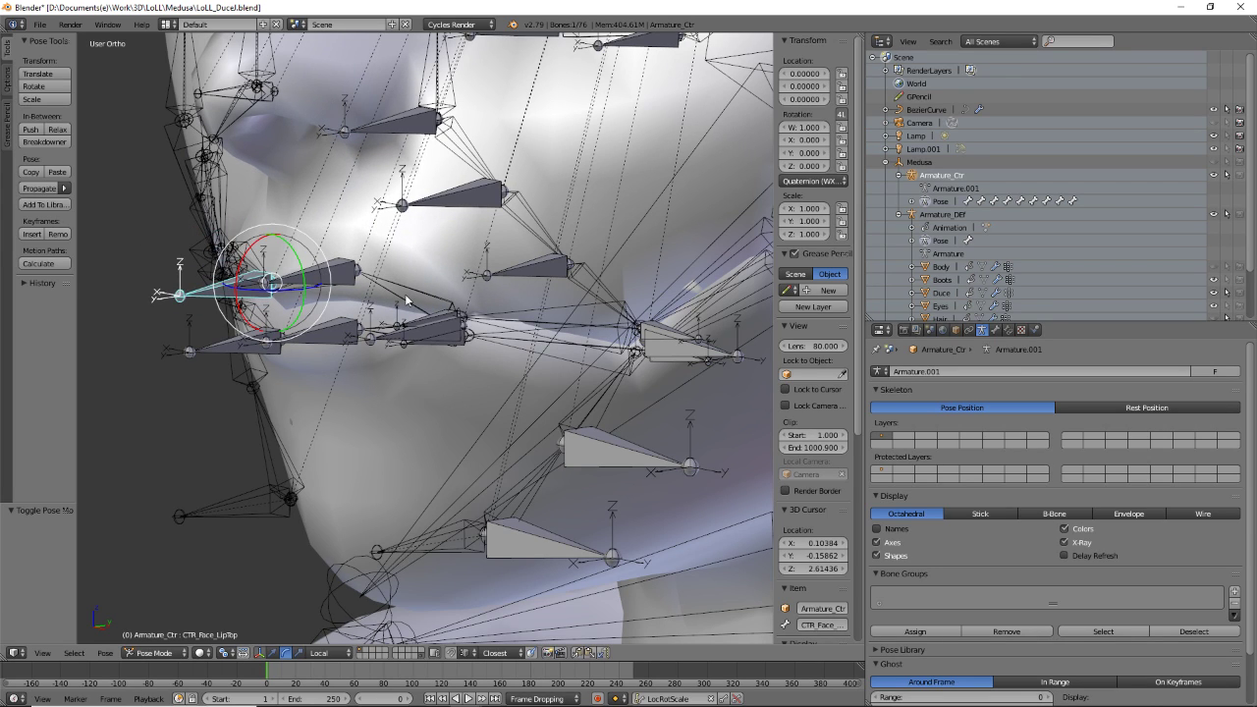
- Clear all pose transforms on every bone of the control armature and save over the existing blend file
{"action": "key", "text": "a"}
{"action": "key", "text": "a"}
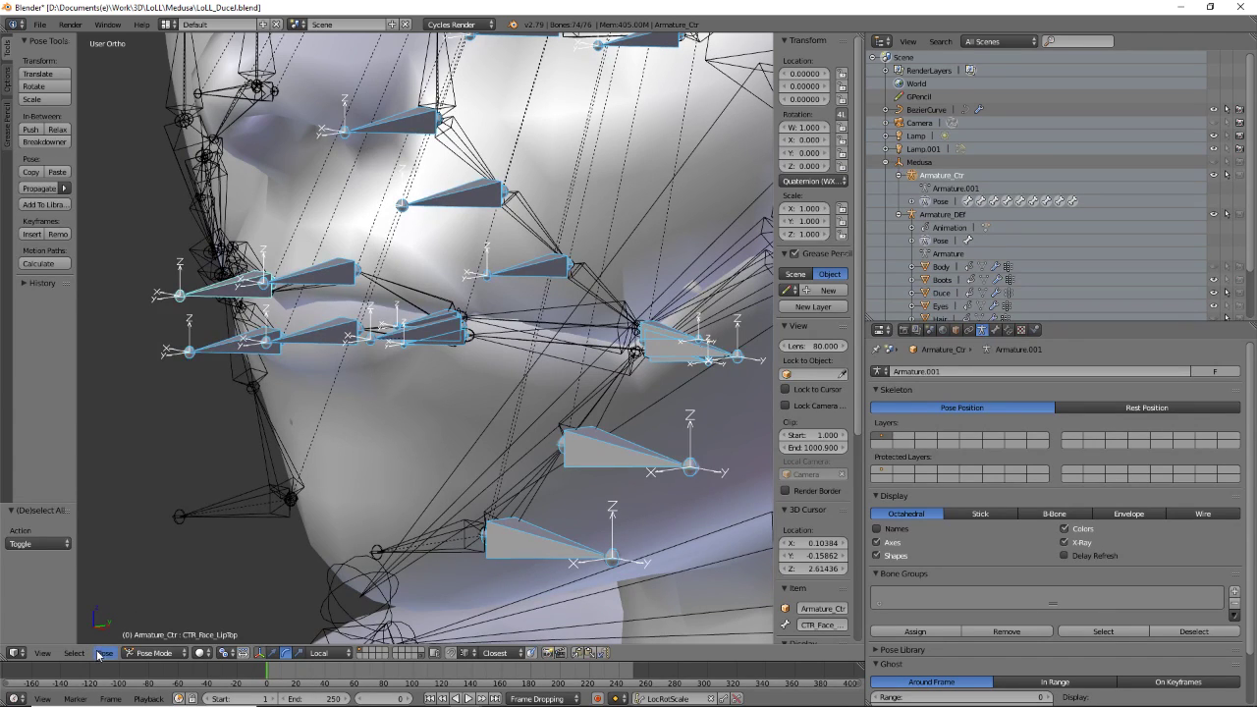
{"action": "left_click", "coordinate": [105, 653]}
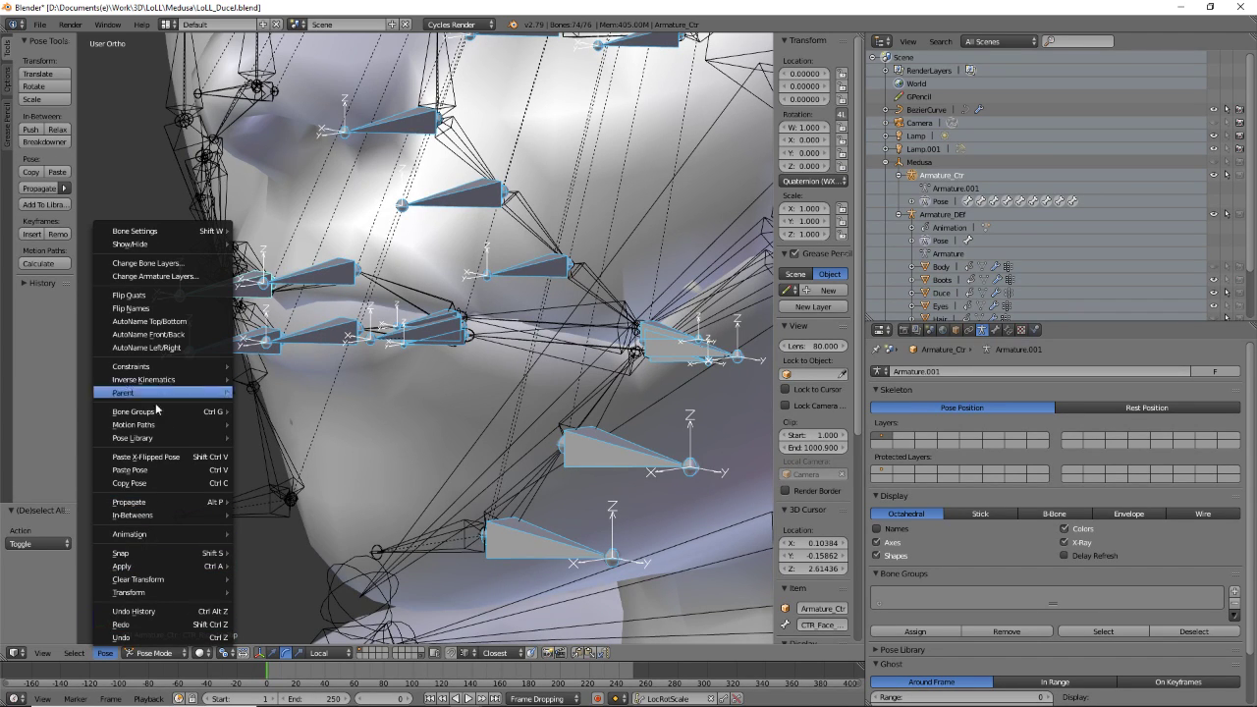
{"action": "mouse_move", "coordinate": [145, 370]}
{"action": "mouse_move", "coordinate": [163, 593]}
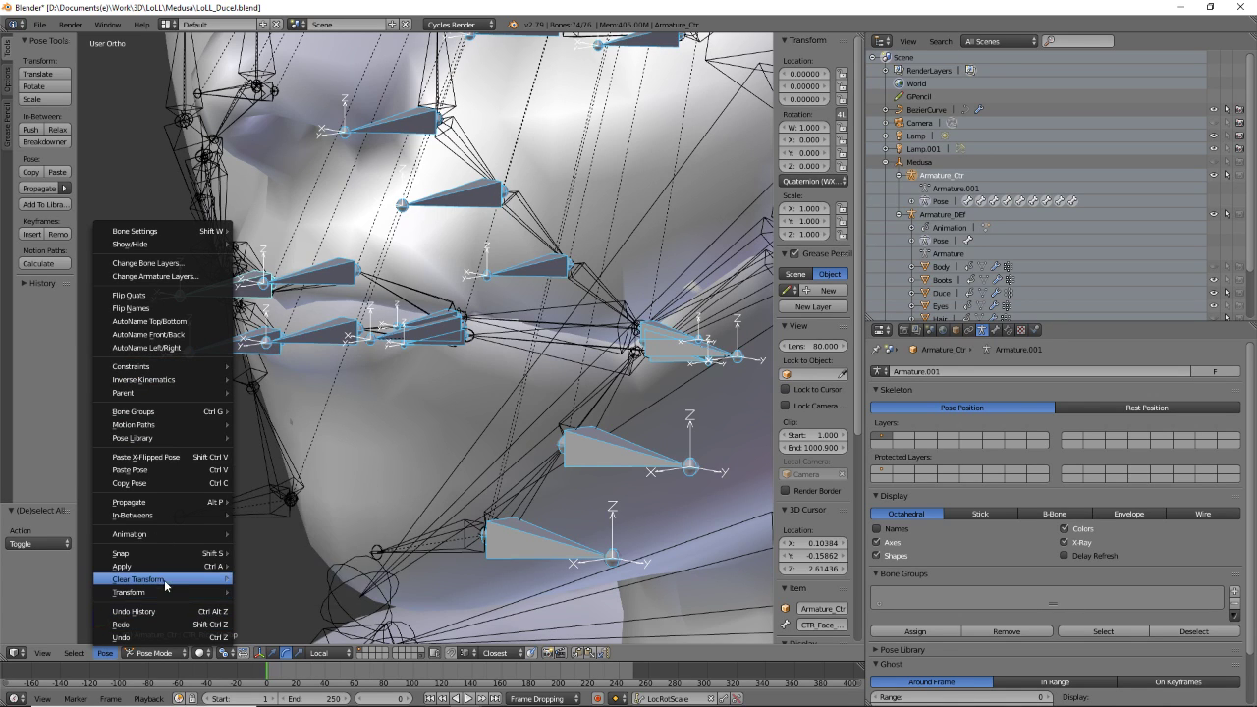
{"action": "left_click", "coordinate": [305, 579]}
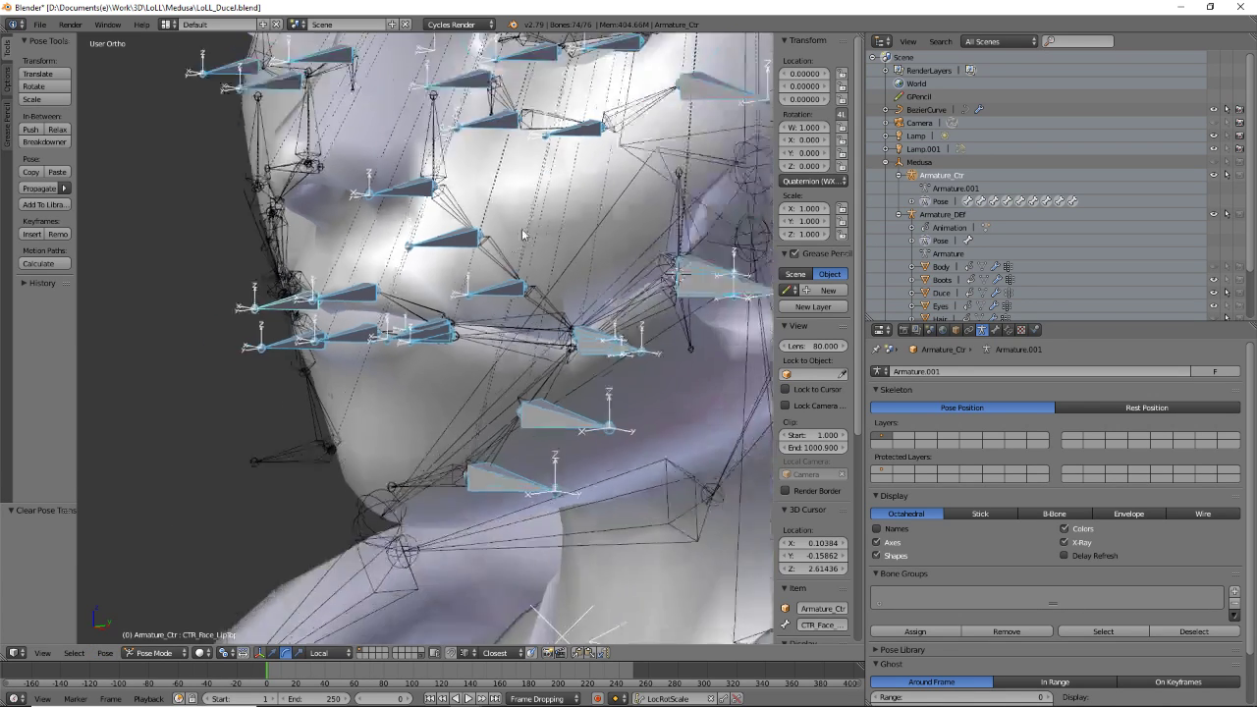
{"action": "key", "text": "ctrl+s"}
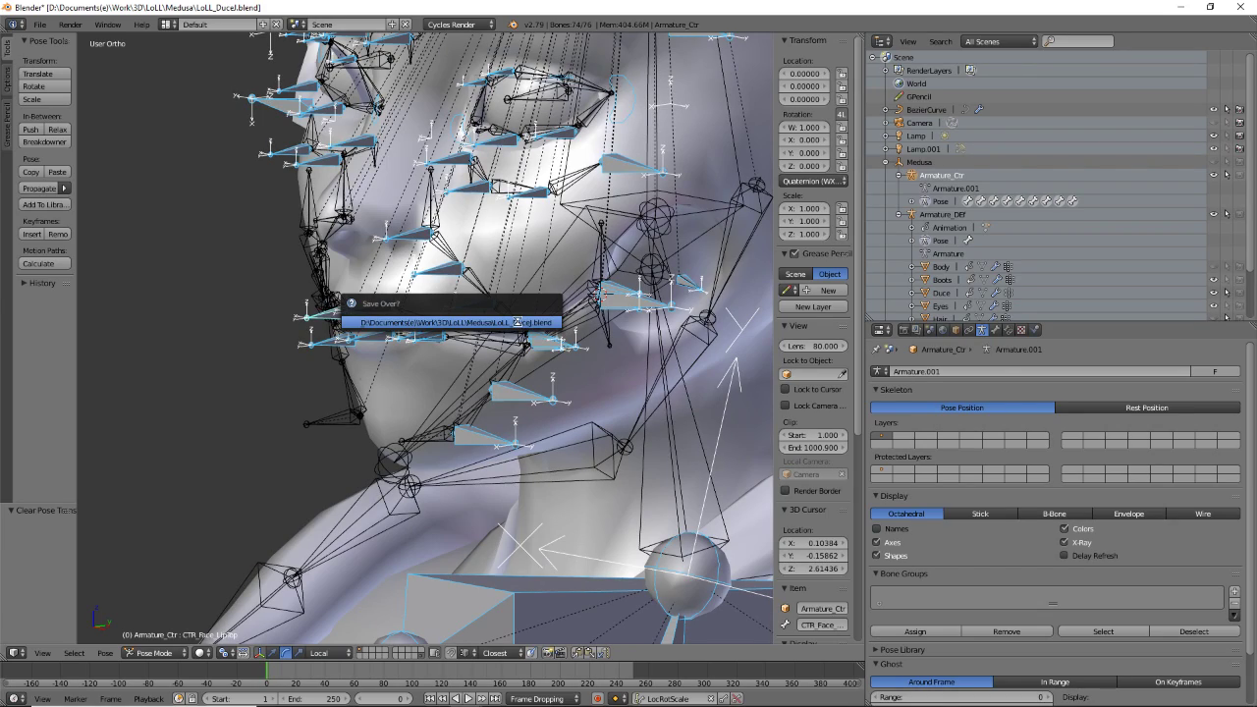
{"action": "left_click", "coordinate": [518, 322]}
- Test the cheek deformation by moving the CTR_Jouls_C_L control bone, and cancel the move
{"action": "middle_click_drag", "start_coordinate": [518, 323], "coordinate": [493, 275]}
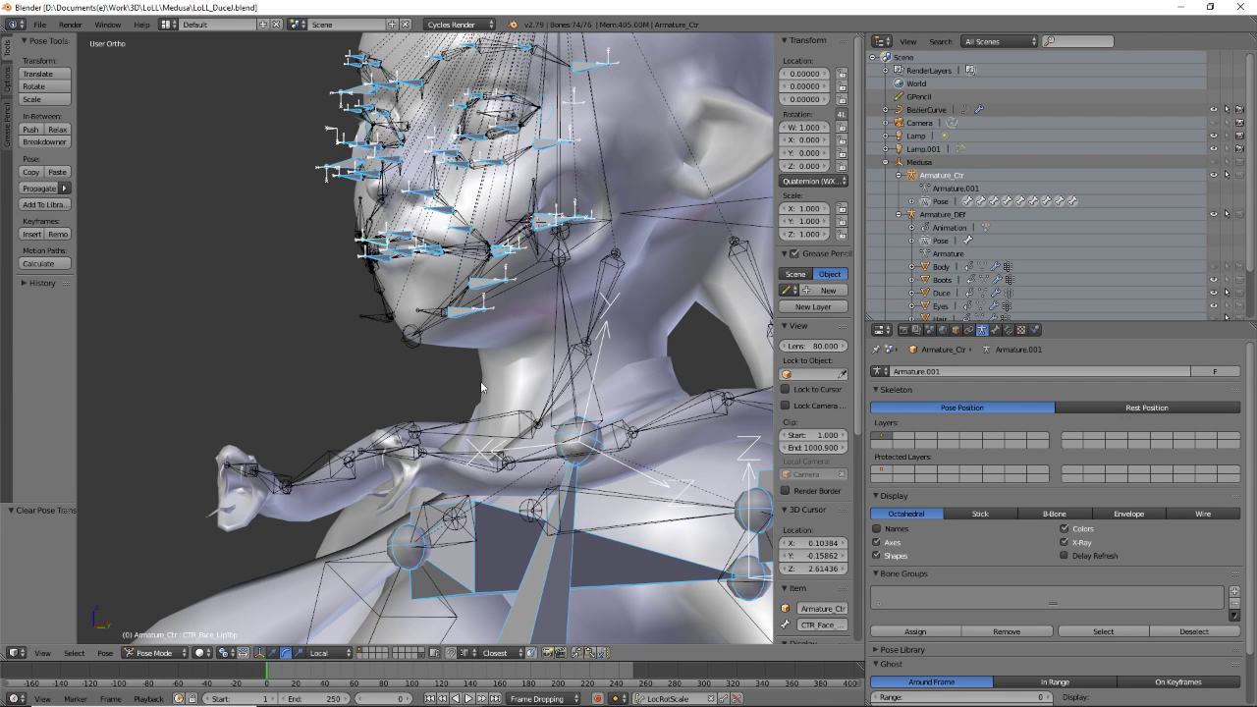
{"action": "middle_click_drag", "start_coordinate": [492, 264], "coordinate": [494, 280]}
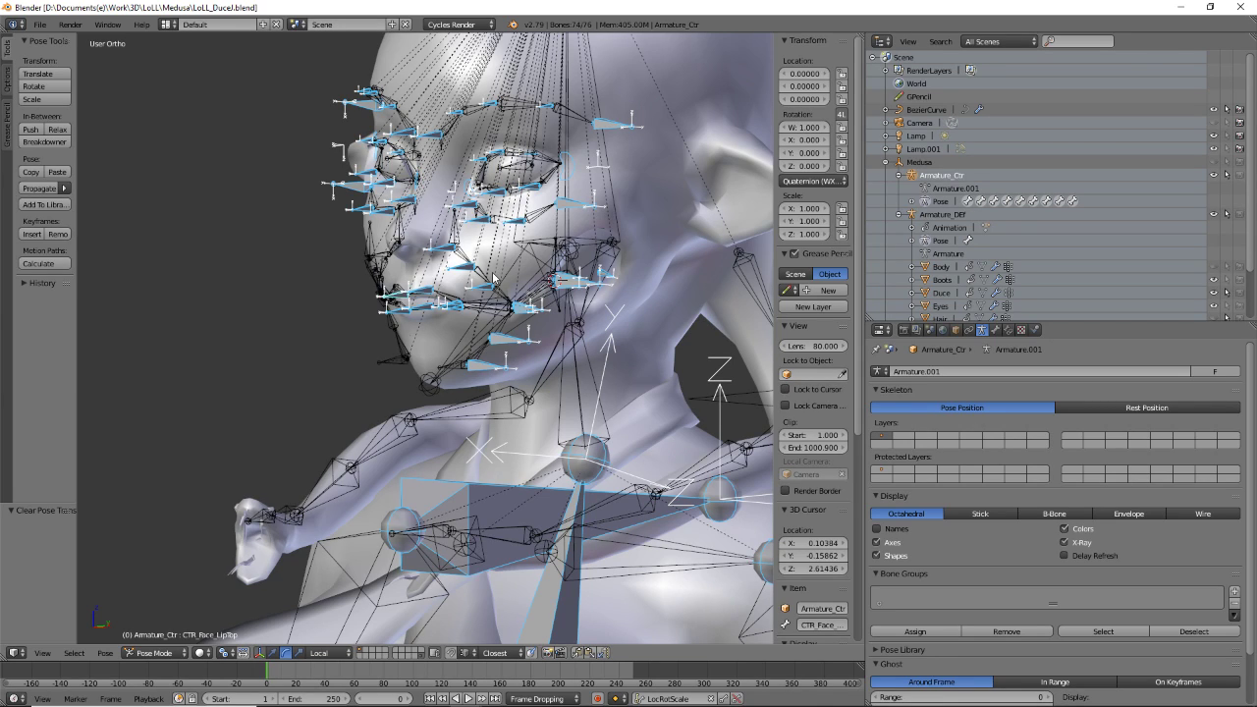
{"action": "middle_click_drag", "start_coordinate": [544, 308], "coordinate": [591, 332]}
{"action": "scroll", "coordinate": [589, 328], "scroll_direction": "up", "scroll_amount": 5}
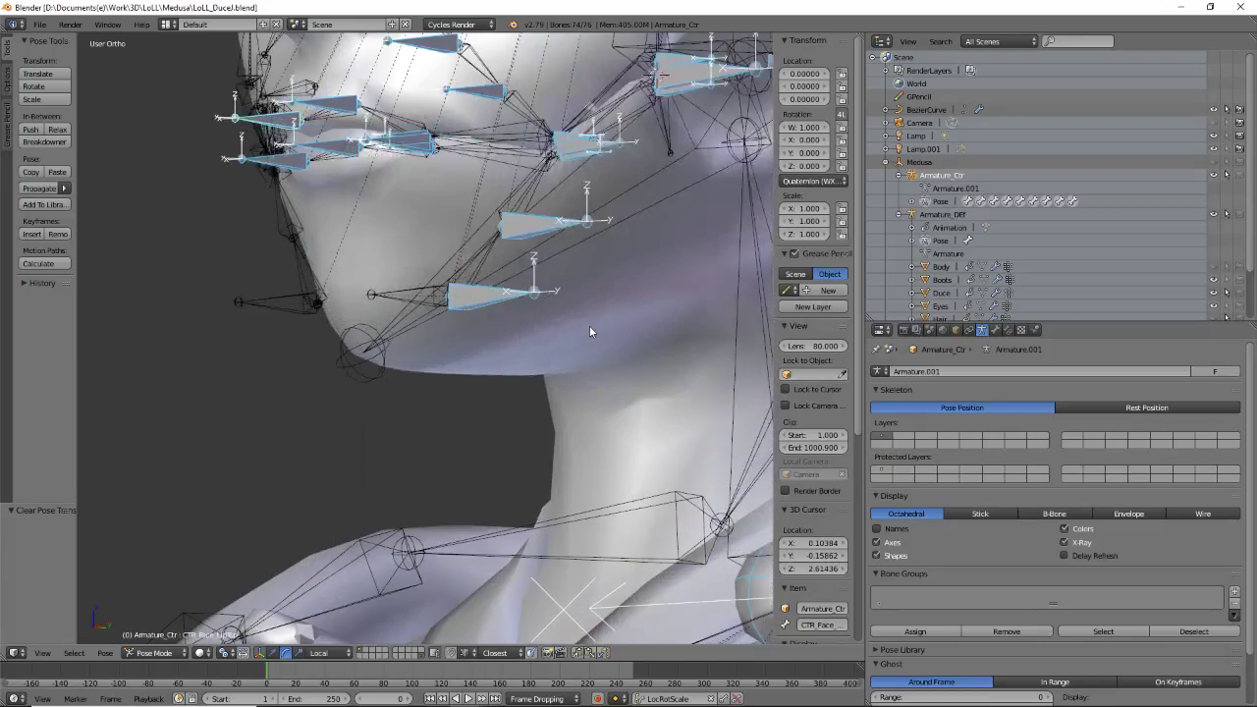
{"action": "middle_click_drag", "start_coordinate": [372, 245], "coordinate": [417, 393]}
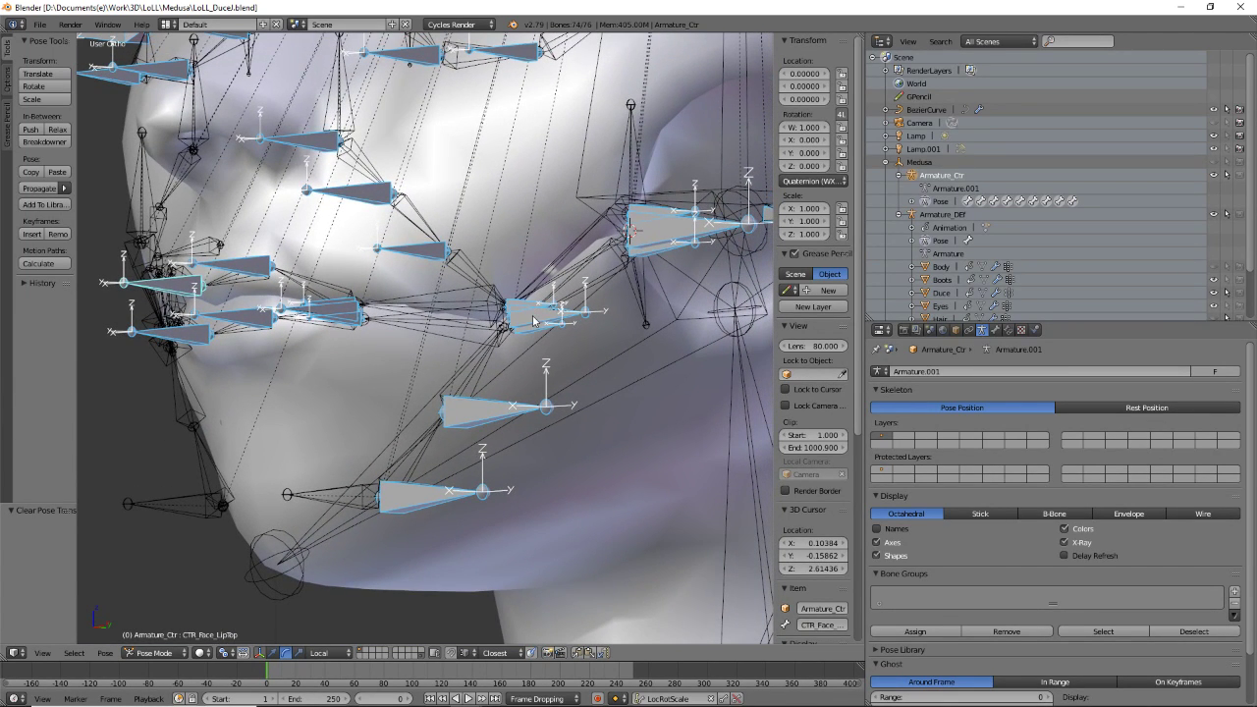
{"action": "right_click", "coordinate": [532, 316]}
{"action": "key", "text": "g"}
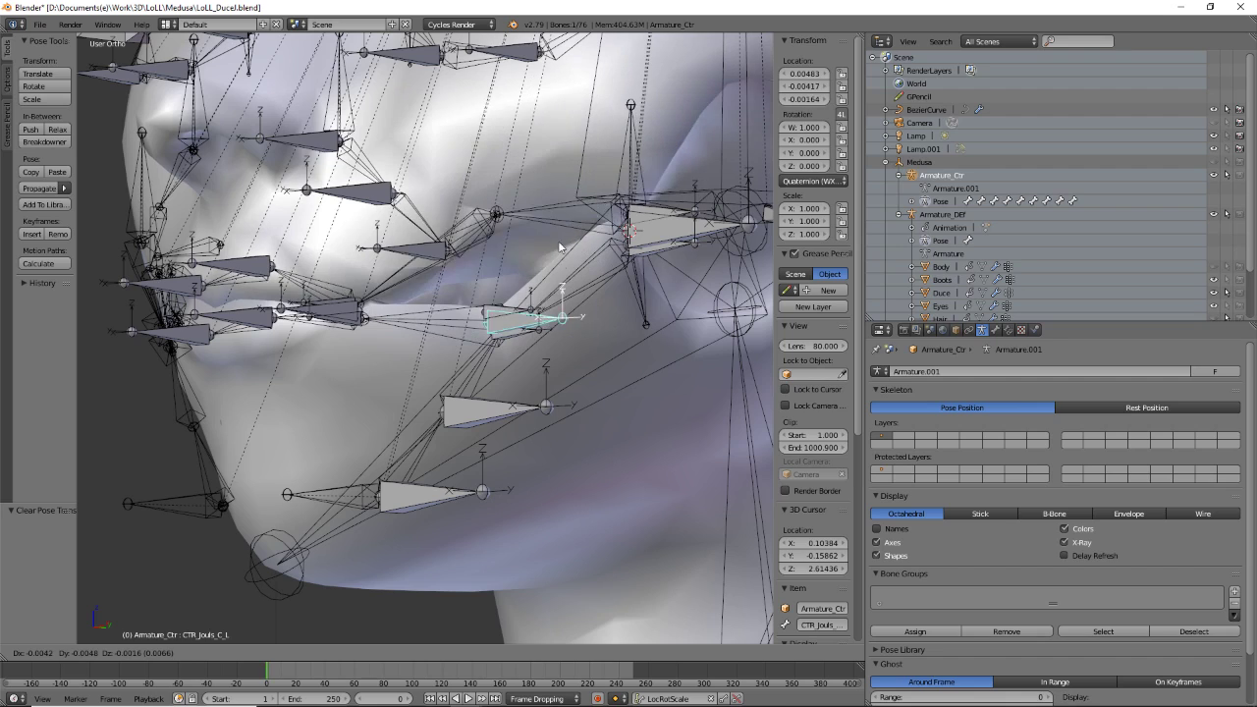
{"action": "right_click", "coordinate": [517, 285]}
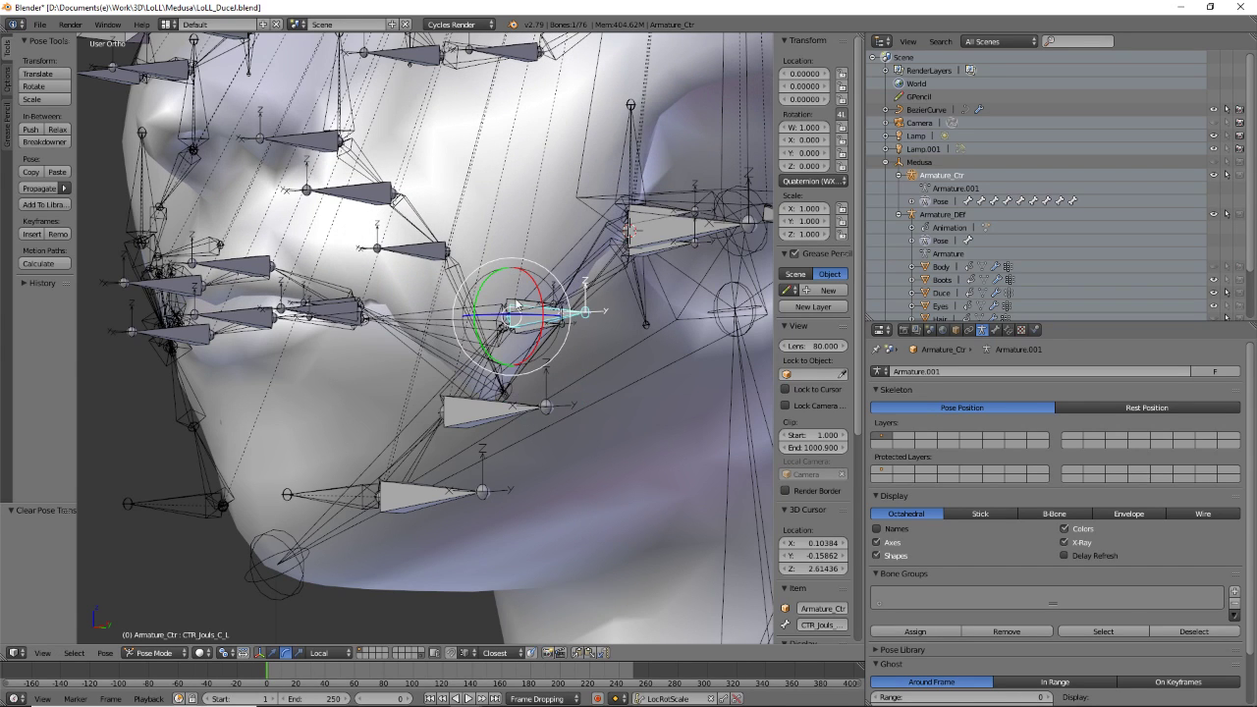
- Examine the control armature in edit mode, and the full-body and face rig in pose mode
{"action": "key", "text": "Tab"}
{"action": "scroll", "coordinate": [533, 309], "scroll_direction": "down", "scroll_amount": 2}
{"action": "scroll", "coordinate": [531, 309], "scroll_direction": "down", "scroll_amount": 1}
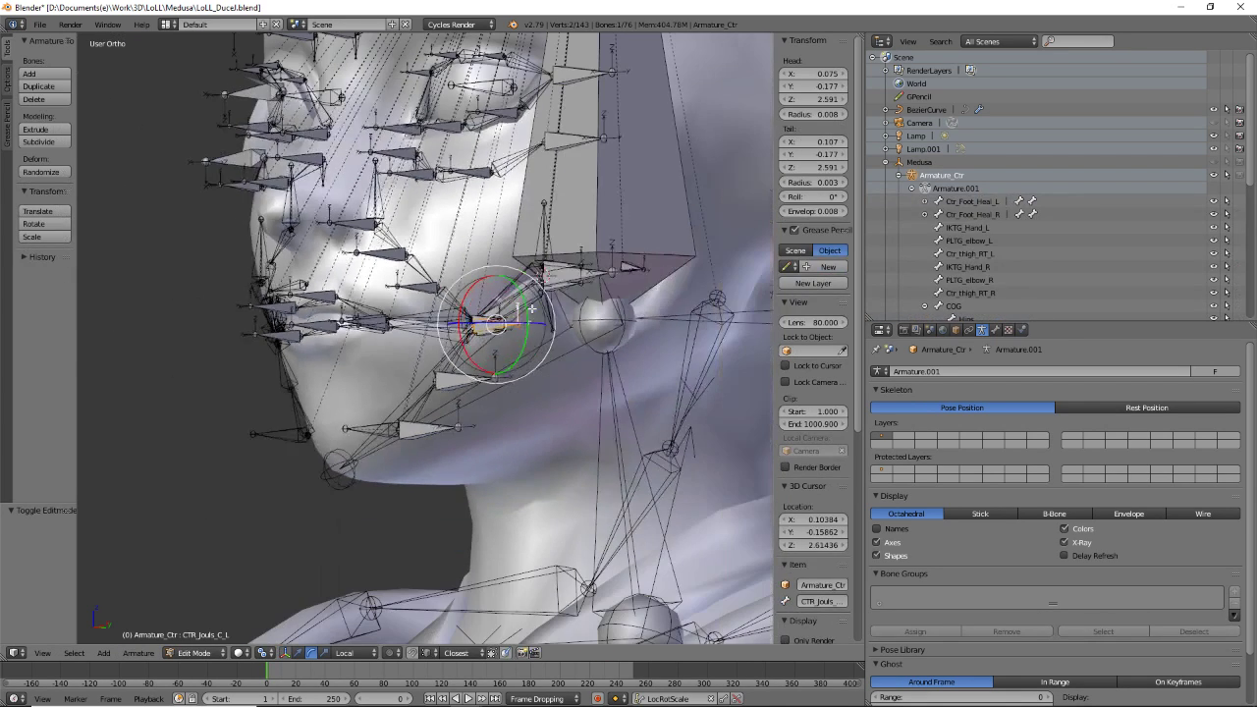
{"action": "middle_click_drag", "start_coordinate": [505, 332], "coordinate": [488, 254]}
{"action": "key", "text": "Tab"}
{"action": "scroll", "coordinate": [490, 345], "scroll_direction": "down", "scroll_amount": 2}
{"action": "middle_click_drag", "start_coordinate": [510, 357], "coordinate": [291, 284]}
{"action": "scroll", "coordinate": [272, 299], "scroll_direction": "down", "scroll_amount": 5}
{"action": "scroll", "coordinate": [334, 322], "scroll_direction": "up", "scroll_amount": 3}
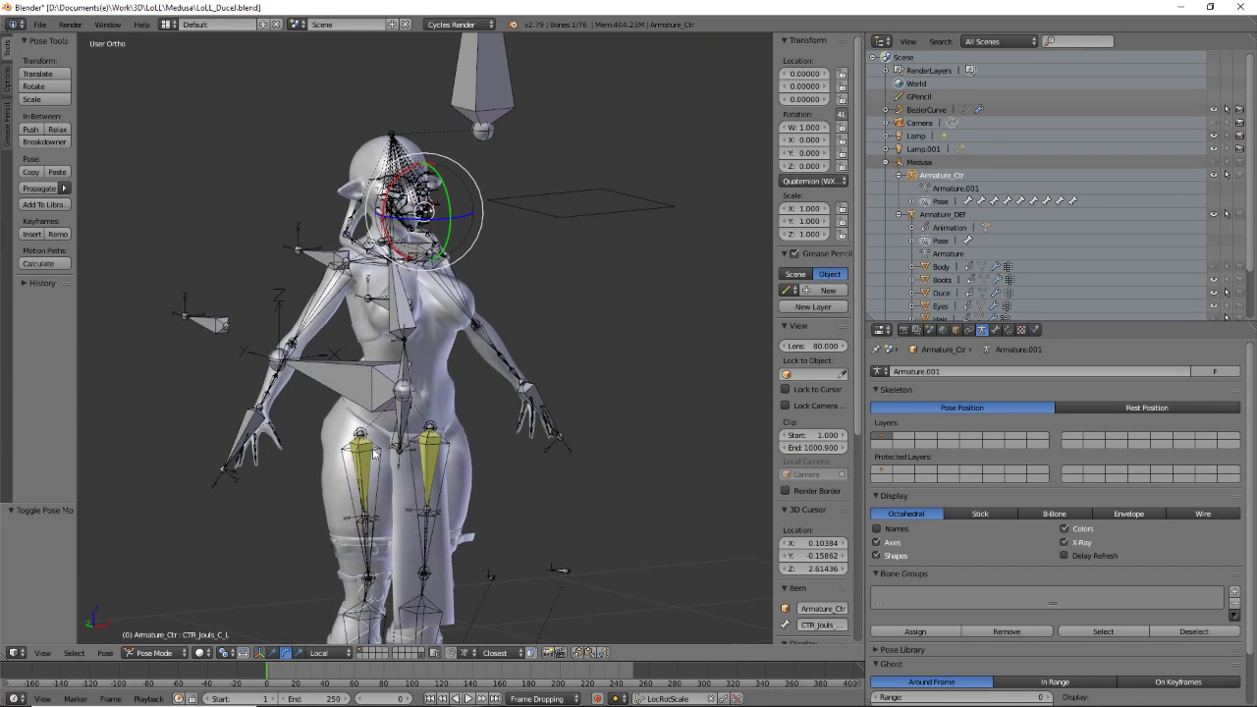
{"action": "scroll", "coordinate": [411, 384], "scroll_direction": "up", "scroll_amount": 3}
{"action": "scroll", "coordinate": [412, 382], "scroll_direction": "up", "scroll_amount": 4}
{"action": "mouse_move", "coordinate": [549, 447]}
{"action": "middle_mouse_down"}
{"action": "mouse_move", "coordinate": [520, 444]}
{"action": "mouse_move", "coordinate": [456, 398]}
{"action": "mouse_move", "coordinate": [409, 441]}
{"action": "mouse_move", "coordinate": [555, 447]}
{"action": "middle_mouse_up"}
{"action": "scroll", "coordinate": [567, 449], "scroll_direction": "up", "scroll_amount": 5}
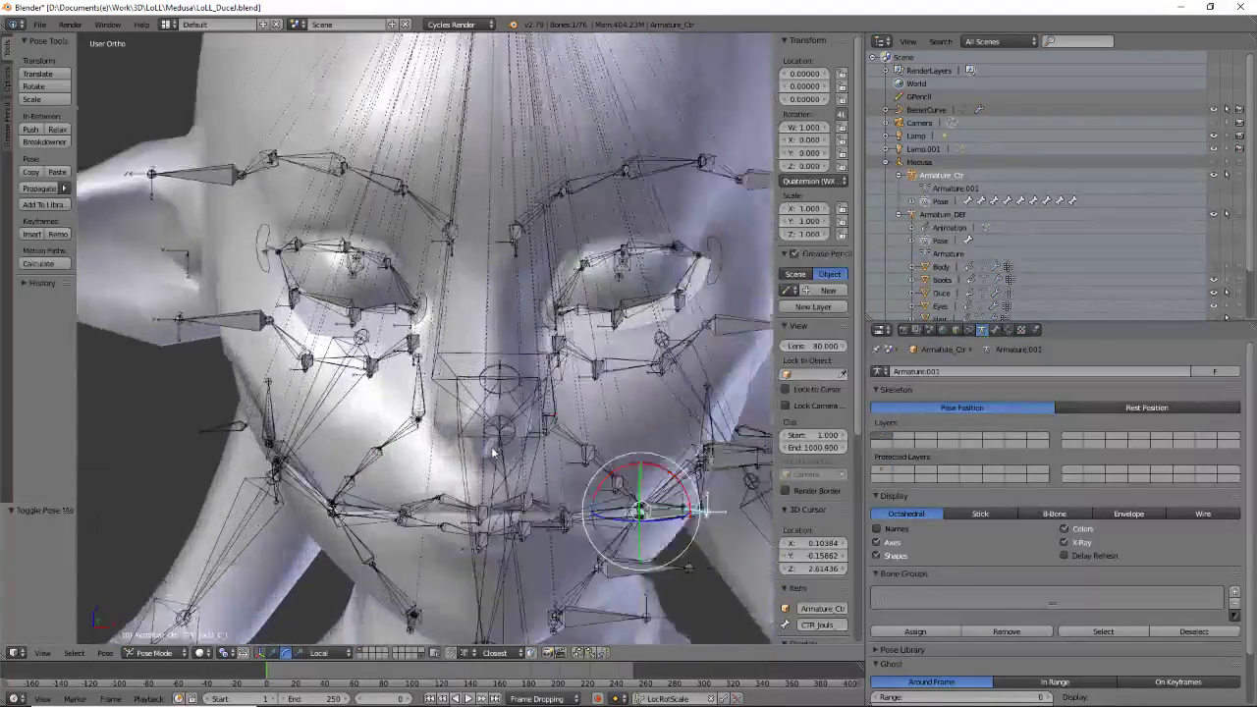
{"action": "middle_click_drag", "start_coordinate": [575, 352], "coordinate": [501, 215]}
{"action": "middle_click_drag", "start_coordinate": [518, 354], "coordinate": [529, 380]}
{"action": "scroll", "coordinate": [486, 303], "scroll_direction": "up", "scroll_amount": 5}
{"action": "middle_click_drag", "start_coordinate": [617, 250], "coordinate": [481, 302]}
{"action": "middle_click_drag", "start_coordinate": [395, 353], "coordinate": [391, 254], "text": "shift"}
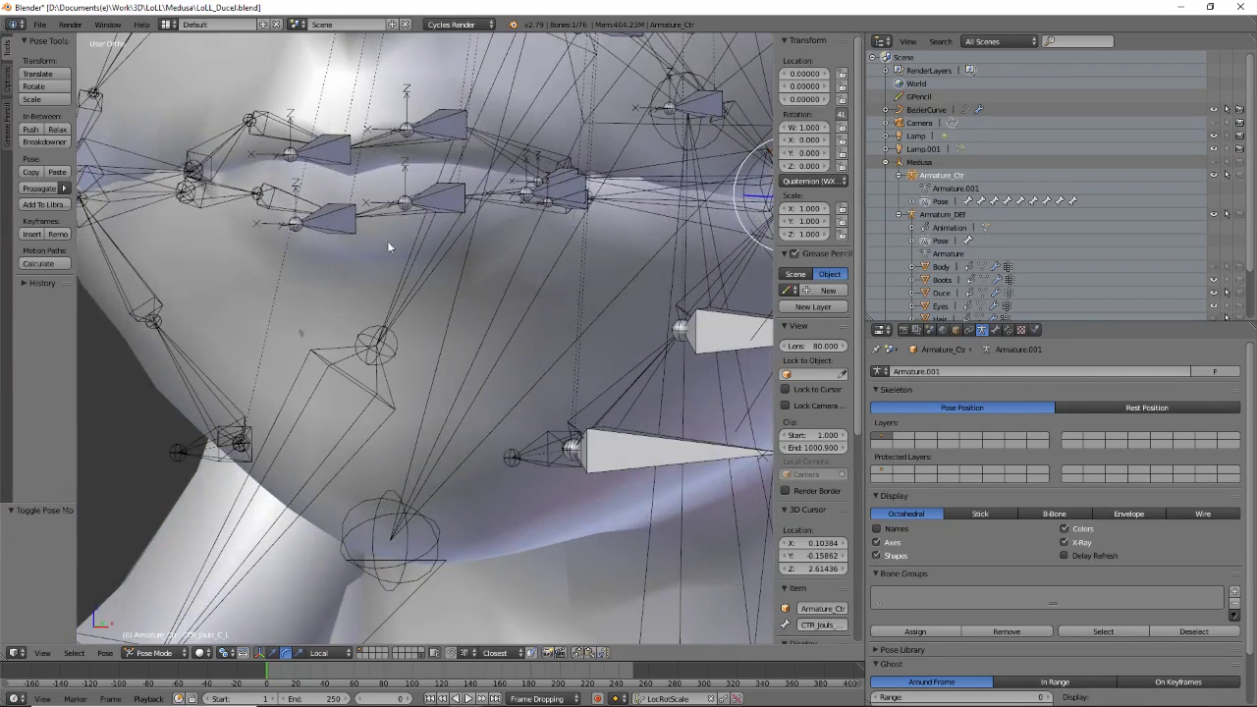
- Inspect the left lip-corner effector bones Eff_Lips_LowerCorner_L and Eff_Lips_UpperCorner_L and the bone properties of the CTR_Mouth_Cheekb_L control bone
{"action": "right_click", "coordinate": [384, 222]}
{"action": "middle_click_drag", "start_coordinate": [630, 301], "coordinate": [522, 275]}
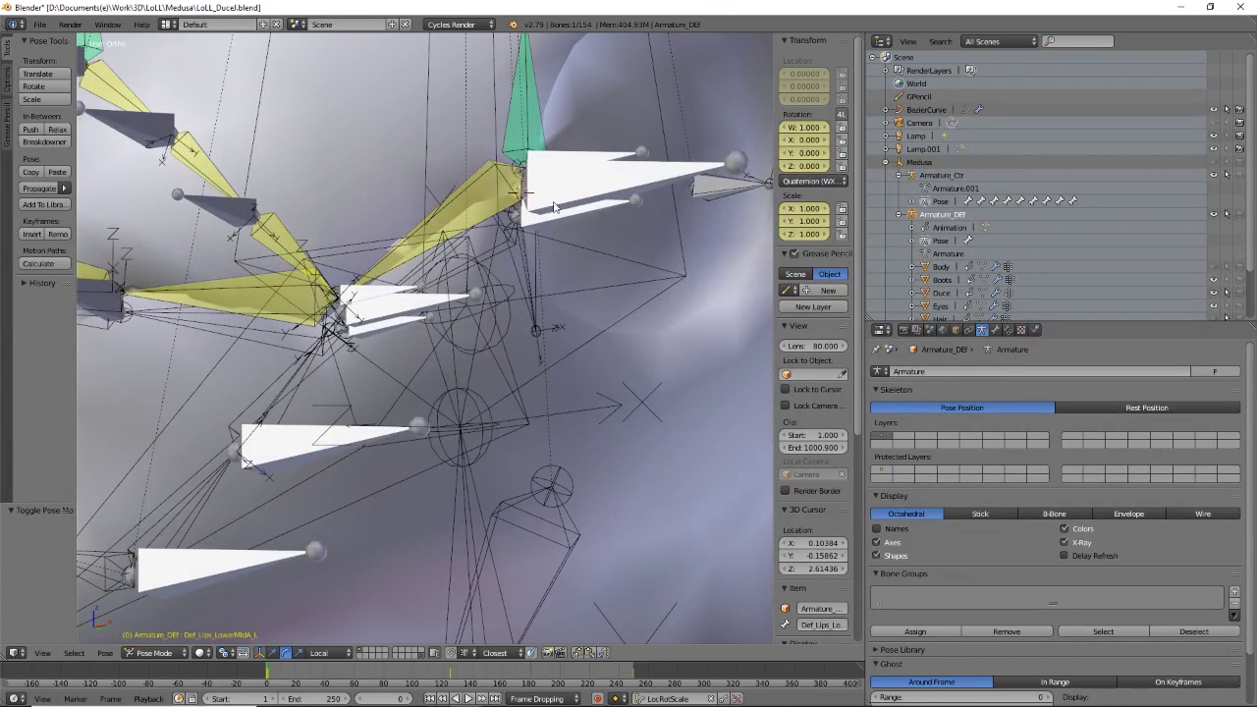
{"action": "right_click", "coordinate": [527, 265]}
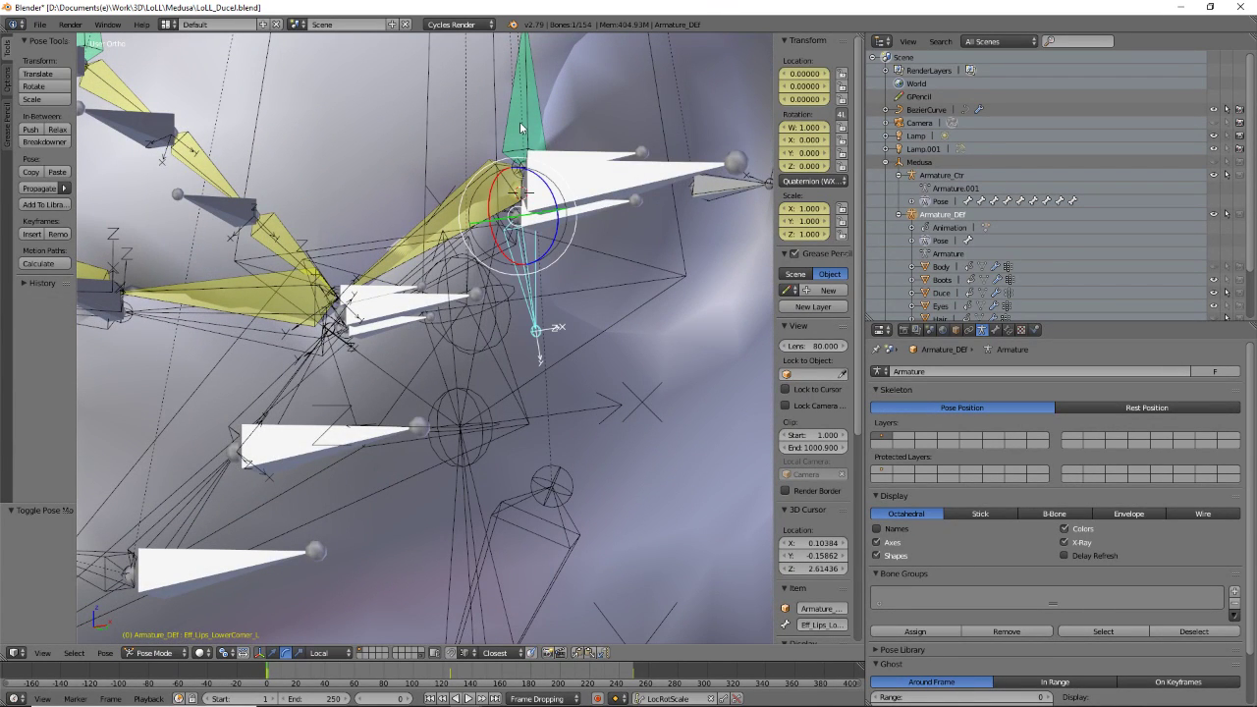
{"action": "right_click", "coordinate": [538, 112]}
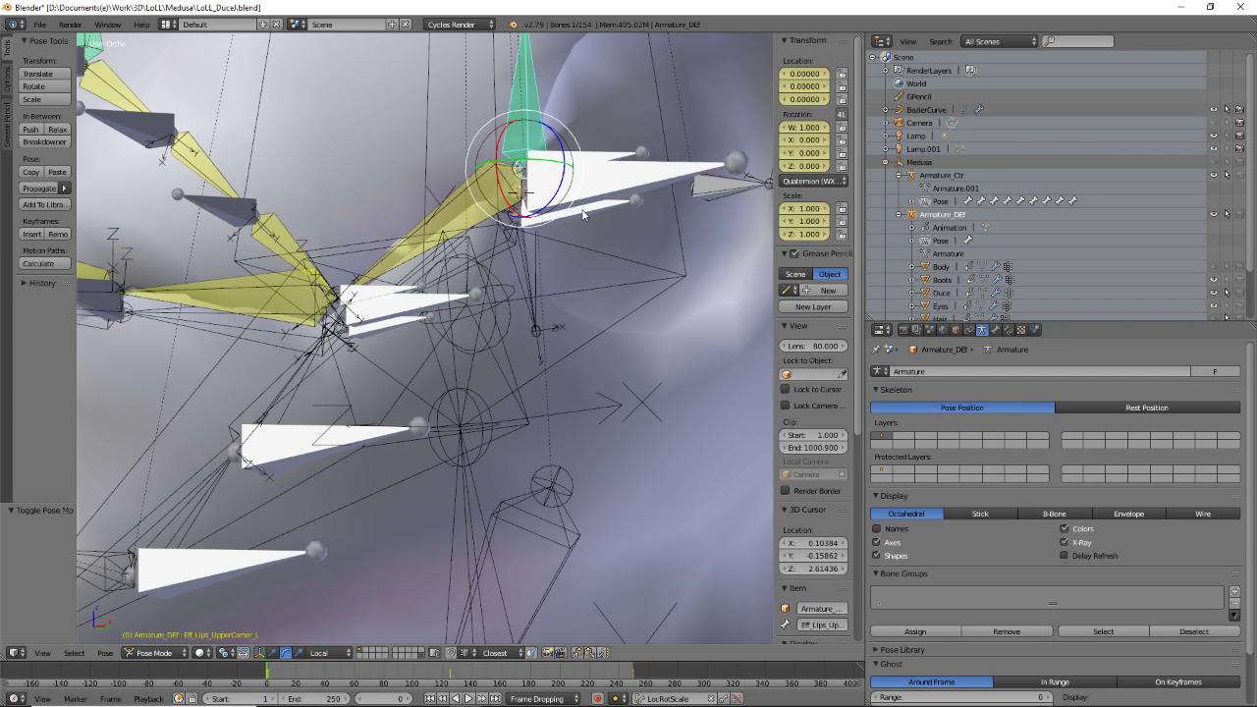
{"action": "right_click", "coordinate": [584, 214]}
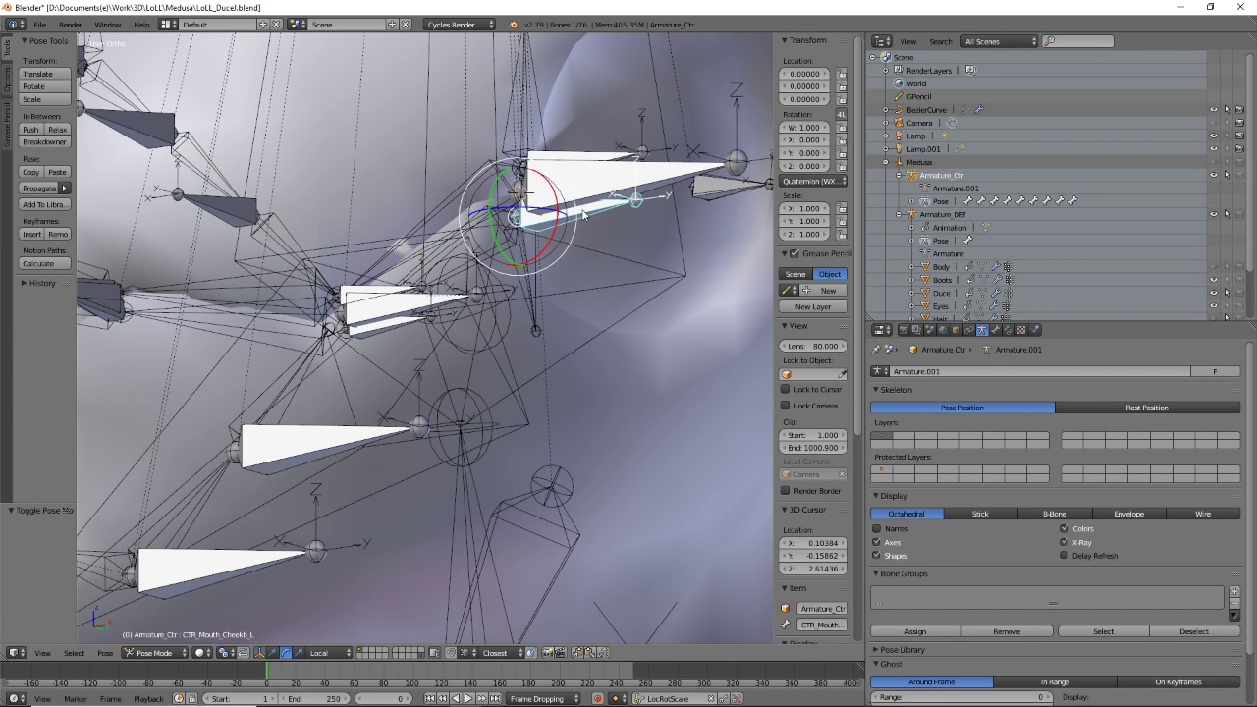
{"action": "left_click", "coordinate": [994, 331]}
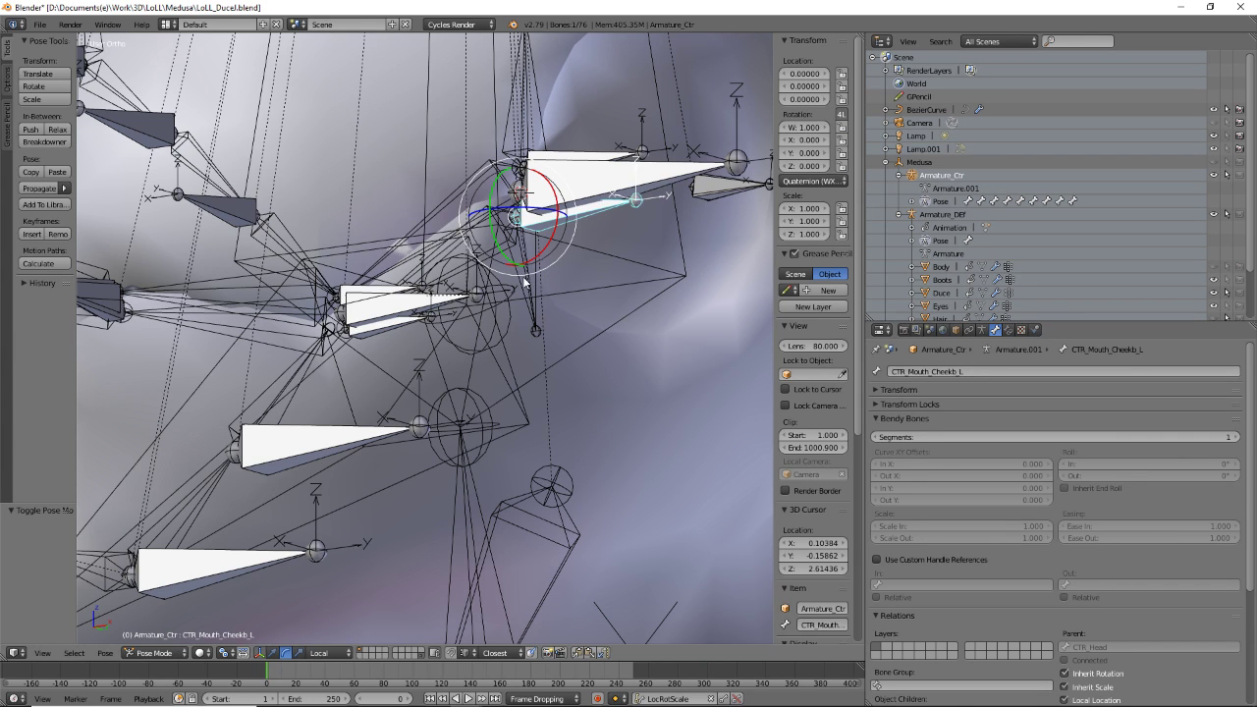
{"action": "right_click", "coordinate": [539, 316]}
{"action": "middle_click_drag", "start_coordinate": [534, 311], "coordinate": [457, 277]}
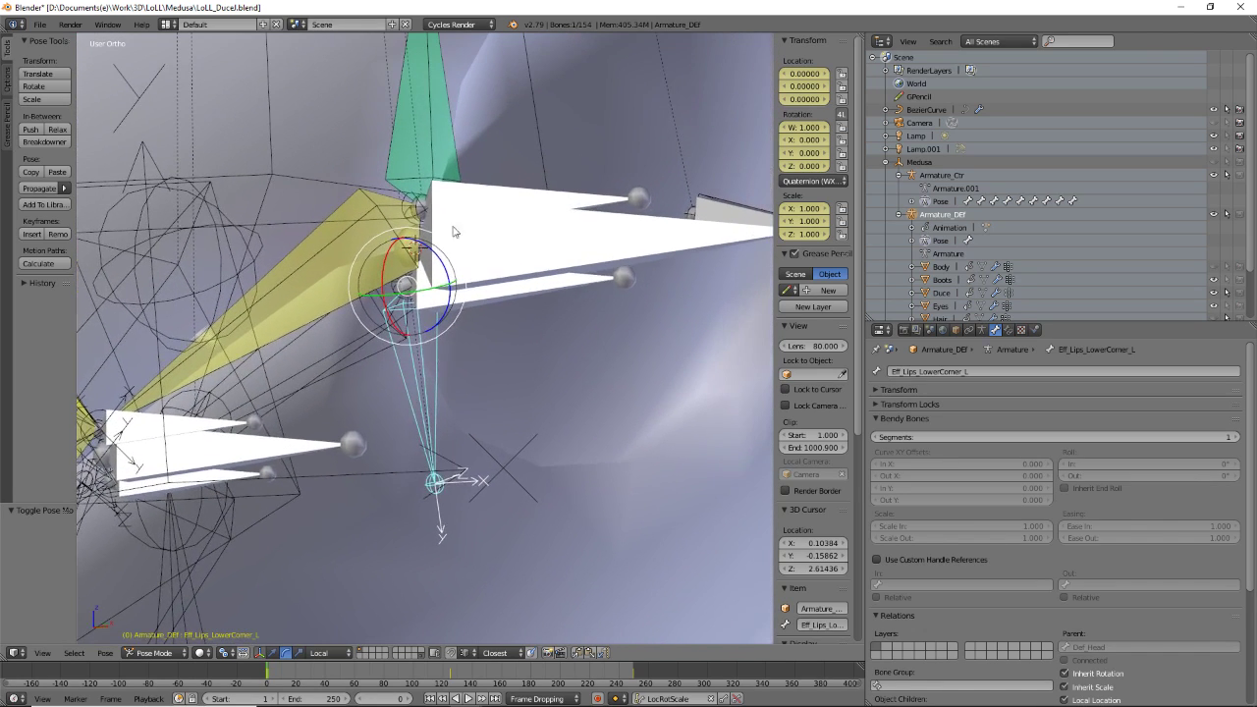
{"action": "right_click", "coordinate": [434, 103]}
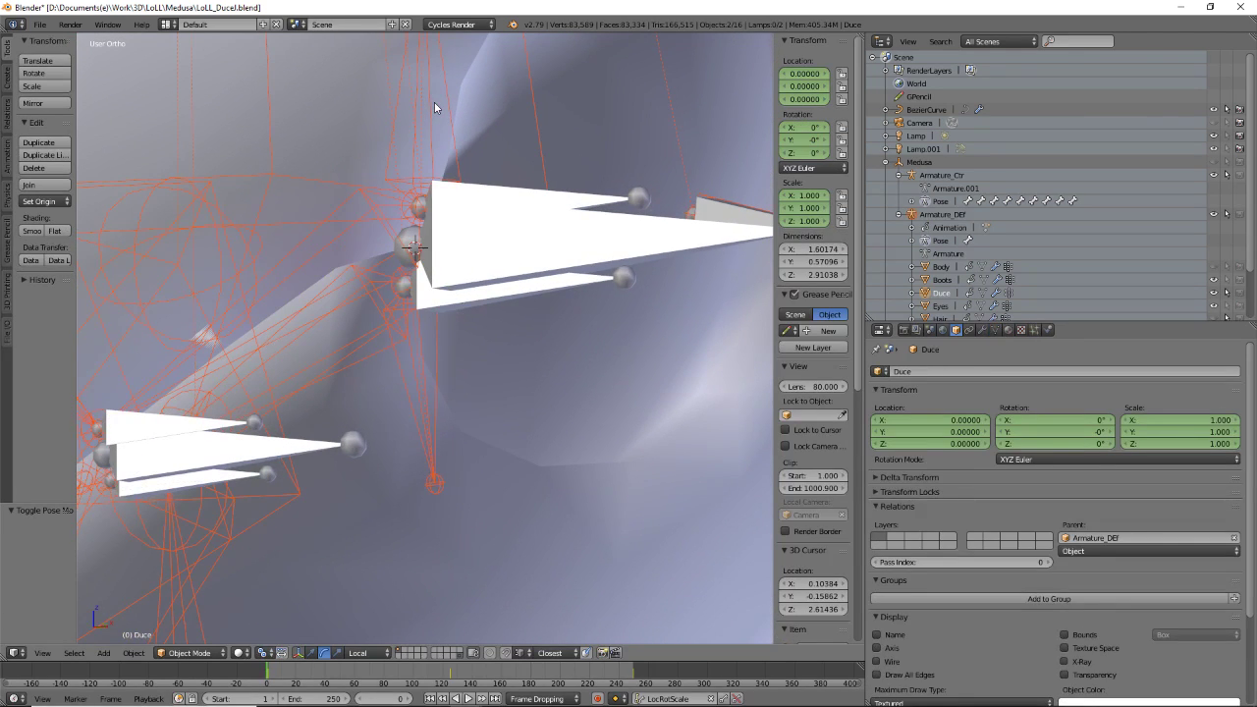
- Switch both the control armature and the deform armature to rest position
{"action": "right_click", "coordinate": [587, 253]}
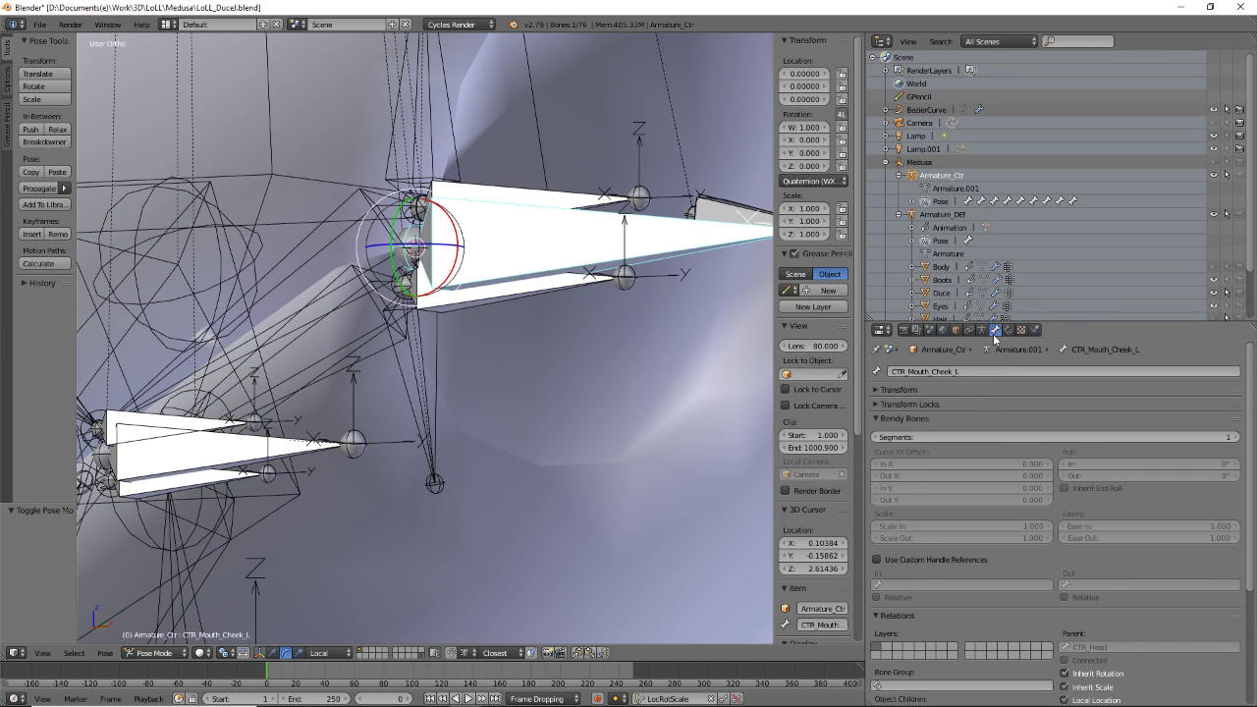
{"action": "left_click", "coordinate": [984, 333]}
{"action": "left_click", "coordinate": [1133, 407]}
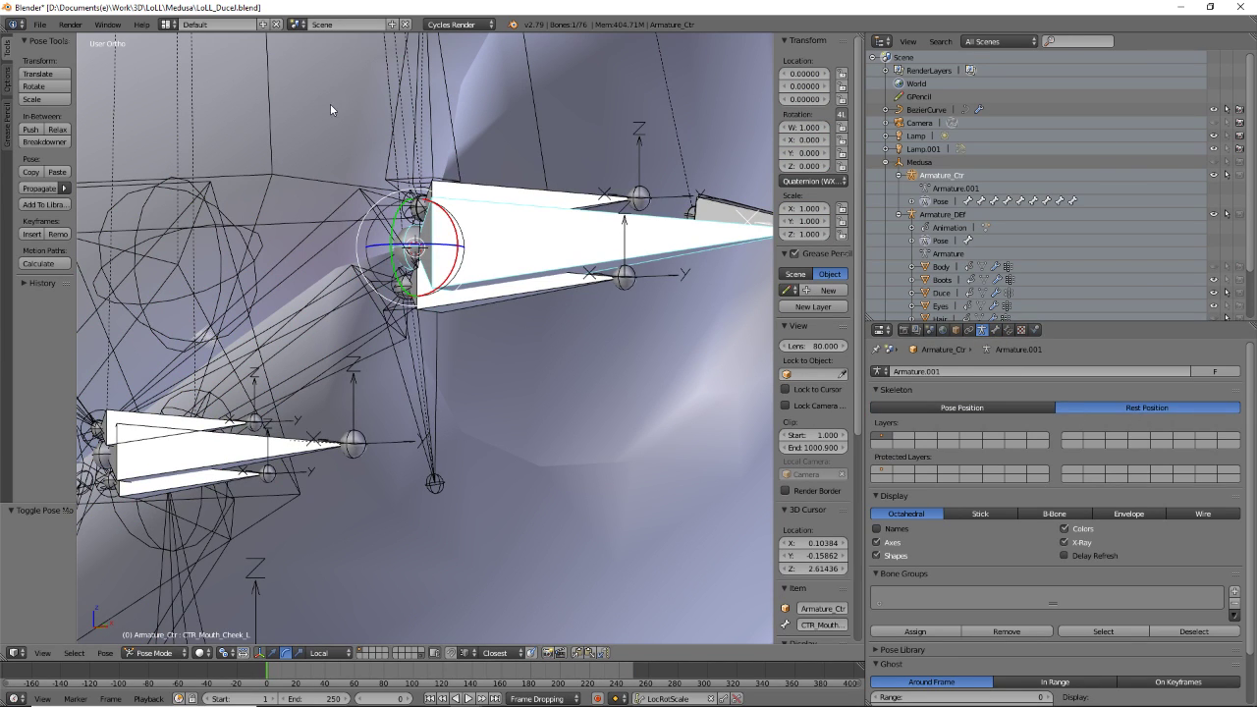
{"action": "right_click", "coordinate": [436, 123]}
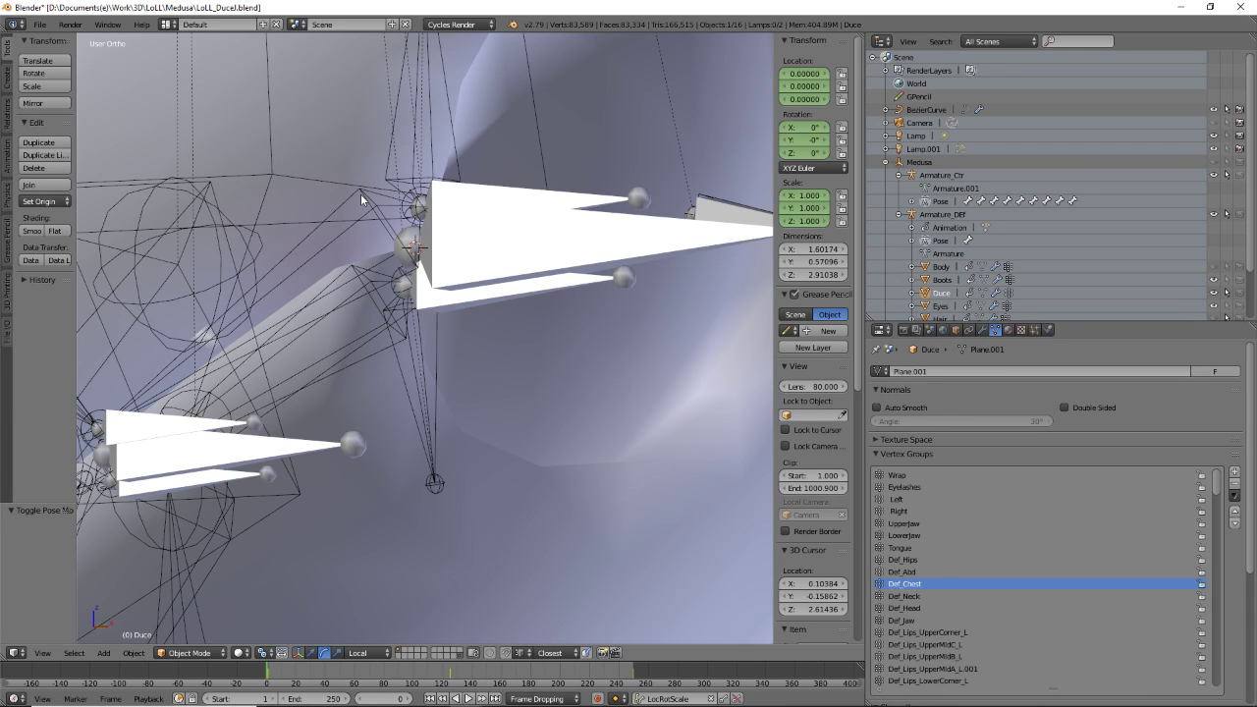
{"action": "key", "text": "ctrl+z"}
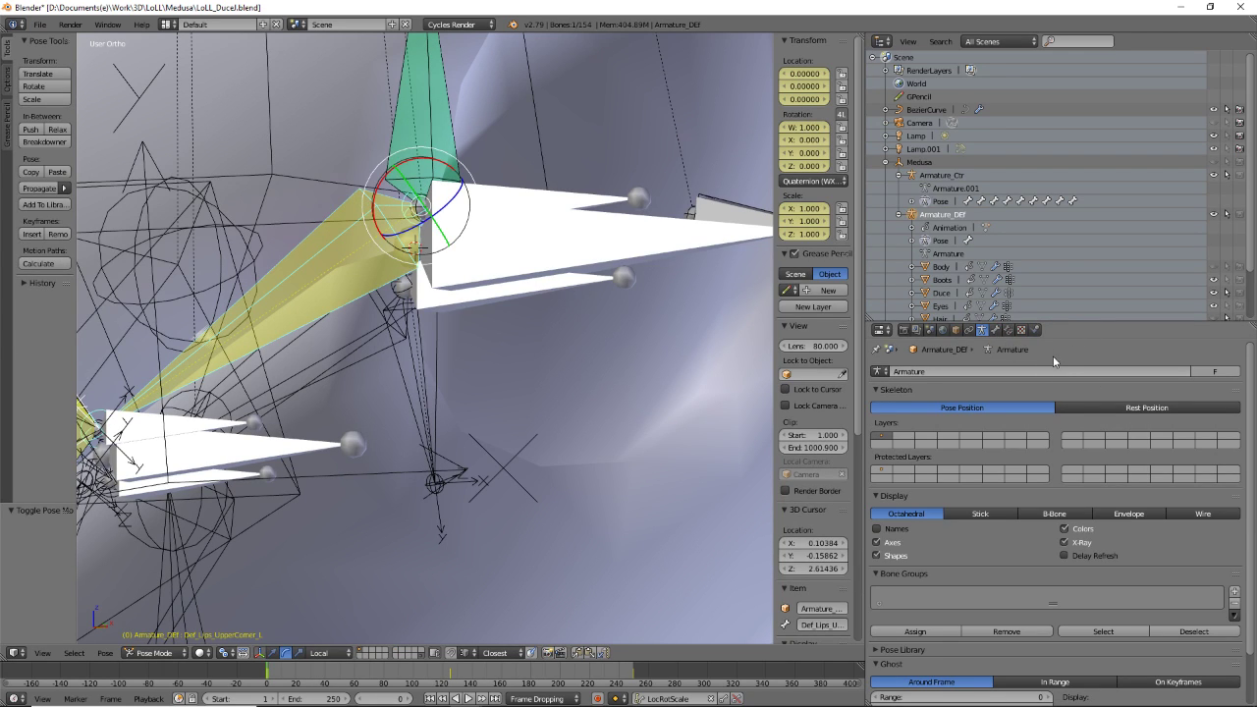
{"action": "left_click", "coordinate": [1105, 409]}
{"action": "middle_click_drag", "start_coordinate": [530, 321], "coordinate": [509, 298]}
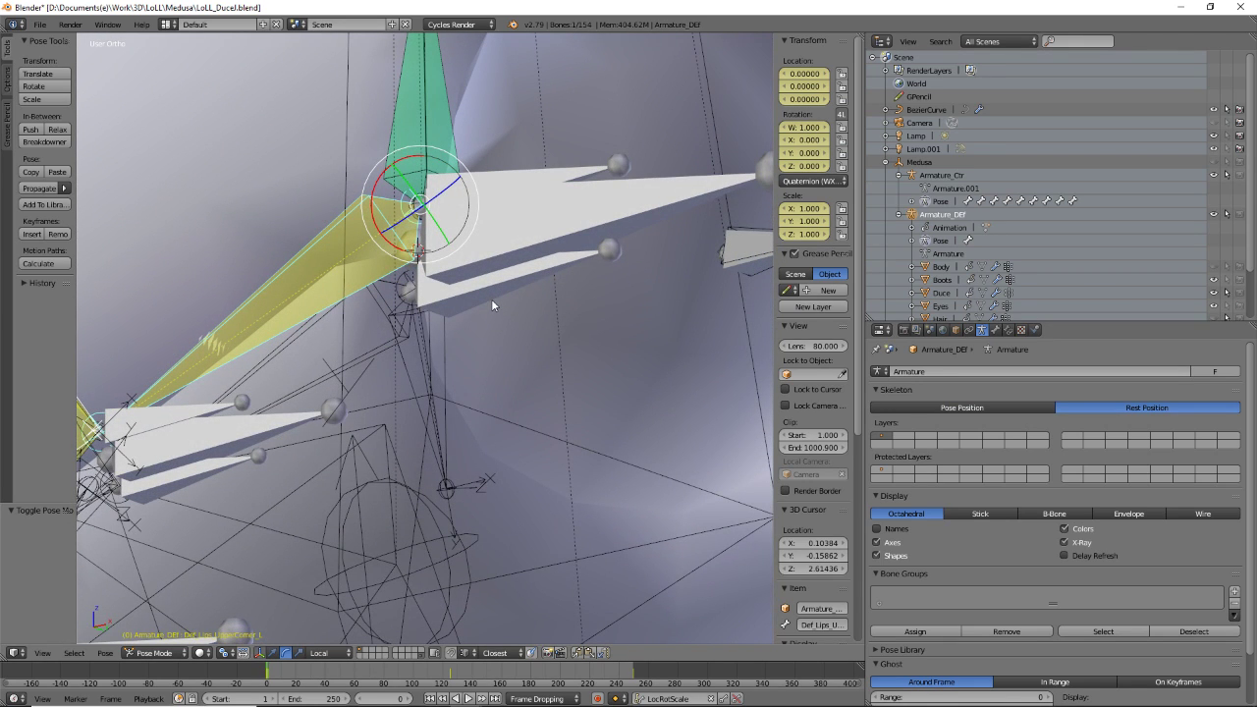
{"action": "scroll", "coordinate": [453, 304], "scroll_direction": "up", "scroll_amount": 4}
{"action": "right_click", "coordinate": [409, 326]}
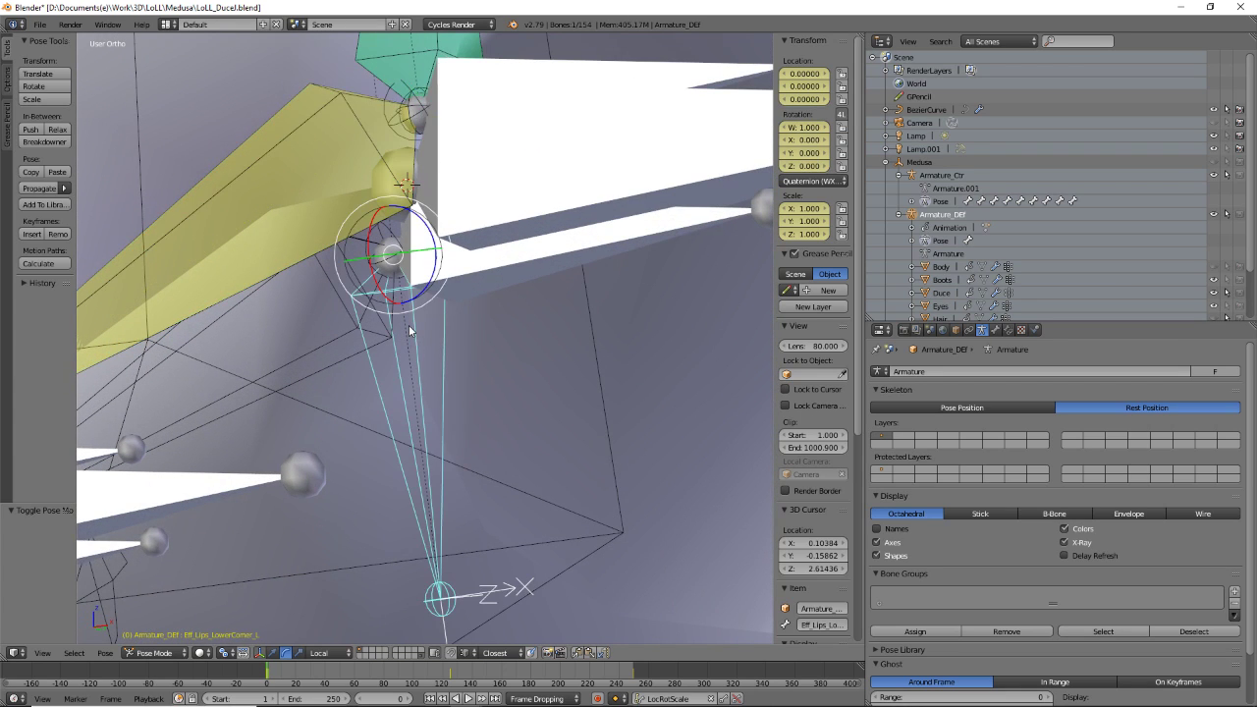
{"action": "middle_click_drag", "start_coordinate": [408, 325], "coordinate": [435, 142]}
{"action": "right_click", "coordinate": [434, 142]}
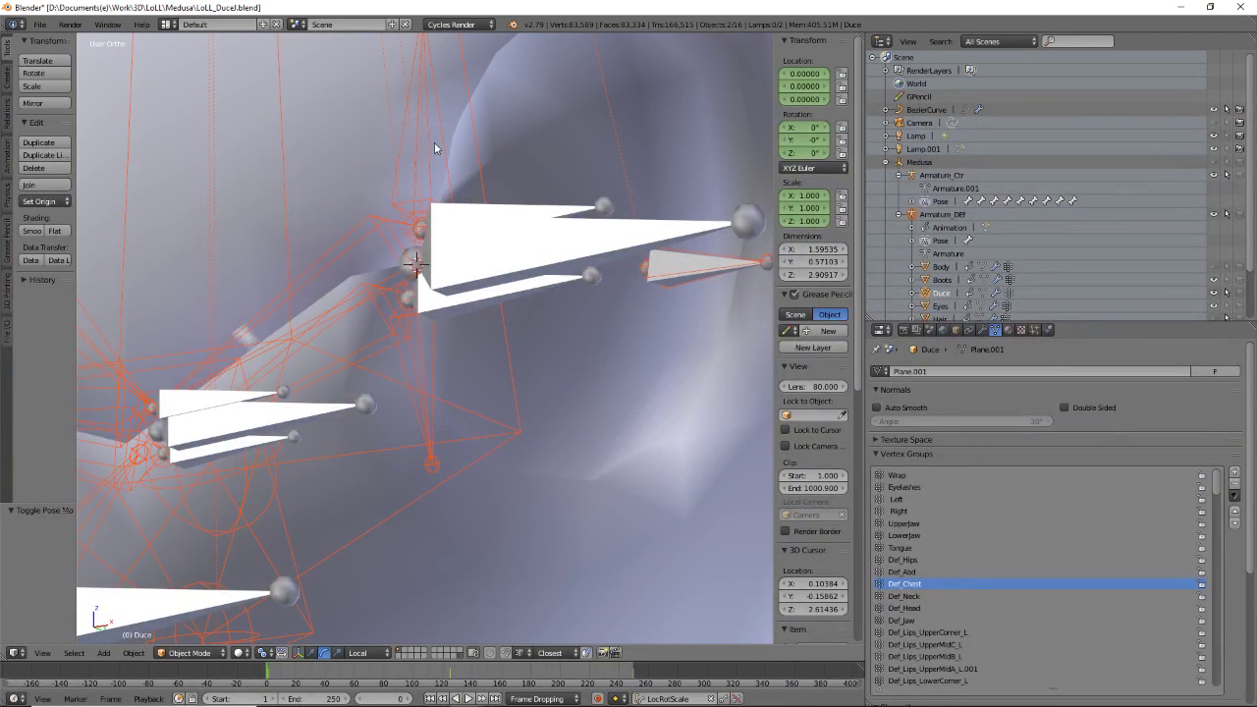
{"action": "key", "text": "d+Tab"}
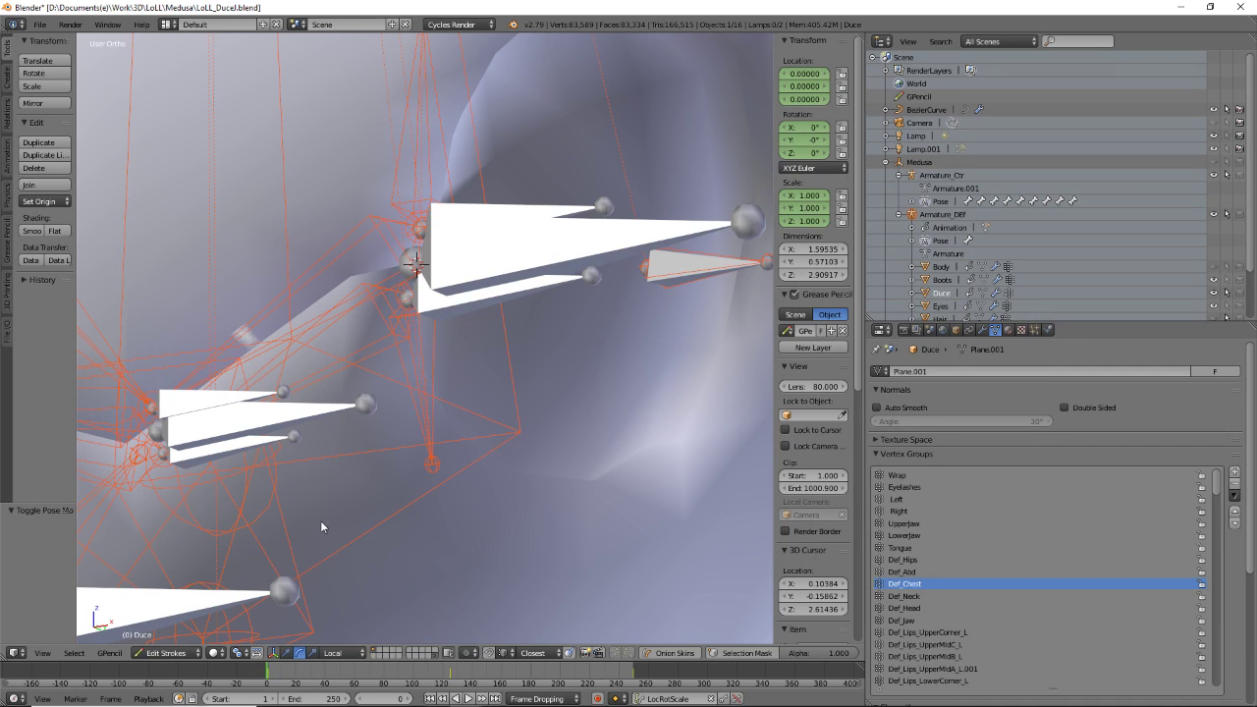
{"action": "left_click", "coordinate": [167, 653]}
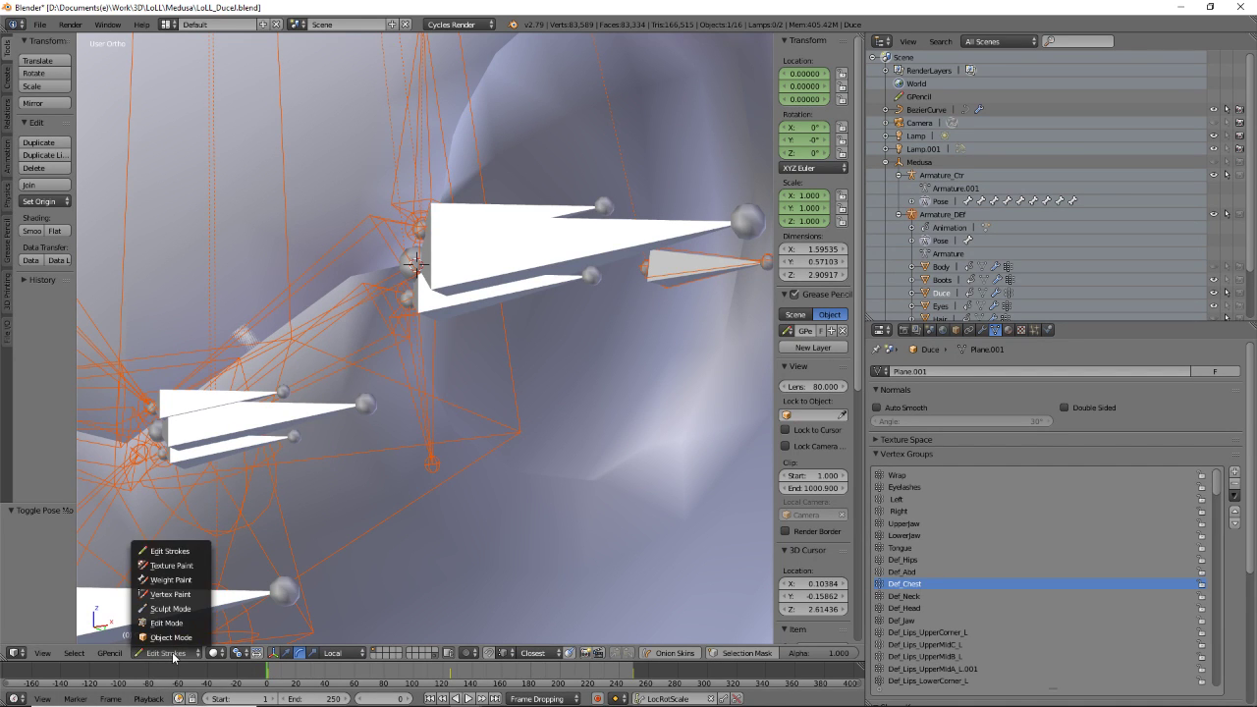
{"action": "scroll", "coordinate": [655, 381], "scroll_direction": "down", "scroll_amount": 6}
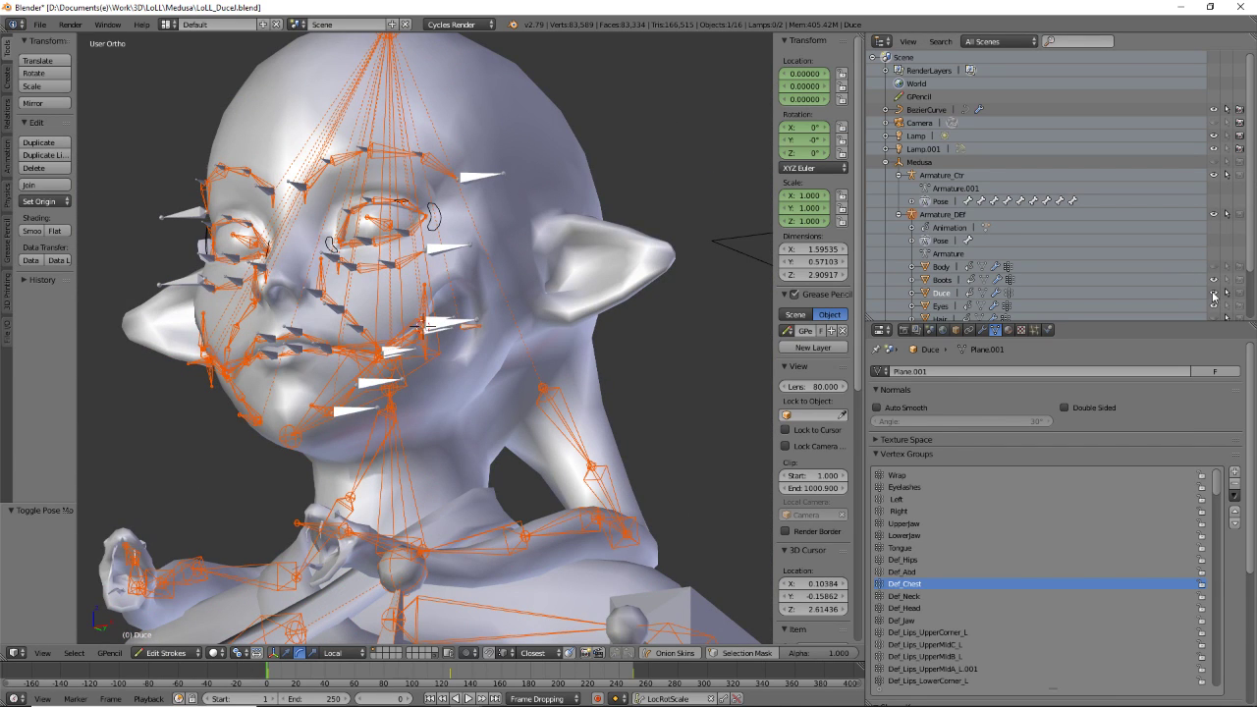
{"action": "scroll", "coordinate": [413, 332], "scroll_direction": "up", "scroll_amount": 6}
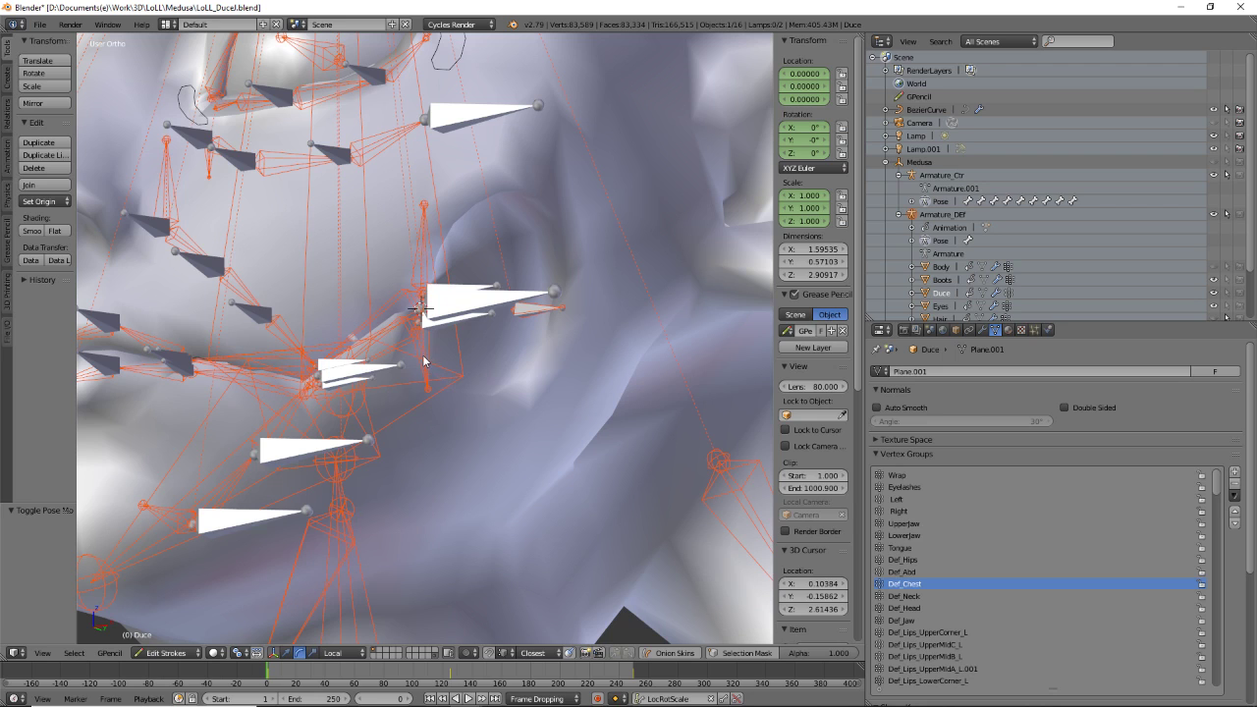
{"action": "right_click", "coordinate": [424, 361]}
{"action": "key", "text": "ctrl+Tab"}
{"action": "scroll", "coordinate": [435, 362], "scroll_direction": "up", "scroll_amount": 4}
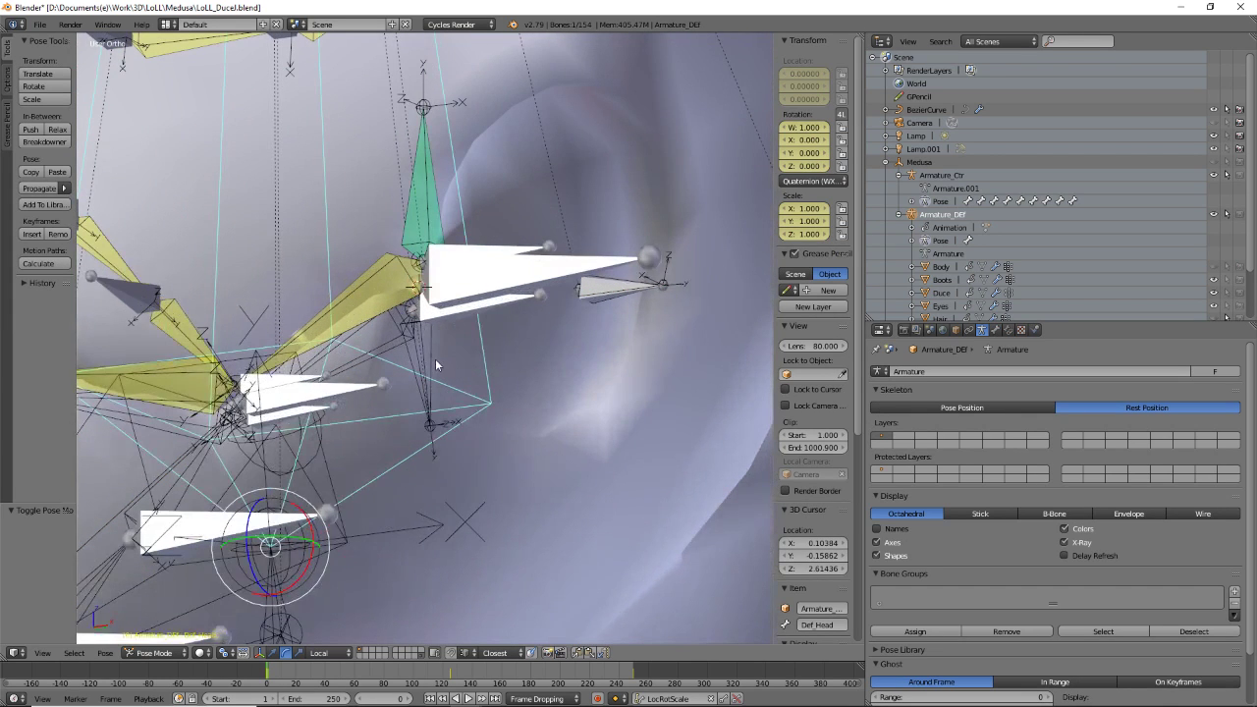
- Copy the Copy Location constraint from the Eff_Lips_UpperCorner_L effector bone to Eff_Lips_LowerCorner_L in pose mode
{"action": "right_click", "coordinate": [435, 360]}
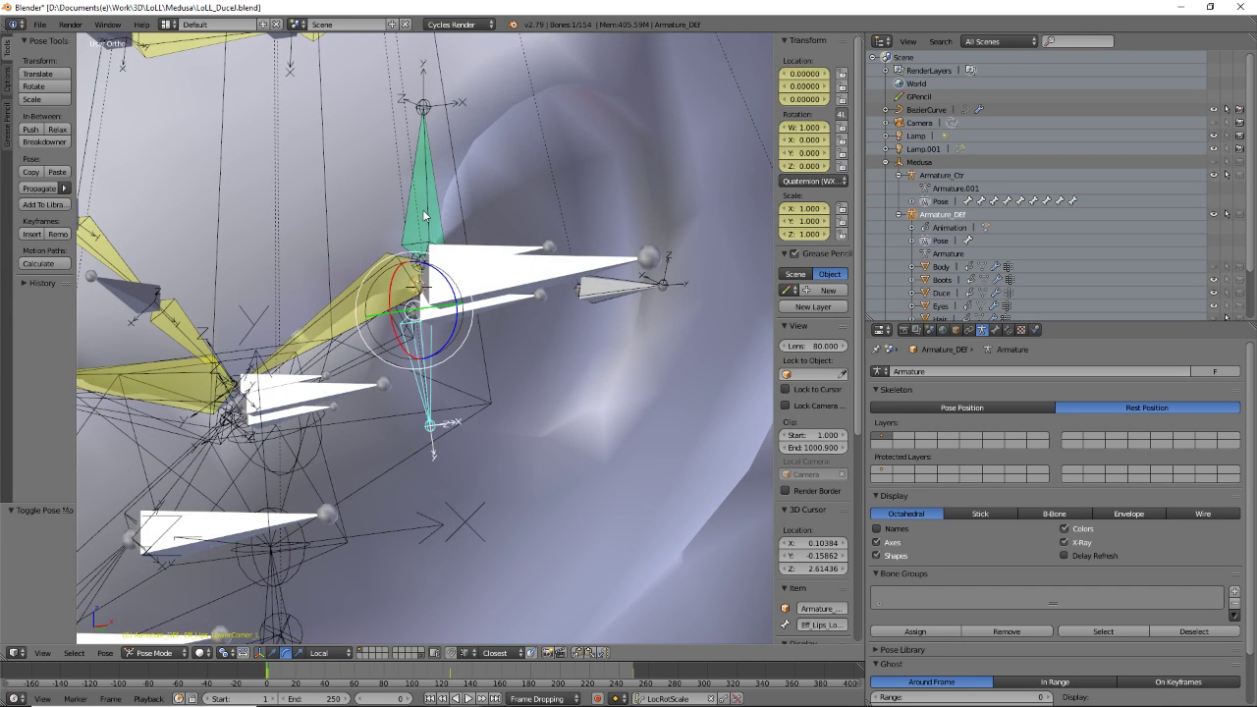
{"action": "key", "text": "d+Tab"}
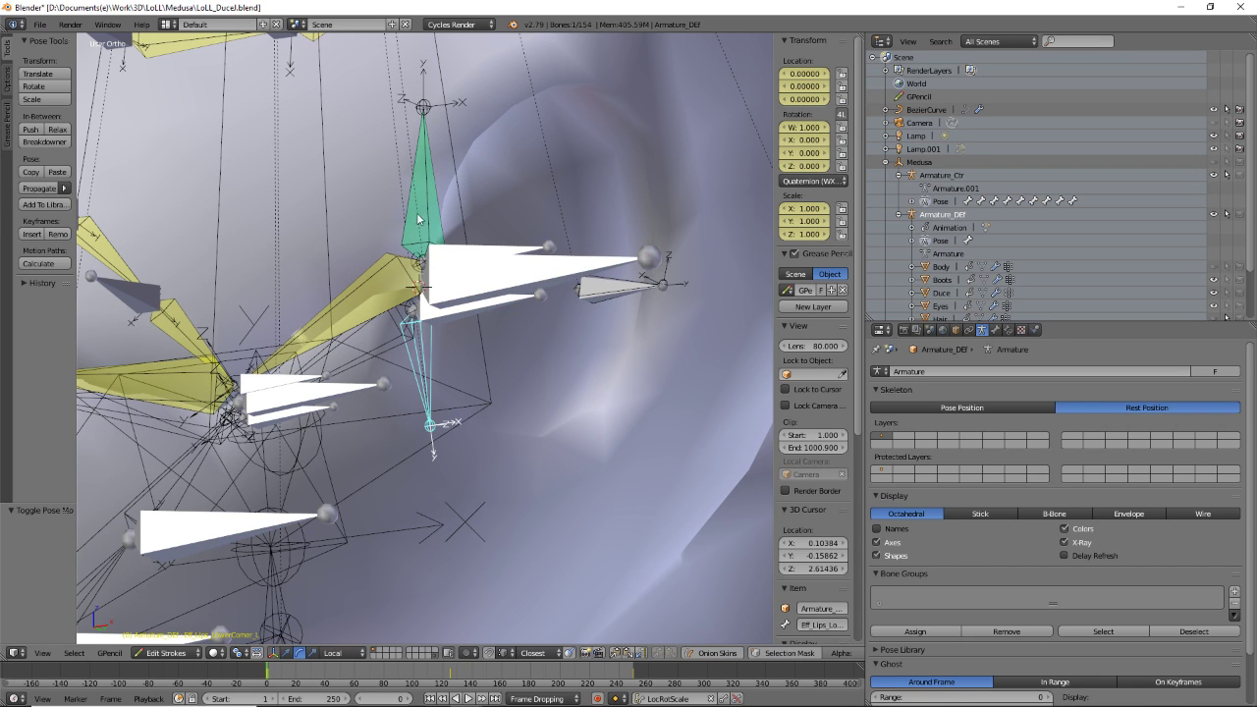
{"action": "right_click", "coordinate": [424, 217], "text": "shift"}
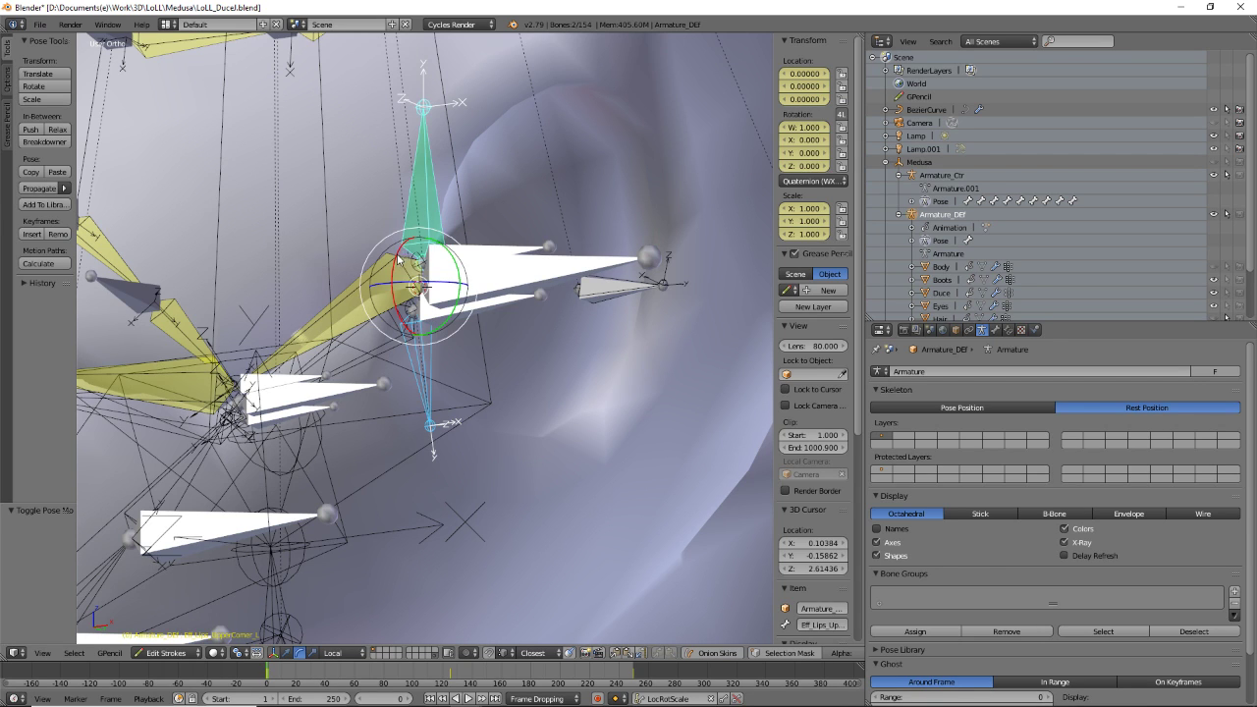
{"action": "right_click", "coordinate": [419, 368]}
{"action": "middle_click_drag", "start_coordinate": [419, 368], "coordinate": [454, 416]}
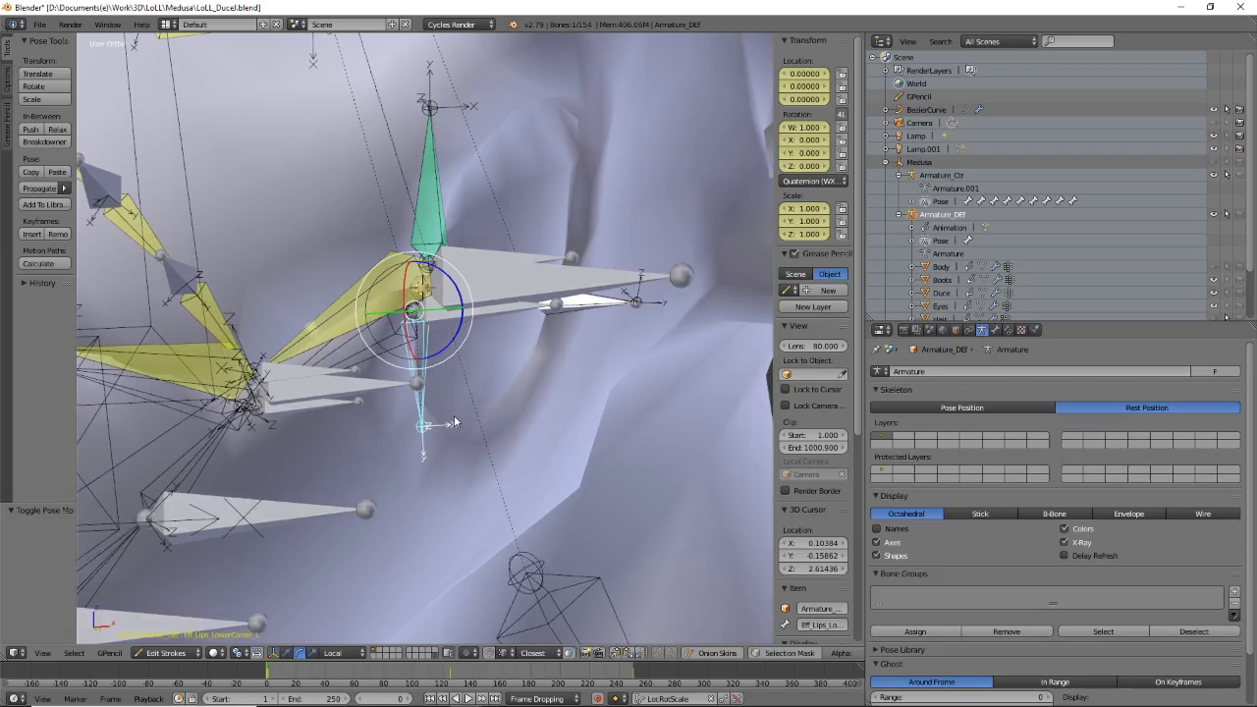
{"action": "right_click", "coordinate": [436, 192], "text": "shift"}
{"action": "key", "text": "d+Tab"}
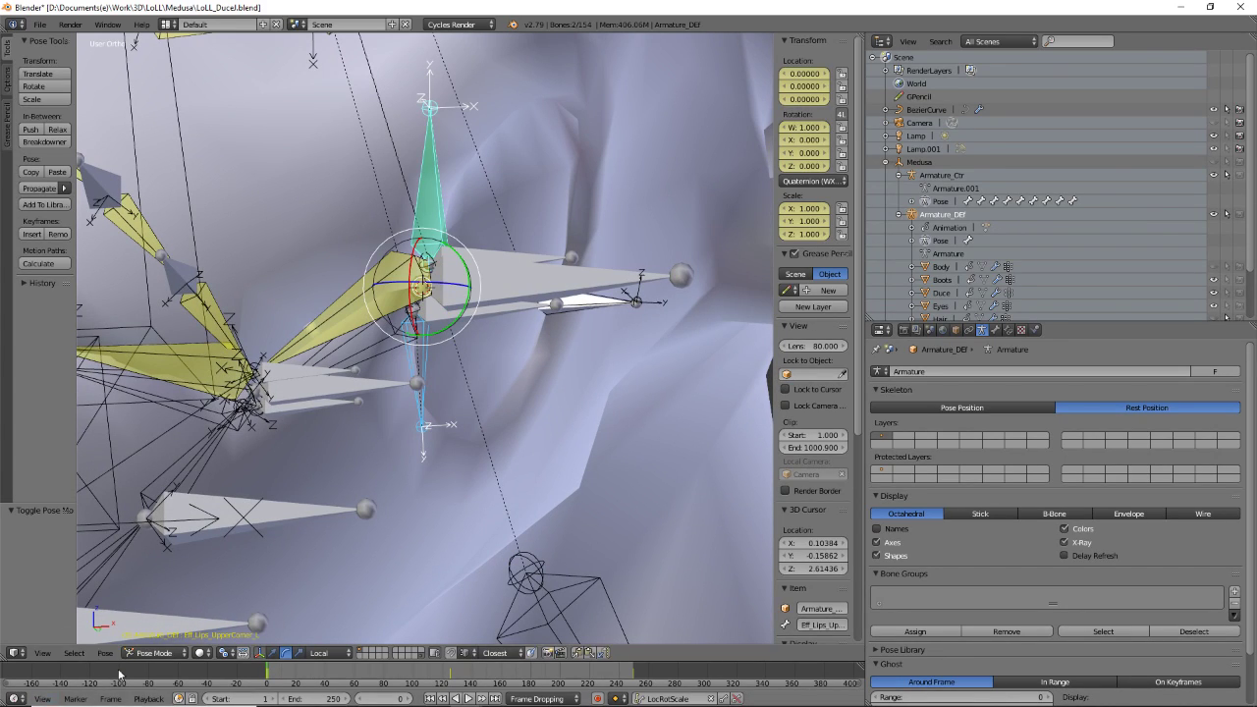
{"action": "left_click", "coordinate": [106, 653]}
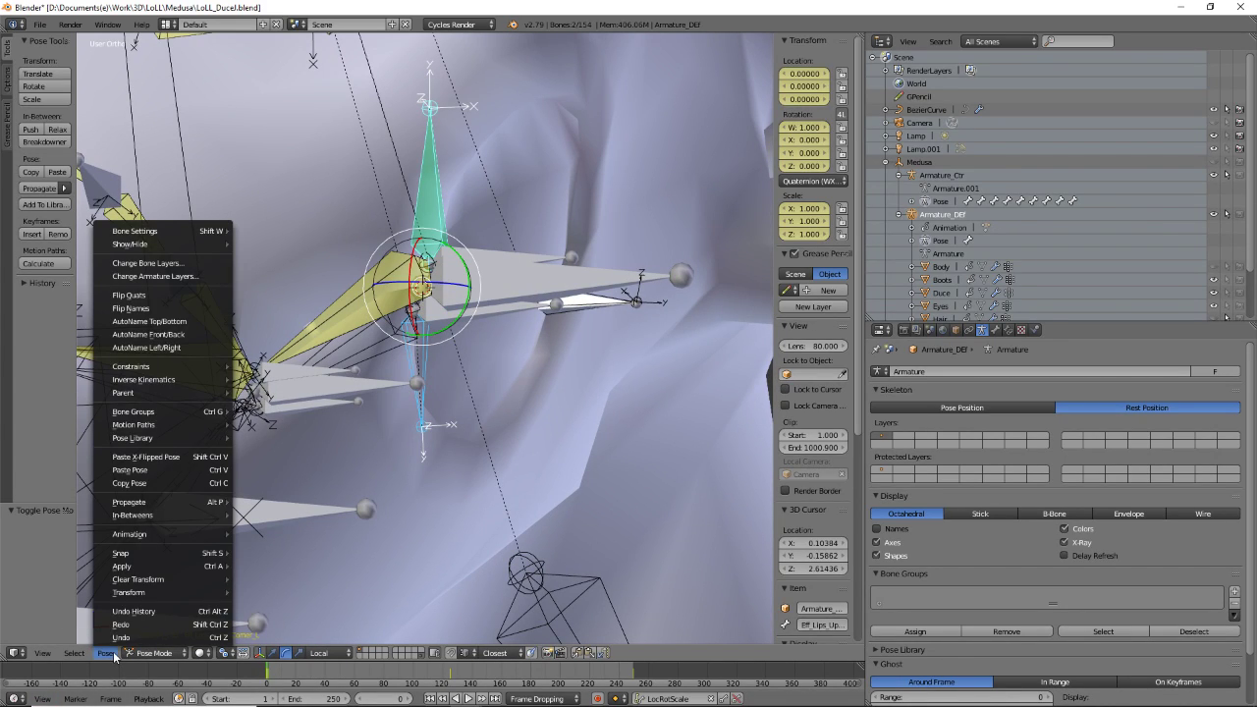
{"action": "mouse_move", "coordinate": [162, 369]}
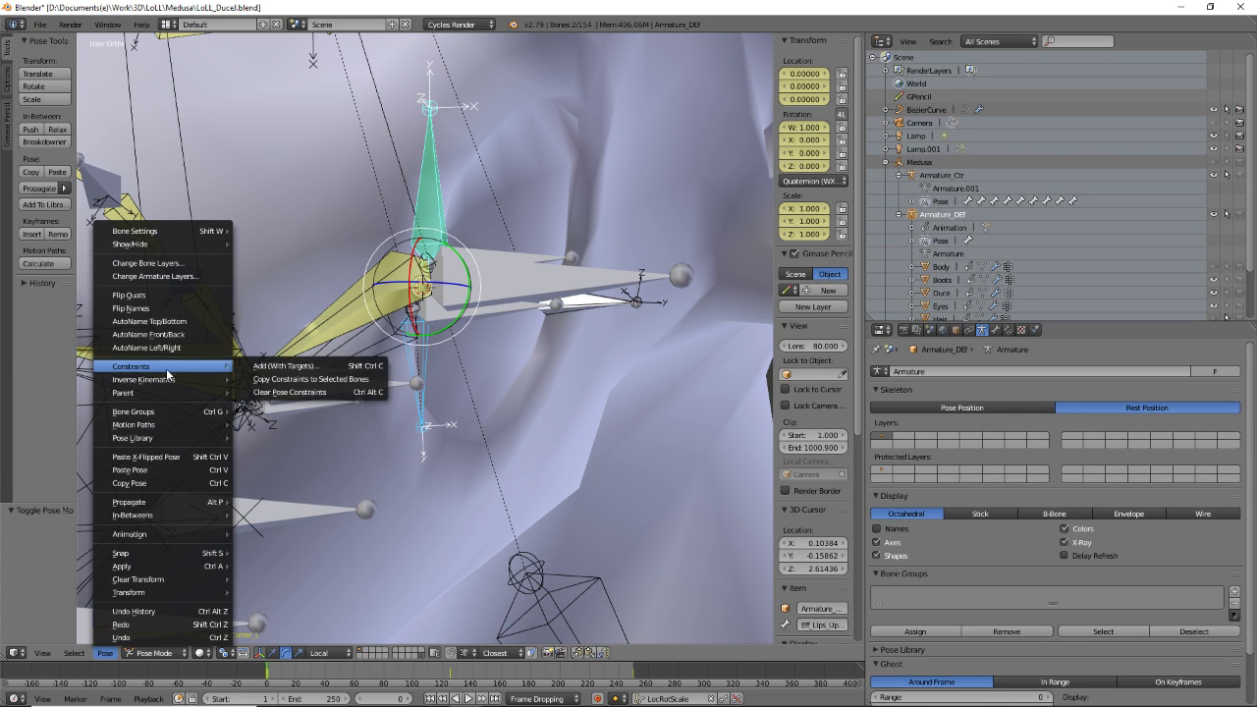
{"action": "left_click", "coordinate": [369, 381]}
- Set the target bone of Eff_Lips_LowerCorner_L's Copy Location constraint to CTR_Mouth_Cheekb_L
{"action": "right_click", "coordinate": [428, 360]}
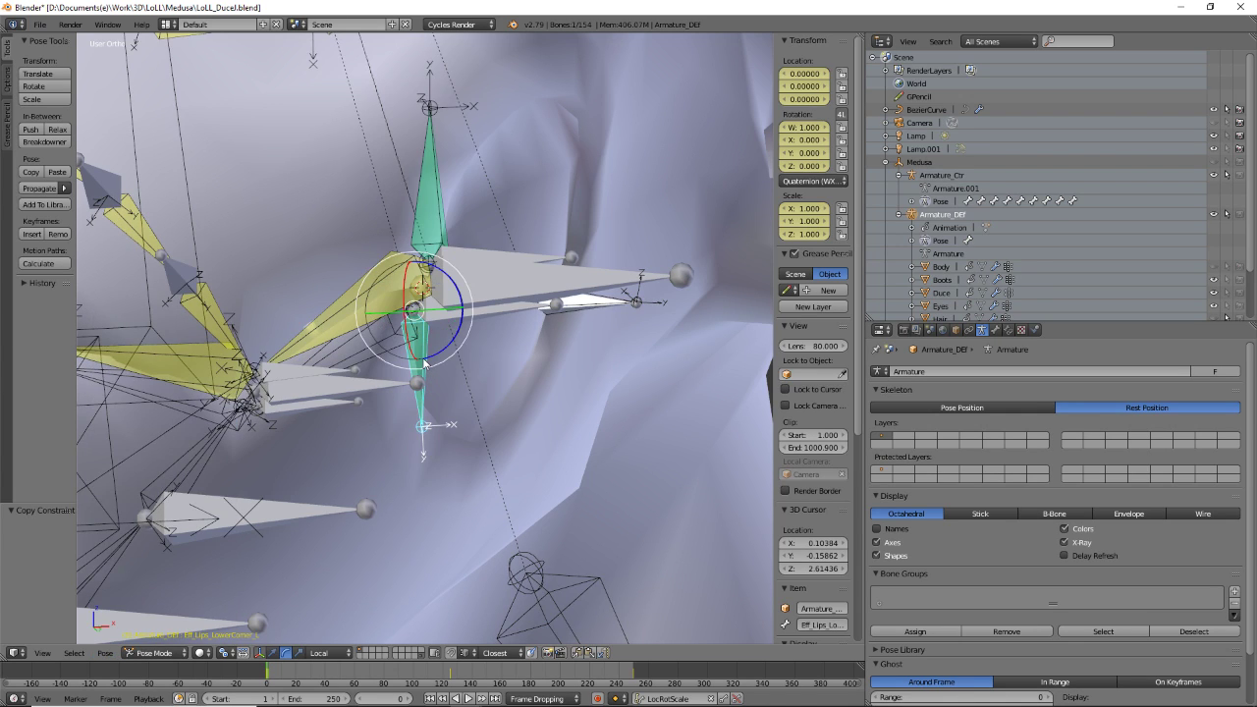
{"action": "left_click", "coordinate": [1009, 330]}
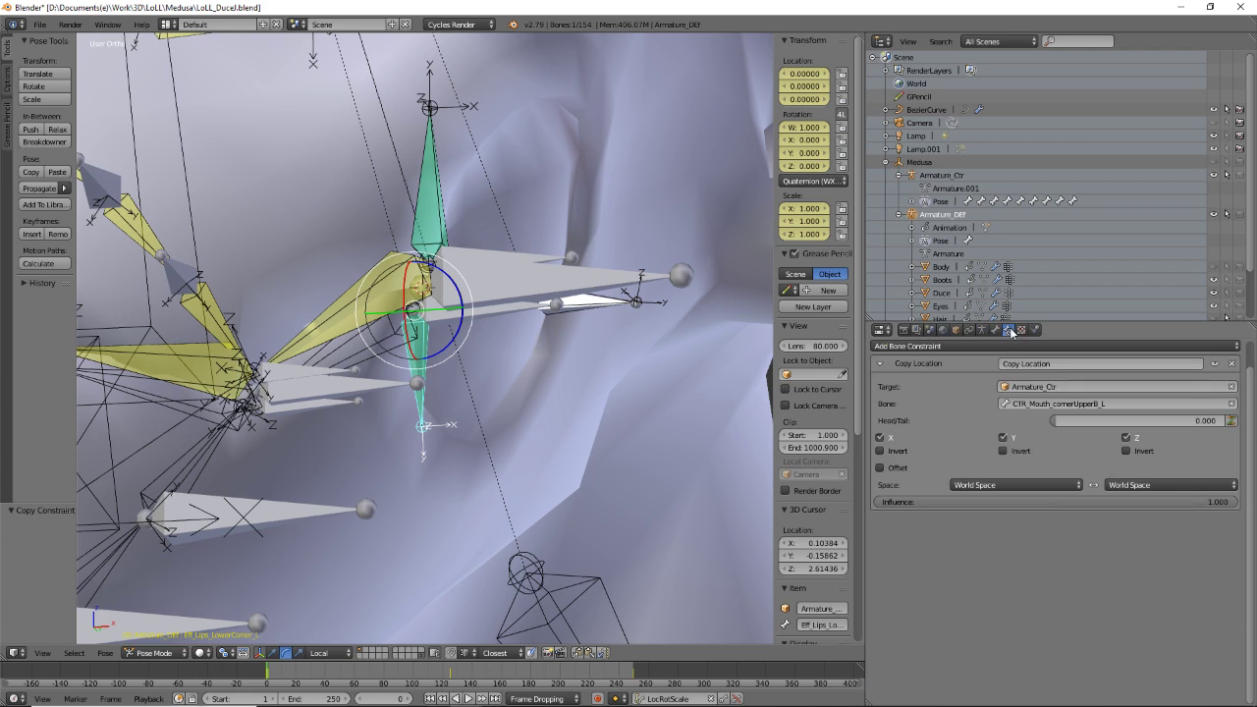
{"action": "left_click", "coordinate": [1134, 406]}
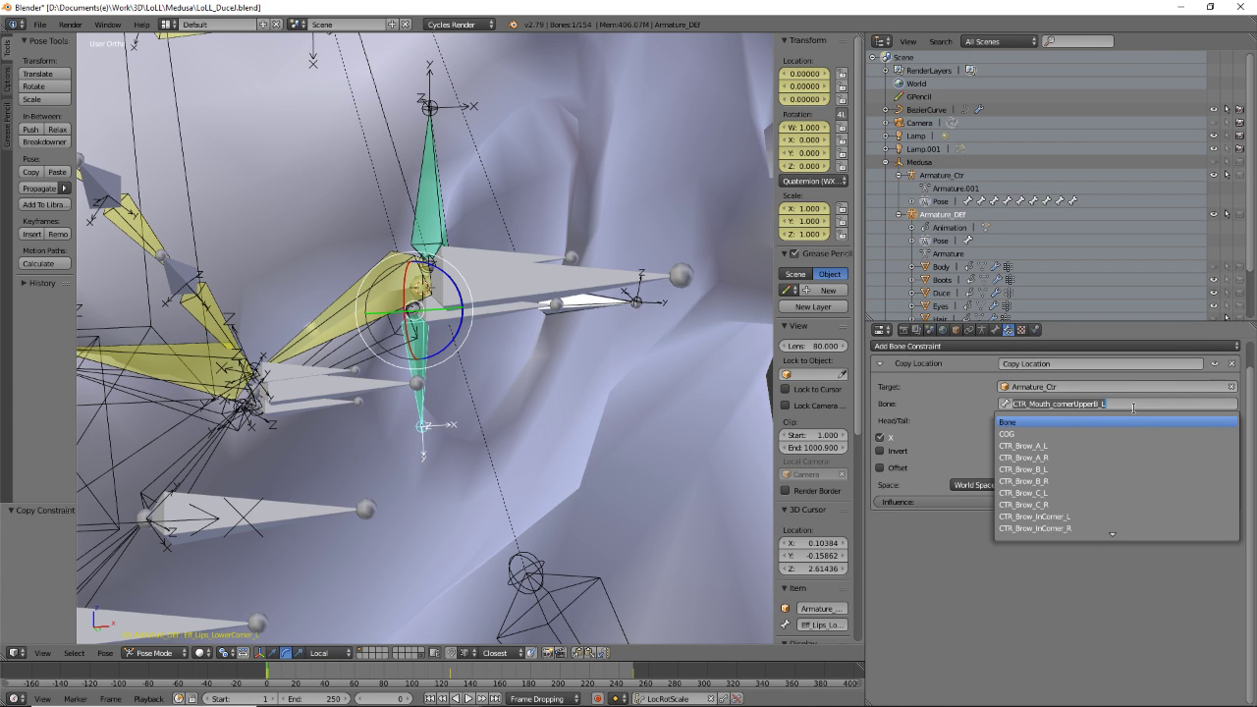
{"action": "key", "text": "ctrl+v"}
{"action": "key", "text": "Return"}
- Copy the IK and Stretch To constraints from Def_Lips_UpperCorner_L to Def_Lips_LowerCorner_L
{"action": "middle_click_drag", "start_coordinate": [724, 449], "coordinate": [465, 313]}
{"action": "scroll", "coordinate": [442, 420], "scroll_direction": "up", "scroll_amount": 4}
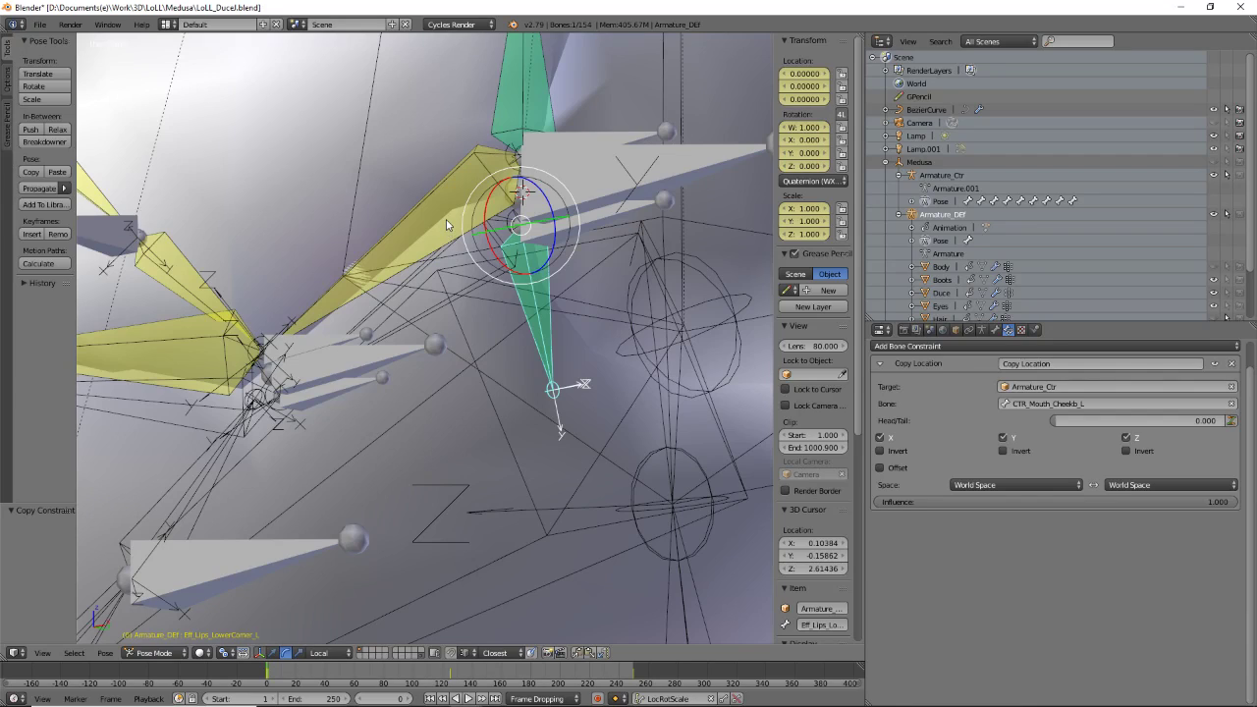
{"action": "right_click", "coordinate": [436, 305]}
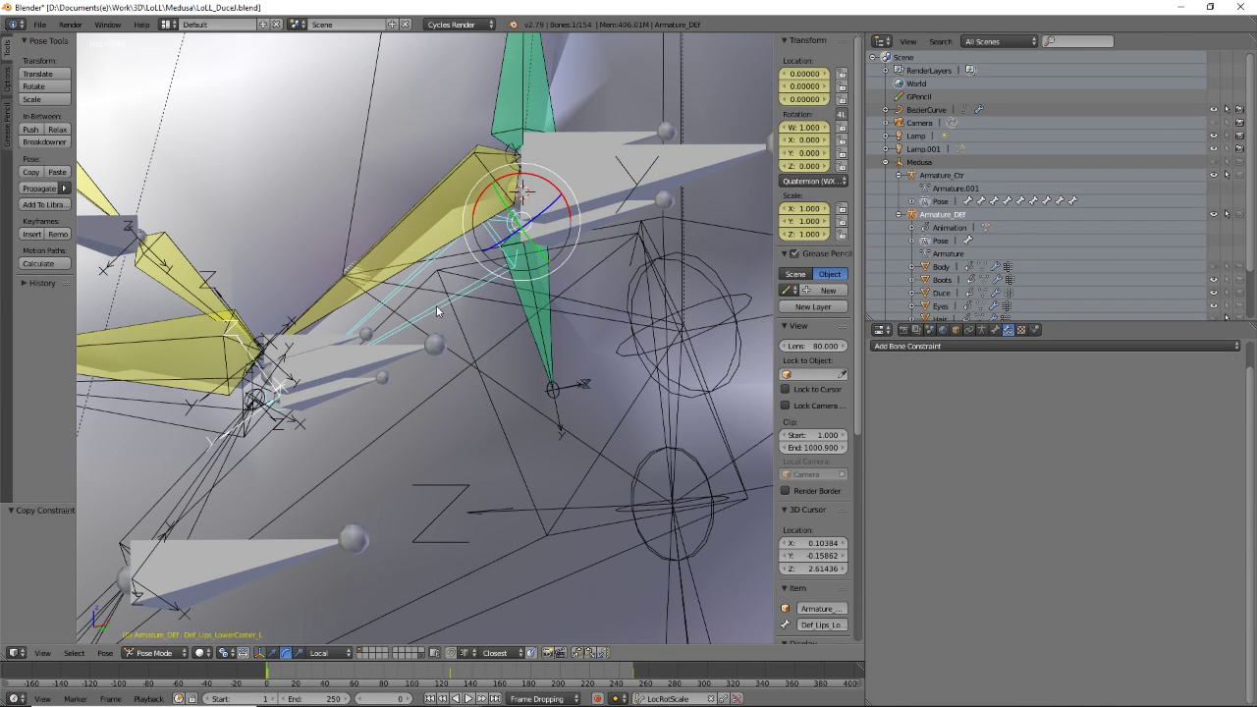
{"action": "right_click", "coordinate": [424, 193], "text": "shift"}
{"action": "left_click", "coordinate": [105, 652]}
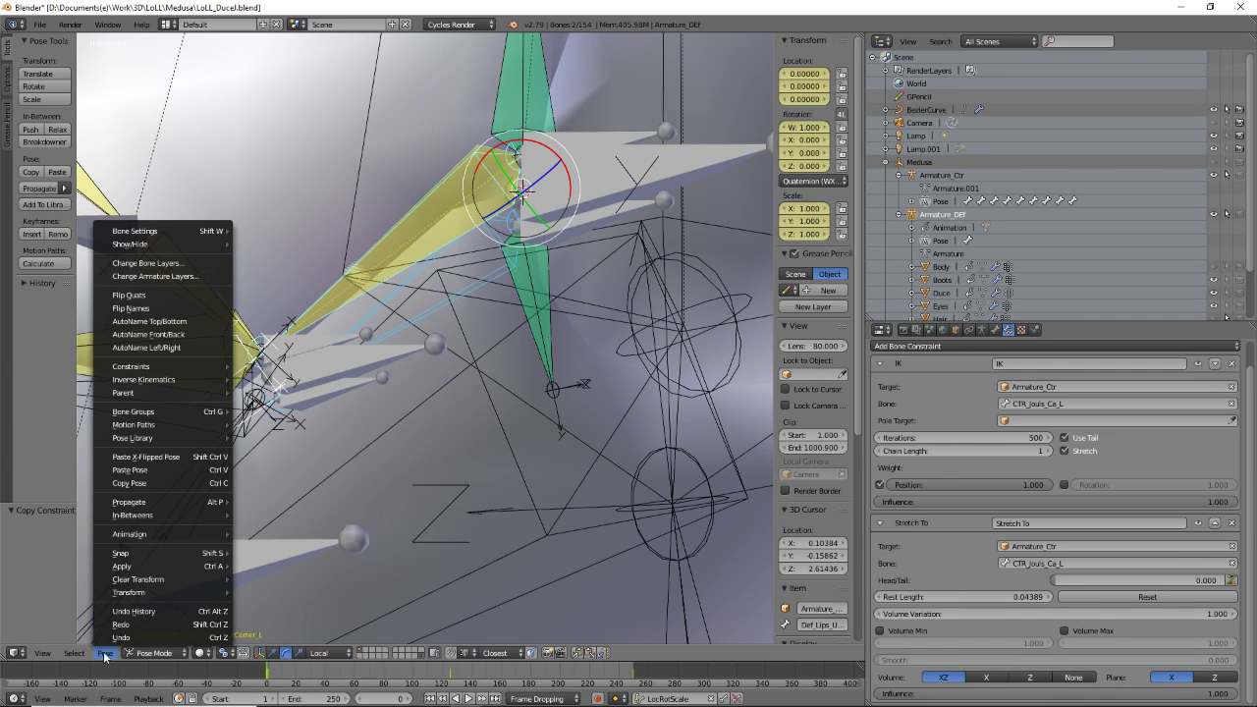
{"action": "mouse_move", "coordinate": [152, 567]}
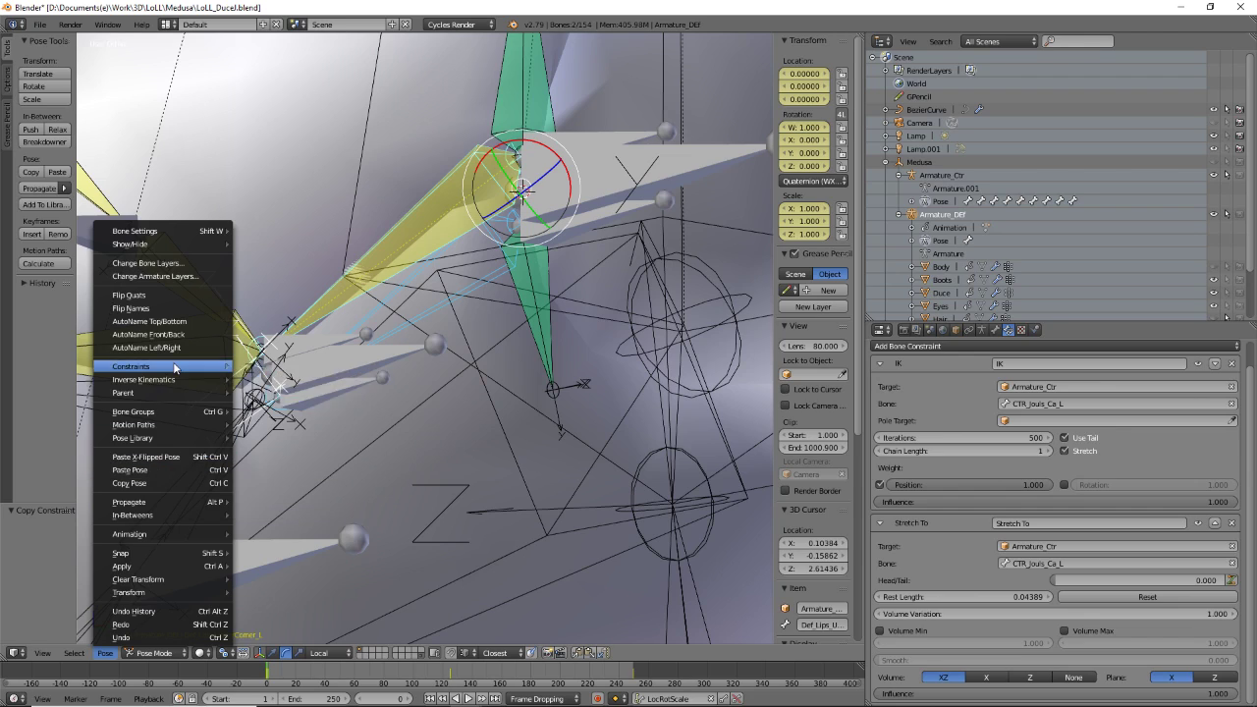
{"action": "mouse_move", "coordinate": [172, 365]}
{"action": "left_click", "coordinate": [360, 379]}
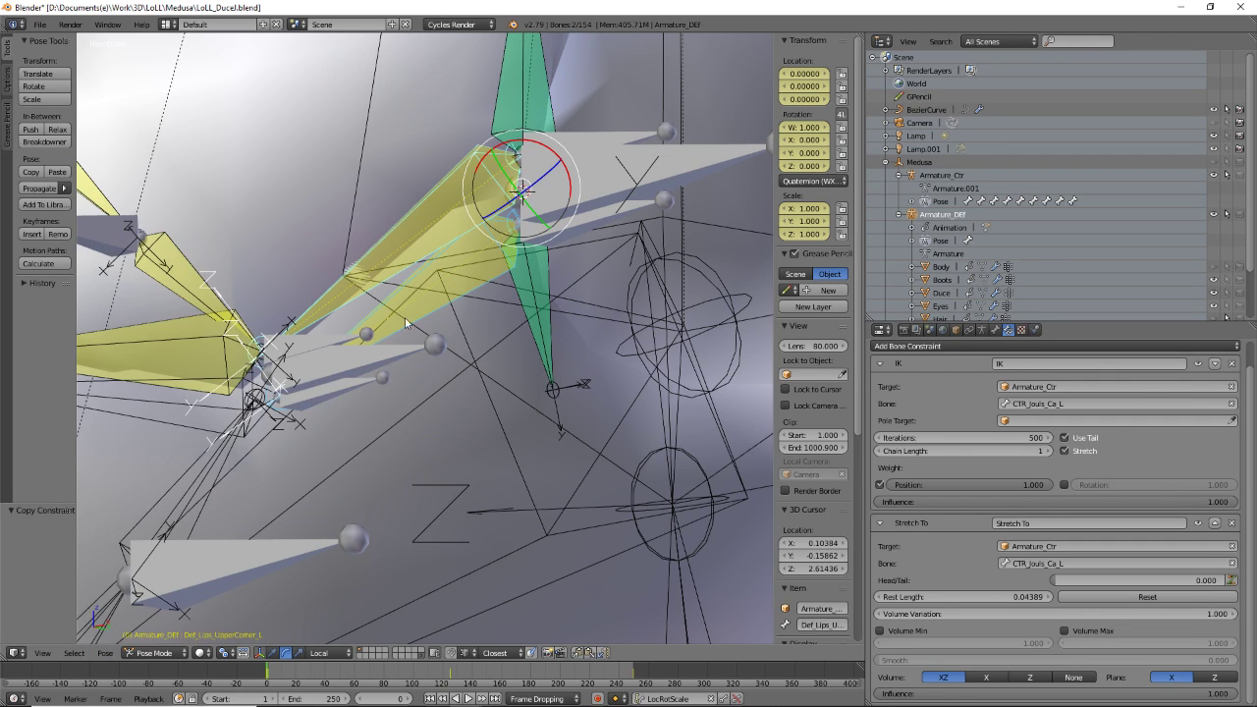
- Set the target bone of Def_Lips_LowerCorner_L's IK constraint to CTR_Jouls_Cb_L
{"action": "right_click", "coordinate": [413, 304]}
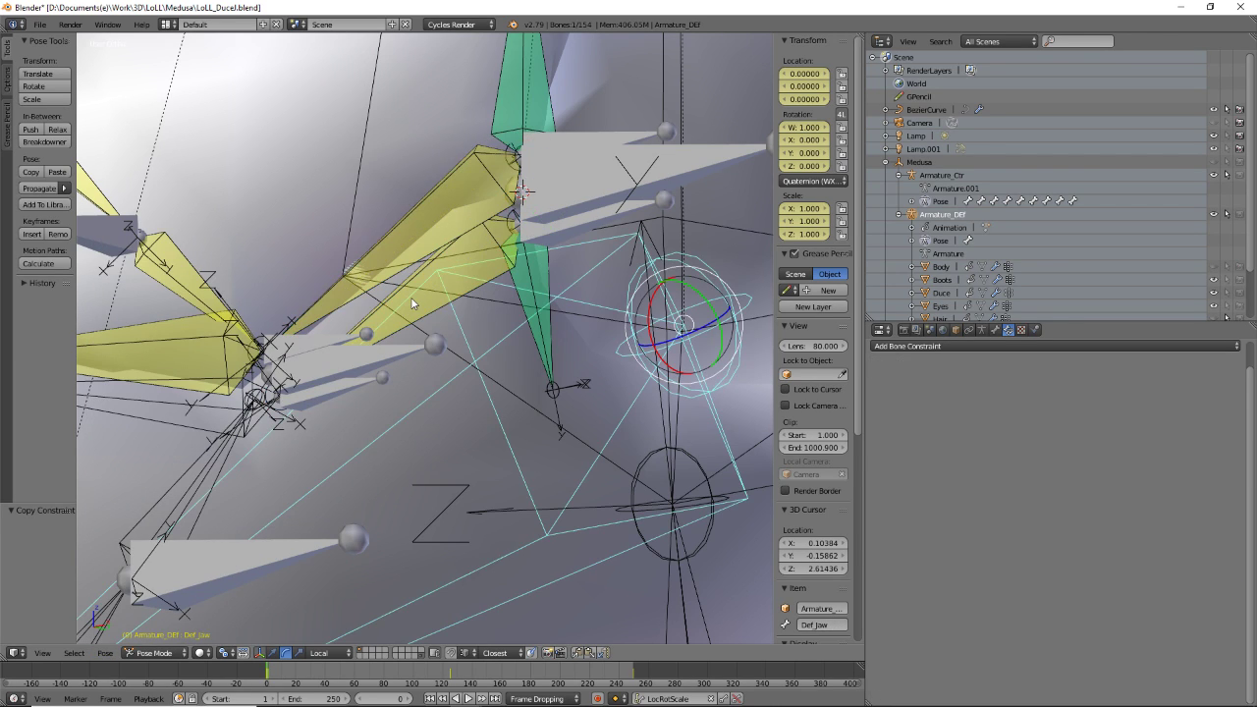
{"action": "right_click", "coordinate": [405, 282]}
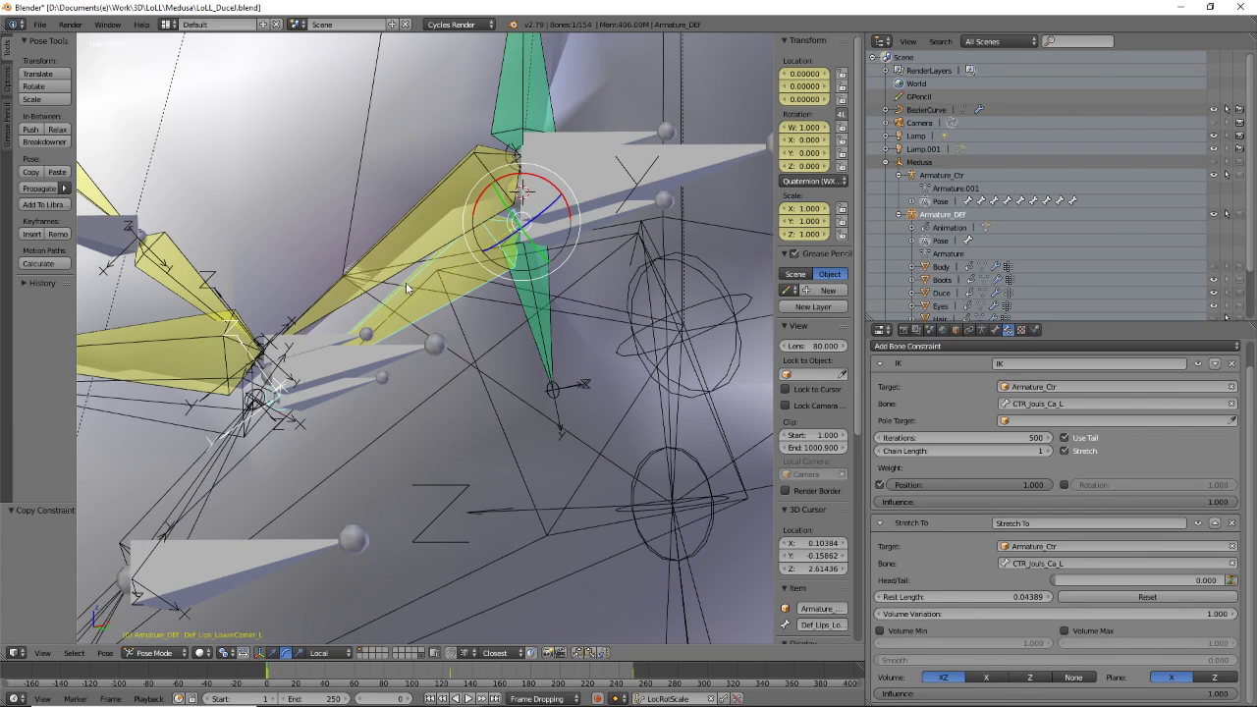
{"action": "left_click", "coordinate": [1056, 409]}
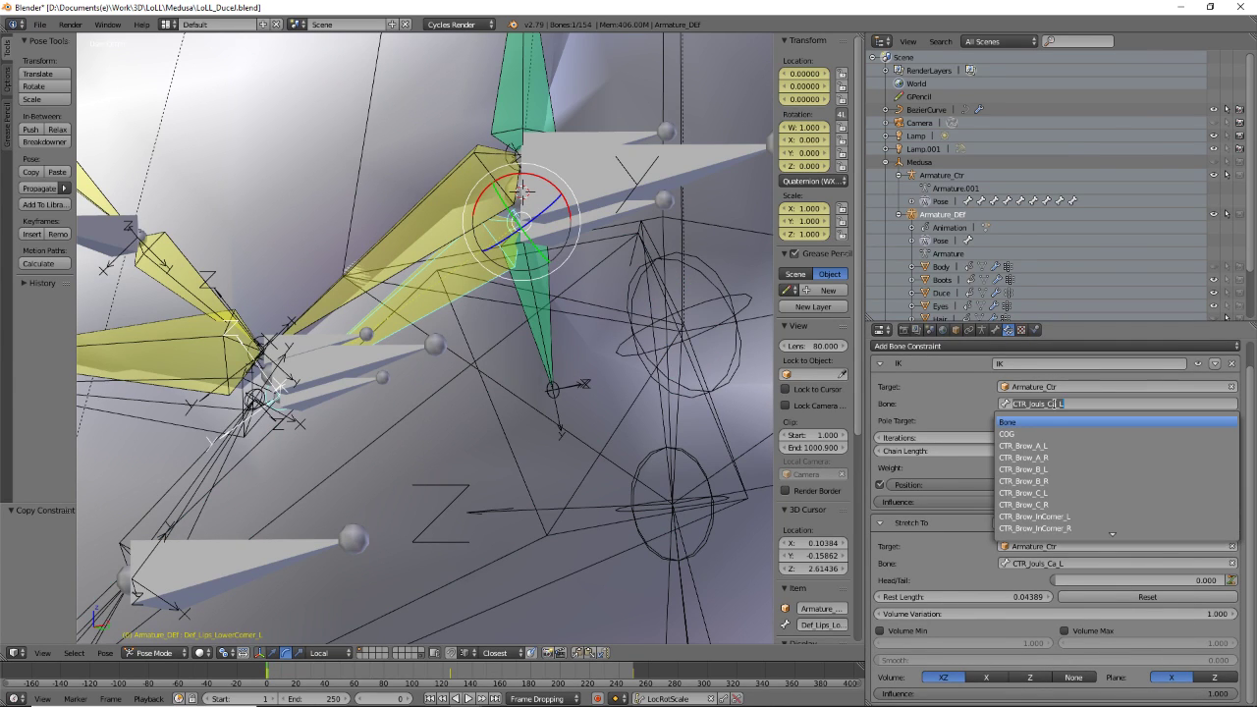
{"action": "key", "text": "End"}
{"action": "key", "text": "BackSpace"}
{"action": "key", "text": "BackSpace"}
{"action": "key", "text": "BackSpace"}
{"action": "key", "text": "Down"}
{"action": "key", "text": "Down"}
{"action": "key", "text": "Return"}
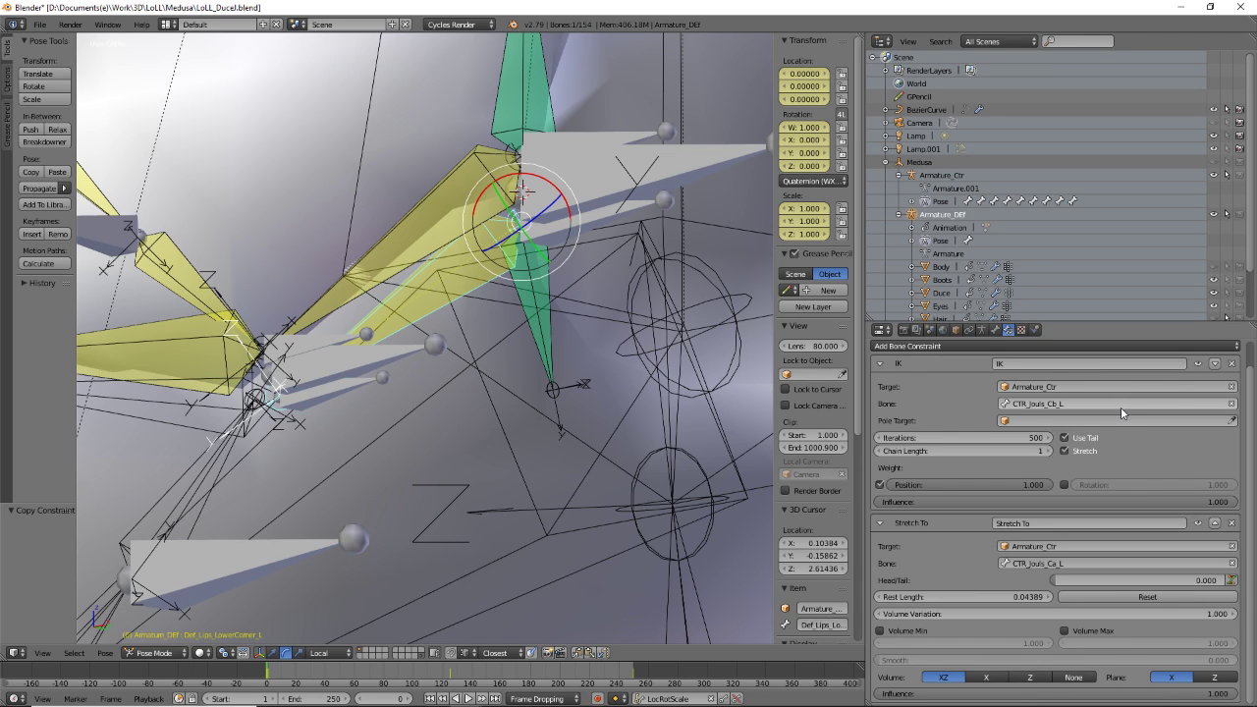
- Set the target bone of Def_Lips_LowerCorner_L's Stretch To constraint to CTR_Jouls_Cb_L and reset its rest length
{"action": "left_click", "coordinate": [1091, 566]}
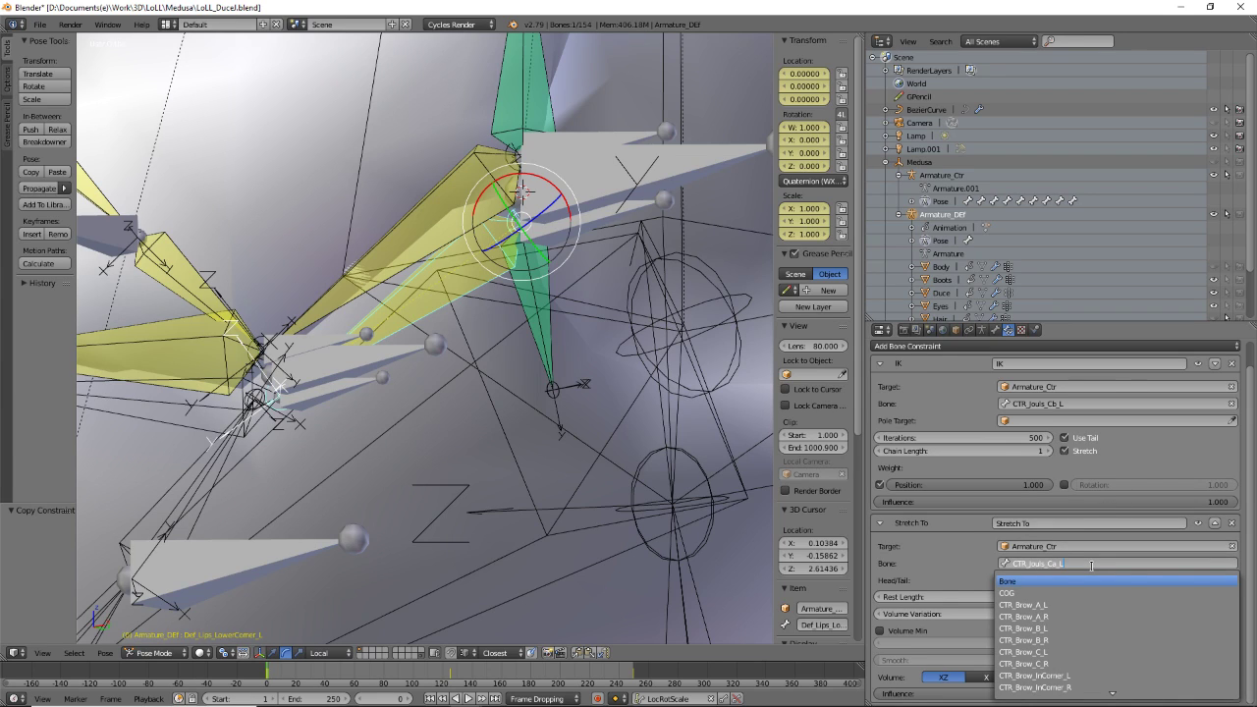
{"action": "key", "text": "End"}
{"action": "key", "text": "BackSpace"}
{"action": "key", "text": "BackSpace"}
{"action": "key", "text": "BackSpace"}
{"action": "type", "text": "b"}
{"action": "key", "text": "Return"}
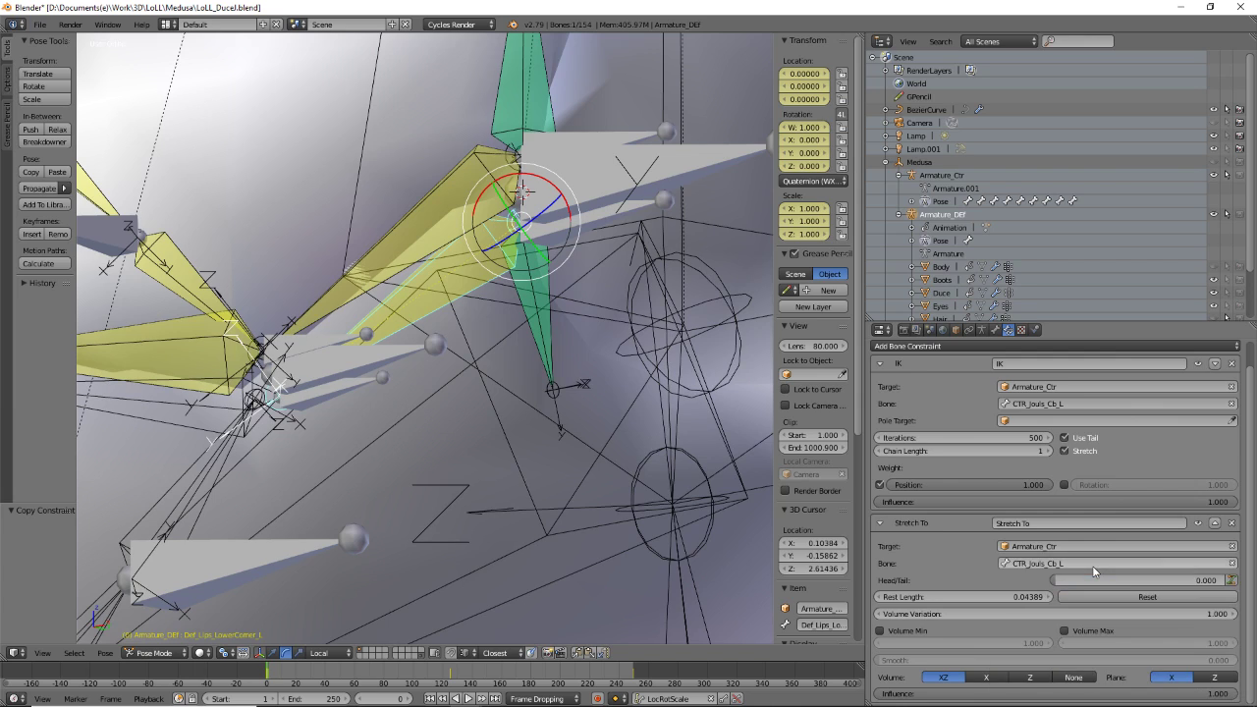
{"action": "left_click", "coordinate": [1190, 597]}
- Copy the IK and Stretch To constraints from the left upper-lip deform bone ending at the lip corner to the matching lower-lip bone
{"action": "middle_click_drag", "start_coordinate": [505, 448], "coordinate": [276, 388]}
{"action": "right_click", "coordinate": [292, 346]}
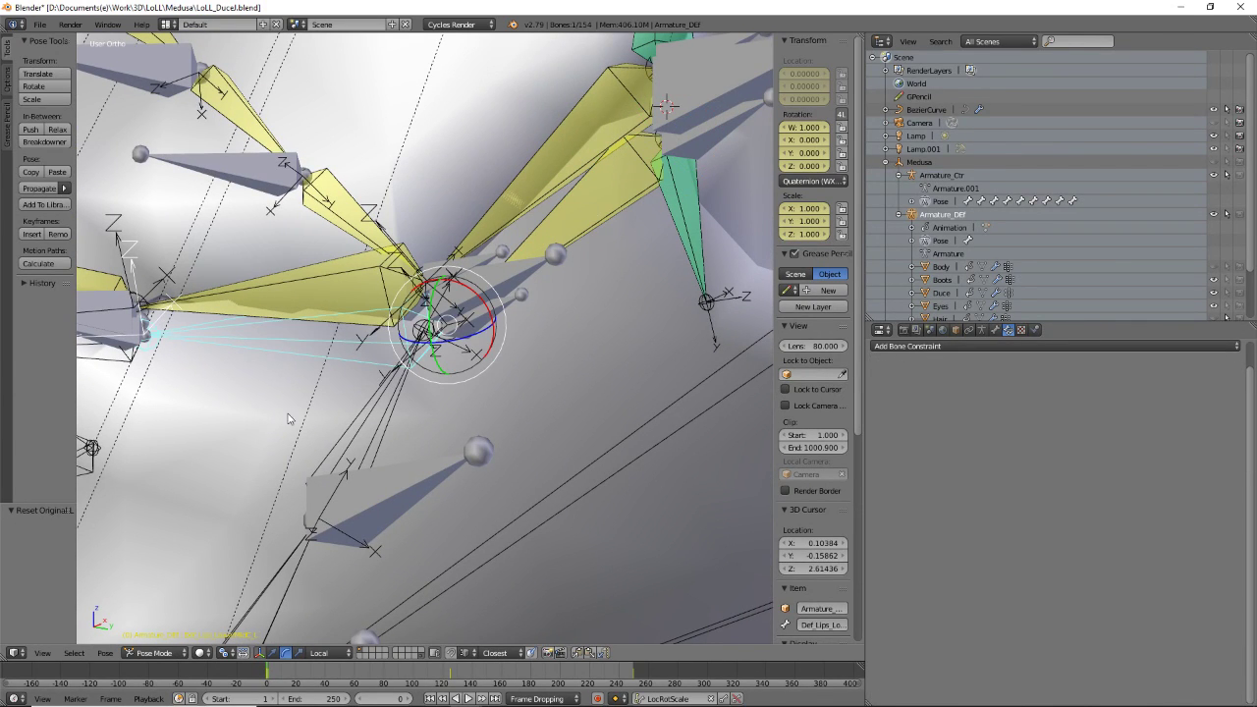
{"action": "right_click", "coordinate": [288, 282], "text": "shift"}
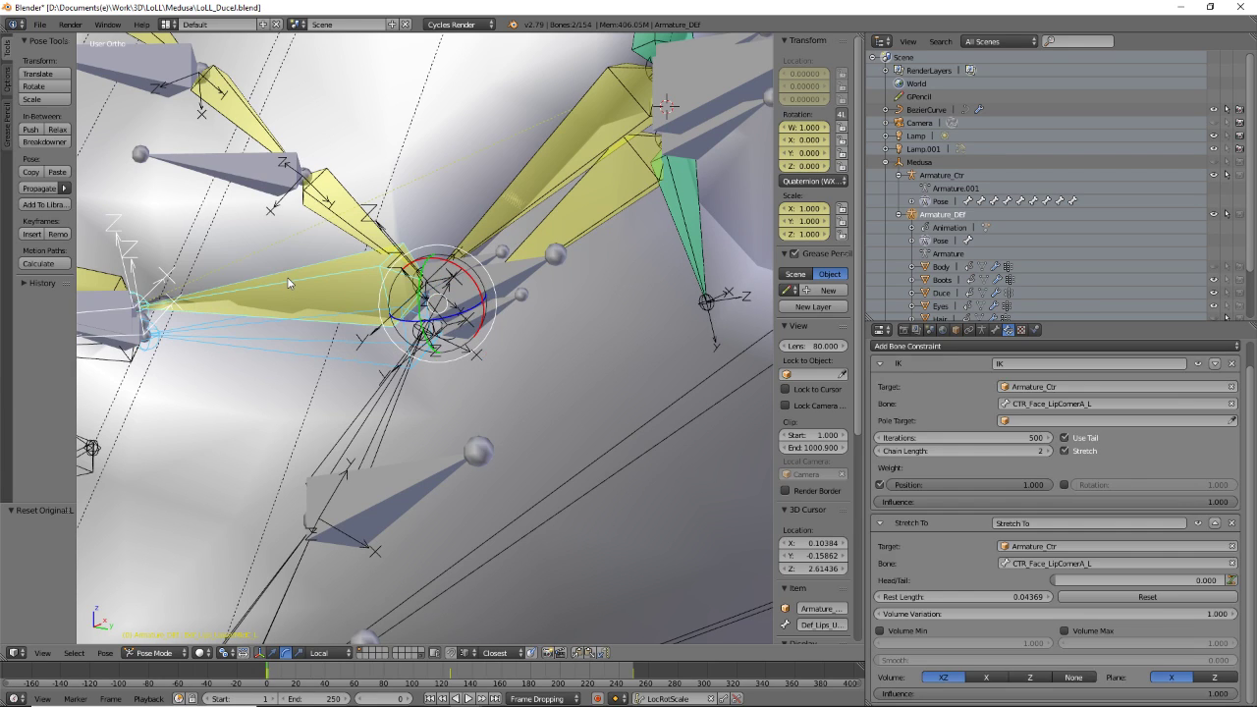
{"action": "left_click", "coordinate": [105, 653]}
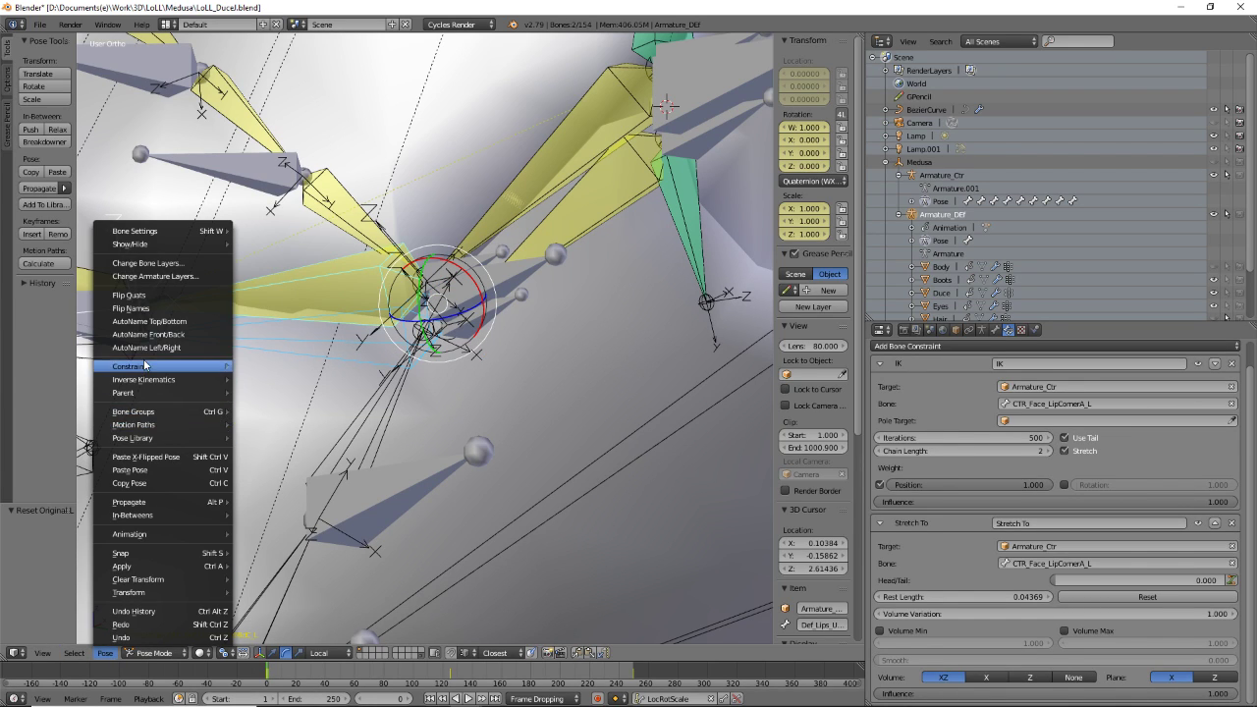
{"action": "mouse_move", "coordinate": [153, 367]}
{"action": "left_click", "coordinate": [377, 389]}
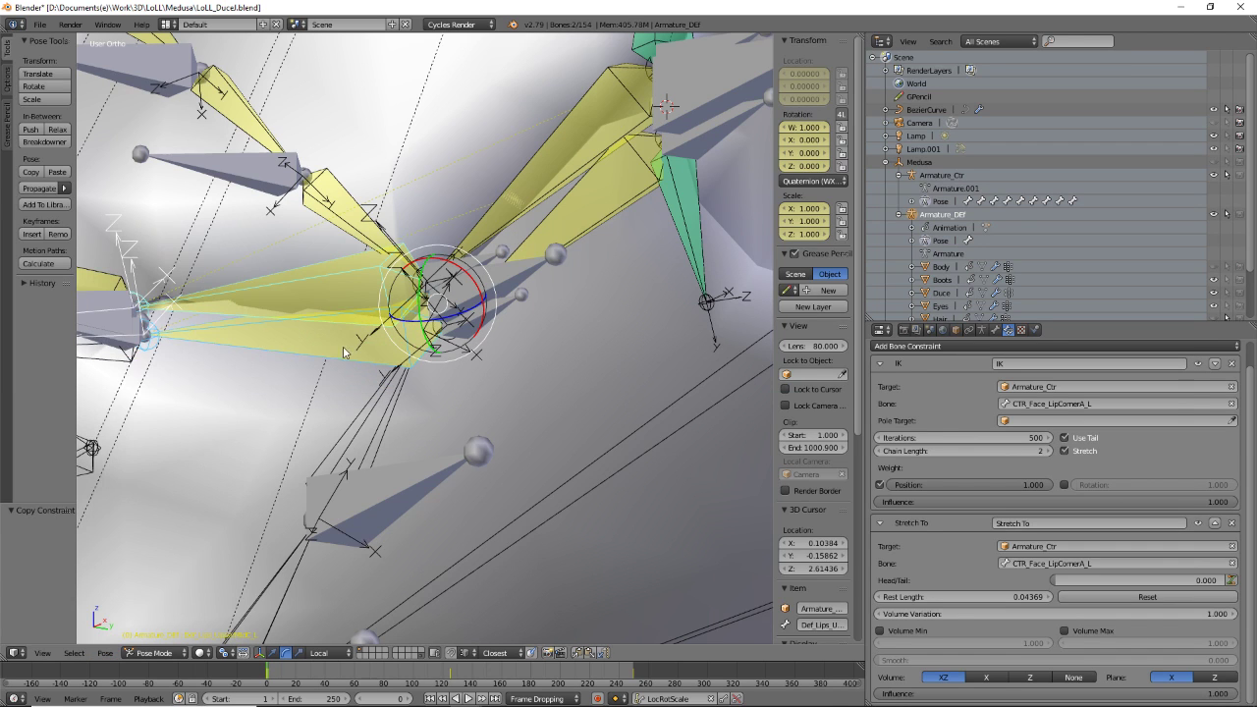
- Set the target bone of the Stretch To constraint on Def_Lips_UpperMidC_L to CTR_Face_LipCornerB_L
{"action": "middle_click_drag", "start_coordinate": [233, 406], "coordinate": [371, 373], "text": "shift"}
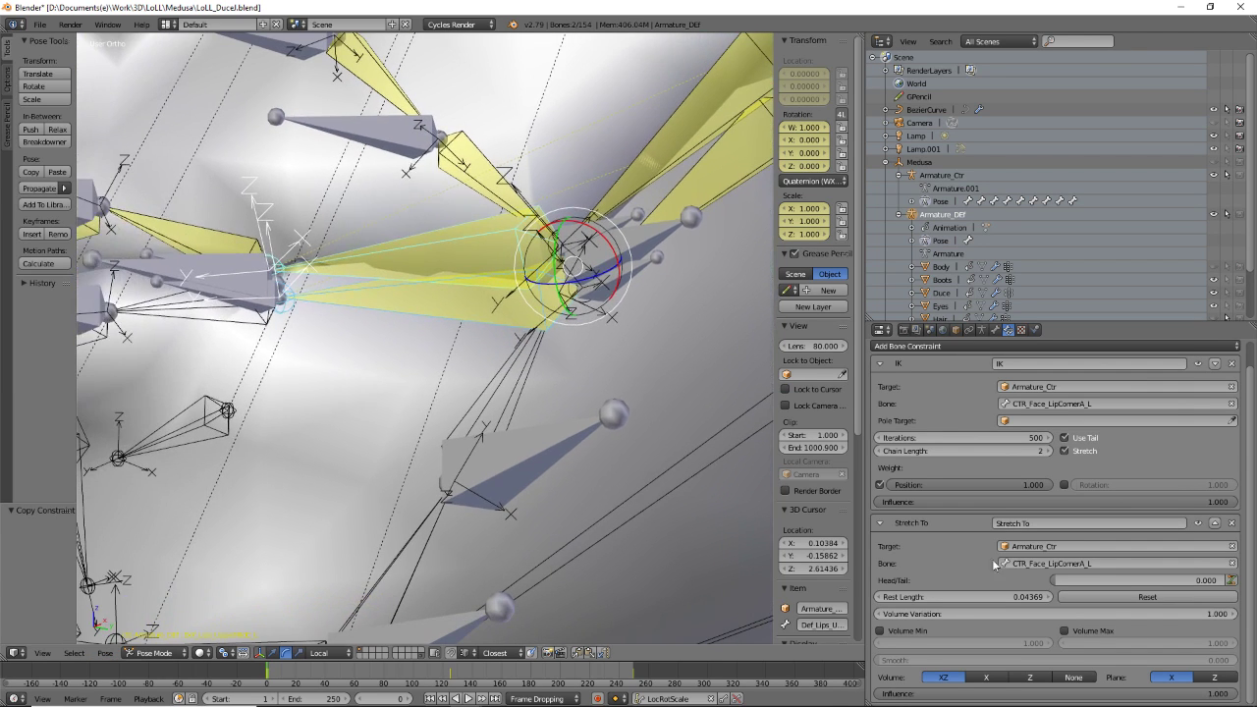
{"action": "left_click", "coordinate": [1122, 564]}
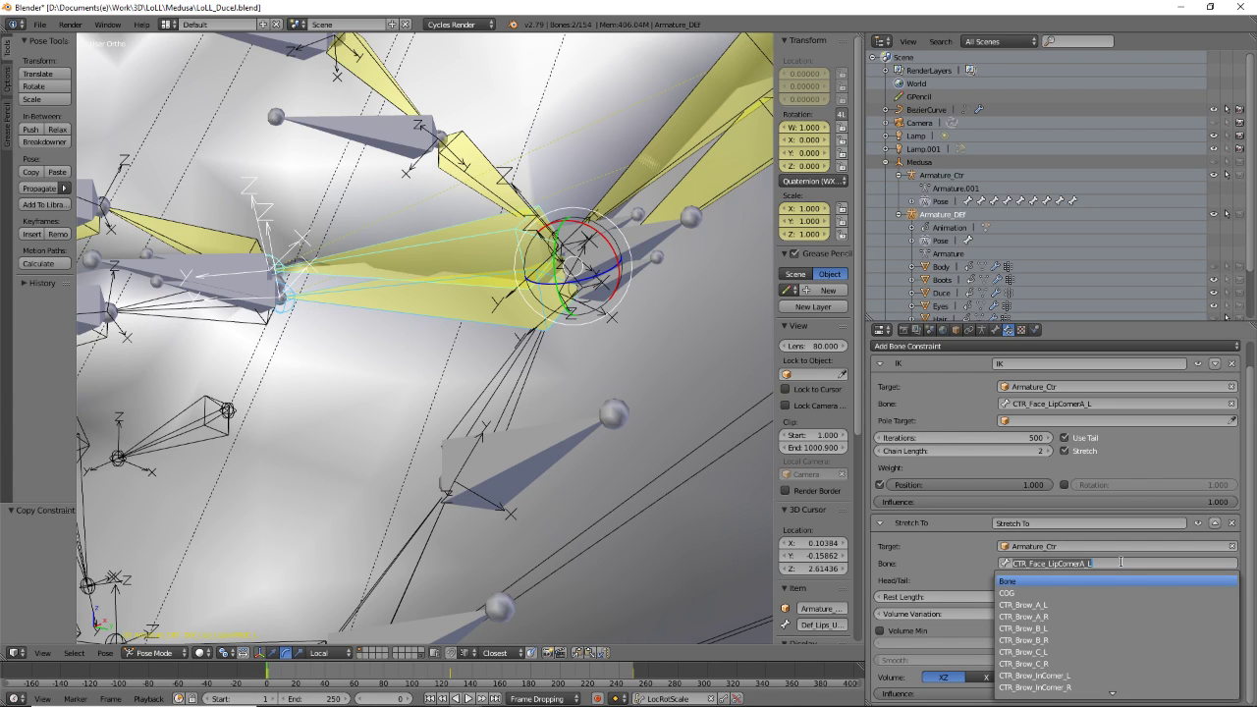
{"action": "key", "text": "End"}
{"action": "key", "text": "BackSpace"}
{"action": "key", "text": "BackSpace"}
{"action": "key", "text": "BackSpace"}
{"action": "key", "text": "Down"}
{"action": "key", "text": "Down"}
{"action": "key", "text": "Return"}
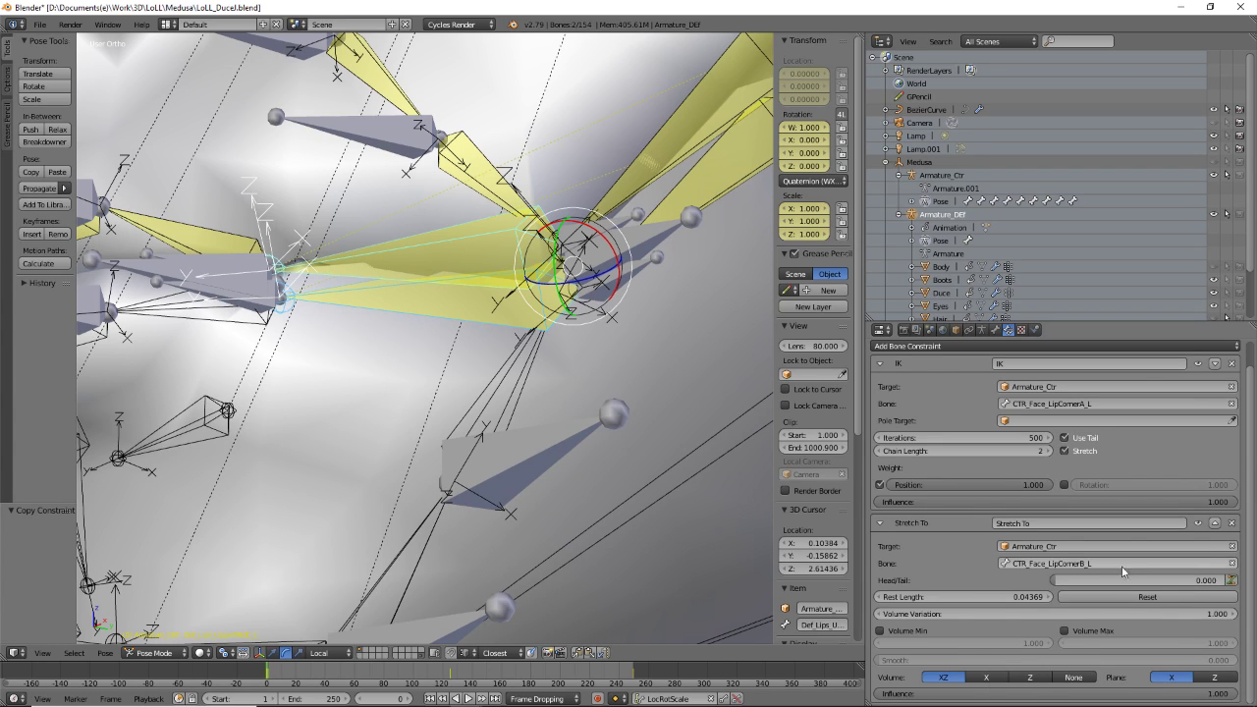
- Set the target bone of the IK constraint on Def_Lips_UpperMidC_L to CTR_Face_LipCornerB_L
{"action": "left_click", "coordinate": [1121, 403]}
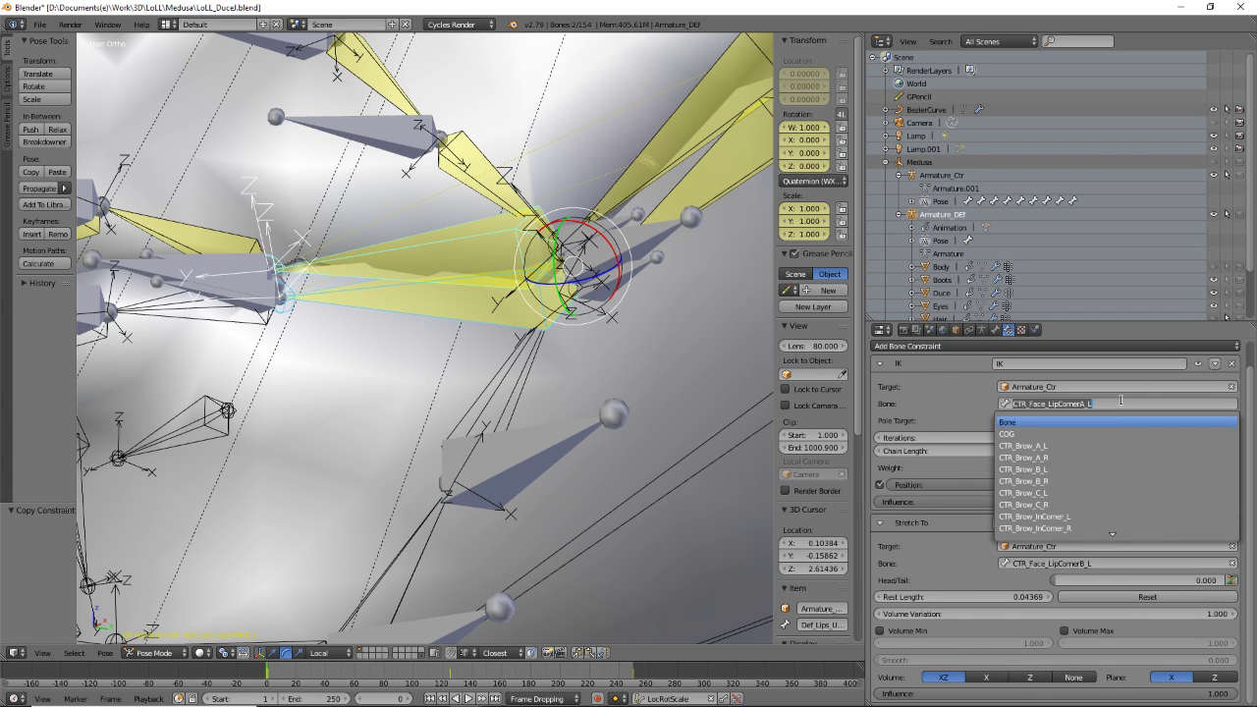
{"action": "key", "text": "End"}
{"action": "key", "text": "BackSpace"}
{"action": "key", "text": "BackSpace"}
{"action": "key", "text": "BackSpace"}
{"action": "key", "text": "Down"}
{"action": "key", "text": "Down"}
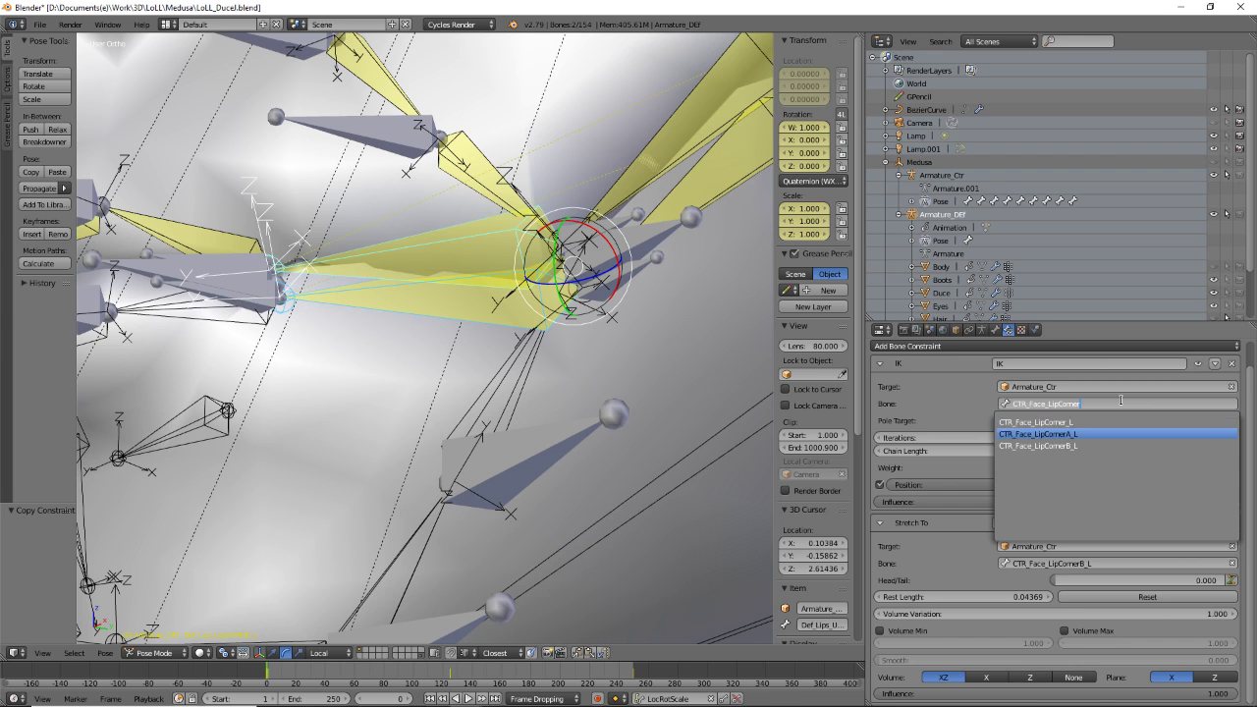
{"action": "key", "text": "Return"}
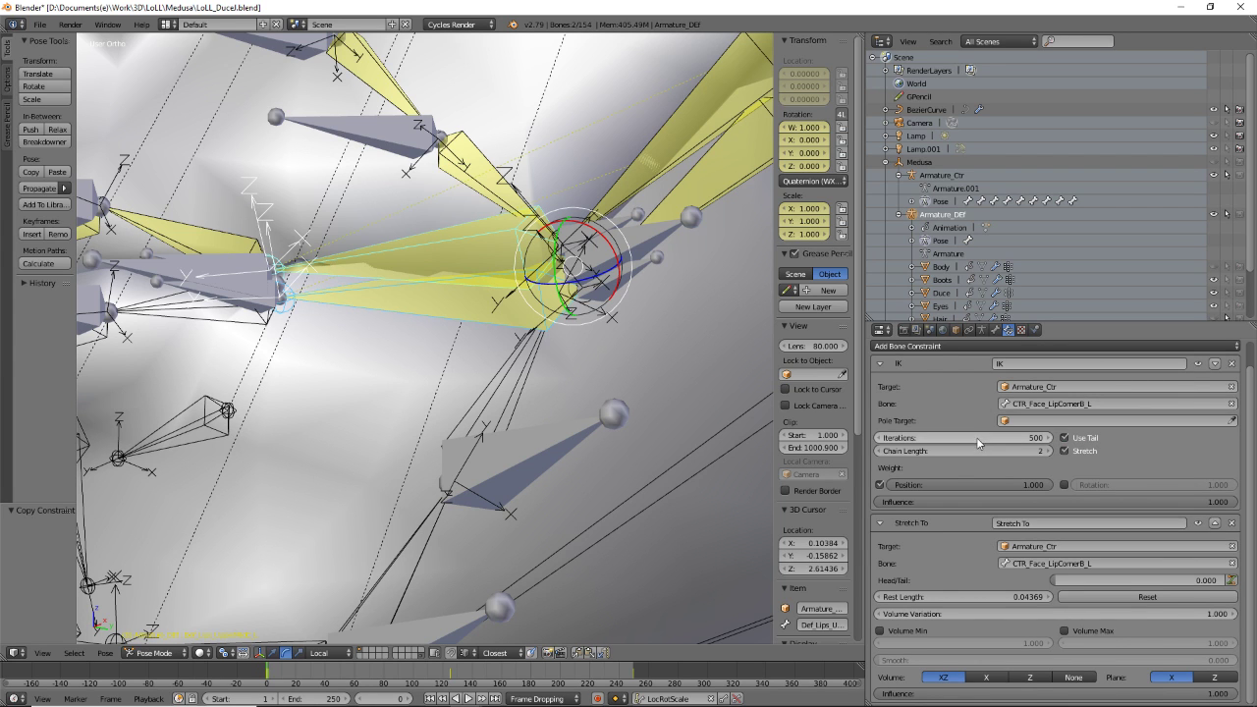
- Select the left lower-lip control bone between the mouth's centre and corner, and copy its name, CTR_Face_LipBotA_L
{"action": "middle_click_drag", "start_coordinate": [459, 429], "coordinate": [541, 335]}
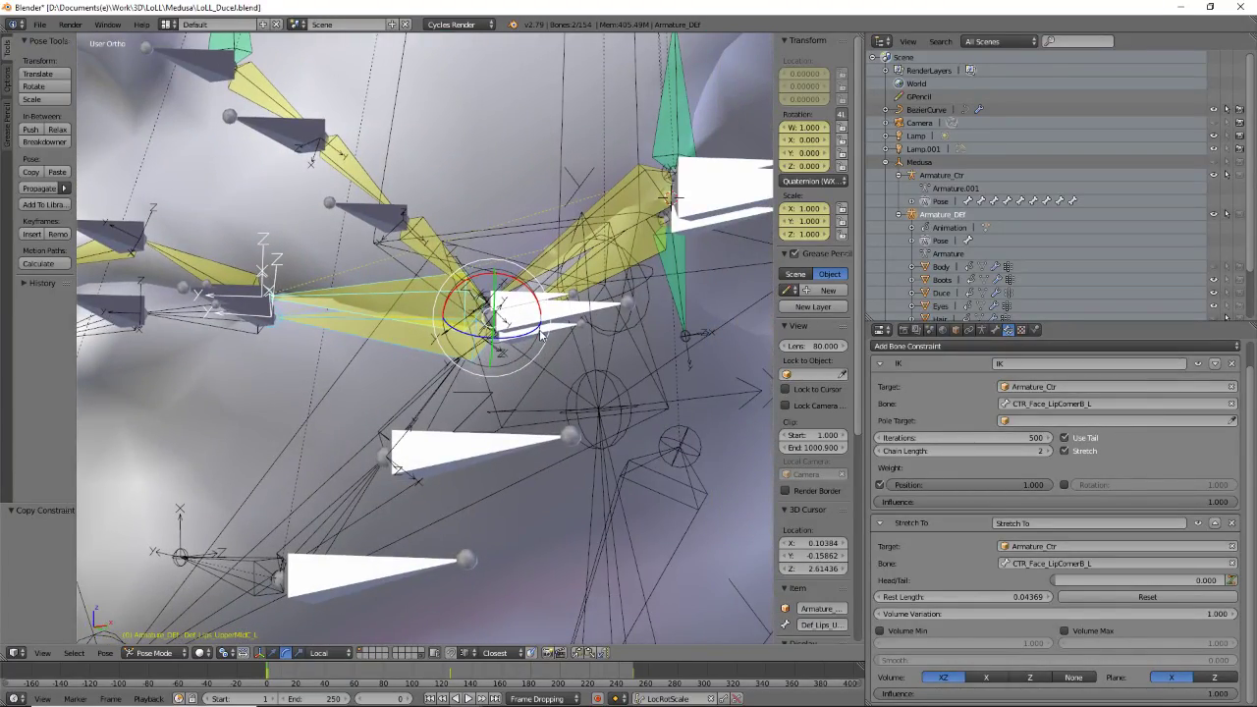
{"action": "right_click", "coordinate": [541, 335]}
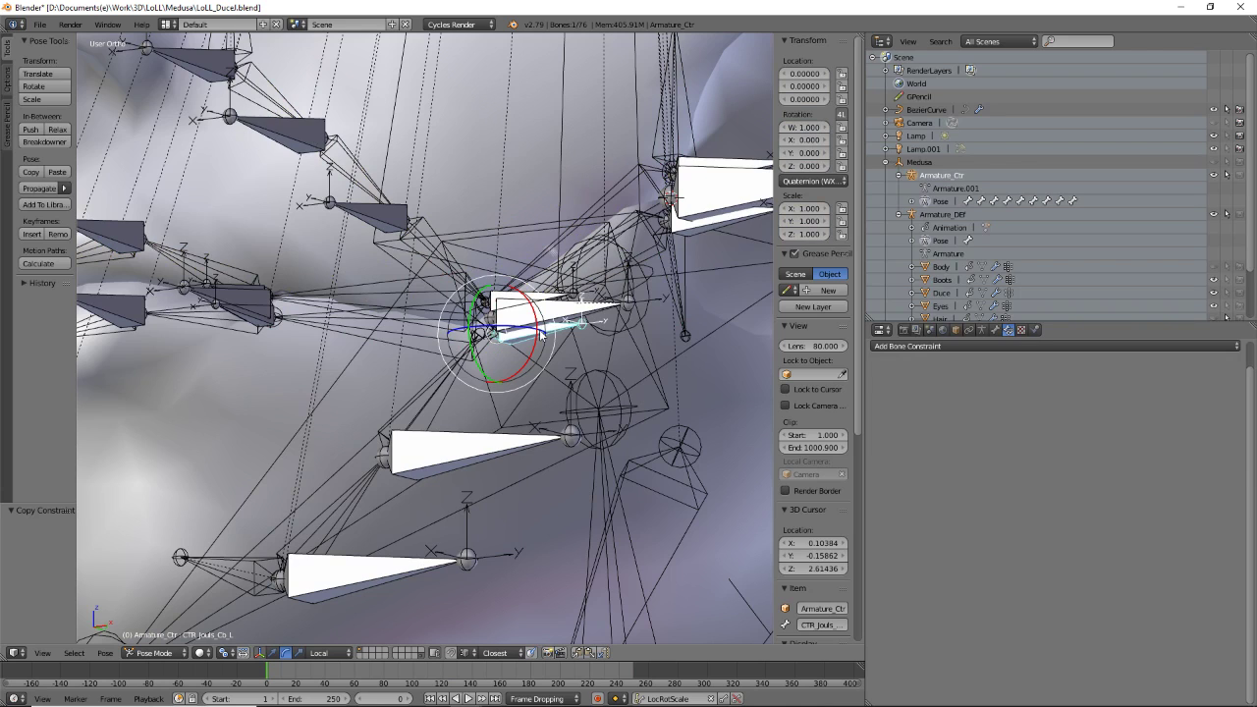
{"action": "right_click", "coordinate": [282, 314]}
{"action": "middle_click_drag", "start_coordinate": [439, 450], "coordinate": [388, 319]}
{"action": "scroll", "coordinate": [419, 456], "scroll_direction": "up", "scroll_amount": 2}
{"action": "scroll", "coordinate": [392, 462], "scroll_direction": "down", "scroll_amount": 3}
{"action": "left_click", "coordinate": [388, 319]}
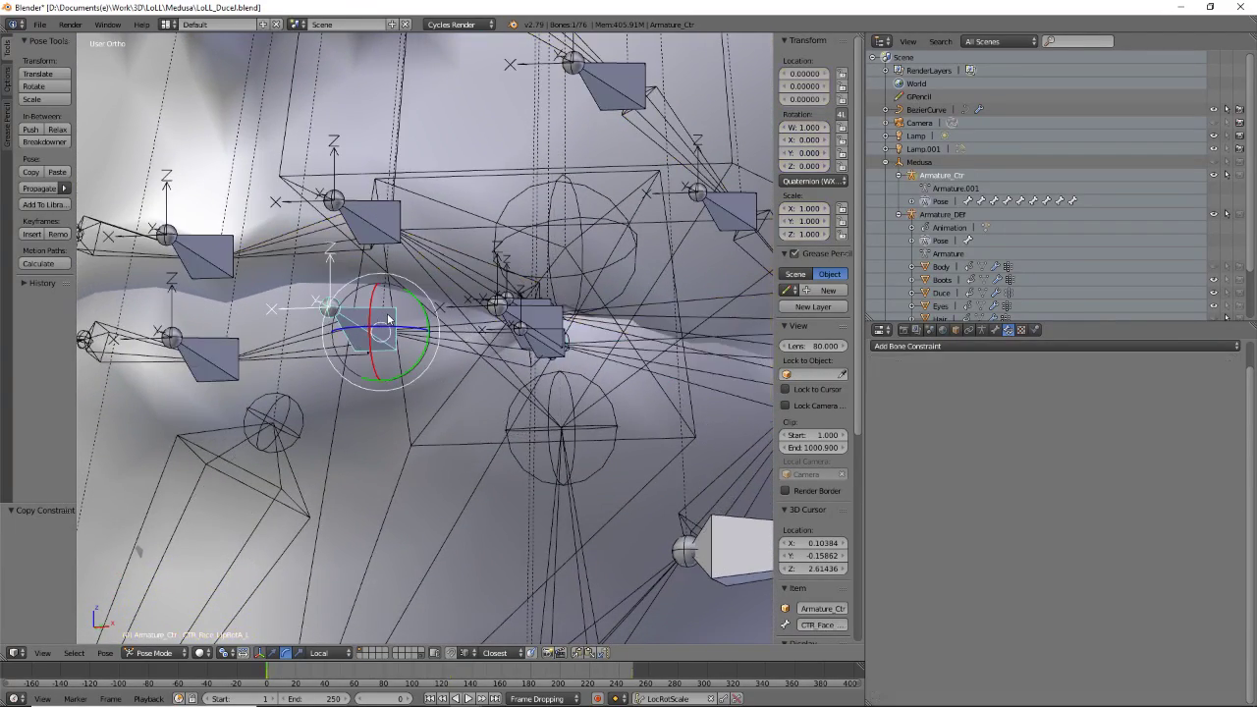
{"action": "left_click", "coordinate": [994, 330]}
{"action": "left_click", "coordinate": [980, 371]}
{"action": "key", "text": "Escape"}
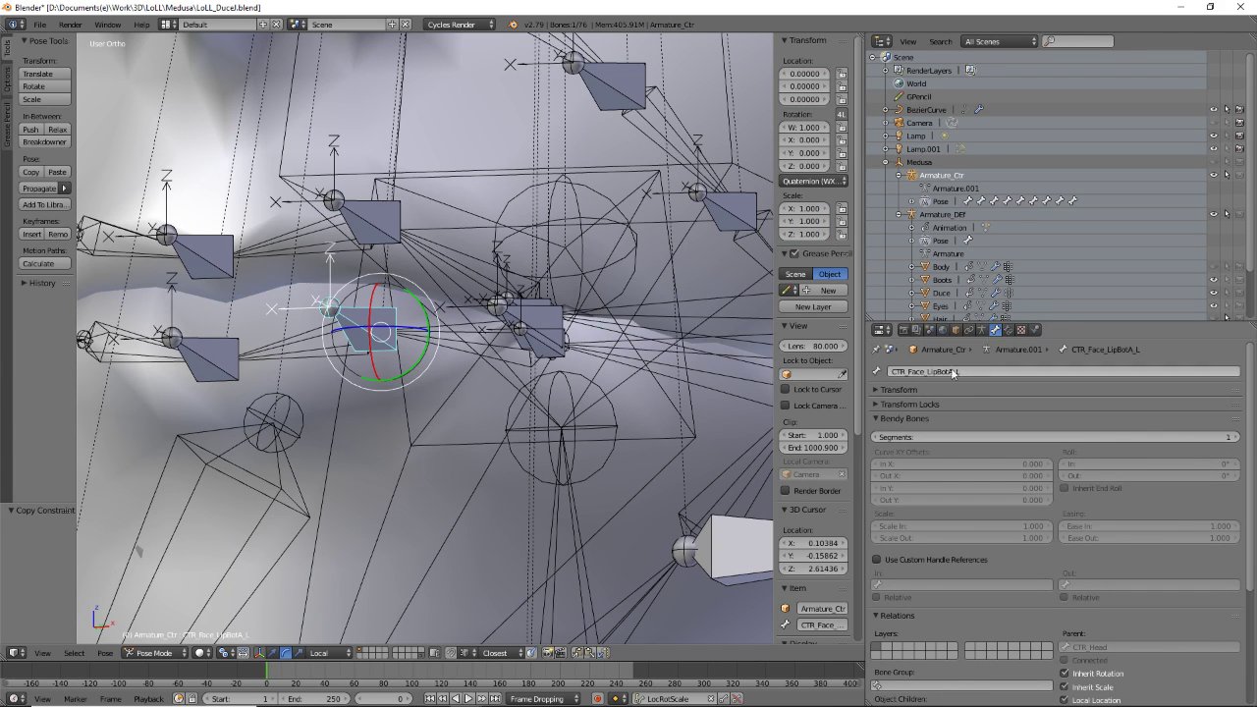
- Copy the IK and Stretch To constraints from Def_Lips_UpperMidB_L to Def_Lips_LowerMidB_L
{"action": "left_click", "coordinate": [481, 349]}
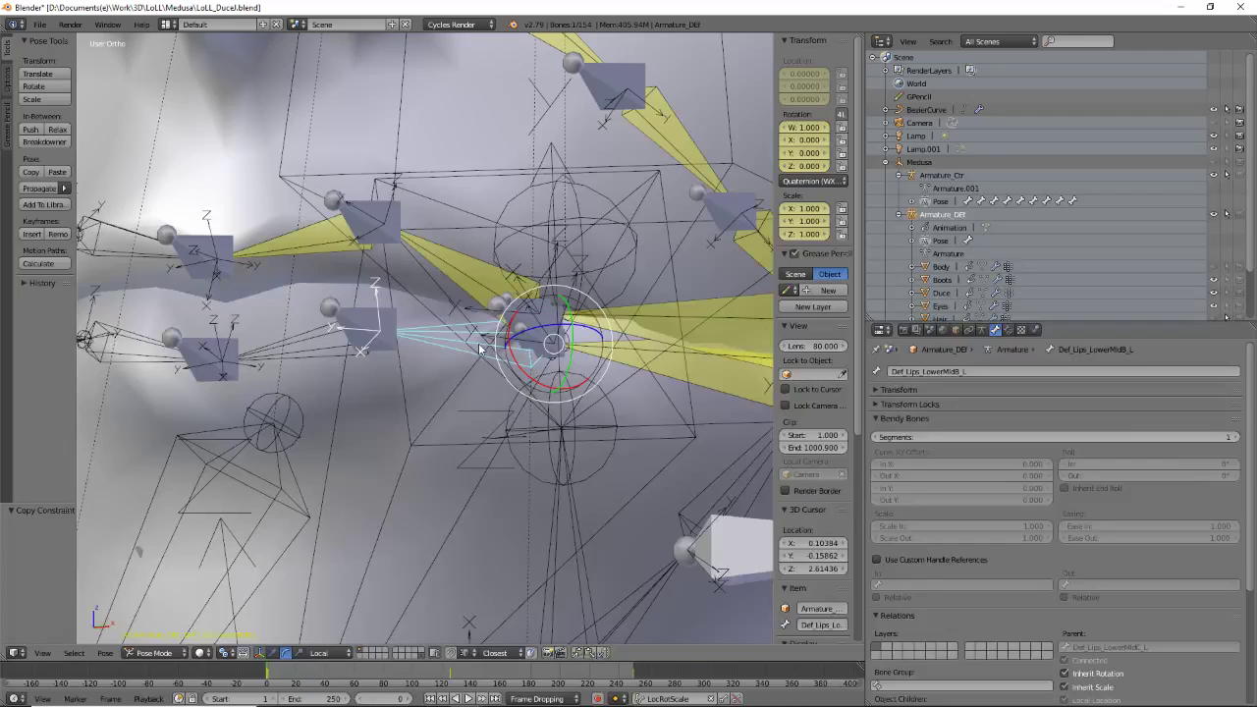
{"action": "left_click", "coordinate": [476, 263], "text": "shift"}
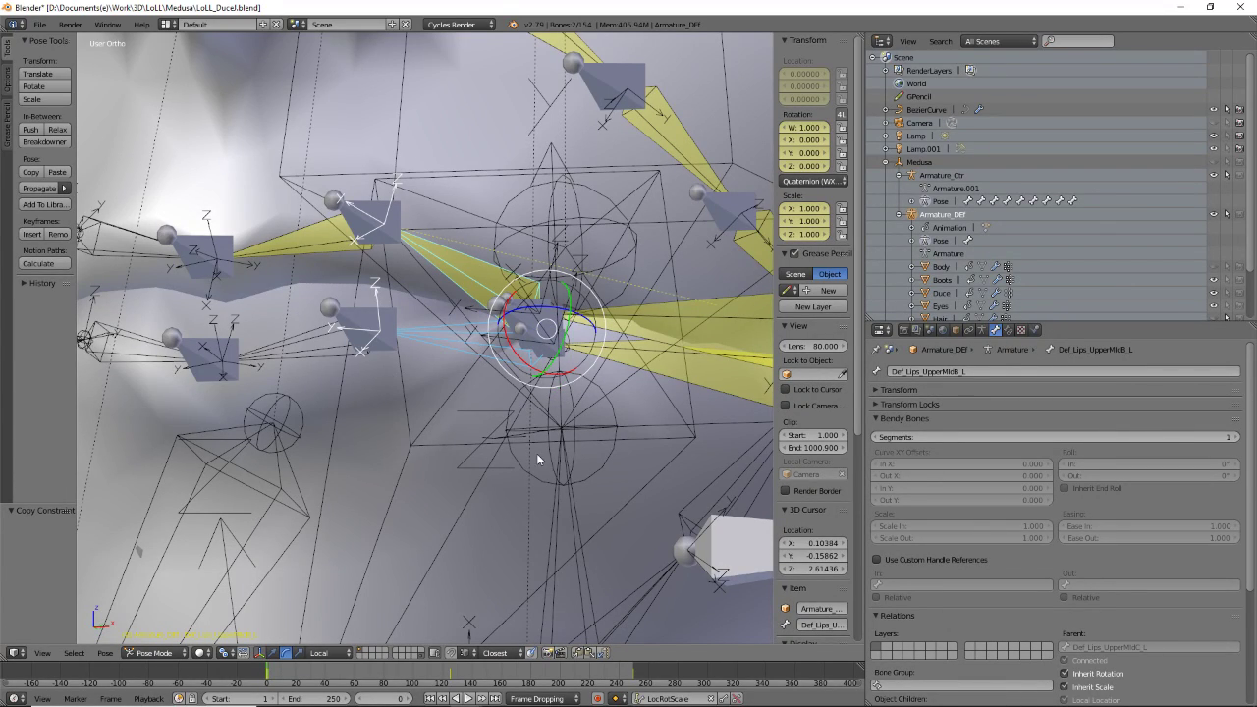
{"action": "scroll", "coordinate": [536, 453], "scroll_direction": "down", "scroll_amount": 6}
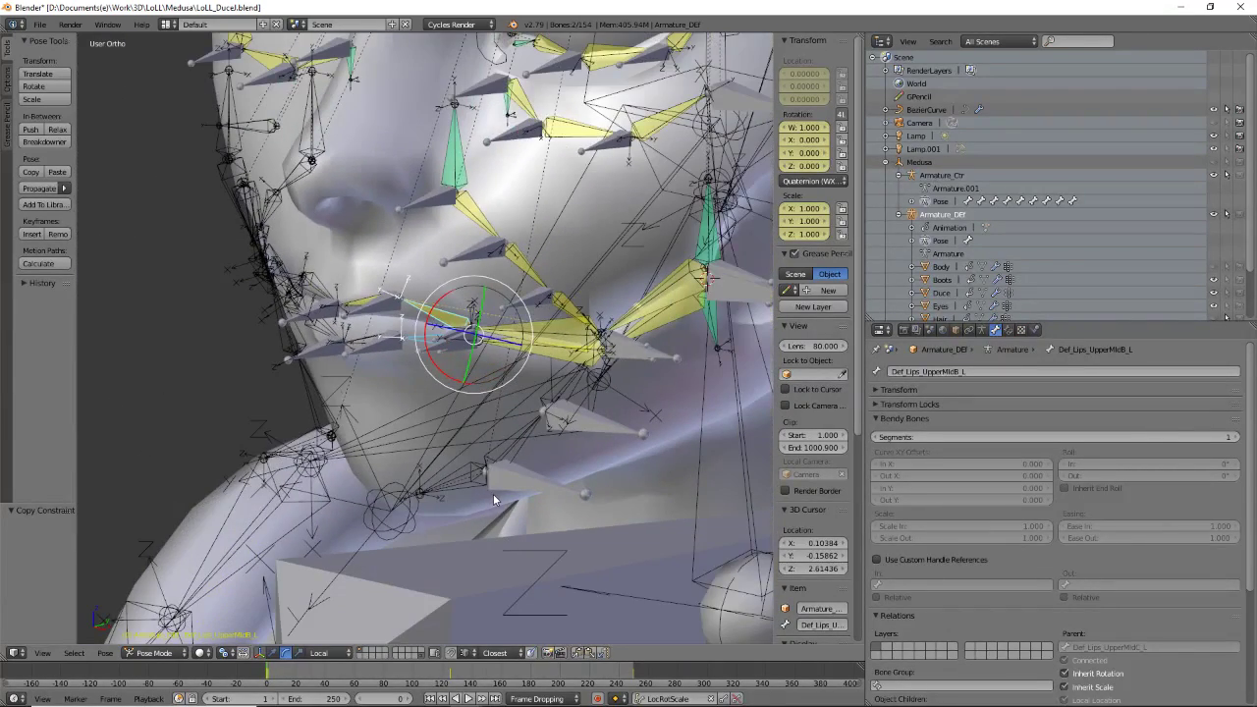
{"action": "middle_click_drag", "start_coordinate": [493, 495], "coordinate": [539, 481]}
{"action": "scroll", "coordinate": [414, 523], "scroll_direction": "up", "scroll_amount": 4}
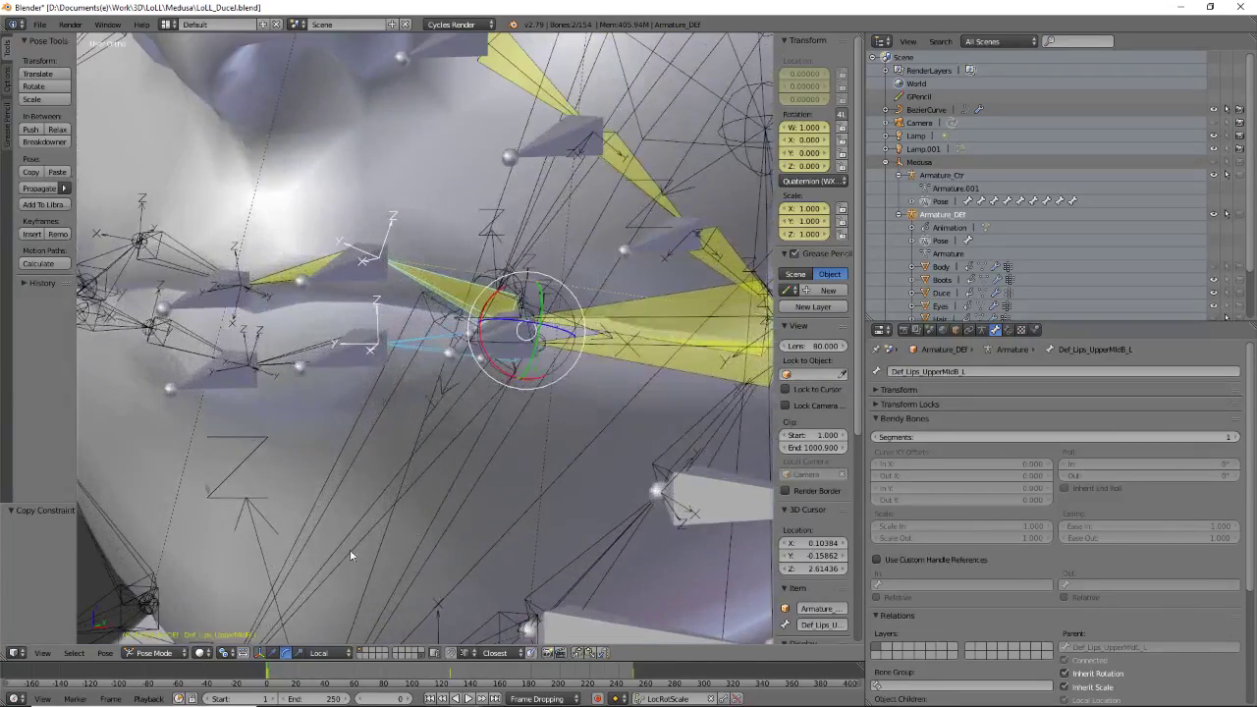
{"action": "left_click", "coordinate": [106, 653]}
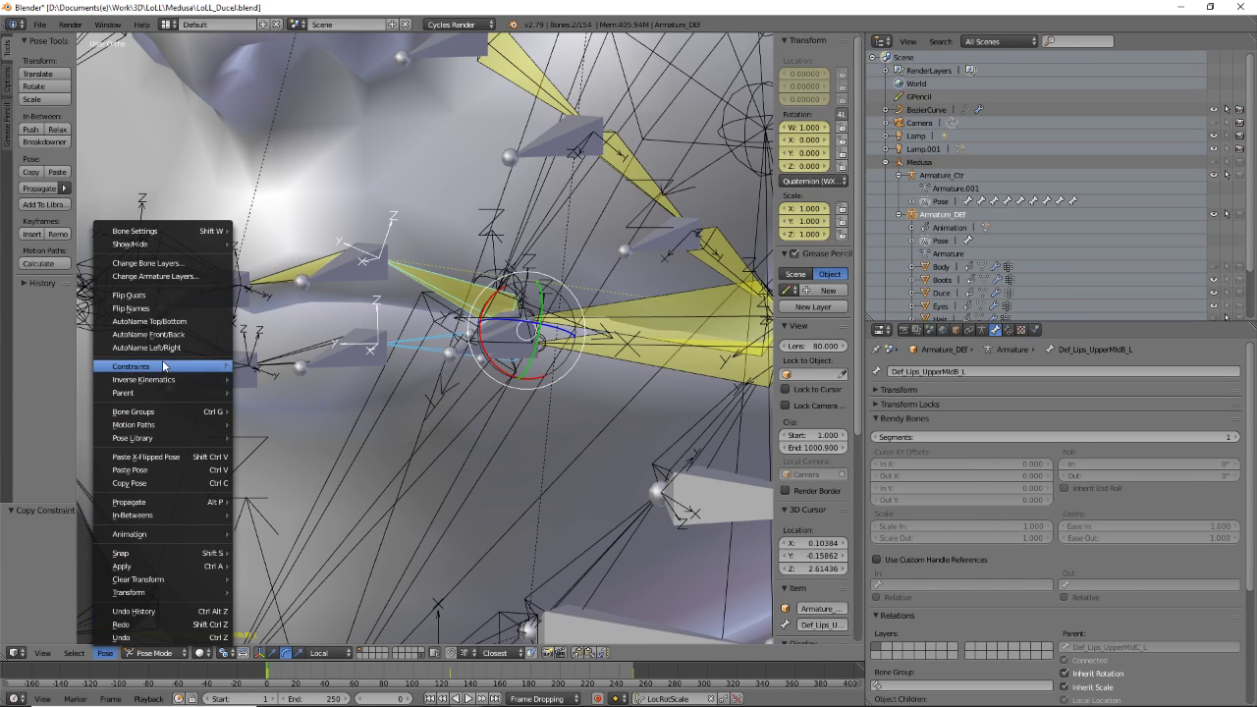
{"action": "mouse_move", "coordinate": [165, 366]}
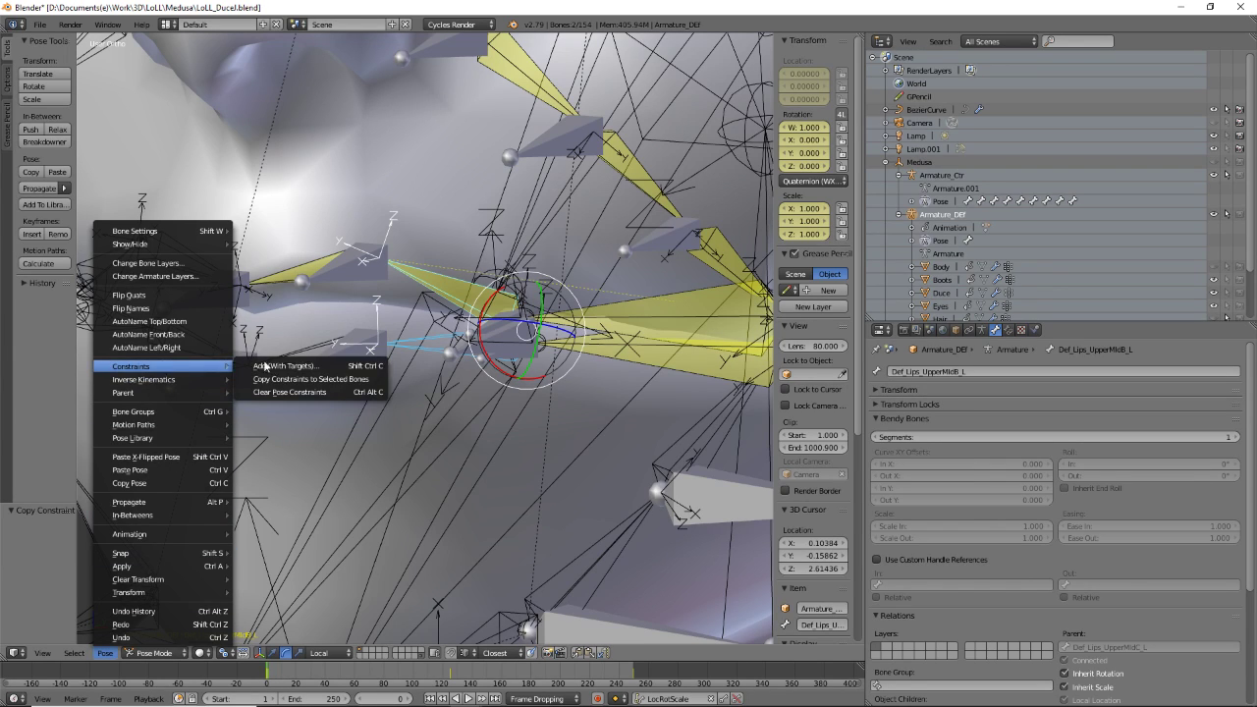
{"action": "left_click", "coordinate": [340, 380]}
- Set the target bone of both the IK and Stretch To constraints on Def_Lips_LowerMidB_L to CTR_Face_LipBotA_L
{"action": "right_click", "coordinate": [470, 344]}
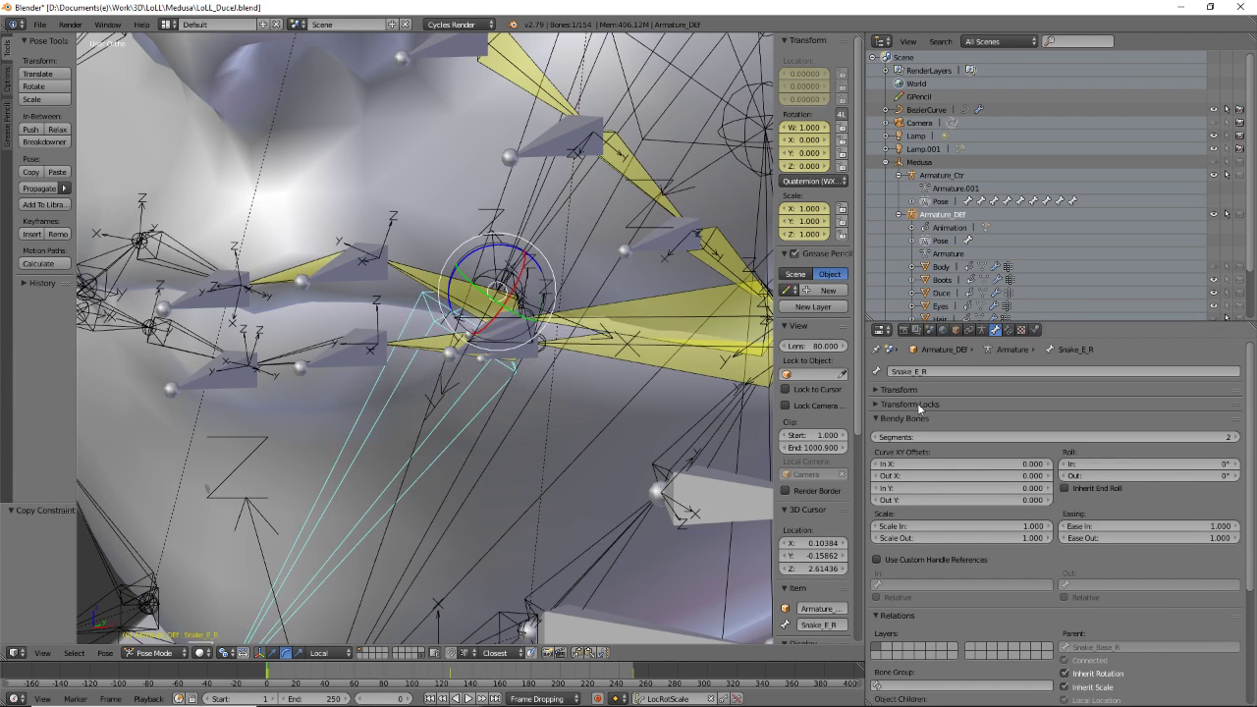
{"action": "right_click", "coordinate": [422, 346]}
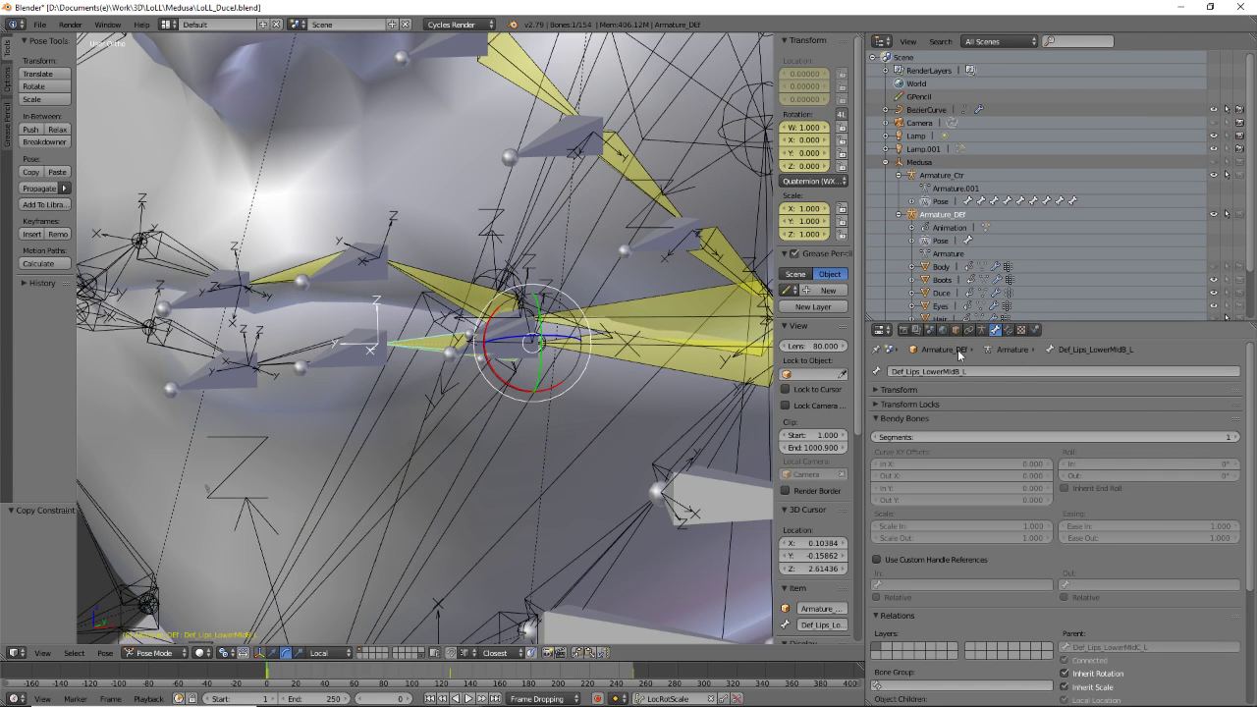
{"action": "left_click", "coordinate": [1010, 331]}
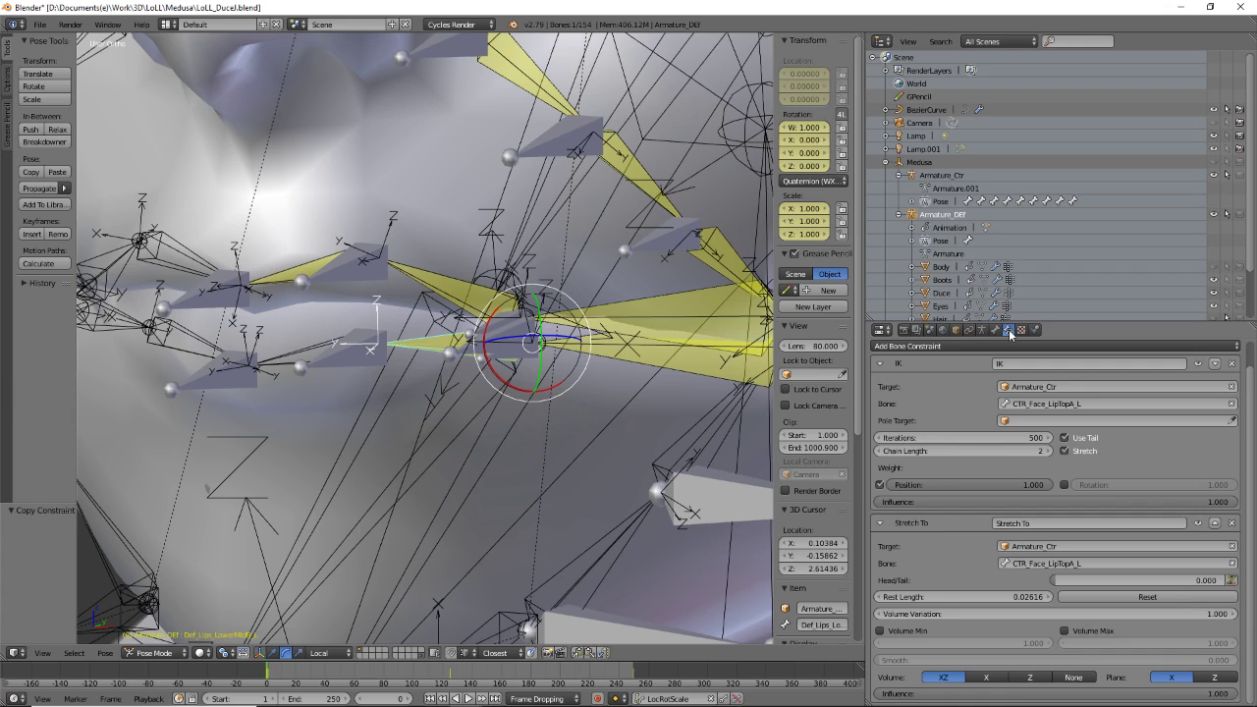
{"action": "left_click", "coordinate": [1124, 403]}
{"action": "key", "text": "ctrl+v"}
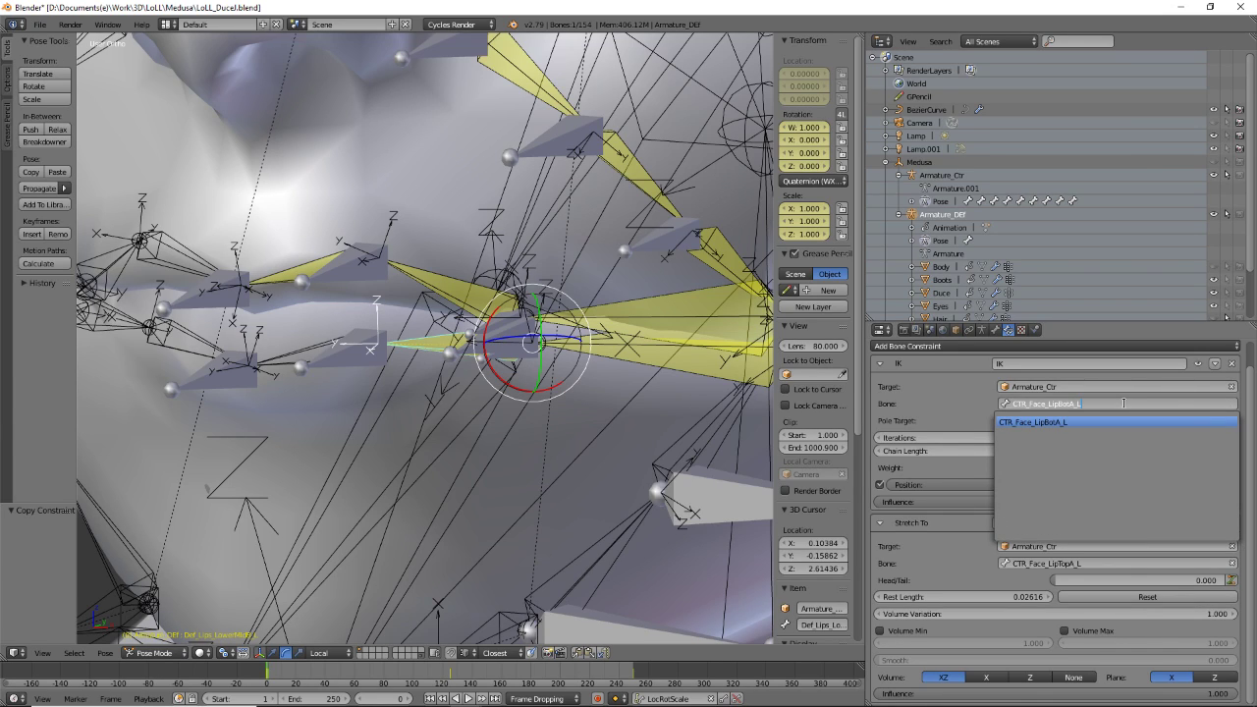
{"action": "key", "text": "Return"}
{"action": "left_click", "coordinate": [1102, 563]}
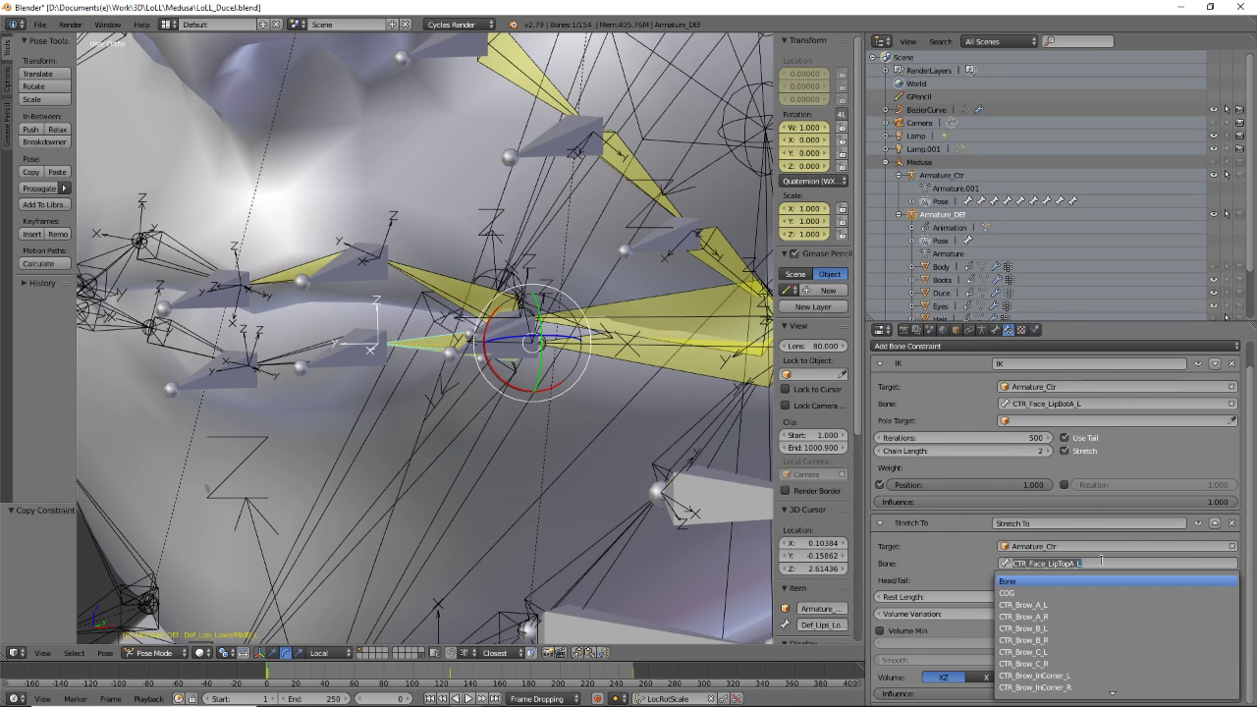
{"action": "key", "text": "ctrl+v"}
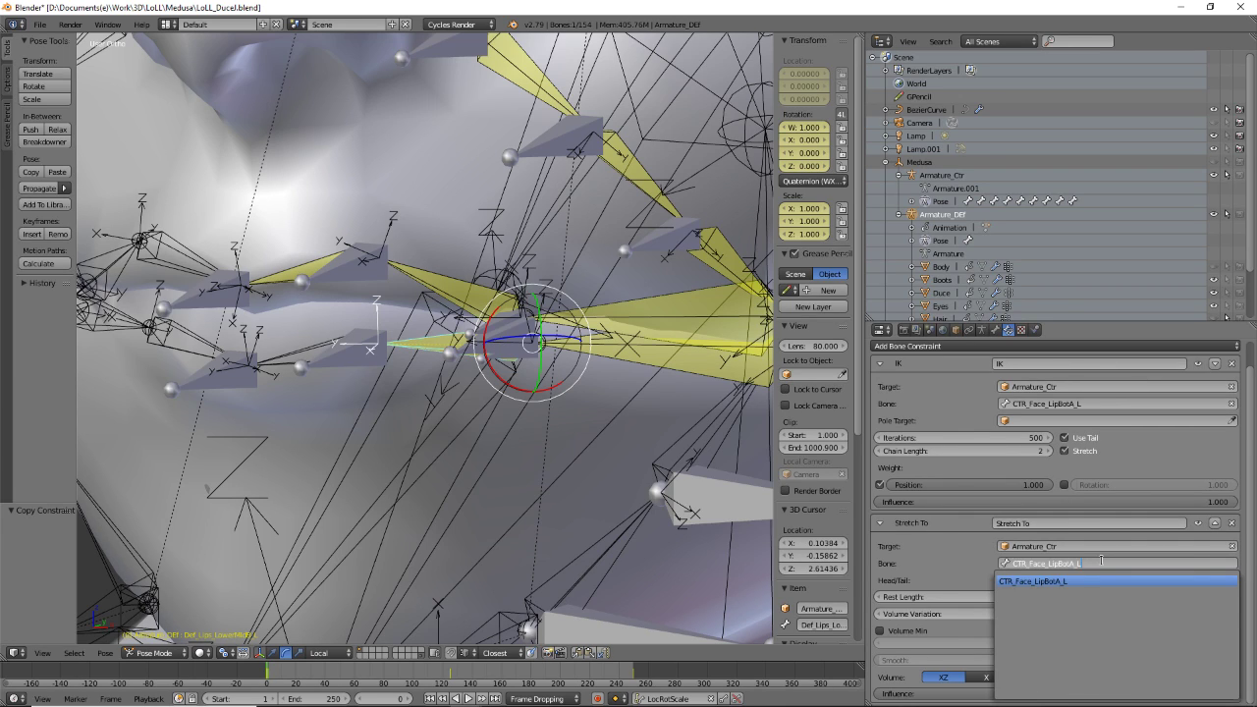
{"action": "key", "text": "Return"}
- Select the control bone at the centre of the lower lip and check its name
{"action": "middle_click_drag", "start_coordinate": [300, 430], "coordinate": [663, 426]}
{"action": "scroll", "coordinate": [471, 401], "scroll_direction": "up", "scroll_amount": 3}
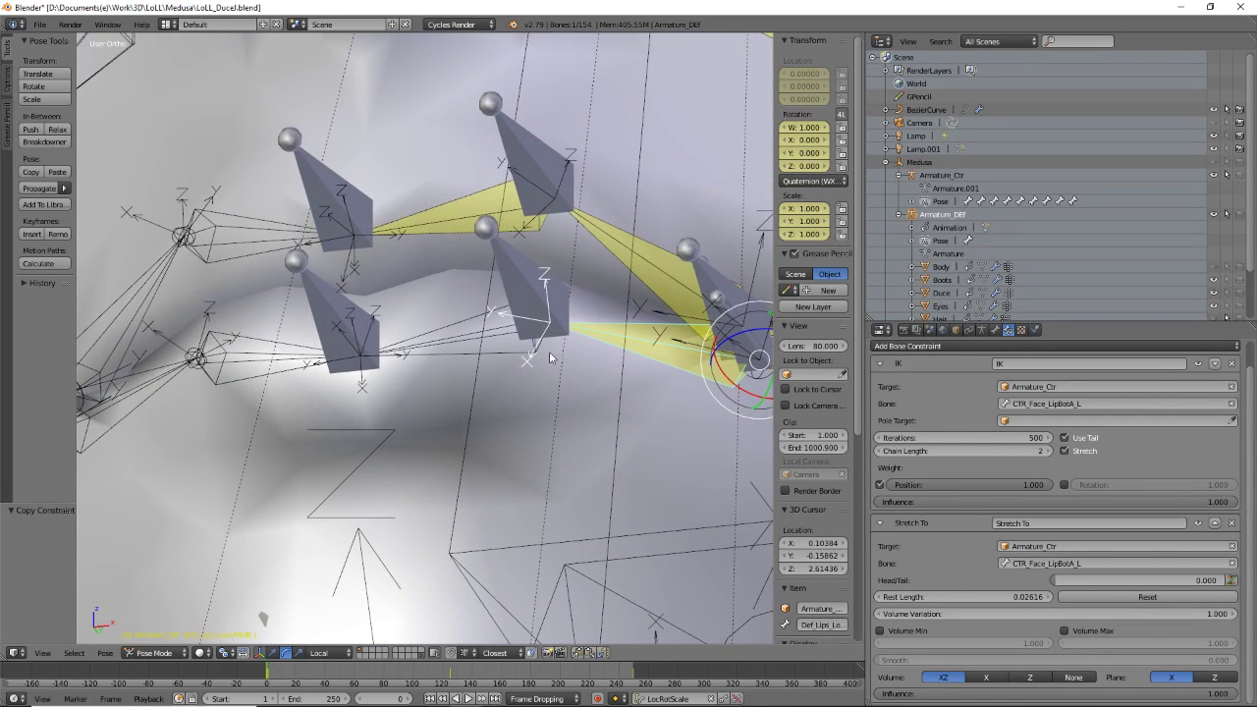
{"action": "right_click", "coordinate": [362, 334]}
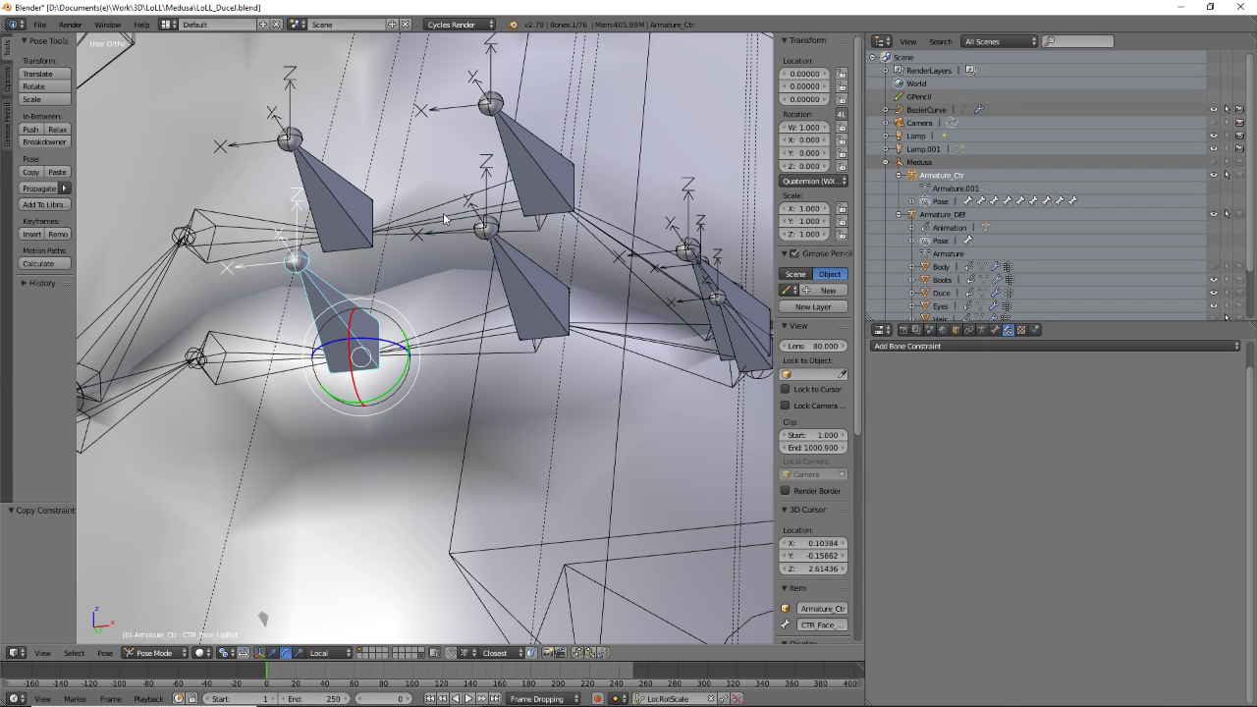
{"action": "left_click", "coordinate": [995, 330]}
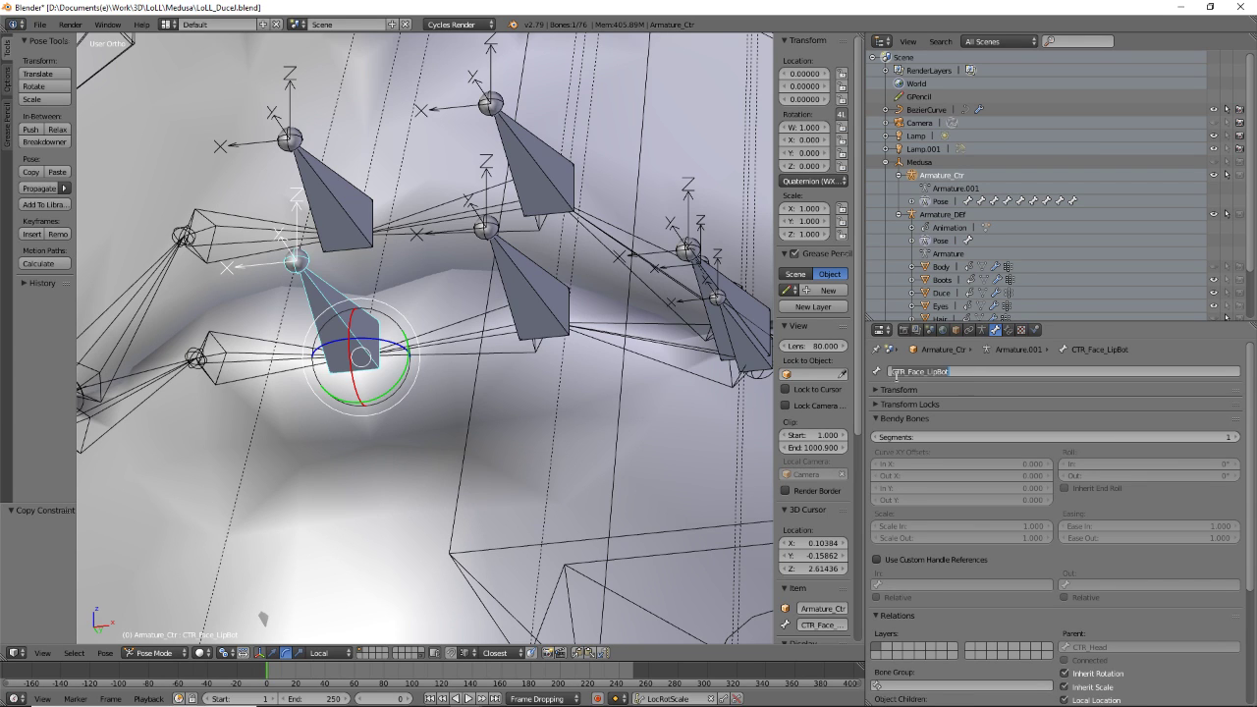
{"action": "key", "text": "Escape"}
- Copy the IK and Stretch To constraints from Def_Lips_LowerMidB_L to Def_Lips_LowerMidA_L
{"action": "left_click", "coordinate": [482, 344]}
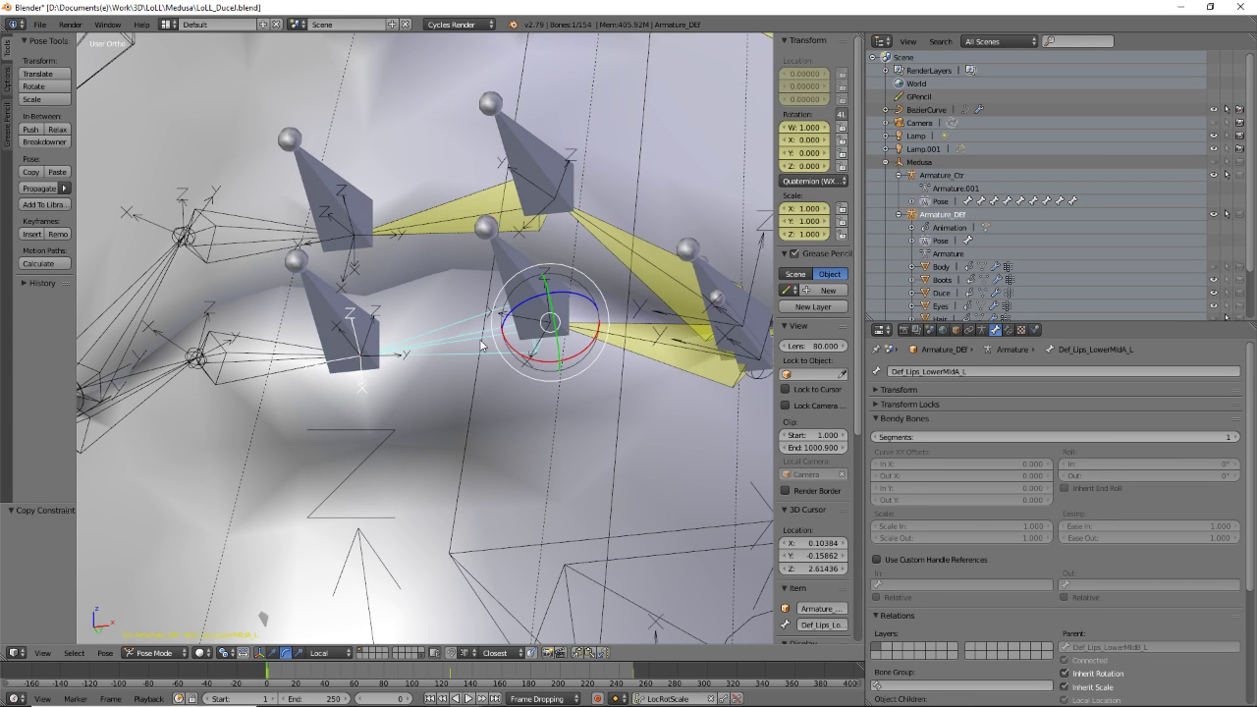
{"action": "left_click", "coordinate": [644, 339]}
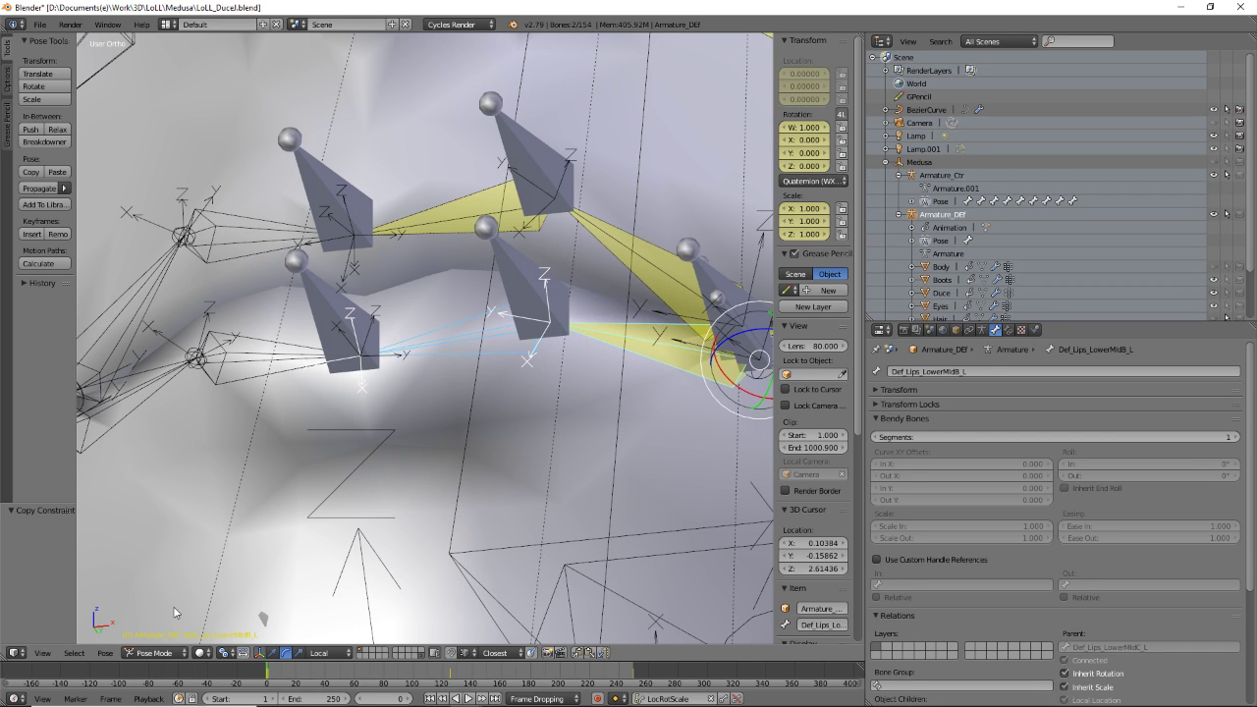
{"action": "left_click", "coordinate": [105, 653]}
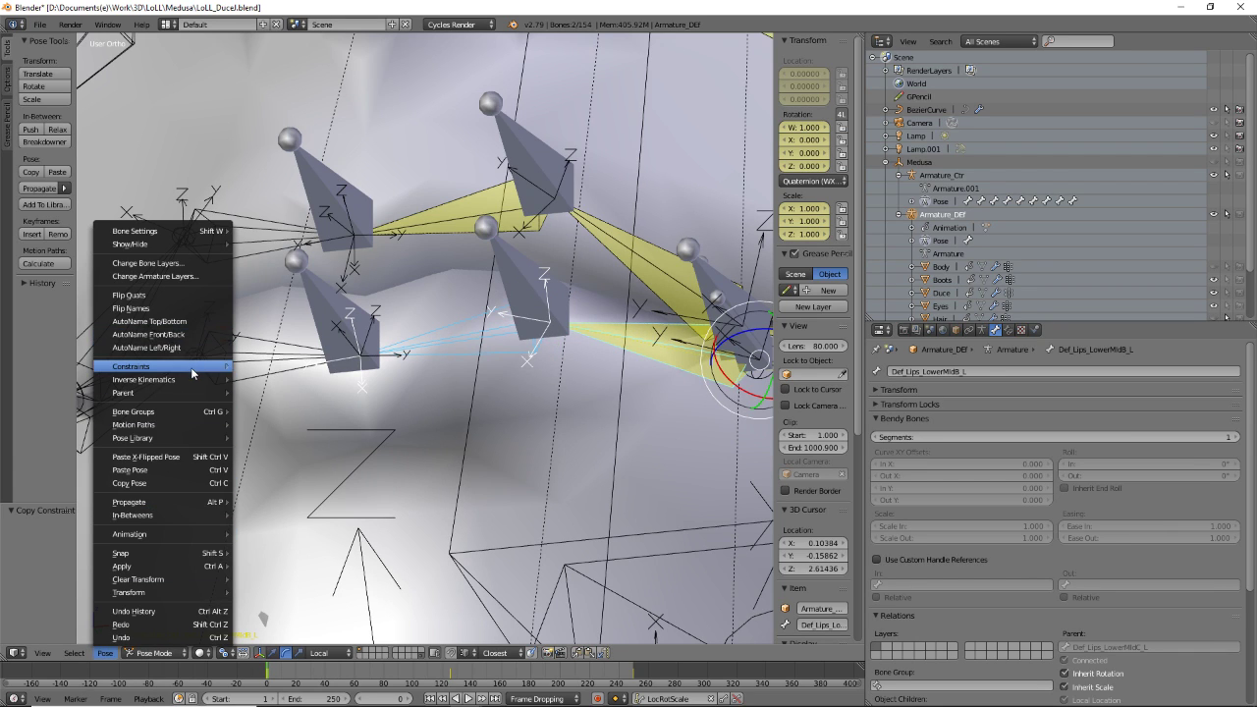
{"action": "mouse_move", "coordinate": [196, 391]}
{"action": "left_click", "coordinate": [315, 387]}
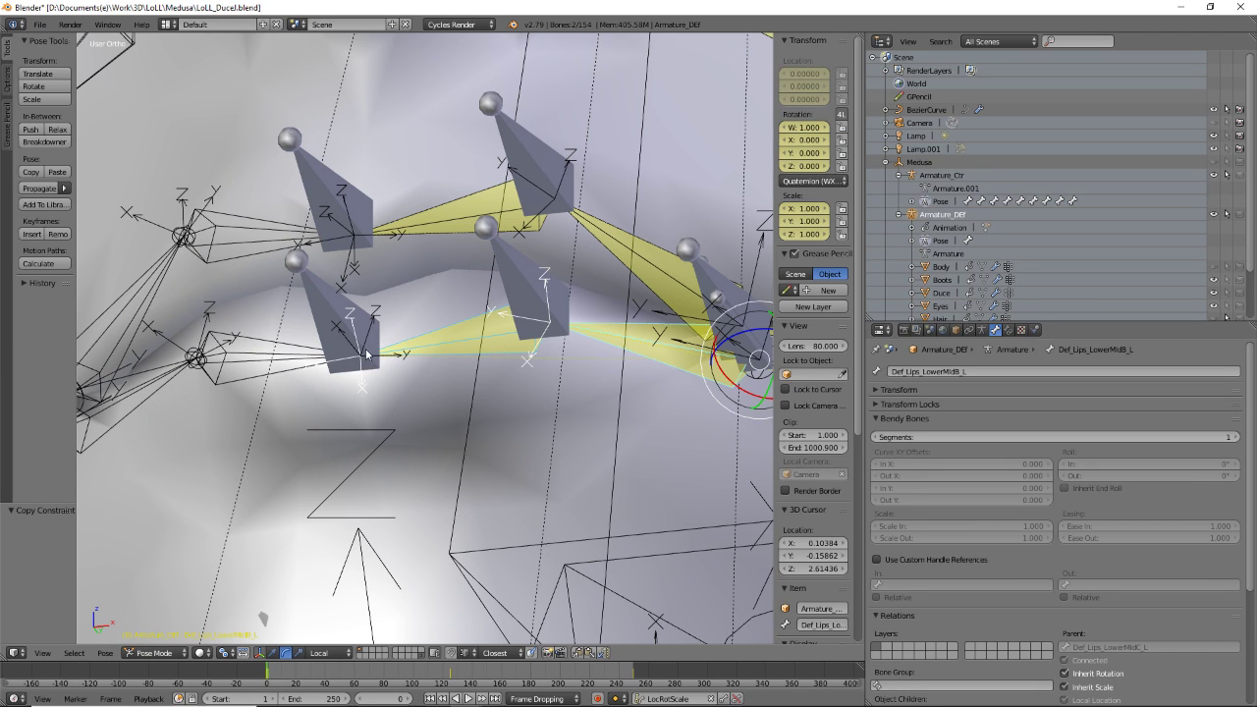
- Set the target bone of Def_Lips_LowerMidA_L's IK constraint to CTR_Face_LipBot
{"action": "right_click", "coordinate": [482, 342]}
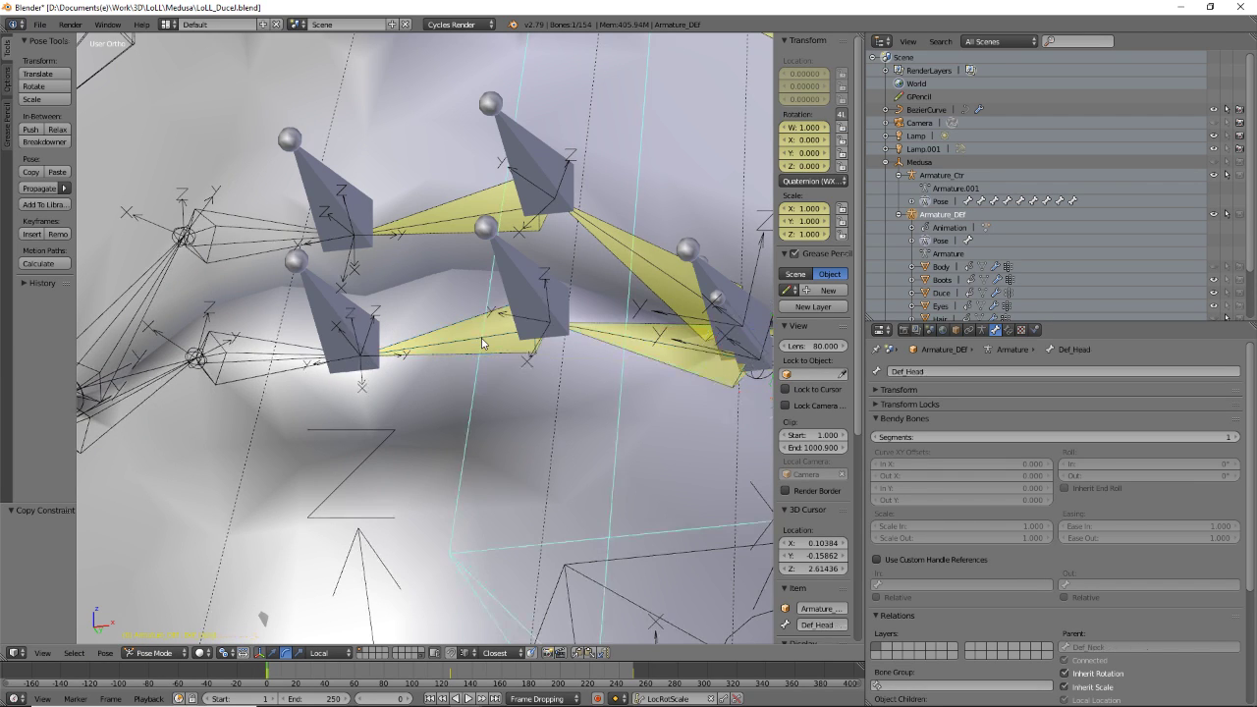
{"action": "right_click", "coordinate": [425, 330]}
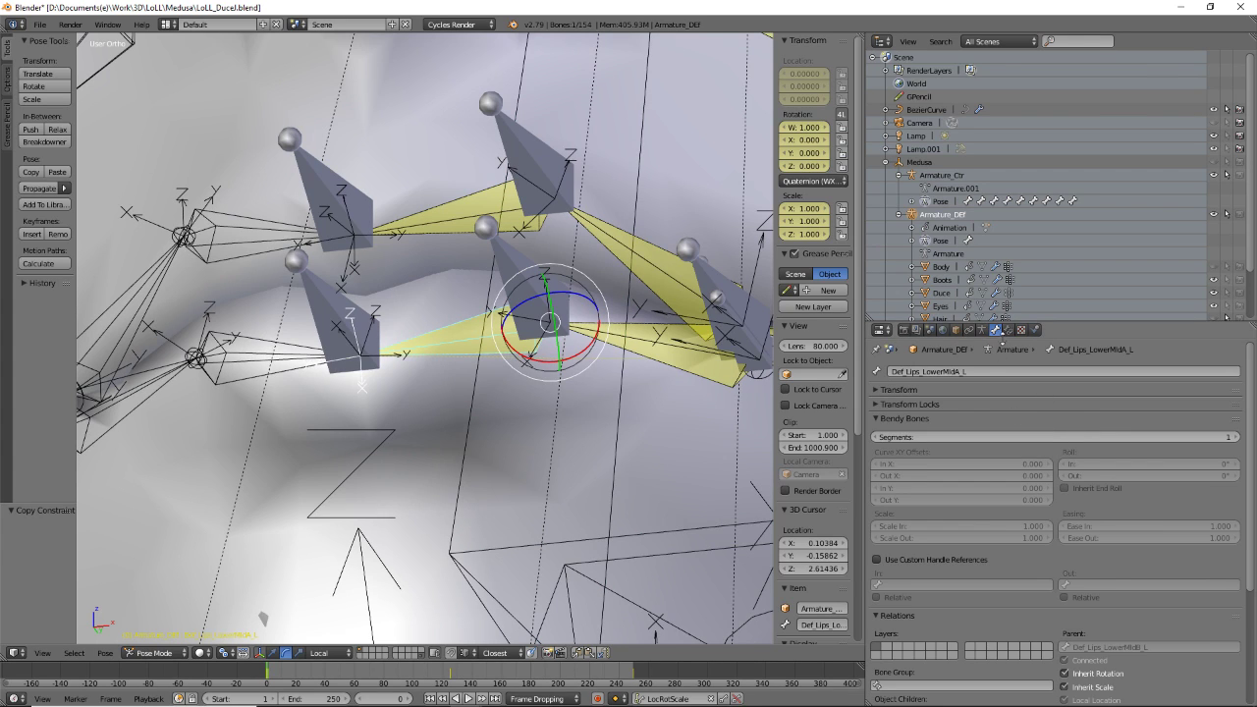
{"action": "left_click", "coordinate": [1008, 330]}
{"action": "left_click", "coordinate": [1115, 405]}
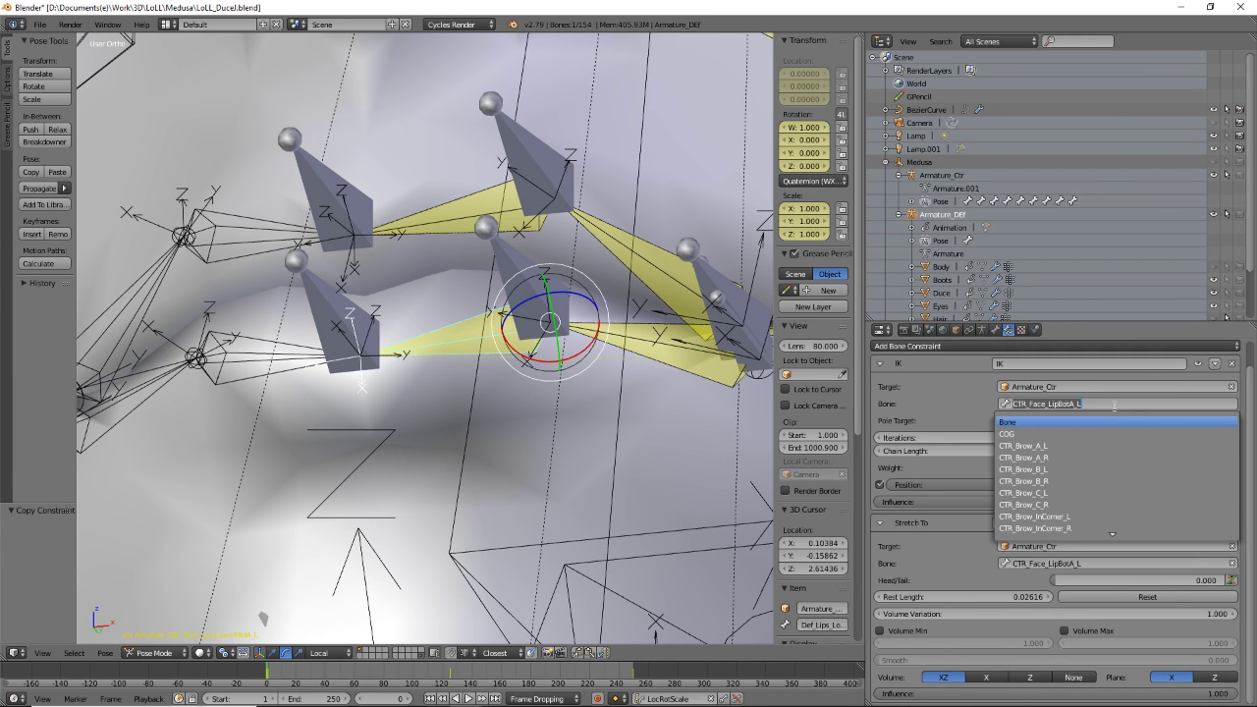
{"action": "key", "text": "End"}
{"action": "key", "text": "BackSpace"}
{"action": "key", "text": "BackSpace"}
{"action": "key", "text": "BackSpace"}
{"action": "left_click", "coordinate": [1117, 421]}
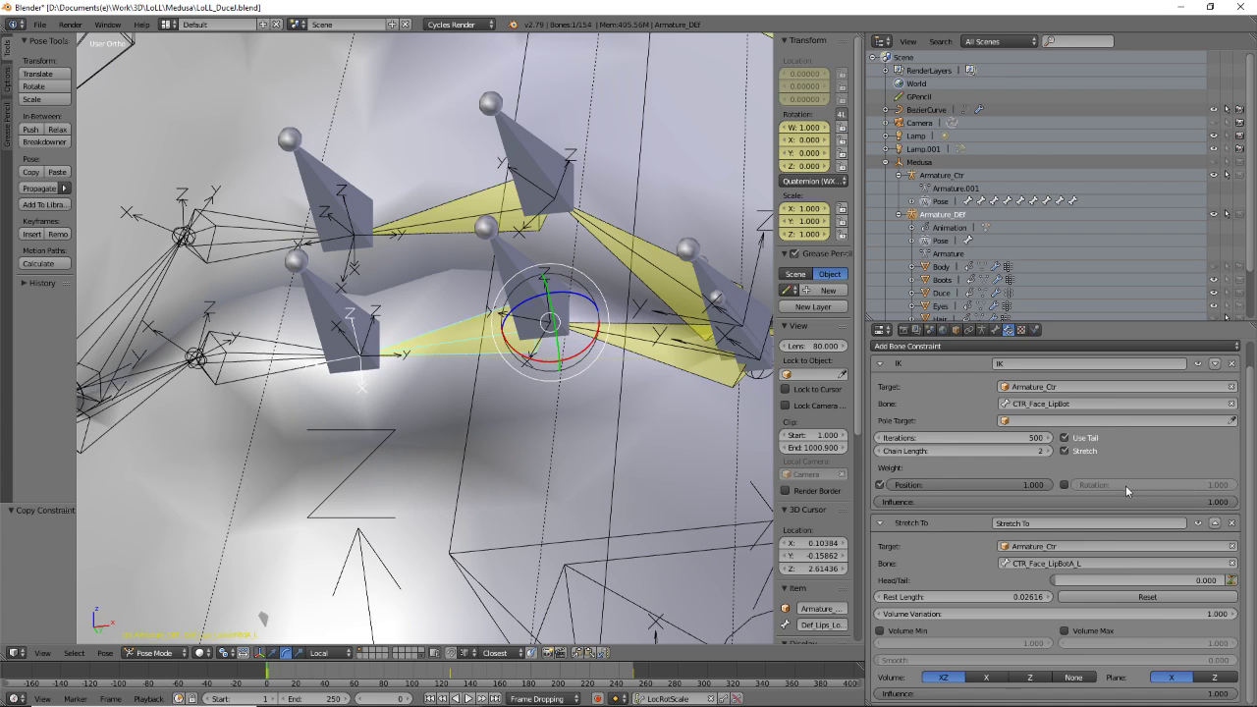
- Set the target bone of Def_Lips_LowerMidA_L's Stretch To constraint to CTR_Face_LipBot
{"action": "left_click", "coordinate": [1095, 563]}
{"action": "key", "text": "End"}
{"action": "key", "text": "BackSpace"}
{"action": "key", "text": "BackSpace"}
{"action": "key", "text": "BackSpace"}
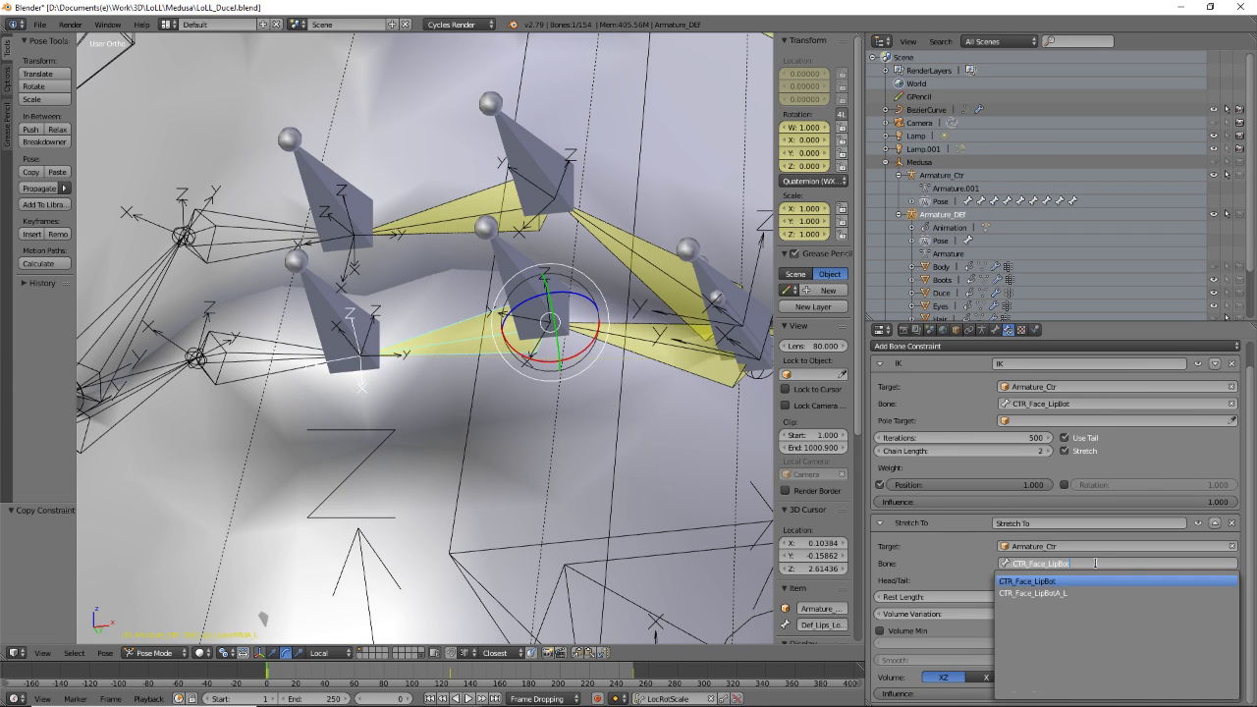
{"action": "key", "text": "Return"}
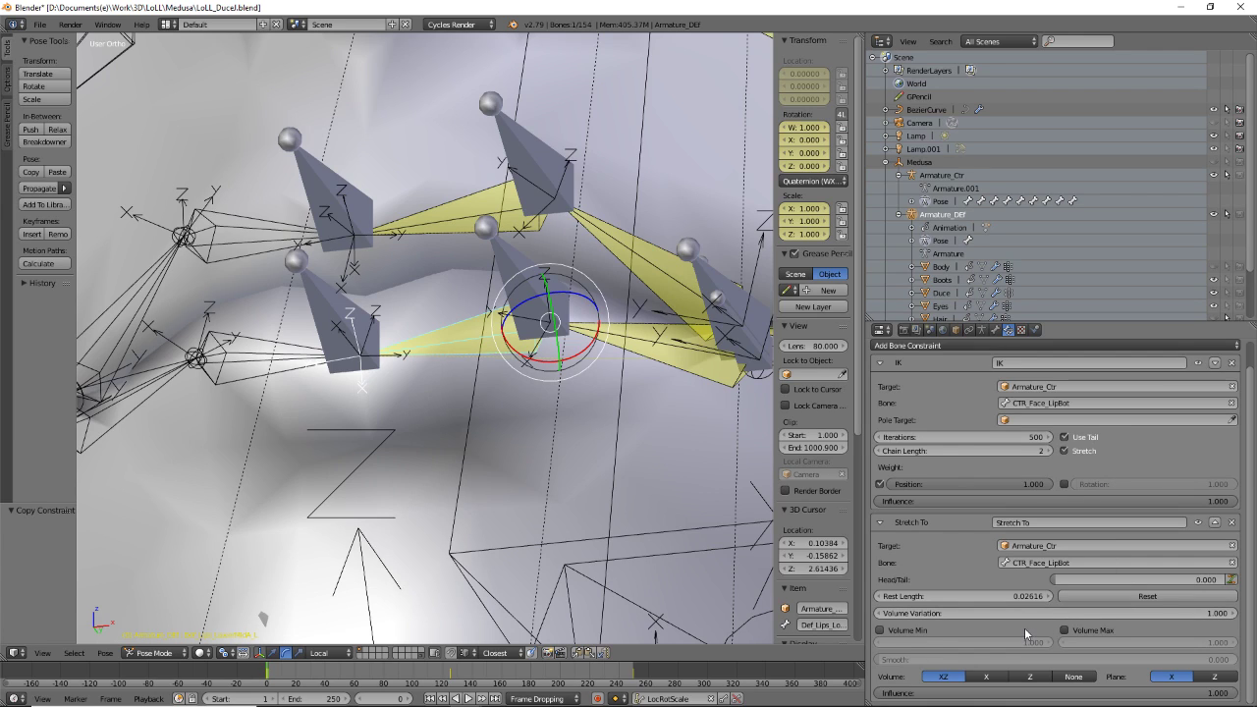
- Reset the Stretch To rest length on Def_Lips_LowerMidA_L and set the IK chain length of Def_Lips_LowerMidB_L to 1
{"action": "left_click", "coordinate": [1105, 601]}
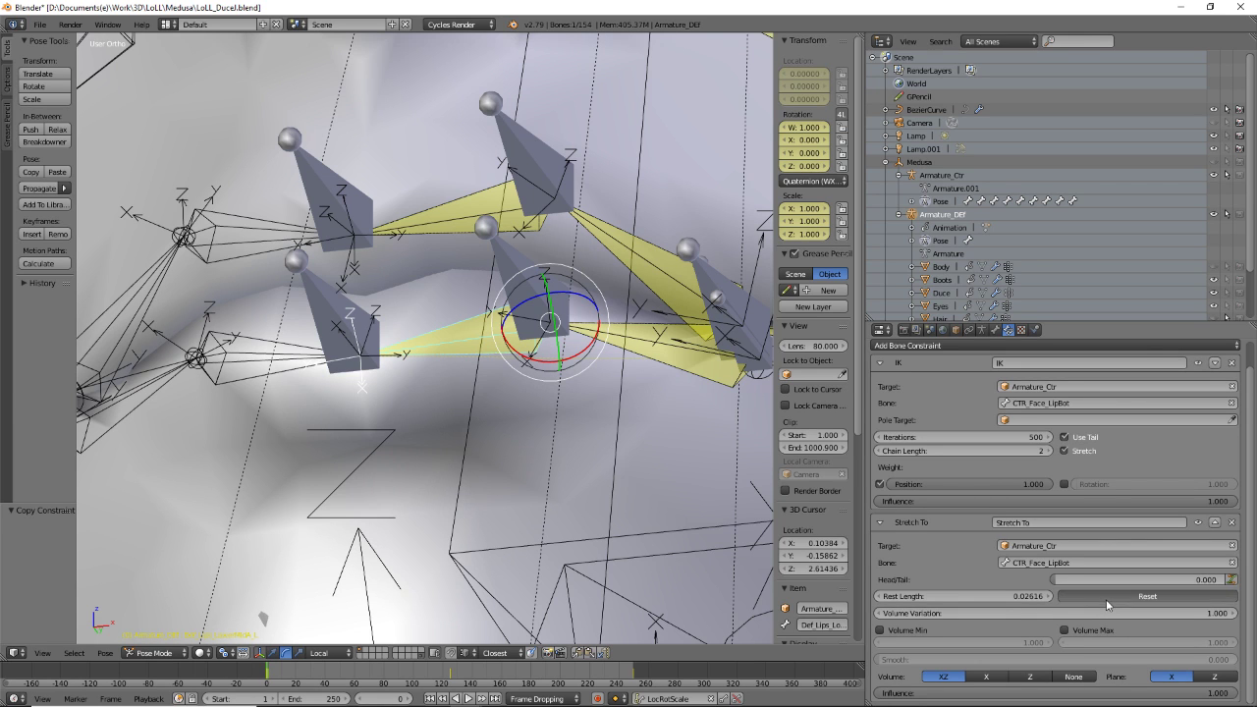
{"action": "mouse_move", "coordinate": [450, 371]}
{"action": "middle_mouse_down"}
{"action": "mouse_move", "coordinate": [487, 354]}
{"action": "mouse_move", "coordinate": [513, 369]}
{"action": "mouse_move", "coordinate": [455, 359]}
{"action": "middle_mouse_up"}
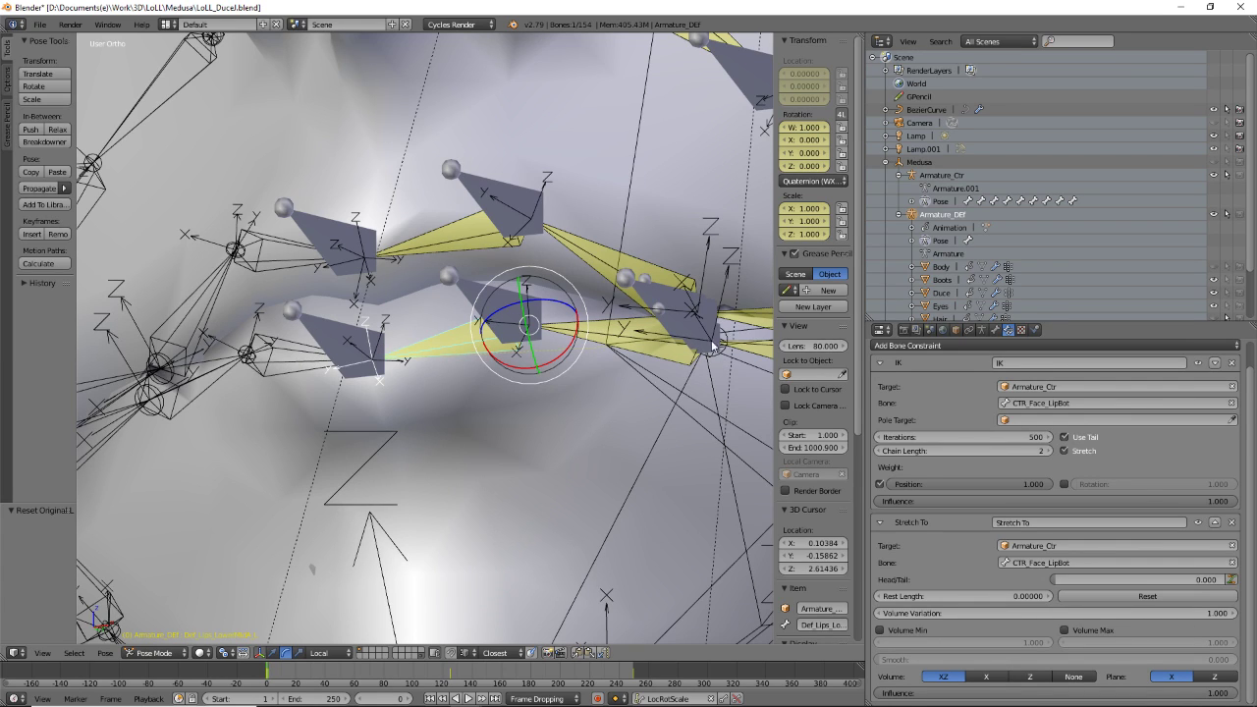
{"action": "right_click", "coordinate": [660, 351]}
{"action": "left_click", "coordinate": [879, 451]}
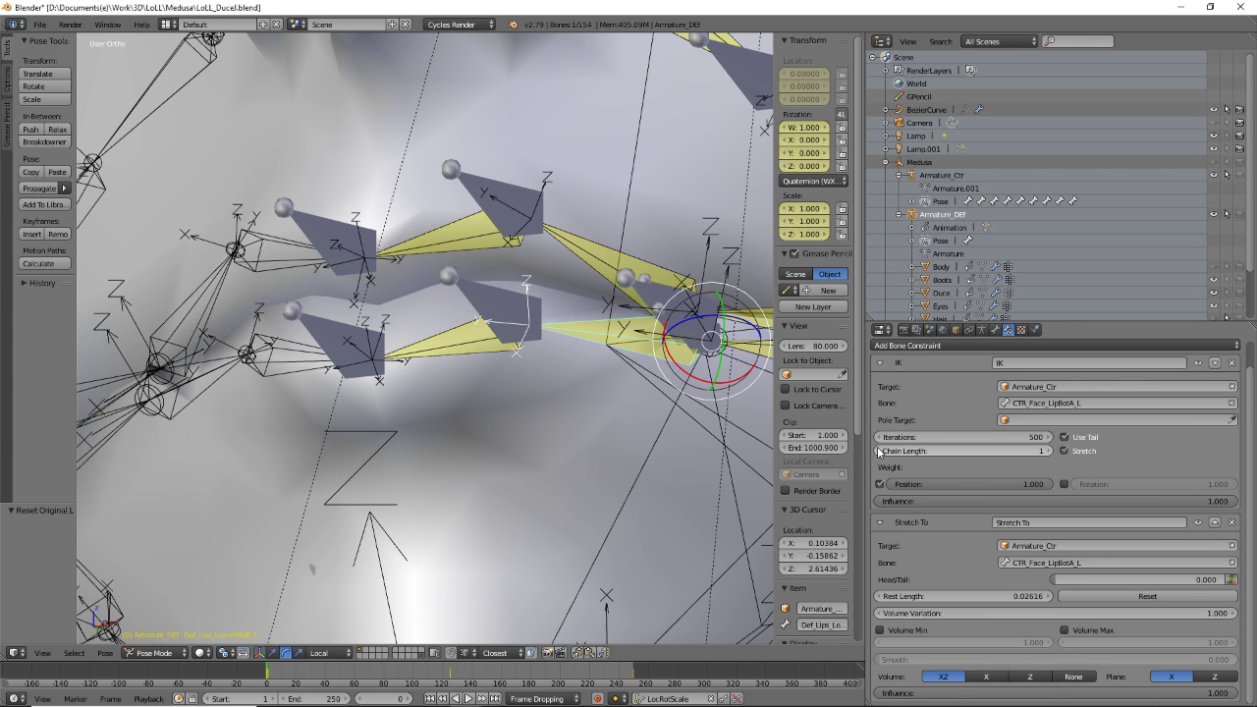
- Set the IK chain length of the upper-lip bone targeting CTR_Face_LipTopA_L to 1
{"action": "right_click", "coordinate": [619, 255]}
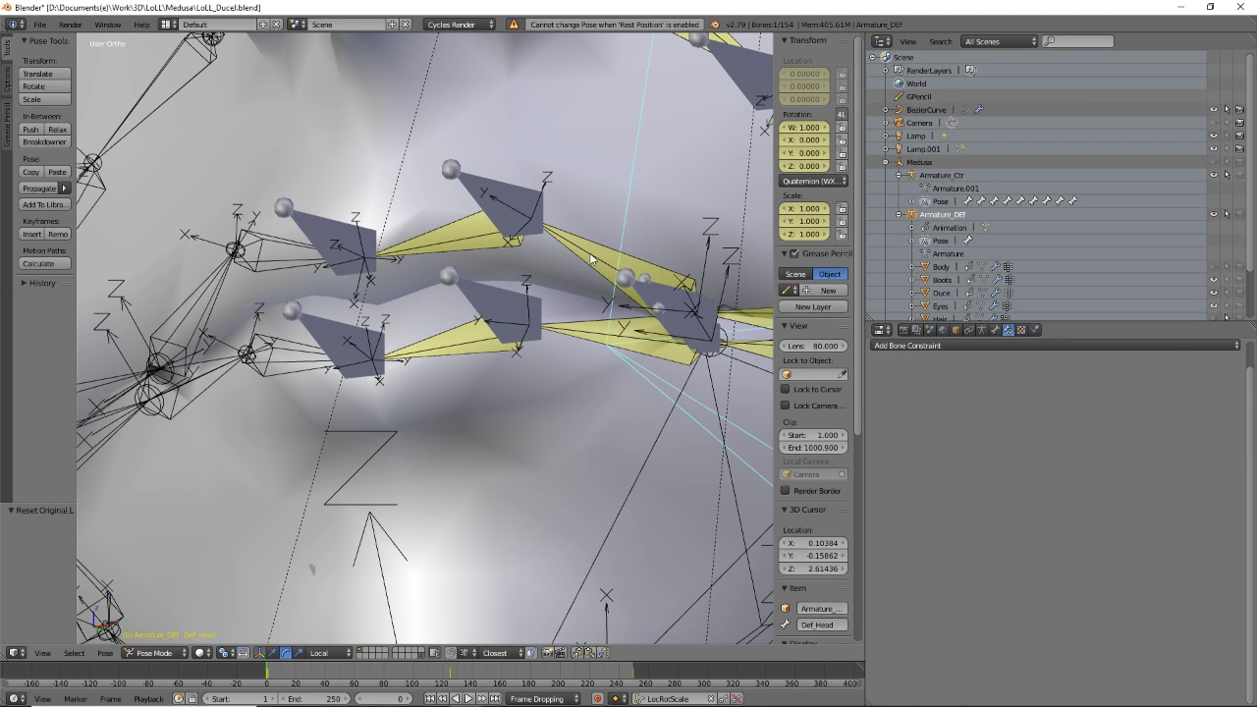
{"action": "right_click", "coordinate": [593, 258]}
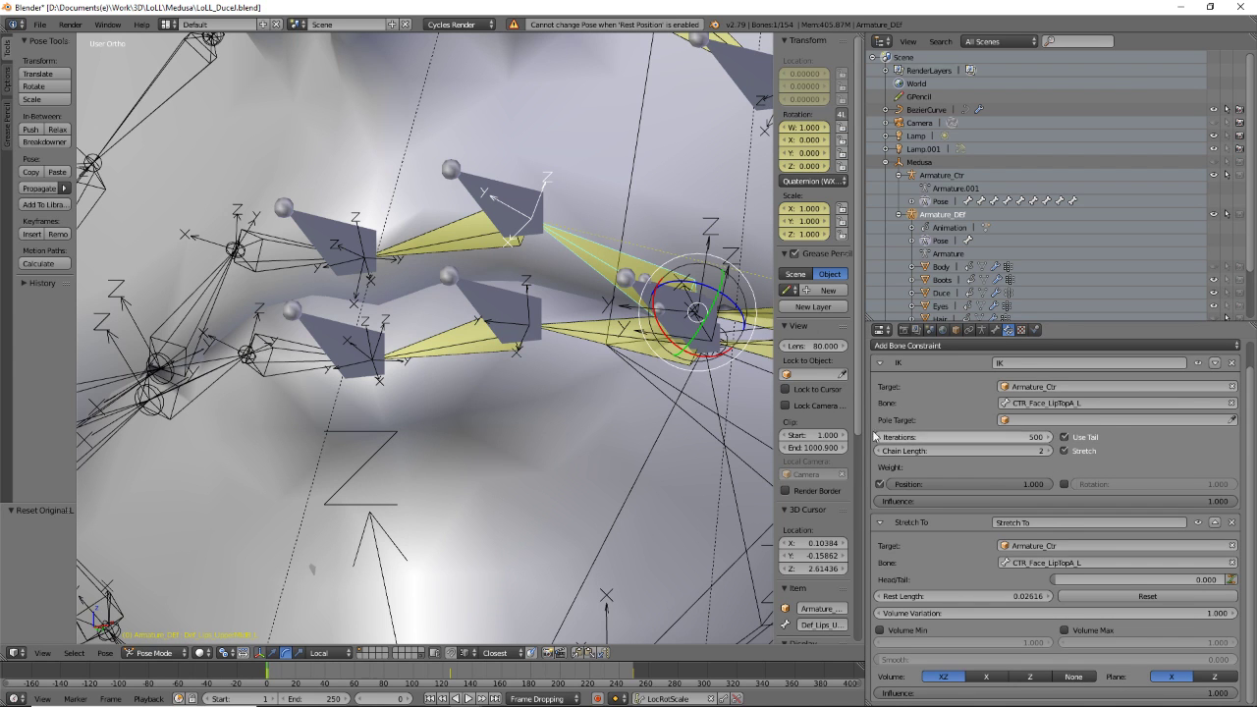
{"action": "left_click", "coordinate": [879, 450]}
- Check the IK and Stretch To settings of the left upper and lower MidC and Corner lip bones
{"action": "scroll", "coordinate": [653, 384], "scroll_direction": "down", "scroll_amount": 2}
{"action": "middle_click_drag", "start_coordinate": [645, 375], "coordinate": [342, 351]}
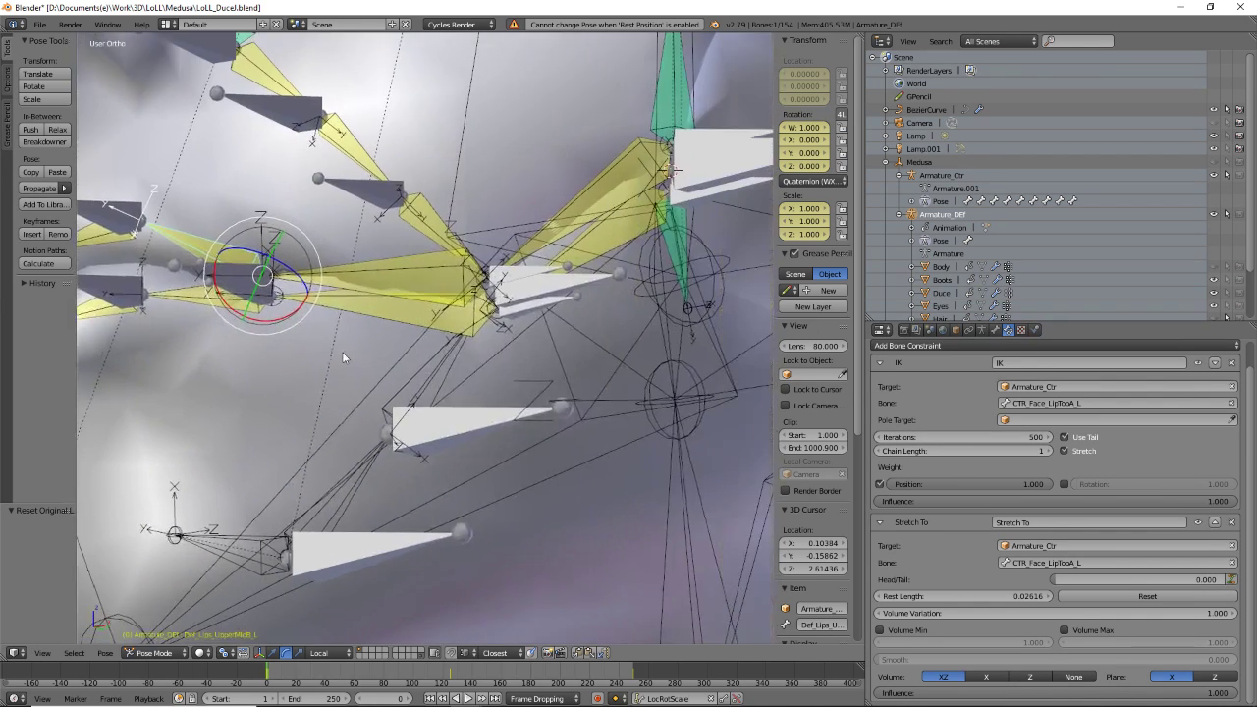
{"action": "right_click", "coordinate": [396, 273]}
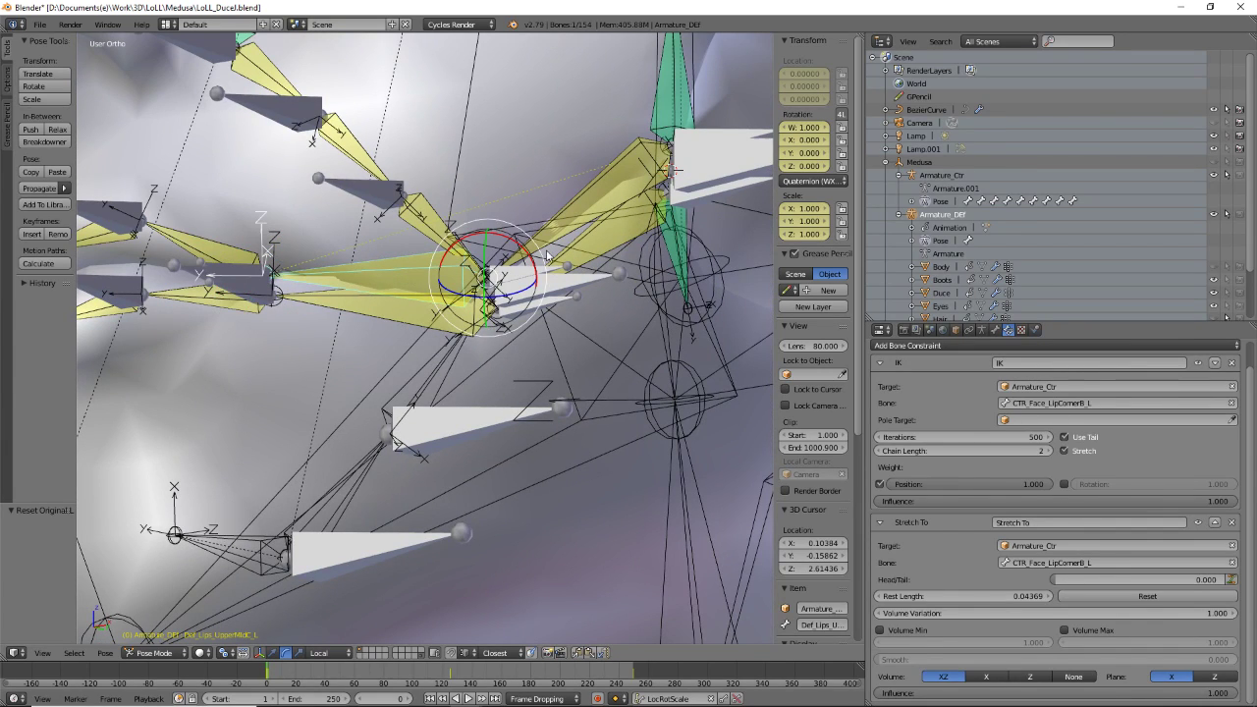
{"action": "right_click", "coordinate": [597, 183]}
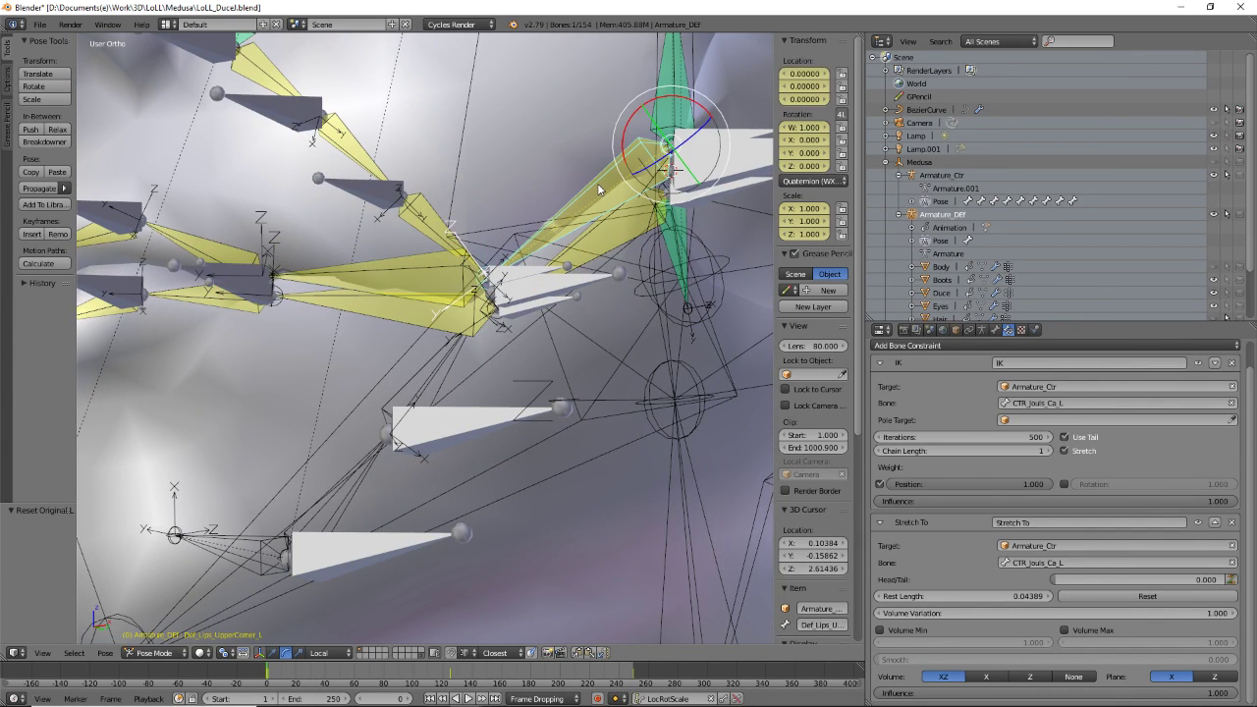
{"action": "right_click", "coordinate": [388, 269]}
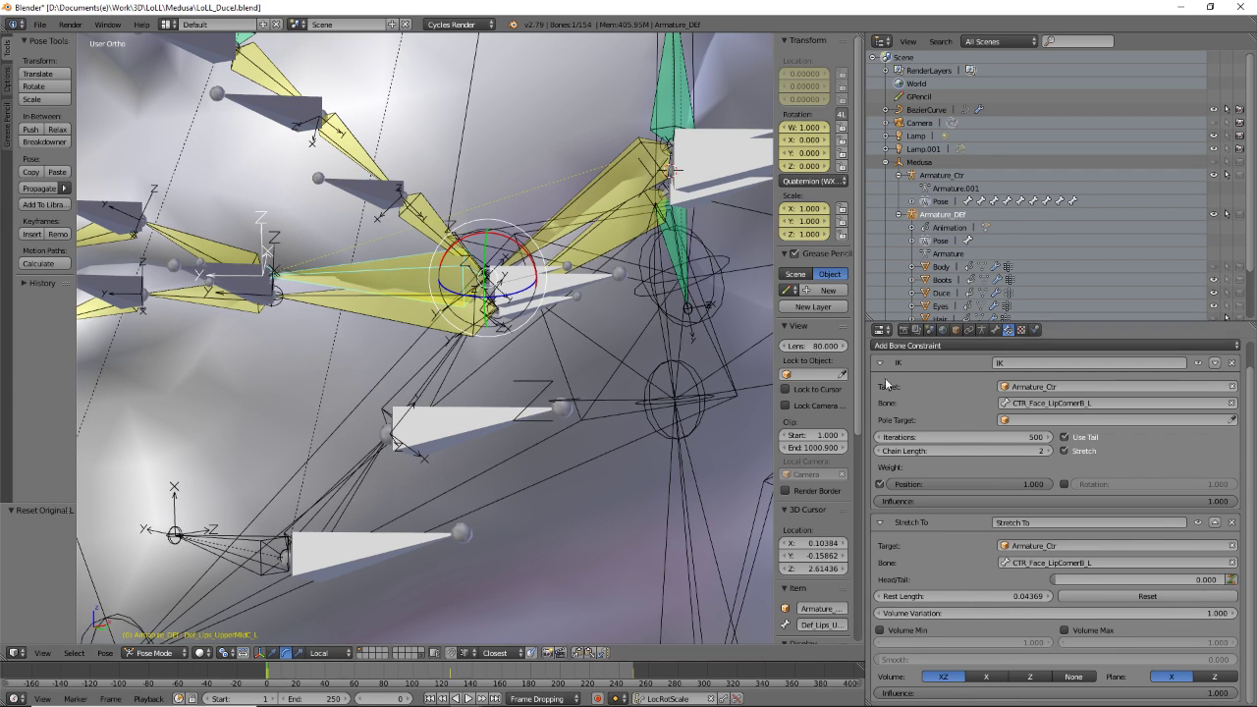
{"action": "right_click", "coordinate": [384, 314]}
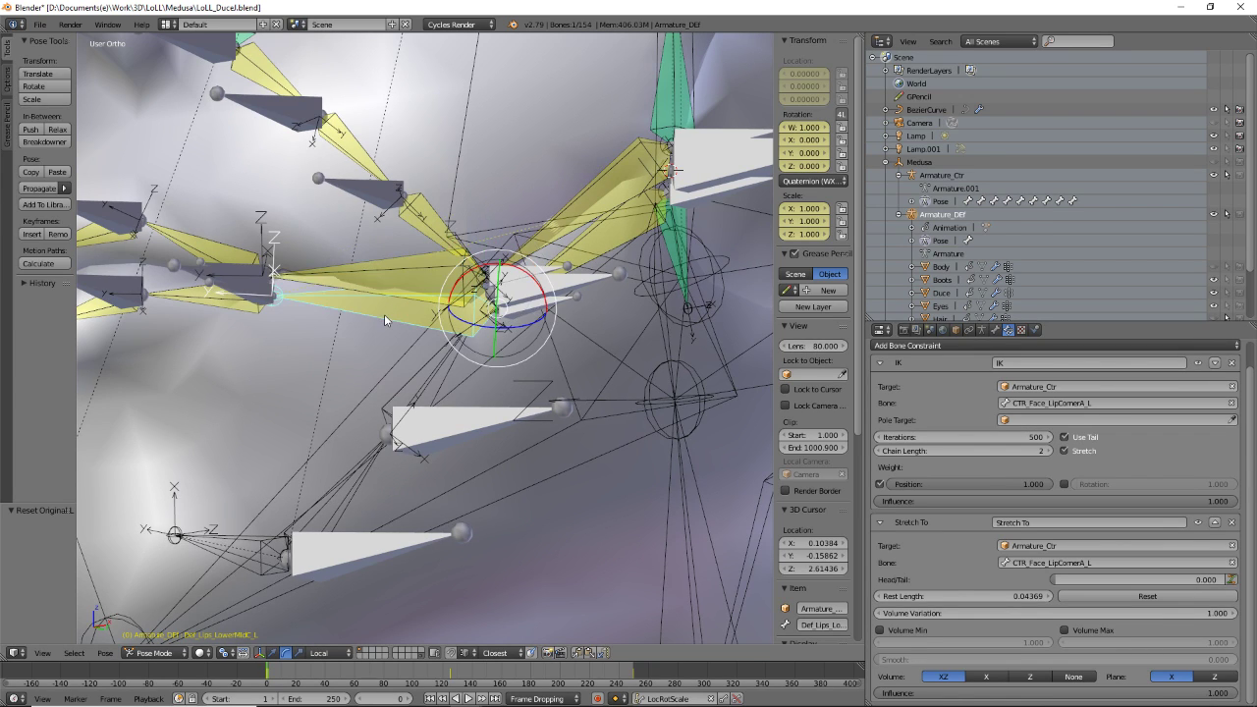
{"action": "right_click", "coordinate": [599, 173]}
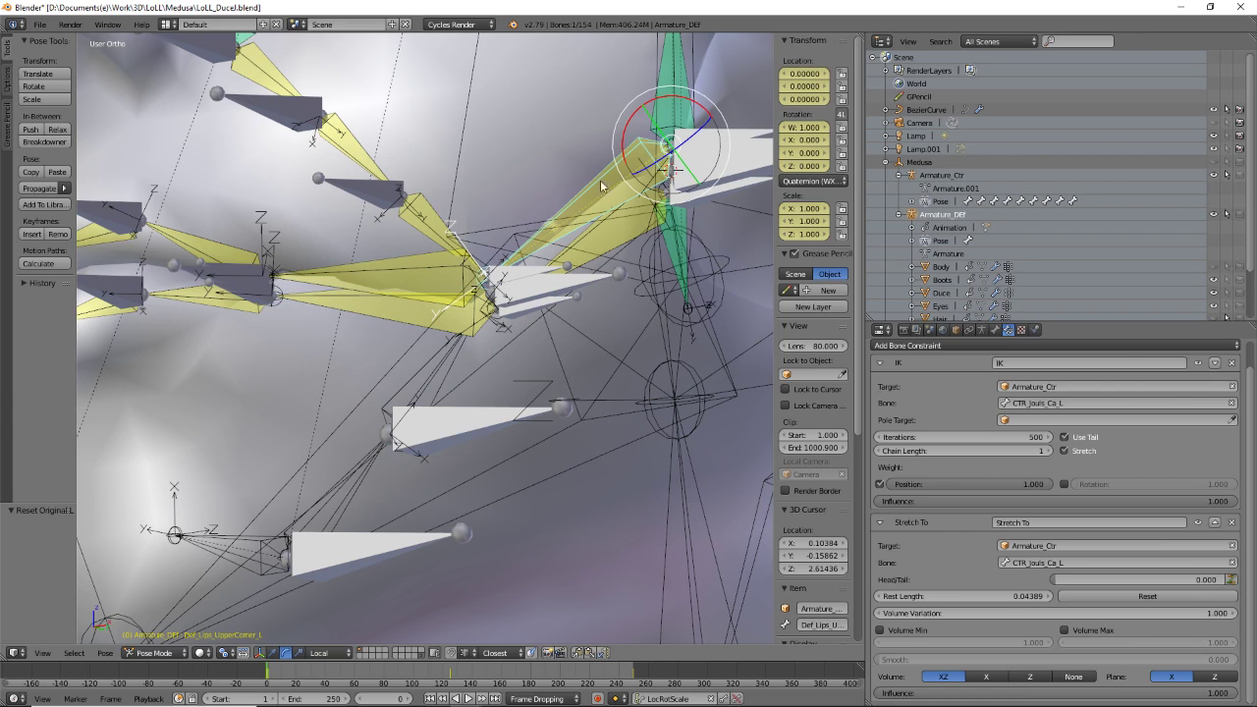
{"action": "right_click", "coordinate": [620, 226]}
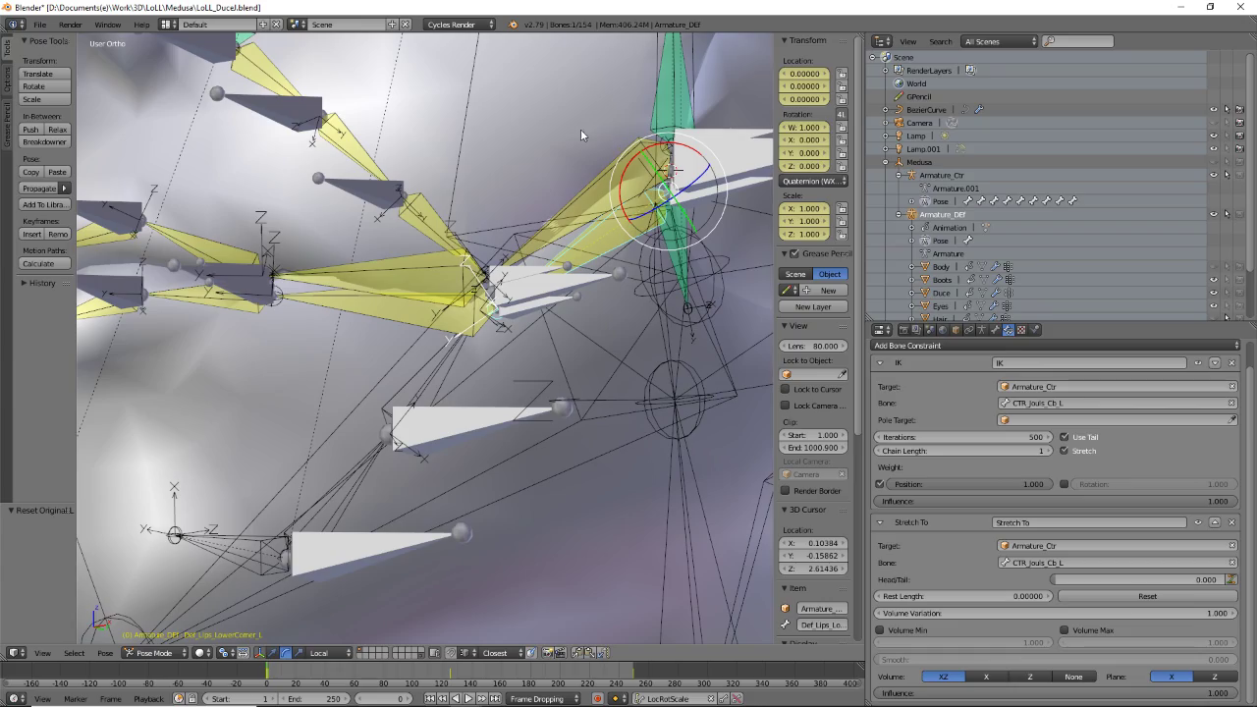
- Switch the deform armature to Edit Mode
{"action": "scroll", "coordinate": [483, 172], "scroll_direction": "down", "scroll_amount": 2}
{"action": "middle_click_drag", "start_coordinate": [440, 290], "coordinate": [538, 306]}
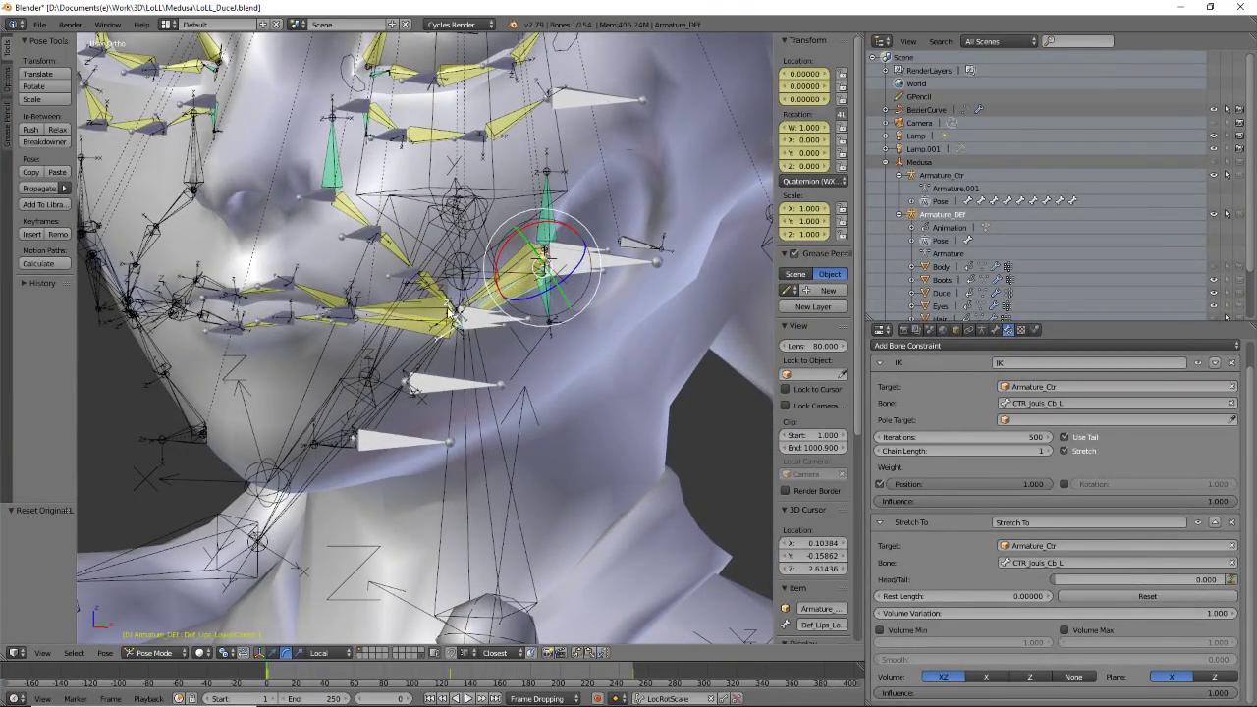
{"action": "scroll", "coordinate": [597, 224], "scroll_direction": "up", "scroll_amount": 5}
{"action": "scroll", "coordinate": [581, 230], "scroll_direction": "down", "scroll_amount": 2}
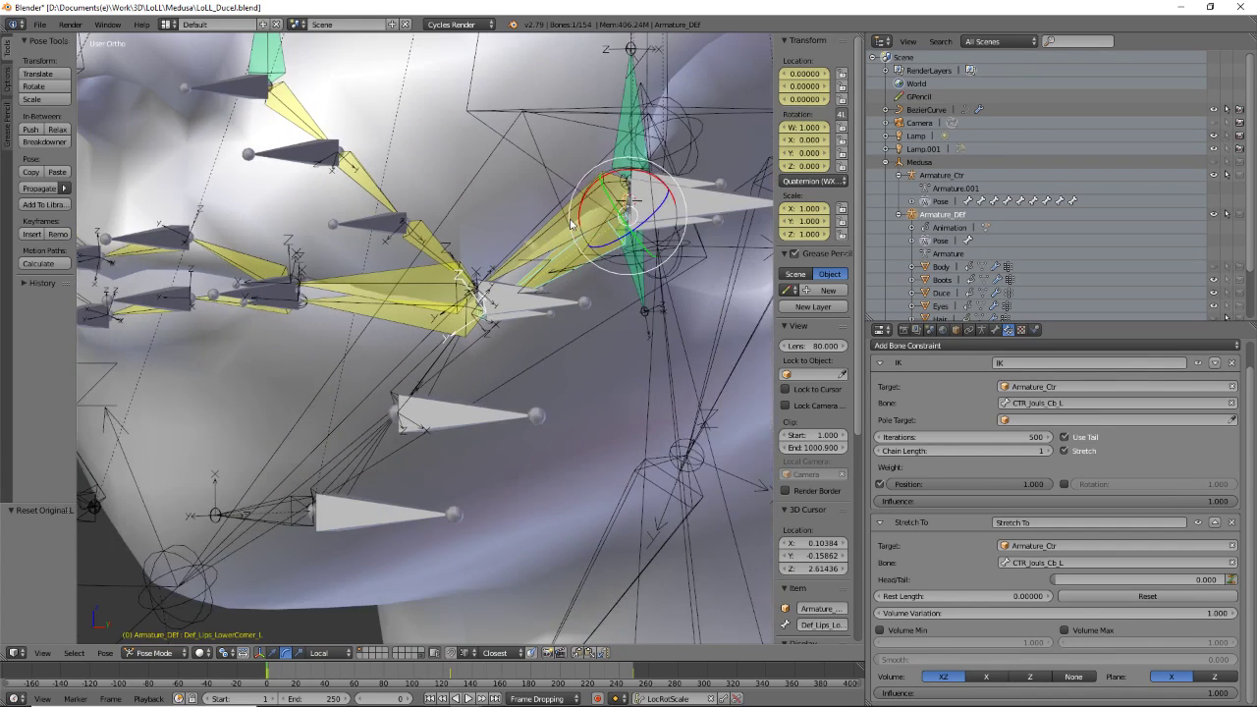
{"action": "middle_click_drag", "start_coordinate": [581, 230], "coordinate": [523, 305]}
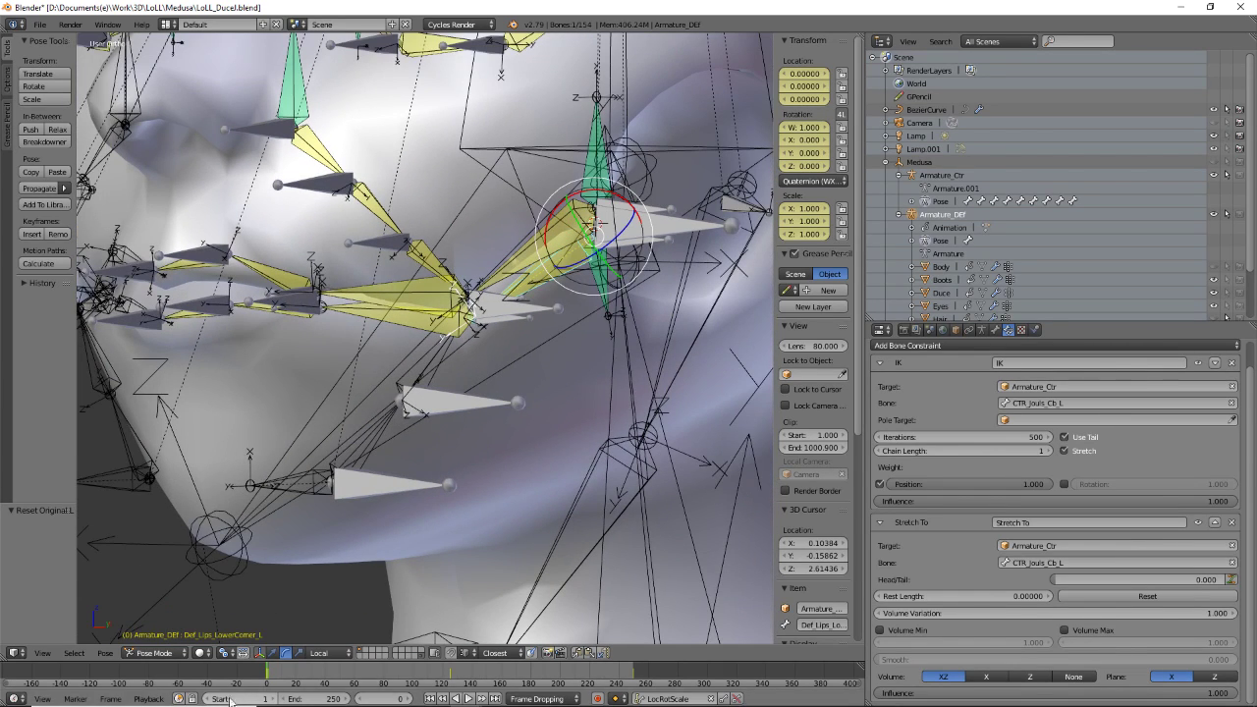
{"action": "left_click", "coordinate": [167, 653]}
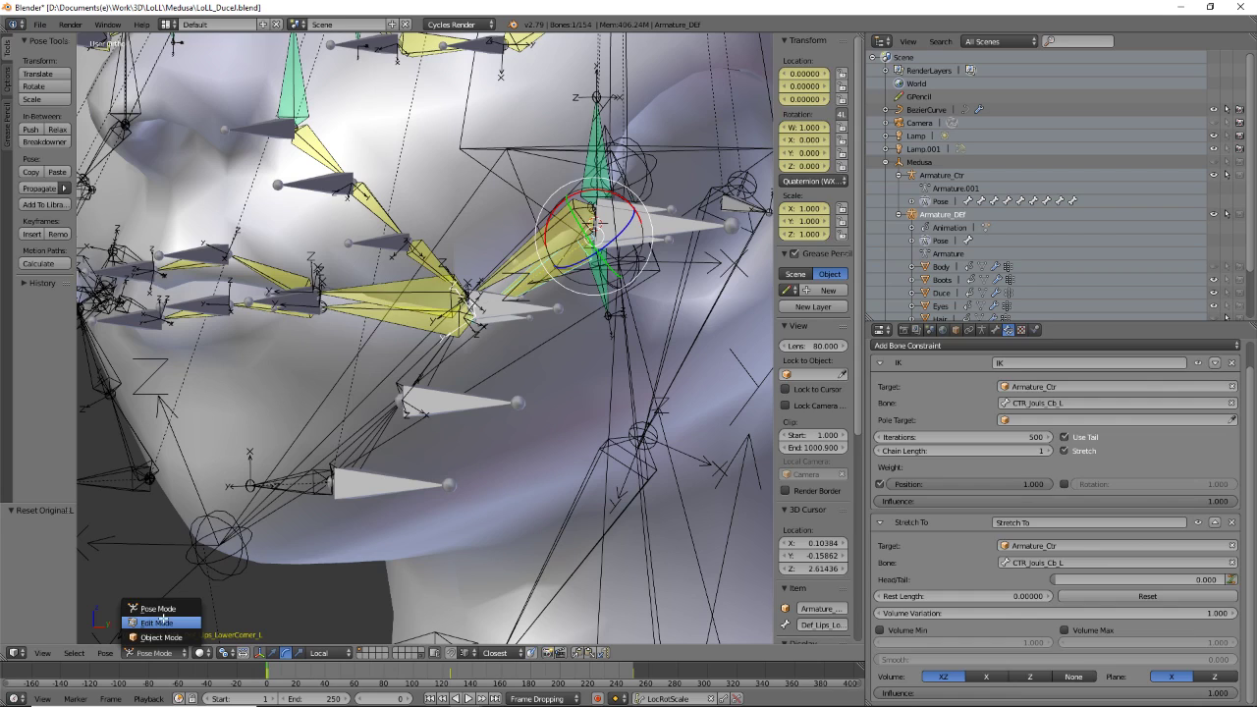
{"action": "left_click", "coordinate": [159, 622]}
- Set the Bendy Bones segments of Def_Lips_UpperCorner_L to 2
{"action": "scroll", "coordinate": [602, 283], "scroll_direction": "up", "scroll_amount": 3}
{"action": "middle_click_drag", "start_coordinate": [651, 228], "coordinate": [634, 157]}
{"action": "right_click", "coordinate": [515, 174]}
{"action": "middle_click_drag", "start_coordinate": [515, 174], "coordinate": [590, 196]}
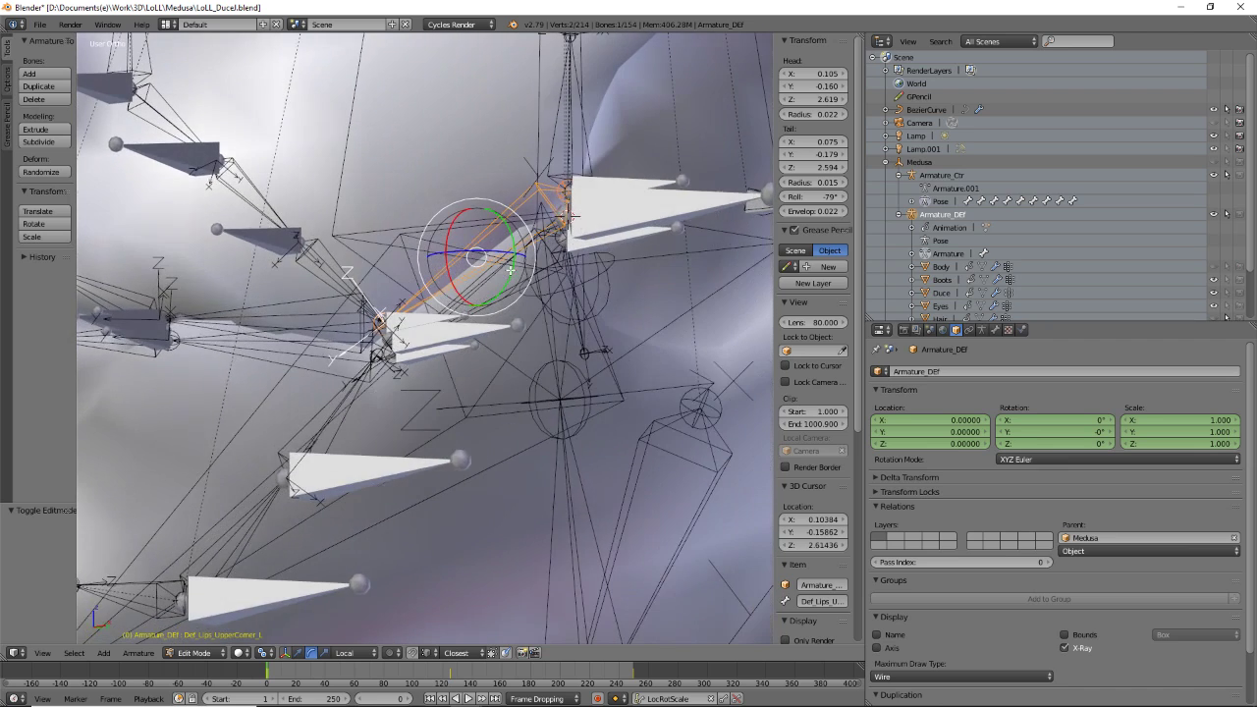
{"action": "left_click", "coordinate": [995, 330]}
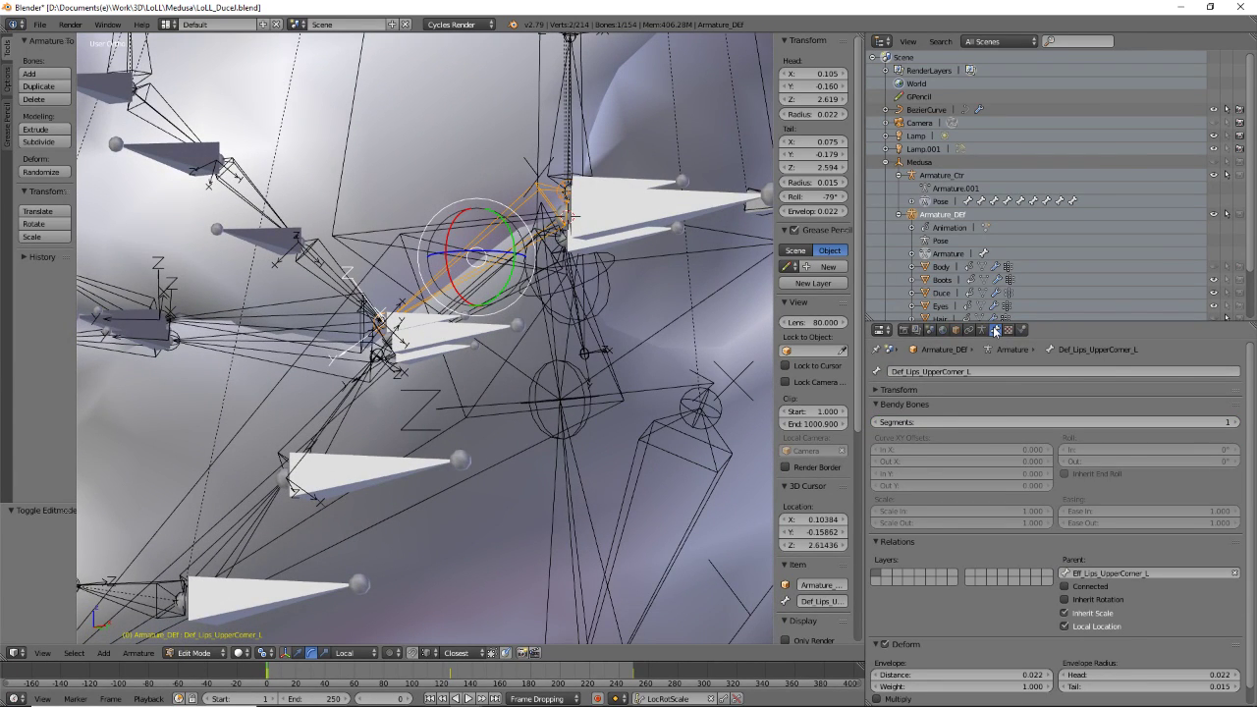
{"action": "left_click", "coordinate": [1232, 422]}
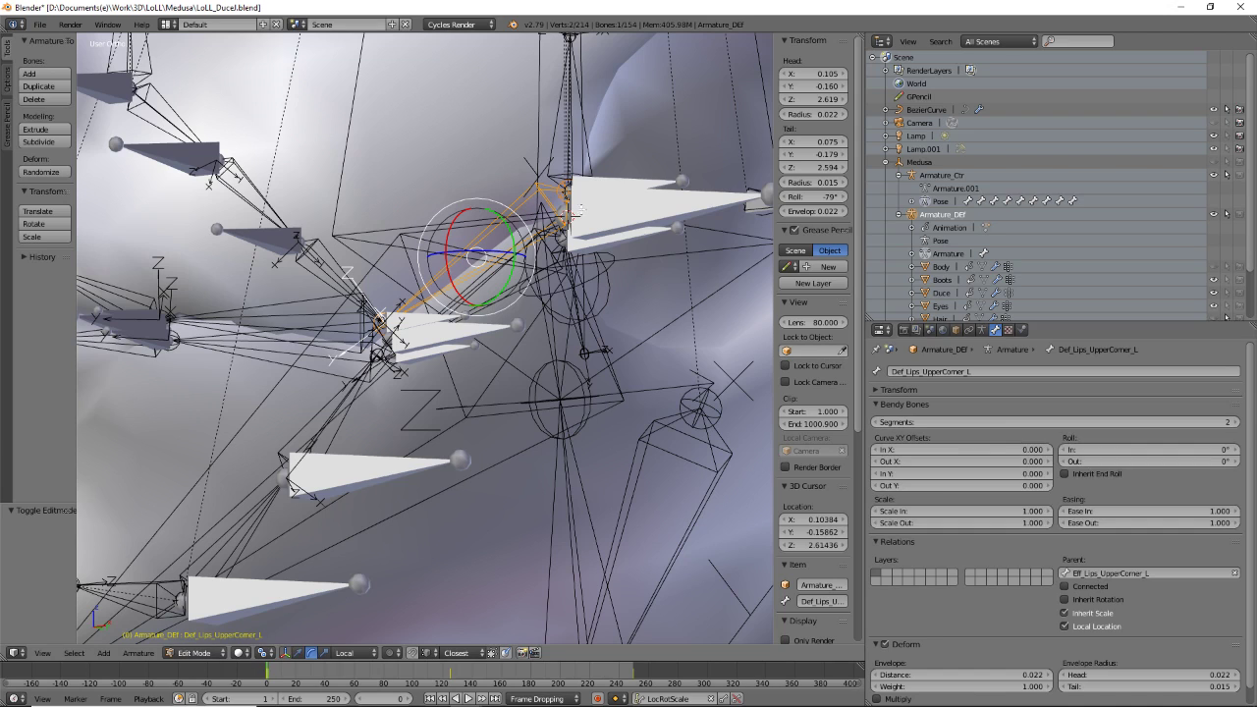
- Switch the deform armature's skeleton to Pose Position
{"action": "middle_click_drag", "start_coordinate": [573, 214], "coordinate": [514, 270]}
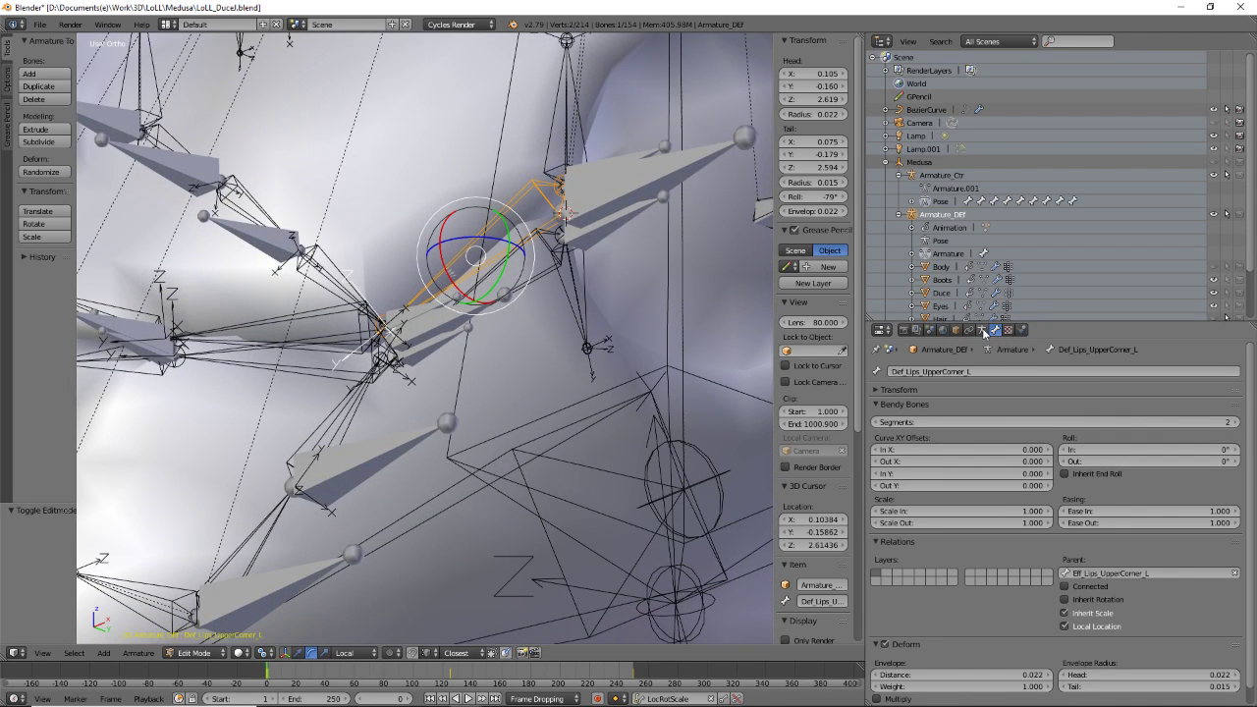
{"action": "left_click", "coordinate": [982, 330]}
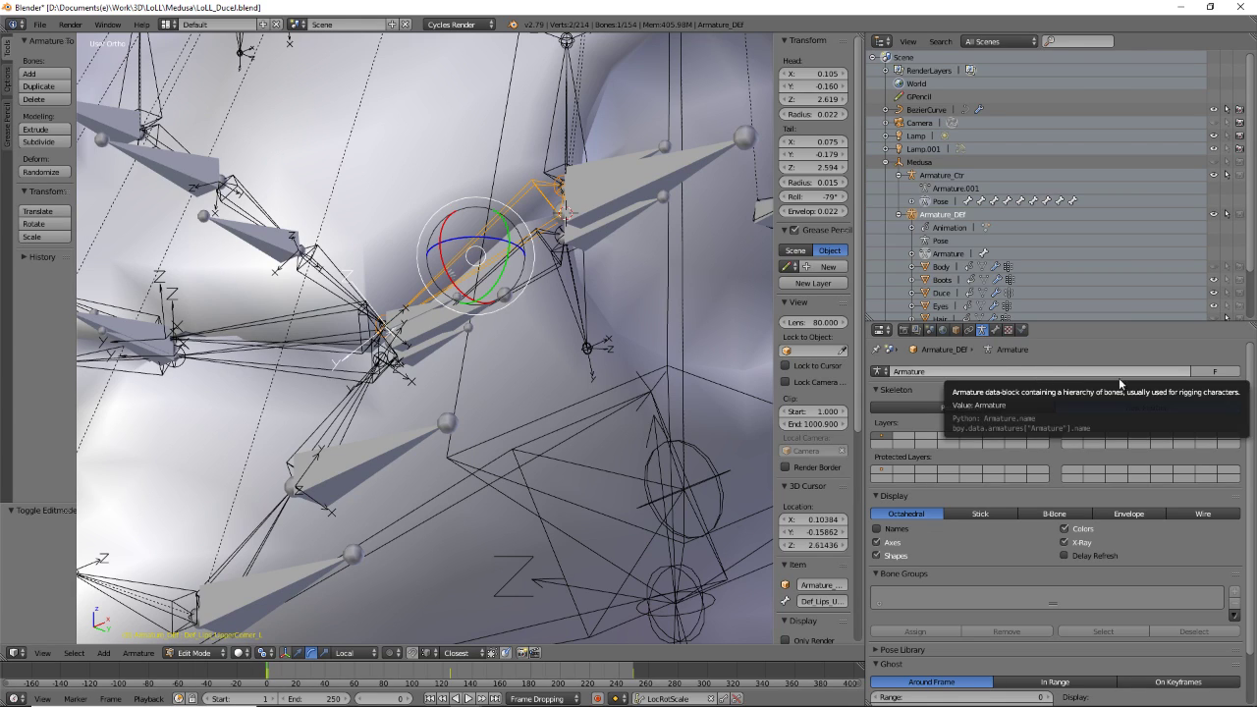
{"action": "left_click", "coordinate": [1000, 404]}
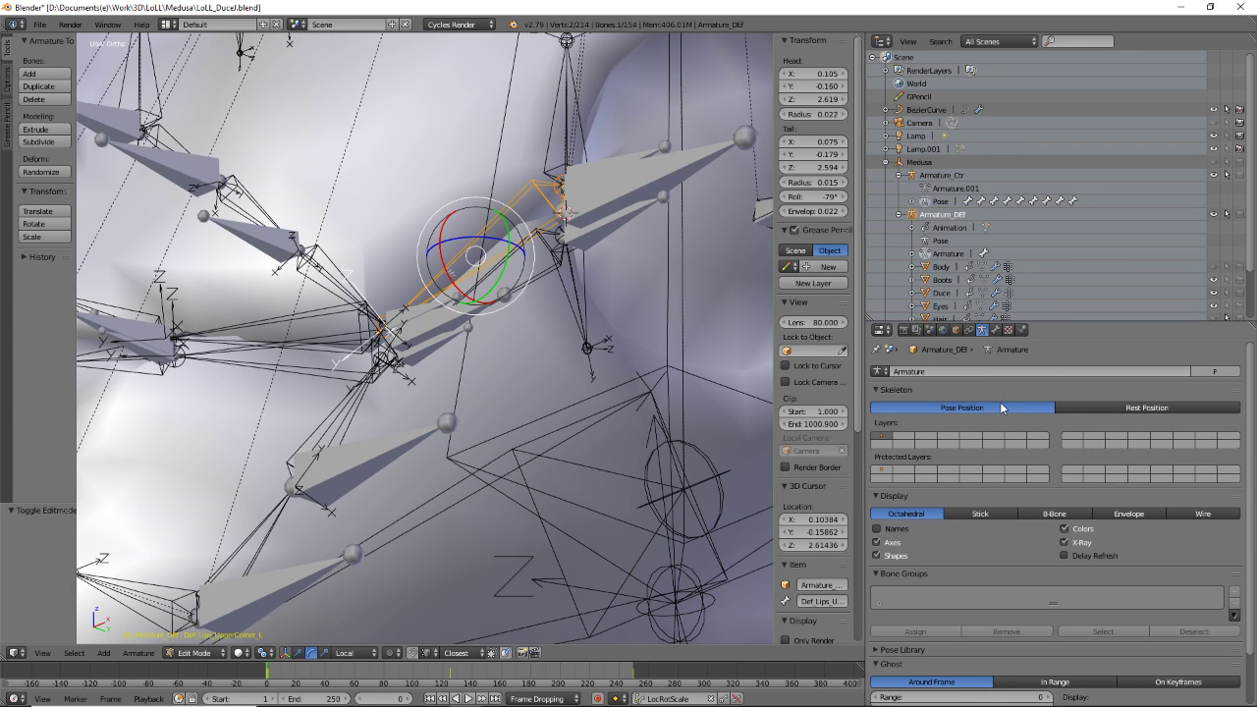
- Set the Bendy Bones segments of Def_Lips_LowerCorner_L to 2
{"action": "left_click_drag", "start_coordinate": [535, 281], "coordinate": [542, 313]}
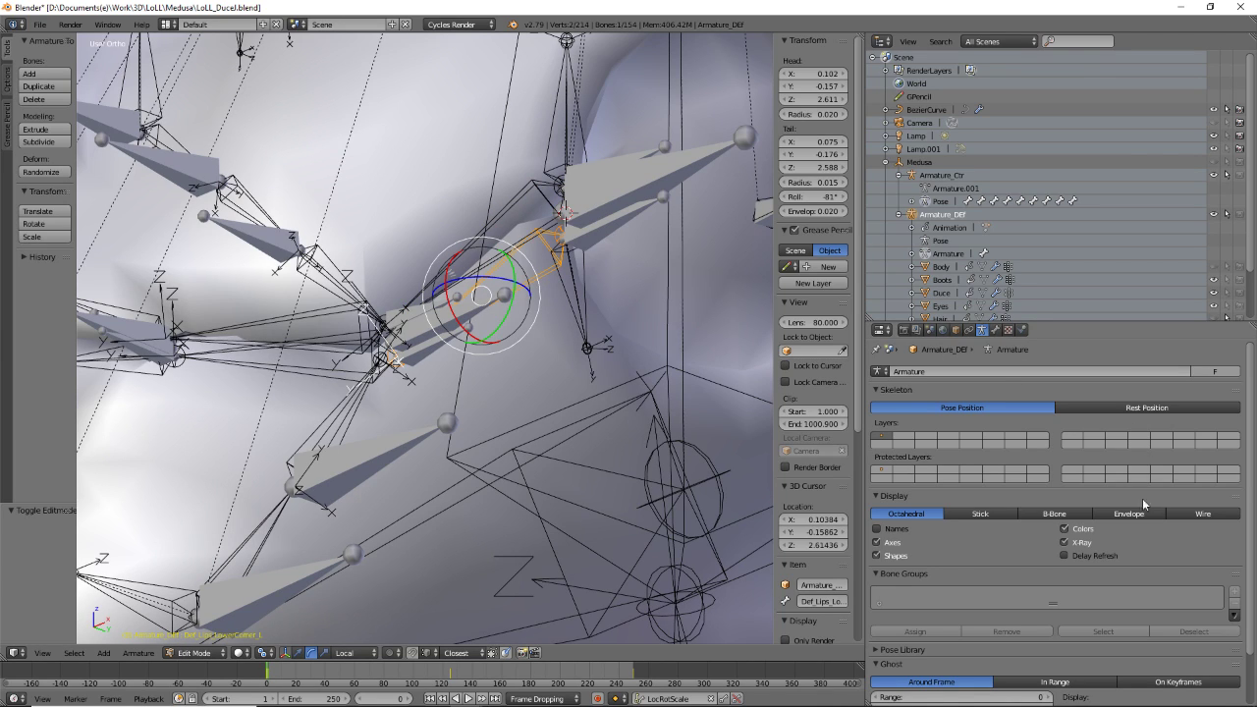
{"action": "left_click", "coordinate": [995, 330]}
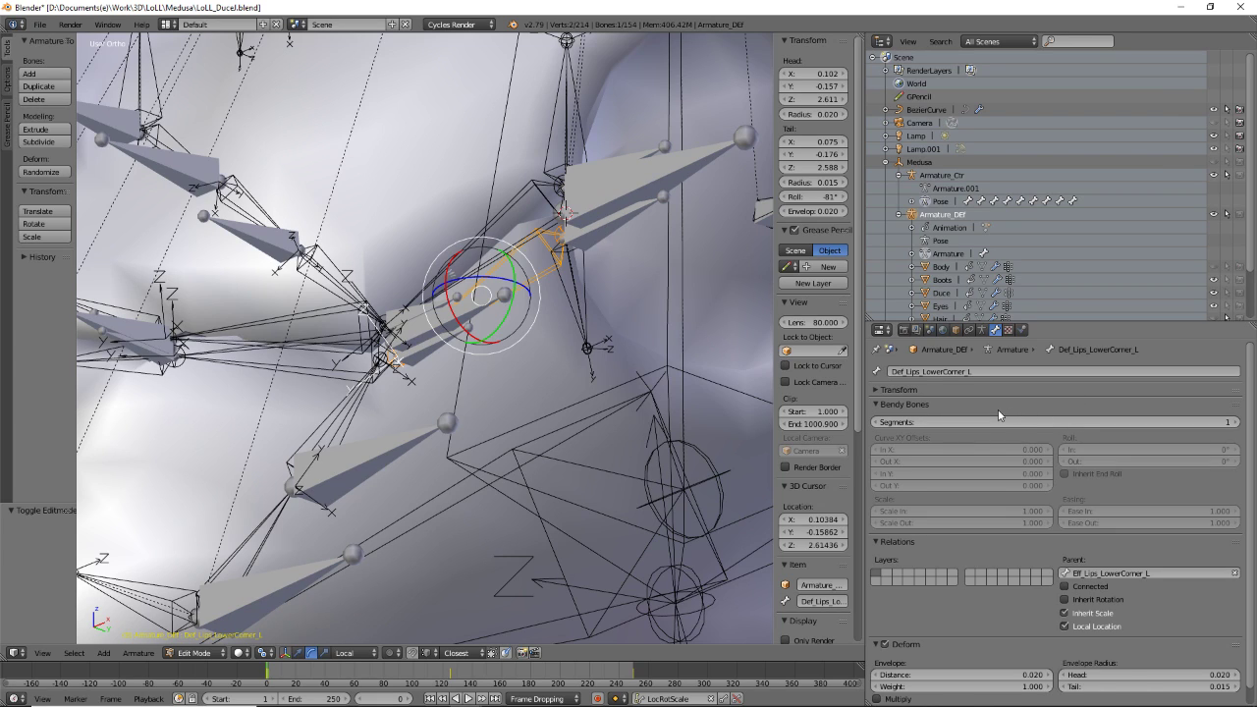
{"action": "scroll", "coordinate": [999, 415], "scroll_direction": "down", "scroll_amount": 1}
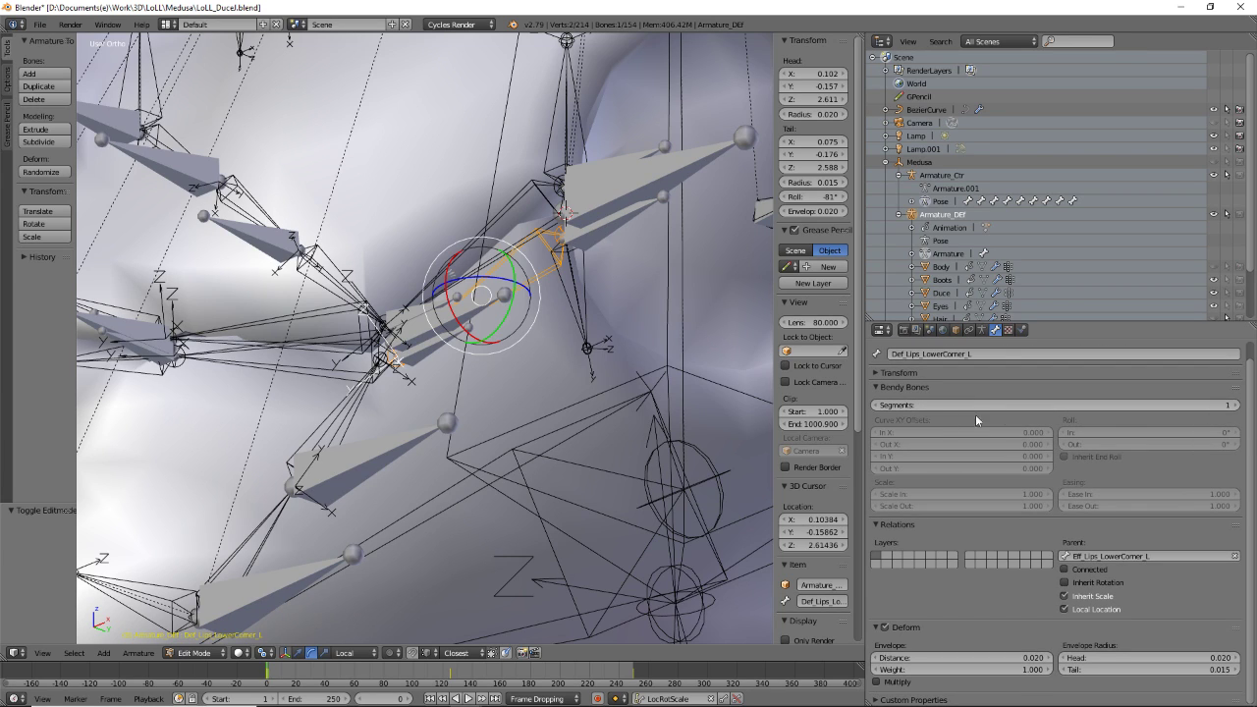
{"action": "left_click", "coordinate": [1235, 406]}
- Change the deform armature's bone display type to B-Bone
{"action": "mouse_move", "coordinate": [603, 360]}
{"action": "middle_mouse_down"}
{"action": "mouse_move", "coordinate": [639, 365]}
{"action": "mouse_move", "coordinate": [625, 356]}
{"action": "middle_mouse_up"}
{"action": "right_click", "coordinate": [497, 223]}
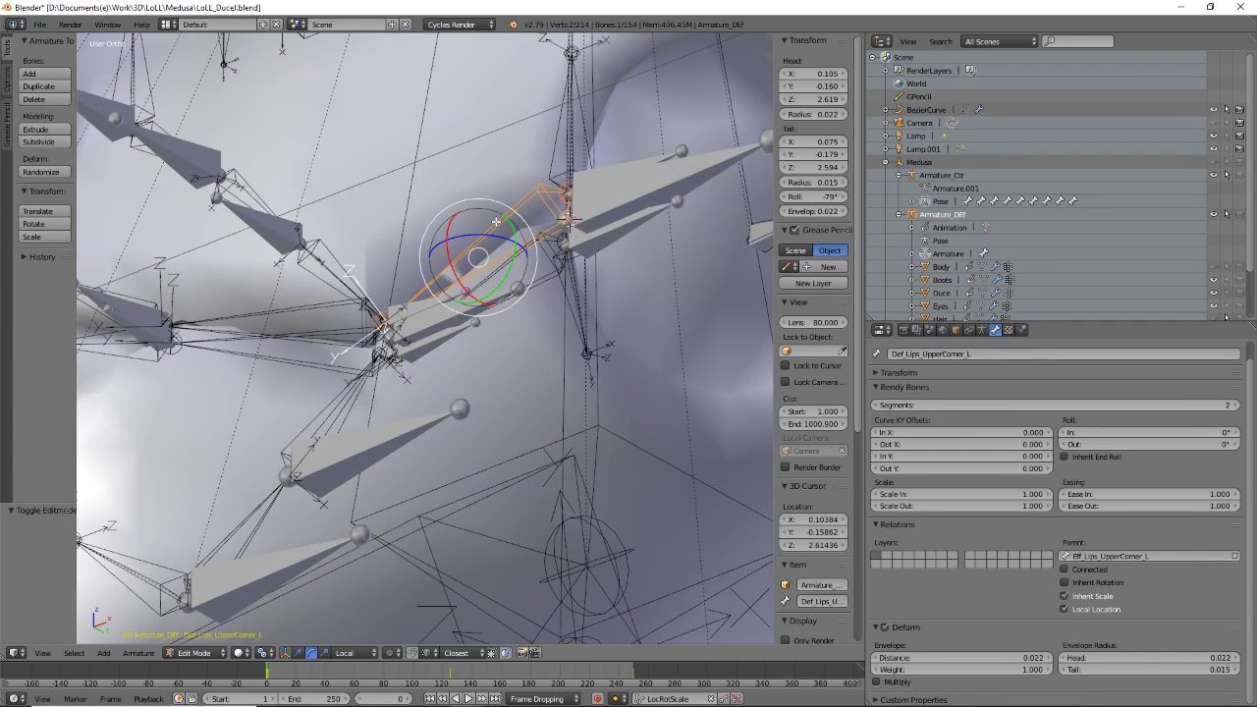
{"action": "left_click", "coordinate": [983, 330]}
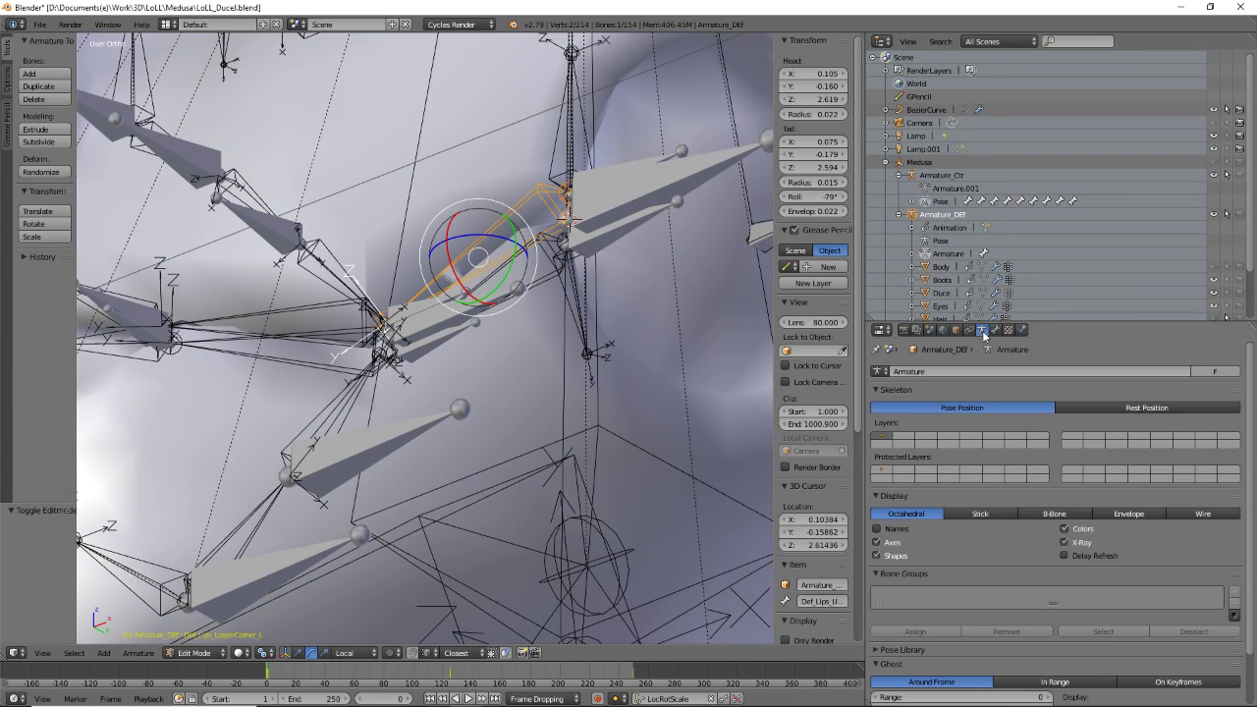
{"action": "left_click", "coordinate": [1055, 514]}
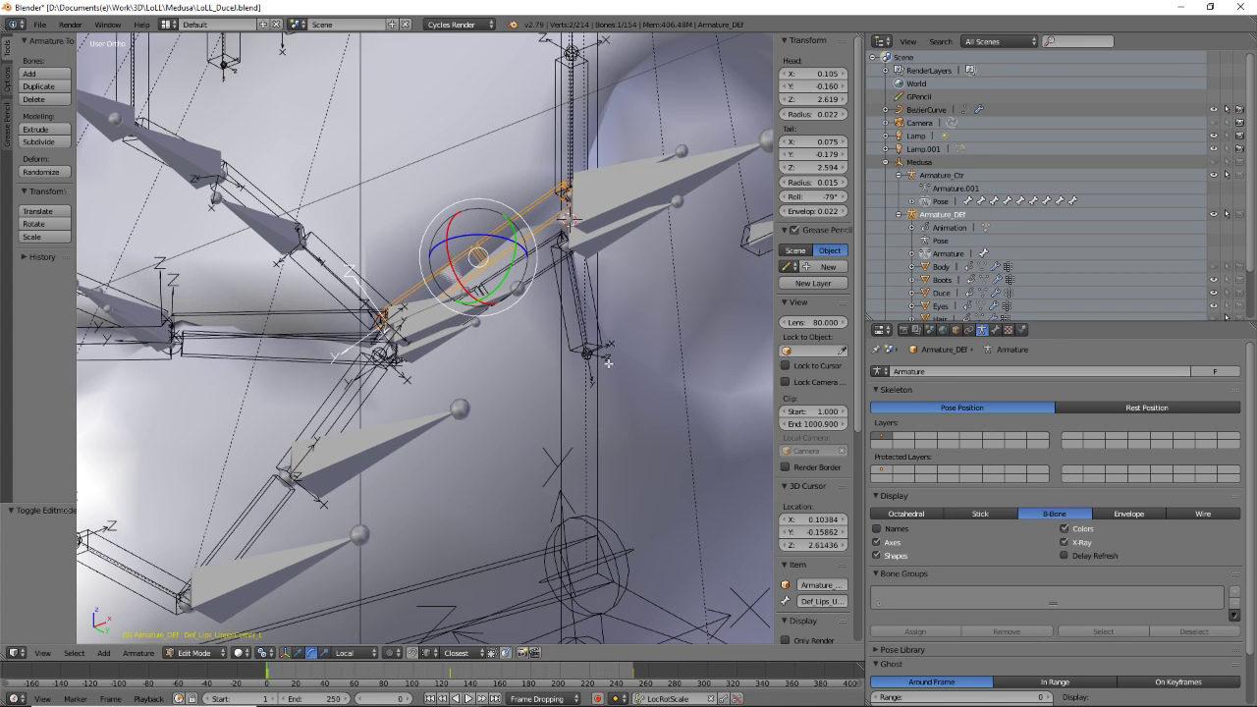
- Set the Bendy Bones segments of Def_Lips_UpperMidC_L and Def_Lips_LowerMidC_L to 2
{"action": "middle_click_drag", "start_coordinate": [609, 363], "coordinate": [536, 316]}
{"action": "right_click", "coordinate": [318, 272]}
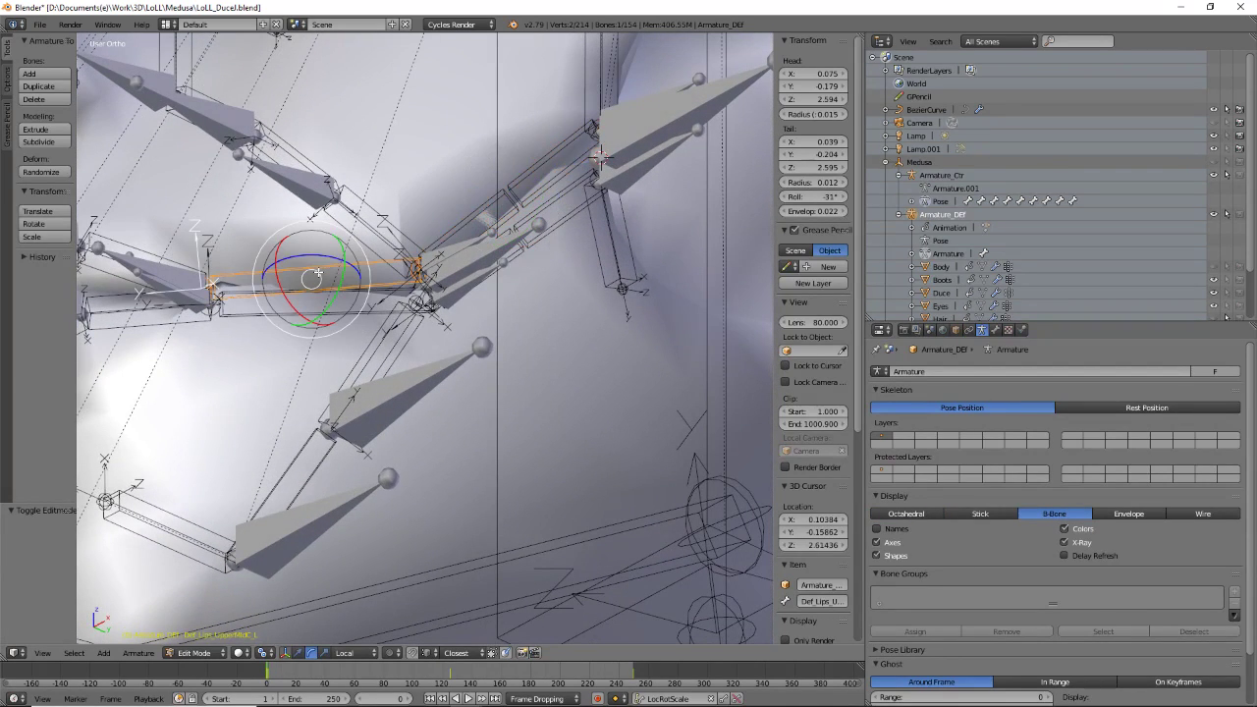
{"action": "left_click", "coordinate": [995, 330]}
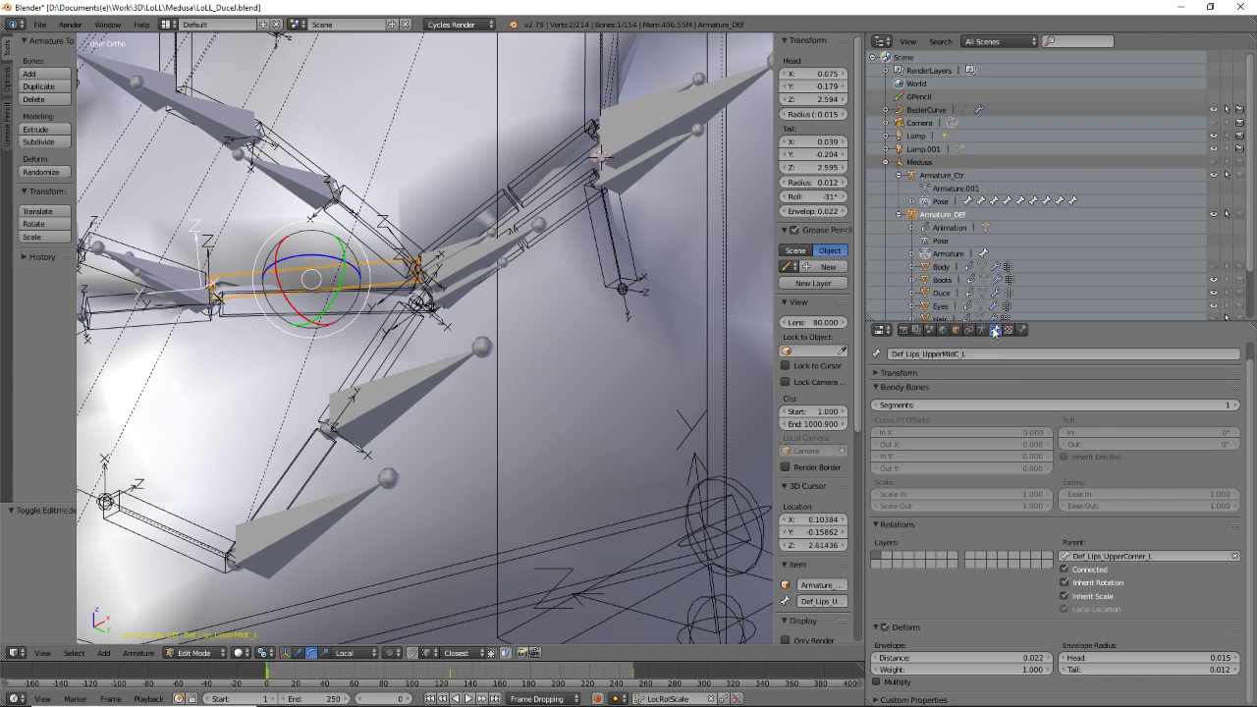
{"action": "left_click", "coordinate": [1234, 405]}
{"action": "right_click", "coordinate": [346, 306]}
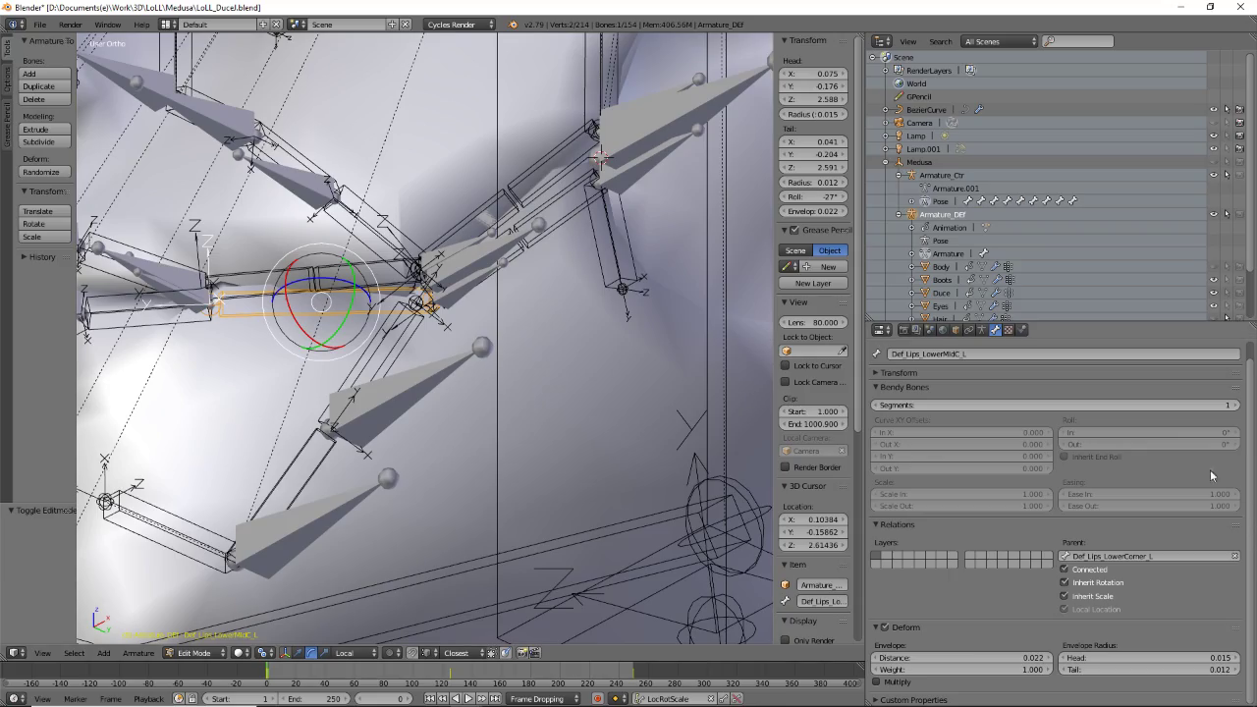
{"action": "left_click", "coordinate": [1233, 404]}
- Check the bendy segments of Def_Lips_UpperCorner_L and Def_Lips_LowerCorner_L, and return the deform armature to Pose Mode
{"action": "middle_click_drag", "start_coordinate": [577, 427], "coordinate": [390, 412]}
{"action": "middle_click_drag", "start_coordinate": [164, 334], "coordinate": [532, 375]}
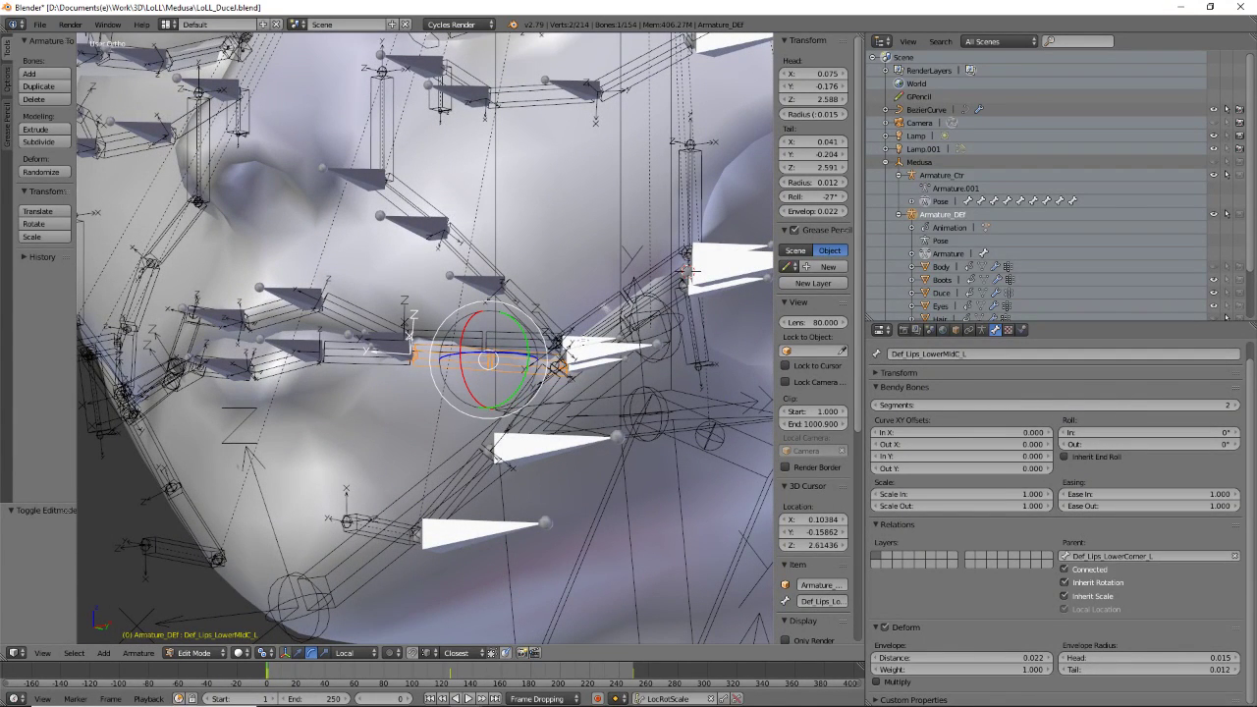
{"action": "right_click", "coordinate": [688, 265]}
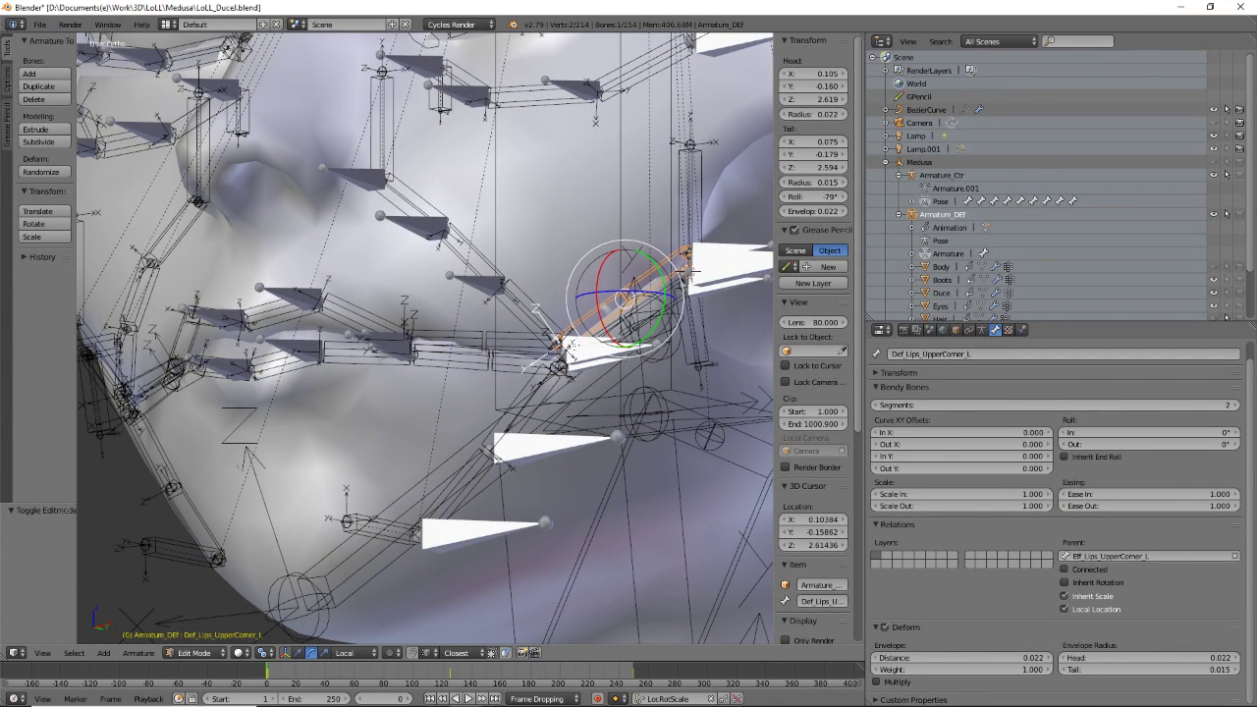
{"action": "right_click", "coordinate": [687, 267]}
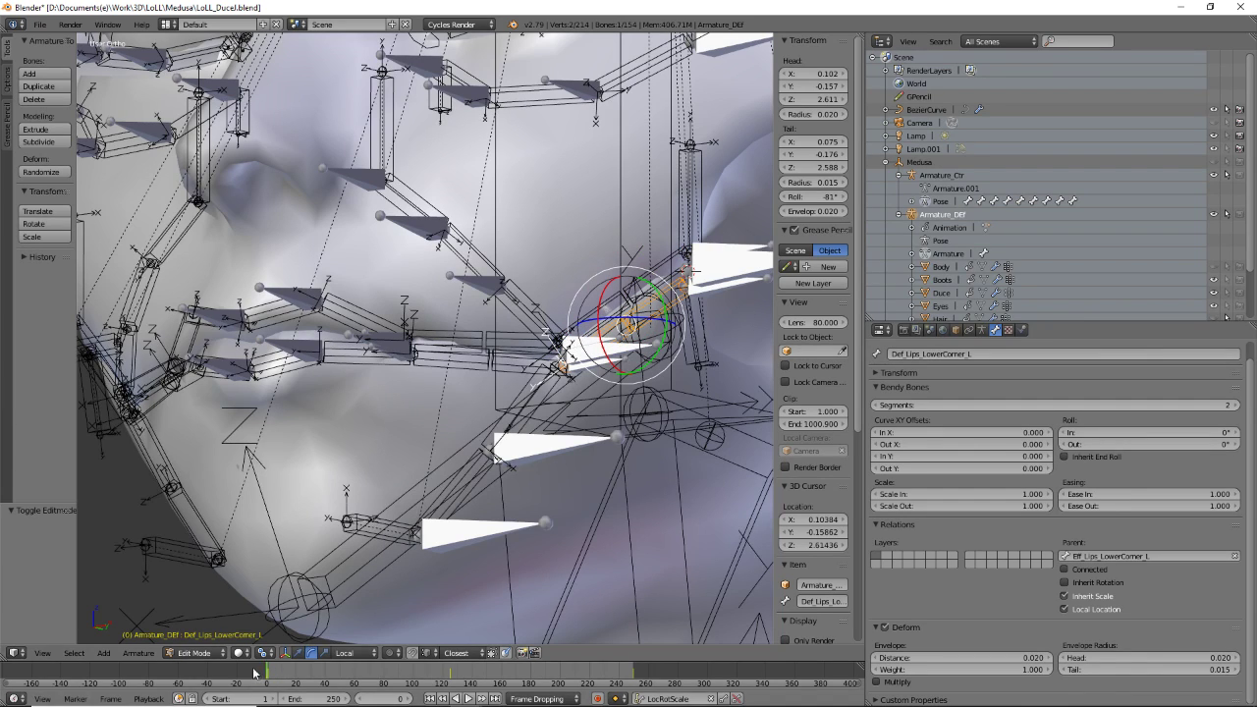
{"action": "left_click", "coordinate": [193, 653]}
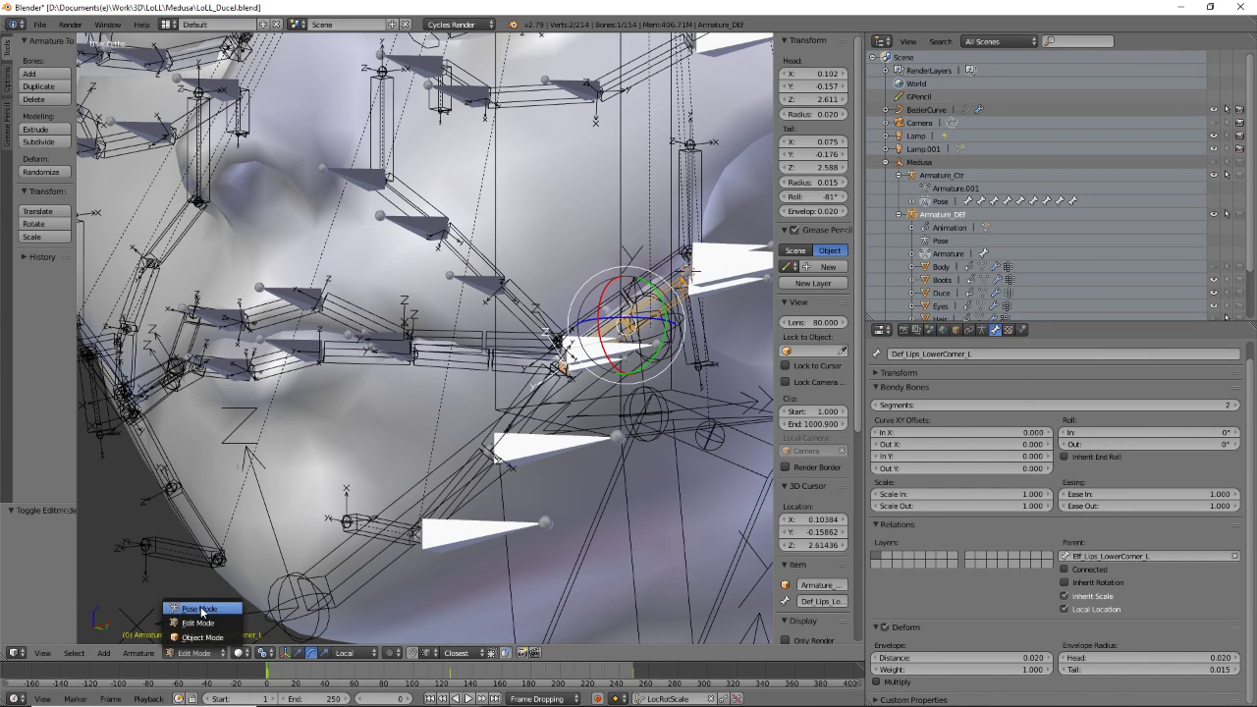
{"action": "left_click", "coordinate": [200, 609]}
{"action": "middle_click_drag", "start_coordinate": [598, 346], "coordinate": [496, 507]}
{"action": "scroll", "coordinate": [536, 425], "scroll_direction": "up", "scroll_amount": 2}
{"action": "mouse_move", "coordinate": [532, 422]}
{"action": "middle_mouse_down"}
{"action": "mouse_move", "coordinate": [537, 377]}
{"action": "mouse_move", "coordinate": [503, 428]}
{"action": "mouse_move", "coordinate": [546, 420]}
{"action": "mouse_move", "coordinate": [511, 415]}
{"action": "middle_mouse_up"}
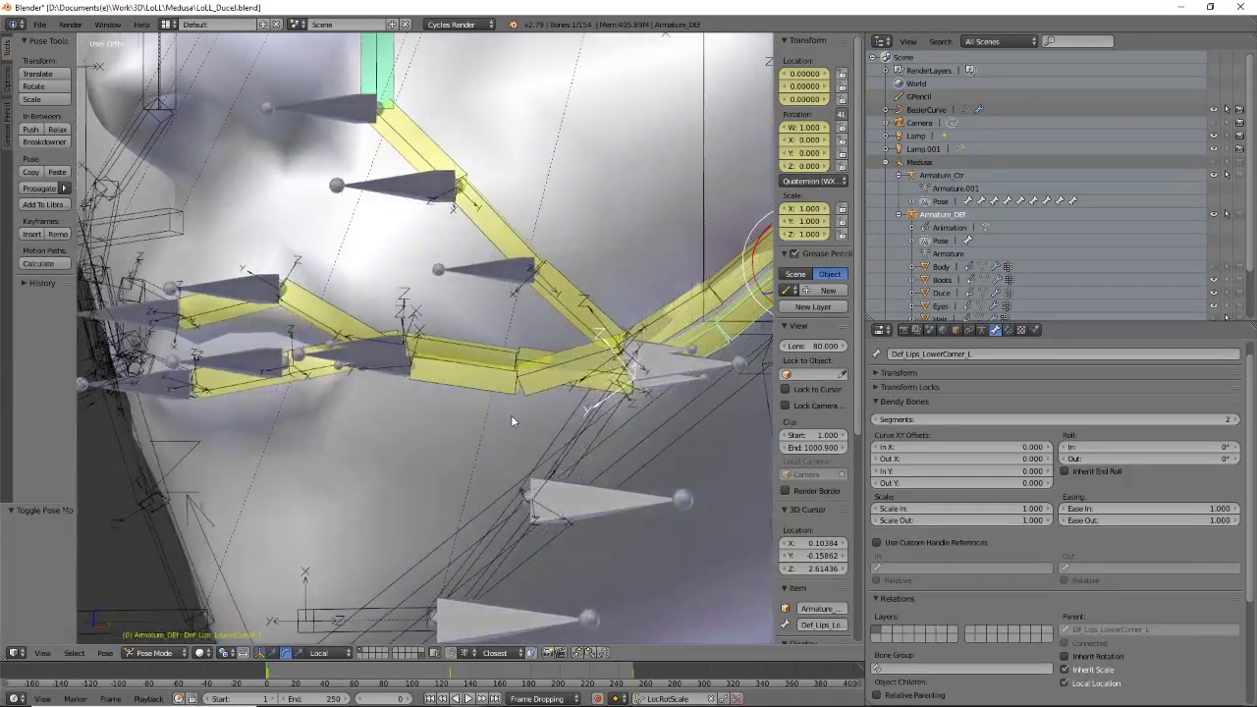
- Switch the control armature's skeleton to Pose Position
{"action": "right_click", "coordinate": [658, 344]}
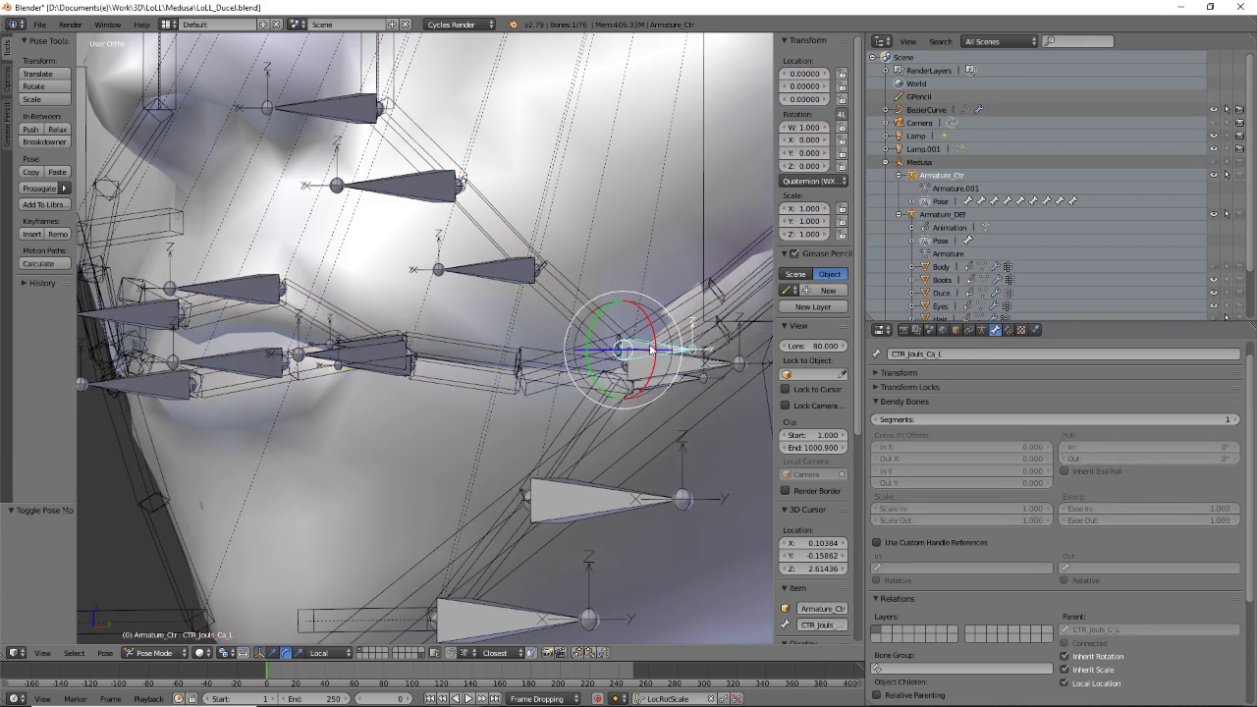
{"action": "key", "text": "g"}
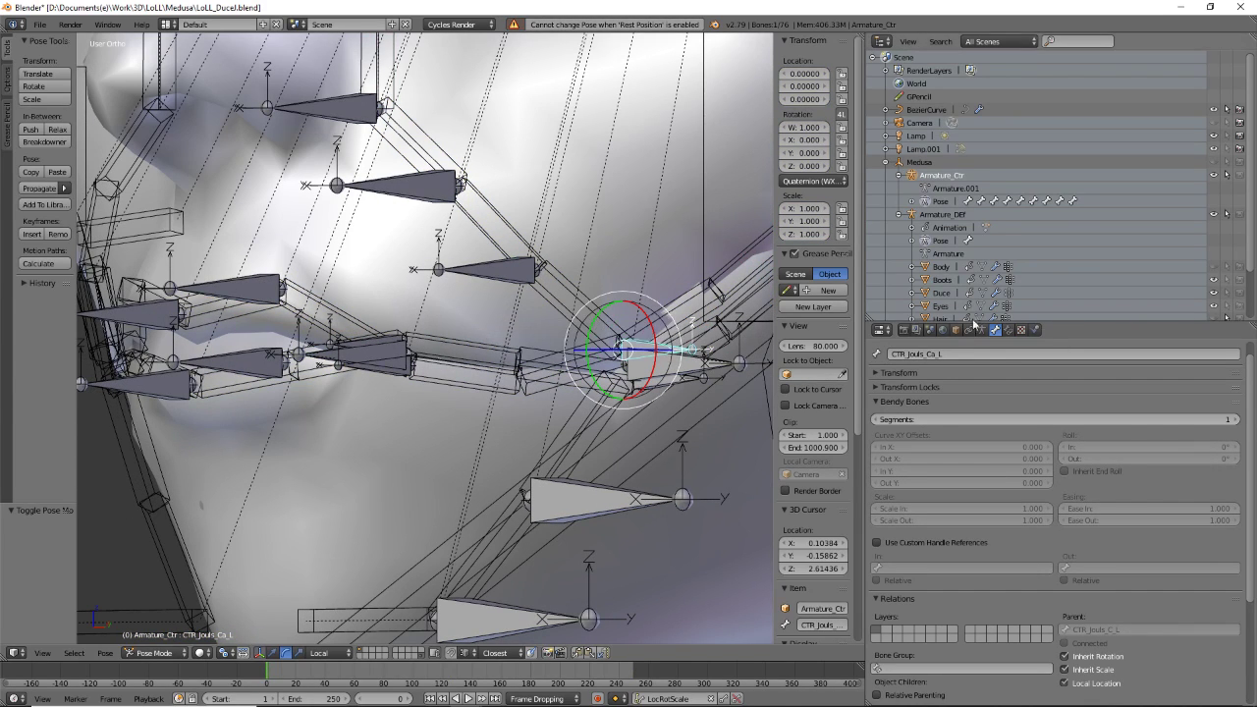
{"action": "left_click", "coordinate": [1008, 332]}
{"action": "left_click", "coordinate": [982, 330]}
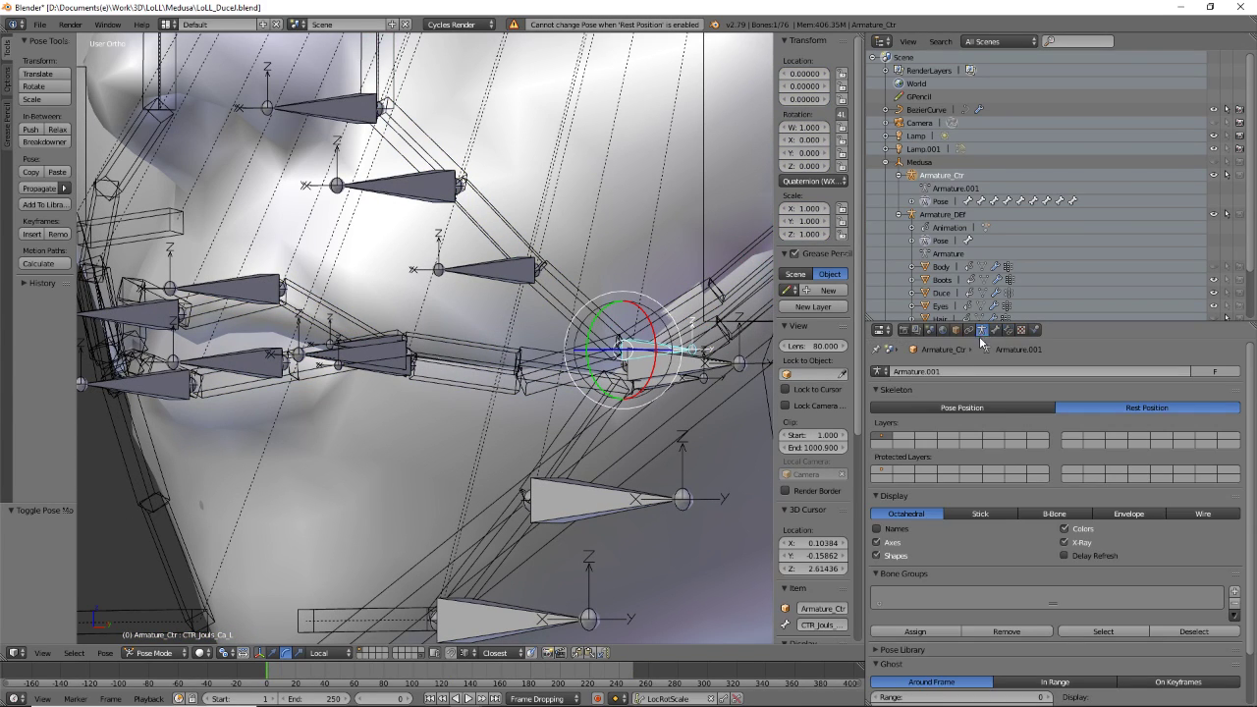
{"action": "left_click", "coordinate": [993, 409]}
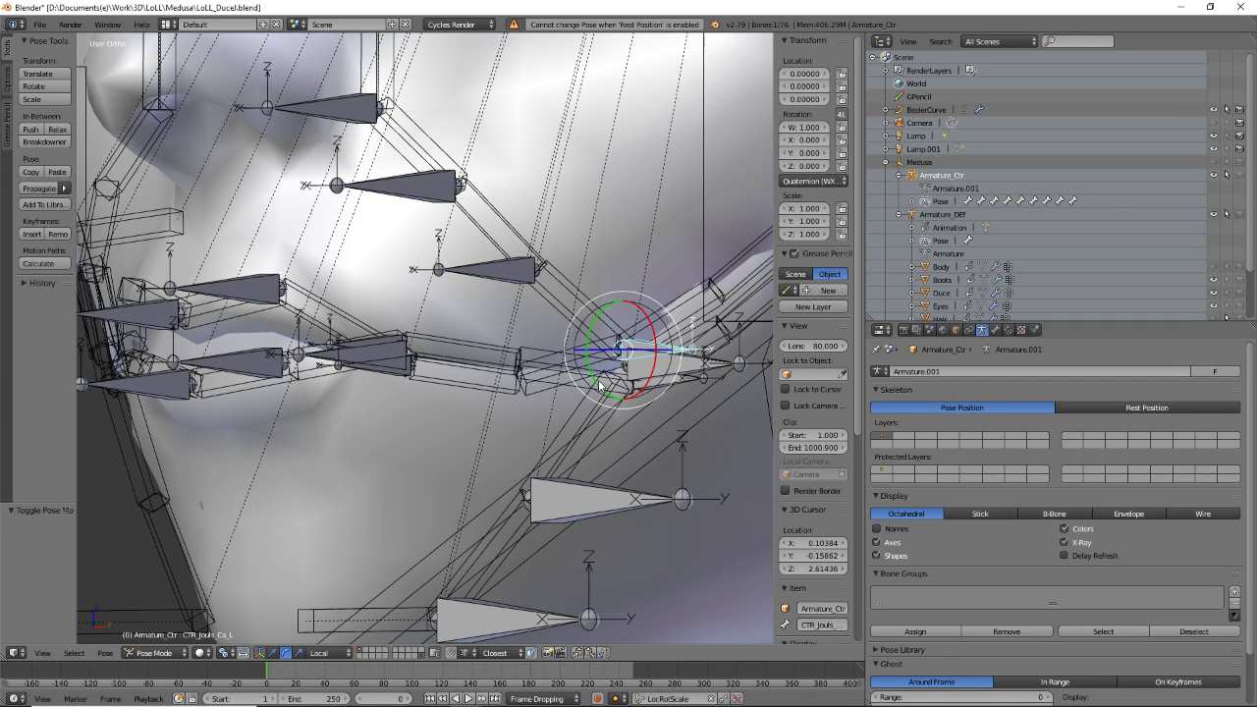
- Try moving the CTR_Jouls_Ca_L control bone to test how the lip-corner deform bones follow
{"action": "right_click", "coordinate": [536, 393]}
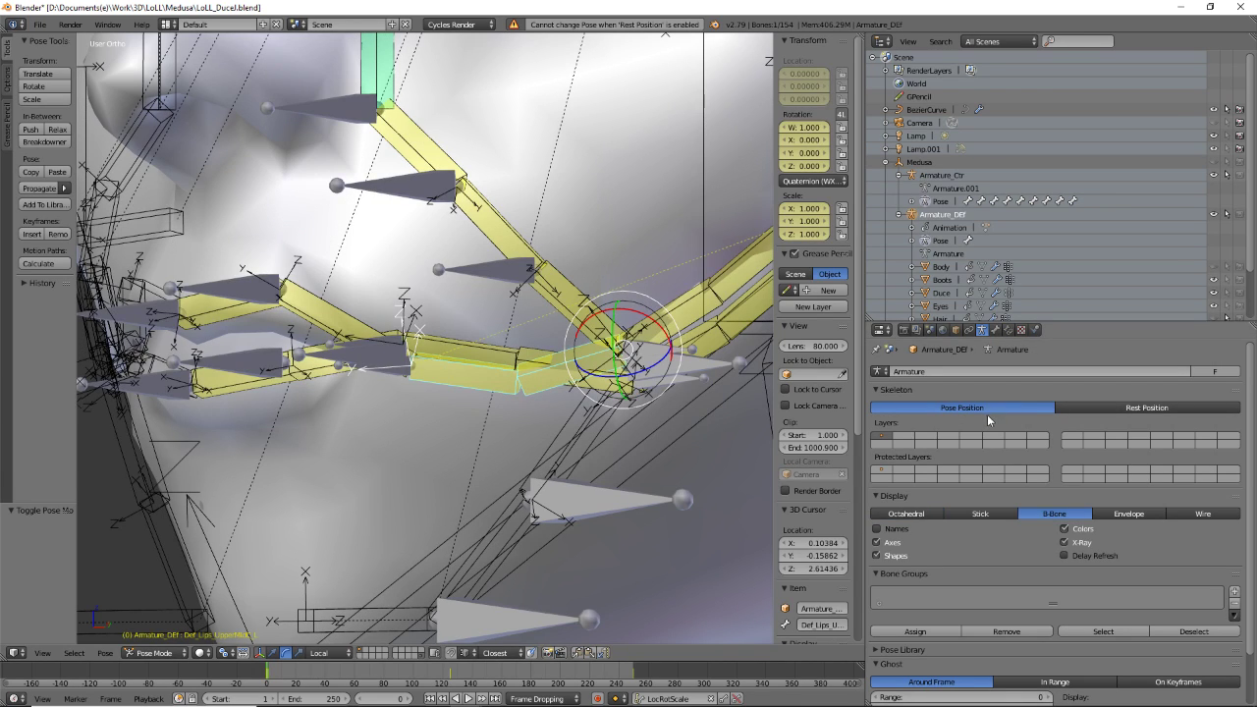
{"action": "right_click", "coordinate": [638, 348]}
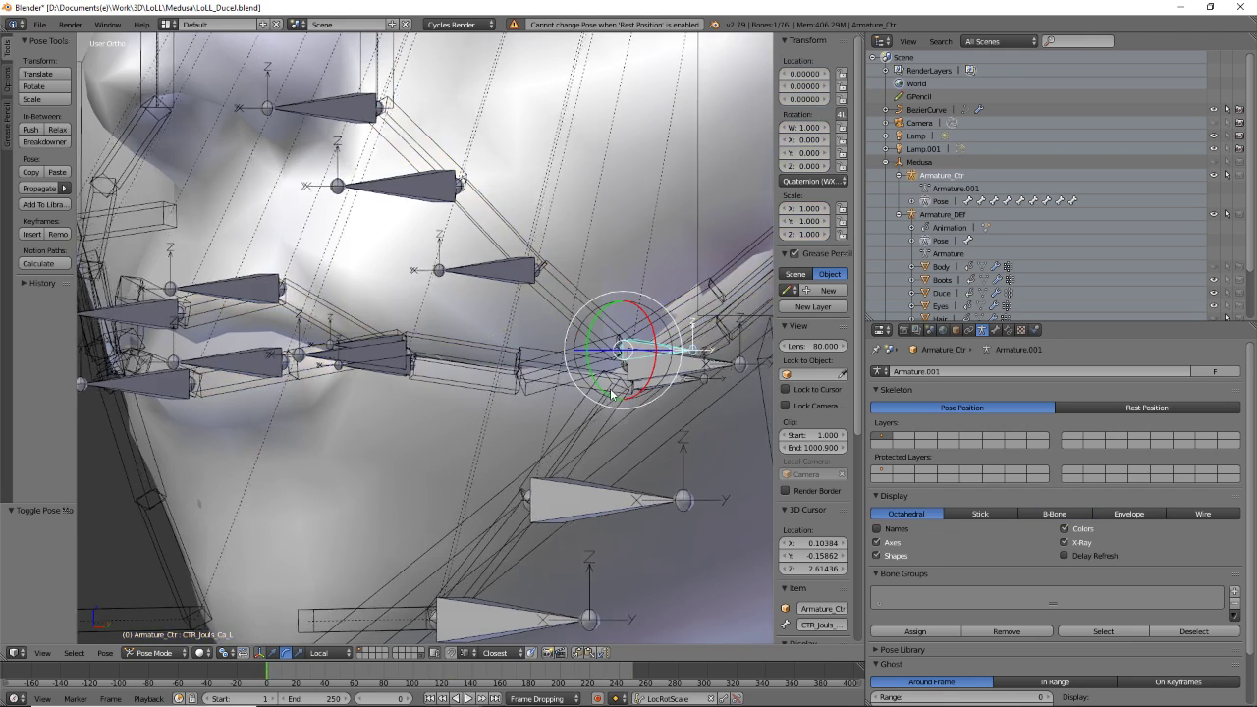
{"action": "key", "text": "g"}
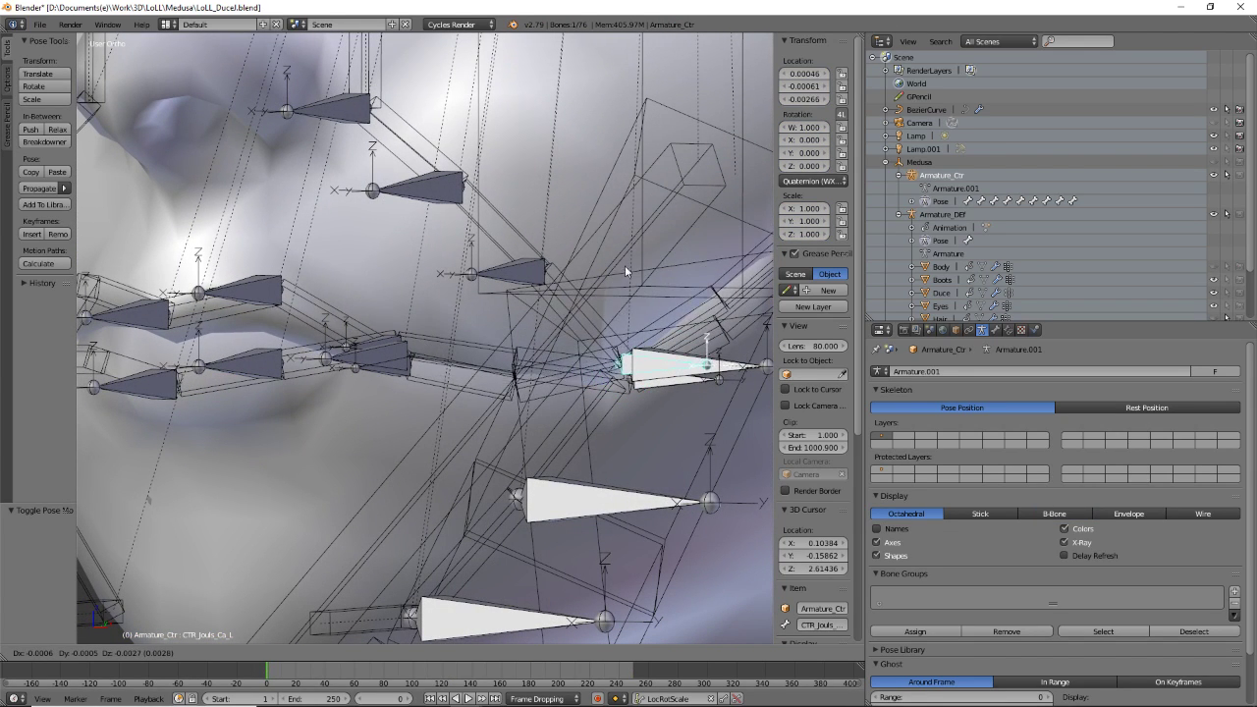
{"action": "right_click", "coordinate": [828, 412]}
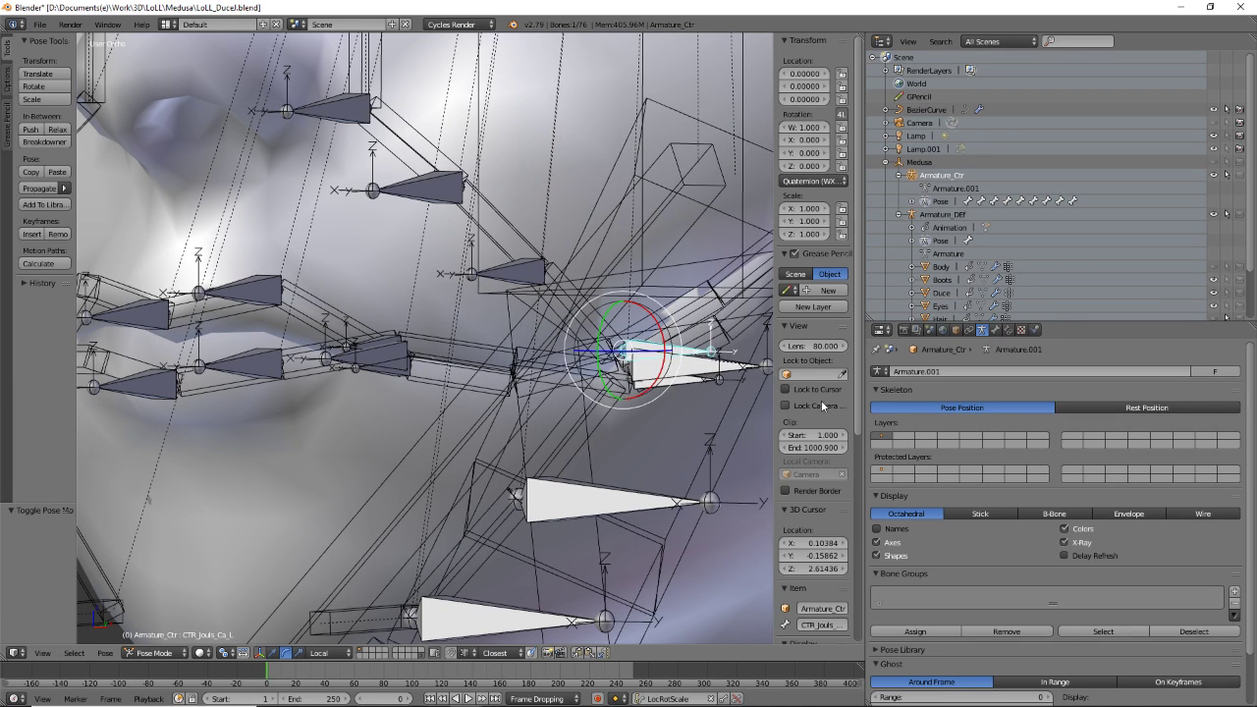
{"action": "scroll", "coordinate": [397, 416], "scroll_direction": "down", "scroll_amount": 2}
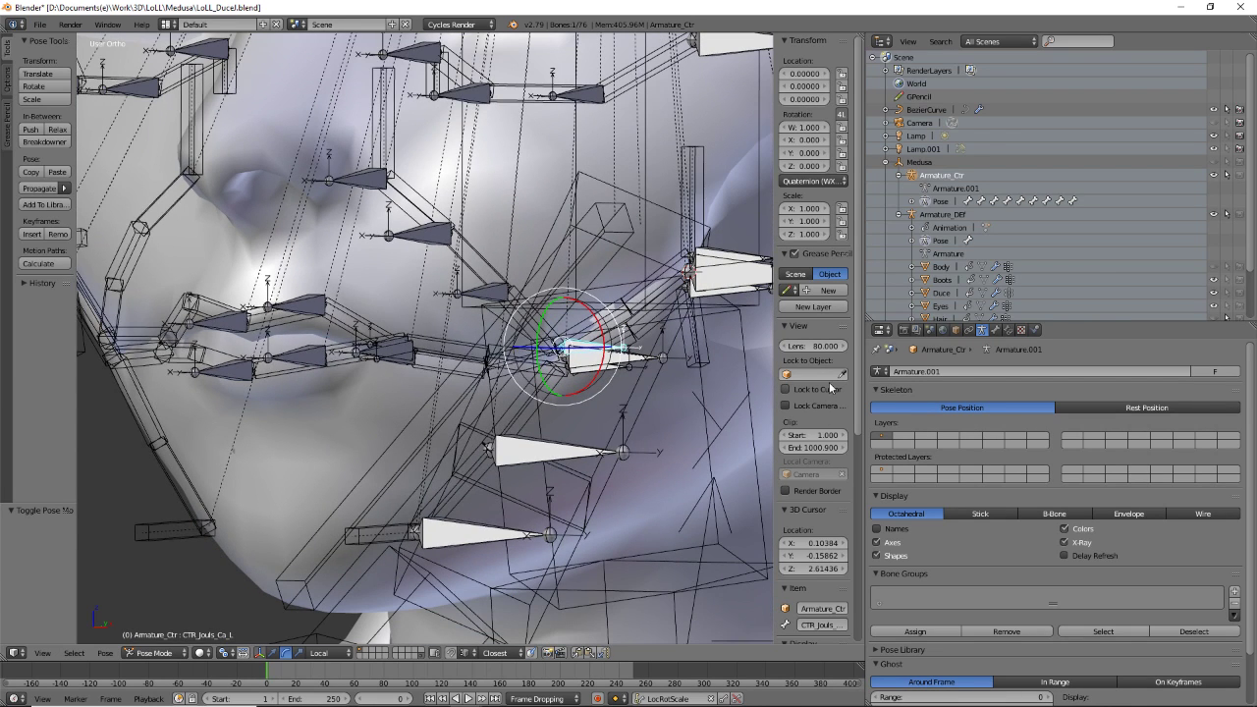
{"action": "scroll", "coordinate": [975, 287], "scroll_direction": "down", "scroll_amount": 2}
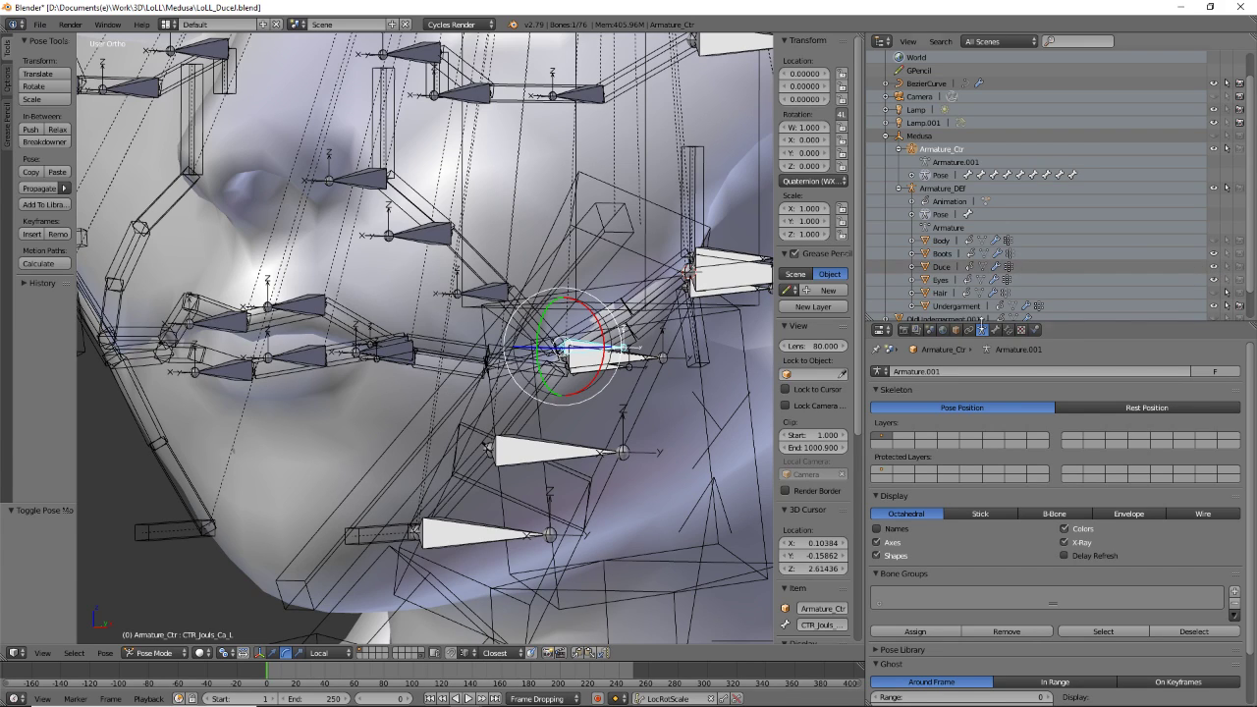
- Set the Subsurf modifier's view subdivisions on the Duce mesh to 2
{"action": "left_click", "coordinate": [998, 331]}
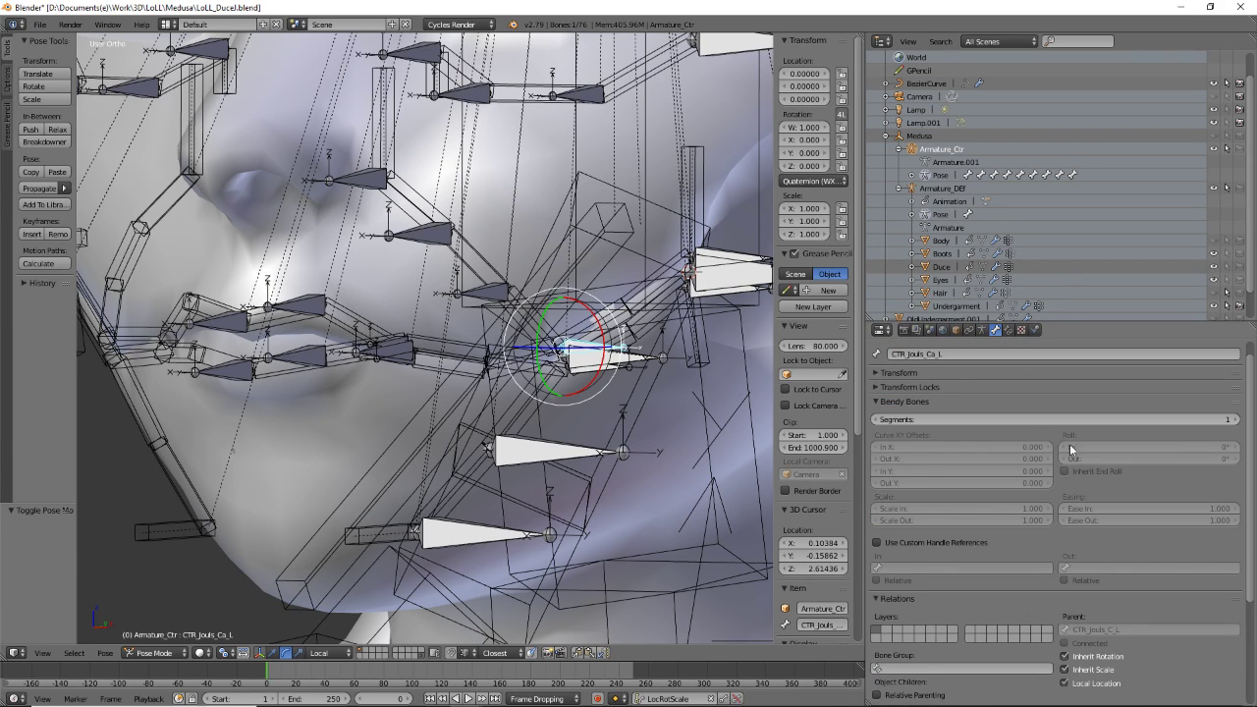
{"action": "left_click", "coordinate": [945, 266]}
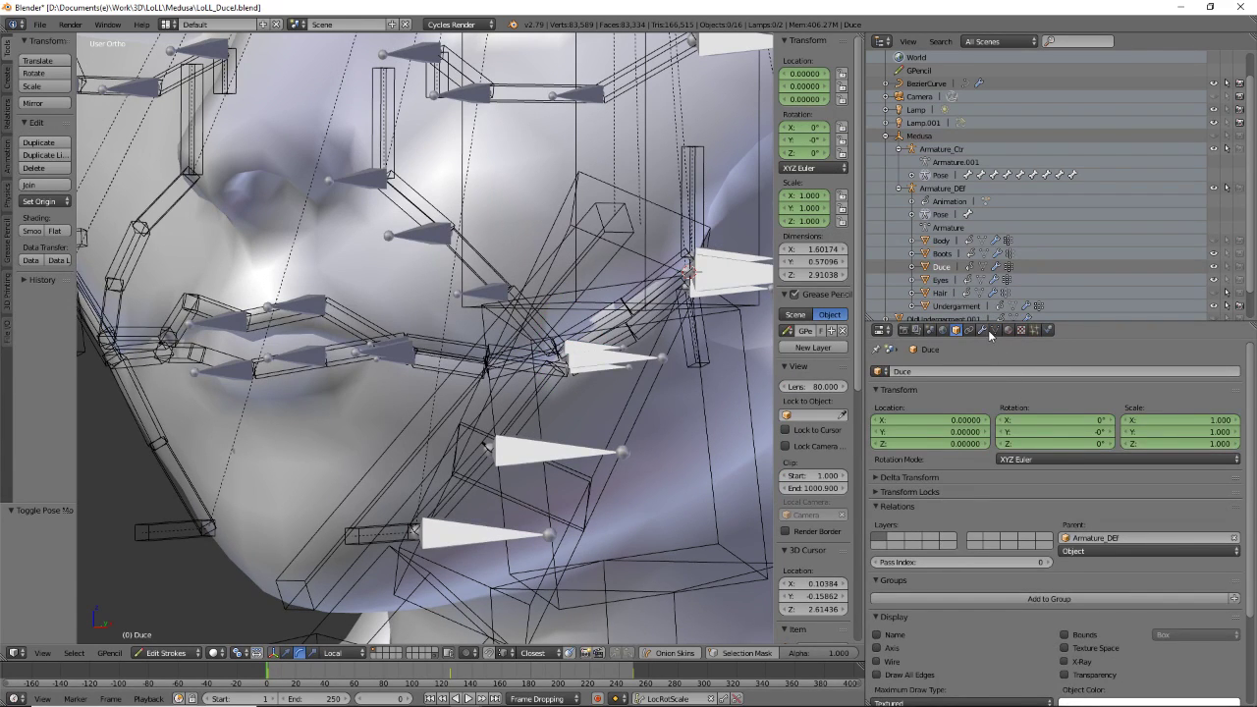
{"action": "left_click", "coordinate": [983, 330]}
{"action": "left_click", "coordinate": [1055, 451]}
{"action": "left_click", "coordinate": [1055, 452]}
{"action": "middle_click_drag", "start_coordinate": [645, 443], "coordinate": [407, 329]}
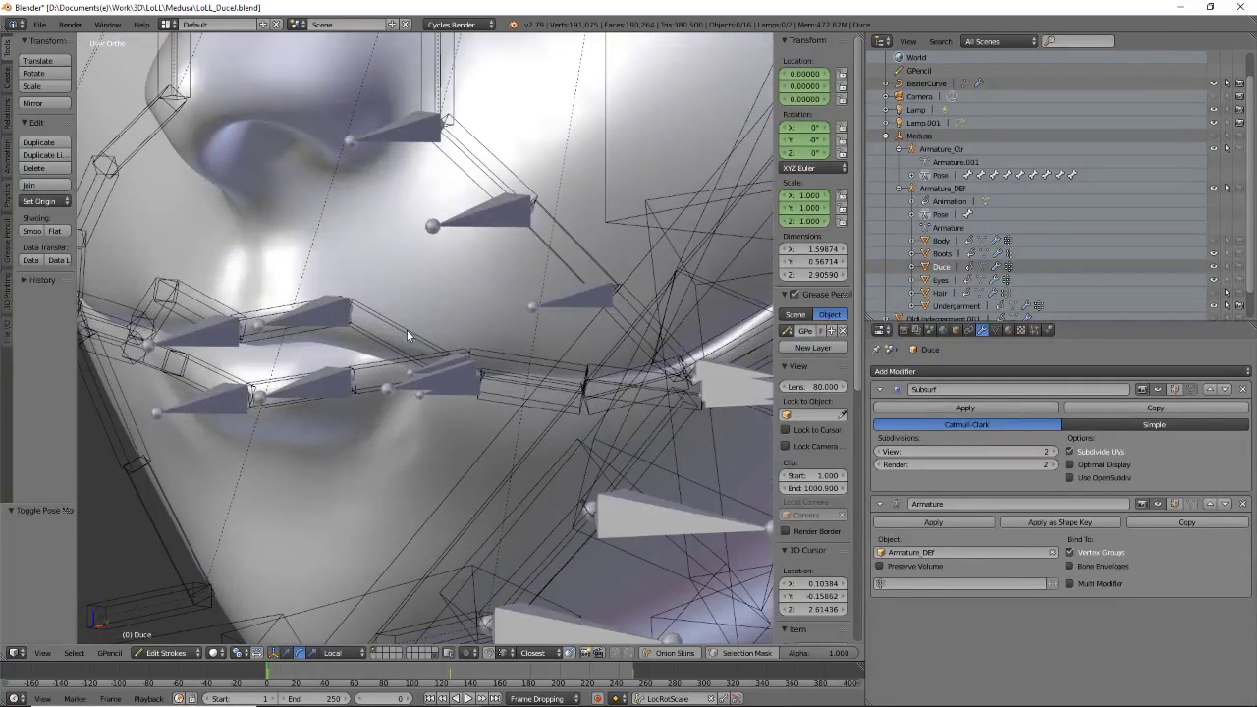
- Disable Inherit Rotation on the upper-lip bone Def_Lips_UpperMidB_L, after reviewing the relations of Def_Lips_UpperMidA_L.001
{"action": "right_click", "coordinate": [271, 310]}
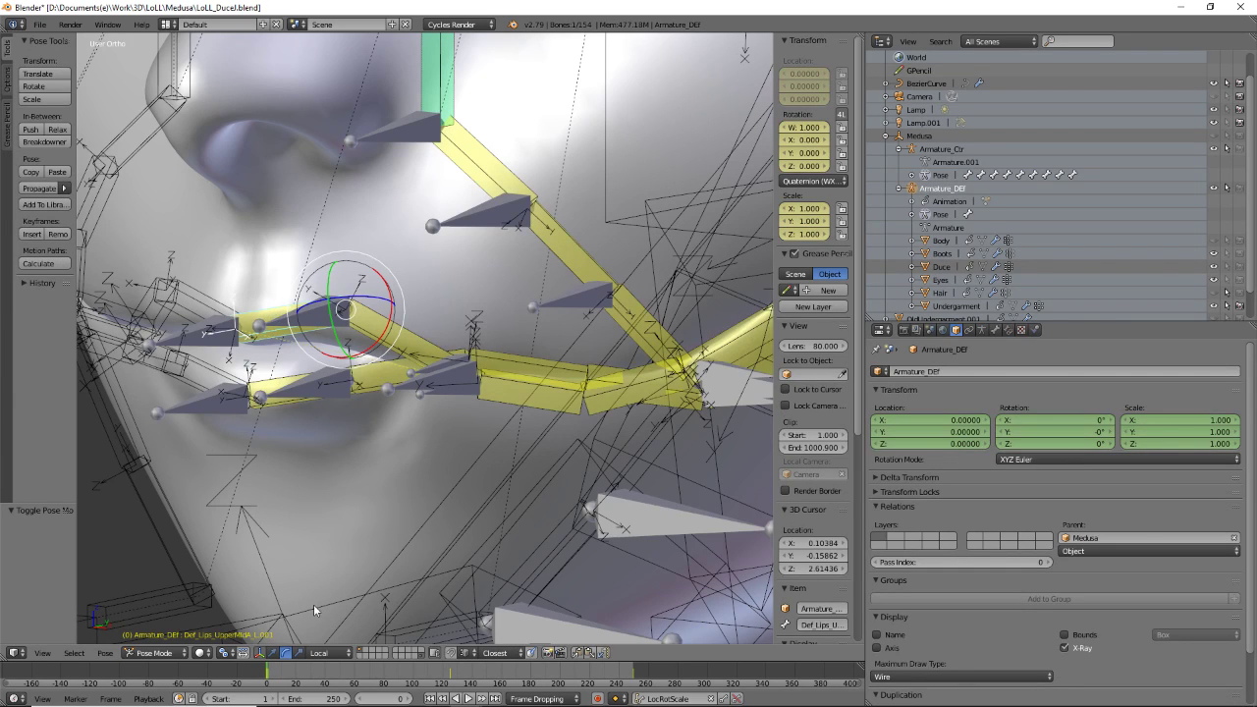
{"action": "left_click", "coordinate": [994, 330]}
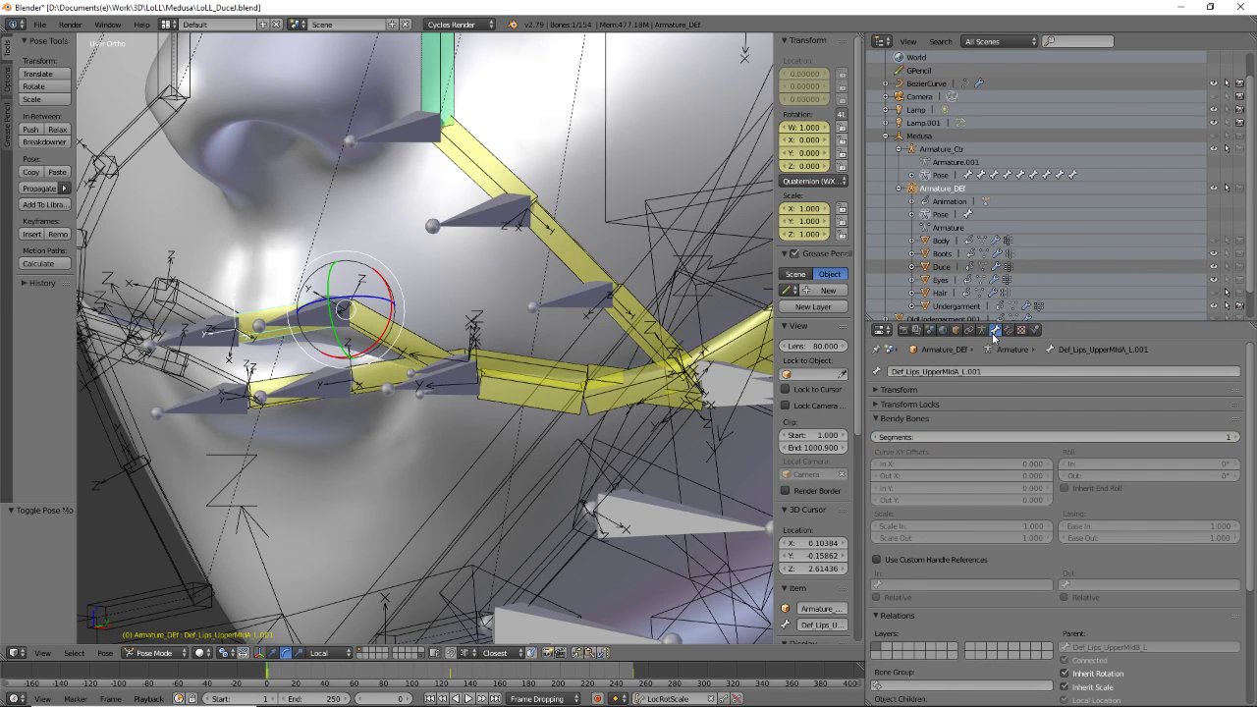
{"action": "scroll", "coordinate": [1185, 546], "scroll_direction": "down", "scroll_amount": 2}
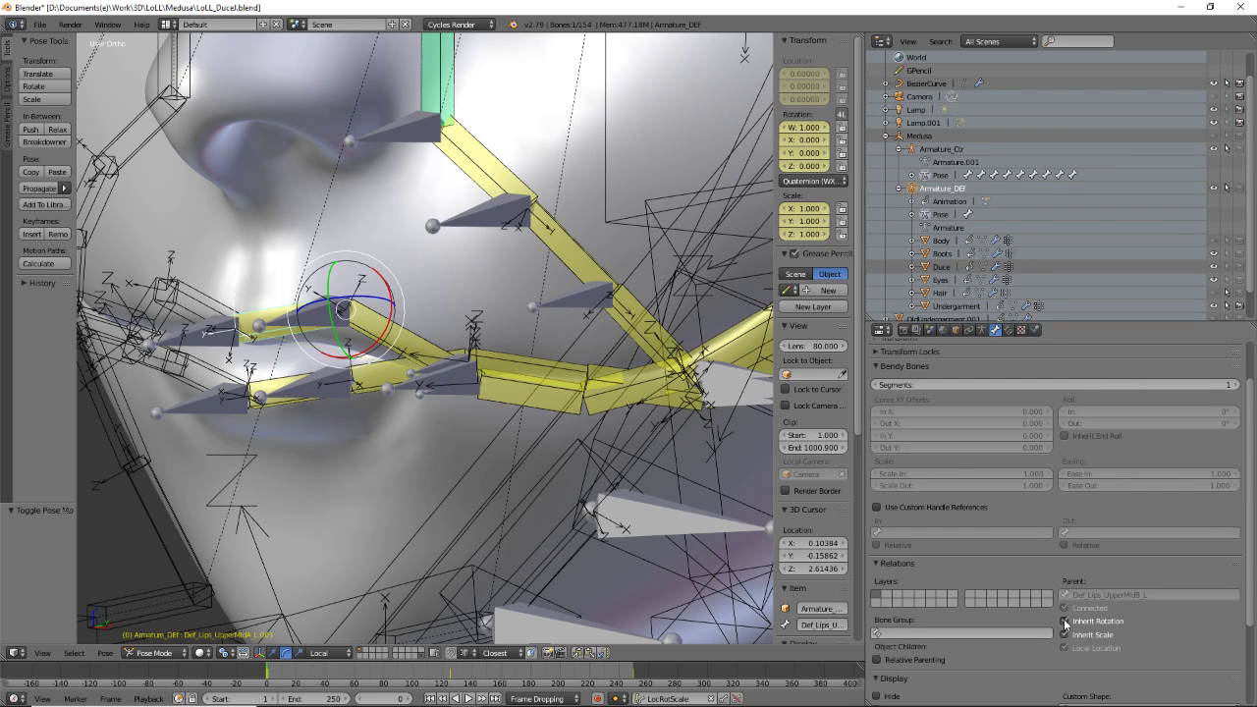
{"action": "right_click", "coordinate": [413, 344]}
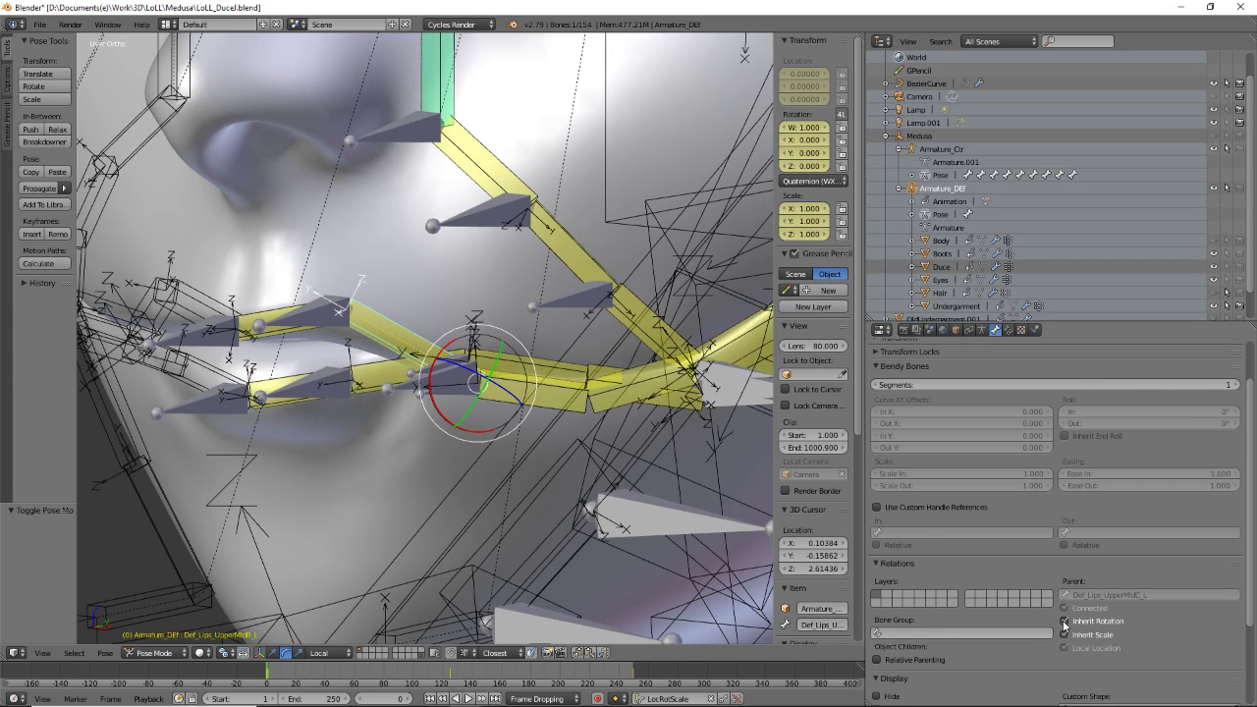
{"action": "left_click", "coordinate": [1066, 622]}
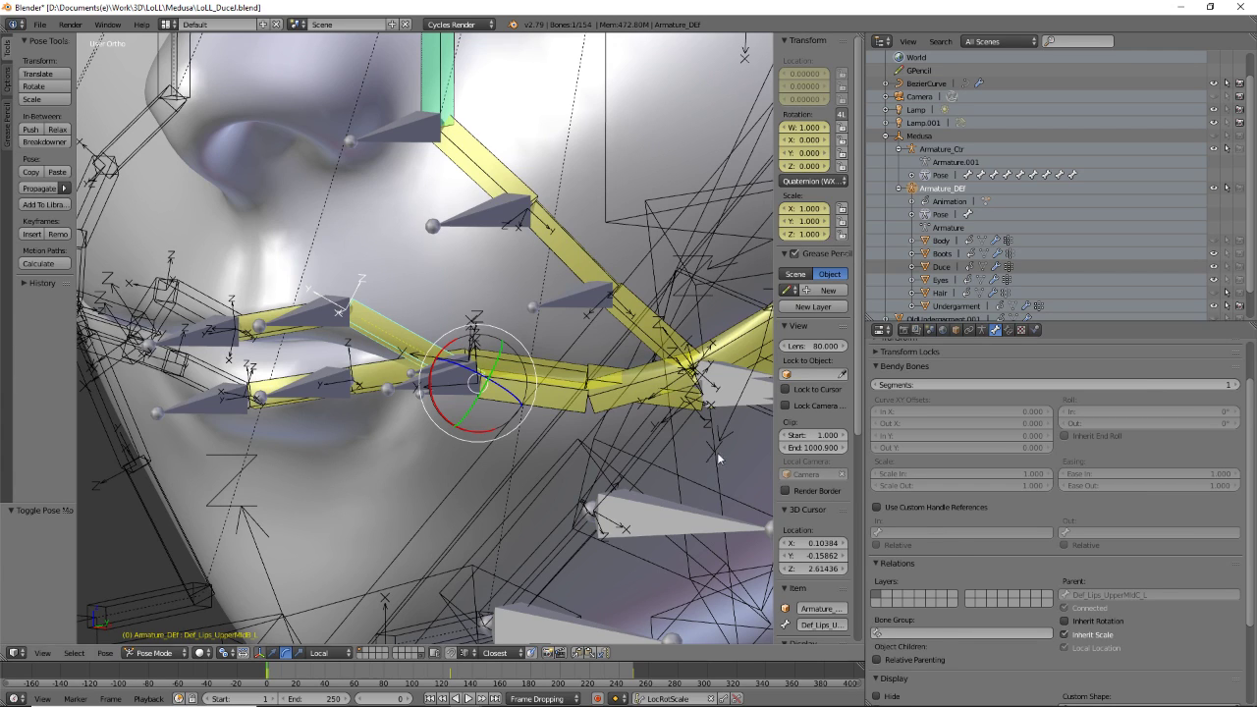
- Disable Inherit Rotation on Def_Lips_LowerMidC_L and check that setting on the two left lip-corner bones and Def_Lips_UpperMidC_L
{"action": "right_click", "coordinate": [549, 366]}
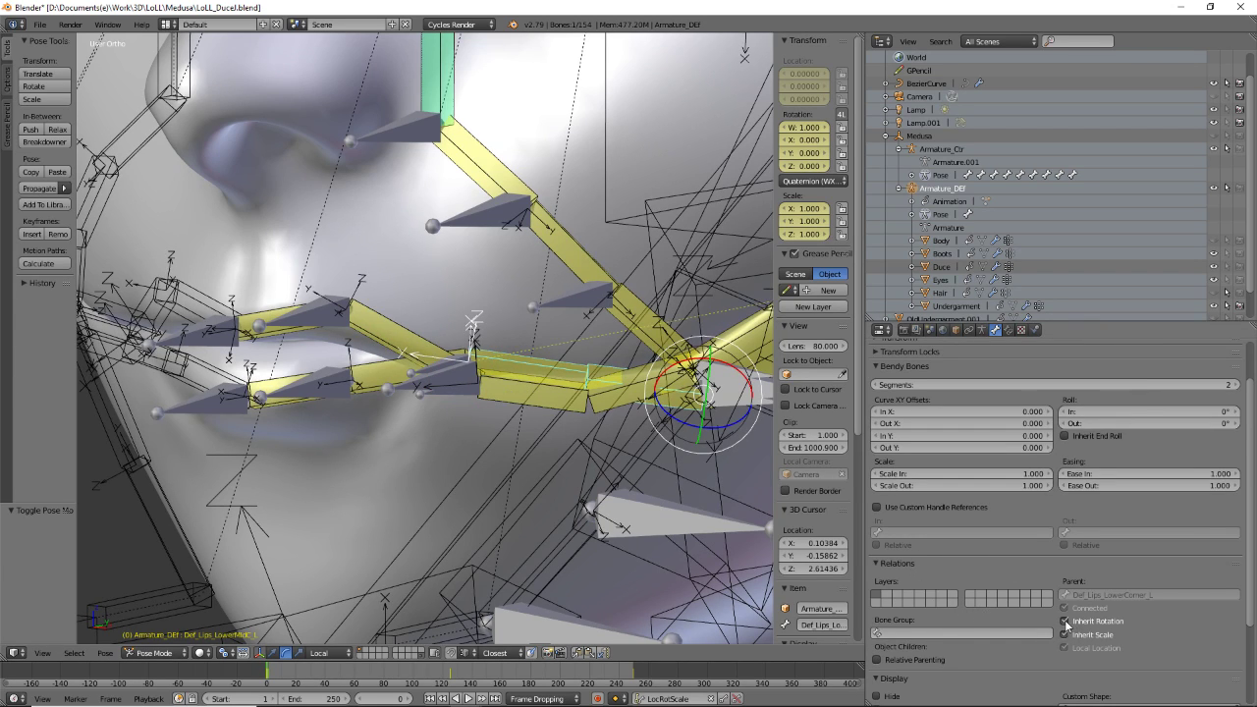
{"action": "scroll", "coordinate": [633, 400], "scroll_direction": "down", "scroll_amount": 1}
{"action": "middle_click_drag", "start_coordinate": [665, 404], "coordinate": [638, 393]}
{"action": "middle_click_drag", "start_coordinate": [679, 345], "coordinate": [605, 372], "text": "shift"}
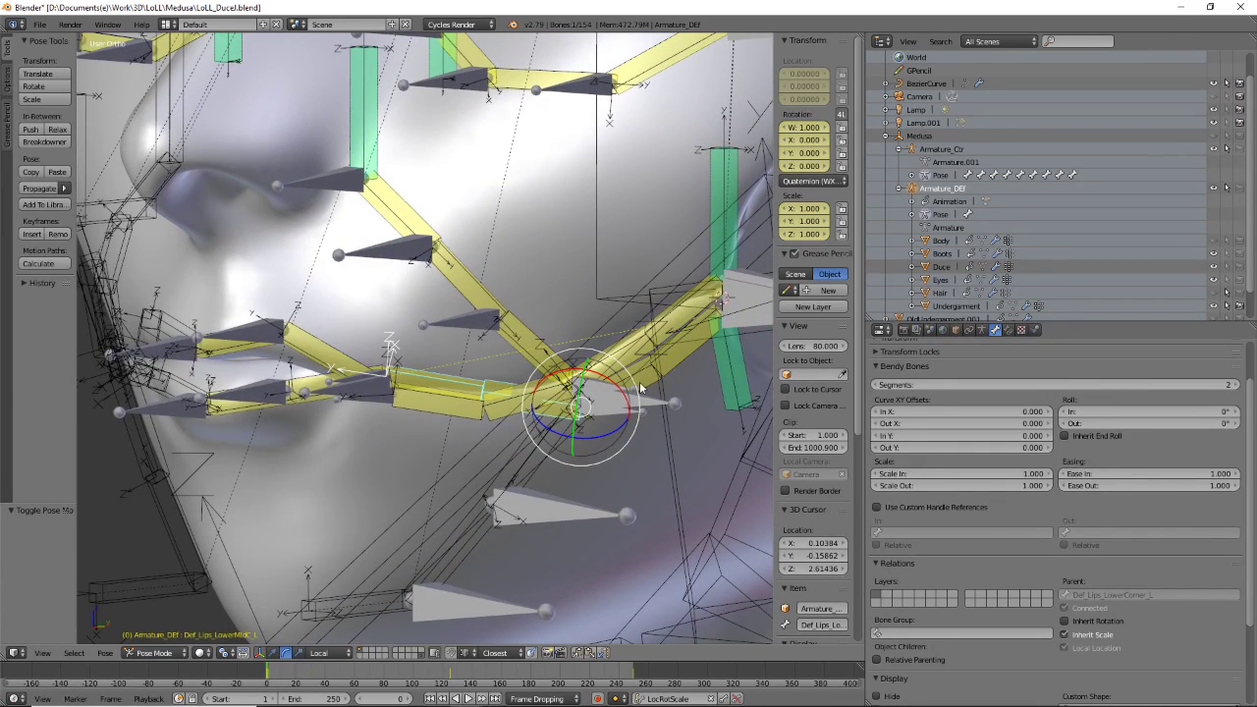
{"action": "right_click", "coordinate": [637, 358]}
{"action": "left_click", "coordinate": [1067, 635]}
{"action": "right_click", "coordinate": [656, 382]}
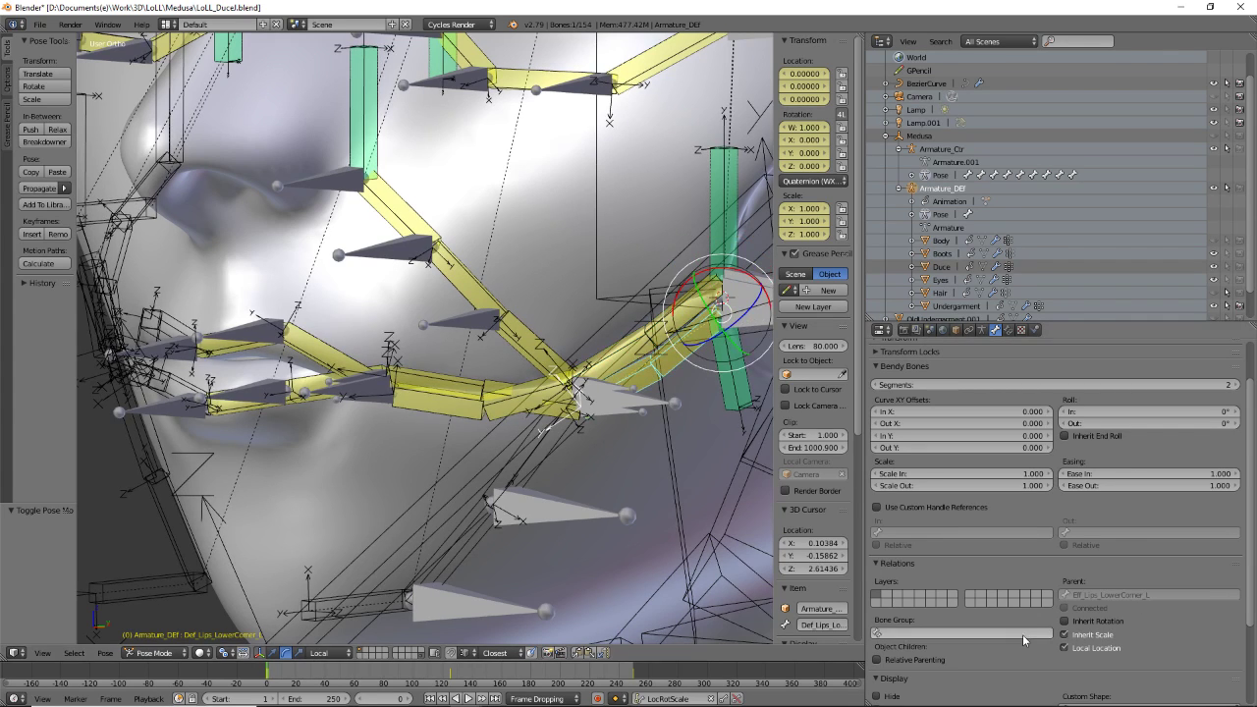
{"action": "right_click", "coordinate": [478, 421]}
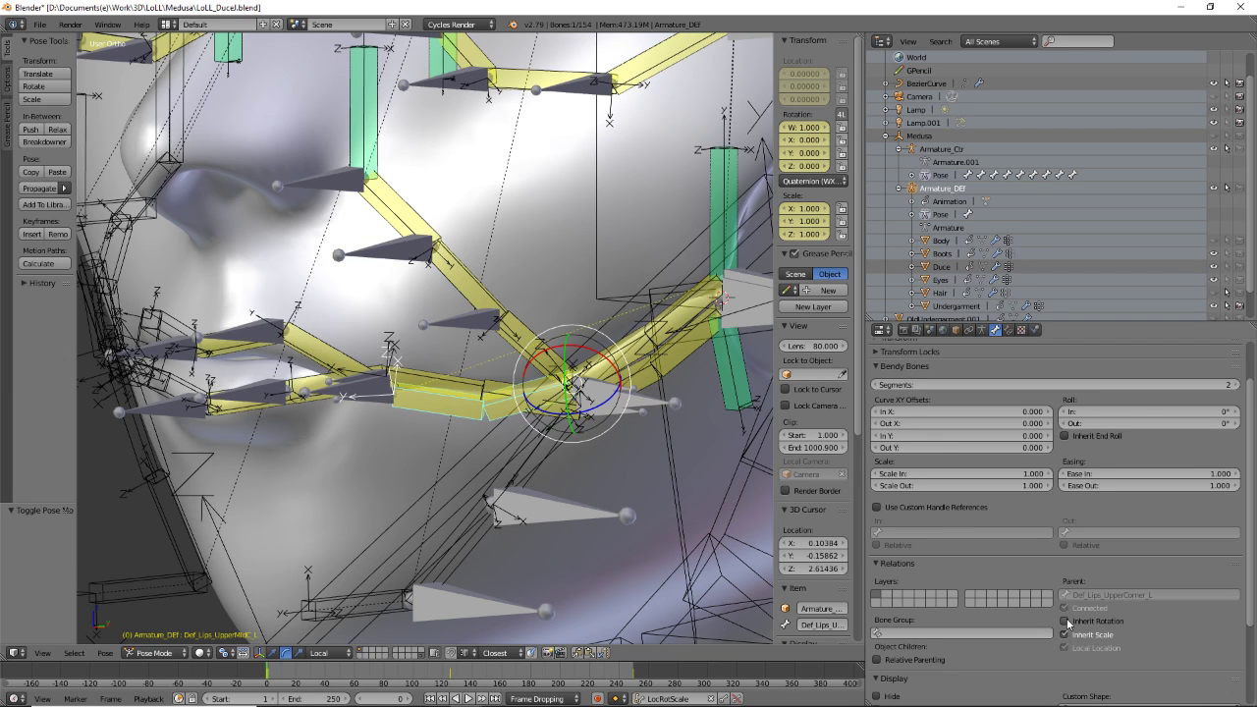
- Disable Inherit Rotation on Def_Lips_LowerMidB_L and on its child bone in the left lower lip
{"action": "right_click", "coordinate": [310, 406]}
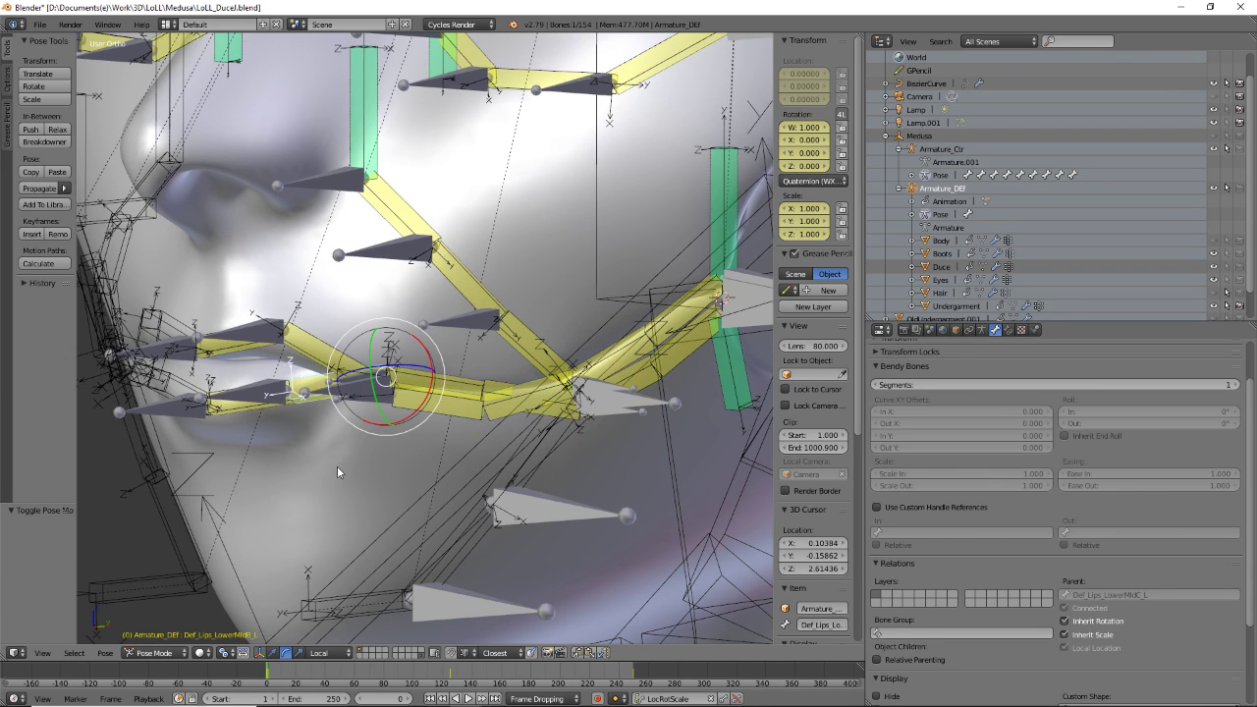
{"action": "middle_click_drag", "start_coordinate": [335, 465], "coordinate": [372, 442]}
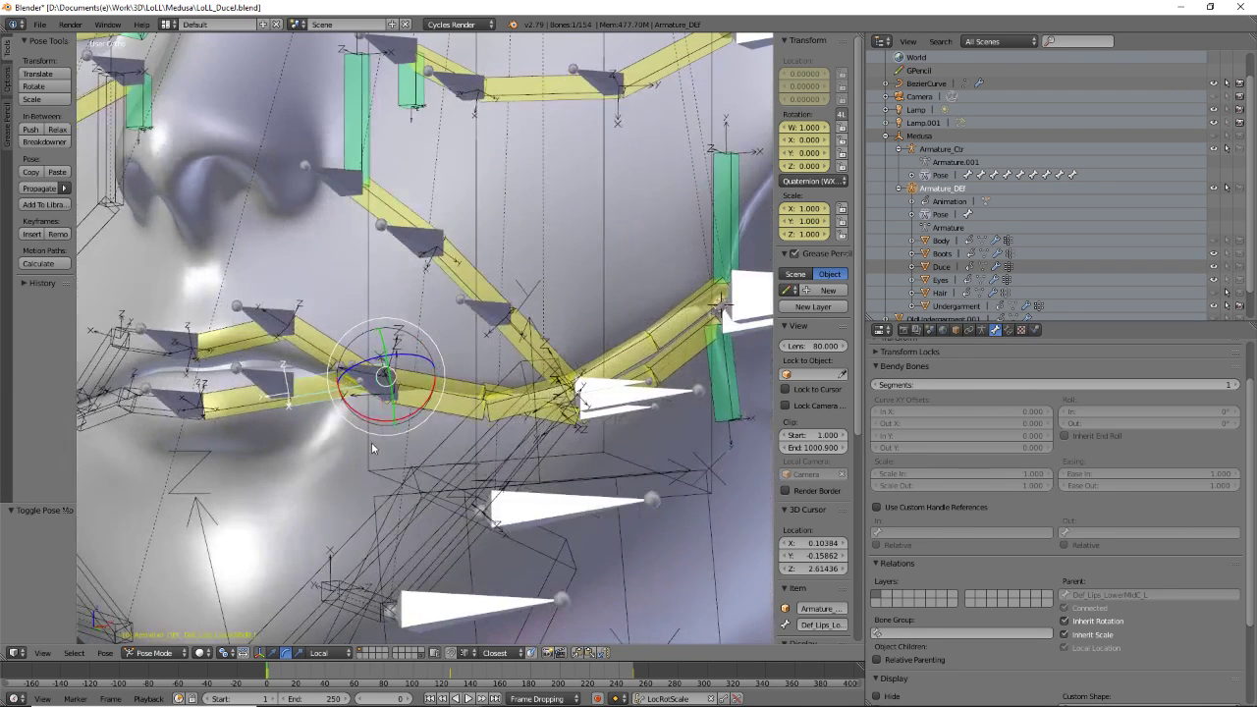
{"action": "left_click", "coordinate": [1065, 624]}
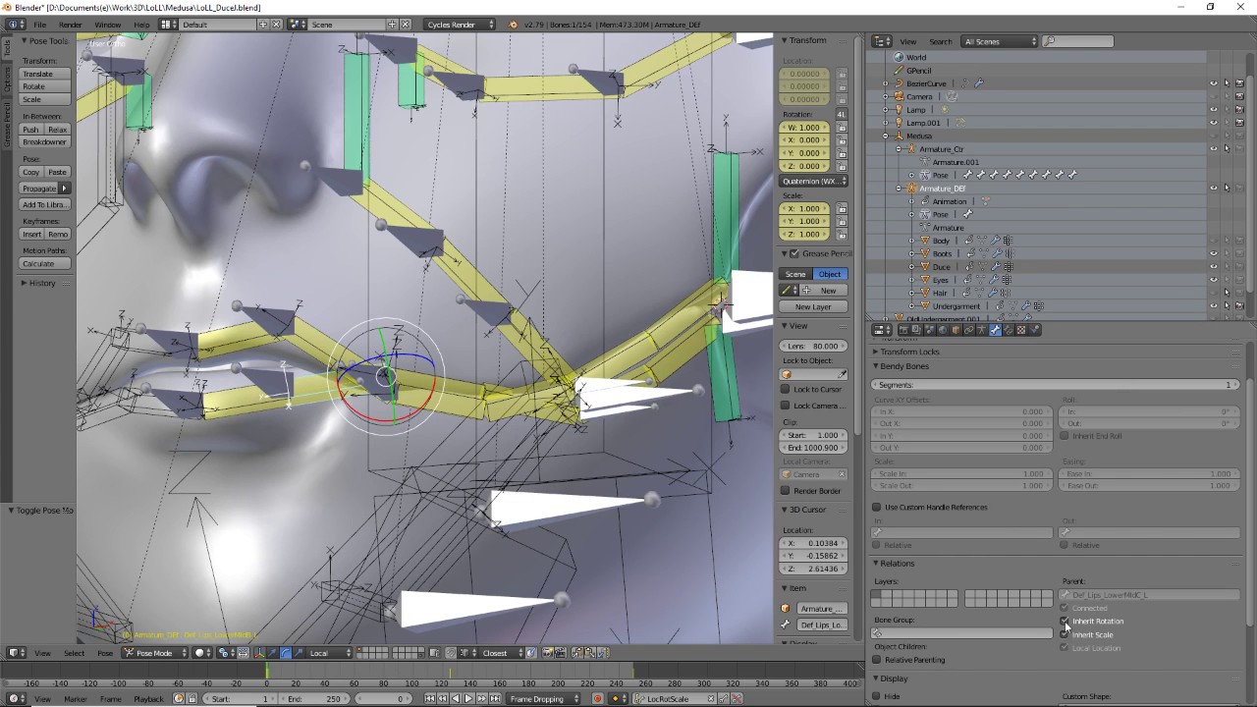
{"action": "right_click", "coordinate": [286, 420]}
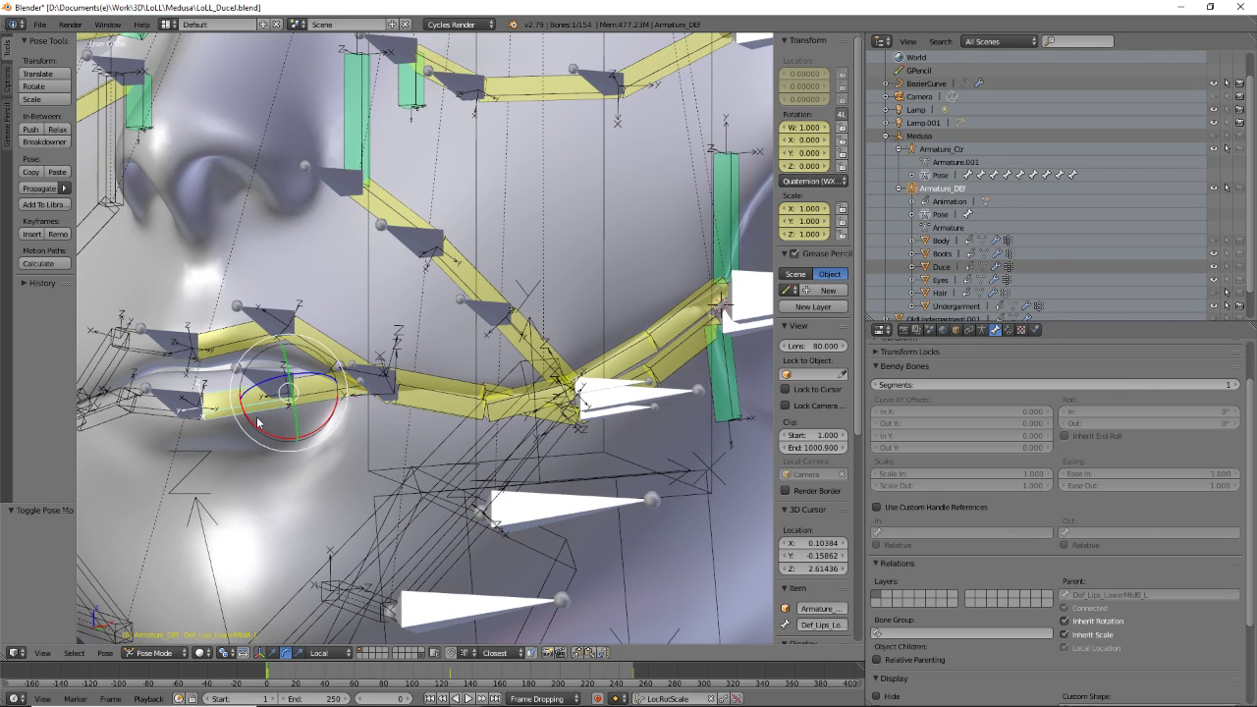
{"action": "middle_click_drag", "start_coordinate": [430, 499], "coordinate": [294, 424]}
{"action": "scroll", "coordinate": [389, 497], "scroll_direction": "up", "scroll_amount": 4}
{"action": "key", "text": "KP_1"}
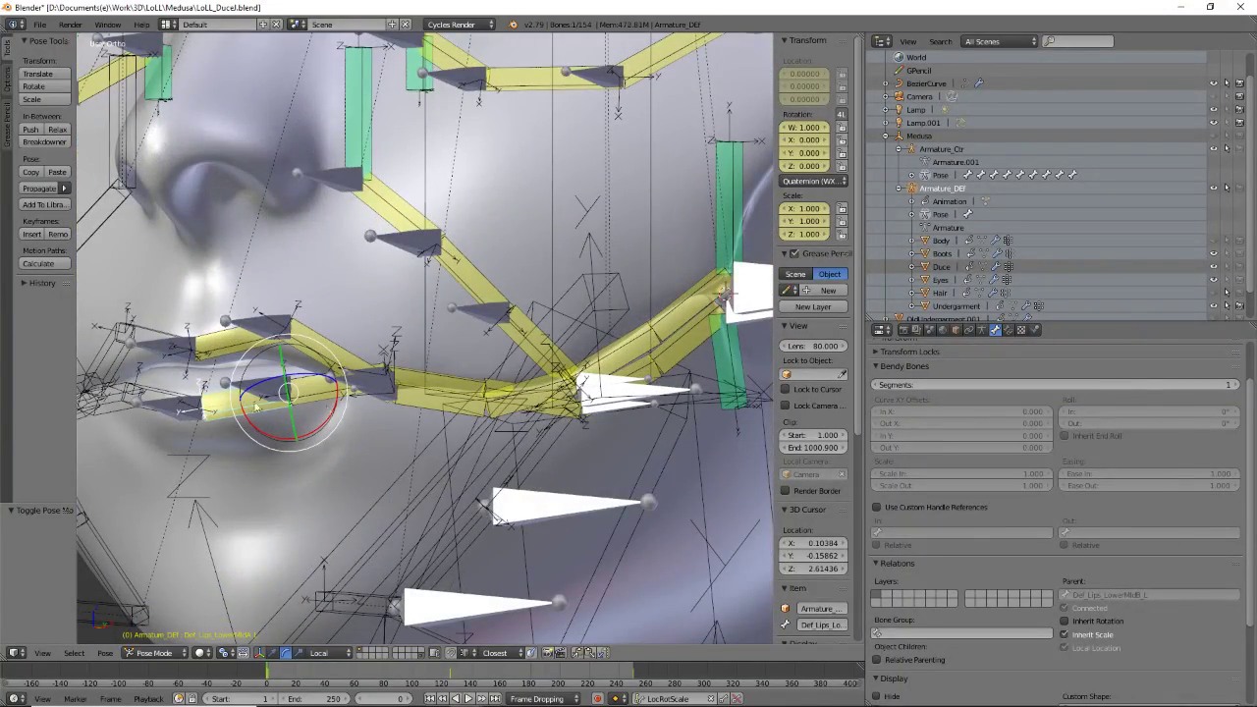
- Reset the Stretch To rest length on the child of Def_Lips_LowerMidB_L and on Def_Lips_LowerMidB_L itself
{"action": "left_click", "coordinate": [1008, 330]}
{"action": "left_click", "coordinate": [1147, 598]}
{"action": "middle_click_drag", "start_coordinate": [348, 368], "coordinate": [391, 369]}
{"action": "right_click", "coordinate": [395, 372]}
{"action": "left_click", "coordinate": [1149, 597]}
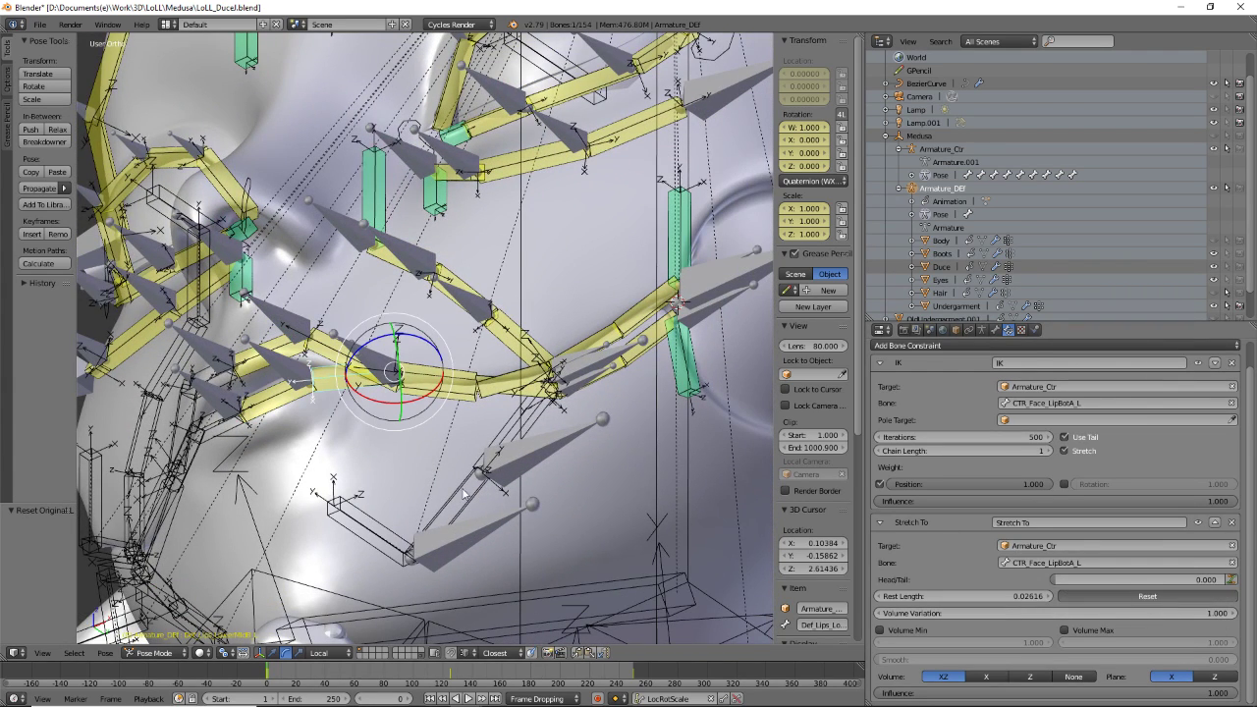
- Reset the Stretch To rest length on Def_Lips_UpperMidC_L, Def_Lips_LowerMidC_L and the left lower lip-corner deform bone
{"action": "right_click", "coordinate": [441, 394]}
{"action": "left_click", "coordinate": [1104, 596]}
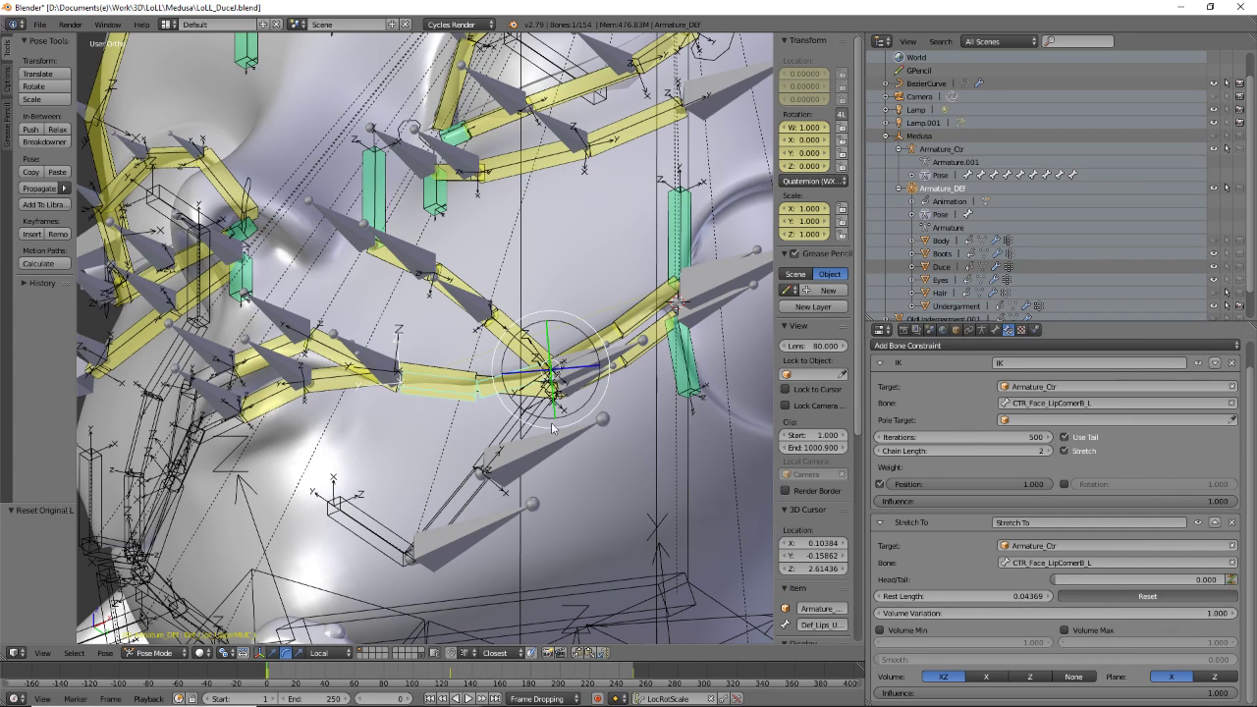
{"action": "right_click", "coordinate": [474, 376]}
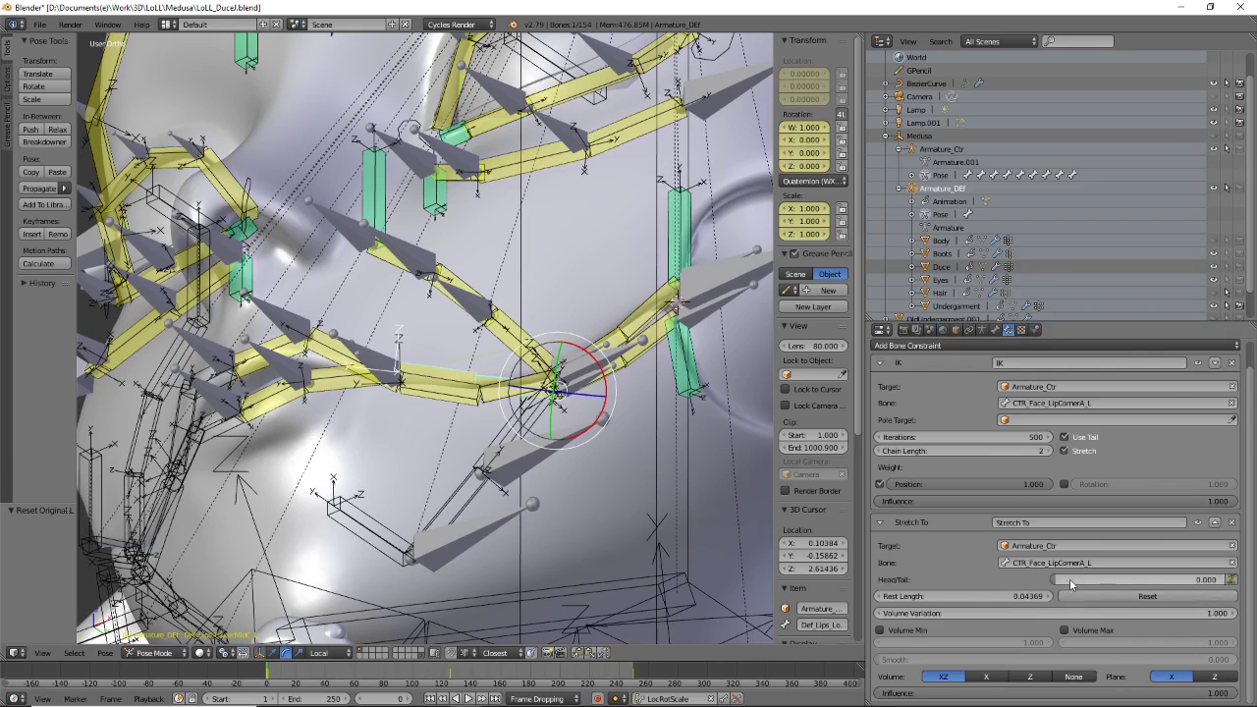
{"action": "right_click", "coordinate": [635, 362]}
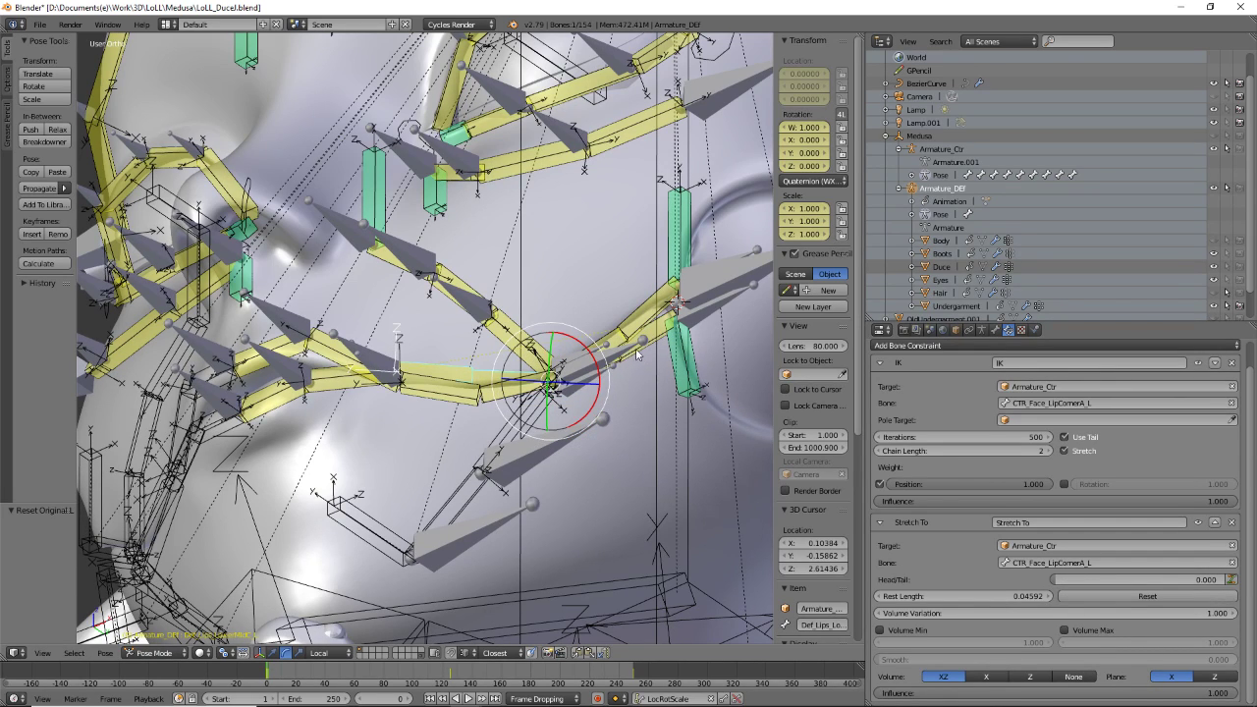
{"action": "right_click", "coordinate": [657, 343]}
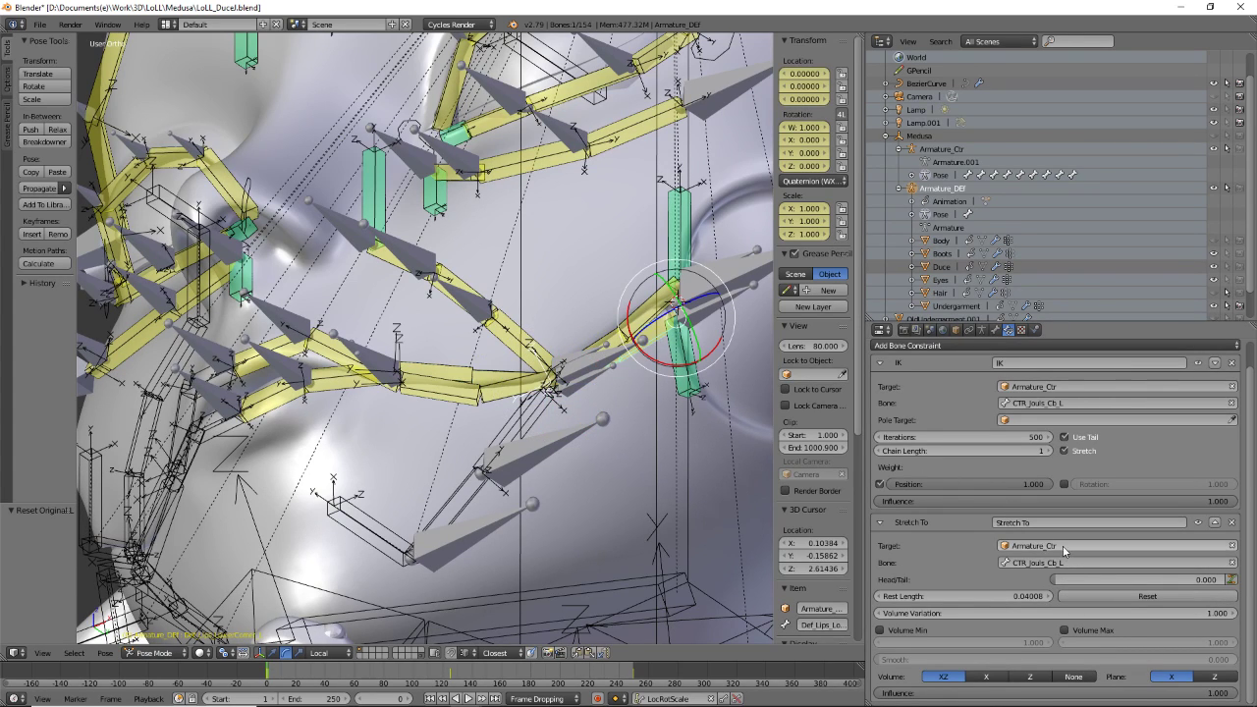
{"action": "left_click", "coordinate": [1111, 594]}
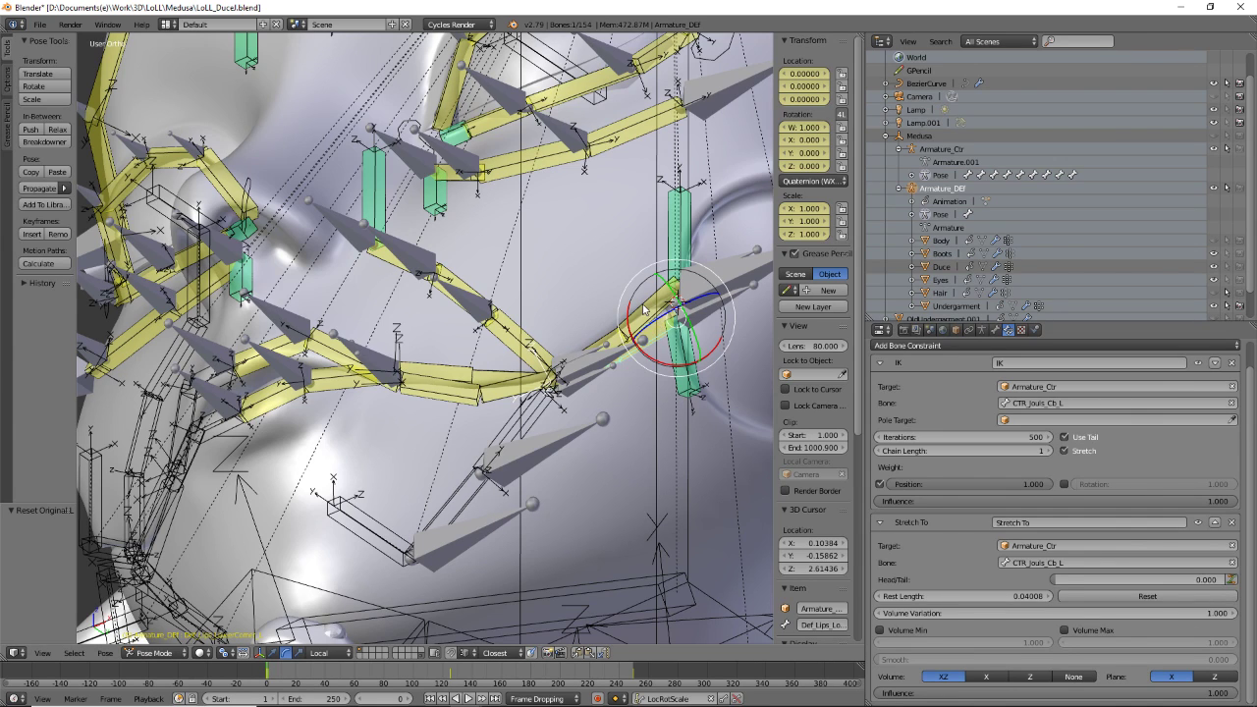
- Try moving the left upper lip-corner deform bone that targets CTR_Jouls_Ca_L
{"action": "right_click", "coordinate": [676, 297]}
{"action": "key", "text": "g"}
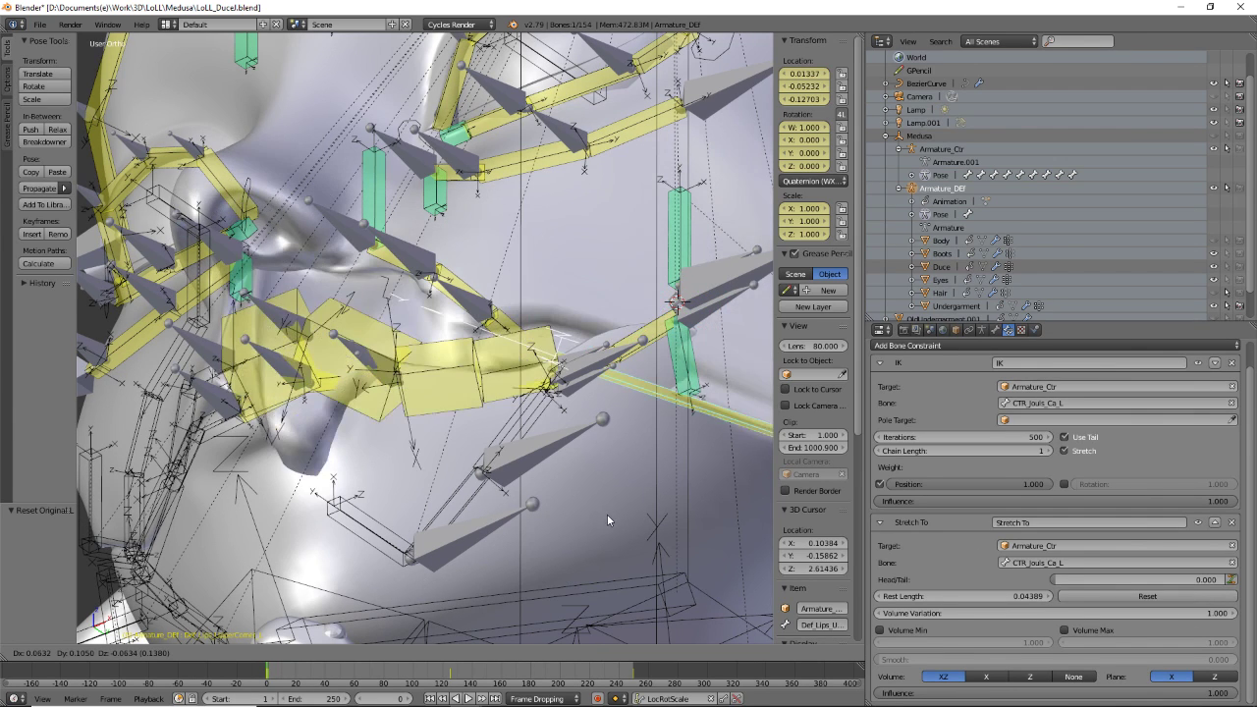
{"action": "right_click", "coordinate": [595, 511]}
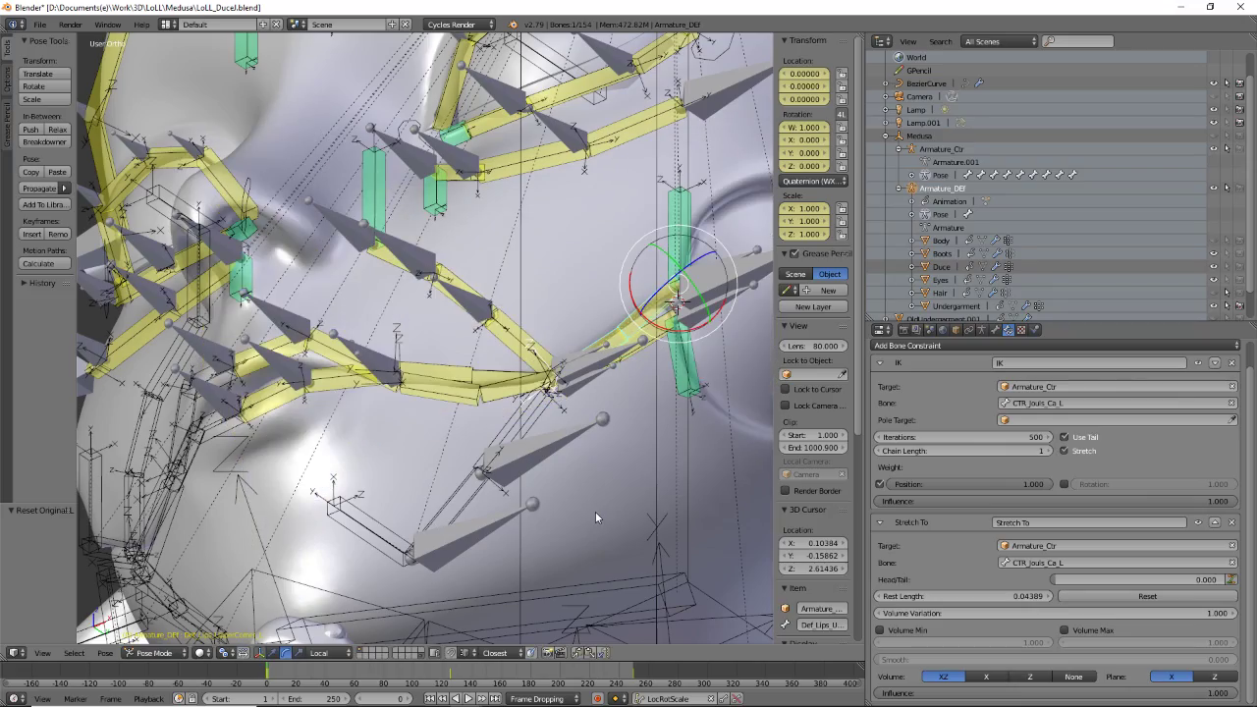
- Hide Armature_DEF and test-move the CTR_Face_LipCorner_L control bone to check the lip corner's deformation, leaving its pose unchanged
{"action": "middle_click_drag", "start_coordinate": [441, 438], "coordinate": [400, 453]}
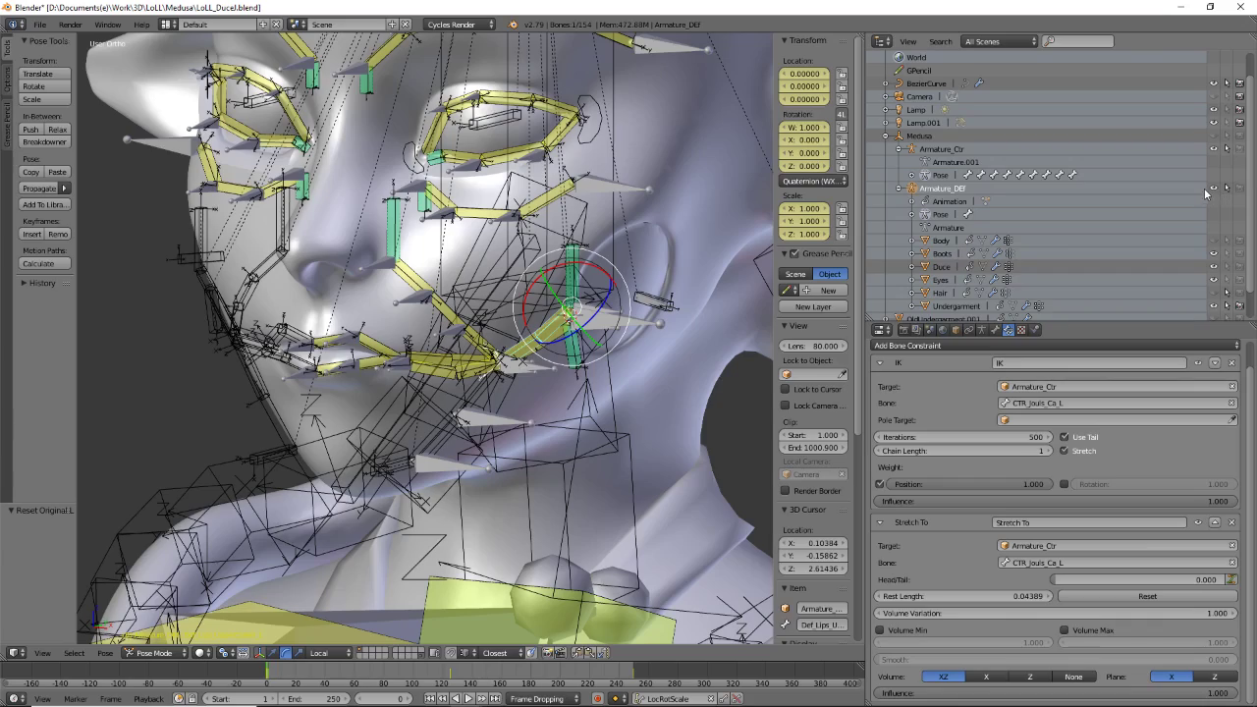
{"action": "left_click", "coordinate": [1213, 188]}
{"action": "mouse_move", "coordinate": [480, 423]}
{"action": "middle_mouse_down"}
{"action": "mouse_move", "coordinate": [524, 376]}
{"action": "mouse_move", "coordinate": [537, 313]}
{"action": "mouse_move", "coordinate": [495, 383]}
{"action": "mouse_move", "coordinate": [451, 415]}
{"action": "mouse_move", "coordinate": [474, 415]}
{"action": "mouse_move", "coordinate": [395, 374]}
{"action": "mouse_move", "coordinate": [402, 363]}
{"action": "mouse_move", "coordinate": [488, 399]}
{"action": "mouse_move", "coordinate": [513, 381]}
{"action": "mouse_move", "coordinate": [473, 398]}
{"action": "middle_mouse_up"}
{"action": "right_click", "coordinate": [474, 399]}
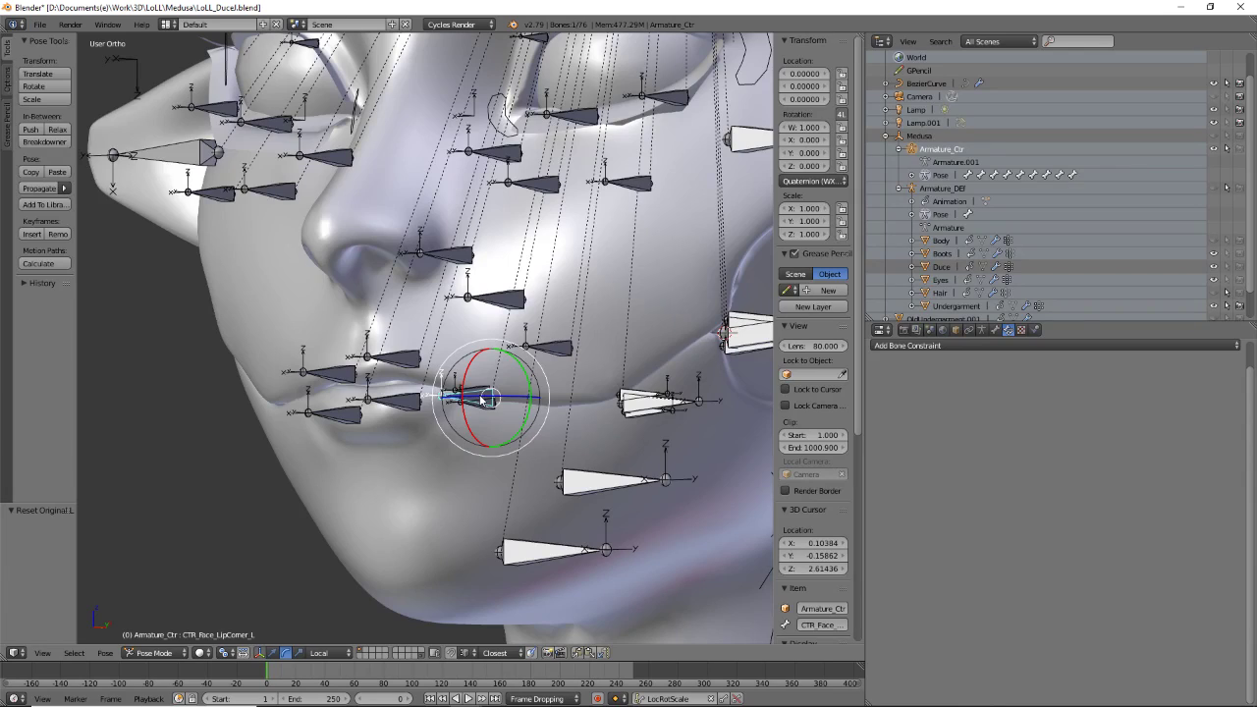
{"action": "key", "text": "g"}
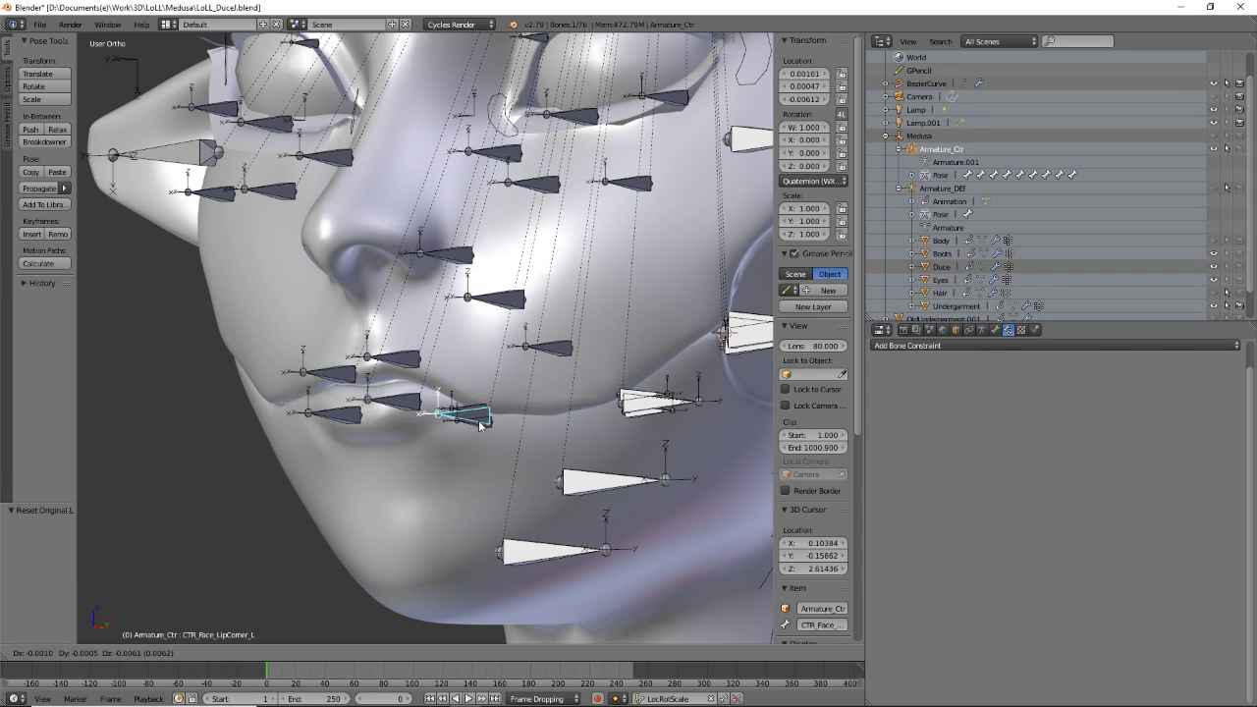
{"action": "key", "text": "Escape"}
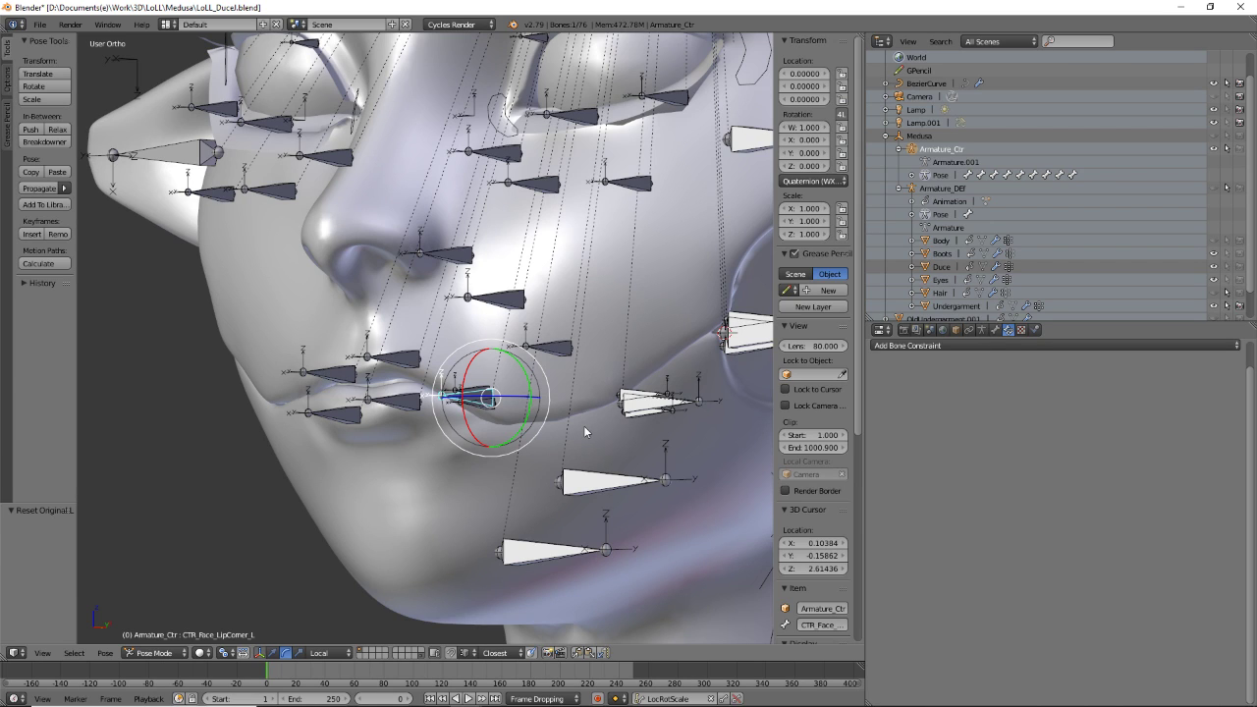
{"action": "key", "text": "Tab"}
{"action": "key", "text": "Tab"}
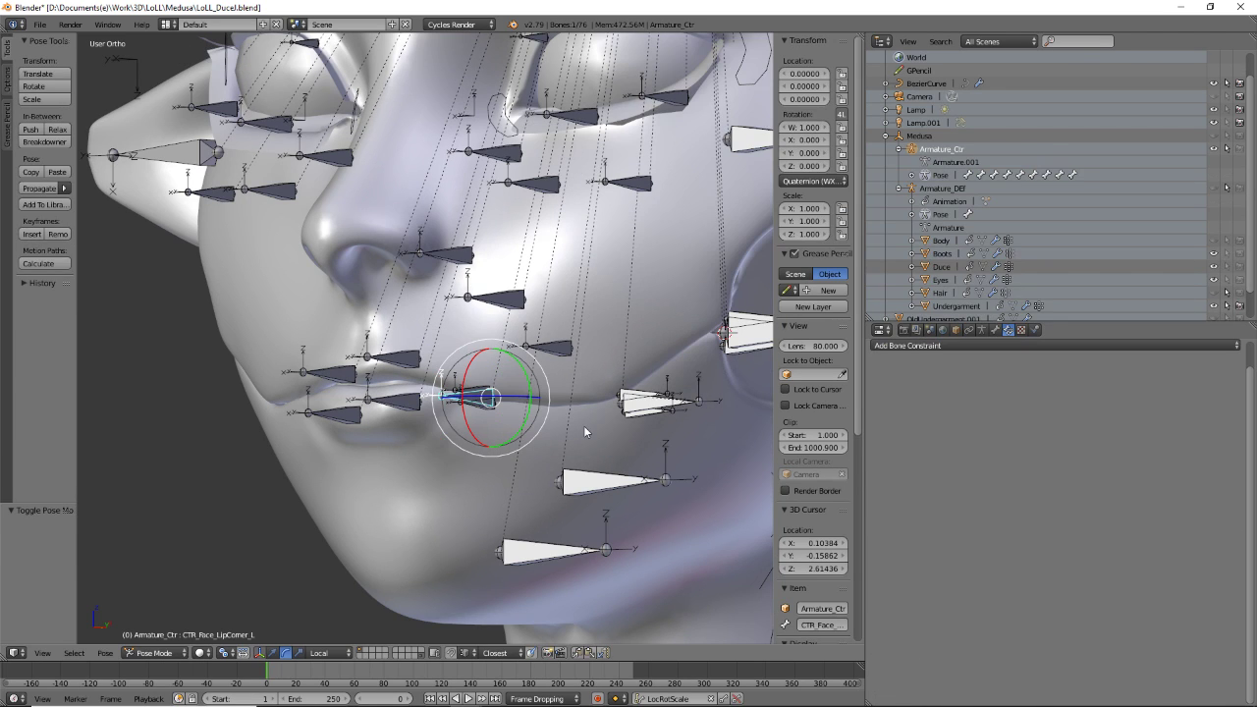
- Test-move the jowl control bone CTR_Jouls_C_L downward to check the cheek deformation, and cancel the move
{"action": "right_click", "coordinate": [639, 395]}
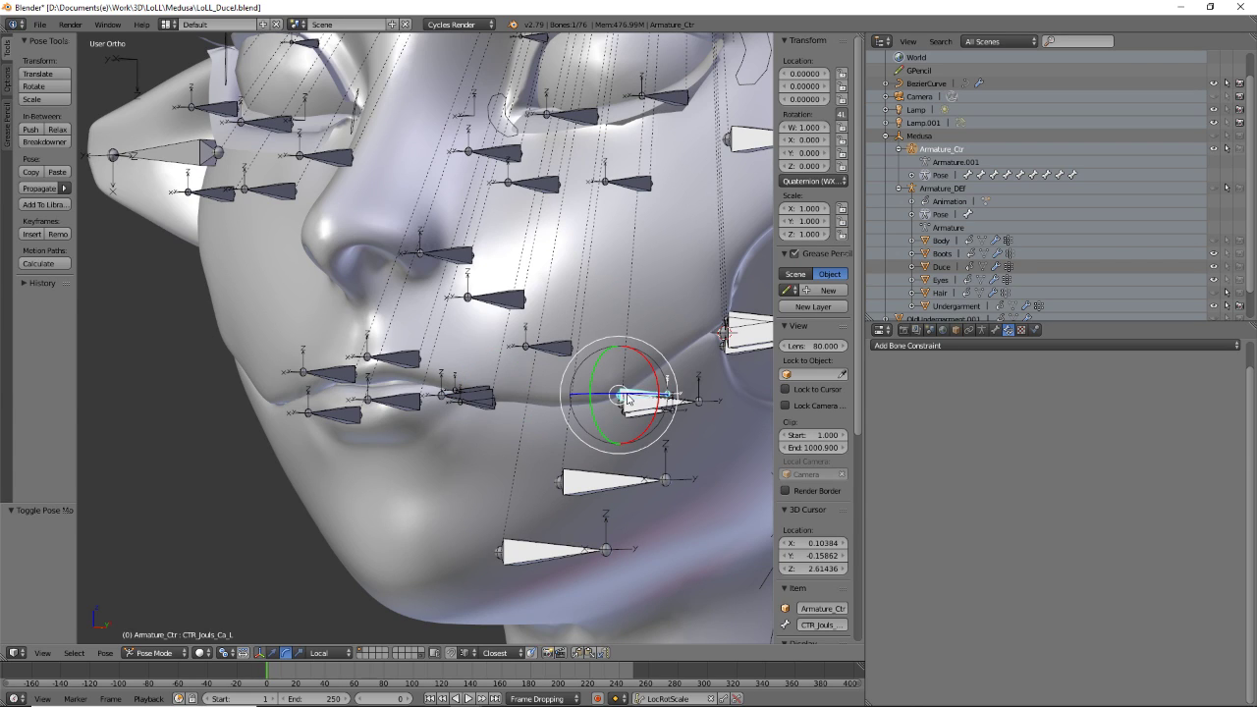
{"action": "right_click", "coordinate": [641, 406]}
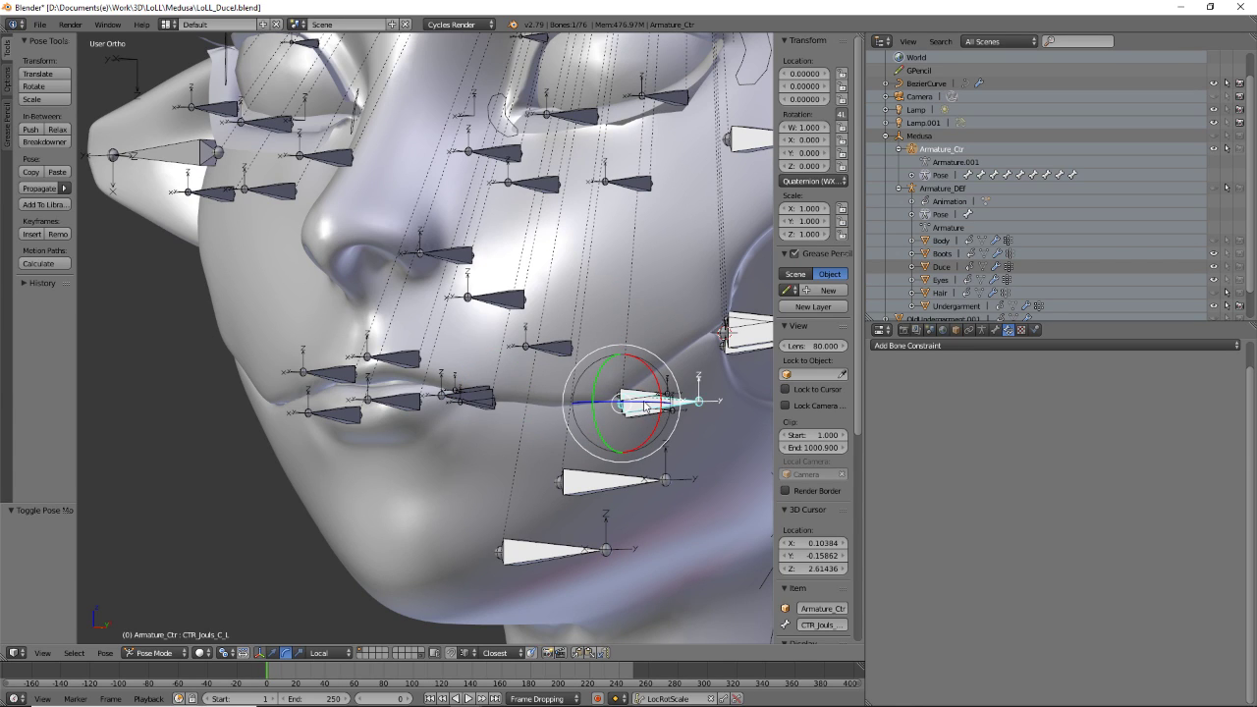
{"action": "key", "text": "g"}
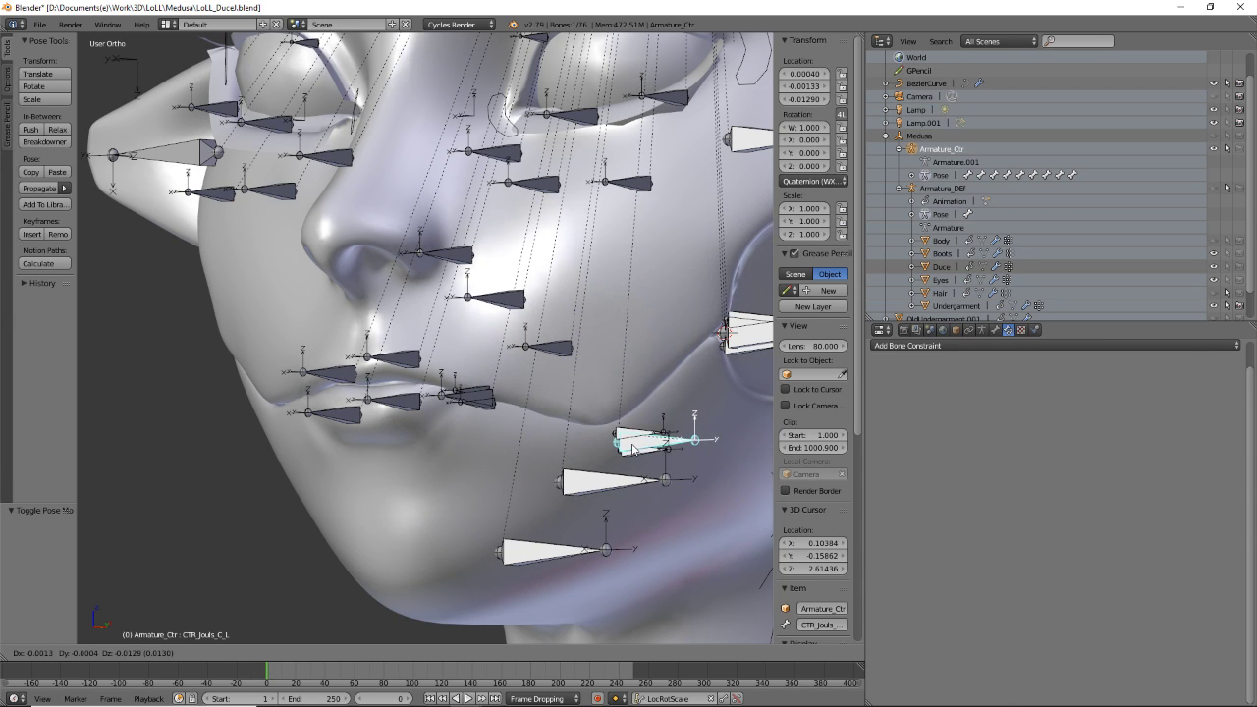
{"action": "right_click", "coordinate": [634, 449]}
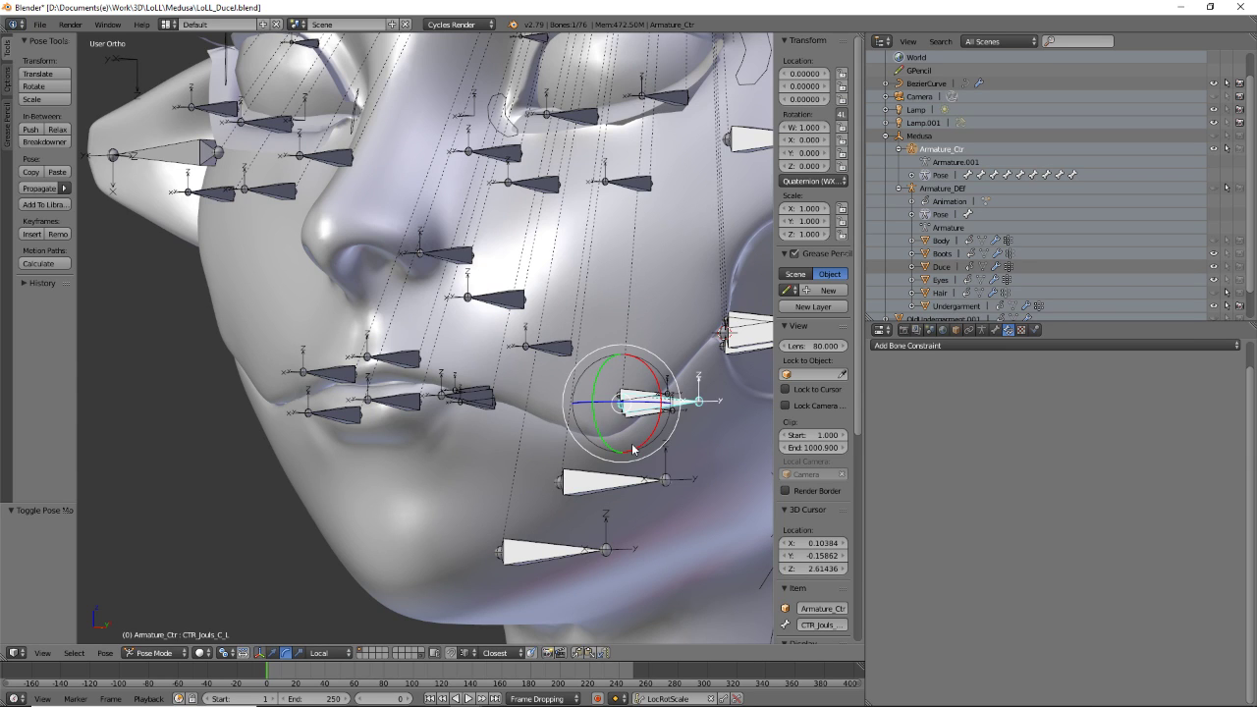
{"action": "key", "text": "Tab"}
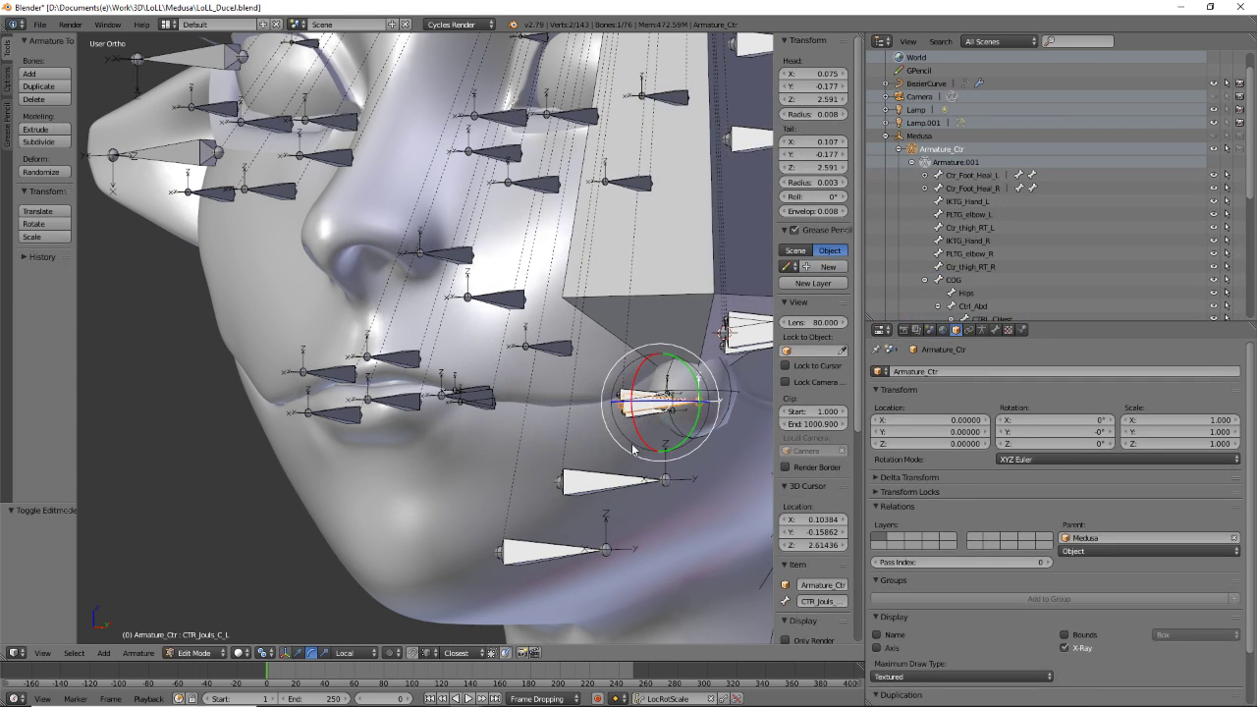
{"action": "key", "text": "Tab"}
- Test-move the jowl control bone CTR_Jouls_Ca_L upward to check the mouth crease deformation, and cancel the move
{"action": "right_click", "coordinate": [633, 395]}
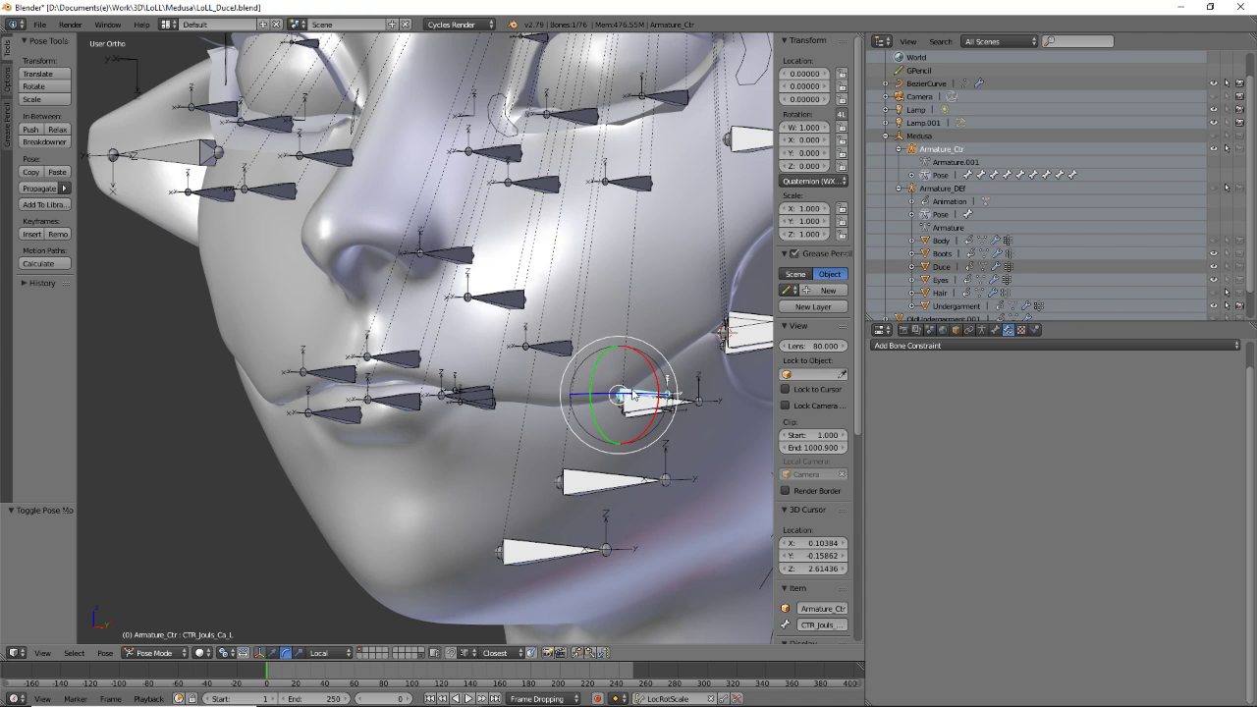
{"action": "key", "text": "g"}
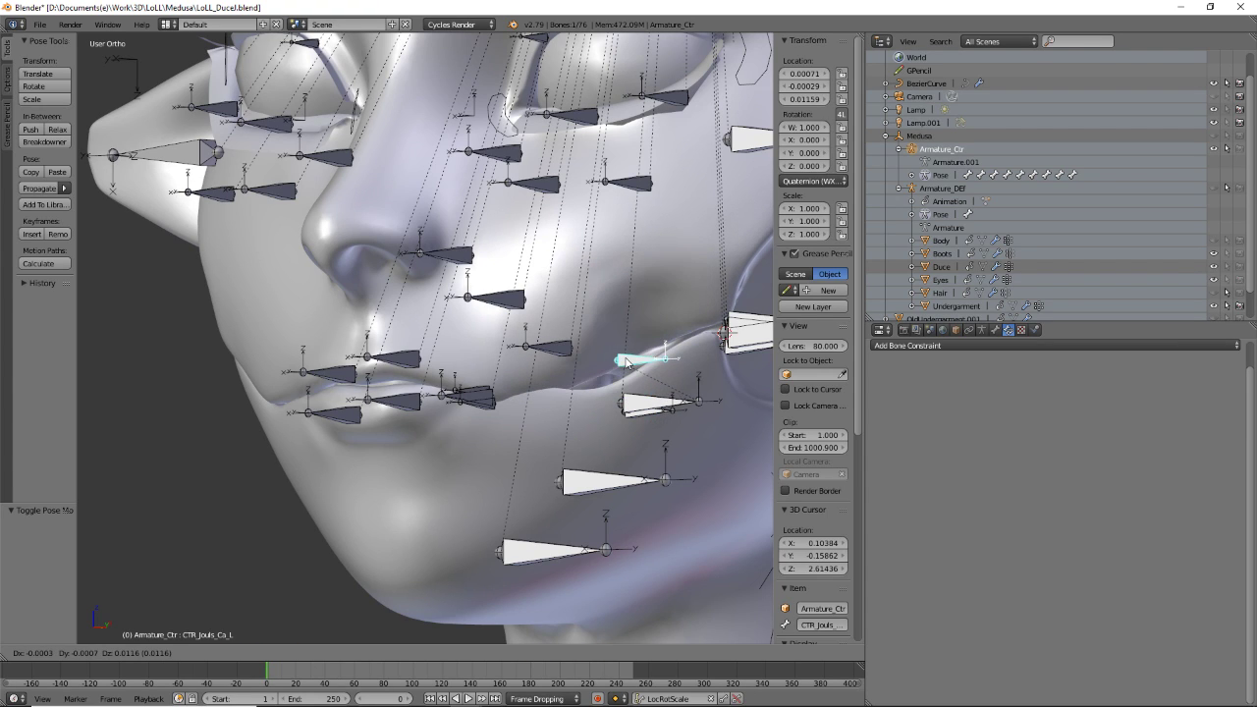
{"action": "right_click", "coordinate": [626, 361]}
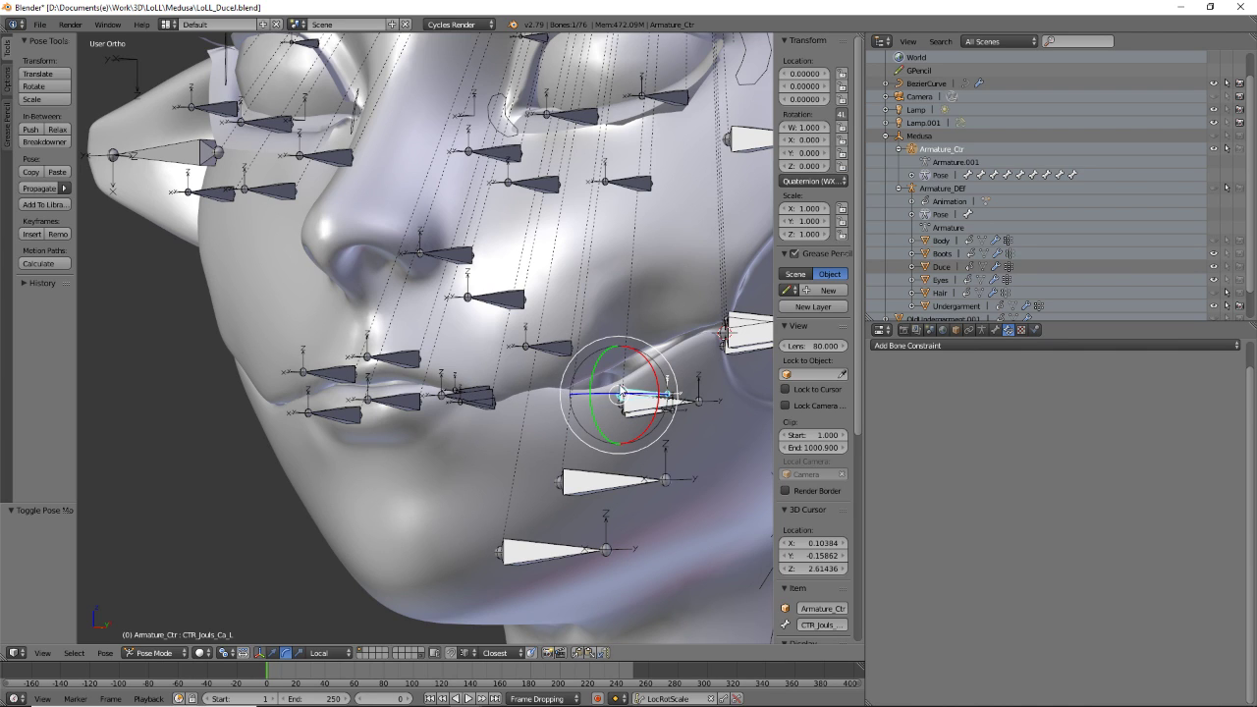
{"action": "key", "text": "Tab"}
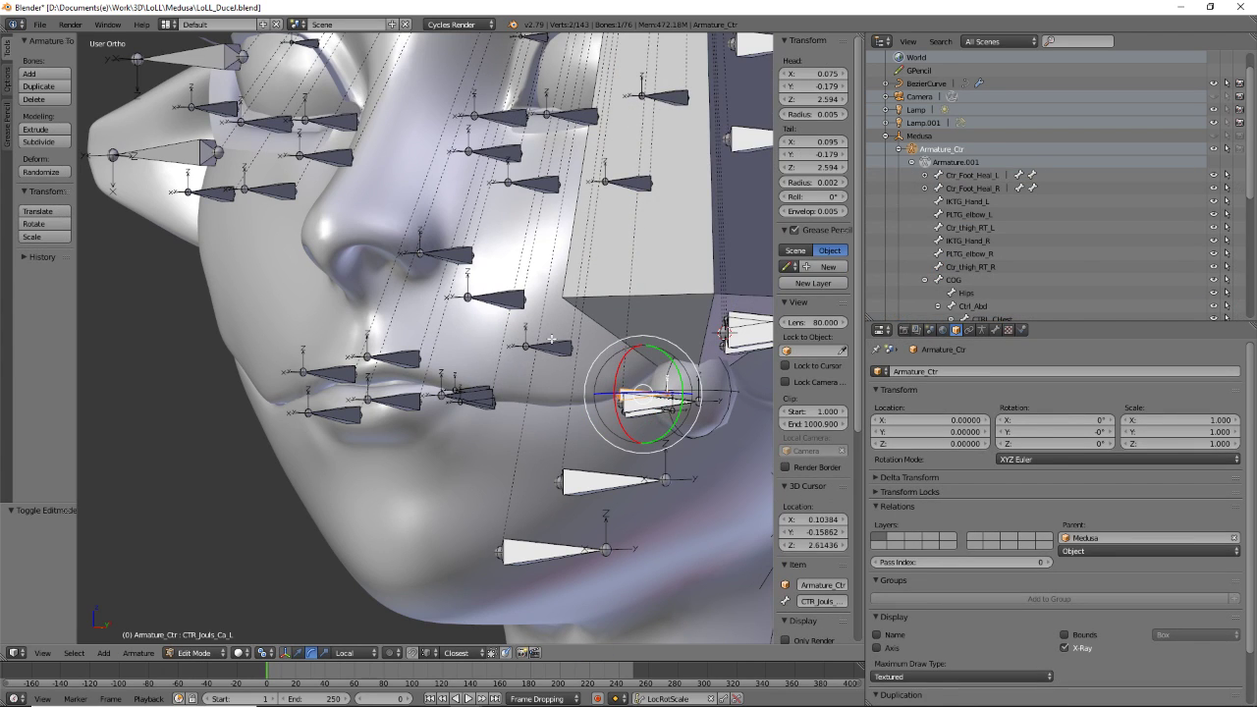
- Set the Subsurf modifier's view subdivisions on the Duce mesh to 1
{"action": "scroll", "coordinate": [994, 230], "scroll_direction": "down", "scroll_amount": 2}
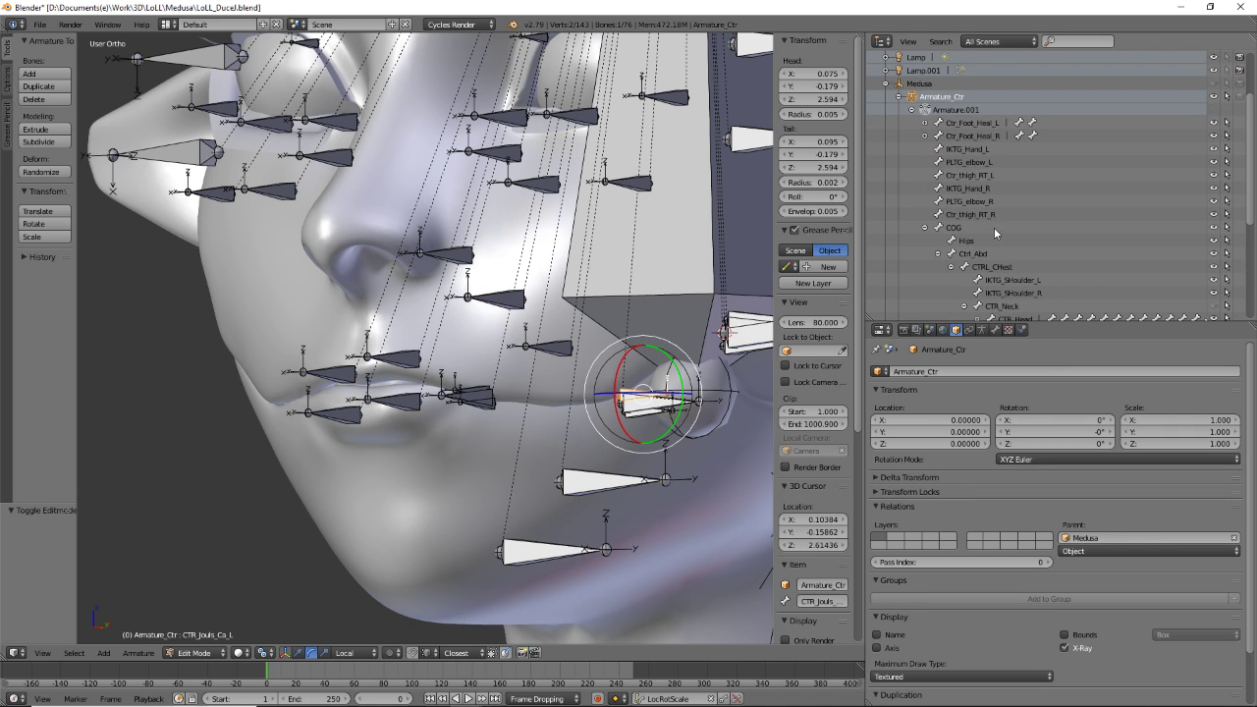
{"action": "scroll", "coordinate": [1060, 279], "scroll_direction": "down", "scroll_amount": 2}
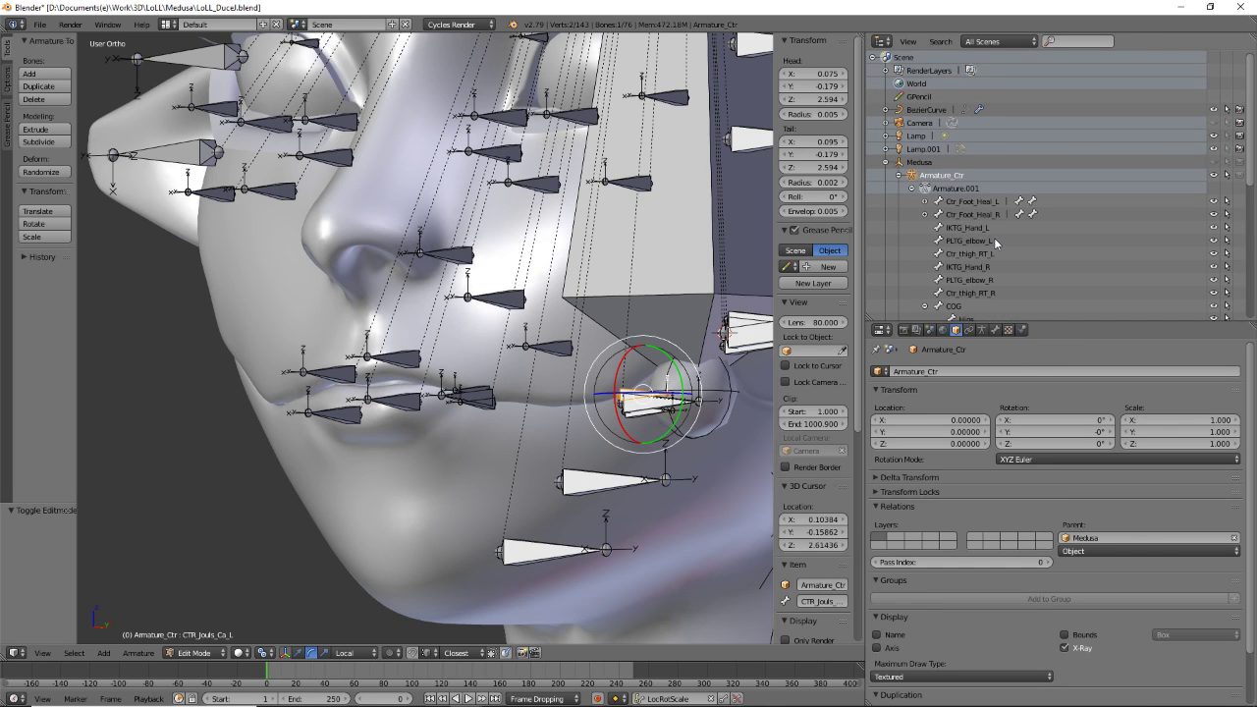
{"action": "scroll", "coordinate": [977, 245], "scroll_direction": "down", "scroll_amount": 2}
{"action": "scroll", "coordinate": [985, 292], "scroll_direction": "down", "scroll_amount": 3}
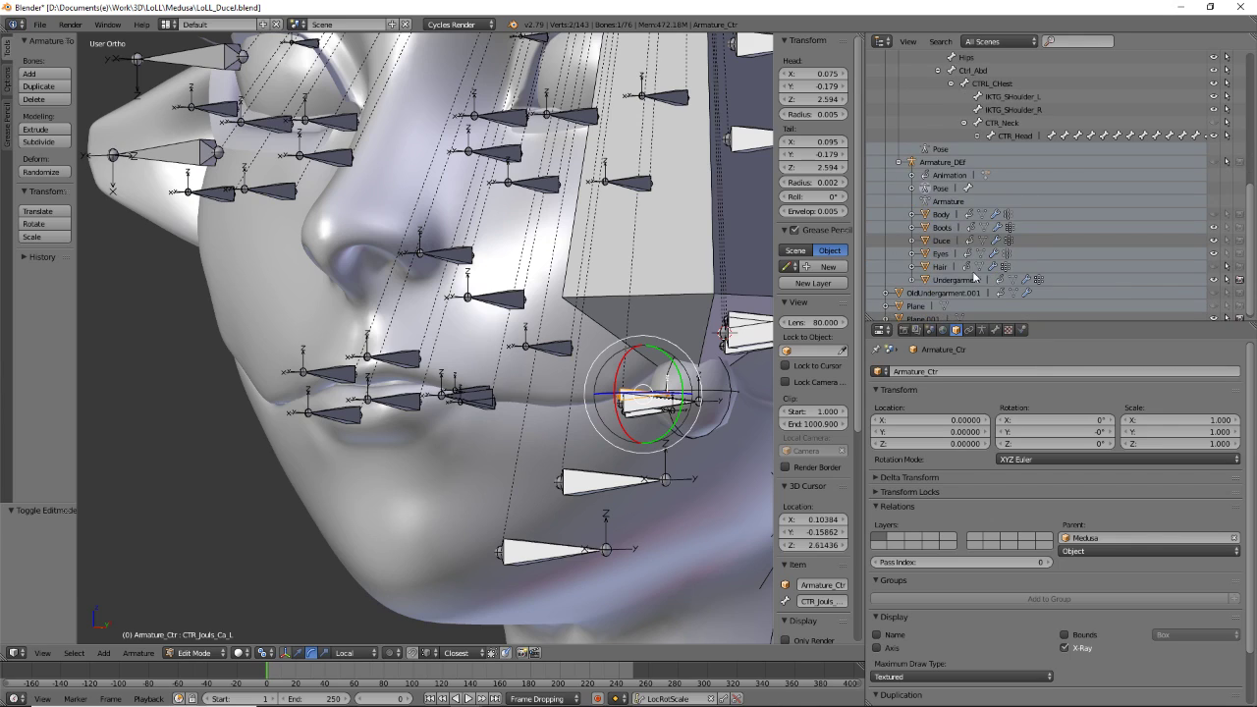
{"action": "left_click", "coordinate": [1120, 240]}
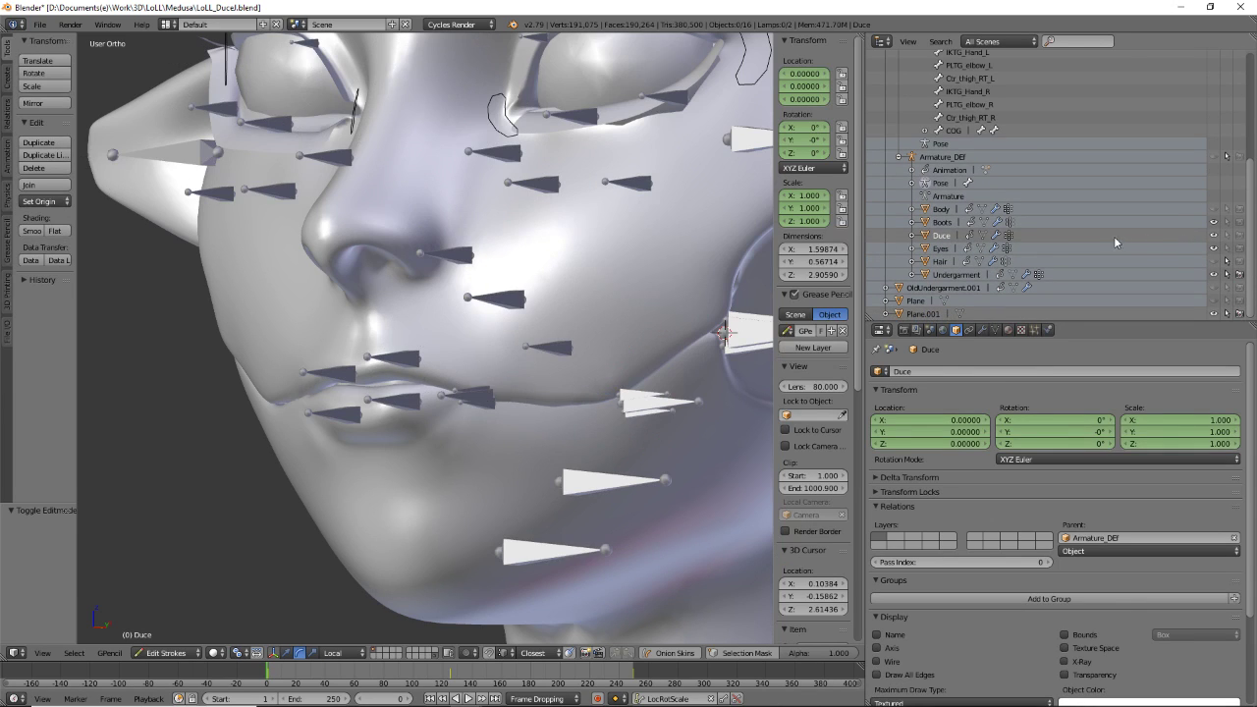
{"action": "left_click", "coordinate": [981, 330]}
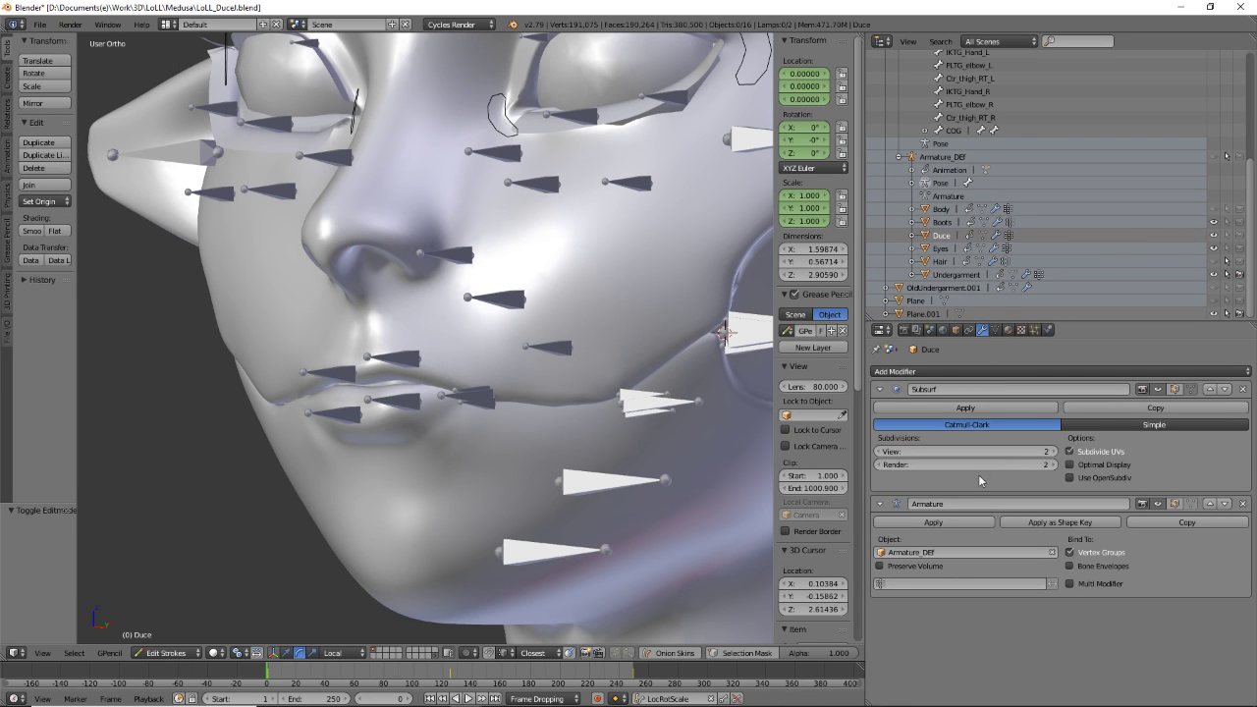
{"action": "left_click", "coordinate": [882, 453]}
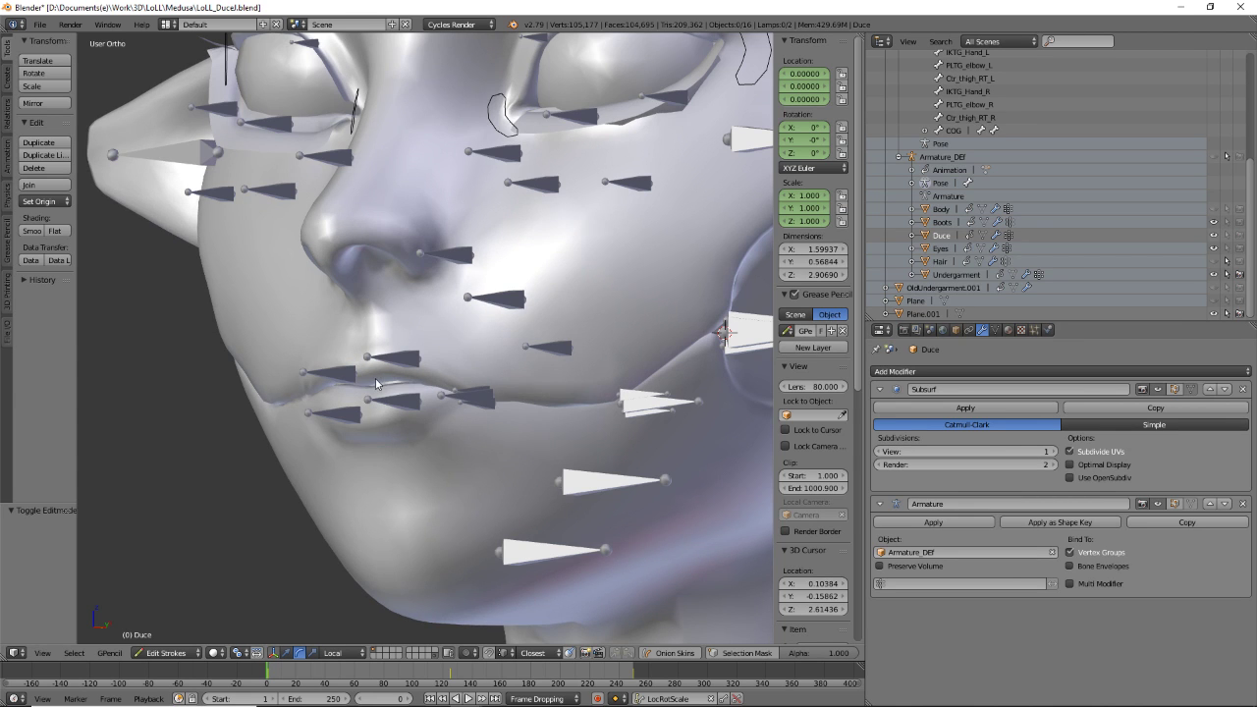
- Examine the face mesh around the mouth and left jowl from several distances, in both perspective and orthographic view
{"action": "scroll", "coordinate": [408, 369], "scroll_direction": "down", "scroll_amount": 4}
{"action": "middle_click_drag", "start_coordinate": [409, 369], "coordinate": [534, 464]}
{"action": "scroll", "coordinate": [419, 403], "scroll_direction": "up", "scroll_amount": 4}
{"action": "scroll", "coordinate": [393, 381], "scroll_direction": "down", "scroll_amount": 2}
{"action": "scroll", "coordinate": [479, 413], "scroll_direction": "down", "scroll_amount": 2}
{"action": "key", "text": "KP_5"}
{"action": "scroll", "coordinate": [481, 400], "scroll_direction": "down", "scroll_amount": 2}
{"action": "scroll", "coordinate": [418, 409], "scroll_direction": "up", "scroll_amount": 2}
{"action": "scroll", "coordinate": [420, 405], "scroll_direction": "down", "scroll_amount": 2}
{"action": "scroll", "coordinate": [428, 394], "scroll_direction": "up", "scroll_amount": 2}
{"action": "scroll", "coordinate": [428, 393], "scroll_direction": "down", "scroll_amount": 1}
{"action": "scroll", "coordinate": [427, 373], "scroll_direction": "up", "scroll_amount": 1}
{"action": "key", "text": "KP_5"}
{"action": "scroll", "coordinate": [427, 374], "scroll_direction": "up", "scroll_amount": 5}
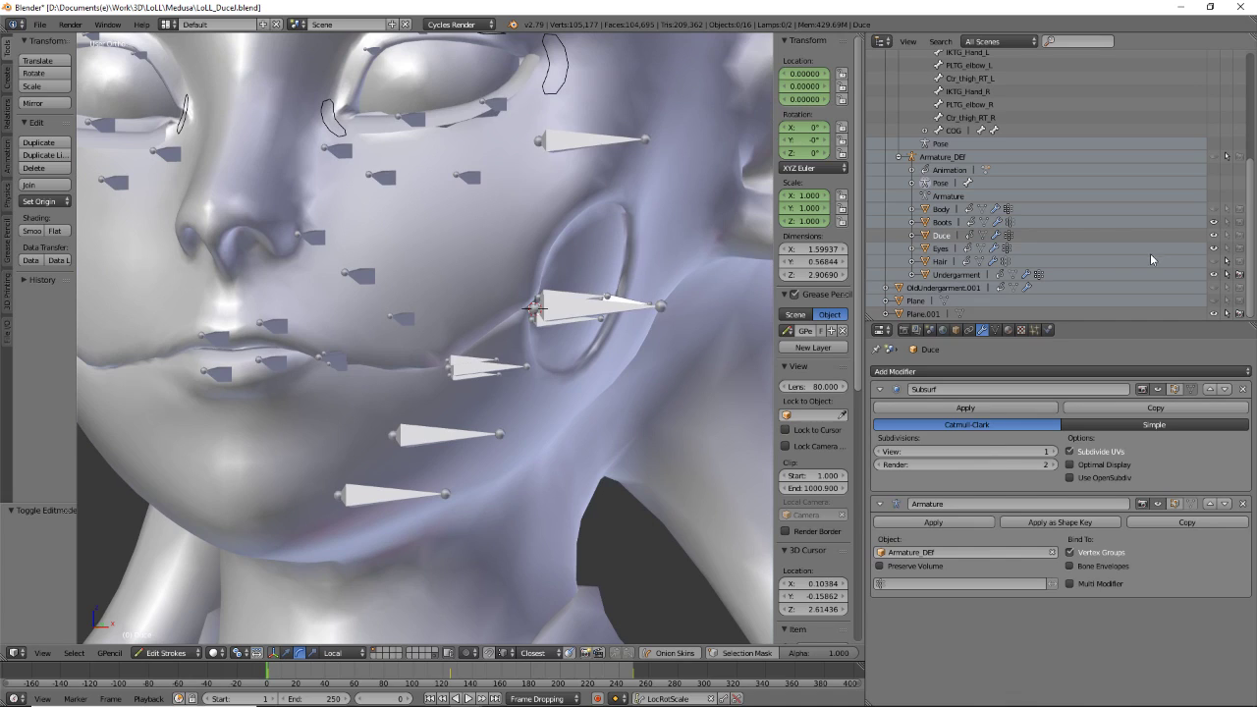
- Show Armature_DEF and set the Bendy Bones segments to 1 on Def_Lips_LowerMidC_L and Def_Lips_UpperMidC_L
{"action": "left_click", "coordinate": [1213, 157]}
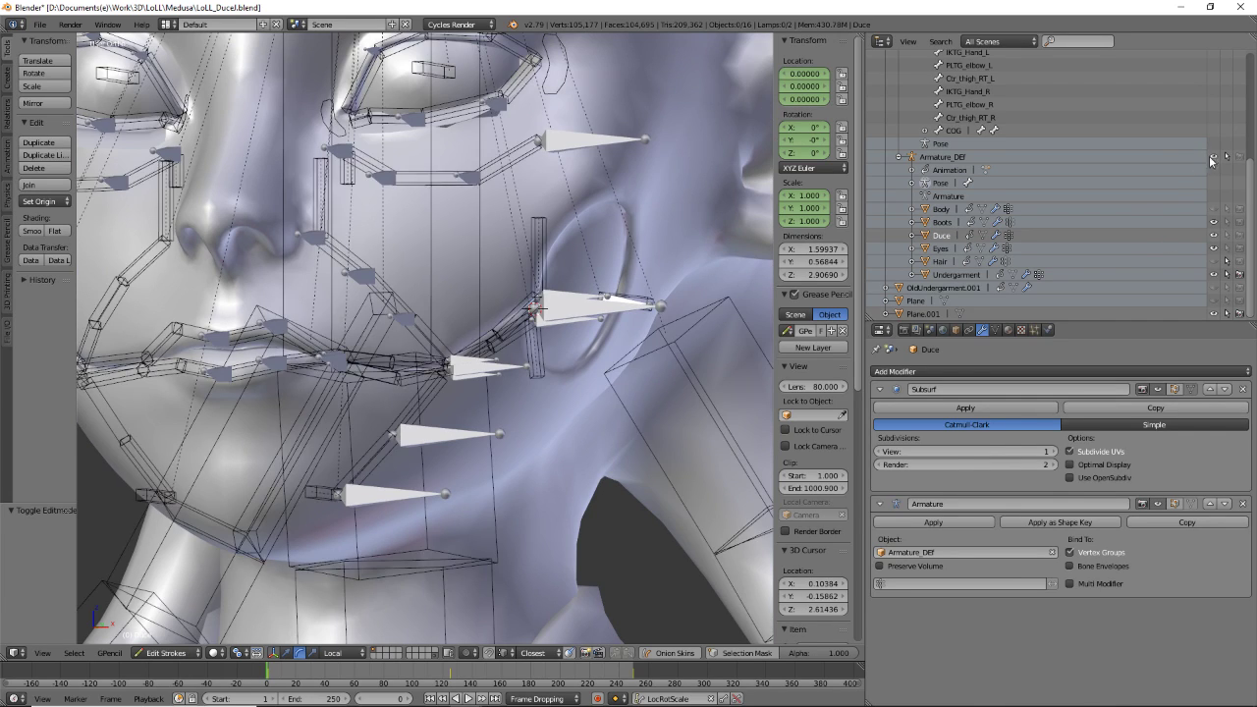
{"action": "mouse_move", "coordinate": [322, 372]}
{"action": "middle_mouse_down"}
{"action": "mouse_move", "coordinate": [343, 368]}
{"action": "mouse_move", "coordinate": [310, 368]}
{"action": "middle_mouse_up"}
{"action": "scroll", "coordinate": [386, 368], "scroll_direction": "up", "scroll_amount": 1}
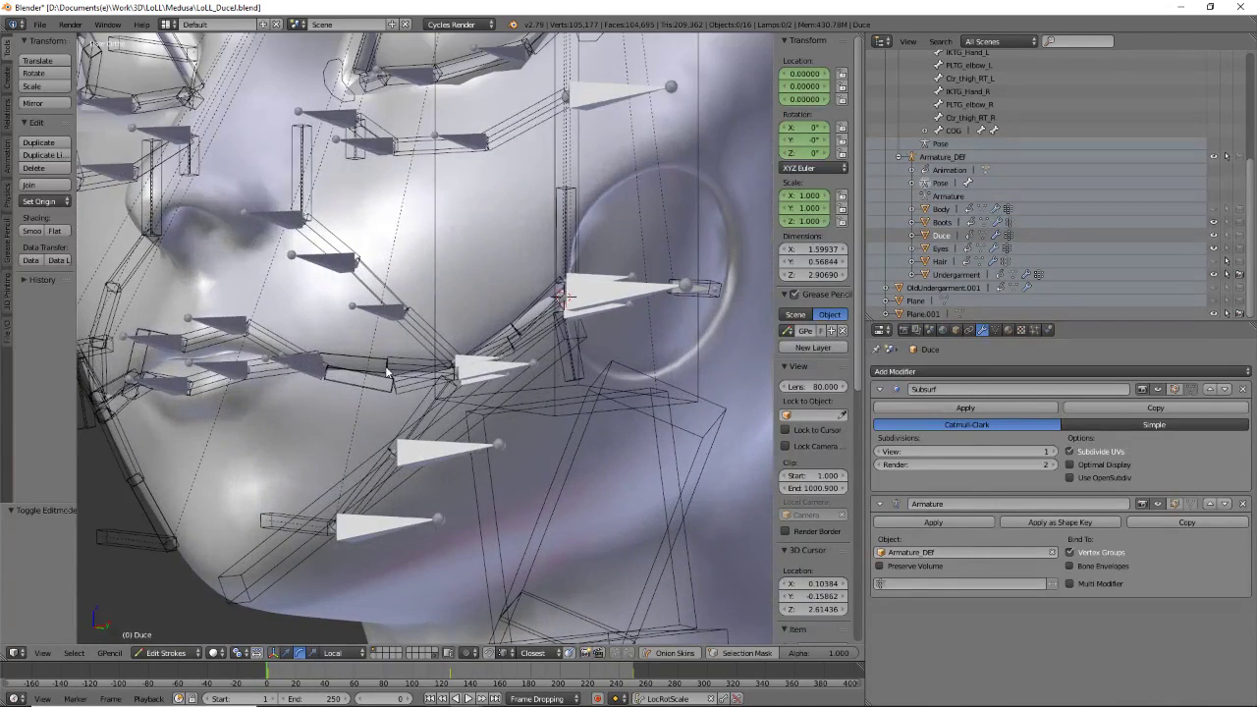
{"action": "right_click", "coordinate": [404, 367]}
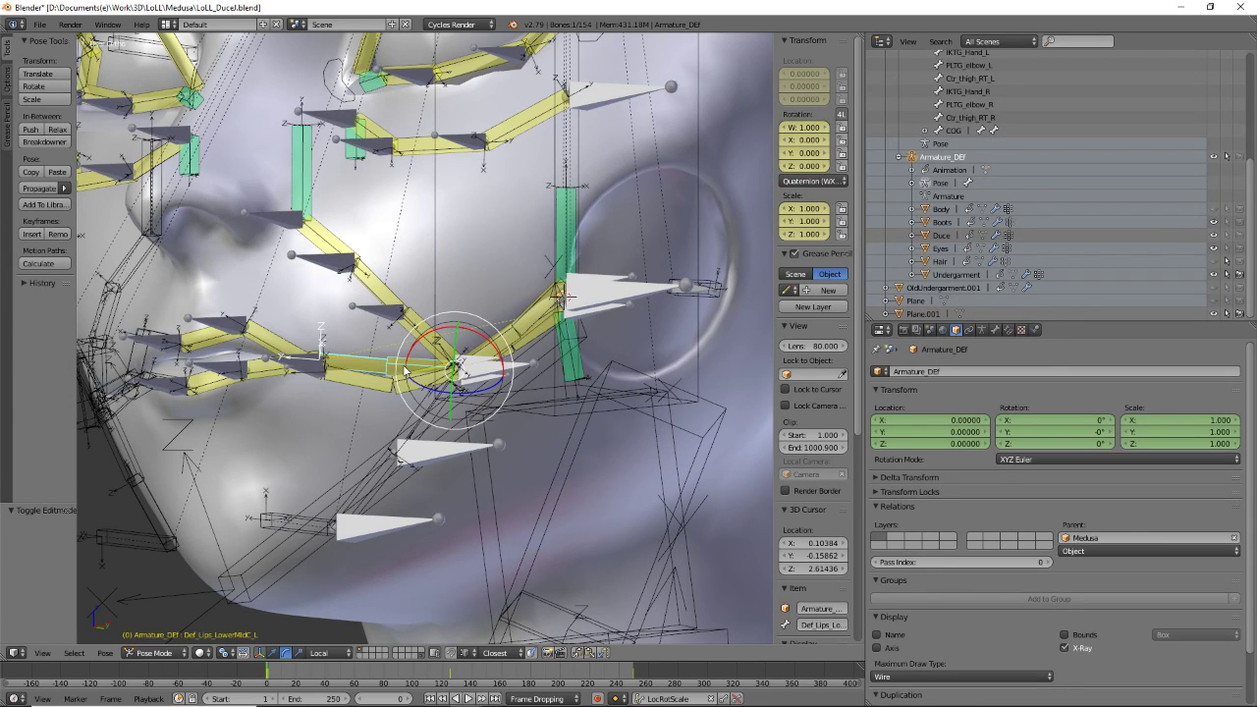
{"action": "left_click", "coordinate": [995, 330]}
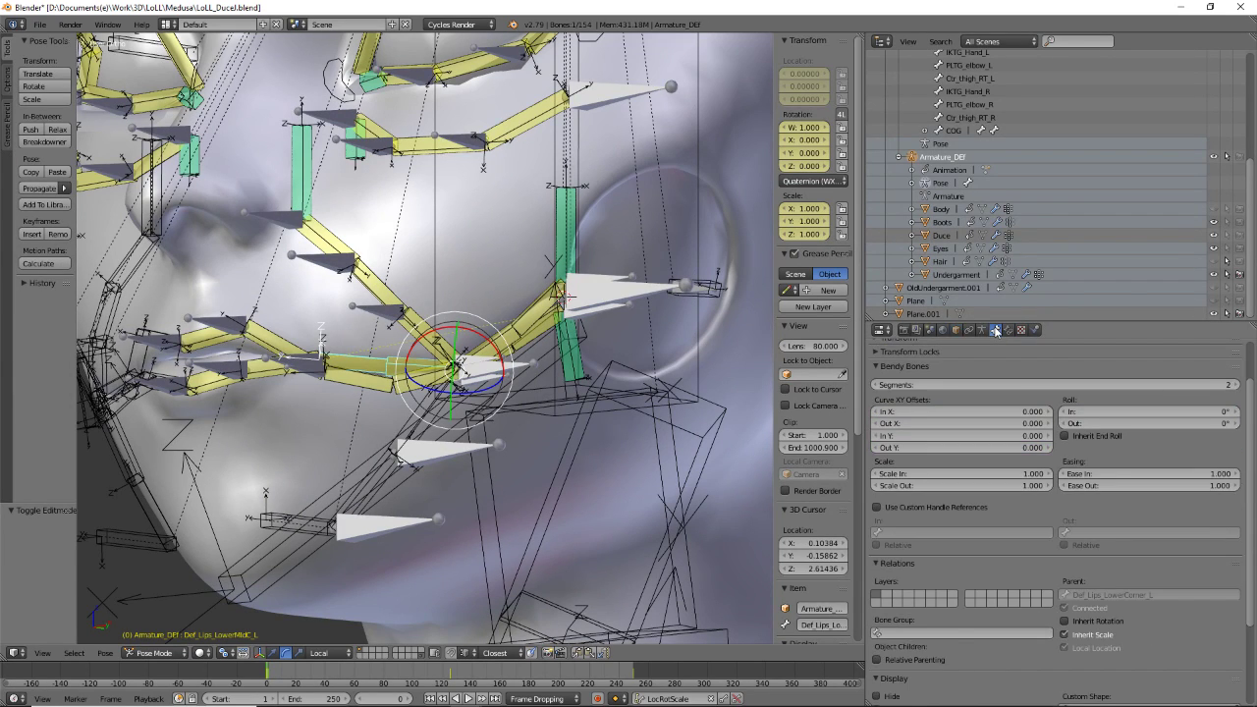
{"action": "left_click", "coordinate": [879, 385]}
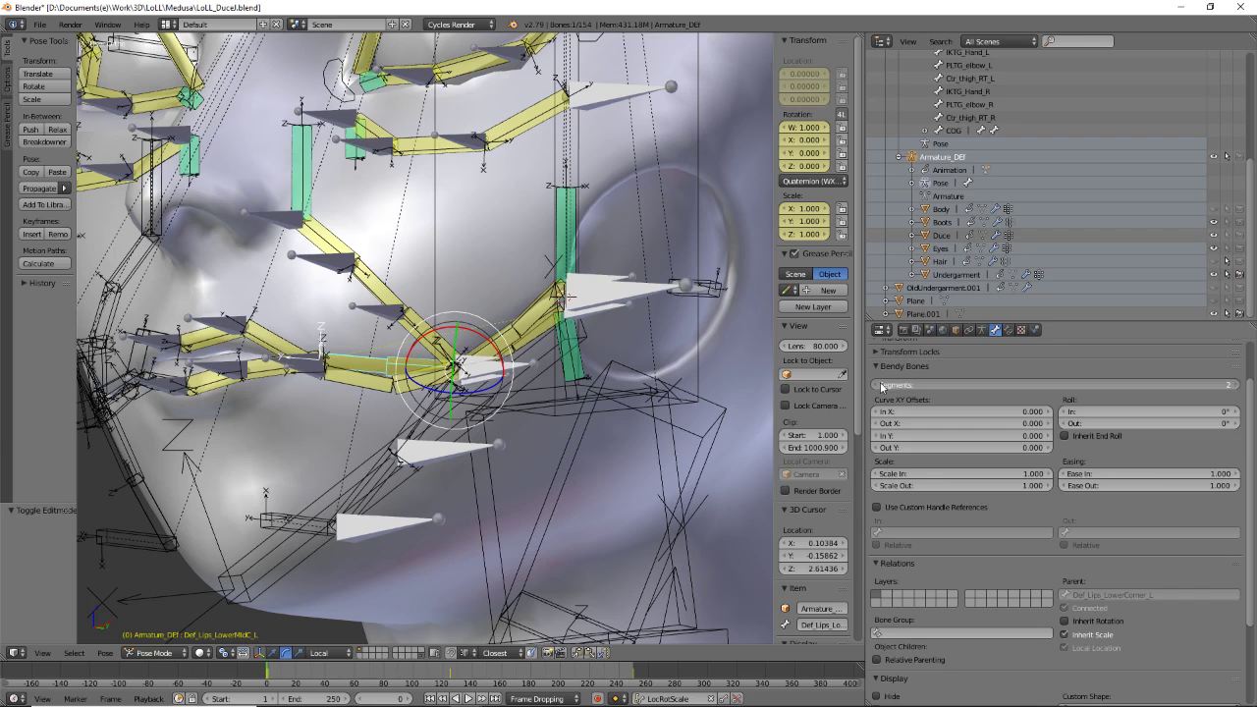
{"action": "right_click", "coordinate": [386, 391]}
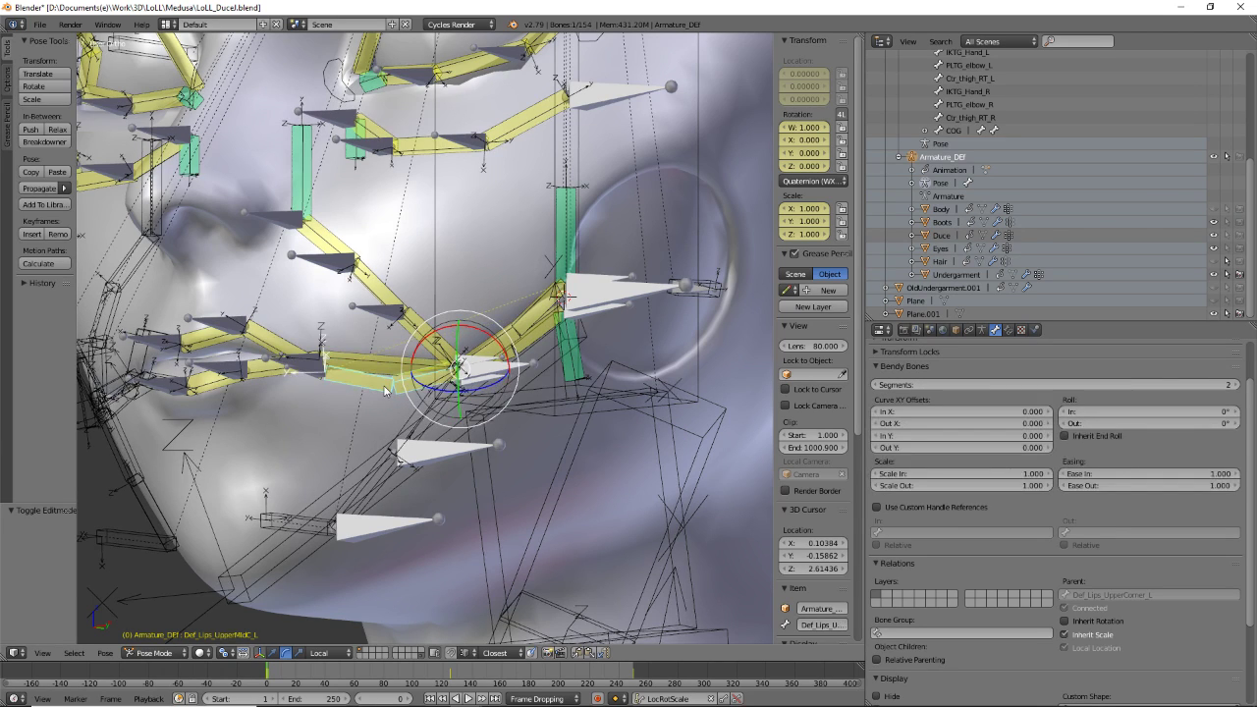
{"action": "left_click", "coordinate": [879, 385]}
- Set the Bendy Bones segments to 1 on the left mouth-corner bones Def_Lips_UpperCorner_L and Def_Lips_LowerCorner_L
{"action": "middle_click_drag", "start_coordinate": [462, 423], "coordinate": [401, 424]}
{"action": "scroll", "coordinate": [401, 424], "scroll_direction": "up", "scroll_amount": 3}
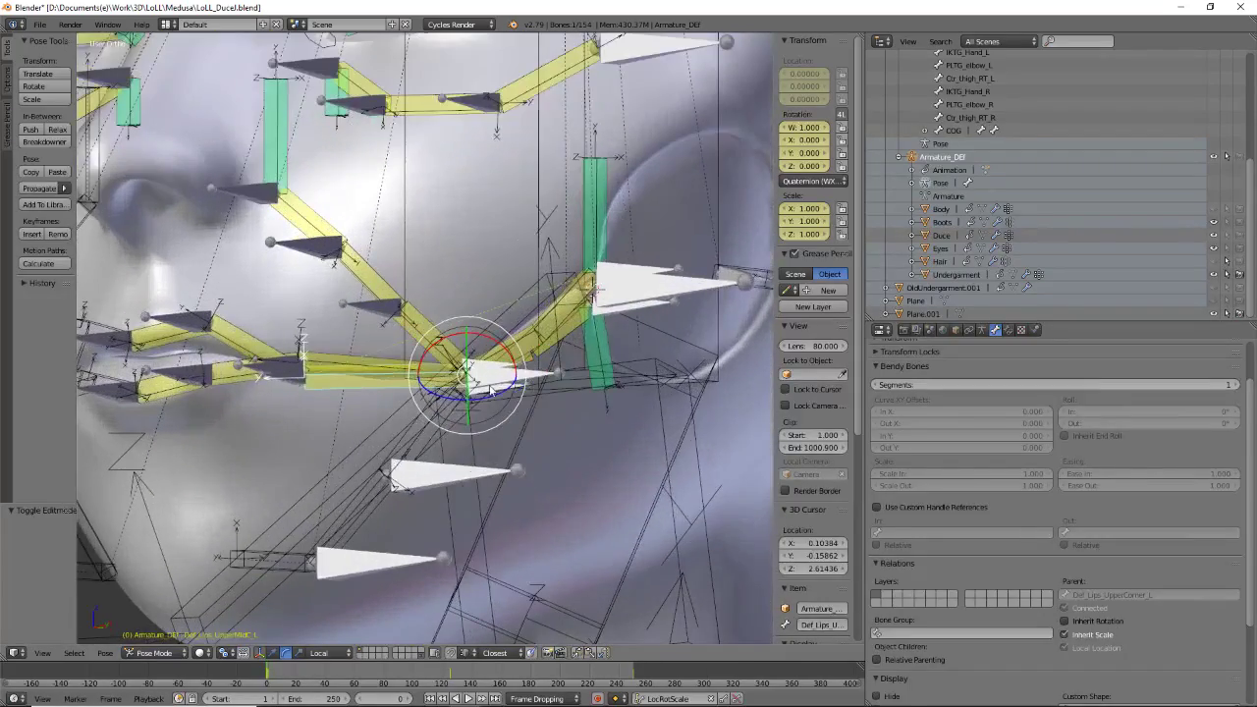
{"action": "right_click", "coordinate": [557, 315]}
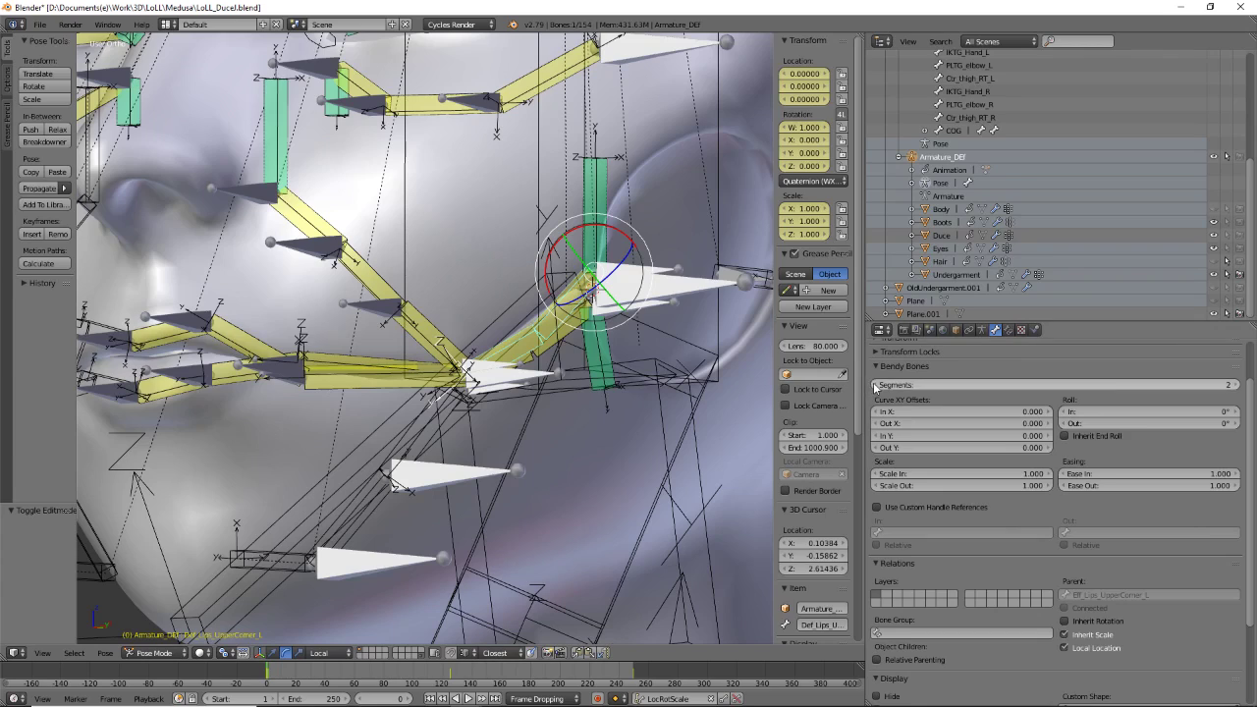
{"action": "right_click", "coordinate": [558, 338]}
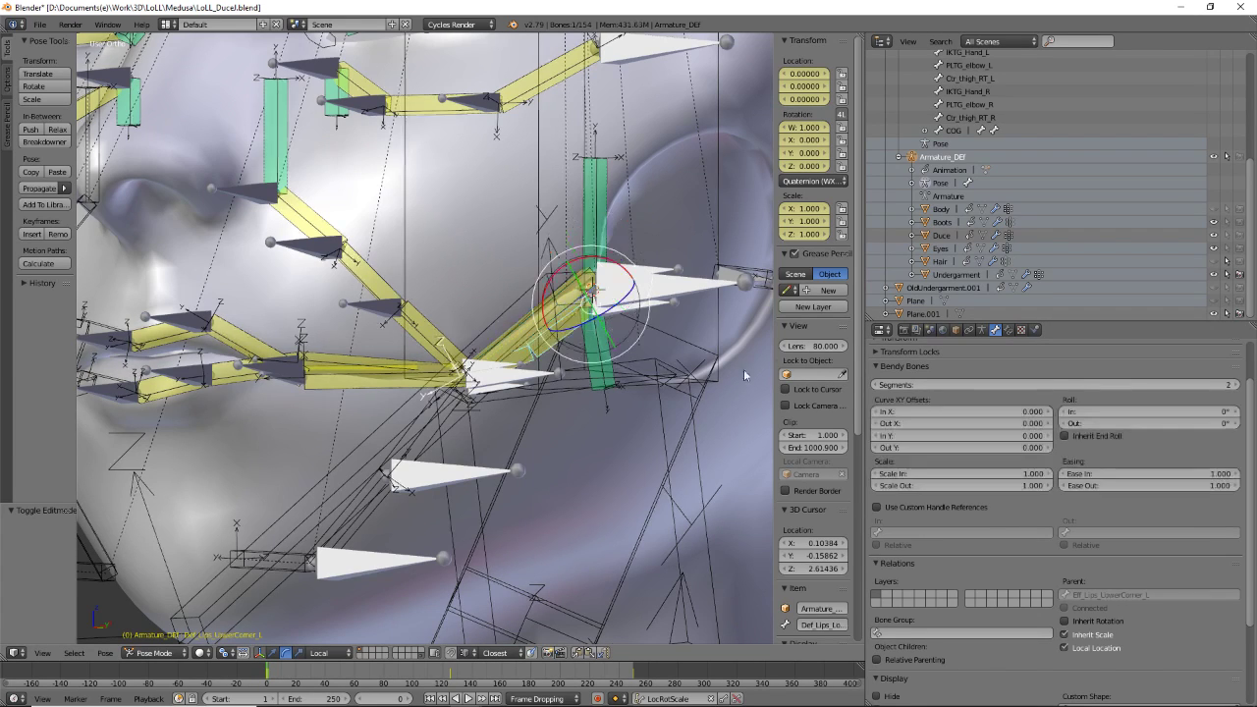
{"action": "left_click", "coordinate": [875, 385]}
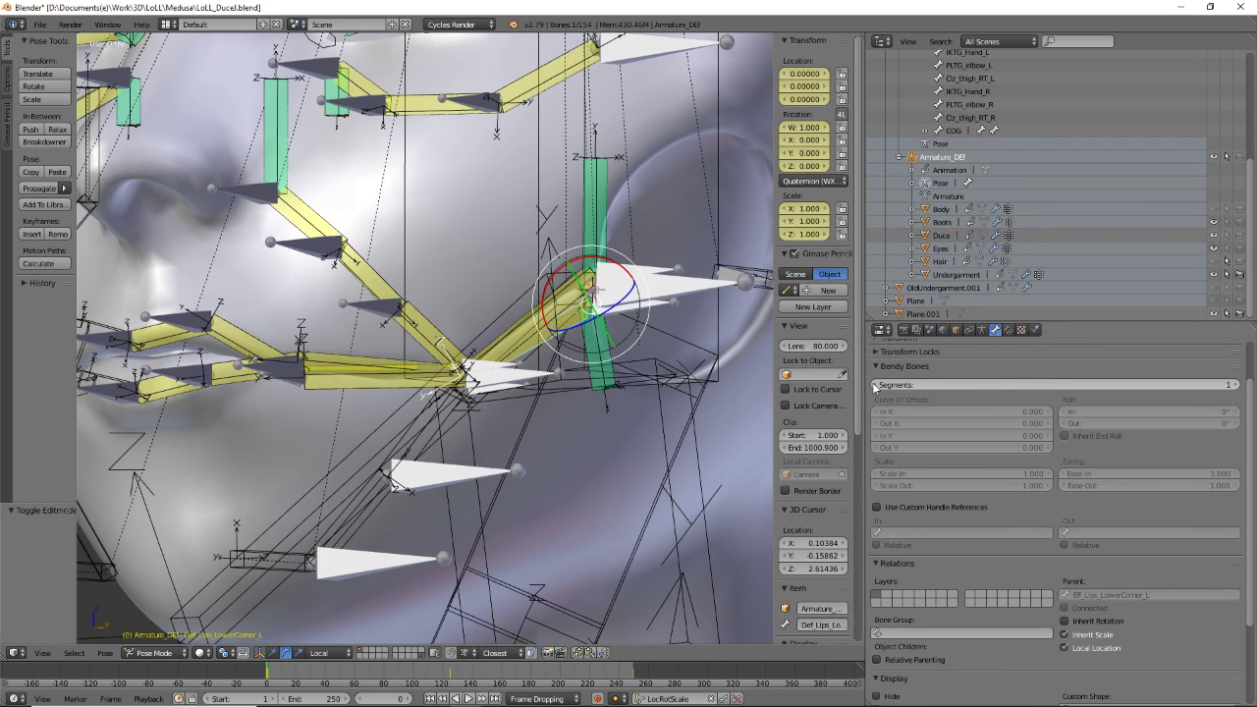
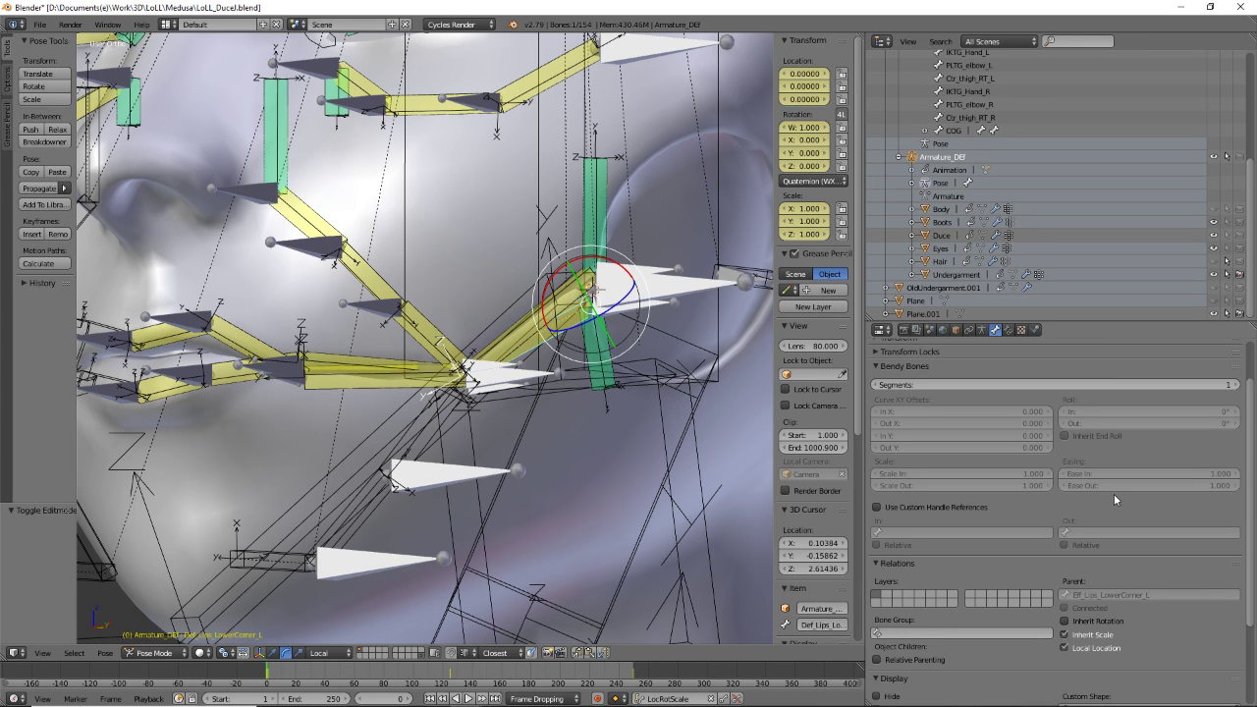
- Compare the left mouth-corner deform bones between Edit Mode and Pose Mode
{"action": "scroll", "coordinate": [376, 398], "scroll_direction": "down", "scroll_amount": 3}
{"action": "middle_click_drag", "start_coordinate": [392, 412], "coordinate": [376, 398]}
{"action": "key", "text": "Tab"}
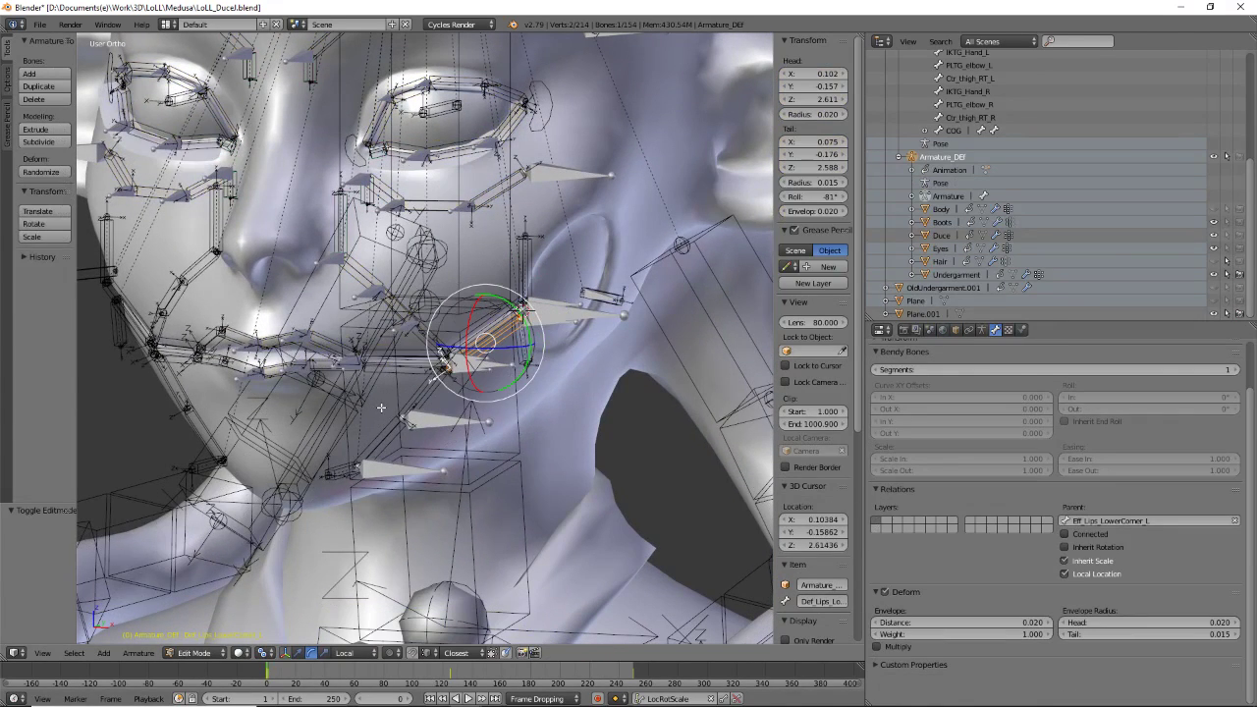
{"action": "key", "text": "Tab"}
{"action": "key", "text": "Tab"}
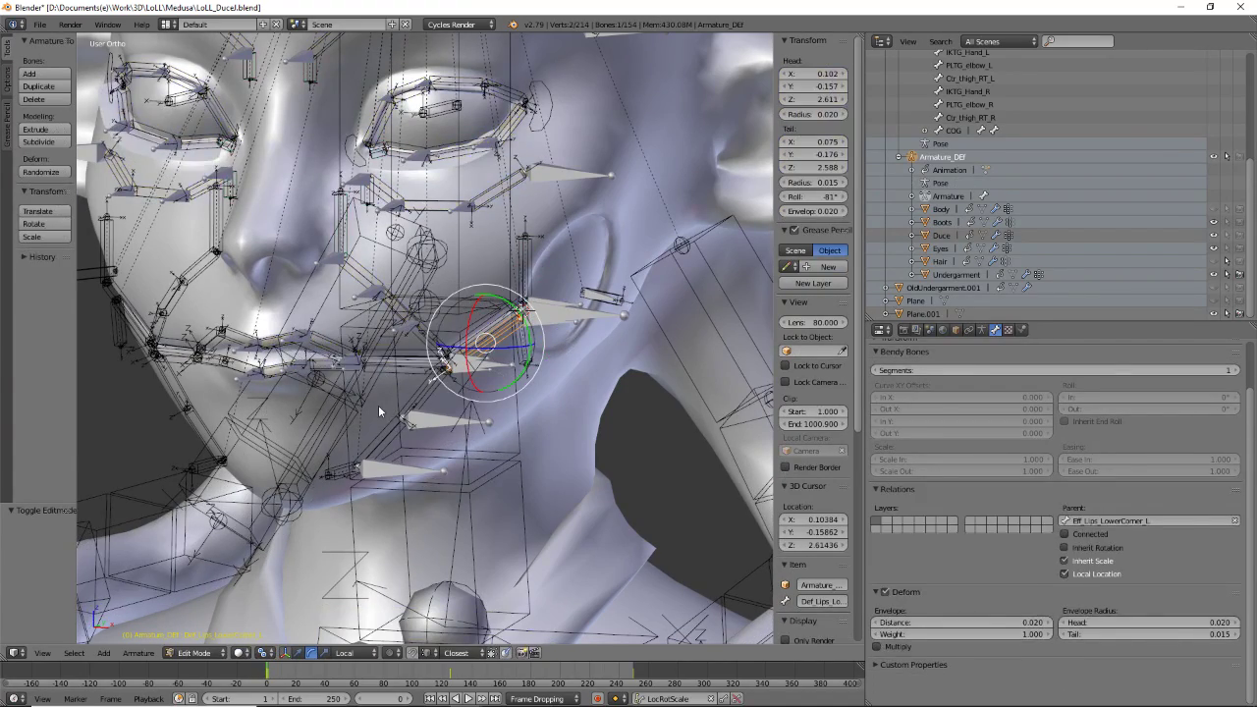
{"action": "key", "text": "Tab"}
{"action": "scroll", "coordinate": [388, 412], "scroll_direction": "up", "scroll_amount": 5}
- Hide Armature_DEF and put the control armature Armature_Ctr into Pose Mode
{"action": "left_click", "coordinate": [1214, 234]}
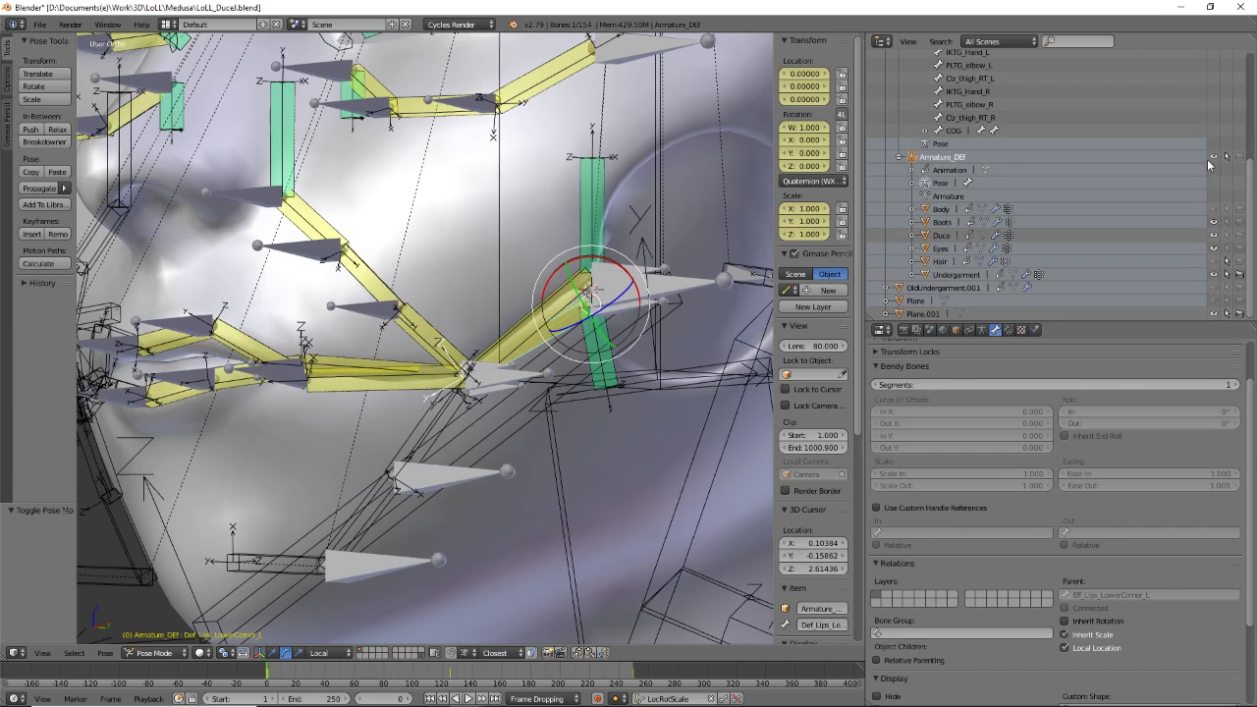
{"action": "left_click", "coordinate": [1214, 156]}
{"action": "left_click", "coordinate": [828, 290]}
{"action": "scroll", "coordinate": [416, 365], "scroll_direction": "down", "scroll_amount": 8}
{"action": "middle_click_drag", "start_coordinate": [389, 384], "coordinate": [363, 377]}
{"action": "scroll", "coordinate": [462, 339], "scroll_direction": "up", "scroll_amount": 4}
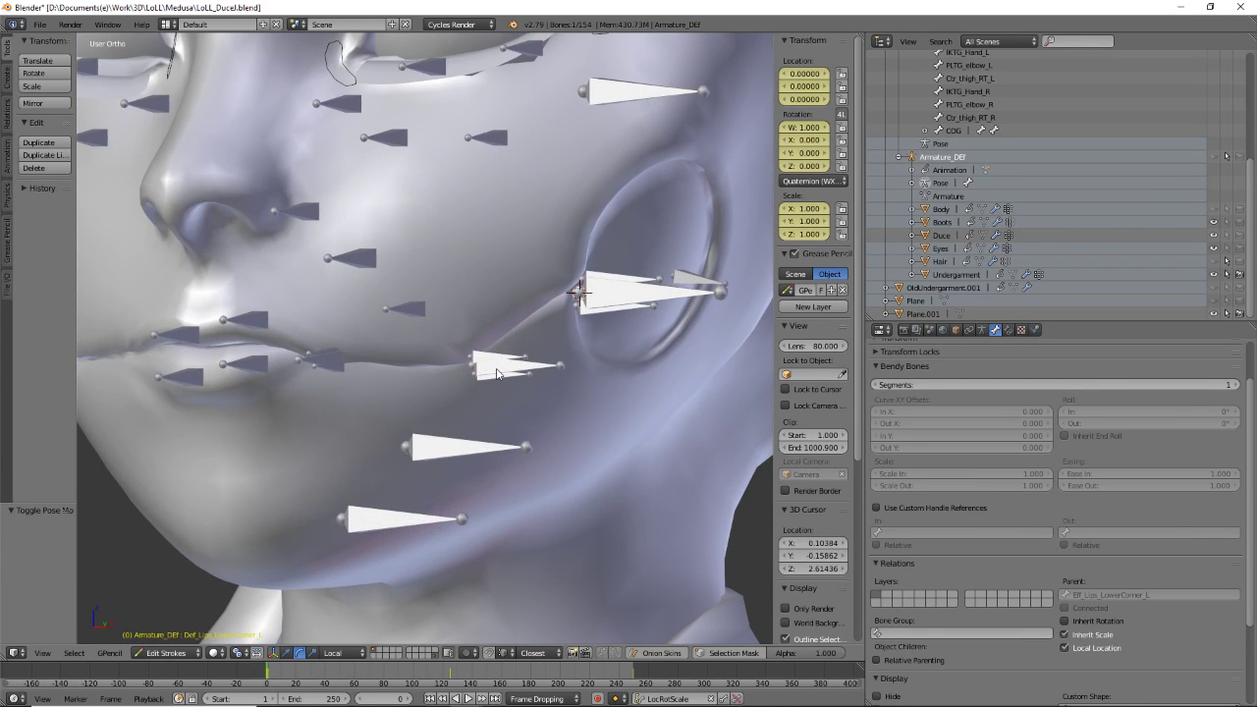
{"action": "right_click", "coordinate": [498, 373]}
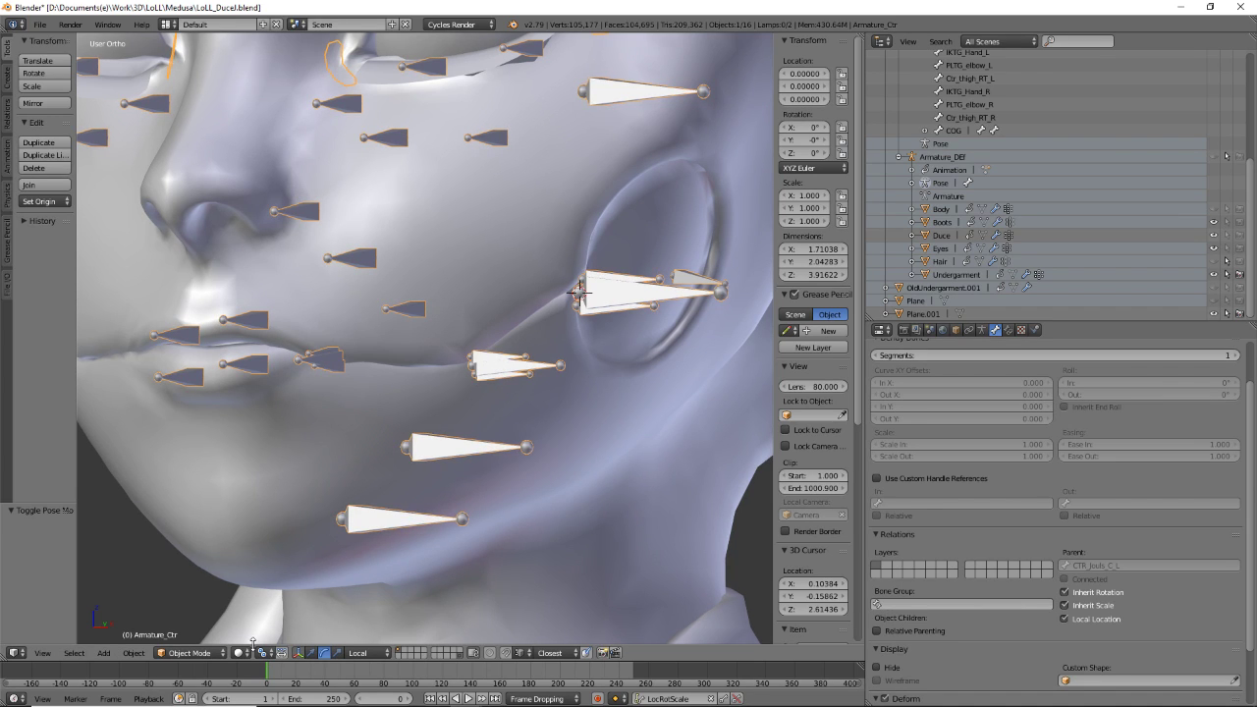
{"action": "left_click", "coordinate": [191, 652]}
{"action": "left_click", "coordinate": [194, 606]}
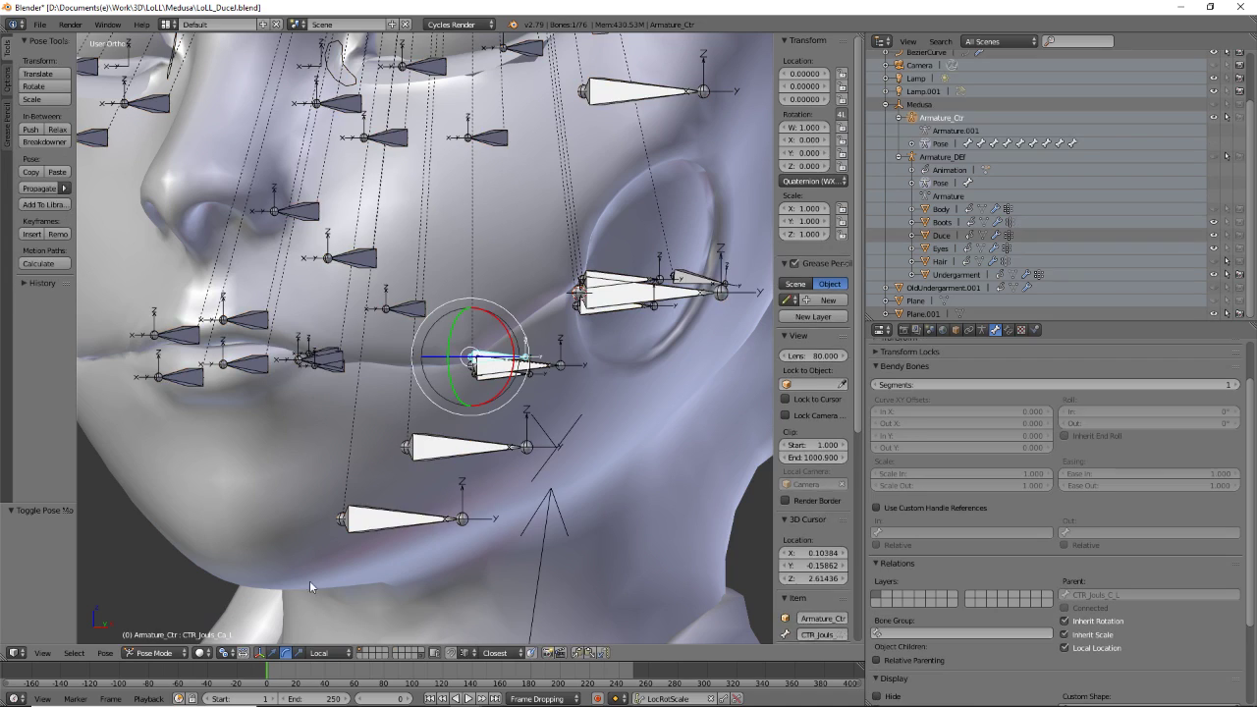
- Test-move the jowl control bone CTR_Jouls_C_L around to check the mouth-corner deformation, and cancel the move
{"action": "right_click", "coordinate": [494, 366]}
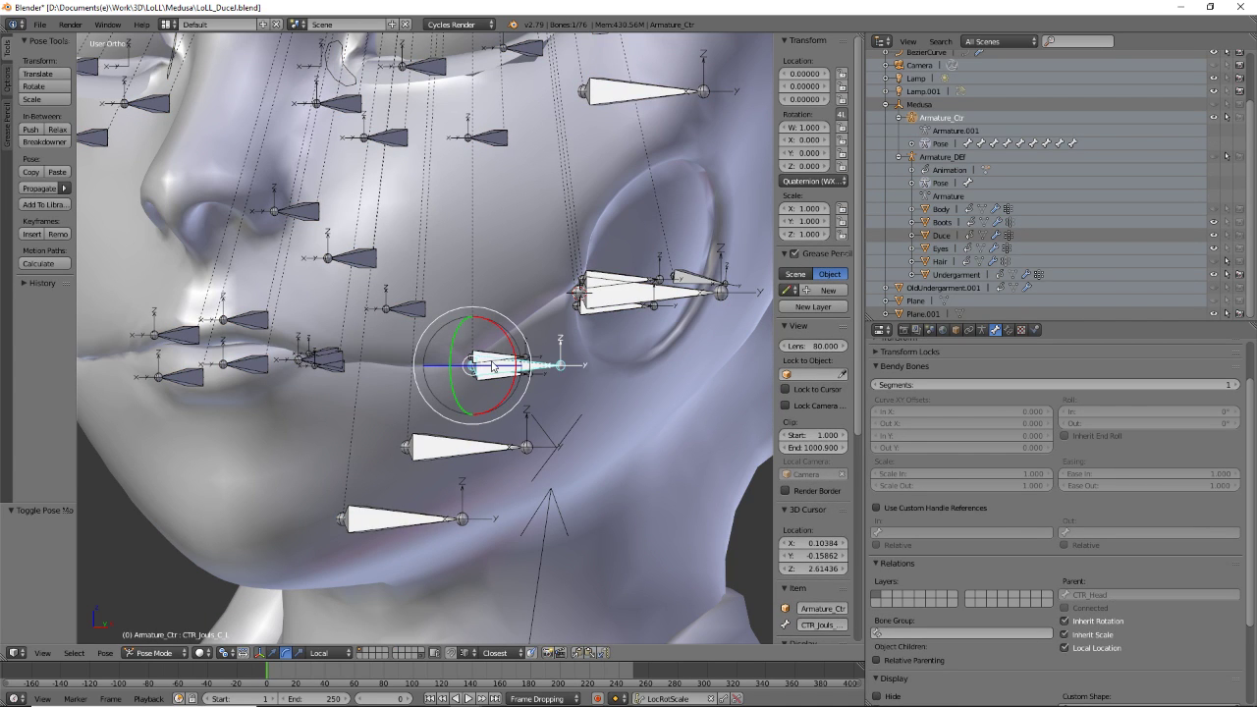
{"action": "key", "text": "g"}
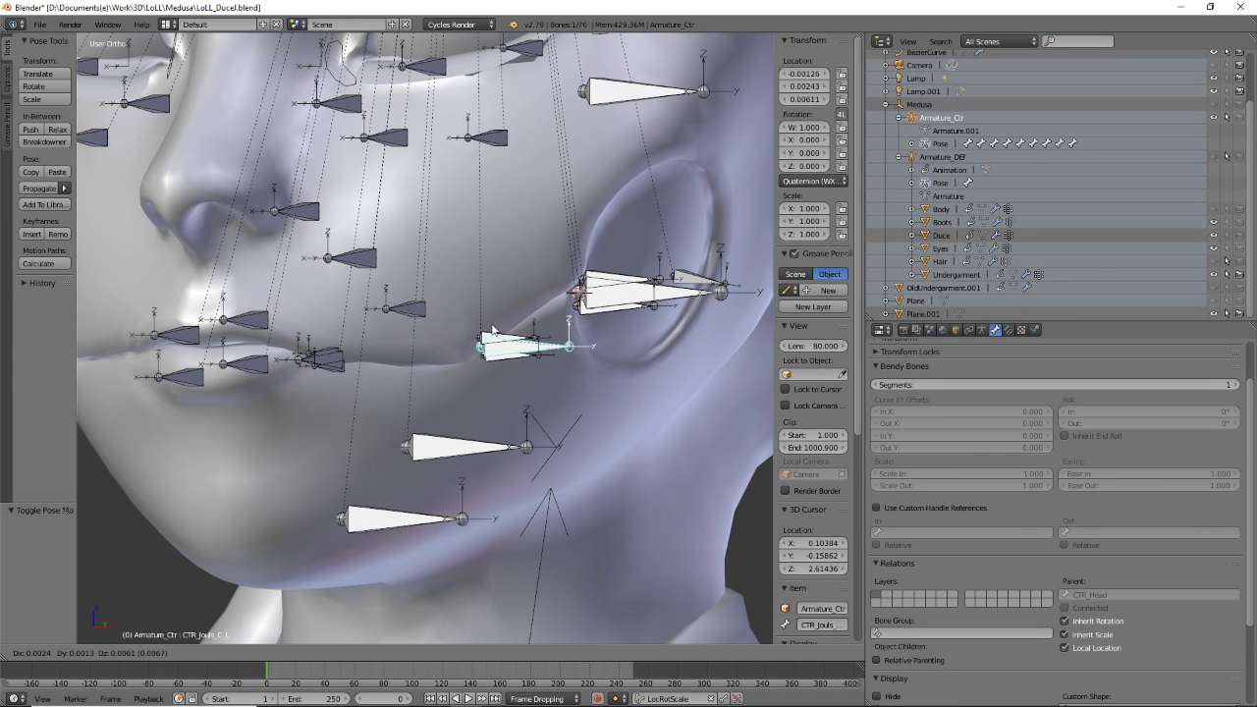
{"action": "right_click", "coordinate": [481, 428]}
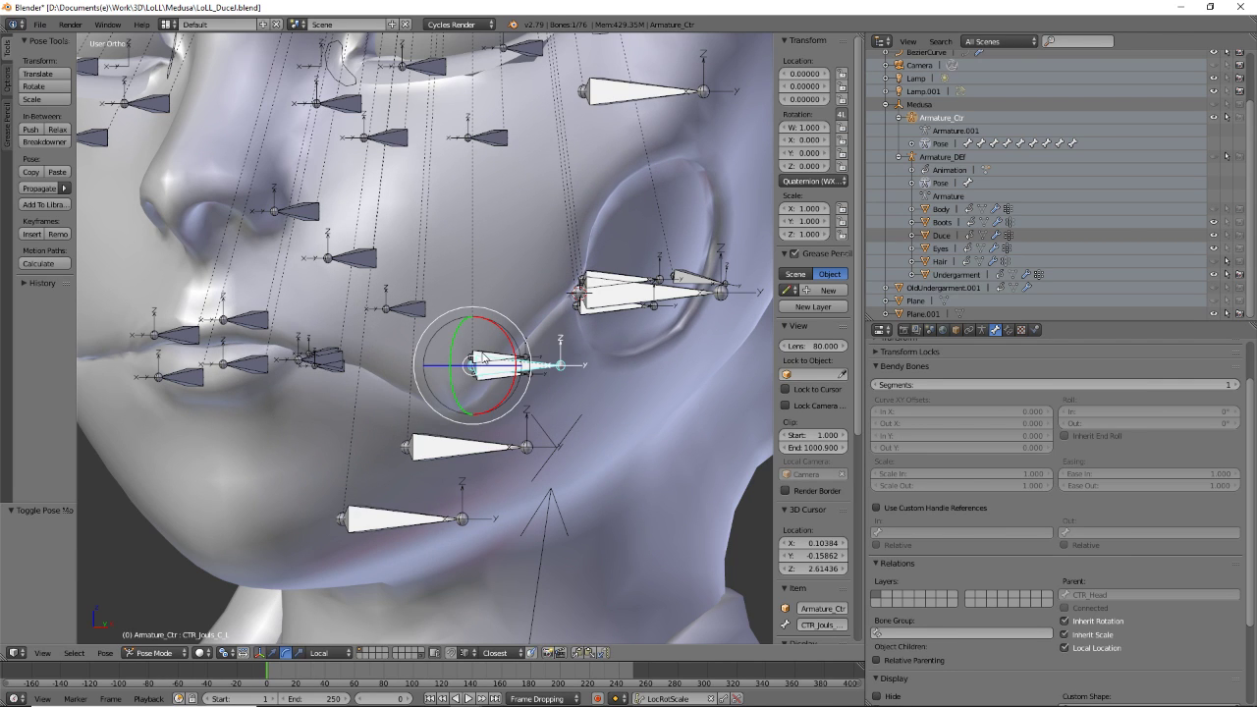
- Move the upper jowl control bone CTR_Jouls_Ca_L upward by about 0.010
{"action": "right_click", "coordinate": [485, 360]}
{"action": "right_click", "coordinate": [485, 361]}
{"action": "right_click", "coordinate": [485, 361]}
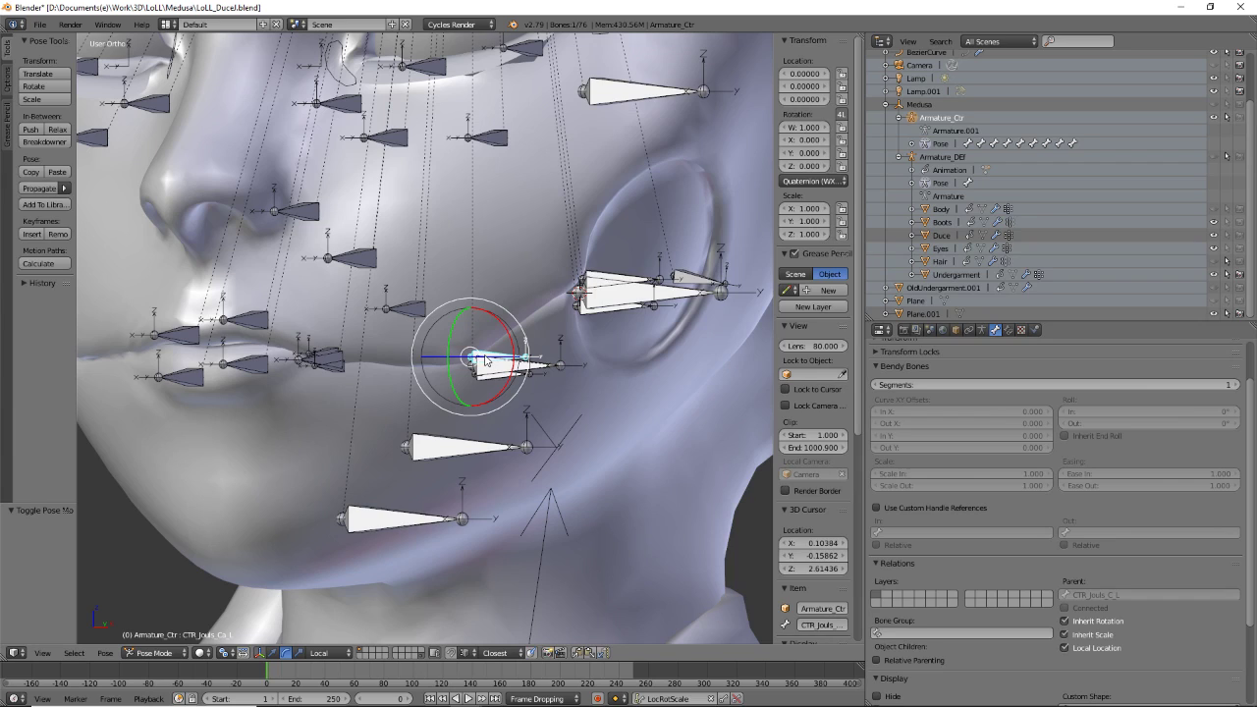
{"action": "key", "text": "g"}
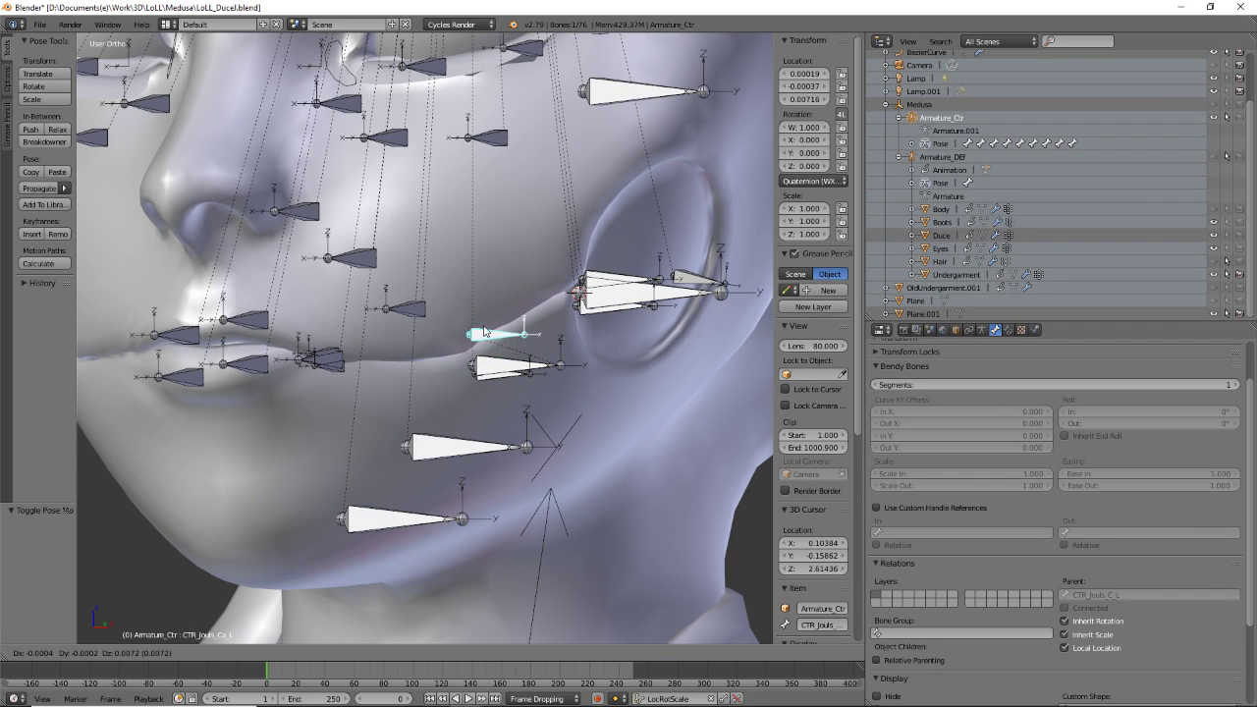
{"action": "left_click", "coordinate": [484, 333]}
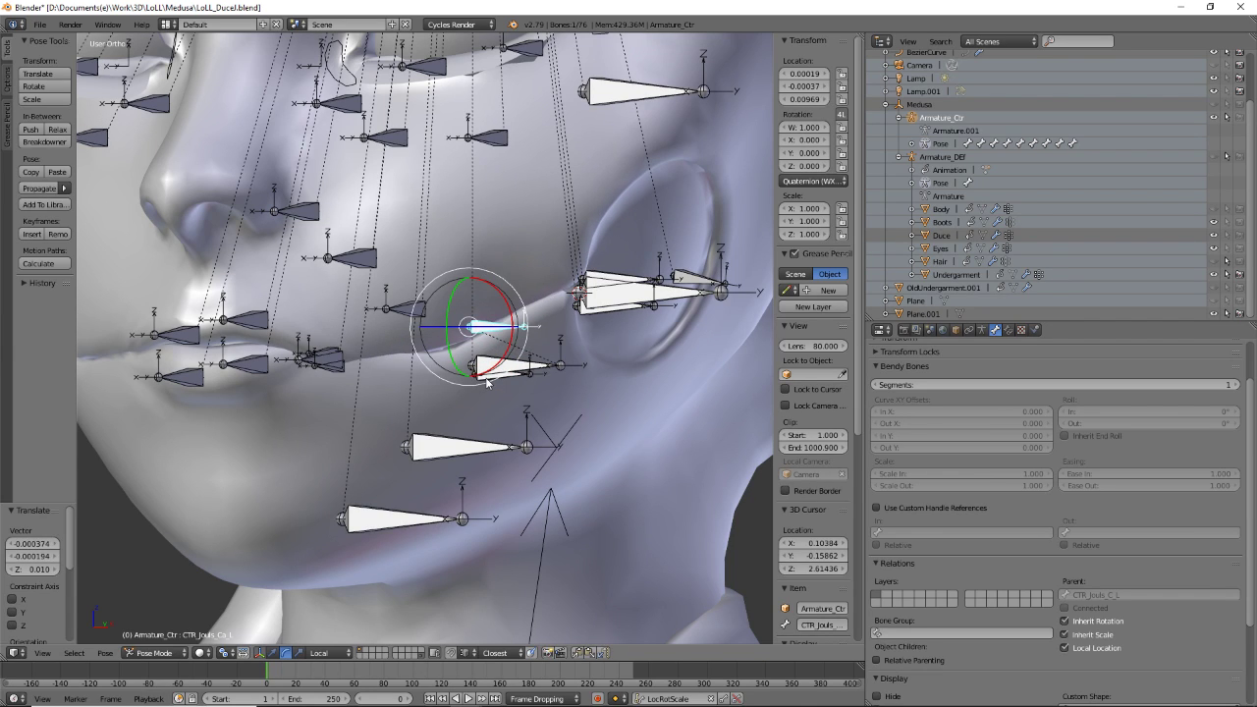
- Move the lower jowl control bone CTR_Jouls_Cb_L downward by about 0.017 and select the main jowl control CTR_Jouls_C_L
{"action": "key", "text": "ctrl+z"}
{"action": "key", "text": "g"}
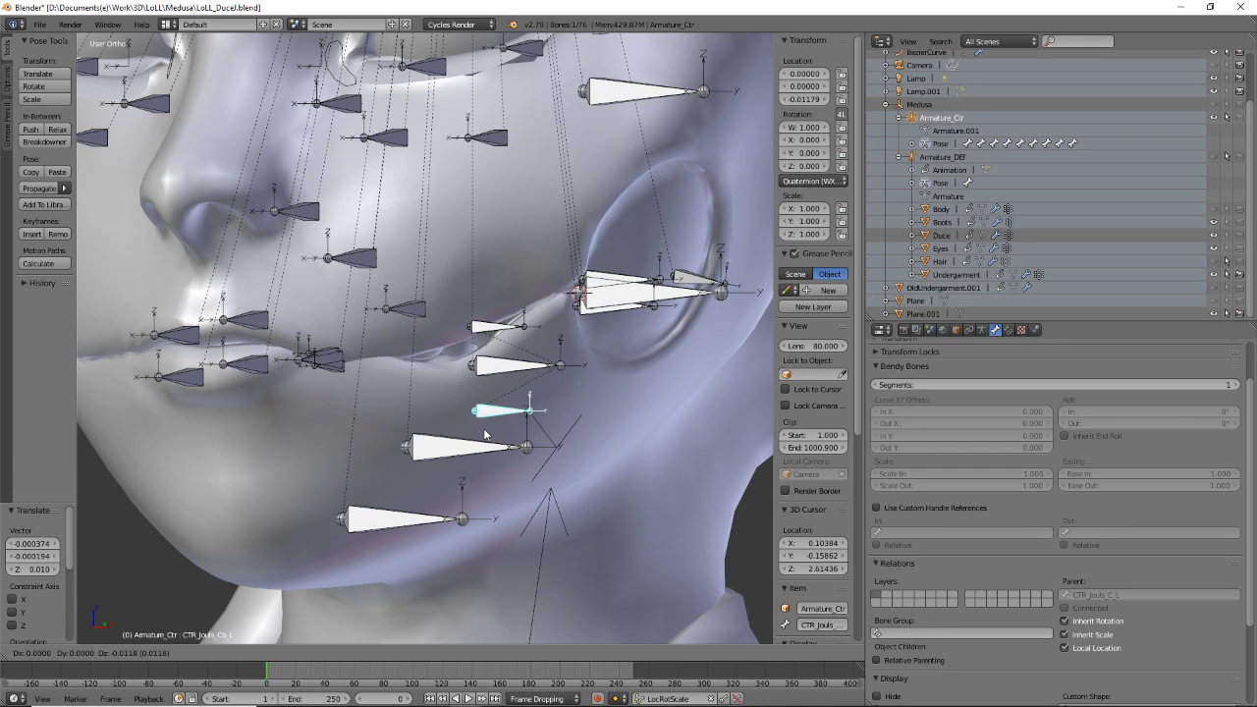
{"action": "left_click", "coordinate": [486, 398]}
{"action": "right_click", "coordinate": [497, 374]}
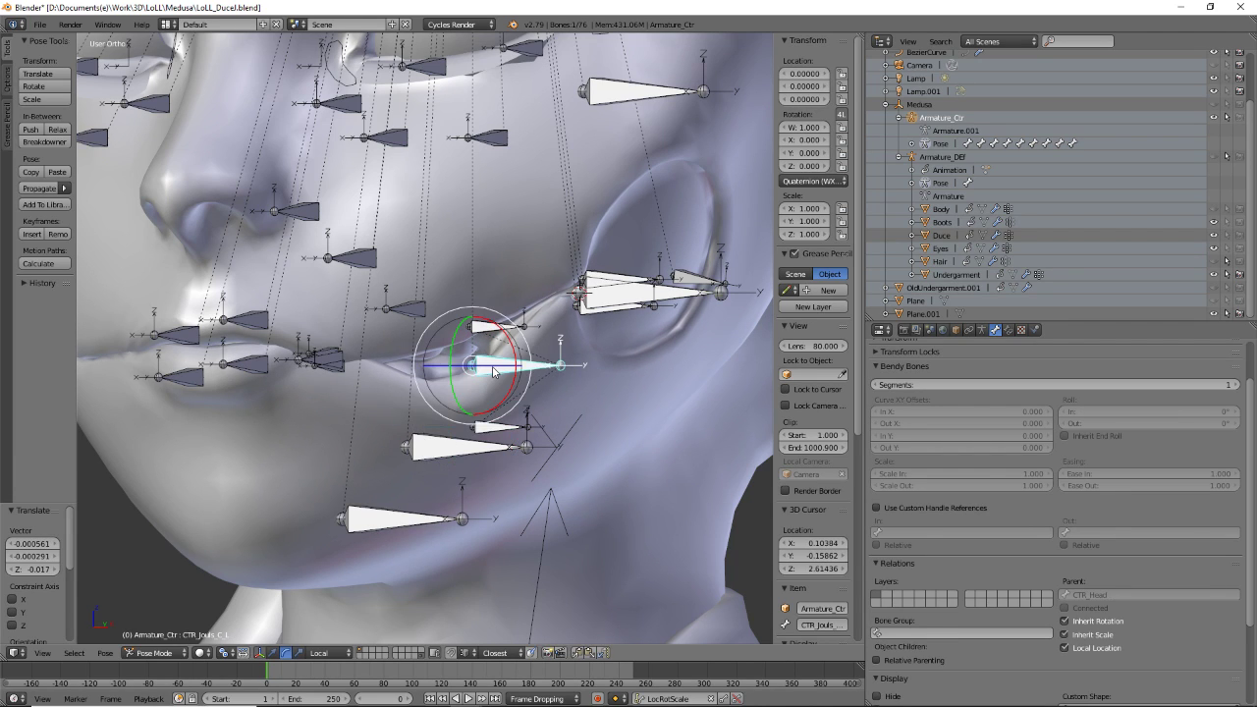
- Test-move the left jowl control bone CTR_Jouls_C_L and clear the pose transforms of all bones in Armature_Ctr
{"action": "key", "text": "g"}
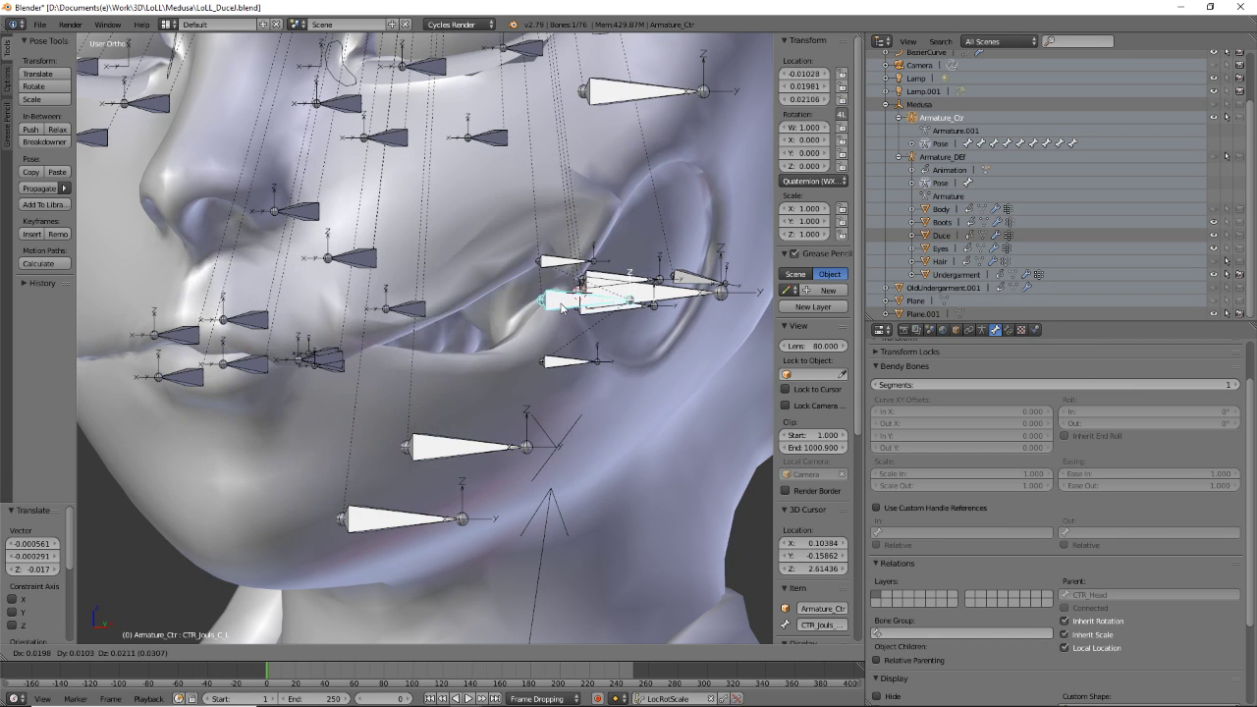
{"action": "right_click", "coordinate": [562, 309]}
{"action": "key", "text": "a"}
{"action": "key", "text": "a"}
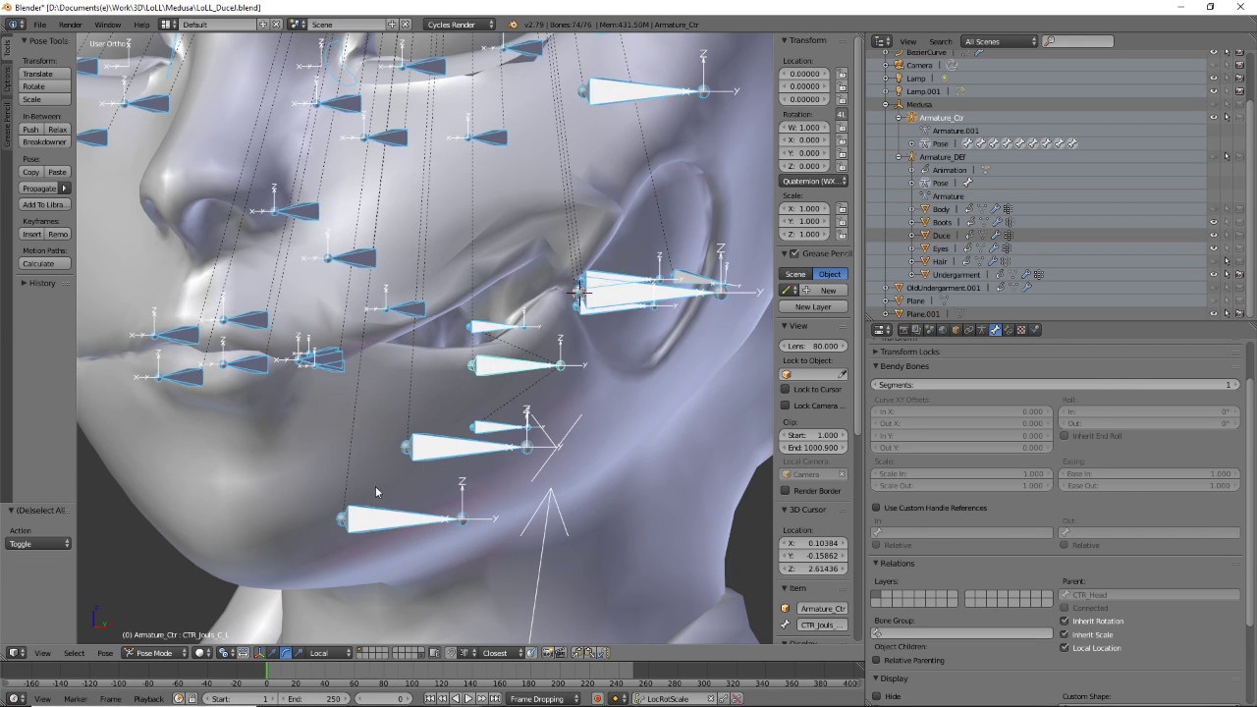
{"action": "left_click", "coordinate": [105, 653]}
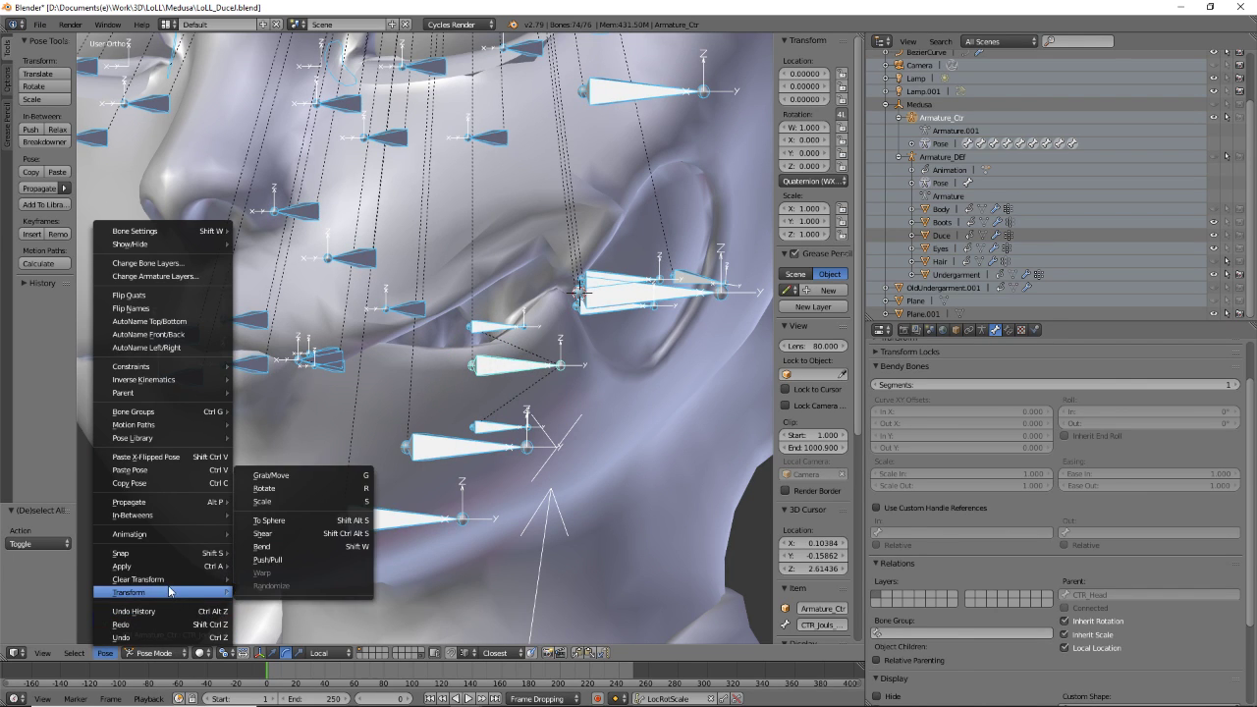
{"action": "mouse_move", "coordinate": [177, 579]}
{"action": "left_click", "coordinate": [310, 580]}
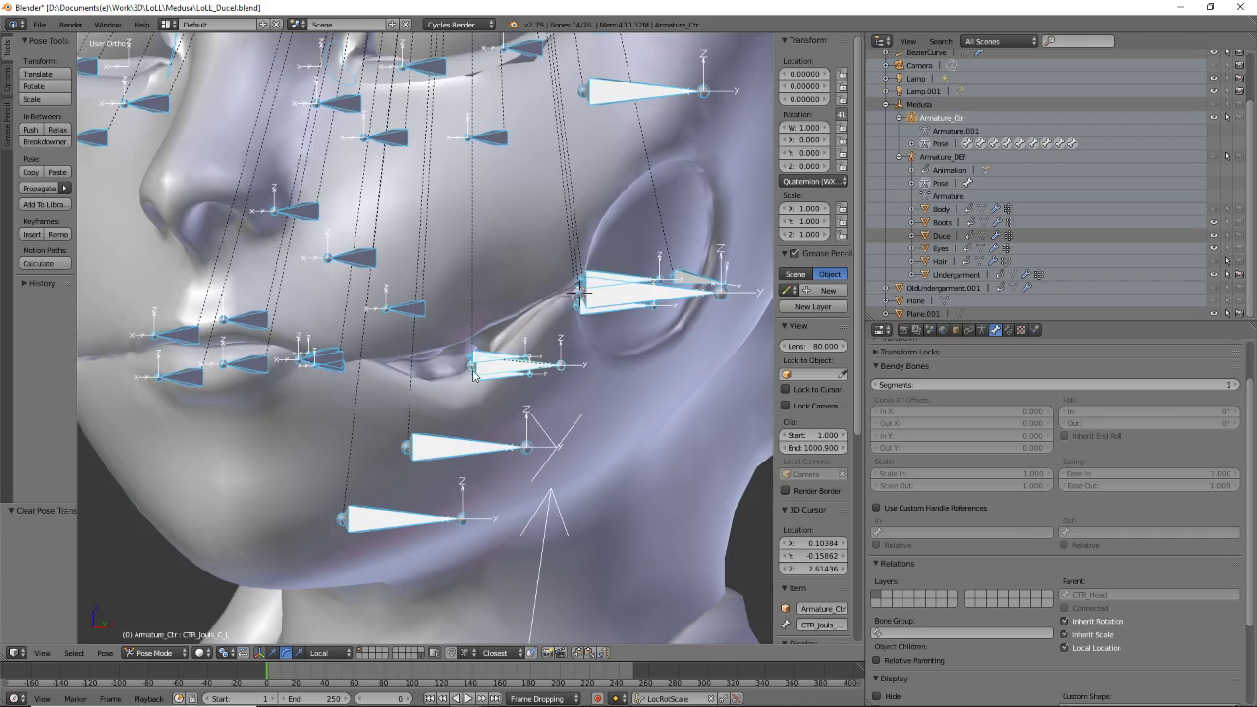
{"action": "scroll", "coordinate": [474, 376], "scroll_direction": "down", "scroll_amount": 2}
{"action": "middle_click_drag", "start_coordinate": [481, 401], "coordinate": [472, 468]}
{"action": "key", "text": "Tab"}
{"action": "key", "text": "Tab"}
- Try moving the CTR_Face_LipCorner_L control bone to test the mouth corner's deformation, and restore its position
{"action": "scroll", "coordinate": [472, 469], "scroll_direction": "up", "scroll_amount": 6}
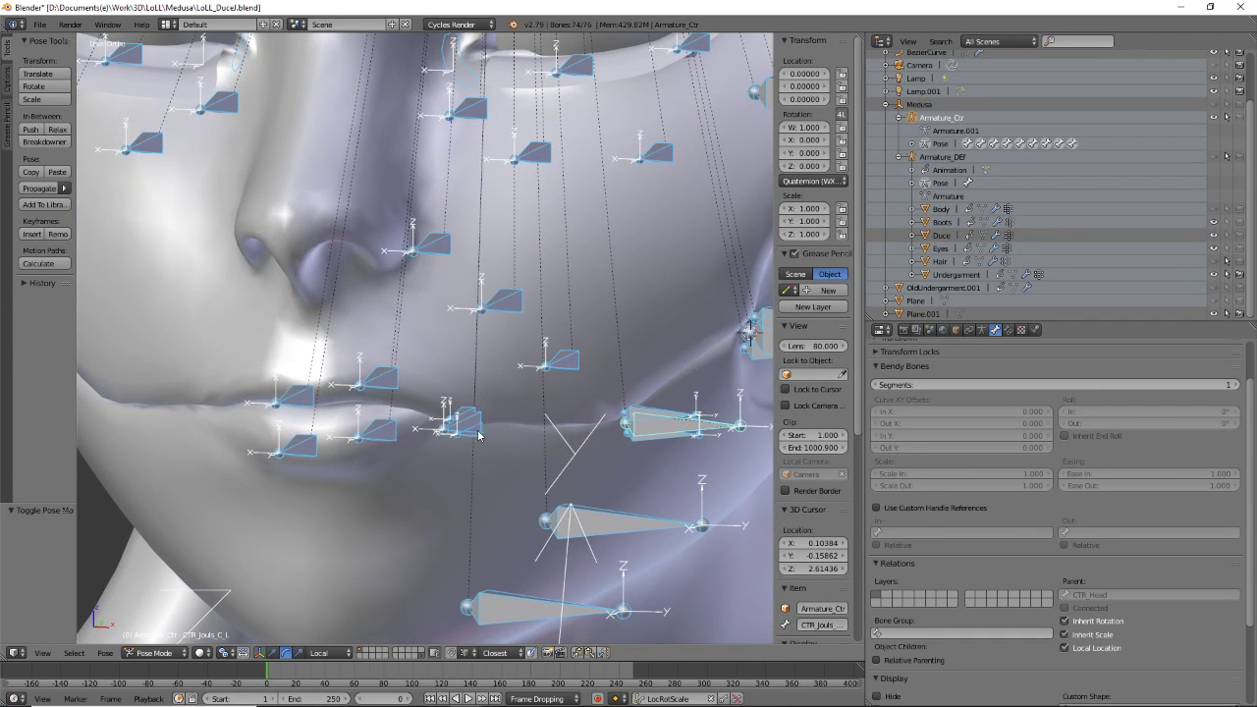
{"action": "right_click", "coordinate": [475, 419]}
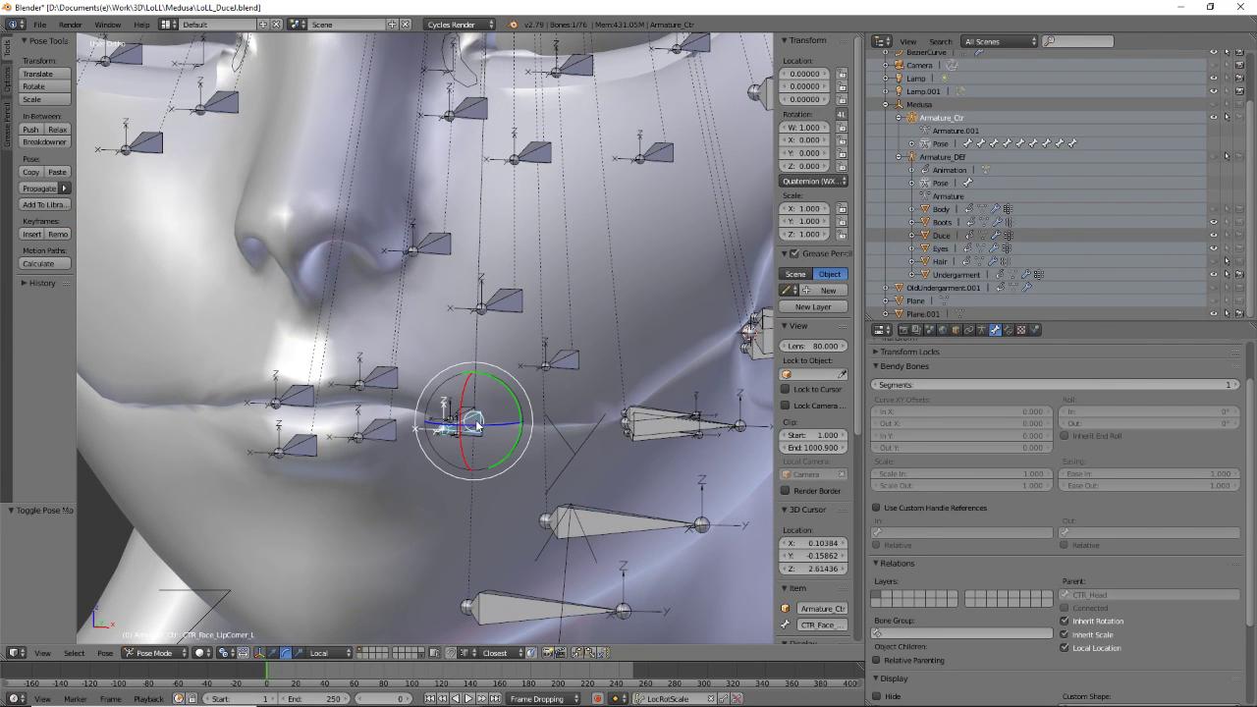
{"action": "key", "text": "g"}
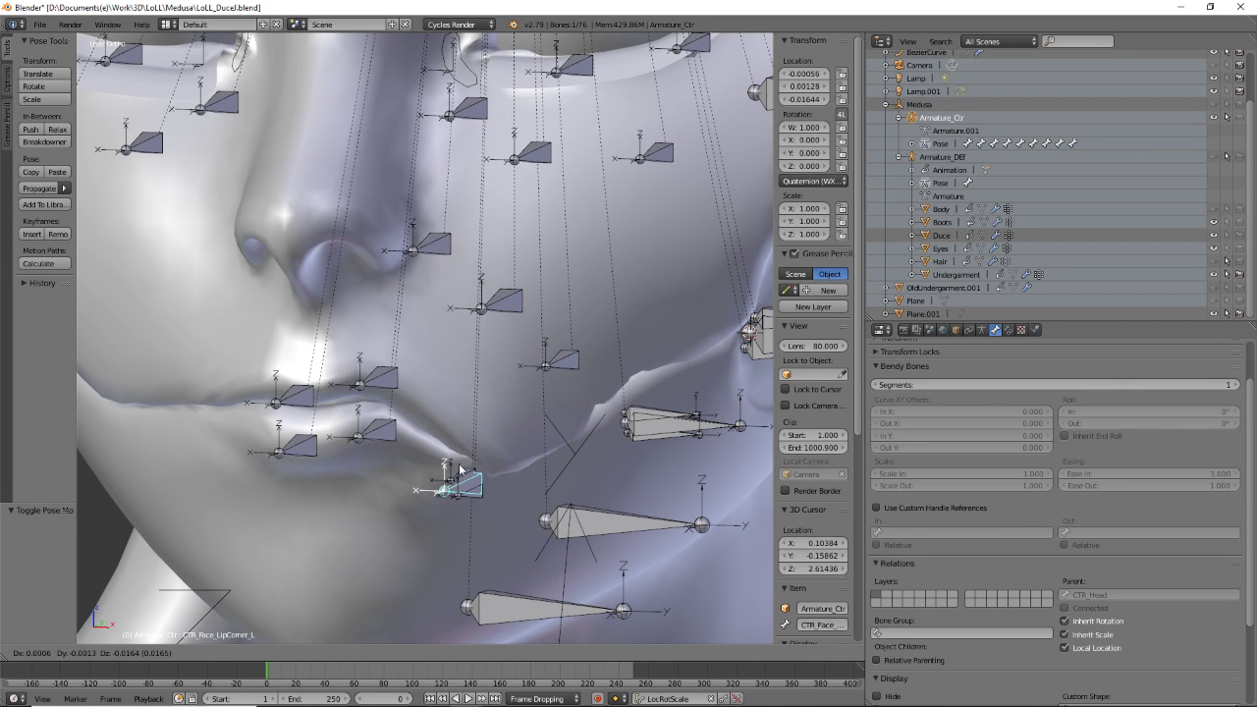
{"action": "key", "text": "Escape"}
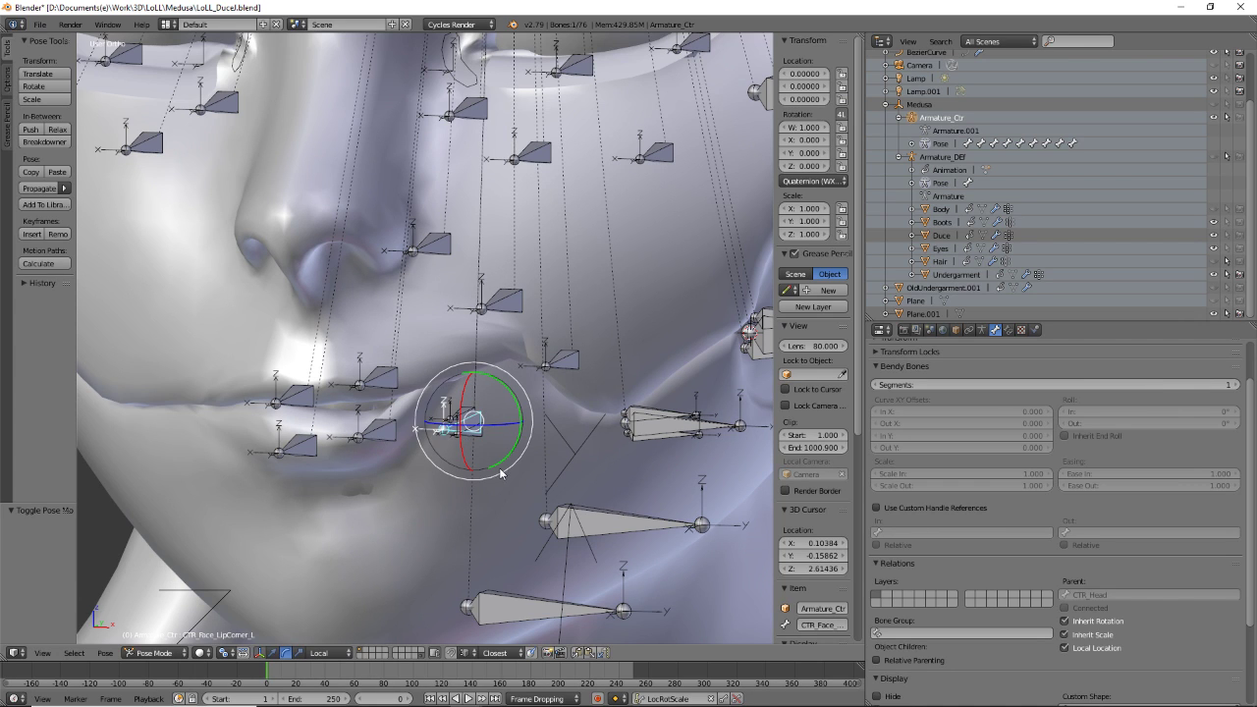
{"action": "middle_click_drag", "start_coordinate": [449, 449], "coordinate": [433, 432]}
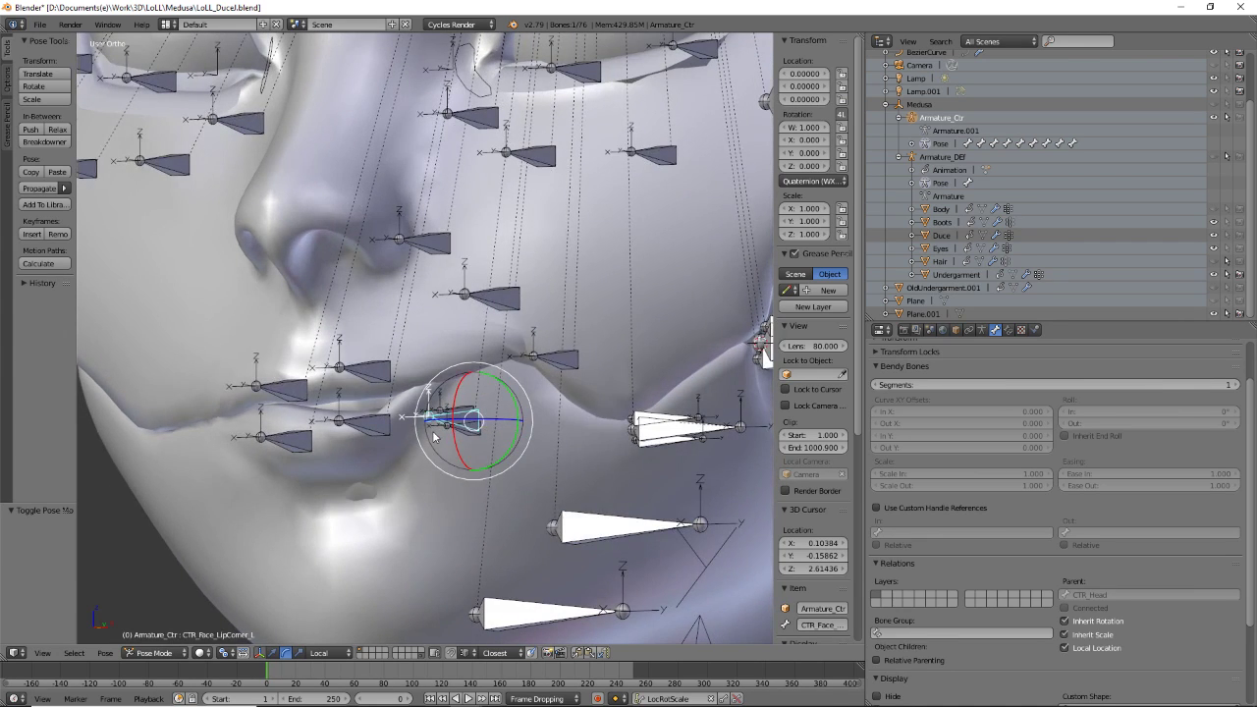
{"action": "key", "text": "Tab"}
{"action": "key", "text": "Tab"}
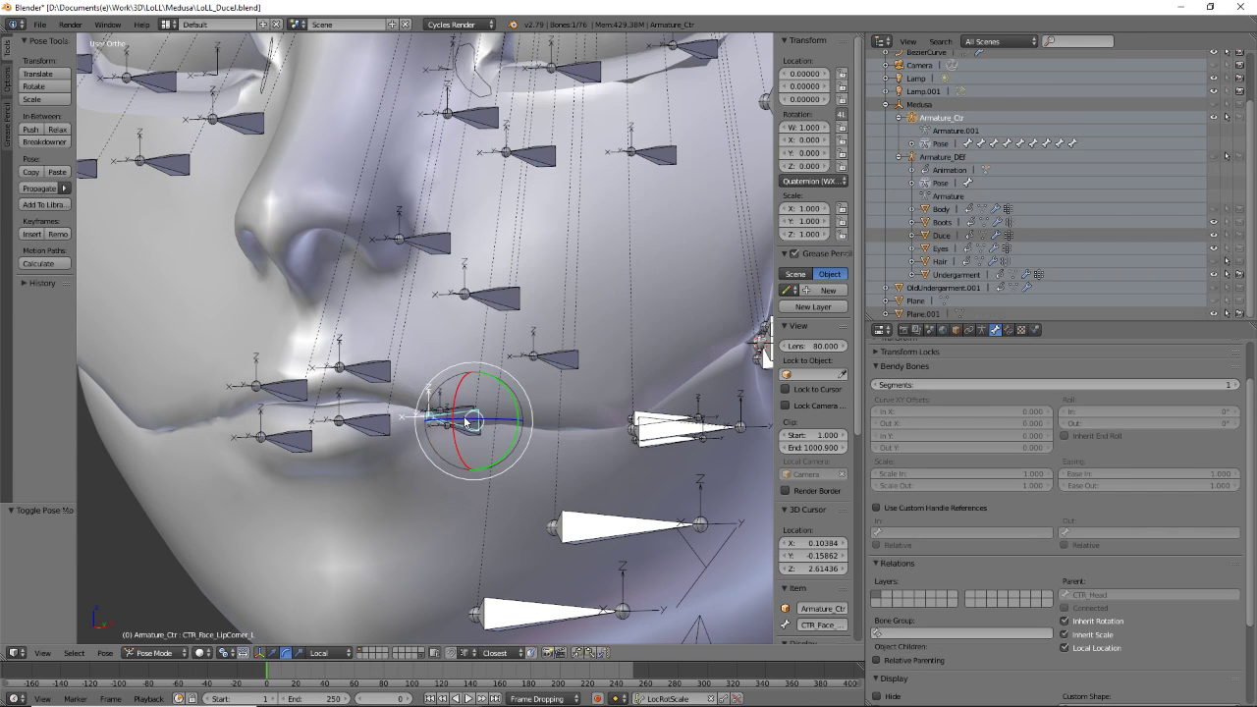
- Try moving the child control bone CTR_Face_LipCornerA_L on its own to test the lip deformation, and restore it
{"action": "right_click", "coordinate": [467, 418]}
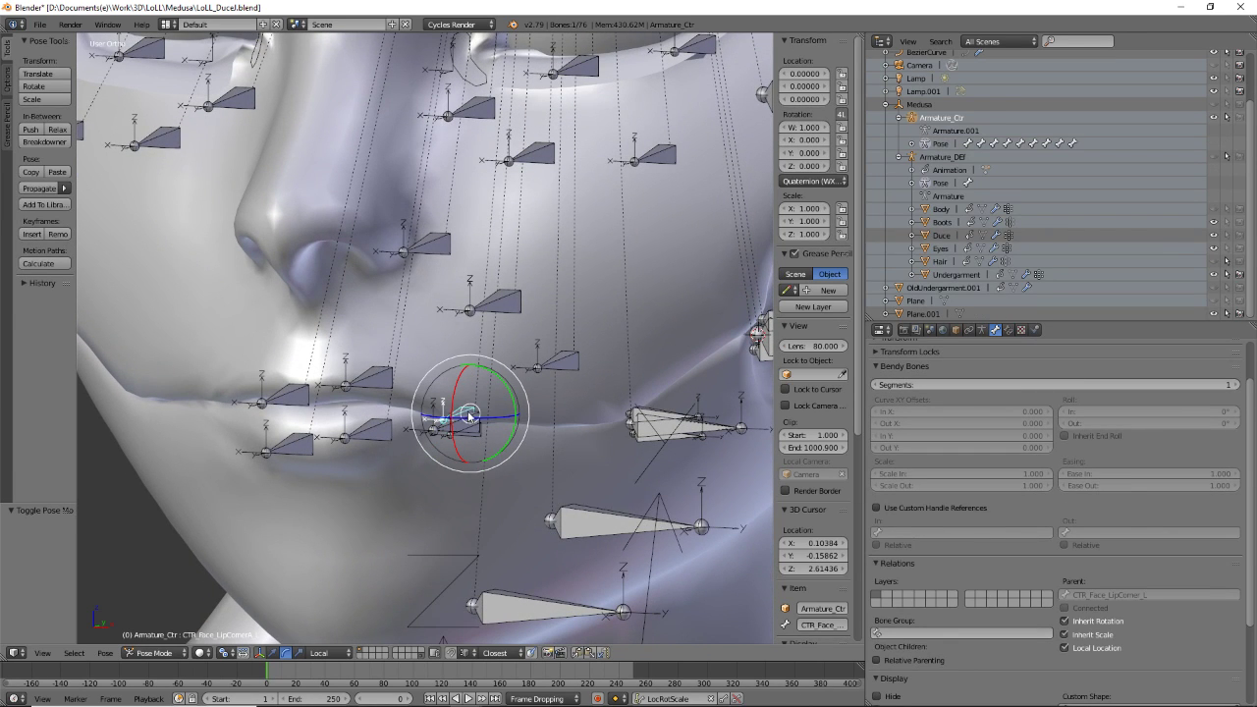
{"action": "key", "text": "g"}
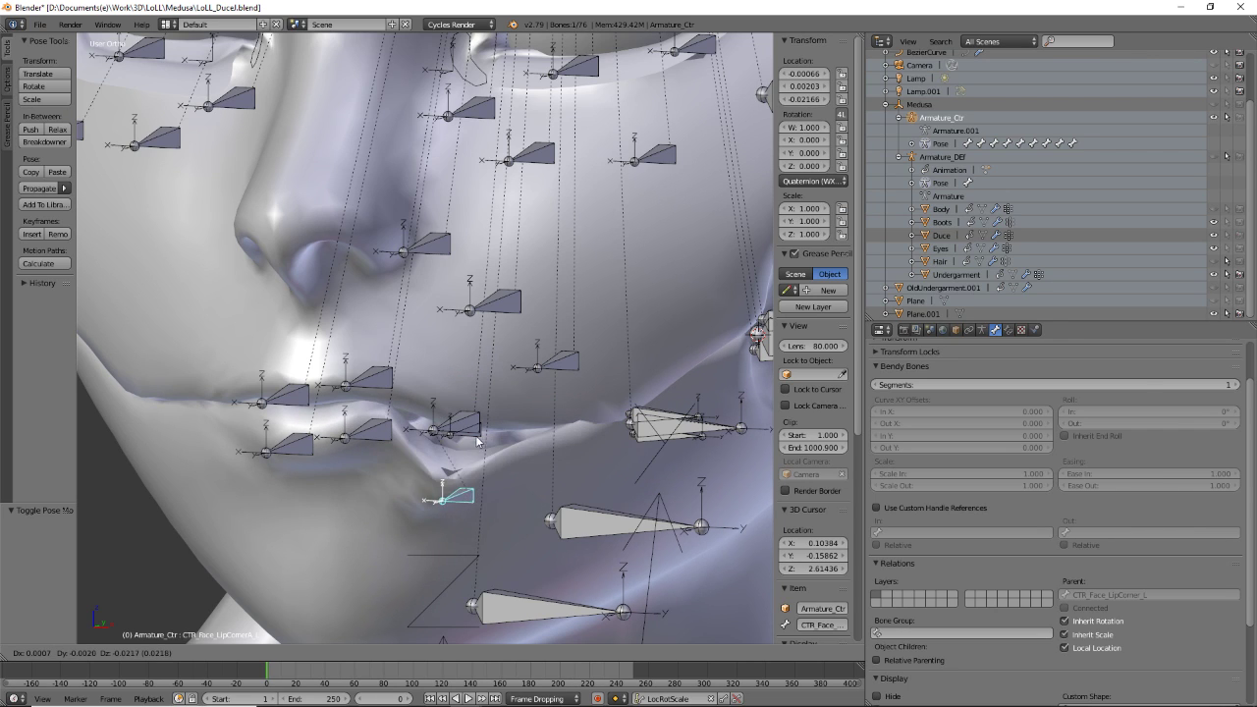
{"action": "key", "text": "Escape"}
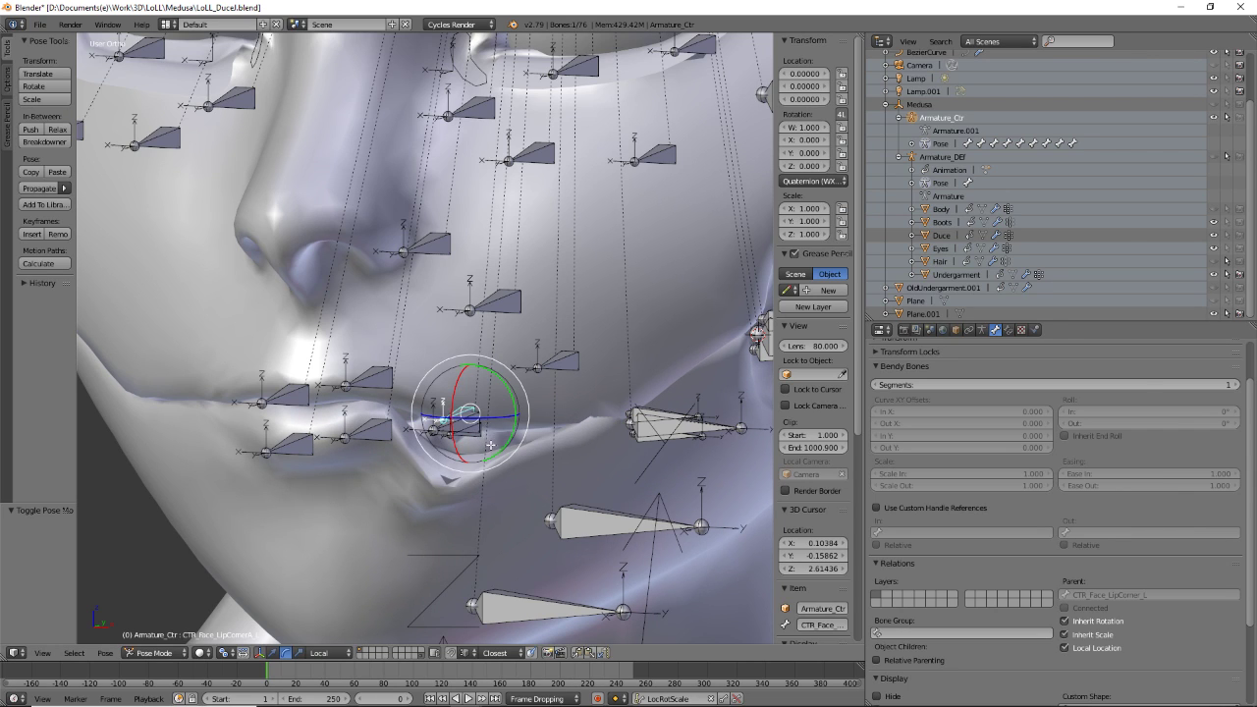
{"action": "key", "text": "Tab"}
{"action": "key", "text": "Tab"}
- Unhide Armature_DEF and display the bone constraints of the lower-lip bone Def_Lips_LowerMidB_L
{"action": "scroll", "coordinate": [480, 454], "scroll_direction": "up", "scroll_amount": 4}
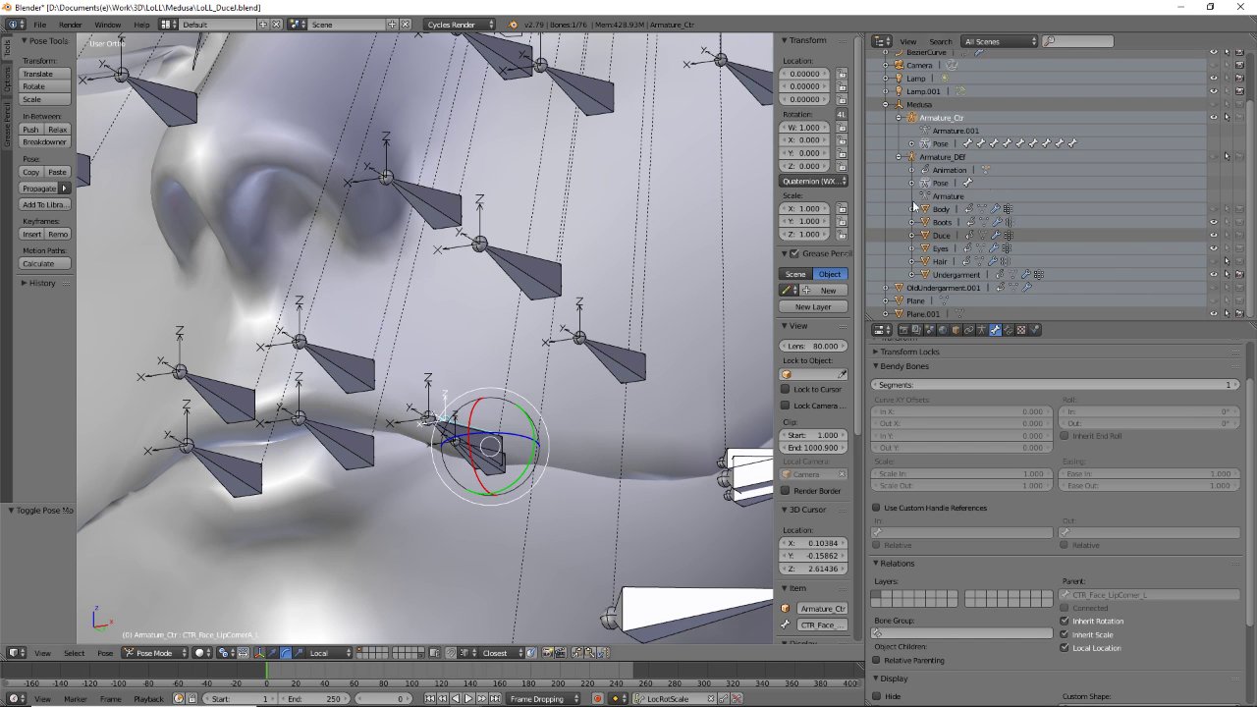
{"action": "left_click", "coordinate": [1213, 157]}
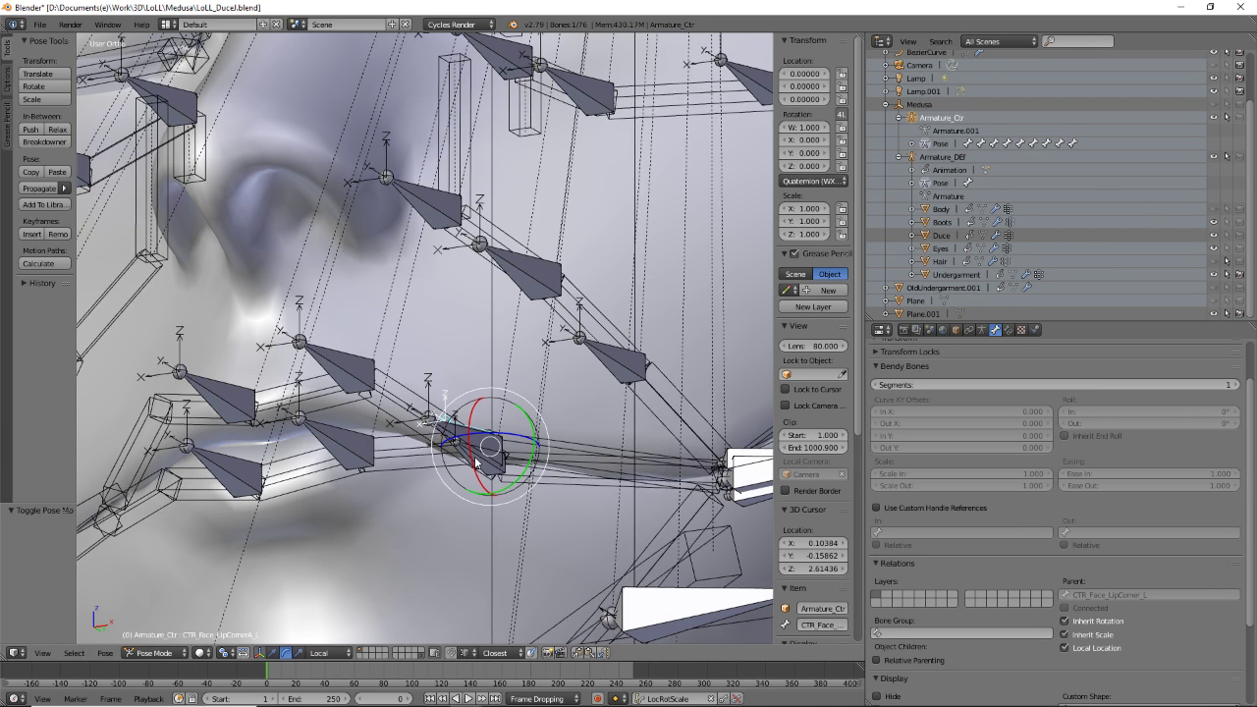
{"action": "scroll", "coordinate": [463, 465], "scroll_direction": "up", "scroll_amount": 1}
{"action": "middle_click_drag", "start_coordinate": [416, 478], "coordinate": [408, 459]}
{"action": "right_click", "coordinate": [414, 469]}
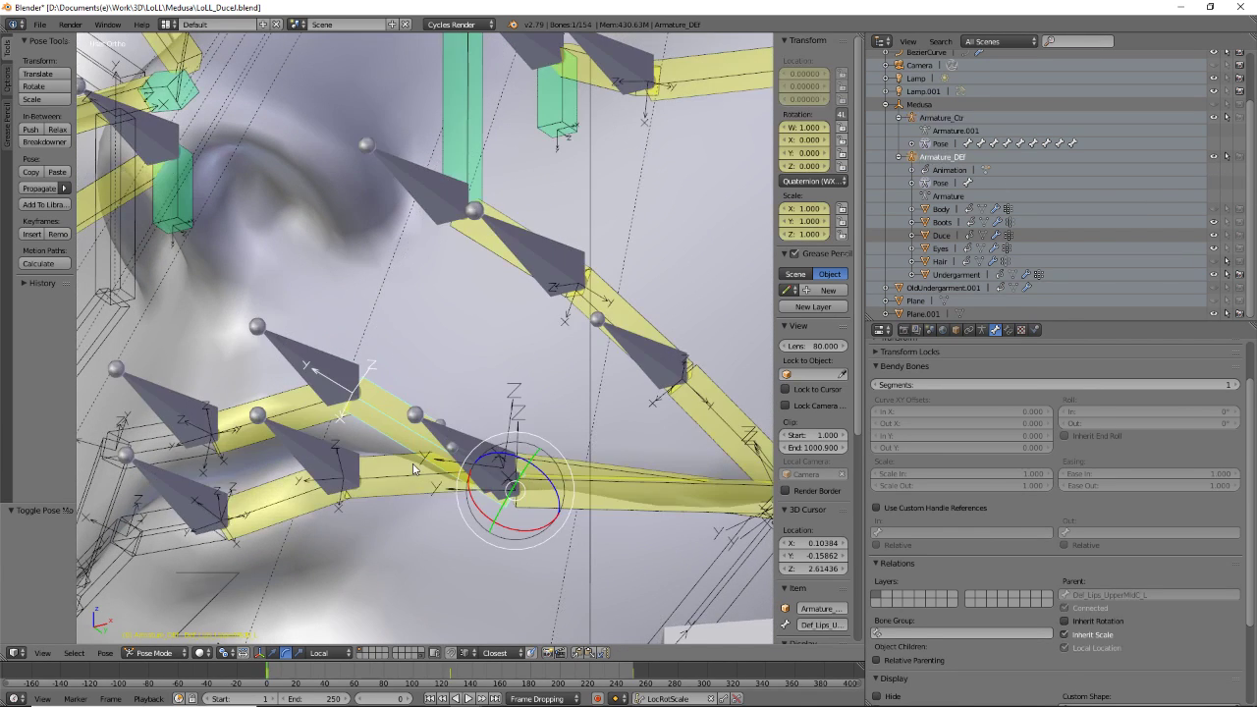
{"action": "right_click", "coordinate": [416, 481]}
{"action": "middle_click_drag", "start_coordinate": [423, 487], "coordinate": [438, 514]}
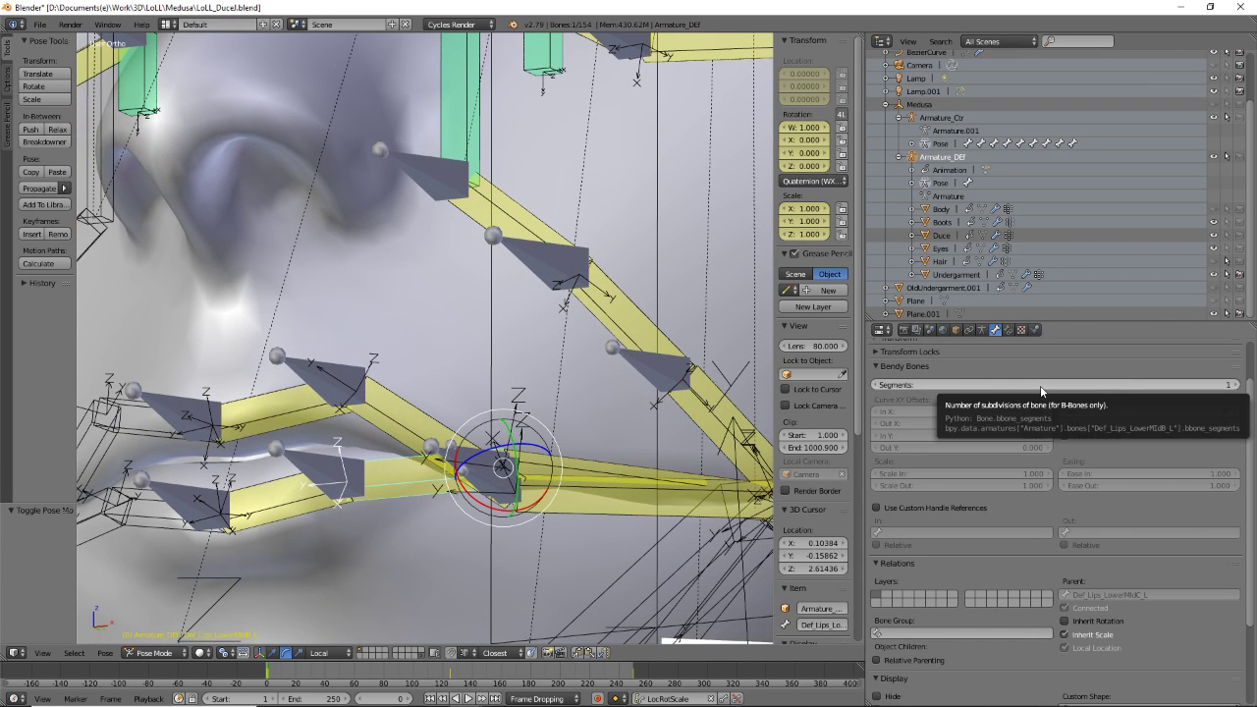
{"action": "left_click", "coordinate": [1008, 330]}
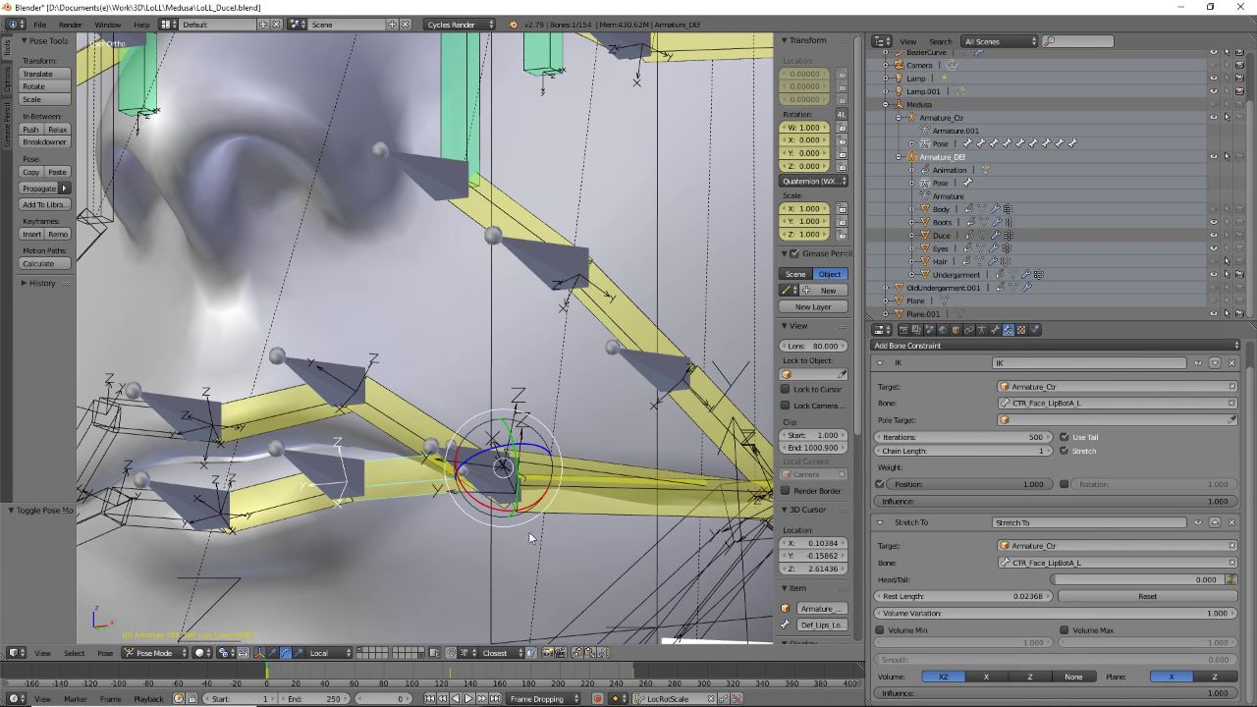
- Compare the IK and Stretch To target bones of Def_Lips_UpperMidC_L and Def_Lips_LowerMidC_L at the mouth corner
{"action": "middle_click_drag", "start_coordinate": [564, 514], "coordinate": [536, 507]}
{"action": "right_click", "coordinate": [552, 501]}
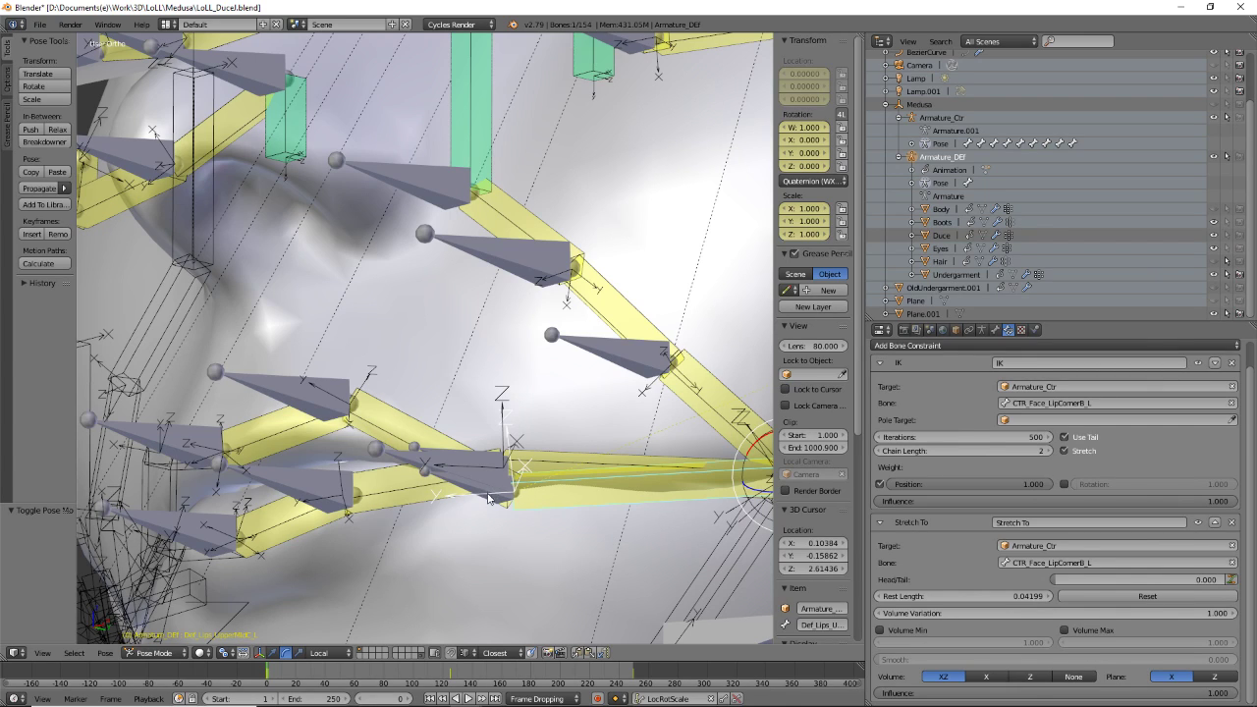
{"action": "right_click", "coordinate": [422, 496]}
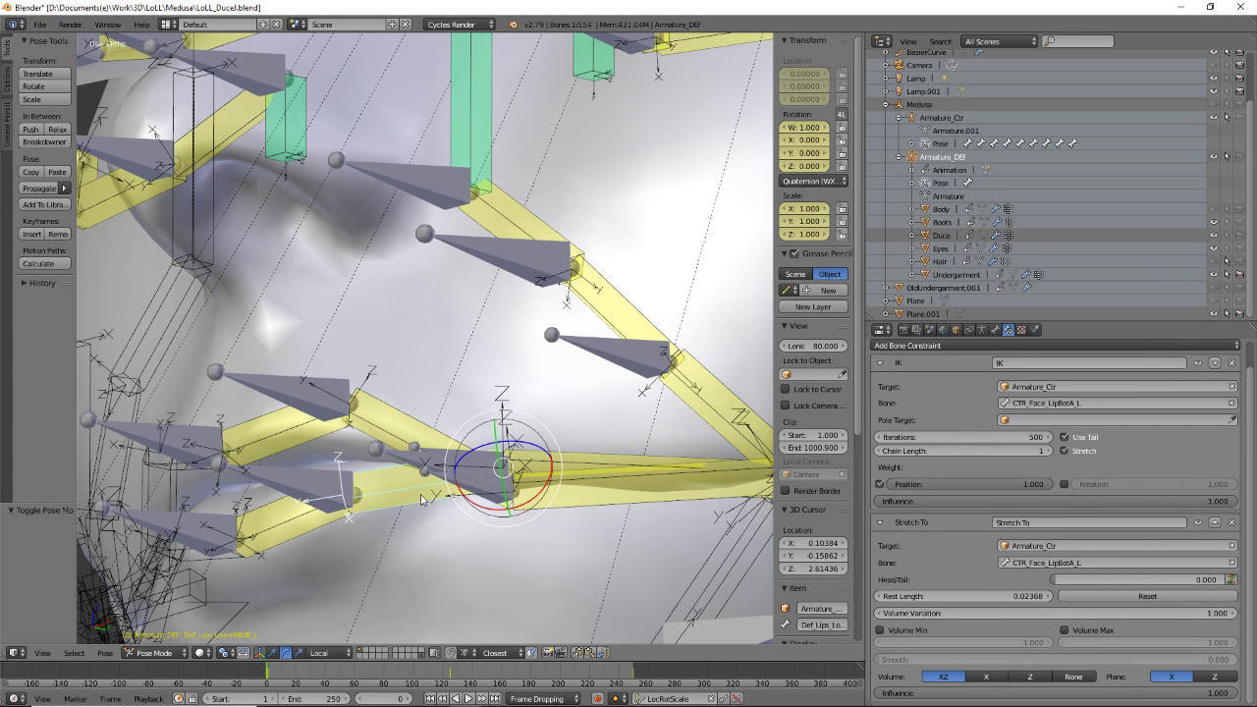
{"action": "right_click", "coordinate": [591, 504]}
{"action": "middle_click_drag", "start_coordinate": [687, 482], "coordinate": [596, 499]}
{"action": "scroll", "coordinate": [596, 499], "scroll_direction": "up", "scroll_amount": 5}
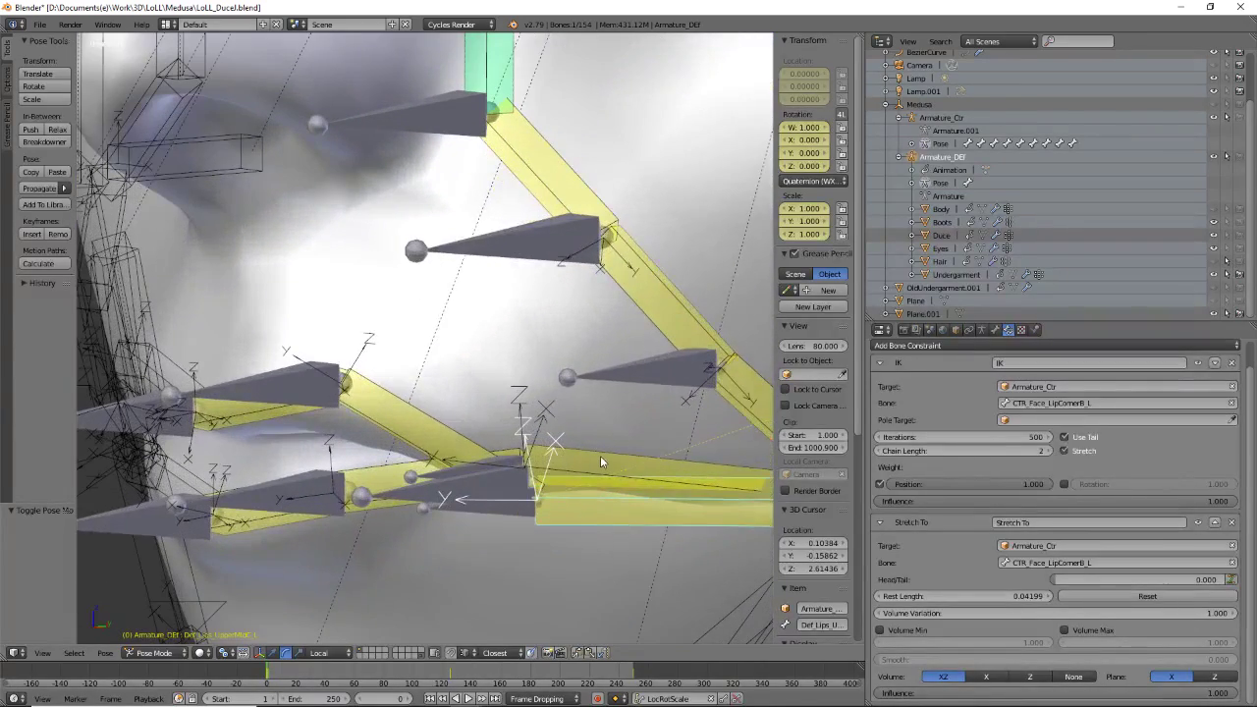
{"action": "right_click", "coordinate": [600, 456]}
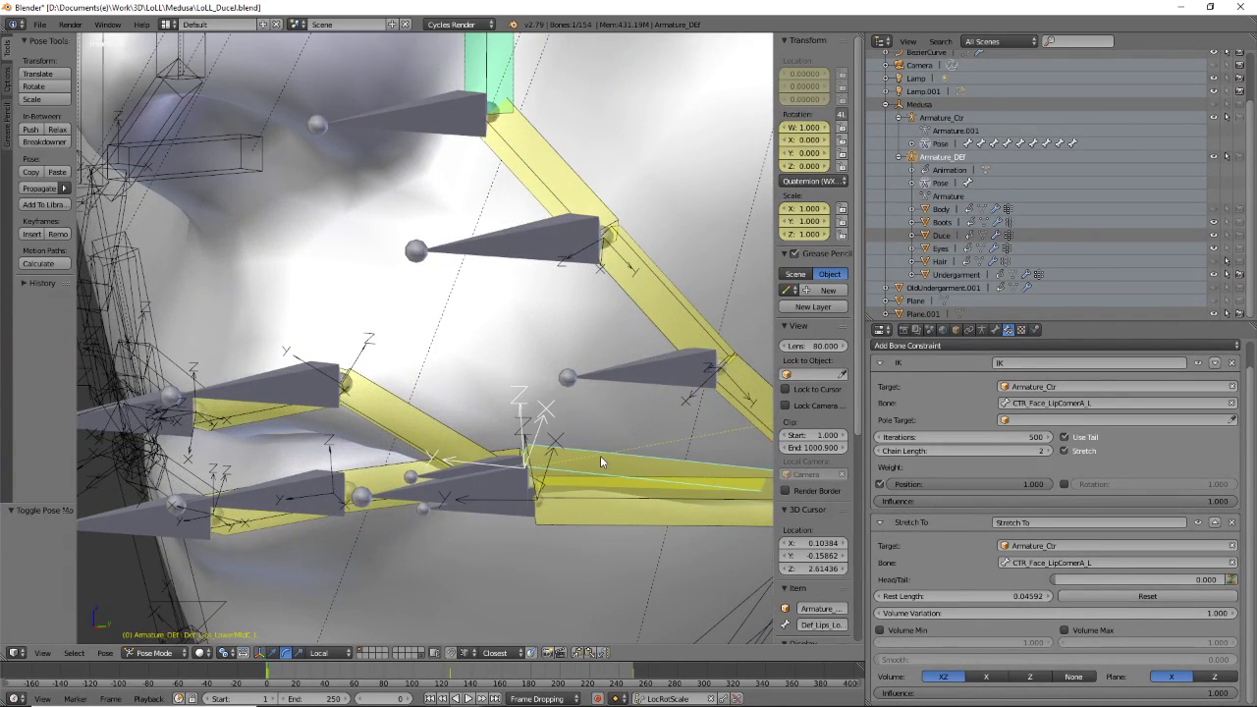
{"action": "right_click", "coordinate": [585, 516]}
{"action": "mouse_move", "coordinate": [584, 516]}
{"action": "middle_mouse_down"}
{"action": "mouse_move", "coordinate": [593, 508]}
{"action": "mouse_move", "coordinate": [565, 534]}
{"action": "mouse_move", "coordinate": [602, 554]}
{"action": "mouse_move", "coordinate": [622, 490]}
{"action": "mouse_move", "coordinate": [555, 480]}
{"action": "mouse_move", "coordinate": [607, 522]}
{"action": "middle_mouse_up"}
{"action": "scroll", "coordinate": [1024, 368], "scroll_direction": "up", "scroll_amount": 1}
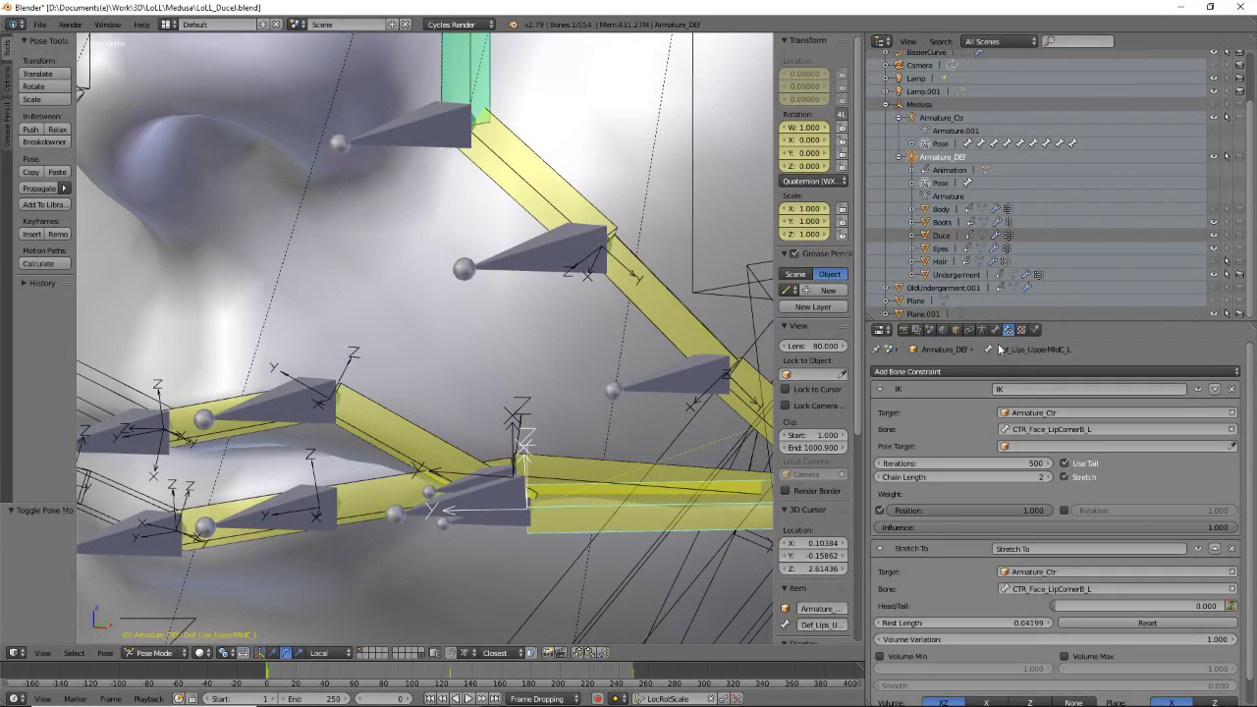
- Put Armature_DEF in Rest Position and retarget the IK and Stretch To constraints of Def_Lips_LowerMidC_L to CTR_Face_LipCornerB_L
{"action": "left_click", "coordinate": [981, 330]}
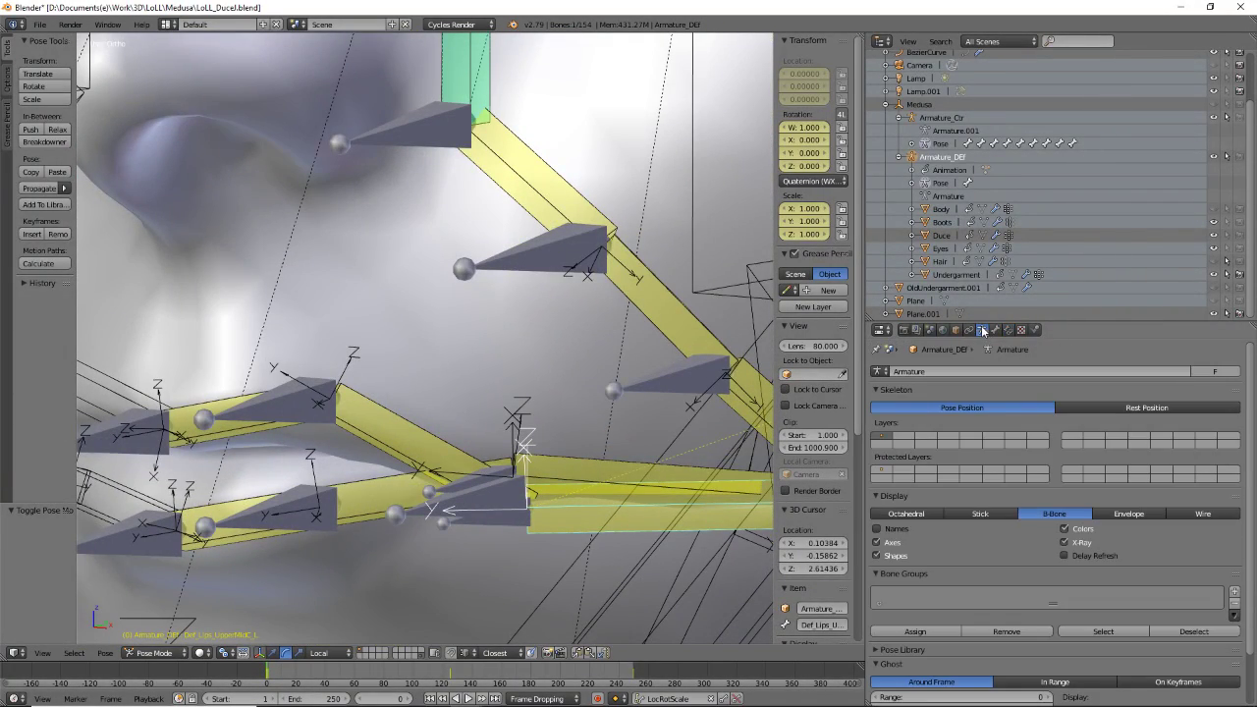
{"action": "left_click", "coordinate": [1147, 408]}
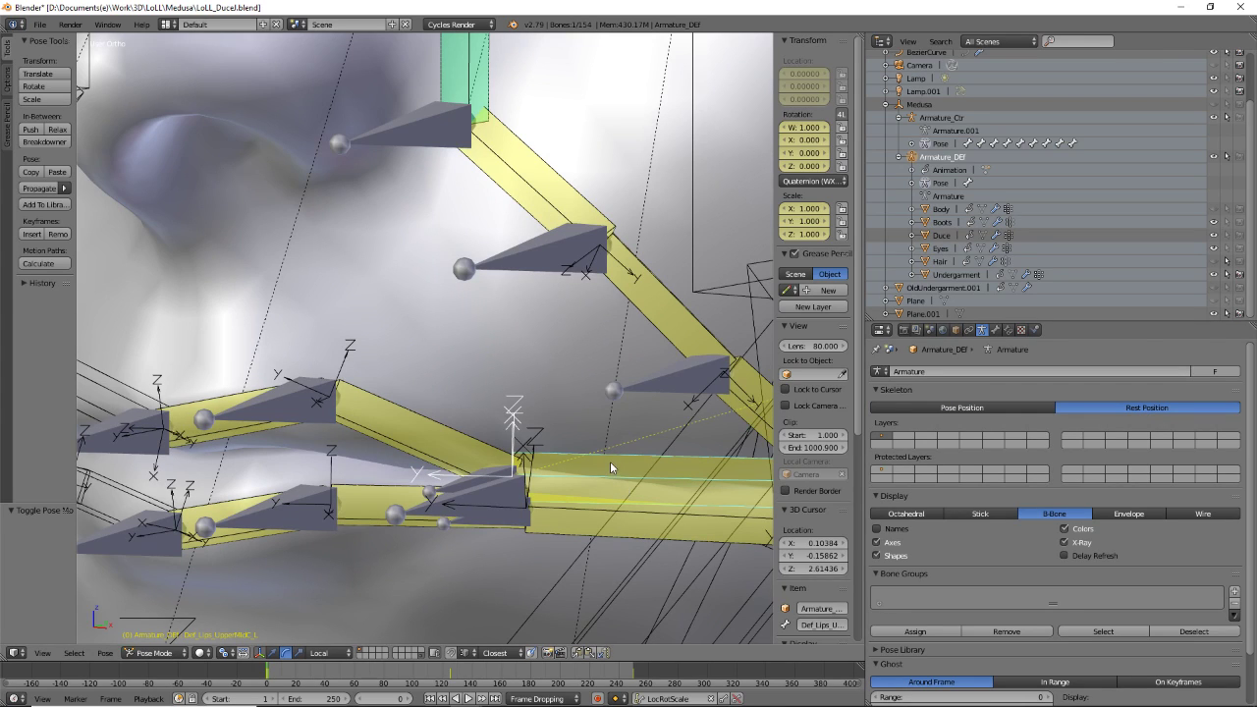
{"action": "left_click", "coordinate": [1008, 331]}
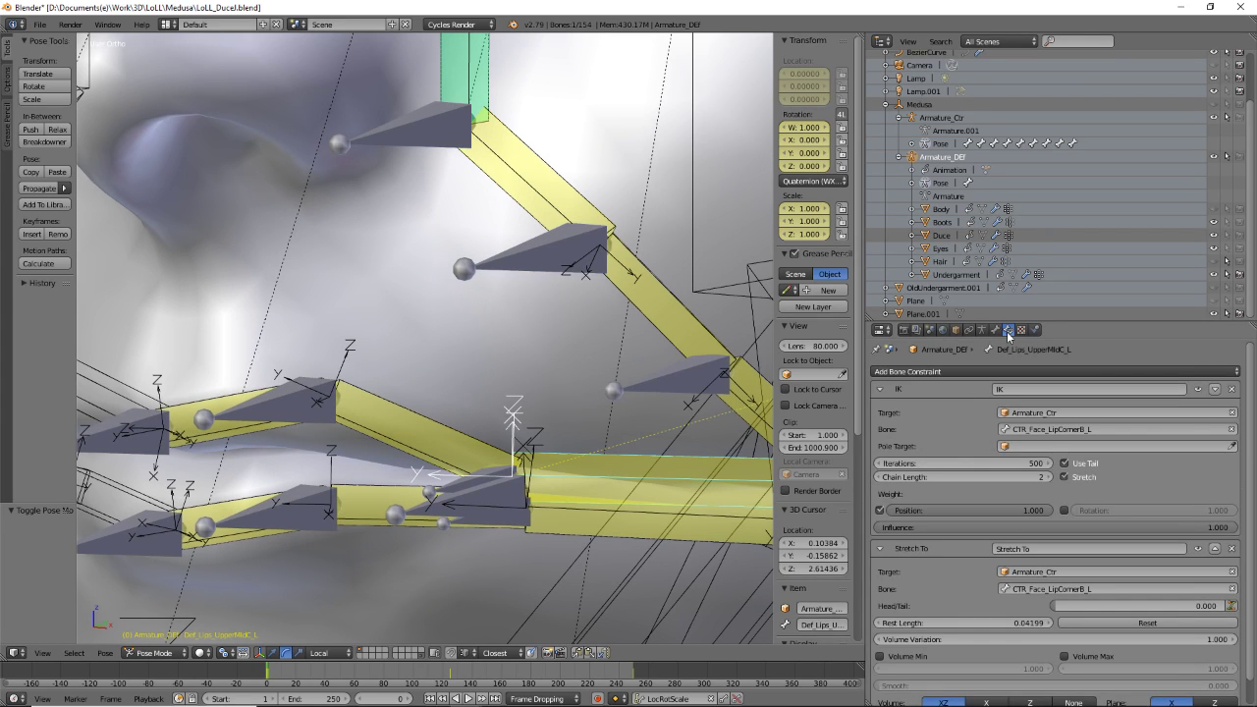
{"action": "right_click", "coordinate": [563, 542]}
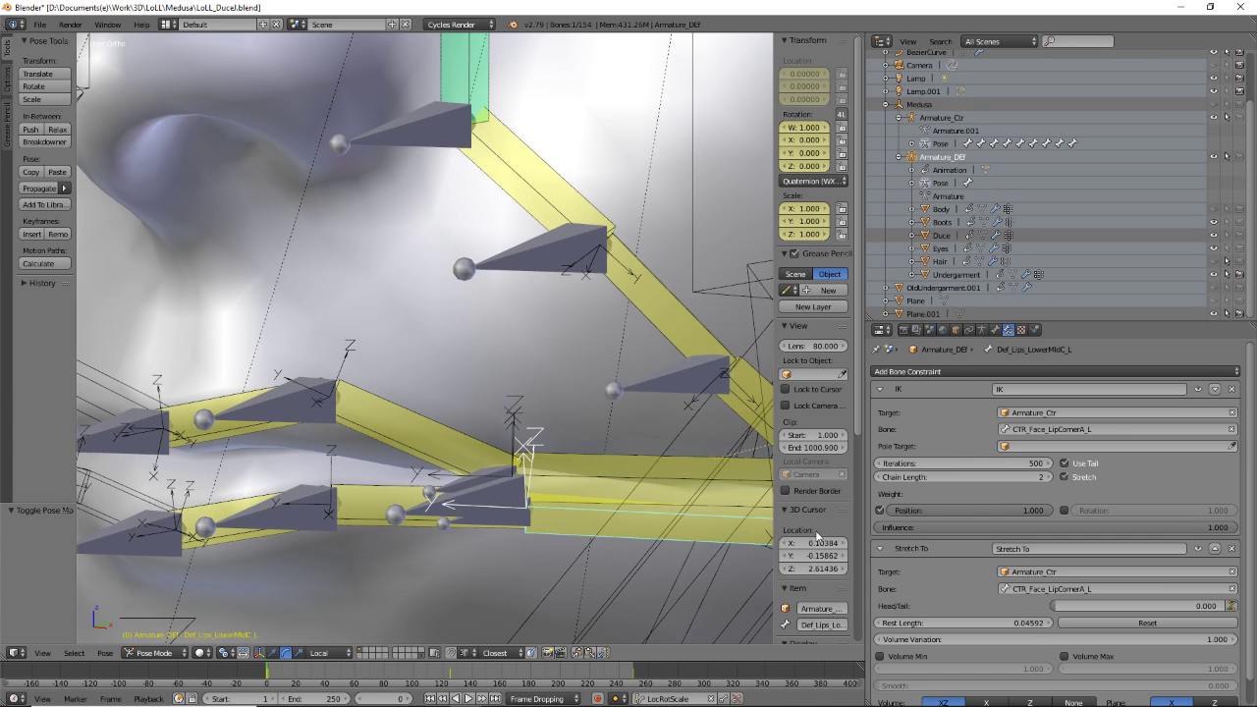
{"action": "left_click", "coordinate": [1125, 431]}
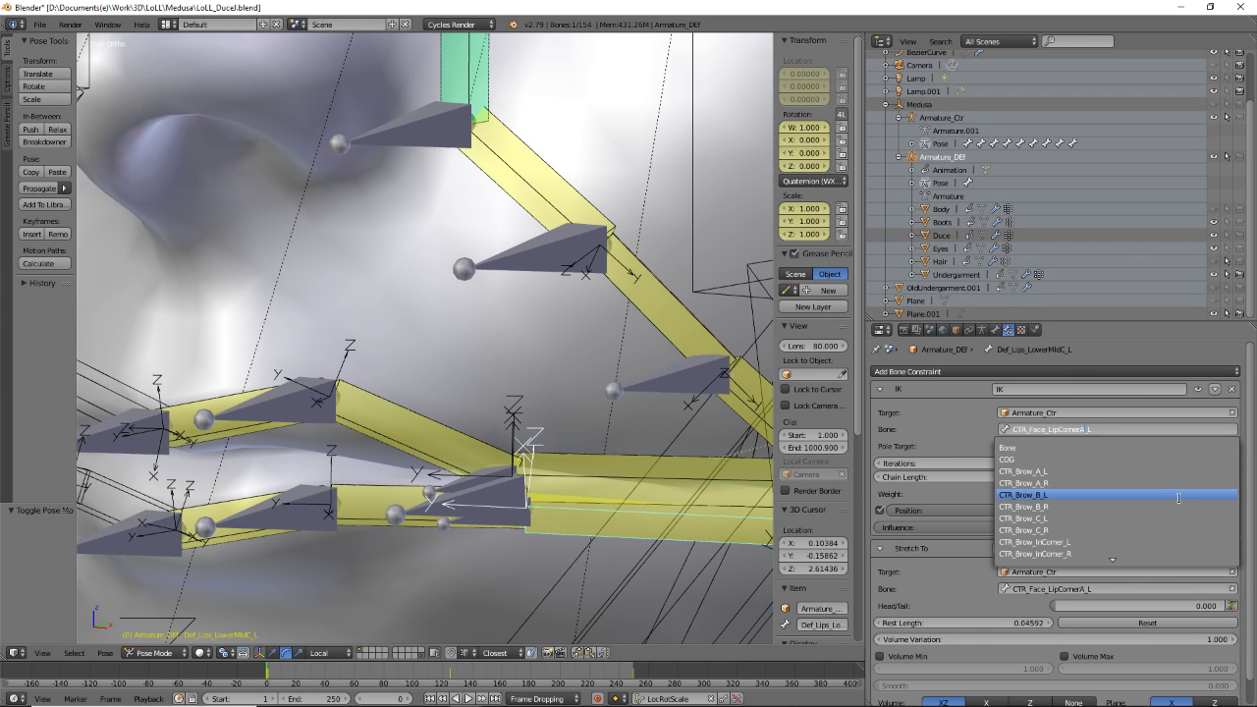
{"action": "type", "text": "B"}
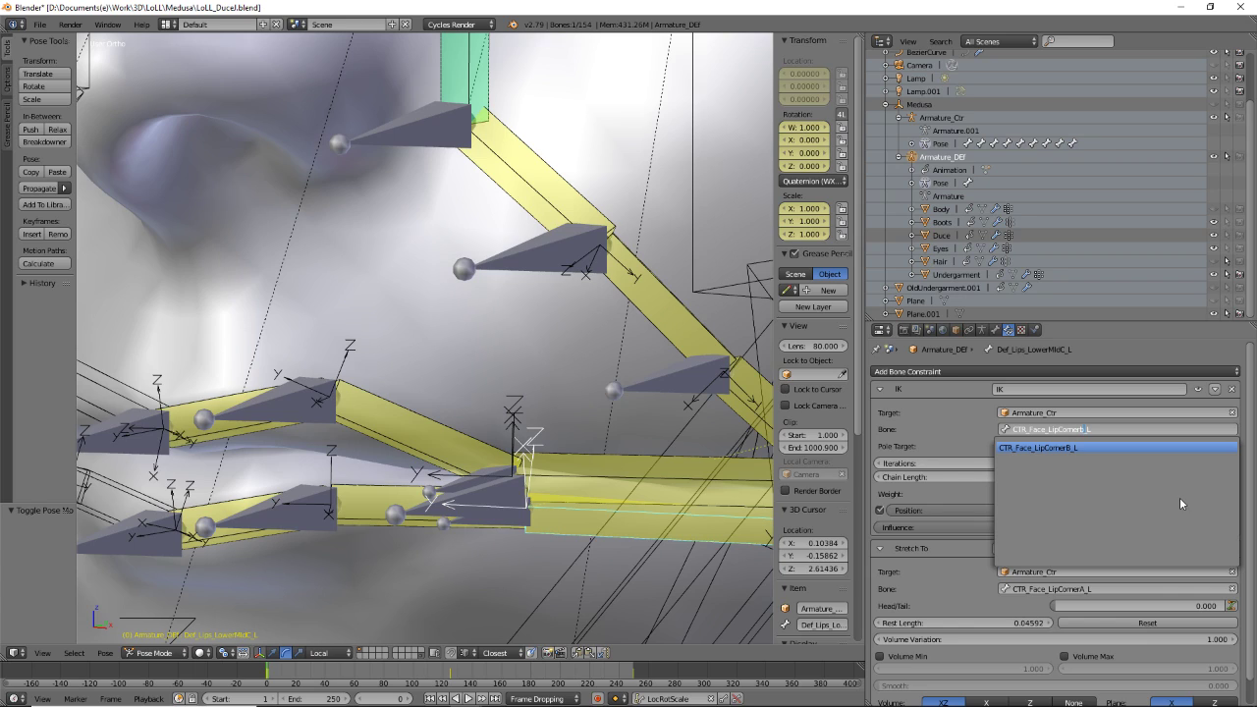
{"action": "key", "text": "Return"}
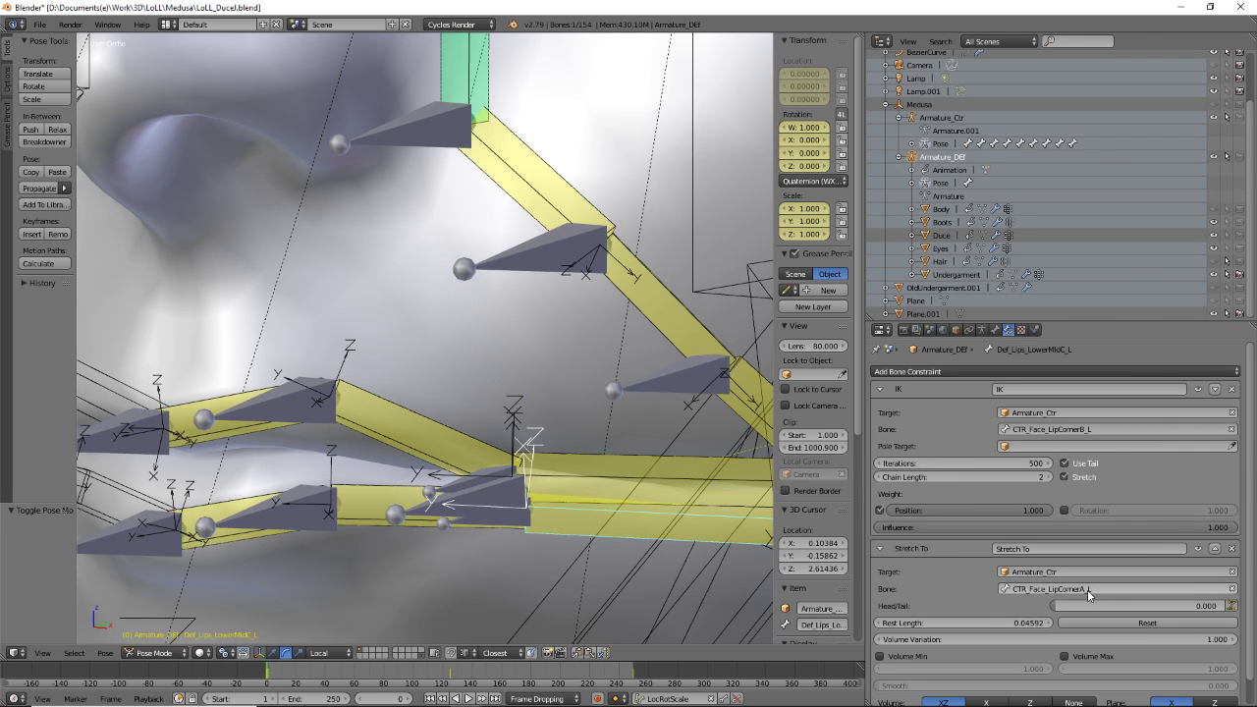
{"action": "left_click", "coordinate": [1088, 592]}
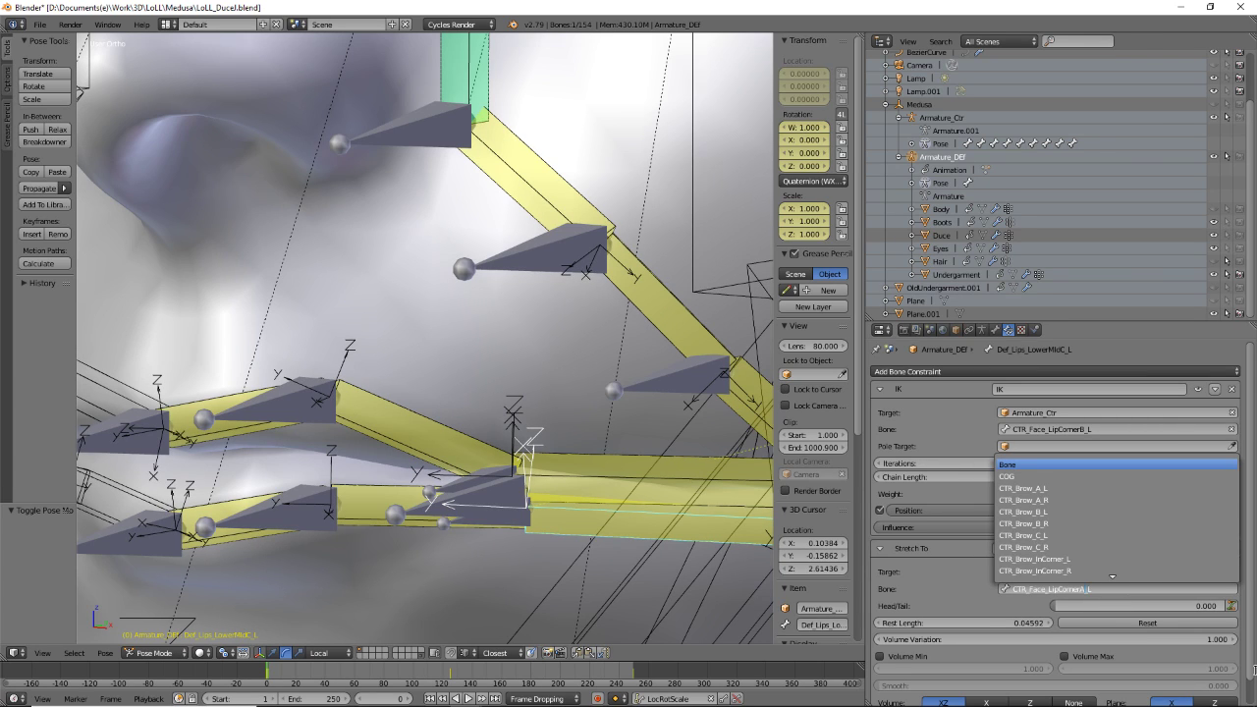
{"action": "key", "text": "BackSpace"}
{"action": "type", "text": "B"}
{"action": "key", "text": "Return"}
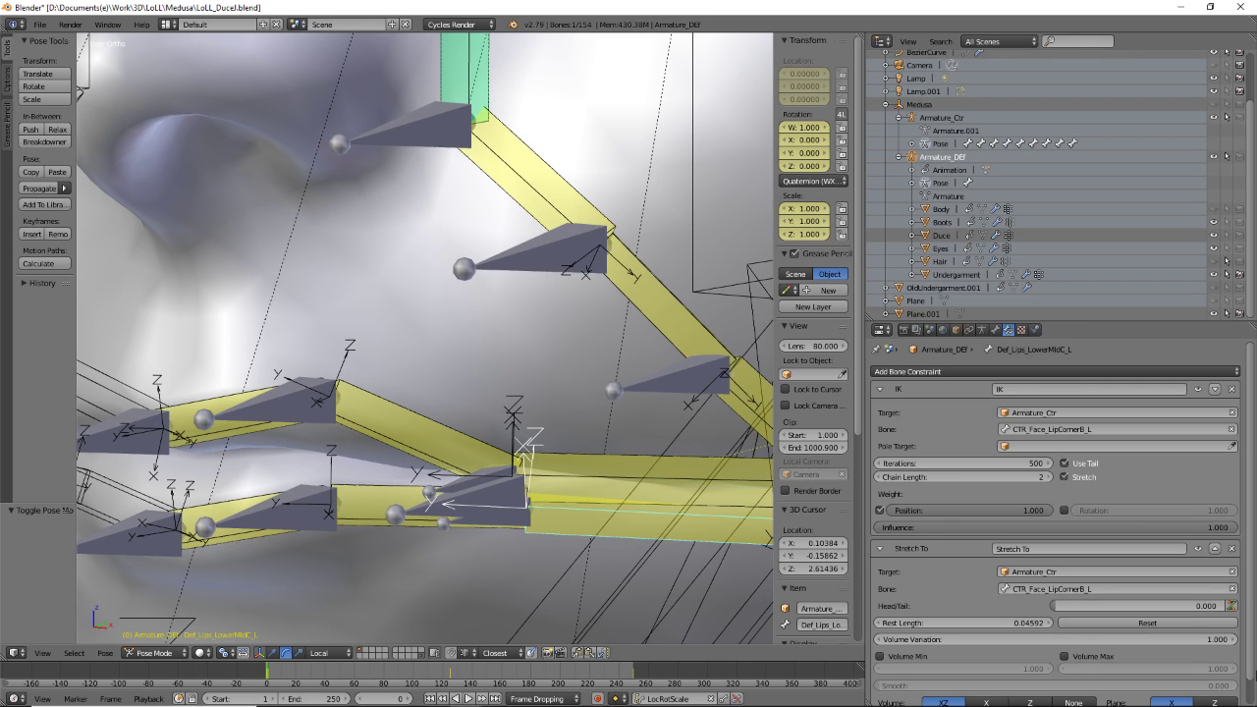
- Retarget the IK and Stretch To constraints of the upper-lip bone Def_Lips_UpperMidC_L to CTR_Face_LipCornerA_L
{"action": "right_click", "coordinate": [601, 461]}
{"action": "left_click", "coordinate": [1119, 429]}
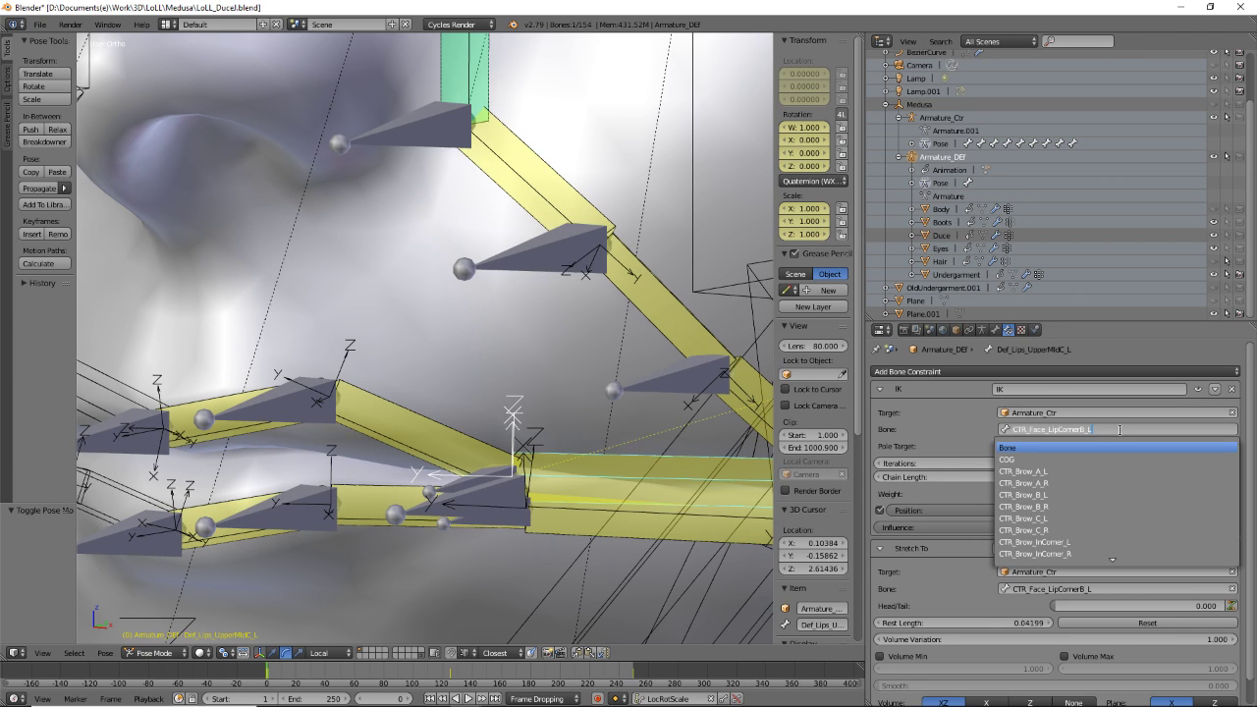
{"action": "key", "text": "BackSpace"}
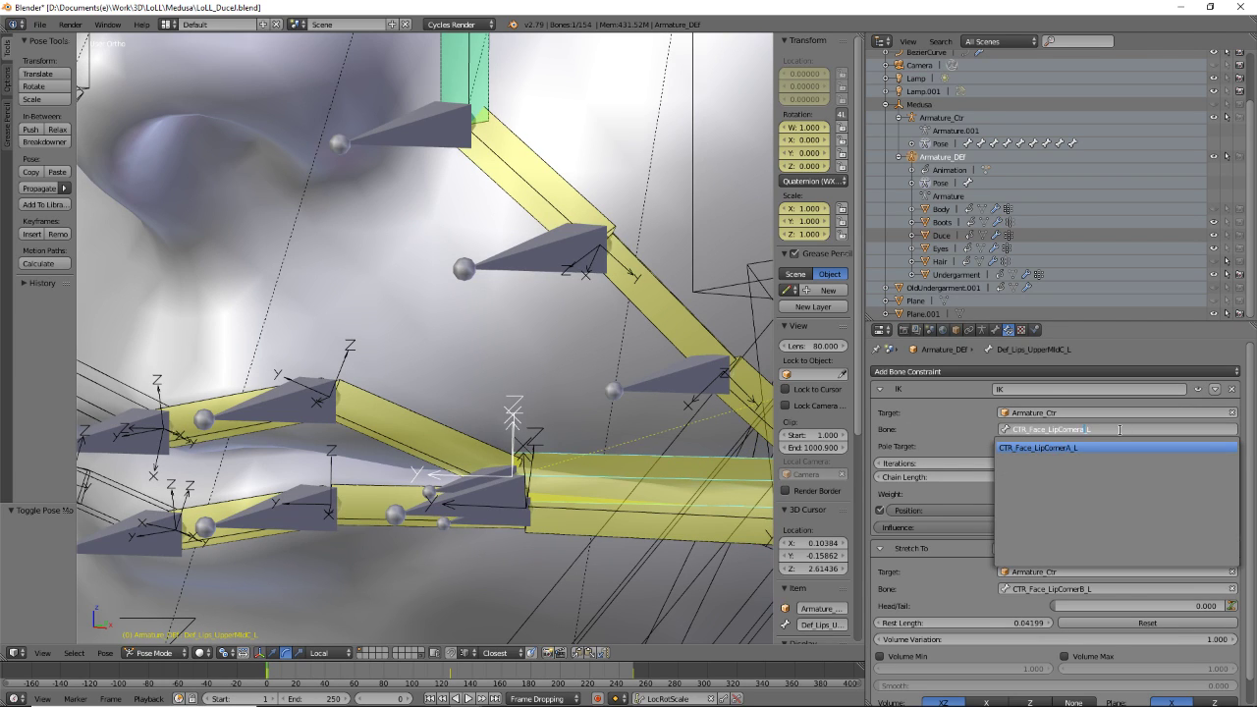
{"action": "key", "text": "Return"}
{"action": "left_click", "coordinate": [1108, 577]}
{"action": "left_click", "coordinate": [1108, 587]}
{"action": "left_click", "coordinate": [1108, 588]}
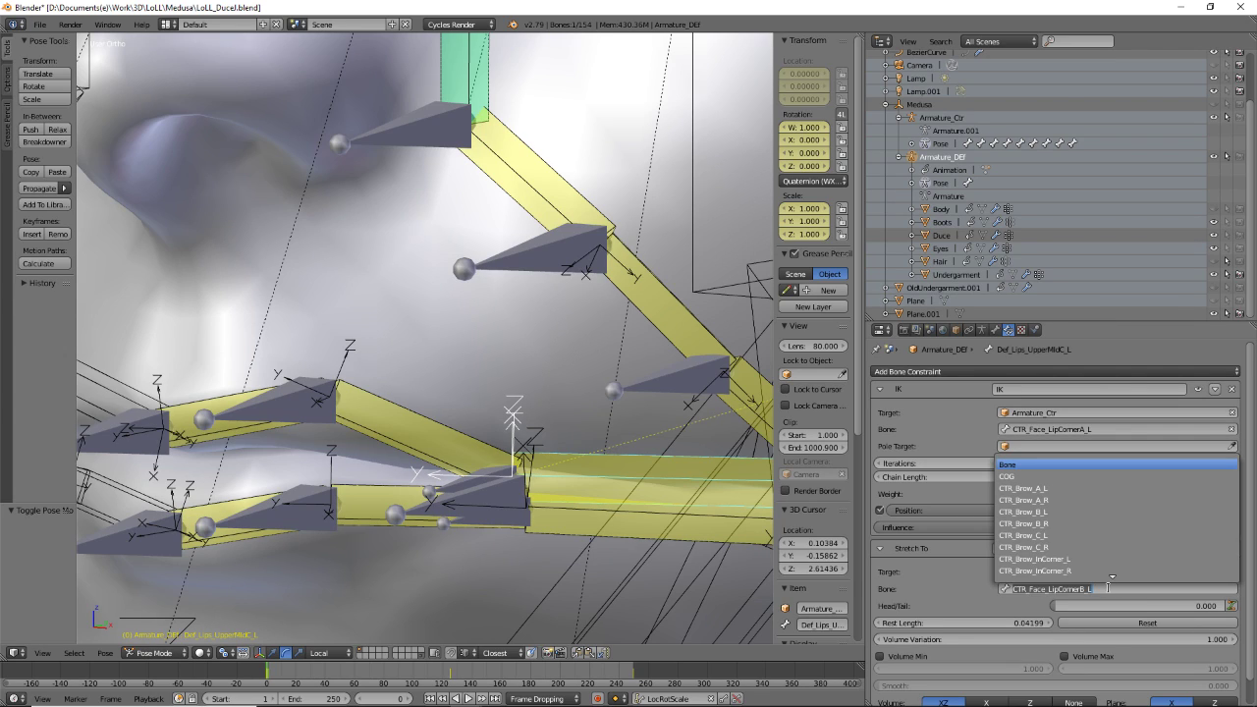
{"action": "key", "text": "Right"}
{"action": "key", "text": "Left"}
{"action": "key", "text": "BackSpace"}
{"action": "type", "text": "a"}
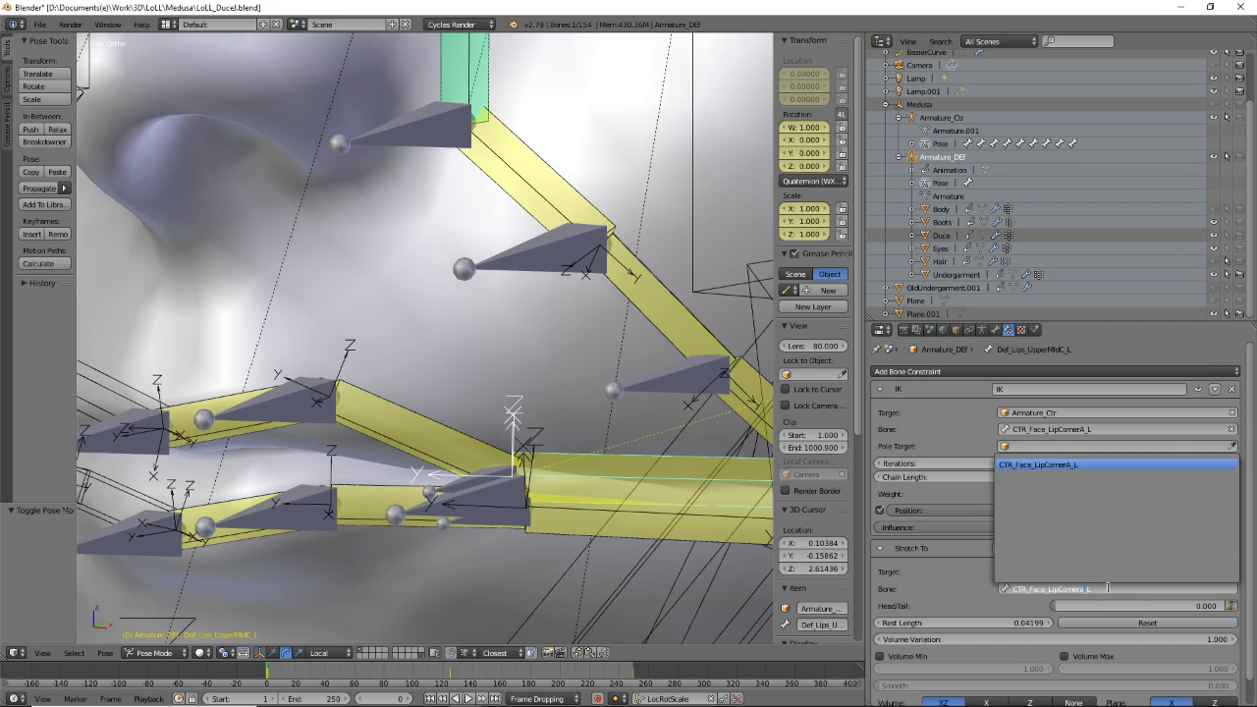
{"action": "key", "text": "Return"}
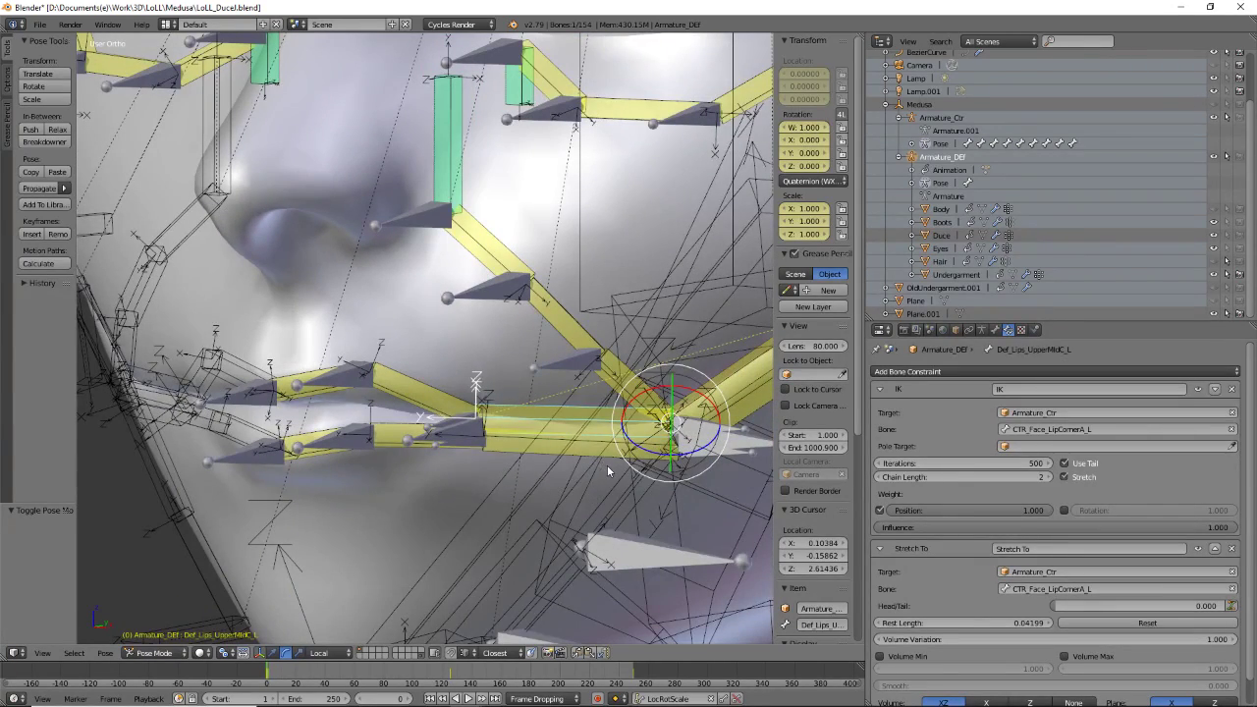
- Try moving the control bone CTR_Face_LipCornerA_L with Armature_DEF still in Rest Position, and cancel the move
{"action": "middle_click_drag", "start_coordinate": [607, 472], "coordinate": [573, 421]}
{"action": "scroll", "coordinate": [528, 426], "scroll_direction": "up", "scroll_amount": 3}
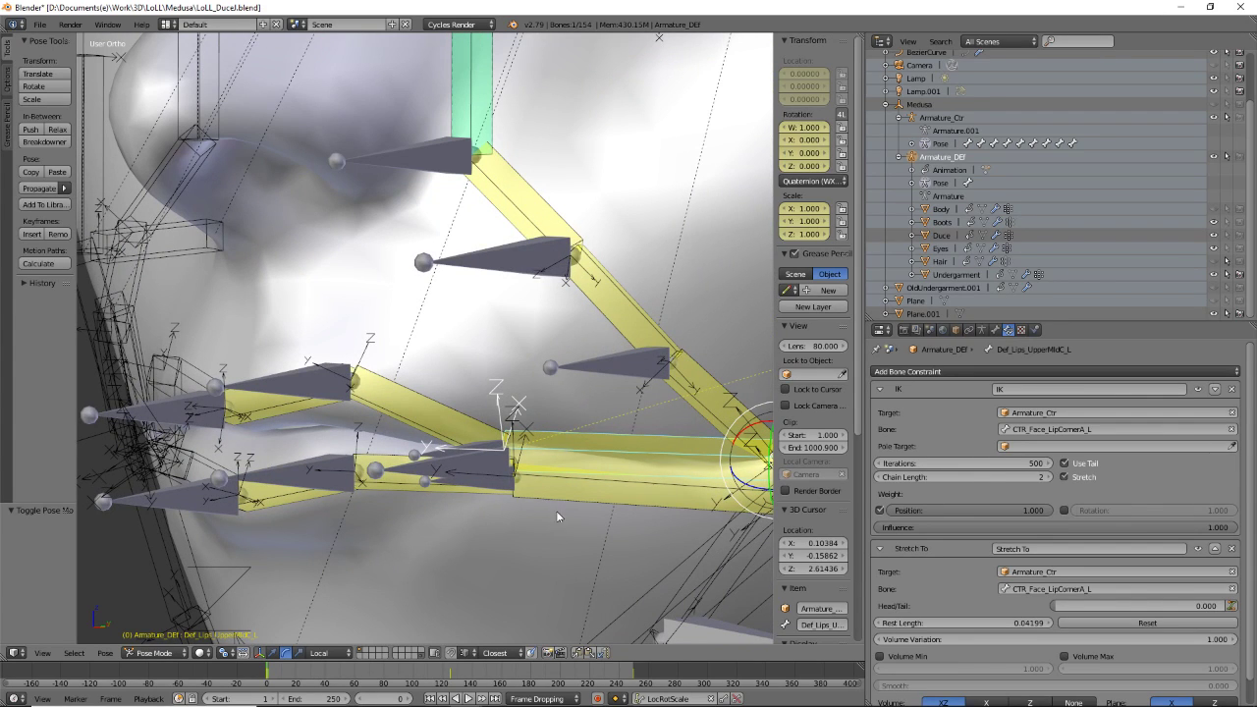
{"action": "middle_click_drag", "start_coordinate": [580, 486], "coordinate": [443, 407], "text": "shift"}
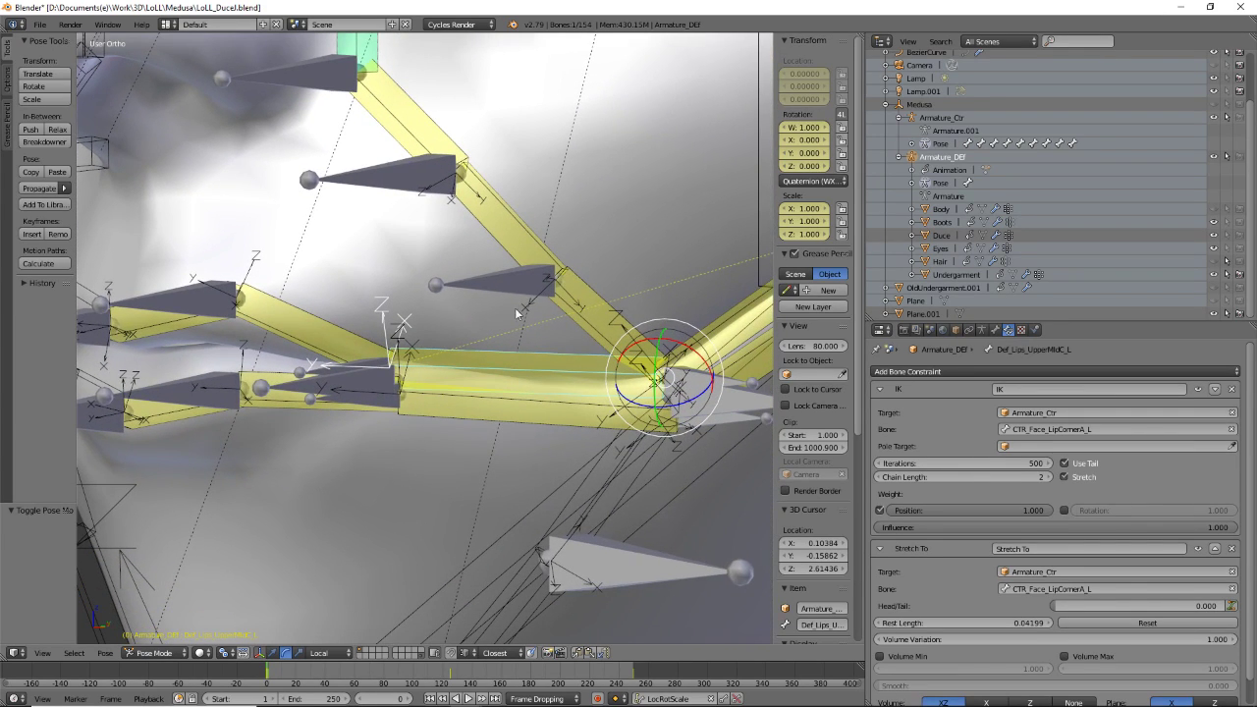
{"action": "scroll", "coordinate": [501, 399], "scroll_direction": "up", "scroll_amount": 3}
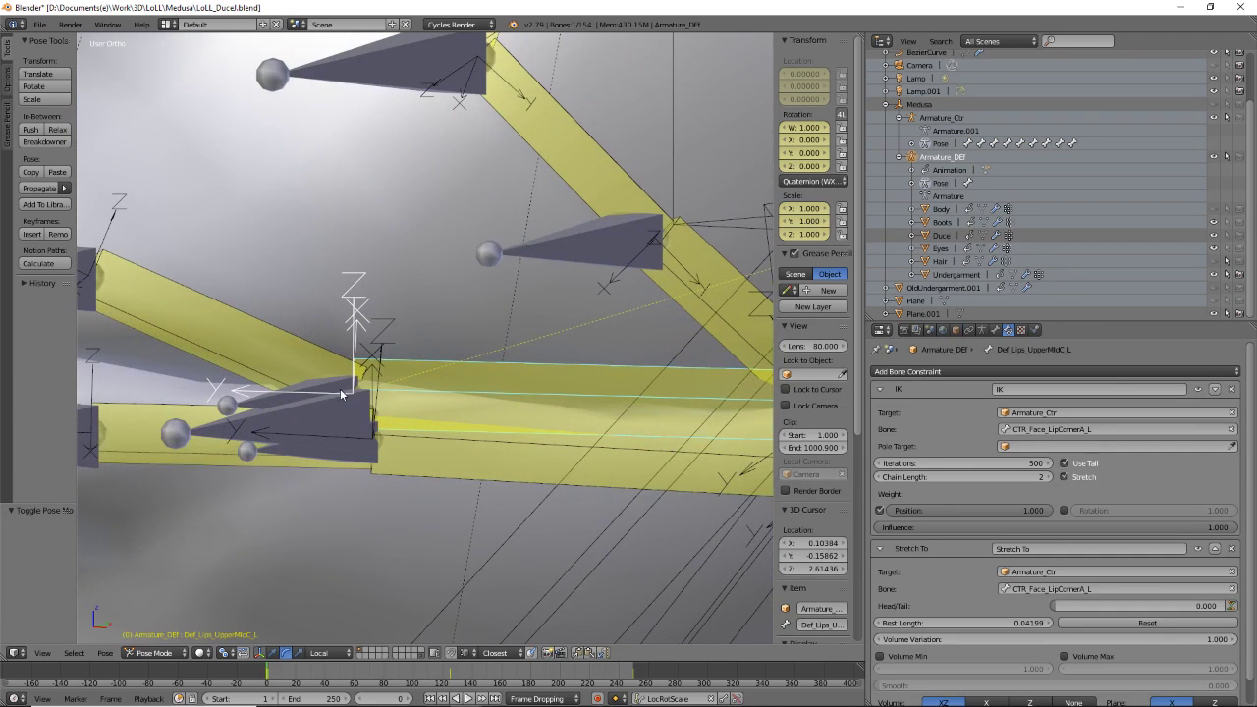
{"action": "right_click", "coordinate": [337, 389]}
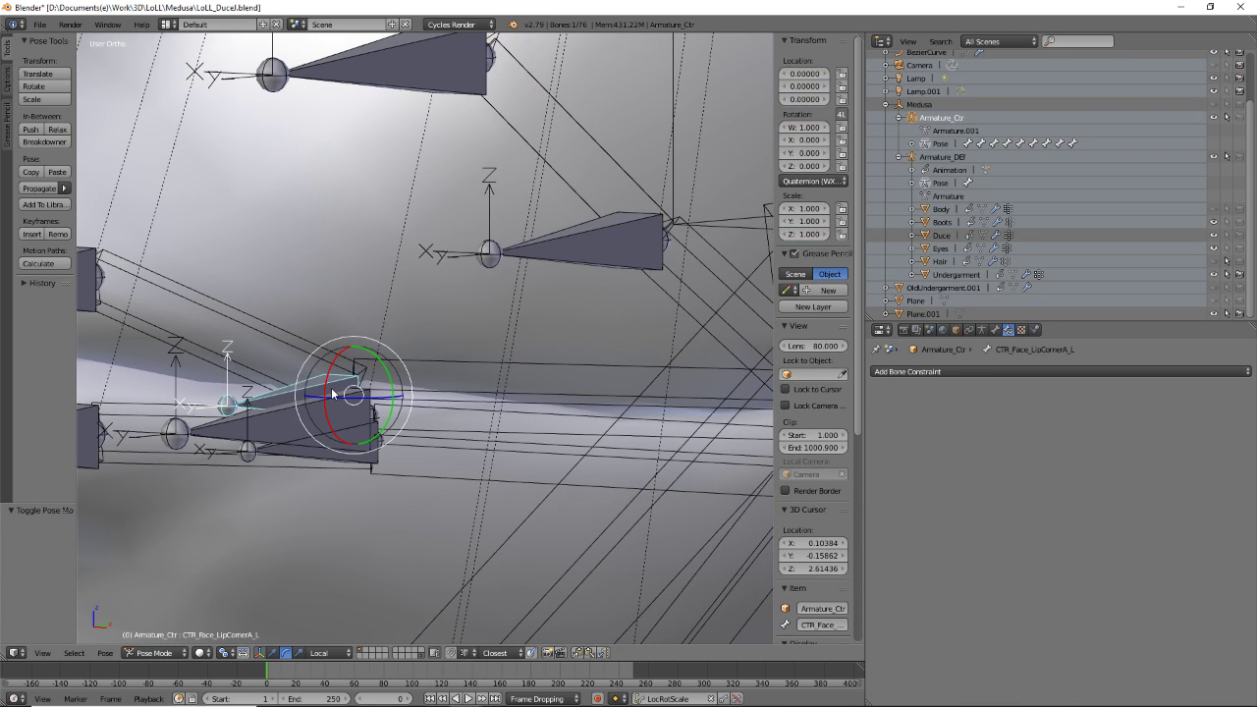
{"action": "key", "text": "g"}
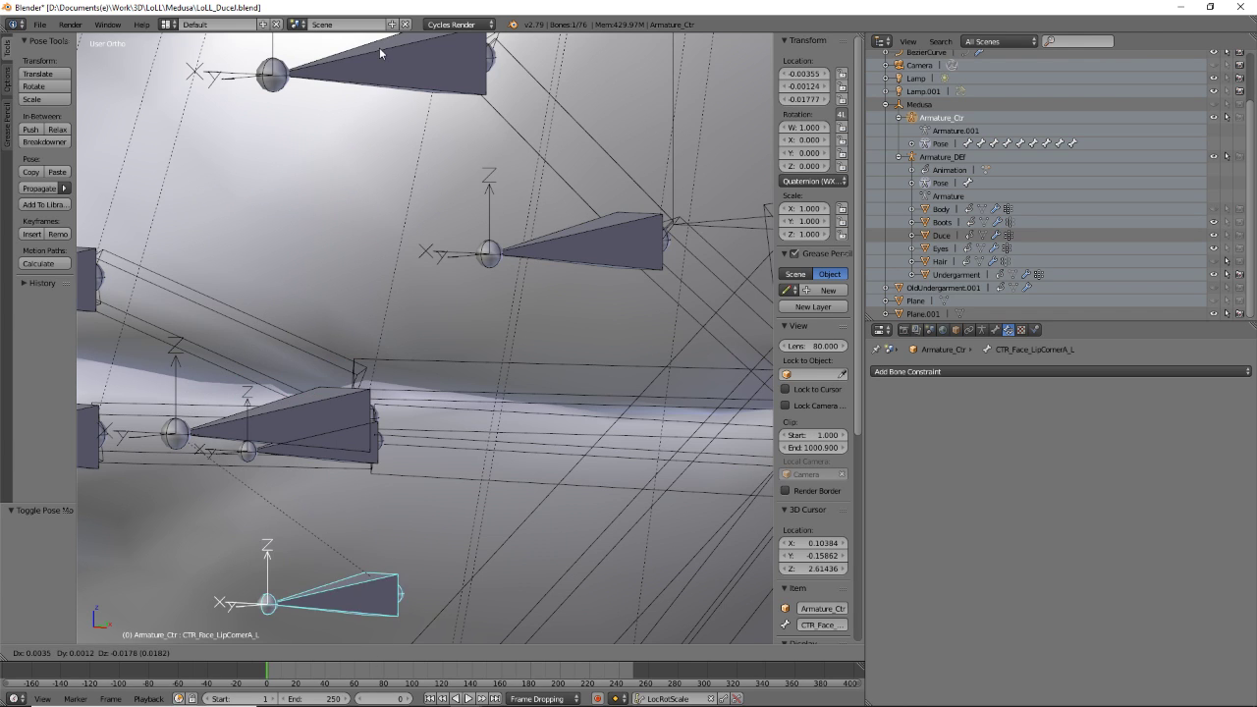
{"action": "key", "text": "Escape"}
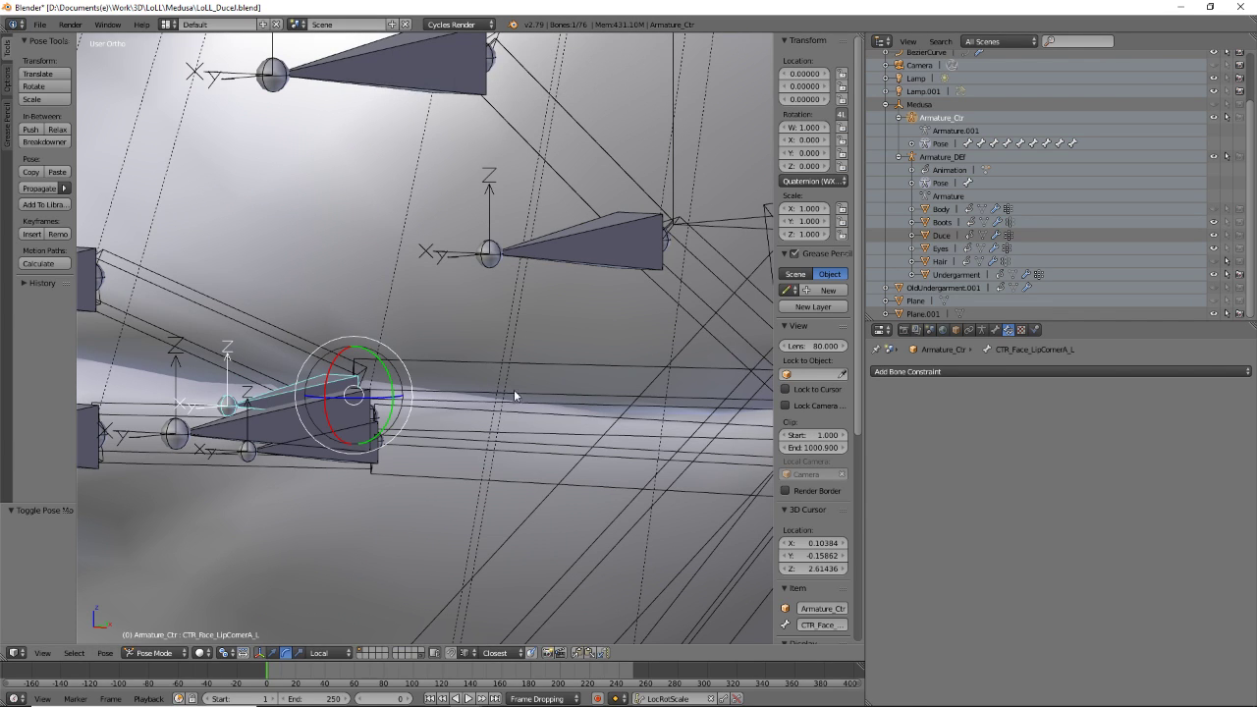
- Switch Armature_DEF back to Pose Position
{"action": "right_click", "coordinate": [538, 357]}
{"action": "key", "text": "g"}
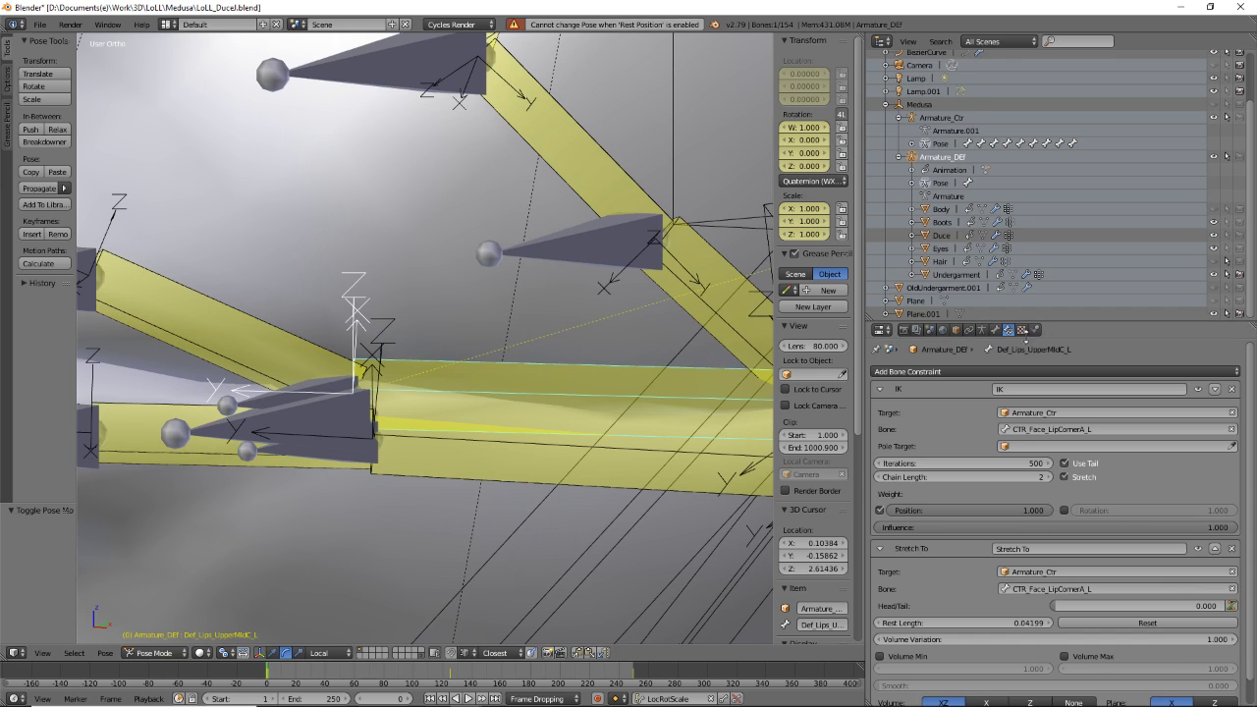
{"action": "left_click", "coordinate": [981, 330]}
{"action": "left_click", "coordinate": [951, 406]}
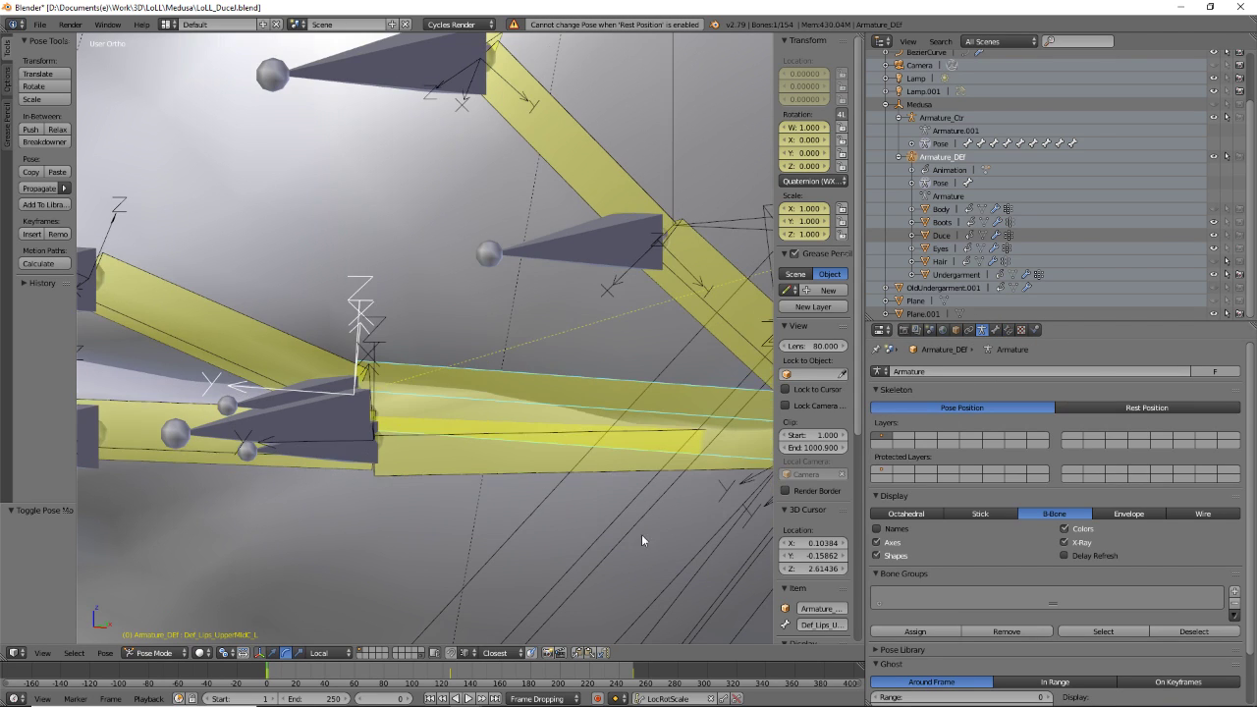
- Try moving the child controls CTR_Face_LipCornerA_L and CTR_Face_LipCornerB_L one after the other to test the lips, cancelling each move
{"action": "right_click", "coordinate": [324, 390]}
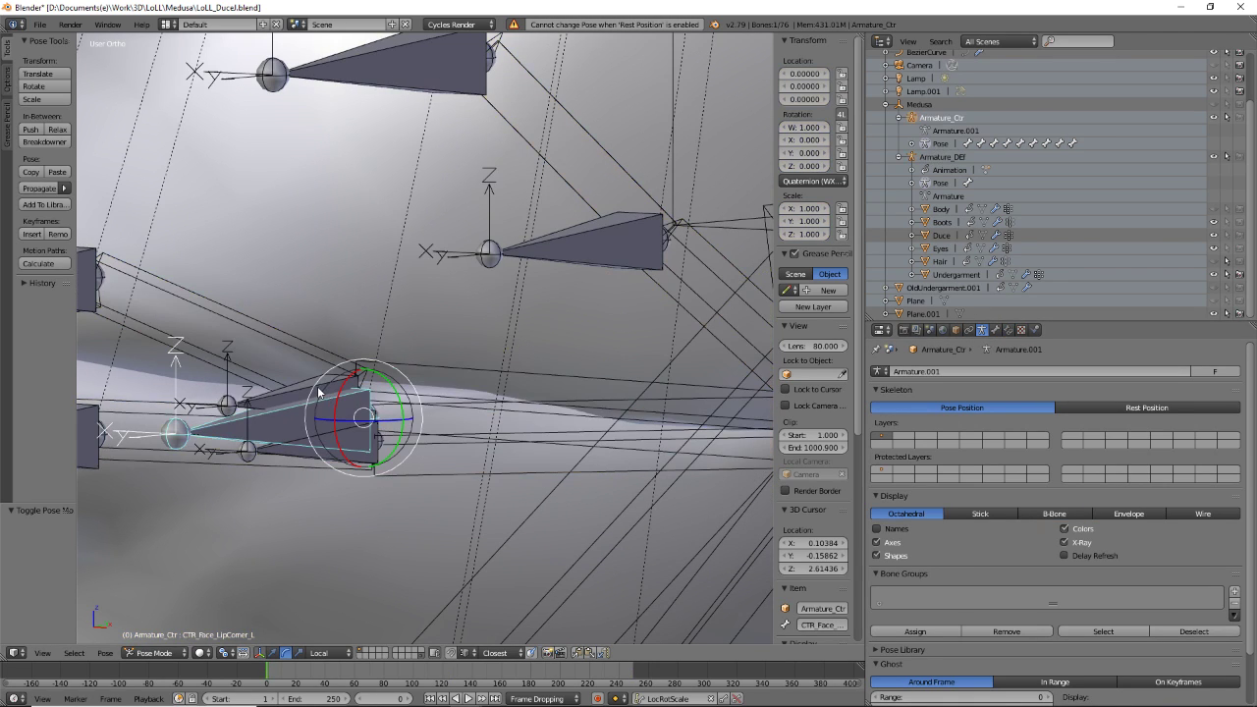
{"action": "right_click", "coordinate": [321, 398]}
{"action": "key", "text": "g"}
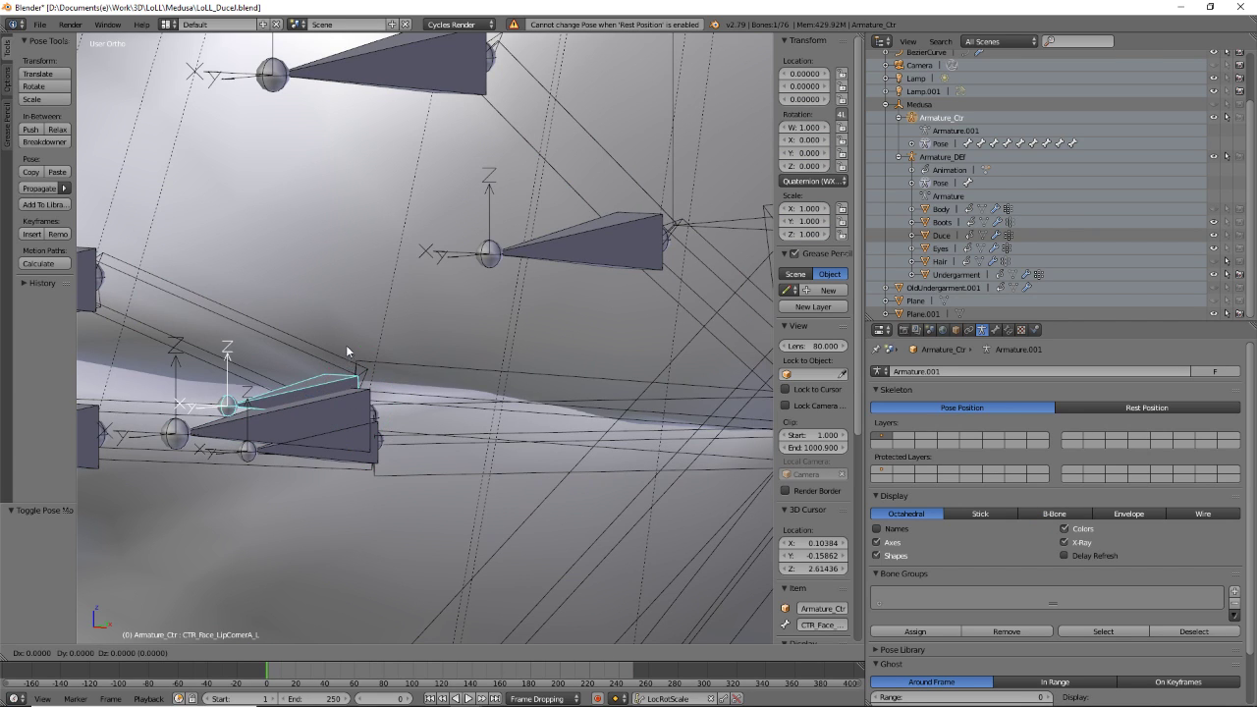
{"action": "right_click", "coordinate": [343, 264]}
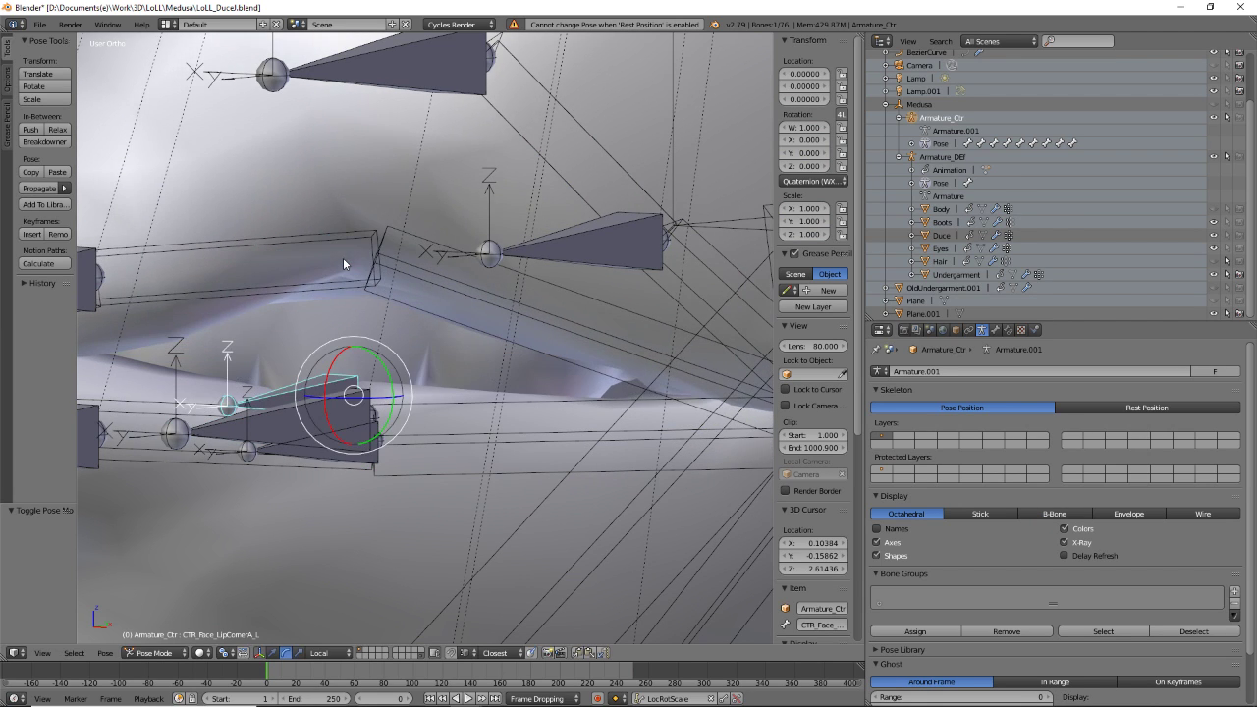
{"action": "right_click", "coordinate": [369, 463]}
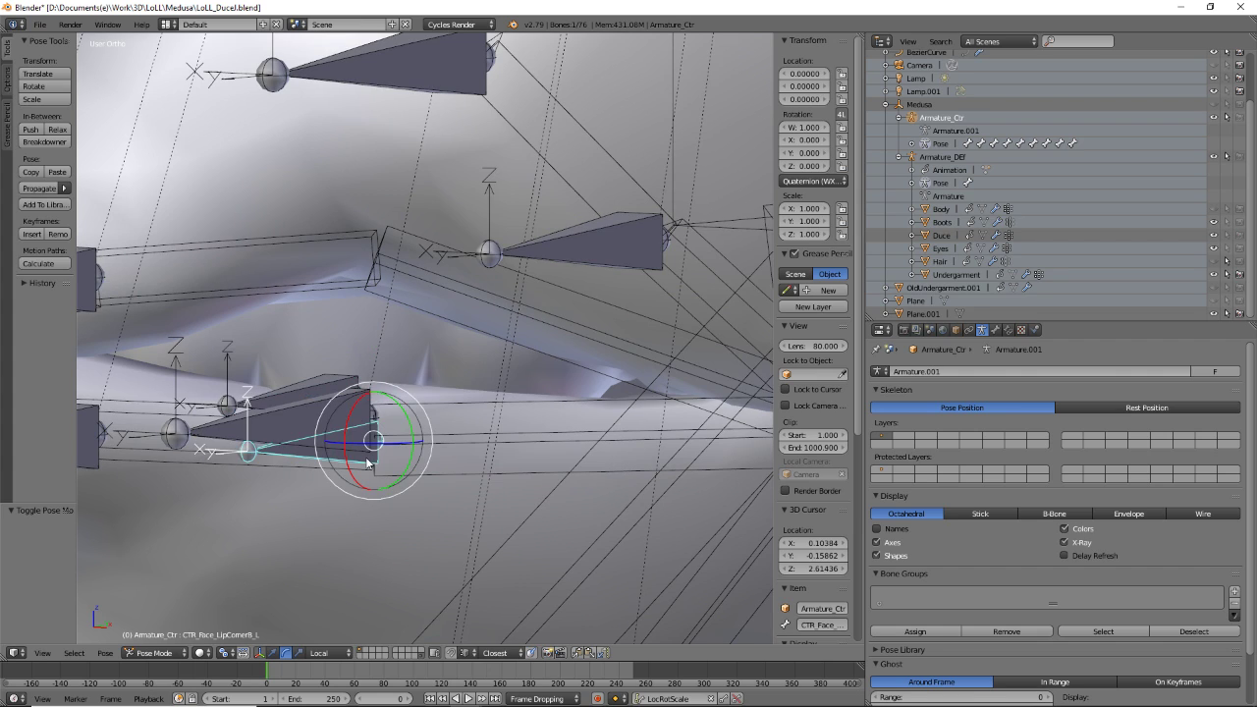
{"action": "key", "text": "g"}
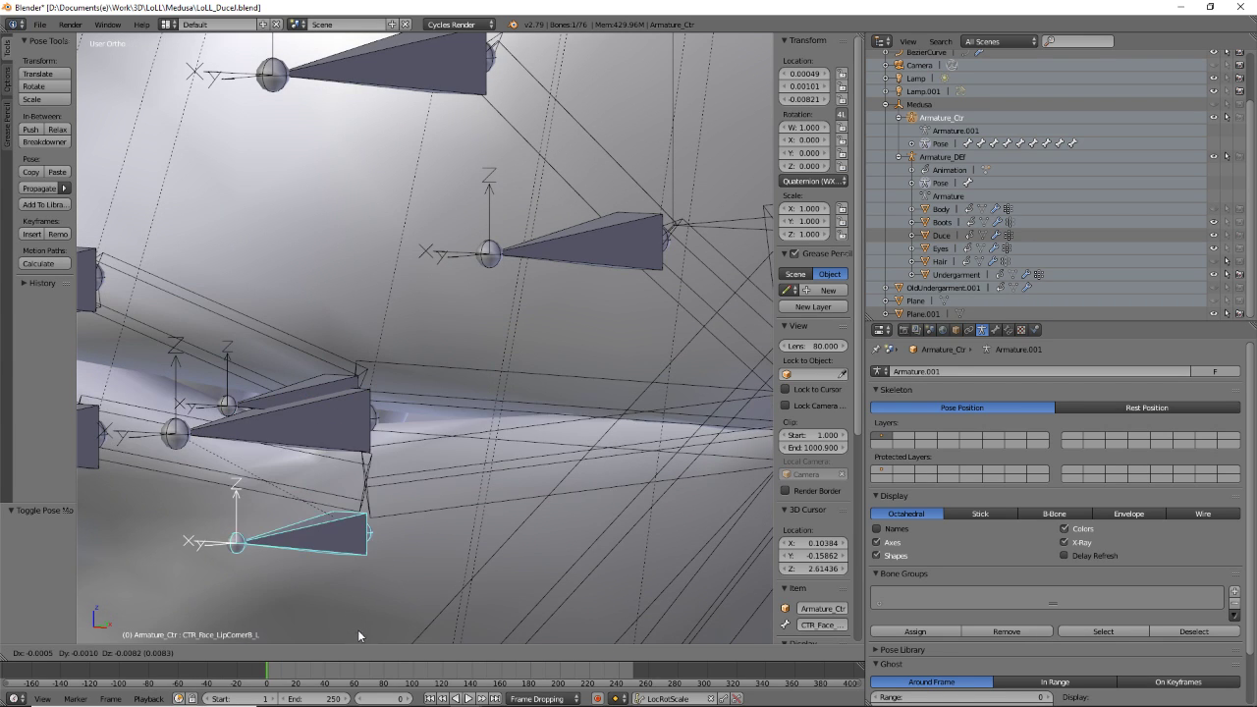
{"action": "right_click", "coordinate": [390, 126]}
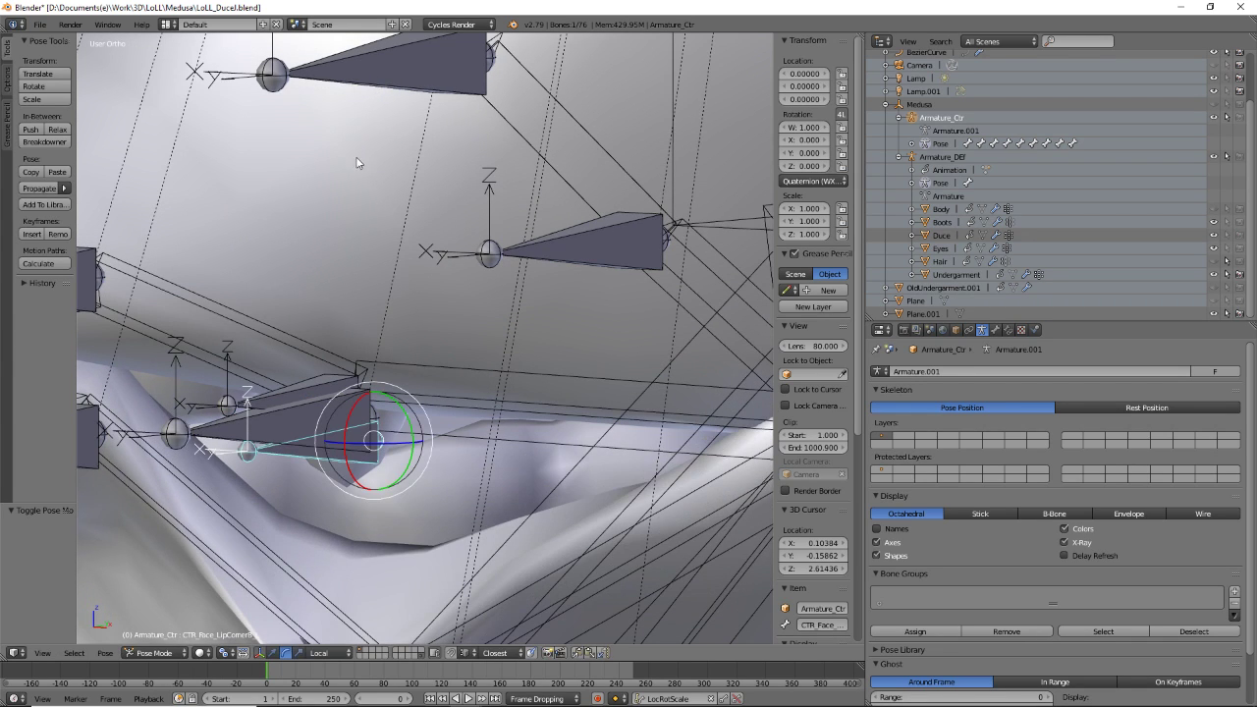
- Try moving the main mouth-corner control CTR_Face_LipCorner_L to test both lips together, and restore it
{"action": "key", "text": "Tab"}
{"action": "right_click", "coordinate": [344, 410]}
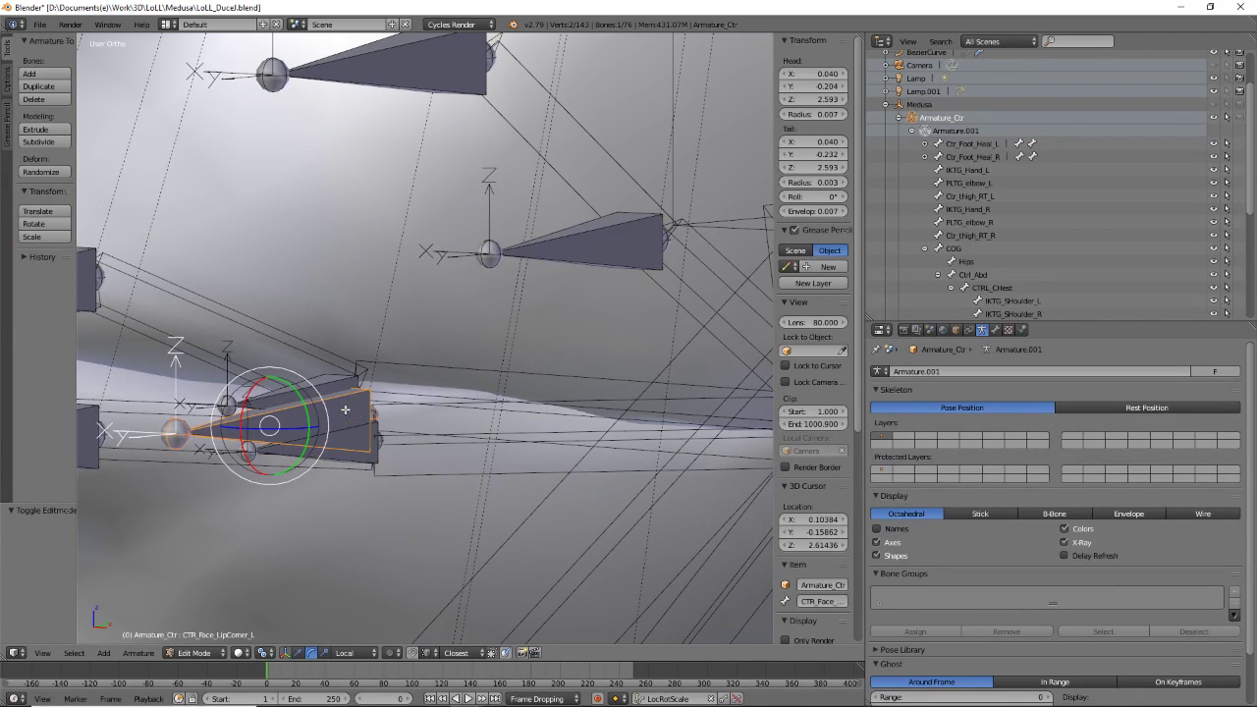
{"action": "key", "text": "Tab"}
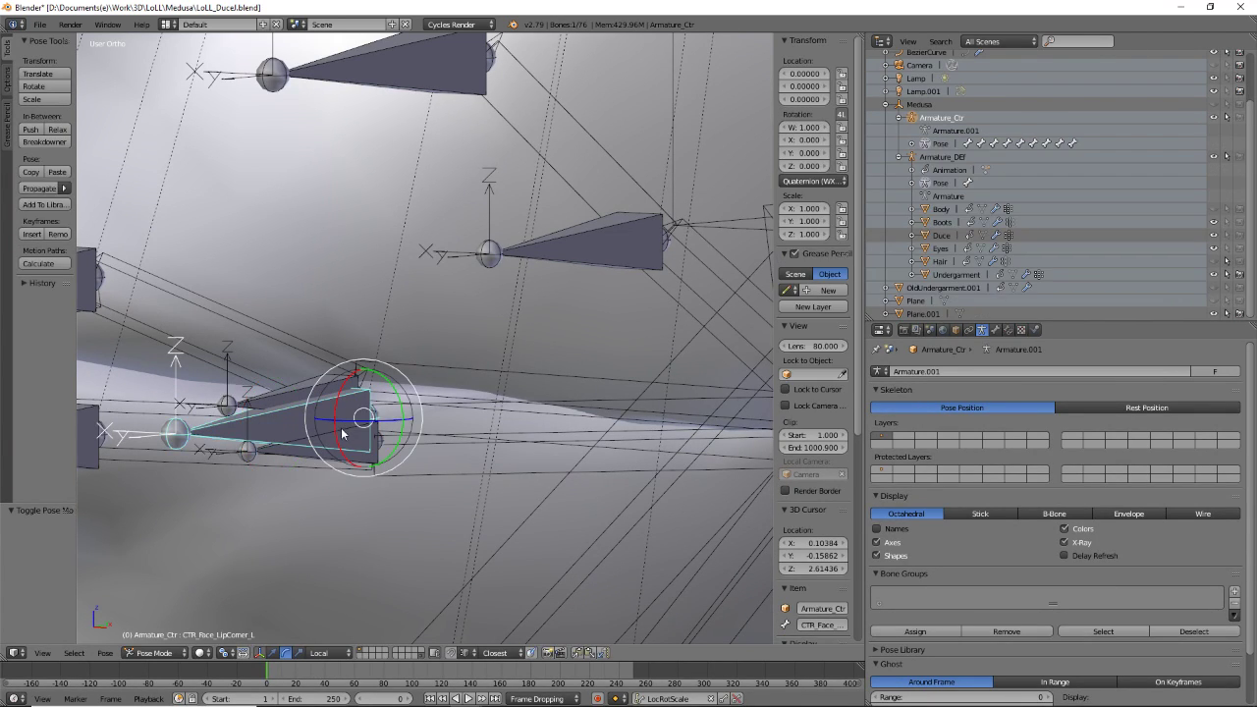
{"action": "key", "text": "g"}
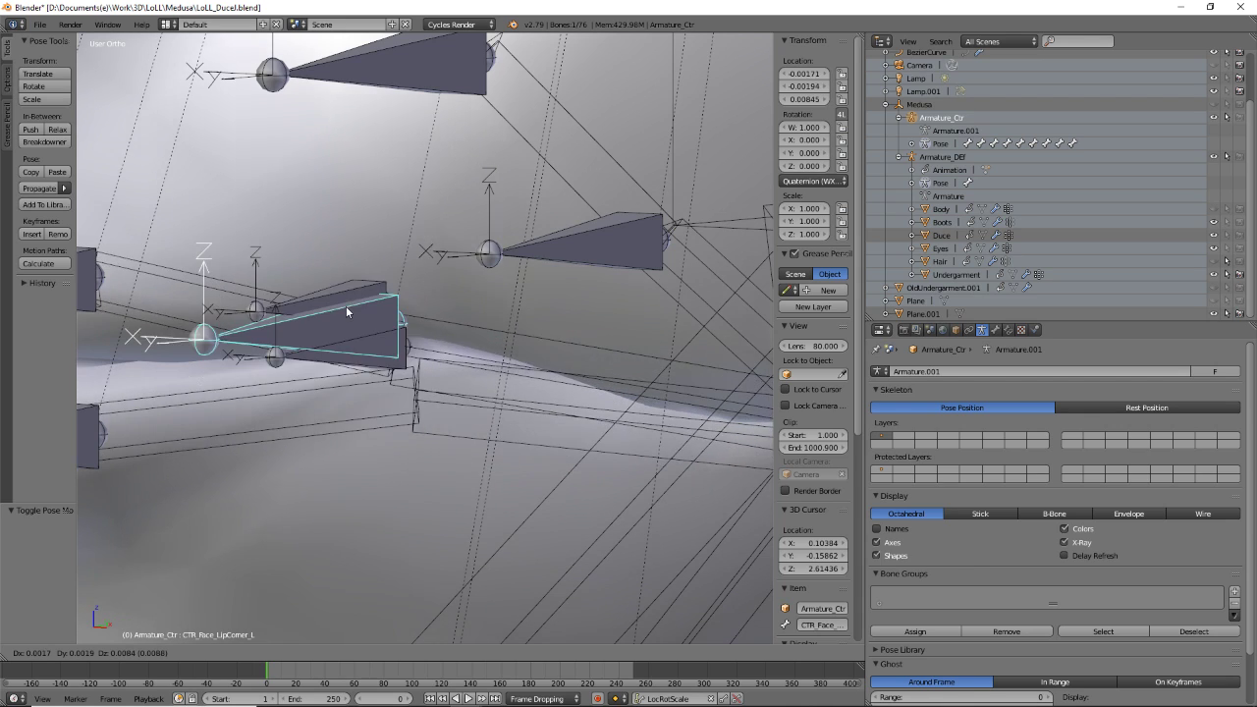
{"action": "right_click", "coordinate": [432, 567]}
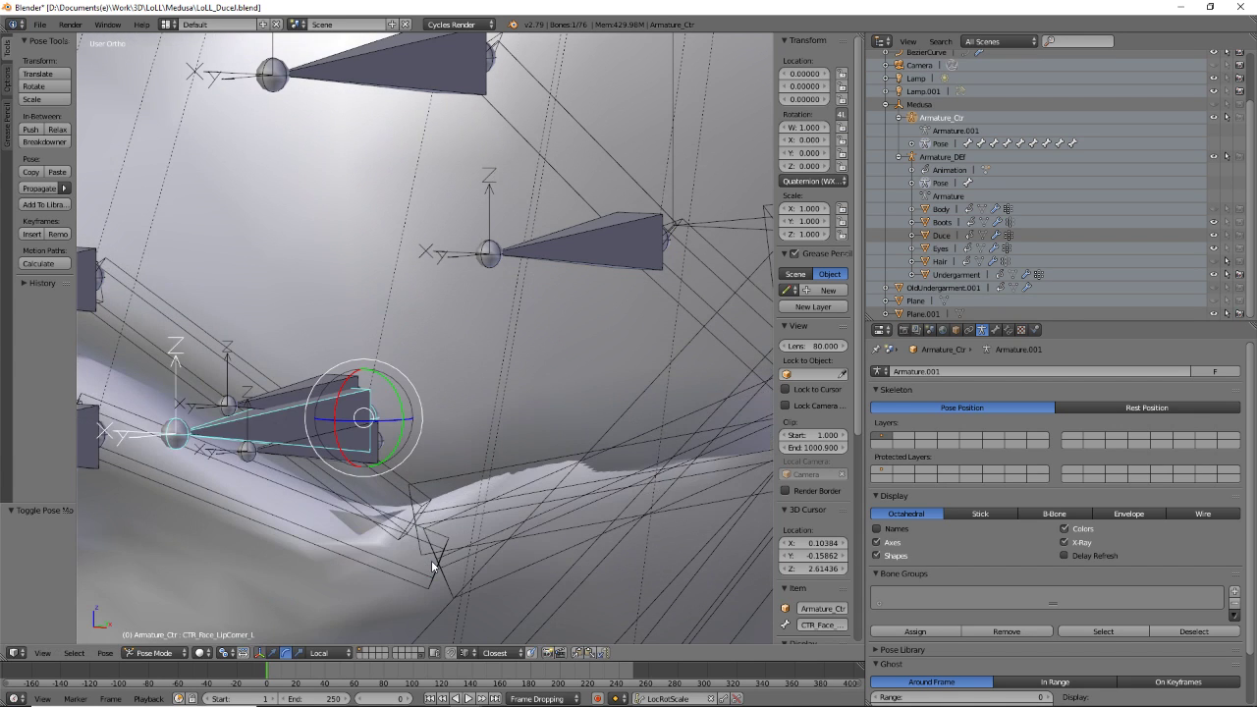
{"action": "key", "text": "ctrl+z"}
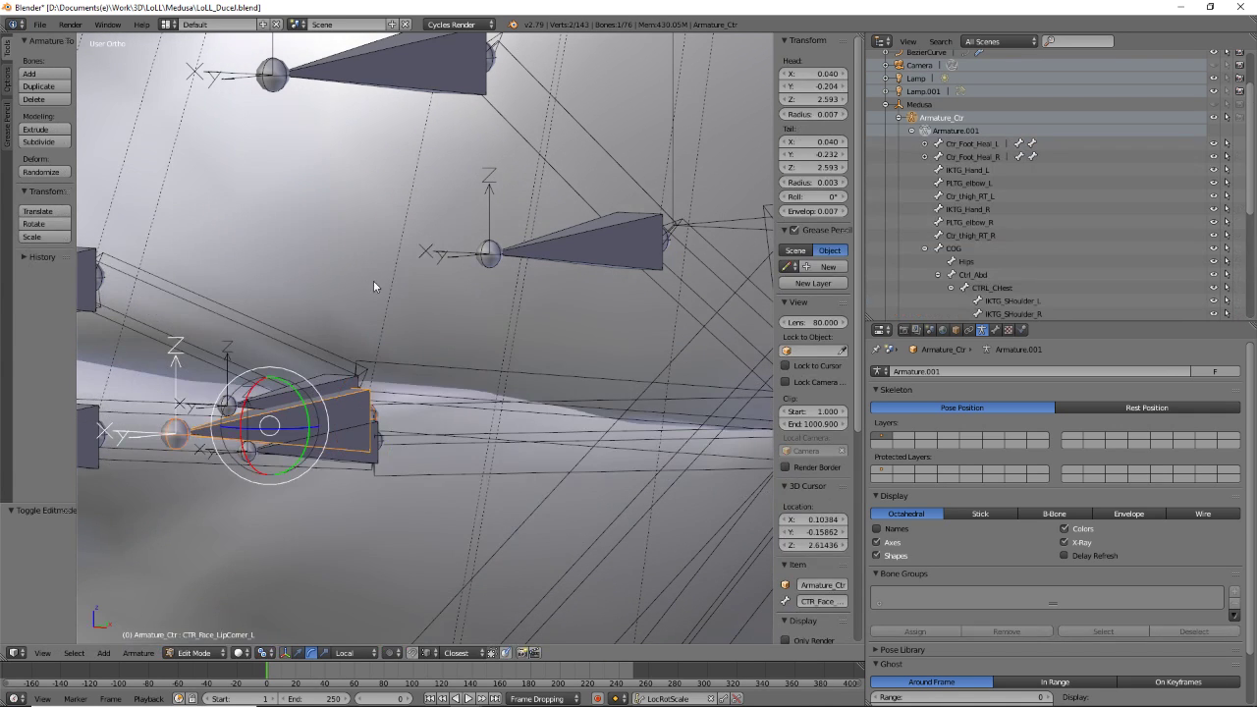
- Try moving the cheek control CTR_Jouls_Ca_L to test how the mouth-corner area deforms, and restore it
{"action": "right_click", "coordinate": [544, 367]}
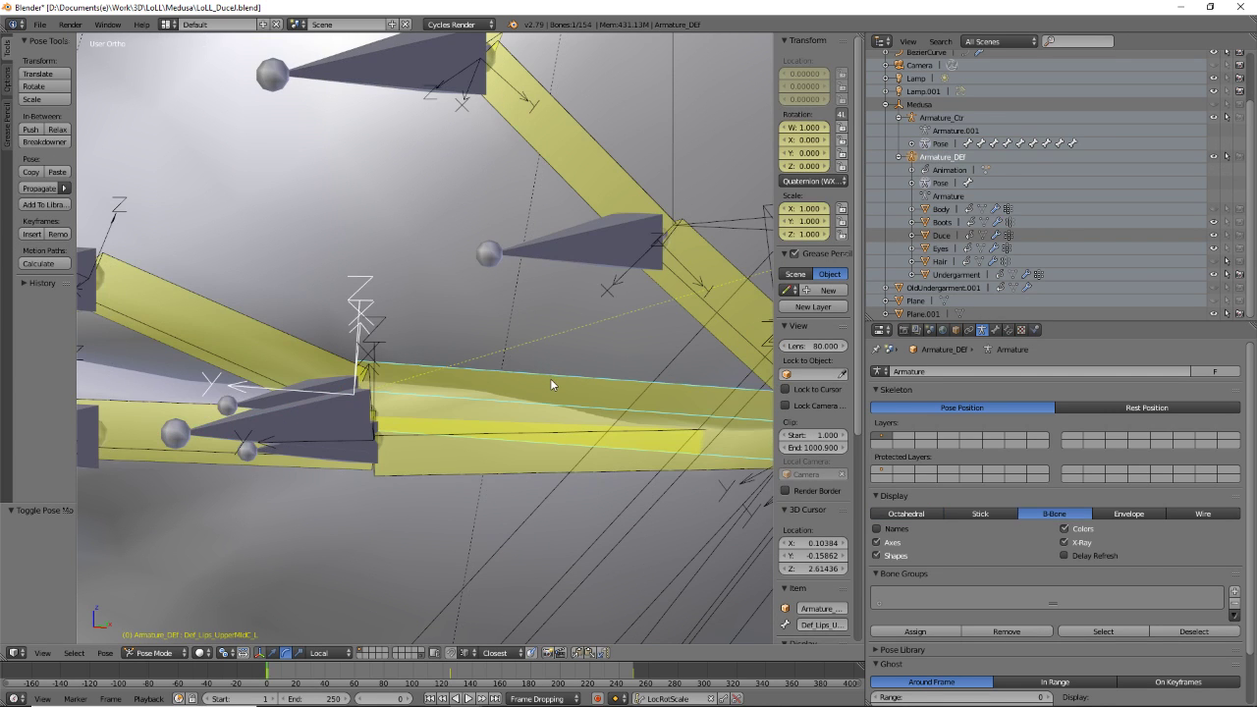
{"action": "scroll", "coordinate": [552, 357], "scroll_direction": "down", "scroll_amount": 3}
{"action": "mouse_move", "coordinate": [550, 339]}
{"action": "middle_mouse_down"}
{"action": "mouse_move", "coordinate": [502, 322]}
{"action": "mouse_move", "coordinate": [529, 350]}
{"action": "middle_mouse_up"}
{"action": "right_click", "coordinate": [528, 349]}
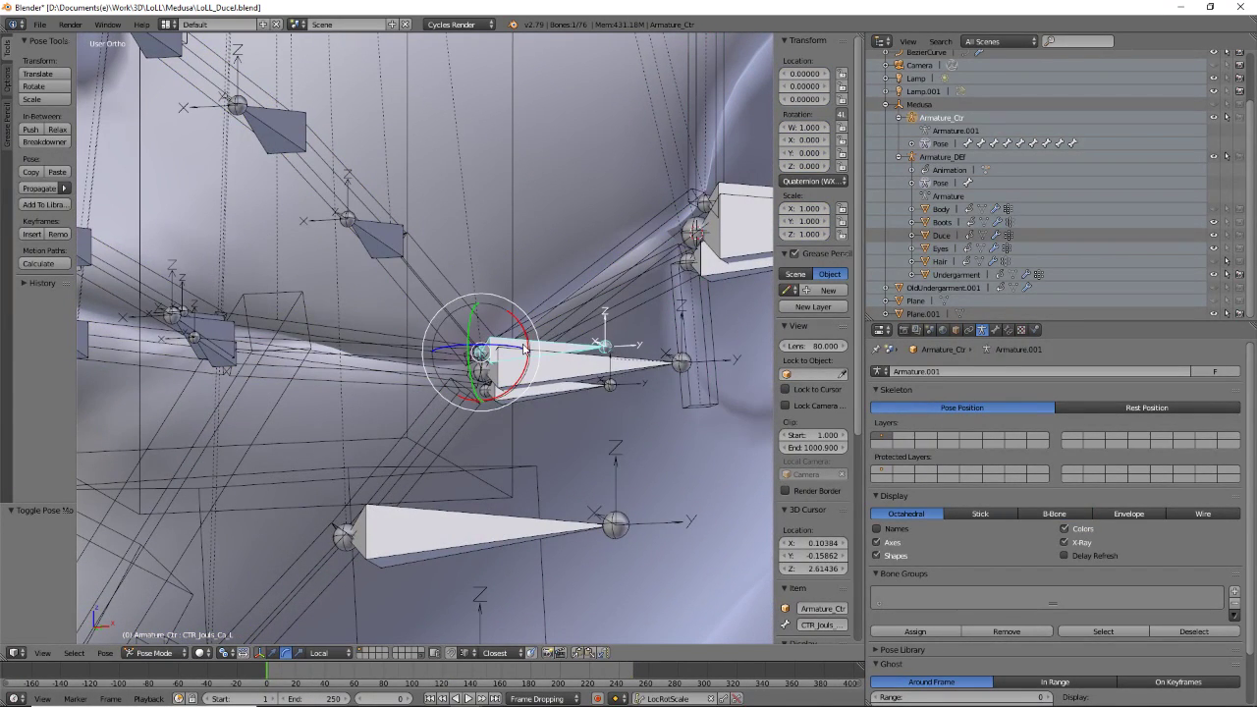
{"action": "key", "text": "g"}
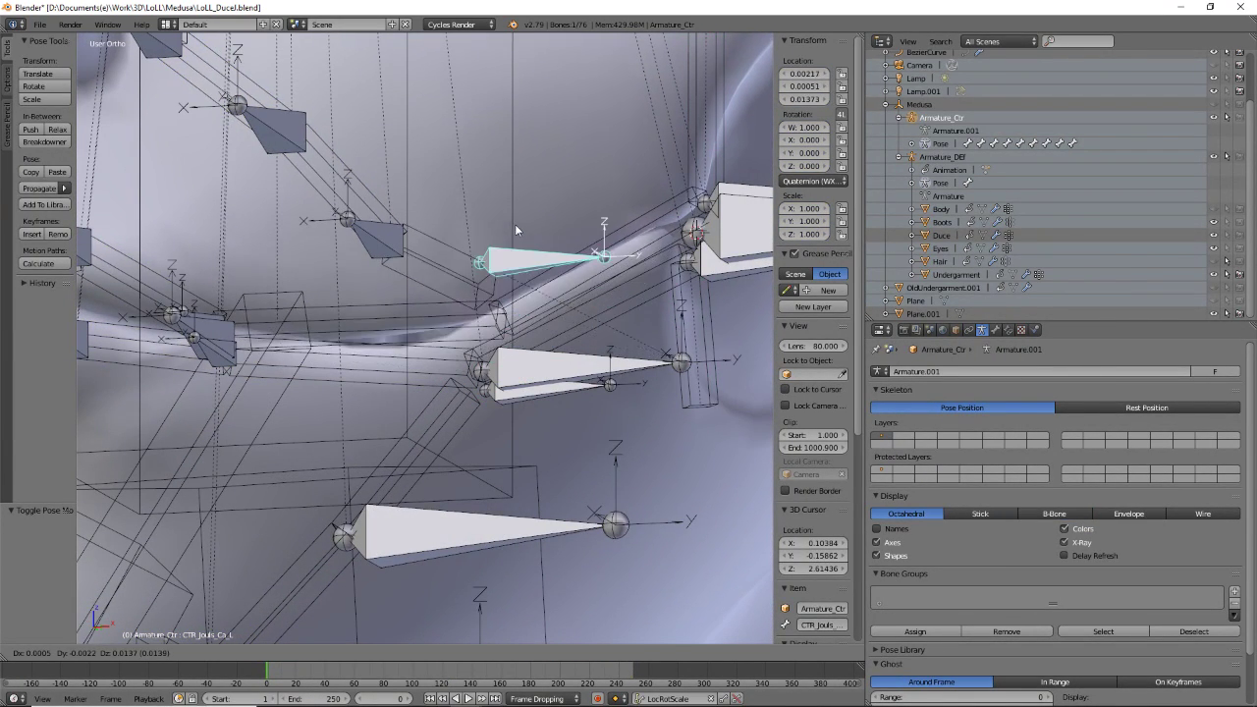
{"action": "key", "text": "Escape"}
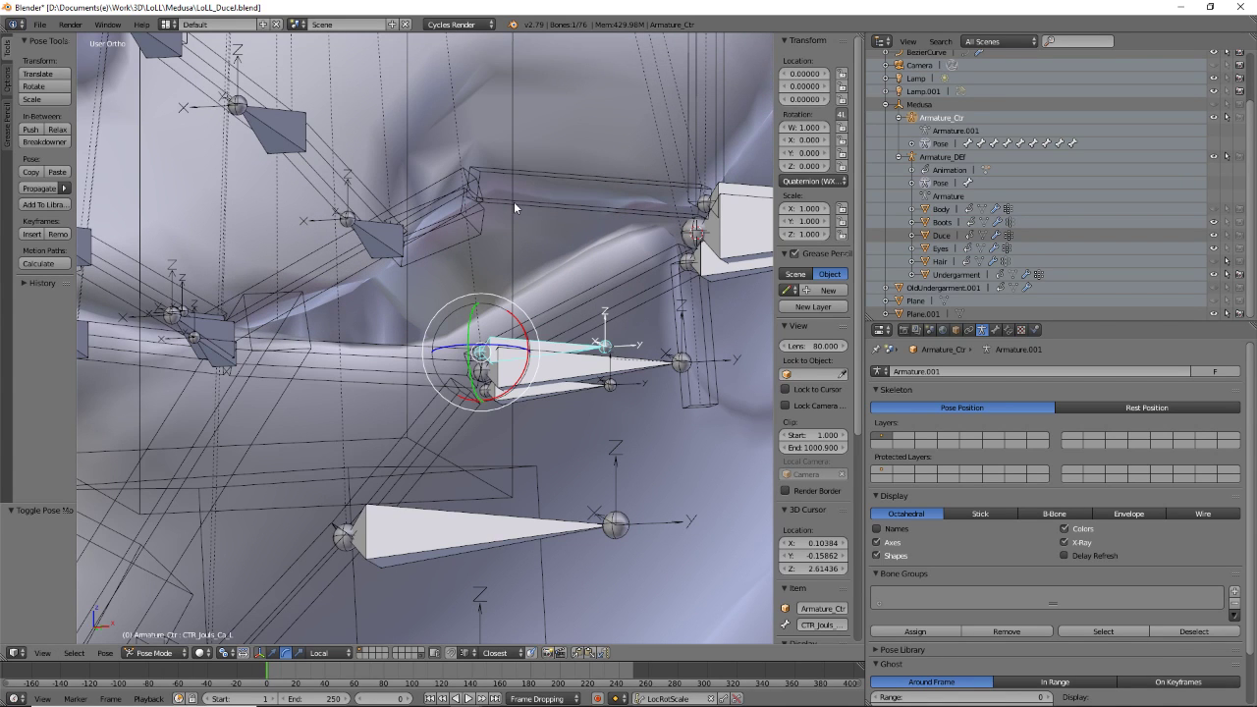
{"action": "key", "text": "Tab"}
{"action": "key", "text": "Tab"}
- Set the Bendy Bones segments of the upper-lip corner bone Def_Lips_UpperMidC_L to 2
{"action": "middle_click_drag", "start_coordinate": [514, 203], "coordinate": [510, 279]}
{"action": "scroll", "coordinate": [510, 279], "scroll_direction": "up", "scroll_amount": 3}
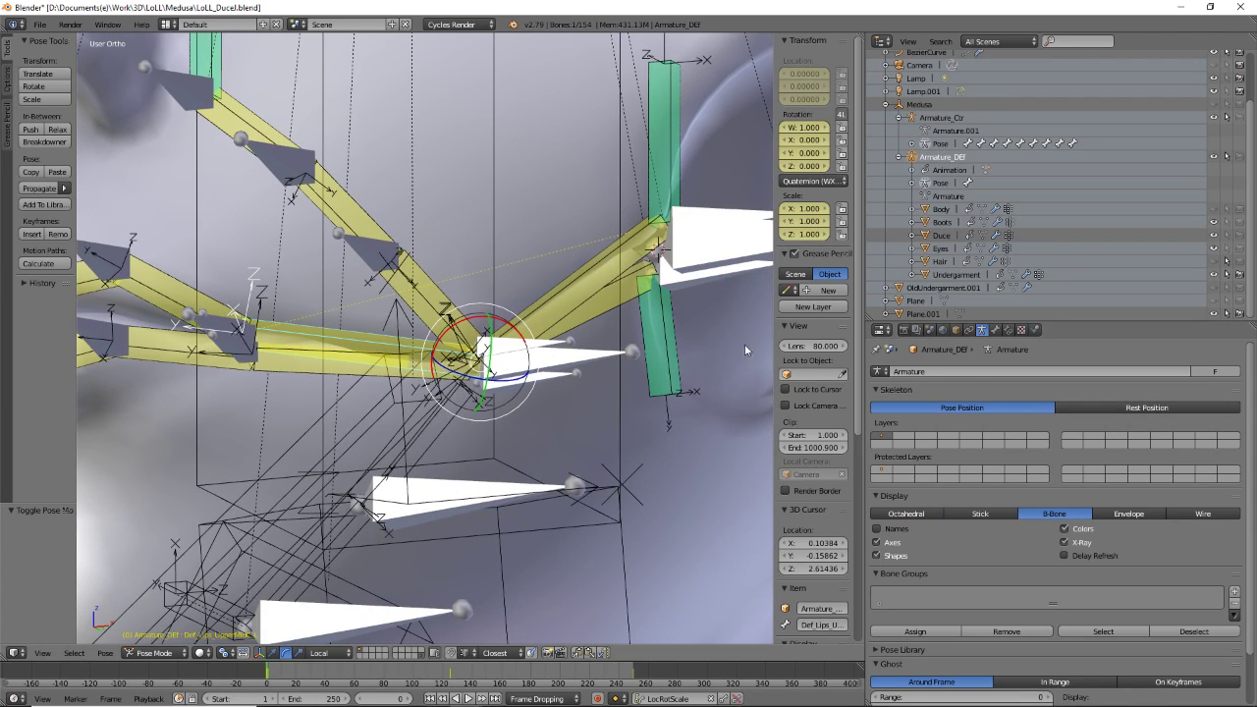
{"action": "mouse_move", "coordinate": [746, 346]}
{"action": "middle_mouse_down"}
{"action": "mouse_move", "coordinate": [694, 356]}
{"action": "mouse_move", "coordinate": [732, 360]}
{"action": "middle_mouse_up"}
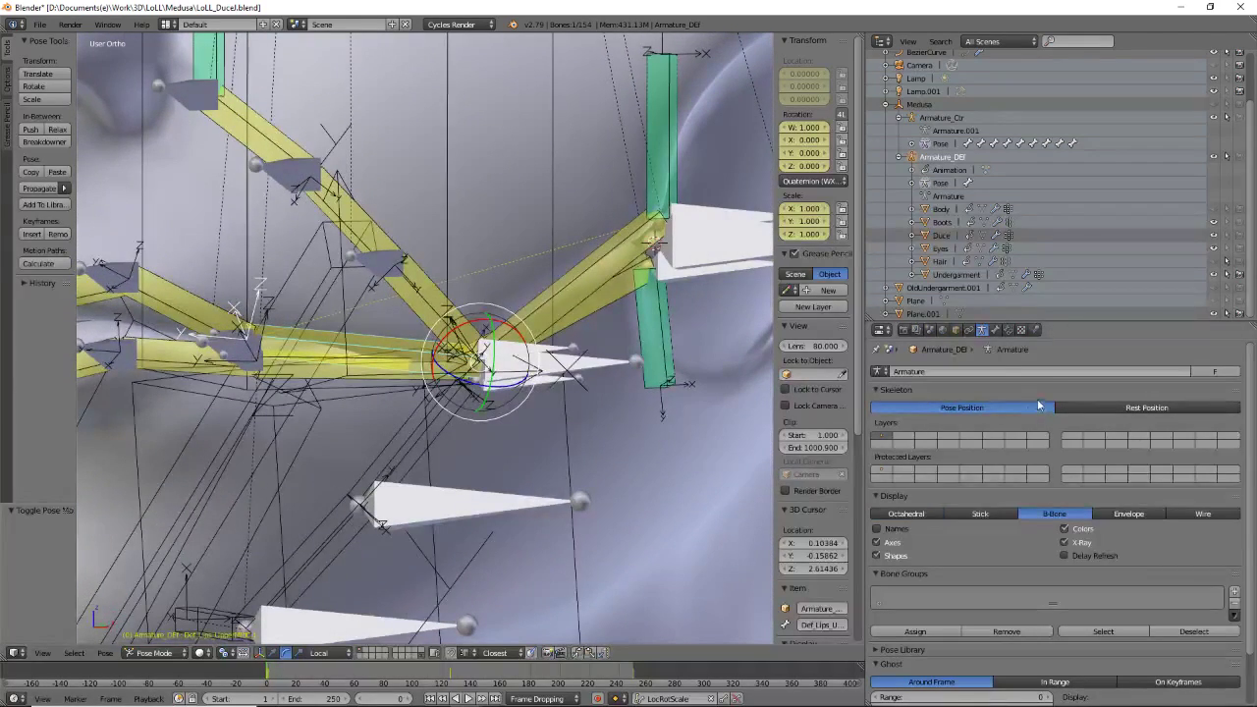
{"action": "left_click", "coordinate": [995, 330]}
{"action": "scroll", "coordinate": [1235, 393], "scroll_direction": "down", "scroll_amount": 3}
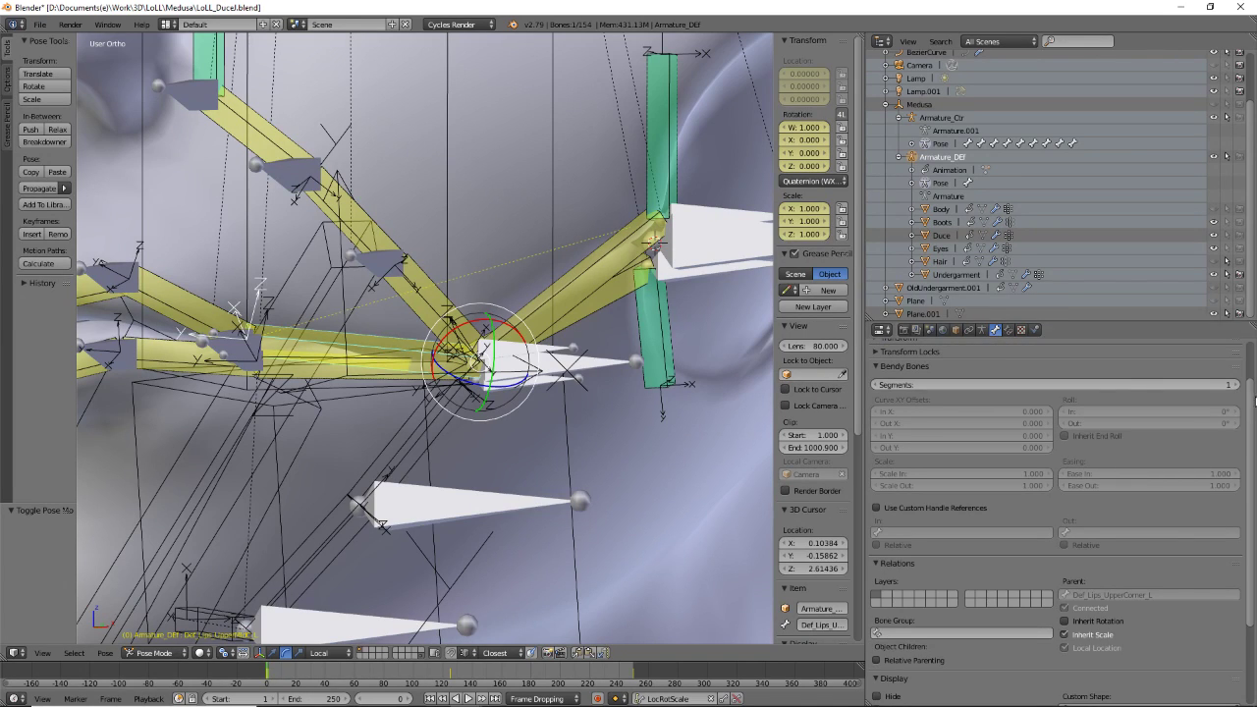
{"action": "left_click", "coordinate": [1235, 385]}
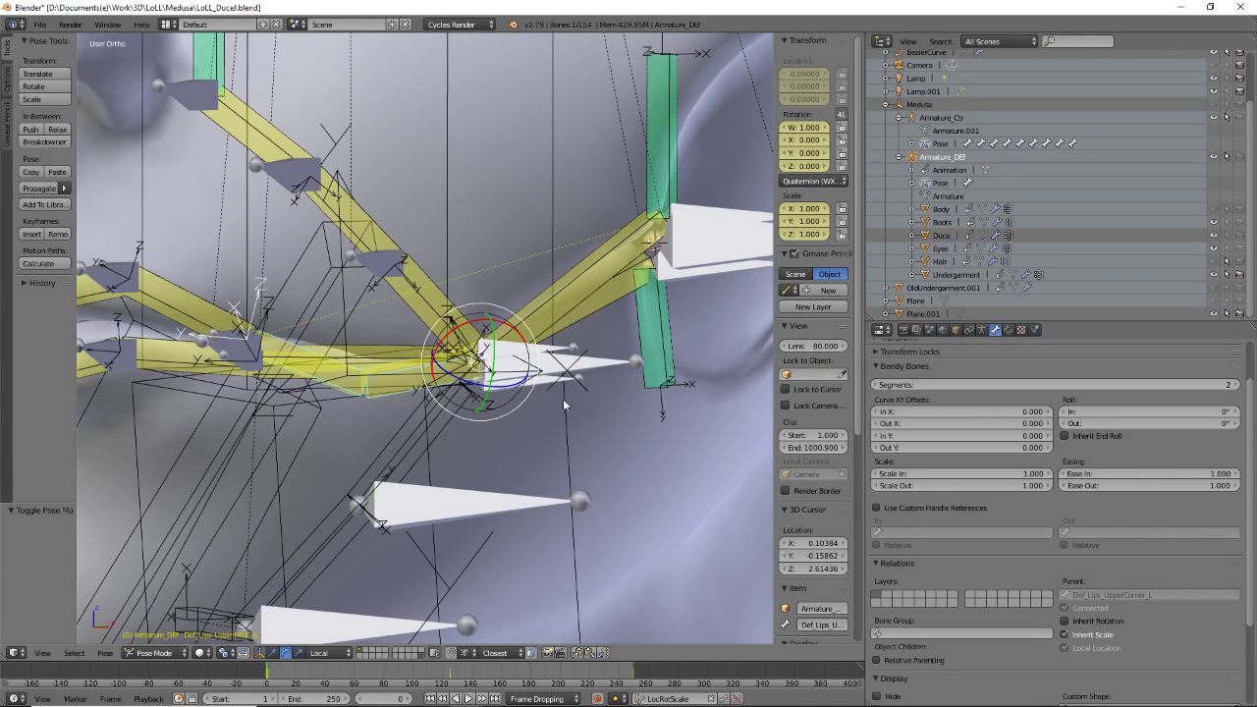
- Set the Bendy Bones segments of the lower-lip corner bone Def_Lips_LowerMidC_L to 2
{"action": "right_click", "coordinate": [392, 359]}
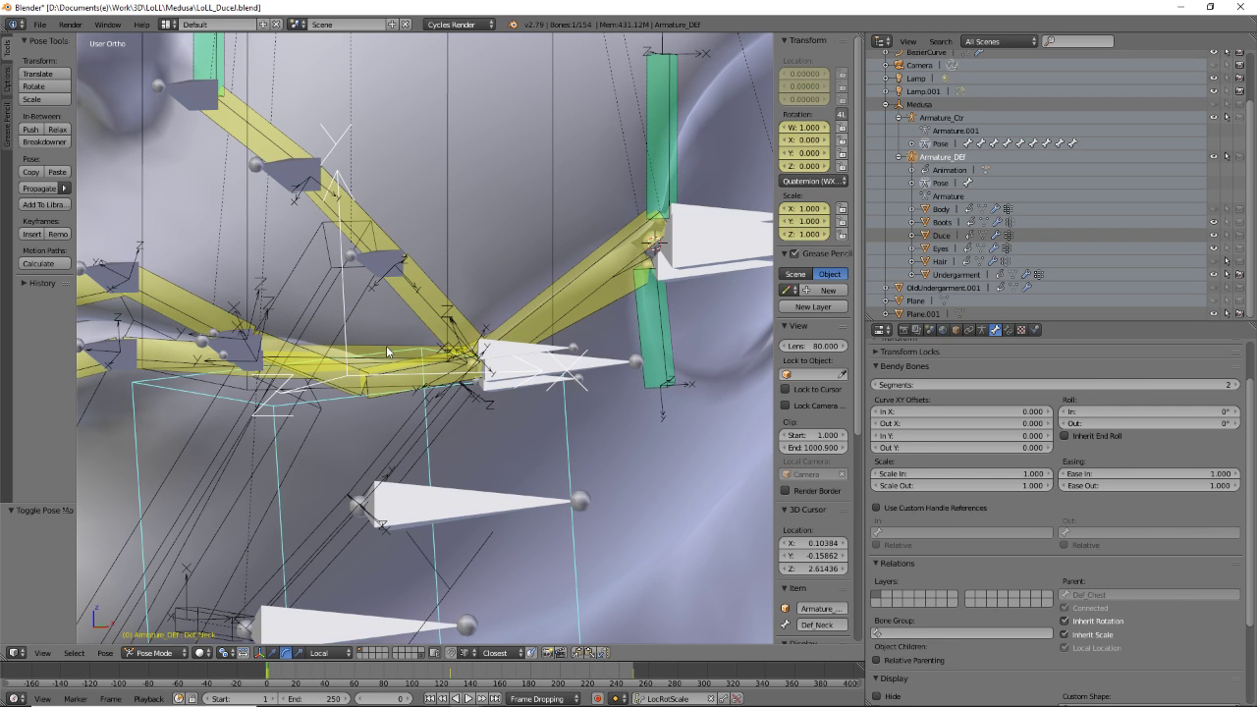
{"action": "right_click", "coordinate": [387, 350]}
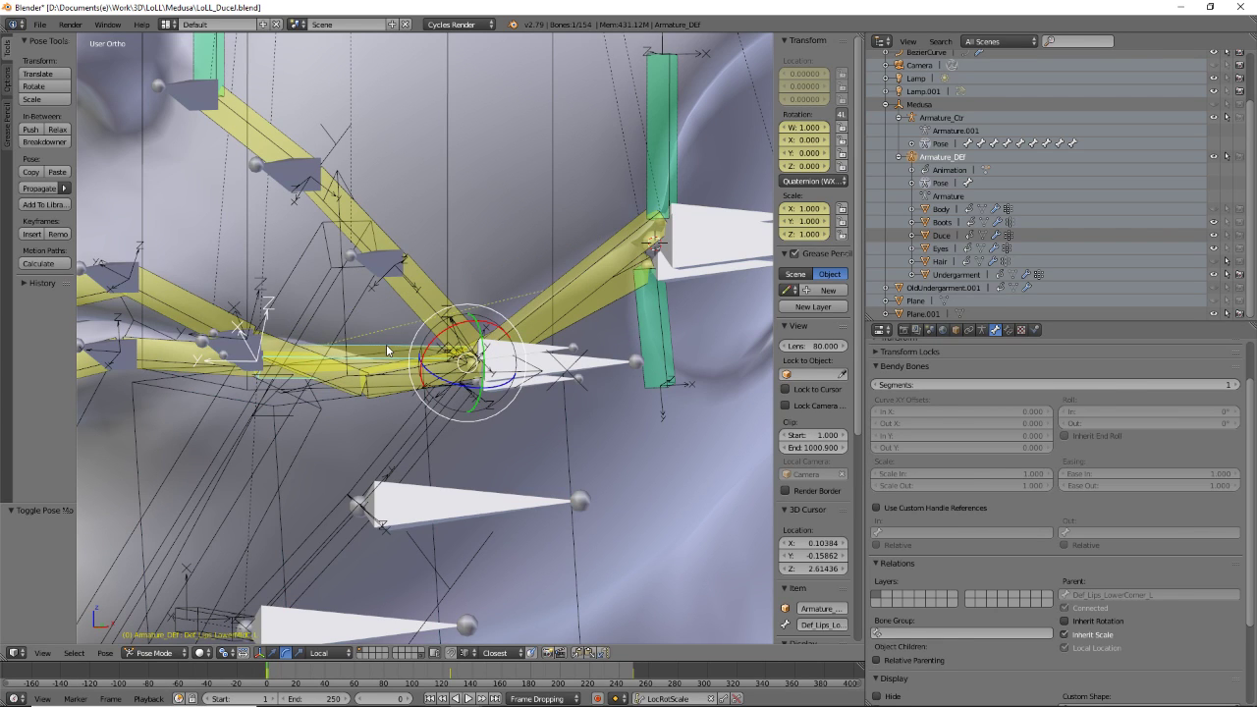
{"action": "left_click", "coordinate": [1240, 385]}
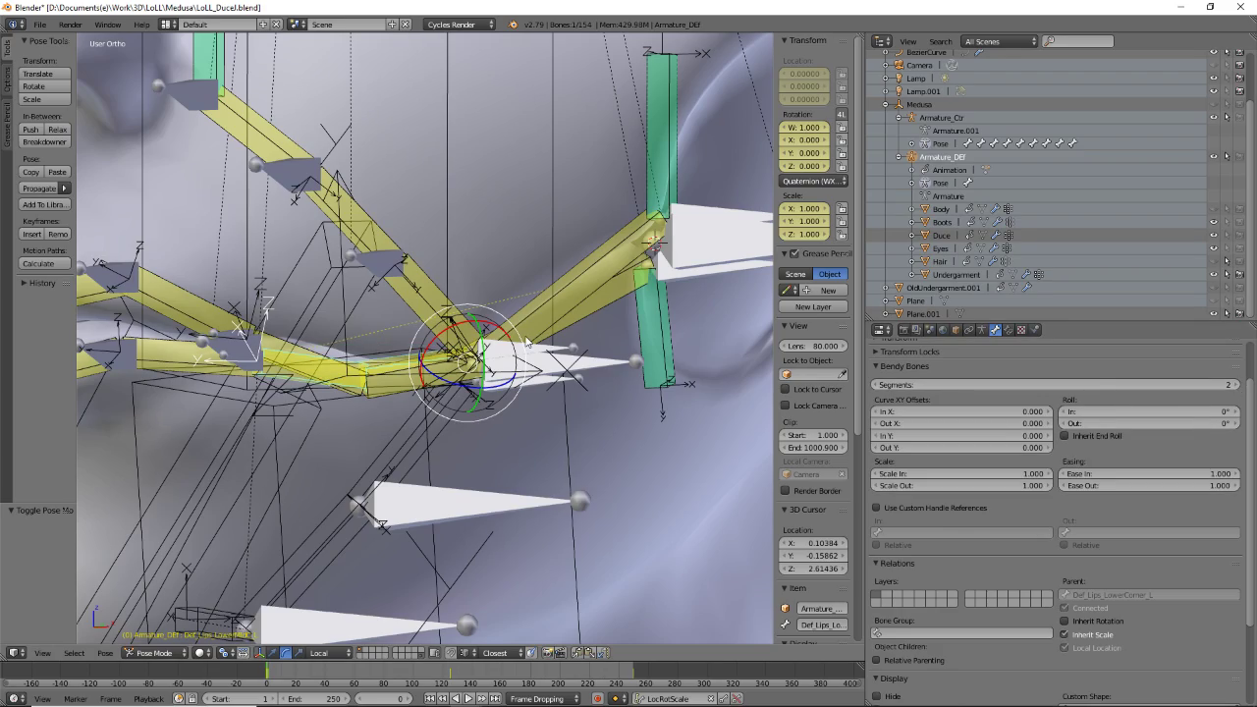
- Hide the deformation armature Armature_DEF in the viewport
{"action": "scroll", "coordinate": [528, 341], "scroll_direction": "down", "scroll_amount": 2}
{"action": "middle_click_drag", "start_coordinate": [528, 341], "coordinate": [499, 336]}
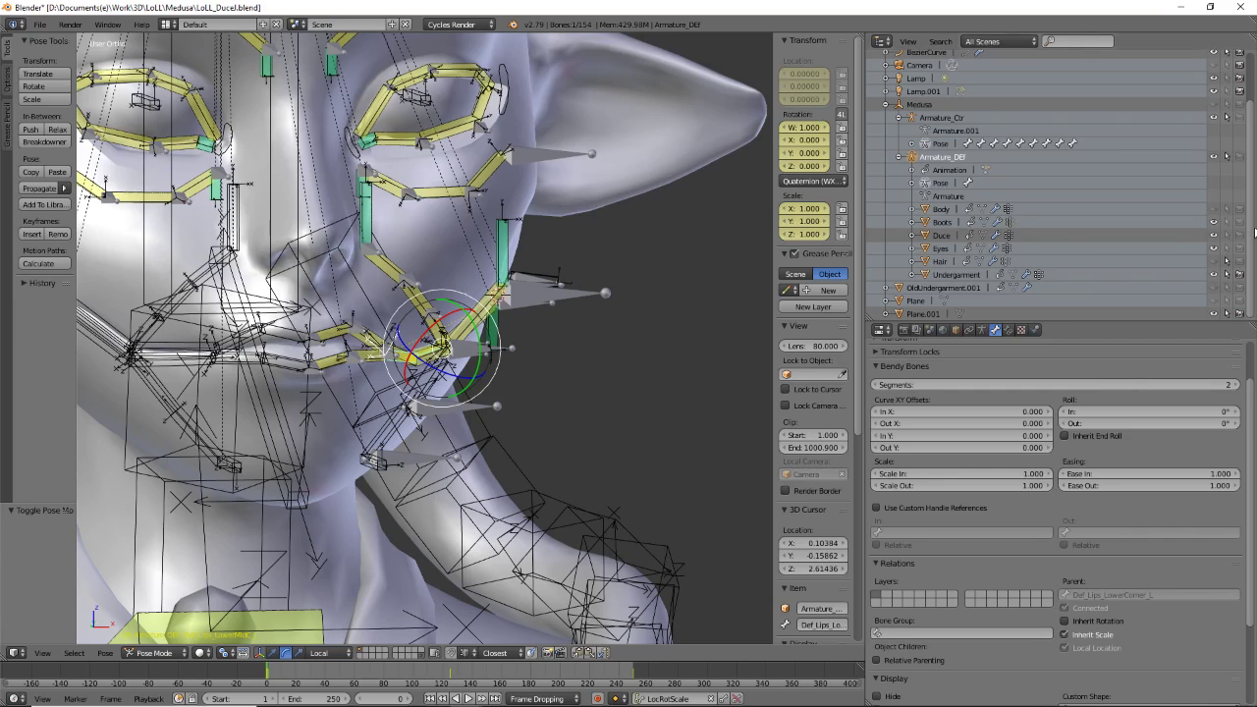
{"action": "left_click", "coordinate": [1215, 158]}
- Examine the head and facial controls from the side, front and three-quarter angles in perspective and orthographic projection
{"action": "middle_click_drag", "start_coordinate": [363, 343], "coordinate": [420, 454]}
{"action": "scroll", "coordinate": [432, 422], "scroll_direction": "down", "scroll_amount": 3}
{"action": "key", "text": "KP_5"}
{"action": "scroll", "coordinate": [396, 412], "scroll_direction": "down", "scroll_amount": 5}
{"action": "scroll", "coordinate": [371, 427], "scroll_direction": "up", "scroll_amount": 6}
{"action": "scroll", "coordinate": [370, 426], "scroll_direction": "down", "scroll_amount": 5}
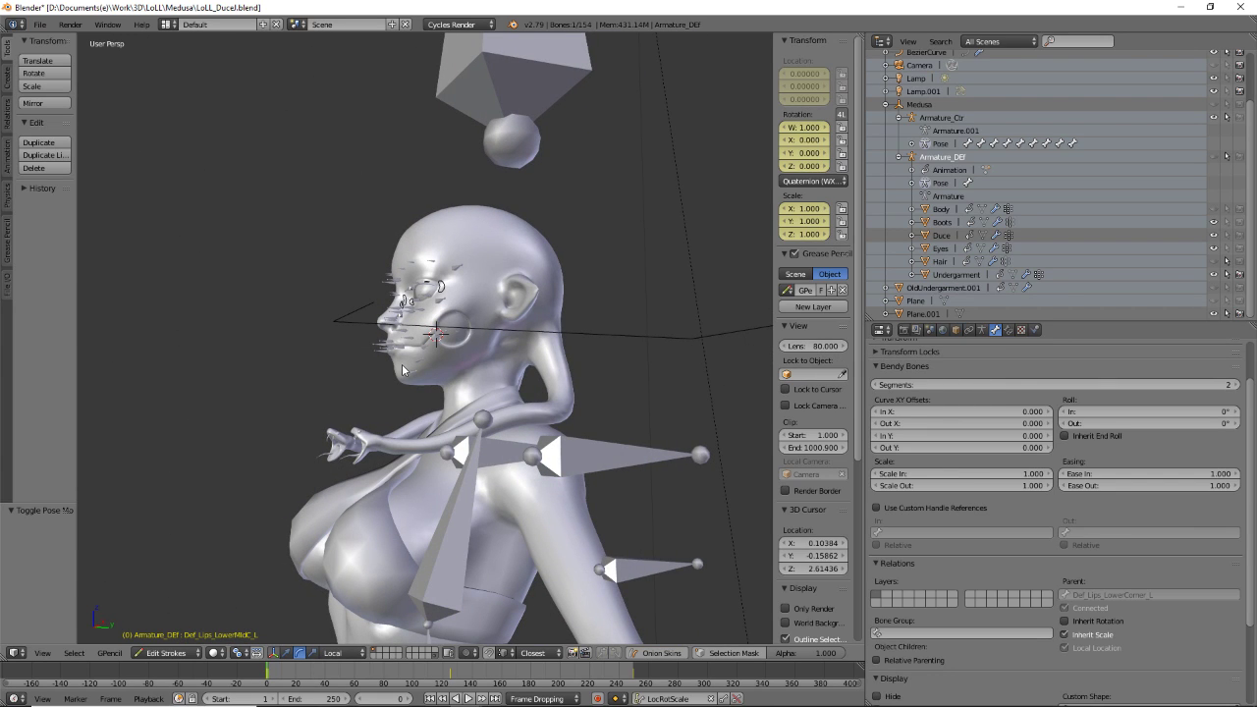
{"action": "middle_click_drag", "start_coordinate": [409, 430], "coordinate": [404, 391]}
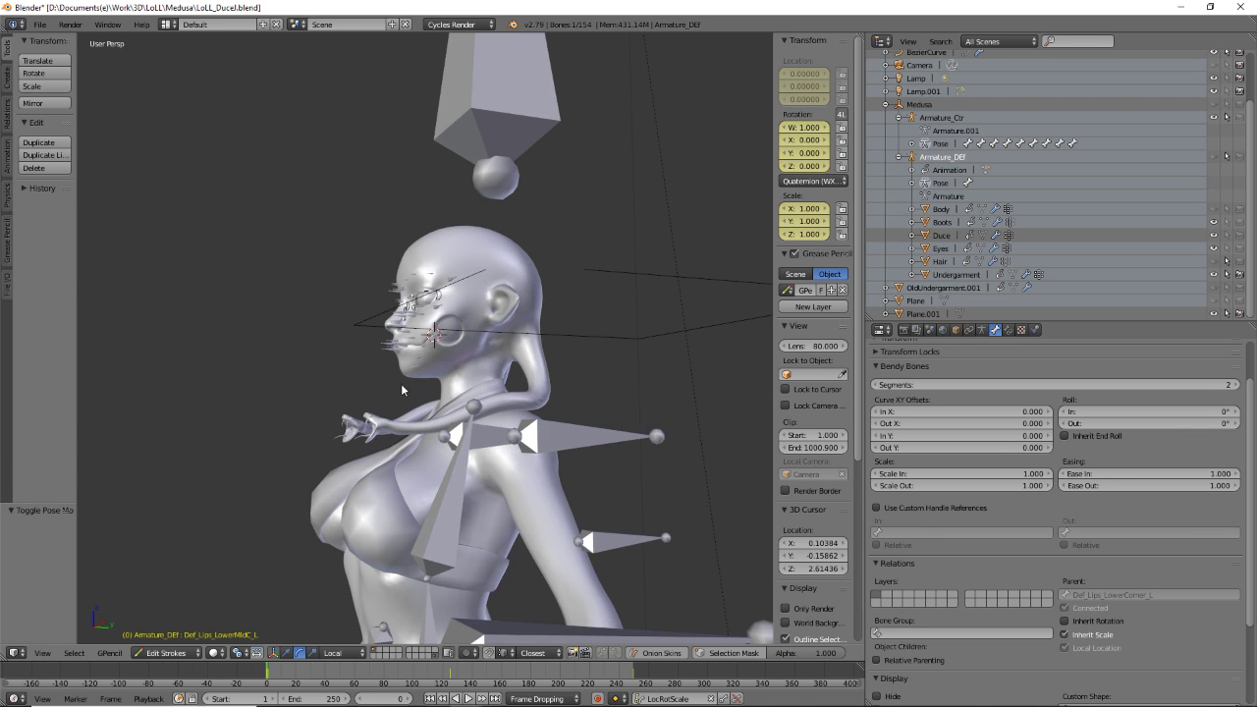
{"action": "middle_click_drag", "start_coordinate": [241, 395], "coordinate": [358, 417]}
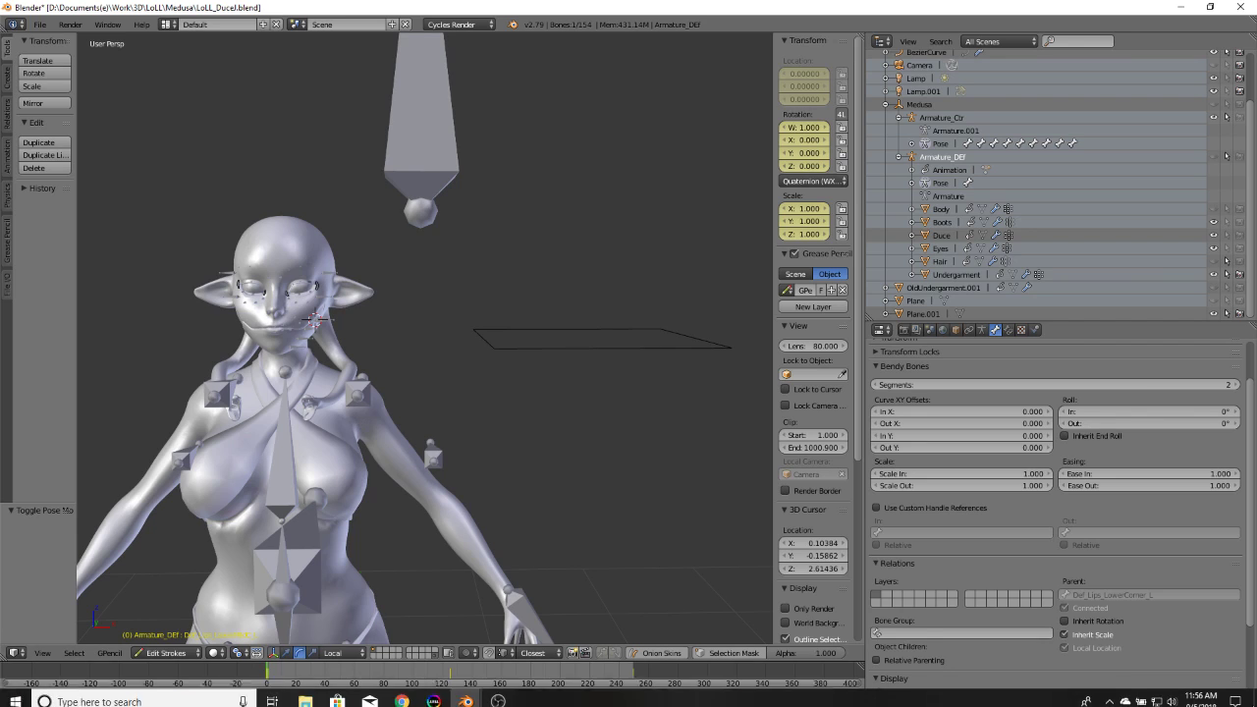
{"action": "middle_click_drag", "start_coordinate": [281, 345], "coordinate": [412, 352], "text": "shift"}
{"action": "scroll", "coordinate": [412, 351], "scroll_direction": "up", "scroll_amount": 4}
{"action": "scroll", "coordinate": [411, 350], "scroll_direction": "up", "scroll_amount": 3}
{"action": "scroll", "coordinate": [411, 351], "scroll_direction": "down", "scroll_amount": 4}
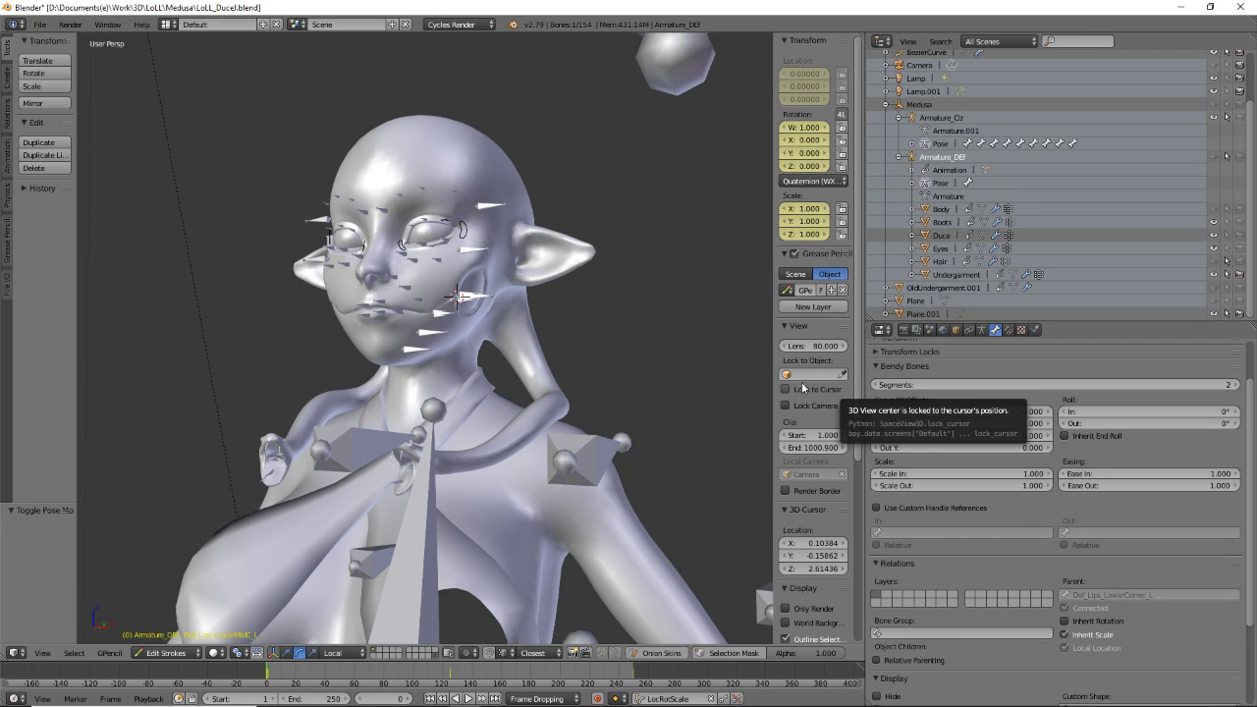
{"action": "key", "text": "KP_5"}
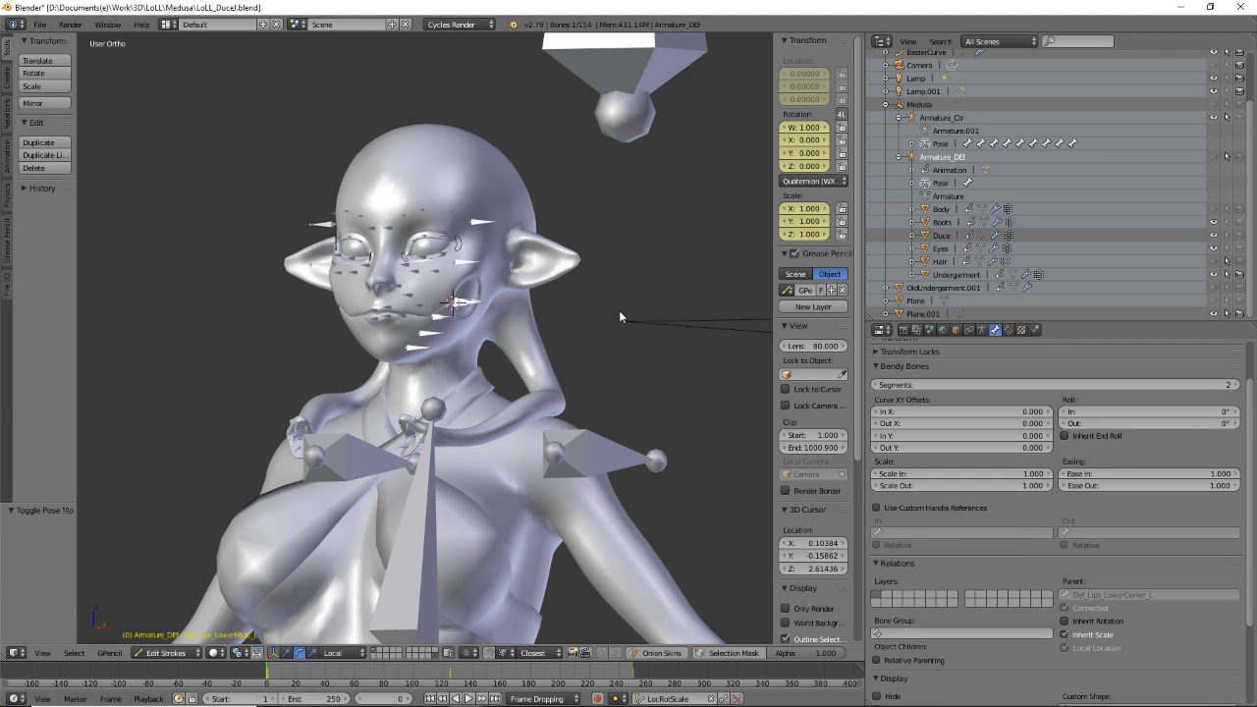
{"action": "middle_click_drag", "start_coordinate": [619, 311], "coordinate": [513, 314]}
{"action": "scroll", "coordinate": [520, 336], "scroll_direction": "up", "scroll_amount": 2}
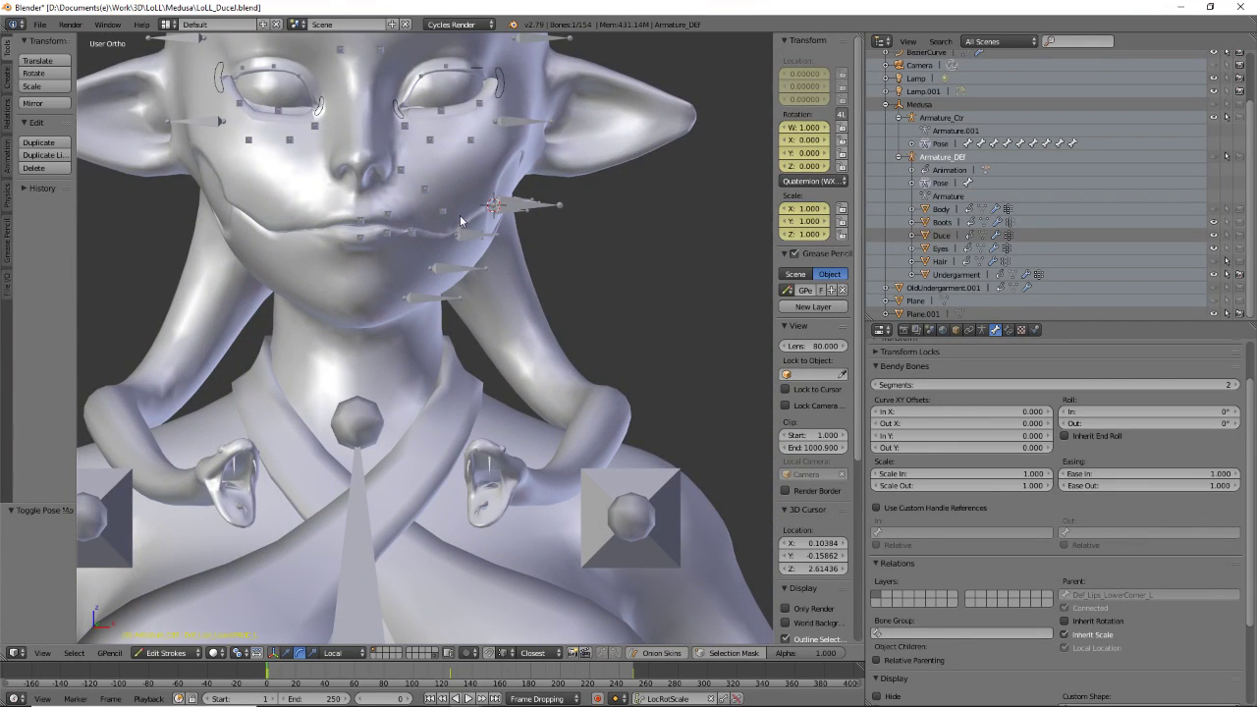
{"action": "middle_click_drag", "start_coordinate": [461, 259], "coordinate": [538, 300]}
{"action": "scroll", "coordinate": [539, 298], "scroll_direction": "up", "scroll_amount": 3}
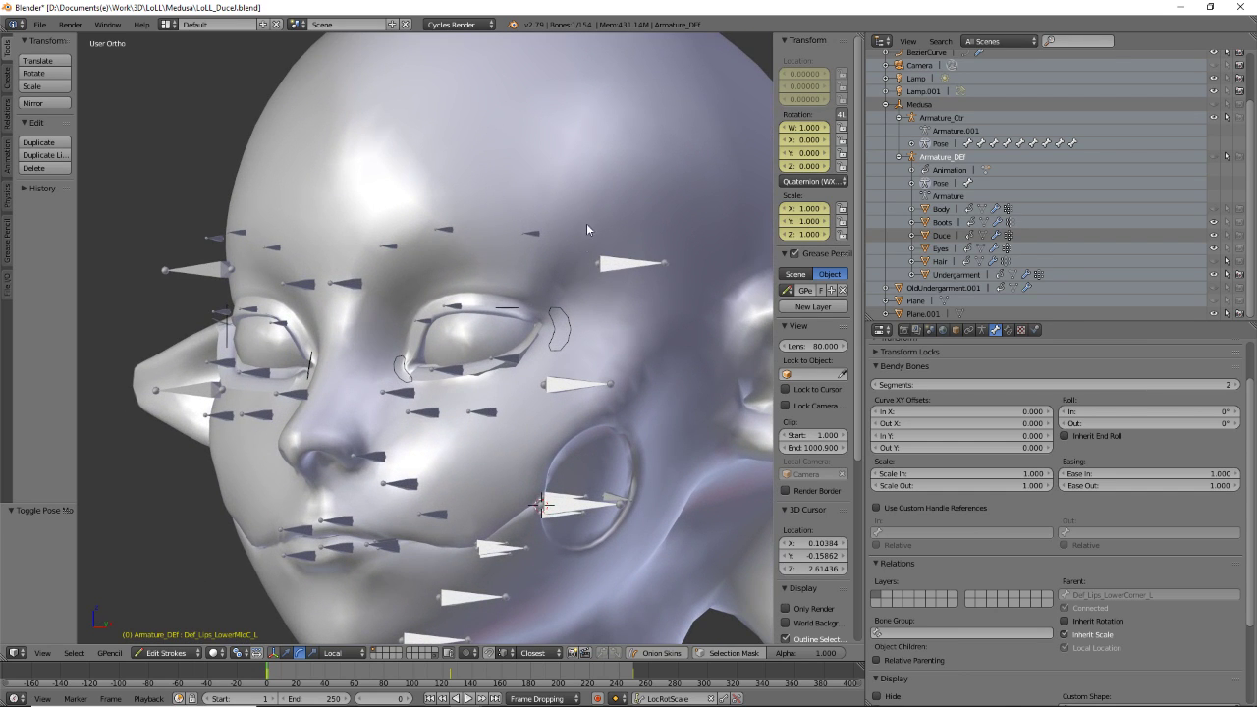
- Leave stroke editing, make the Duce mesh selectable and open it in Edit Mode
{"action": "key", "text": "Tab"}
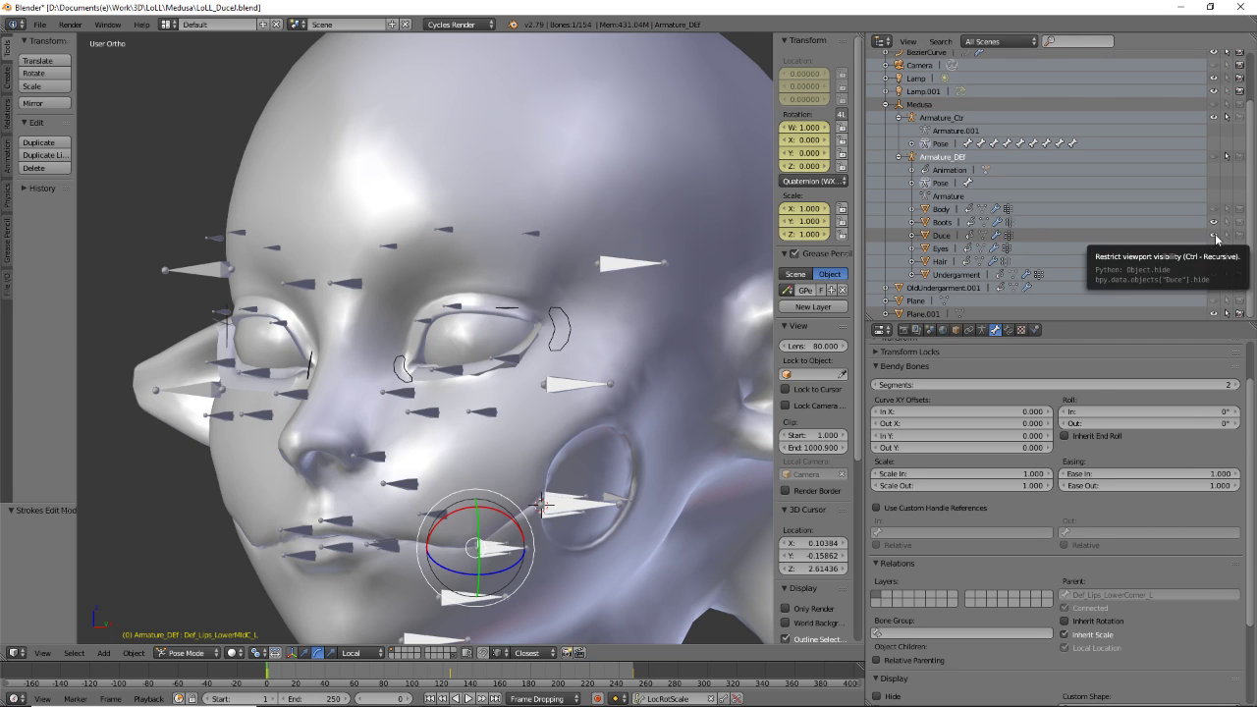
{"action": "left_click", "coordinate": [1227, 237]}
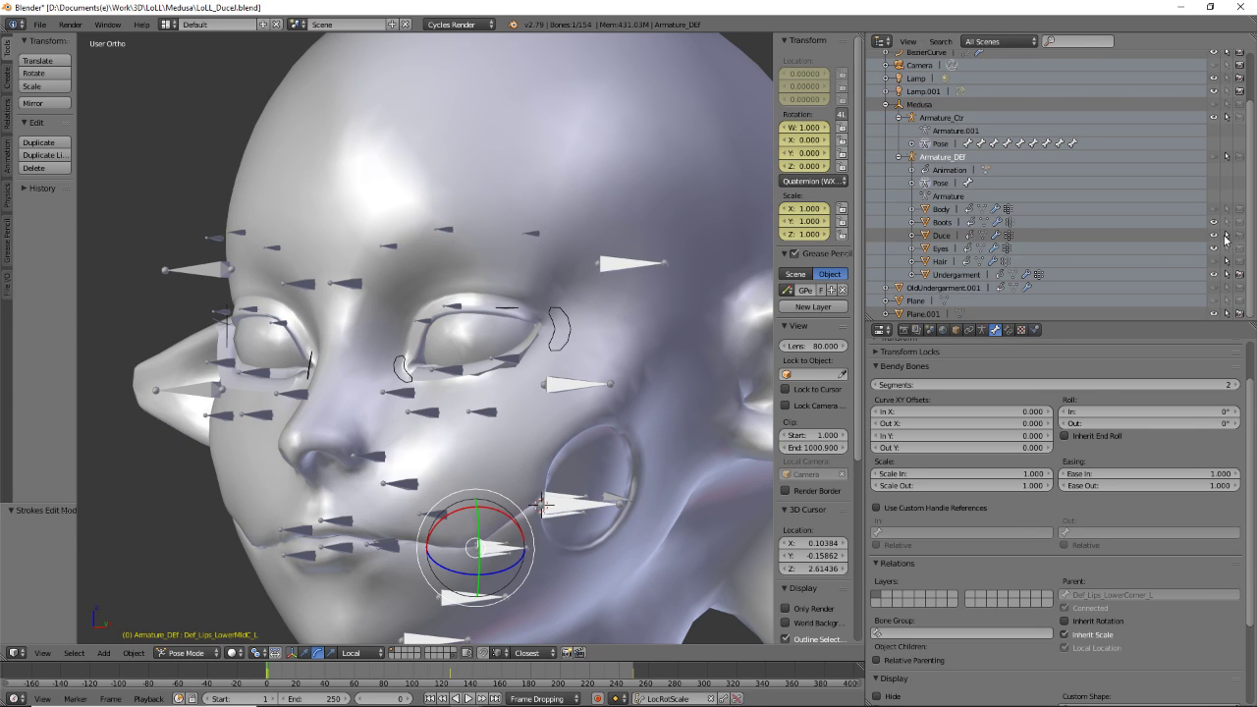
{"action": "right_click", "coordinate": [700, 187]}
{"action": "key", "text": "Tab"}
{"action": "scroll", "coordinate": [581, 296], "scroll_direction": "up", "scroll_amount": 1}
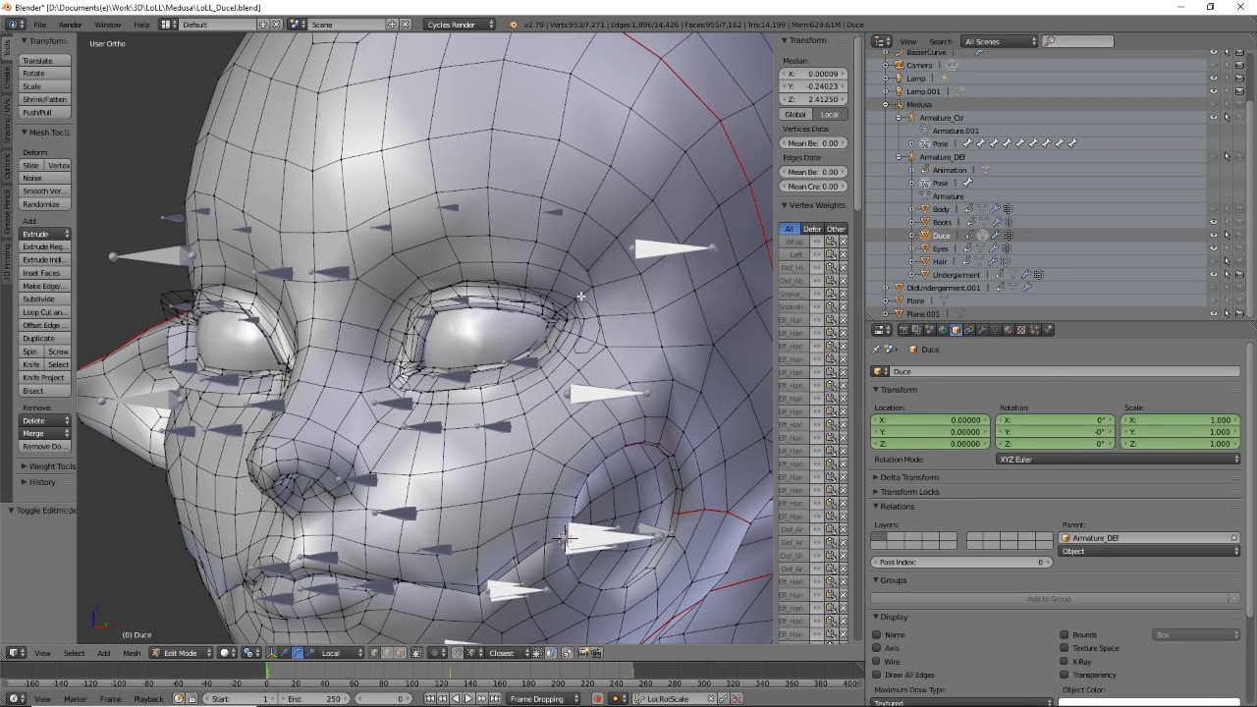
- Select the matching pair of Duce mesh vertices just above the outer corners of both eyes
{"action": "key", "text": "Tab"}
{"action": "middle_click_drag", "start_coordinate": [593, 295], "coordinate": [706, 287]}
{"action": "key", "text": "Tab"}
{"action": "key", "text": "Tab"}
{"action": "key", "text": "Tab"}
{"action": "right_click", "coordinate": [672, 271]}
{"action": "middle_click_drag", "start_coordinate": [321, 281], "coordinate": [317, 297]}
{"action": "right_click", "coordinate": [301, 283], "text": "shift"}
{"action": "middle_click_drag", "start_coordinate": [375, 326], "coordinate": [284, 327]}
{"action": "key", "text": "s"}
{"action": "key", "text": "x"}
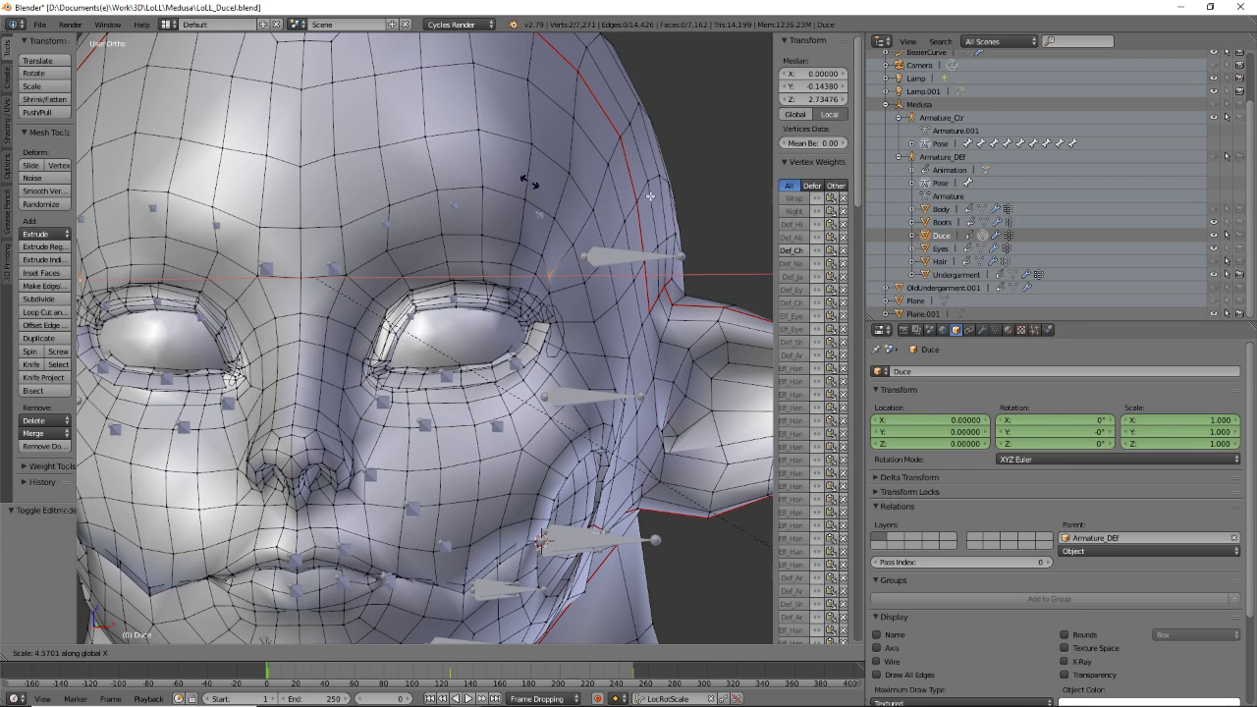
{"action": "right_click", "coordinate": [710, 482]}
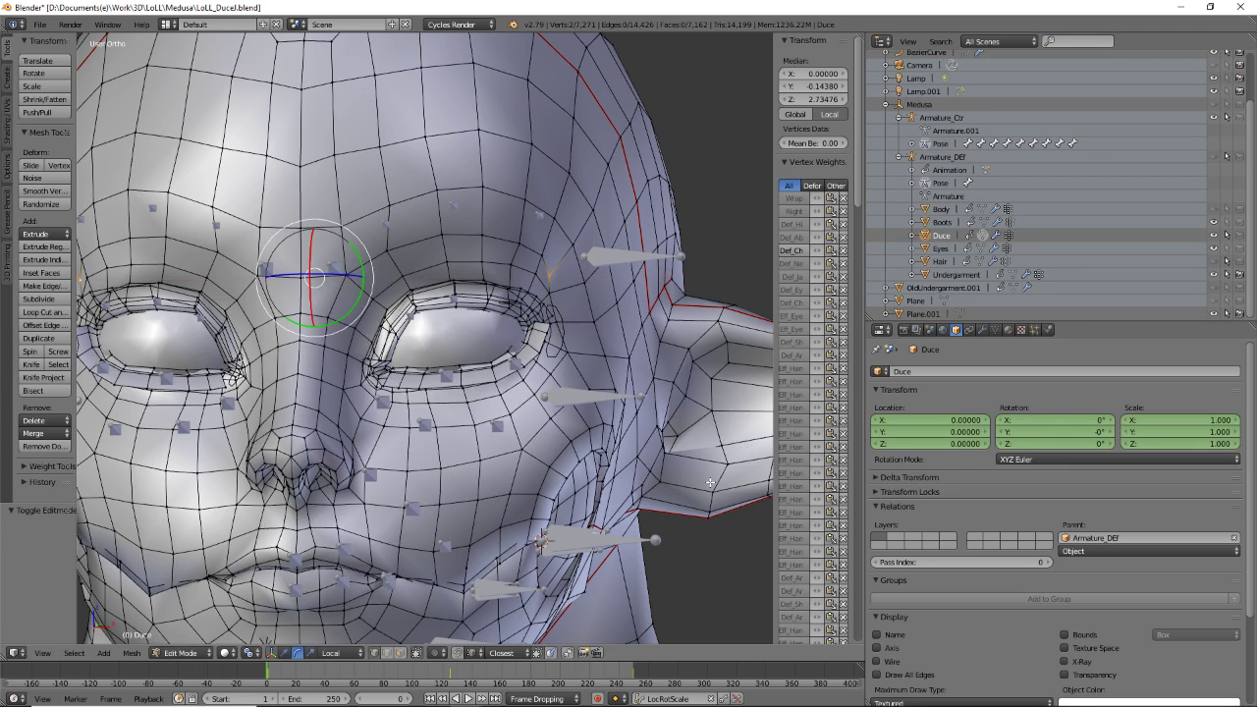
- Check the Duce mesh's vertex groups and shape keys
{"action": "left_click", "coordinate": [996, 330]}
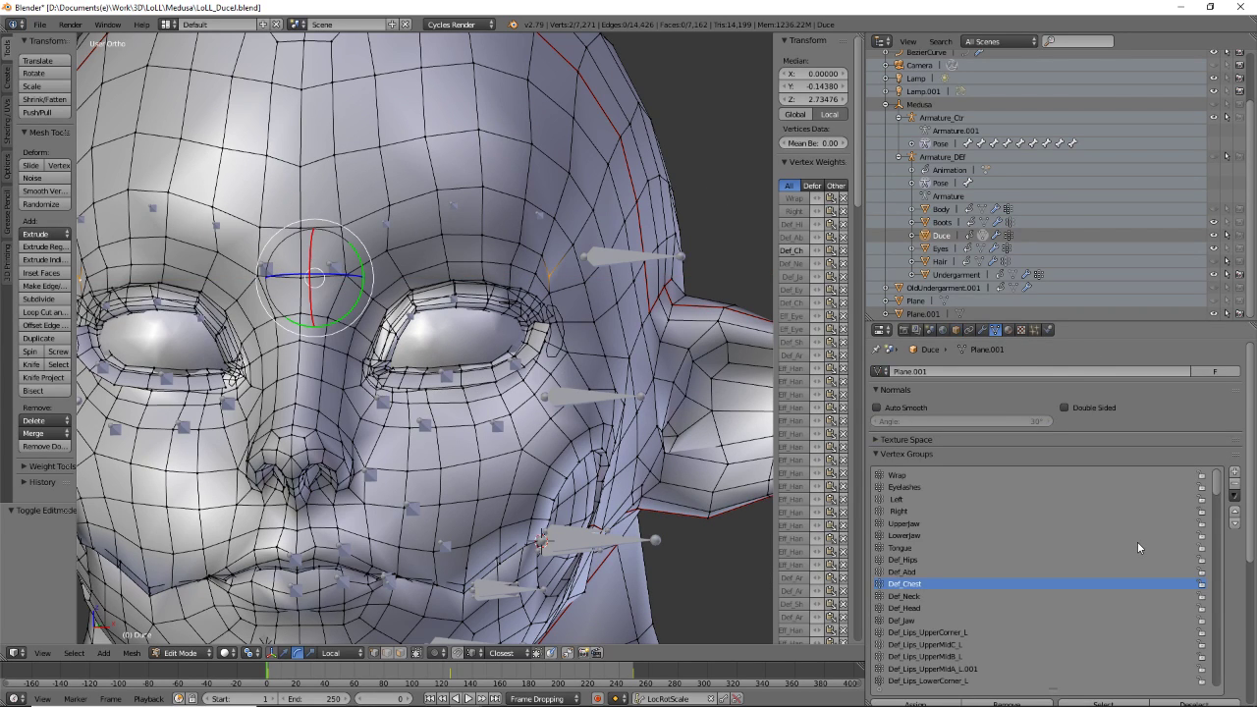
{"action": "scroll", "coordinate": [1119, 538], "scroll_direction": "down", "scroll_amount": 7}
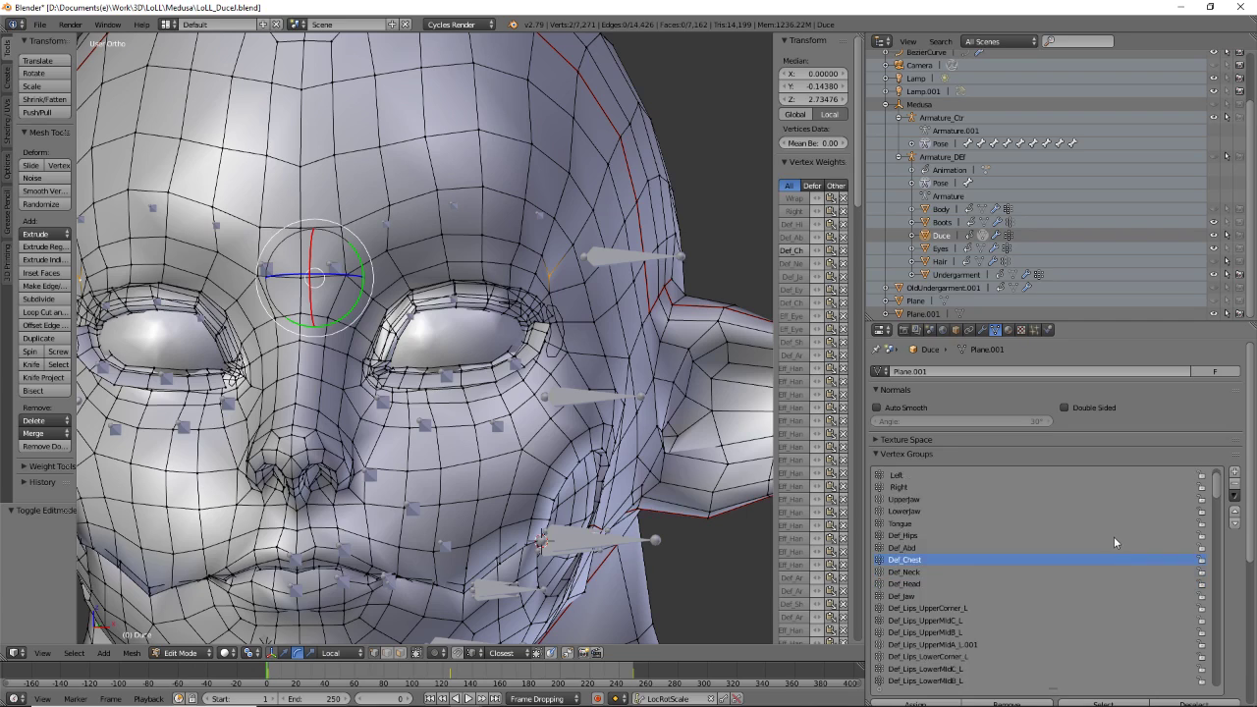
{"action": "left_click", "coordinate": [882, 452]}
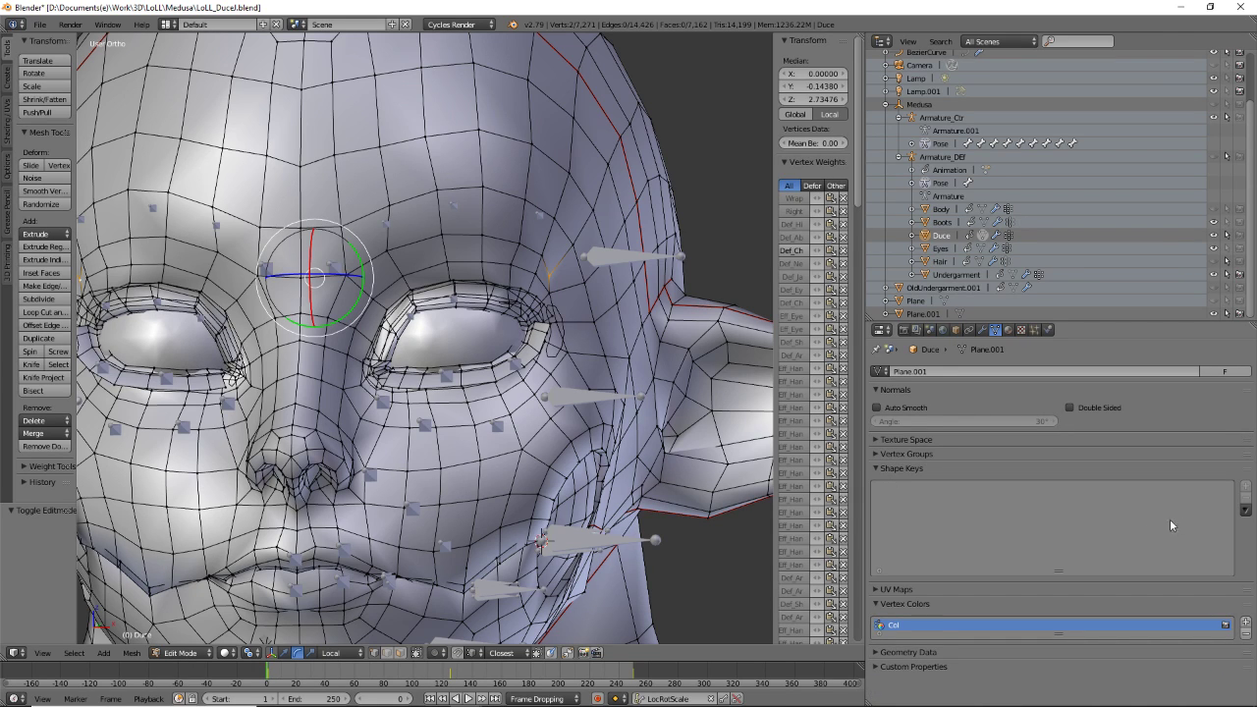
{"action": "scroll", "coordinate": [442, 350], "scroll_direction": "down", "scroll_amount": 3}
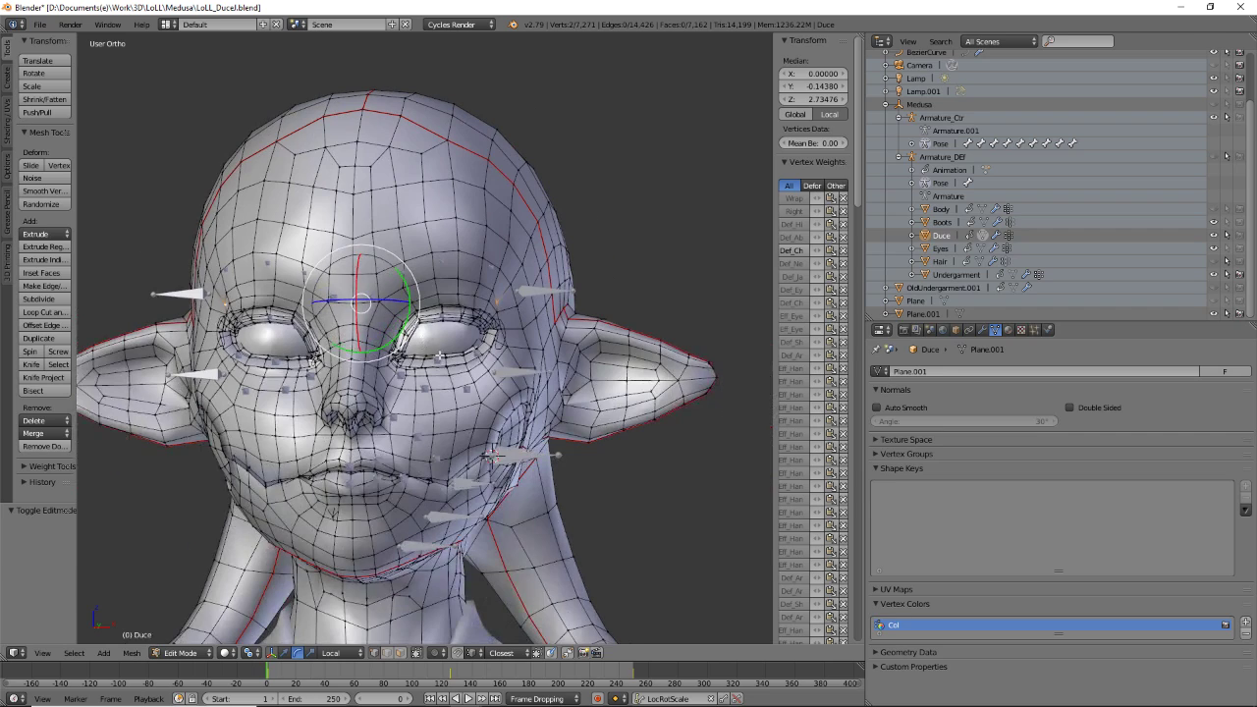
- Set the pivot point to Median Point and try scaling the two selected vertices along X
{"action": "left_click", "coordinate": [255, 653]}
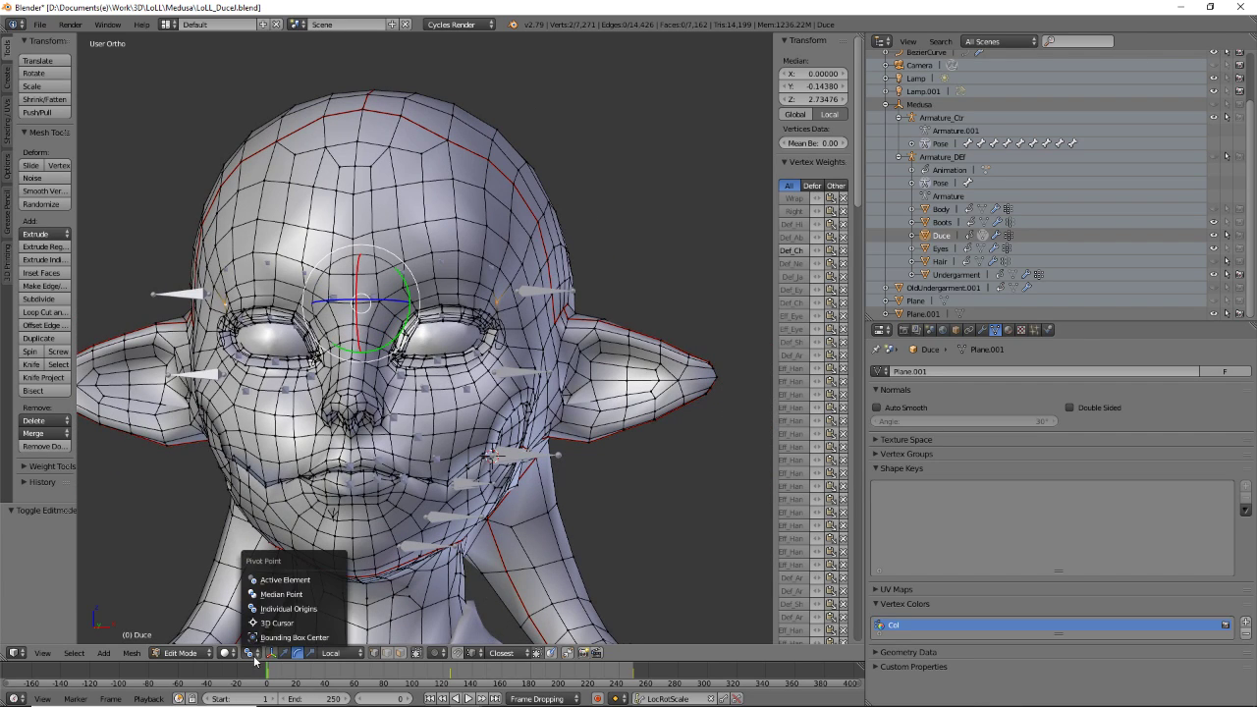
{"action": "left_click", "coordinate": [299, 595]}
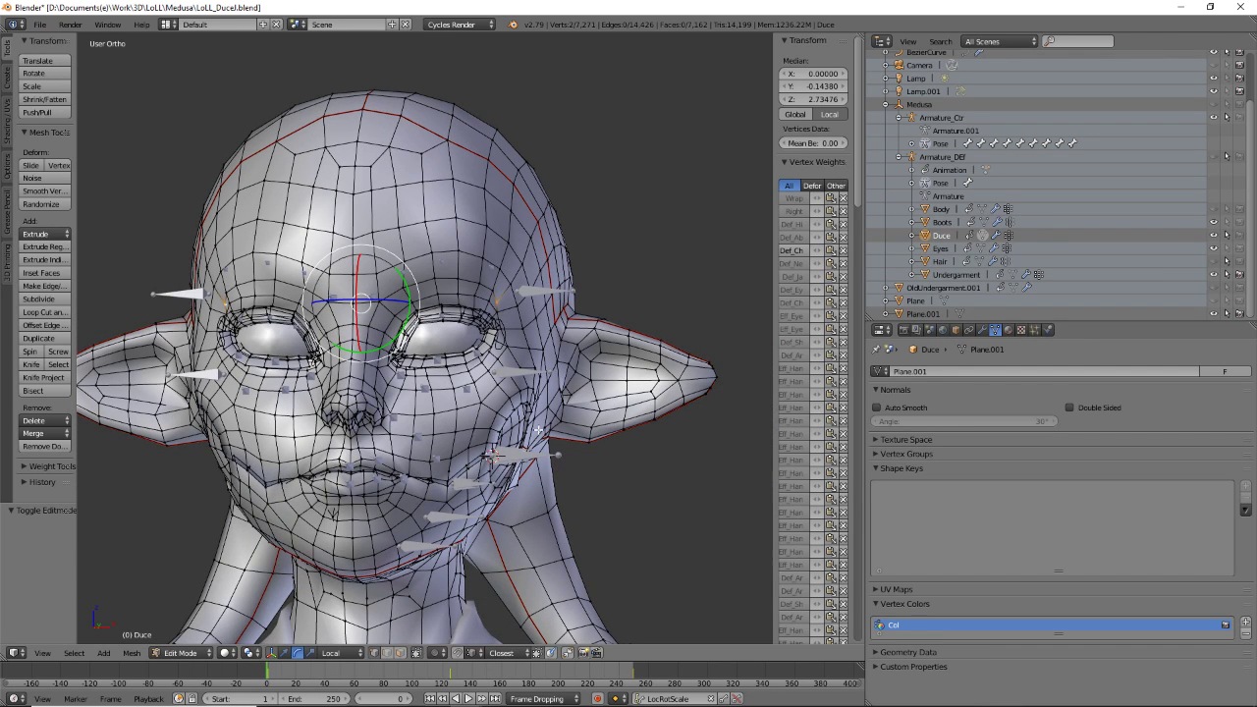
{"action": "key", "text": "s"}
{"action": "key", "text": "x"}
{"action": "left_click", "coordinate": [568, 446]}
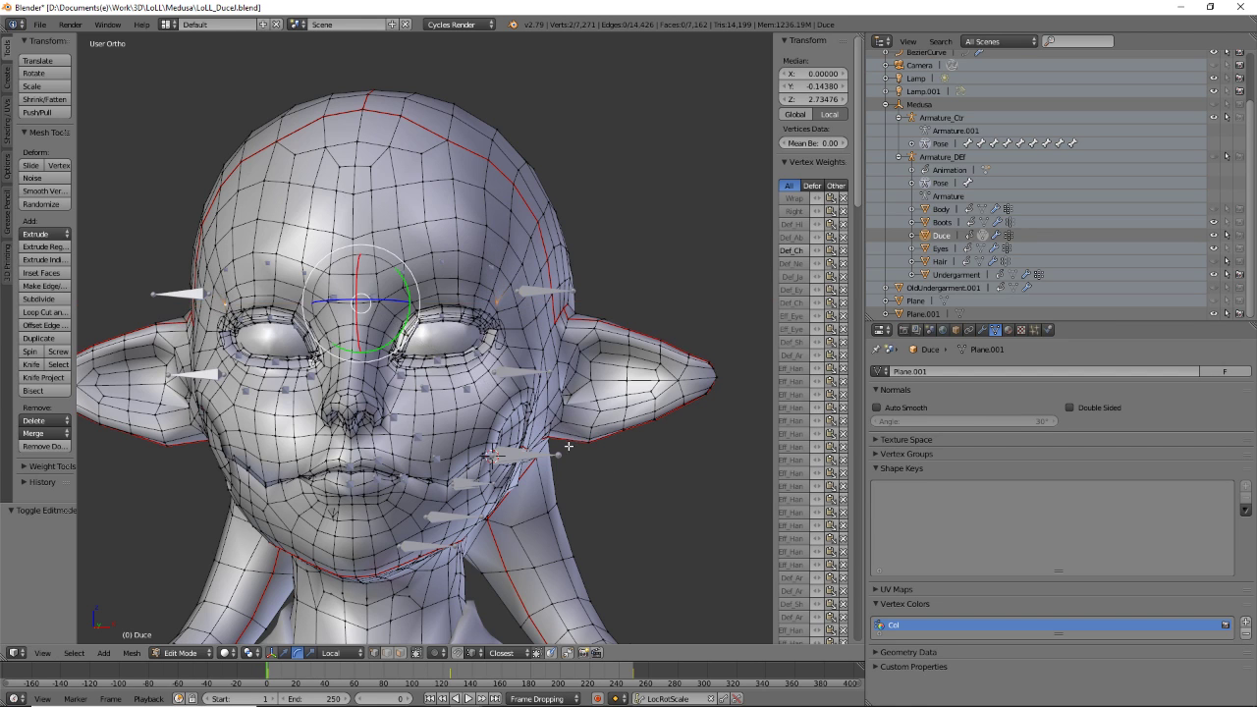
- Enable Connected proportional editing and scale the two vertices outward along global X by about 1.066, with a proportional size of 0.02
{"action": "left_click", "coordinate": [435, 652]}
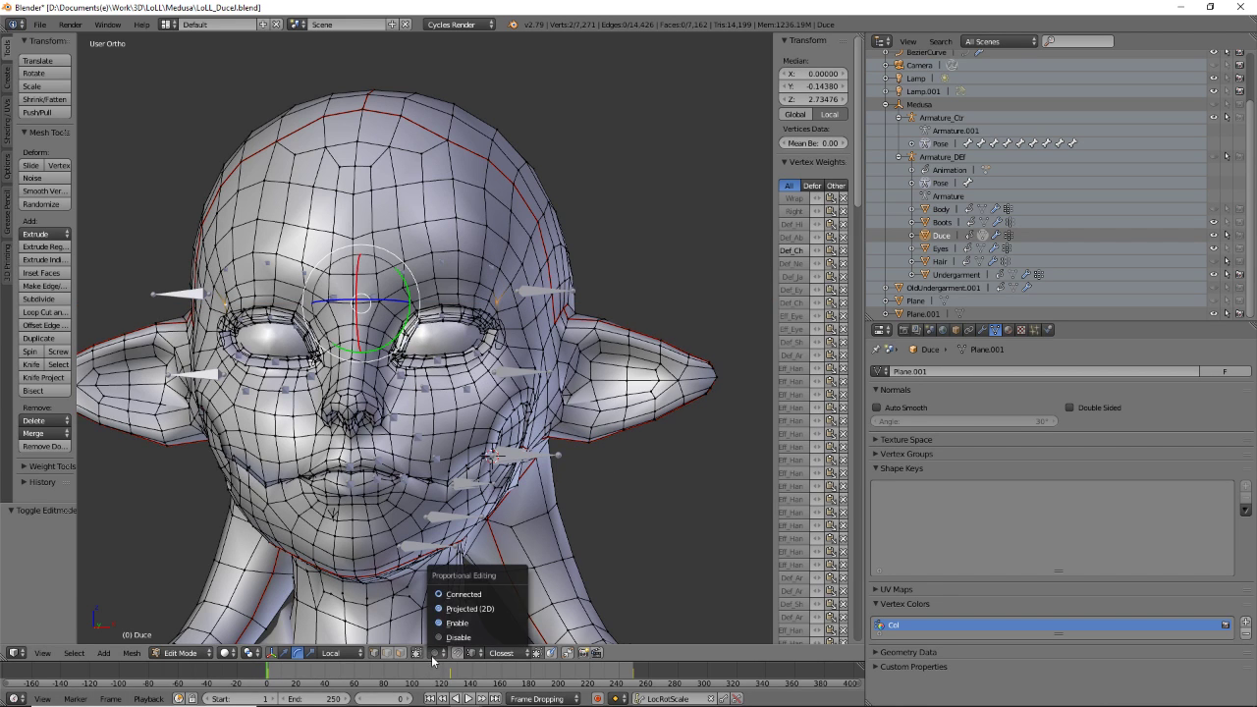
{"action": "left_click", "coordinate": [464, 599]}
{"action": "scroll", "coordinate": [493, 461], "scroll_direction": "up", "scroll_amount": 5}
{"action": "middle_click_drag", "start_coordinate": [499, 397], "coordinate": [424, 421], "text": "shift"}
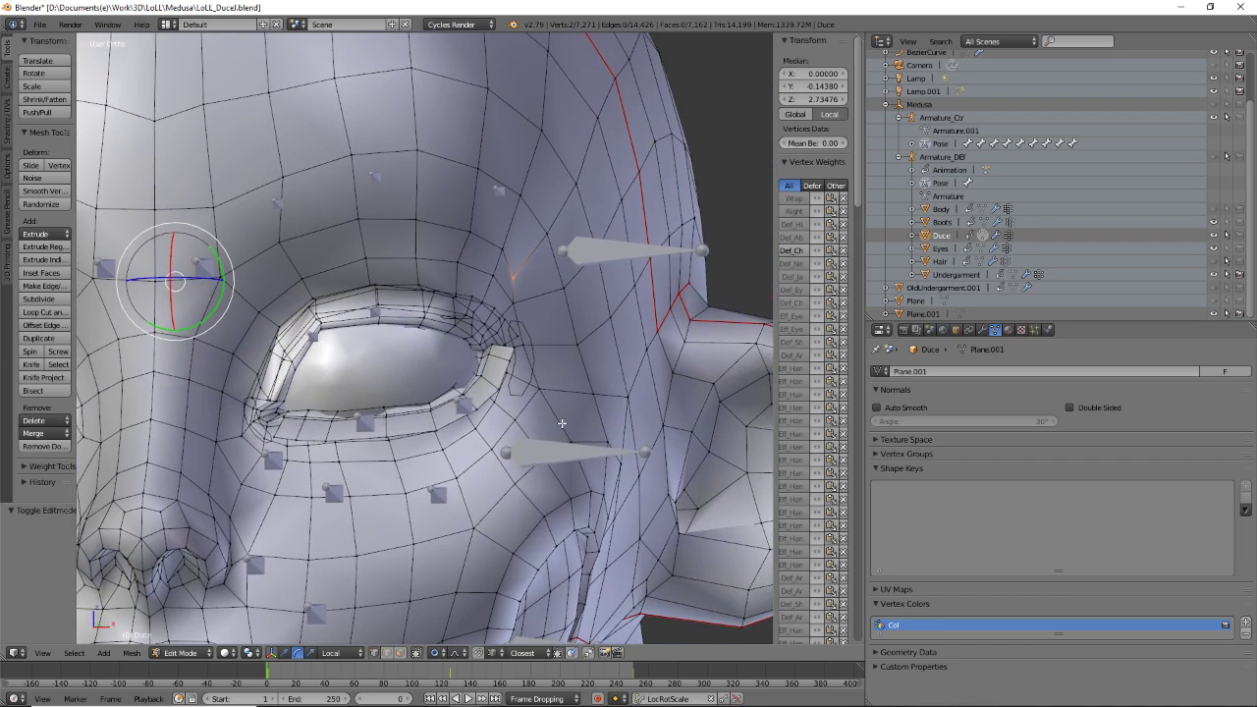
{"action": "key", "text": "s"}
{"action": "key", "text": "x"}
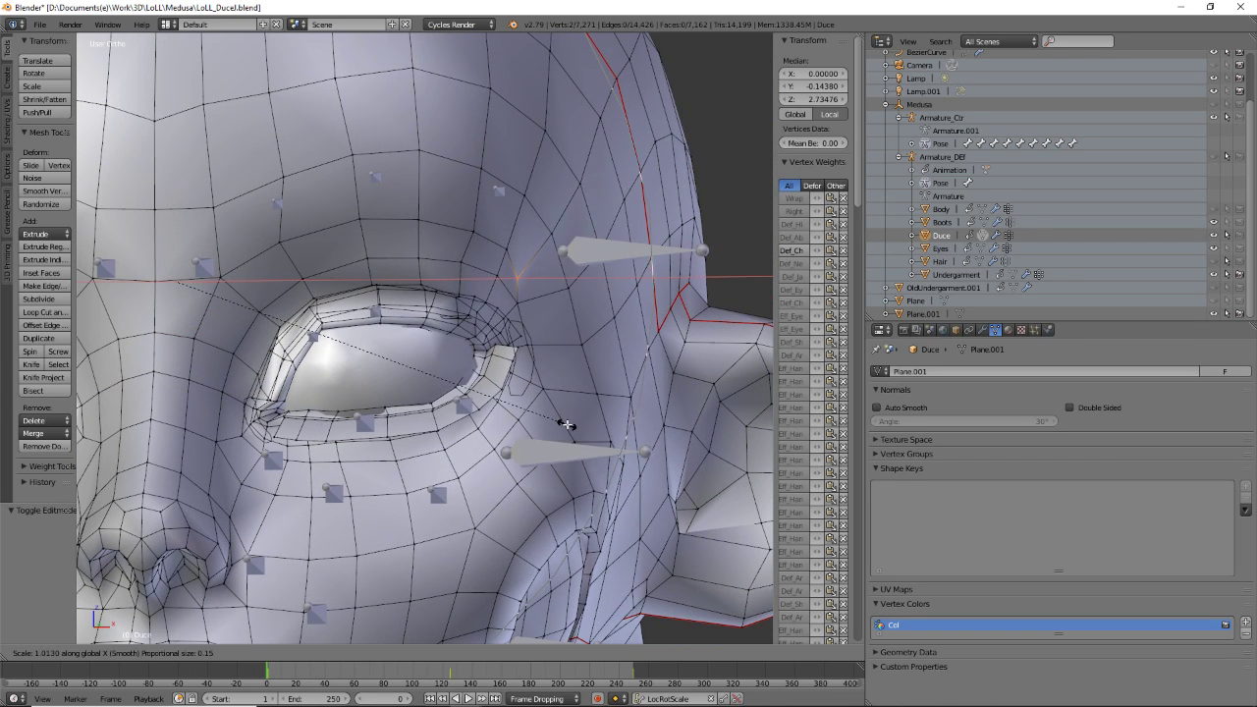
{"action": "scroll", "coordinate": [565, 428], "scroll_direction": "up", "scroll_amount": 5}
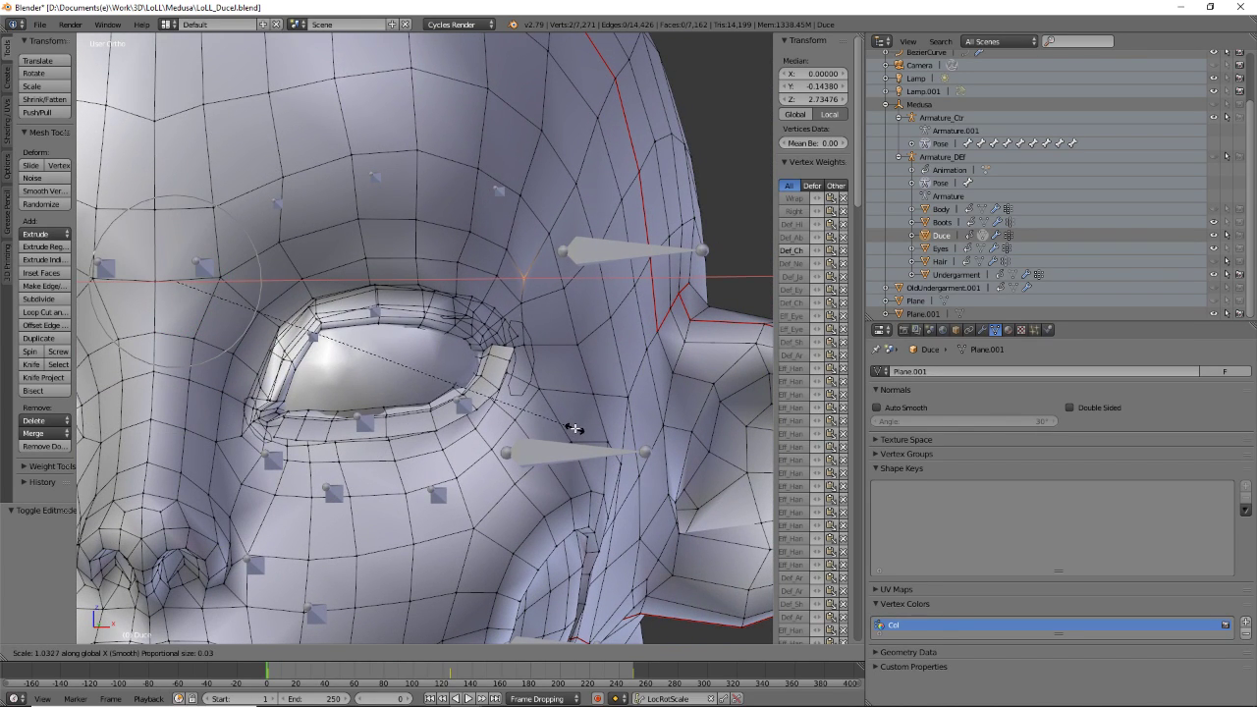
{"action": "scroll", "coordinate": [583, 435], "scroll_direction": "up", "scroll_amount": 3}
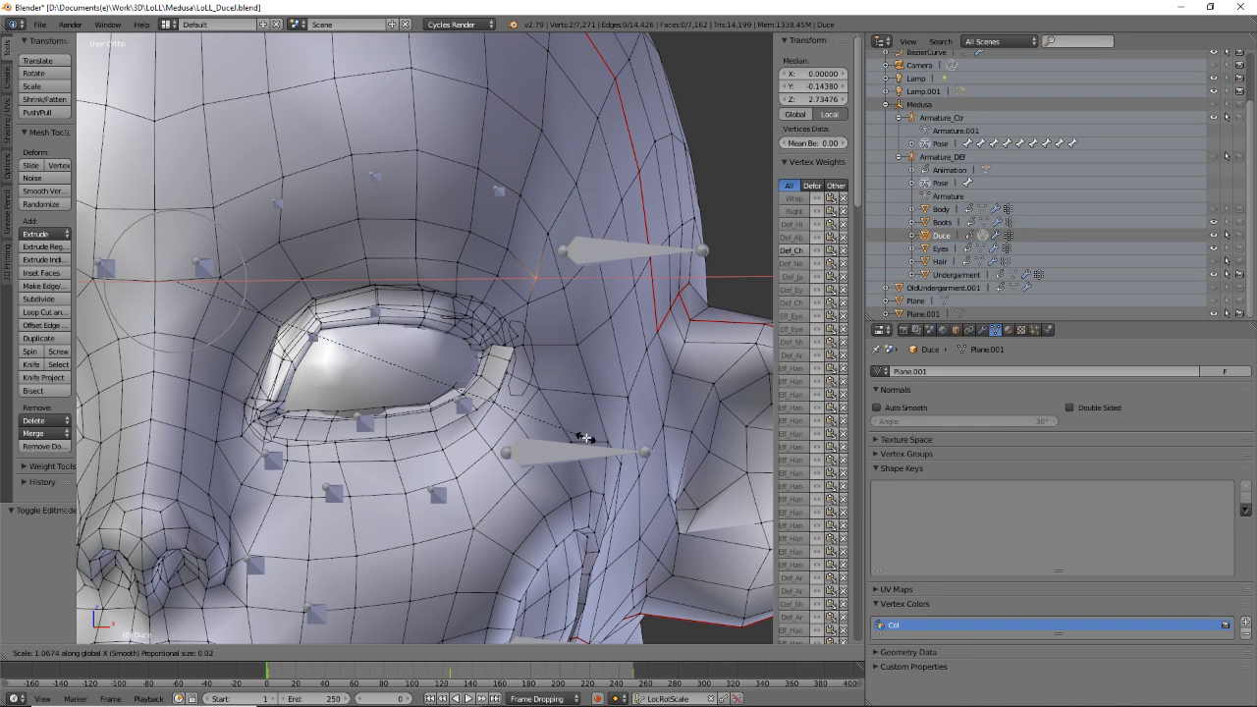
{"action": "left_click", "coordinate": [535, 421]}
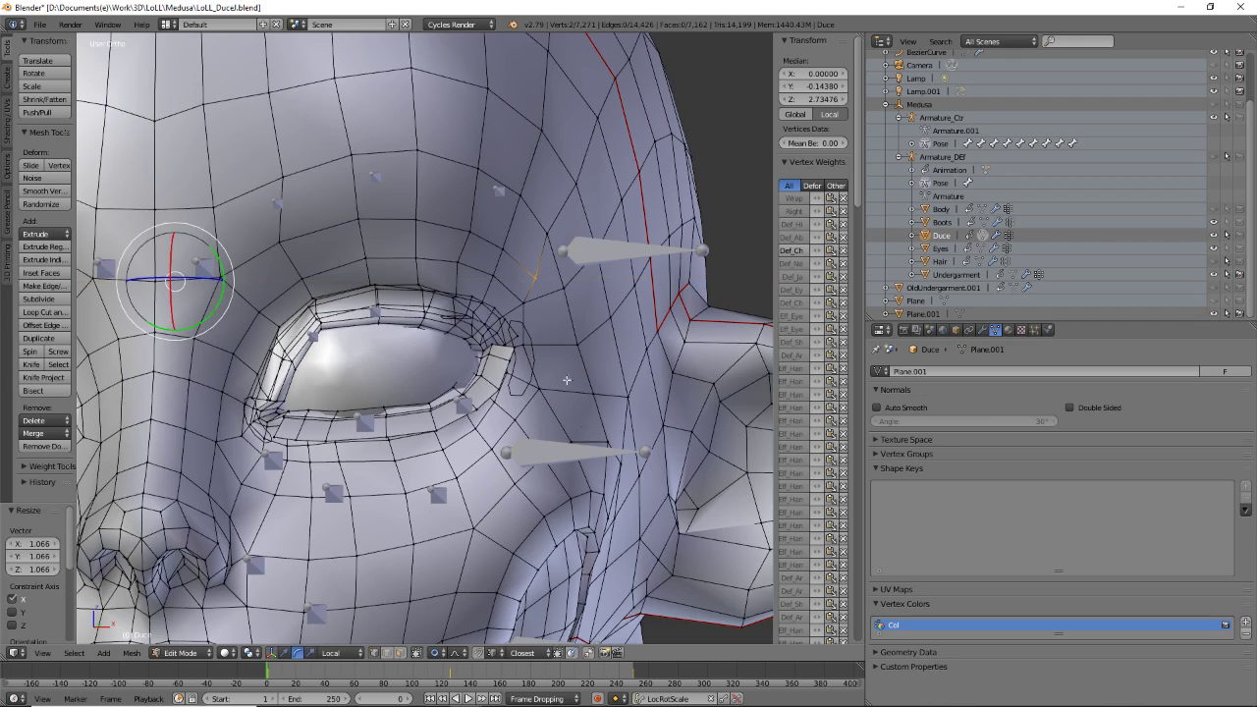
- Return the Duce mesh to Object Mode and save over the existing blend file
{"action": "scroll", "coordinate": [531, 408], "scroll_direction": "down", "scroll_amount": 6}
{"action": "key", "text": "Tab"}
{"action": "middle_click_drag", "start_coordinate": [530, 407], "coordinate": [477, 445]}
{"action": "scroll", "coordinate": [525, 404], "scroll_direction": "down", "scroll_amount": 3}
{"action": "key", "text": "ctrl+s"}
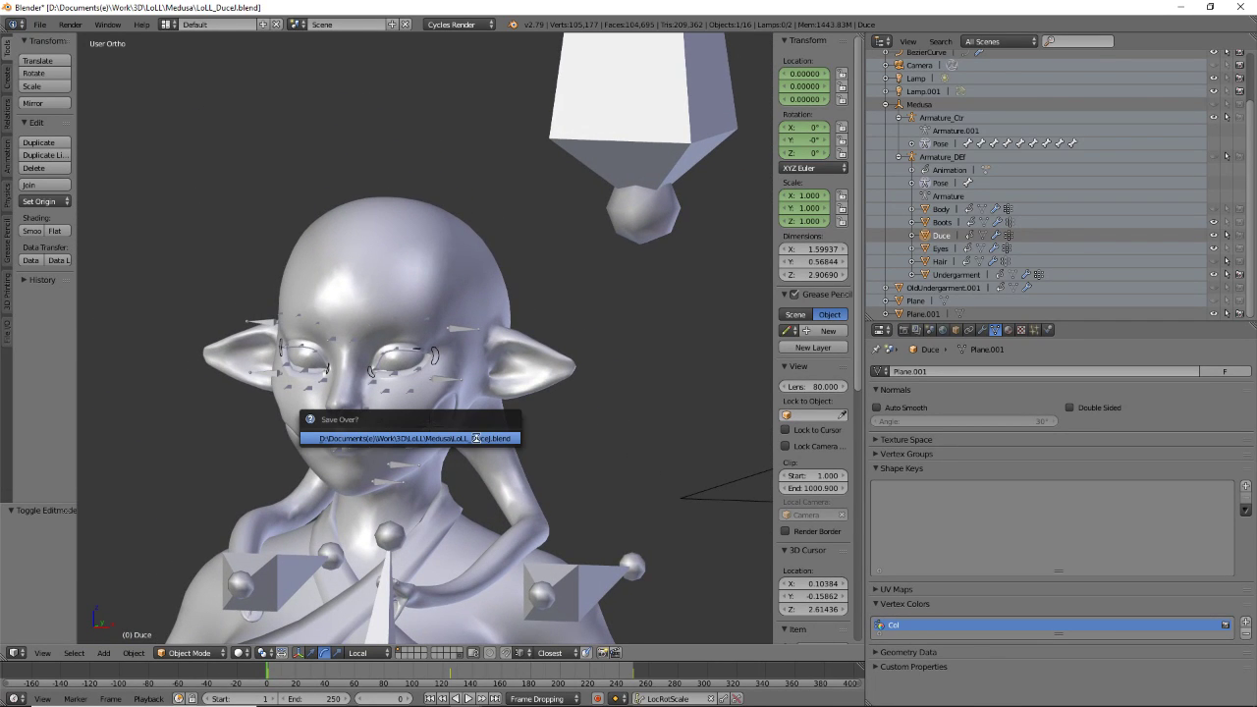
{"action": "left_click", "coordinate": [475, 438]}
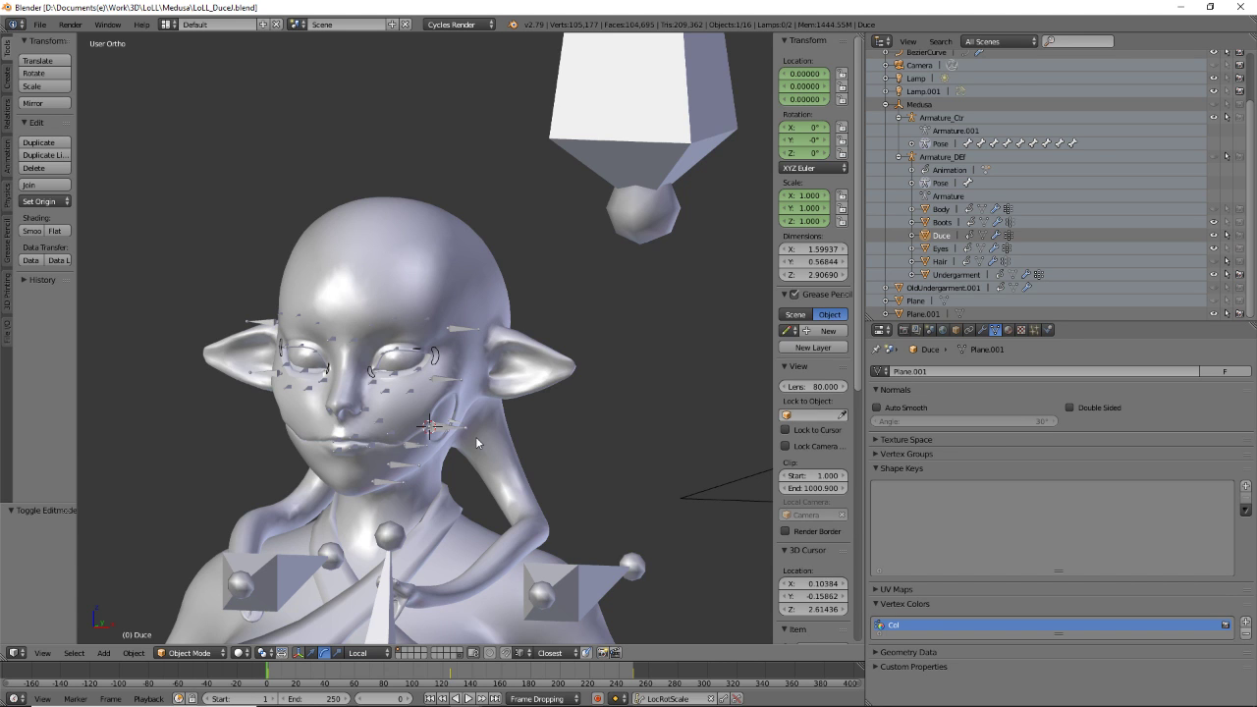
- Select the lower cheek control bone CTR_Jouls_Cb_L beside the left mouth corner
{"action": "scroll", "coordinate": [473, 436], "scroll_direction": "up", "scroll_amount": 4}
{"action": "middle_click_drag", "start_coordinate": [433, 517], "coordinate": [439, 385], "text": "shift"}
{"action": "scroll", "coordinate": [417, 381], "scroll_direction": "up", "scroll_amount": 2}
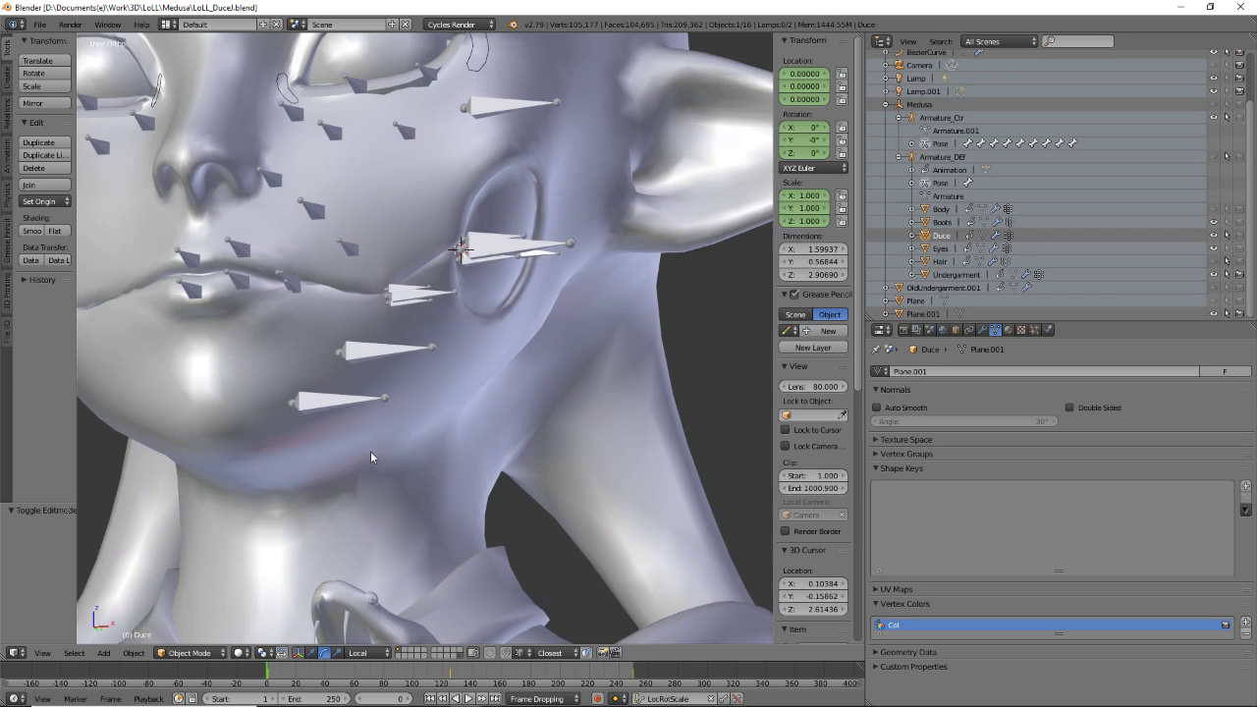
{"action": "middle_click_drag", "start_coordinate": [370, 456], "coordinate": [384, 410]}
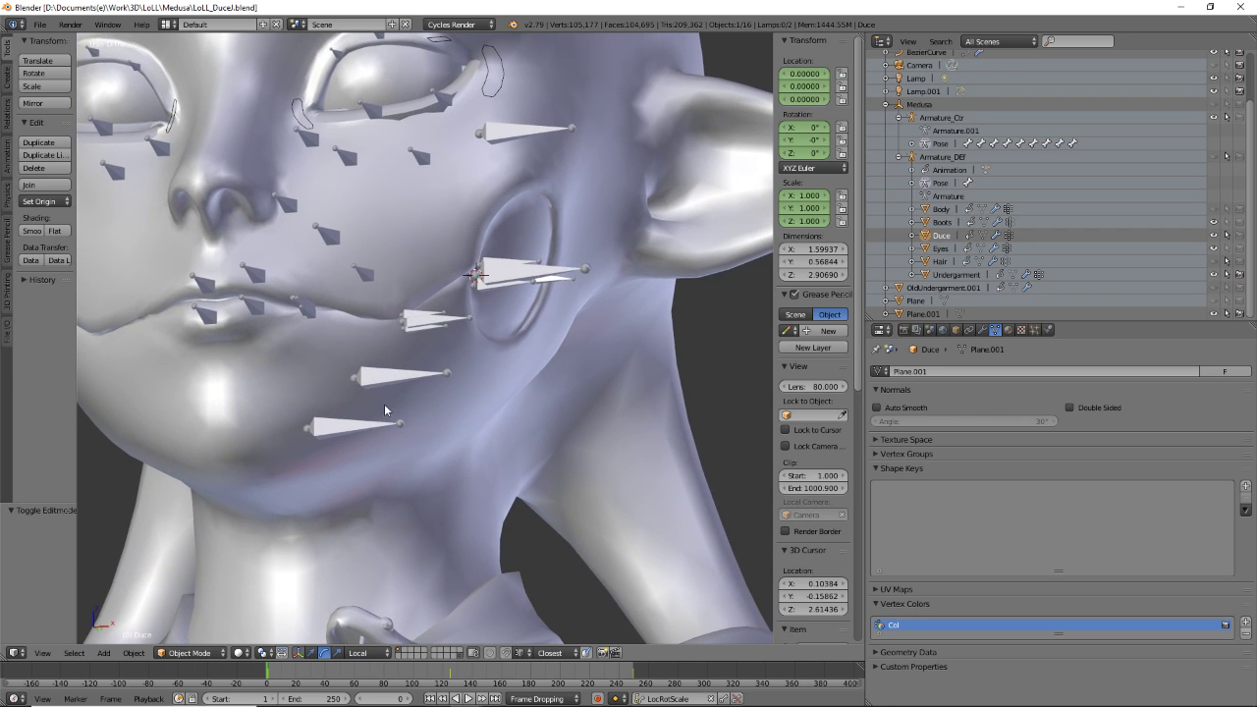
{"action": "right_click", "coordinate": [360, 263]}
{"action": "middle_click_drag", "start_coordinate": [401, 379], "coordinate": [414, 321]}
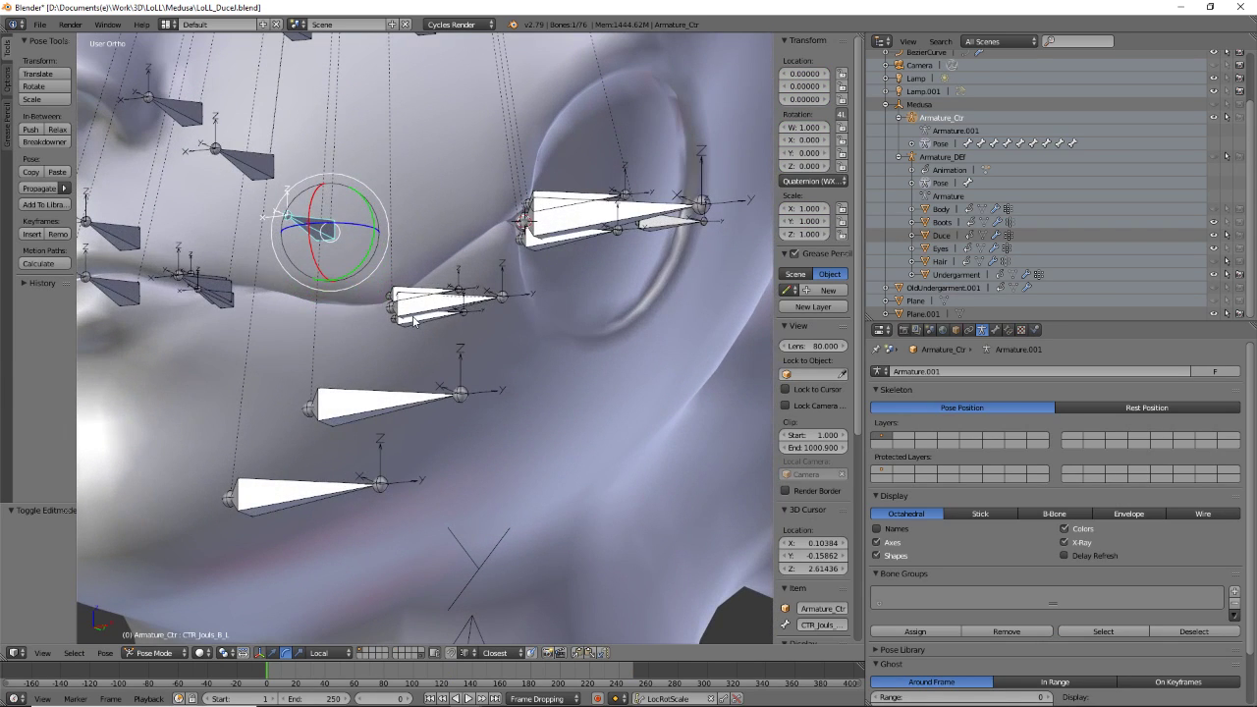
{"action": "right_click", "coordinate": [413, 321]}
{"action": "right_click", "coordinate": [413, 323]}
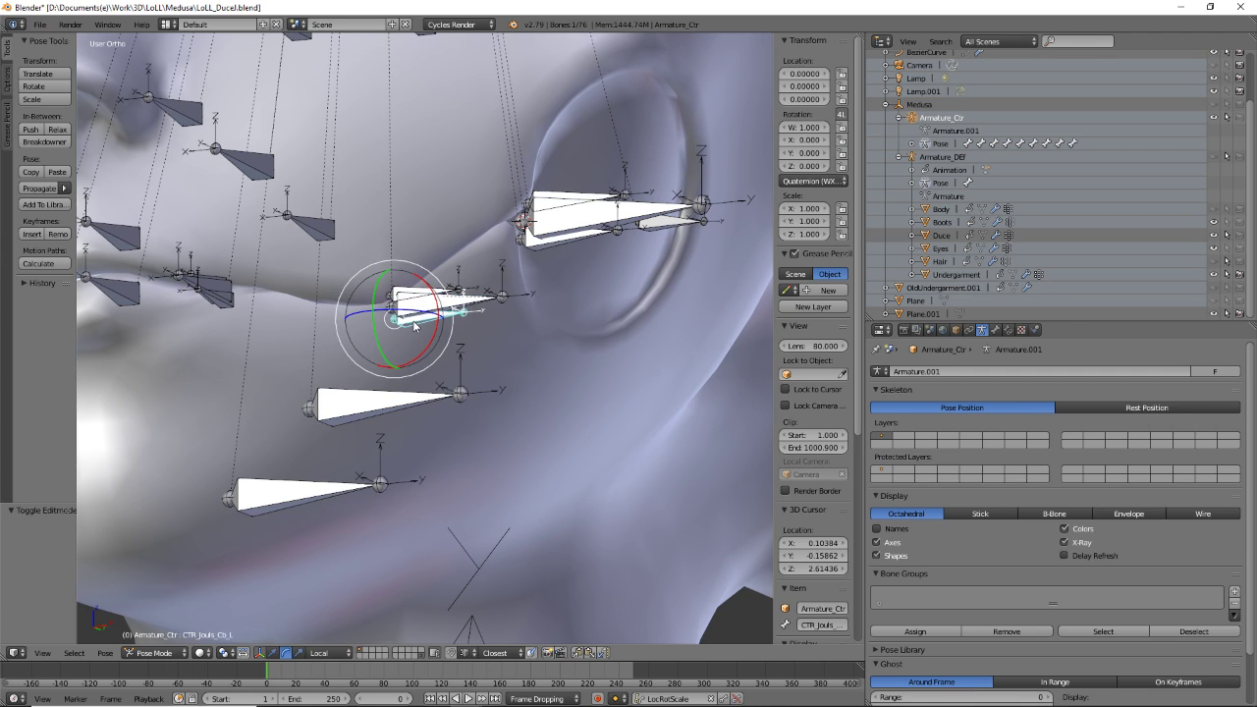
- Check the bone constraints of CTR_Jouls_Cb_L and the armature settings of Armature_Ctr
{"action": "scroll", "coordinate": [1005, 538], "scroll_direction": "down", "scroll_amount": 2}
{"action": "scroll", "coordinate": [995, 528], "scroll_direction": "up", "scroll_amount": 2}
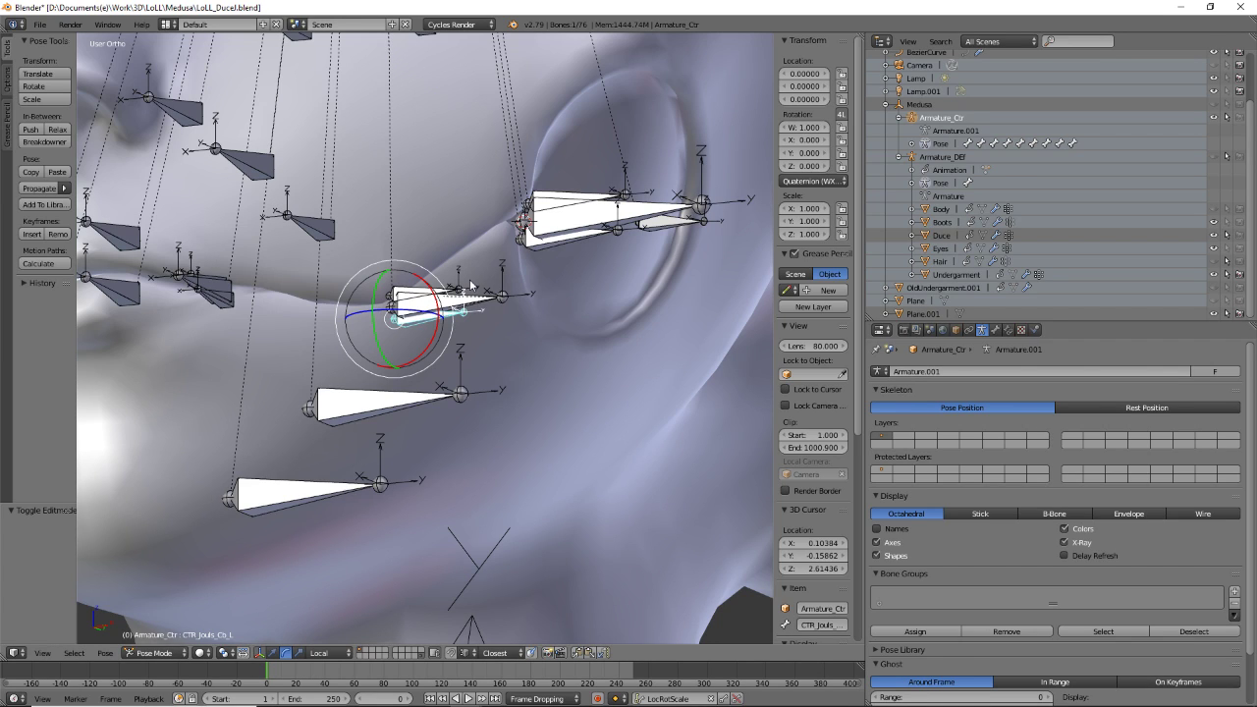
{"action": "left_click", "coordinate": [1009, 330]}
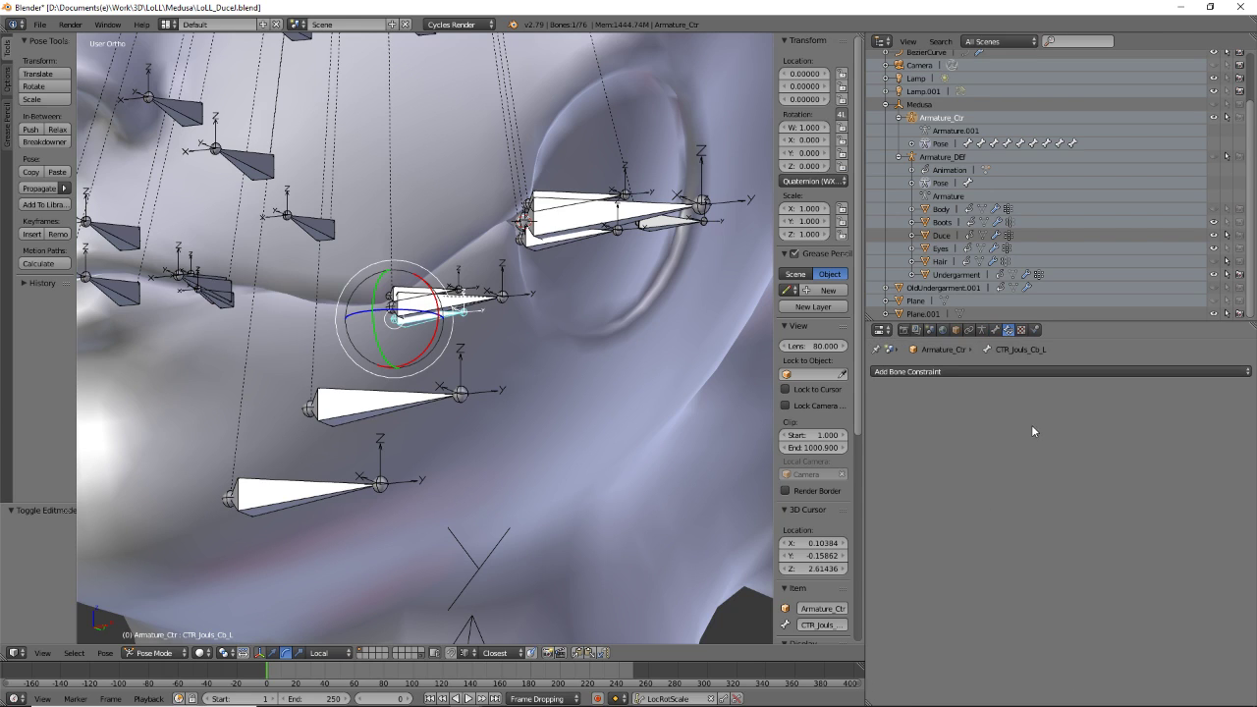
{"action": "left_click", "coordinate": [981, 330]}
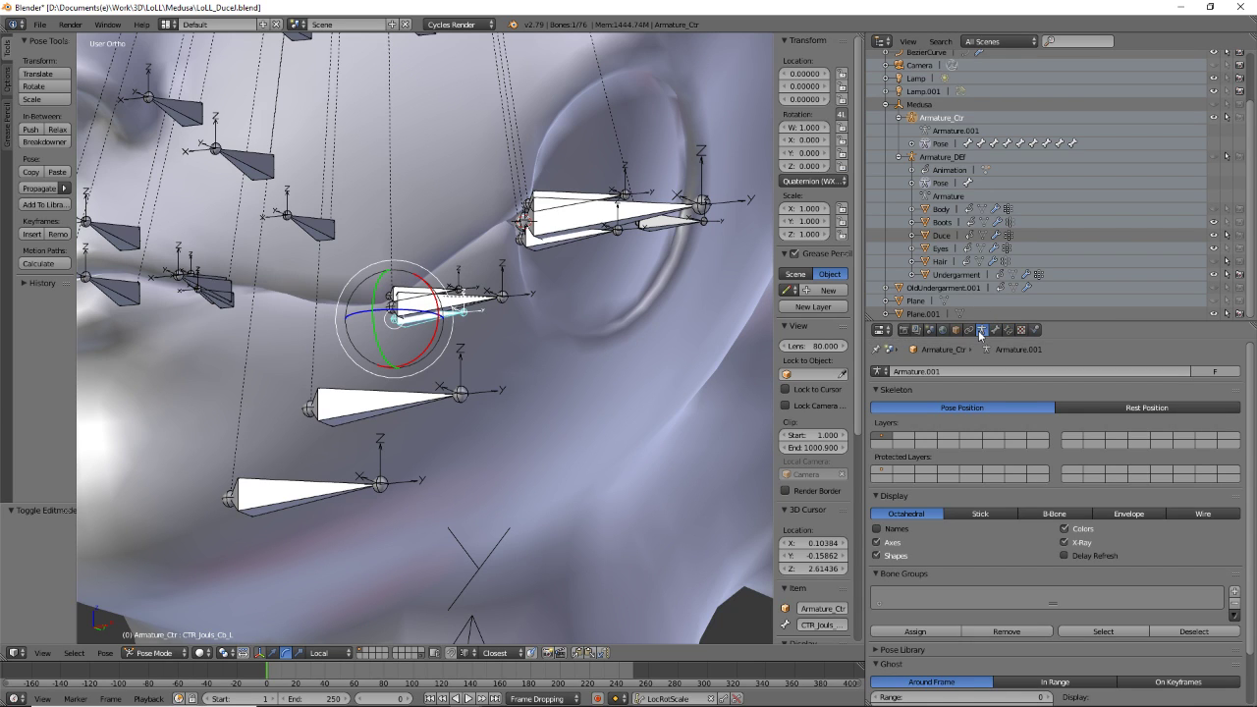
- Switch Armature_Ctr to Rest Position, unhide Armature_DEF, and switch that armature to Rest Position as well
{"action": "left_click", "coordinate": [1131, 408]}
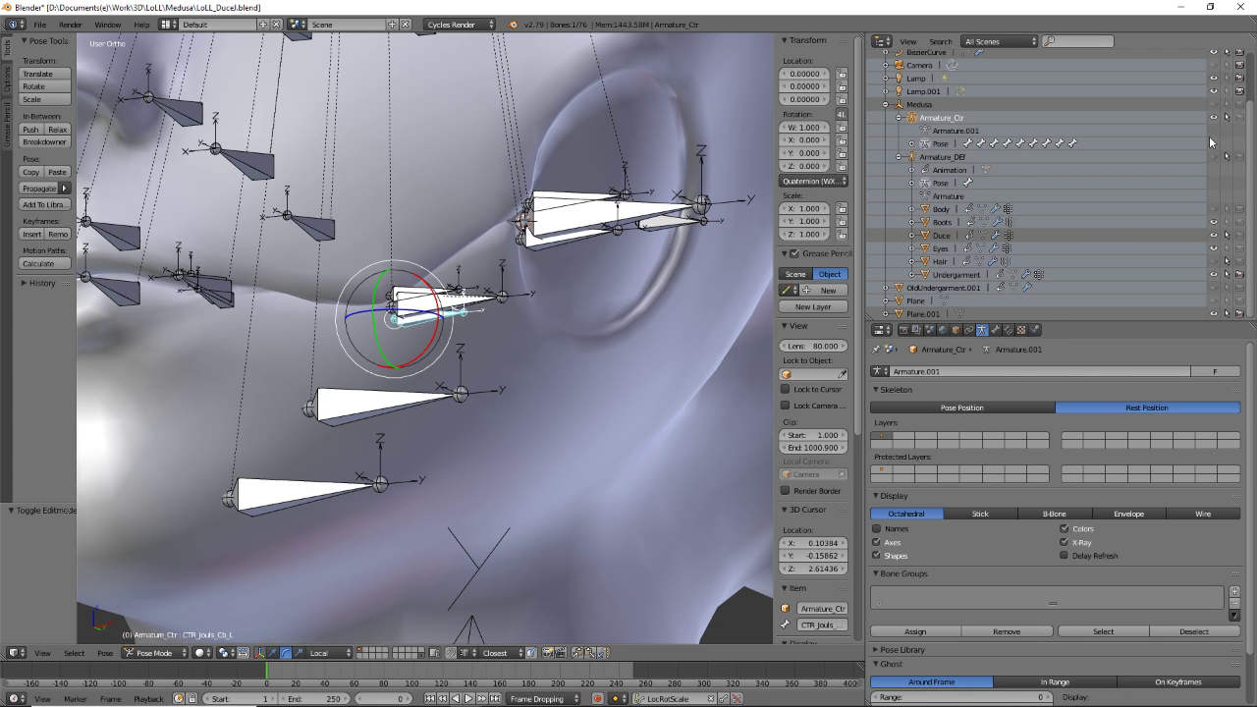
{"action": "left_click", "coordinate": [1214, 155]}
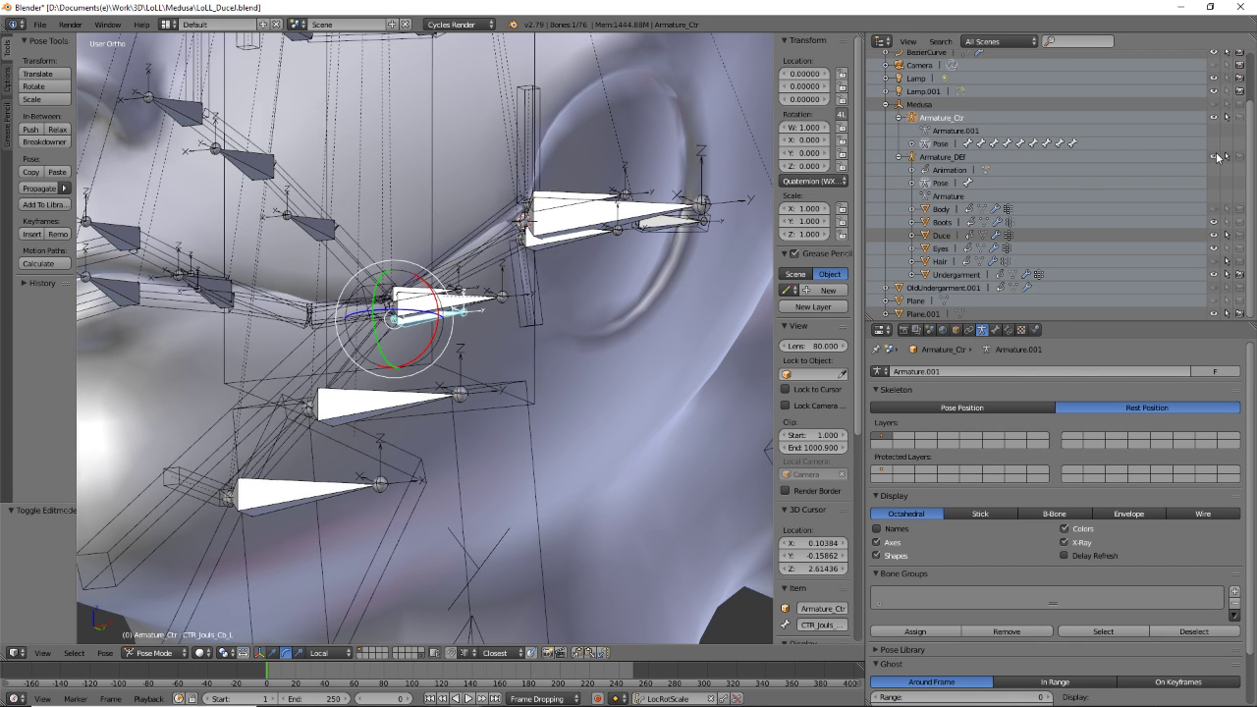
{"action": "right_click", "coordinate": [479, 264]}
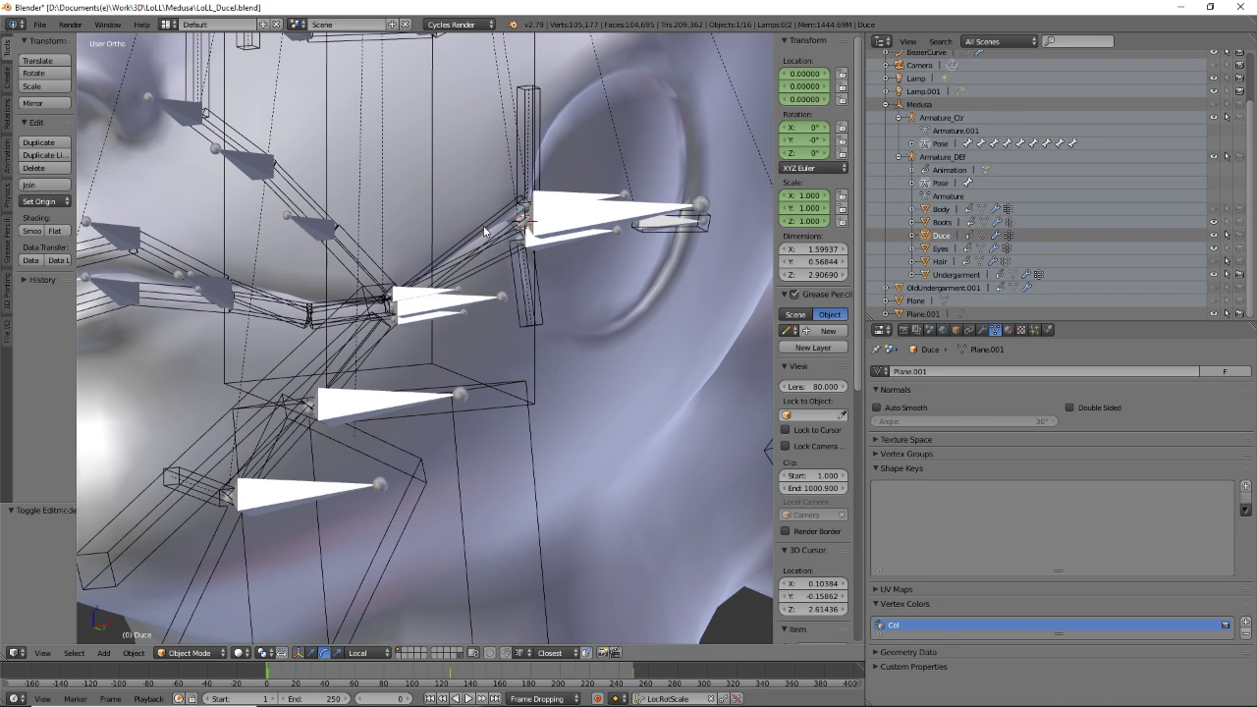
{"action": "right_click", "coordinate": [485, 232]}
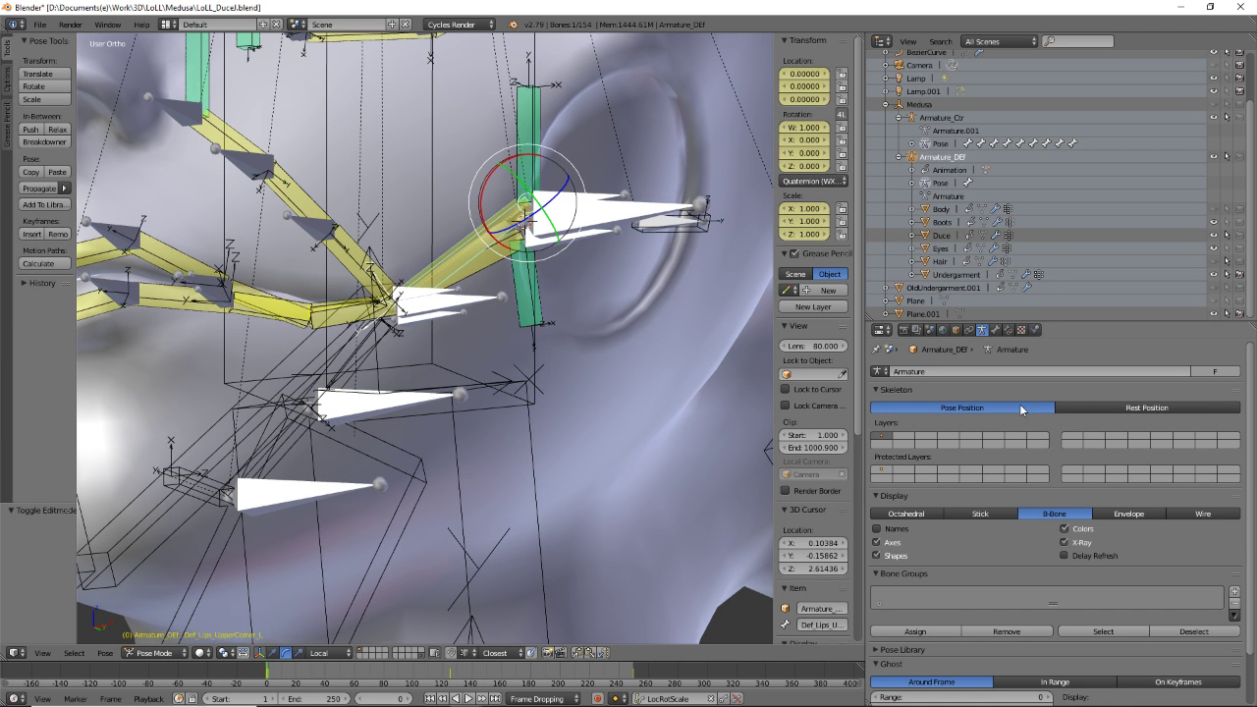
{"action": "left_click", "coordinate": [1165, 406]}
- Set the Bendy Bones segments to 1 on the upper and lower lip deform bones meeting at the left mouth corner
{"action": "middle_click_drag", "start_coordinate": [572, 339], "coordinate": [510, 400]}
{"action": "scroll", "coordinate": [510, 399], "scroll_direction": "up", "scroll_amount": 4}
{"action": "right_click", "coordinate": [324, 293]}
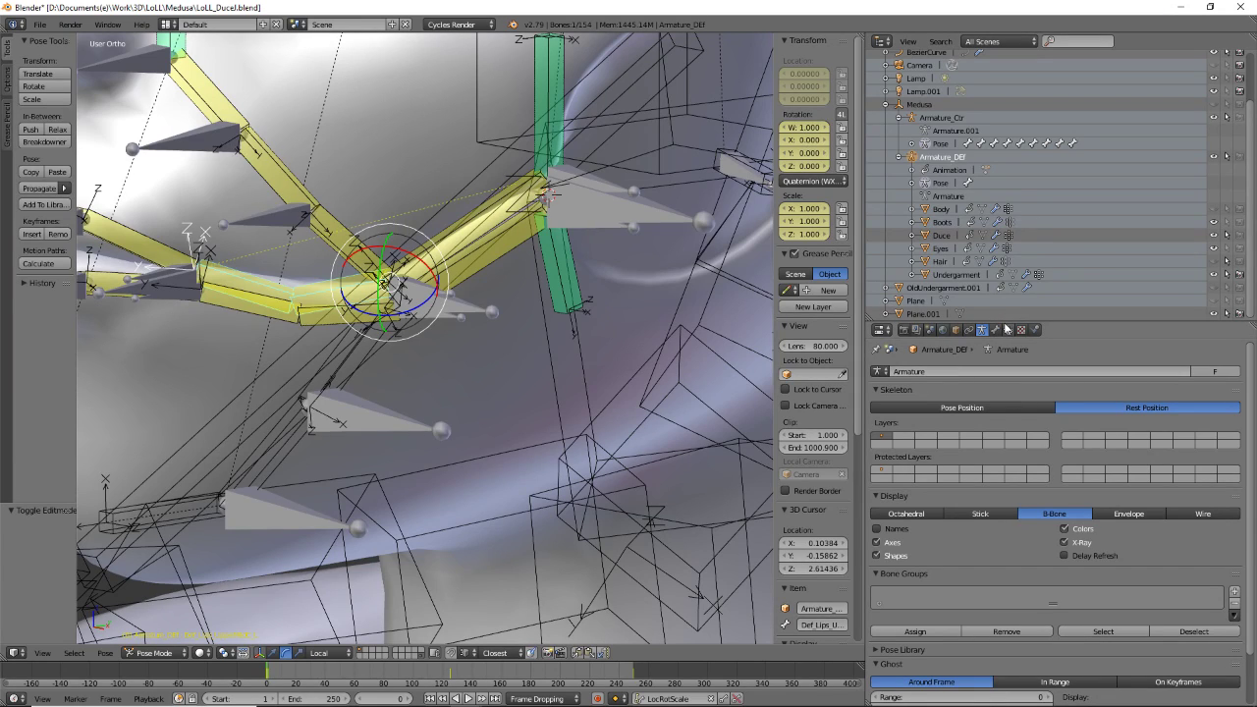
{"action": "left_click", "coordinate": [995, 329]}
{"action": "left_click", "coordinate": [875, 385]}
{"action": "right_click", "coordinate": [303, 316]}
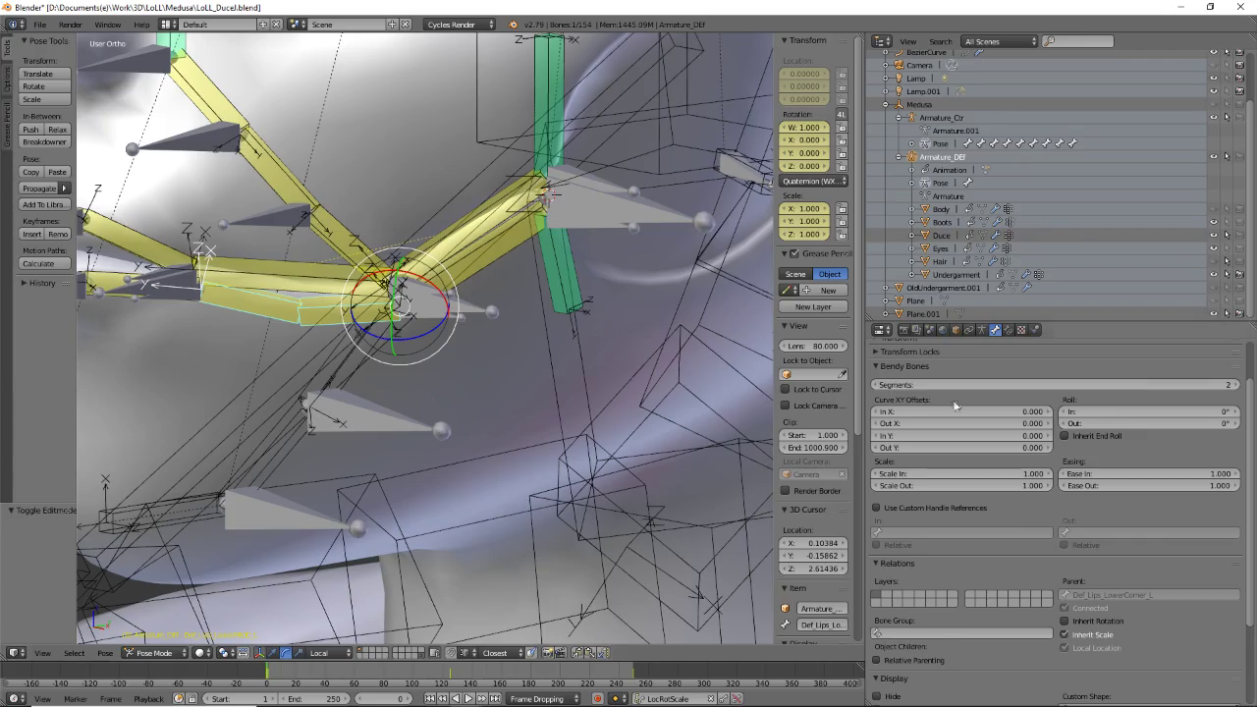
{"action": "left_click", "coordinate": [875, 385]}
- Check the constraints of Def_Lips_LowerMidC_L and set the Armature_DEF bone display to Octahedral
{"action": "scroll", "coordinate": [435, 359], "scroll_direction": "down", "scroll_amount": 5}
{"action": "middle_click_drag", "start_coordinate": [435, 359], "coordinate": [428, 332]}
{"action": "scroll", "coordinate": [411, 365], "scroll_direction": "up", "scroll_amount": 4}
{"action": "scroll", "coordinate": [413, 418], "scroll_direction": "up", "scroll_amount": 2}
{"action": "scroll", "coordinate": [411, 414], "scroll_direction": "down", "scroll_amount": 3}
{"action": "scroll", "coordinate": [493, 408], "scroll_direction": "up", "scroll_amount": 3}
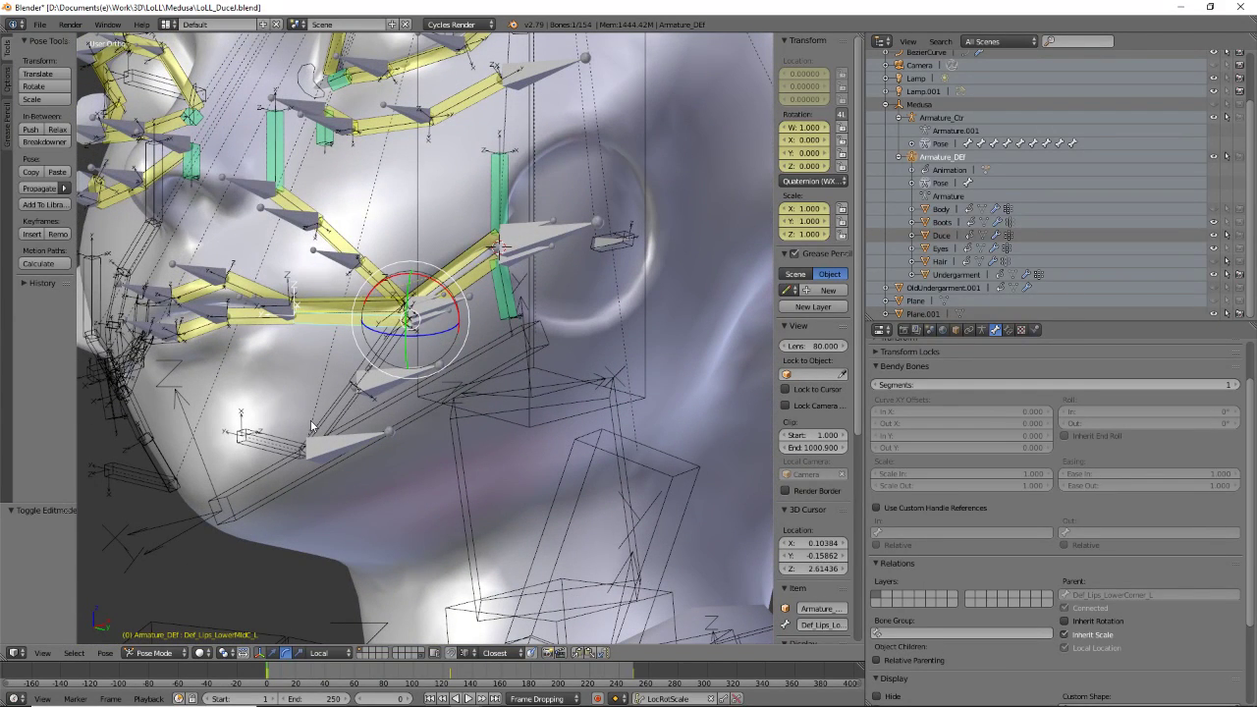
{"action": "left_click", "coordinate": [1008, 331]}
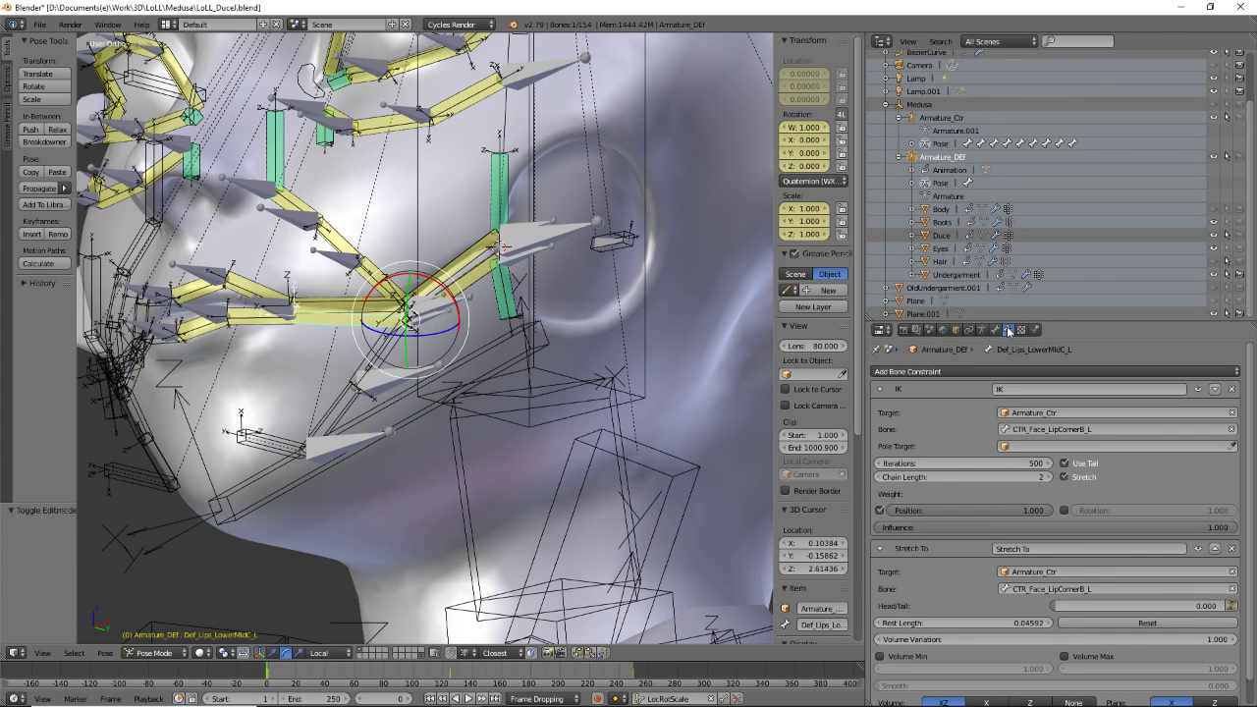
{"action": "left_click", "coordinate": [983, 331]}
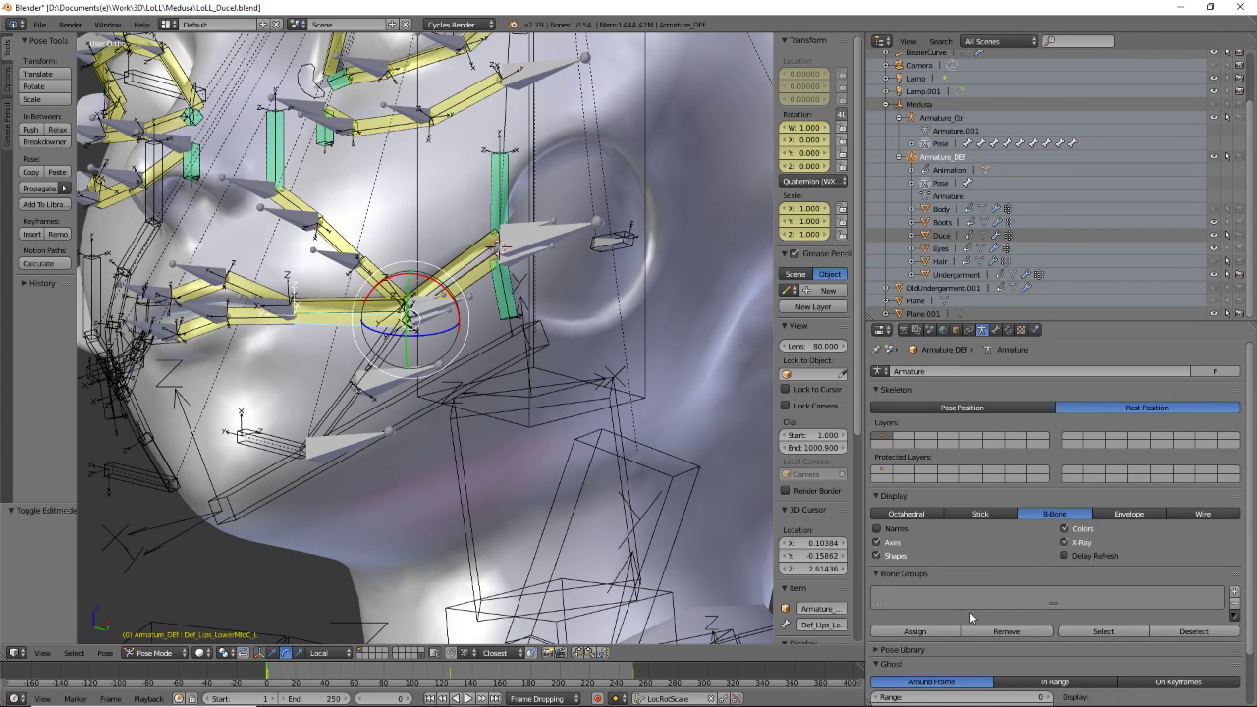
{"action": "left_click", "coordinate": [905, 513]}
- Copy the bone constraints from Def_Jowels_UpperC_L to the lower jowl bone Def_Jowels_LowerB_L
{"action": "mouse_move", "coordinate": [293, 504]}
{"action": "middle_mouse_down"}
{"action": "mouse_move", "coordinate": [315, 550]}
{"action": "mouse_move", "coordinate": [342, 551]}
{"action": "mouse_move", "coordinate": [319, 509]}
{"action": "mouse_move", "coordinate": [273, 505]}
{"action": "mouse_move", "coordinate": [302, 531]}
{"action": "mouse_move", "coordinate": [344, 536]}
{"action": "mouse_move", "coordinate": [268, 537]}
{"action": "mouse_move", "coordinate": [318, 491]}
{"action": "mouse_move", "coordinate": [283, 513]}
{"action": "middle_mouse_up"}
{"action": "scroll", "coordinate": [285, 496], "scroll_direction": "up", "scroll_amount": 6}
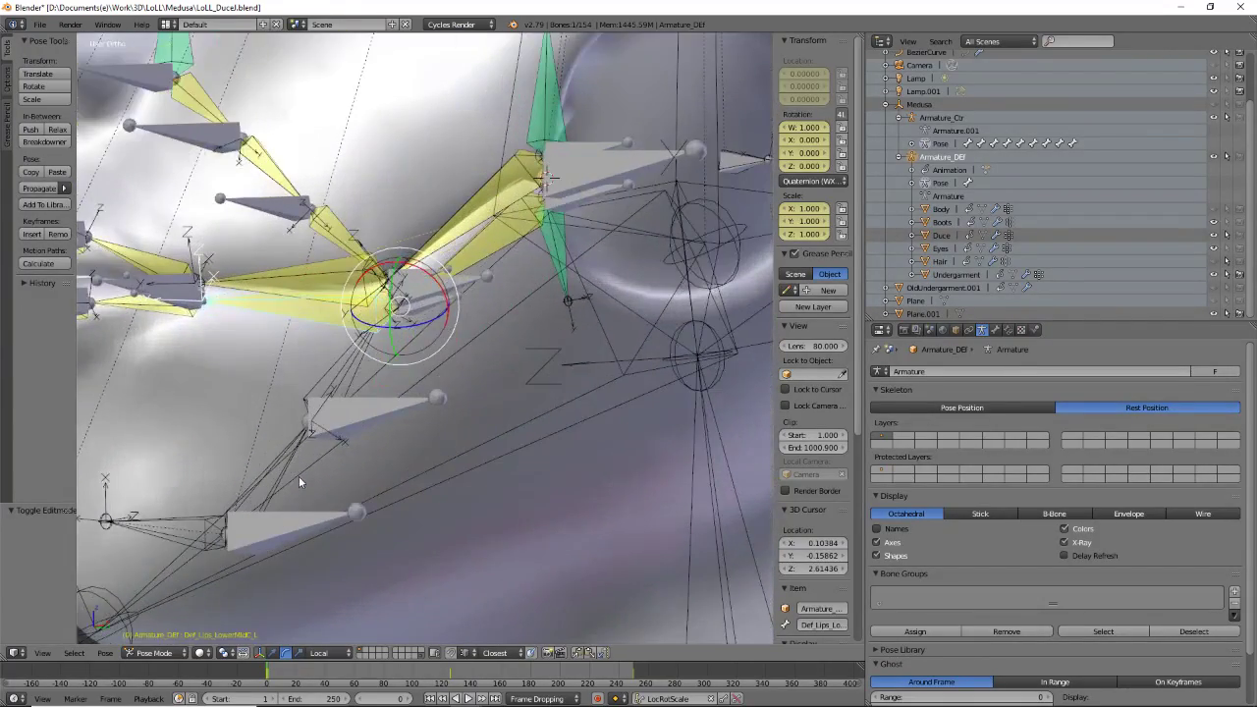
{"action": "middle_click_drag", "start_coordinate": [326, 424], "coordinate": [337, 366]}
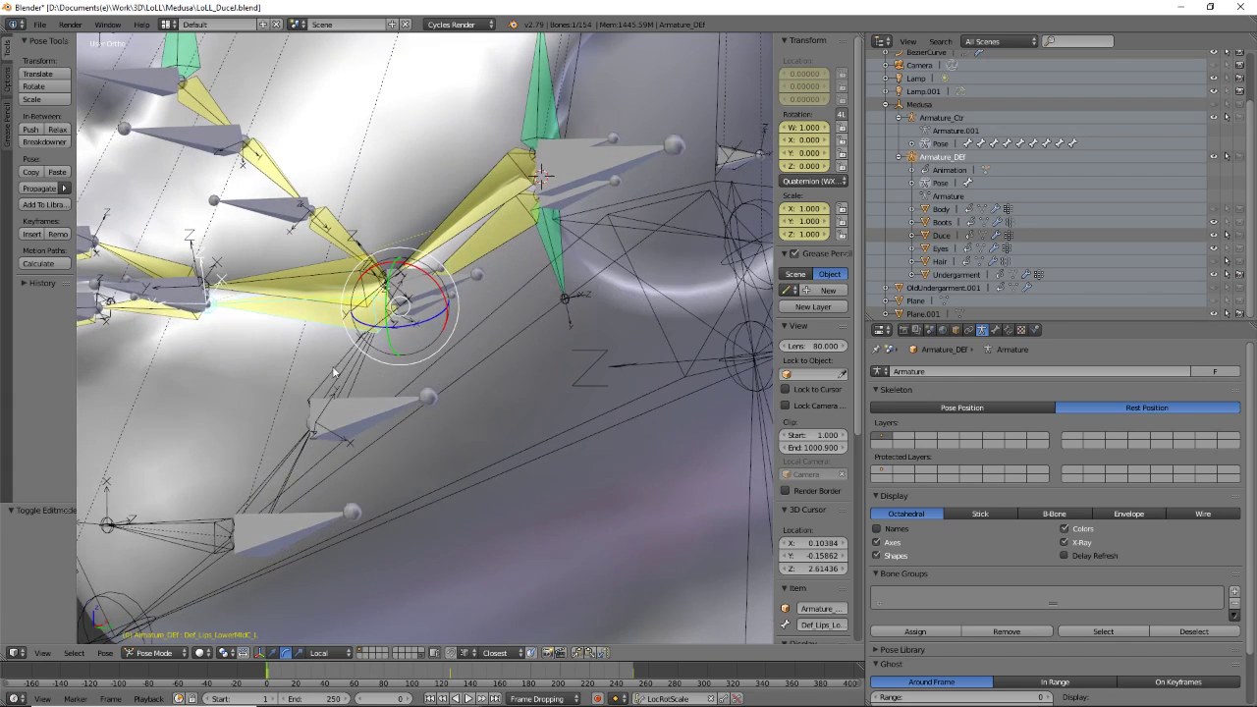
{"action": "right_click", "coordinate": [331, 367]}
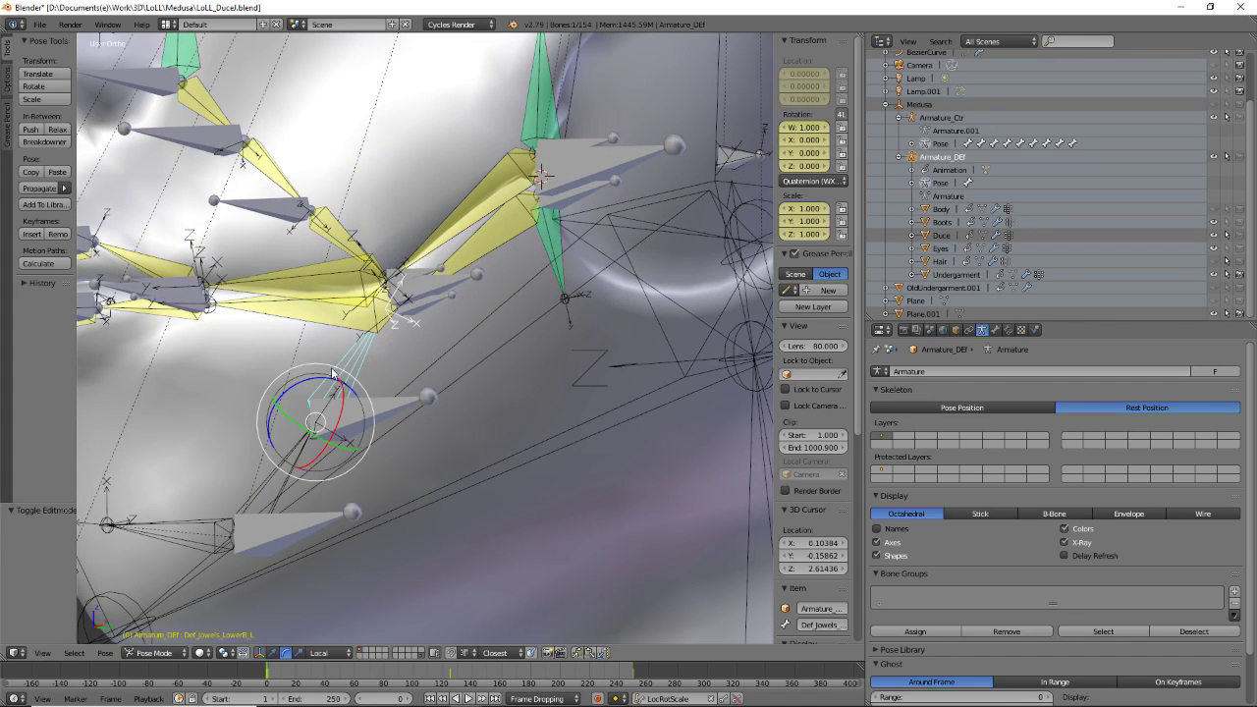
{"action": "right_click", "coordinate": [349, 251]}
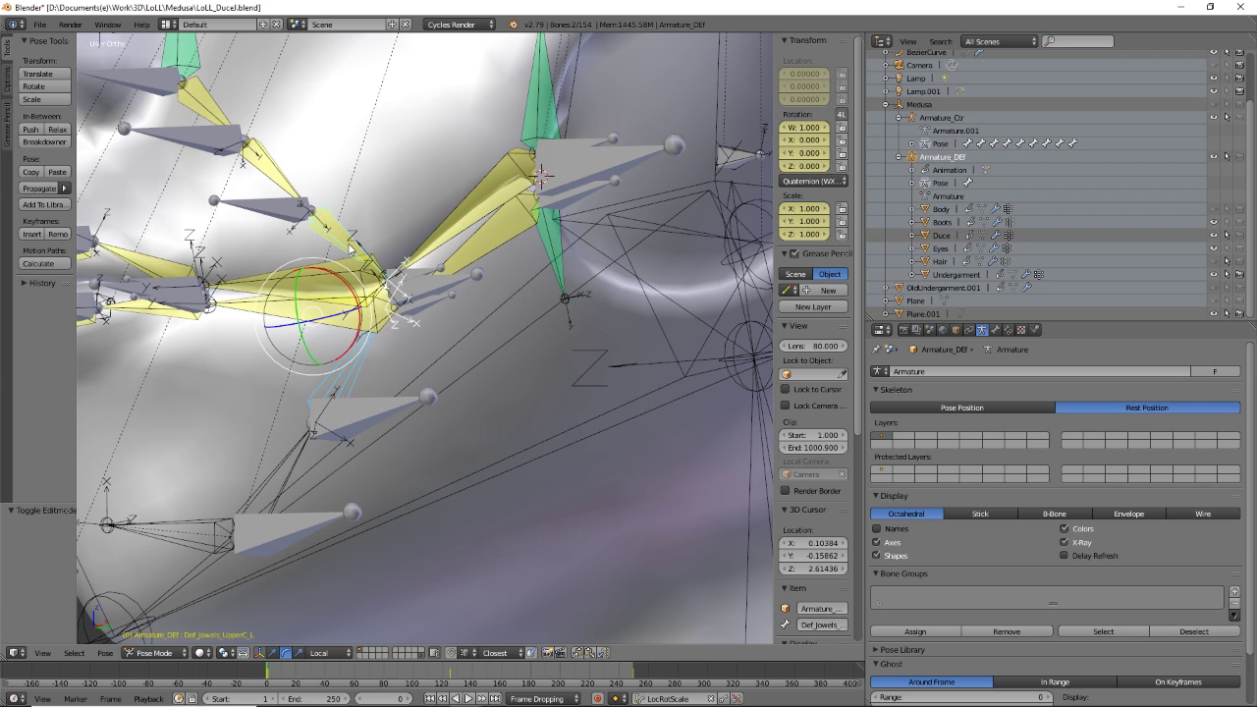
{"action": "left_click", "coordinate": [105, 654]}
{"action": "mouse_move", "coordinate": [147, 377]}
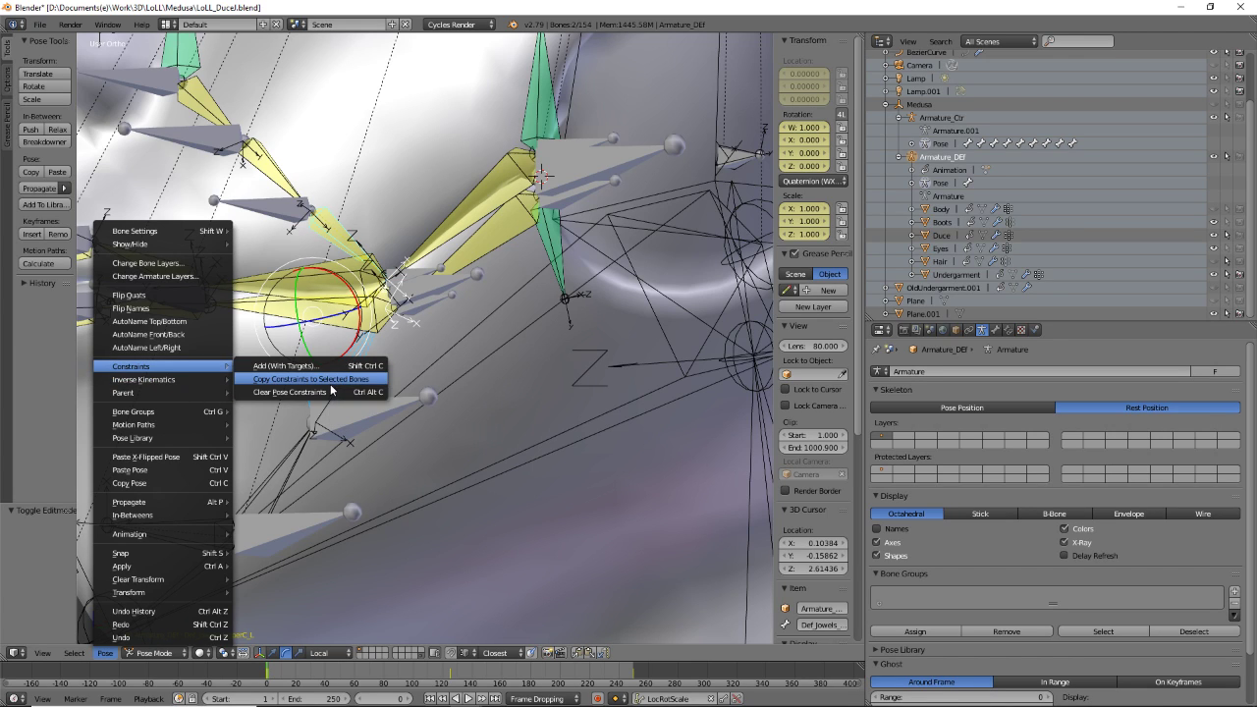
{"action": "left_click", "coordinate": [331, 390]}
{"action": "right_click", "coordinate": [359, 375]}
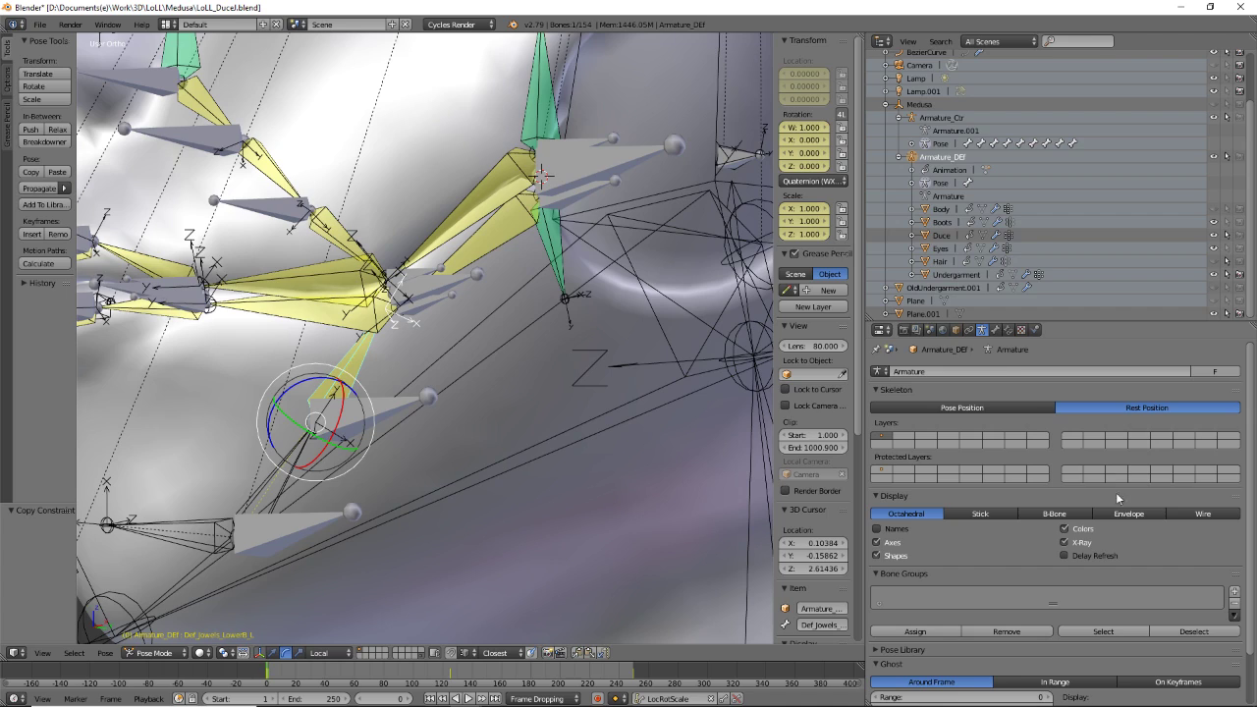
- Retarget the IK constraint of Def_Jowels_LowerB_L to the control bone CTR_Jouls_Cb_L
{"action": "left_click", "coordinate": [1008, 331]}
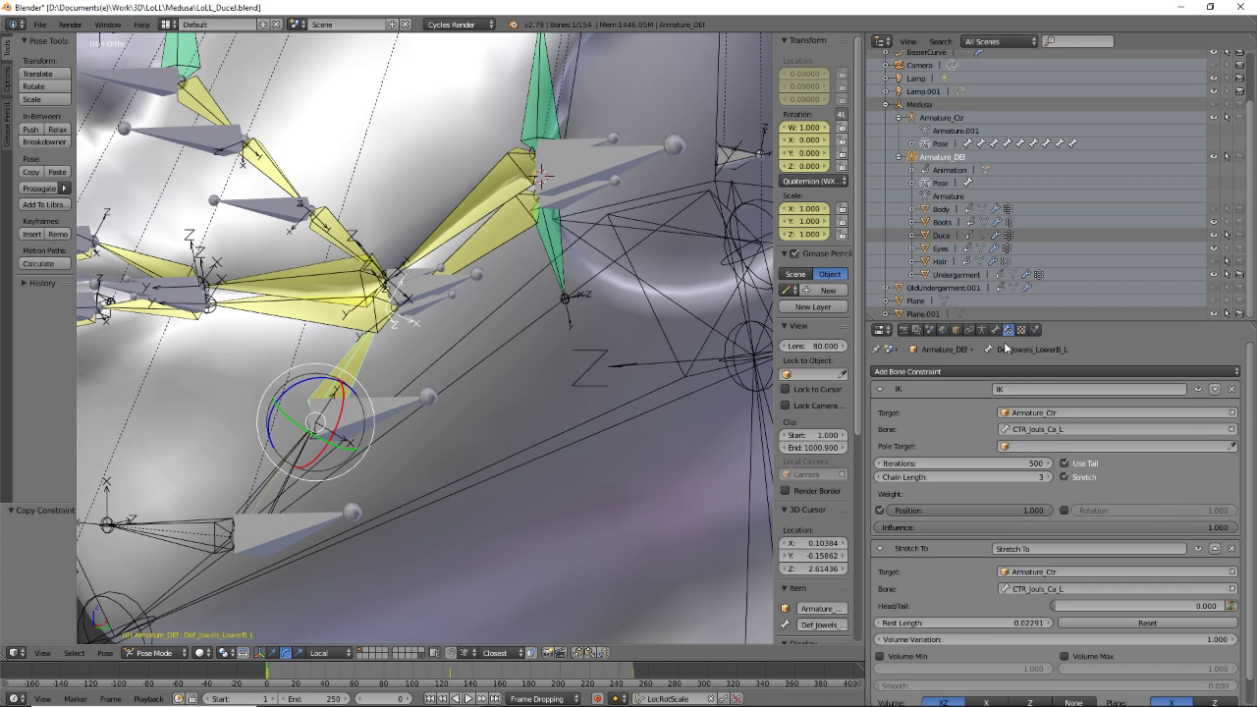
{"action": "left_click", "coordinate": [1118, 429]}
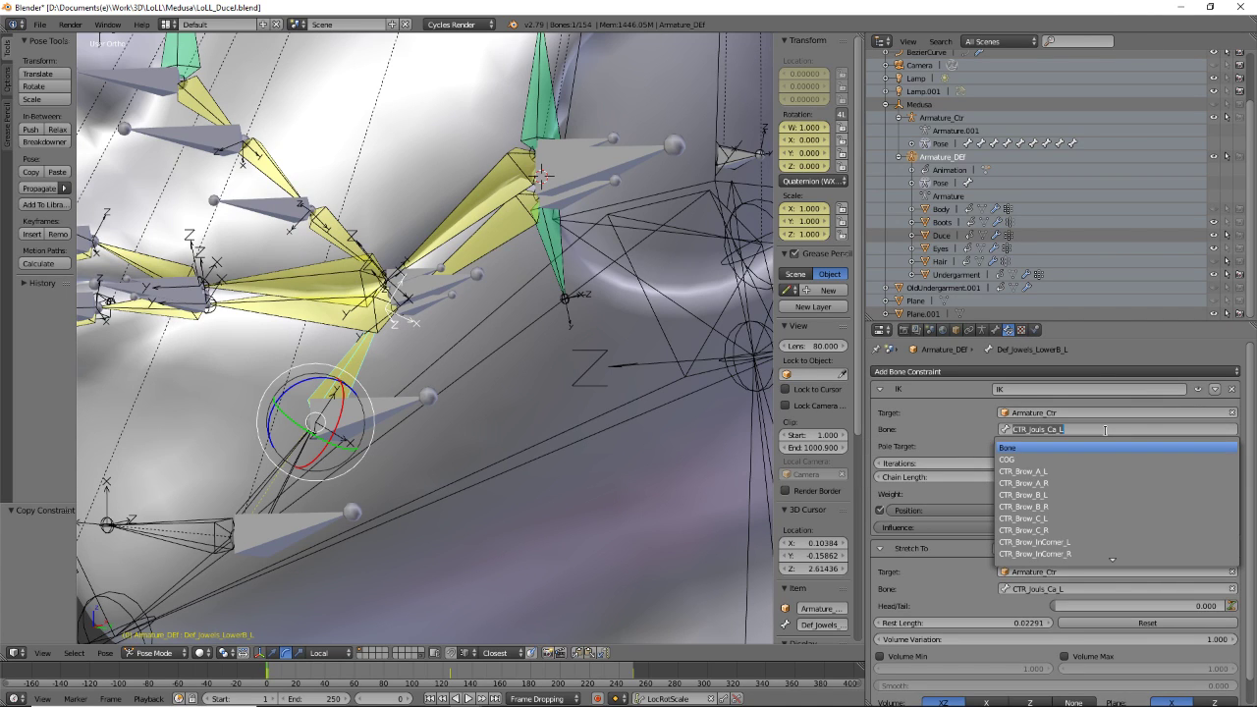
{"action": "left_click", "coordinate": [1105, 430]}
{"action": "key", "text": "BackSpace"}
{"action": "key", "text": "BackSpace"}
{"action": "key", "text": "BackSpace"}
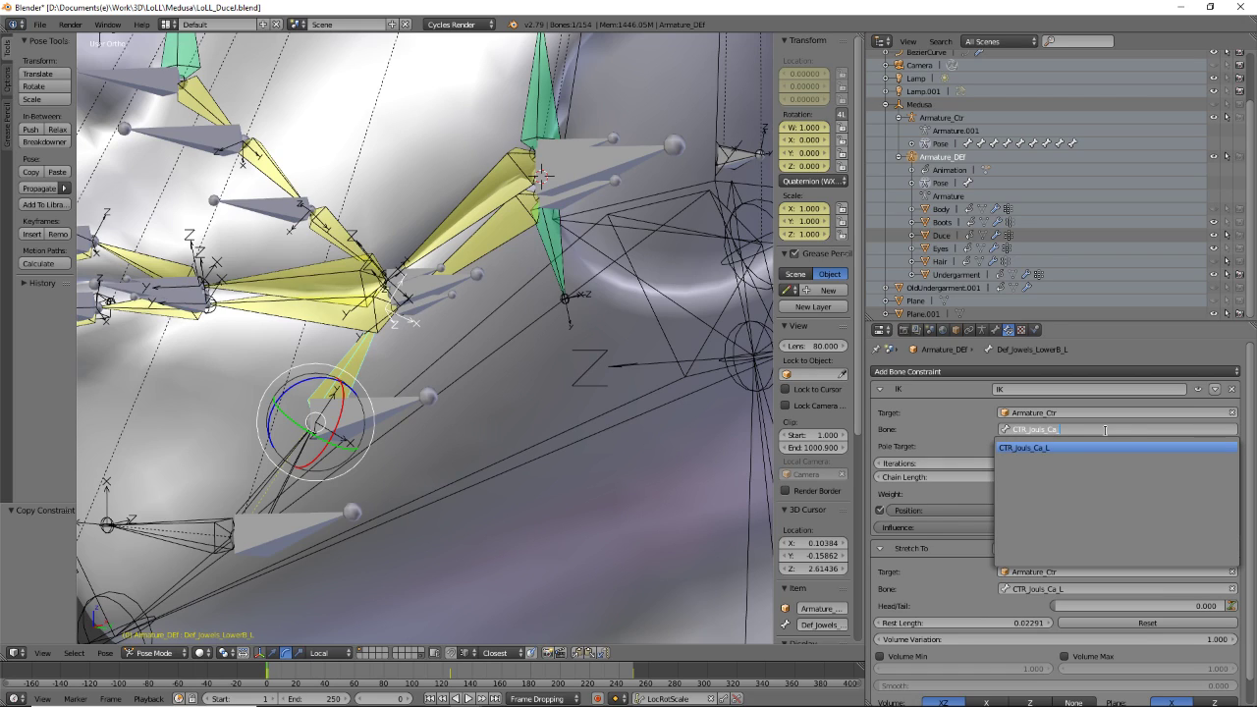
{"action": "key", "text": "Down"}
{"action": "key", "text": "Down"}
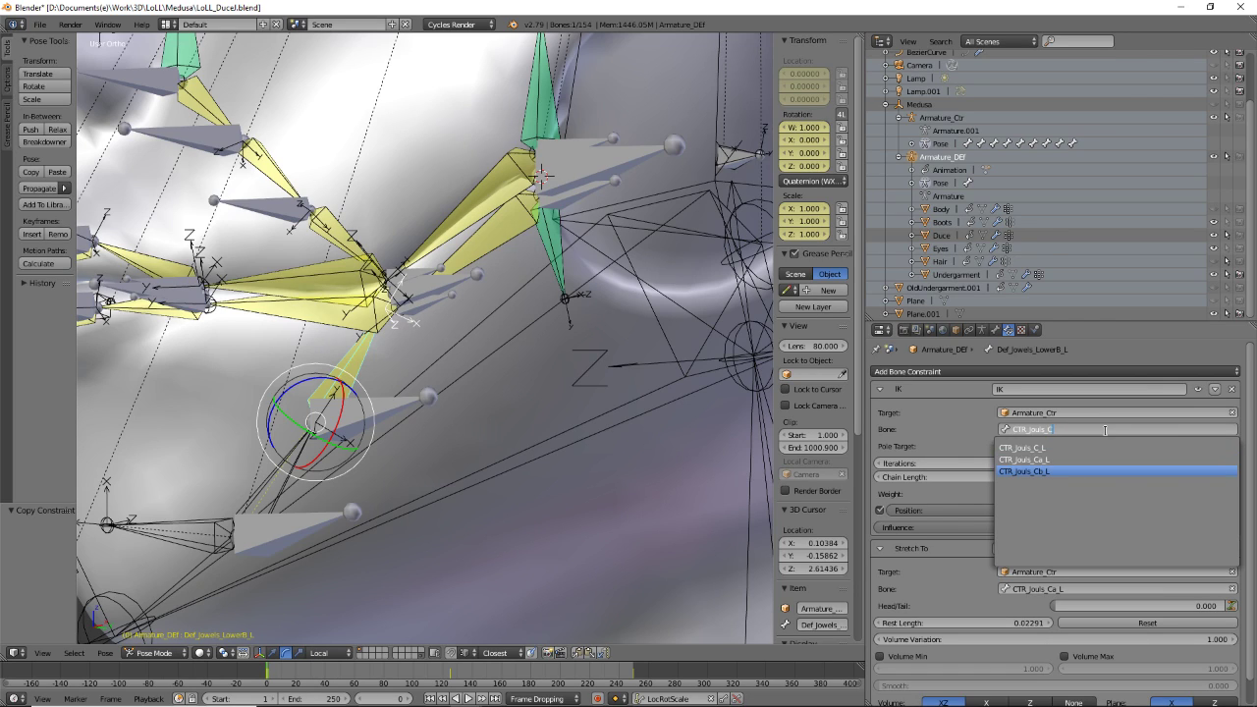
{"action": "key", "text": "Return"}
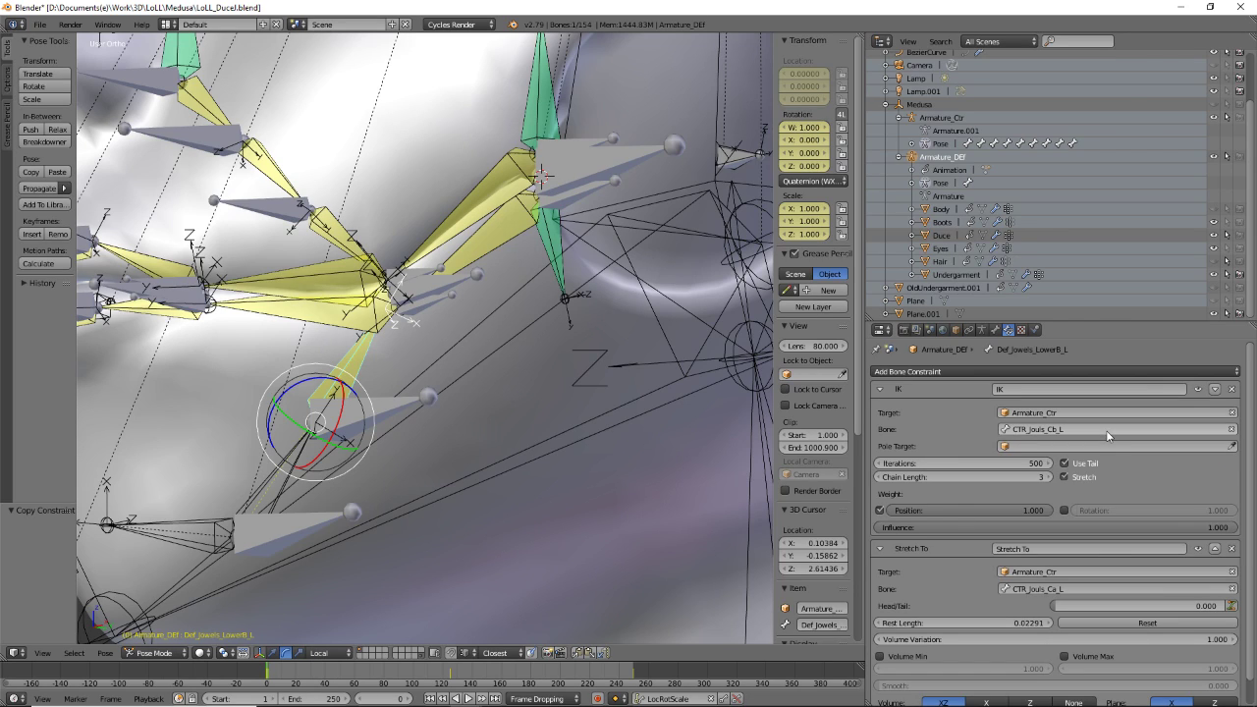
- Retarget the Stretch To constraint of Def_Jowels_LowerB_L to CTR_Jouls_Cb_L and reset its rest length
{"action": "left_click", "coordinate": [1085, 591]}
{"action": "key", "text": "ctrl+a"}
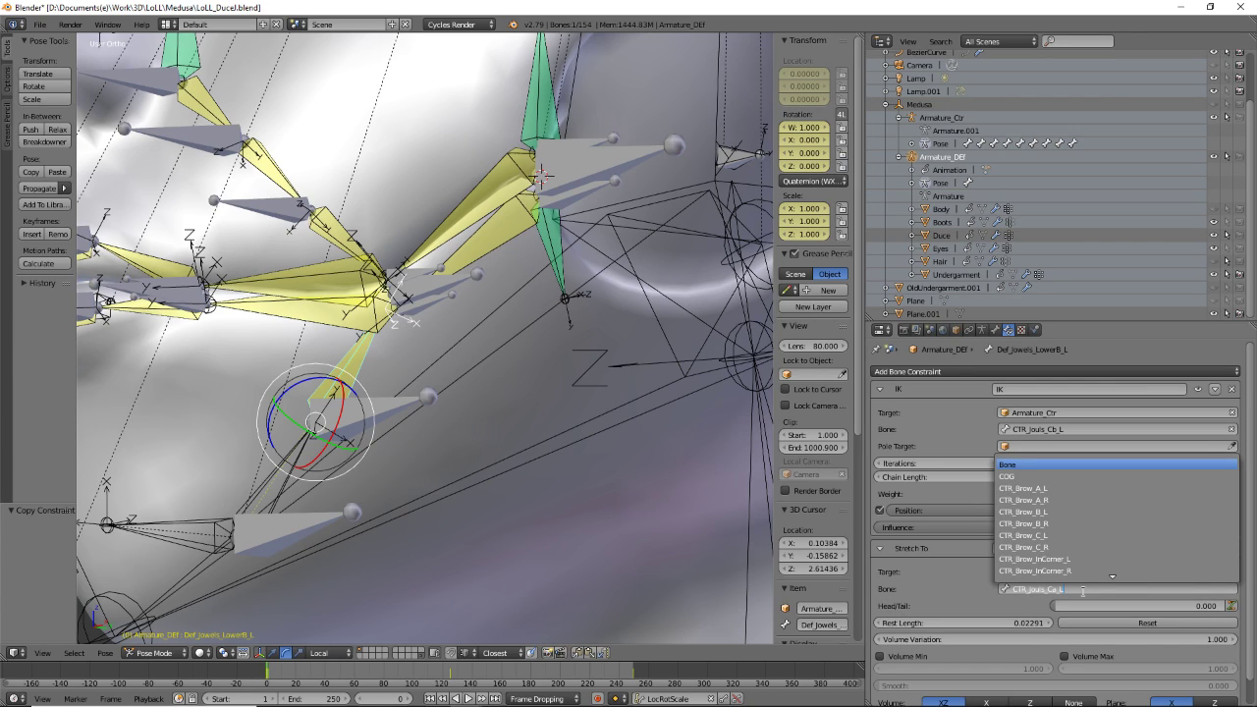
{"action": "key", "text": "End"}
{"action": "key", "text": "BackSpace"}
{"action": "key", "text": "BackSpace"}
{"action": "key", "text": "BackSpace"}
{"action": "key", "text": "Down"}
{"action": "key", "text": "Down"}
{"action": "key", "text": "Return"}
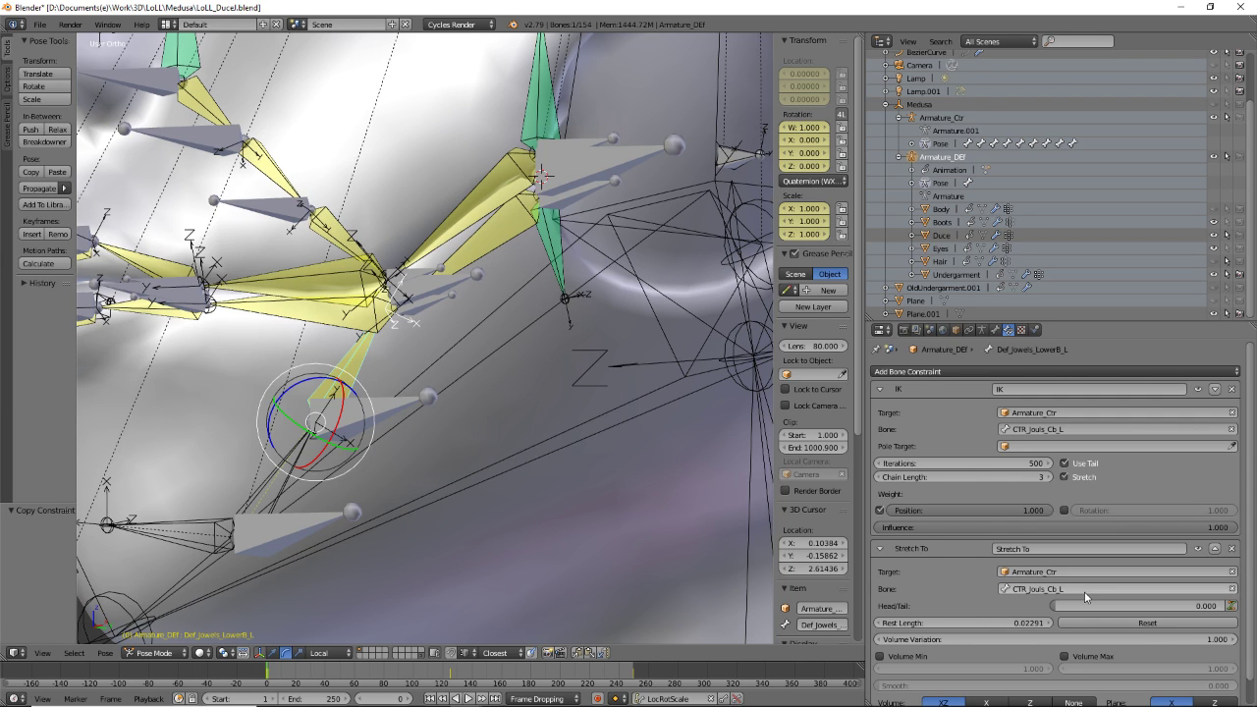
{"action": "left_click", "coordinate": [1096, 618]}
- Select the jowl control bone CTR_Jouls_D_L and open its name for copying
{"action": "middle_click_drag", "start_coordinate": [295, 334], "coordinate": [472, 265]}
{"action": "right_click", "coordinate": [470, 284]}
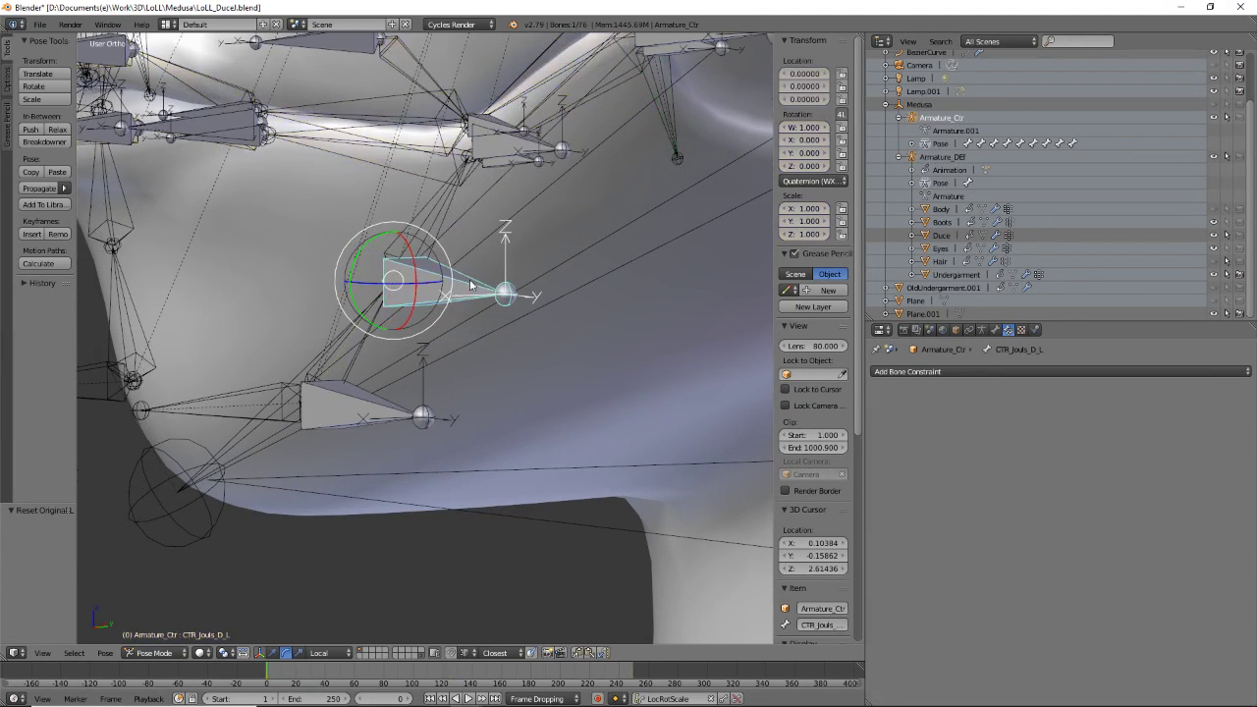
{"action": "left_click", "coordinate": [994, 331]}
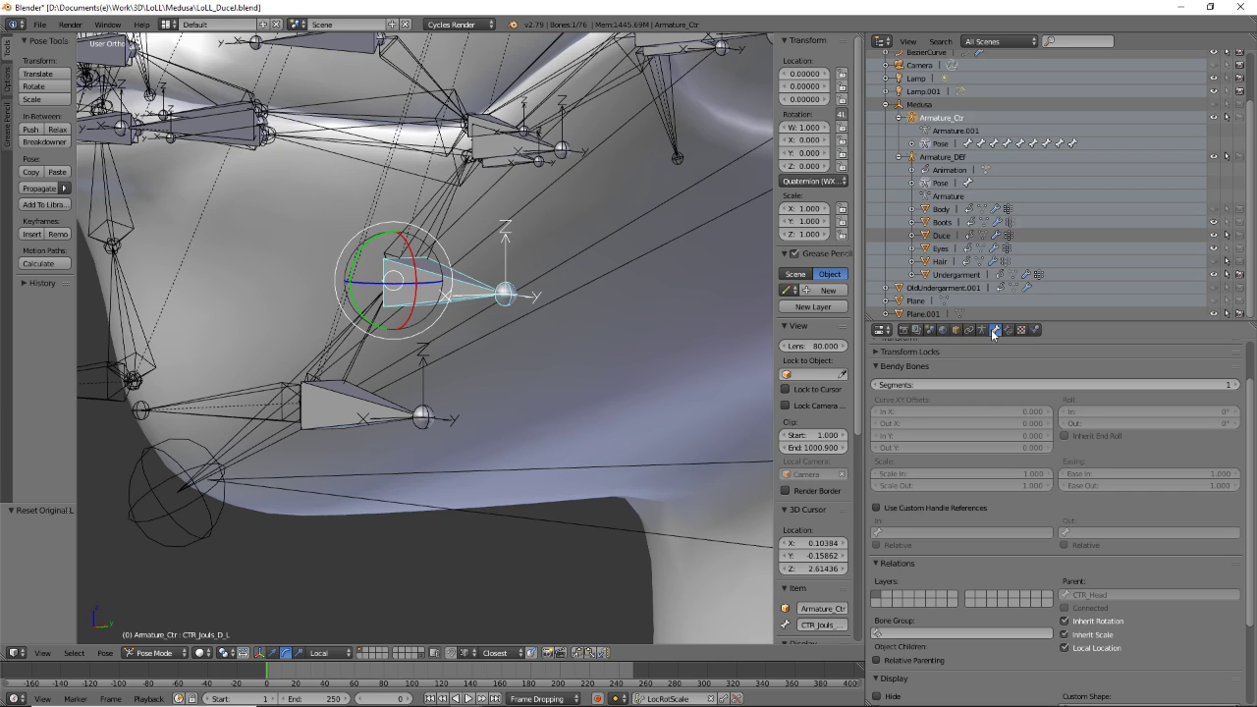
{"action": "scroll", "coordinate": [980, 397], "scroll_direction": "up", "scroll_amount": 2}
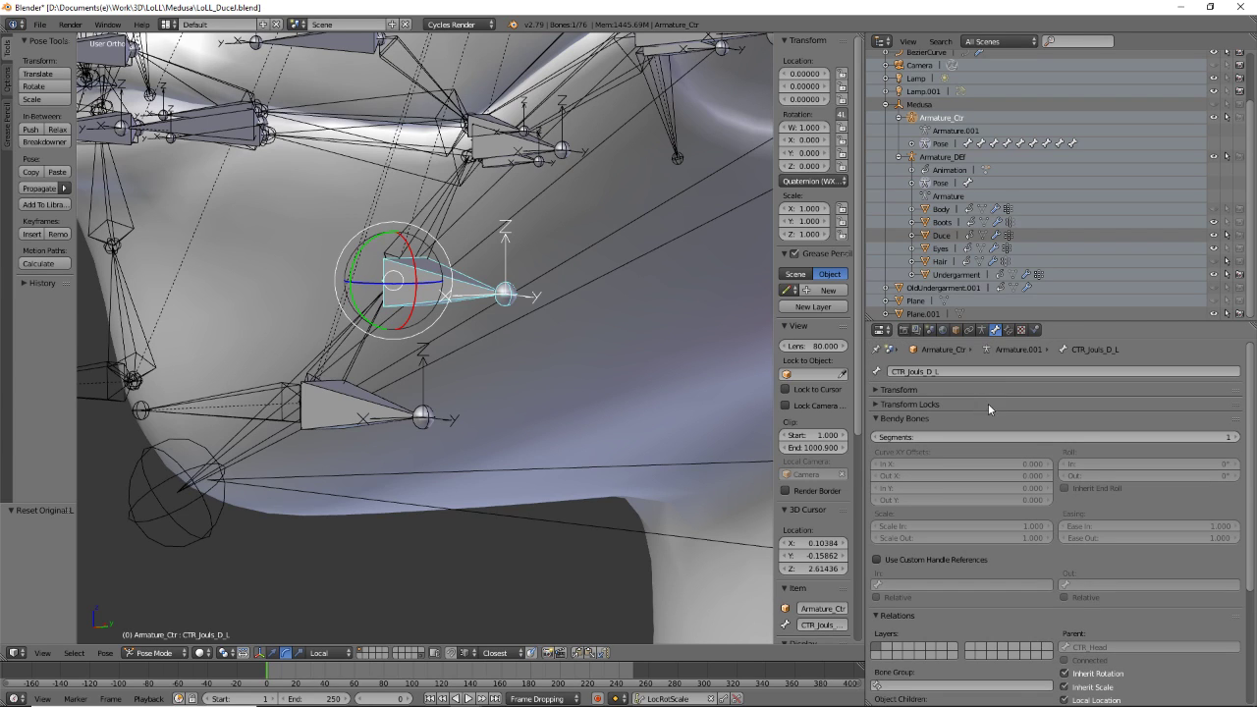
{"action": "left_click", "coordinate": [976, 371]}
{"action": "right_click", "coordinate": [347, 356]}
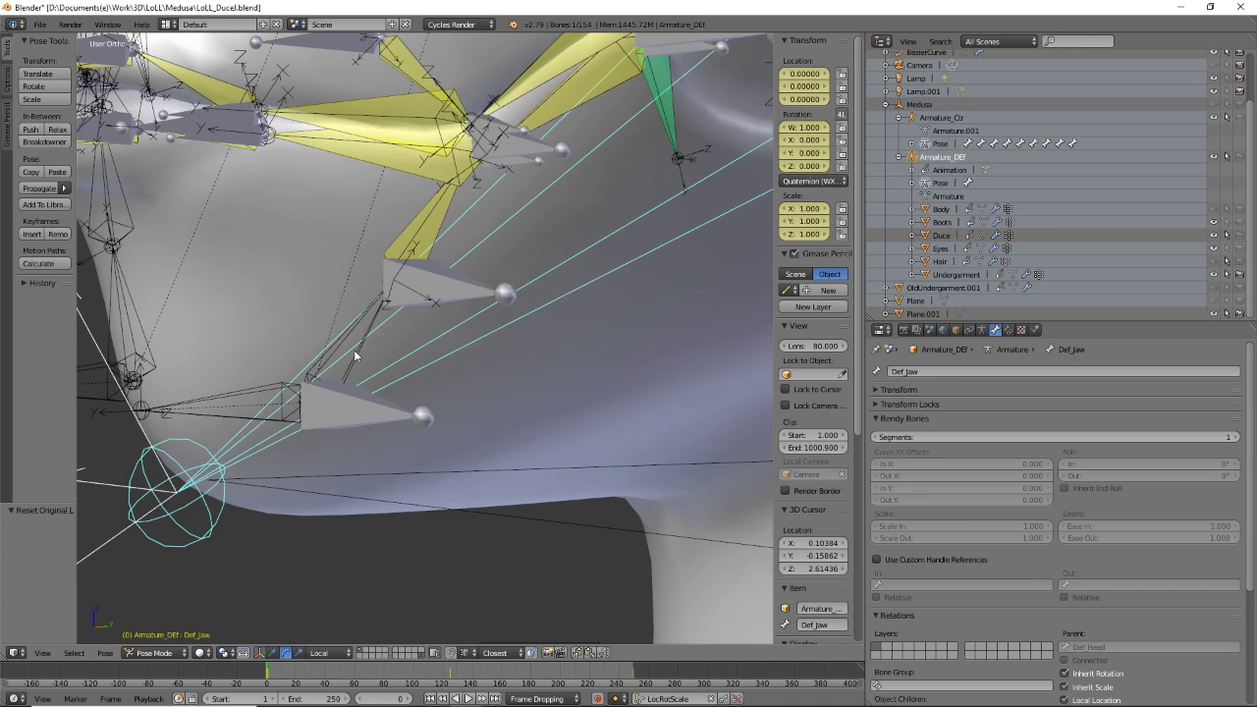
{"action": "right_click", "coordinate": [355, 349]}
{"action": "right_click", "coordinate": [420, 221], "text": "shift"}
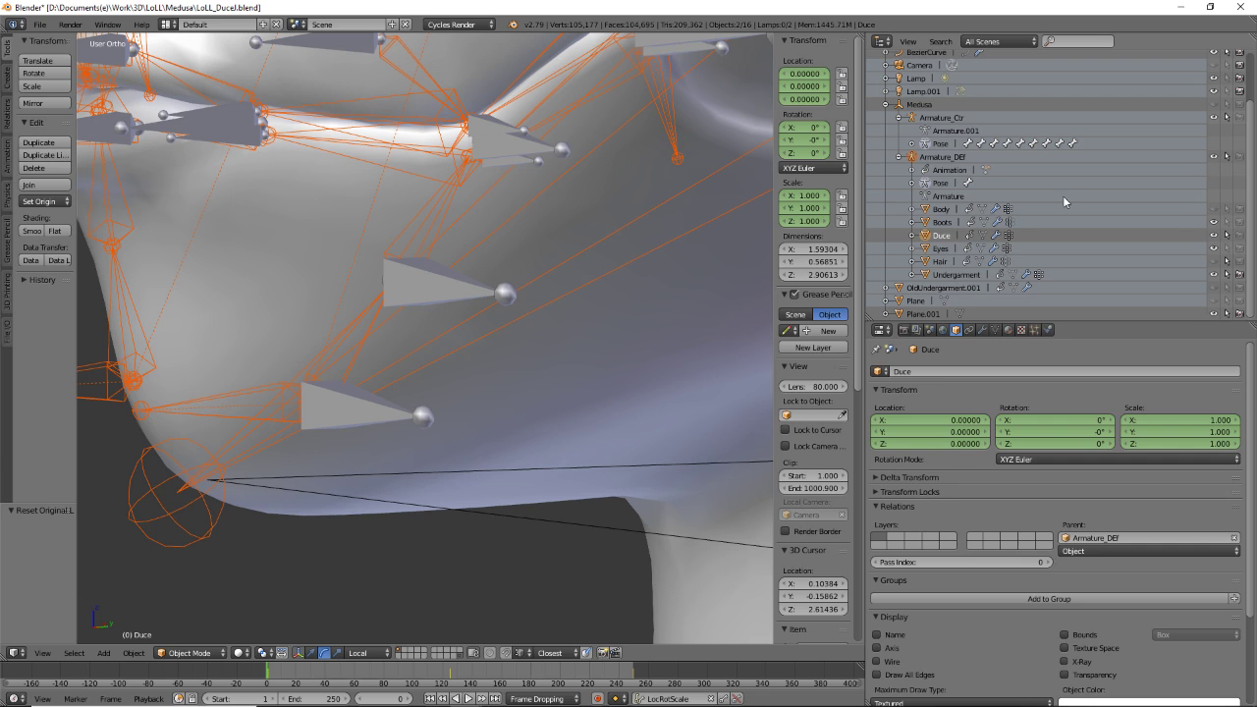
{"action": "left_click", "coordinate": [1223, 237]}
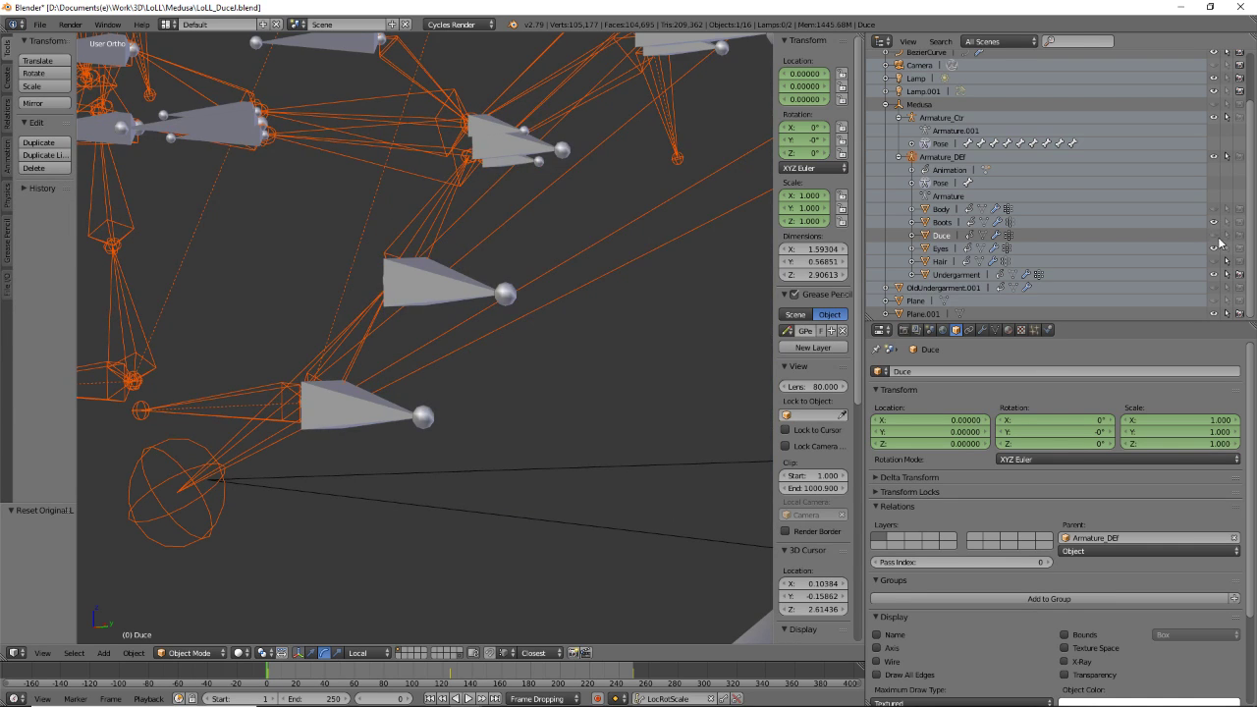
{"action": "left_click", "coordinate": [1223, 237]}
- Copy the bone constraints from Def_Jowels_LowerB_L to the jowl bone below it, Def_Jowels_LowerA_L
{"action": "right_click", "coordinate": [338, 359]}
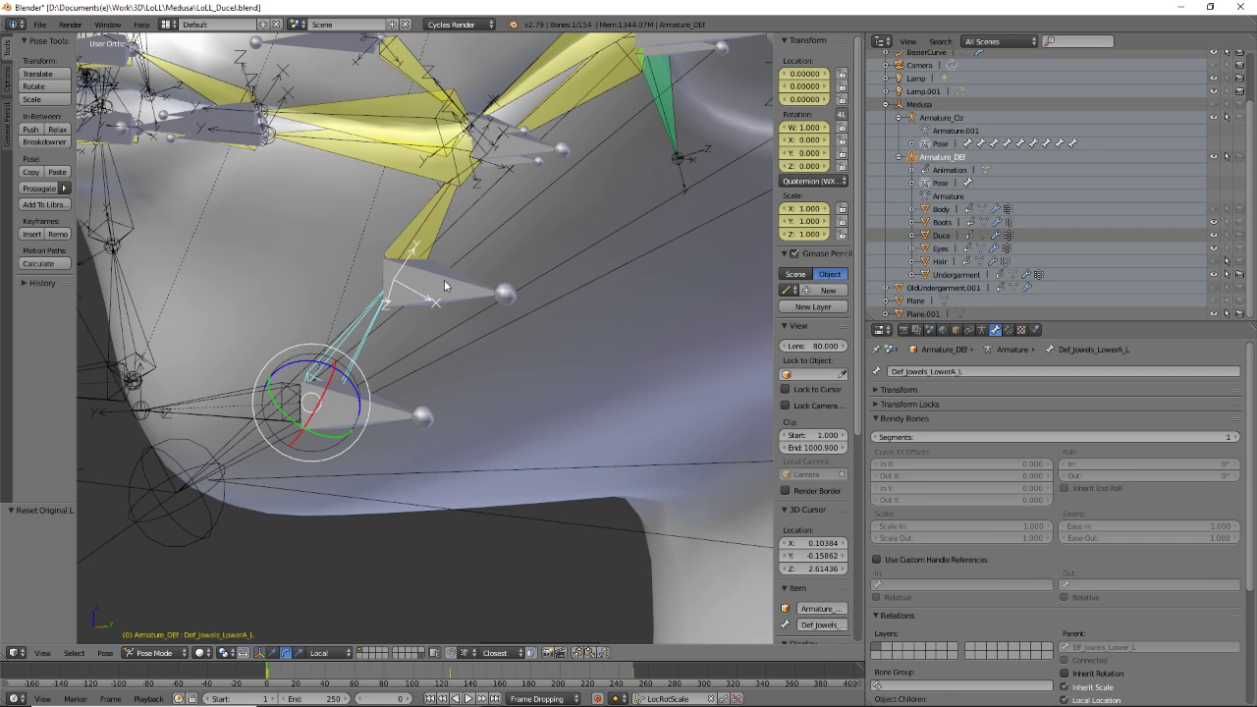
{"action": "right_click", "coordinate": [411, 227], "text": "shift"}
{"action": "left_click", "coordinate": [106, 653]}
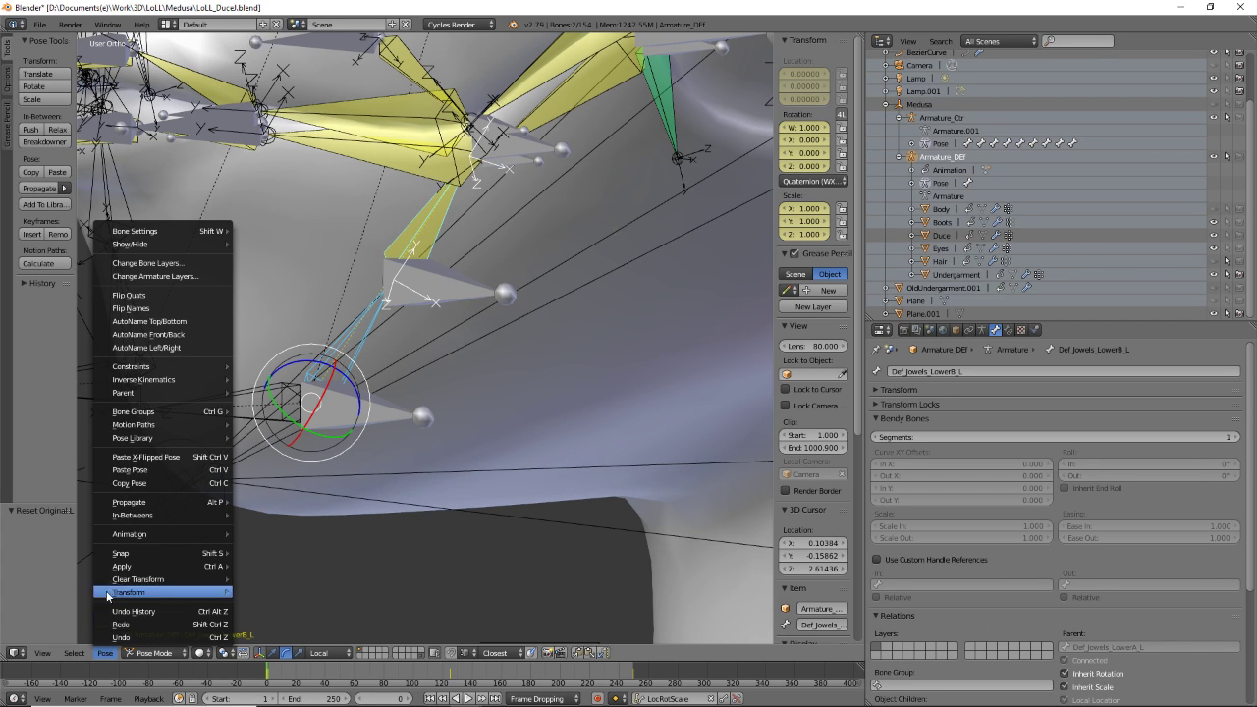
{"action": "mouse_move", "coordinate": [142, 366]}
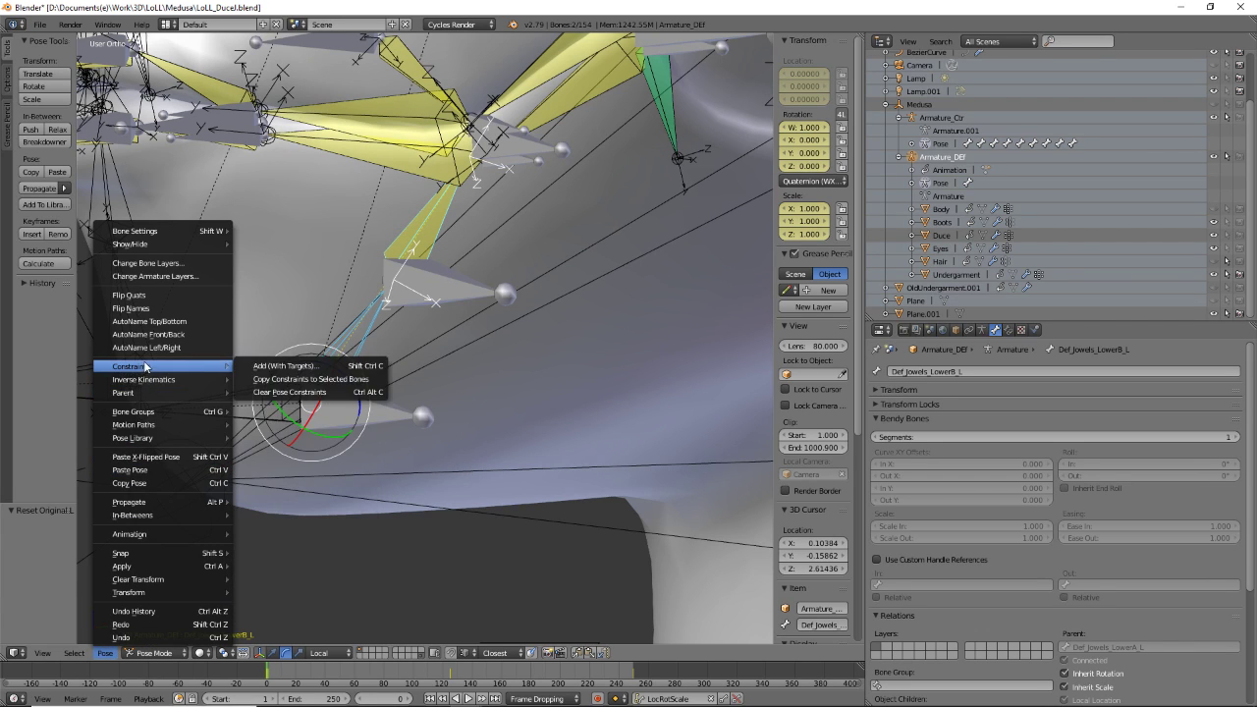
{"action": "left_click", "coordinate": [324, 379]}
{"action": "right_click", "coordinate": [362, 342]}
{"action": "right_click", "coordinate": [361, 342]}
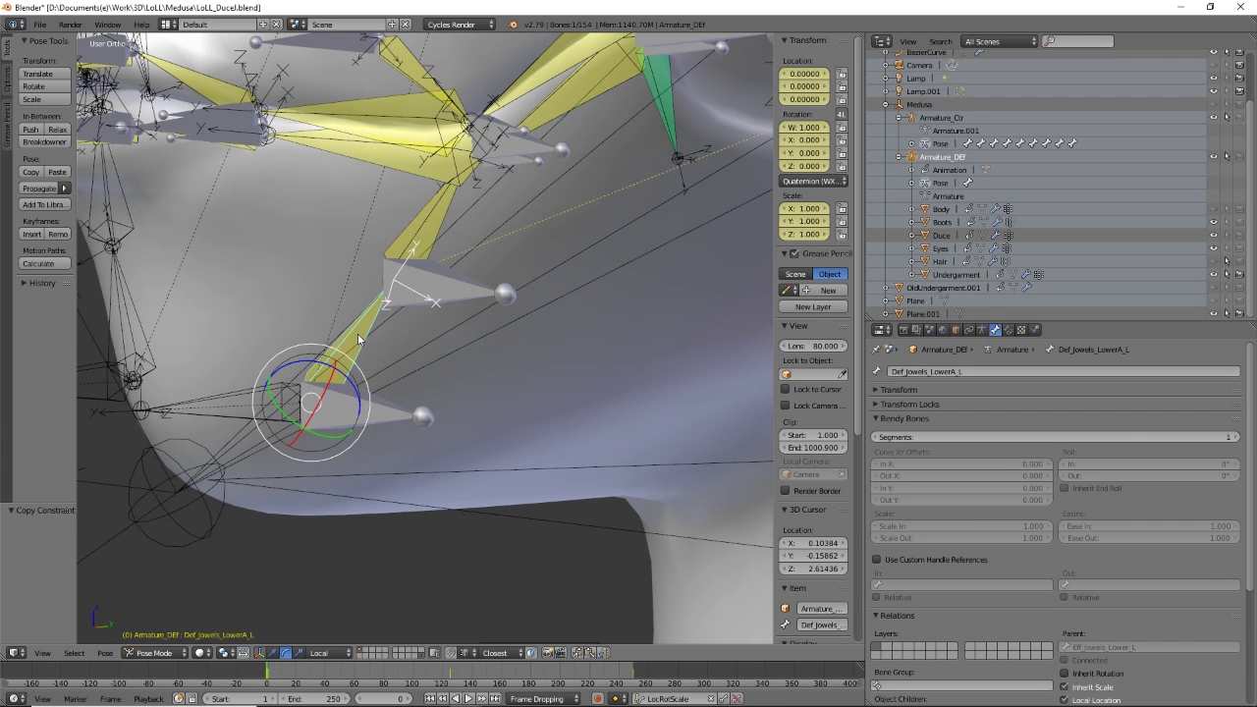
- Set the IK chain length of Def_Jowels_LowerB_L to 2
{"action": "right_click", "coordinate": [416, 236]}
{"action": "left_click", "coordinate": [1007, 332]}
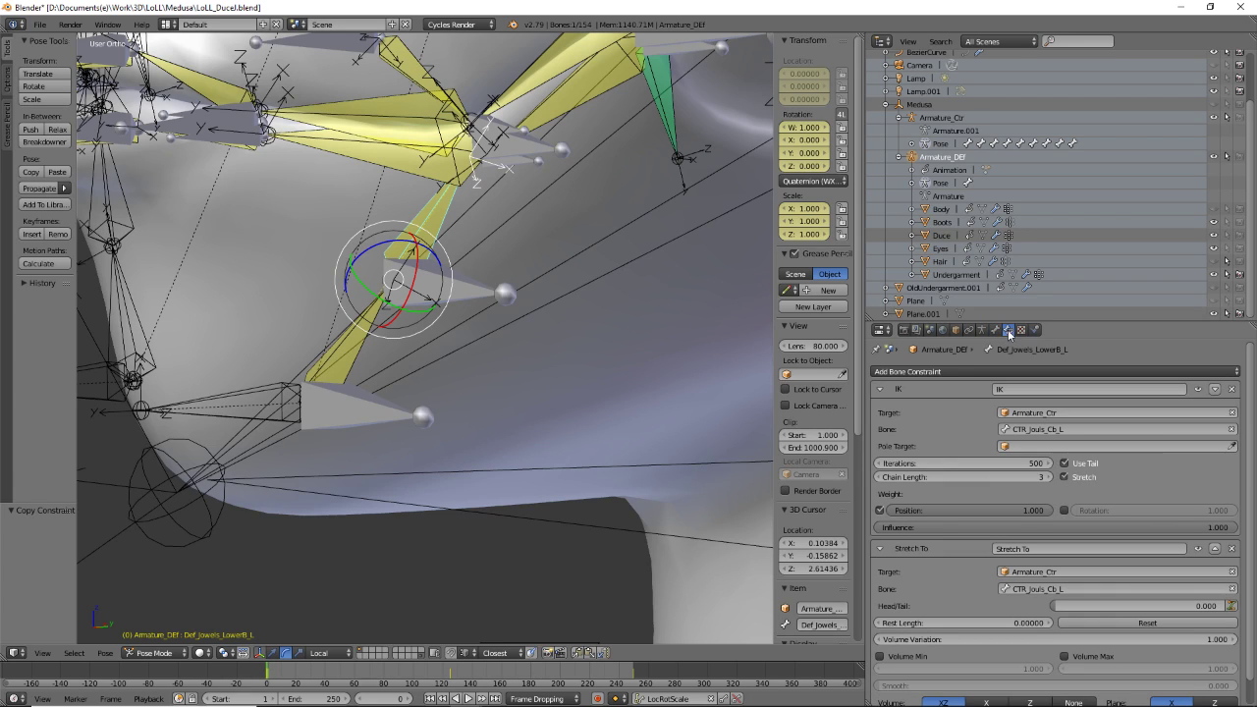
{"action": "left_click", "coordinate": [882, 478]}
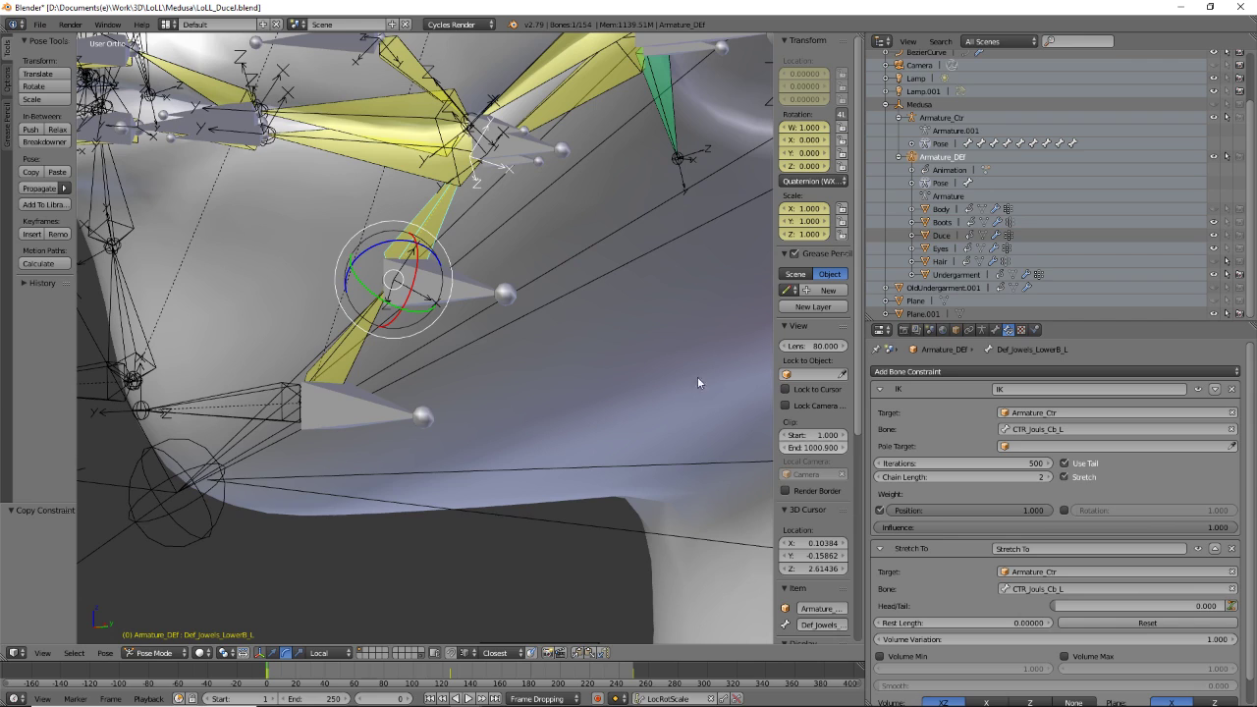
- Set the IK chain length of the jowl deform bone Def_Jowels_LowerA_L to 0
{"action": "right_click", "coordinate": [342, 341]}
{"action": "right_click", "coordinate": [351, 344]}
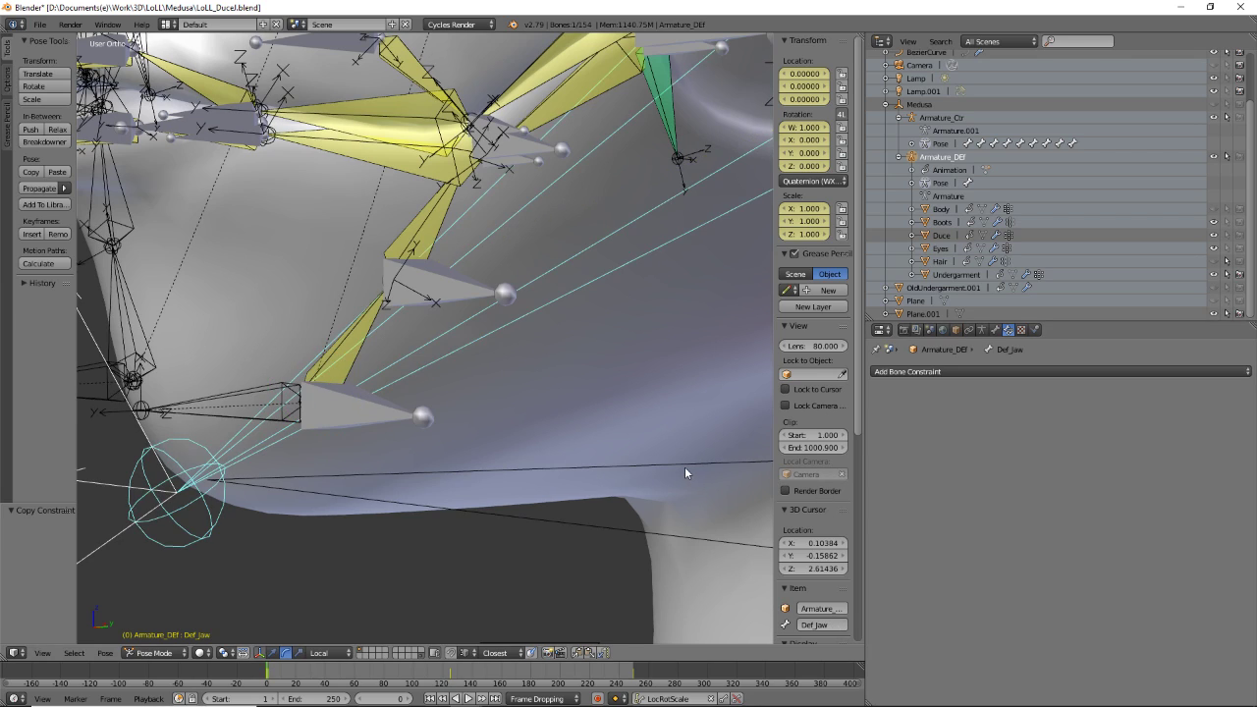
{"action": "right_click", "coordinate": [352, 369]}
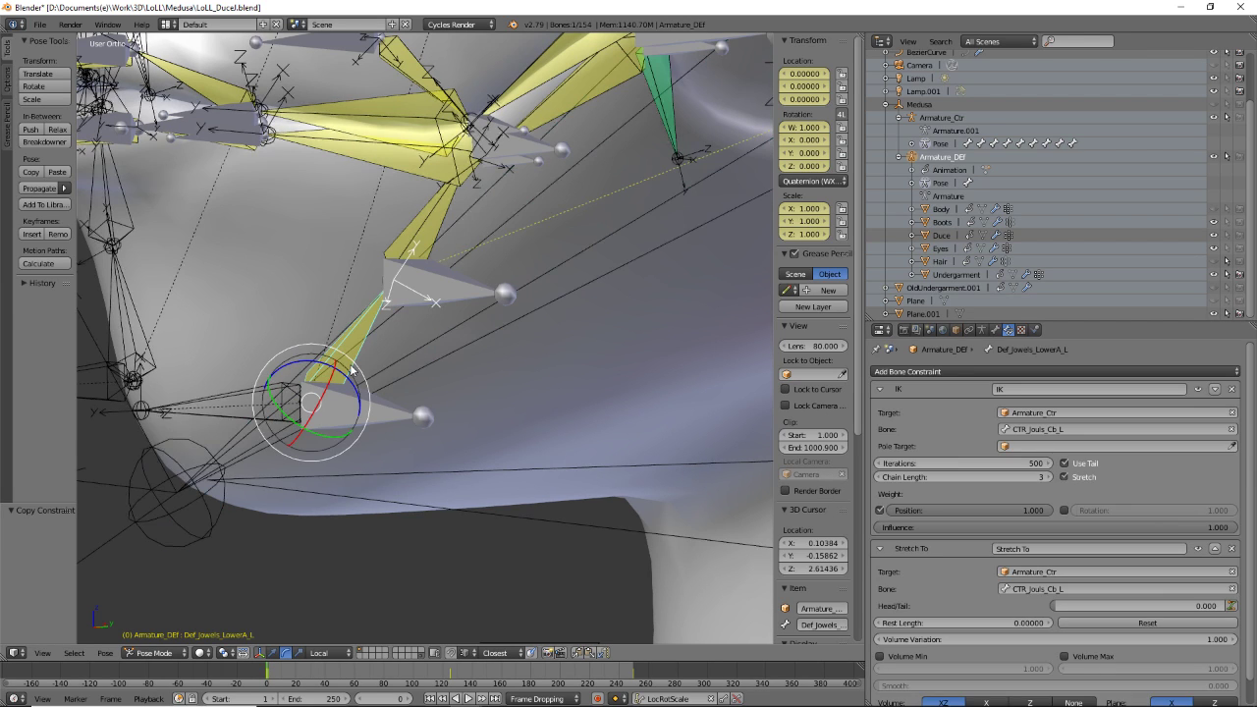
{"action": "left_click", "coordinate": [879, 478]}
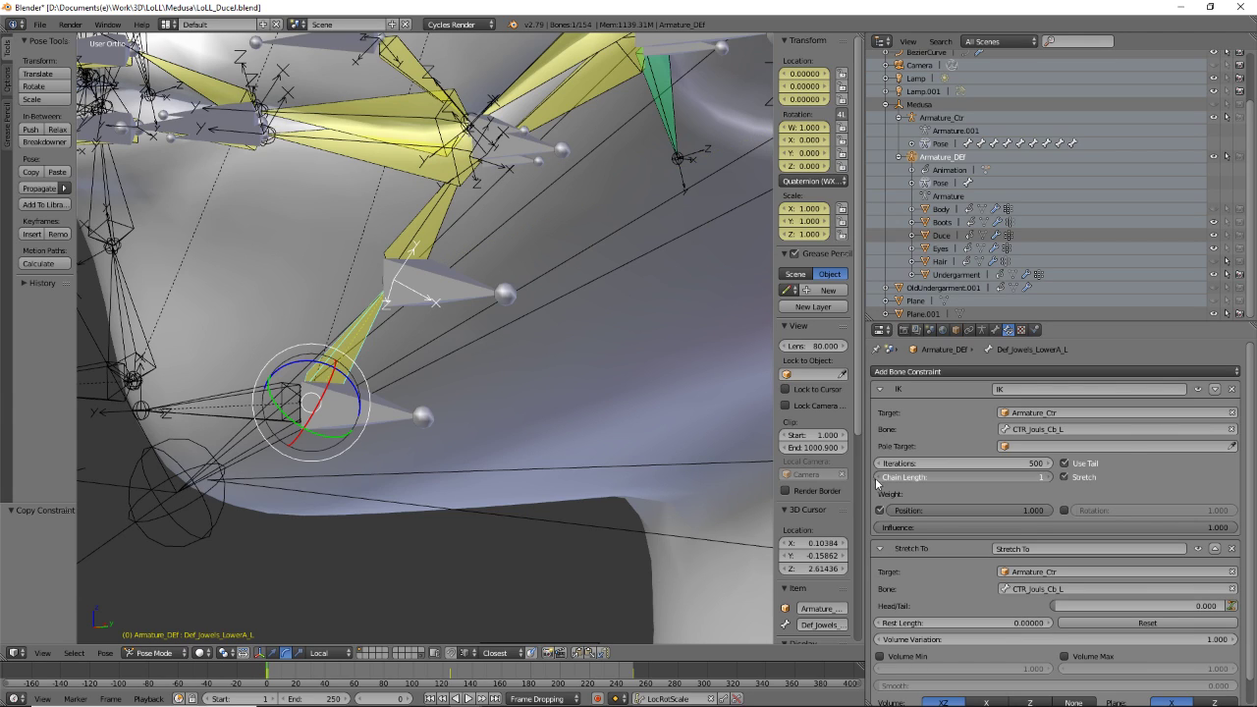
{"action": "left_click", "coordinate": [879, 478]}
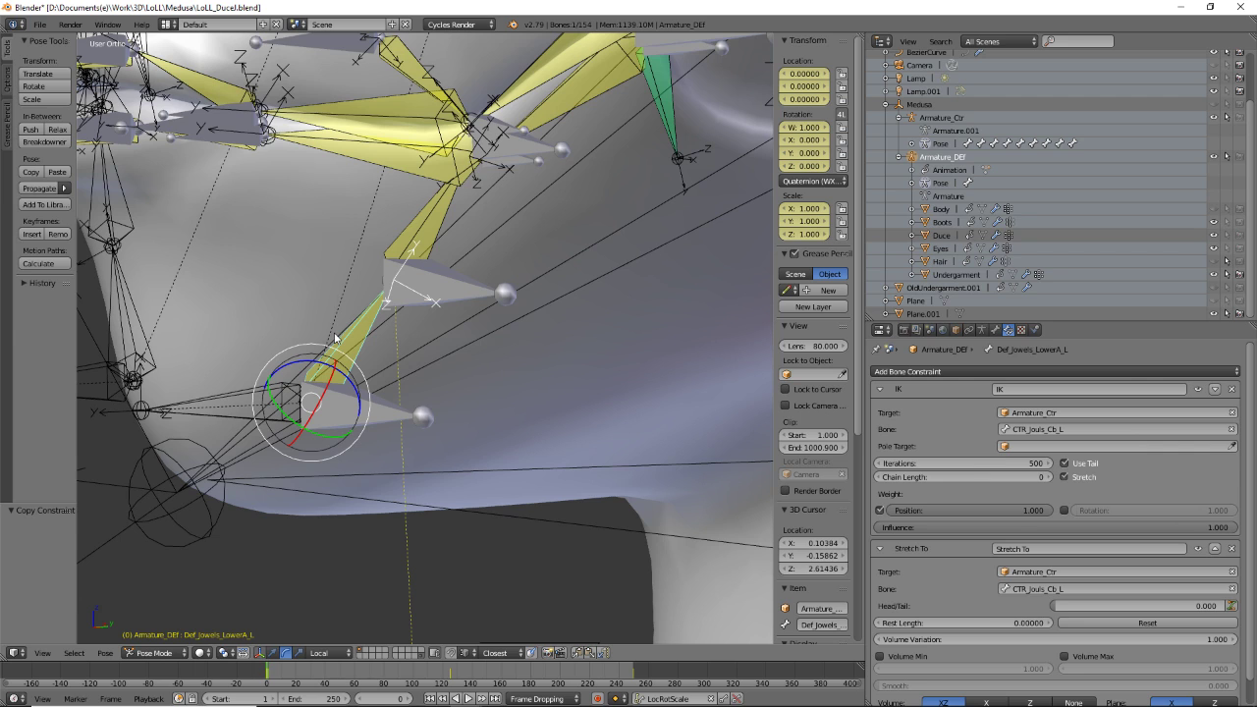
- Retarget both the IK and Stretch To constraints of Def_Jowels_LowerA_L to the copied control bone name, CTR_Jouls_D_L
{"action": "mouse_move", "coordinate": [370, 386]}
{"action": "middle_mouse_down"}
{"action": "mouse_move", "coordinate": [401, 384]}
{"action": "mouse_move", "coordinate": [374, 379]}
{"action": "middle_mouse_up"}
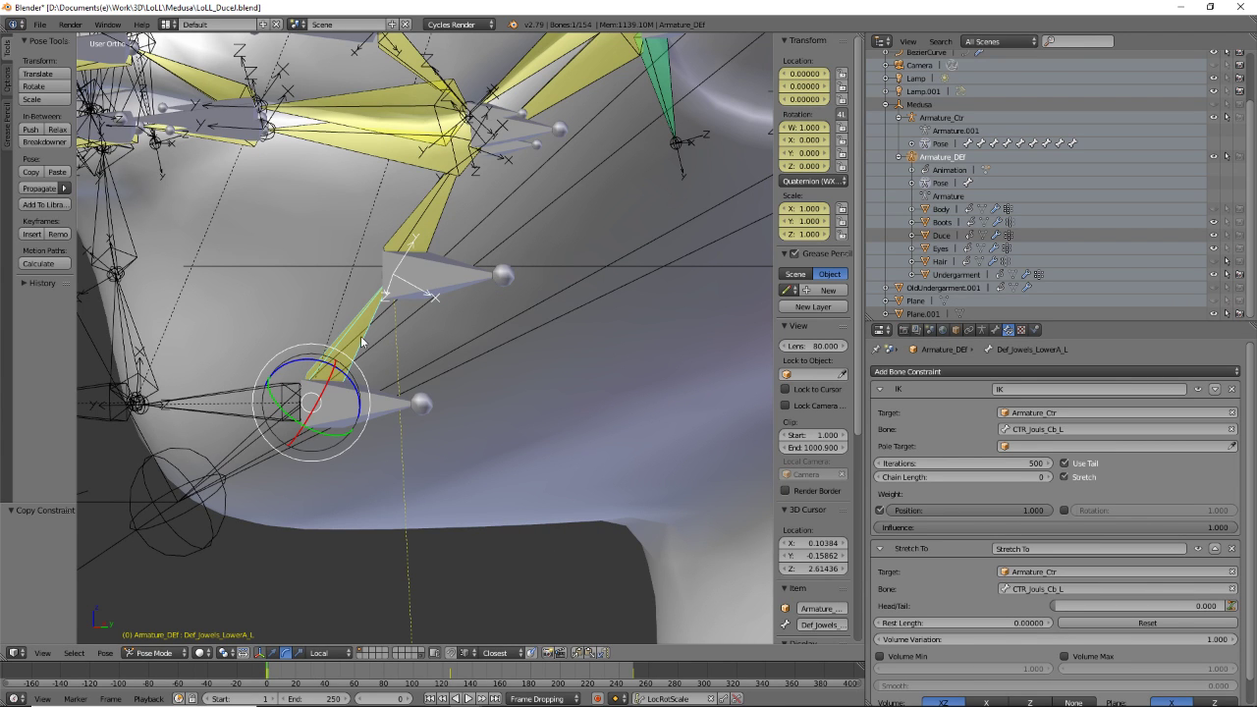
{"action": "mouse_move", "coordinate": [416, 367]}
{"action": "middle_mouse_down"}
{"action": "mouse_move", "coordinate": [469, 372]}
{"action": "mouse_move", "coordinate": [440, 369]}
{"action": "middle_mouse_up"}
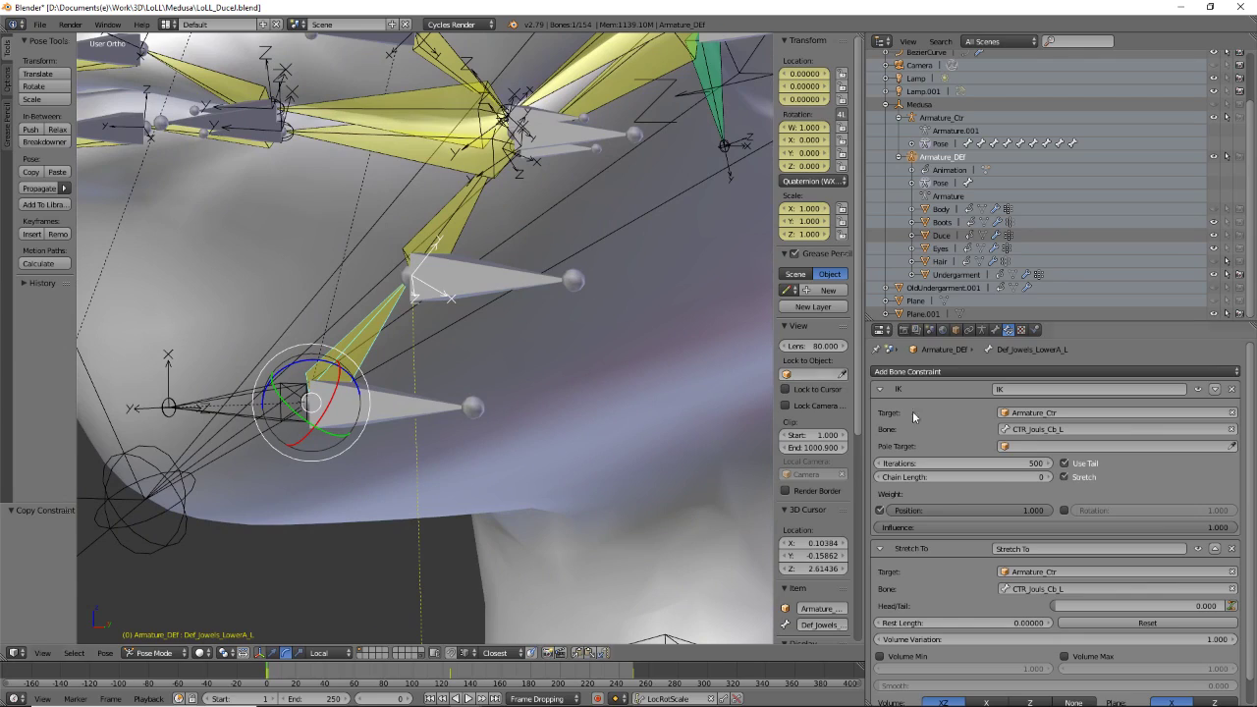
{"action": "left_click", "coordinate": [1135, 430]}
{"action": "key", "text": "ctrl+v"}
{"action": "key", "text": "Return"}
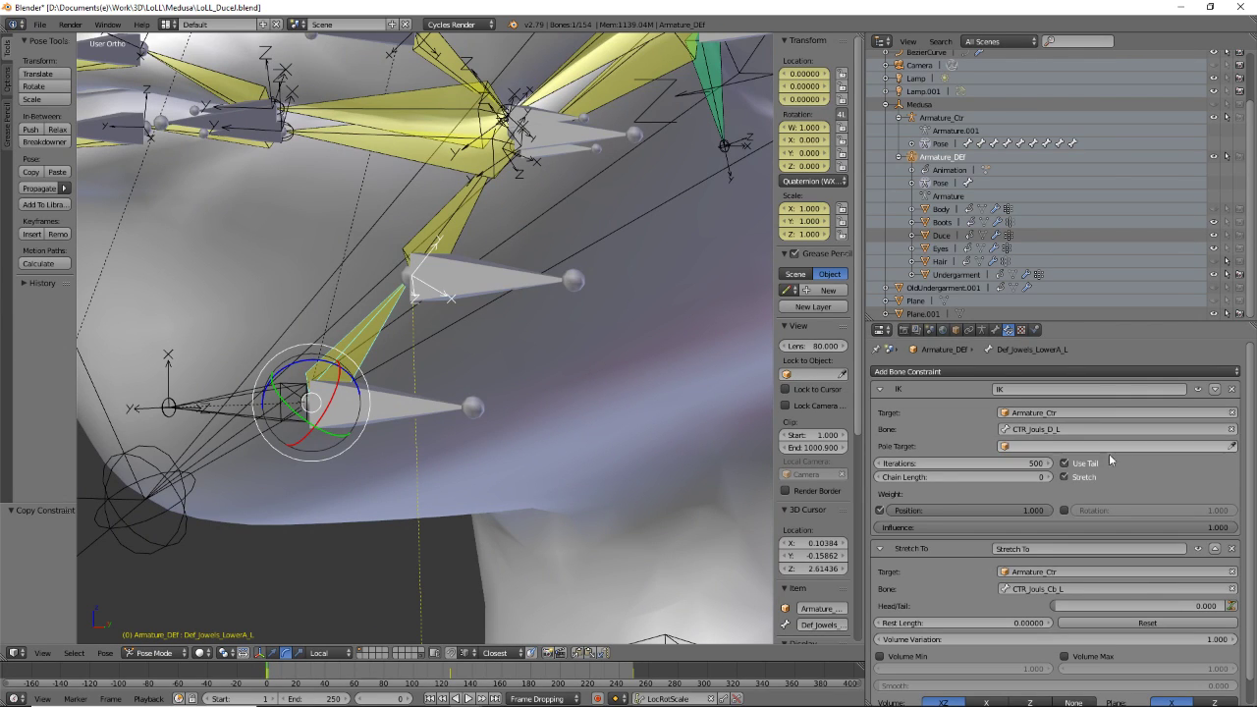
{"action": "left_click", "coordinate": [1101, 590]}
{"action": "key", "text": "ctrl+v"}
{"action": "key", "text": "Return"}
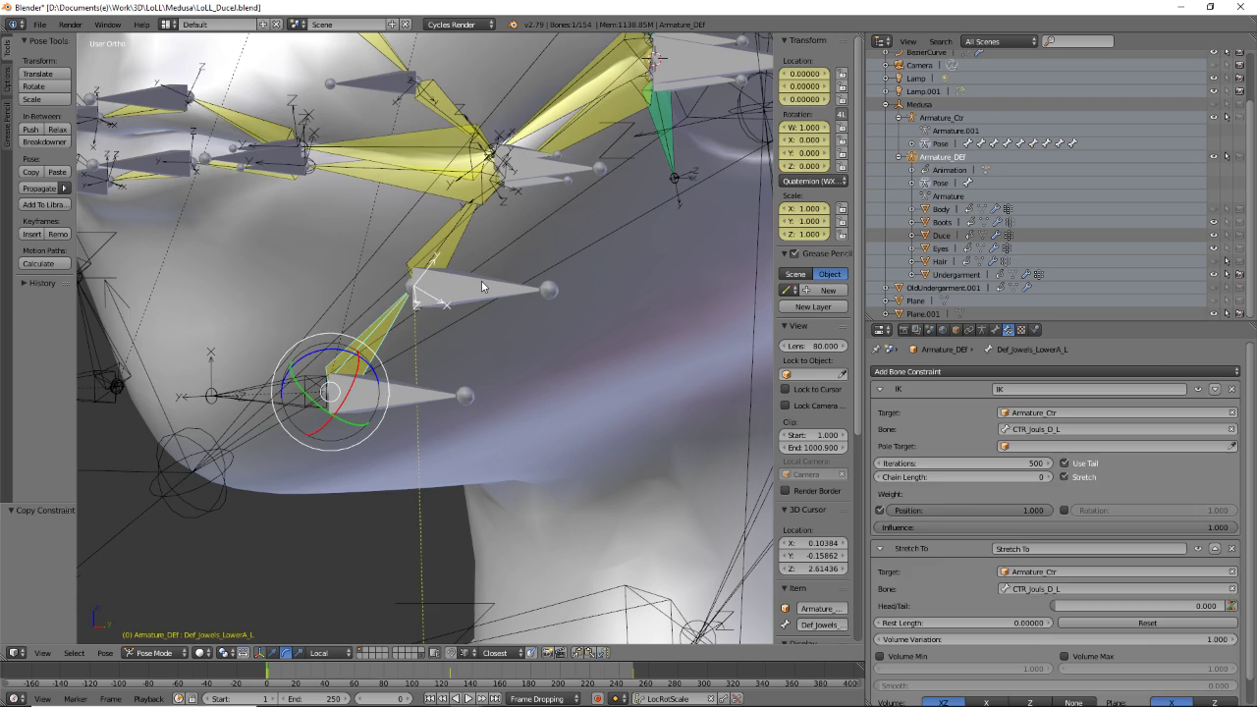
- Try to move the jowl control bone CTR_Jouls_D_L, and return to the deform bone Def_Jowels_LowerA_L
{"action": "right_click", "coordinate": [481, 283]}
{"action": "key", "text": "g"}
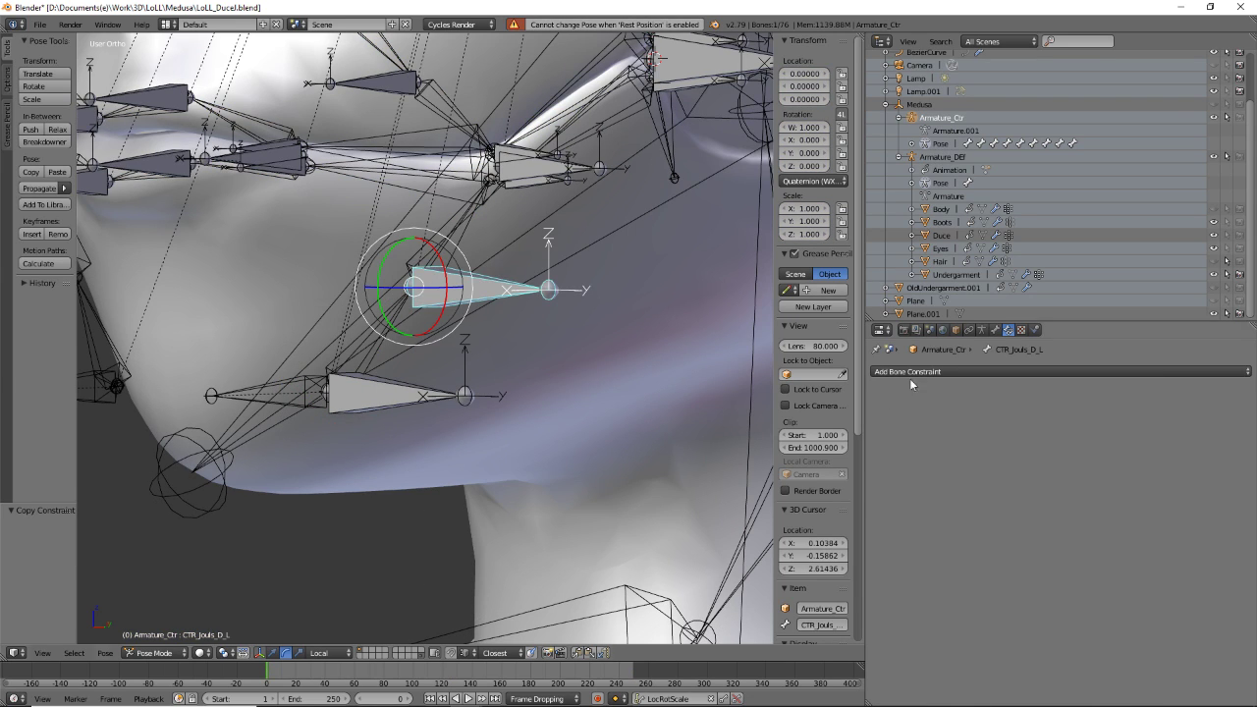
{"action": "right_click", "coordinate": [373, 357]}
{"action": "middle_click_drag", "start_coordinate": [398, 432], "coordinate": [369, 404]}
{"action": "scroll", "coordinate": [370, 405], "scroll_direction": "up", "scroll_amount": 2}
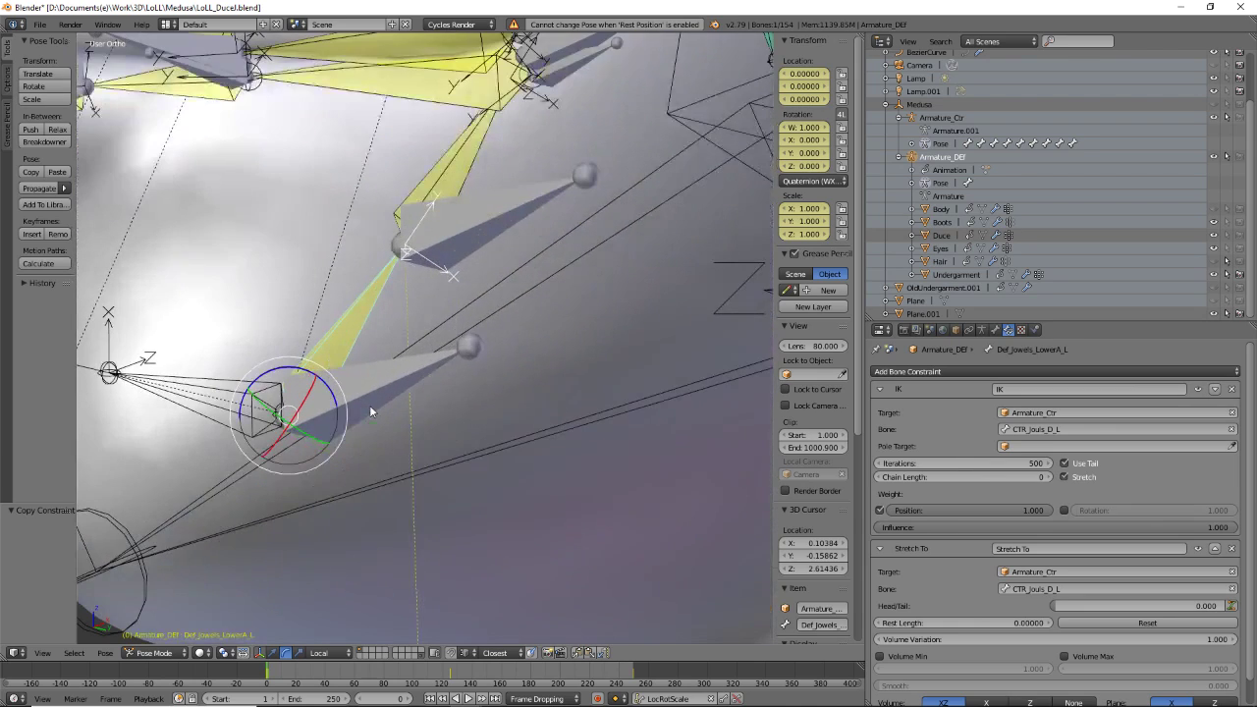
{"action": "middle_click_drag", "start_coordinate": [285, 386], "coordinate": [363, 350], "text": "shift"}
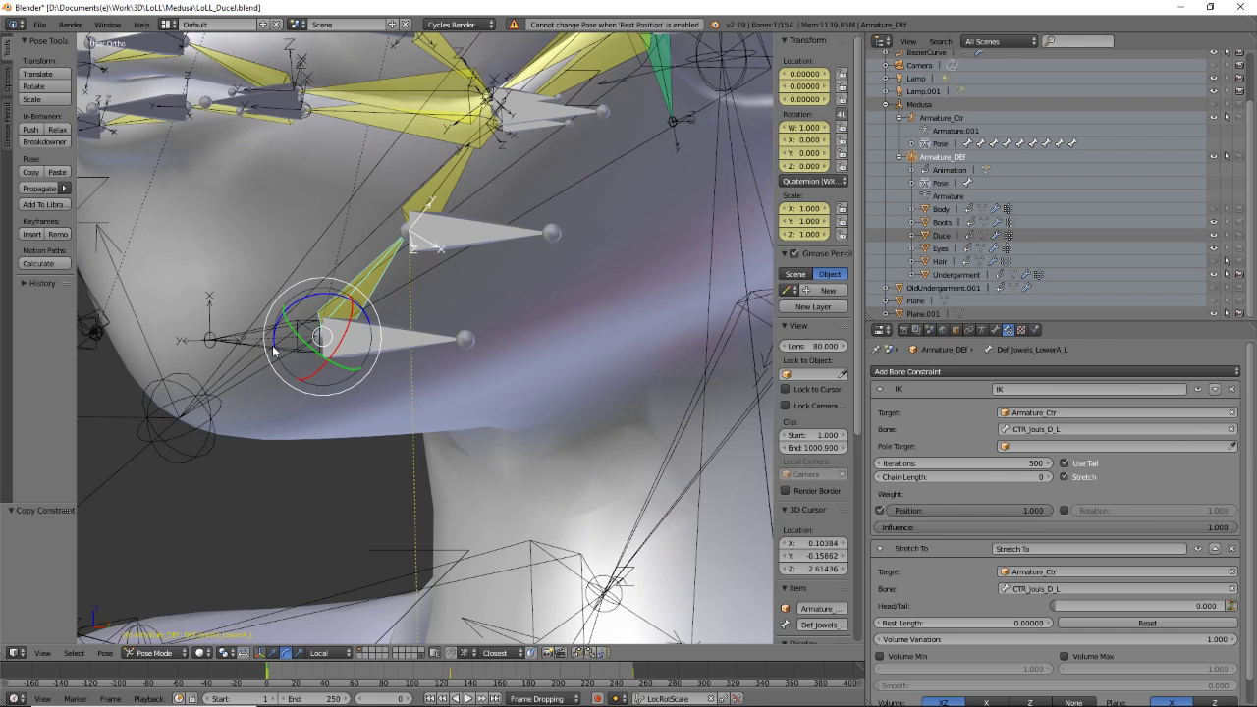
- Select the lowest jowl control bone, CTR_Jouls_E_L, and copy its name
{"action": "right_click", "coordinate": [363, 349]}
{"action": "right_click", "coordinate": [336, 340]}
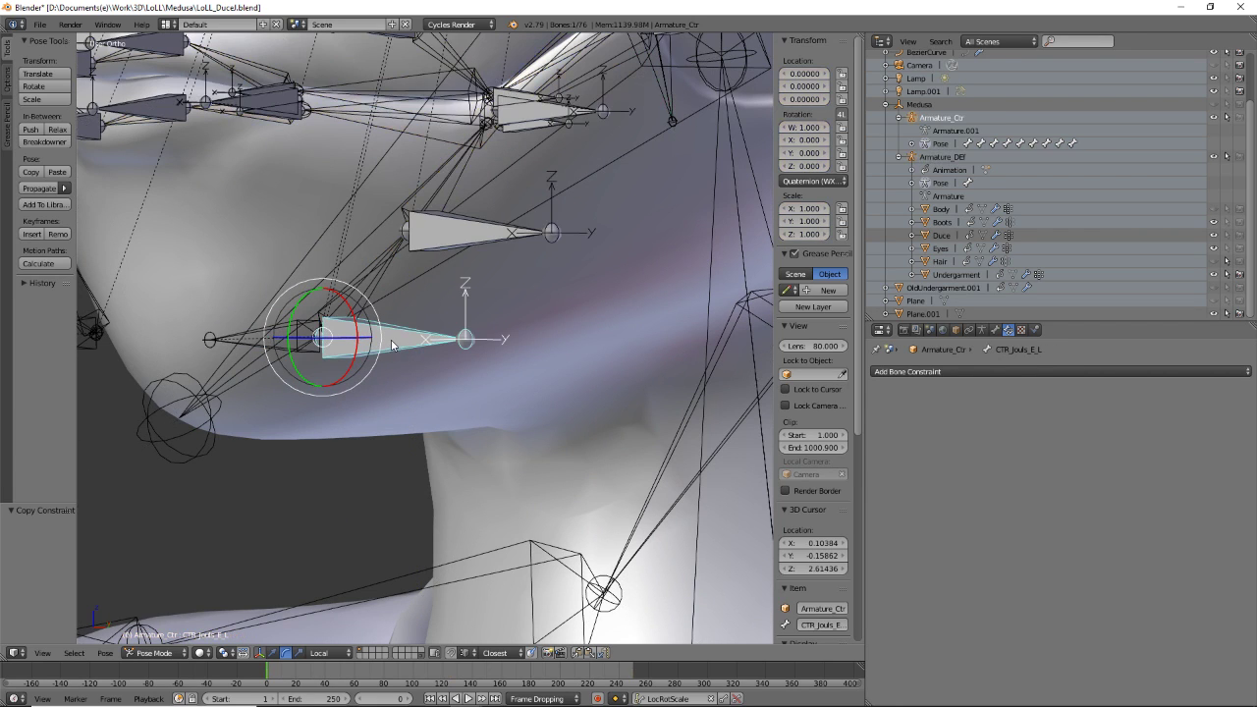
{"action": "right_click", "coordinate": [276, 341]}
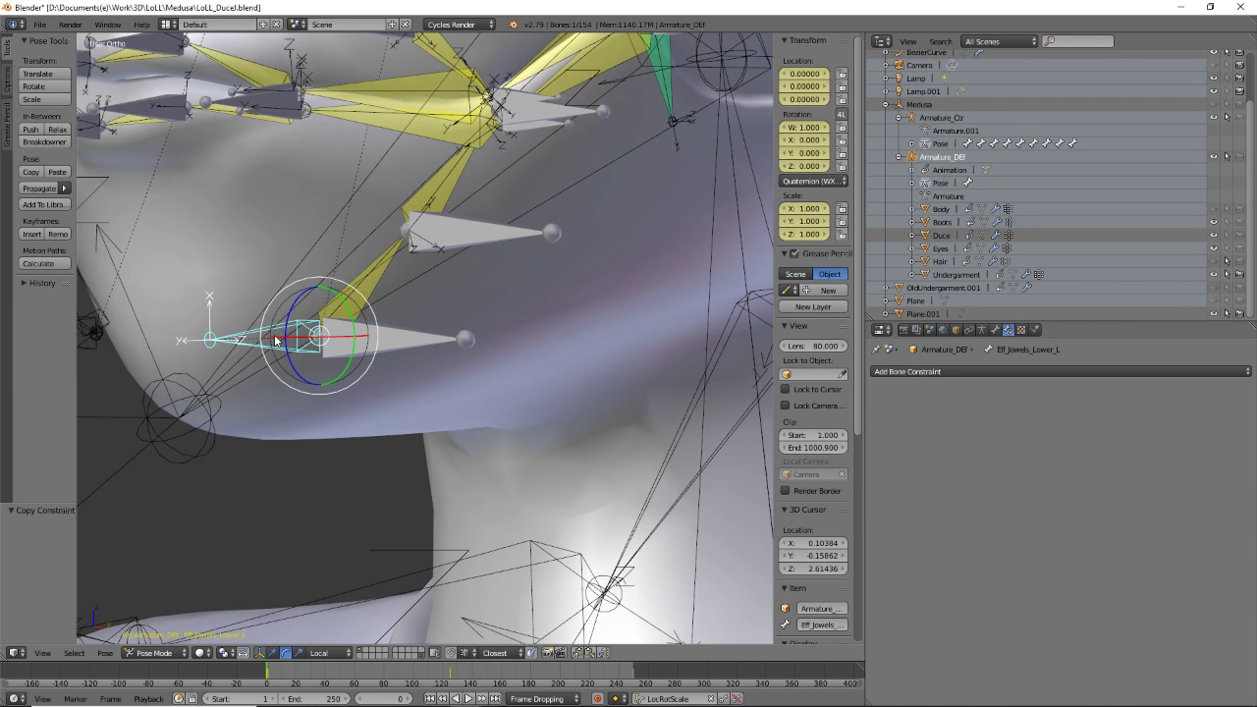
{"action": "middle_click_drag", "start_coordinate": [277, 341], "coordinate": [283, 339]}
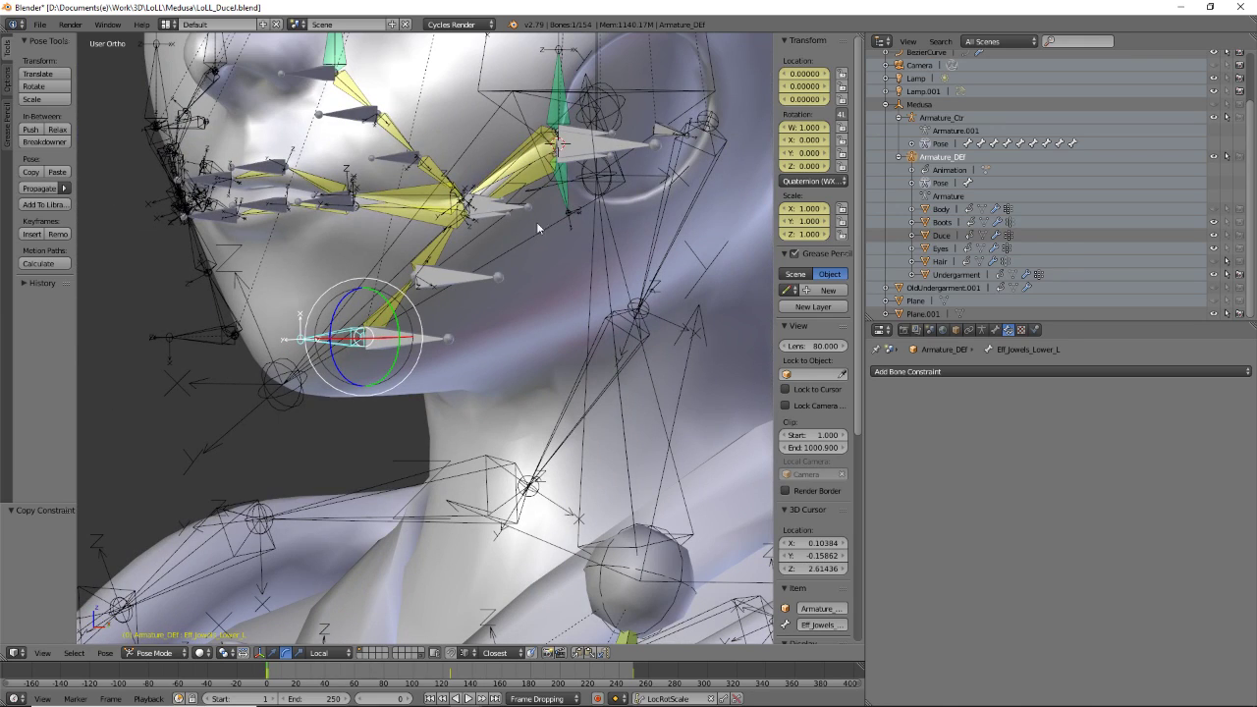
{"action": "right_click", "coordinate": [407, 342]}
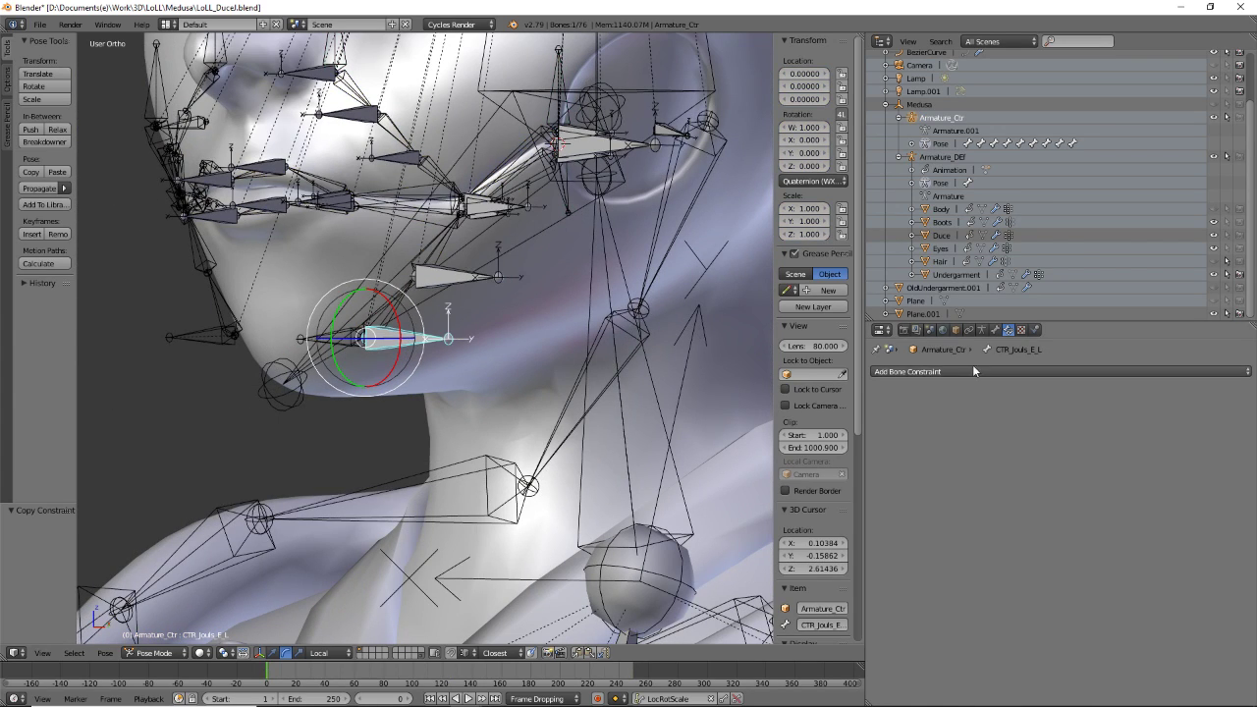
{"action": "left_click", "coordinate": [995, 330]}
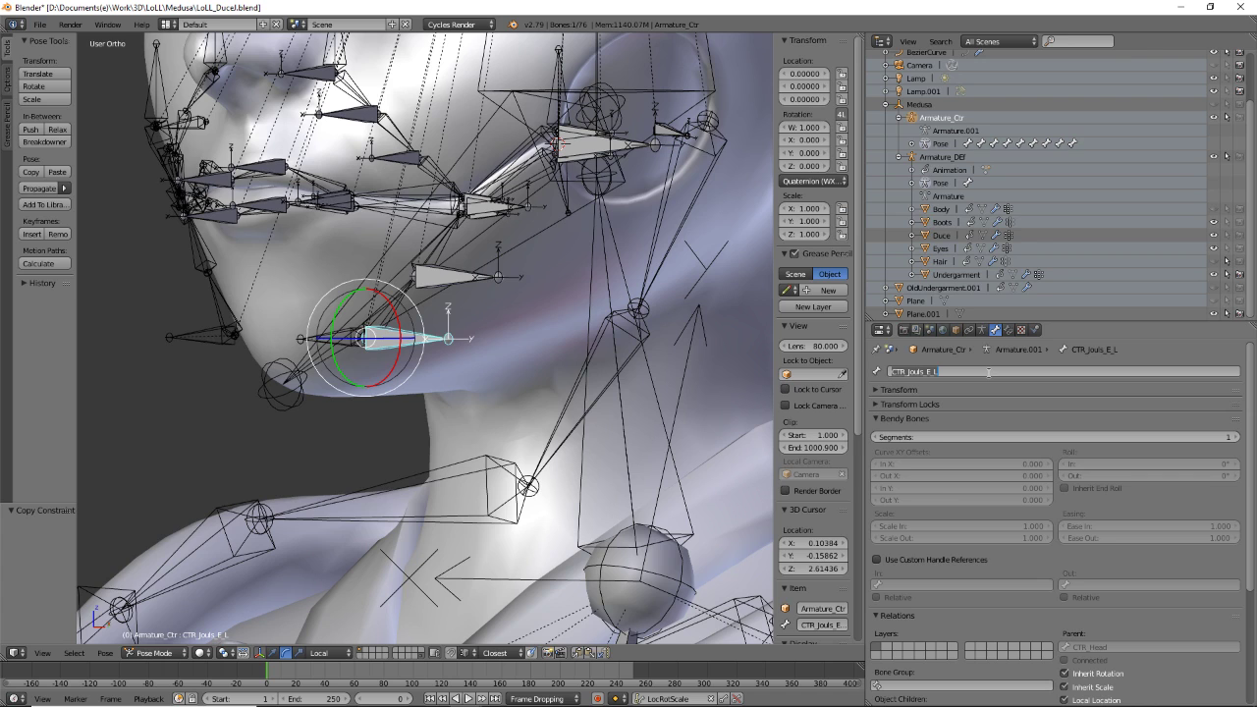
{"action": "key", "text": "Escape"}
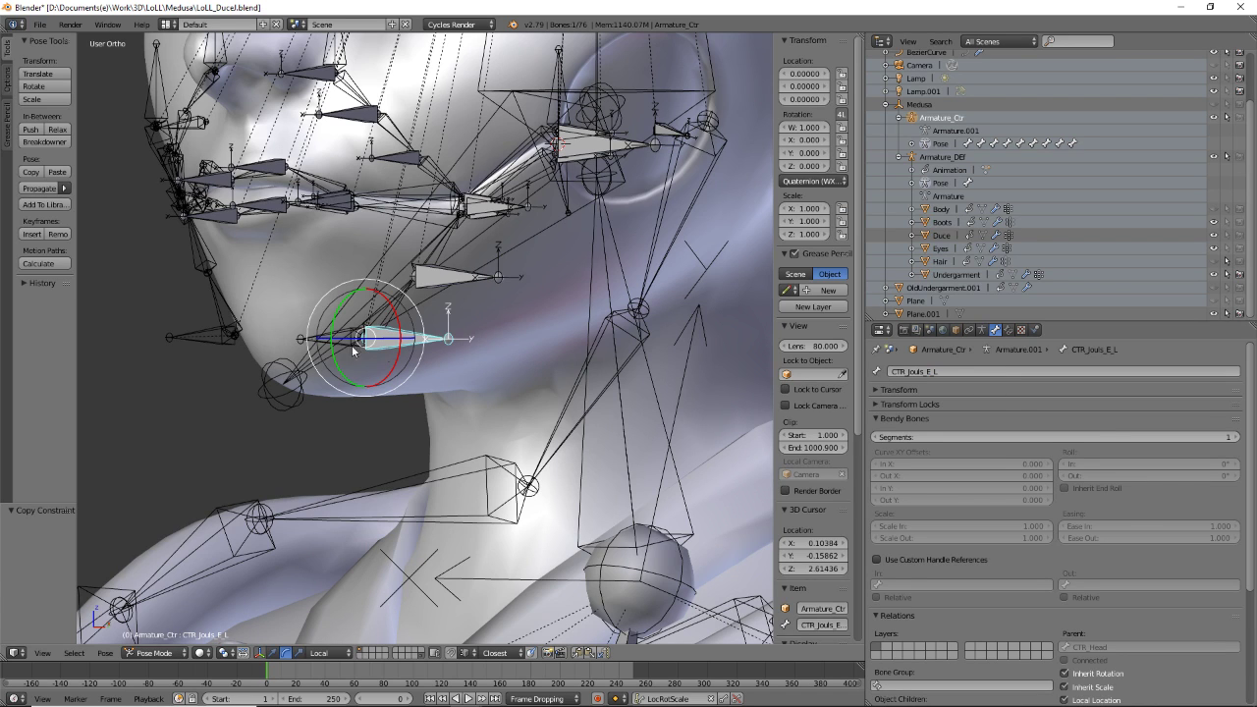
- Copy the bone constraints from Eff_Lips_LowerCorner_L to the jowl effector bone Eff_Jowels_Lower_L
{"action": "right_click", "coordinate": [330, 338]}
{"action": "middle_click_drag", "start_coordinate": [401, 387], "coordinate": [383, 354]}
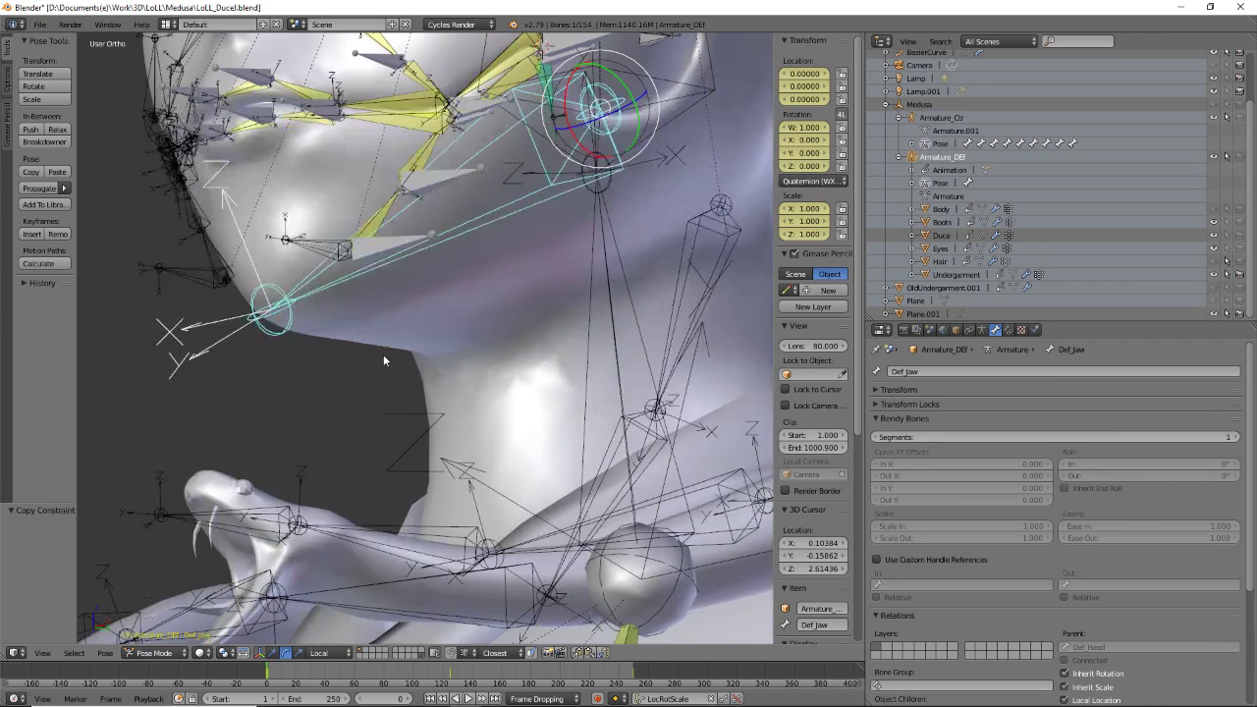
{"action": "right_click", "coordinate": [301, 248]}
{"action": "scroll", "coordinate": [390, 338], "scroll_direction": "up", "scroll_amount": 4}
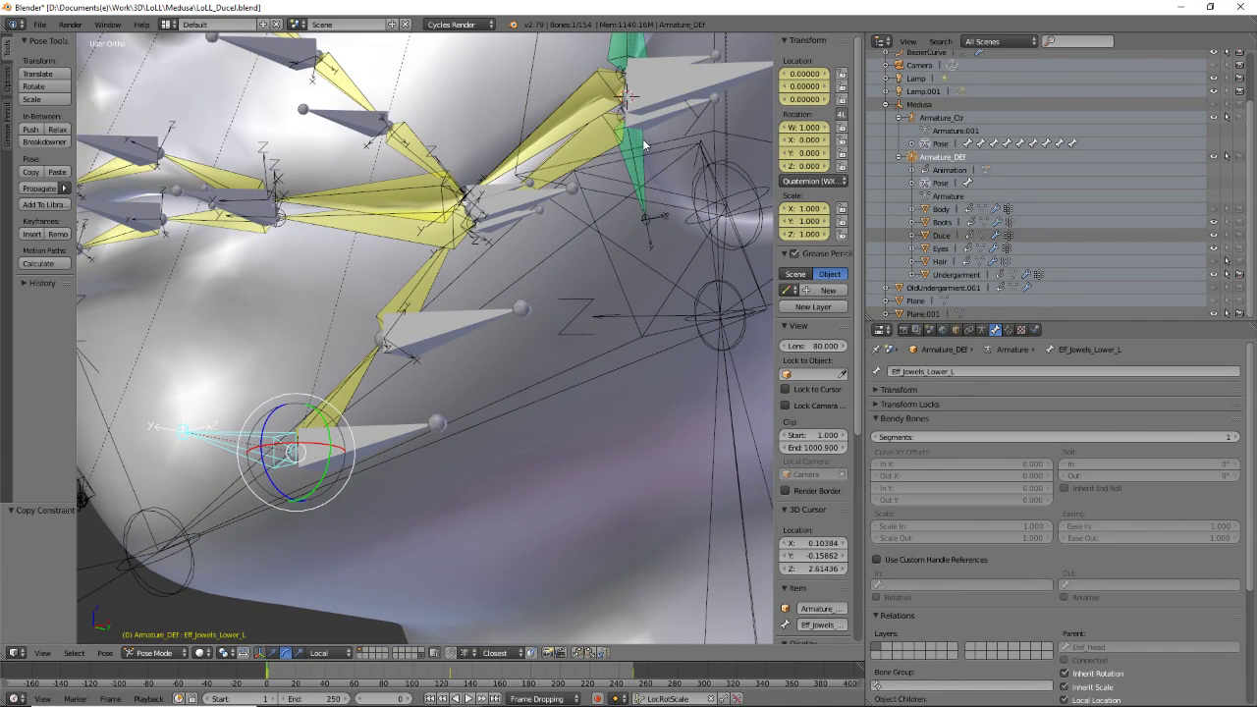
{"action": "right_click", "coordinate": [641, 139]}
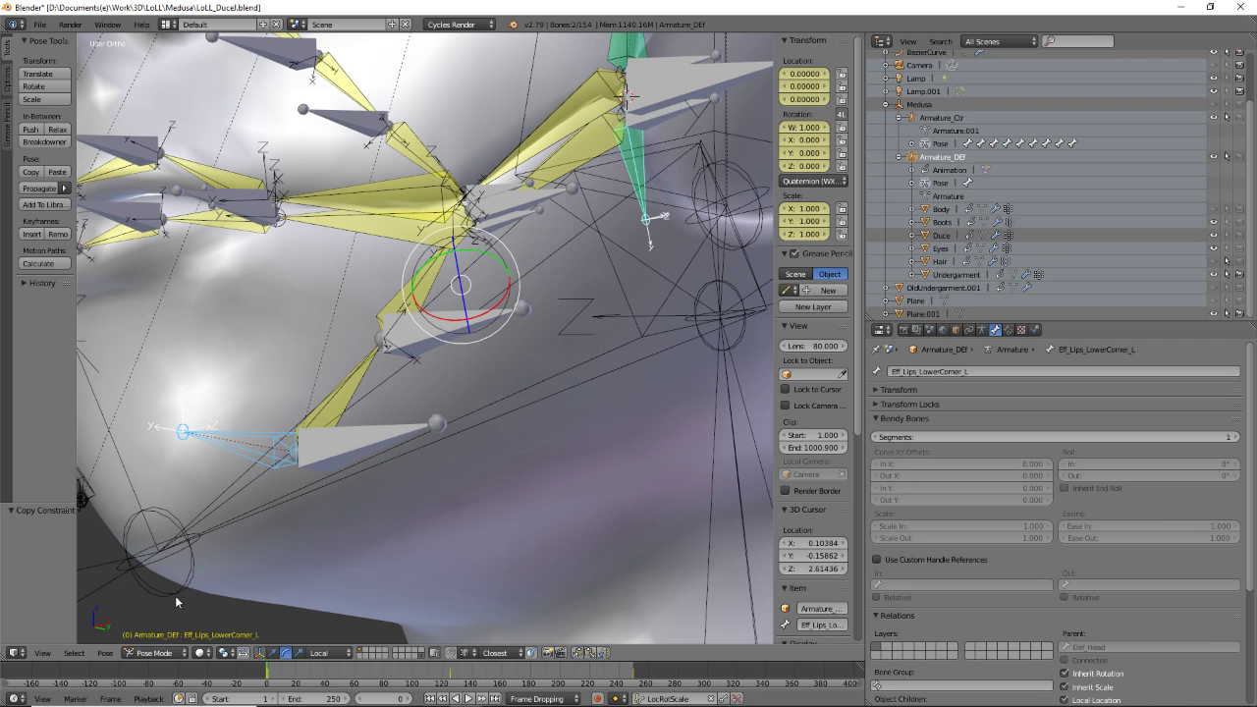
{"action": "left_click", "coordinate": [106, 652]}
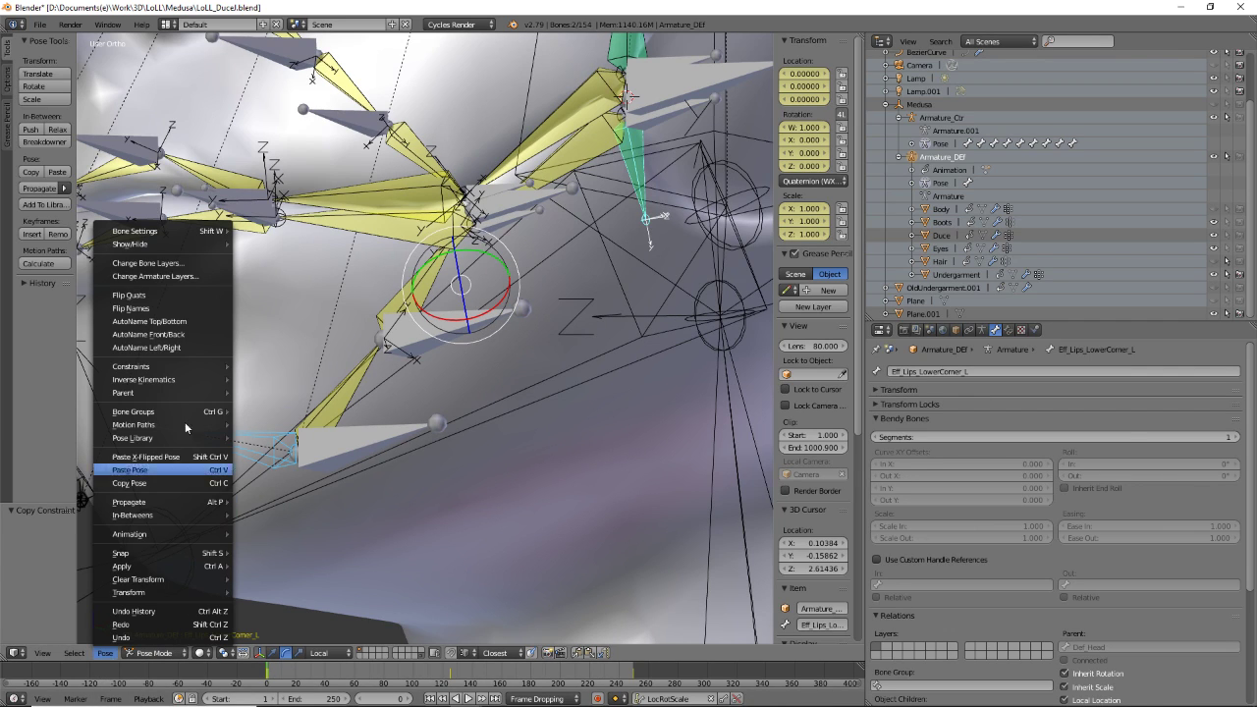
{"action": "mouse_move", "coordinate": [197, 367]}
{"action": "left_click", "coordinate": [313, 380]}
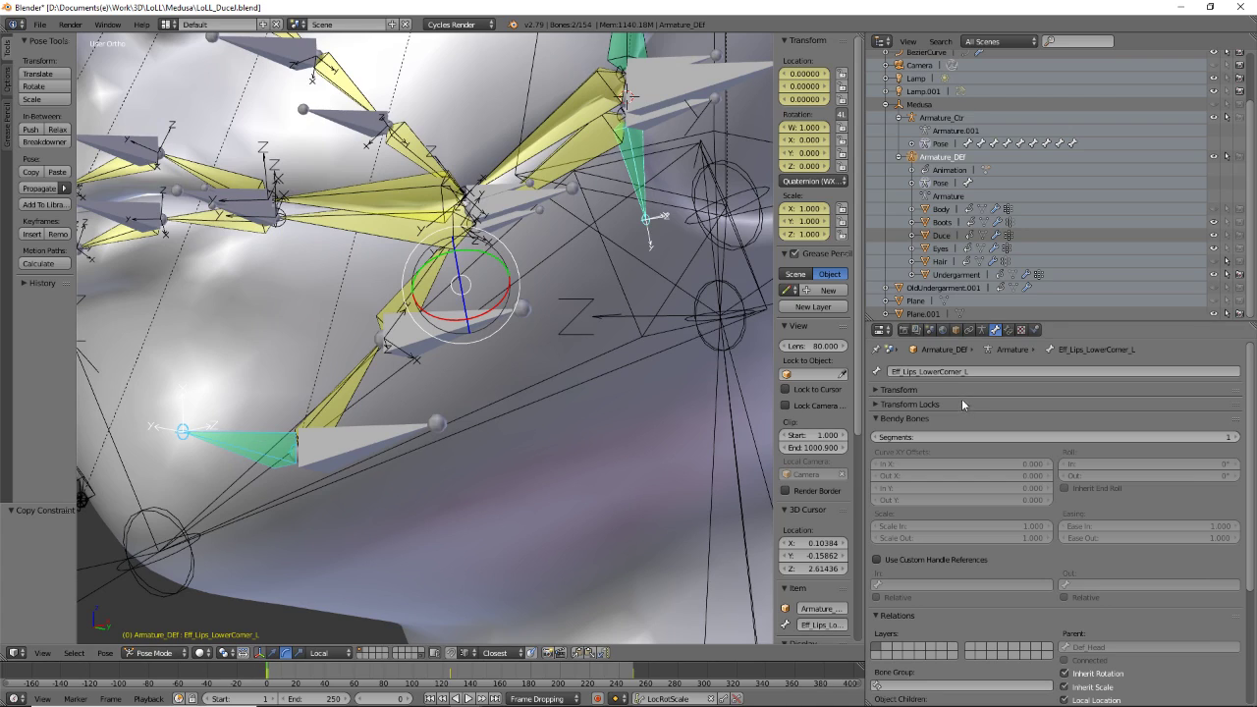
- Set the Copy Location target bone of Eff_Lips_LowerCorner_L to the copied name CTR_Jouls_E_L
{"action": "left_click", "coordinate": [1009, 330]}
{"action": "left_click", "coordinate": [1131, 430]}
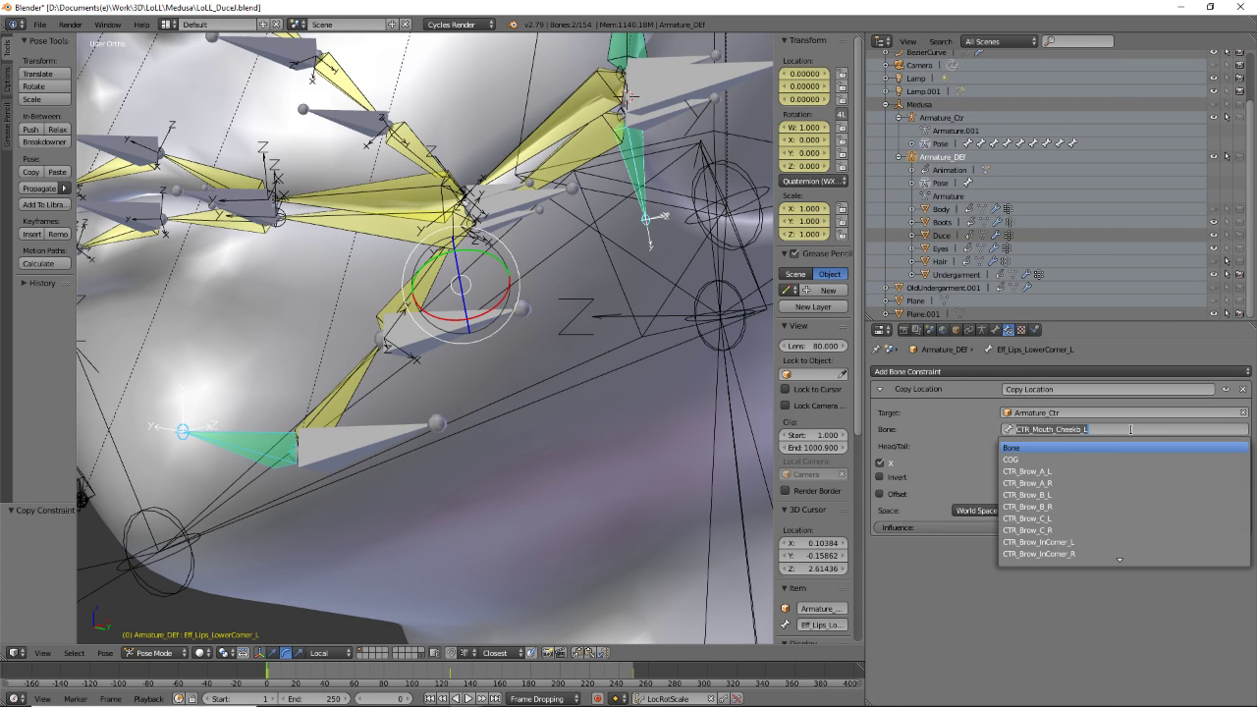
{"action": "key", "text": "ctrl+v"}
{"action": "key", "text": "Return"}
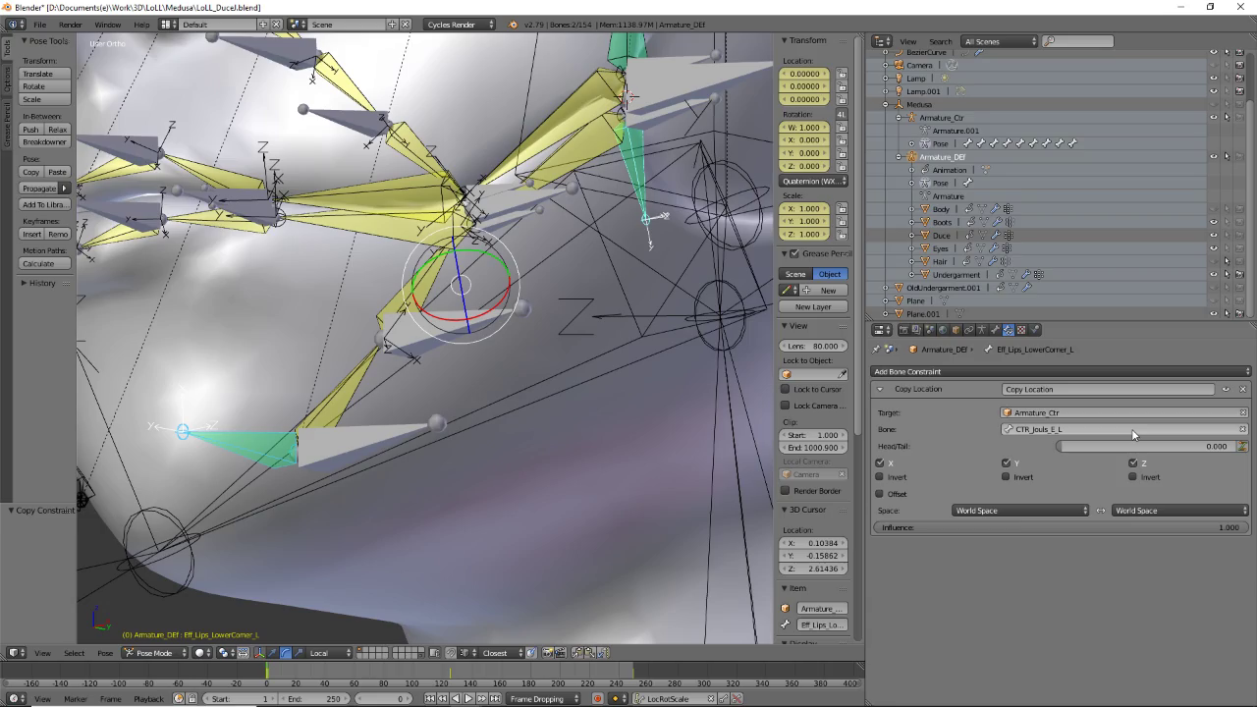
- Copy the bone constraints from Eff_Lips_UpperCorner_L to the cheek accent bone Def_Cheek_Accent_L
{"action": "middle_click_drag", "start_coordinate": [511, 408], "coordinate": [450, 434]}
{"action": "scroll", "coordinate": [450, 438], "scroll_direction": "up", "scroll_amount": 4}
{"action": "scroll", "coordinate": [450, 440], "scroll_direction": "up", "scroll_amount": 3}
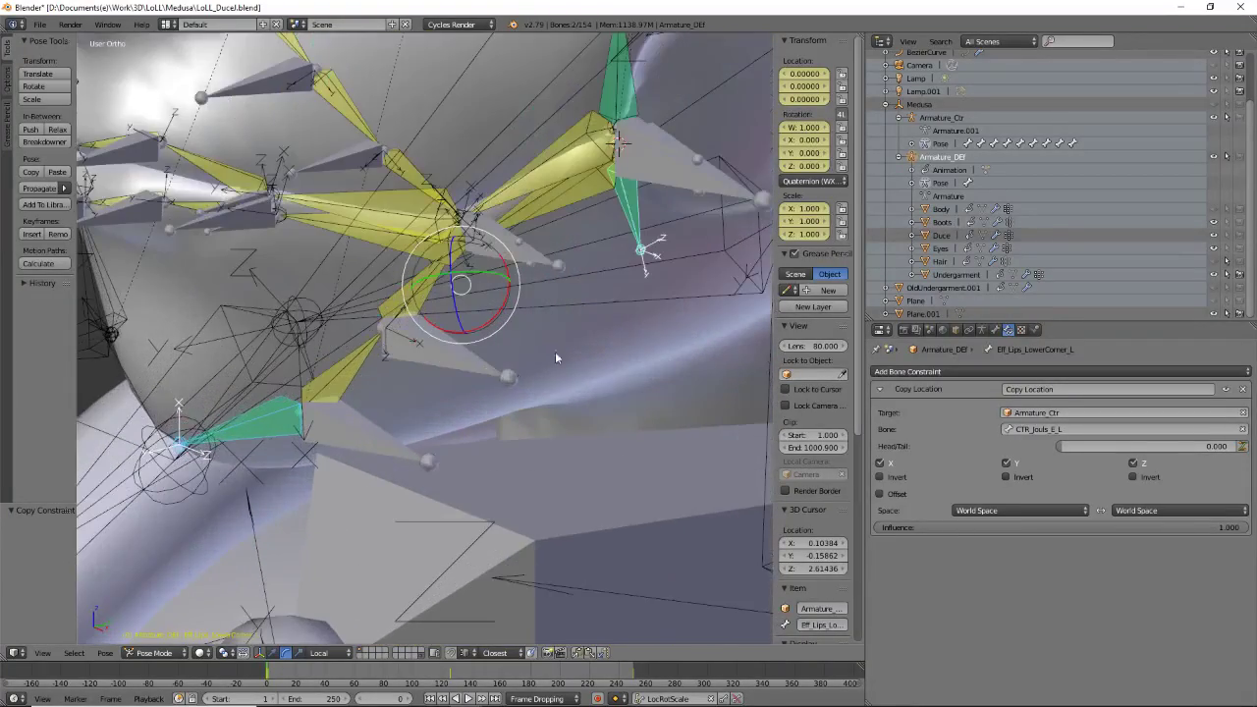
{"action": "middle_click_drag", "start_coordinate": [543, 389], "coordinate": [499, 391]}
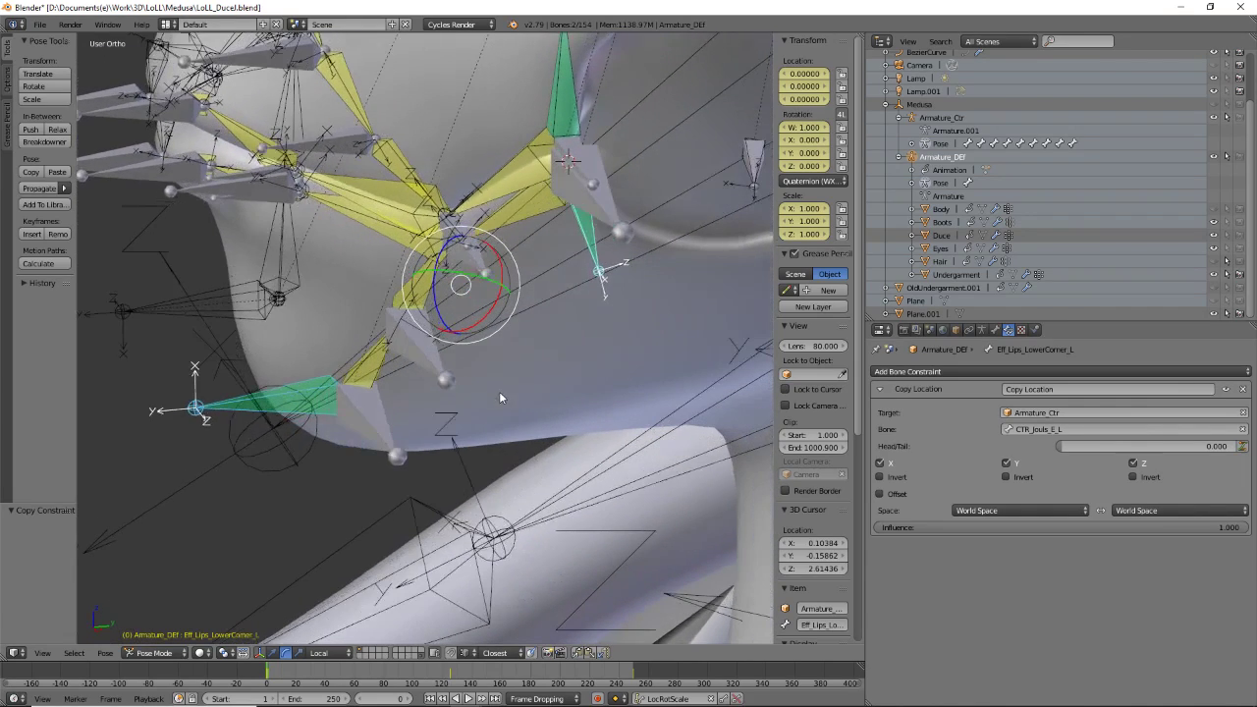
{"action": "right_click", "coordinate": [369, 361]}
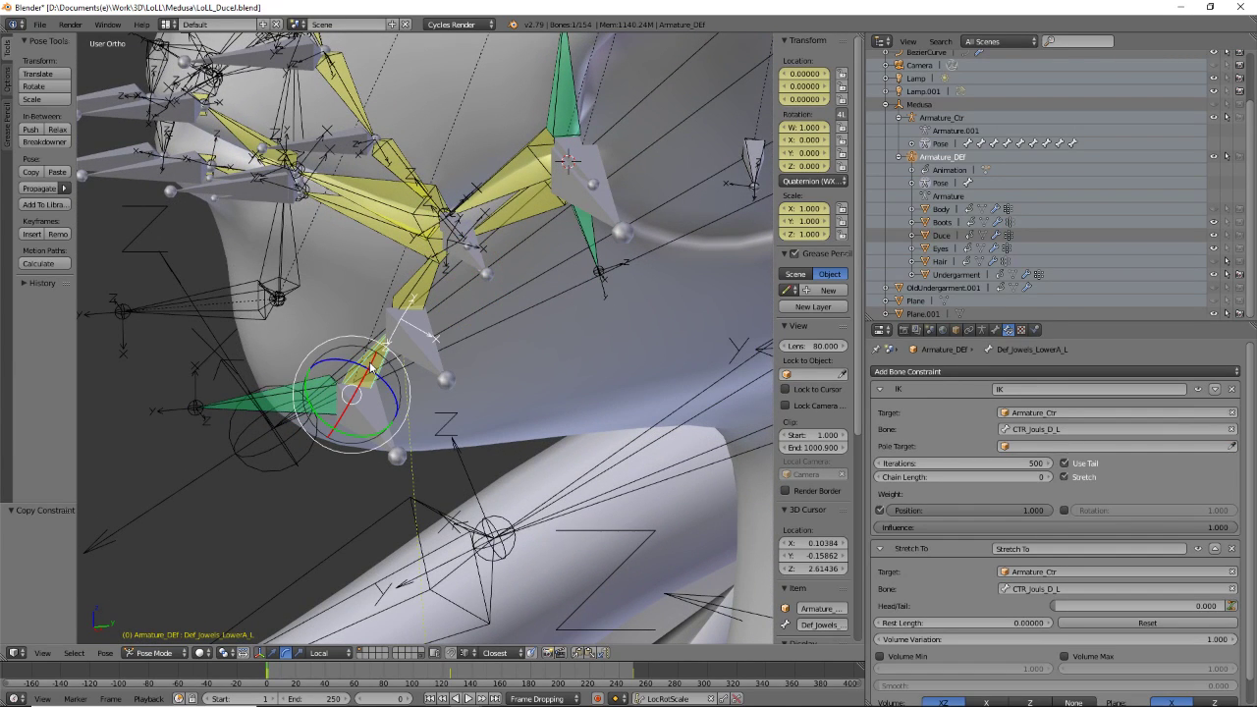
{"action": "right_click", "coordinate": [753, 160]}
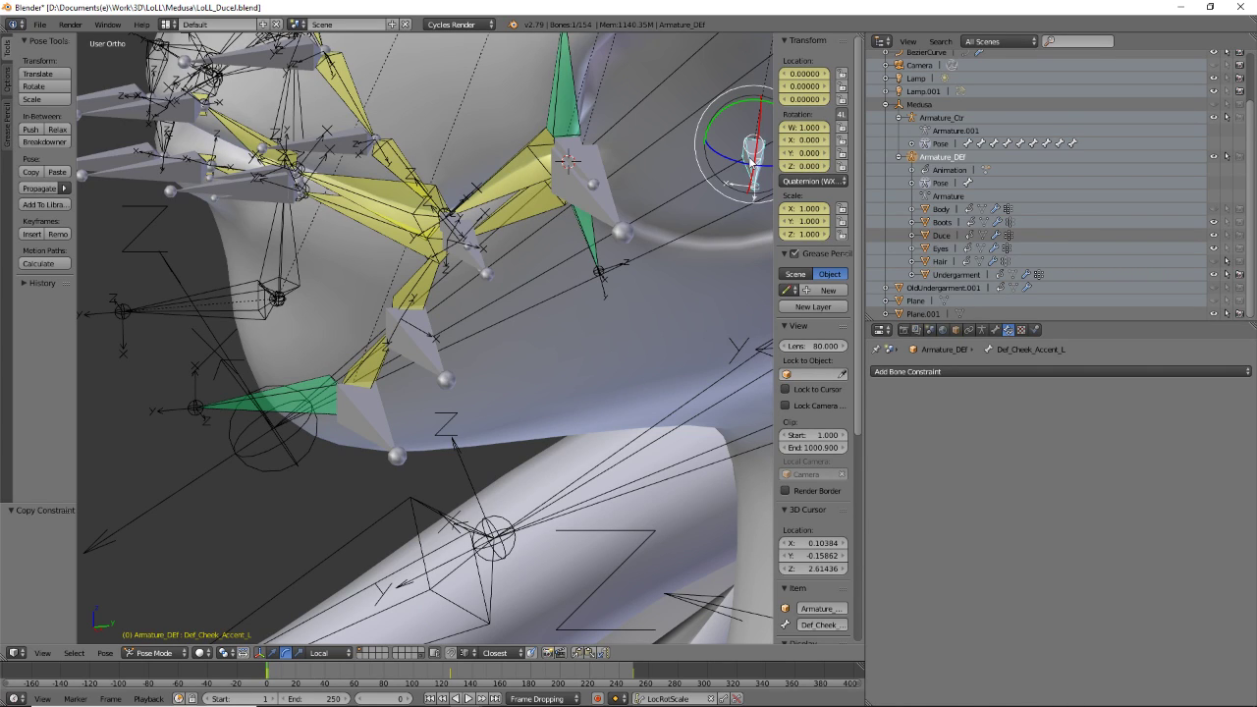
{"action": "right_click", "coordinate": [553, 84]}
{"action": "left_click", "coordinate": [105, 654]}
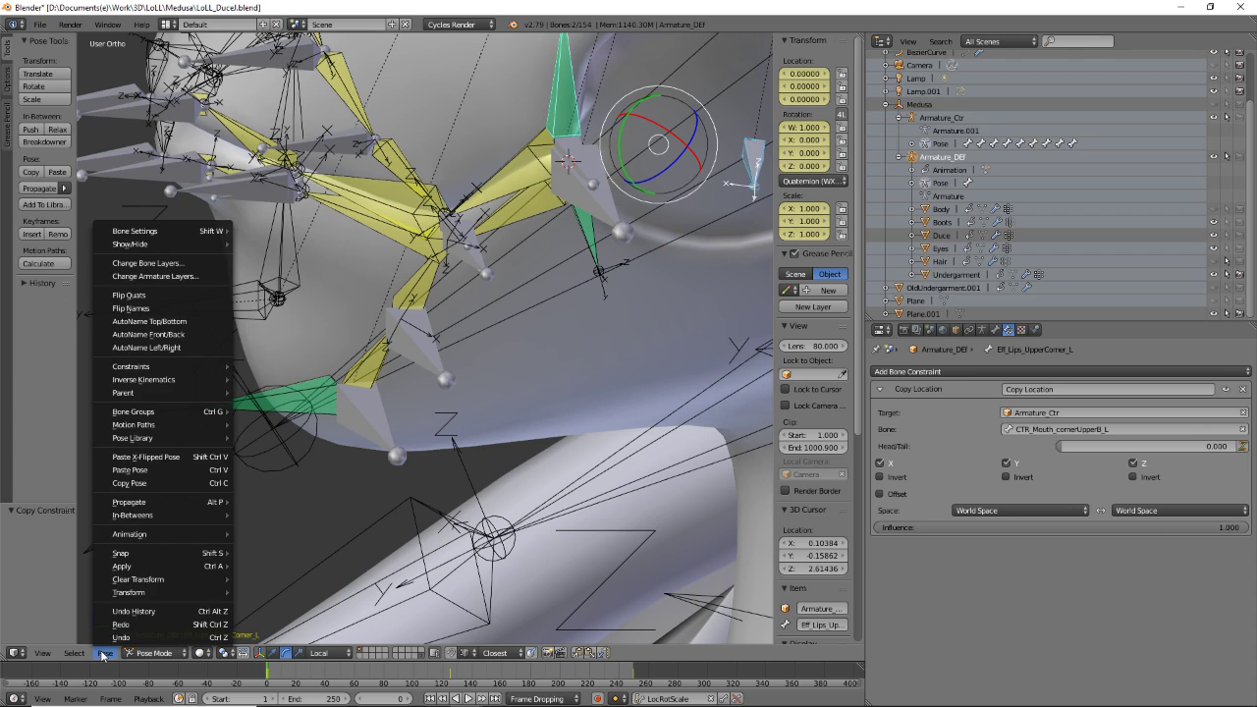
{"action": "mouse_move", "coordinate": [155, 593]}
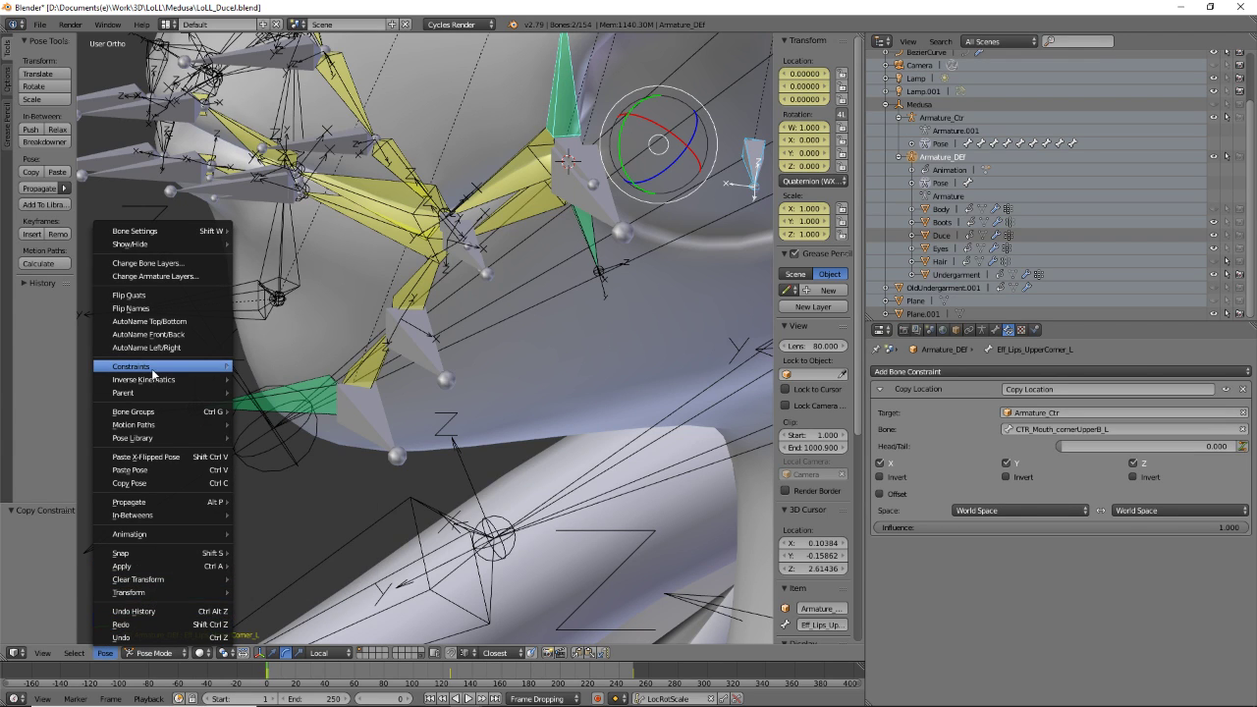
{"action": "mouse_move", "coordinate": [154, 369]}
{"action": "left_click", "coordinate": [304, 381]}
- Select the outer lower cheek control bone CTR_cheekLOwer_Out_L and open its name for copying
{"action": "middle_click_drag", "start_coordinate": [576, 305], "coordinate": [311, 419]}
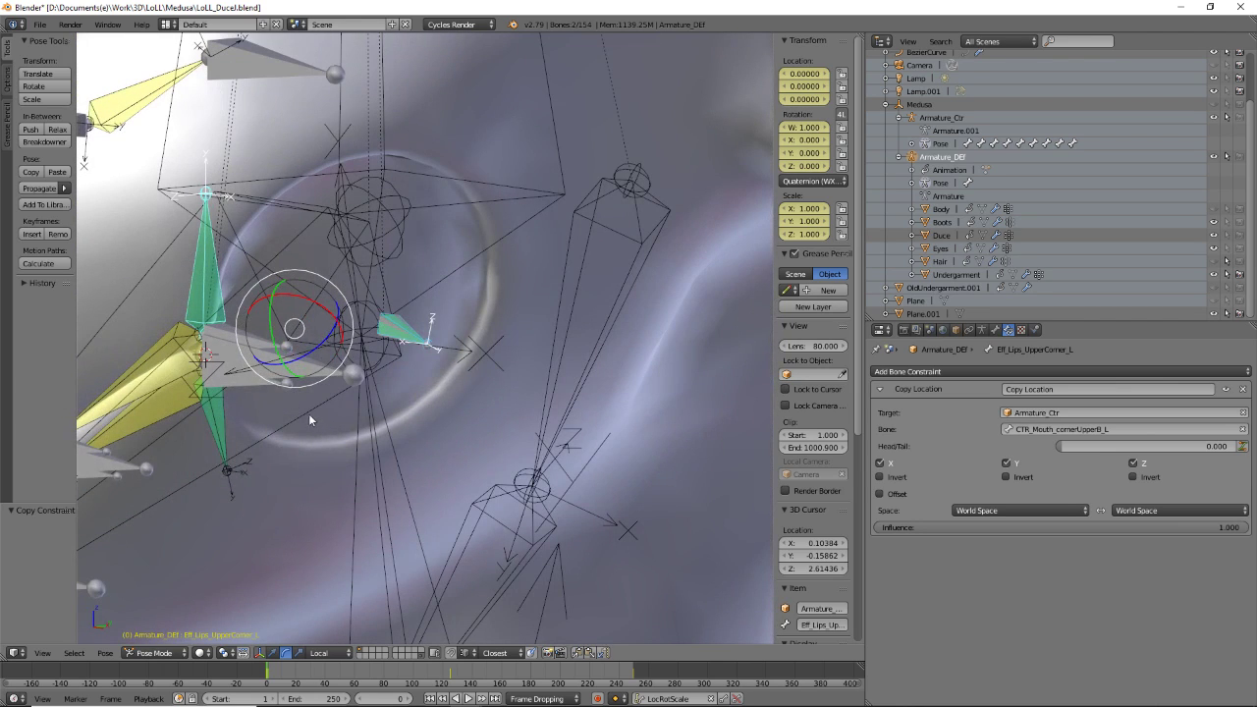
{"action": "right_click", "coordinate": [279, 373]}
{"action": "right_click", "coordinate": [395, 334]}
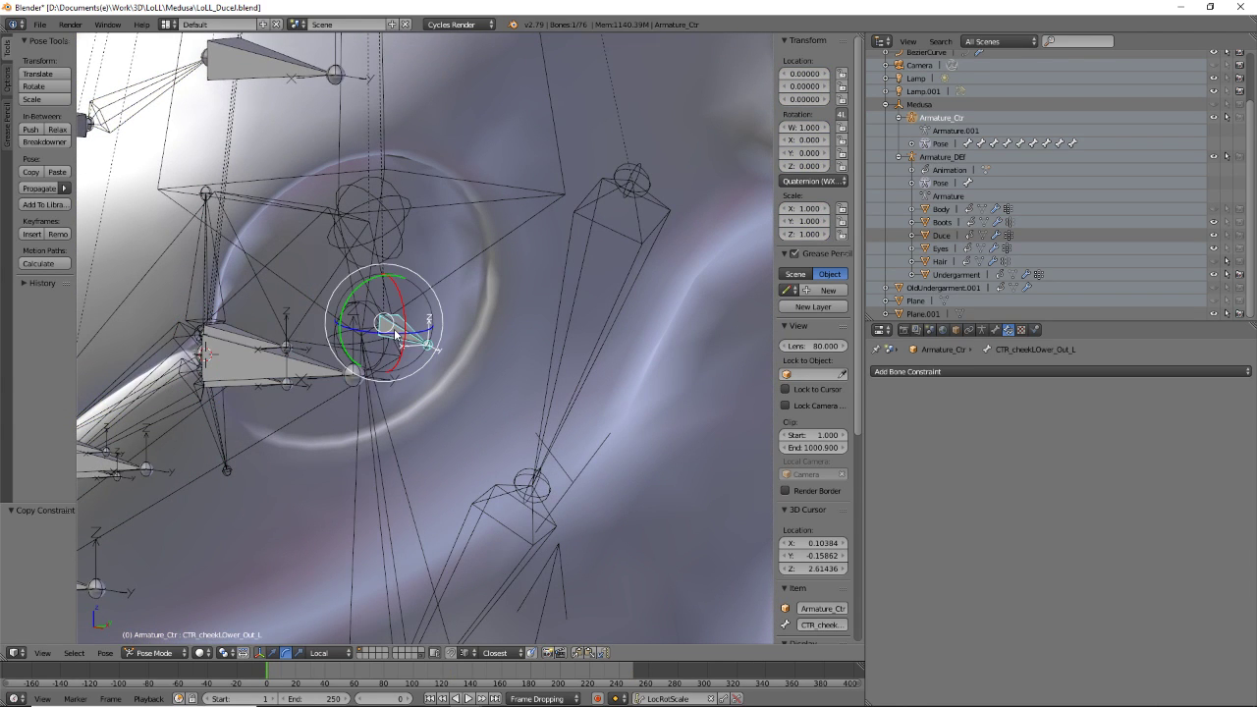
{"action": "left_click", "coordinate": [995, 330]}
{"action": "left_click", "coordinate": [1004, 371]}
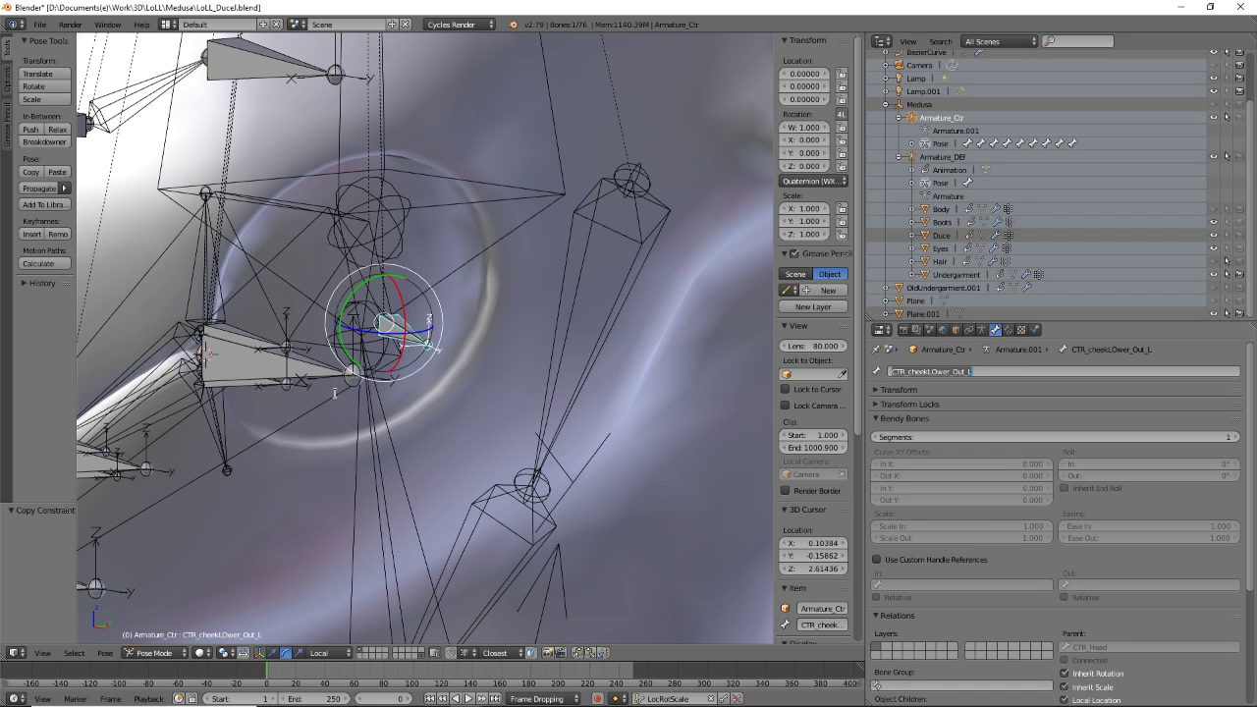
- Set the Copy Location target bone of Def_Cheek_Accent_L to the copied name CTR_cheekLOwer_Out_L
{"action": "right_click", "coordinate": [208, 292]}
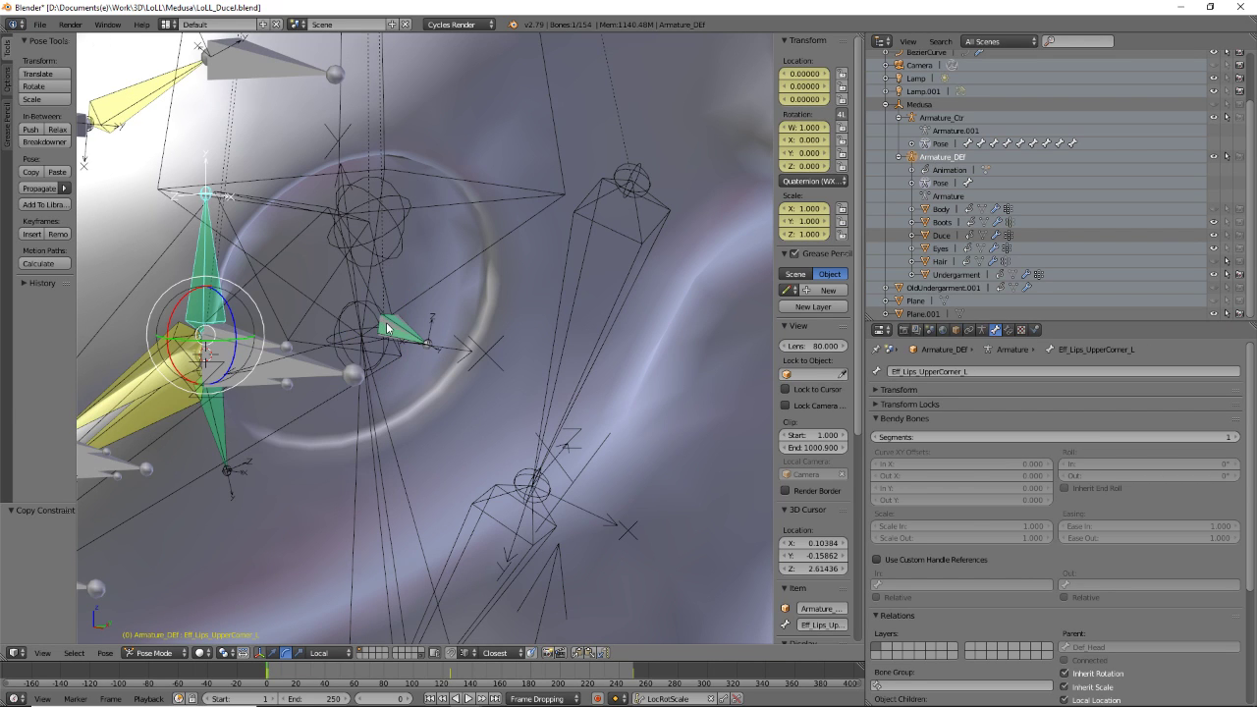
{"action": "right_click", "coordinate": [388, 328]}
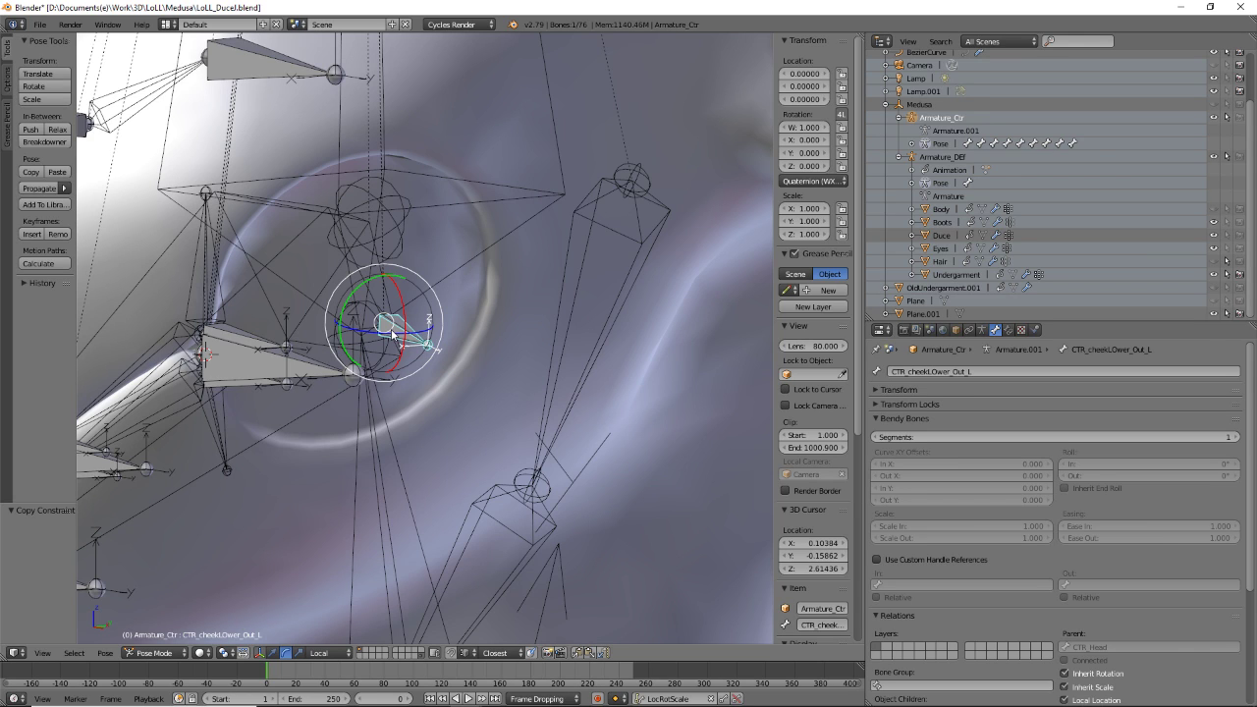
{"action": "right_click", "coordinate": [391, 330]}
{"action": "right_click", "coordinate": [387, 322]}
{"action": "right_click", "coordinate": [388, 327]}
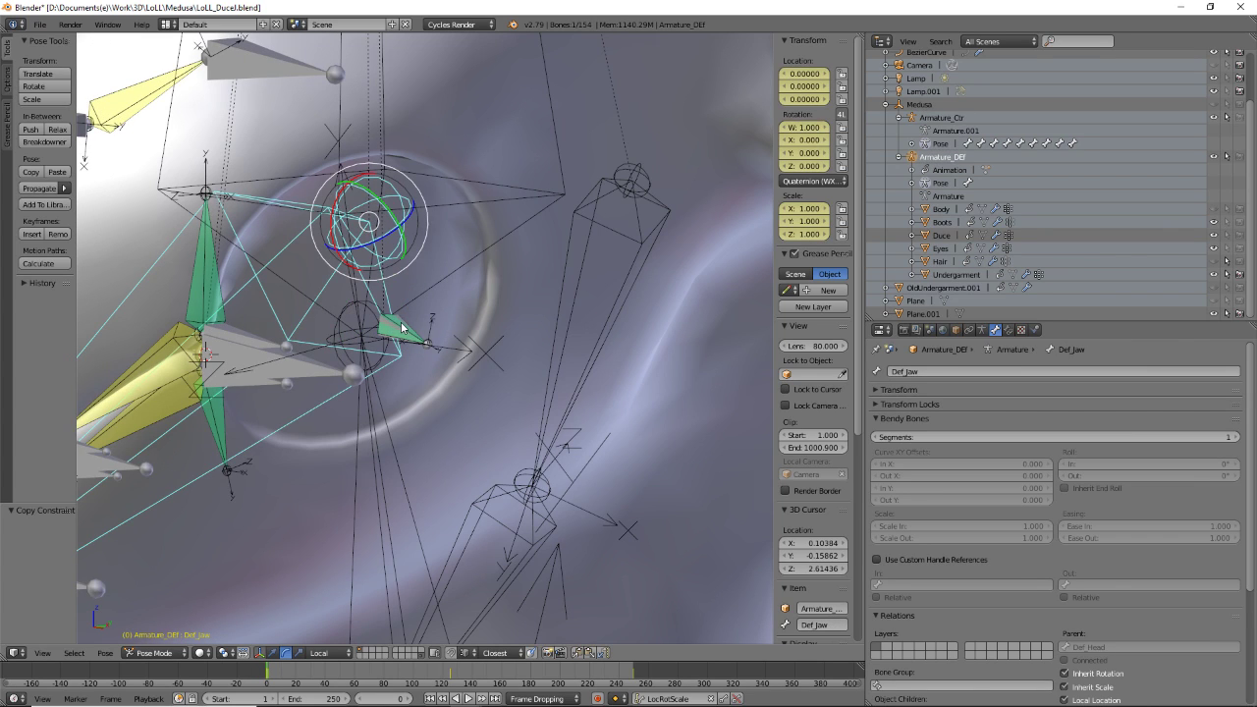
{"action": "right_click", "coordinate": [400, 328]}
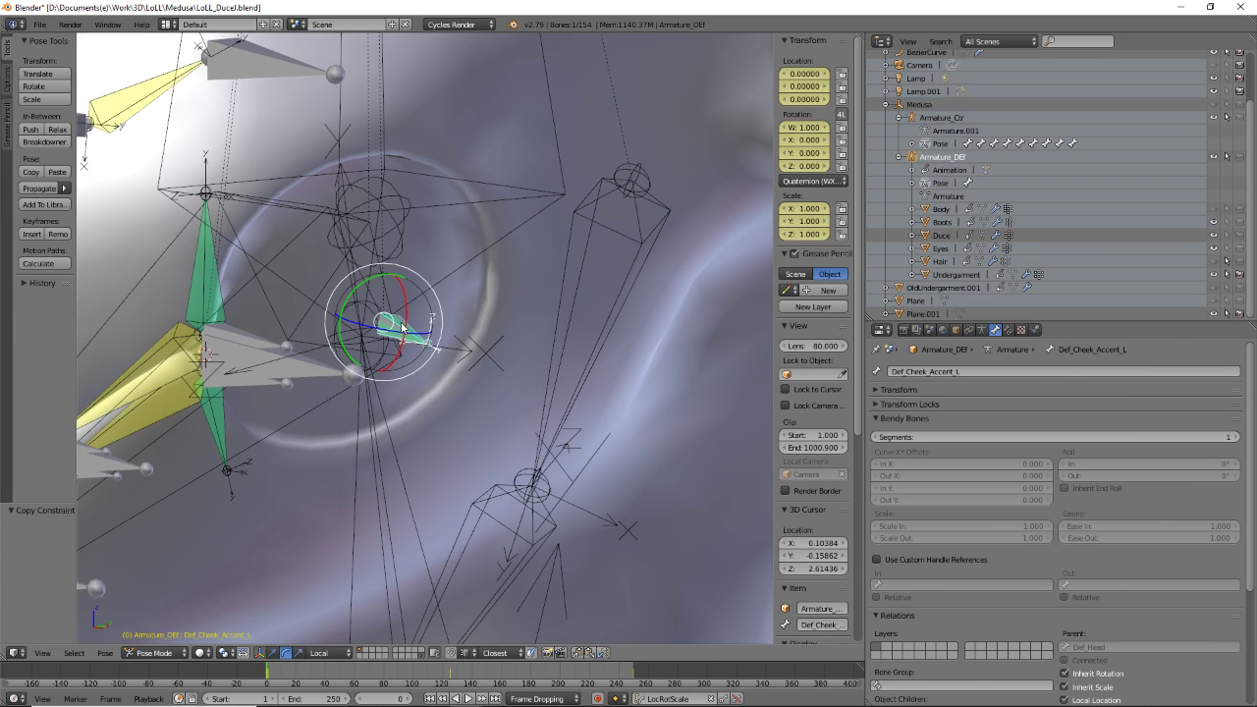
{"action": "left_click", "coordinate": [1008, 330]}
{"action": "left_click", "coordinate": [1131, 430]}
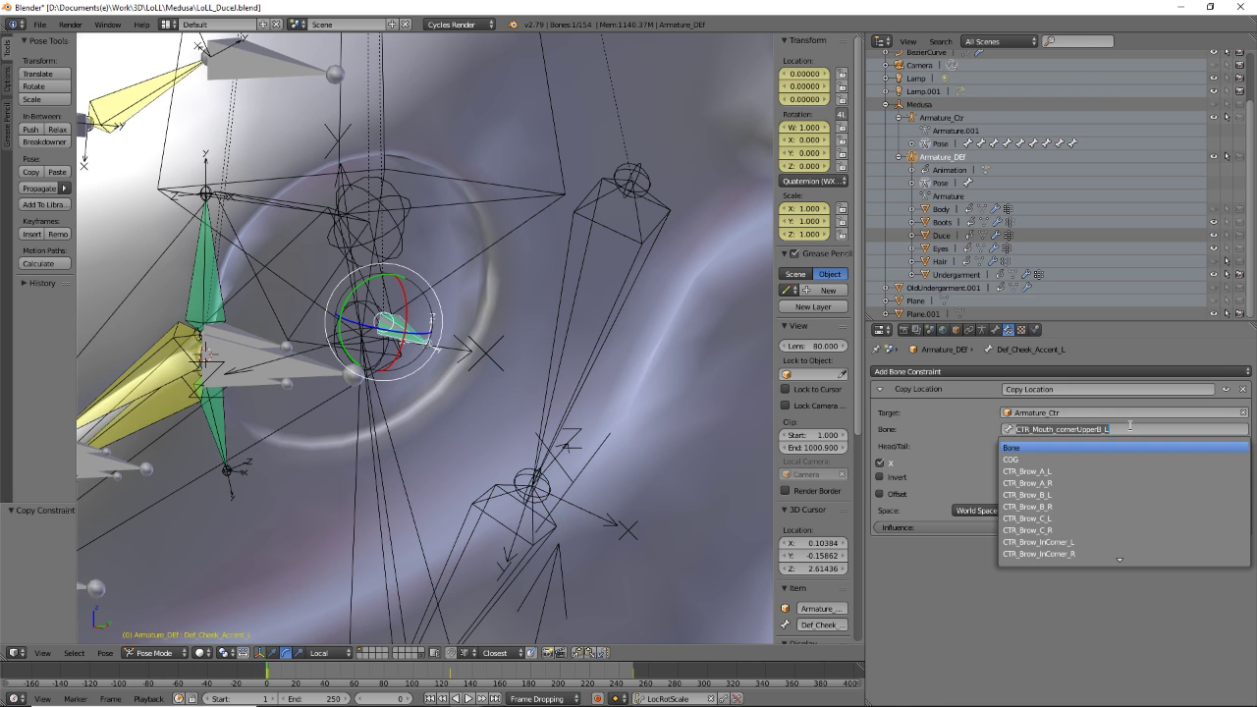
{"action": "key", "text": "ctrl+v"}
{"action": "key", "text": "Return"}
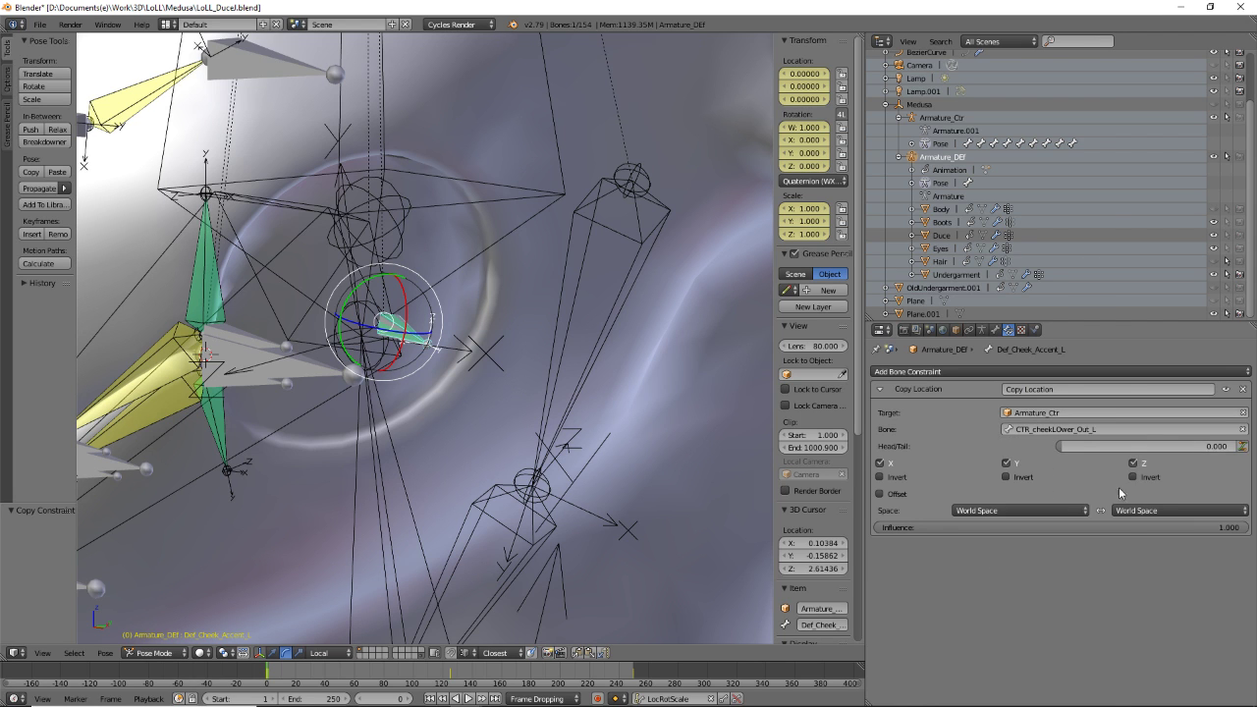
- Reset the Stretch To rest length of Def_Jowels_LowerA_L and set its IK chain length to 1
{"action": "scroll", "coordinate": [531, 491], "scroll_direction": "down", "scroll_amount": 3}
{"action": "scroll", "coordinate": [501, 495], "scroll_direction": "up", "scroll_amount": 3}
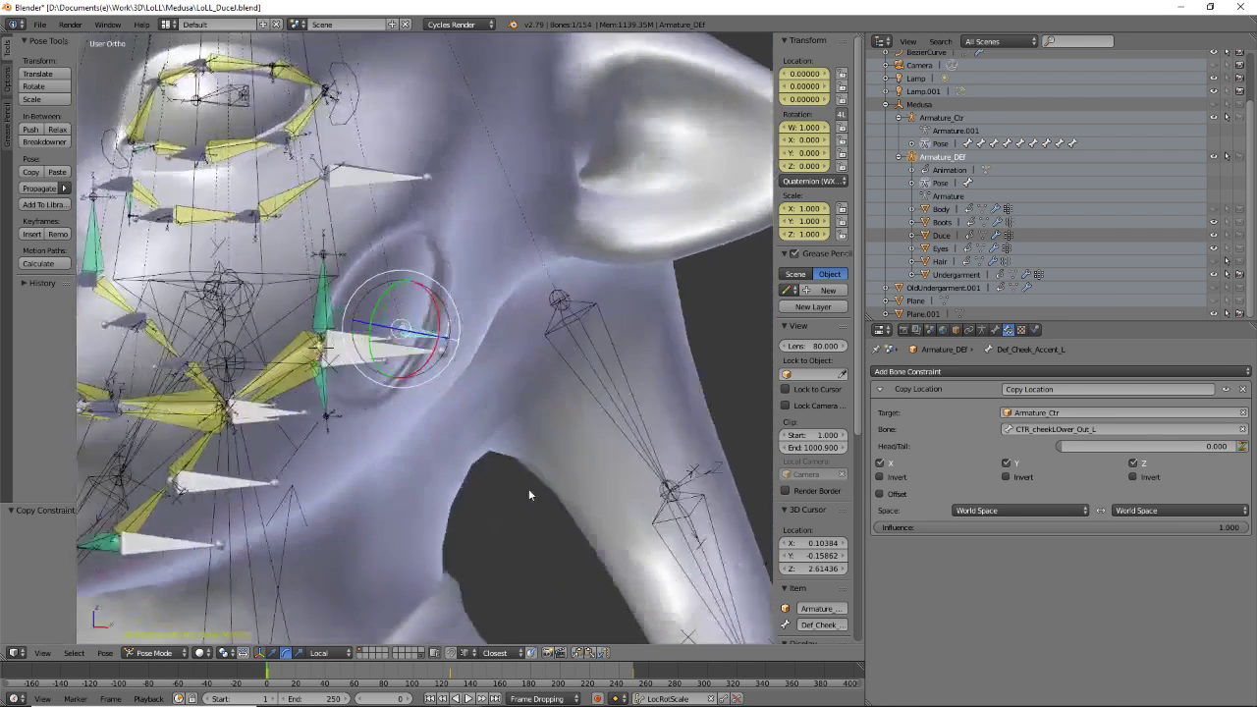
{"action": "middle_click_drag", "start_coordinate": [412, 413], "coordinate": [257, 422]}
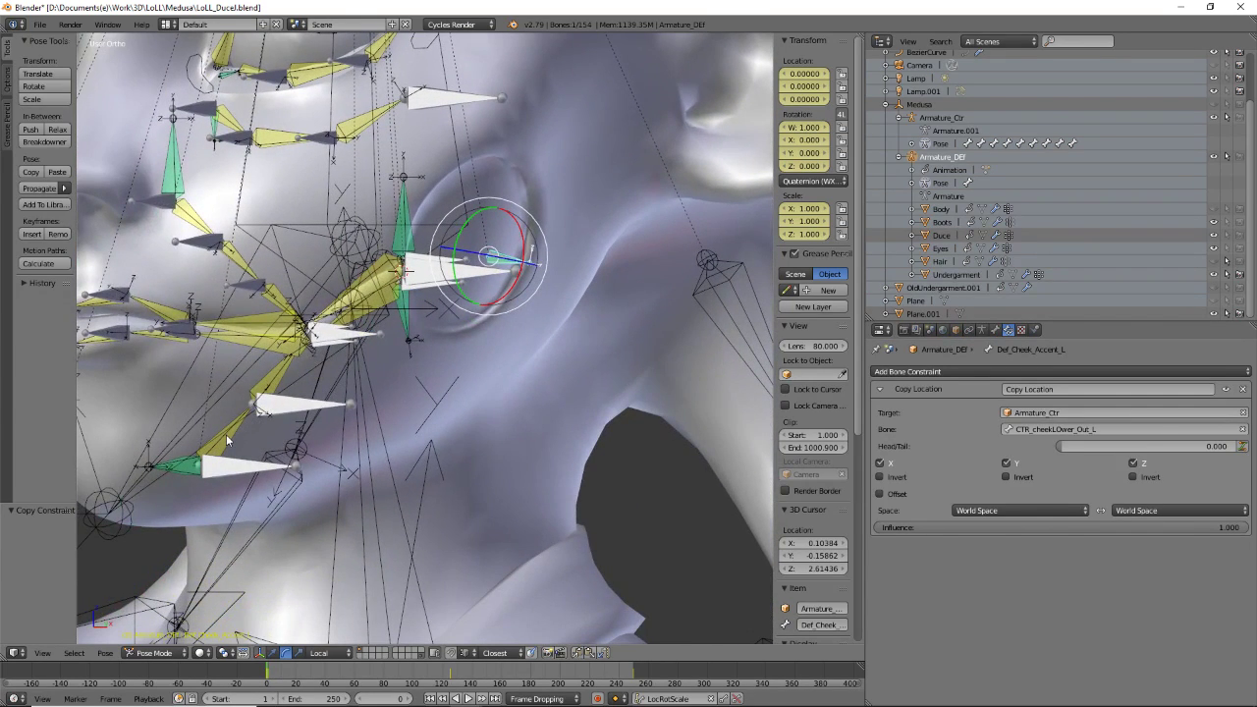
{"action": "right_click", "coordinate": [197, 461]}
{"action": "left_click", "coordinate": [1102, 620]}
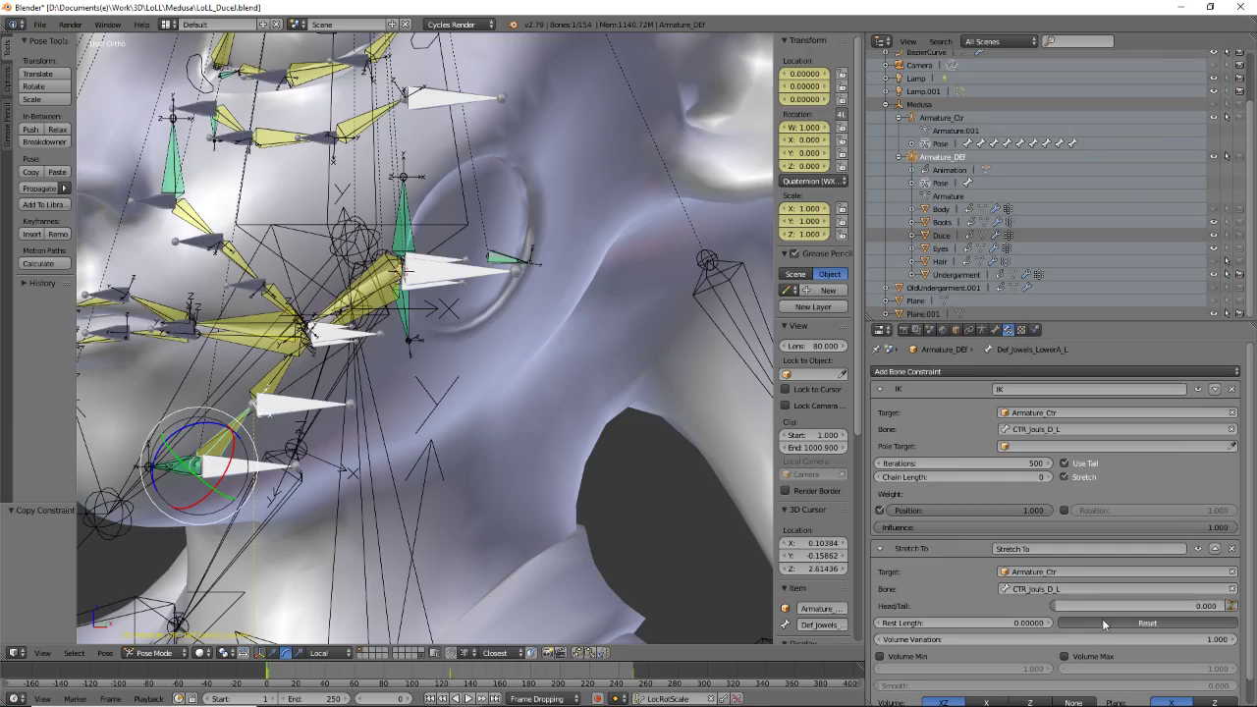
{"action": "scroll", "coordinate": [311, 454], "scroll_direction": "down", "scroll_amount": 5}
{"action": "scroll", "coordinate": [303, 500], "scroll_direction": "up", "scroll_amount": 8}
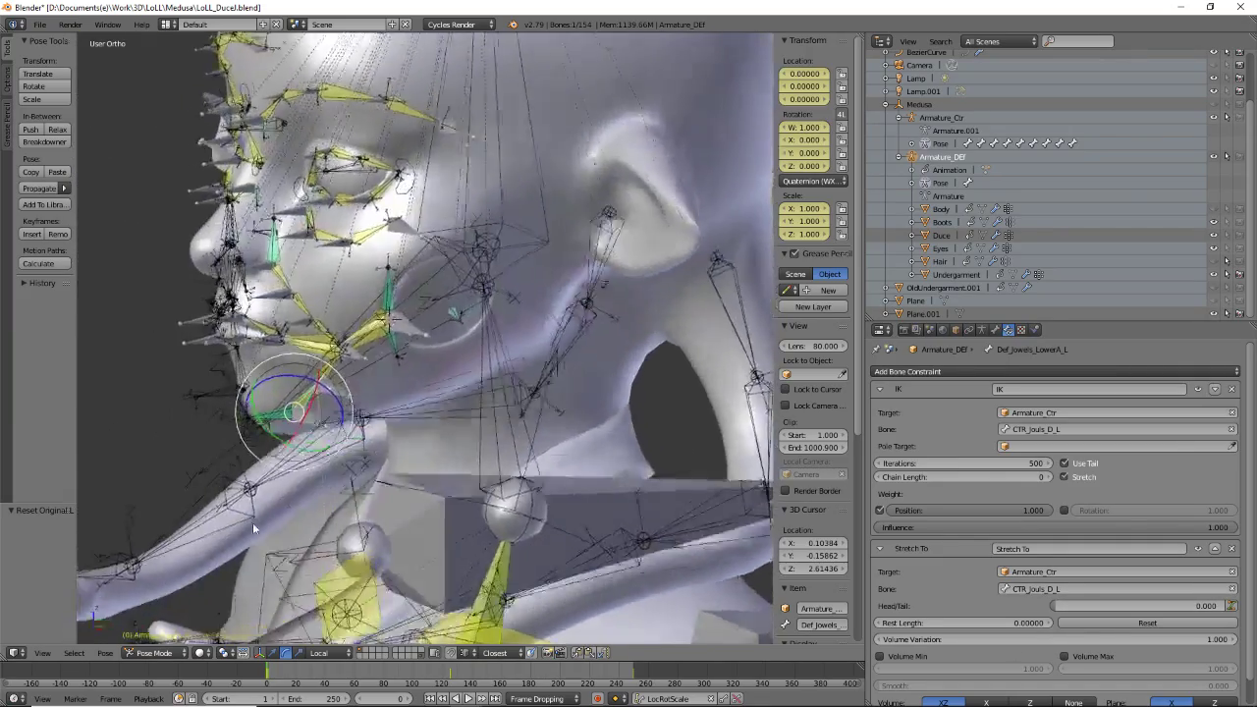
{"action": "key", "text": "KP_Decimal"}
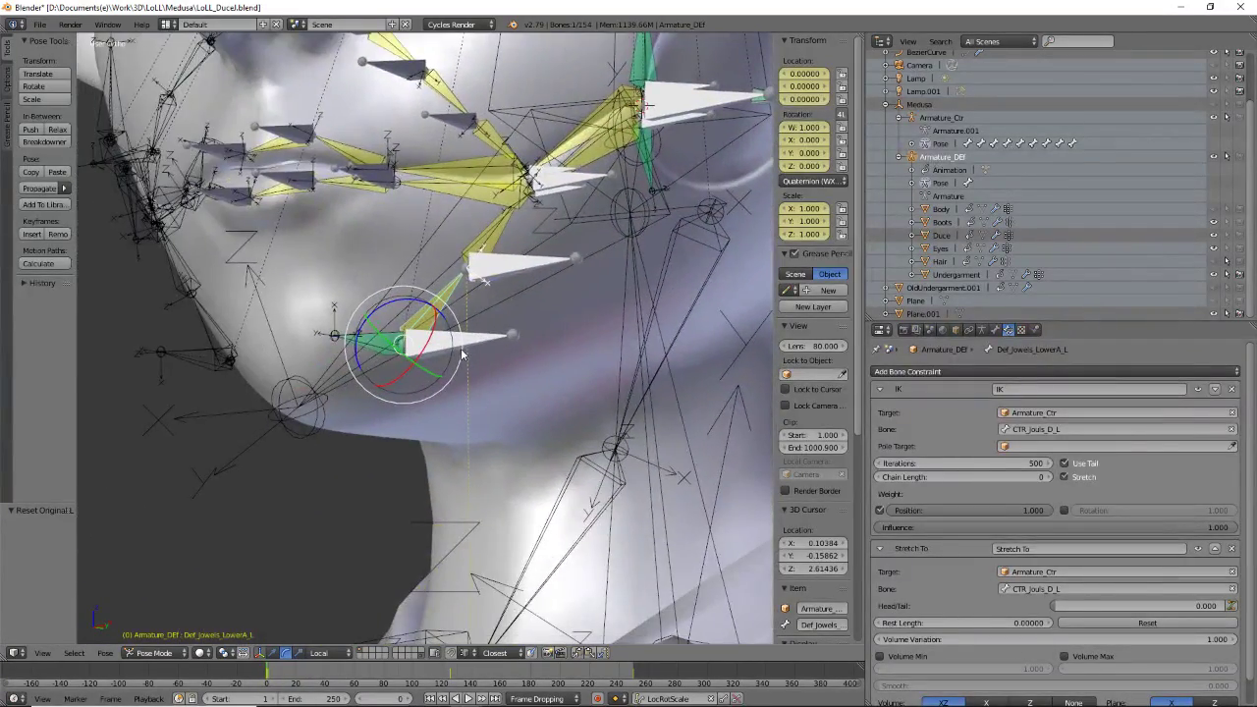
{"action": "left_click", "coordinate": [1047, 478]}
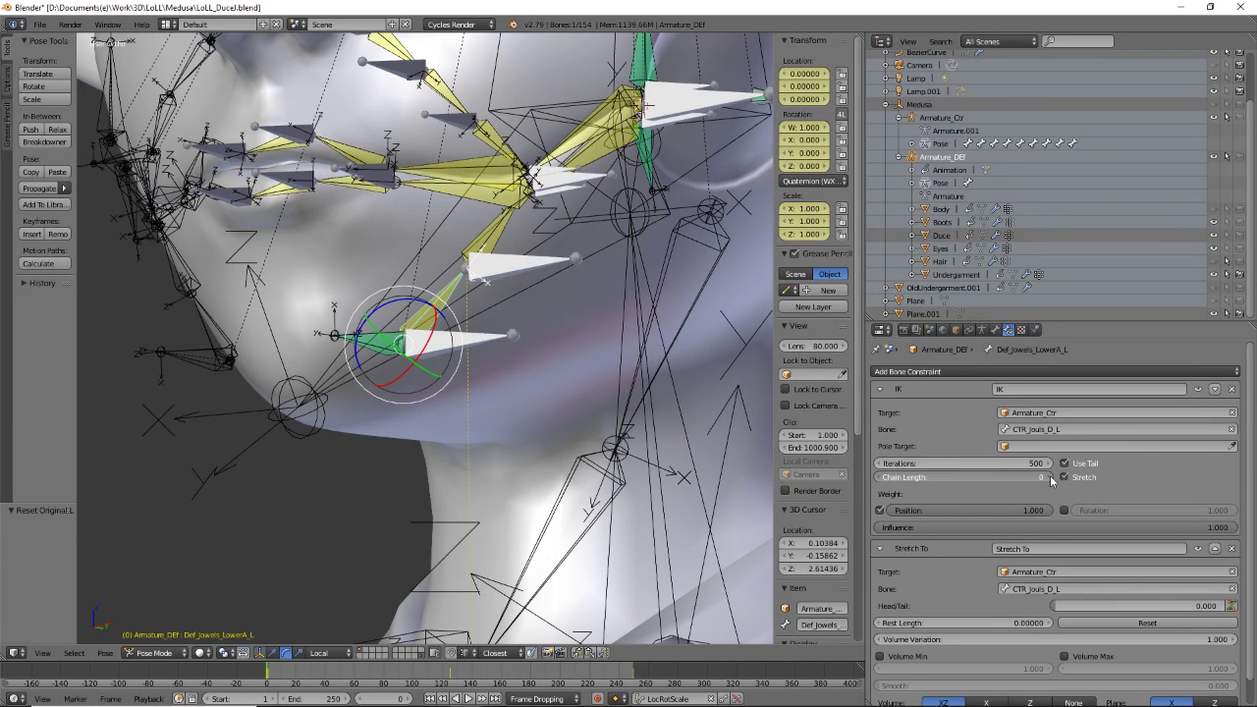
- Select the jowl bone Def_Jowels_LowerB_L and switch Armature_DEF to Pose Position to check the constrained jowl bones
{"action": "right_click", "coordinate": [495, 236]}
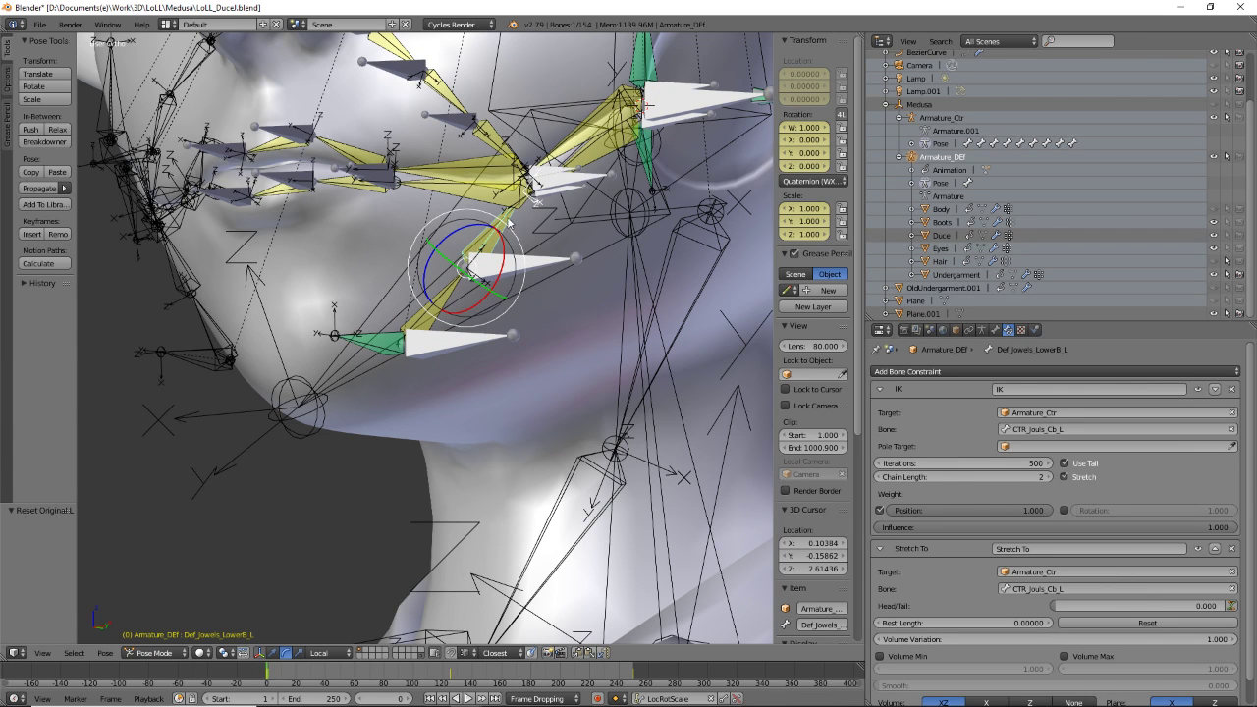
{"action": "middle_click_drag", "start_coordinate": [572, 227], "coordinate": [506, 276]}
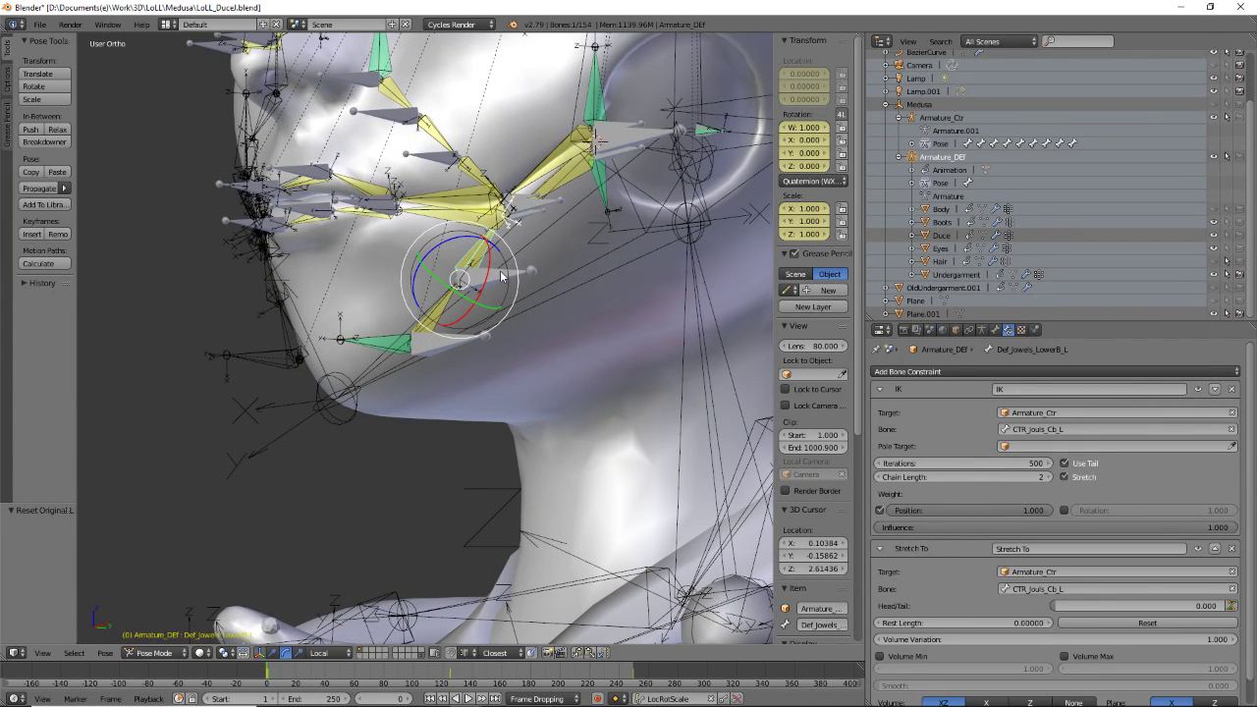
{"action": "right_click", "coordinate": [501, 277]}
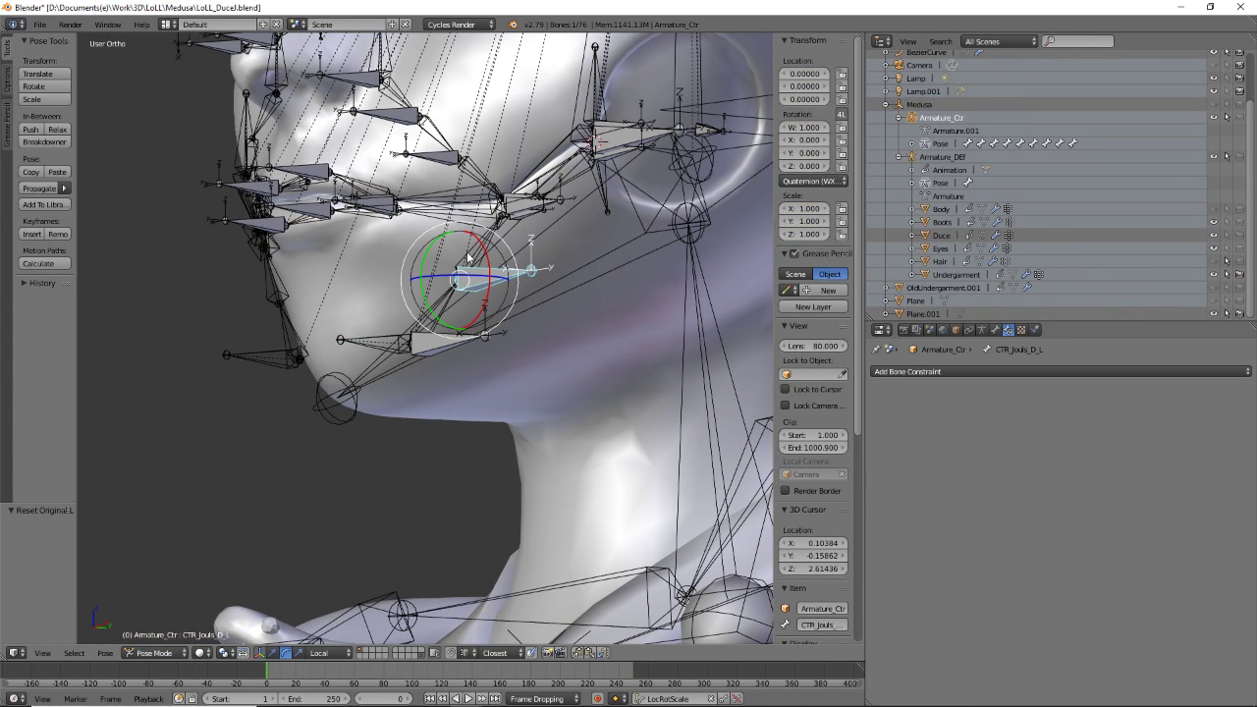
{"action": "right_click", "coordinate": [468, 258]}
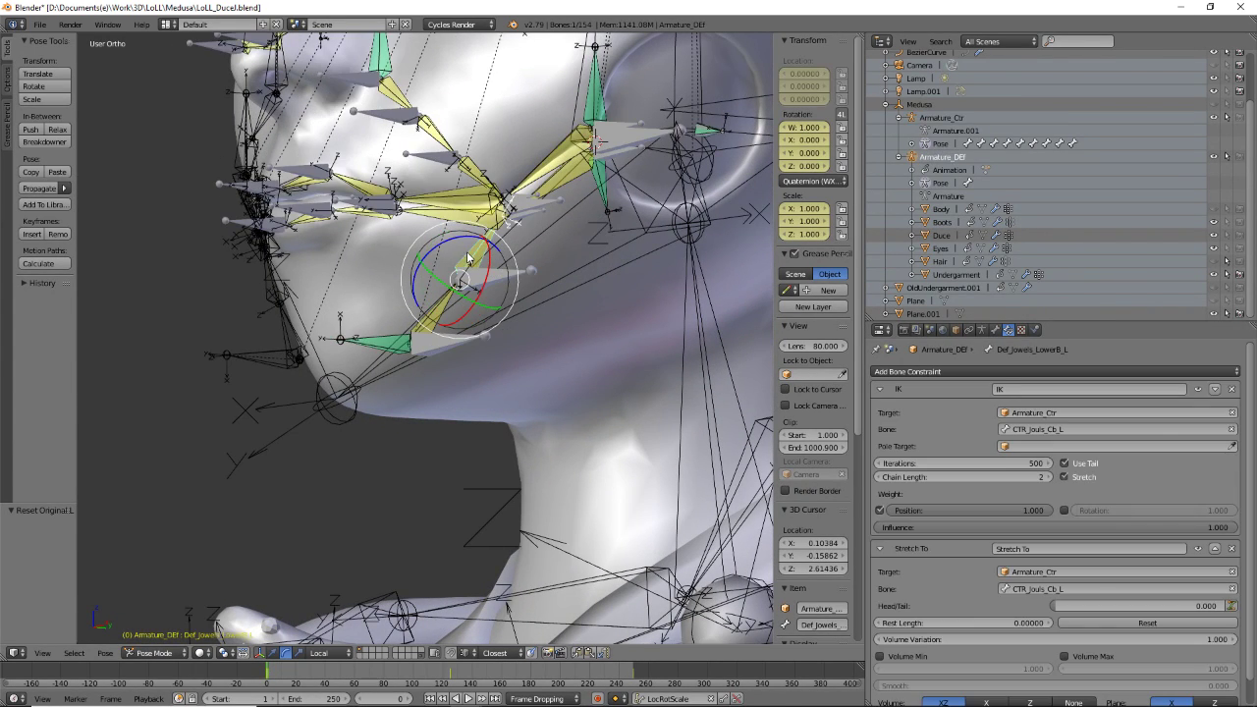
{"action": "left_click", "coordinate": [982, 331]}
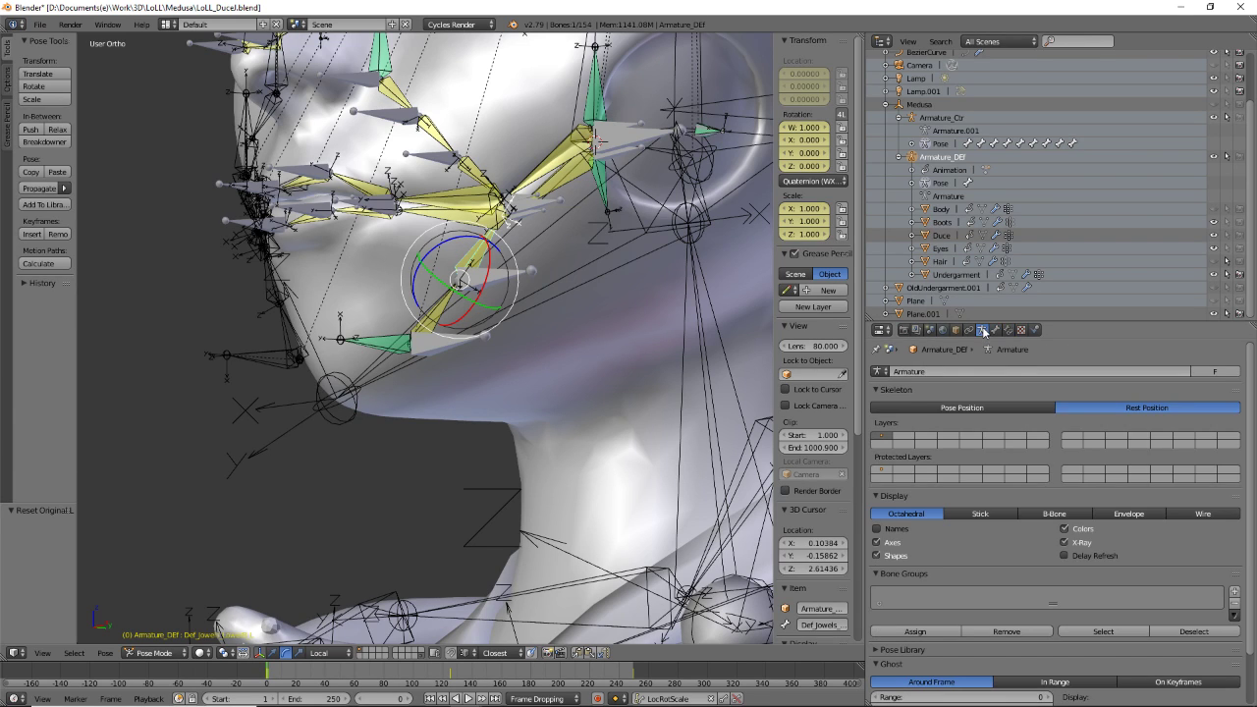
{"action": "left_click", "coordinate": [963, 408]}
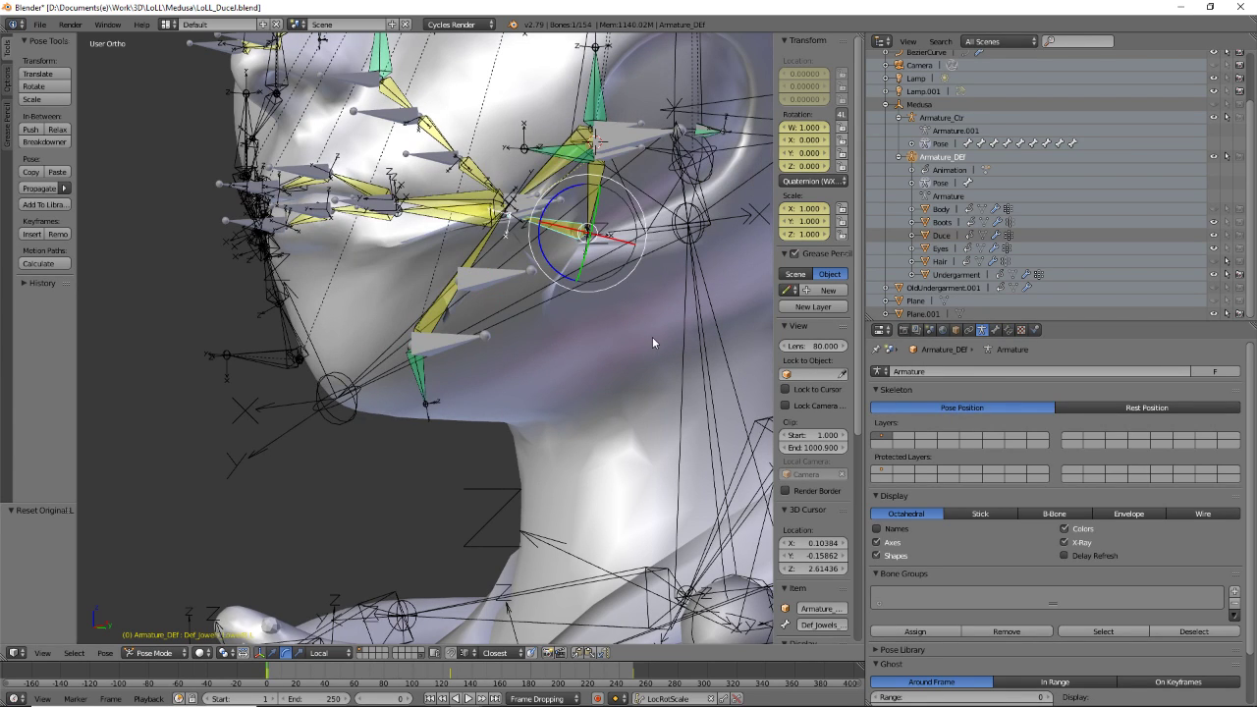
{"action": "mouse_move", "coordinate": [576, 355]}
{"action": "middle_mouse_down"}
{"action": "mouse_move", "coordinate": [560, 331]}
{"action": "mouse_move", "coordinate": [595, 329]}
{"action": "mouse_move", "coordinate": [590, 352]}
{"action": "mouse_move", "coordinate": [564, 331]}
{"action": "mouse_move", "coordinate": [562, 303]}
{"action": "mouse_move", "coordinate": [593, 308]}
{"action": "mouse_move", "coordinate": [549, 361]}
{"action": "mouse_move", "coordinate": [561, 346]}
{"action": "mouse_move", "coordinate": [596, 376]}
{"action": "mouse_move", "coordinate": [572, 356]}
{"action": "middle_mouse_up"}
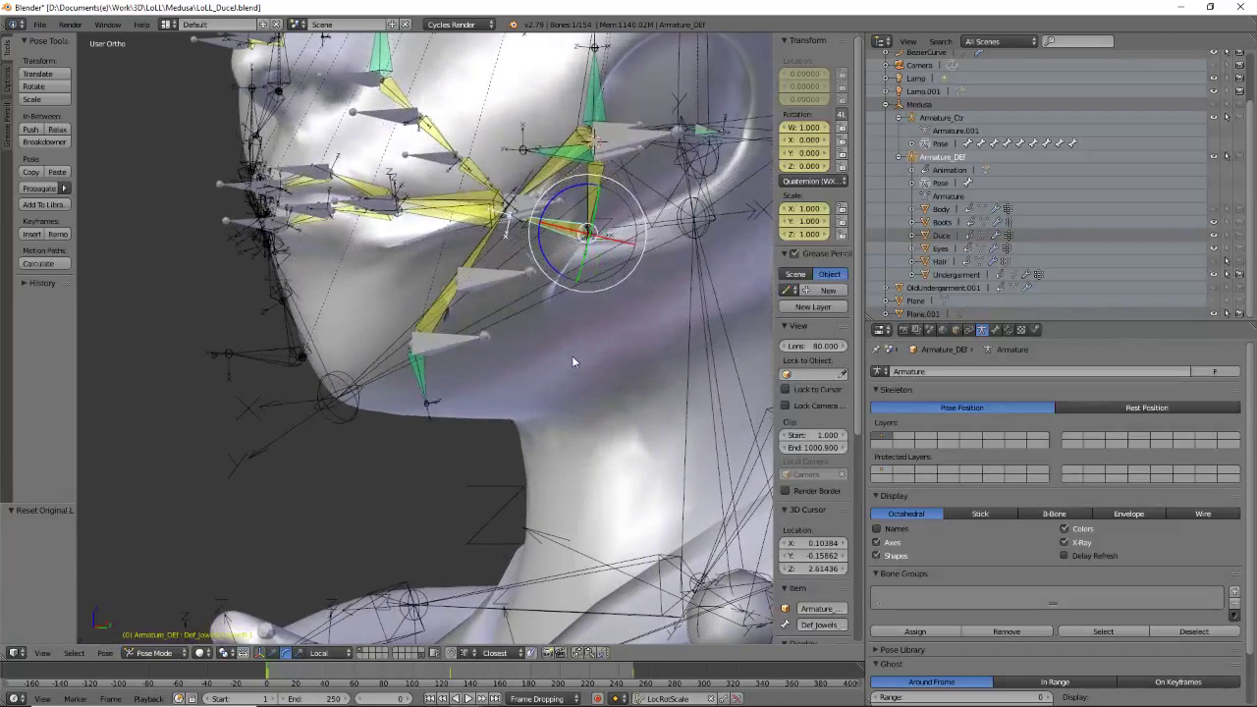
- Reset the Stretch To rest length of Def_Lips_LowerCorner_L and return Armature_DEF to Rest Position
{"action": "left_click", "coordinate": [1008, 331]}
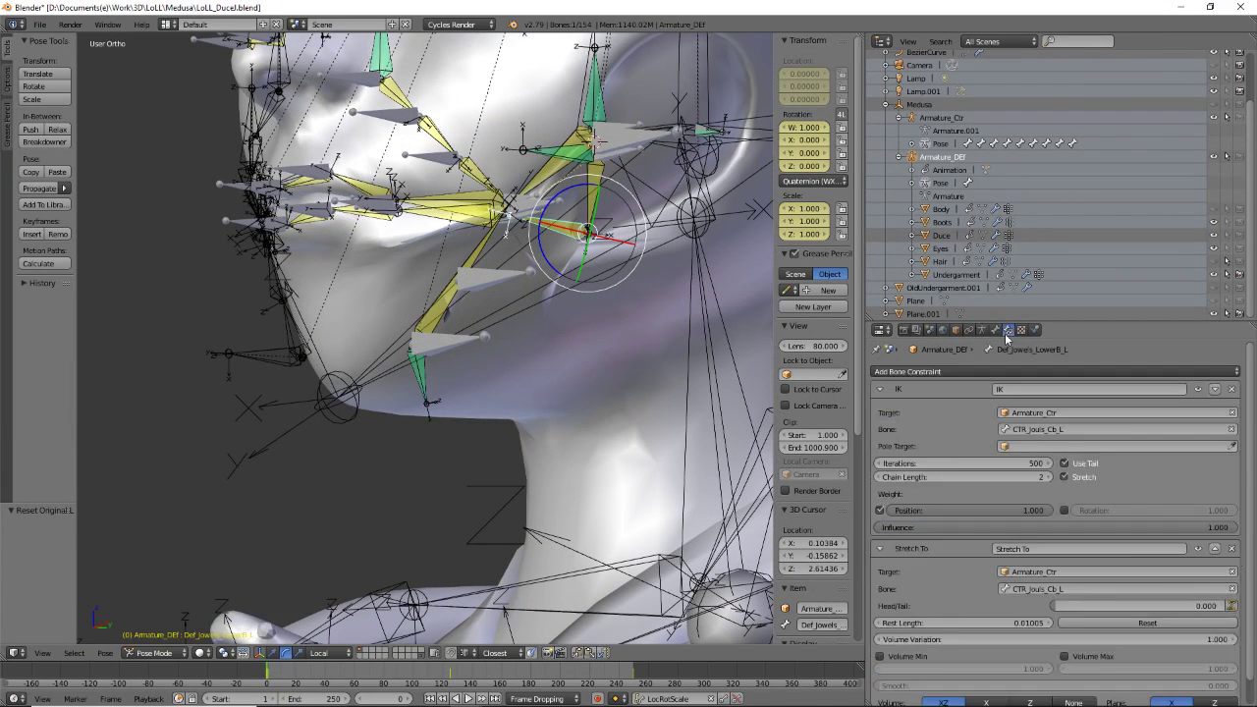
{"action": "right_click", "coordinate": [428, 313]}
{"action": "left_click", "coordinate": [1172, 625]}
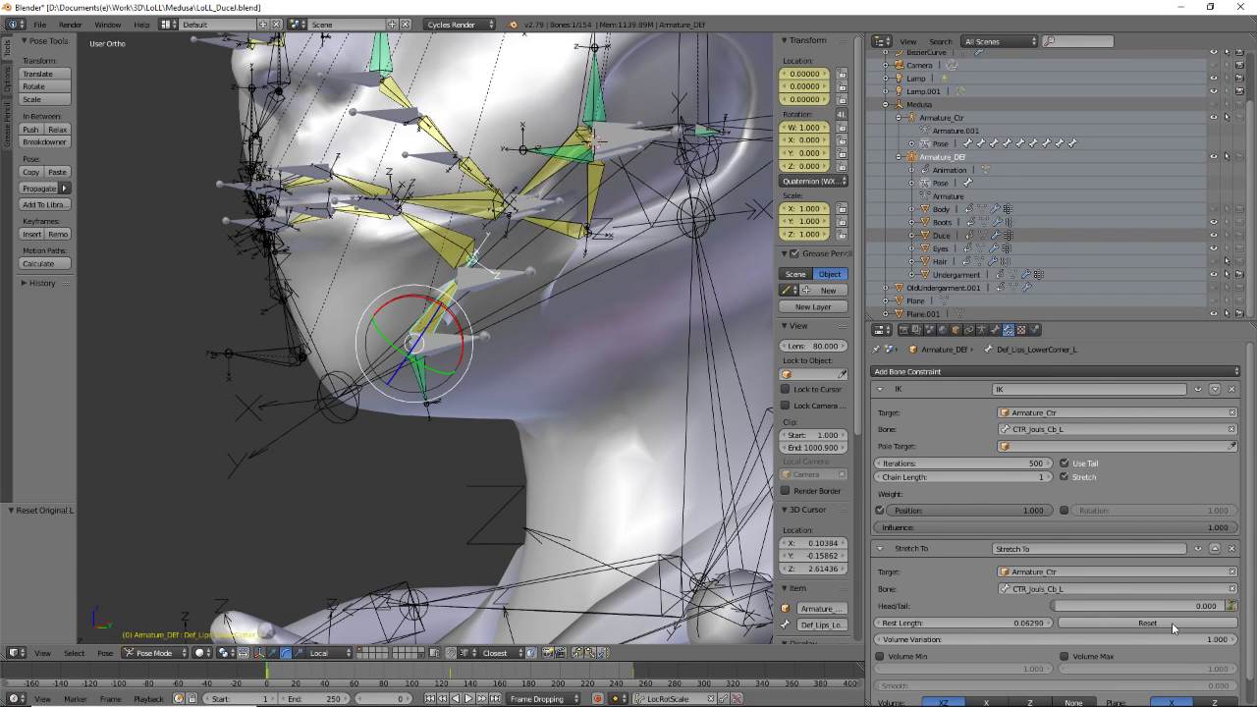
{"action": "middle_click_drag", "start_coordinate": [639, 393], "coordinate": [570, 362]}
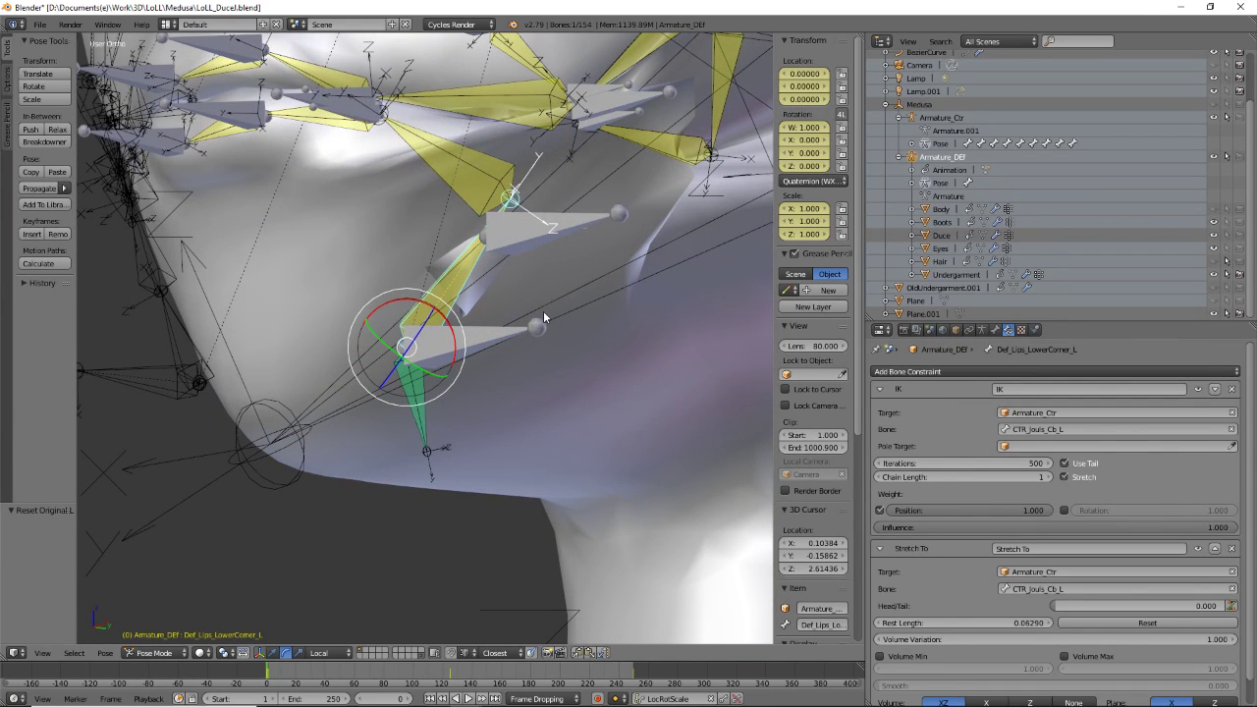
{"action": "left_click", "coordinate": [982, 330]}
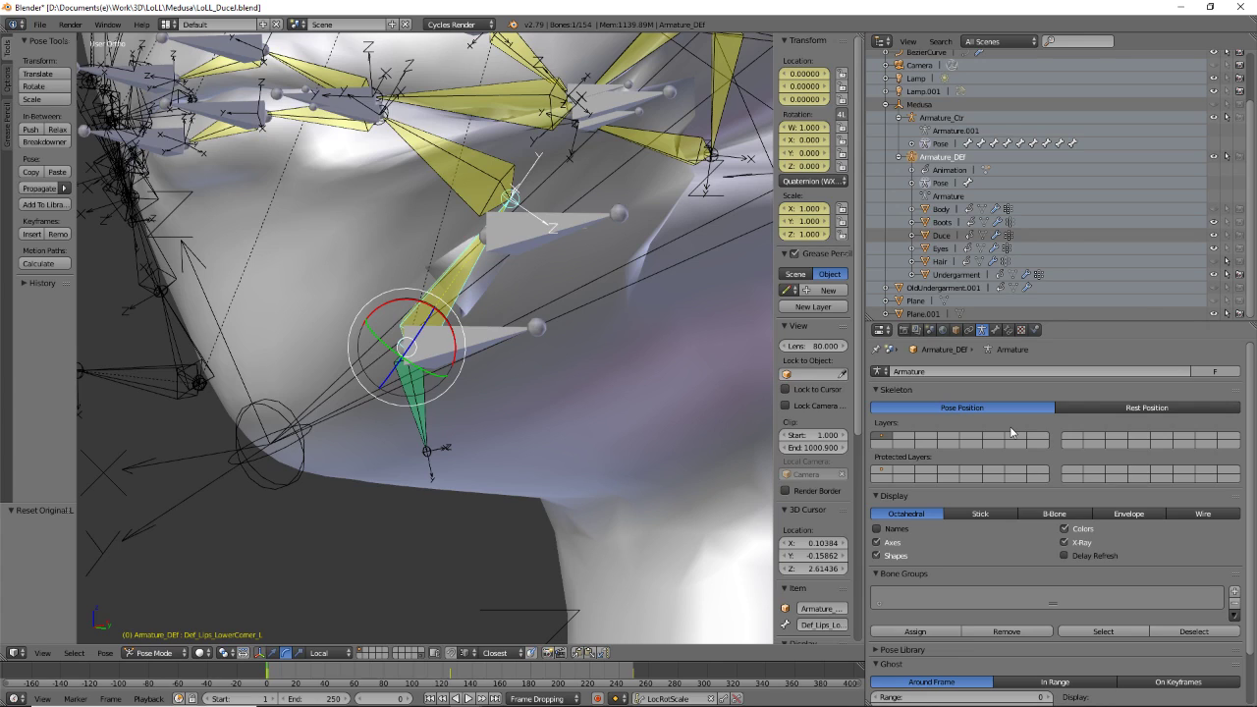
{"action": "left_click", "coordinate": [1092, 407]}
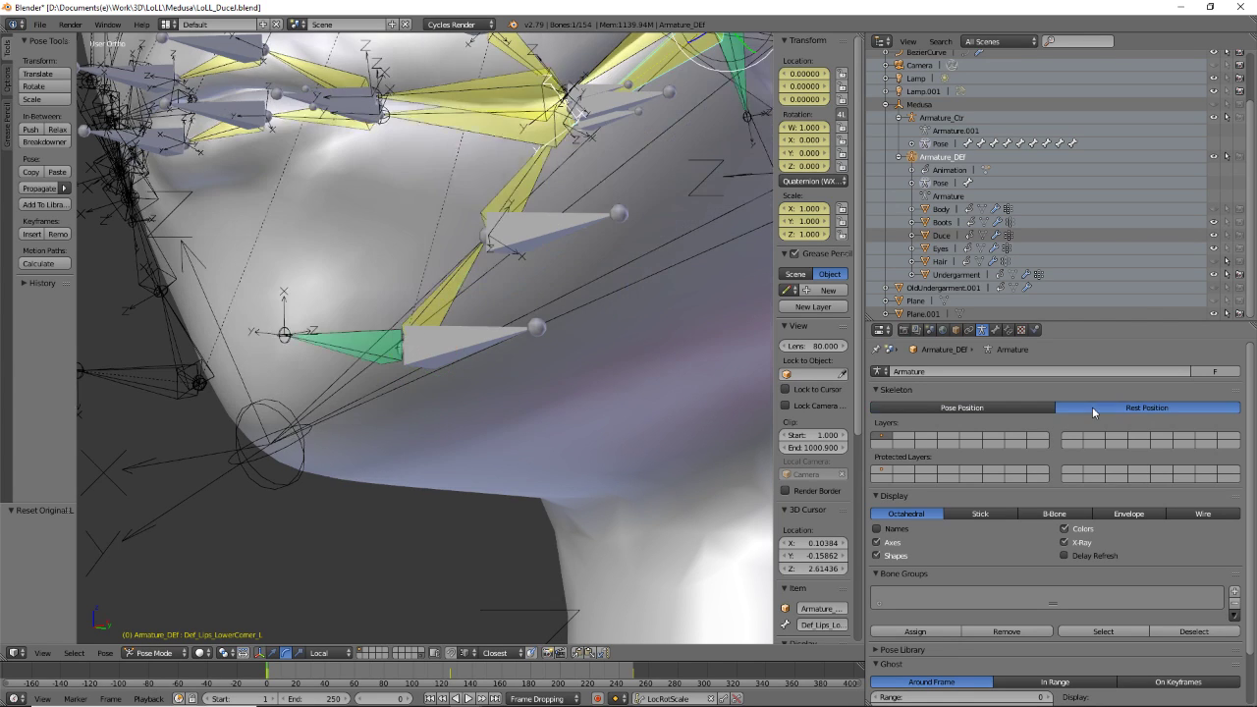
{"action": "scroll", "coordinate": [539, 177], "scroll_direction": "down", "scroll_amount": 2}
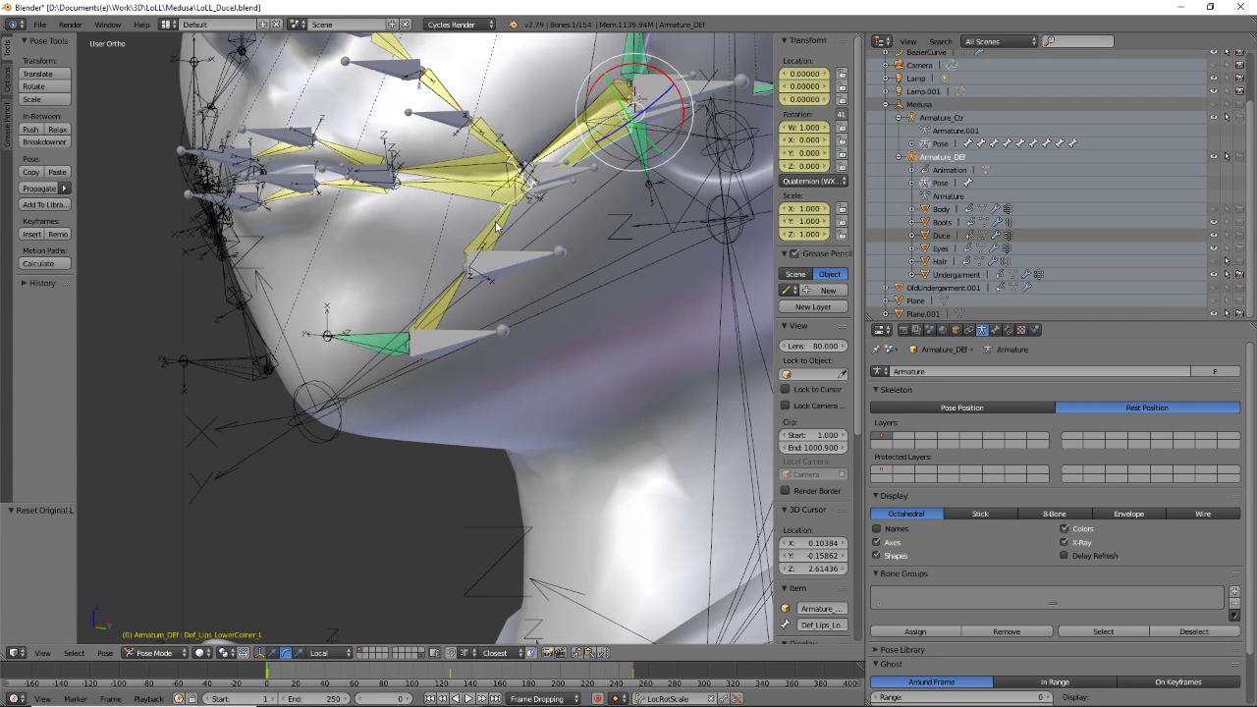
- Check the constraint targets of Def_Jowels_LowerB_L and copy the name of the jowl control bone CTR_Jouls_Cb_L
{"action": "right_click", "coordinate": [496, 226]}
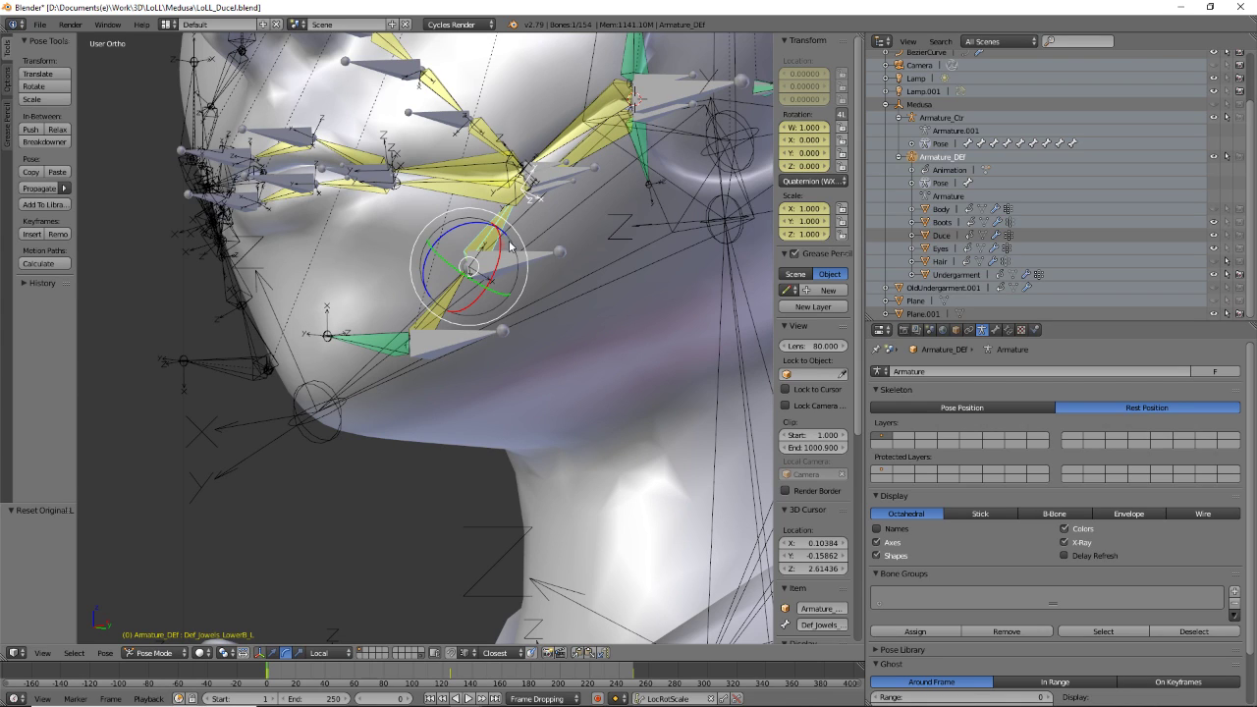
{"action": "left_click", "coordinate": [1010, 331]}
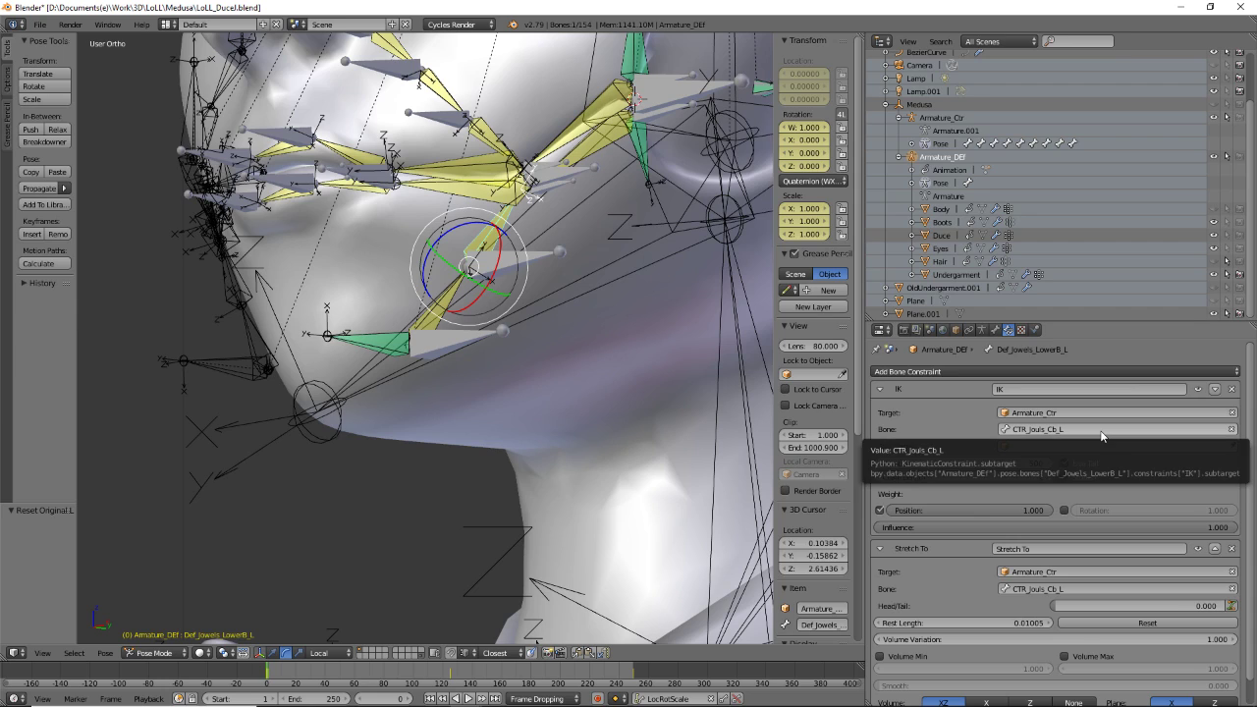
{"action": "right_click", "coordinate": [547, 189]}
{"action": "right_click", "coordinate": [547, 190]}
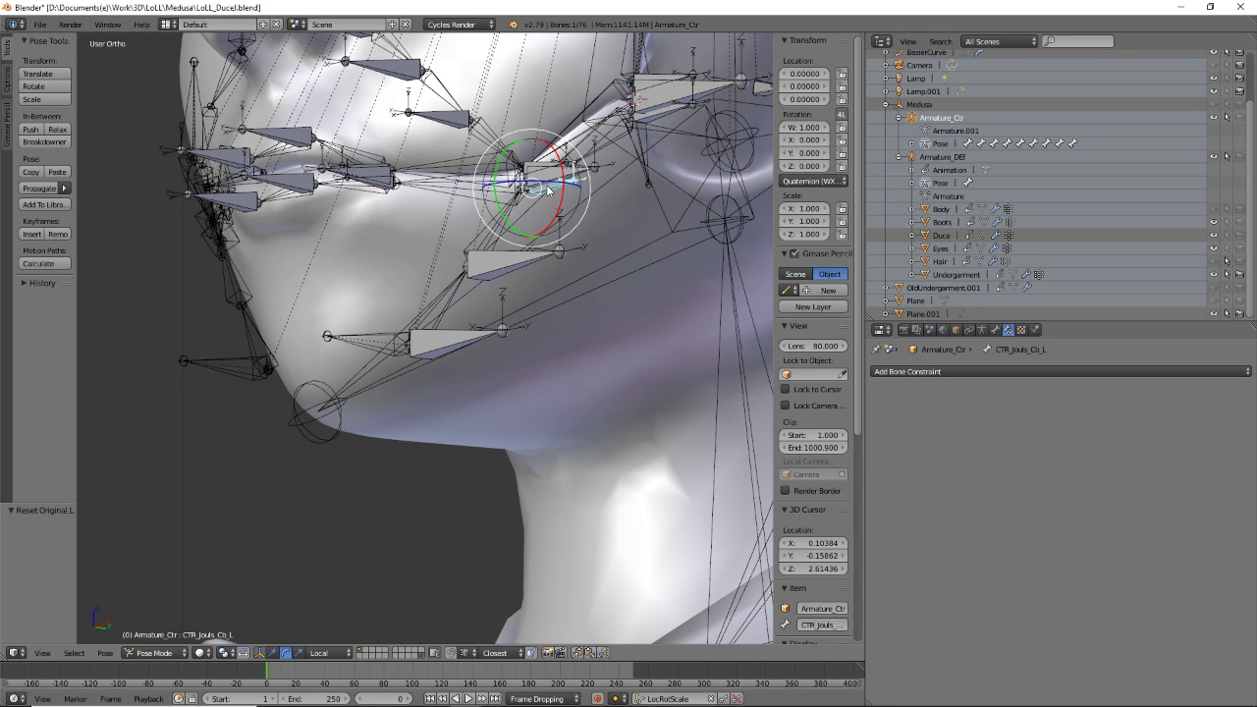
{"action": "left_click", "coordinate": [994, 330]}
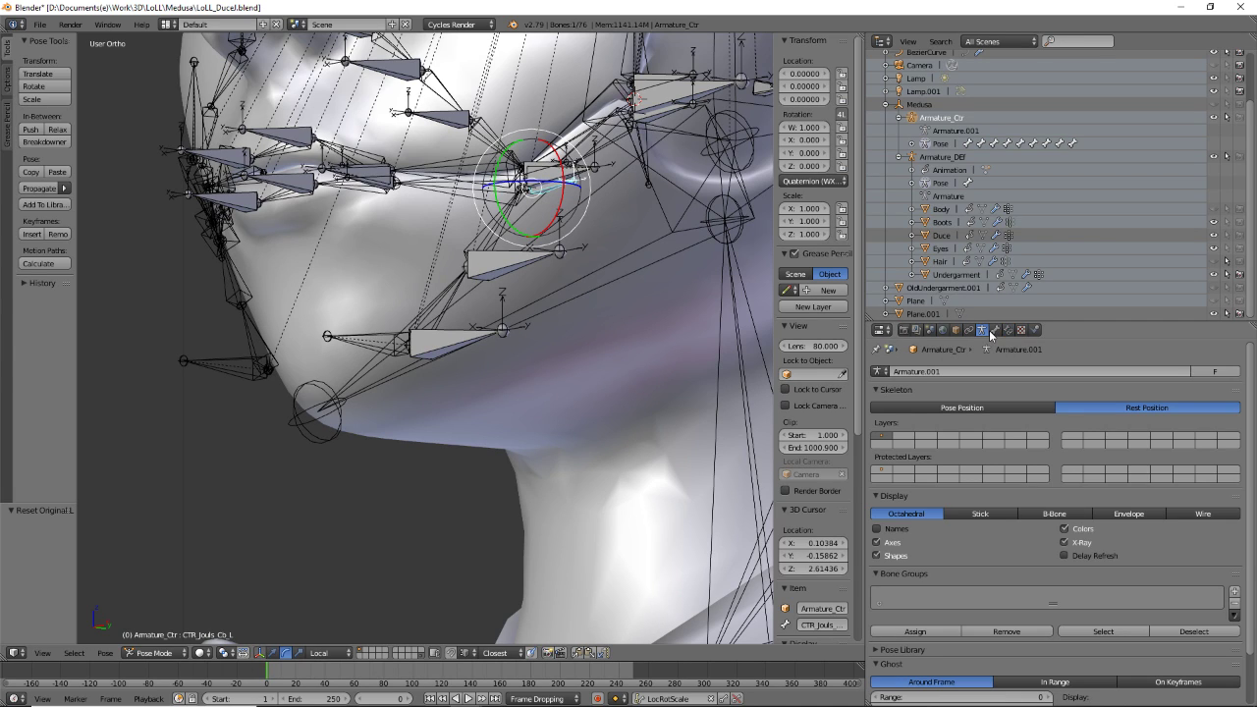
{"action": "left_click", "coordinate": [993, 372]}
{"action": "key", "text": "ctrl+c"}
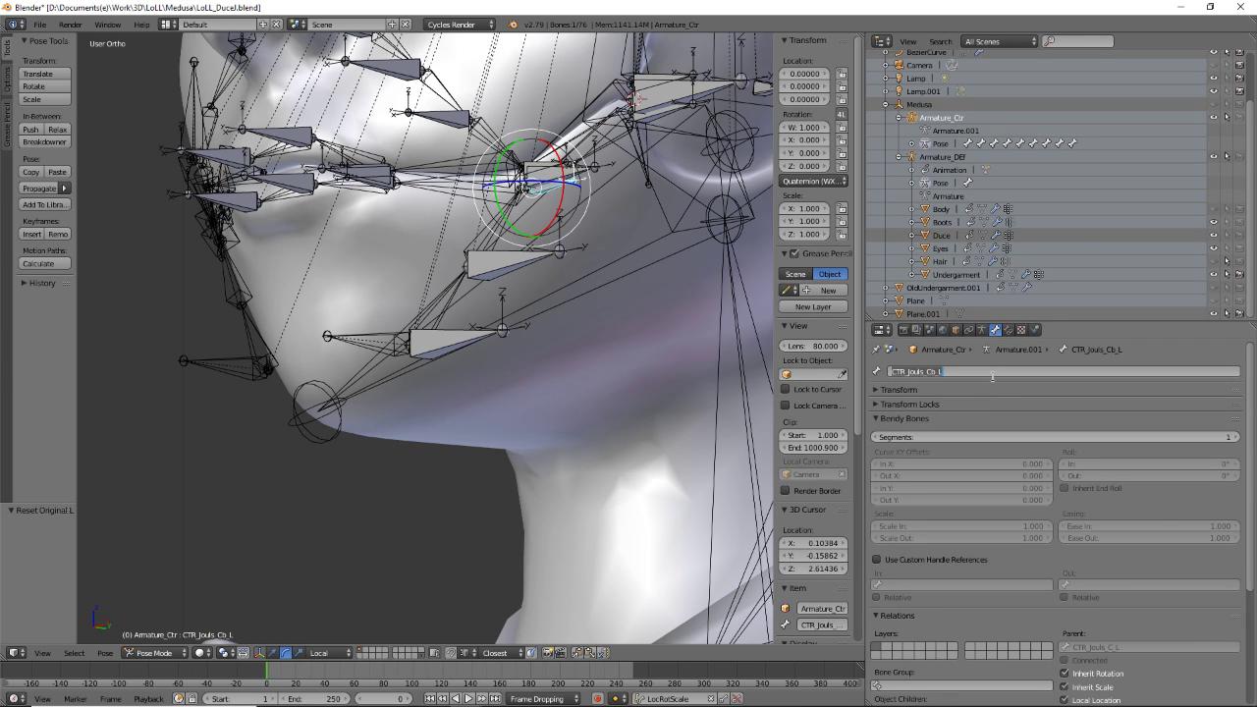
{"action": "left_click", "coordinate": [491, 243]}
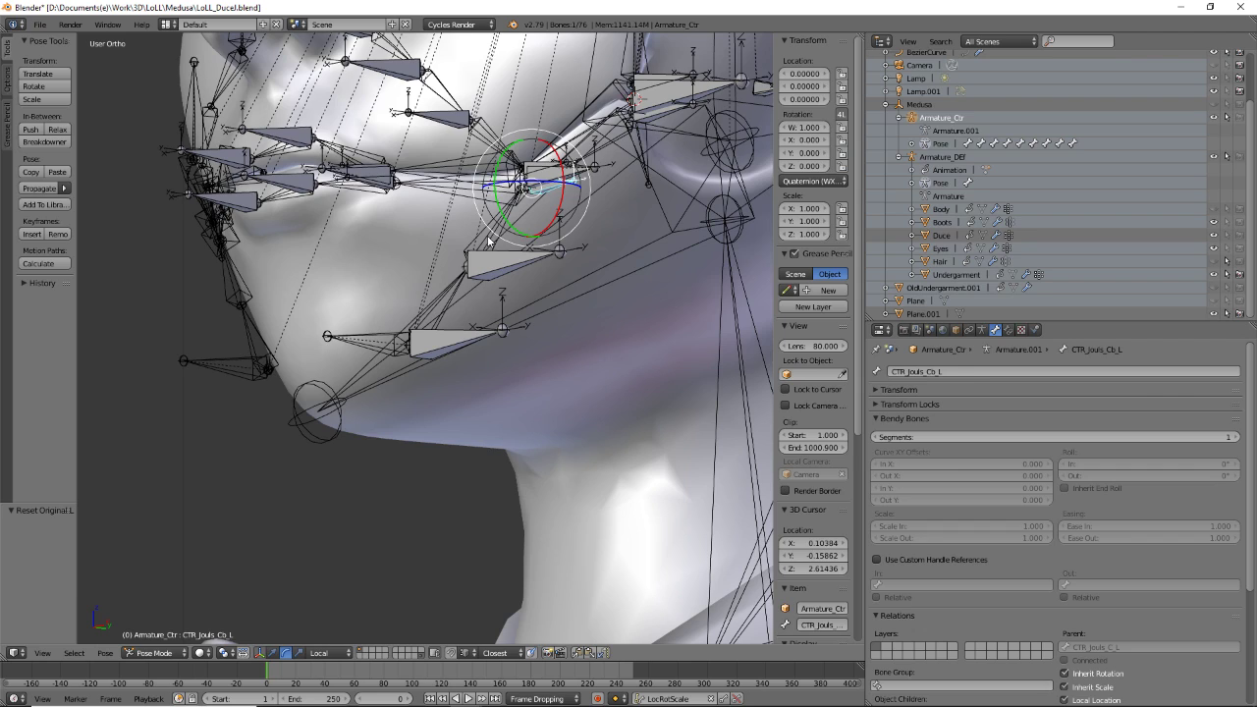
- Set both the IK and Stretch To target bones of Def_Jowels_LowerB_L to the copied name CTR_Jouls_Cb_L
{"action": "right_click", "coordinate": [489, 240]}
{"action": "left_click", "coordinate": [1009, 331]}
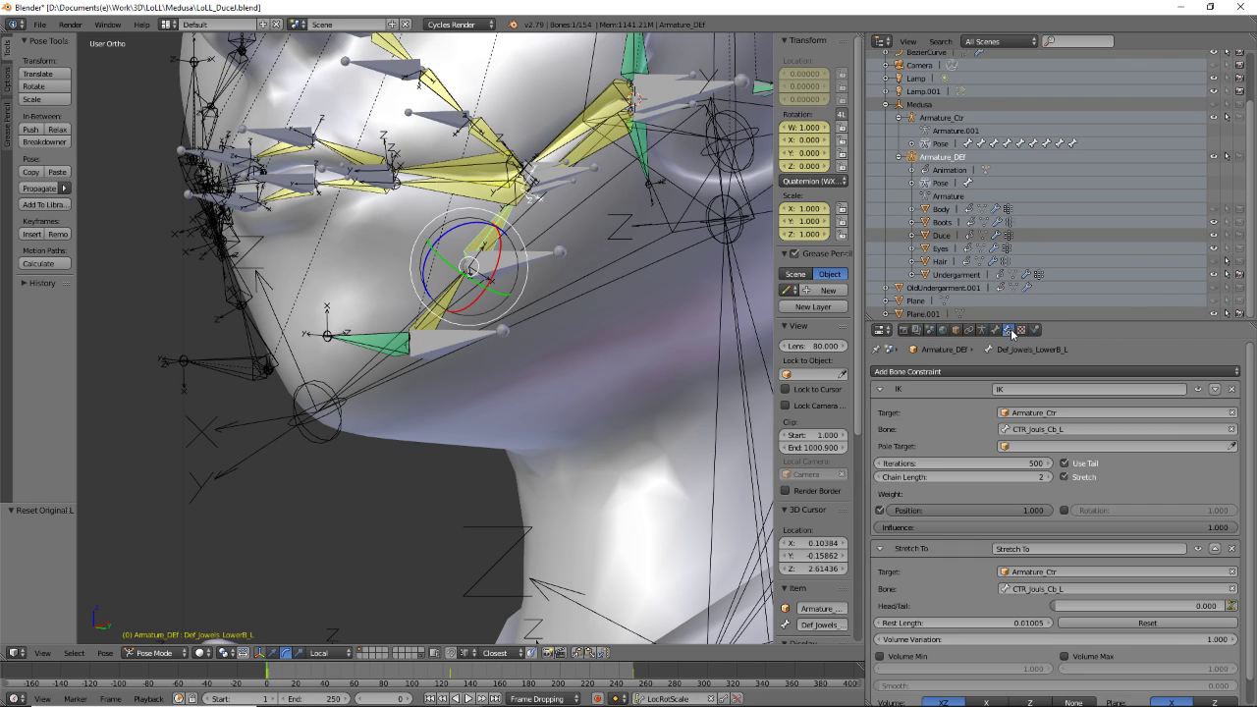
{"action": "left_click", "coordinate": [1109, 429]}
{"action": "key", "text": "ctrl+v"}
{"action": "key", "text": "Return"}
{"action": "left_click", "coordinate": [1095, 588]}
{"action": "key", "text": "ctrl+v"}
{"action": "key", "text": "Return"}
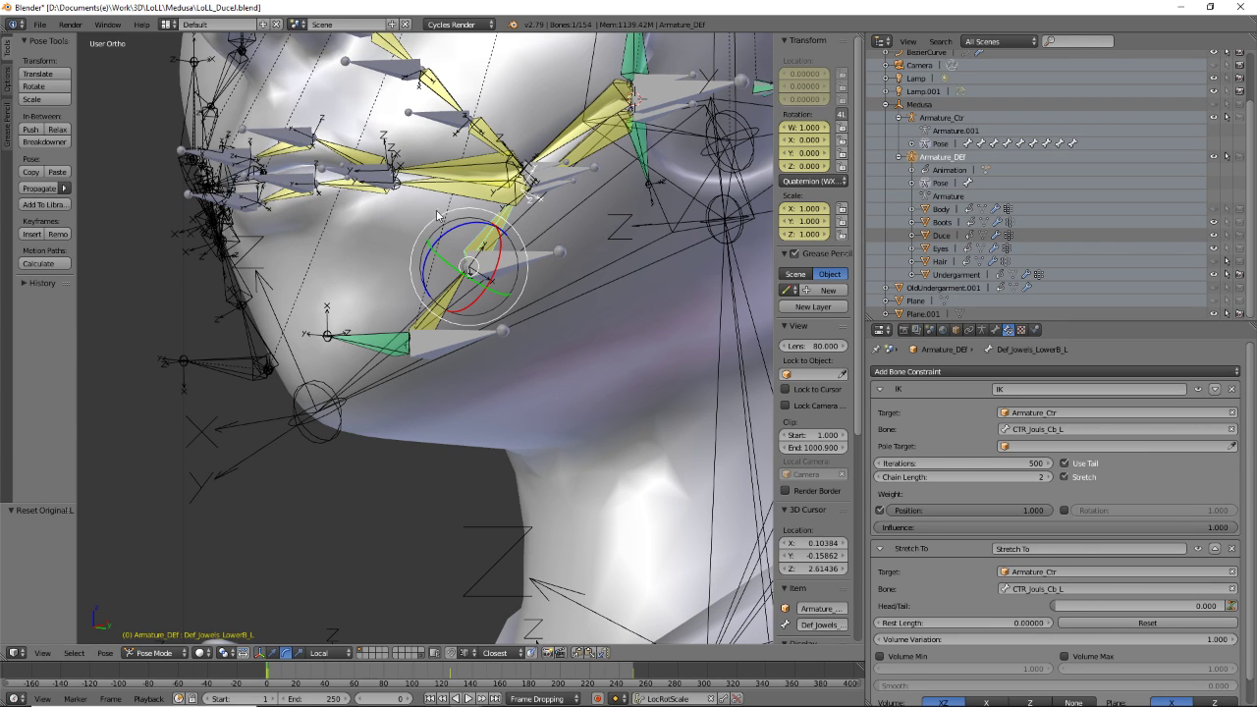
- Reset the rest length of the Stretch To constraint on Def_Jowels_LowerA_L with the armature in Rest Position
{"action": "right_click", "coordinate": [441, 317]}
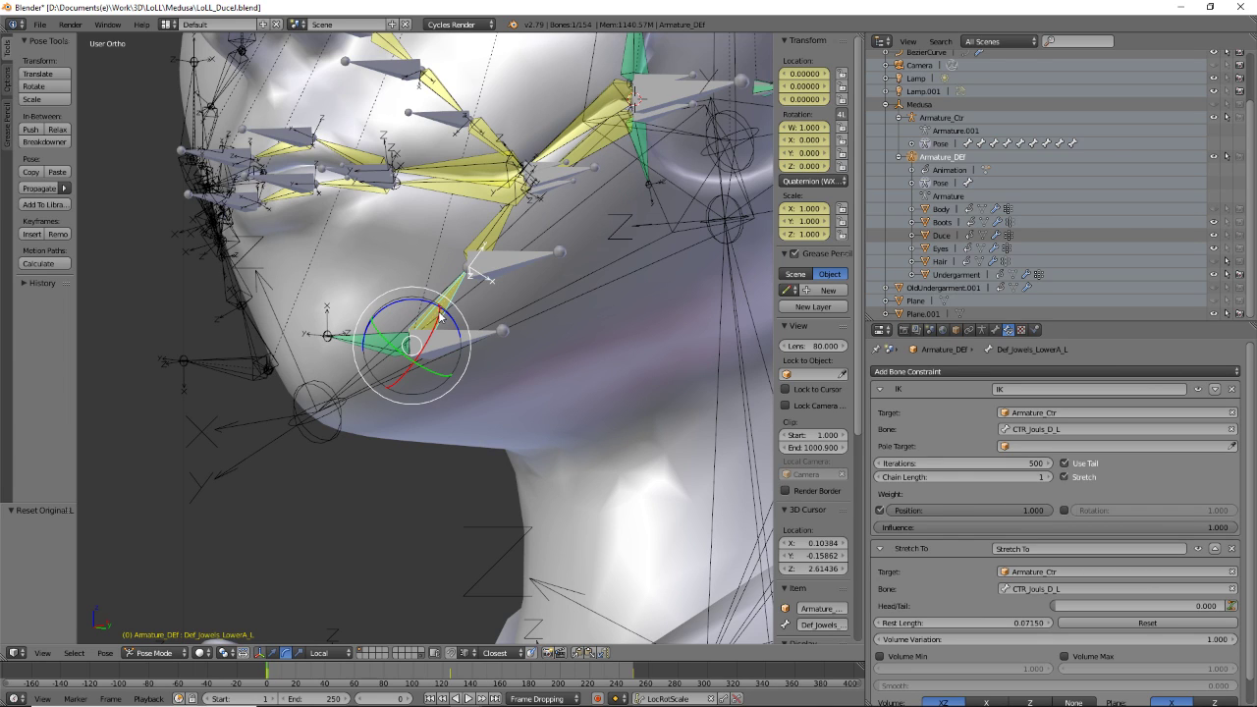
{"action": "left_click", "coordinate": [1185, 622]}
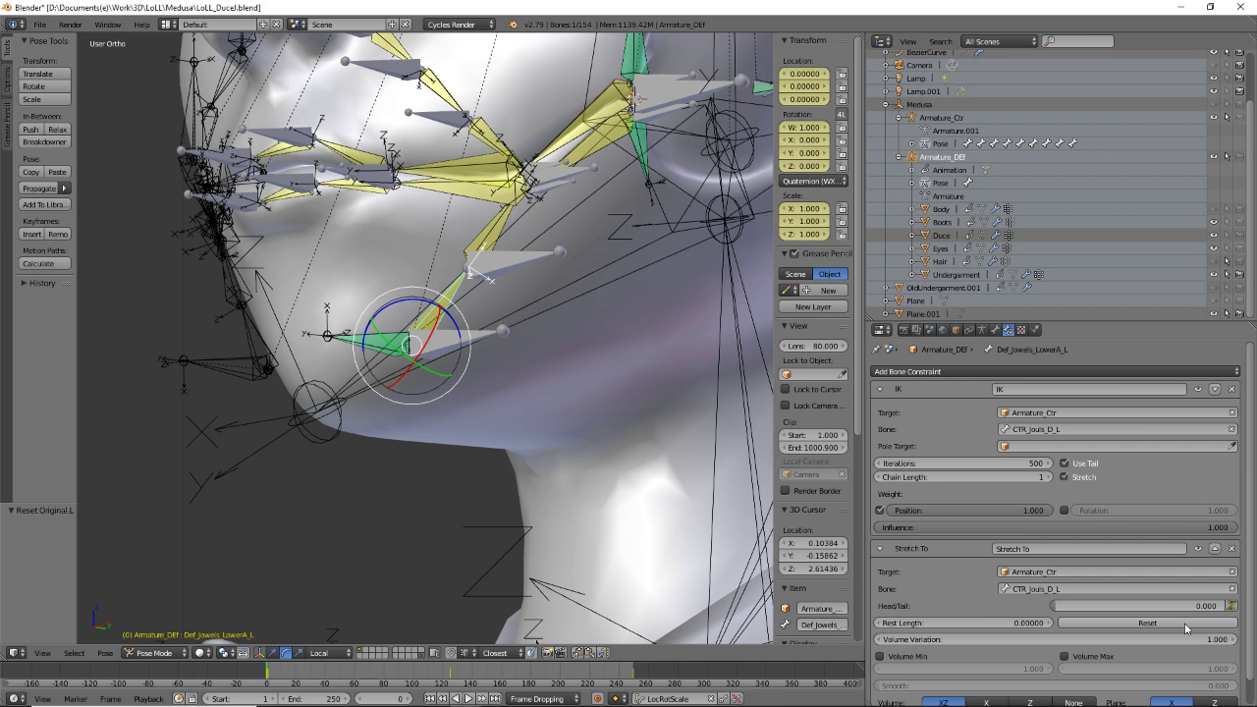
- Compare the constraints of Def_Lips_LowerCorner_L and Def_Jowels_LowerB_L, and reset the Stretch To rest length of Def_Lips_LowerCorner_L
{"action": "middle_click_drag", "start_coordinate": [629, 228], "coordinate": [577, 148]}
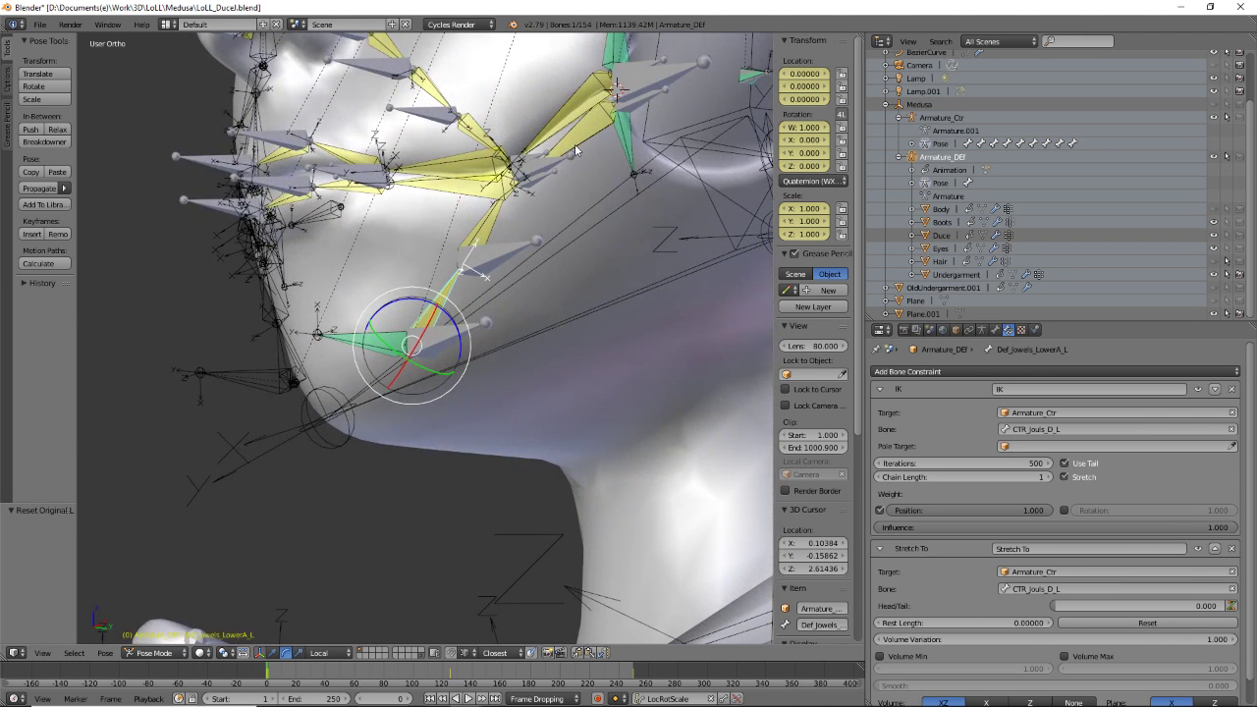
{"action": "right_click", "coordinate": [576, 145]}
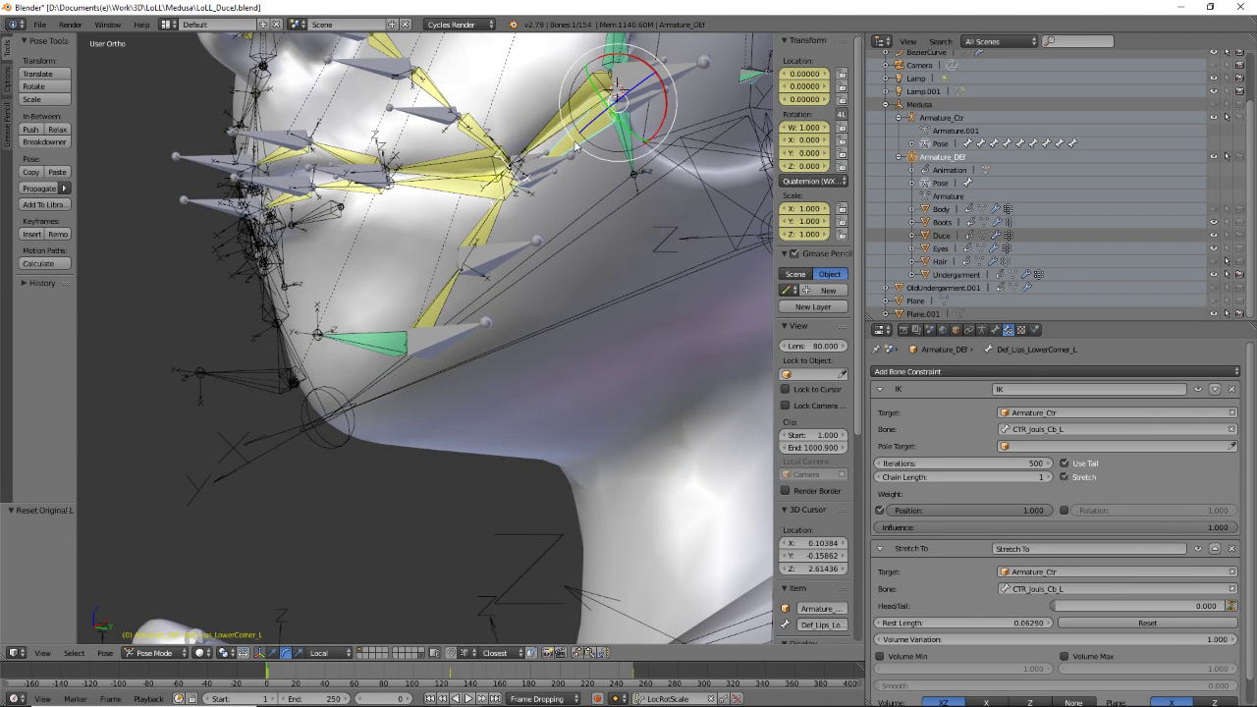
{"action": "right_click", "coordinate": [496, 228]}
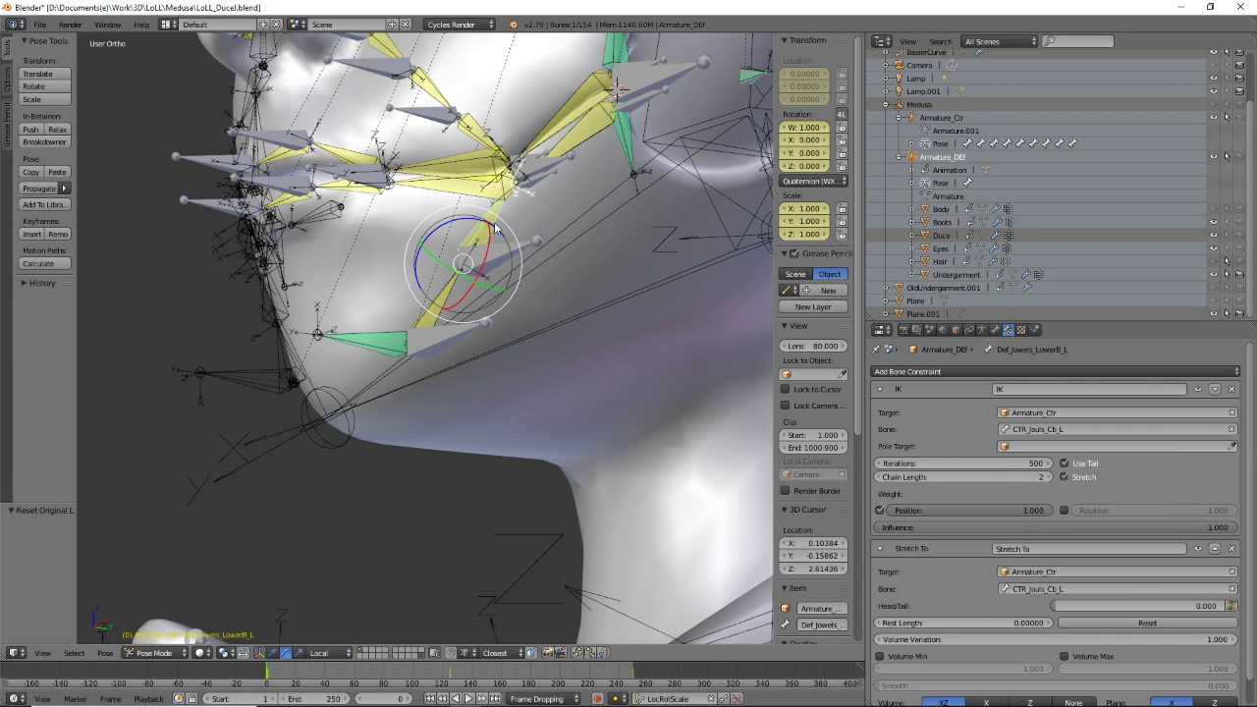
{"action": "right_click", "coordinate": [587, 138]}
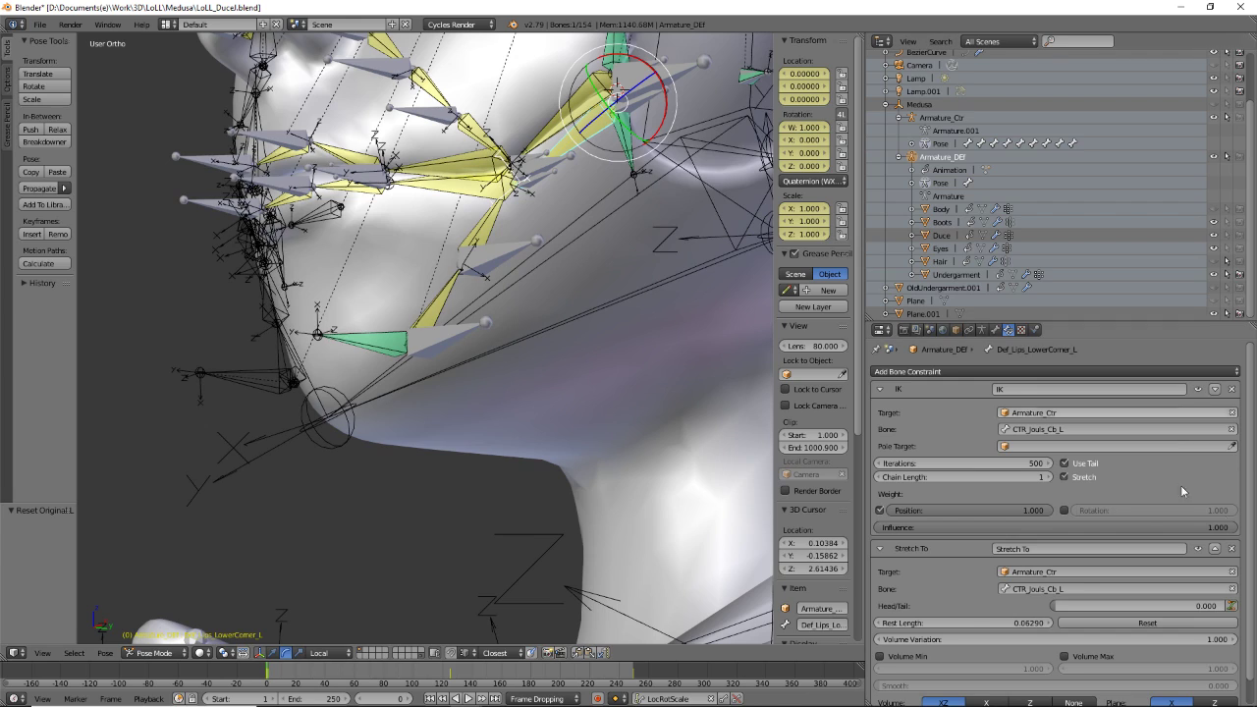
{"action": "left_click", "coordinate": [1218, 622]}
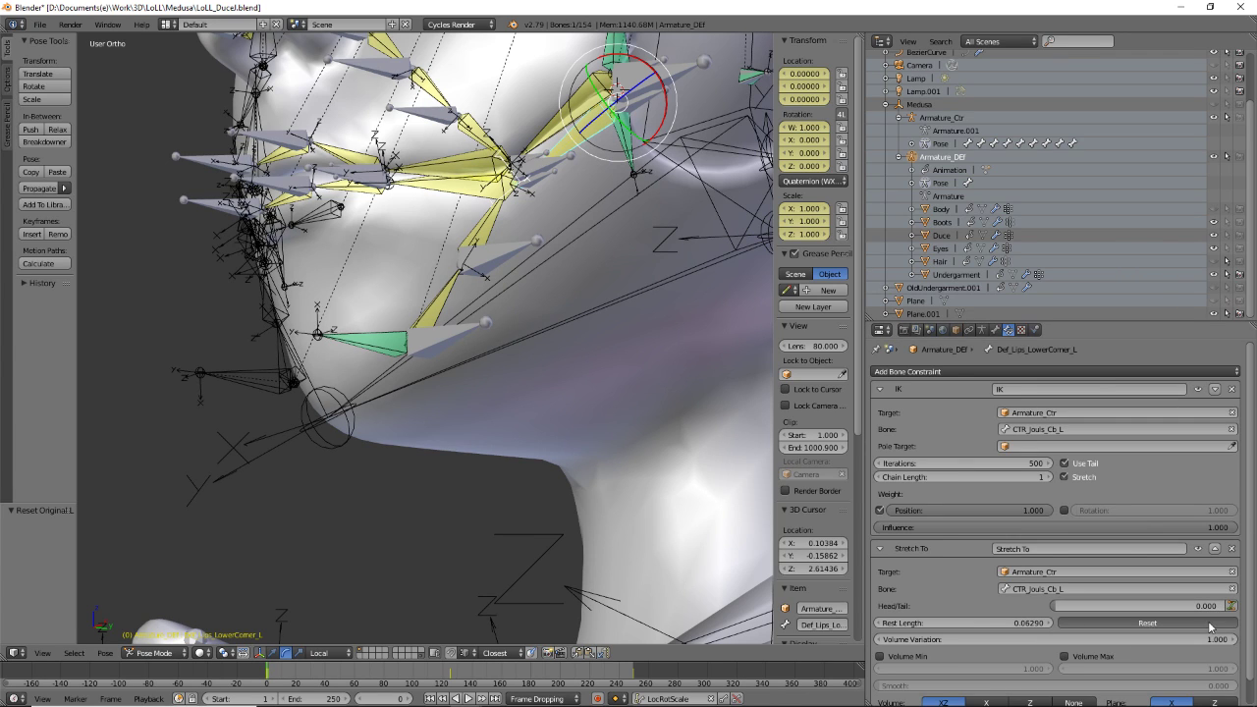
- Switch both Armature_DEF and Armature_Ctr from Rest Position to Pose Position
{"action": "right_click", "coordinate": [499, 226]}
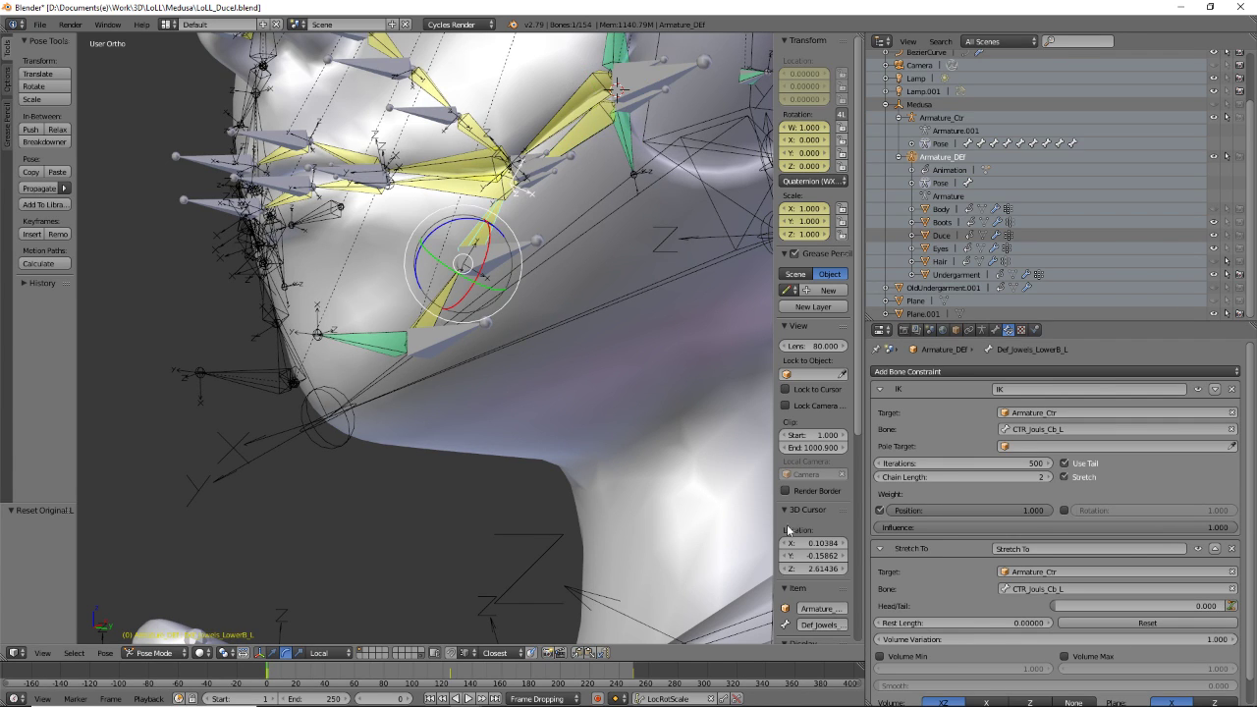
{"action": "middle_click_drag", "start_coordinate": [520, 281], "coordinate": [442, 319]}
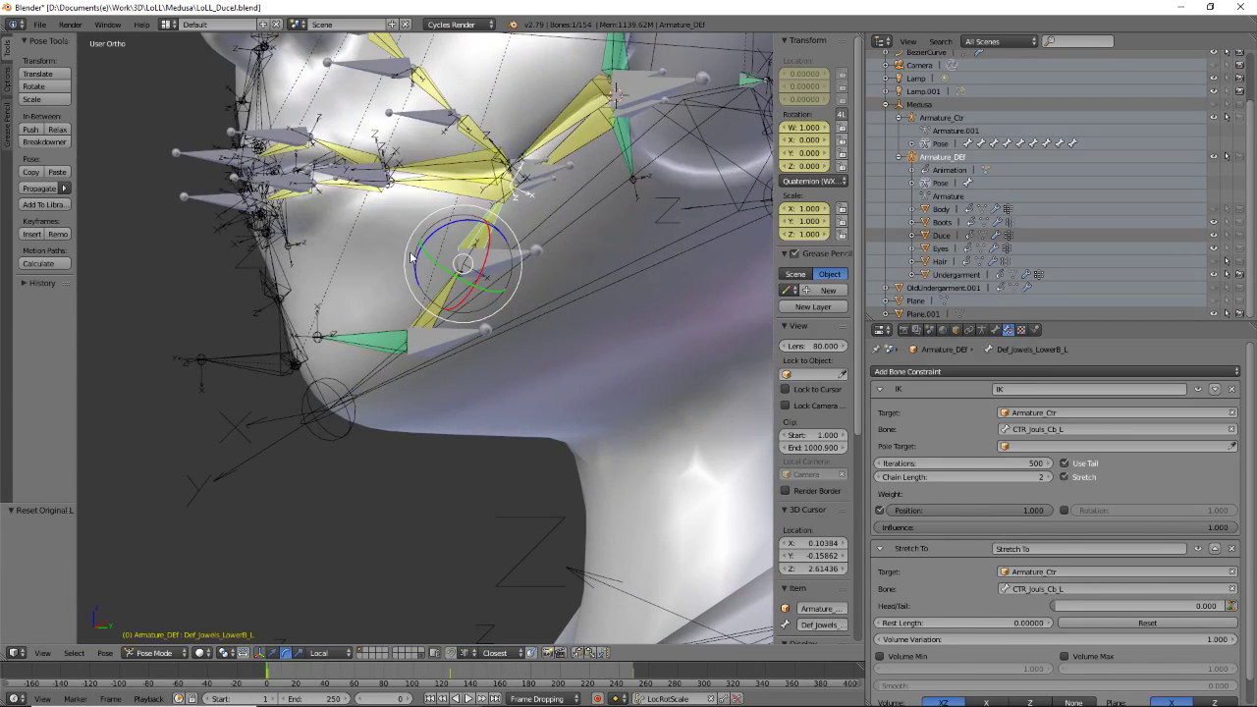
{"action": "left_click", "coordinate": [995, 329]}
{"action": "left_click", "coordinate": [983, 330]}
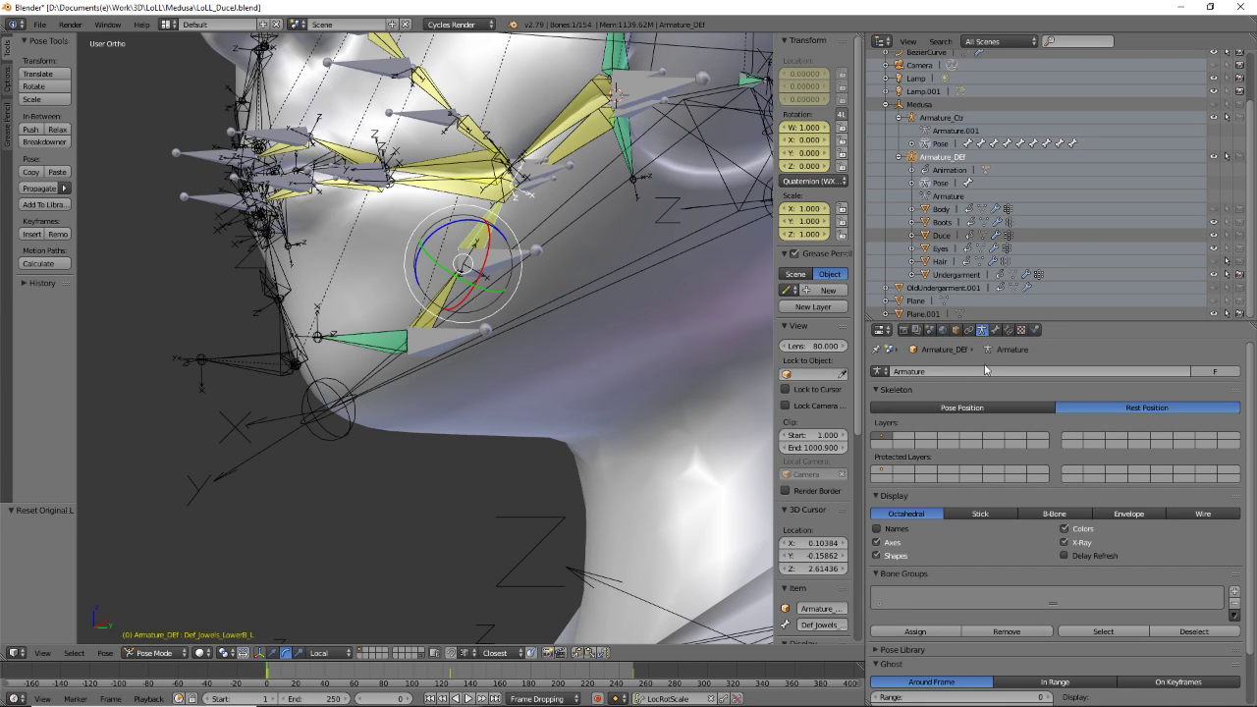
{"action": "left_click", "coordinate": [968, 409]}
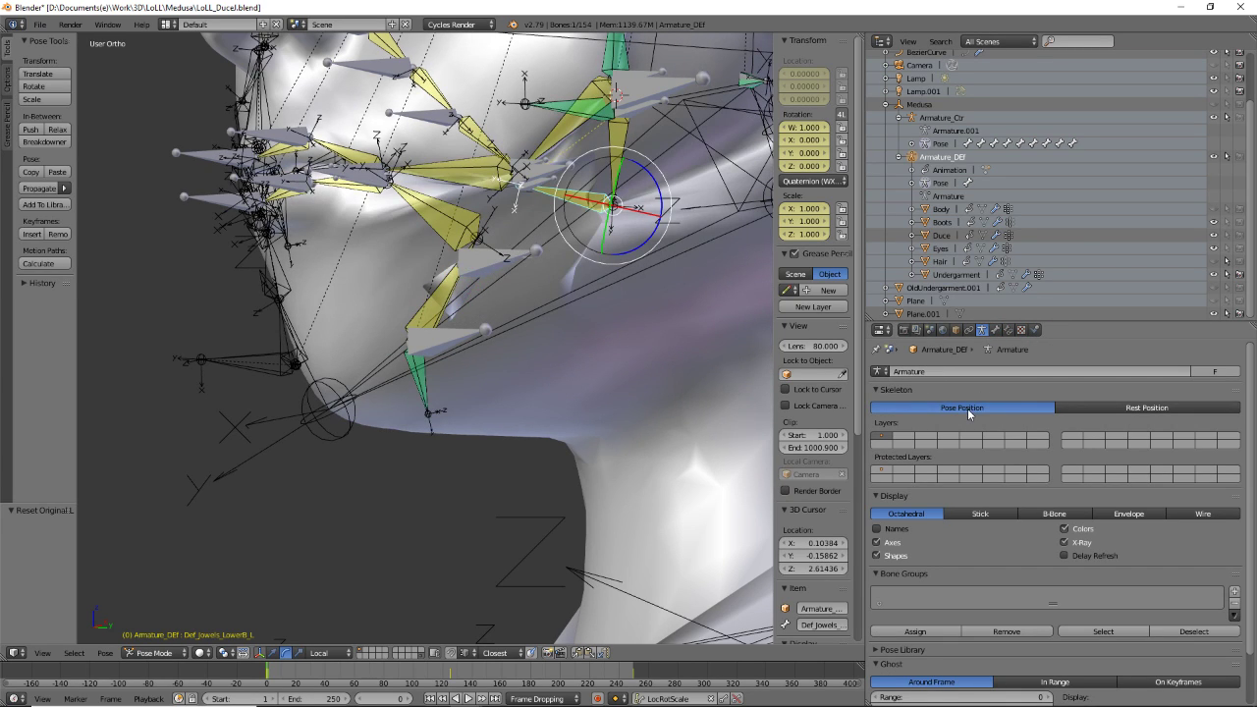
{"action": "middle_click_drag", "start_coordinate": [546, 291], "coordinate": [619, 315]}
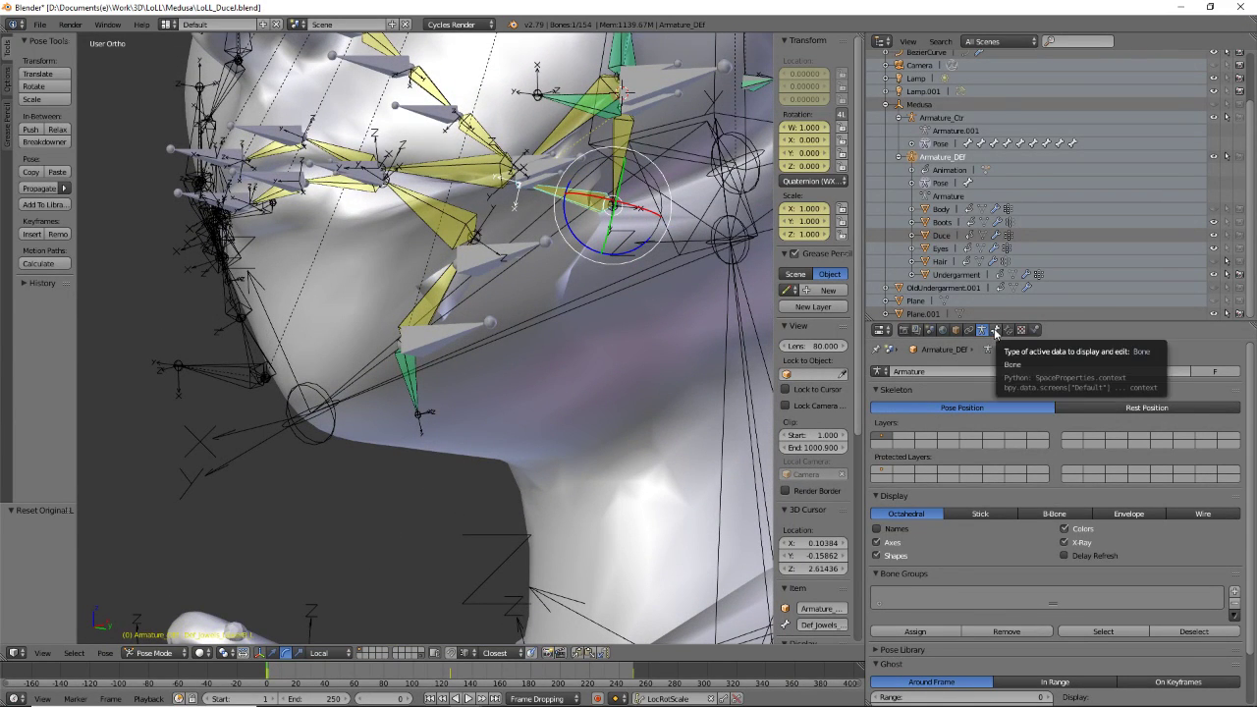
{"action": "right_click", "coordinate": [463, 328]}
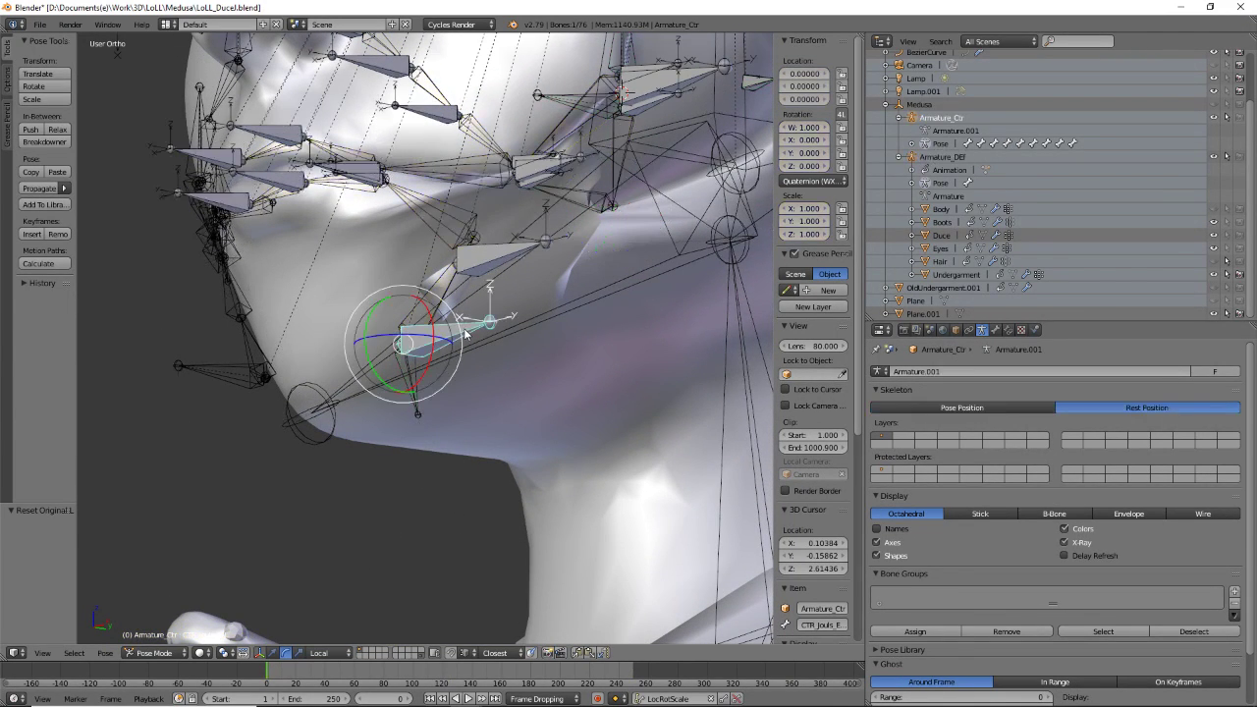
{"action": "left_click", "coordinate": [975, 405]}
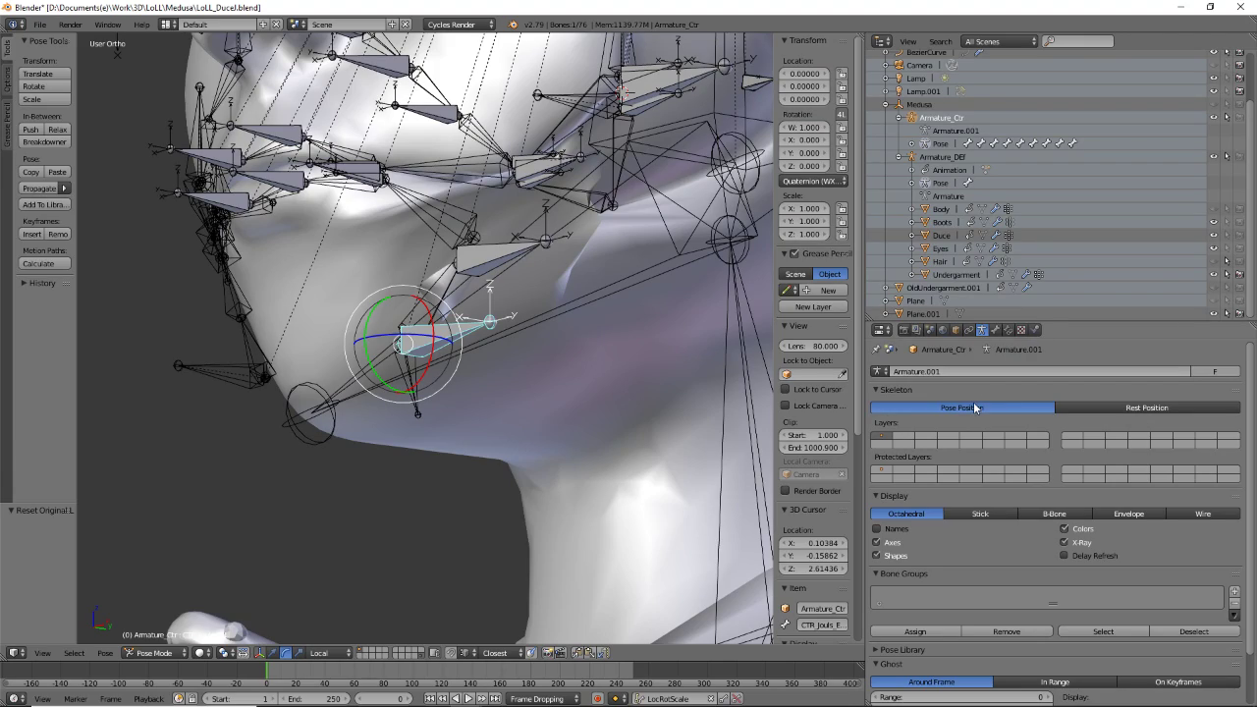
- Reset the Stretch To rest lengths of Def_Jowels_LowerA_L and its child bone Def_Jowels_LowerB_L in Pose Position
{"action": "middle_click_drag", "start_coordinate": [552, 290], "coordinate": [543, 253]}
{"action": "right_click", "coordinate": [576, 154]}
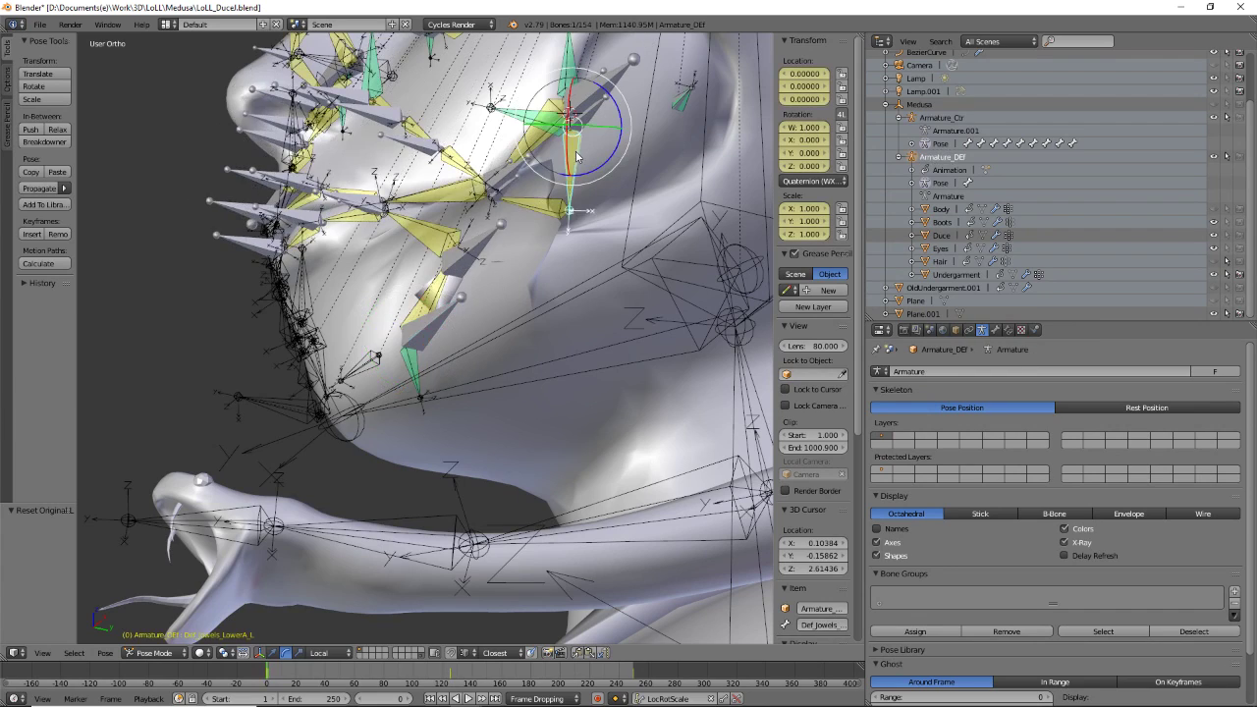
{"action": "left_click", "coordinate": [1007, 330]}
{"action": "left_click", "coordinate": [1166, 625]}
{"action": "left_click", "coordinate": [1165, 624]}
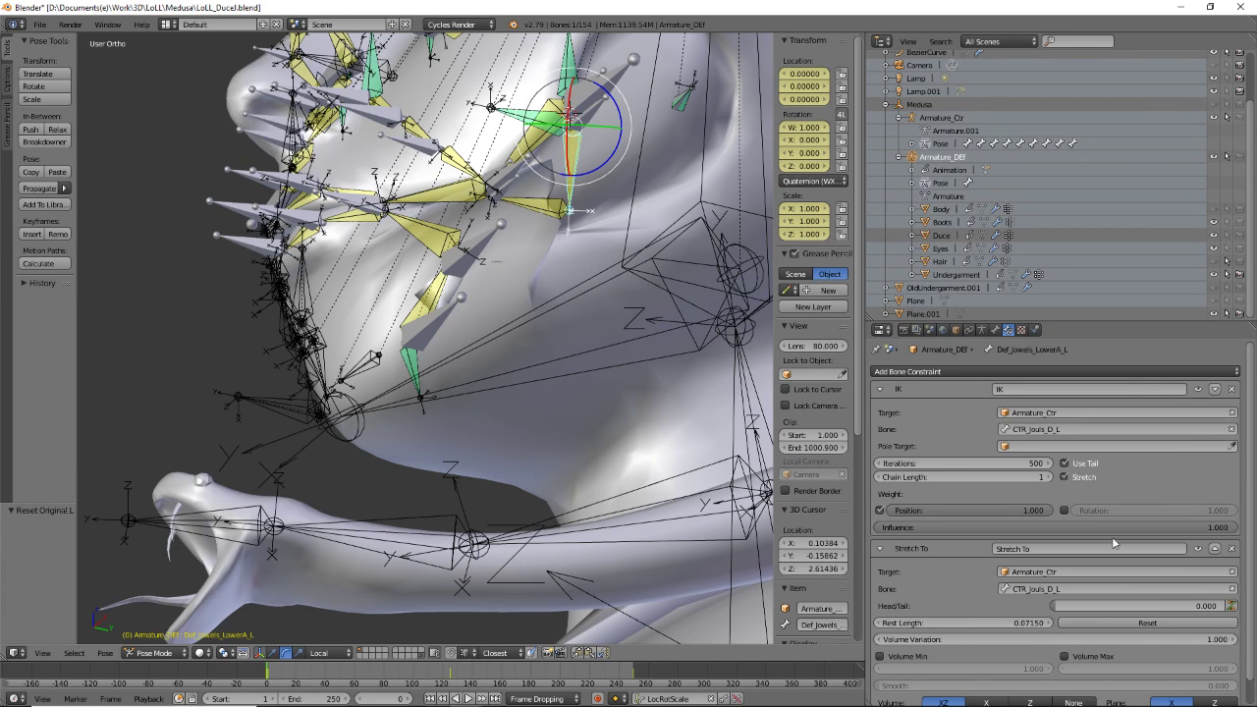
{"action": "key", "text": "bracketright"}
{"action": "left_click", "coordinate": [1158, 623]}
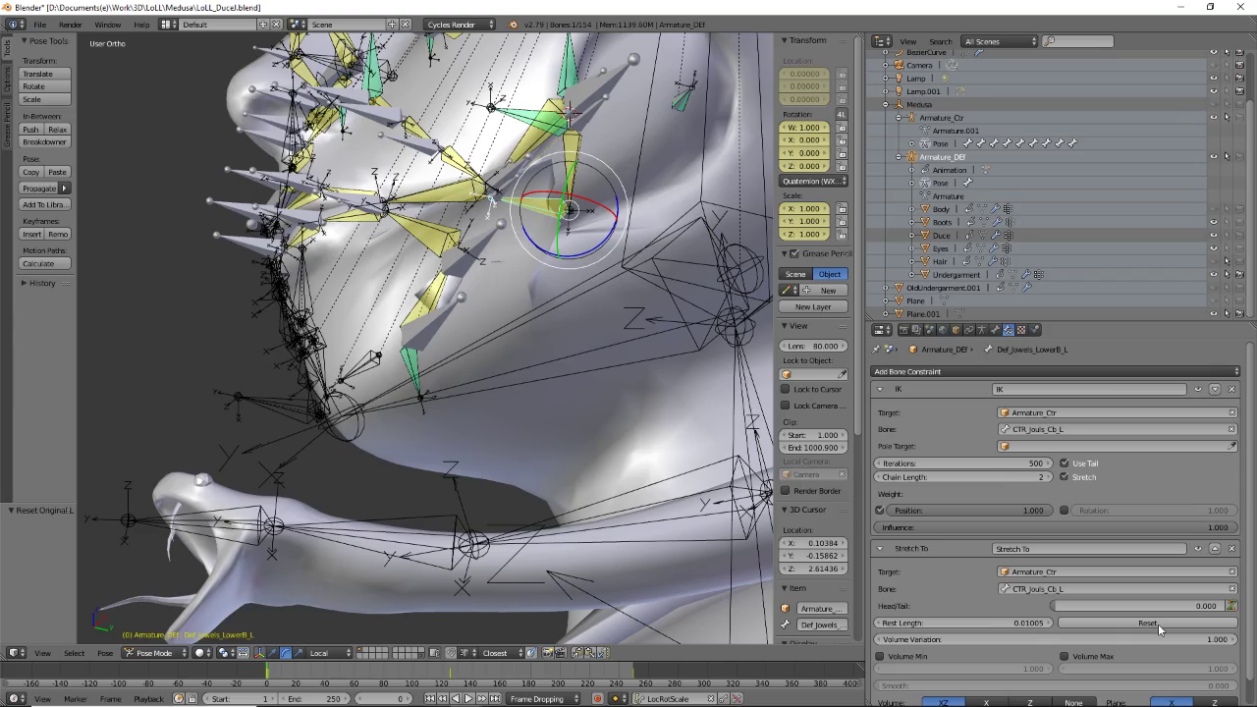
- Check the constraint targets of Def_Lips_LowerCorner_L and of Eff_Lips_LowerCorner_L at the end of the jowl chain
{"action": "mouse_move", "coordinate": [422, 275]}
{"action": "middle_mouse_down"}
{"action": "mouse_move", "coordinate": [482, 286]}
{"action": "mouse_move", "coordinate": [418, 273]}
{"action": "middle_mouse_up"}
{"action": "right_click", "coordinate": [412, 271]}
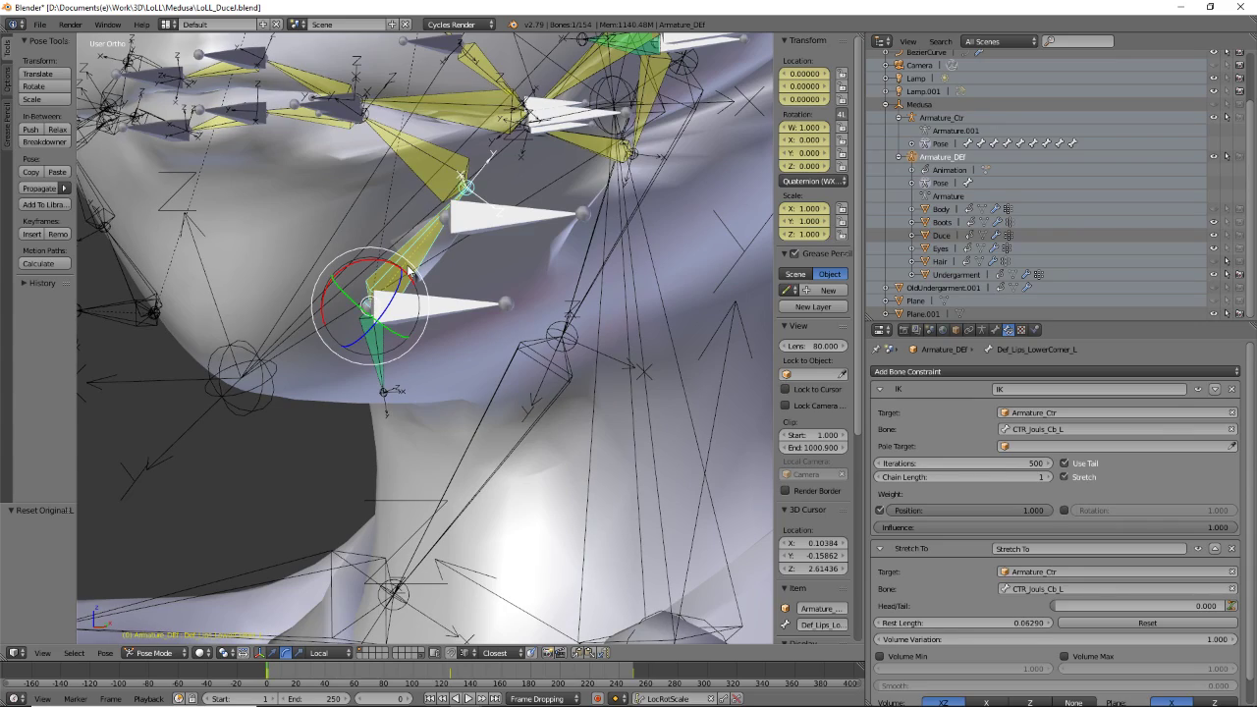
{"action": "middle_click_drag", "start_coordinate": [613, 370], "coordinate": [424, 348]}
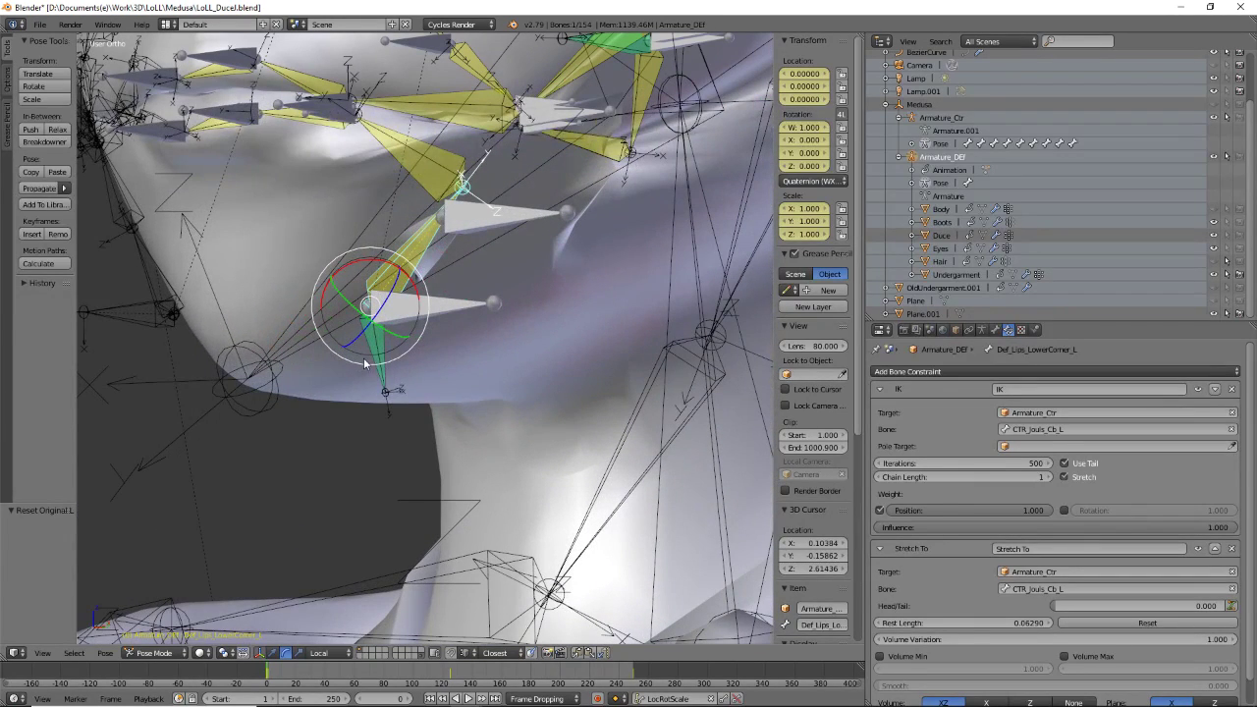
{"action": "right_click", "coordinate": [379, 361]}
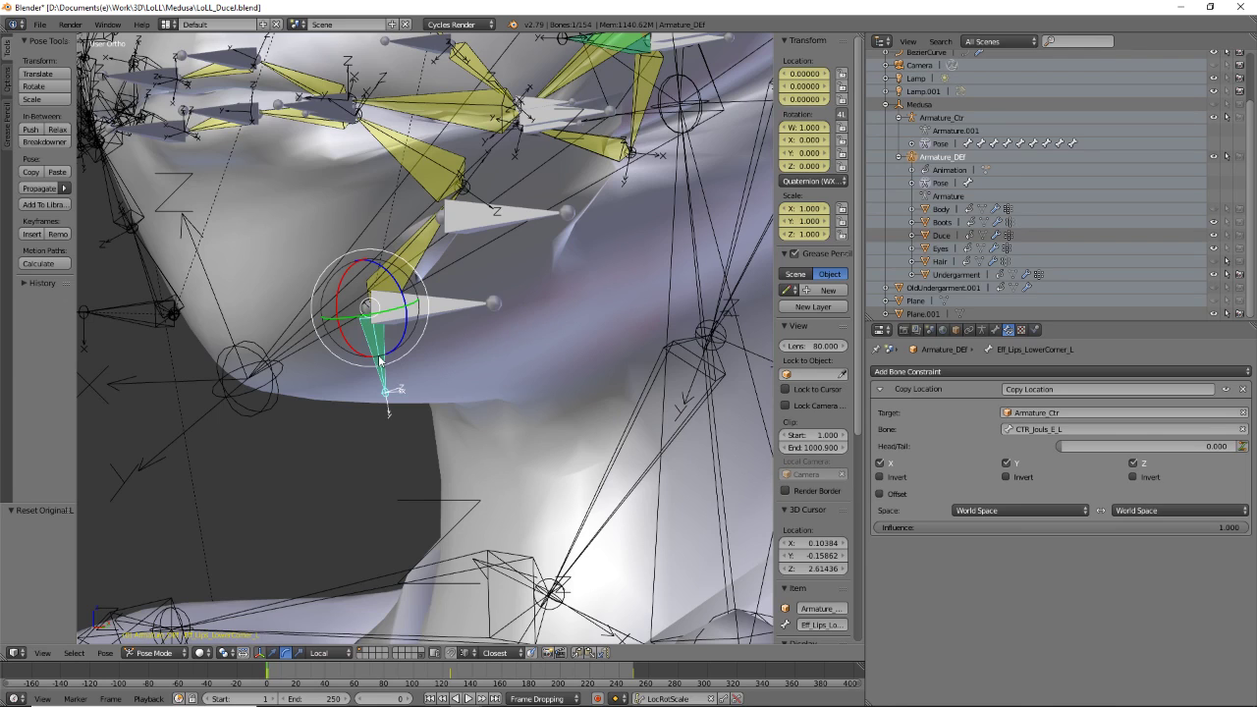
- Test the jowl deformation by moving the control bones CTR_Jouls_E_L and CTR_Jouls_D_L in turn, cancelling each move
{"action": "right_click", "coordinate": [444, 306]}
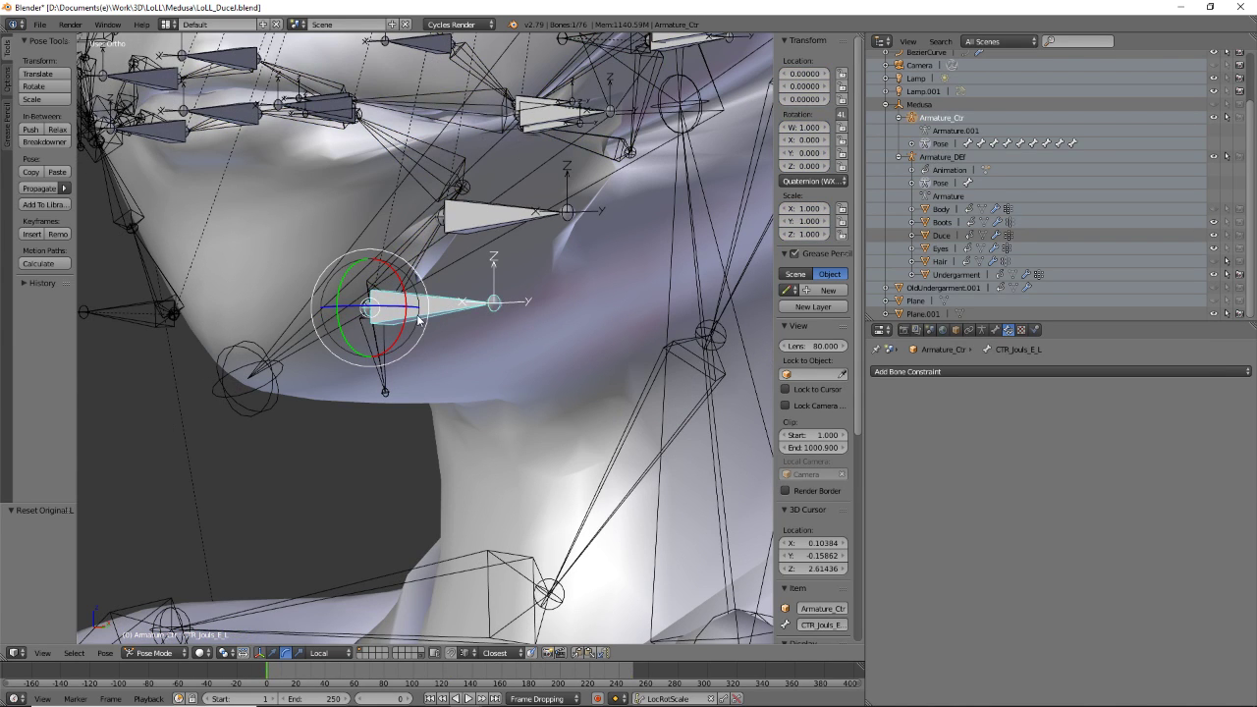
{"action": "key", "text": "g"}
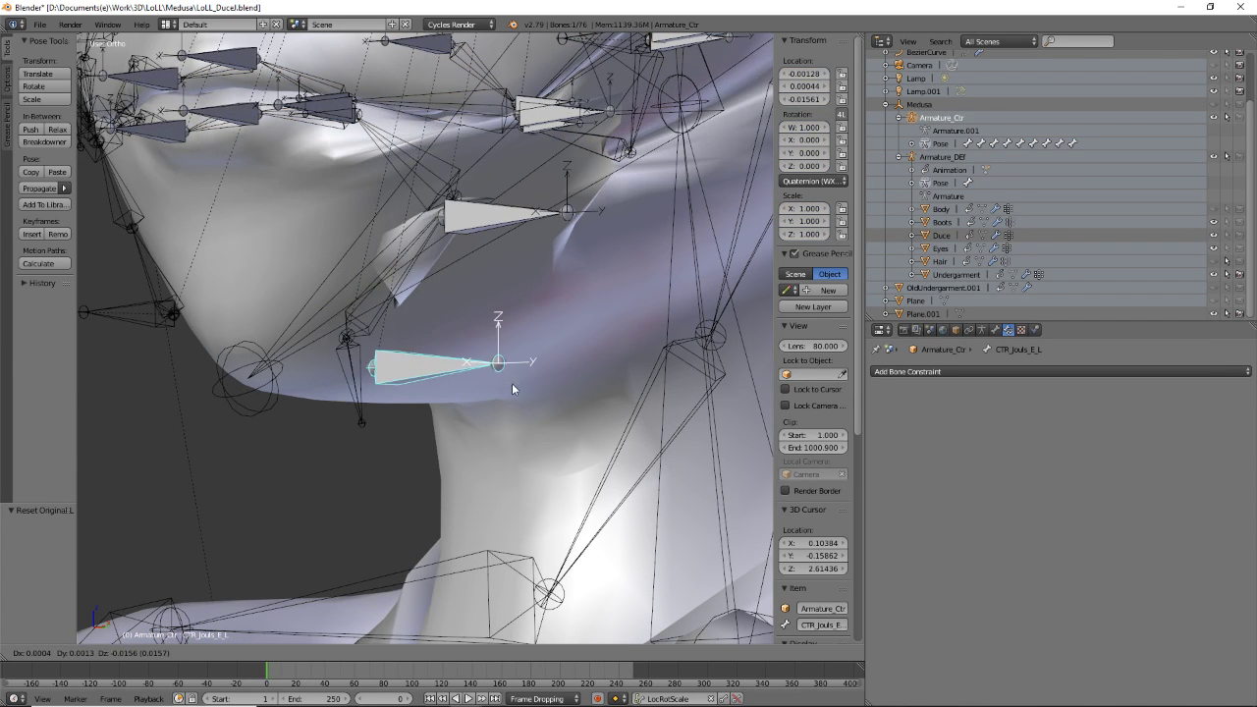
{"action": "right_click", "coordinate": [521, 250]}
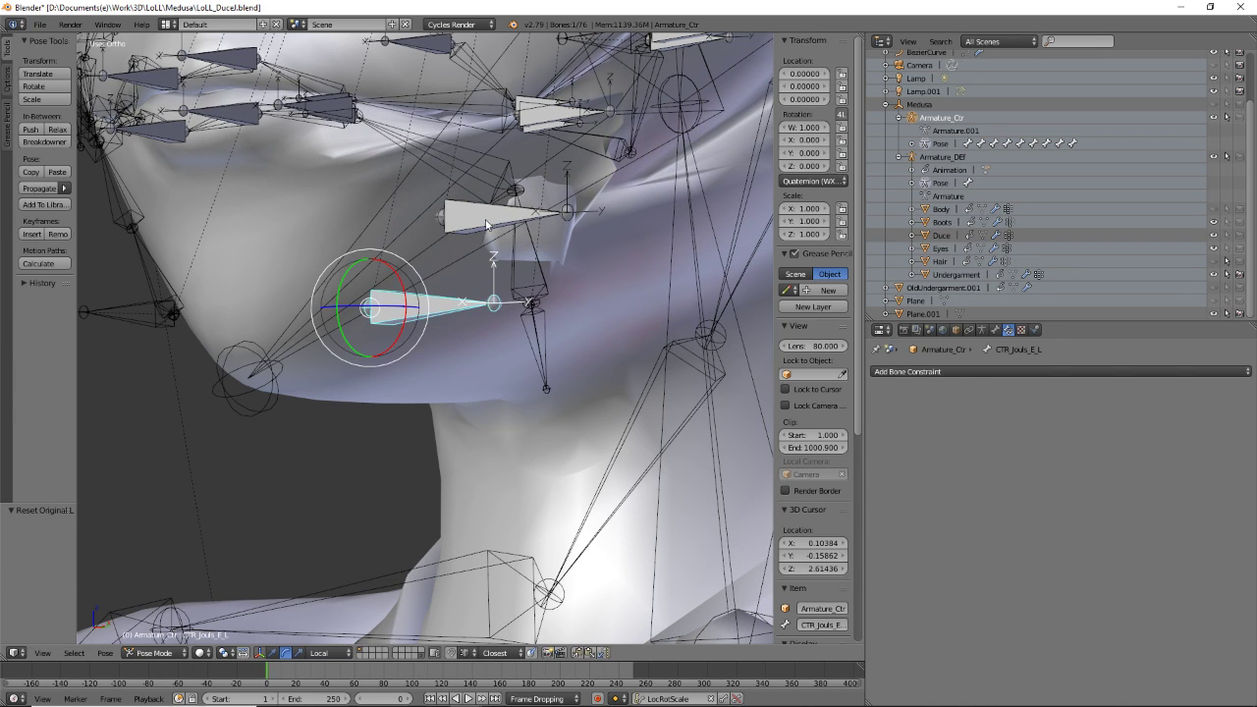
{"action": "right_click", "coordinate": [485, 218]}
{"action": "key", "text": "g"}
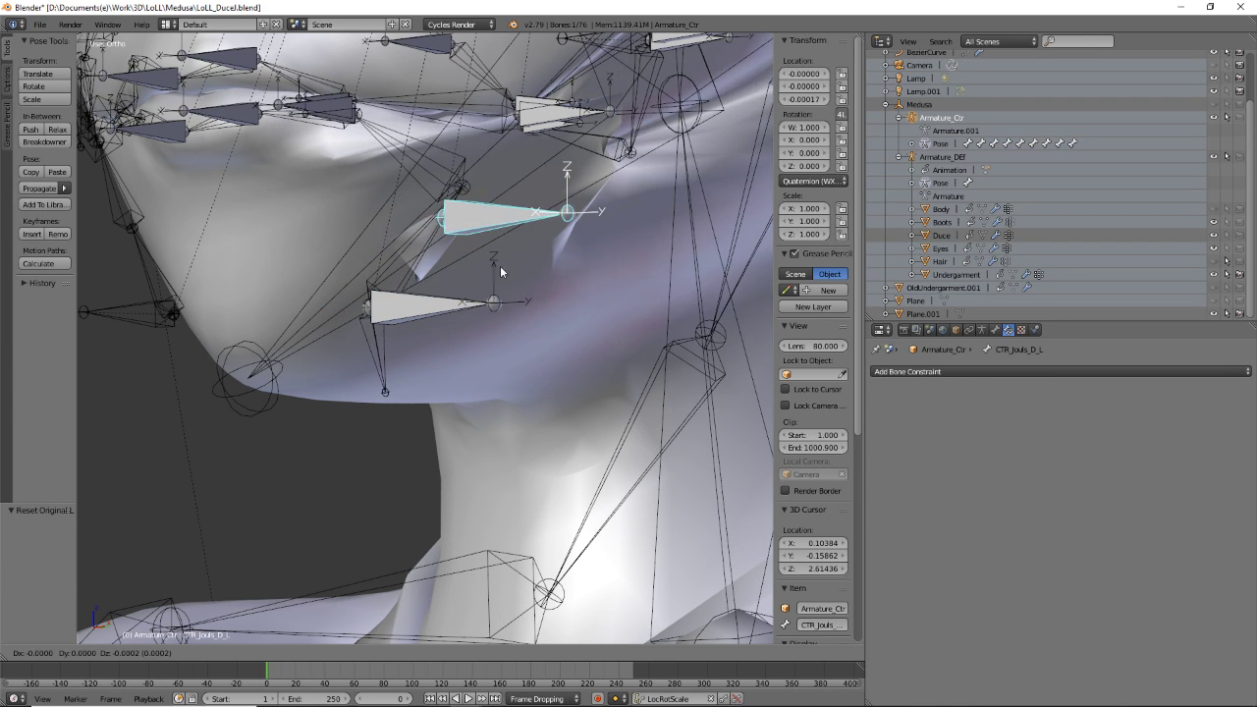
{"action": "right_click", "coordinate": [447, 182]}
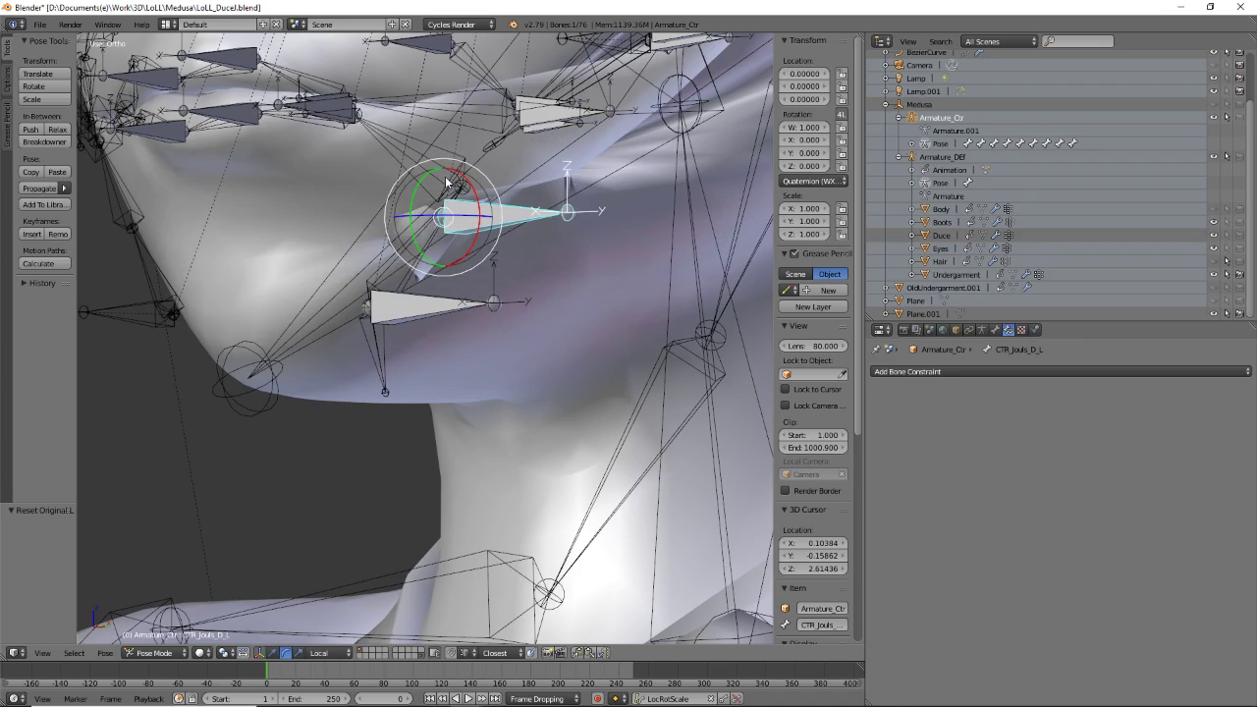
{"action": "scroll", "coordinate": [448, 234], "scroll_direction": "down", "scroll_amount": 3}
{"action": "middle_click_drag", "start_coordinate": [422, 268], "coordinate": [433, 274]}
{"action": "key", "text": "Tab"}
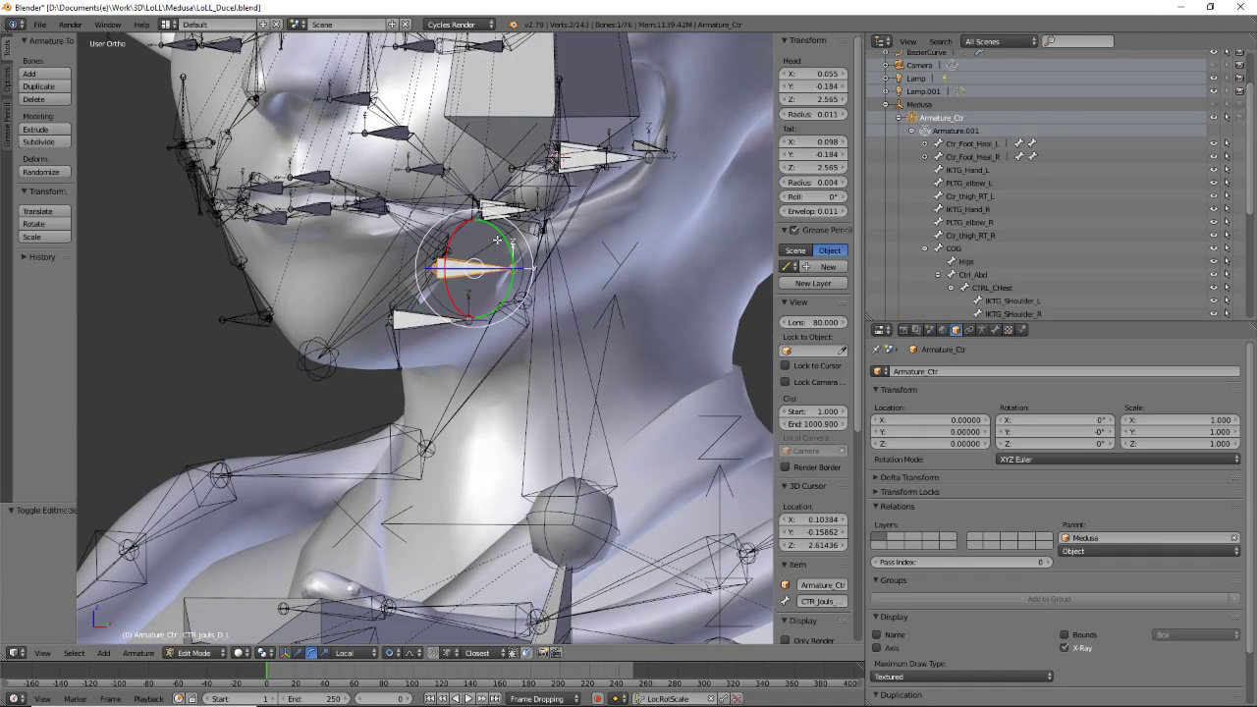
{"action": "key", "text": "Tab"}
- Check which control bone drives Def_Cheek_Accent_L, and test-move CTR_cheekLOwer_Out_L, cancelling the move
{"action": "middle_click_drag", "start_coordinate": [497, 239], "coordinate": [392, 293]}
{"action": "scroll", "coordinate": [392, 293], "scroll_direction": "up", "scroll_amount": 3}
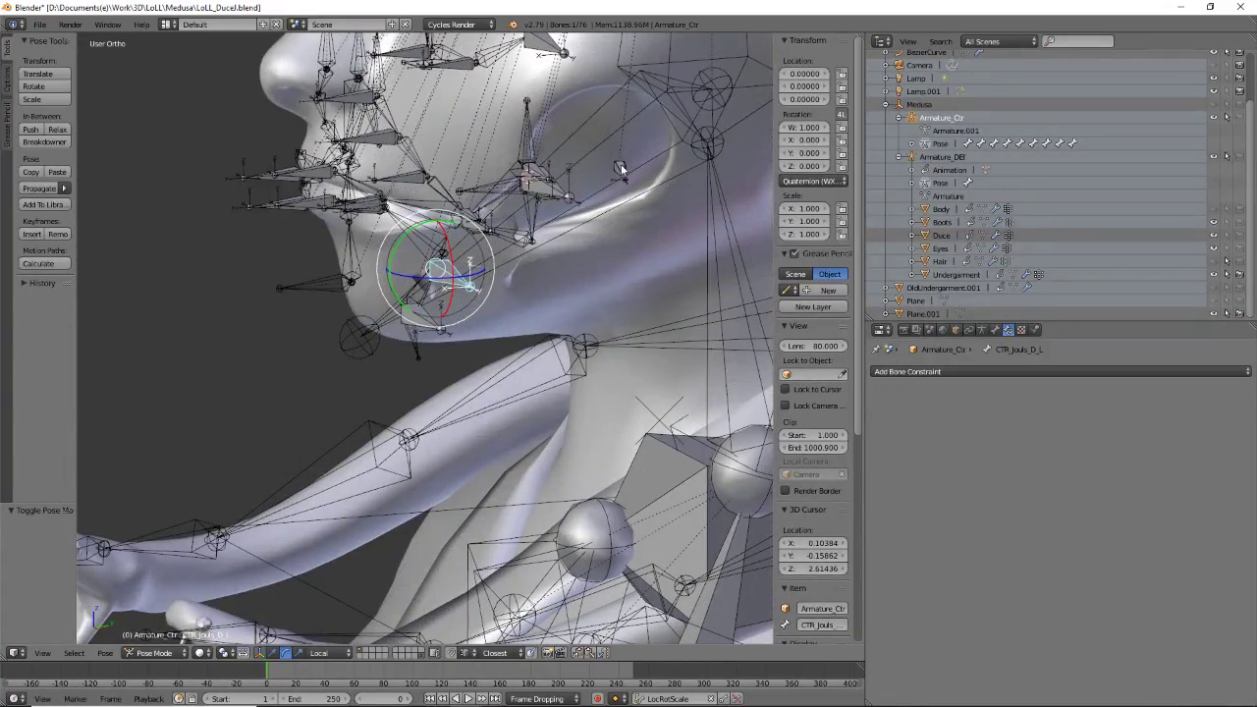
{"action": "right_click", "coordinate": [618, 170]}
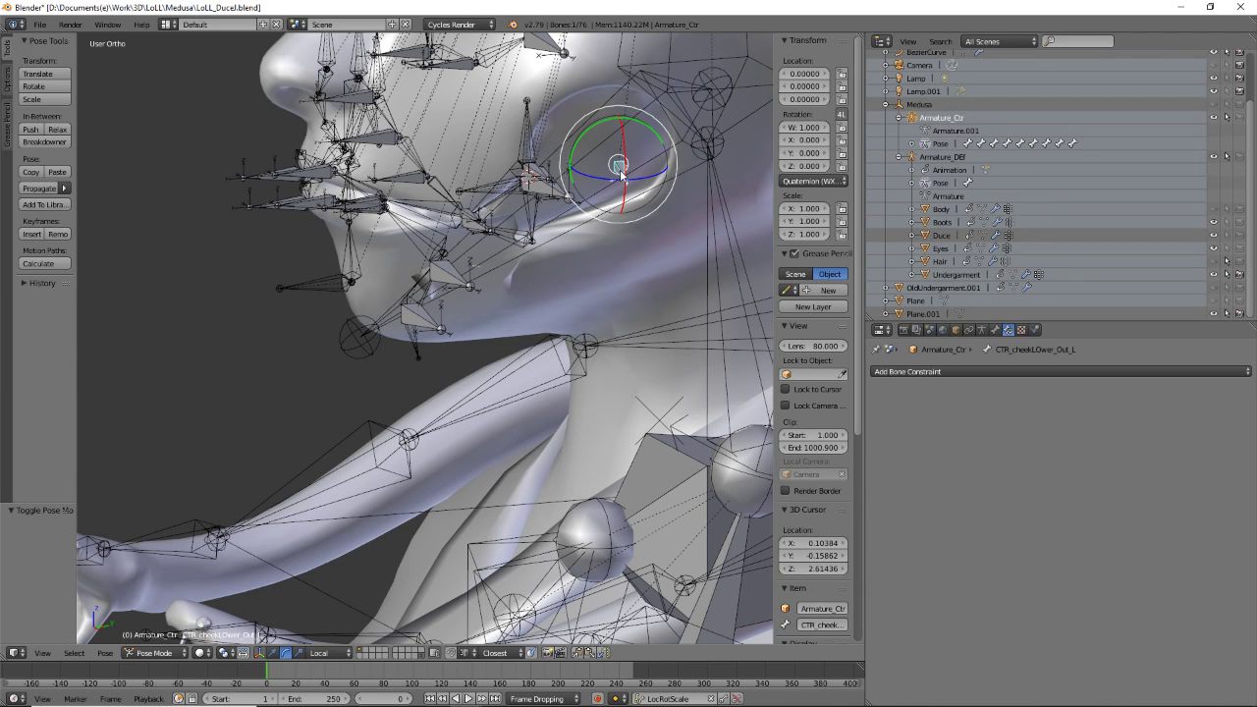
{"action": "right_click", "coordinate": [620, 174]}
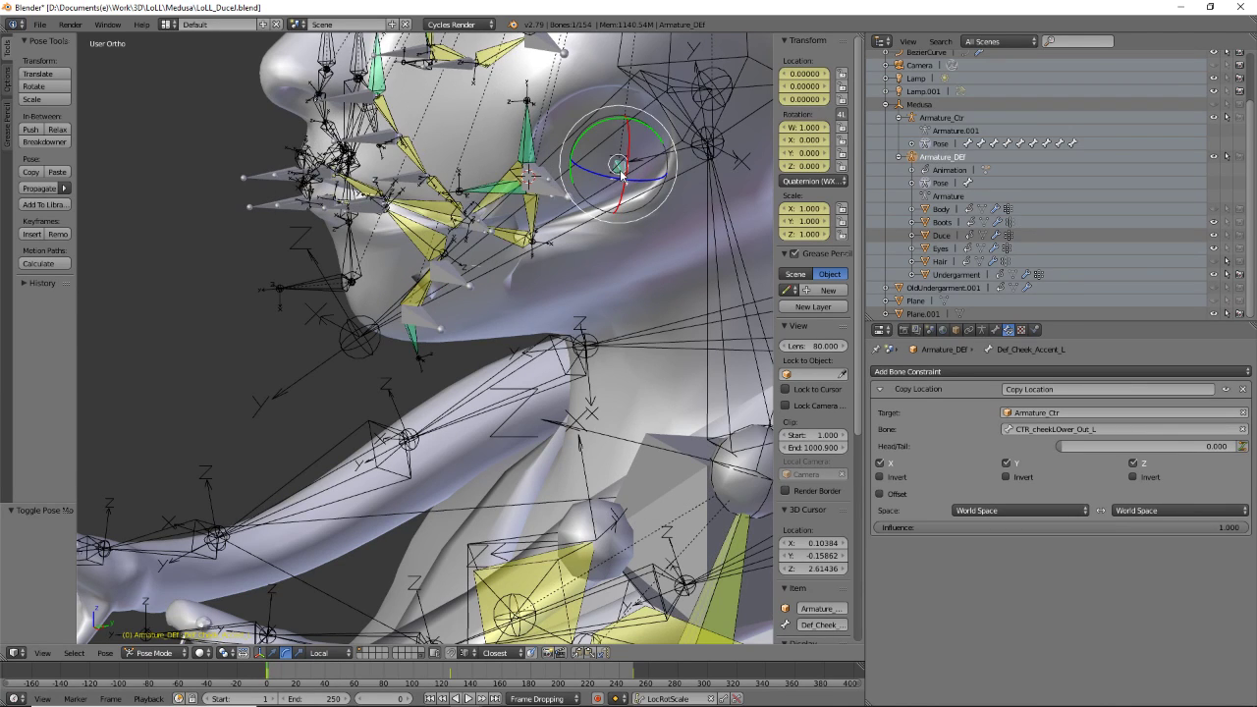
{"action": "right_click", "coordinate": [621, 174]}
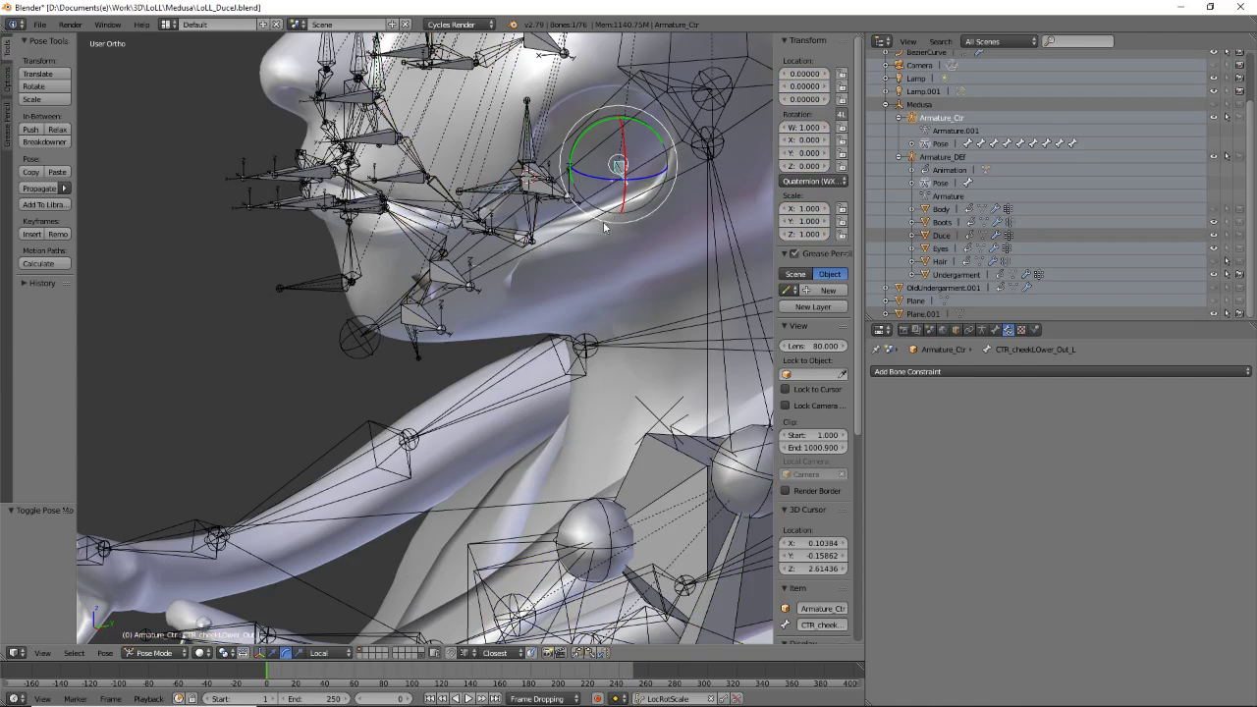
{"action": "scroll", "coordinate": [621, 174], "scroll_direction": "up", "scroll_amount": 5}
{"action": "scroll", "coordinate": [453, 368], "scroll_direction": "up", "scroll_amount": 4}
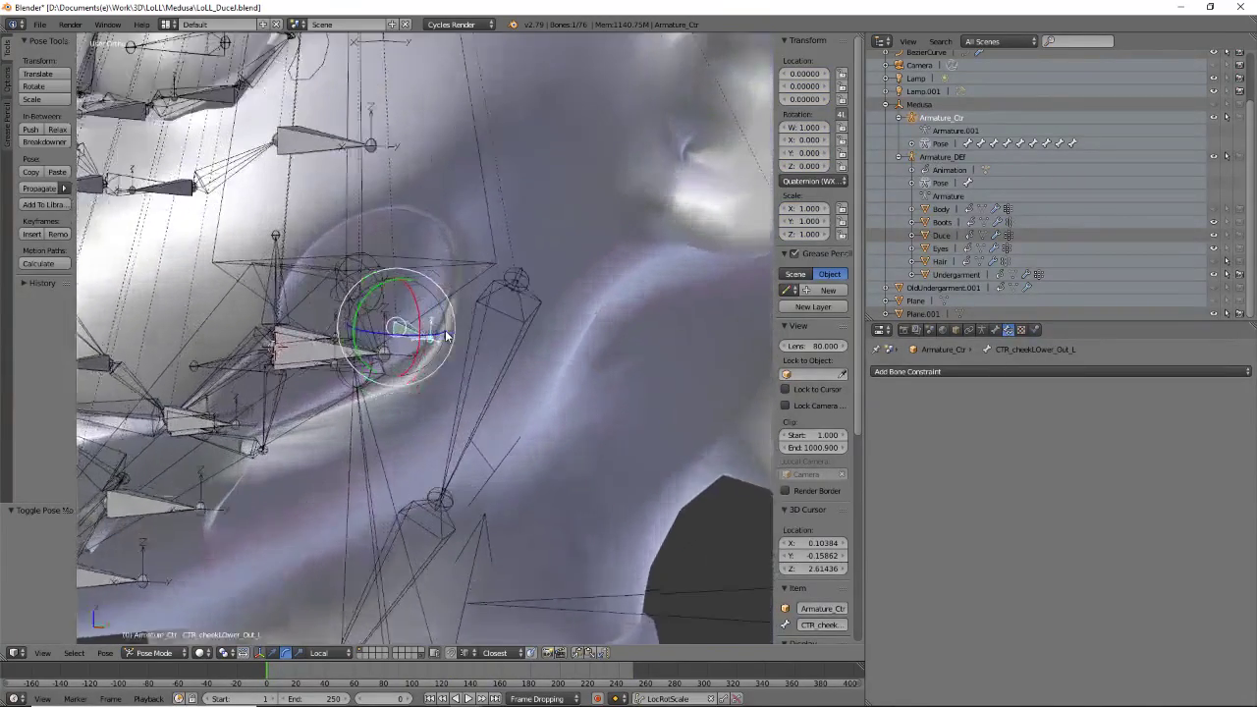
{"action": "key", "text": "g"}
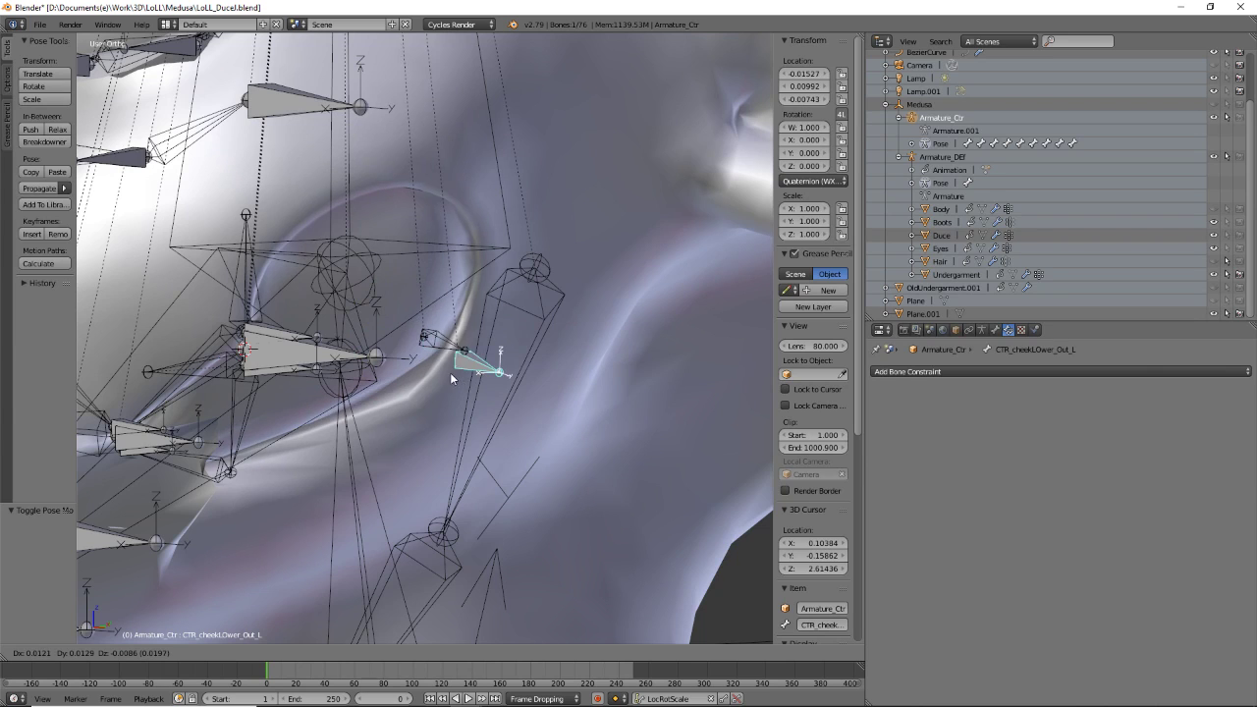
{"action": "key", "text": "Escape"}
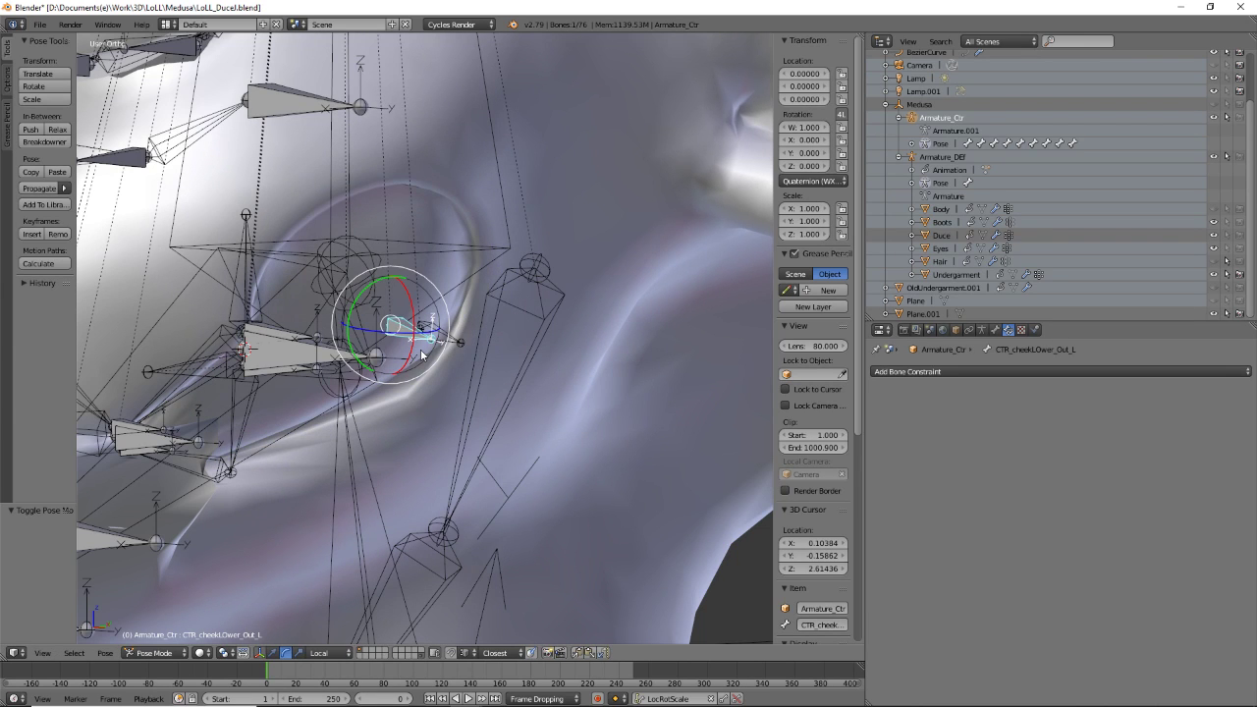
- Examine the IK and Stretch To target bones of Def_Jowels_LowerA_L against its placement in the jowl chain
{"action": "middle_click_drag", "start_coordinate": [528, 396], "coordinate": [403, 360]}
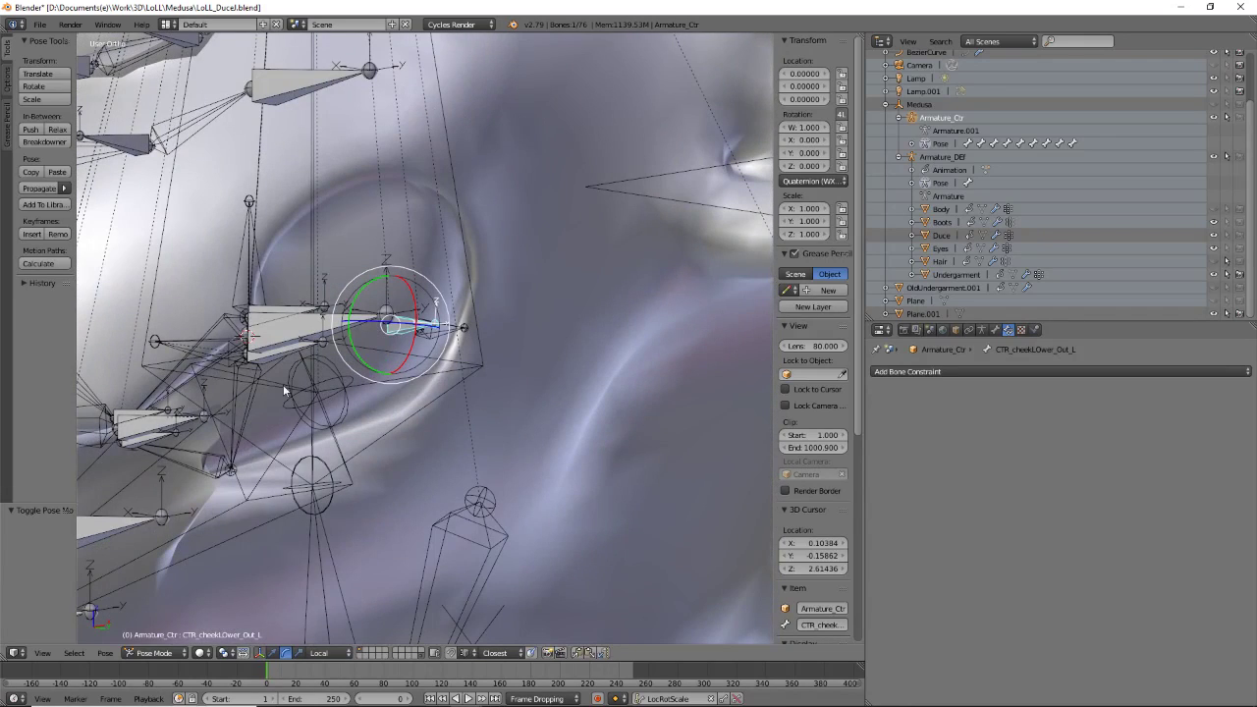
{"action": "right_click", "coordinate": [250, 391]}
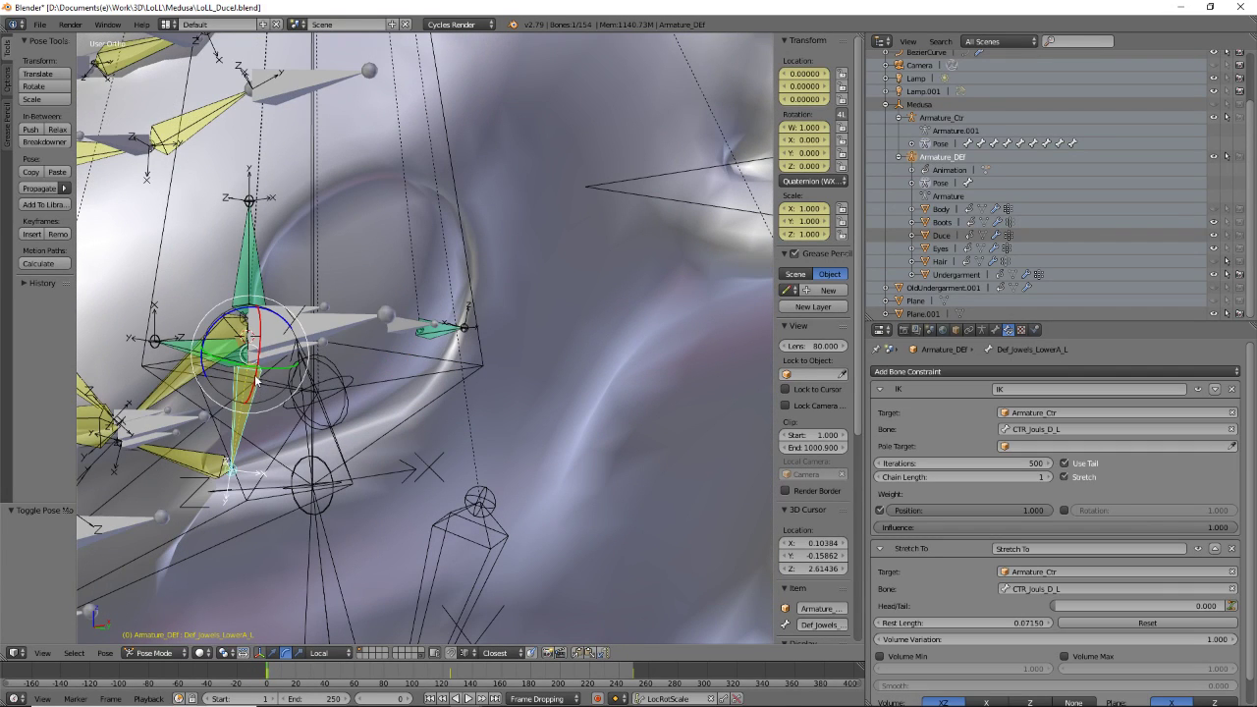
{"action": "middle_click_drag", "start_coordinate": [334, 453], "coordinate": [329, 400]}
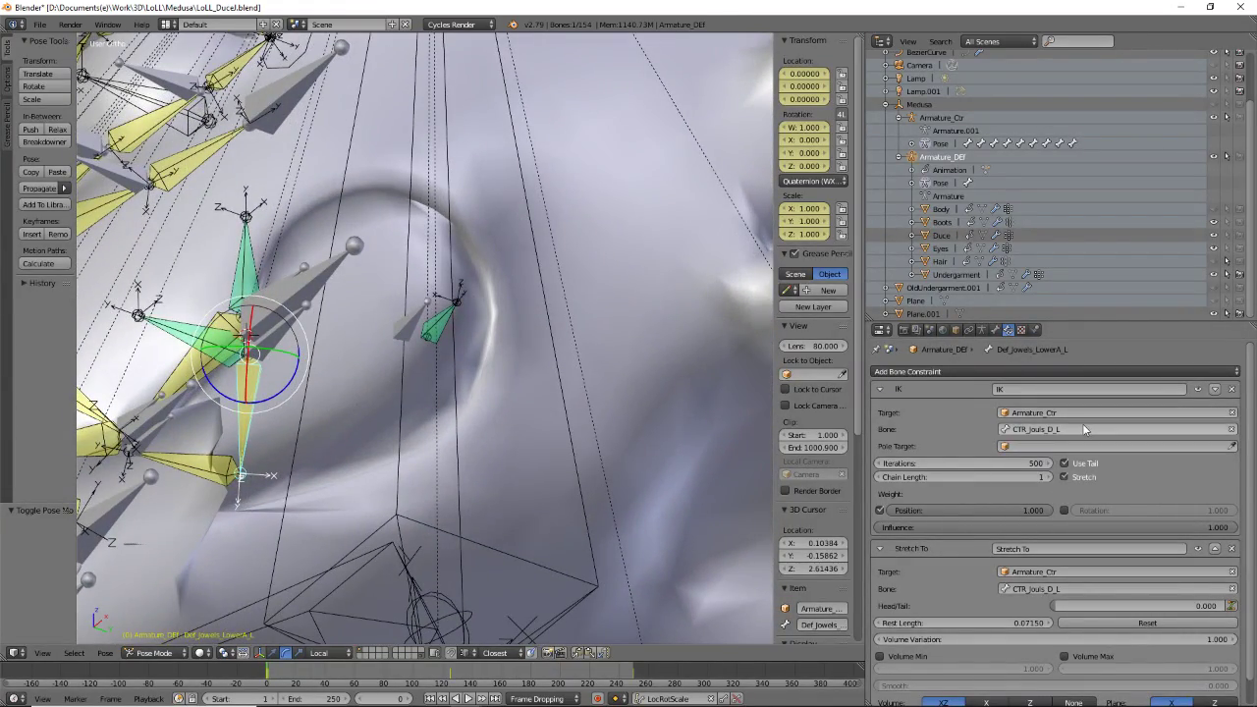
{"action": "middle_click_drag", "start_coordinate": [494, 436], "coordinate": [453, 353]}
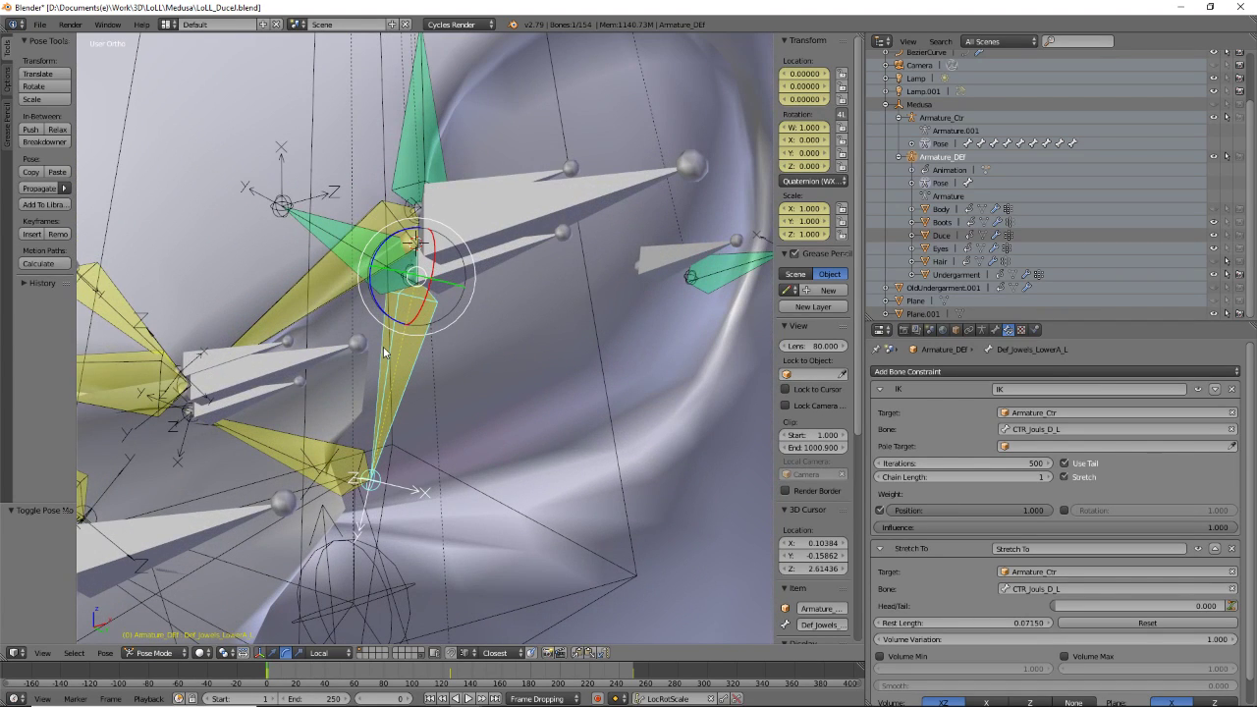
- Select Eff_Jowels_Lower_L in the left jowl chain and switch Armature_DEF to Rest Position
{"action": "middle_click_drag", "start_coordinate": [392, 415], "coordinate": [488, 363]}
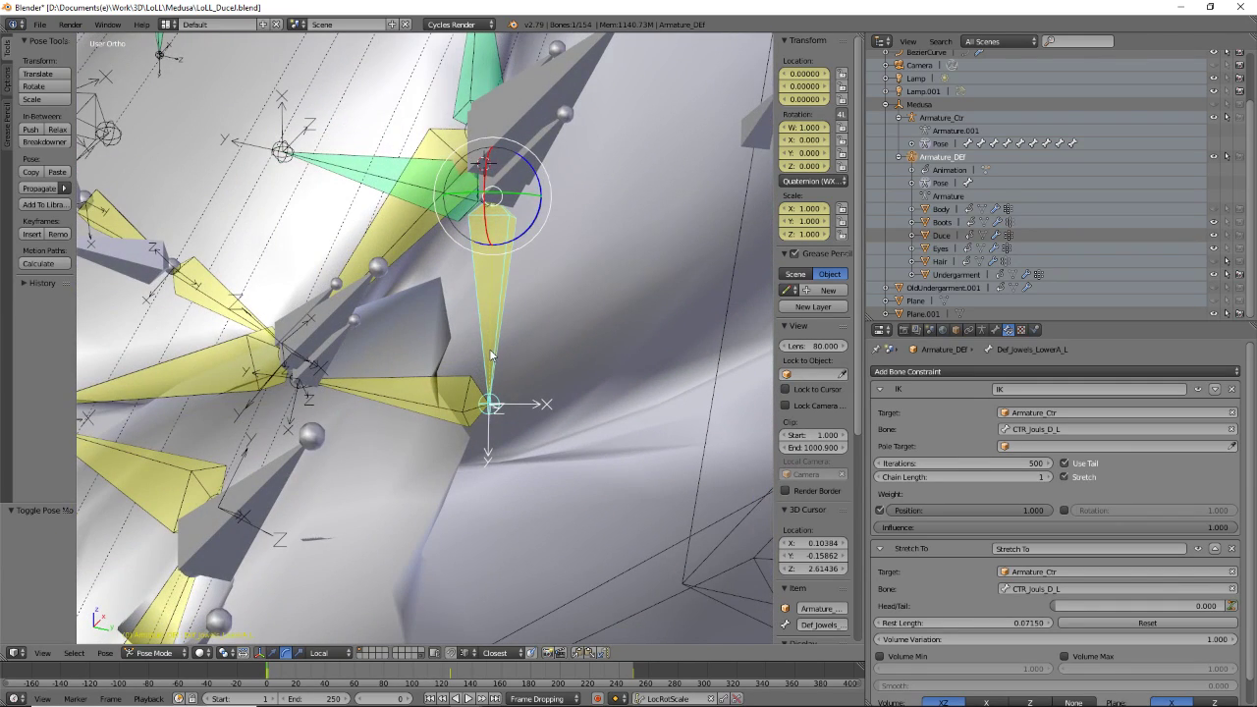
{"action": "scroll", "coordinate": [329, 356], "scroll_direction": "down", "scroll_amount": 4}
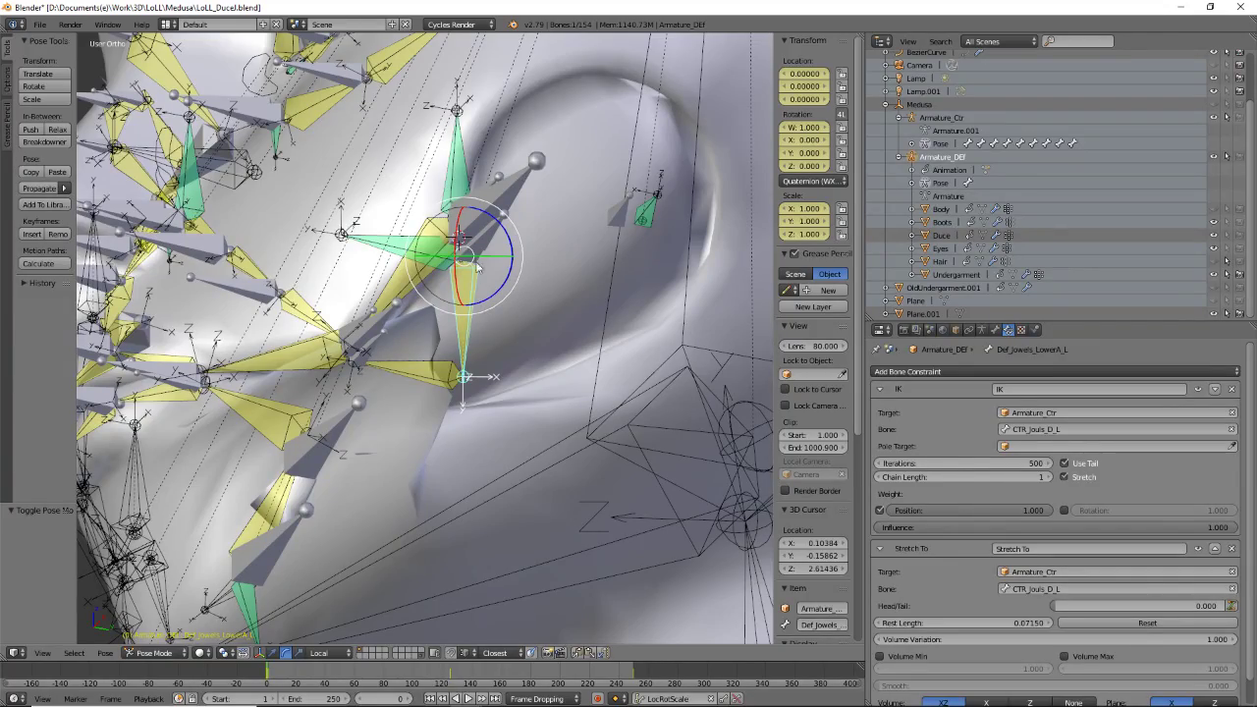
{"action": "middle_click_drag", "start_coordinate": [372, 360], "coordinate": [444, 305]}
{"action": "right_click", "coordinate": [404, 248]}
{"action": "left_click", "coordinate": [997, 331]}
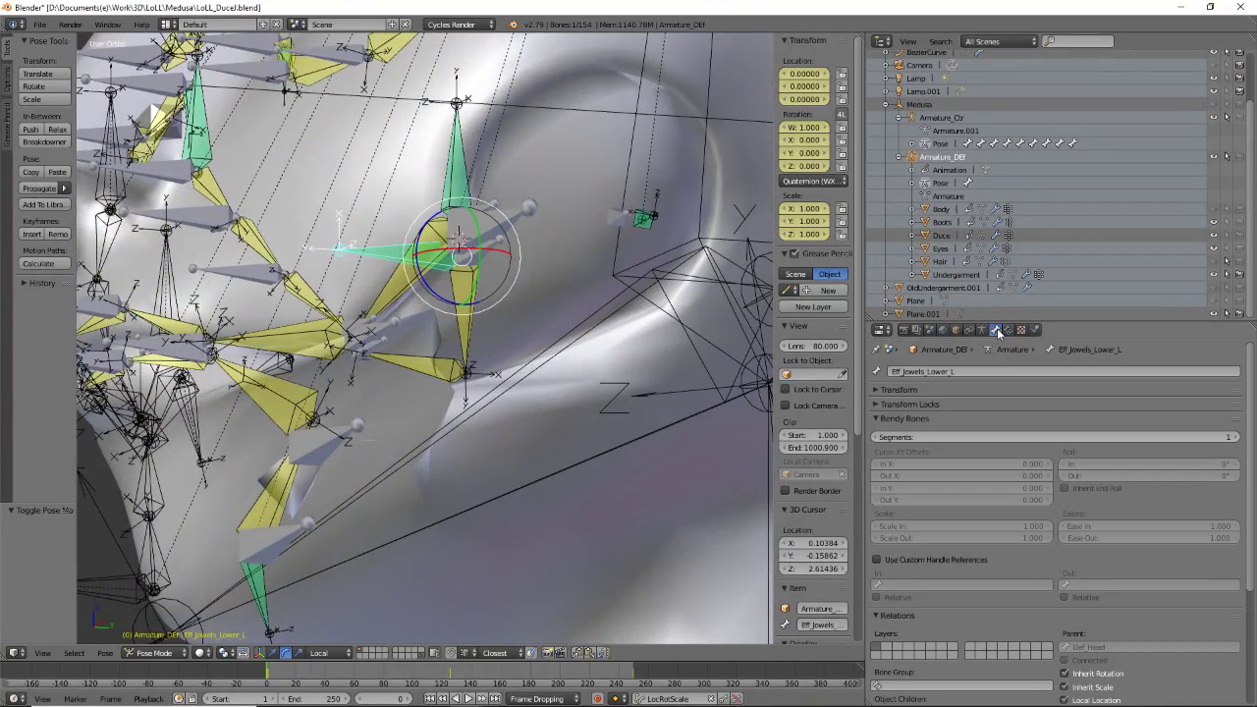
{"action": "left_click", "coordinate": [970, 331]}
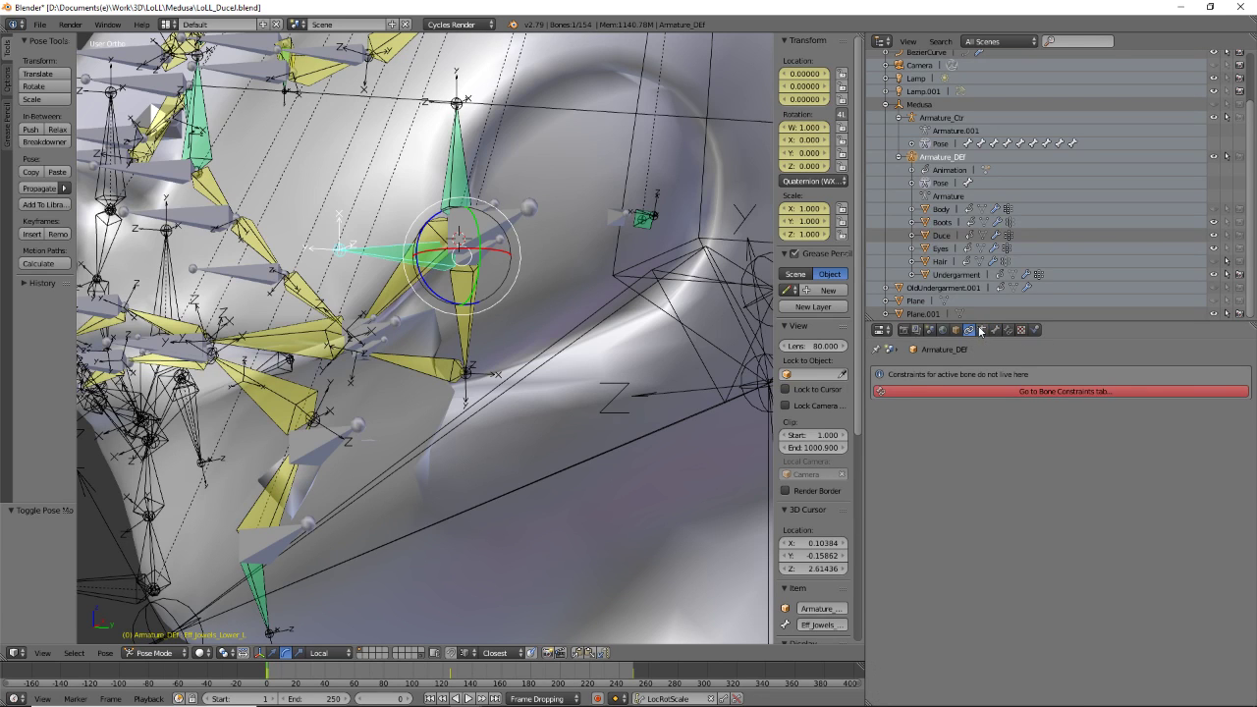
{"action": "left_click", "coordinate": [982, 331]}
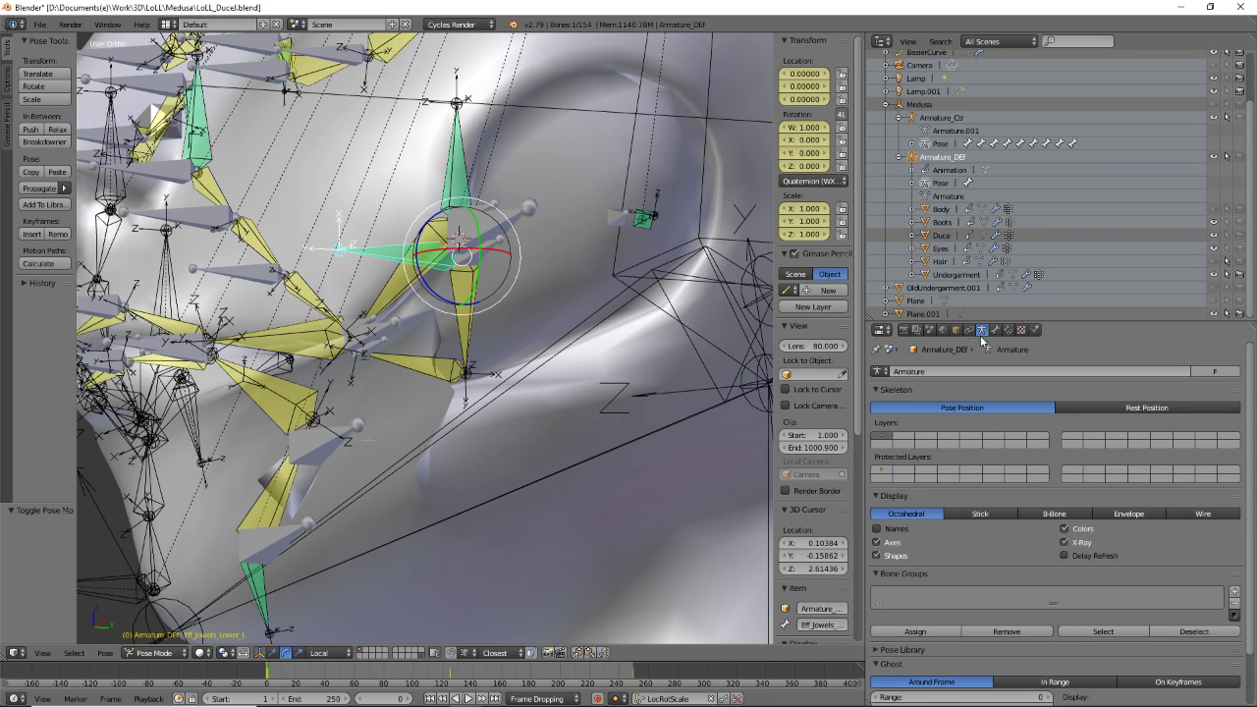
{"action": "left_click", "coordinate": [1105, 406]}
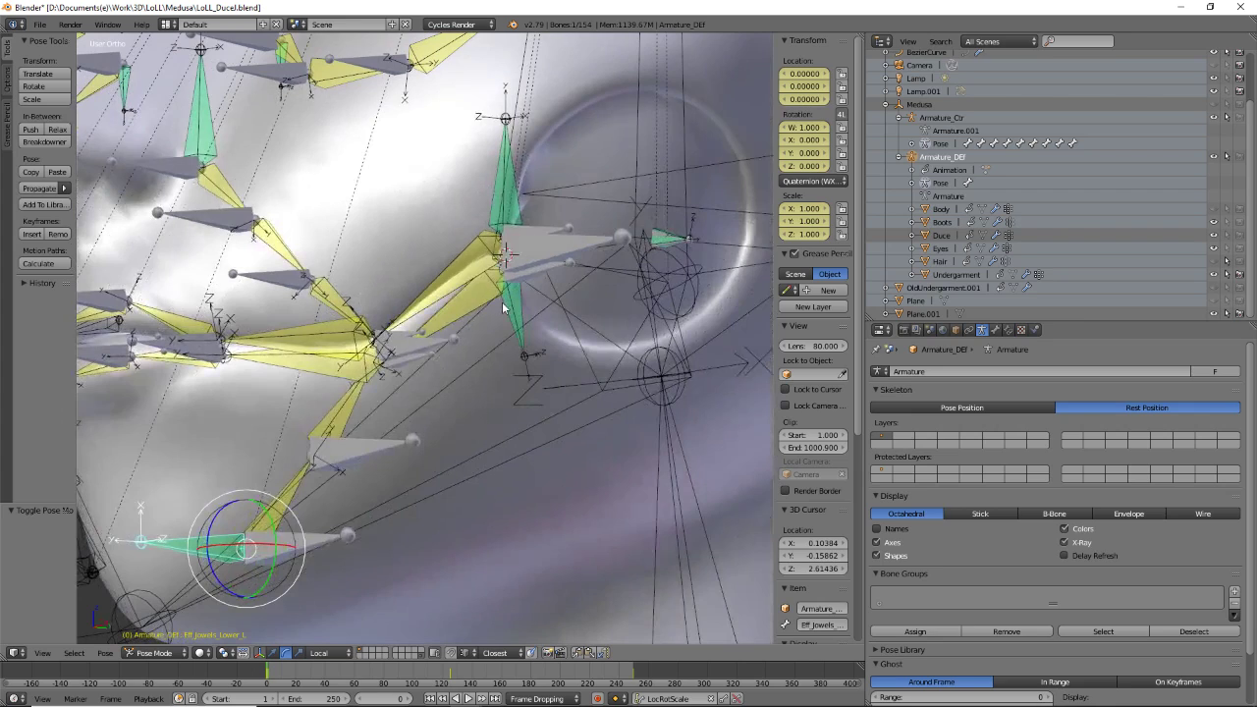
- Check the Copy Location constraint of Eff_Lips_LowerCorner_L against the nearby cheek control bones
{"action": "right_click", "coordinate": [509, 307]}
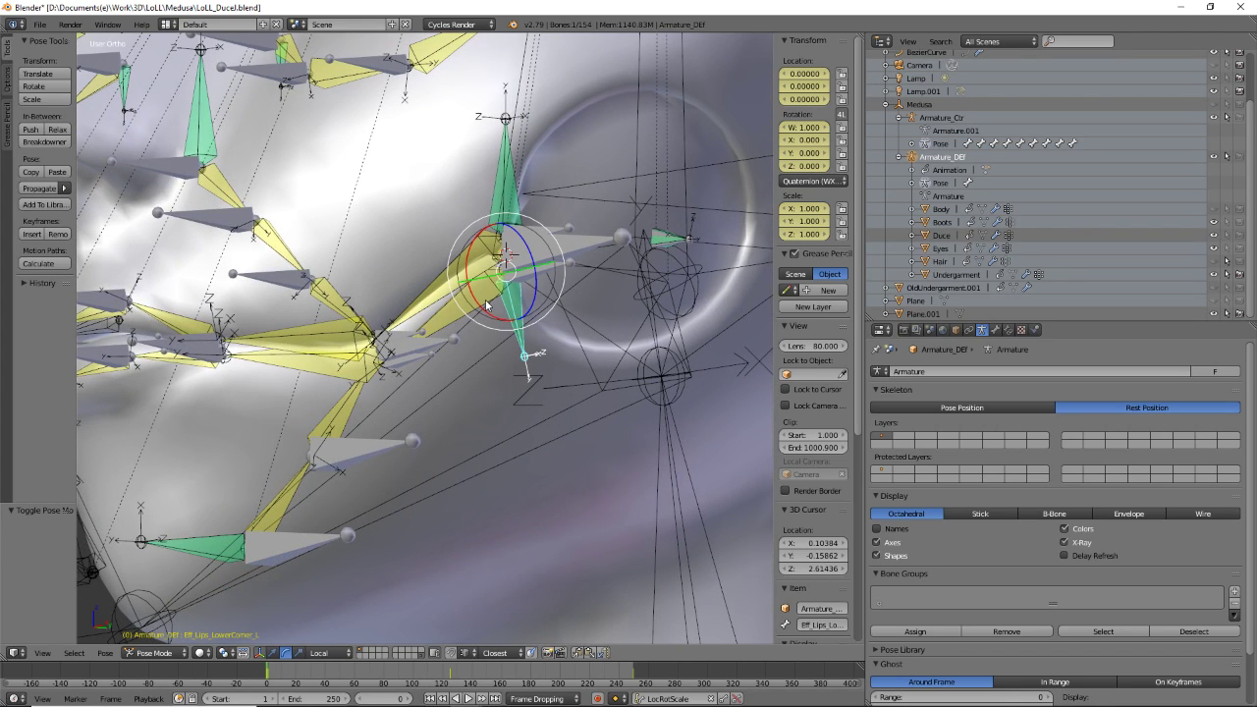
{"action": "left_click", "coordinate": [1009, 330]}
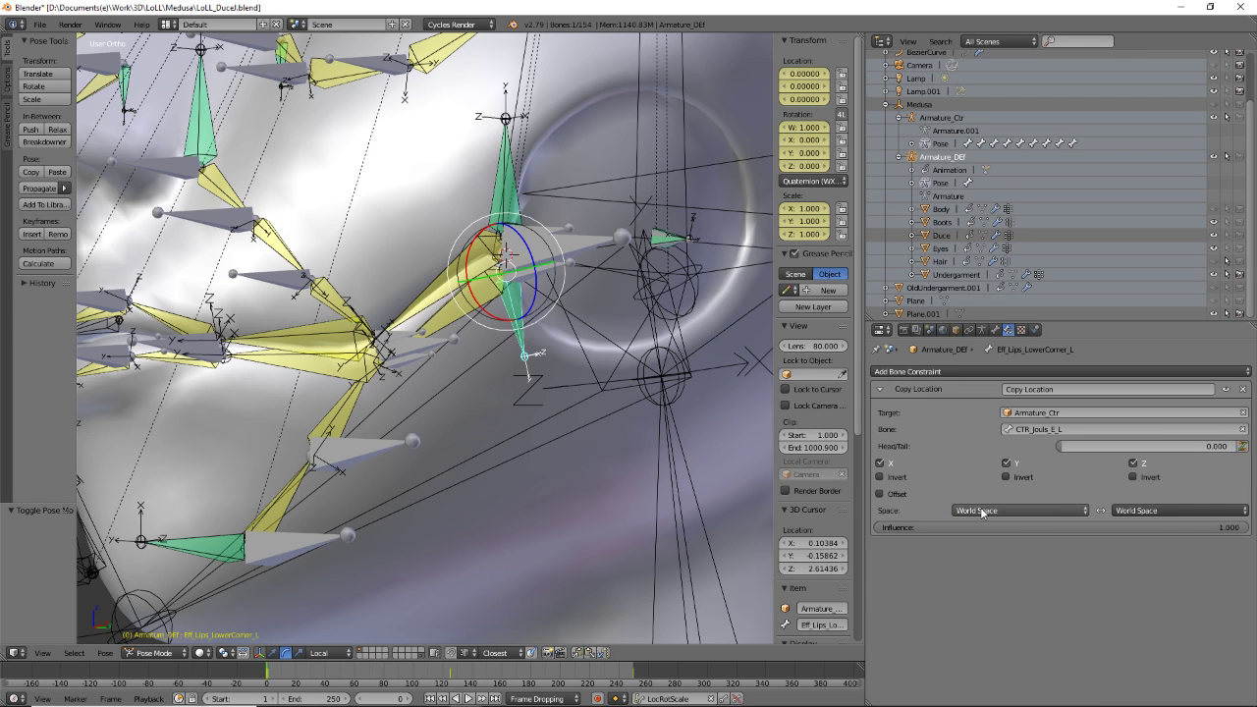
{"action": "scroll", "coordinate": [554, 377], "scroll_direction": "up", "scroll_amount": 2}
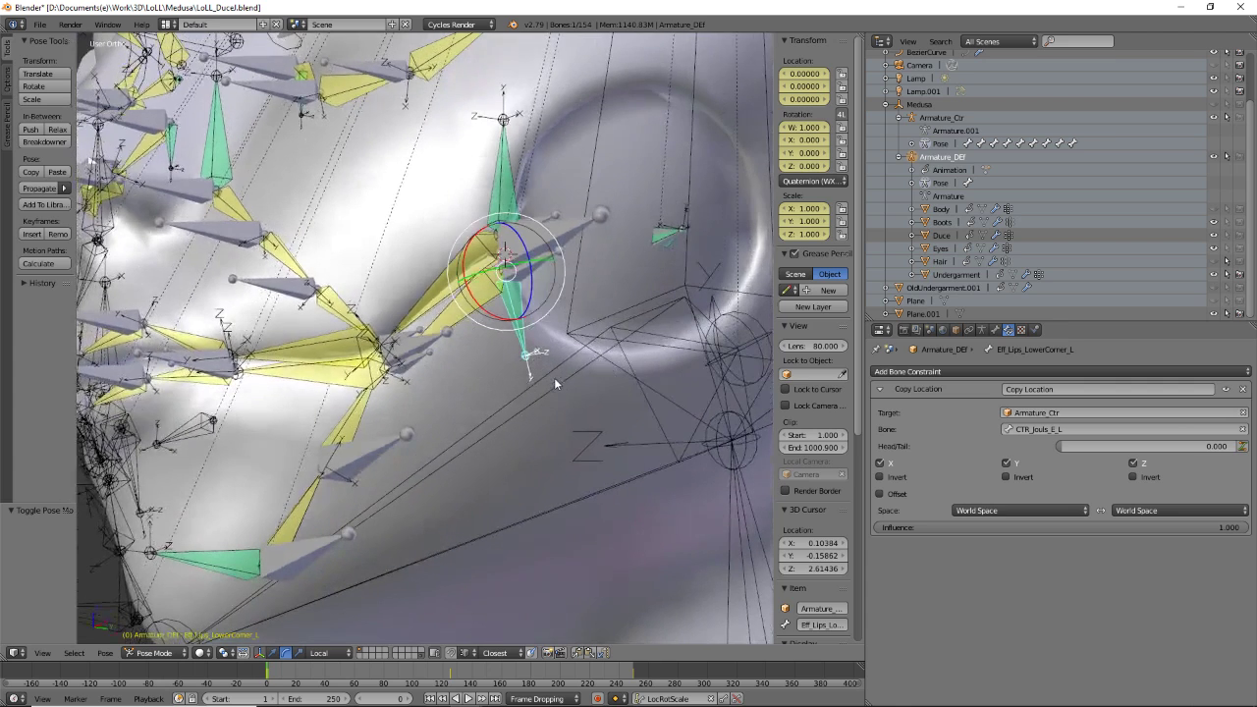
{"action": "middle_click_drag", "start_coordinate": [567, 390], "coordinate": [495, 391]}
{"action": "scroll", "coordinate": [467, 291], "scroll_direction": "up", "scroll_amount": 2, "text": "shift"}
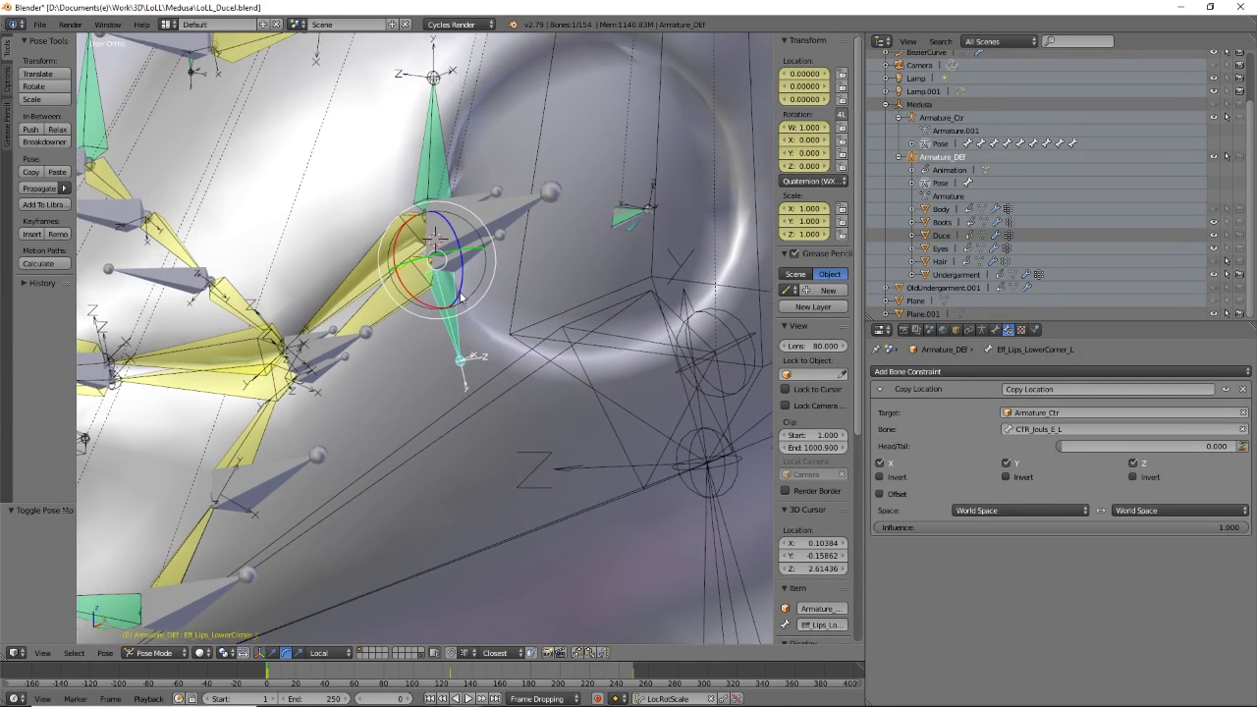
- Set CTR_Mouth_Cheekb_L as the target bone of Eff_Lips_LowerCorner_L's Copy Location constraint, using the control bone's copied name
{"action": "right_click", "coordinate": [475, 285]}
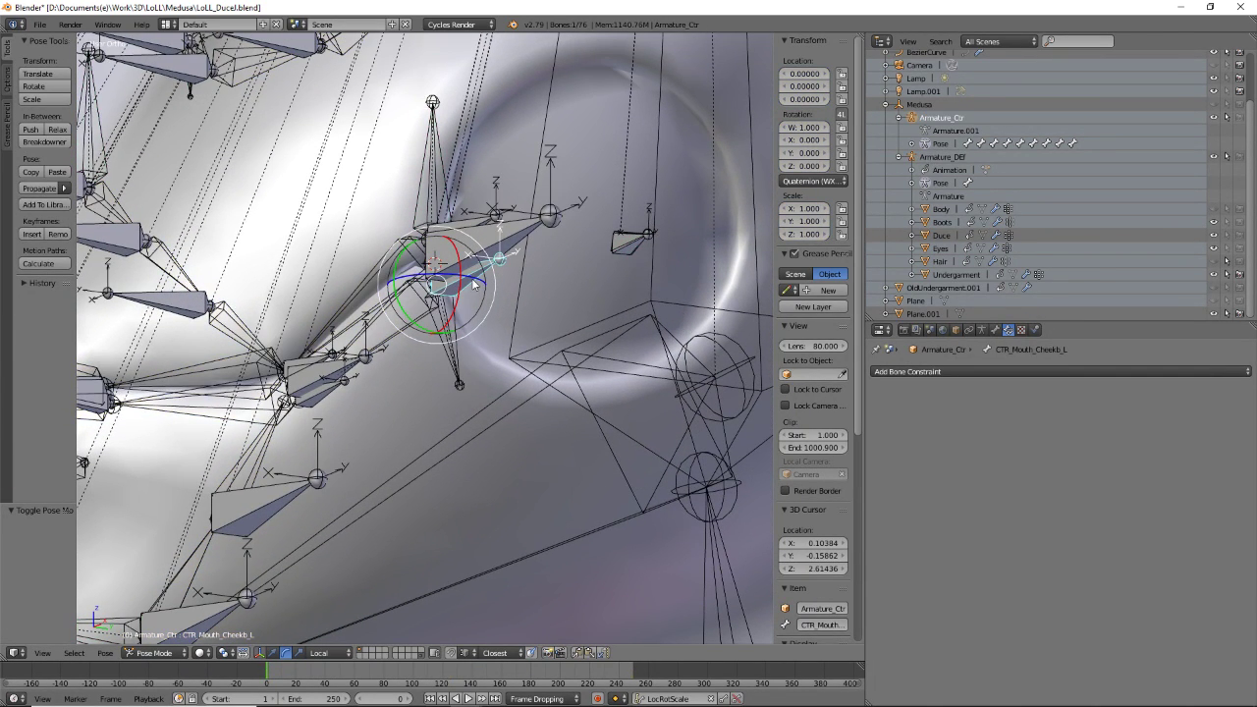
{"action": "left_click", "coordinate": [995, 331]}
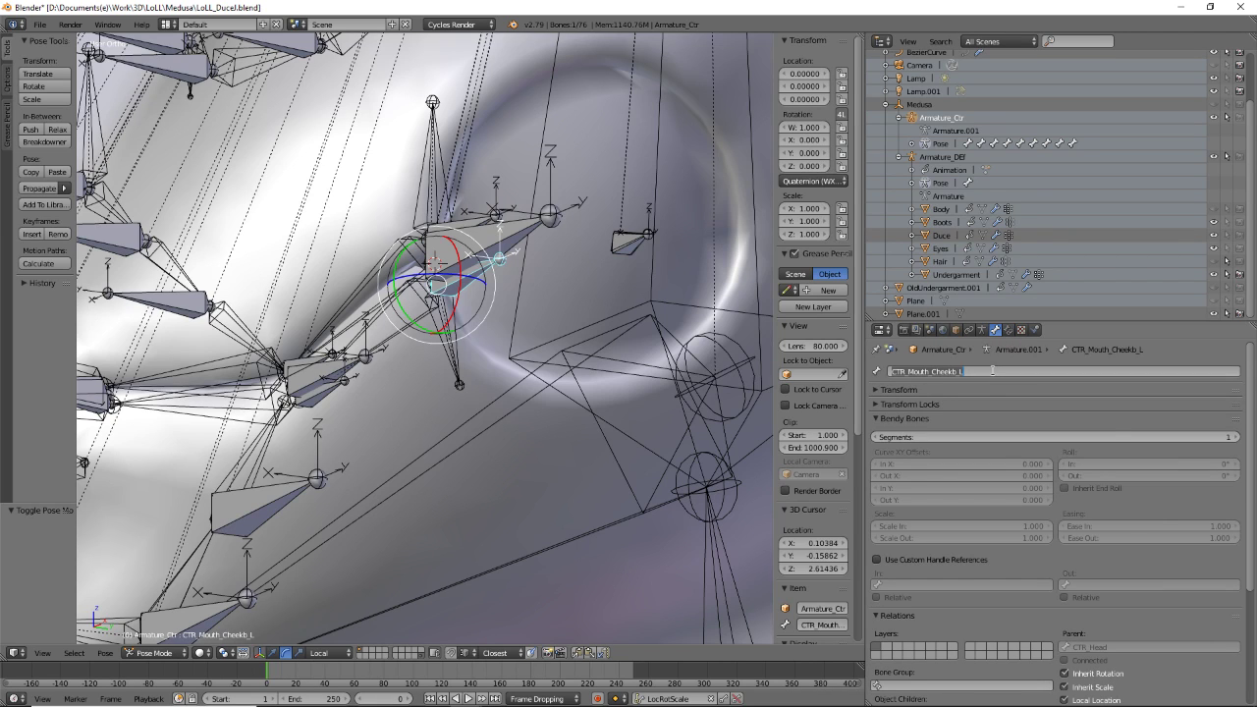
{"action": "left_click", "coordinate": [445, 354]}
{"action": "right_click", "coordinate": [445, 354]}
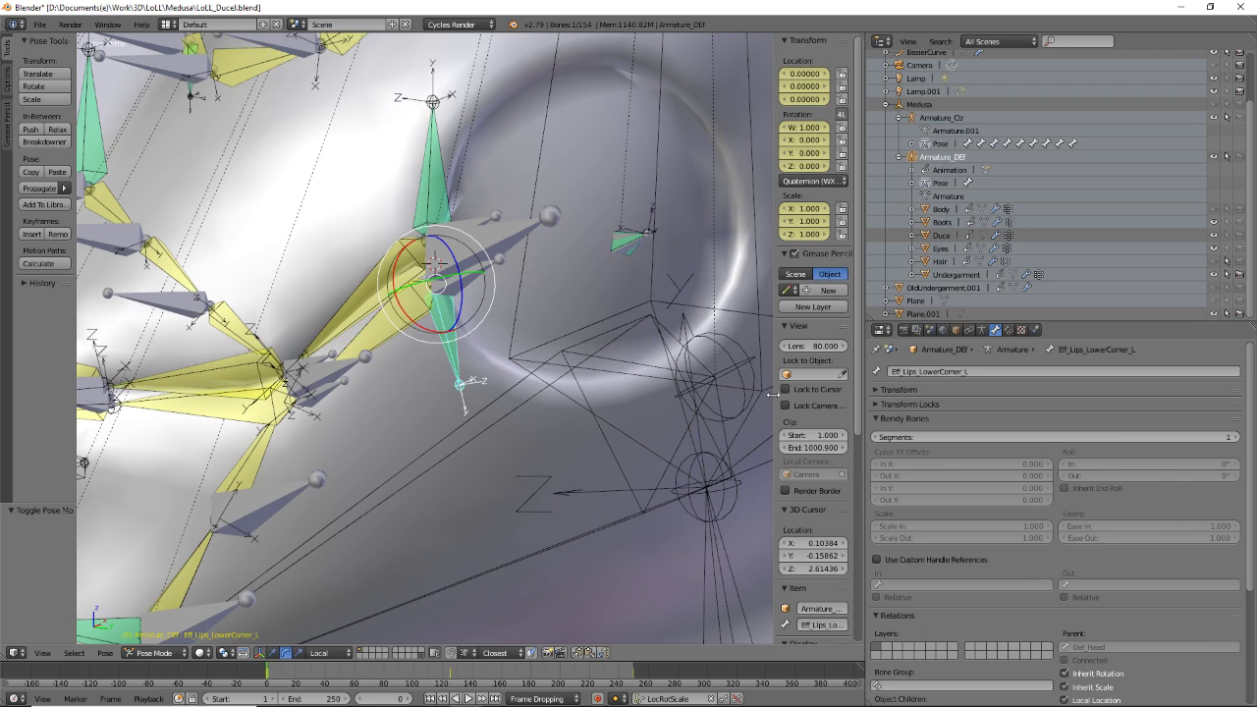
{"action": "left_click", "coordinate": [1008, 330]}
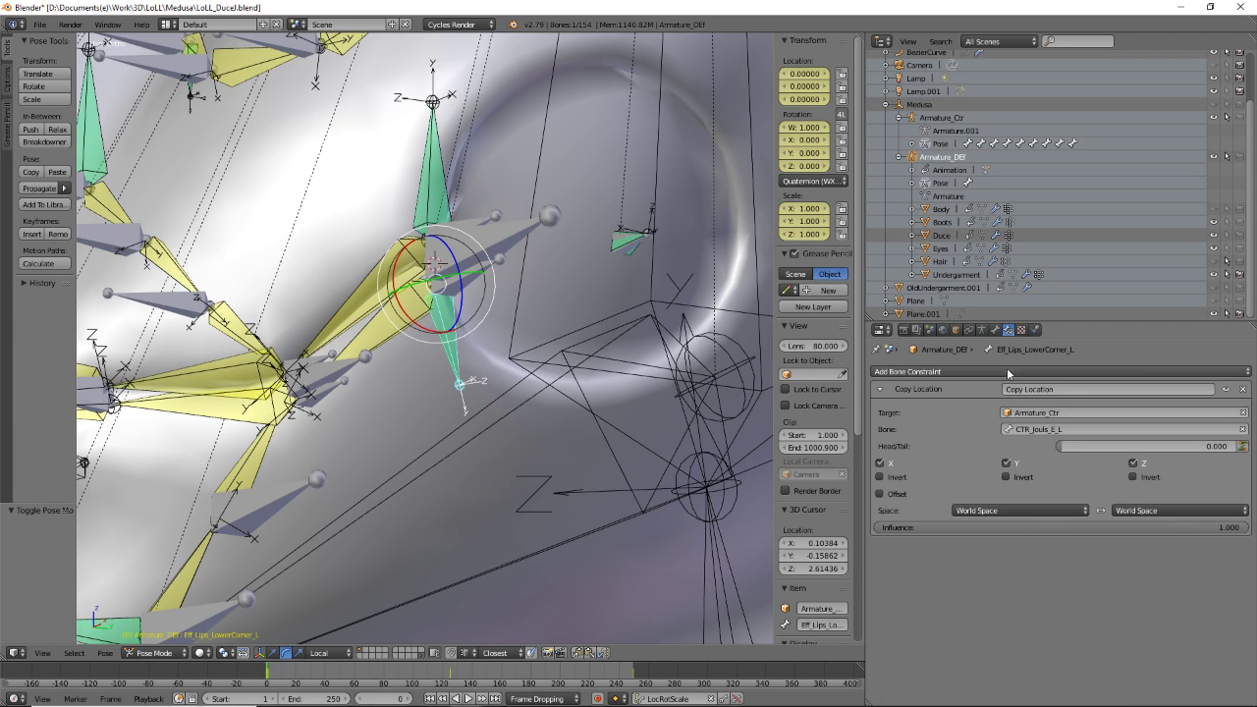
{"action": "left_click", "coordinate": [1120, 428]}
{"action": "type", "text": "CTR_Mouth_Cheekb_L"}
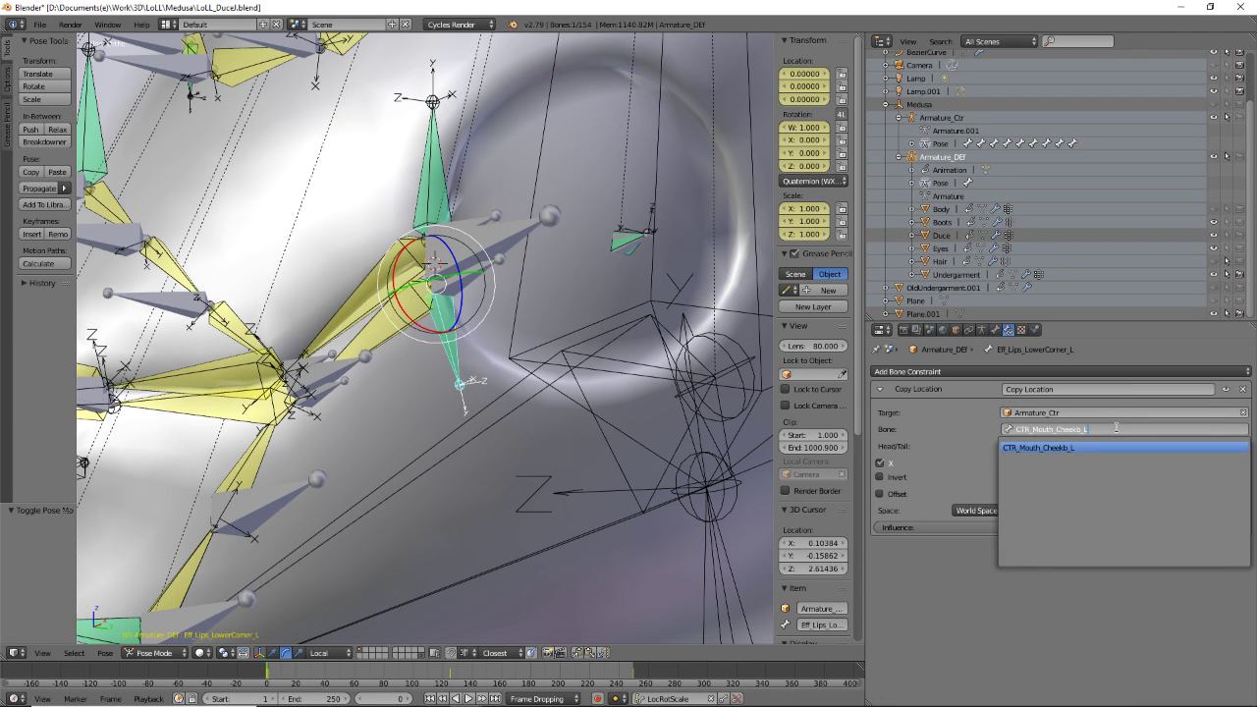
{"action": "key", "text": "Return"}
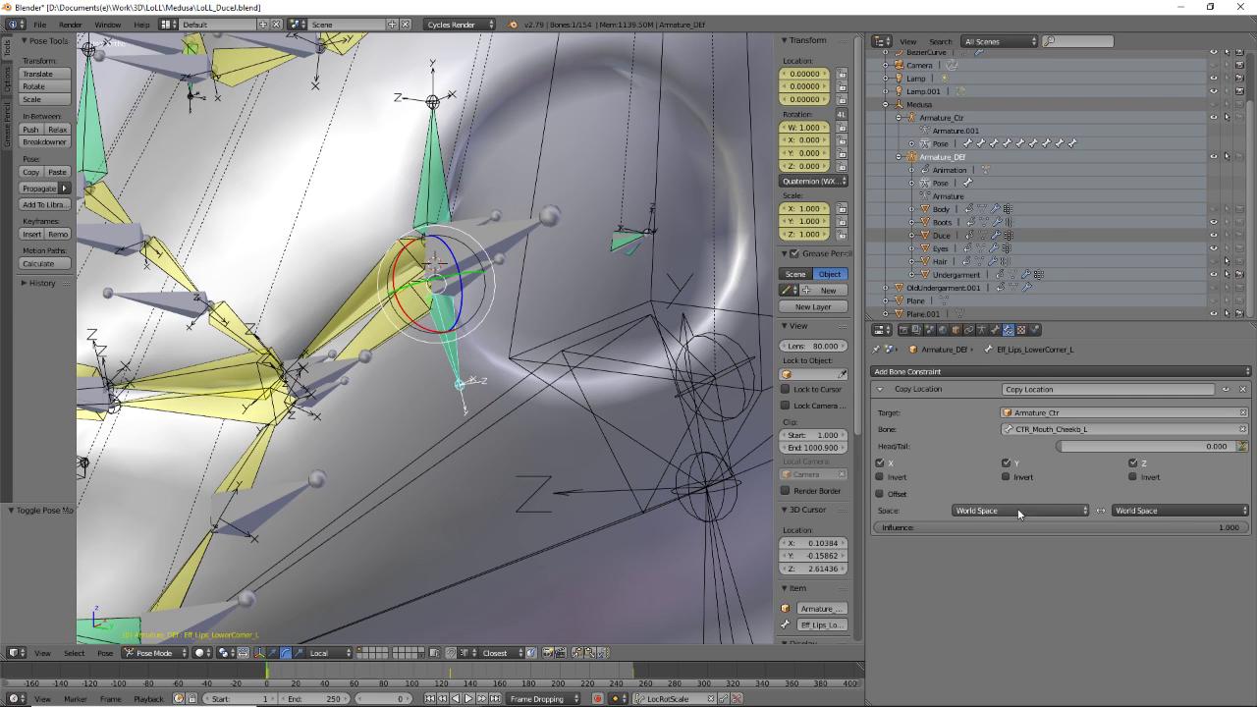
- Compare the jowl chain in Pose Position and Rest Position, ending with Armature_DEF in Rest Position
{"action": "left_click", "coordinate": [1001, 332]}
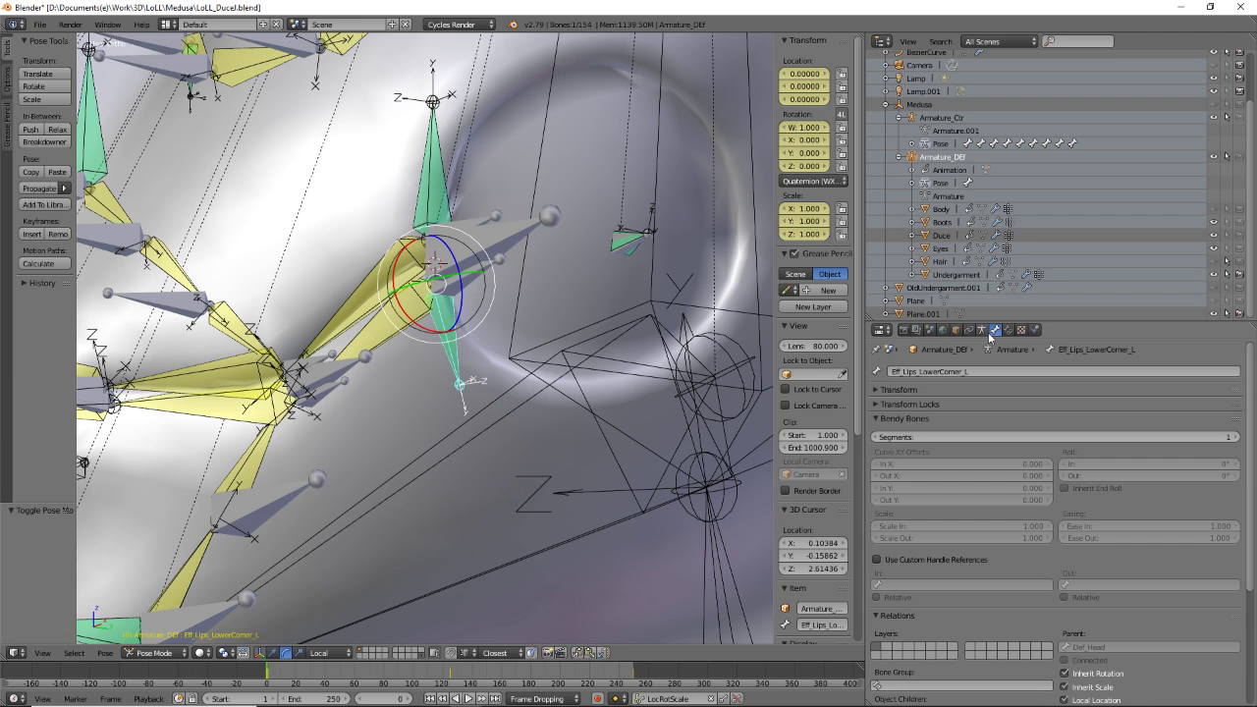
{"action": "left_click", "coordinate": [983, 331]}
{"action": "left_click", "coordinate": [982, 407]}
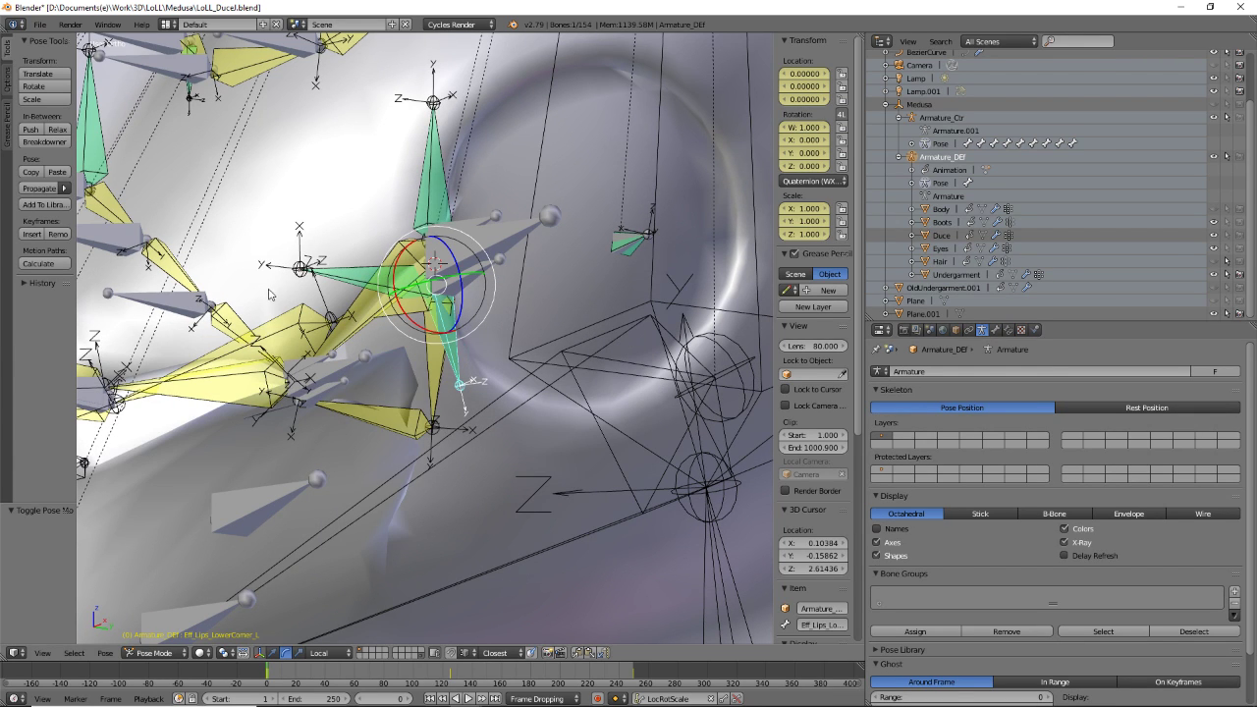
{"action": "middle_click_drag", "start_coordinate": [273, 304], "coordinate": [489, 342]}
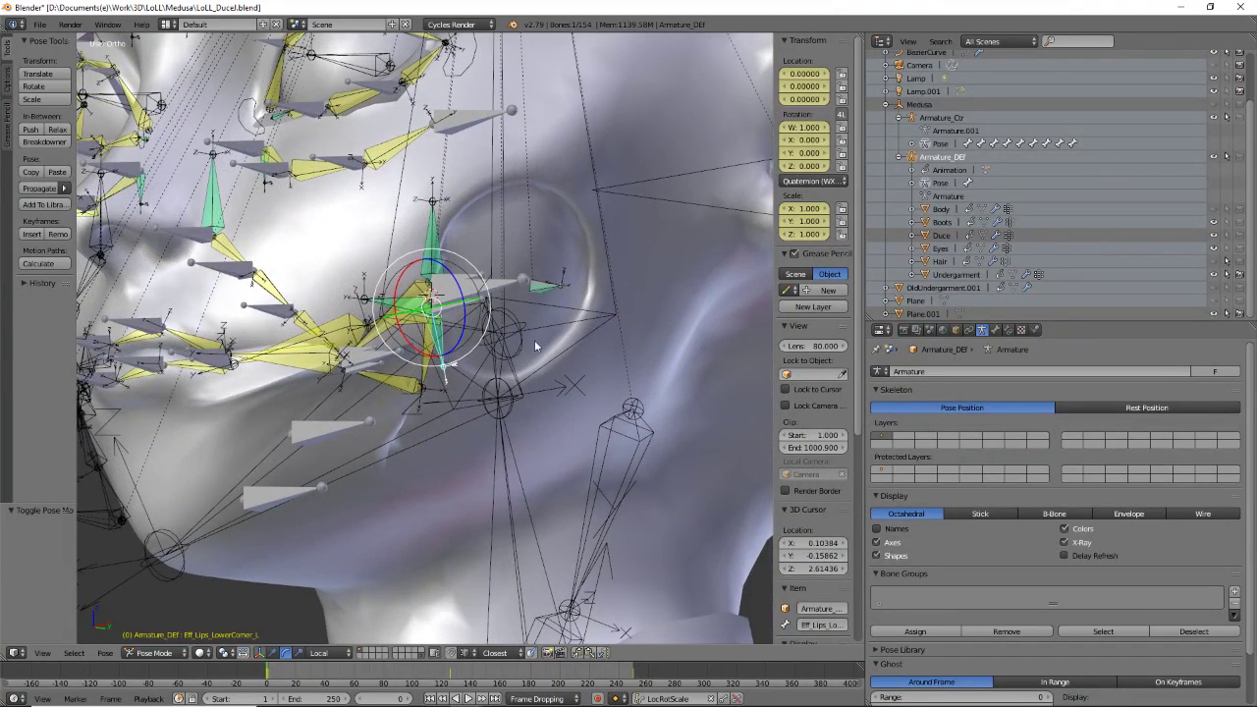
{"action": "left_click", "coordinate": [1120, 410]}
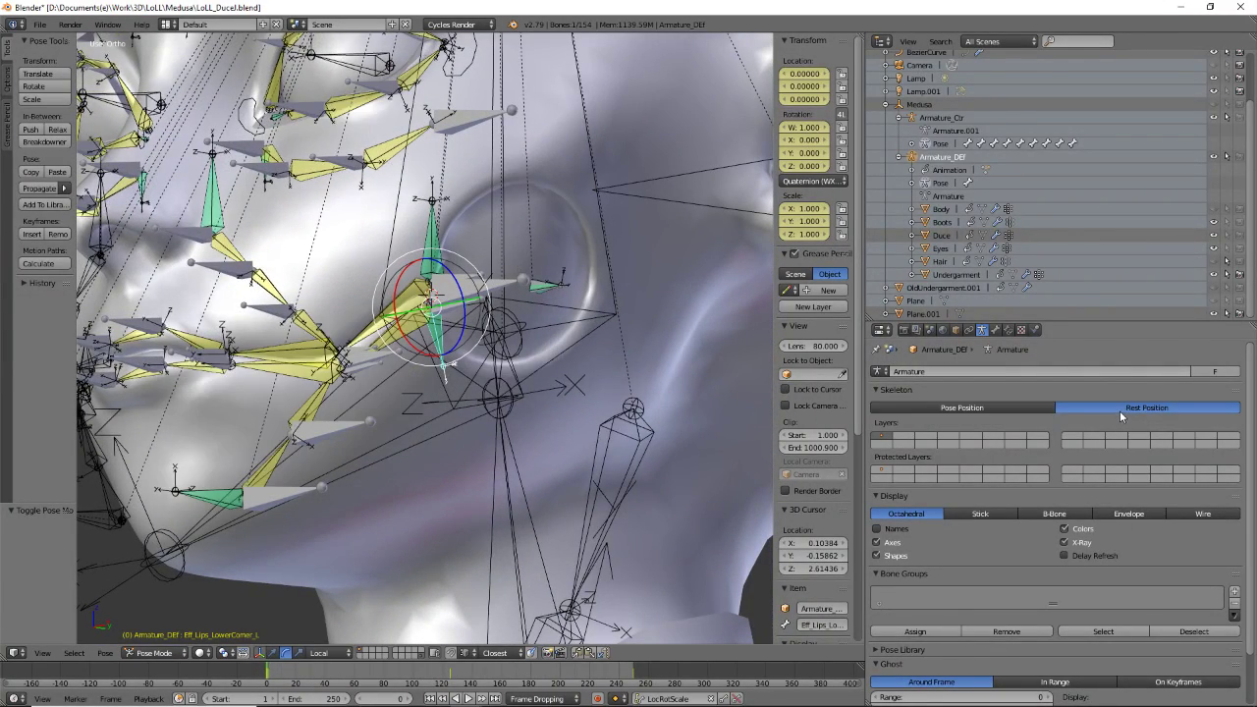
{"action": "left_click", "coordinate": [1022, 410]}
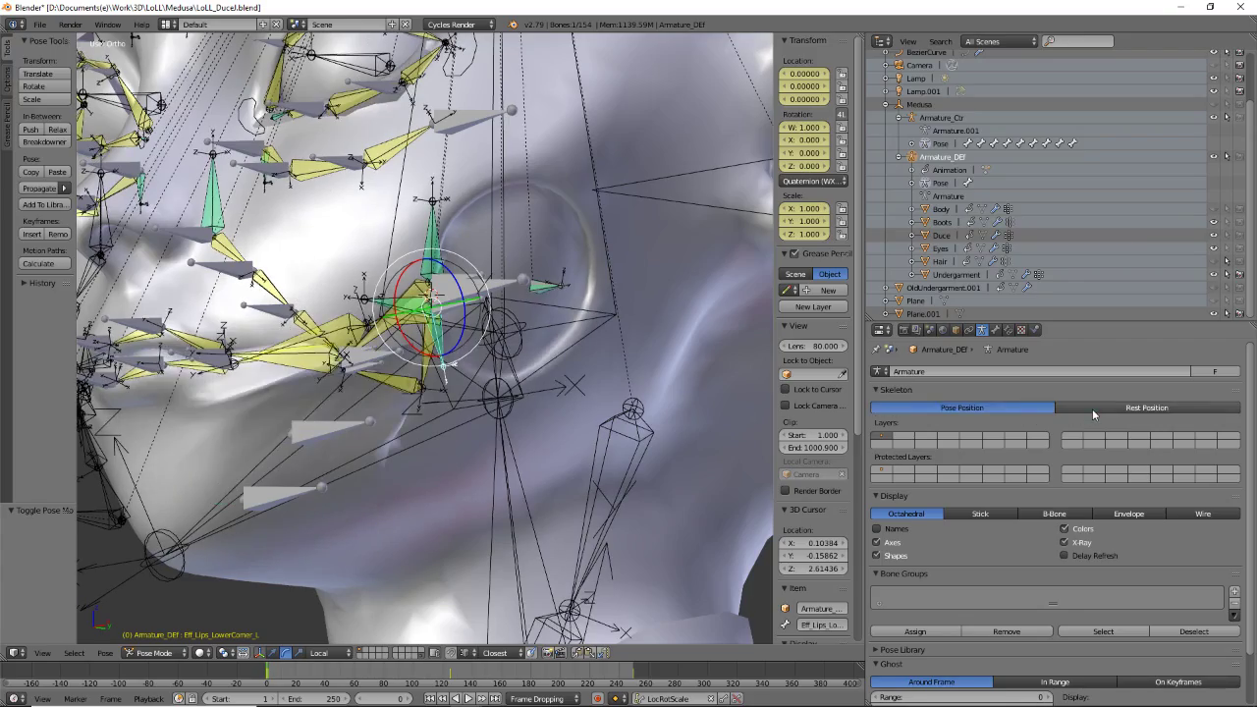
{"action": "left_click", "coordinate": [1092, 408]}
{"action": "middle_click_drag", "start_coordinate": [391, 363], "coordinate": [361, 367]}
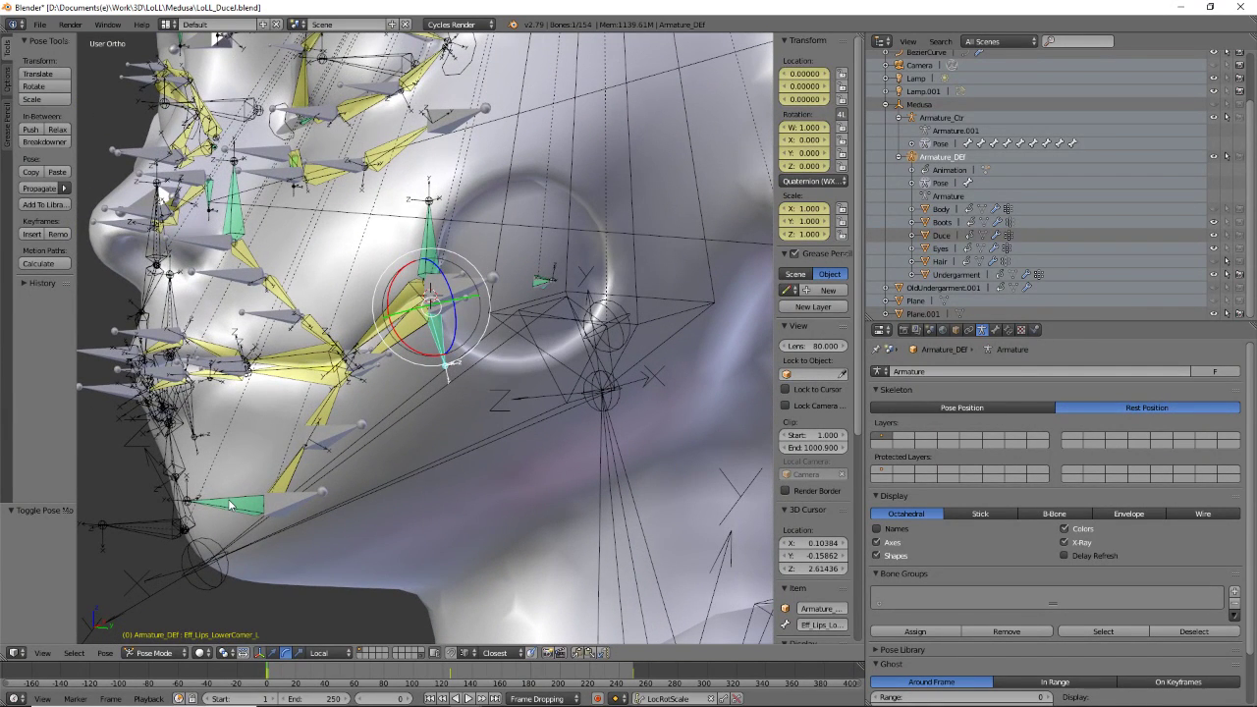
- Check the Copy Location target of Eff_Jowels_Lower_L at the chin end of the jowl chain
{"action": "right_click", "coordinate": [230, 505]}
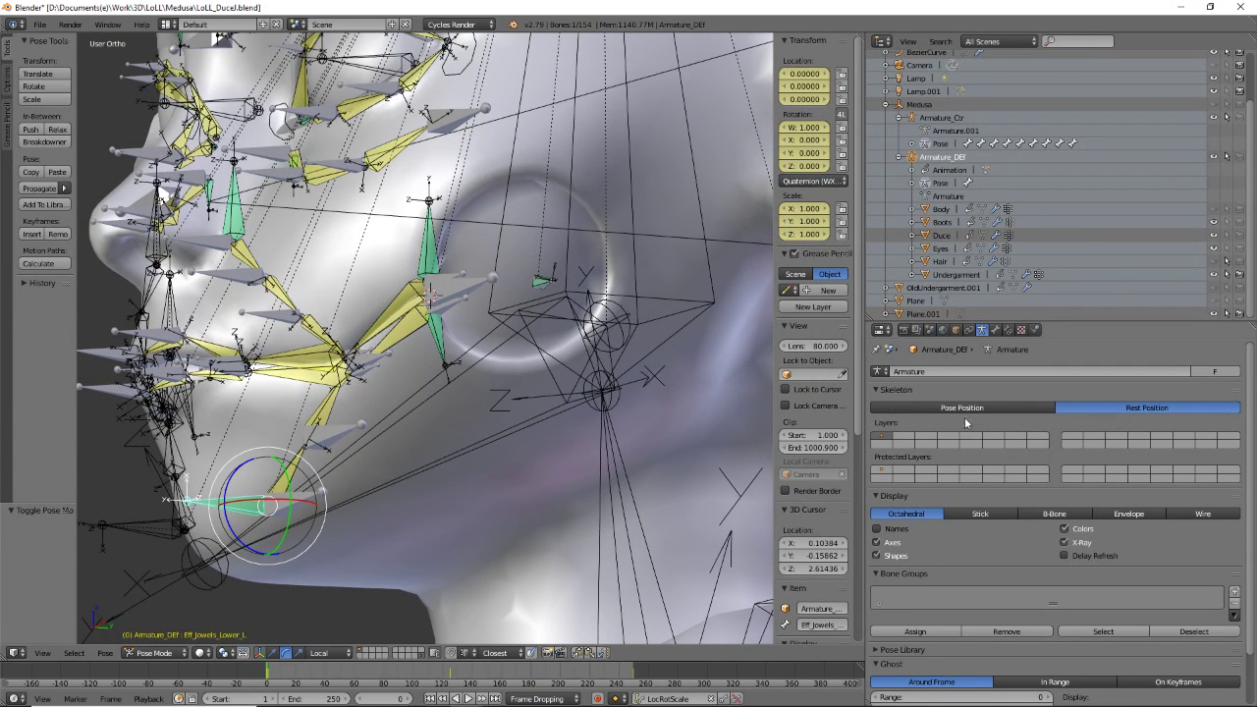
{"action": "scroll", "coordinate": [1075, 526], "scroll_direction": "down", "scroll_amount": 2}
{"action": "scroll", "coordinate": [1073, 530], "scroll_direction": "up", "scroll_amount": 2}
{"action": "left_click", "coordinate": [1009, 331]}
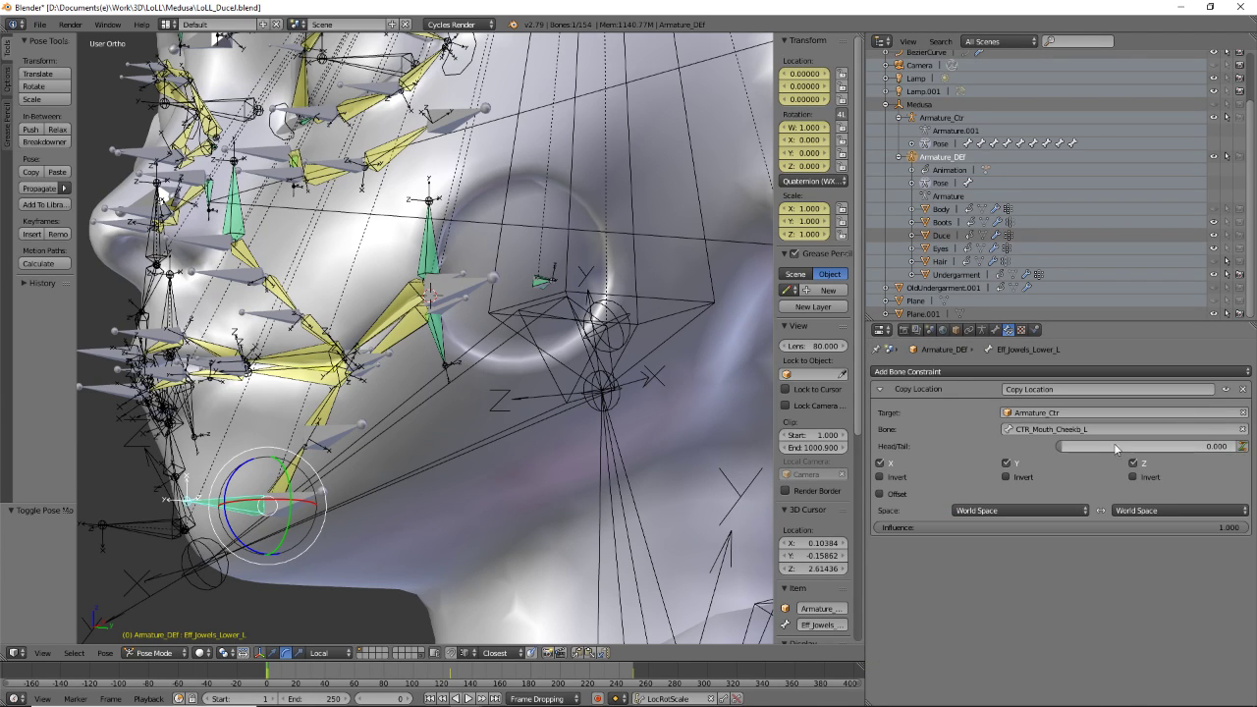
- Copy the name of control bone CTR_Jouls_E_L and set it as the Copy Location target bone of Eff_Jowels_Lower_L
{"action": "right_click", "coordinate": [281, 498]}
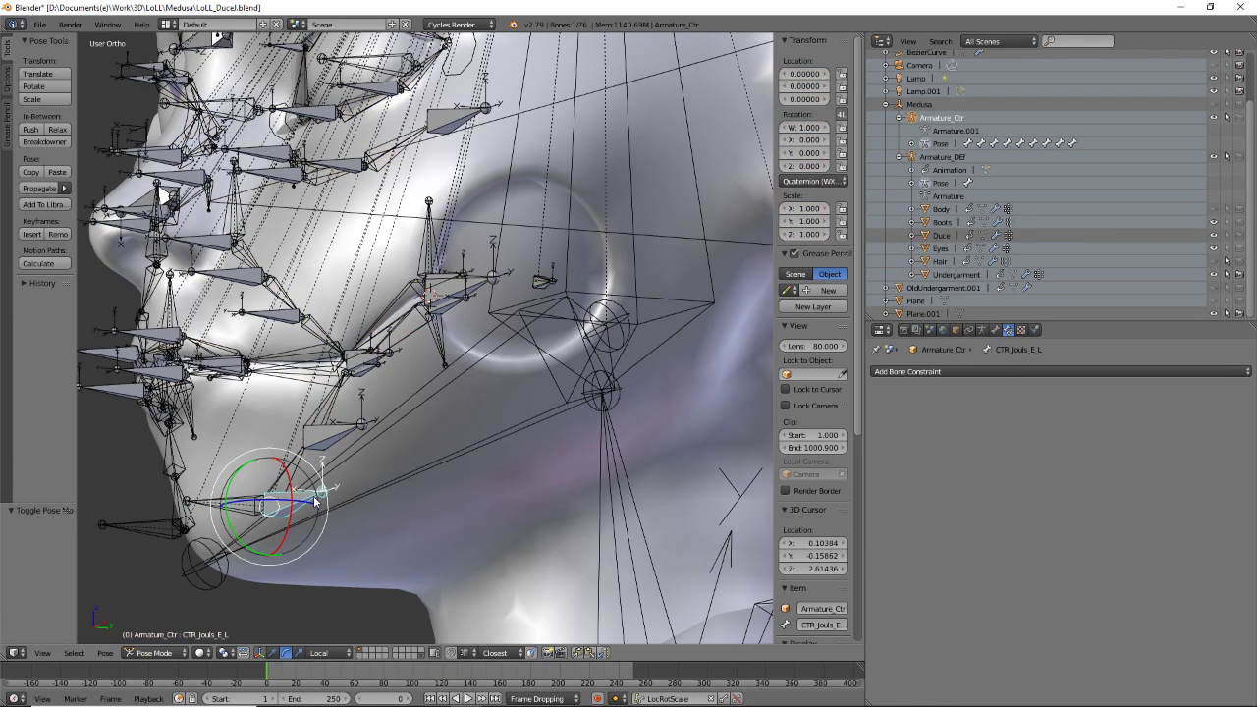
{"action": "left_click", "coordinate": [997, 331]}
{"action": "left_click", "coordinate": [998, 372]}
{"action": "key", "text": "ctrl+c"}
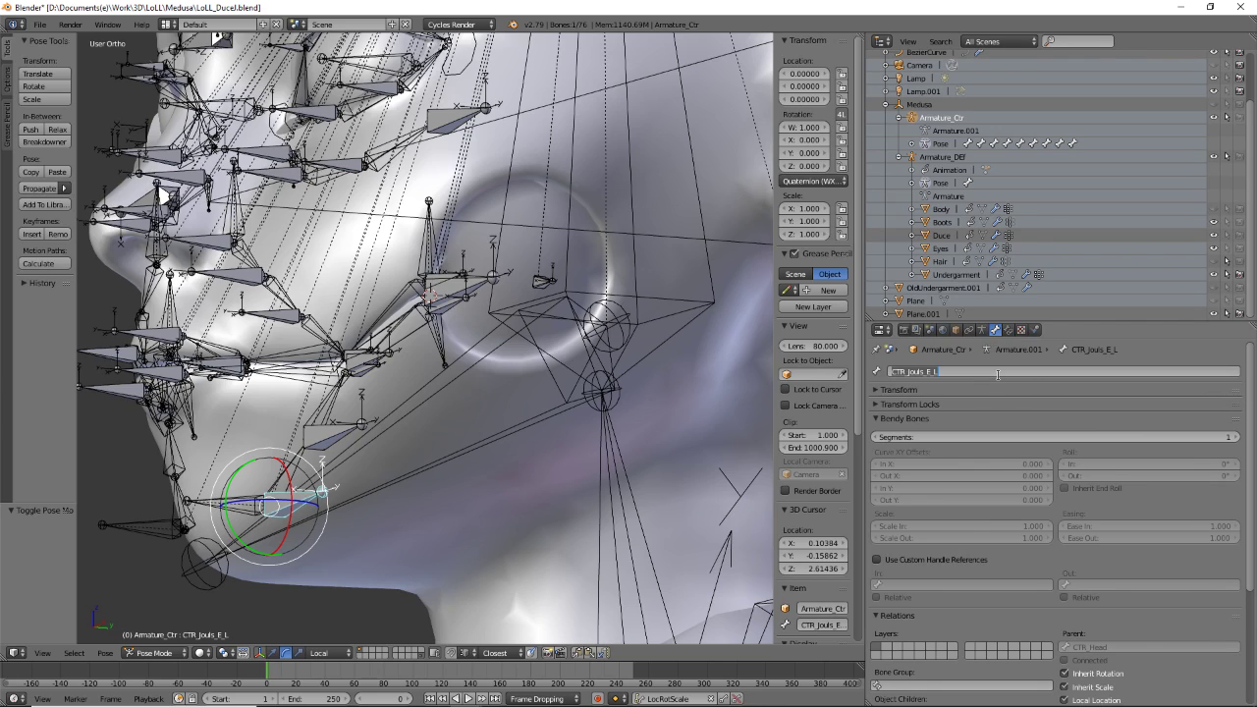
{"action": "left_click", "coordinate": [225, 515]}
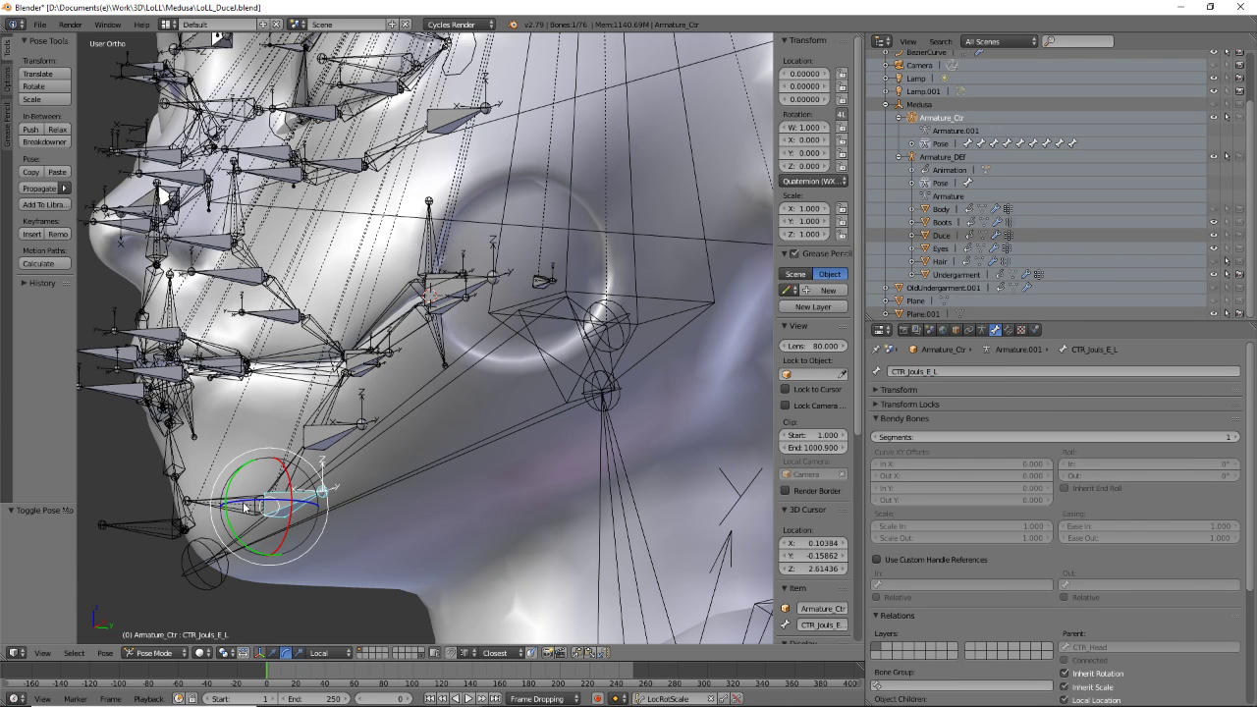
{"action": "right_click", "coordinate": [245, 506]}
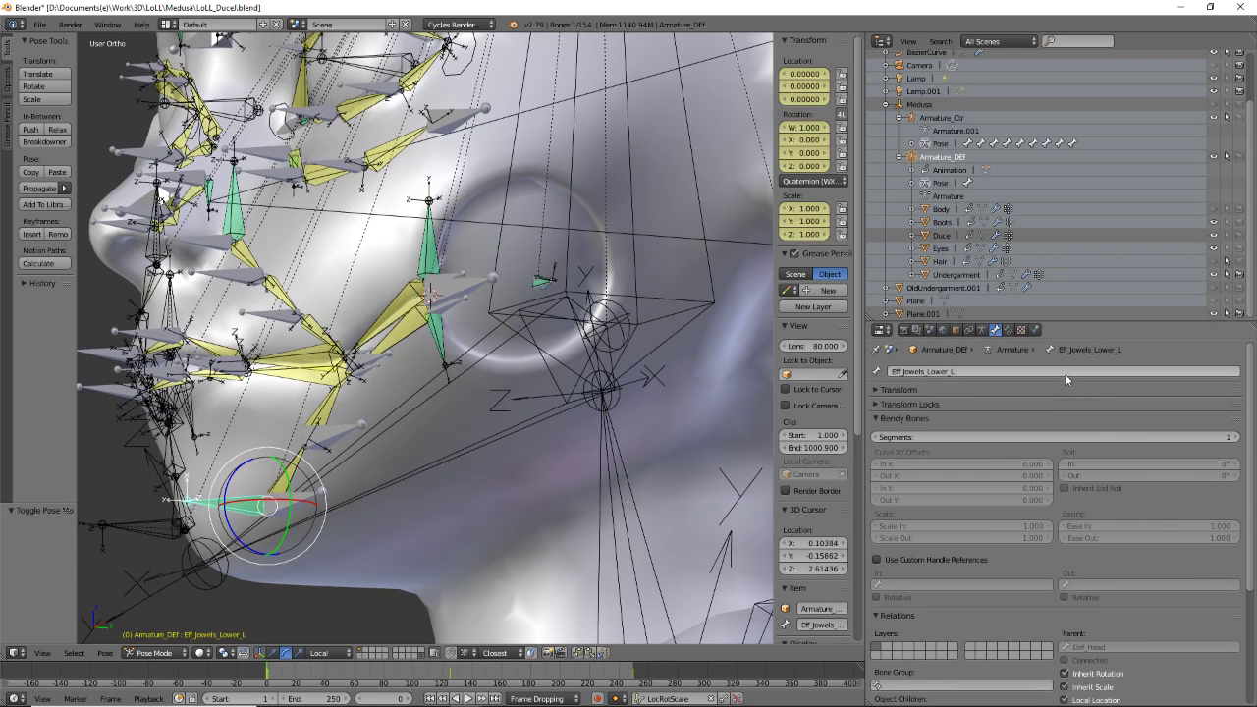
{"action": "left_click", "coordinate": [1010, 330]}
{"action": "left_click", "coordinate": [1127, 430]}
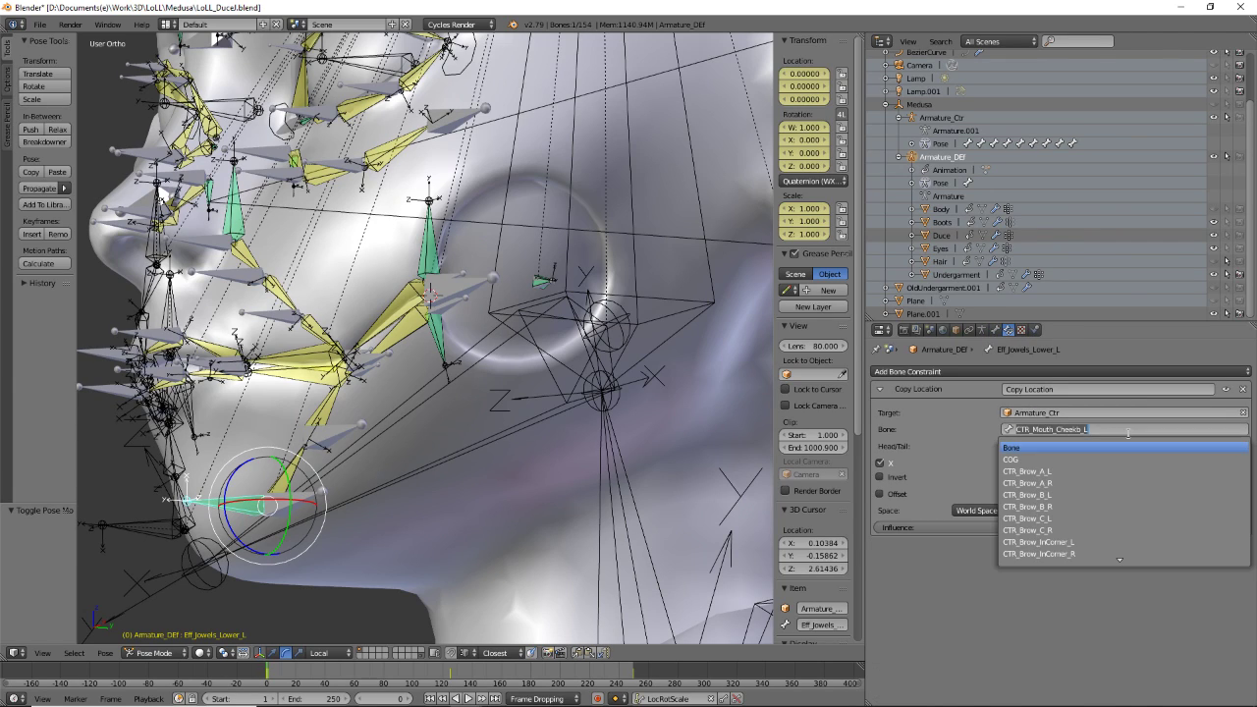
{"action": "key", "text": "ctrl+v"}
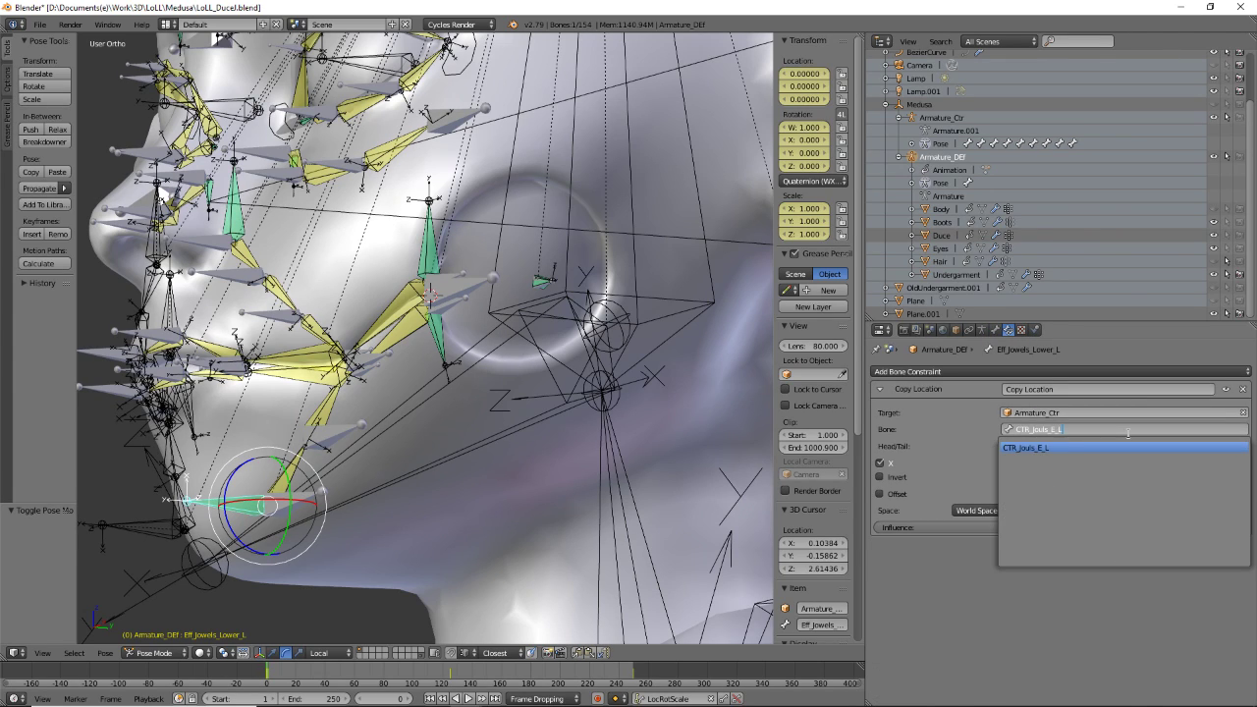
{"action": "key", "text": "Return"}
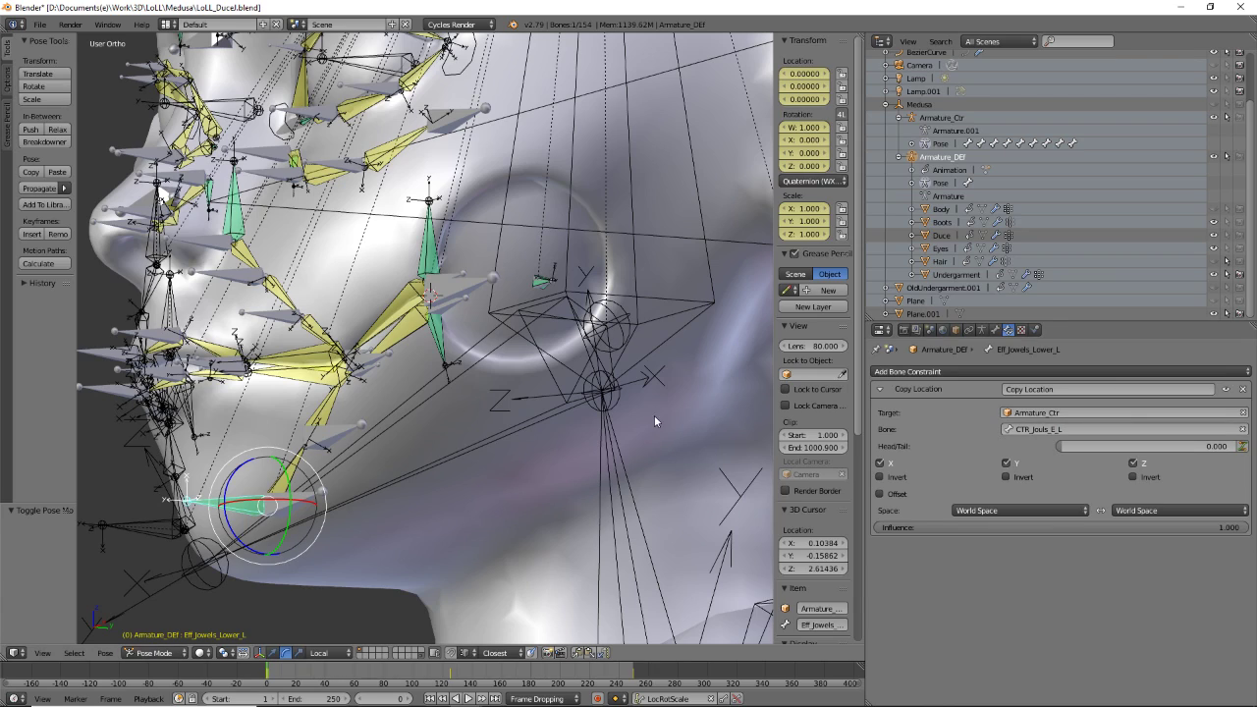
- Return Armature_DEF to Pose Position and select the deforming jowl bone Def_Jowels_LowerB_L
{"action": "left_click", "coordinate": [983, 330]}
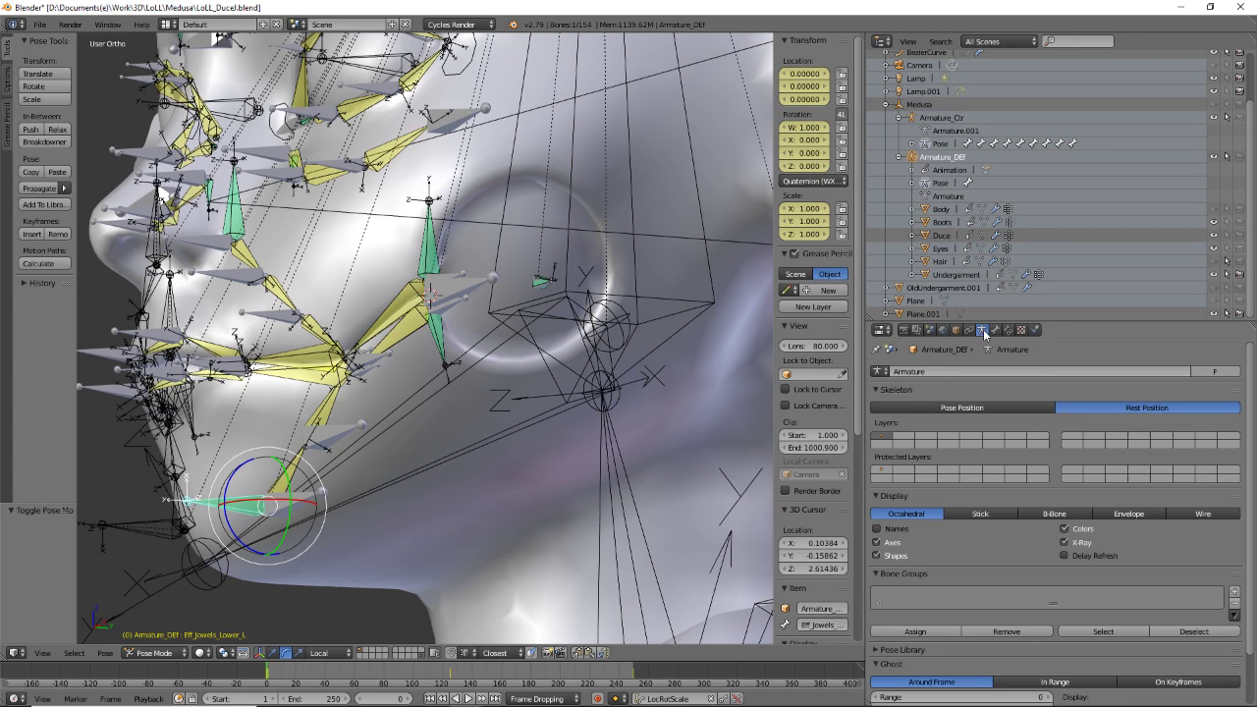
{"action": "left_click", "coordinate": [1006, 410]}
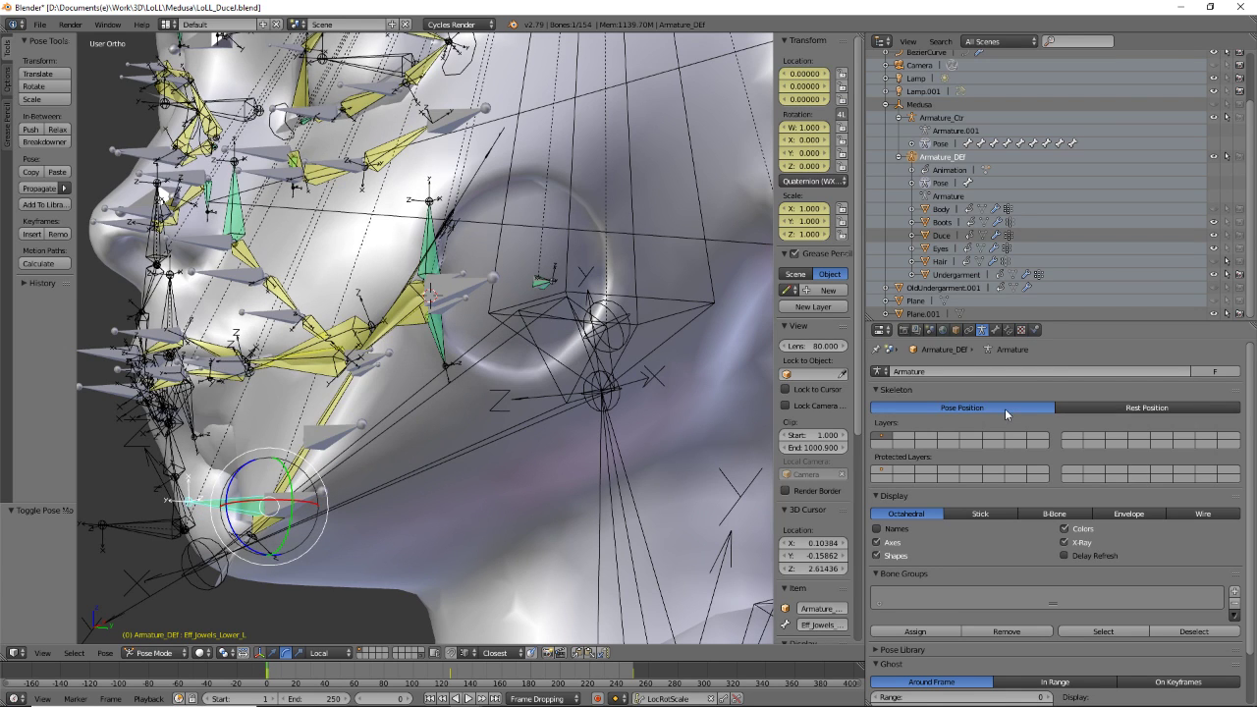
{"action": "middle_click_drag", "start_coordinate": [246, 373], "coordinate": [410, 368]}
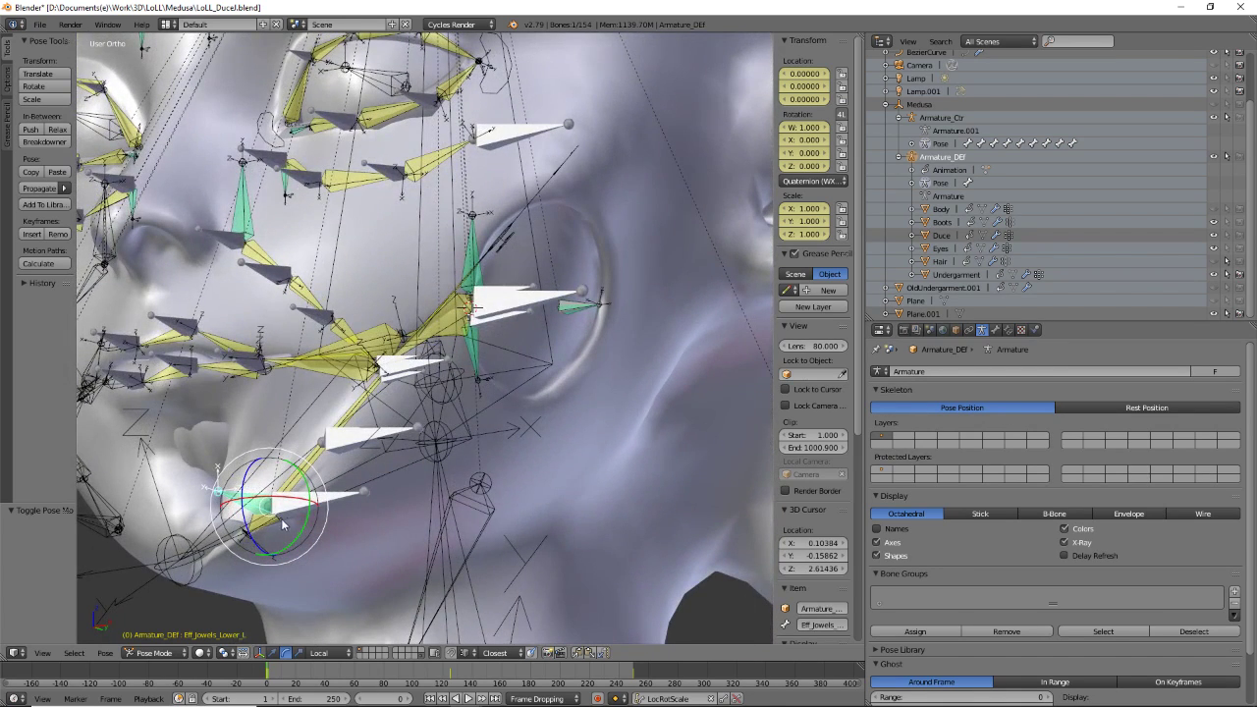
{"action": "right_click", "coordinate": [294, 477]}
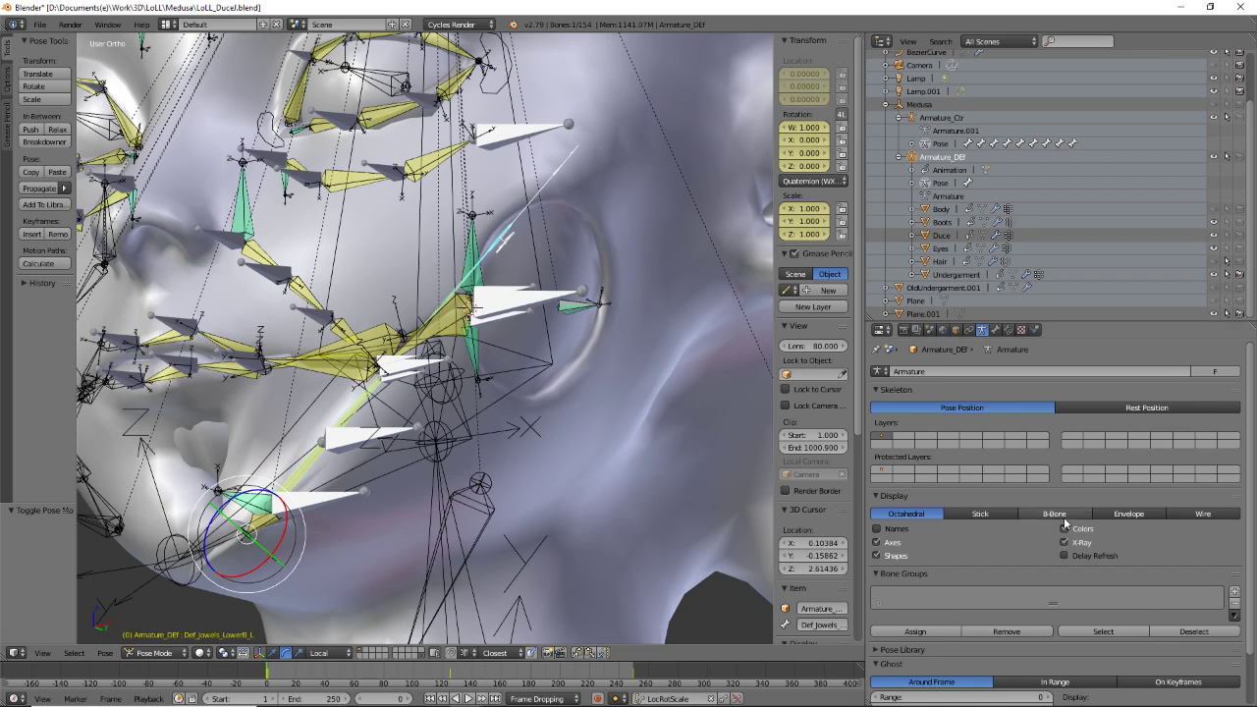
- Reset the Stretch To rest length of Def_Jowels_LowerB_L and Def_Jowels_LowerA_L, repeating the reset on Def_Jowels_LowerB_L
{"action": "left_click", "coordinate": [1009, 330]}
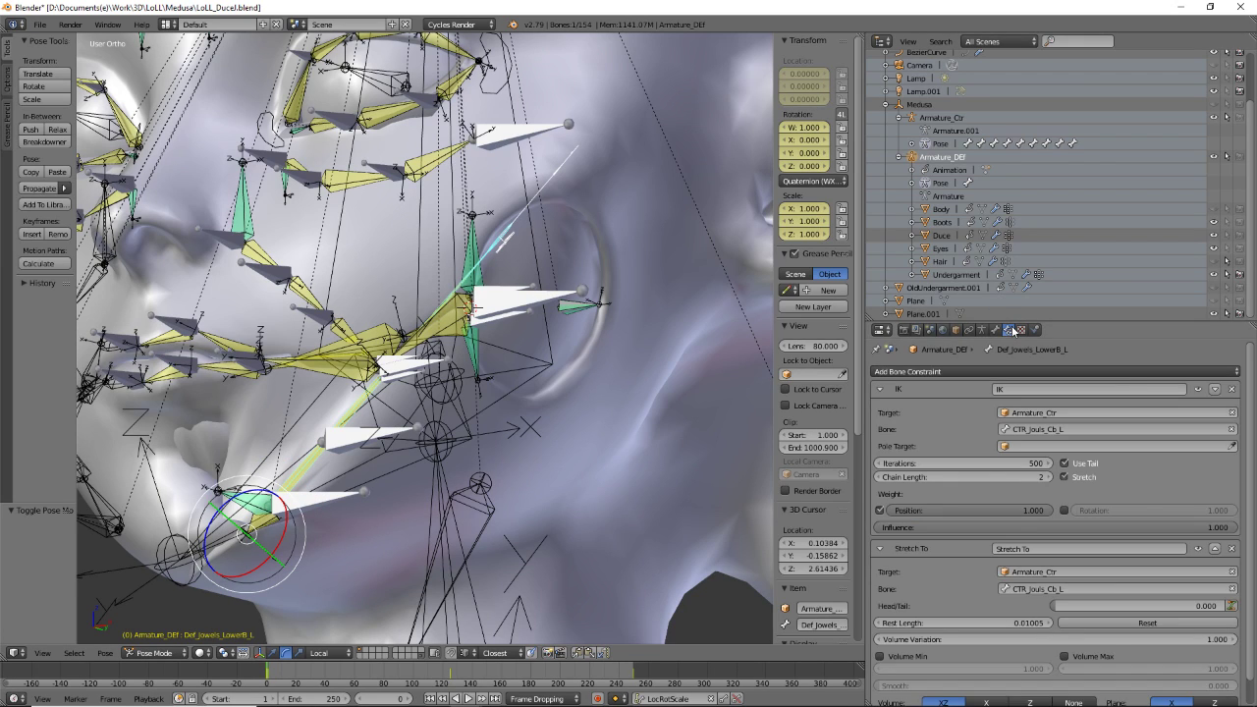
{"action": "left_click", "coordinate": [1117, 621]}
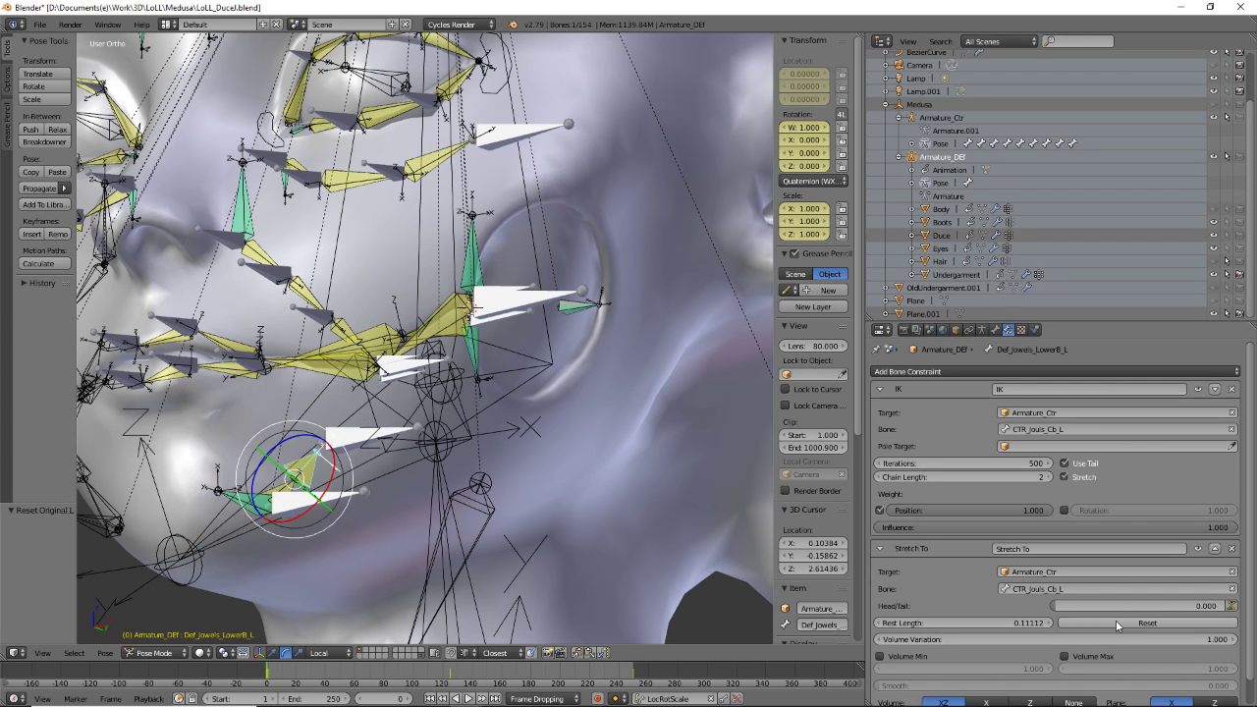
{"action": "middle_click_drag", "start_coordinate": [489, 393], "coordinate": [452, 407]}
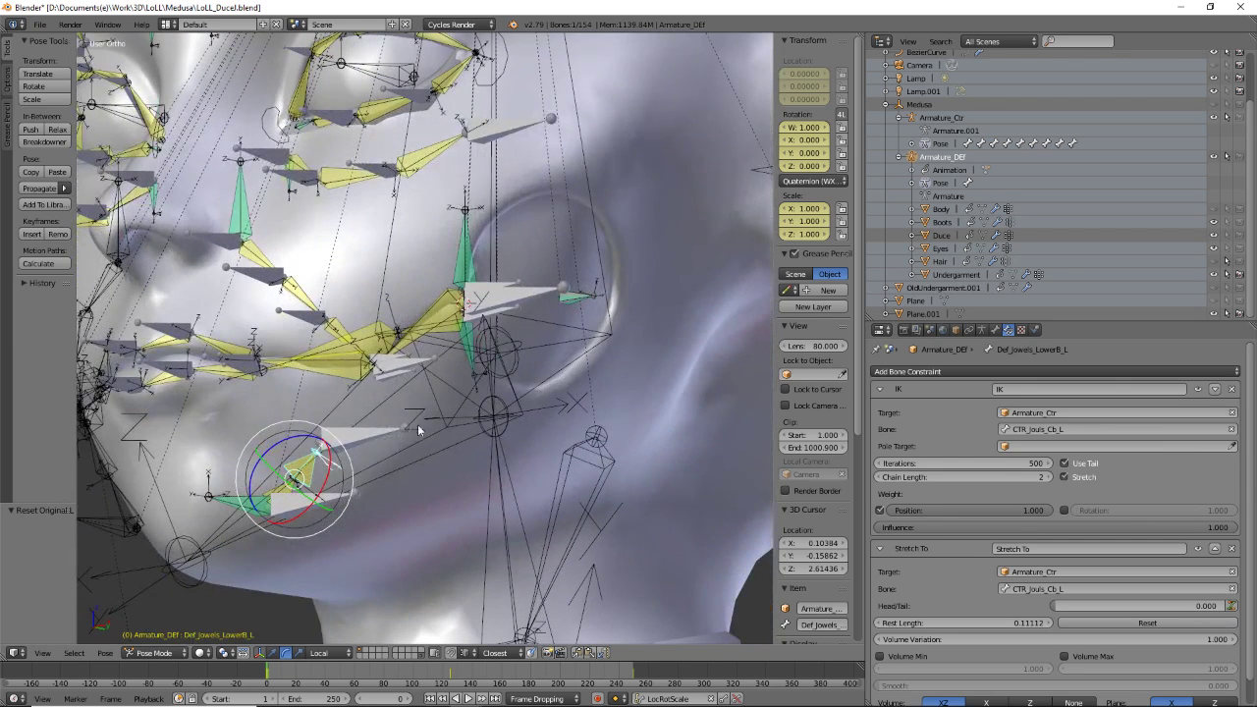
{"action": "right_click", "coordinate": [282, 494]}
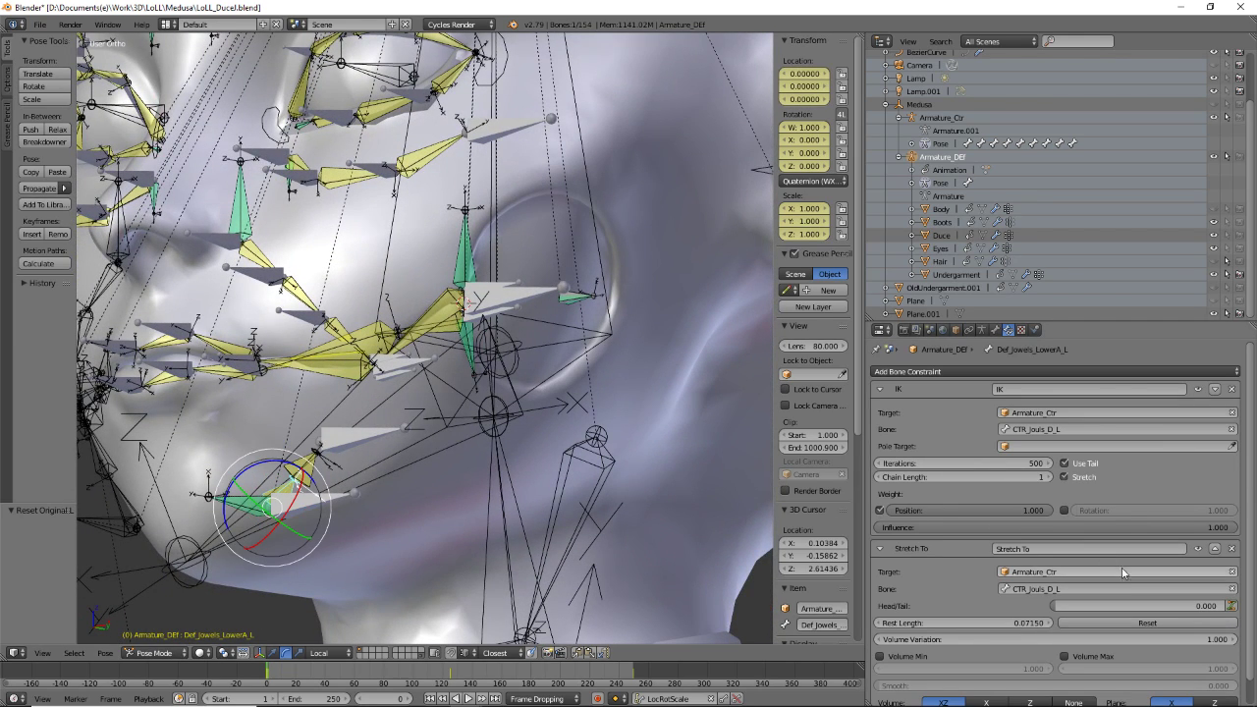
{"action": "left_click", "coordinate": [1149, 623]}
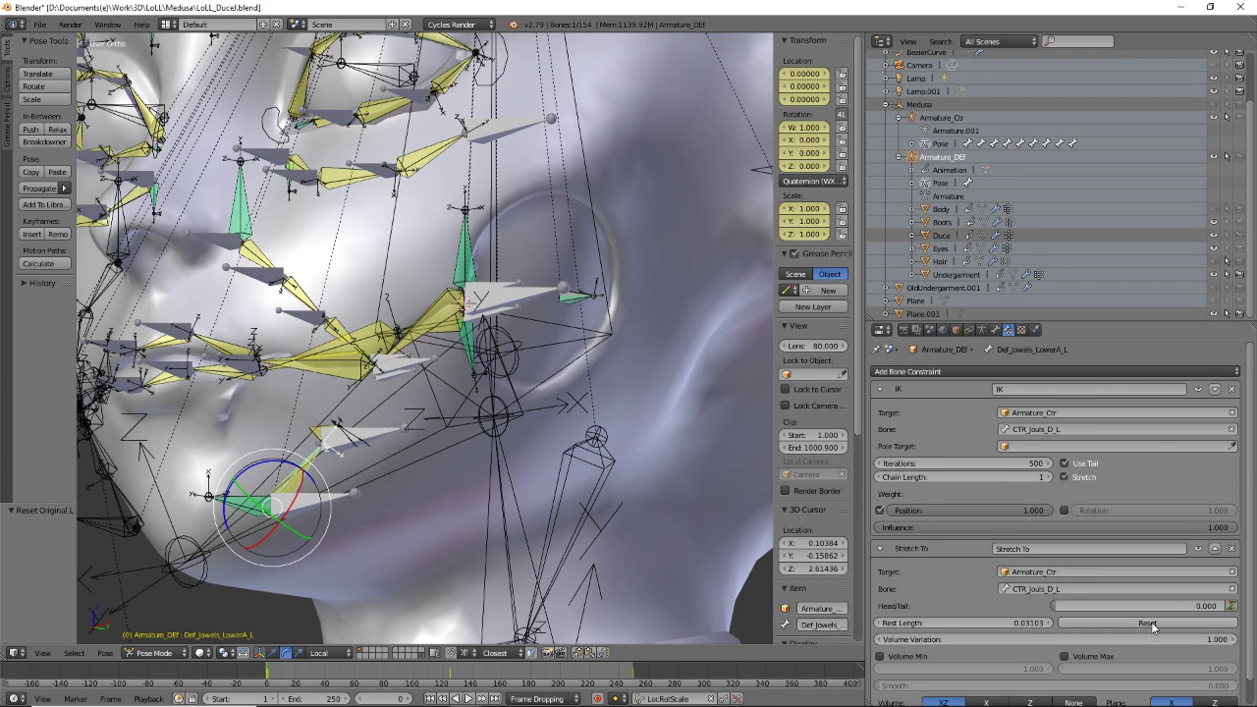
{"action": "right_click", "coordinate": [324, 432]}
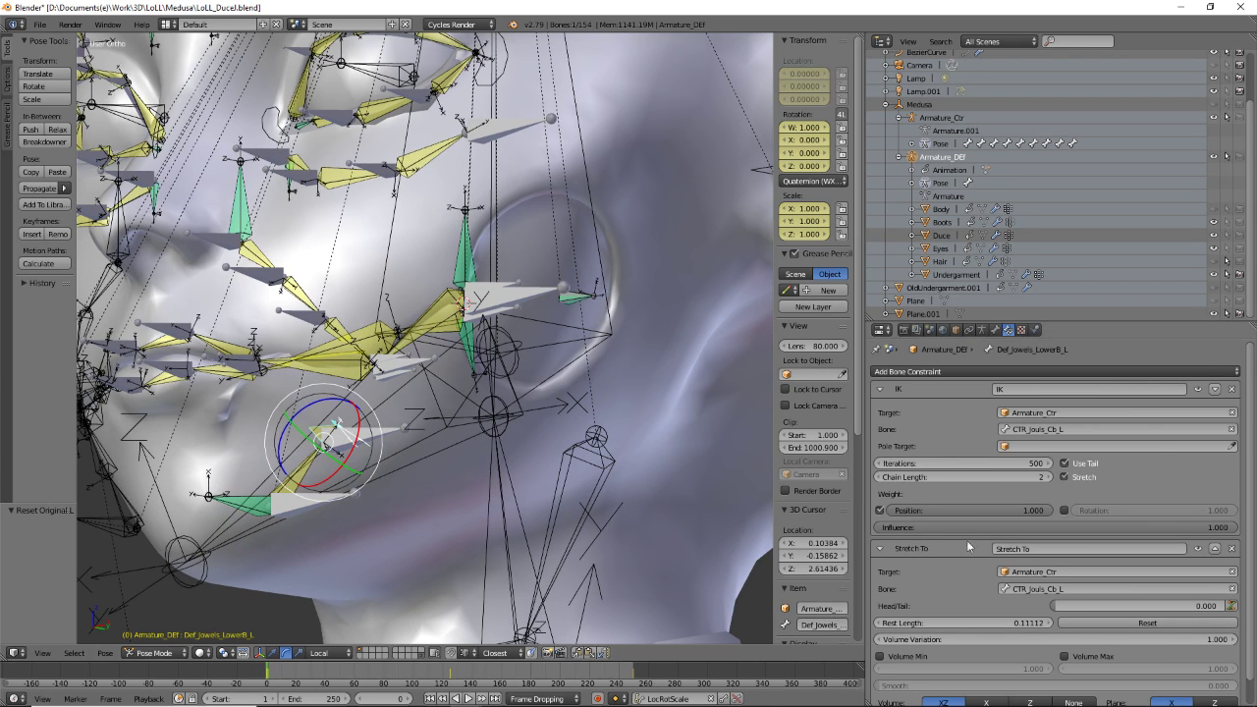
{"action": "left_click", "coordinate": [1127, 622]}
- Reset the Stretch To rest length of the left mid-lip bones Def_Lips_UpperMidC_L and Def_Lips_LowerMidC_L
{"action": "scroll", "coordinate": [516, 444], "scroll_direction": "down", "scroll_amount": 5}
{"action": "middle_click_drag", "start_coordinate": [516, 444], "coordinate": [423, 432]}
{"action": "middle_click_drag", "start_coordinate": [385, 372], "coordinate": [357, 401]}
{"action": "scroll", "coordinate": [373, 393], "scroll_direction": "up", "scroll_amount": 8}
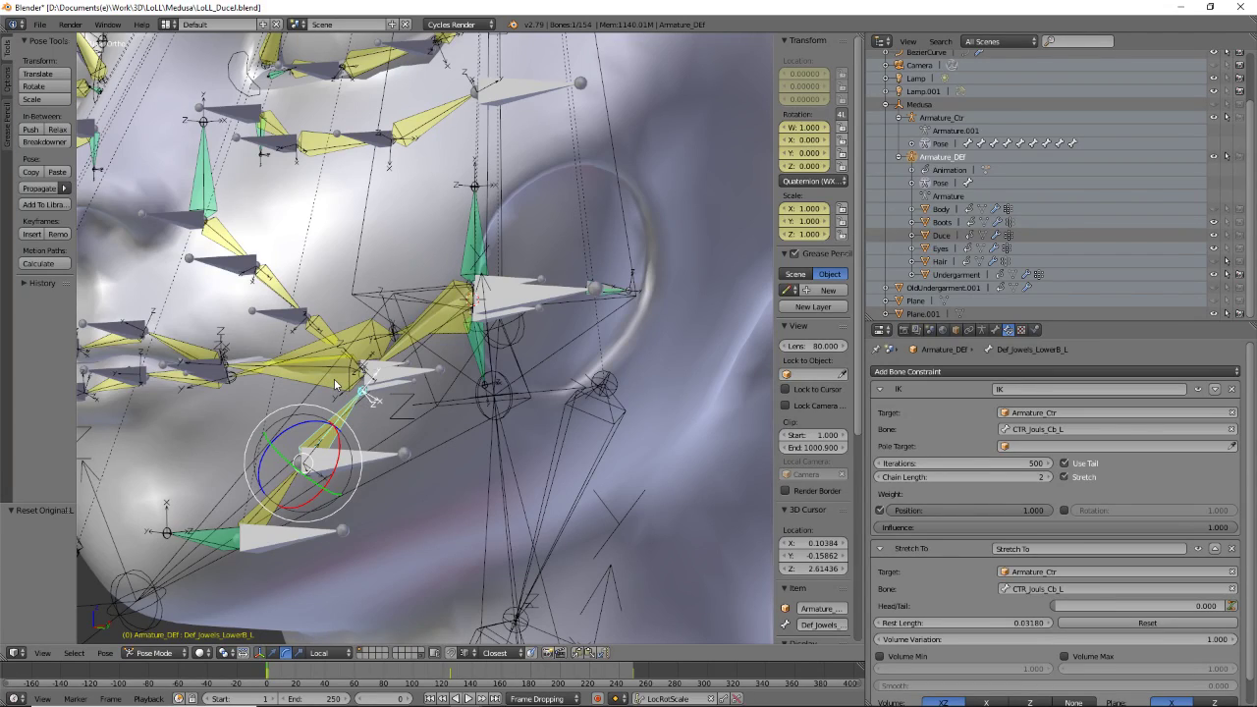
{"action": "right_click", "coordinate": [345, 378]}
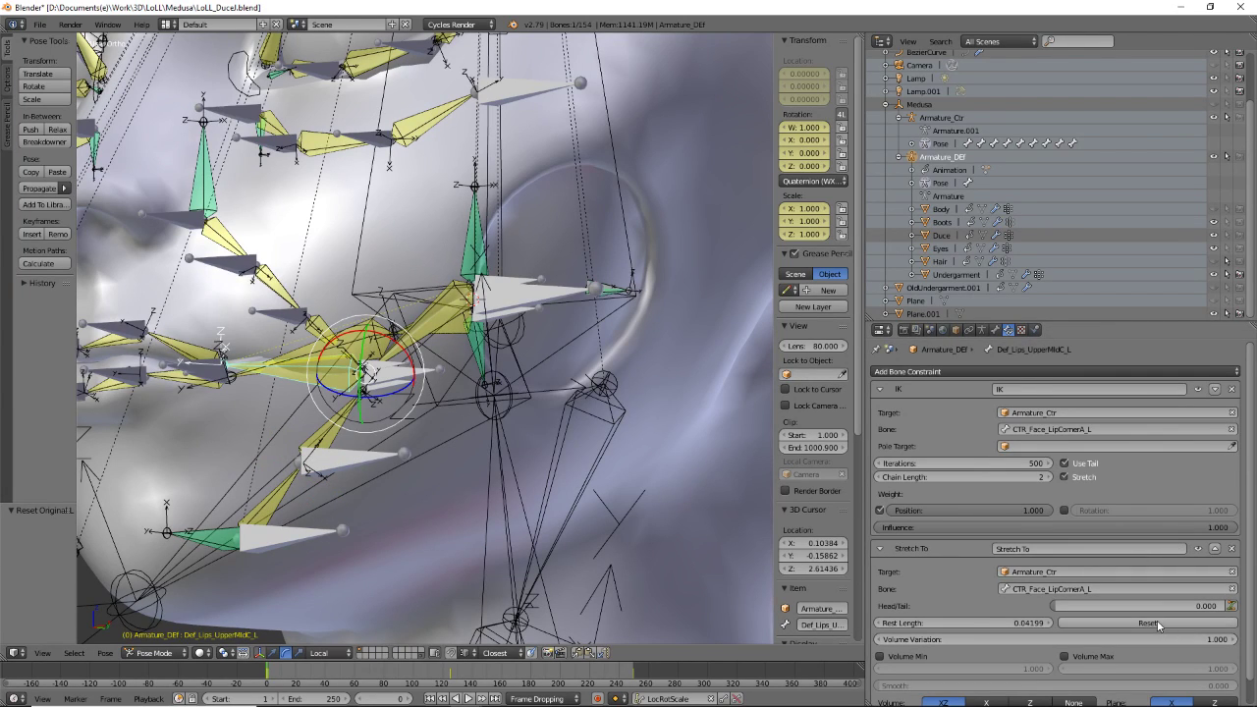
{"action": "right_click", "coordinate": [371, 332]}
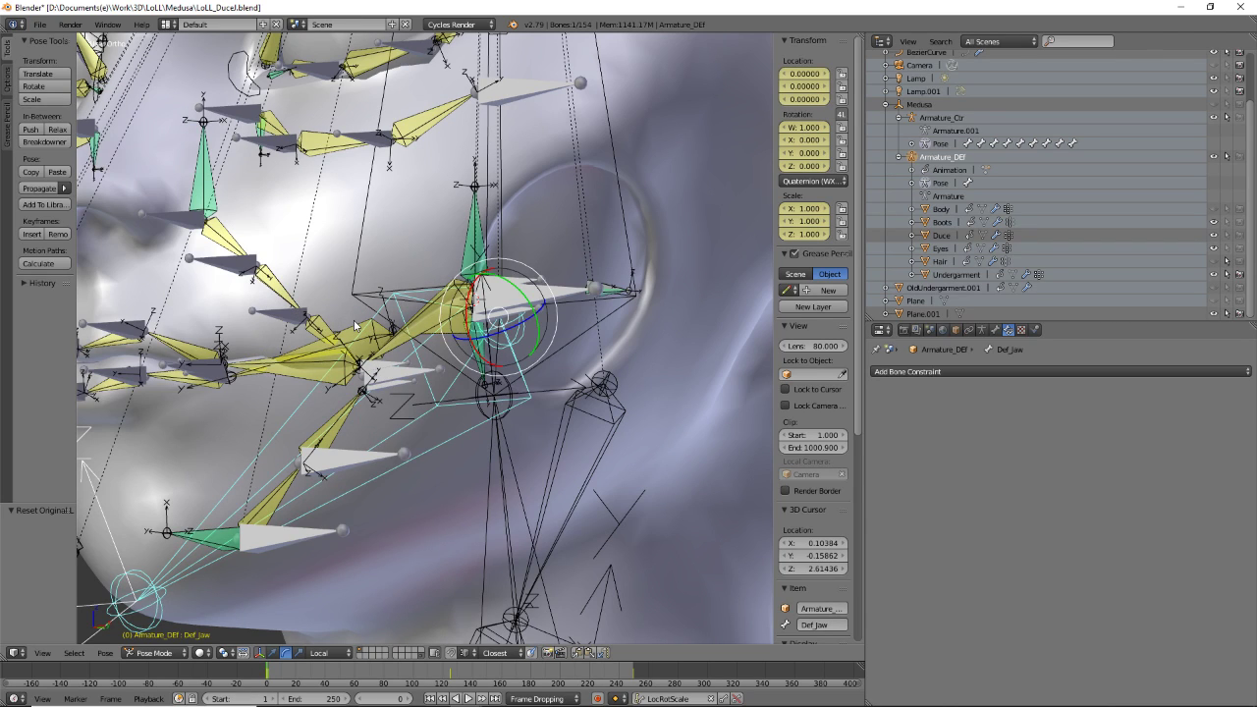
{"action": "right_click", "coordinate": [354, 320]}
{"action": "left_click", "coordinate": [1141, 623]}
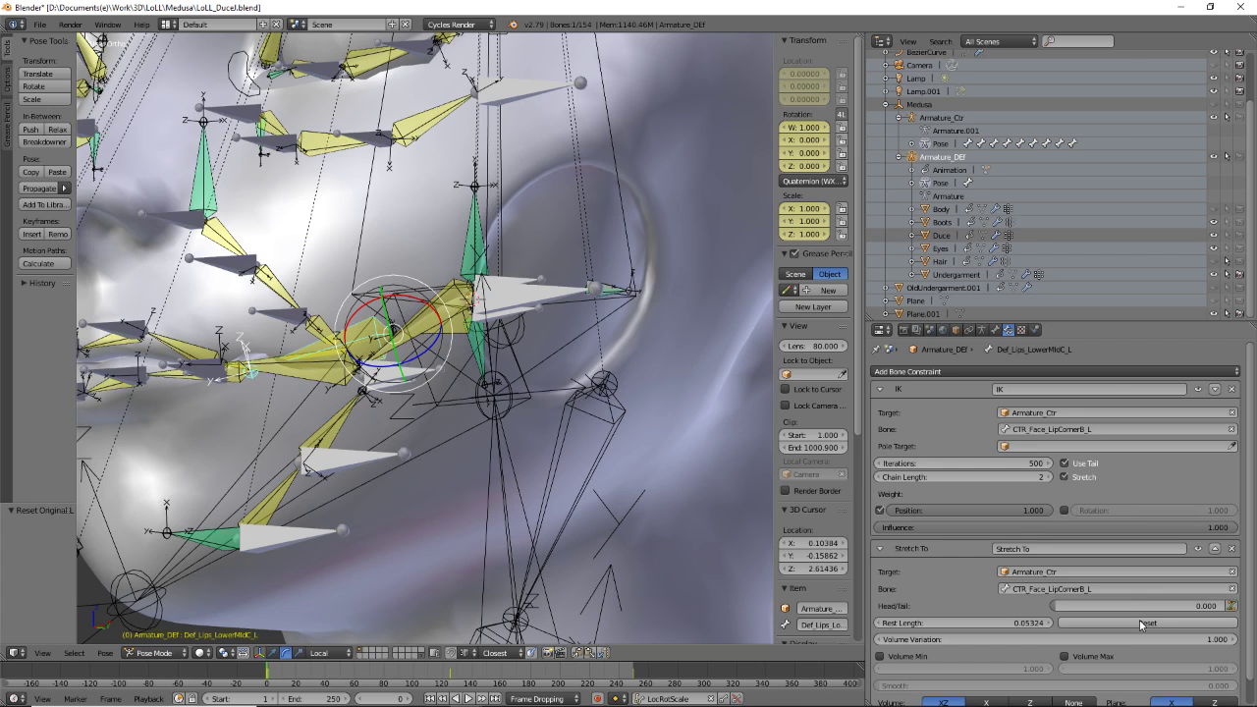
- Reset the Stretch To rest length of the left lip corner bones Def_Lips_LowerCorner_L and Def_Lips_UpperCorner_L
{"action": "middle_click_drag", "start_coordinate": [603, 478], "coordinate": [459, 361]}
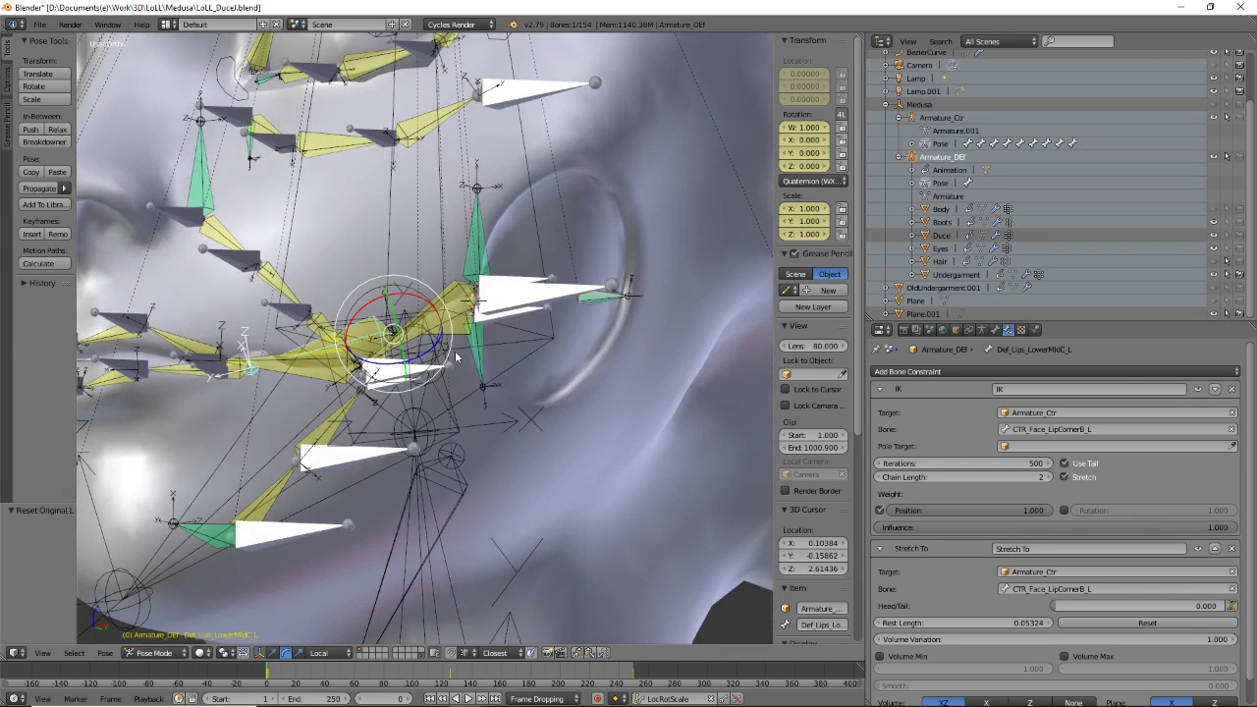
{"action": "right_click", "coordinate": [471, 330]}
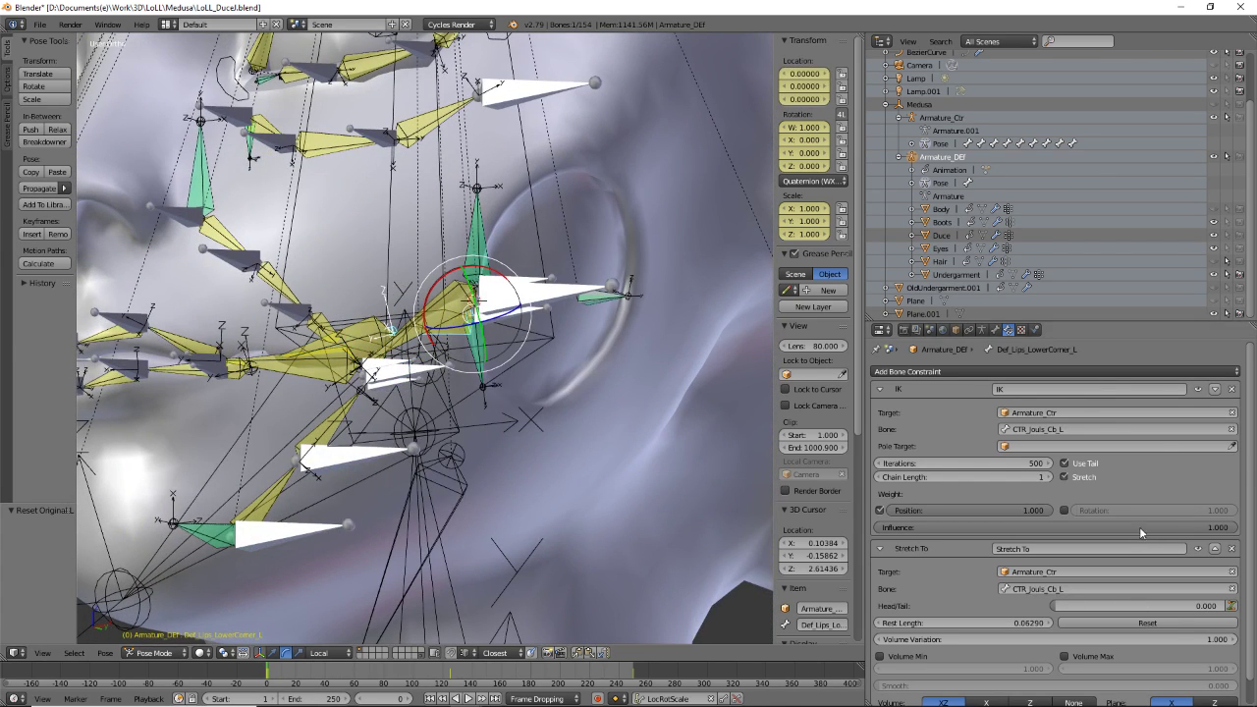
{"action": "left_click", "coordinate": [1148, 623]}
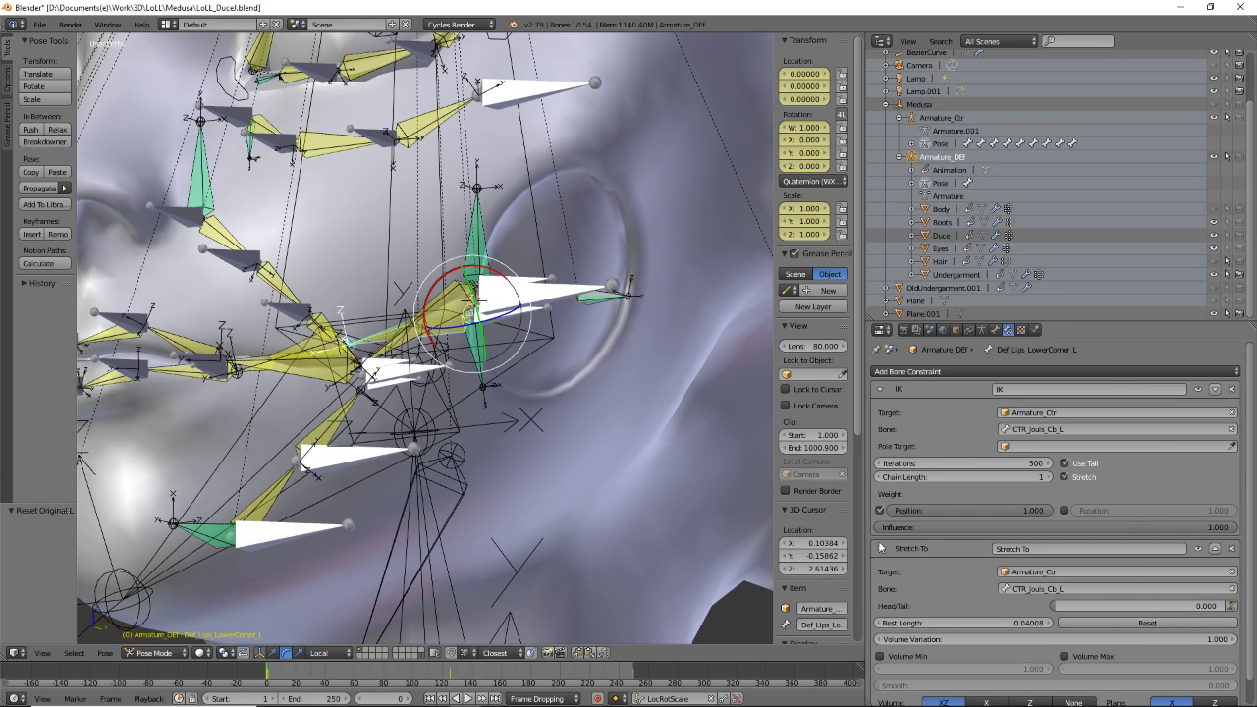
{"action": "right_click", "coordinate": [449, 296]}
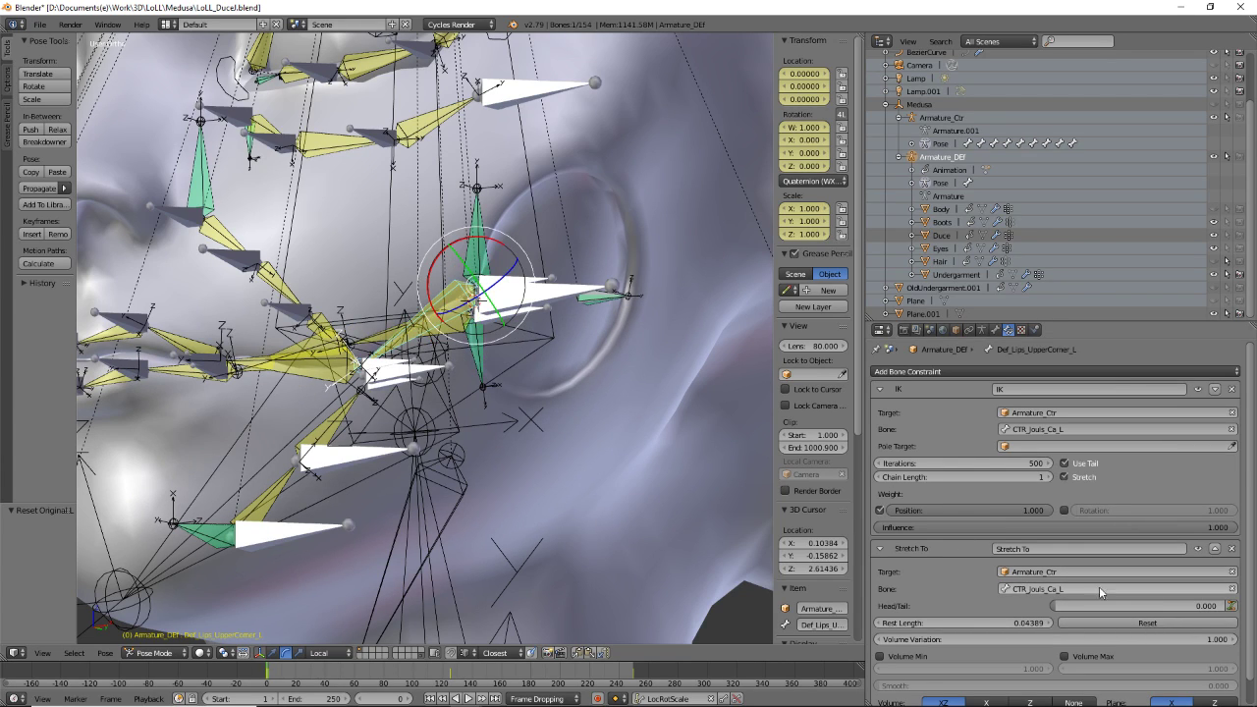
{"action": "left_click", "coordinate": [1113, 621]}
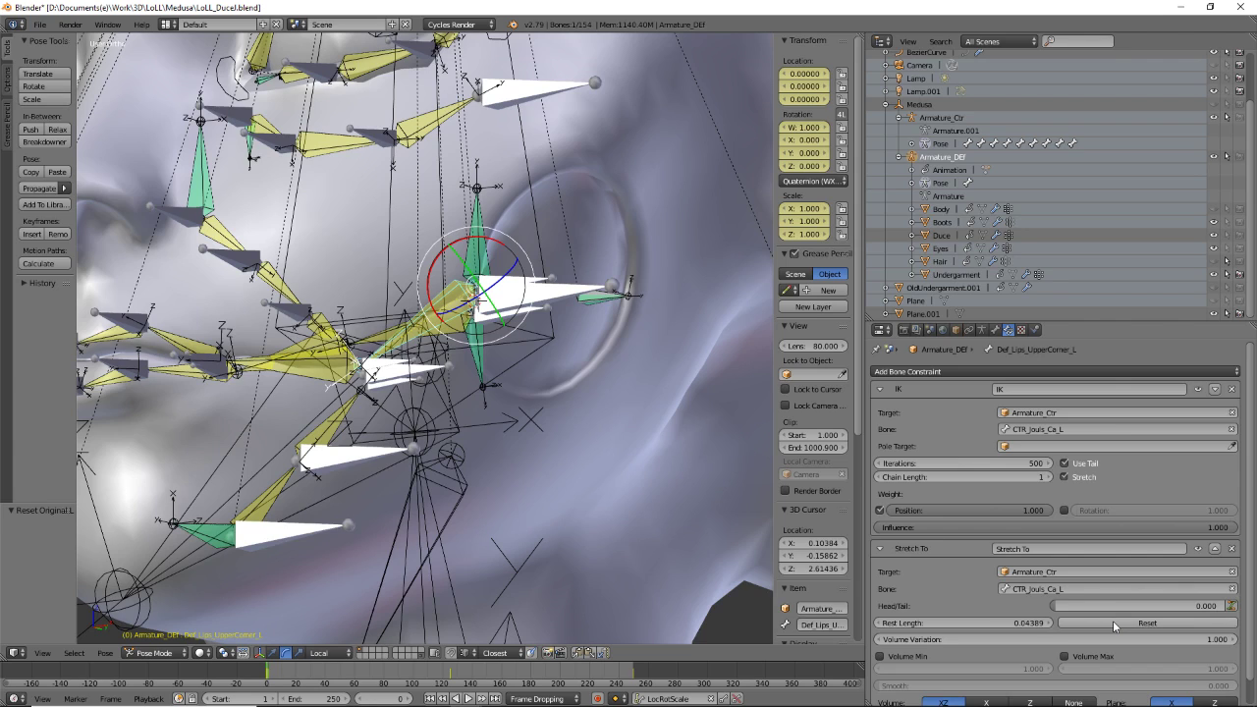
{"action": "key", "text": "a"}
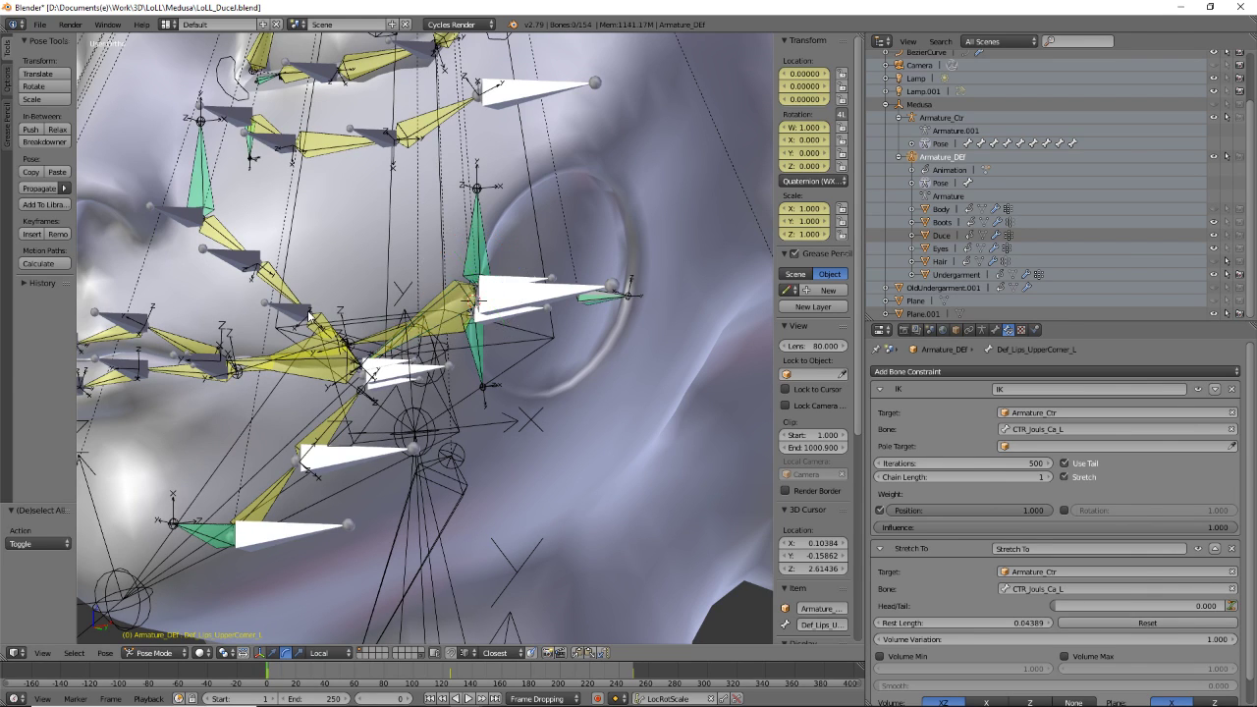
{"action": "key", "text": "a"}
{"action": "left_click", "coordinate": [1143, 627]}
- Repeat the Stretch To rest length reset on Def_Lips_LowerCorner_L, followed by Def_Lips_UpperCorner_L
{"action": "scroll", "coordinate": [418, 304], "scroll_direction": "down", "scroll_amount": 3}
{"action": "middle_click_drag", "start_coordinate": [417, 305], "coordinate": [391, 321]}
{"action": "scroll", "coordinate": [378, 381], "scroll_direction": "up", "scroll_amount": 5}
{"action": "key", "text": "a"}
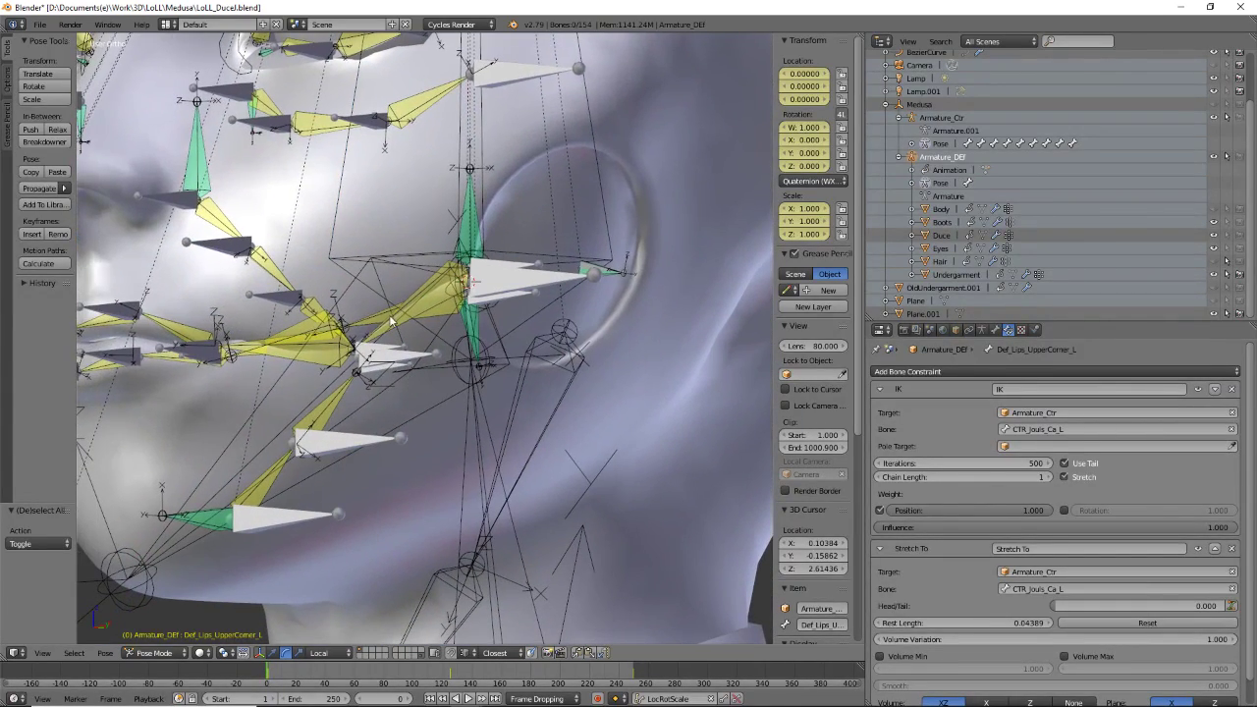
{"action": "right_click", "coordinate": [380, 316]}
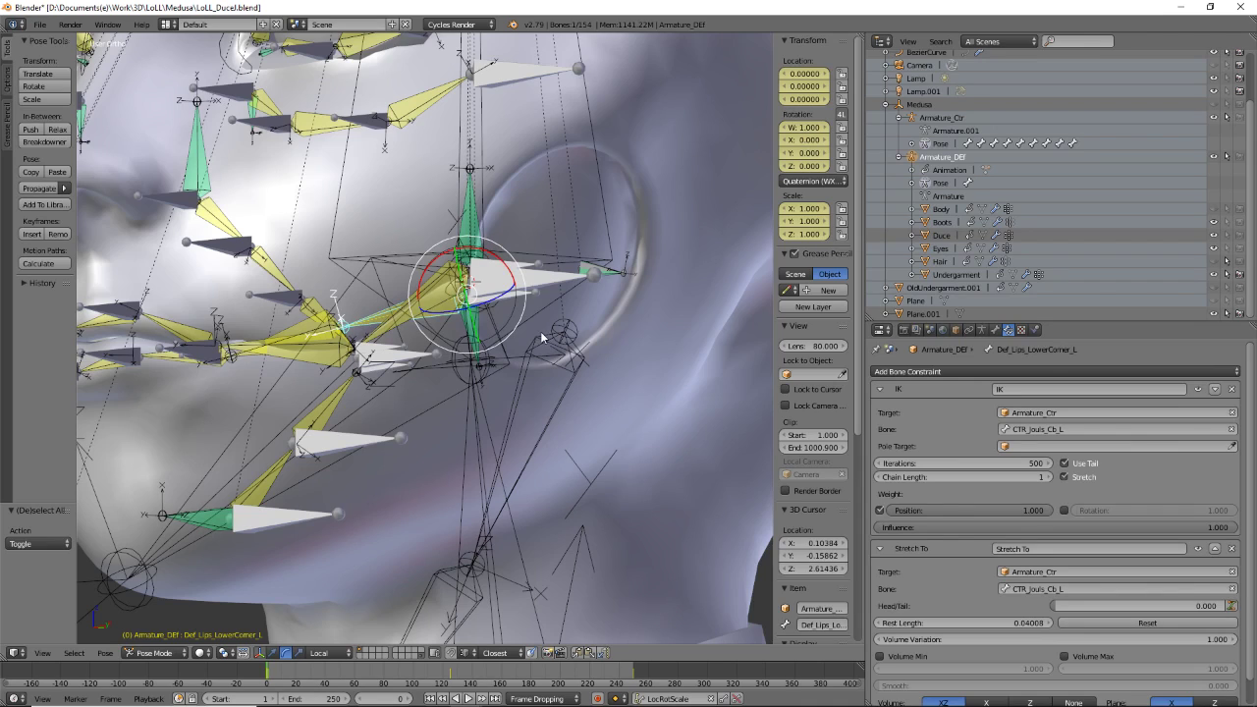
{"action": "left_click", "coordinate": [1170, 623]}
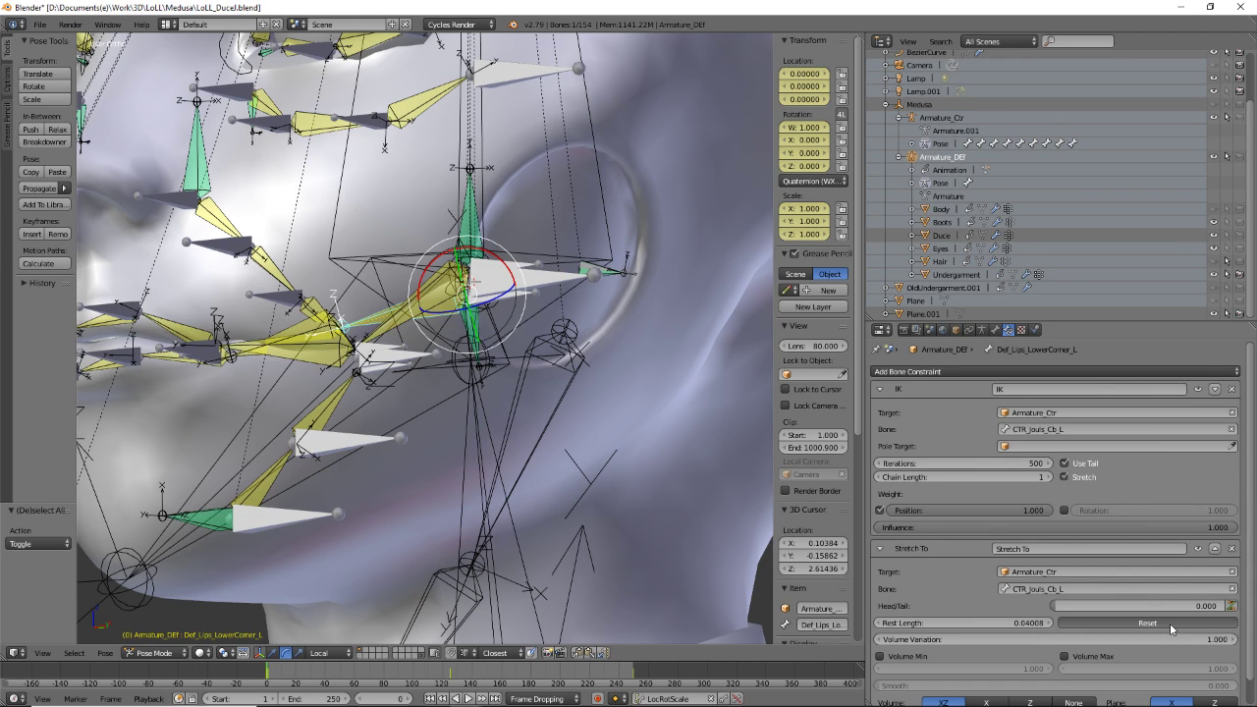
{"action": "right_click", "coordinate": [435, 284]}
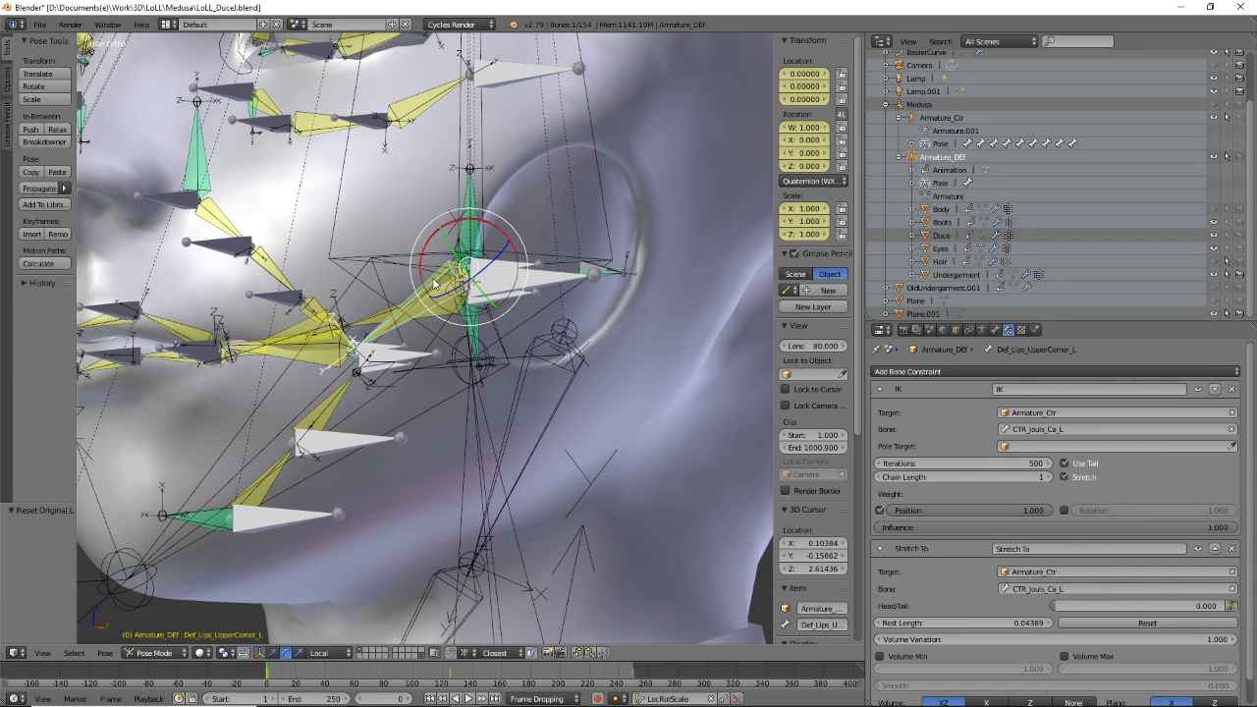
{"action": "left_click", "coordinate": [1177, 625]}
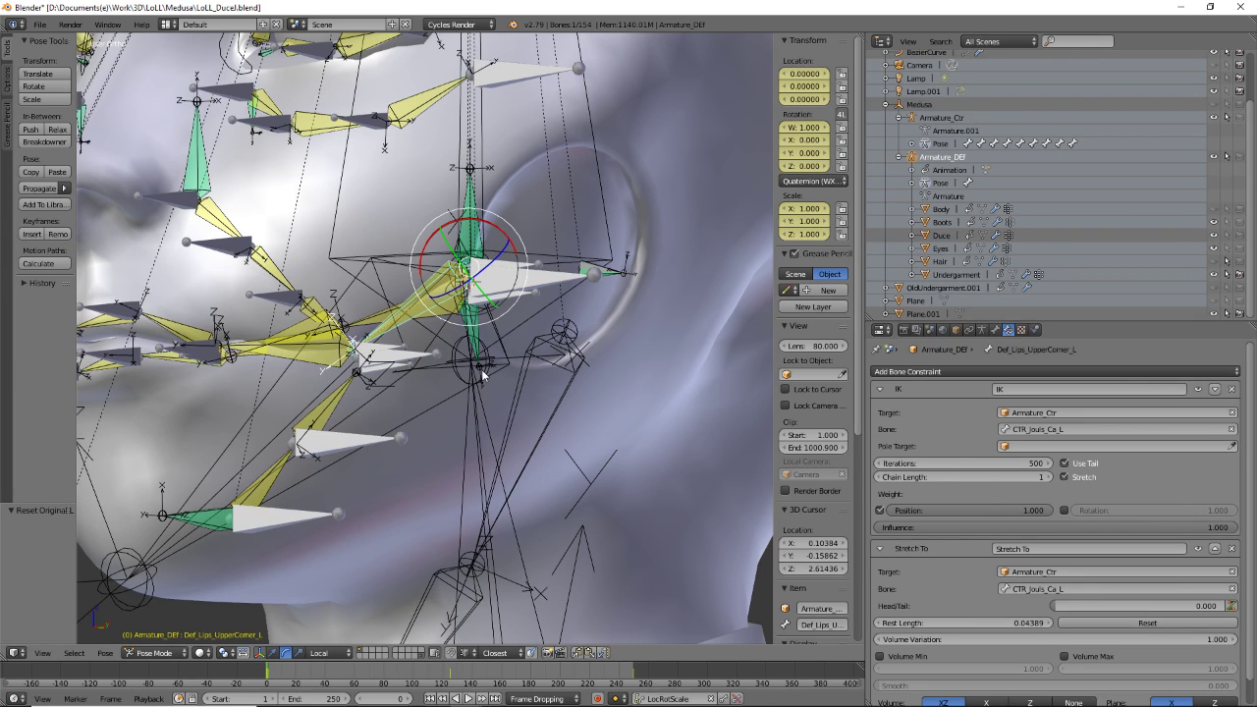
- Check the IK and Stretch To targets of the left lip corner, mid-lip and lower jowl bones one by one
{"action": "right_click", "coordinate": [445, 308]}
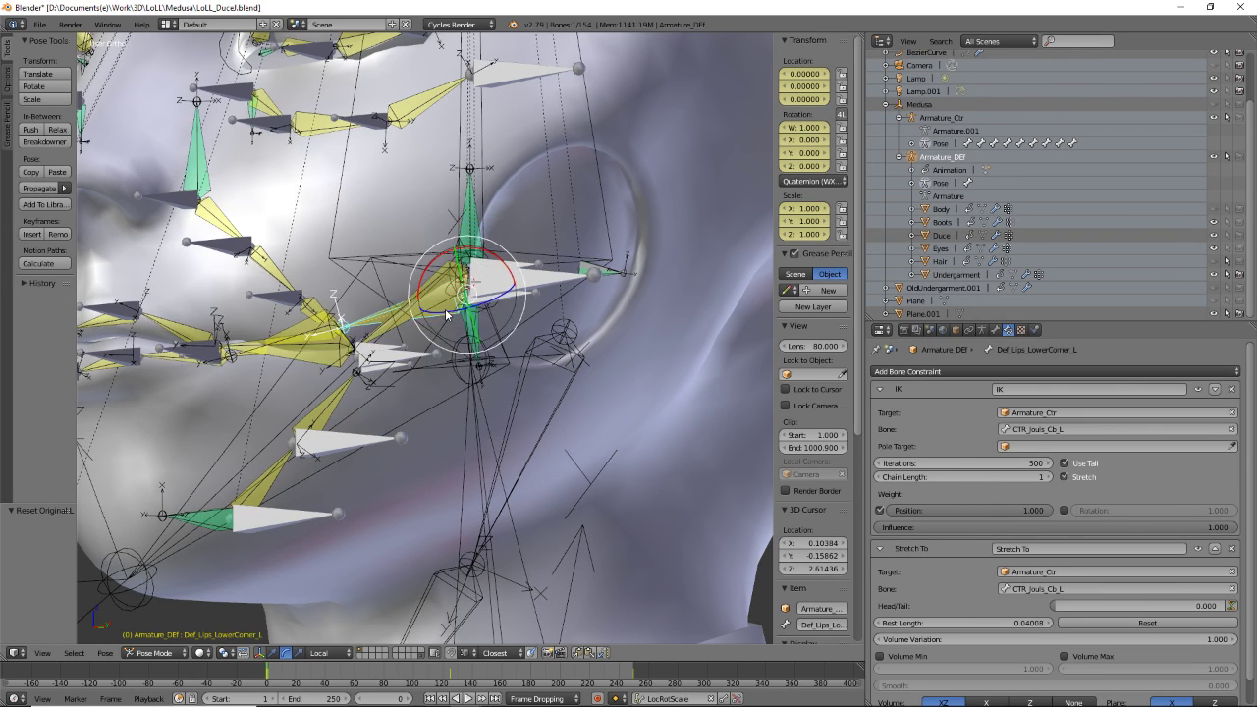
{"action": "right_click", "coordinate": [306, 351]}
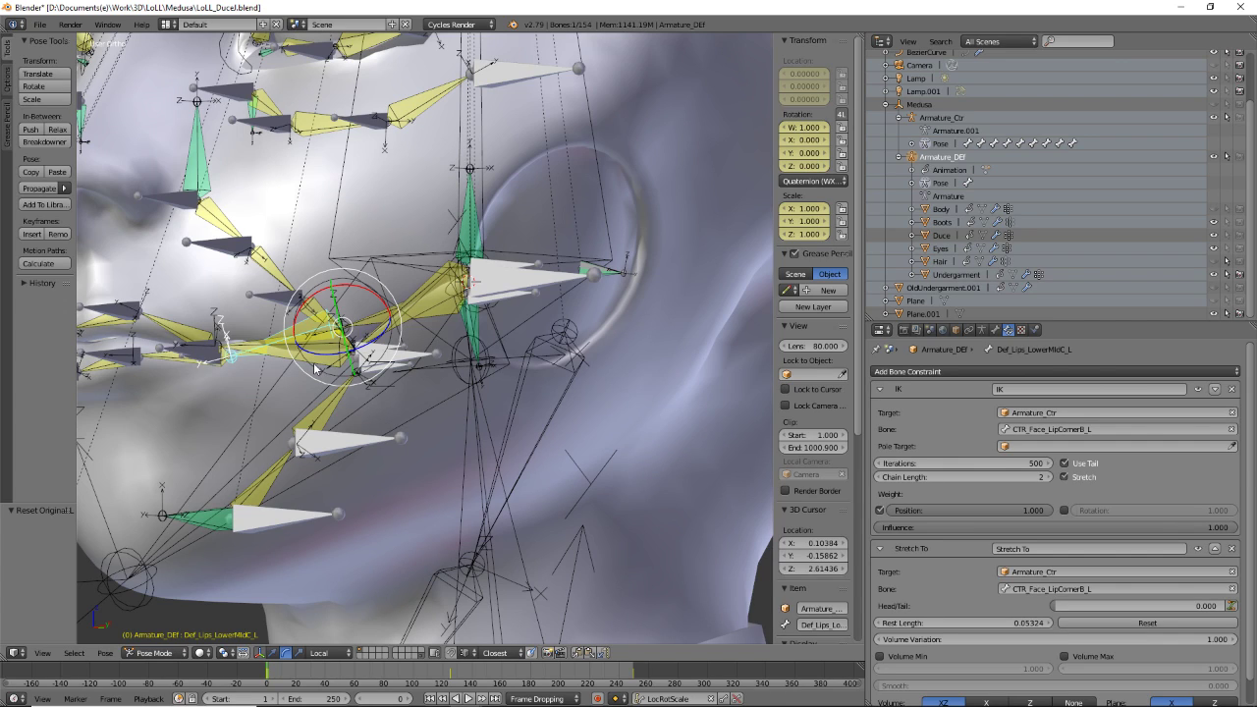
{"action": "right_click", "coordinate": [315, 357]}
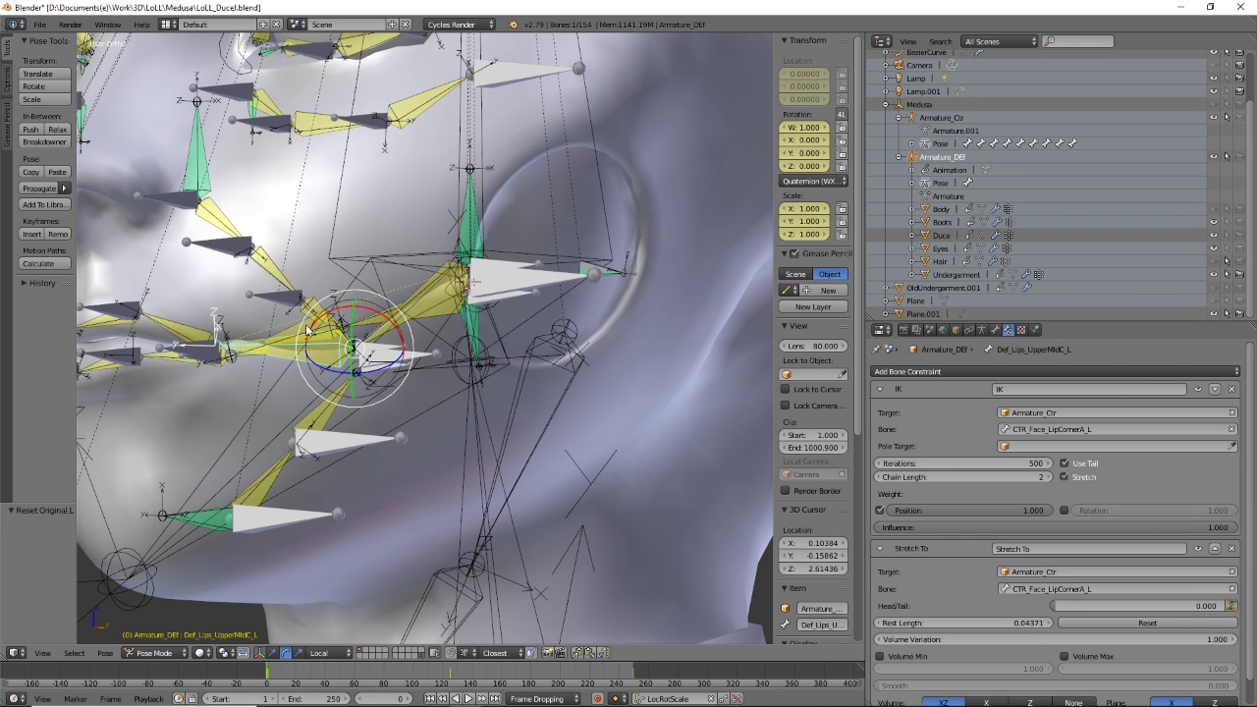
{"action": "right_click", "coordinate": [307, 330]}
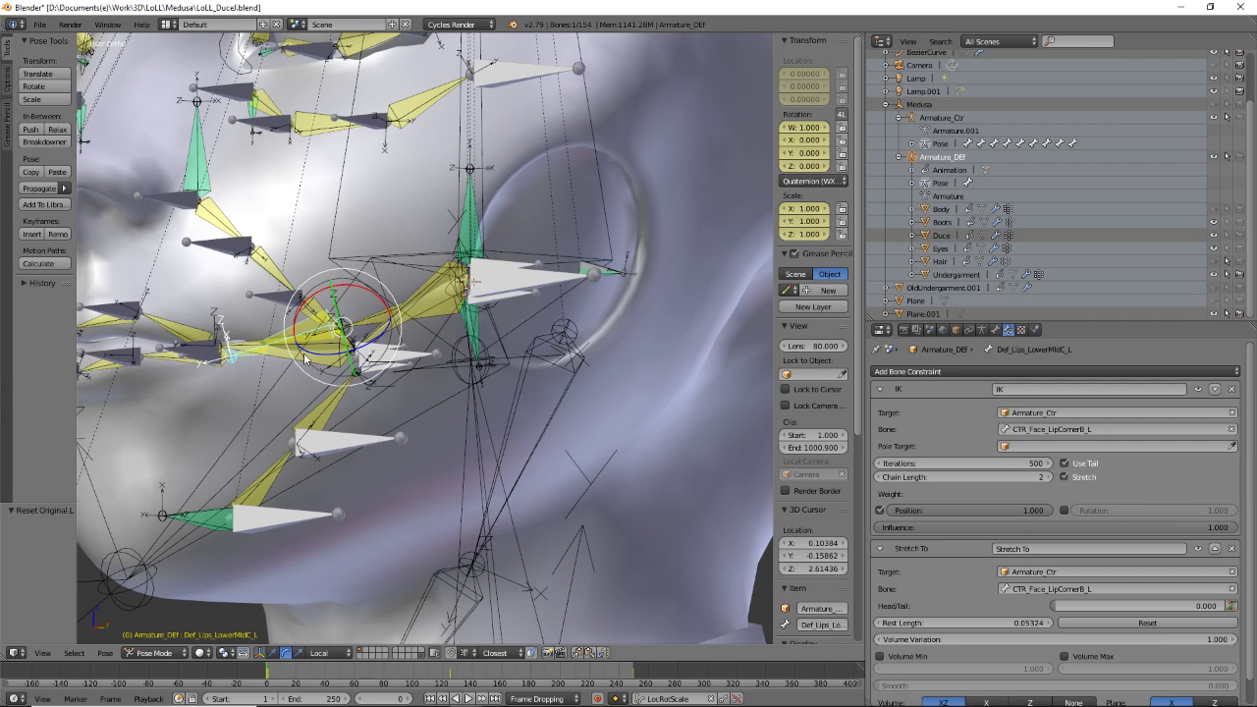
{"action": "right_click", "coordinate": [389, 316]}
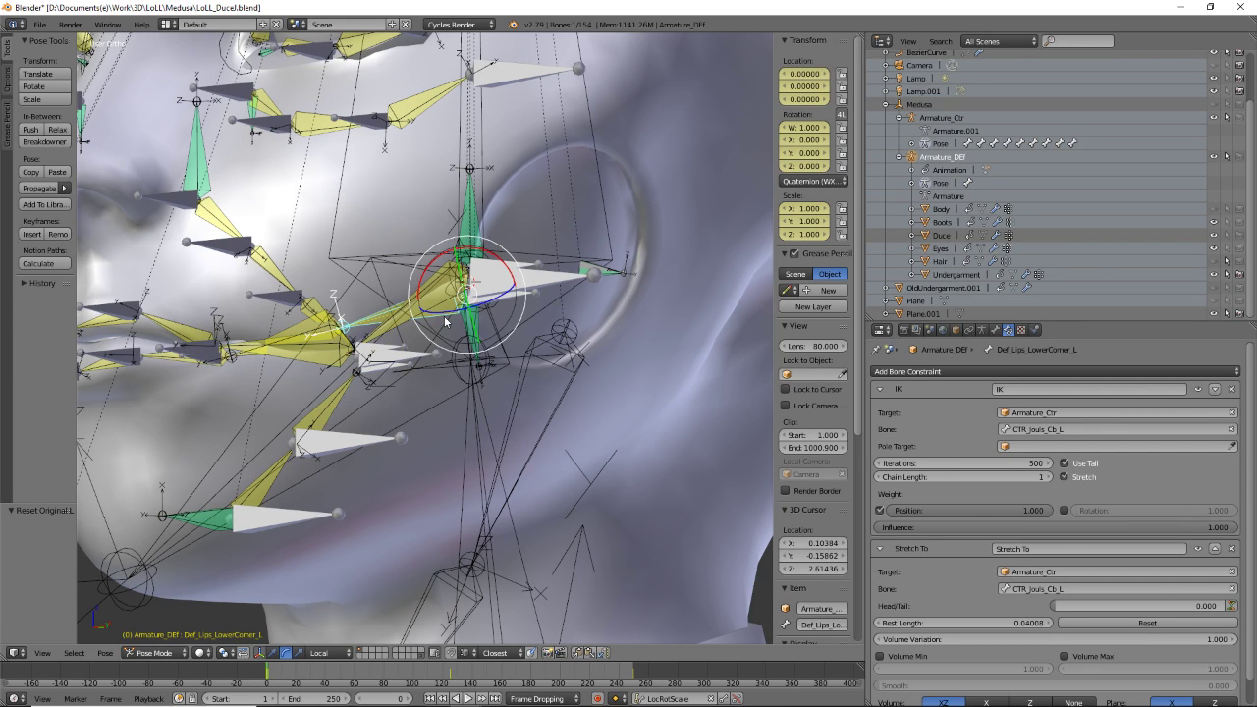
{"action": "right_click", "coordinate": [439, 277]}
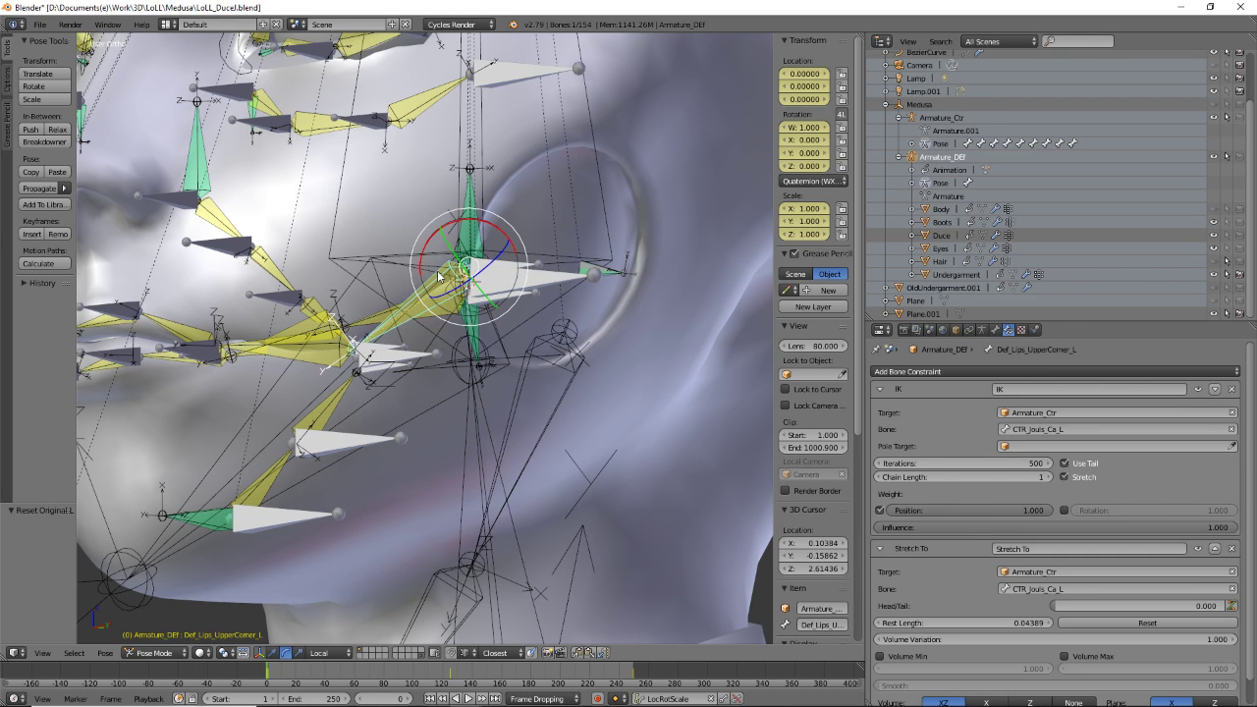
{"action": "right_click", "coordinate": [331, 410]}
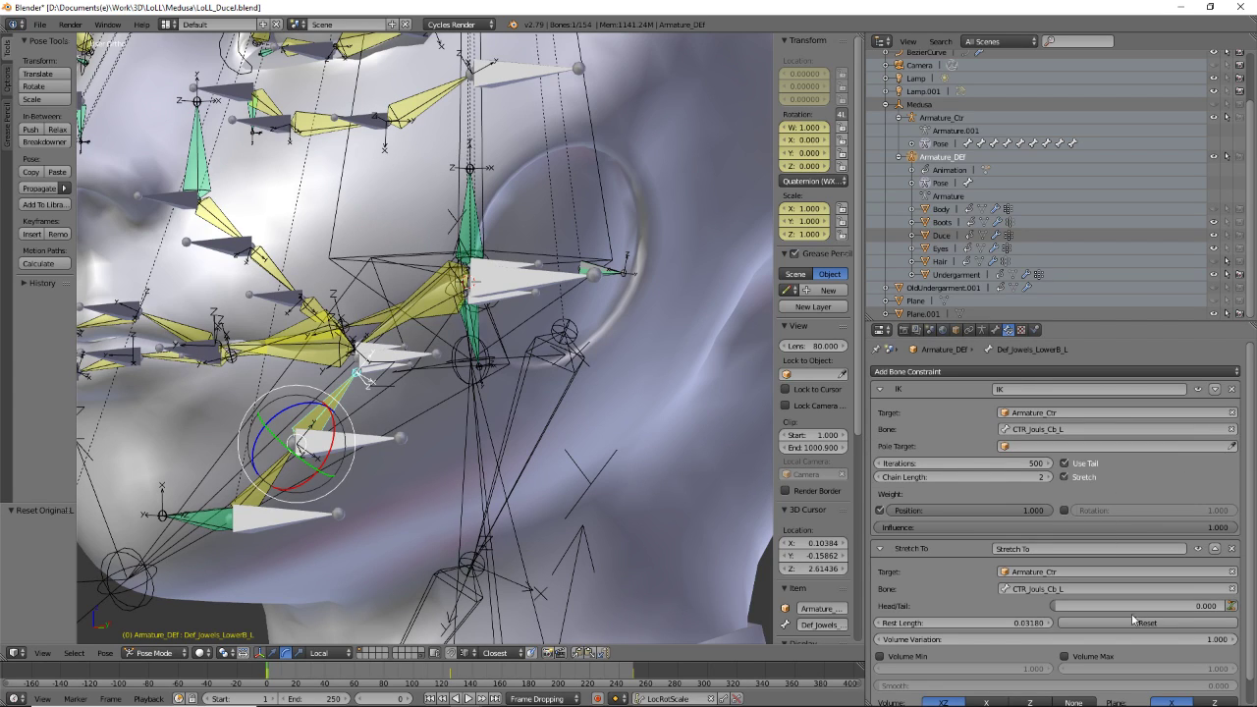
{"action": "right_click", "coordinate": [268, 491]}
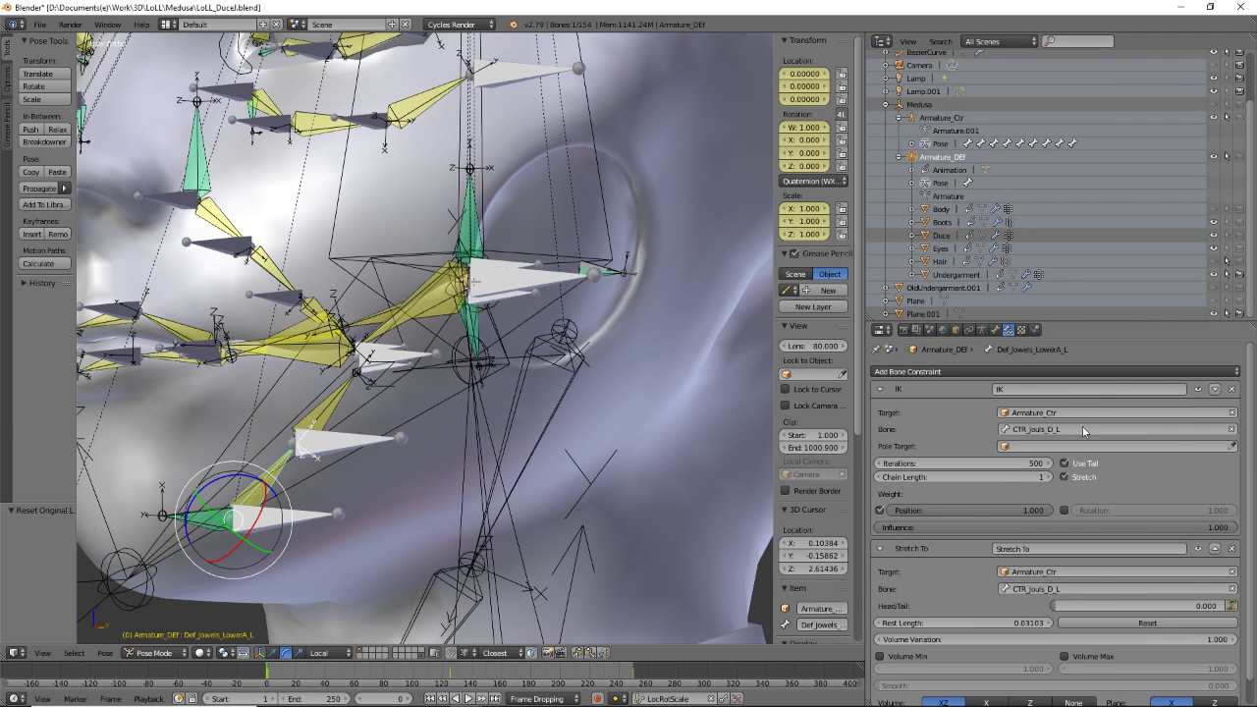
- Compare the left lip and jowl bones of Armature_DEF in Rest Position and Pose Position, ending in Pose Position
{"action": "middle_click_drag", "start_coordinate": [378, 442], "coordinate": [404, 447]}
{"action": "scroll", "coordinate": [409, 403], "scroll_direction": "down", "scroll_amount": 4}
{"action": "middle_click_drag", "start_coordinate": [478, 420], "coordinate": [435, 406]}
{"action": "scroll", "coordinate": [394, 392], "scroll_direction": "up", "scroll_amount": 5}
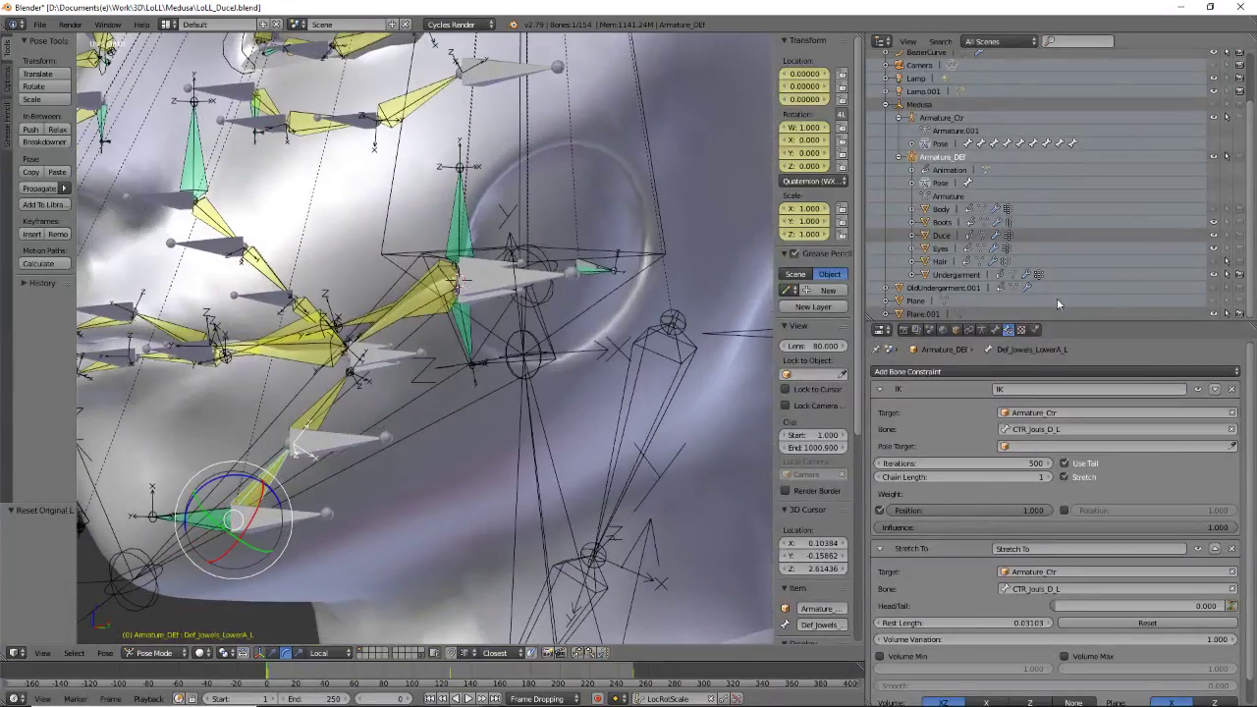
{"action": "left_click", "coordinate": [979, 331]}
{"action": "left_click", "coordinate": [1095, 406]}
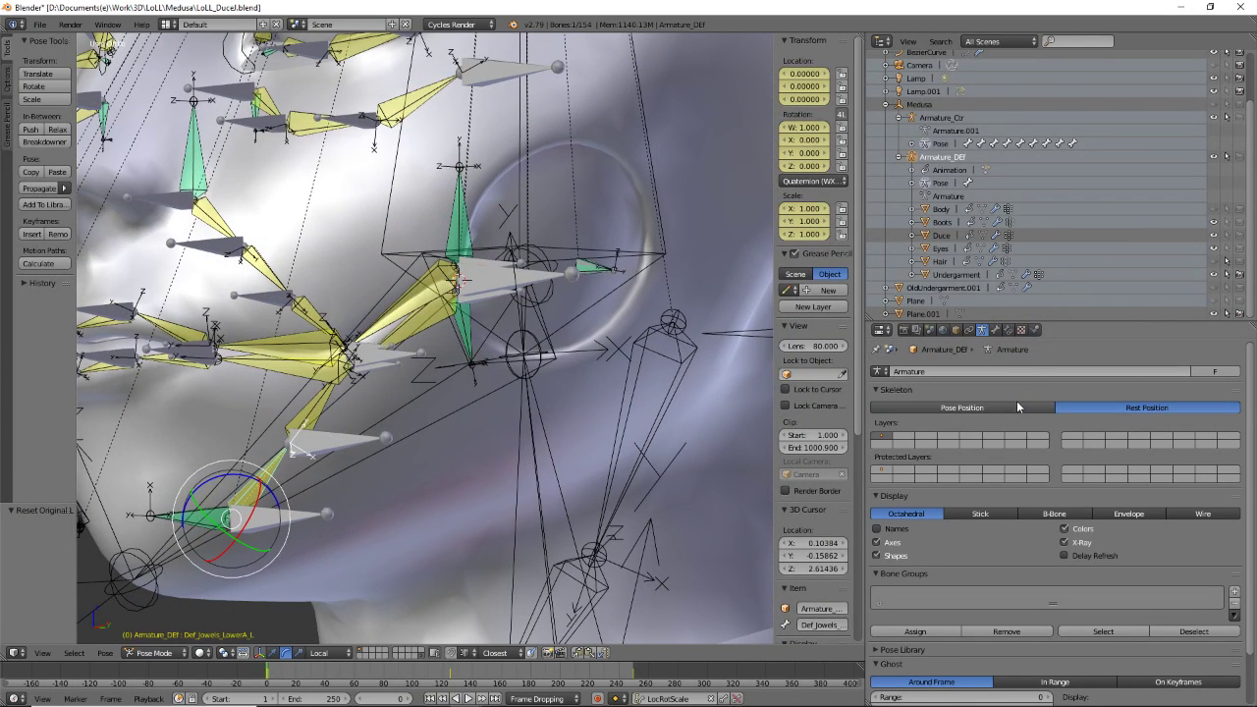
{"action": "left_click", "coordinate": [1030, 406]}
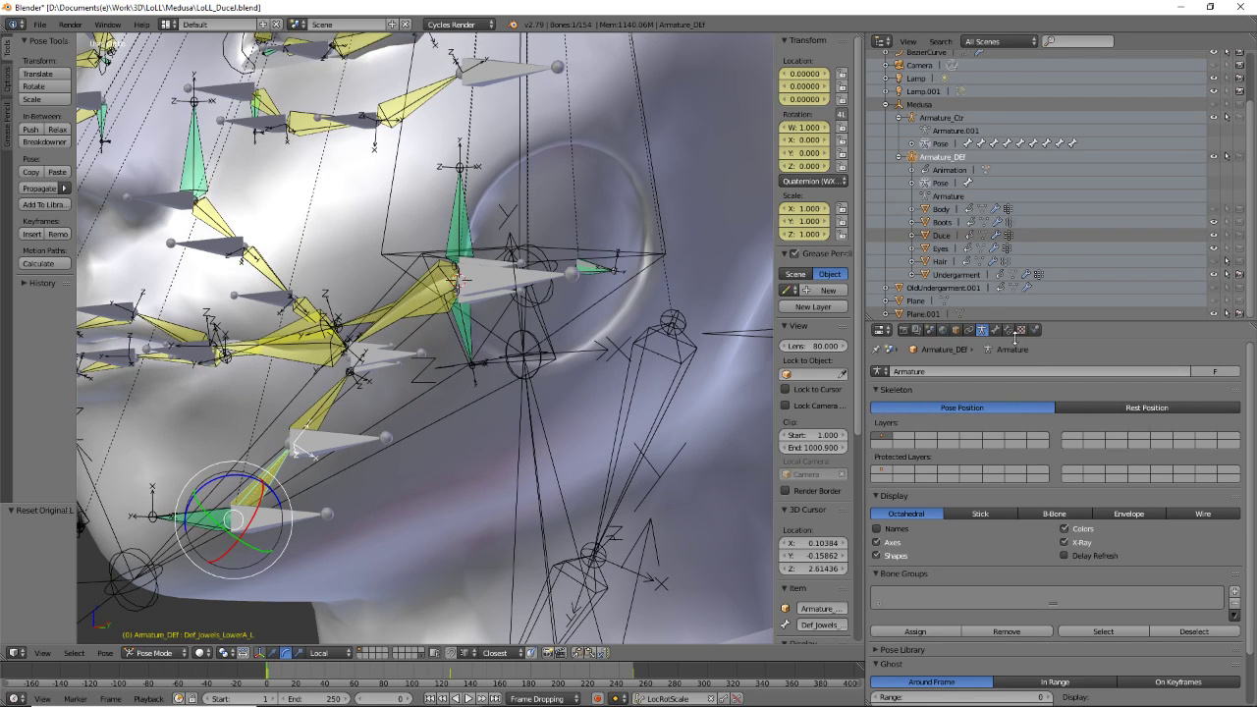
- Compare Armature_Ctr in Rest Position and Pose Position, ending in Pose Position
{"action": "right_click", "coordinate": [400, 363]}
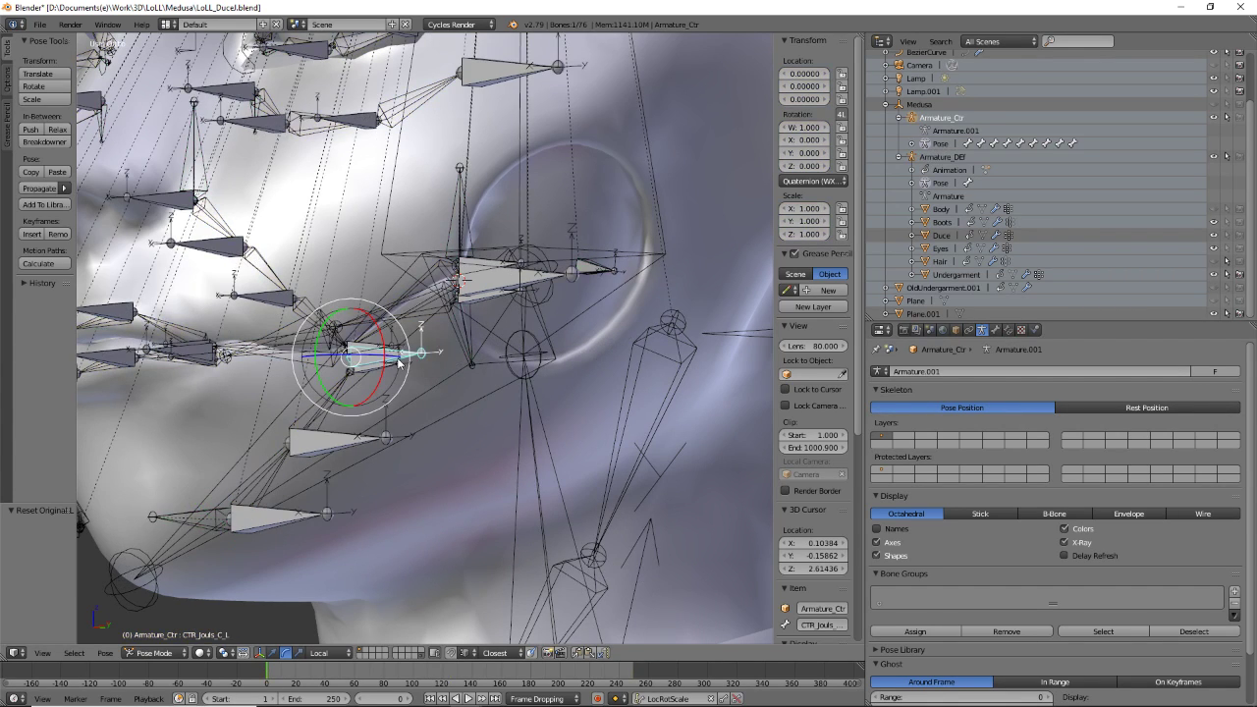
{"action": "left_click", "coordinate": [1107, 412]}
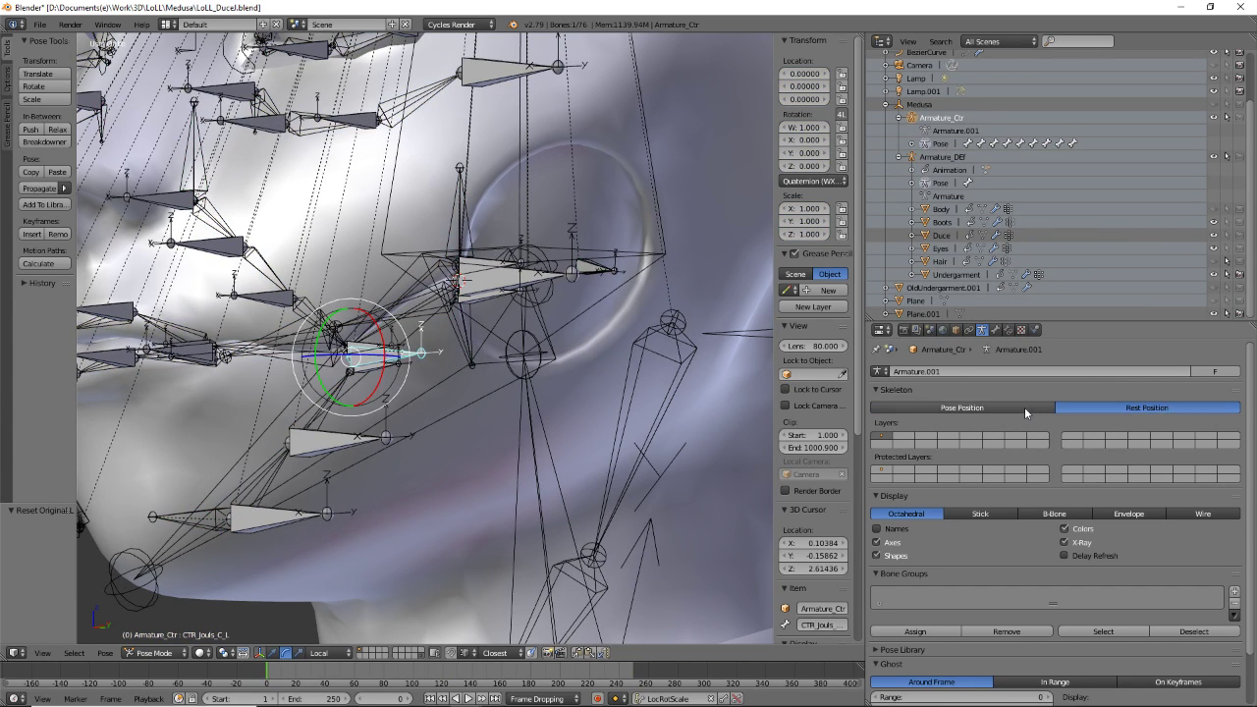
{"action": "left_click", "coordinate": [1025, 406]}
- Clear all pose transforms on every bone of Armature_Ctr
{"action": "key", "text": "a"}
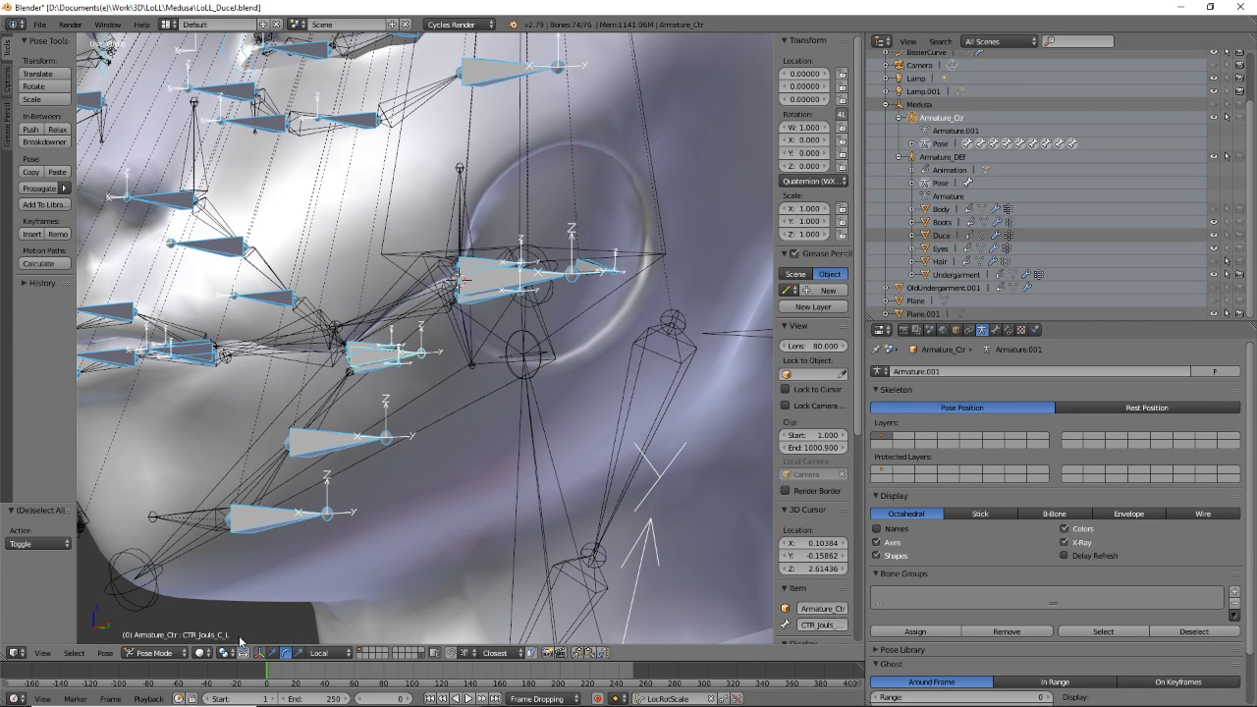
{"action": "left_click", "coordinate": [105, 653]}
{"action": "mouse_move", "coordinate": [132, 580]}
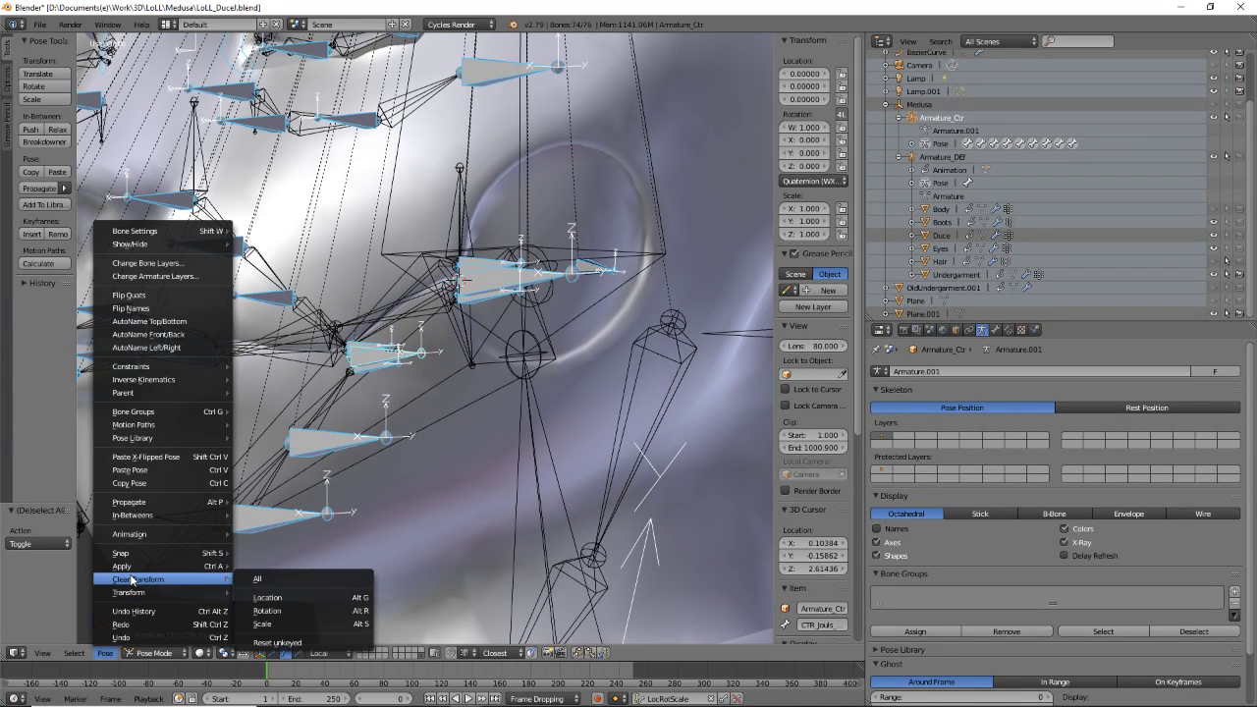
{"action": "left_click", "coordinate": [297, 580]}
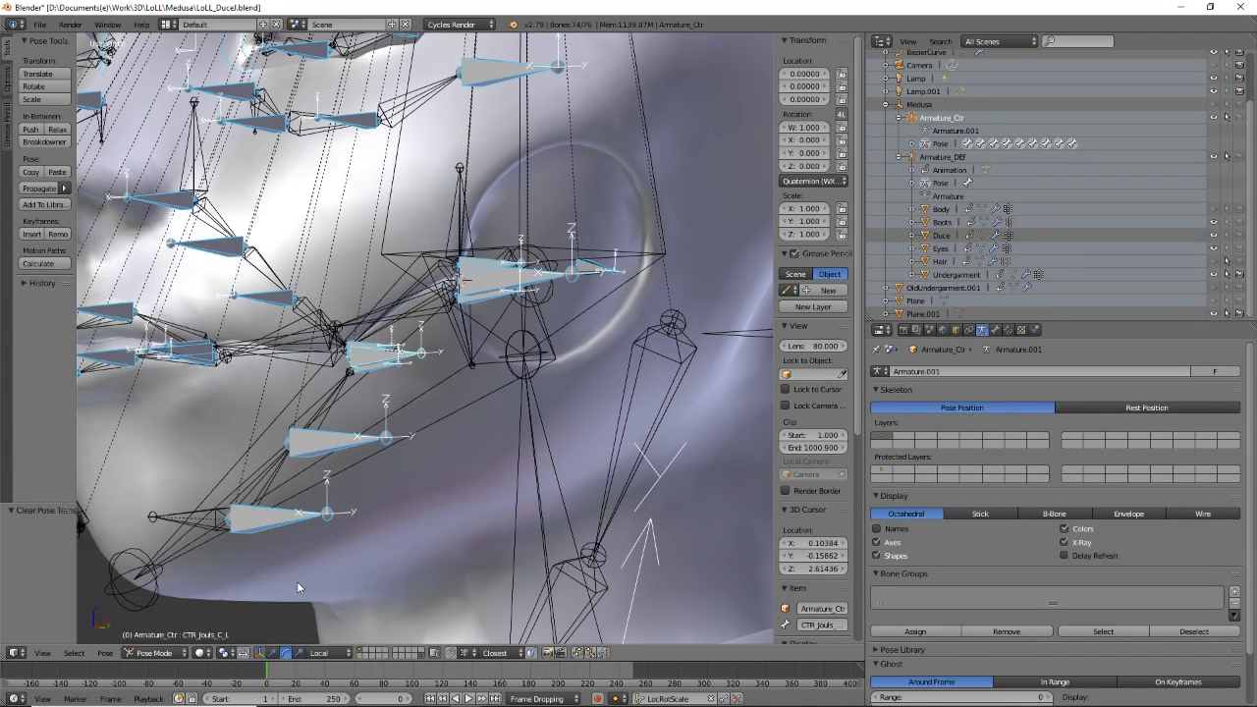
- Clear all pose transforms on every bone of Armature_DEF
{"action": "right_click", "coordinate": [326, 404]}
{"action": "key", "text": "a"}
{"action": "left_click", "coordinate": [106, 653]}
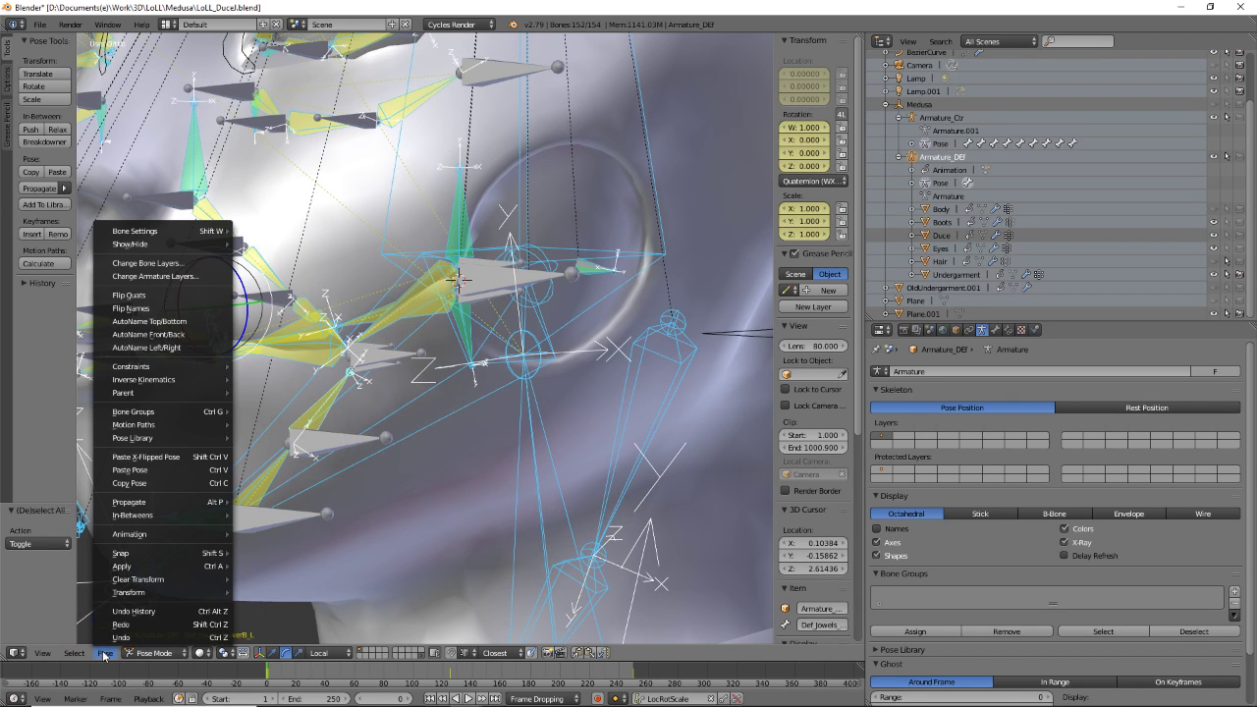
{"action": "mouse_move", "coordinate": [138, 579]}
{"action": "left_click", "coordinate": [275, 579]}
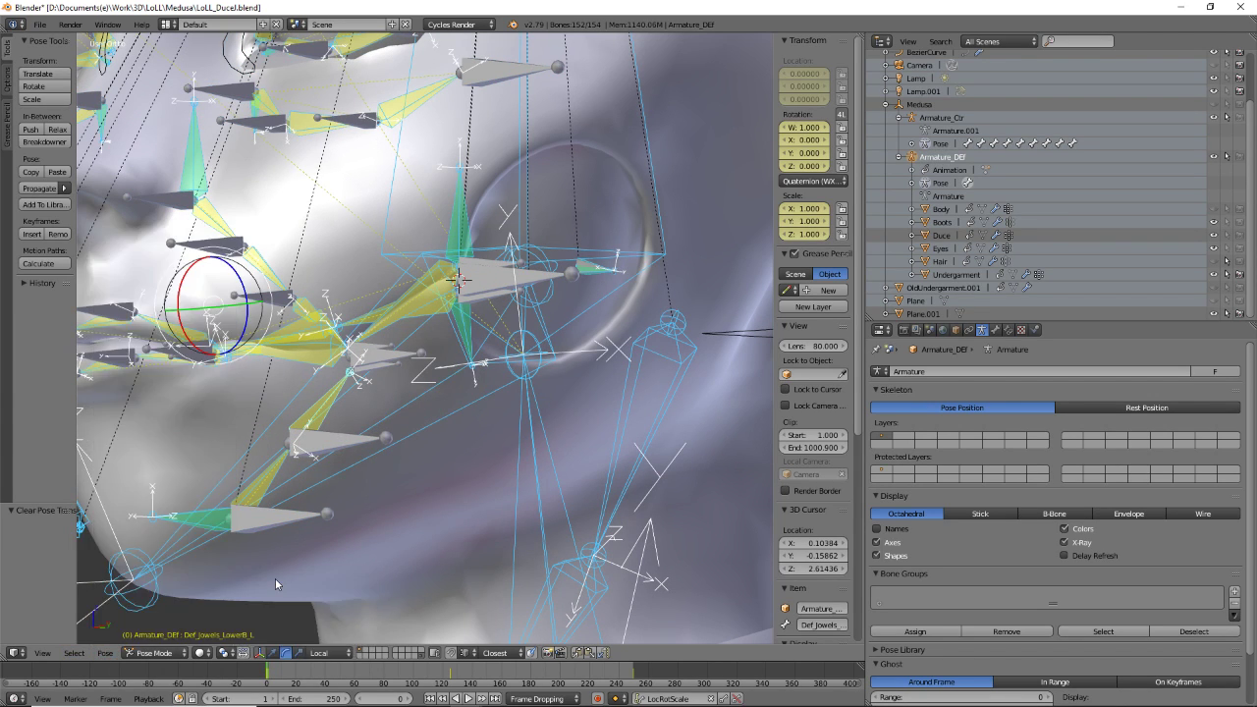
- Check the IK and Stretch To targets of the left upper and lower mid-lip bones and lip corner bones one by one
{"action": "scroll", "coordinate": [380, 356], "scroll_direction": "down", "scroll_amount": 1}
{"action": "mouse_move", "coordinate": [380, 356]}
{"action": "middle_mouse_down"}
{"action": "mouse_move", "coordinate": [326, 395]}
{"action": "mouse_move", "coordinate": [418, 347]}
{"action": "mouse_move", "coordinate": [379, 353]}
{"action": "middle_mouse_up"}
{"action": "scroll", "coordinate": [379, 352], "scroll_direction": "up", "scroll_amount": 6}
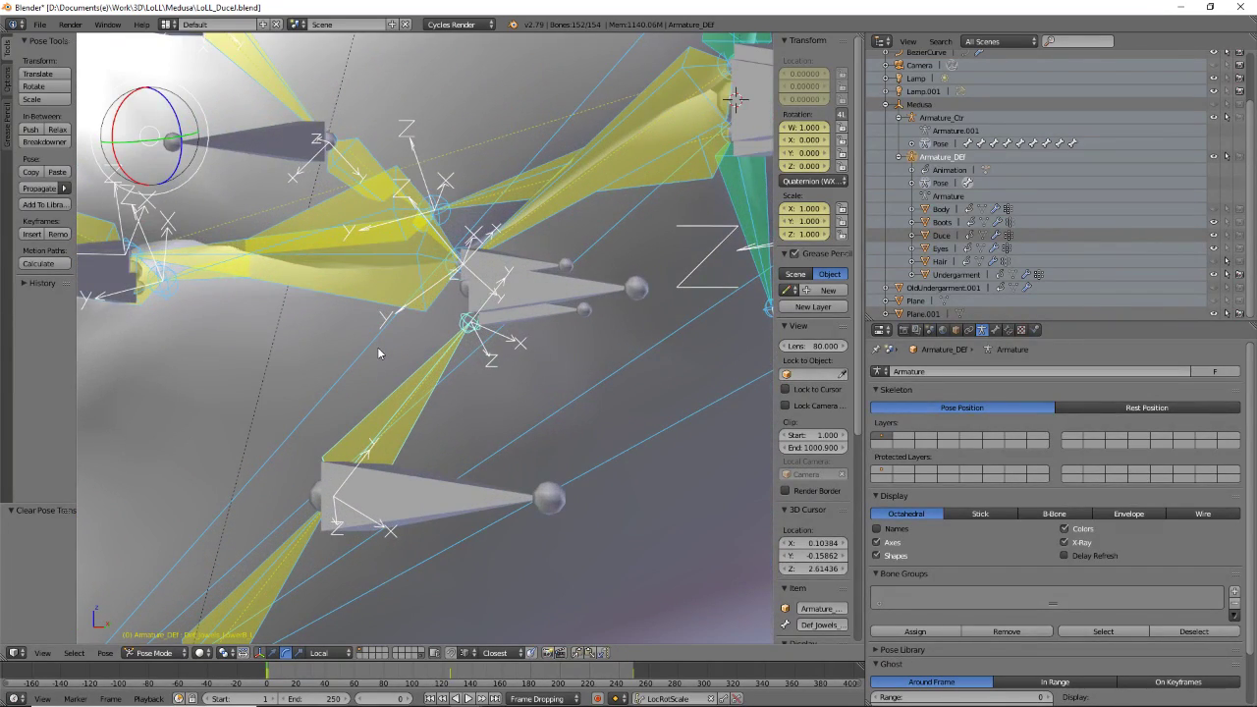
{"action": "middle_click_drag", "start_coordinate": [407, 333], "coordinate": [418, 334]}
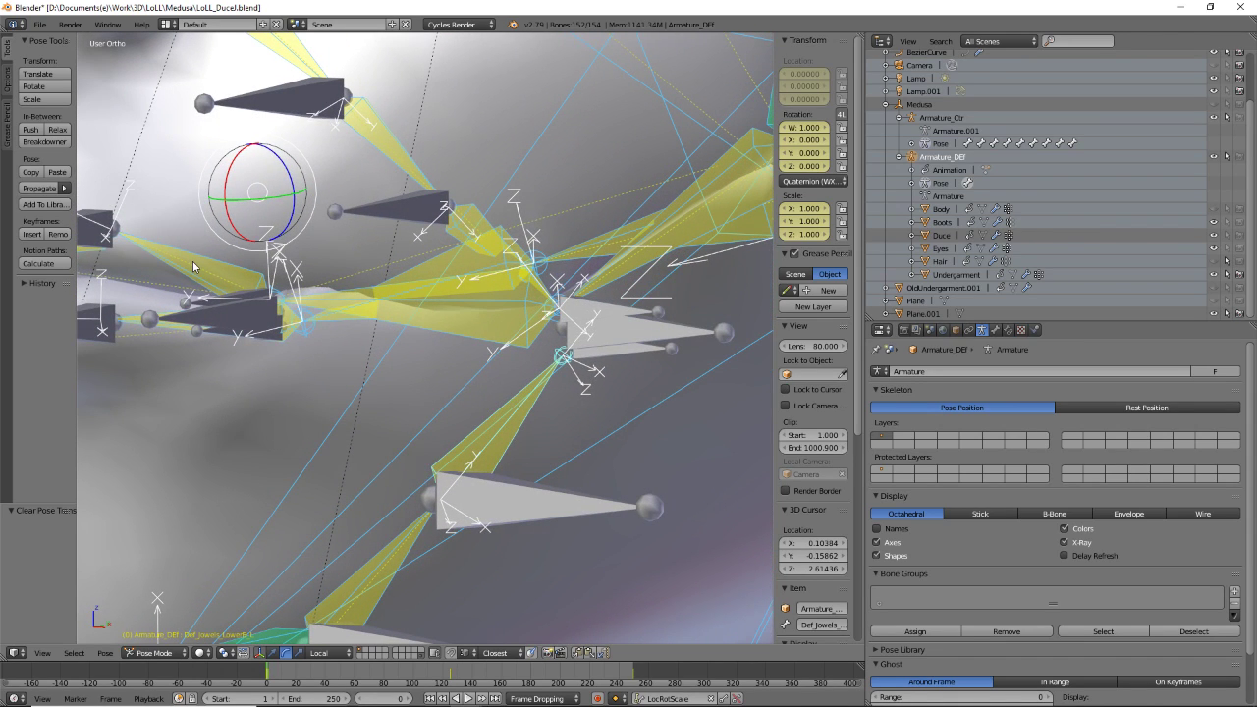
{"action": "right_click", "coordinate": [233, 271]}
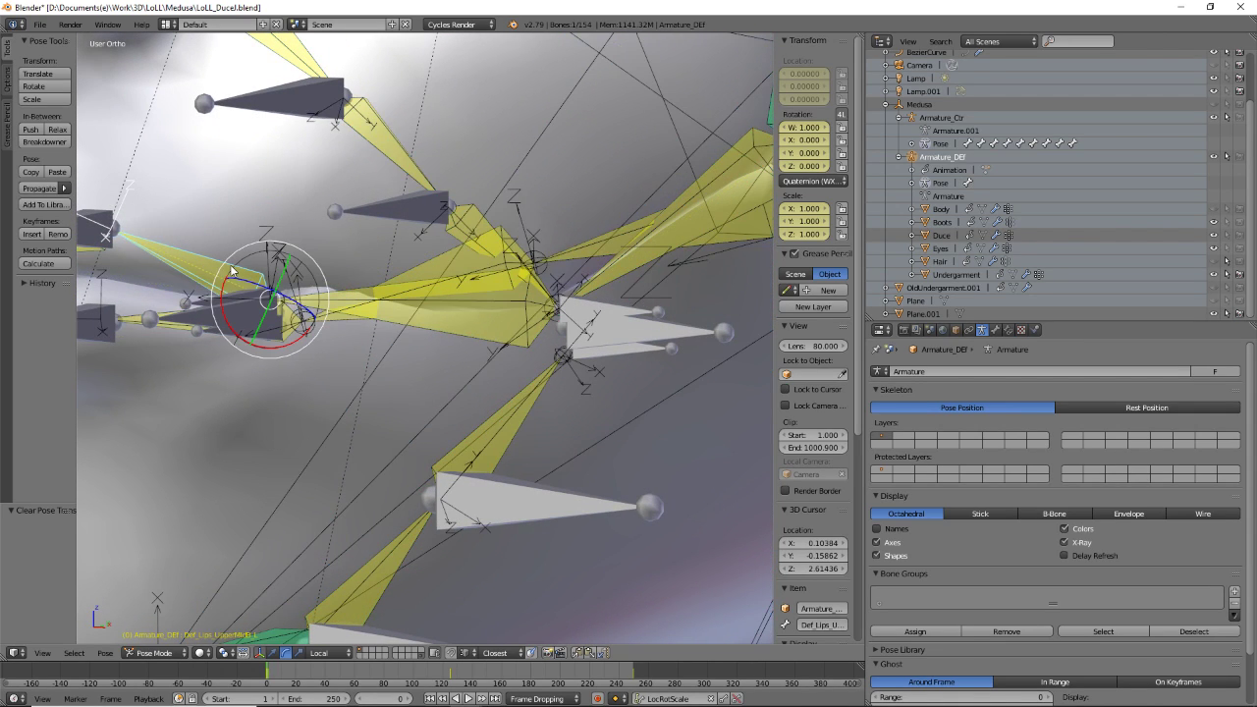
{"action": "left_click", "coordinate": [1009, 330]}
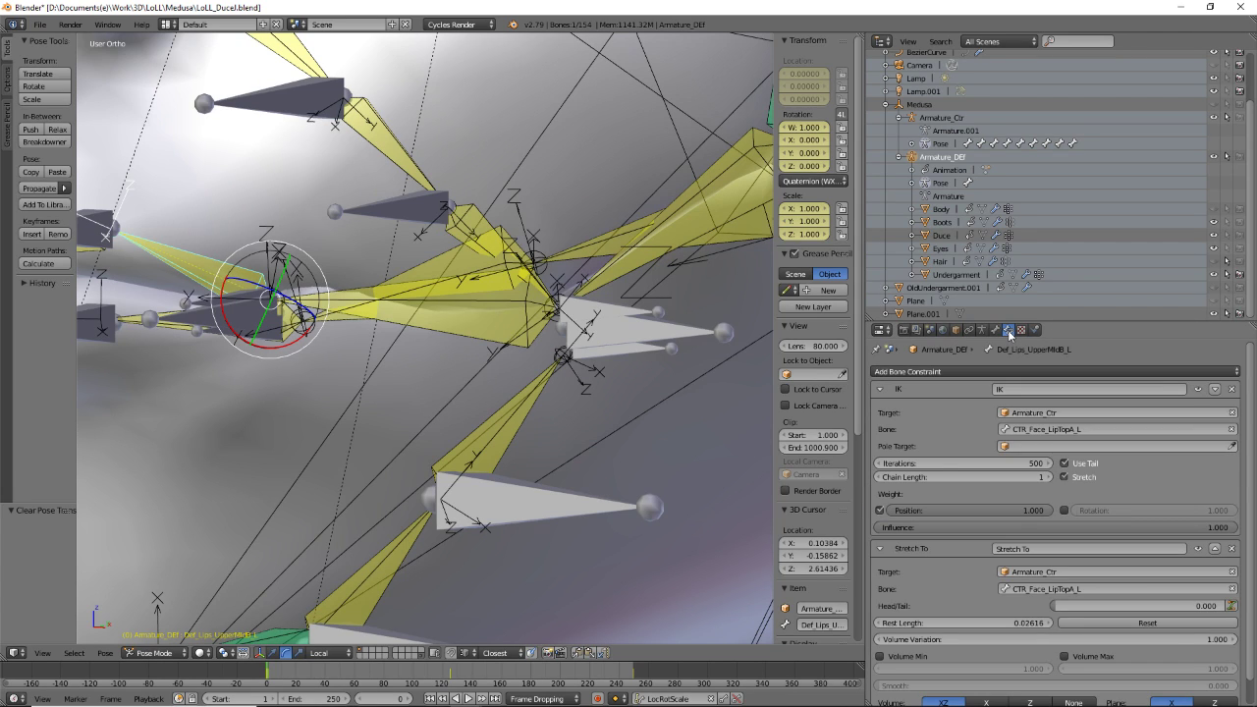
{"action": "right_click", "coordinate": [138, 327]}
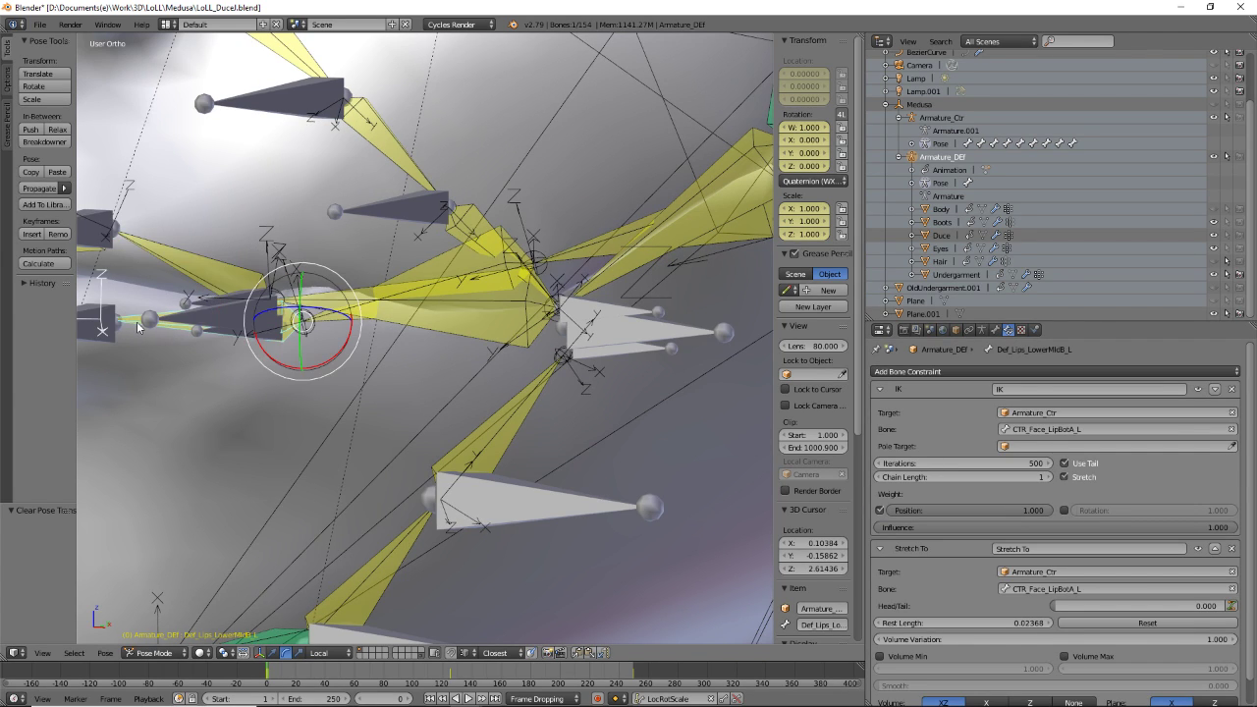
{"action": "right_click", "coordinate": [438, 262]}
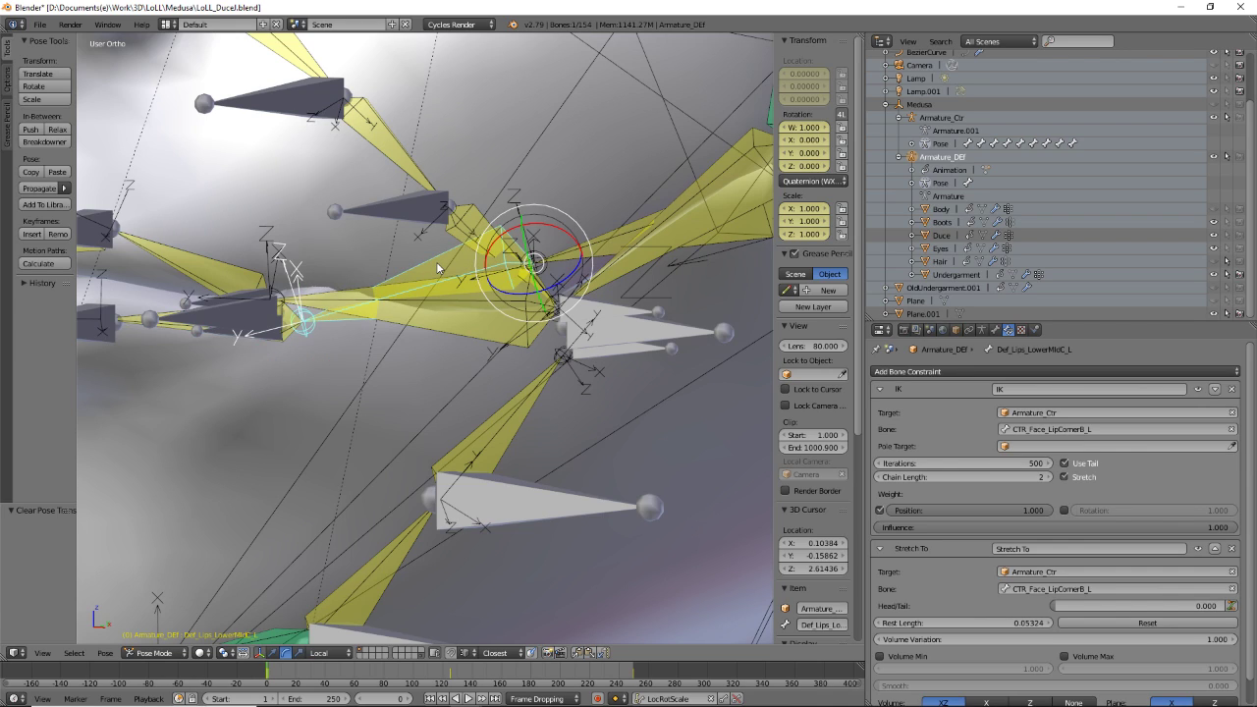
{"action": "right_click", "coordinate": [451, 330]}
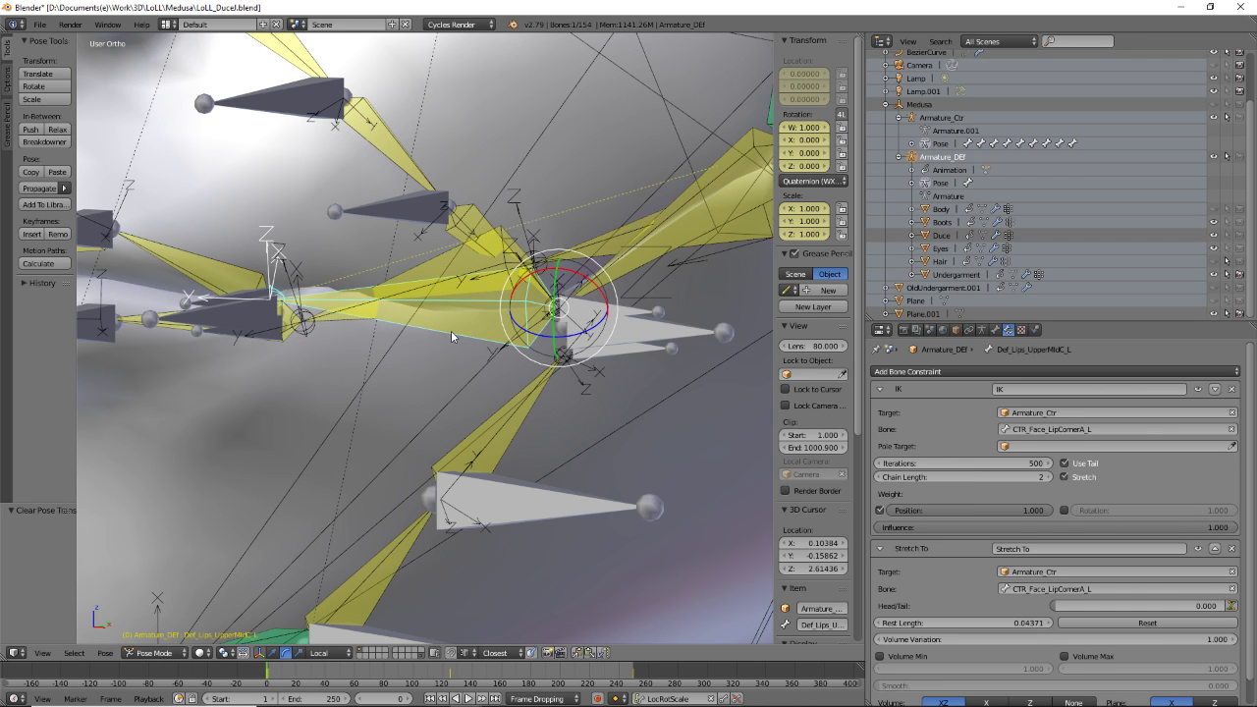
{"action": "right_click", "coordinate": [443, 253]}
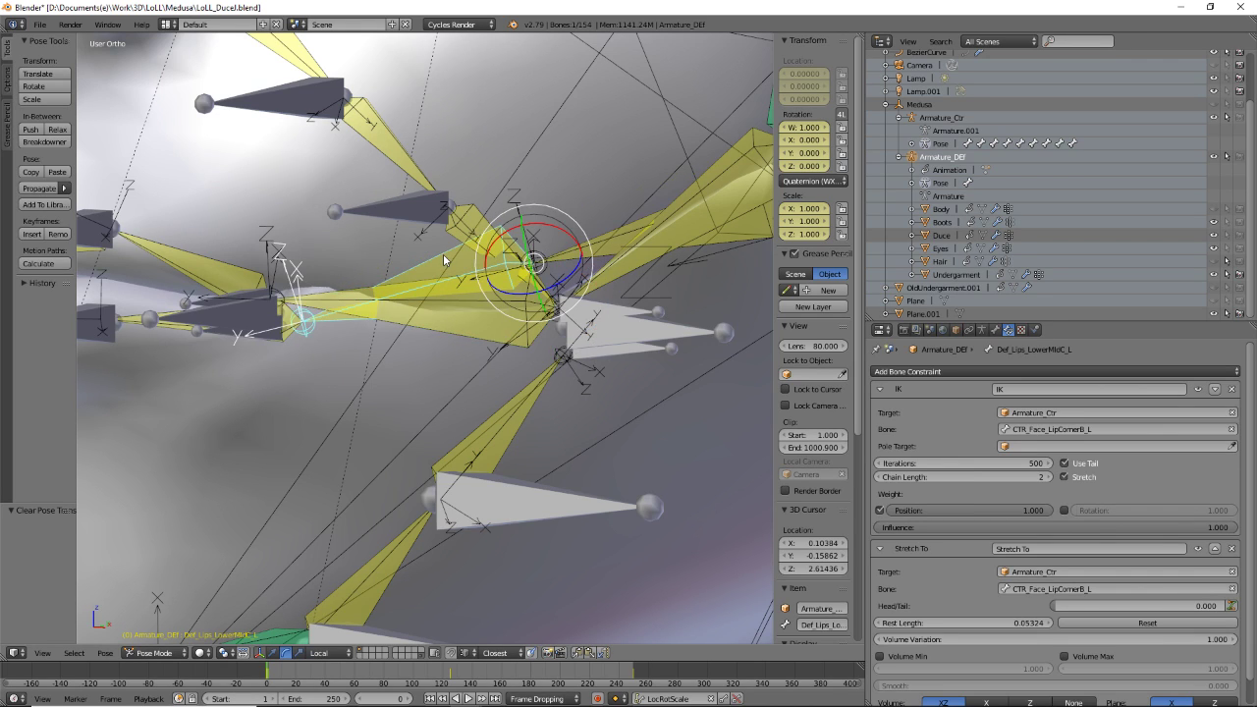
{"action": "right_click", "coordinate": [617, 234]}
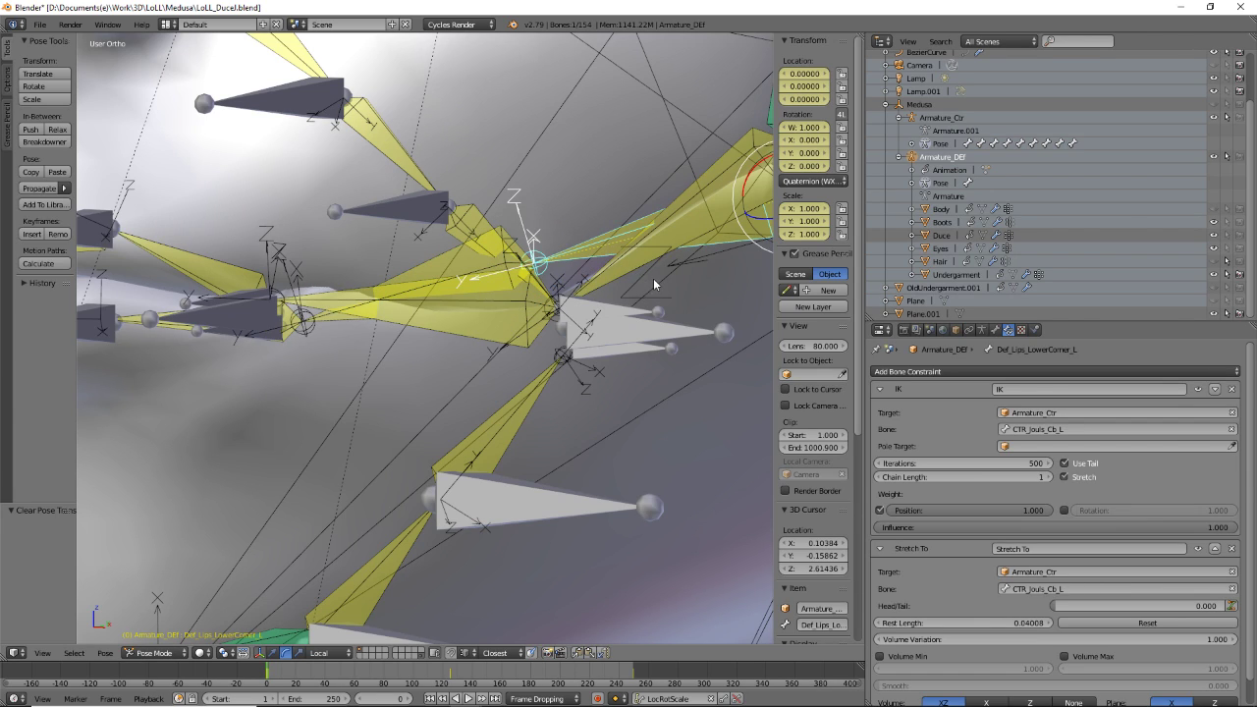
{"action": "right_click", "coordinate": [635, 262]}
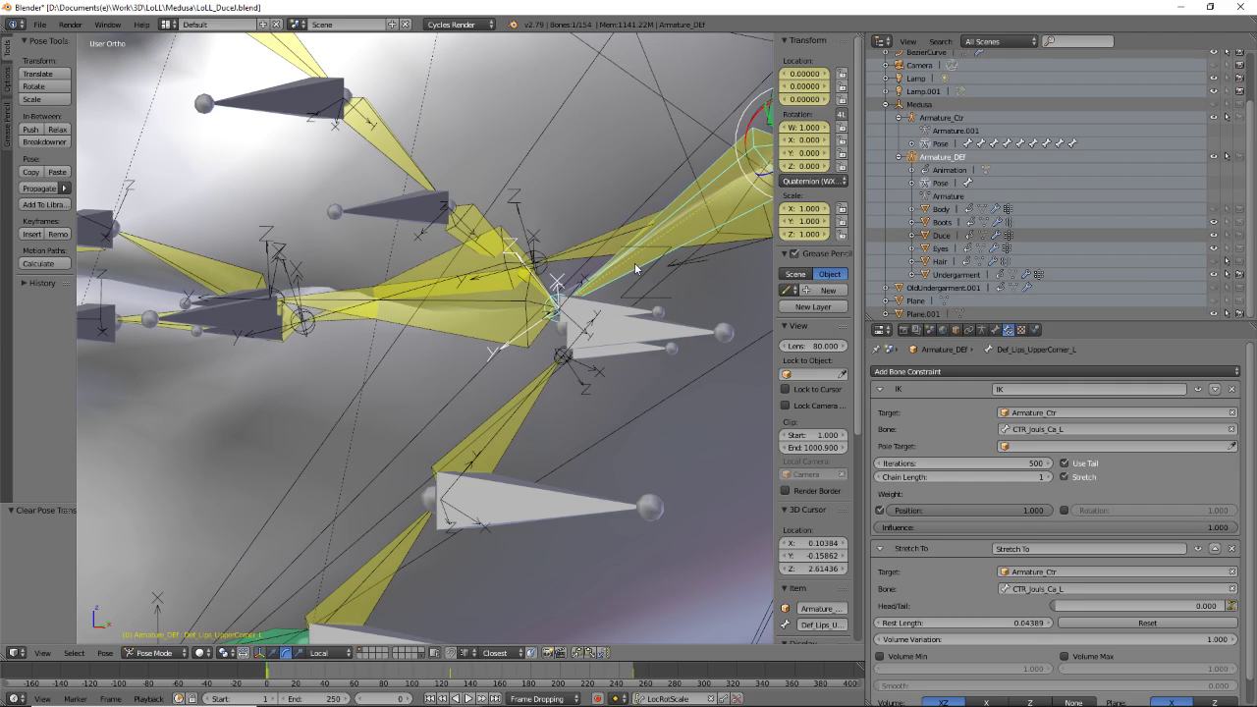
- Check the constraint targets and chain lengths of Def_Jowels_UpperC_L, Def_Jowels_LowerA_L and Def_Jowels_LowerB_L
{"action": "scroll", "coordinate": [635, 263], "scroll_direction": "down", "scroll_amount": 3}
{"action": "middle_click_drag", "start_coordinate": [521, 301], "coordinate": [521, 329]}
{"action": "scroll", "coordinate": [525, 332], "scroll_direction": "up", "scroll_amount": 4}
{"action": "scroll", "coordinate": [480, 372], "scroll_direction": "up", "scroll_amount": 2}
{"action": "scroll", "coordinate": [480, 372], "scroll_direction": "down", "scroll_amount": 3}
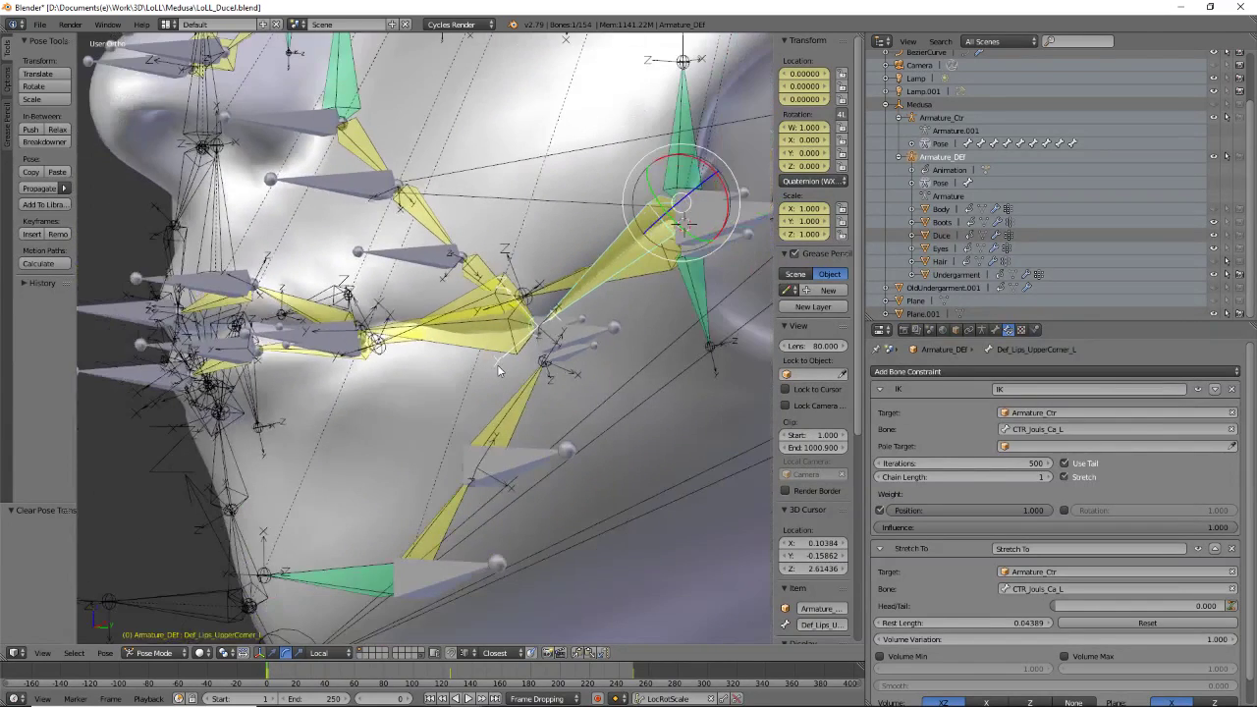
{"action": "scroll", "coordinate": [498, 371], "scroll_direction": "down", "scroll_amount": 1}
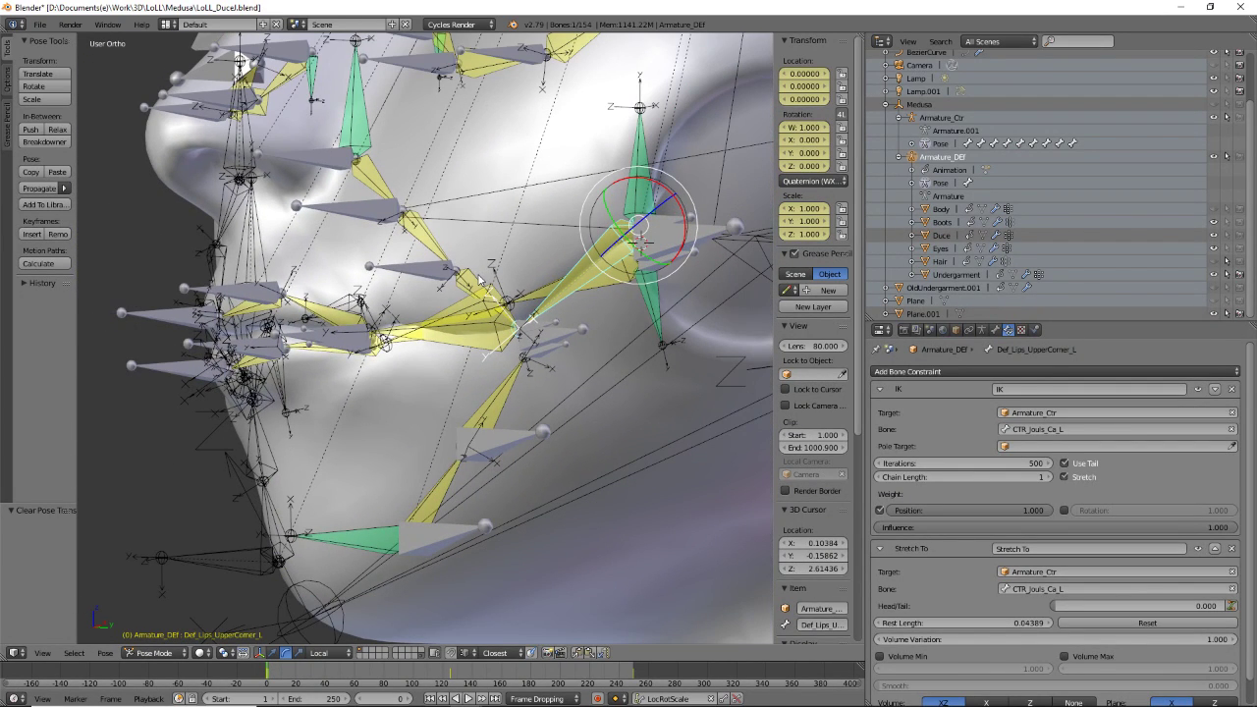
{"action": "right_click", "coordinate": [480, 280]}
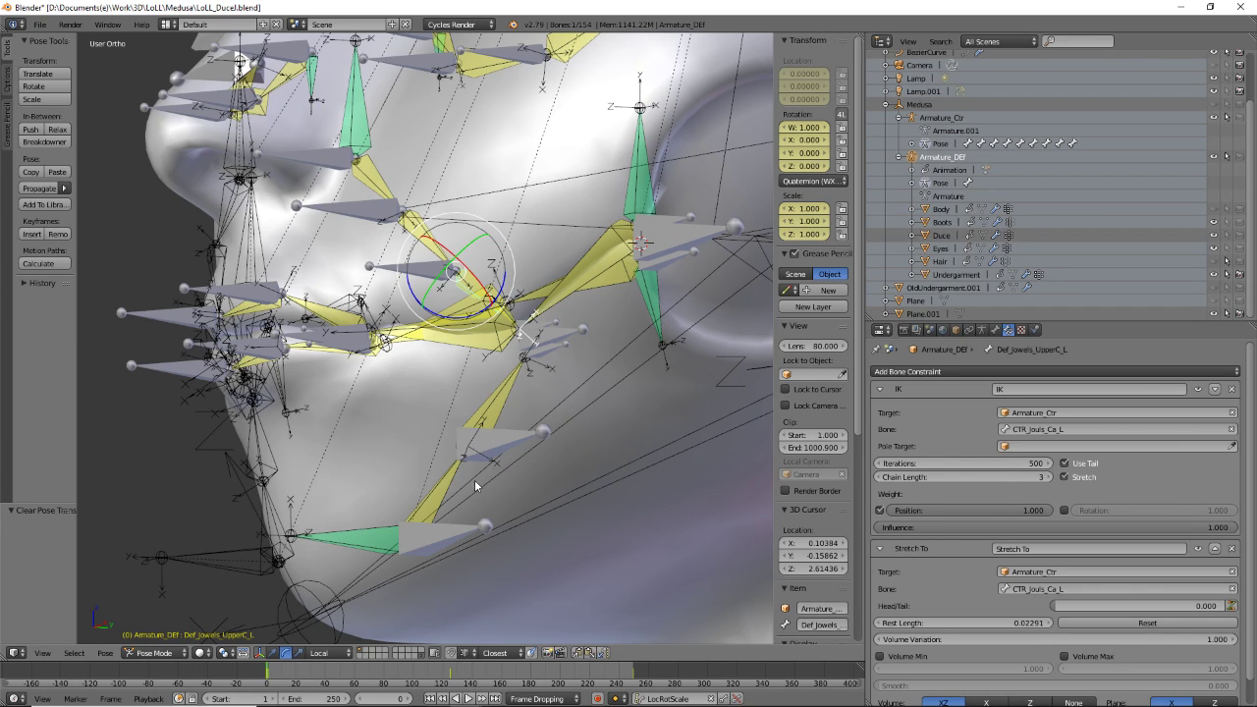
{"action": "right_click", "coordinate": [437, 489]}
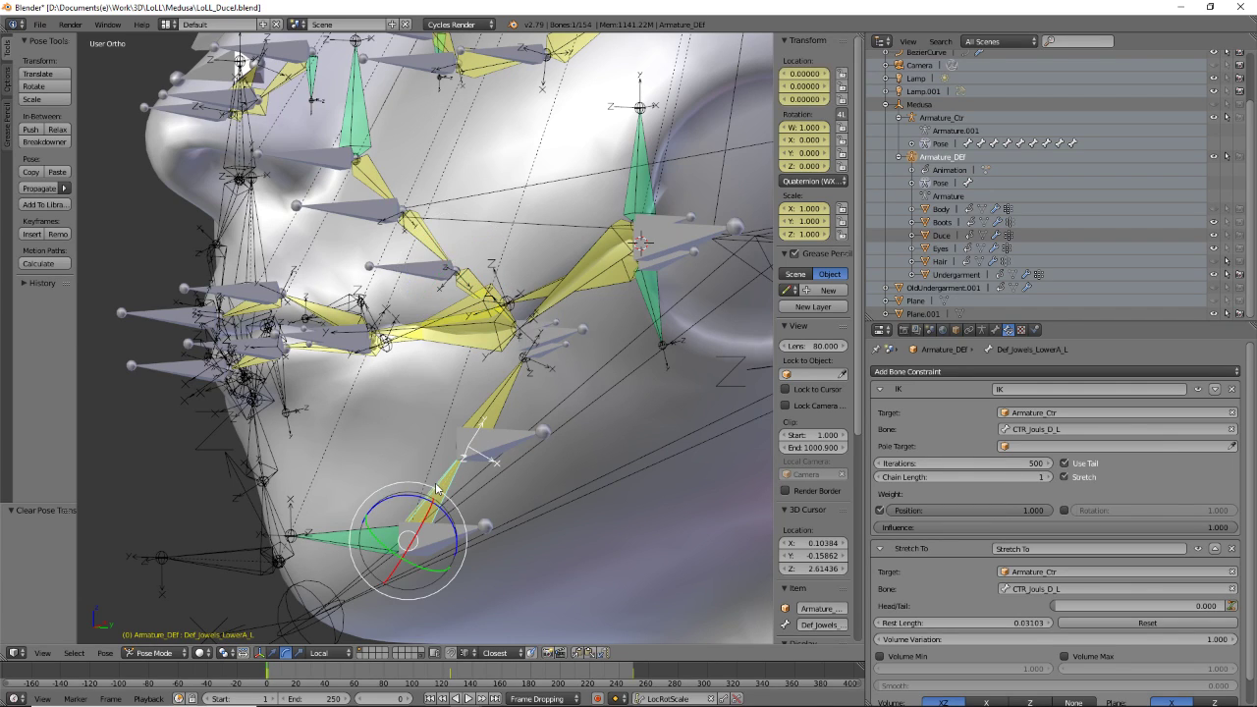
{"action": "right_click", "coordinate": [482, 429]}
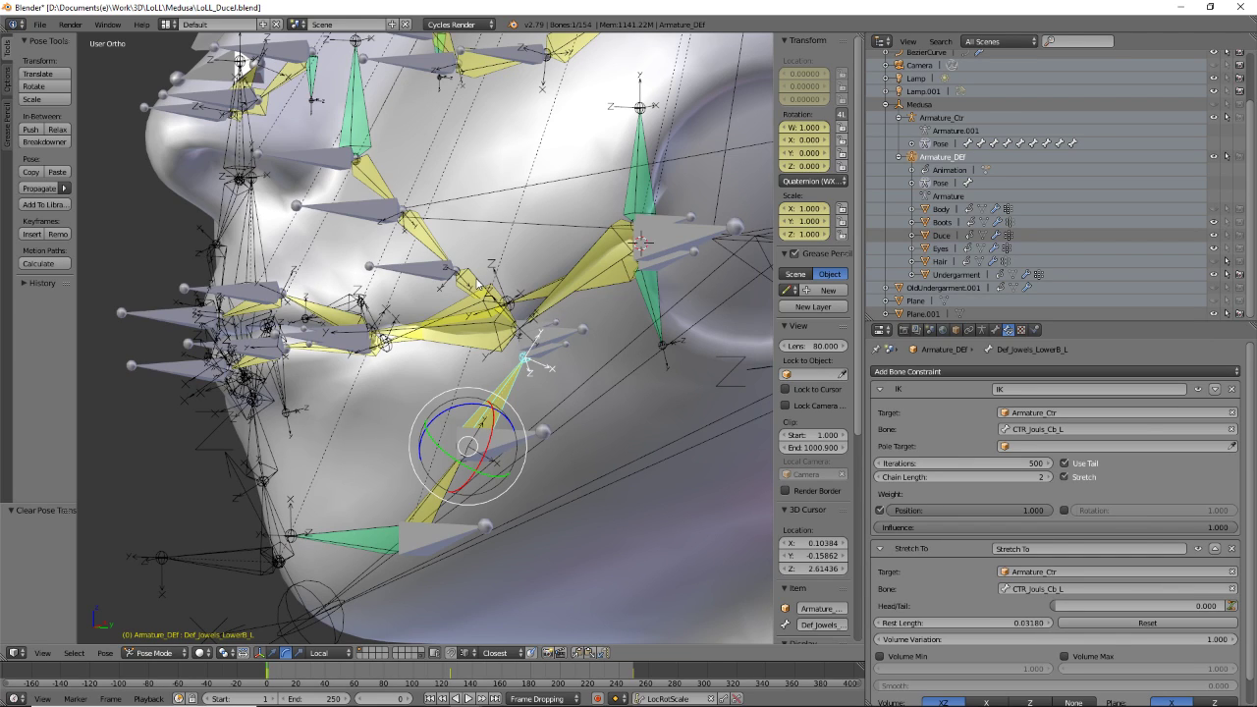
{"action": "right_click", "coordinate": [478, 284]}
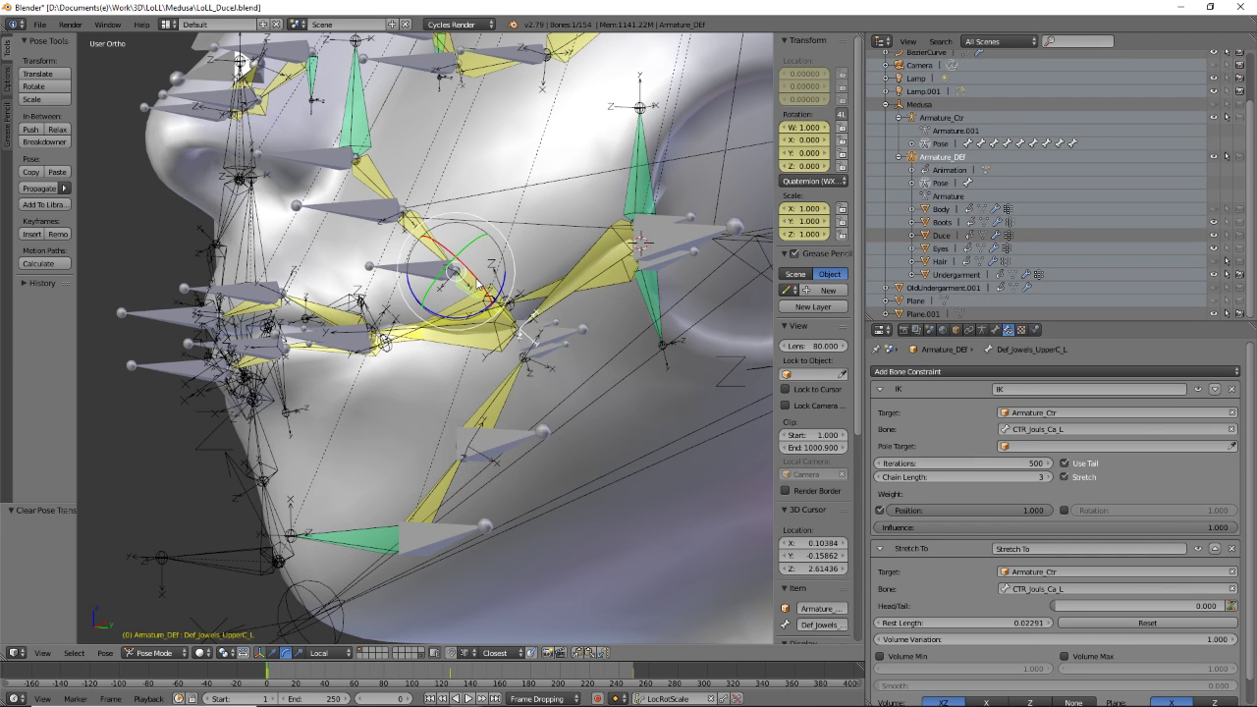
{"action": "right_click", "coordinate": [500, 396]}
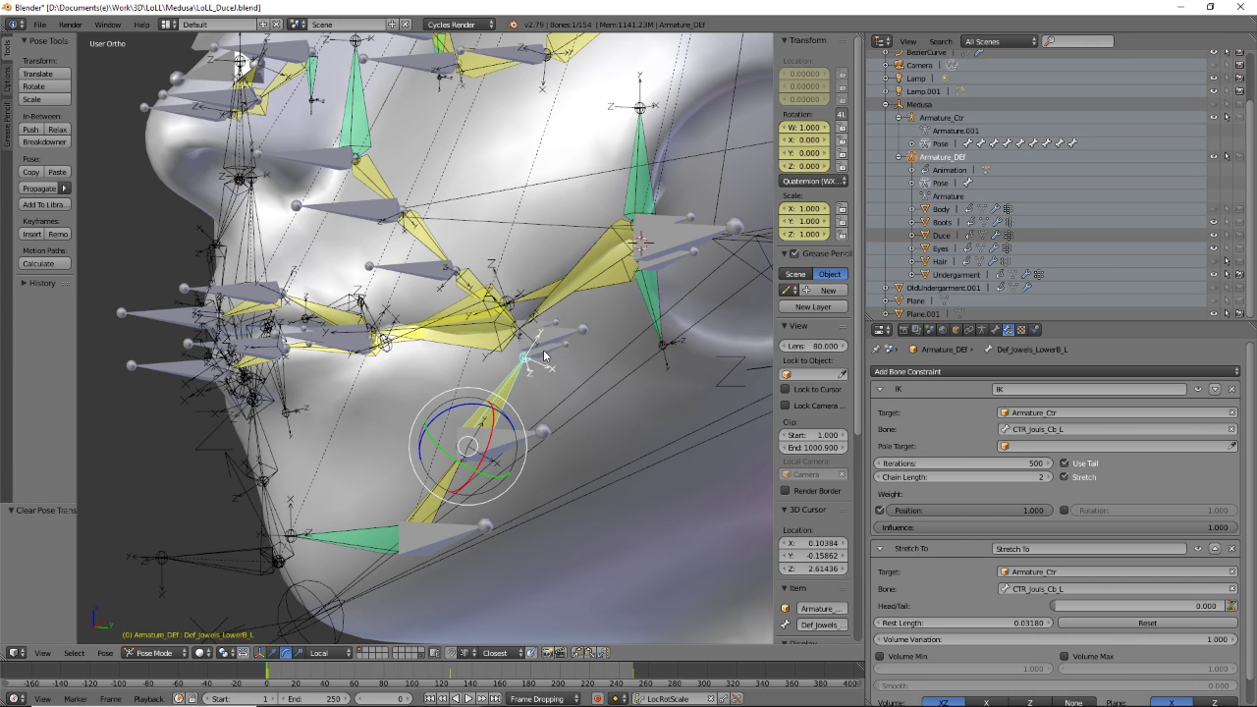
- Compare the constraints of the two left lip corner bones and reset the Stretch To rest length of Def_Lips_LowerCorner_L
{"action": "scroll", "coordinate": [463, 340], "scroll_direction": "up", "scroll_amount": 1}
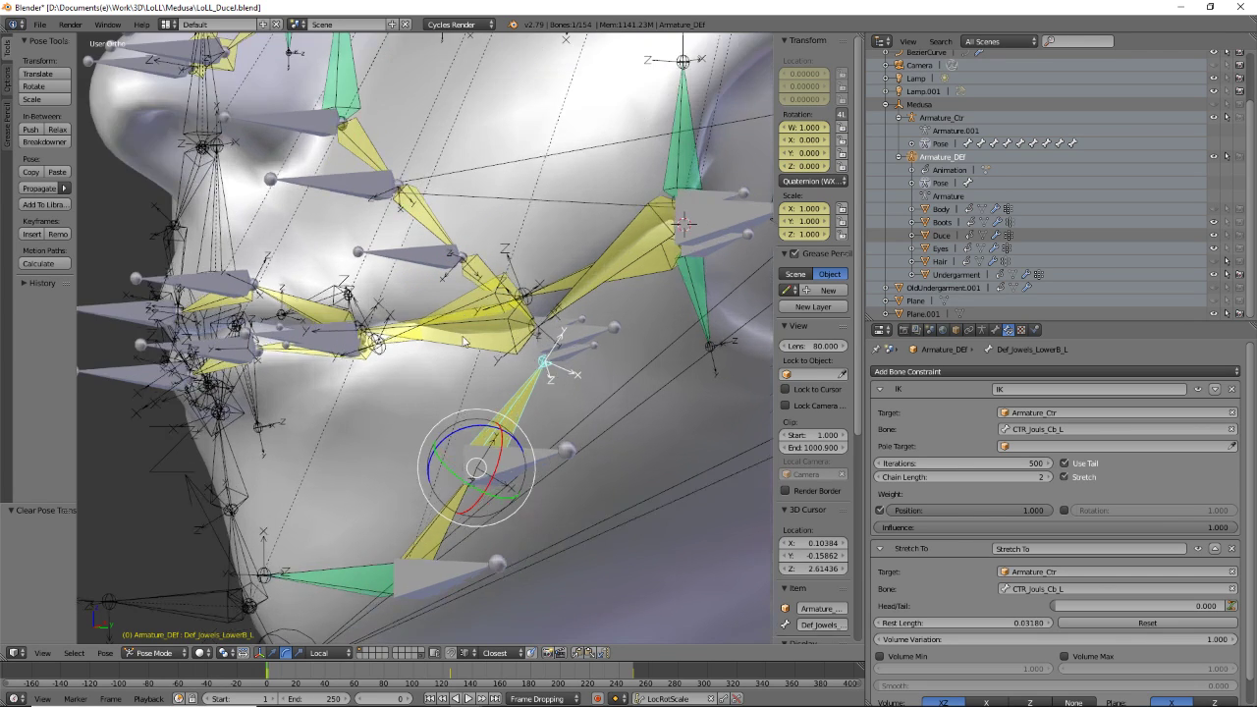
{"action": "right_click", "coordinate": [629, 223]}
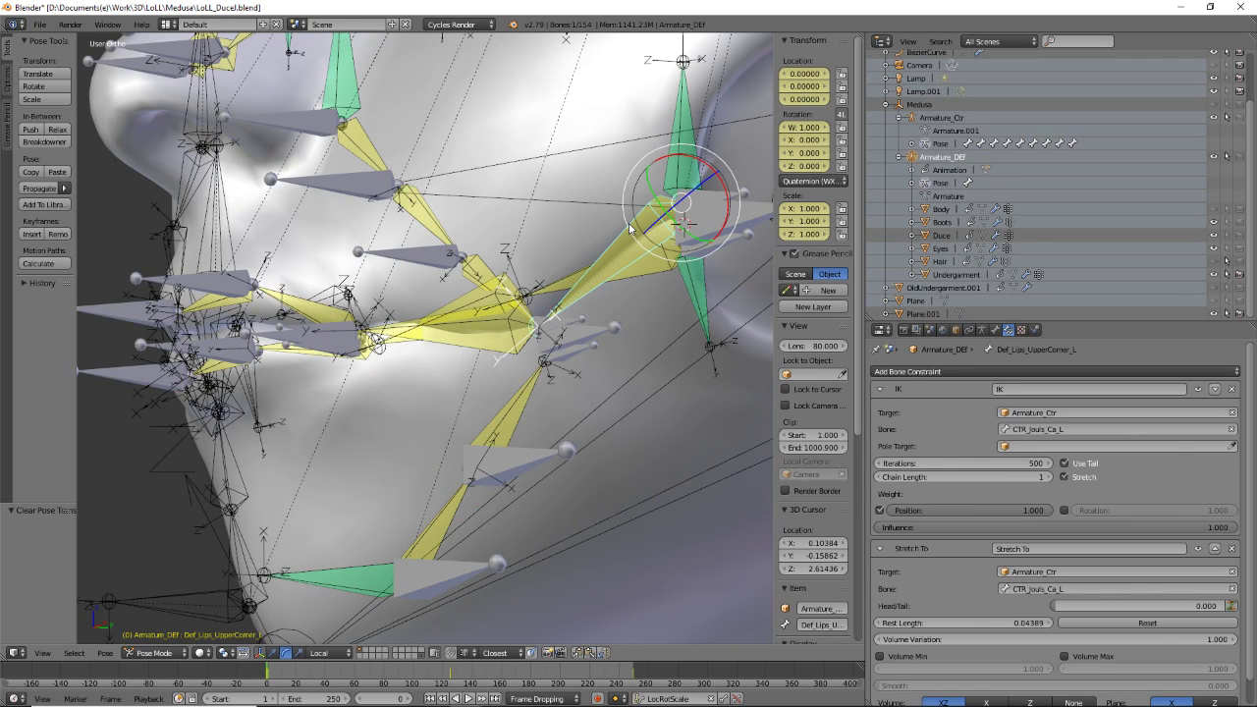
{"action": "right_click", "coordinate": [644, 272]}
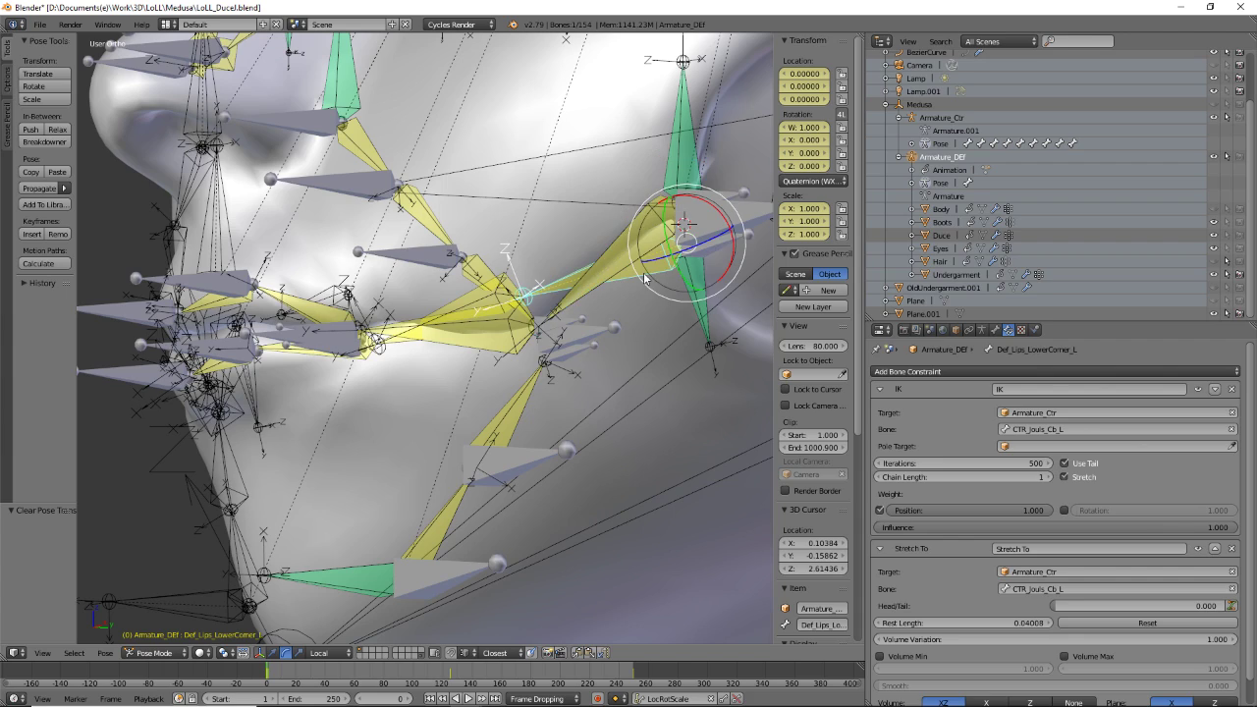
{"action": "right_click", "coordinate": [630, 224]}
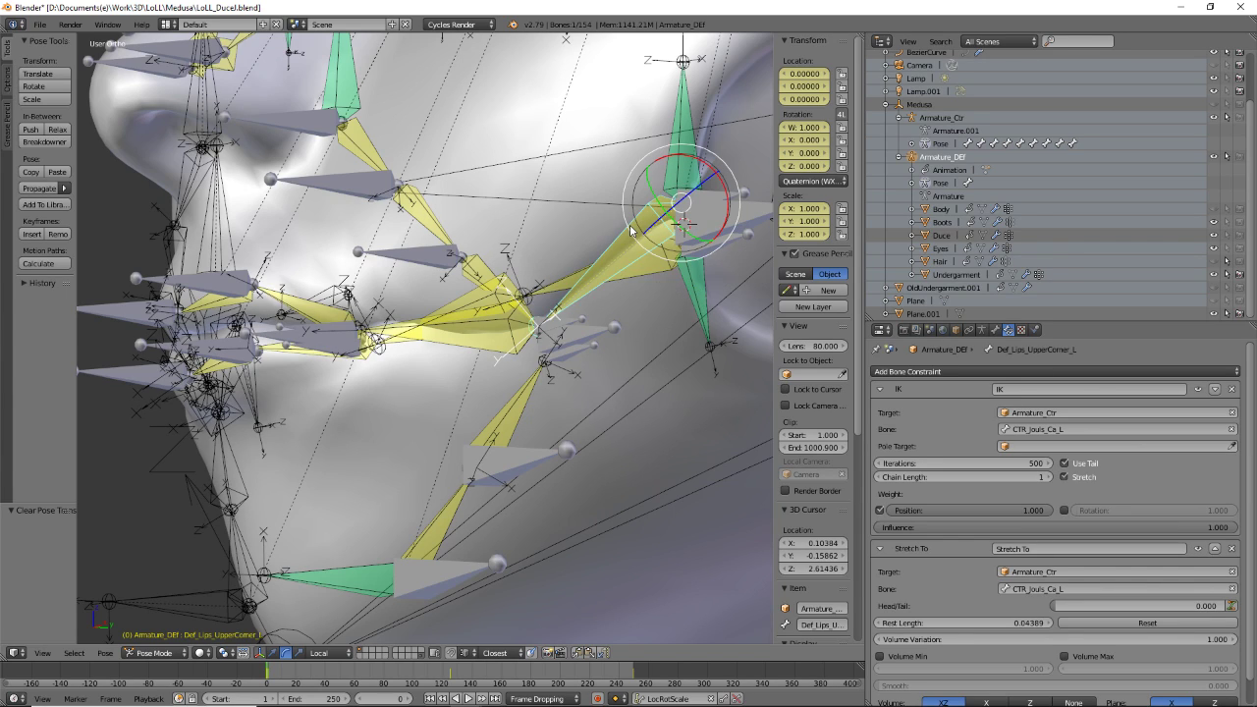
{"action": "right_click", "coordinate": [659, 267]}
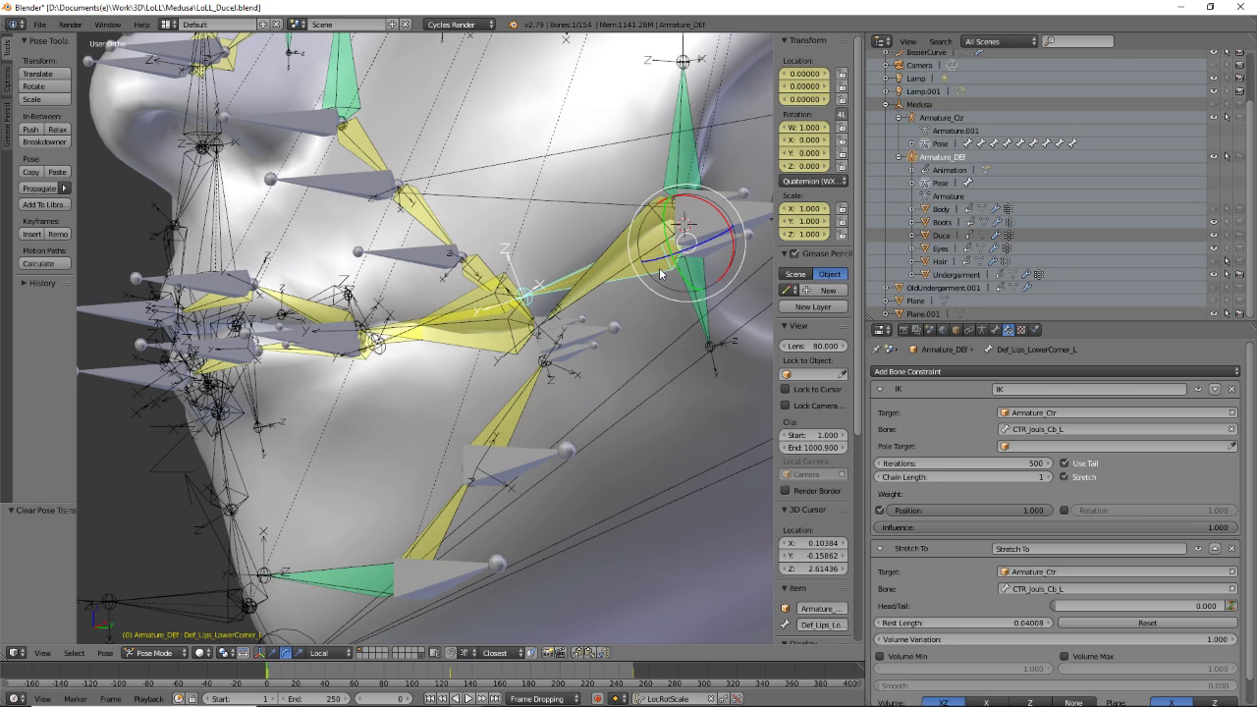
{"action": "left_click", "coordinate": [1169, 620]}
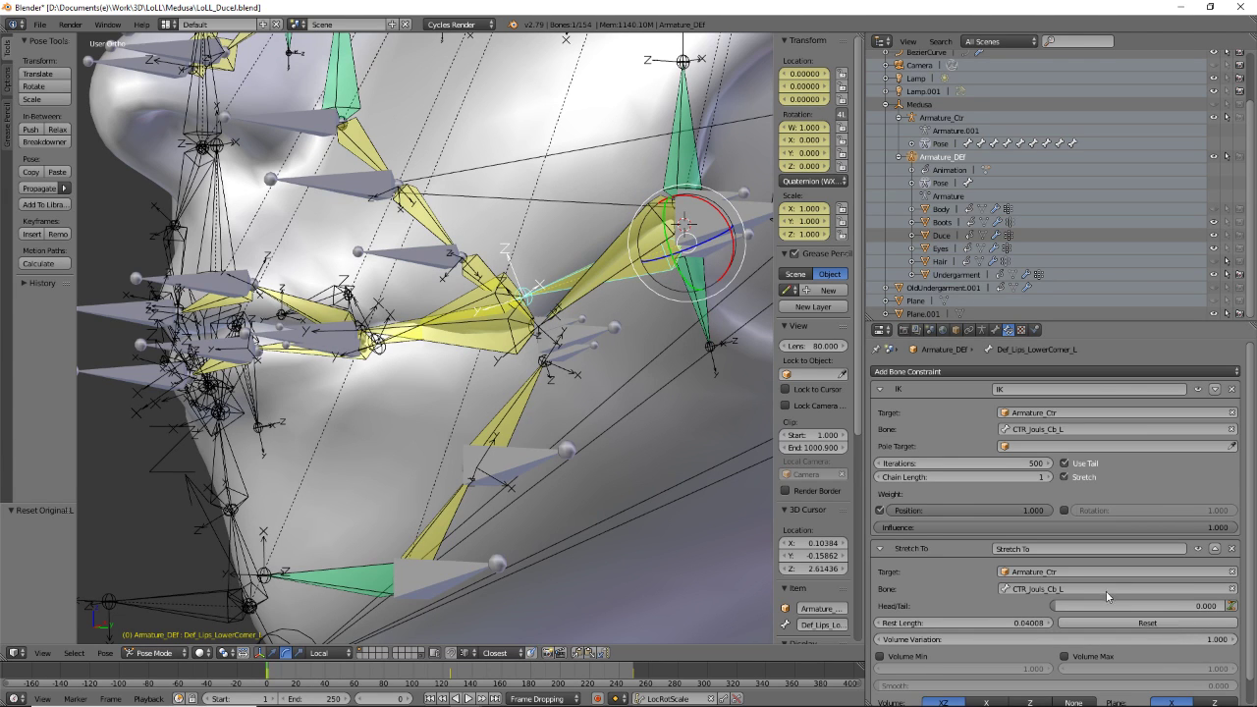
- Test moving Def_Lips_UpperCorner_L without keeping the move, and reset its Stretch To rest length
{"action": "right_click", "coordinate": [639, 234]}
{"action": "key", "text": "g"}
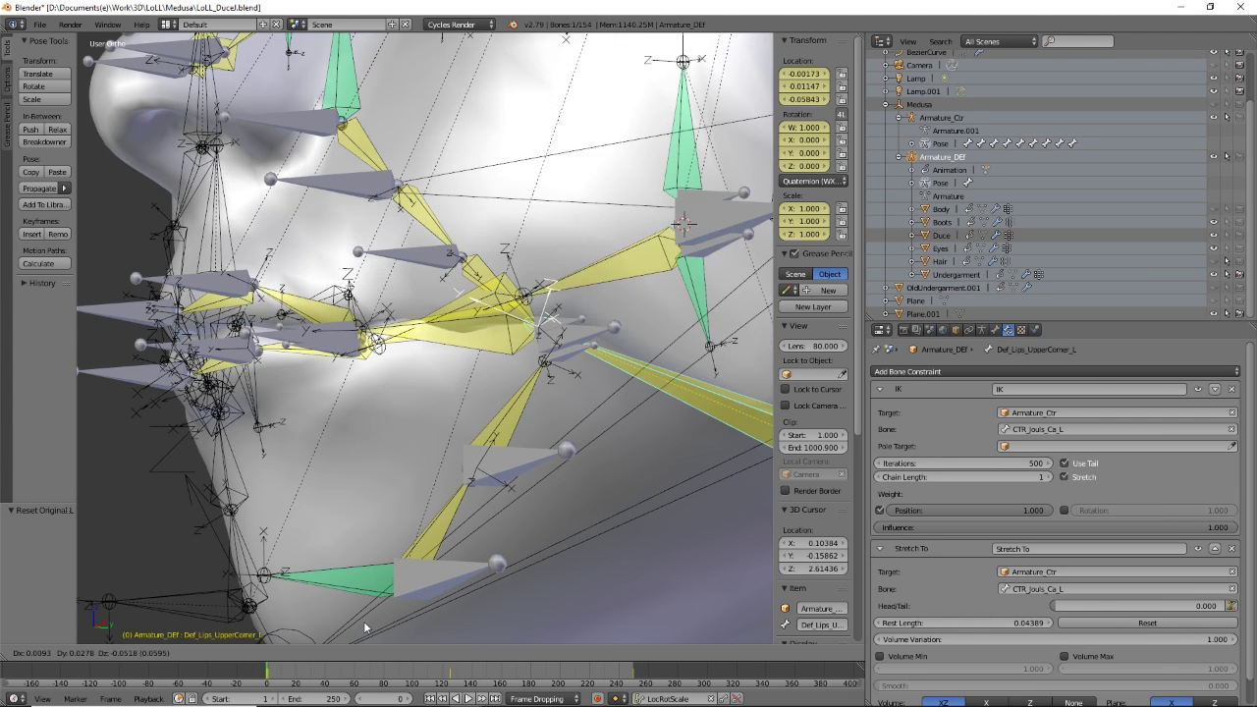
{"action": "right_click", "coordinate": [676, 263]}
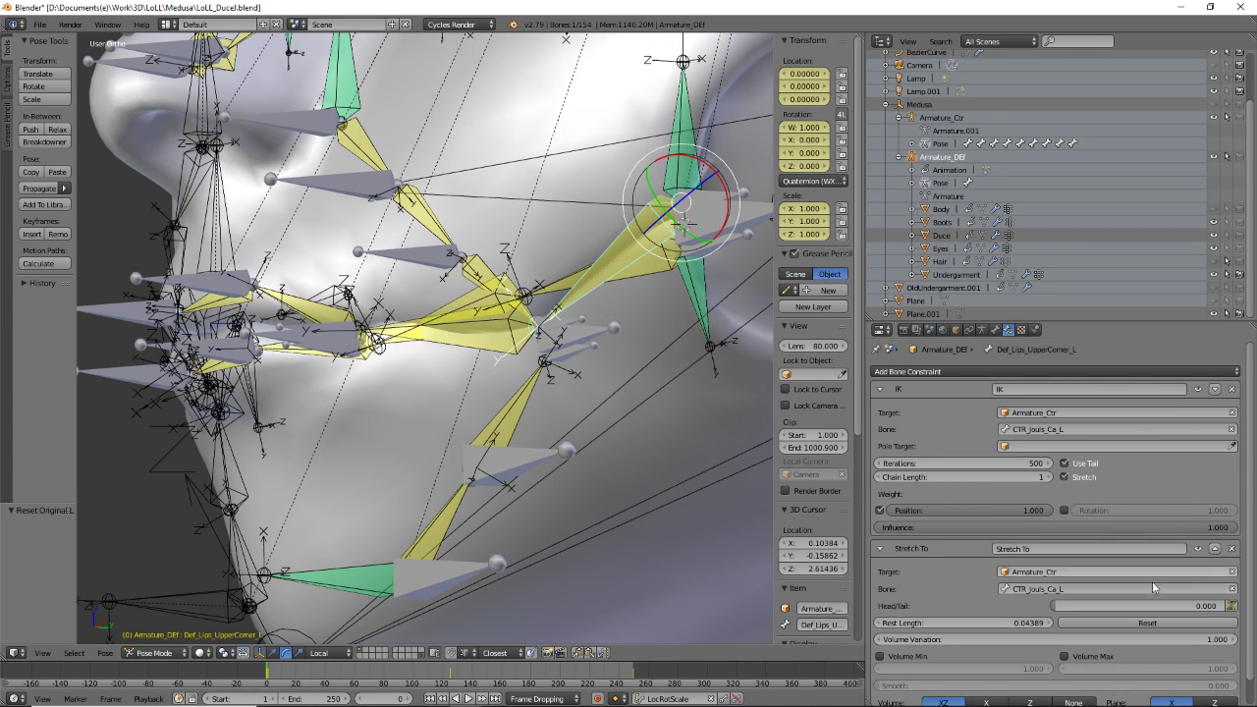
{"action": "left_click", "coordinate": [1147, 623]}
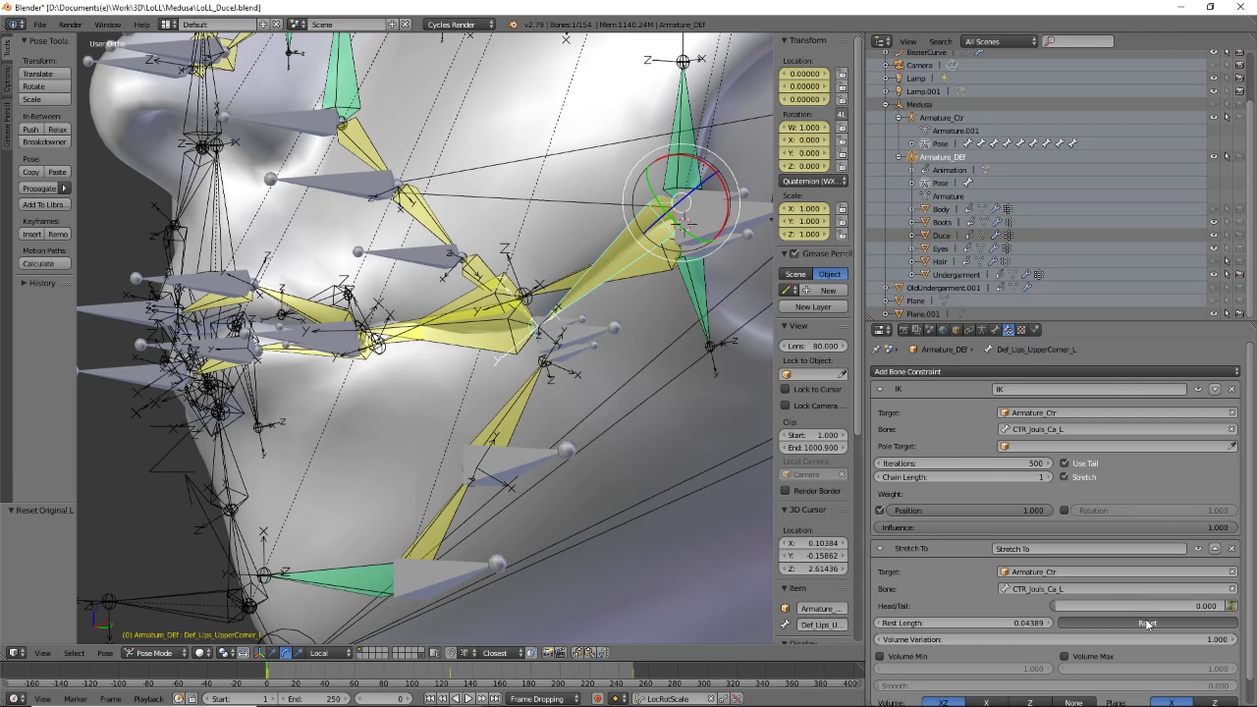
- Reset the Stretch To rest length of Def_Lips_LowerMidC_L and compare its constraints with those of Def_Lips_UpperMidC_L
{"action": "right_click", "coordinate": [654, 272]}
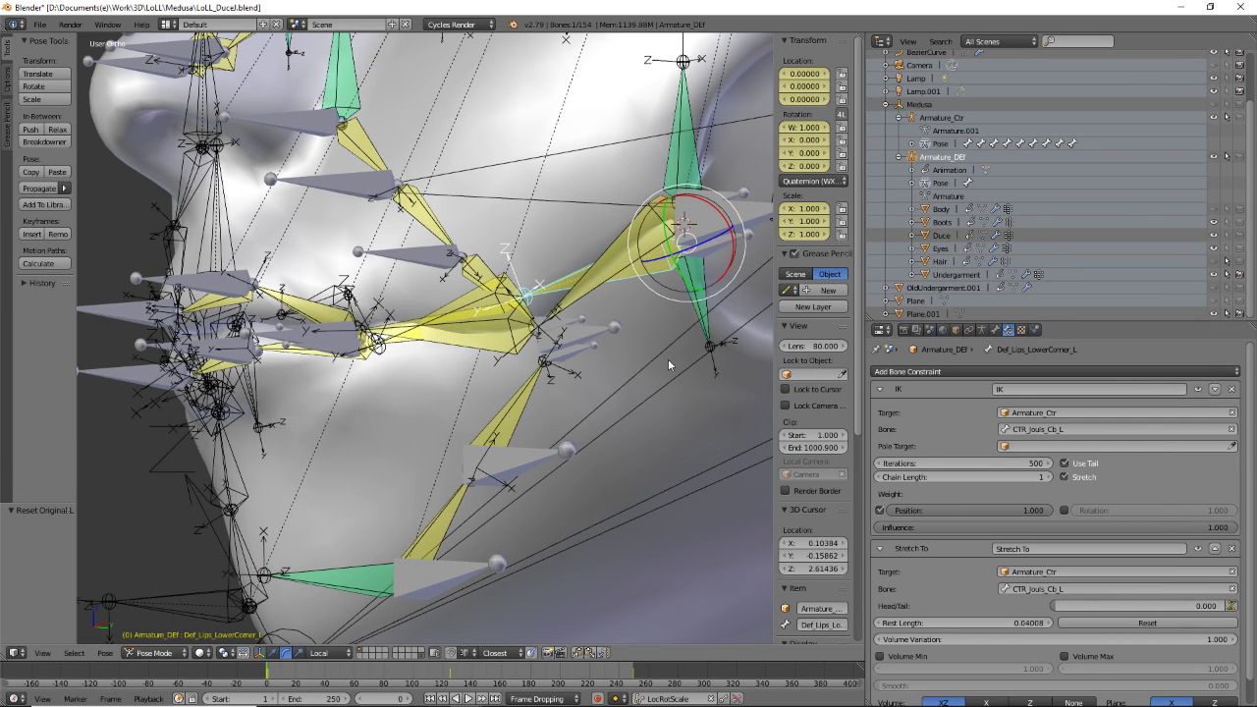
{"action": "middle_click_drag", "start_coordinate": [668, 355], "coordinate": [590, 387]}
{"action": "scroll", "coordinate": [590, 387], "scroll_direction": "up", "scroll_amount": 6}
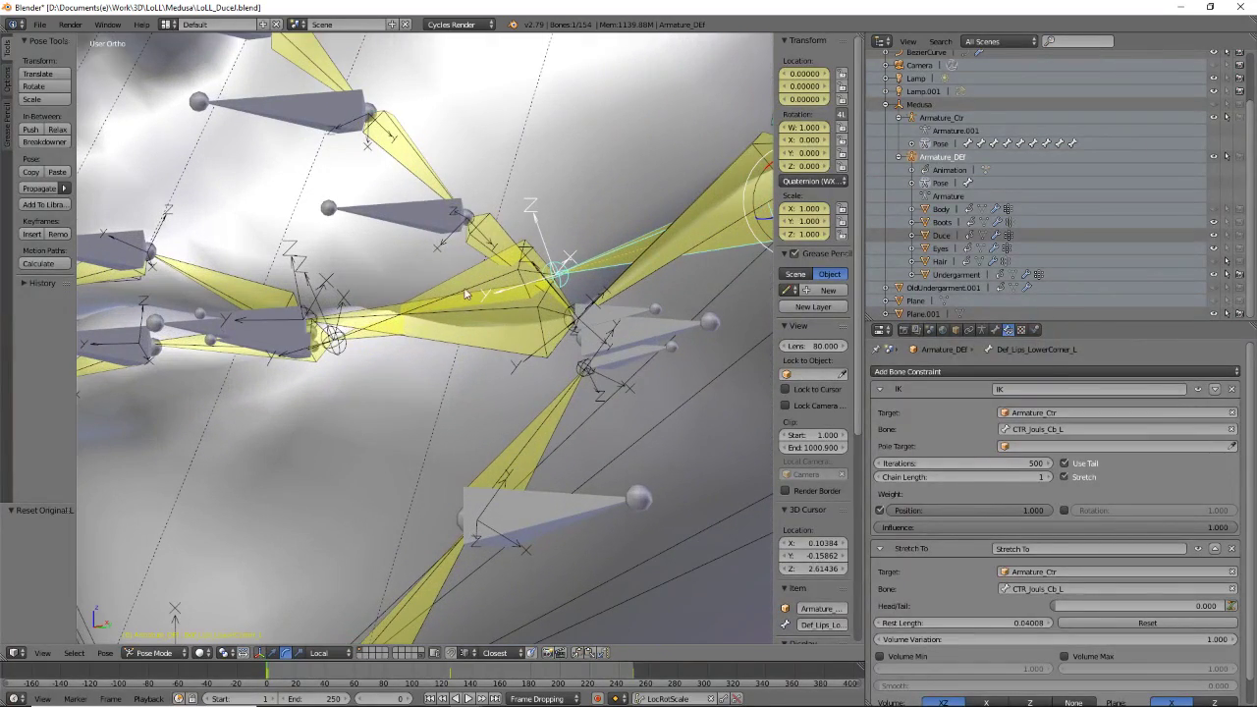
{"action": "right_click", "coordinate": [465, 267]}
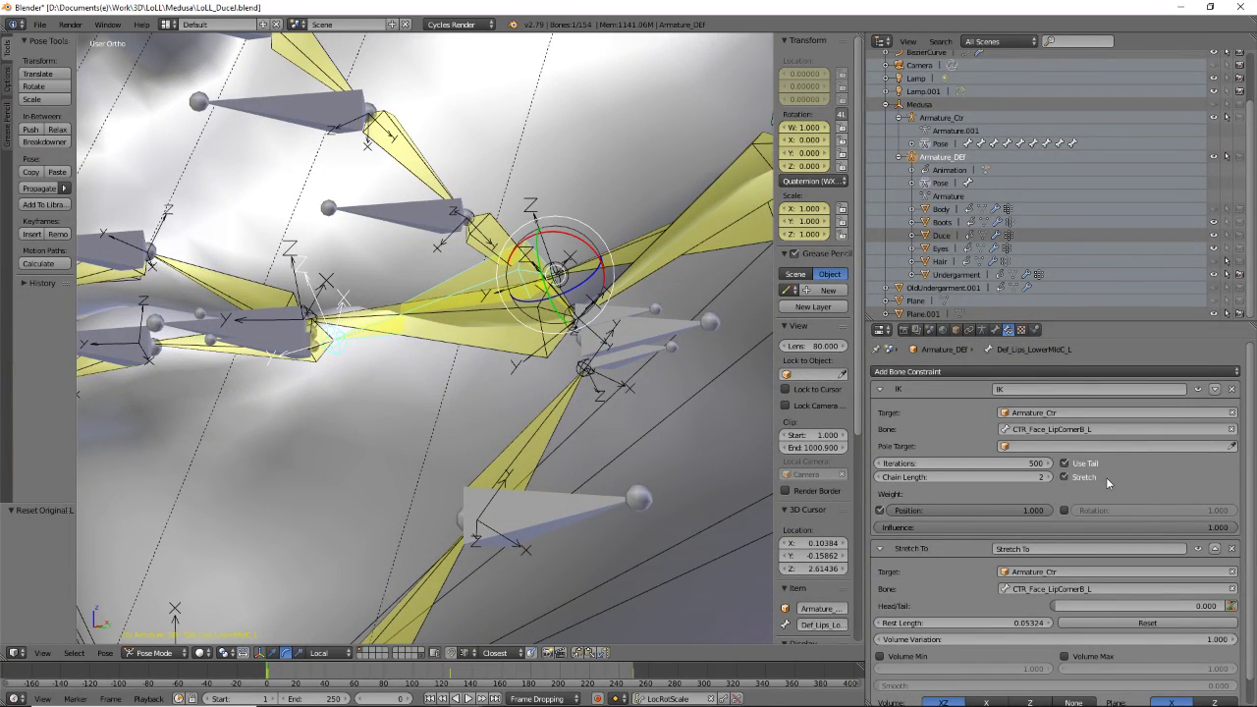
{"action": "left_click", "coordinate": [1164, 625]}
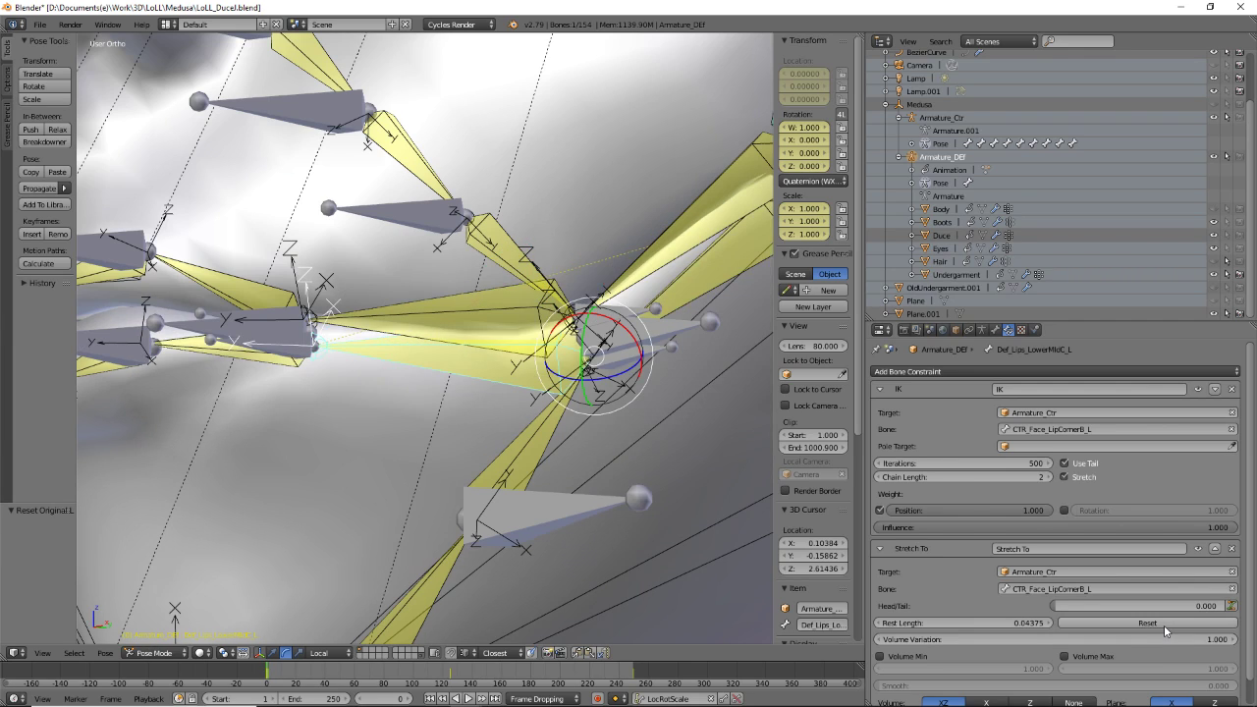
{"action": "scroll", "coordinate": [523, 371], "scroll_direction": "down", "scroll_amount": 2}
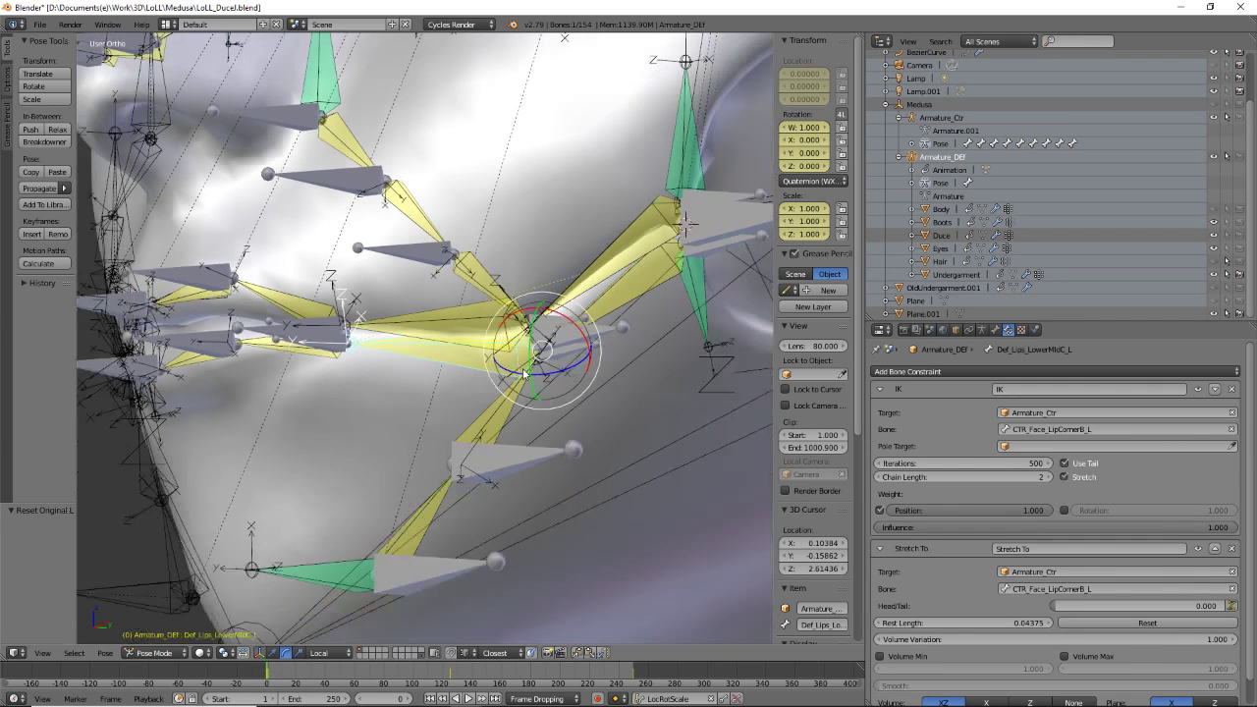
{"action": "right_click", "coordinate": [472, 303]}
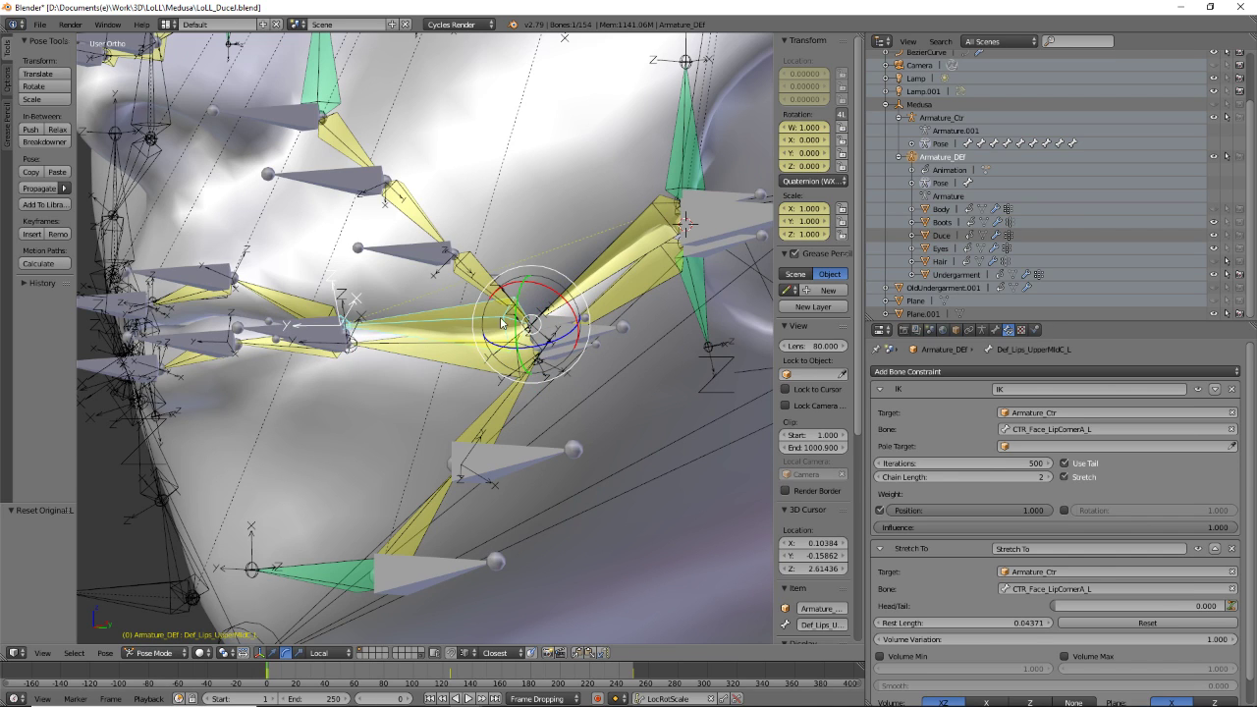
{"action": "right_click", "coordinate": [471, 369]}
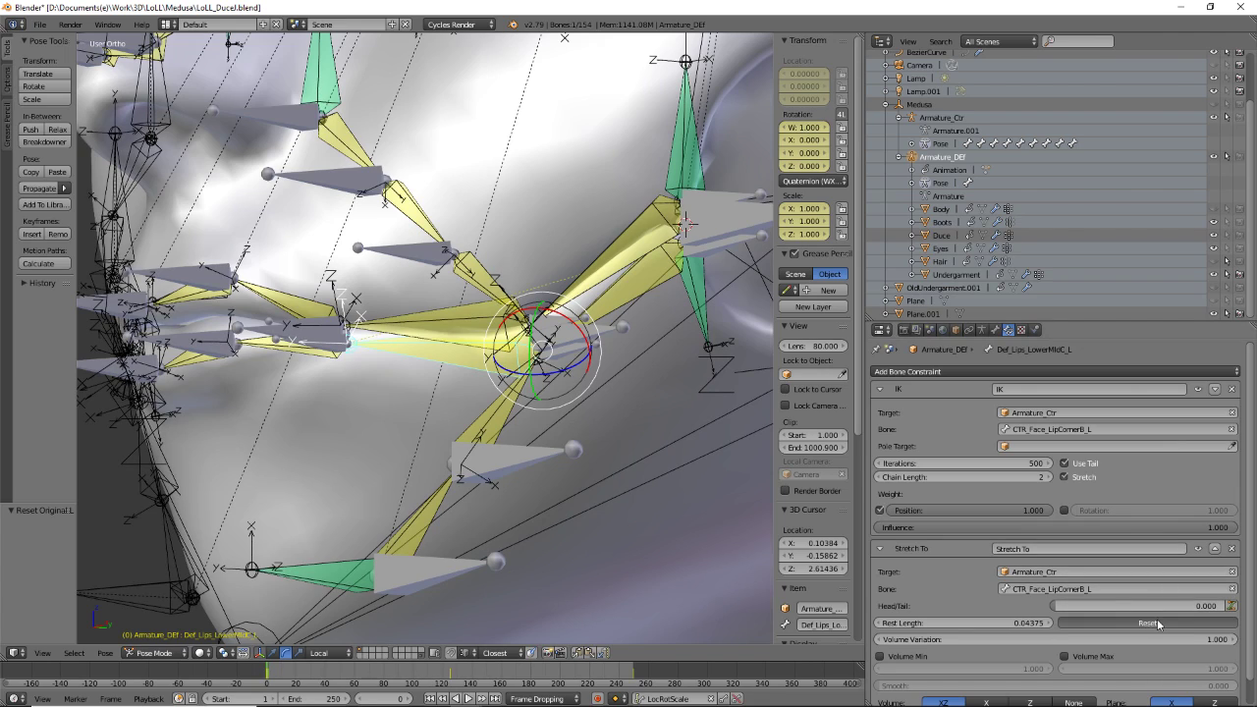
- Reset the Stretch To rest lengths of the left lower lip bones Def_Lips_LowerMidB_L and Def_Lips_LowerMidA_L
{"action": "right_click", "coordinate": [295, 352]}
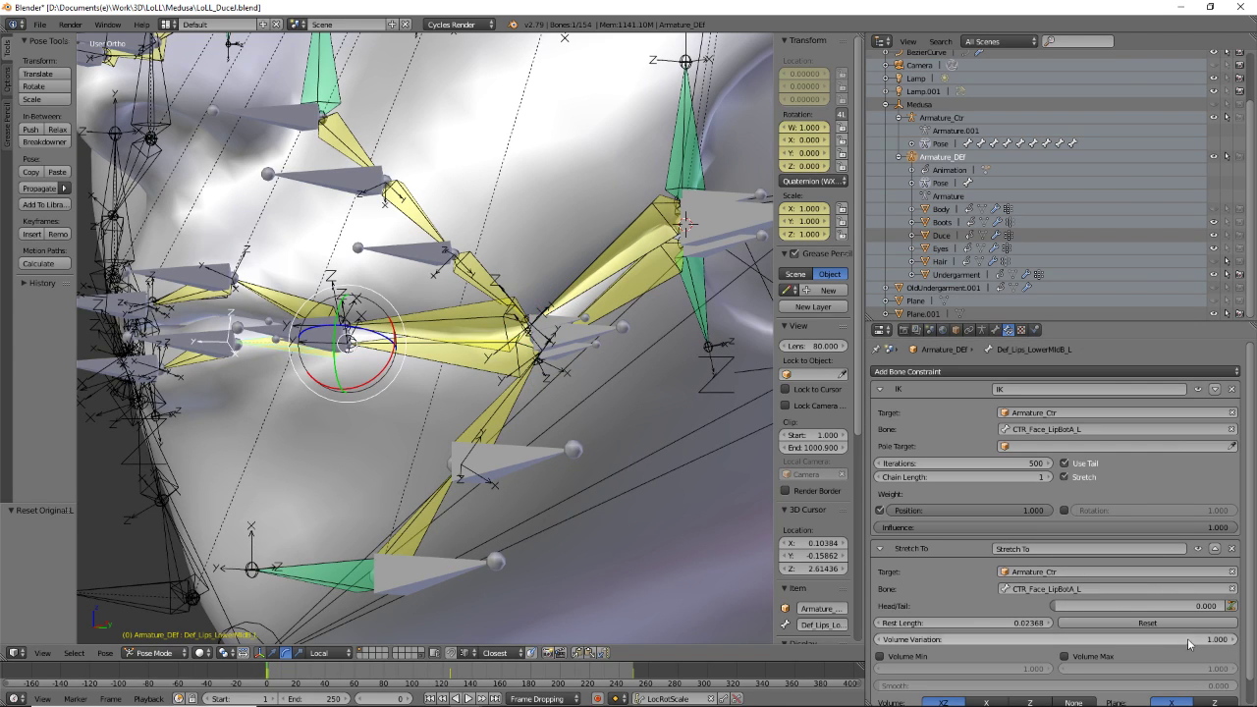
{"action": "left_click", "coordinate": [1157, 624]}
{"action": "left_click", "coordinate": [1157, 624]}
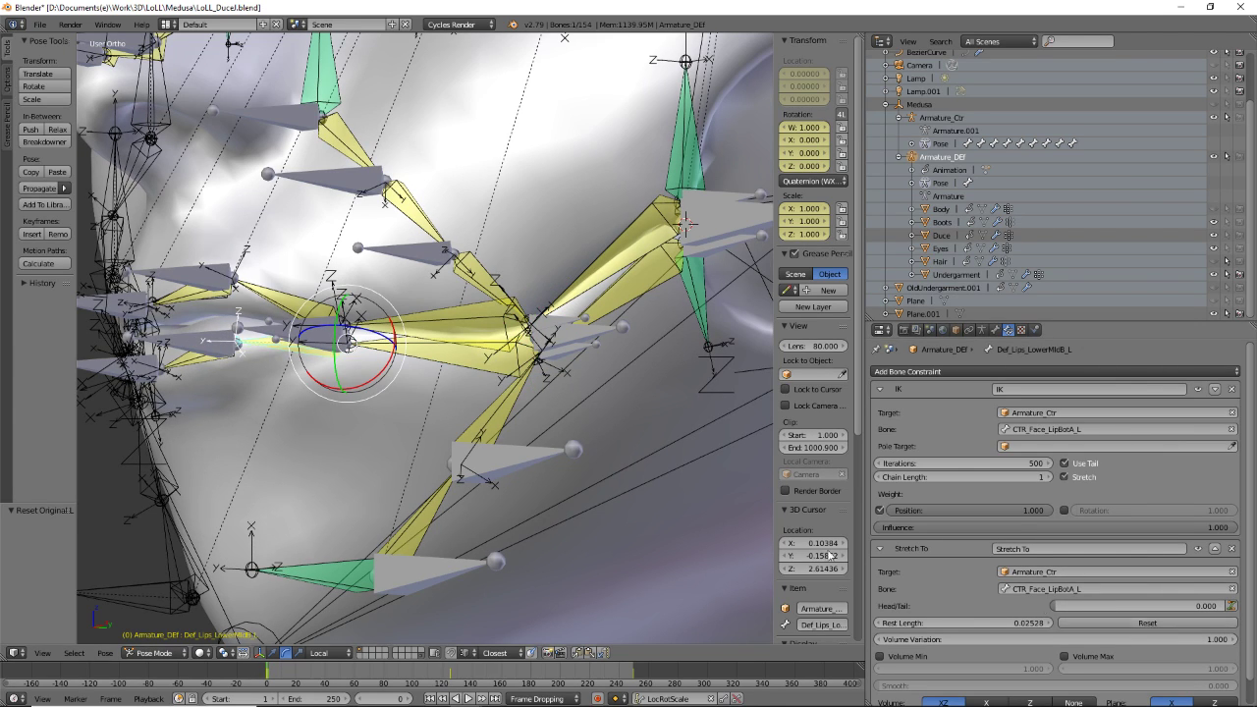
{"action": "right_click", "coordinate": [191, 364]}
{"action": "left_click", "coordinate": [1189, 623]}
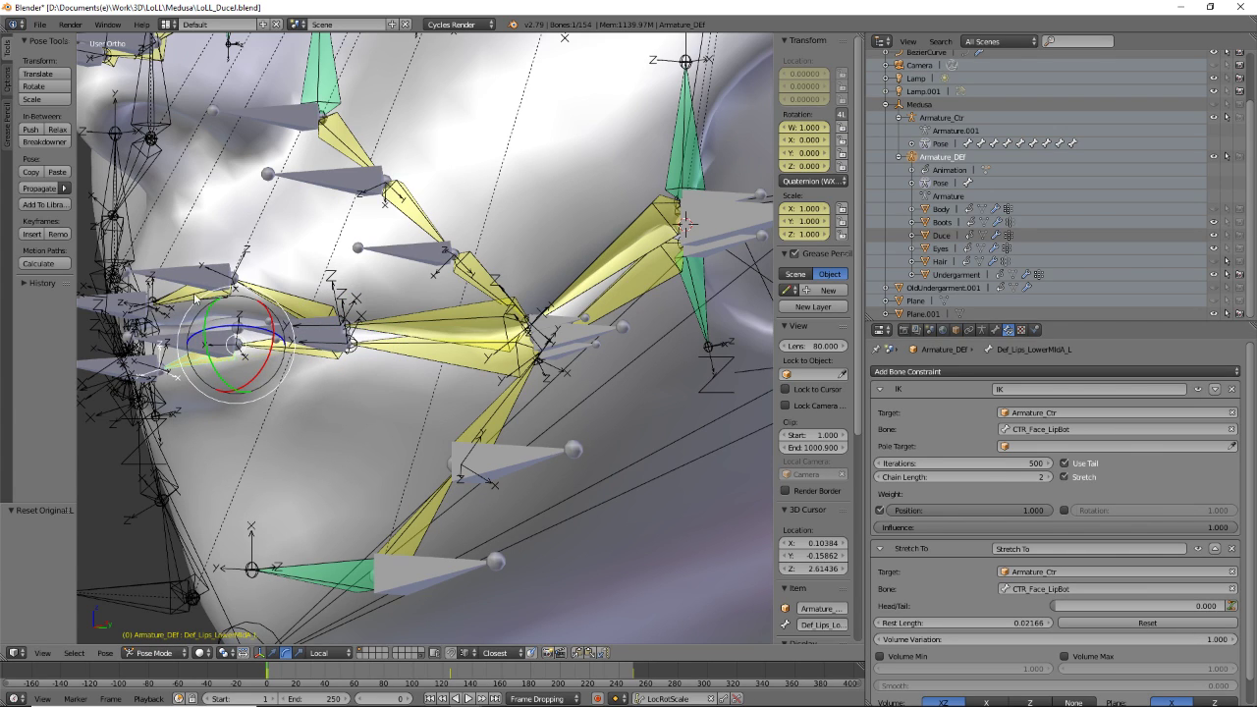
- Check the constraints of Def_Lips_UpperMidC_L and Def_Lips_UpperMidB_L, and reset the Stretch To rest length of Def_Lips_UpperMidA_L.001
{"action": "right_click", "coordinate": [411, 312]}
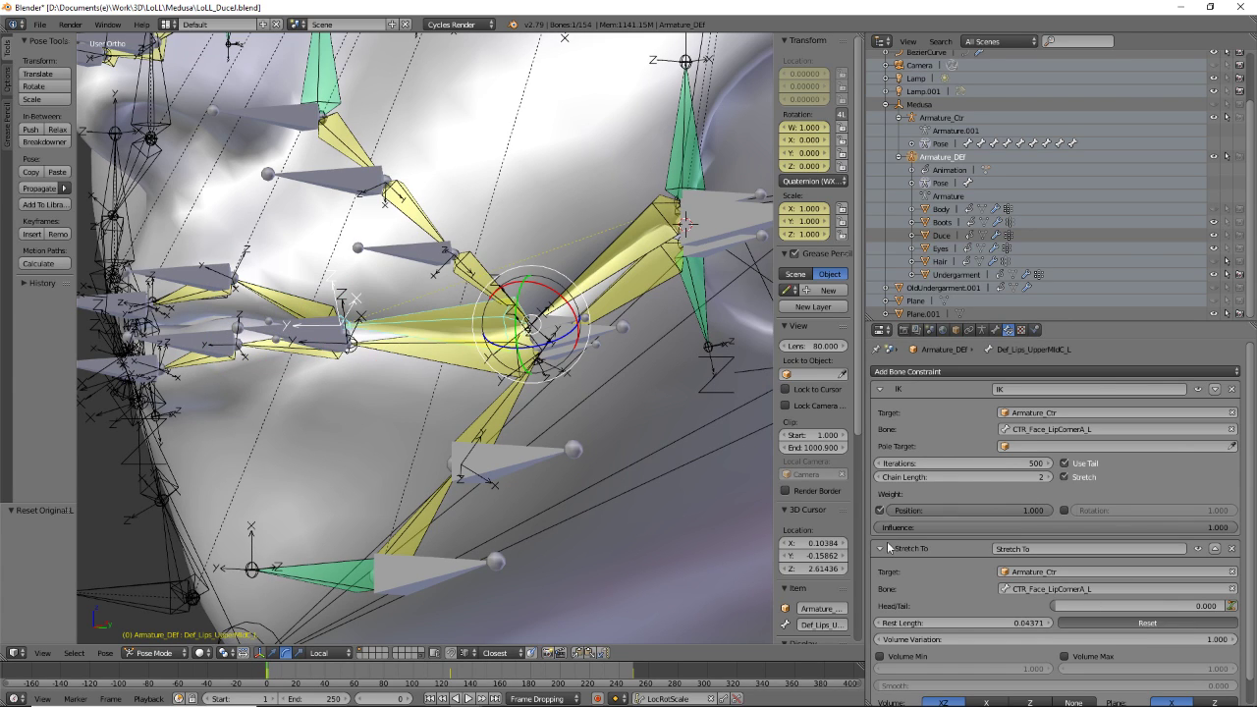
{"action": "right_click", "coordinate": [280, 297]}
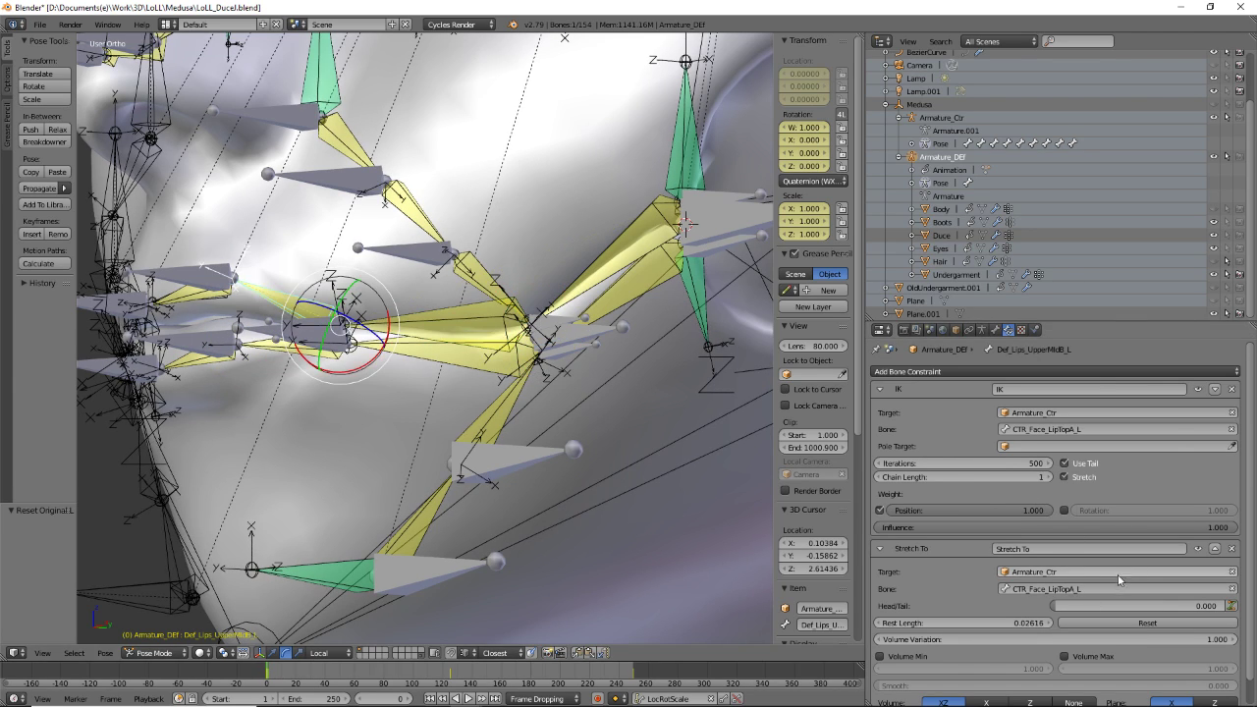
{"action": "right_click", "coordinate": [183, 308]}
{"action": "left_click", "coordinate": [1148, 624]}
{"action": "middle_click_drag", "start_coordinate": [511, 442], "coordinate": [567, 290]}
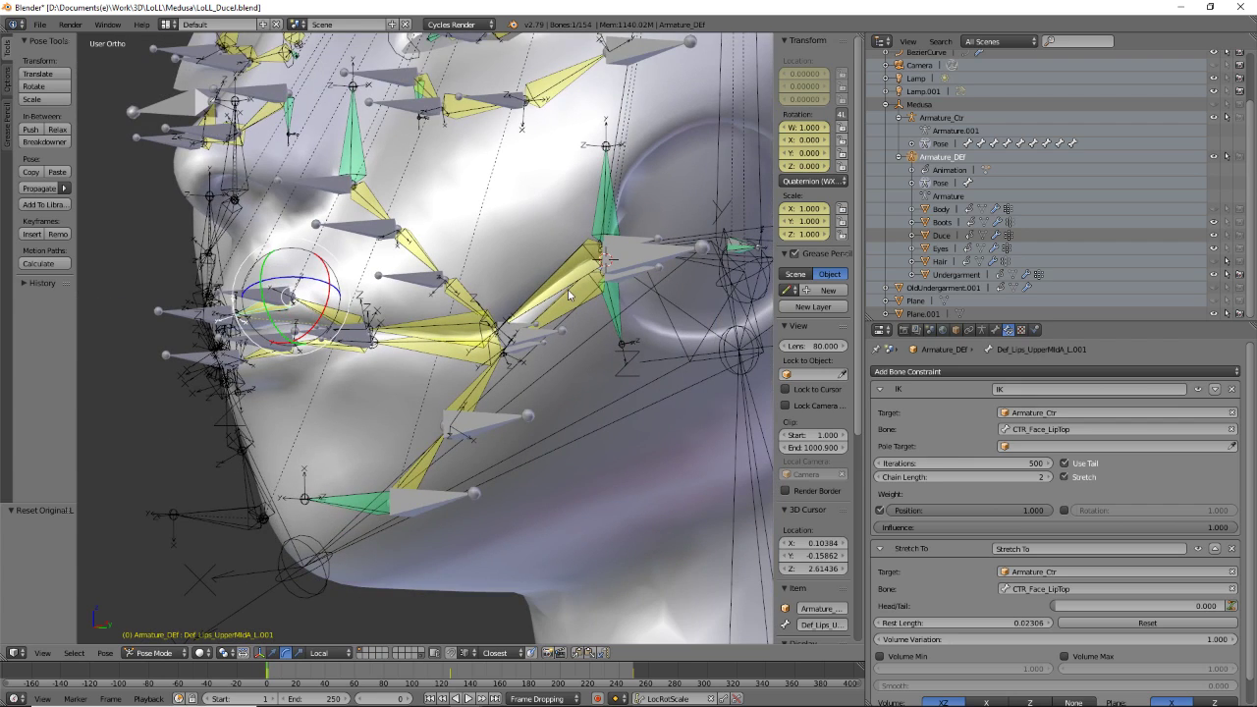
- Check the constraints of Def_Lips_UpperCorner_L and test moving Def_Lips_LowerCorner_L without keeping the move
{"action": "right_click", "coordinate": [568, 291]}
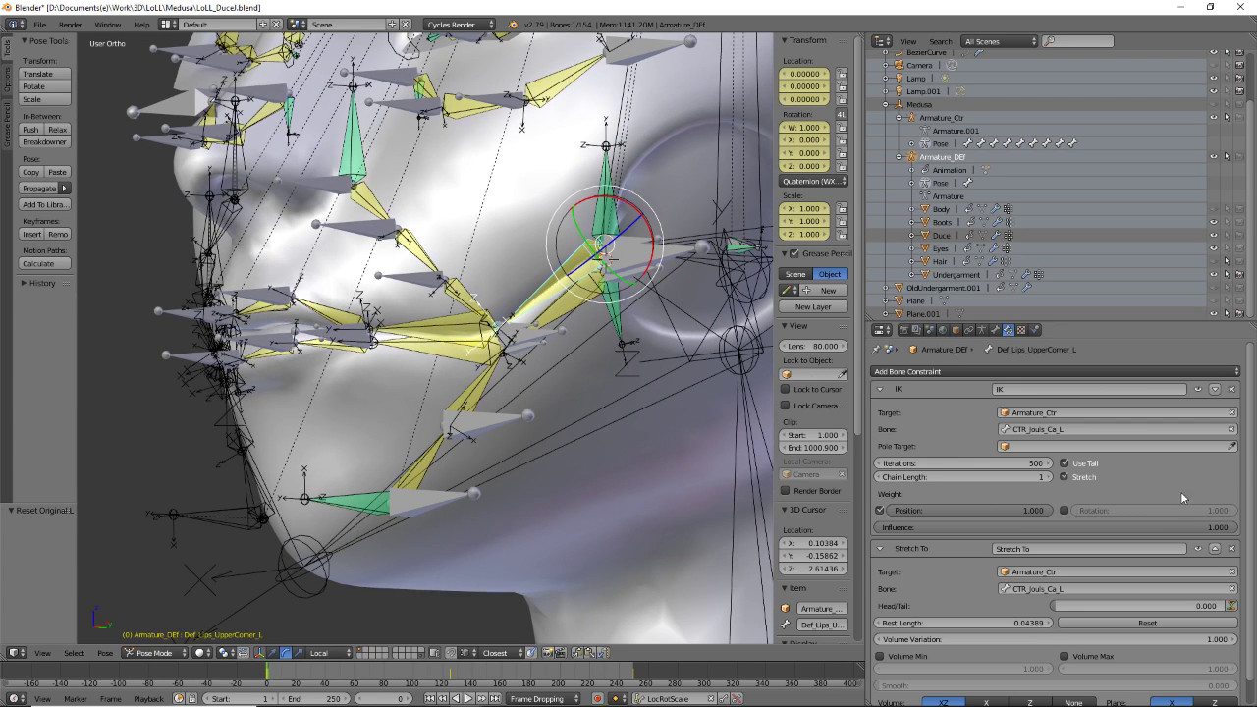
{"action": "right_click", "coordinate": [569, 308]}
{"action": "key", "text": "g"}
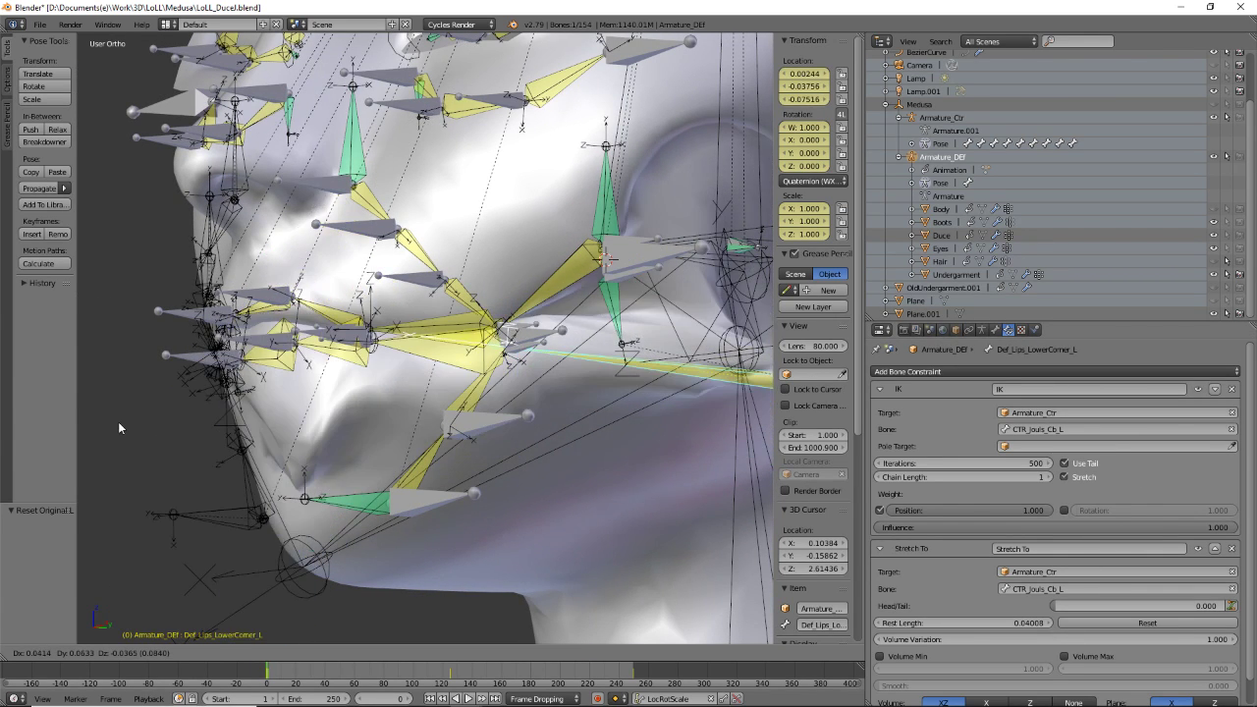
{"action": "key", "text": "Escape"}
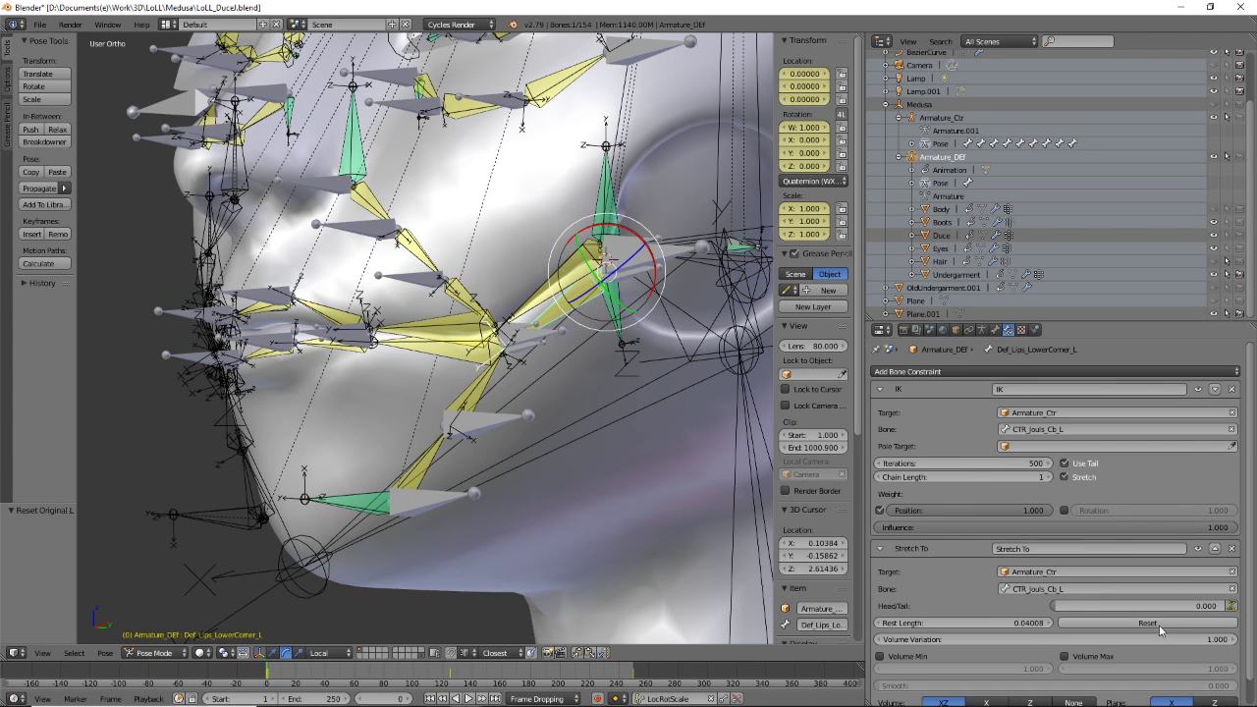
{"action": "middle_click_drag", "start_coordinate": [629, 339], "coordinate": [388, 397]}
{"action": "scroll", "coordinate": [383, 399], "scroll_direction": "up", "scroll_amount": 3}
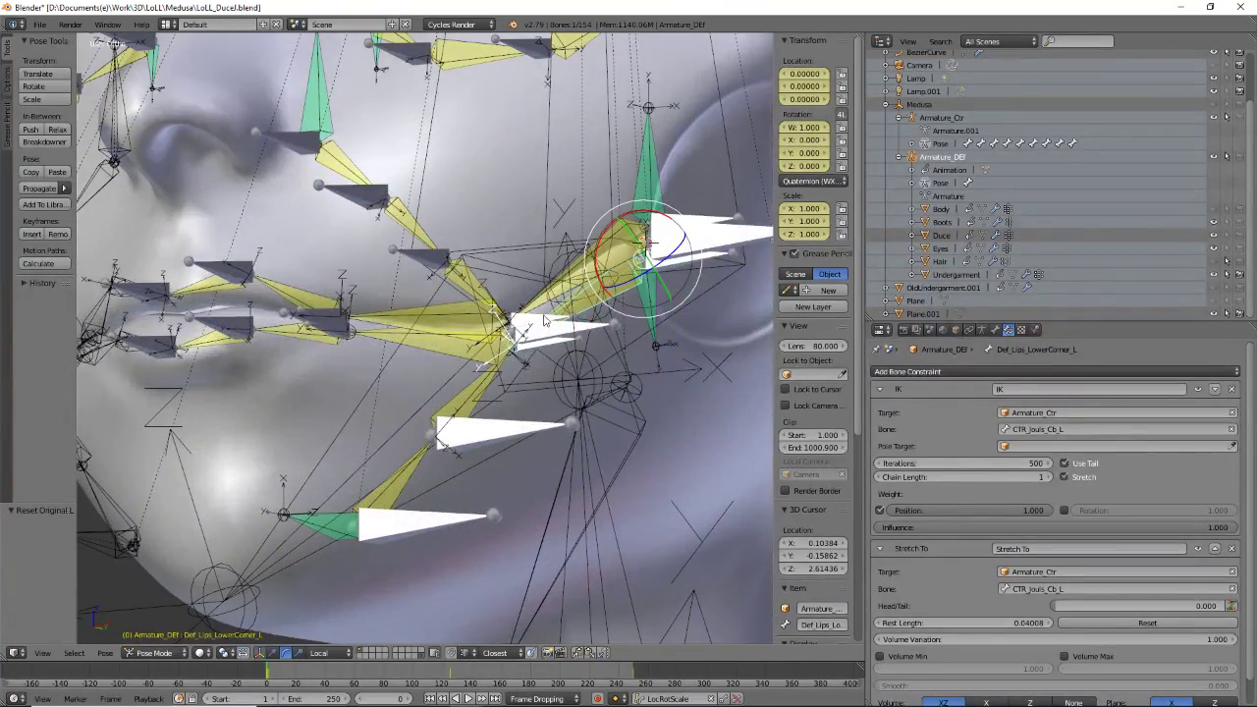
- Lower the viewport subdivisions of the Duce mesh's Subsurf modifier by one level
{"action": "left_click", "coordinate": [995, 330]}
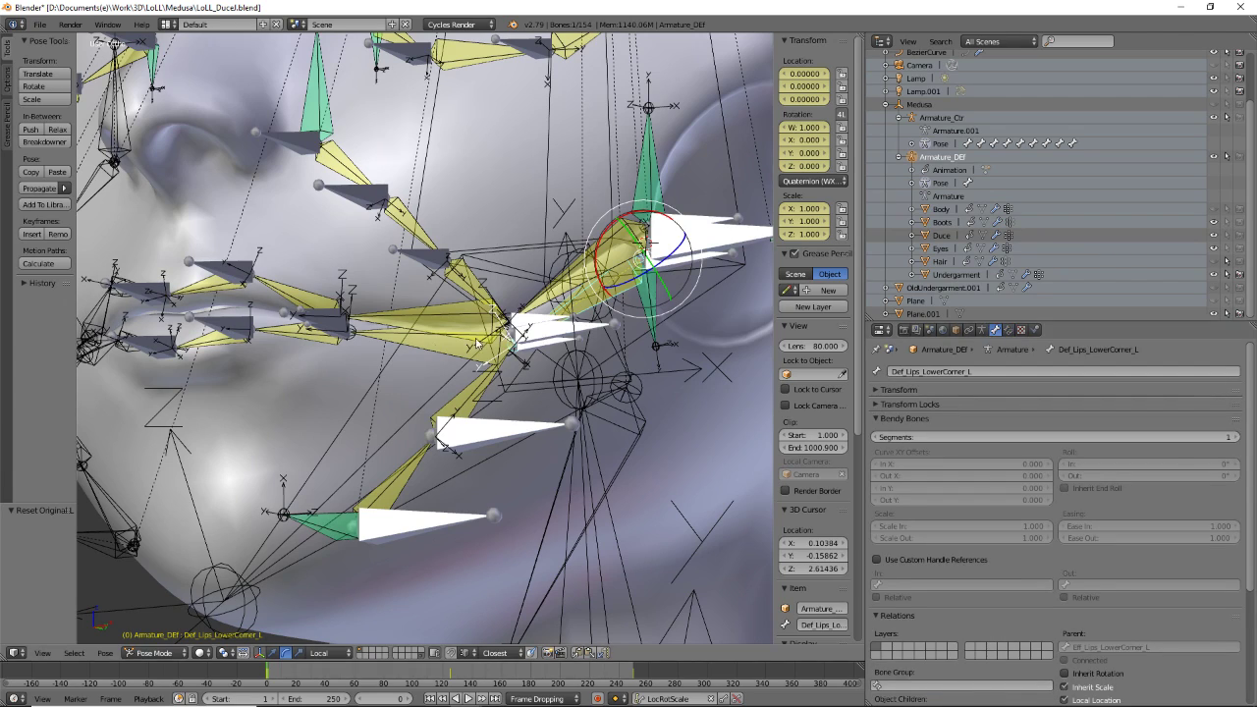
{"action": "left_click", "coordinate": [945, 235]}
{"action": "left_click", "coordinate": [983, 330]}
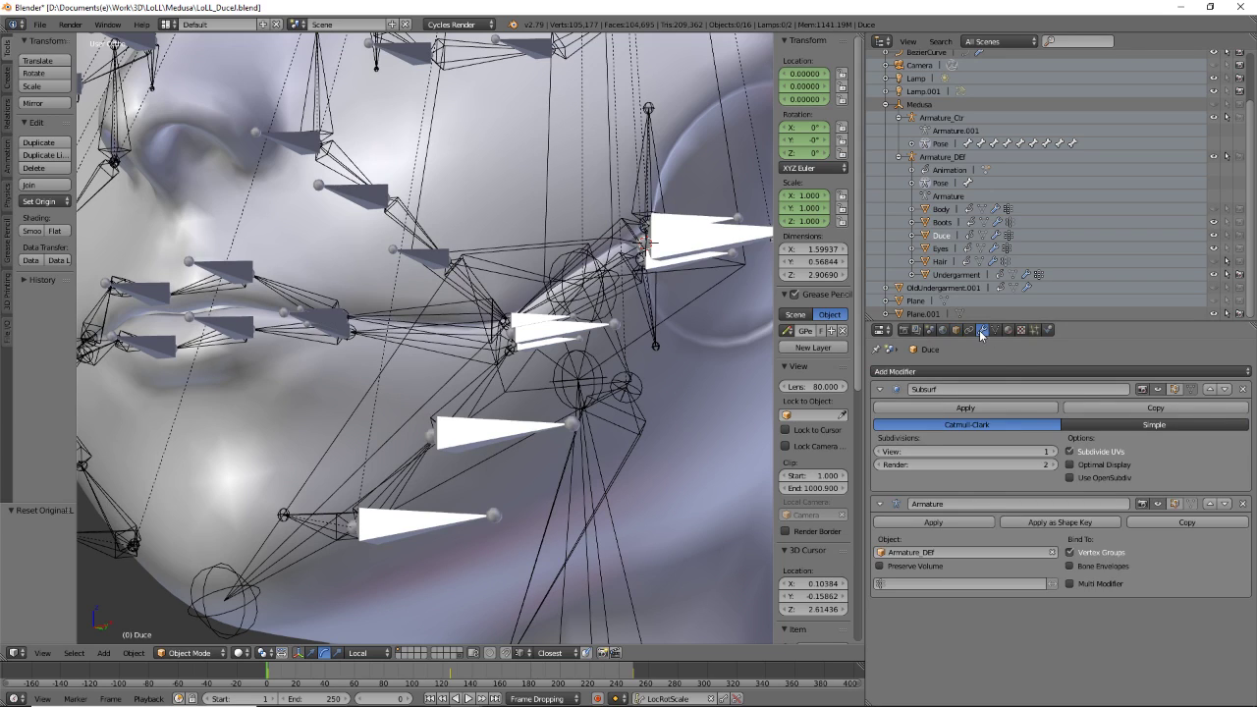
{"action": "left_click", "coordinate": [882, 452]}
{"action": "scroll", "coordinate": [543, 393], "scroll_direction": "down", "scroll_amount": 1}
{"action": "mouse_move", "coordinate": [543, 393]}
{"action": "middle_mouse_down"}
{"action": "mouse_move", "coordinate": [520, 377]}
{"action": "mouse_move", "coordinate": [521, 388]}
{"action": "middle_mouse_up"}
- Test the mouth corner deformation by moving CTR_Jouls_Ca_L up and CTR_Jouls_Cb_L down, without keeping either move
{"action": "right_click", "coordinate": [516, 330]}
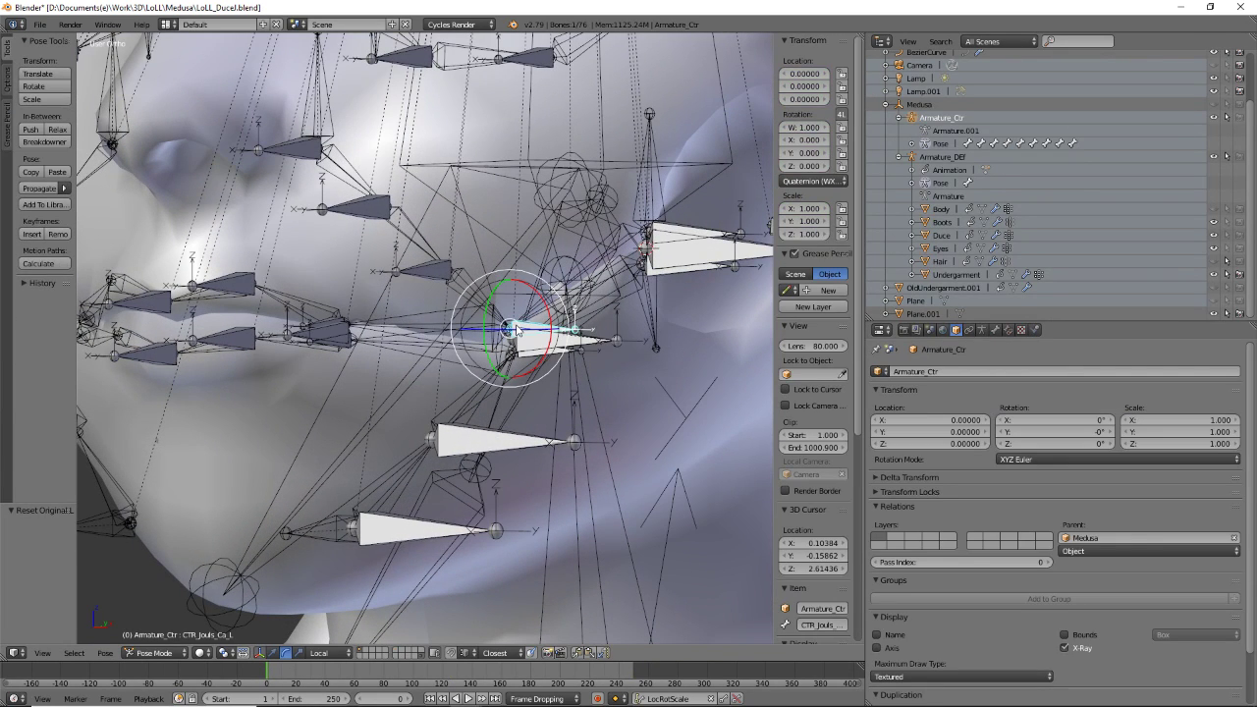
{"action": "key", "text": "g"}
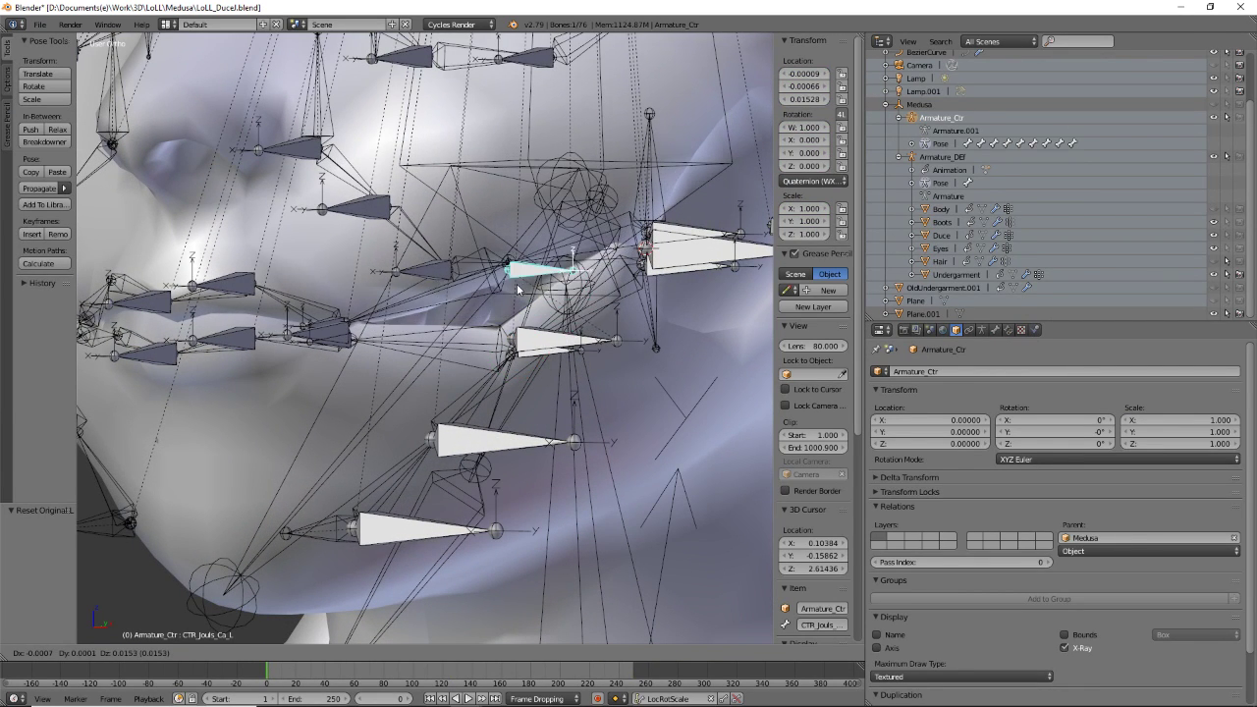
{"action": "right_click", "coordinate": [542, 370]}
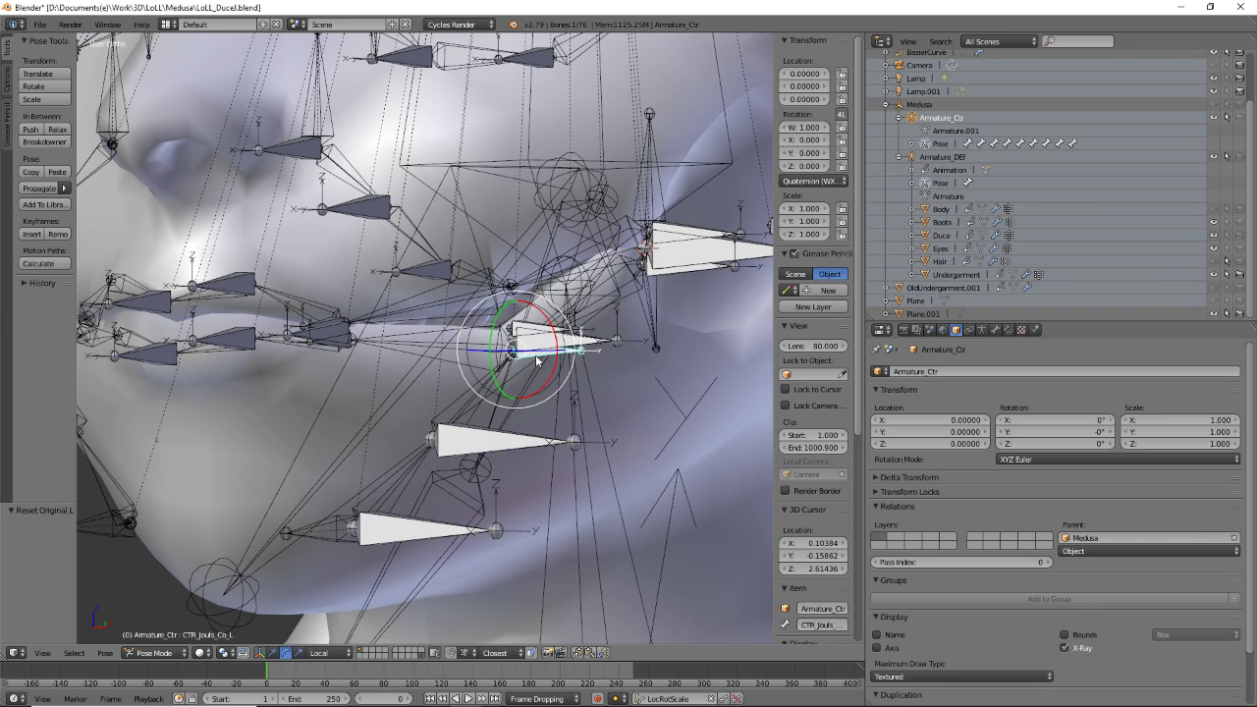
{"action": "key", "text": "g"}
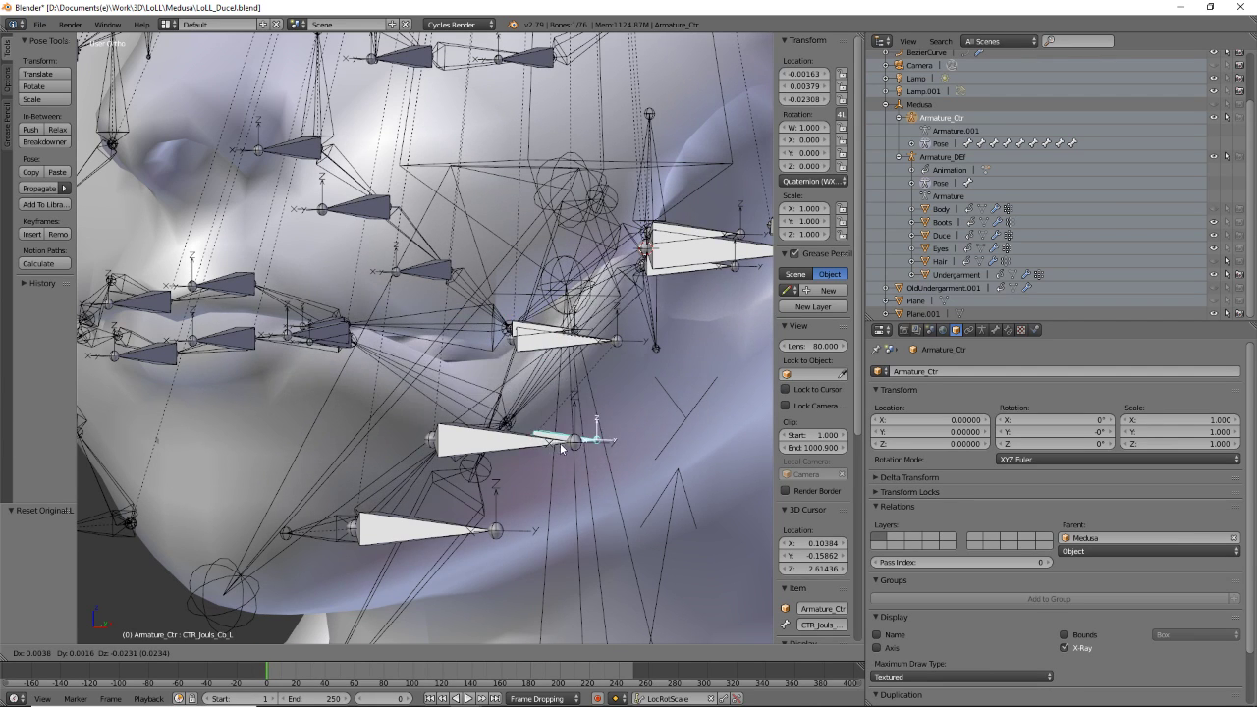
{"action": "right_click", "coordinate": [597, 311]}
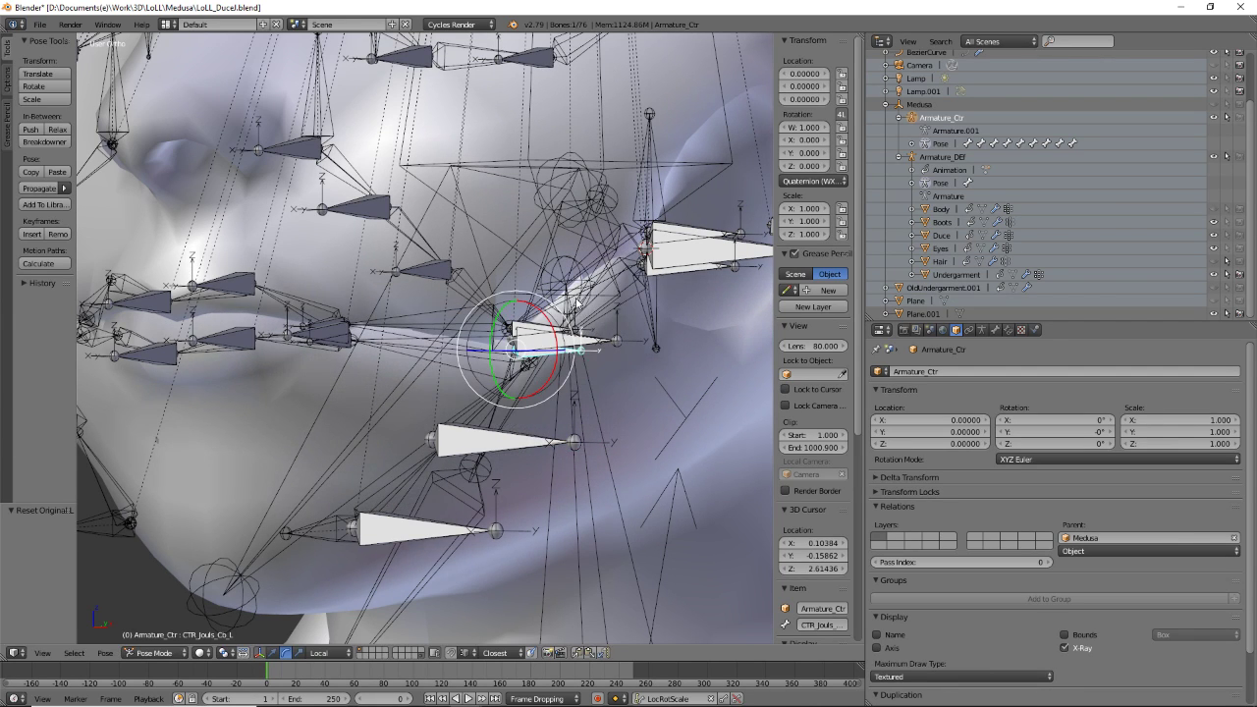
- Test moving the cheek control CTR_cheekLower_Out_L outward along the global X axis without keeping the move
{"action": "key", "text": "ctrl+Tab"}
{"action": "key", "text": "ctrl+Tab"}
{"action": "middle_click_drag", "start_coordinate": [584, 317], "coordinate": [518, 314]}
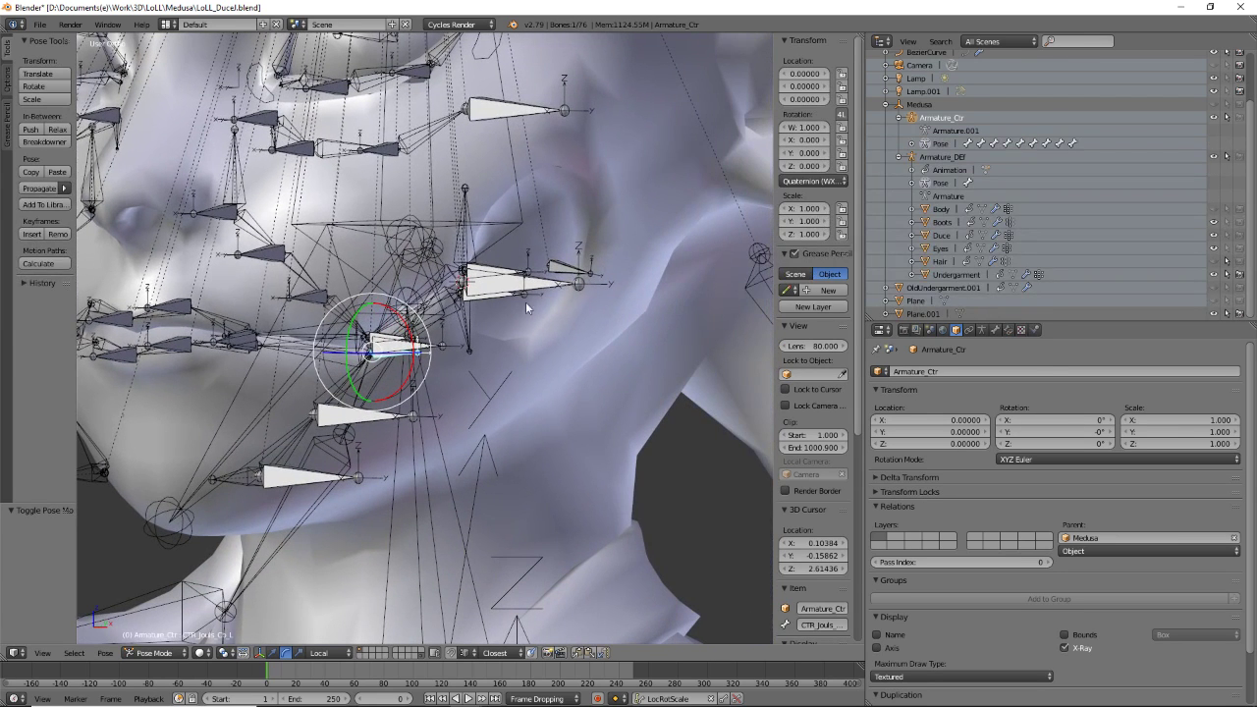
{"action": "right_click", "coordinate": [568, 267]}
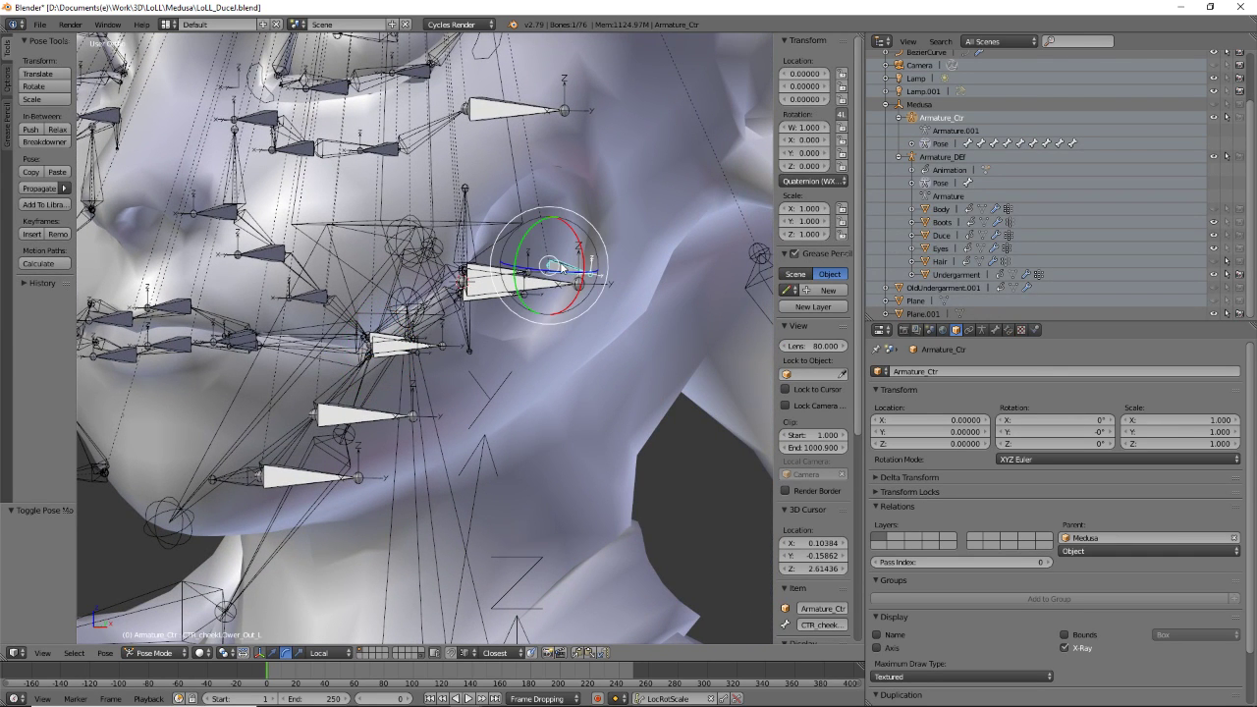
{"action": "key", "text": "g"}
{"action": "key", "text": "x"}
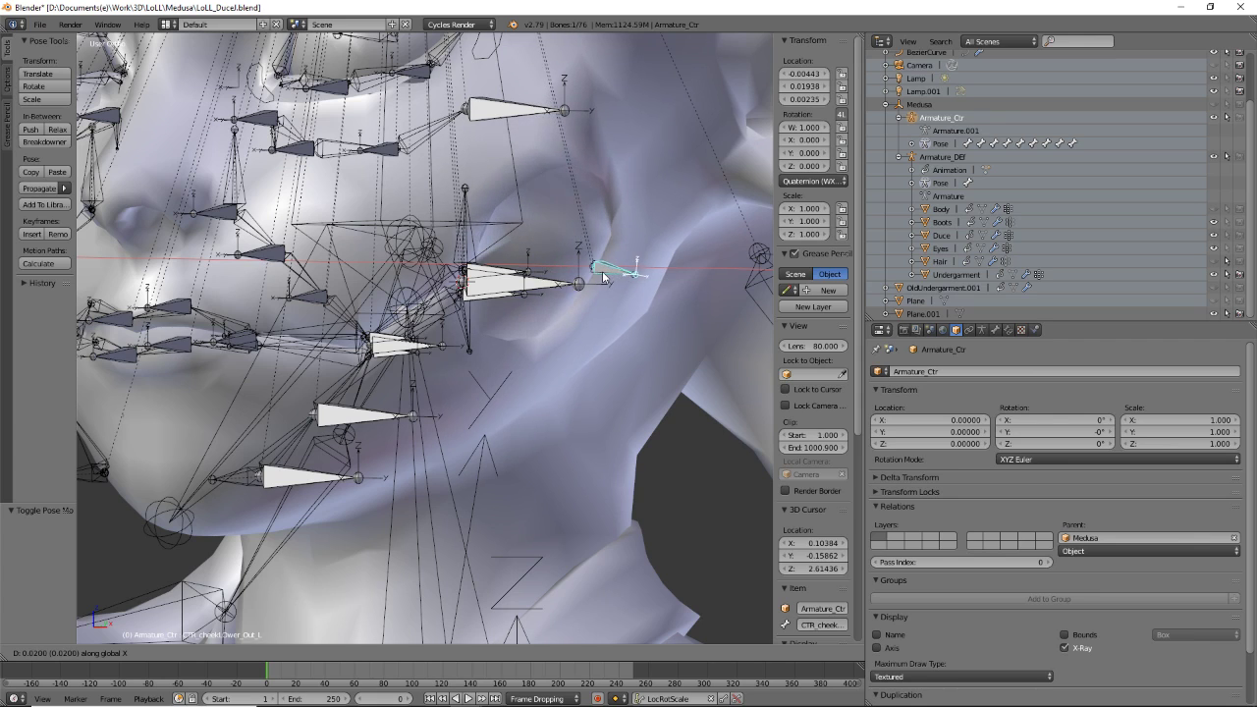
{"action": "key", "text": "Escape"}
- Inspect the face rig from both sides of the head and save over the current blend file
{"action": "scroll", "coordinate": [567, 318], "scroll_direction": "down", "scroll_amount": 5}
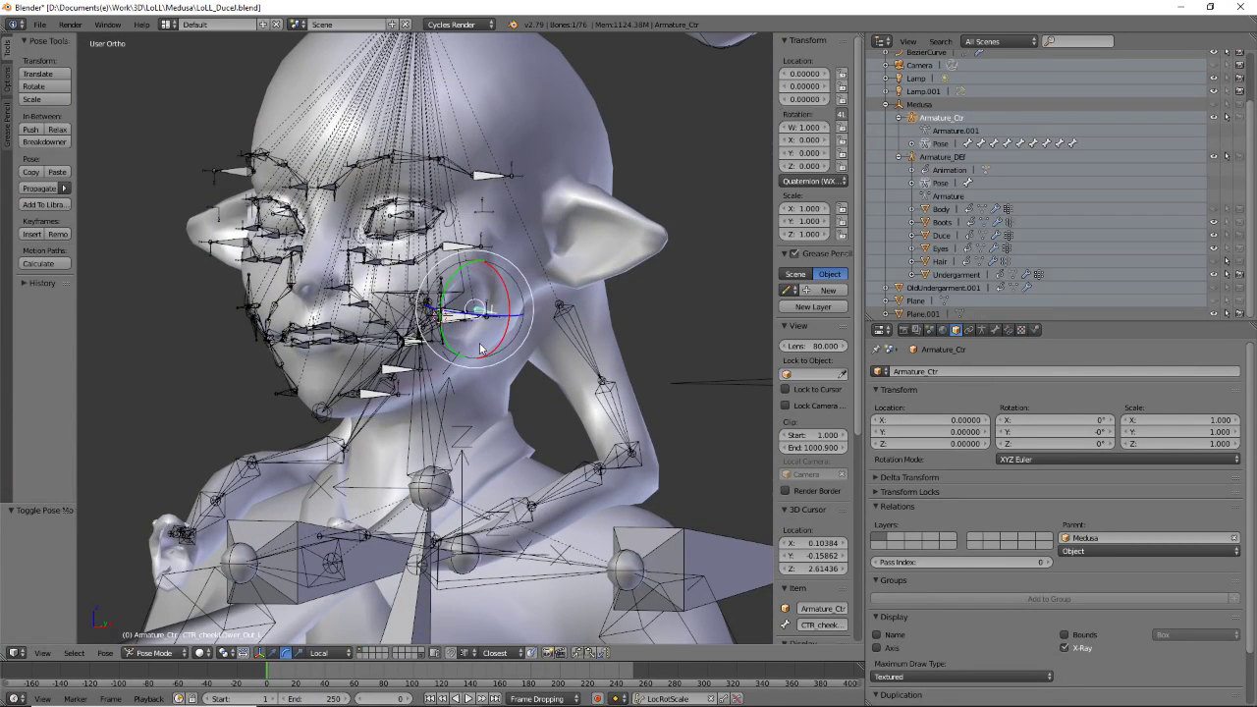
{"action": "middle_click_drag", "start_coordinate": [482, 349], "coordinate": [614, 324]}
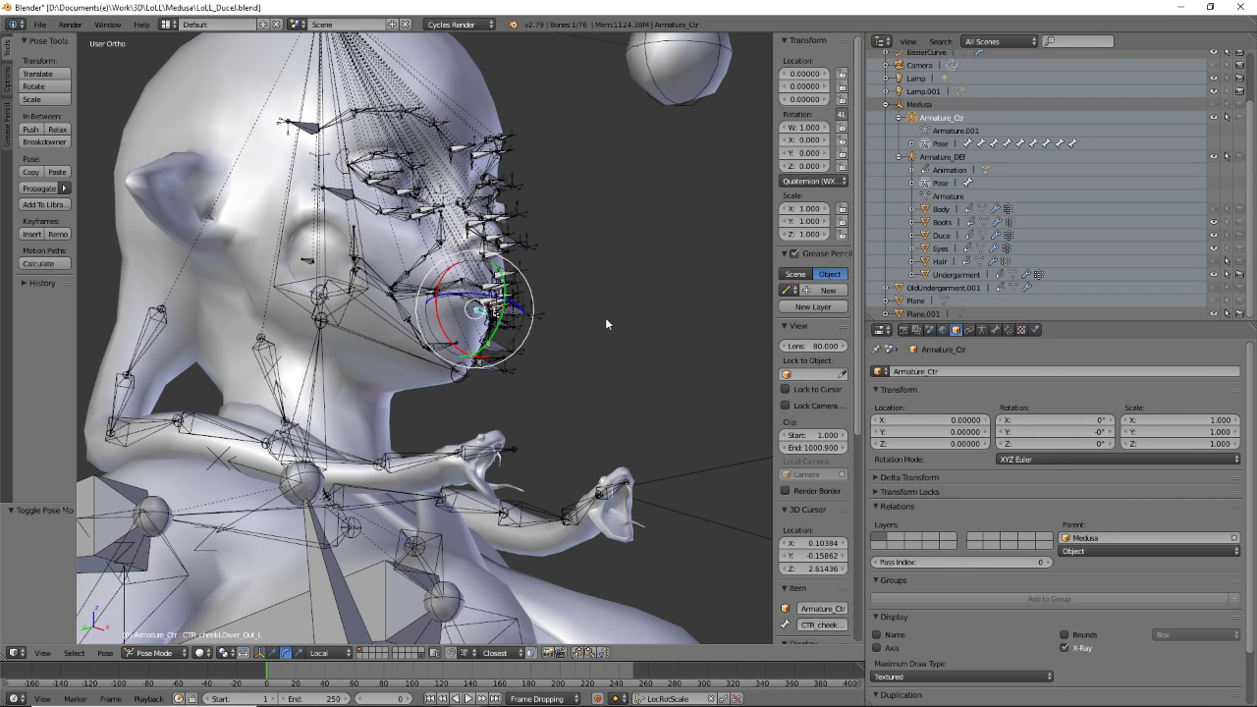
{"action": "middle_click_drag", "start_coordinate": [607, 320], "coordinate": [530, 350]}
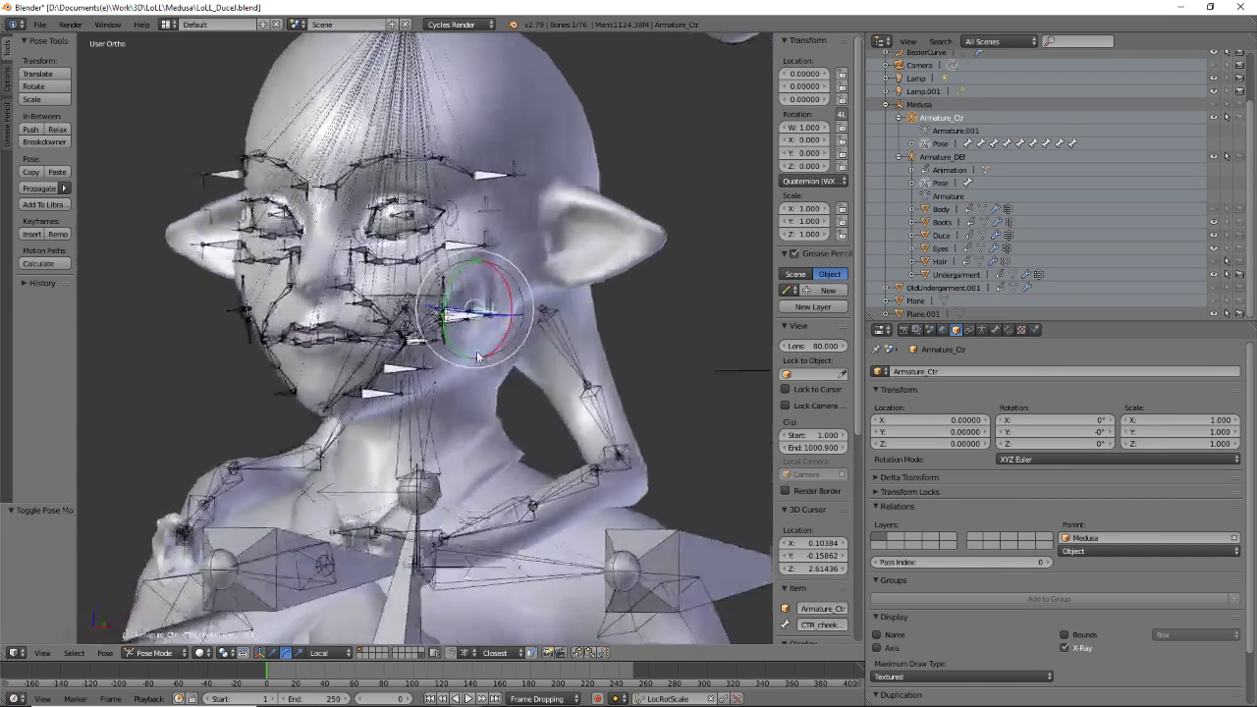
{"action": "scroll", "coordinate": [495, 360], "scroll_direction": "up", "scroll_amount": 4}
{"action": "key", "text": "ctrl+s"}
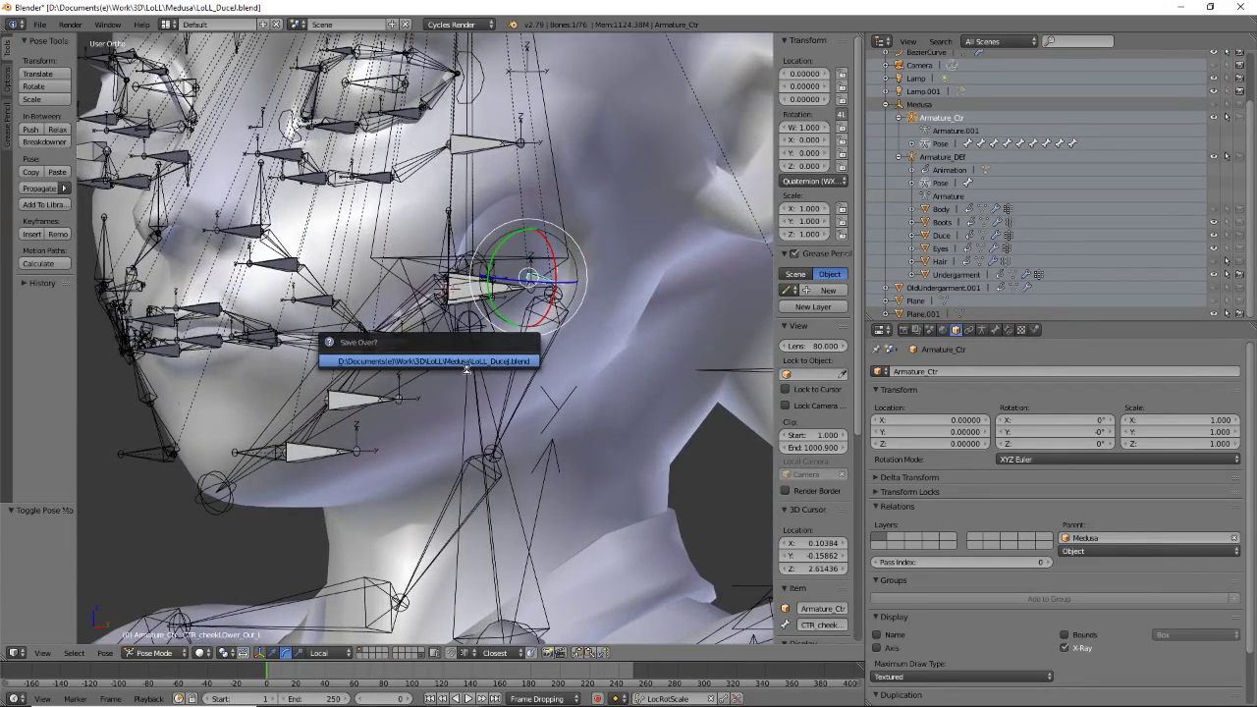
{"action": "left_click", "coordinate": [459, 363]}
- Test the lower mouth corner again by moving CTR_Jouls_Cb_L down and outward, without keeping the move
{"action": "middle_click_drag", "start_coordinate": [464, 421], "coordinate": [429, 386]}
{"action": "scroll", "coordinate": [429, 386], "scroll_direction": "up", "scroll_amount": 3}
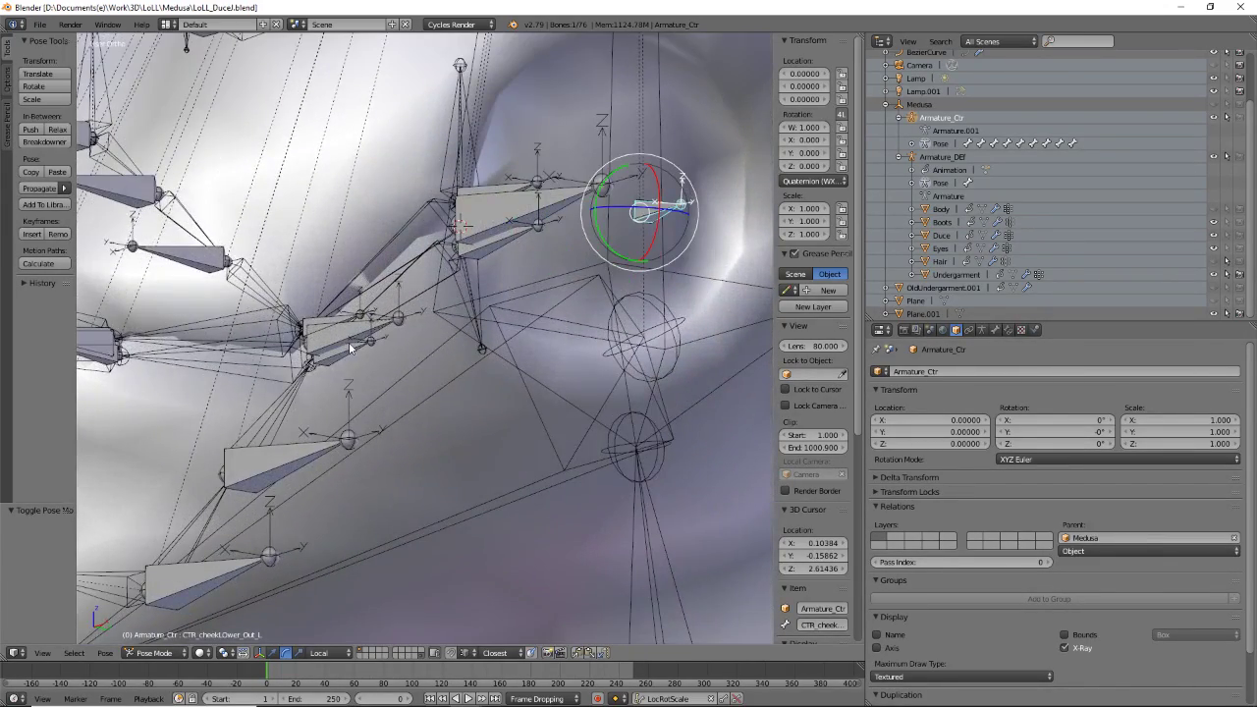
{"action": "right_click", "coordinate": [338, 364]}
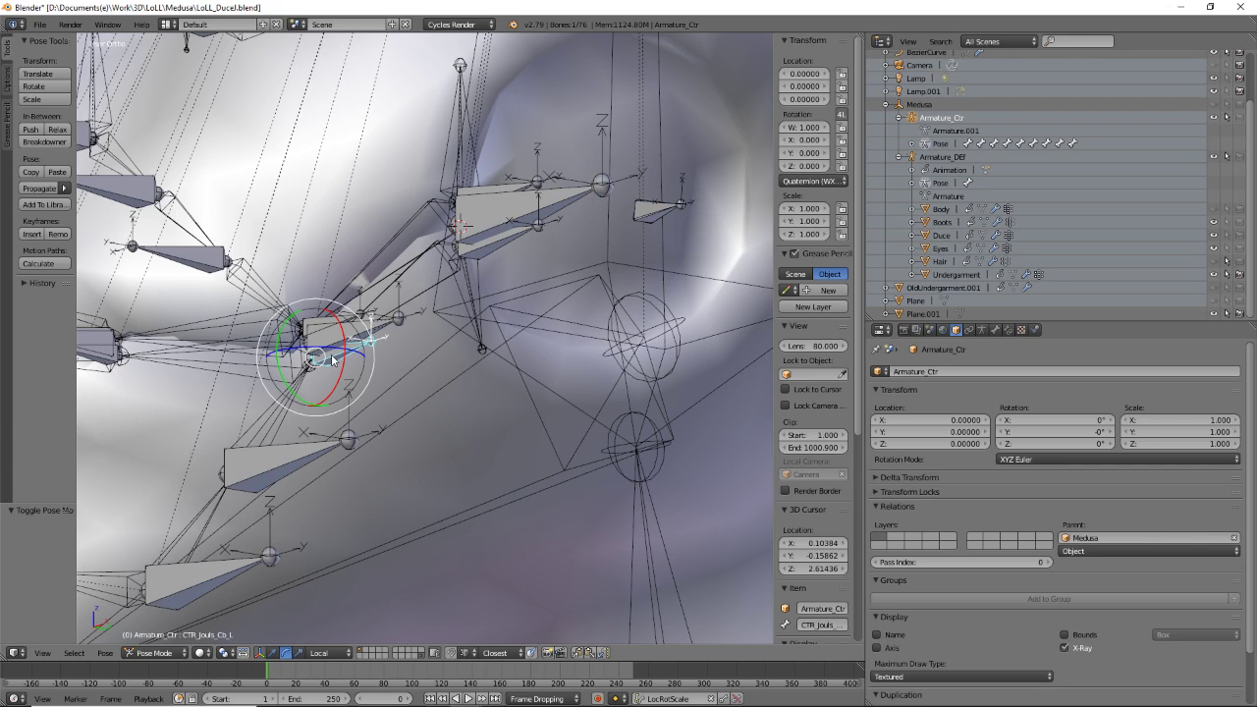
{"action": "key", "text": "g"}
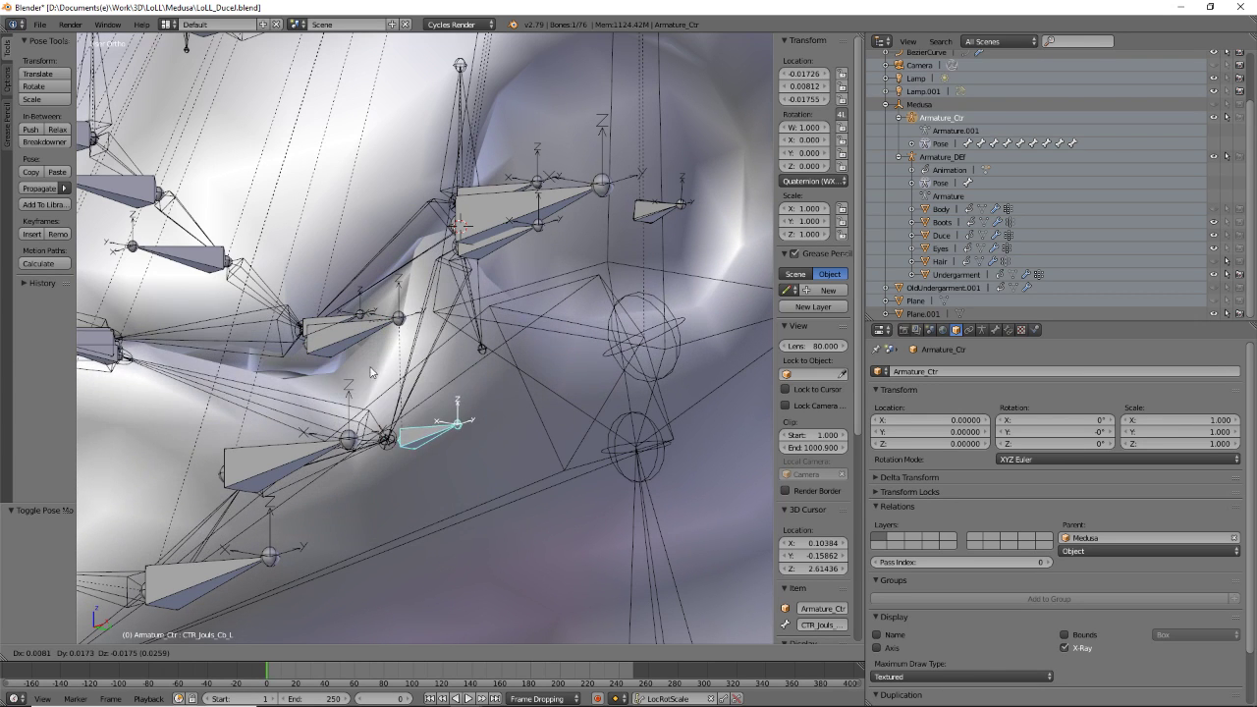
{"action": "right_click", "coordinate": [318, 463]}
{"action": "middle_click_drag", "start_coordinate": [303, 477], "coordinate": [450, 440]}
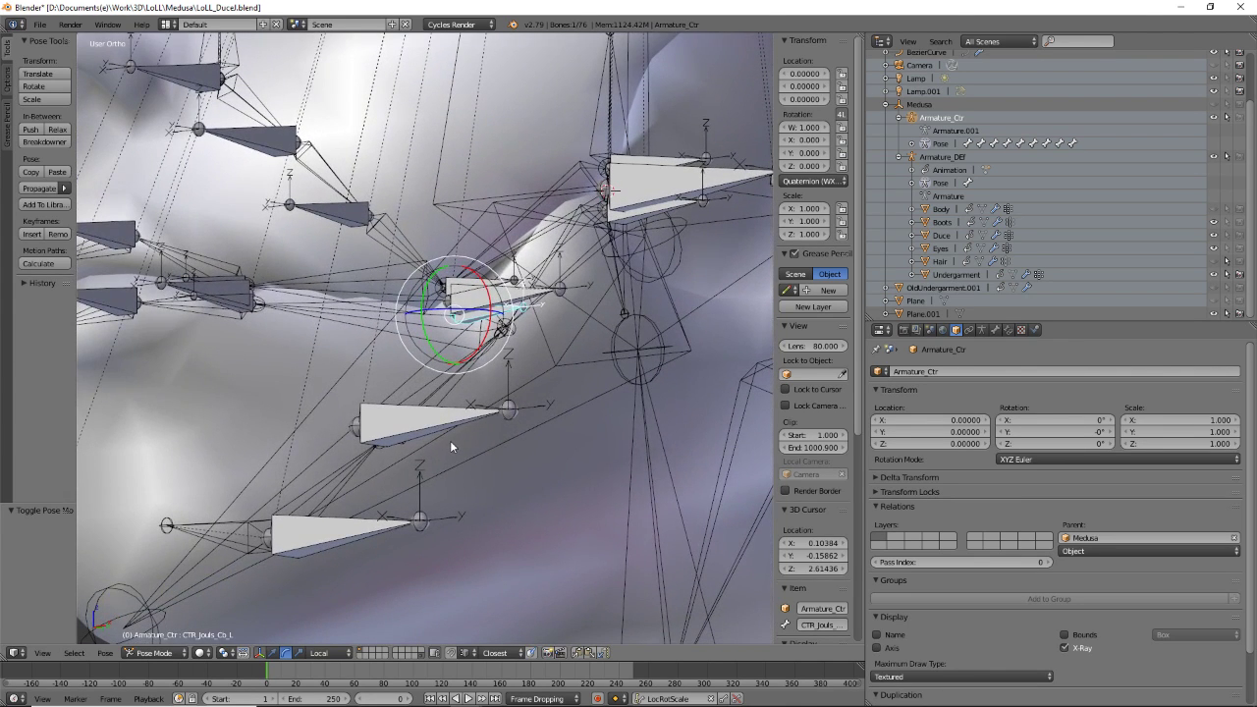
- Test the jowl deformation by moving CTR_Jouls_D_L outward and CTR_Jouls_E_L down, without keeping either move
{"action": "right_click", "coordinate": [418, 427]}
{"action": "key", "text": "g"}
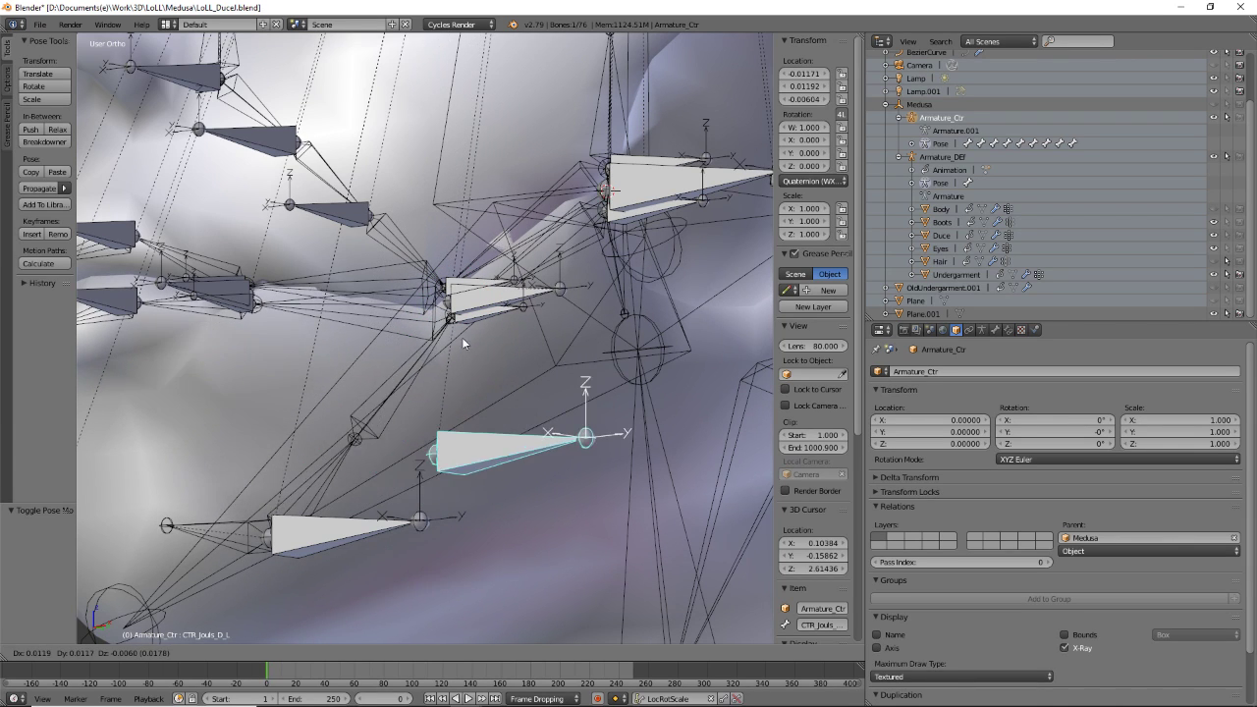
{"action": "key", "text": "Escape"}
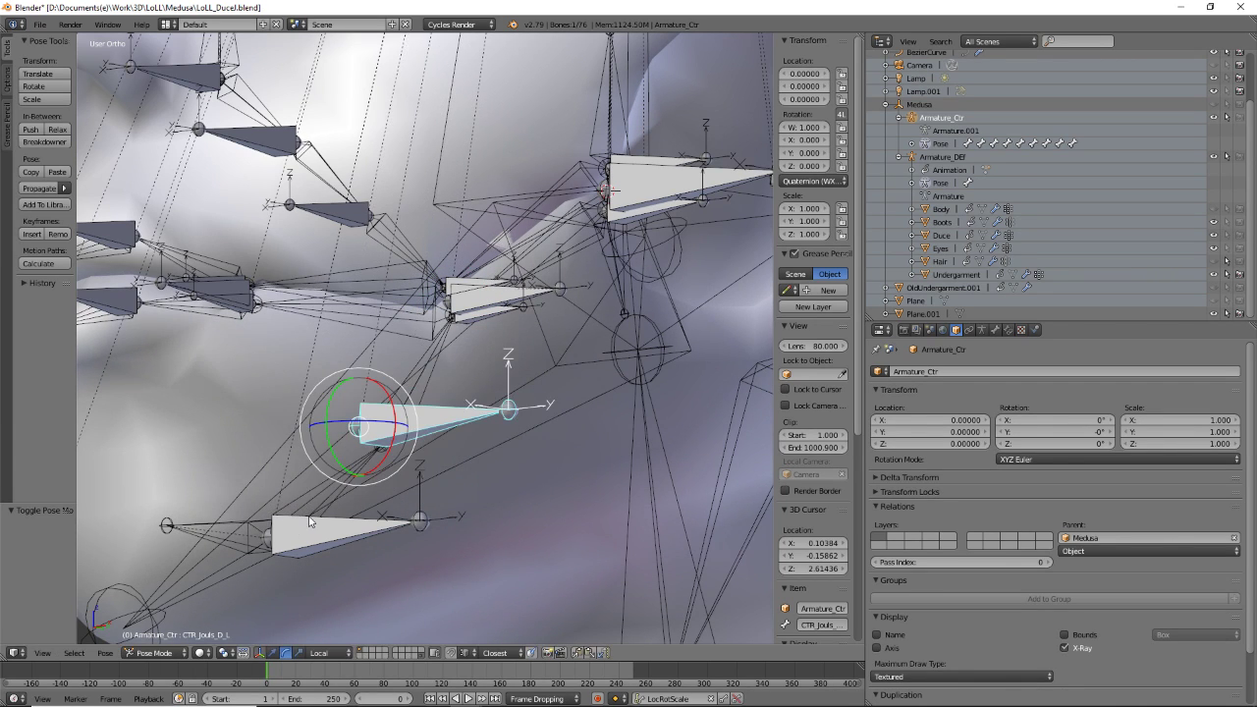
{"action": "right_click", "coordinate": [308, 529]}
{"action": "key", "text": "g"}
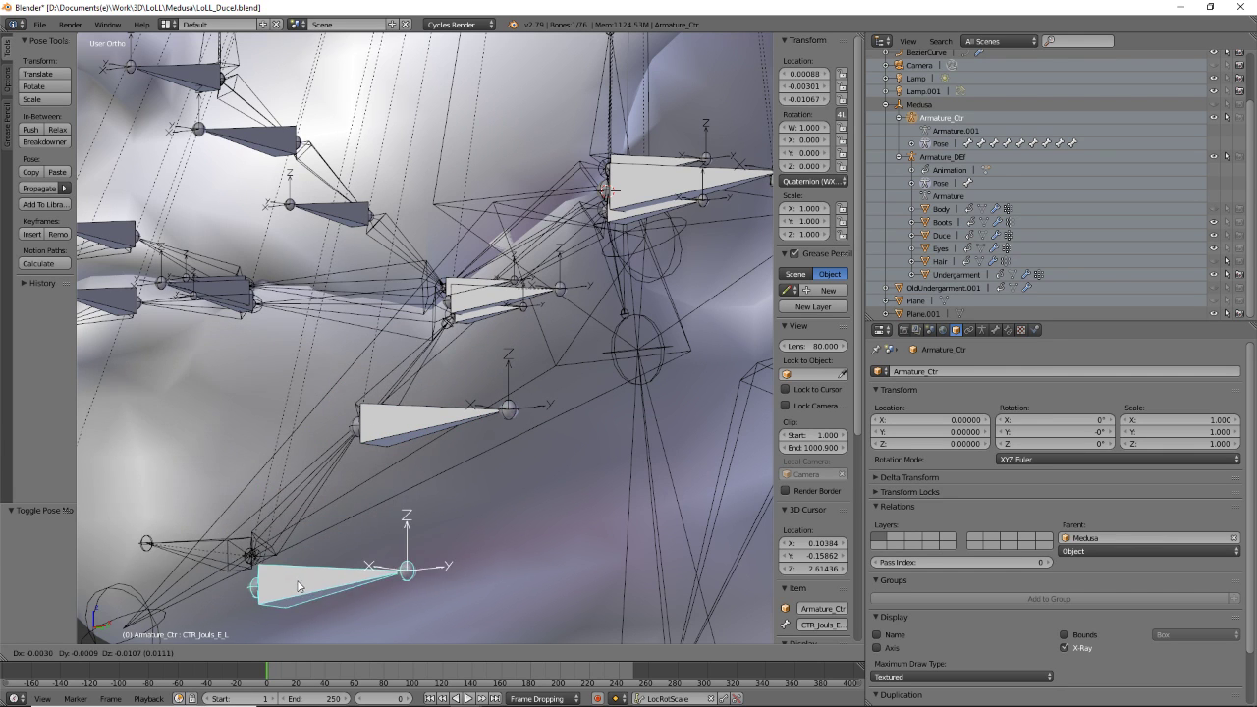
{"action": "key", "text": "Escape"}
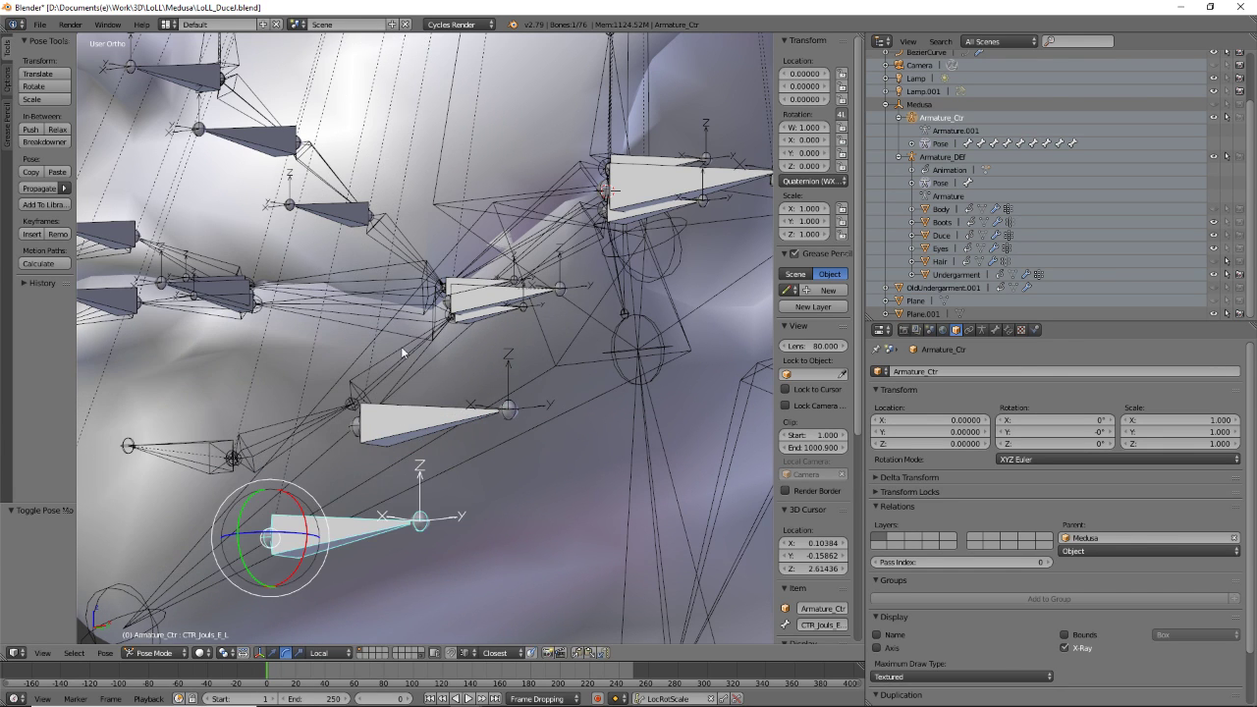
- Save the rig over the current blend file LoLL_Duce.blend
{"action": "scroll", "coordinate": [401, 349], "scroll_direction": "down", "scroll_amount": 4}
{"action": "middle_click_drag", "start_coordinate": [351, 322], "coordinate": [368, 341]}
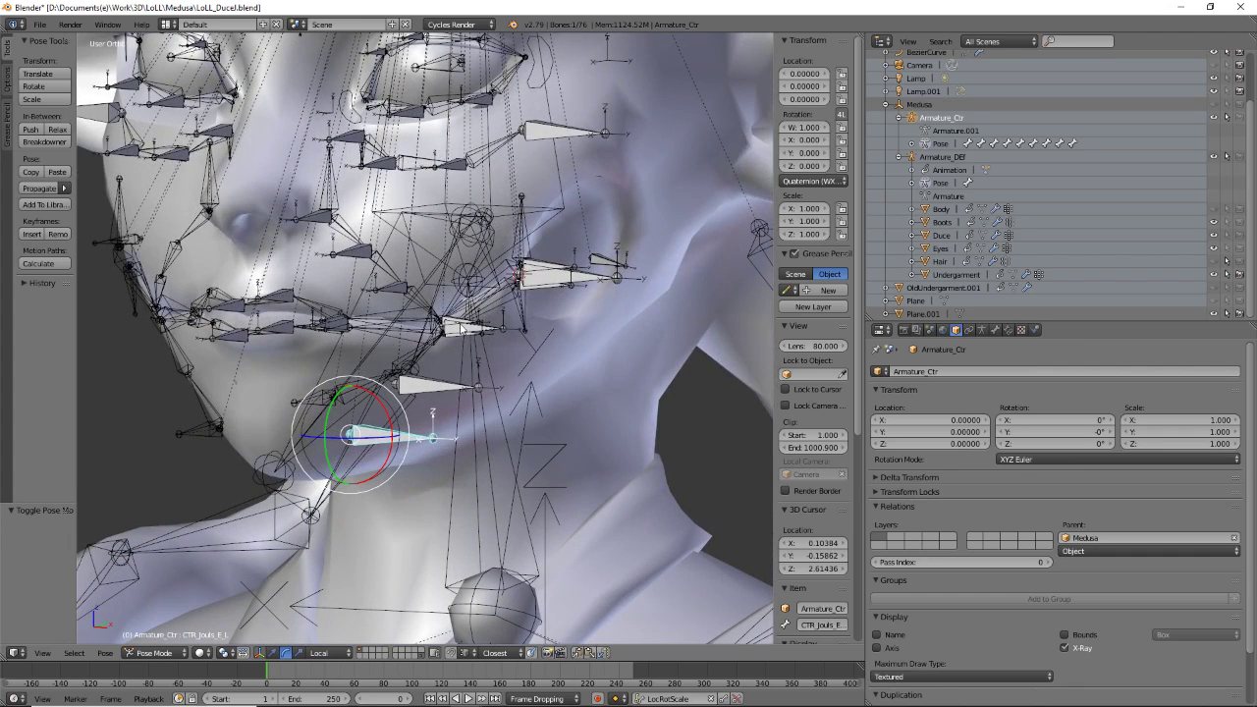
{"action": "key", "text": "ctrl+s"}
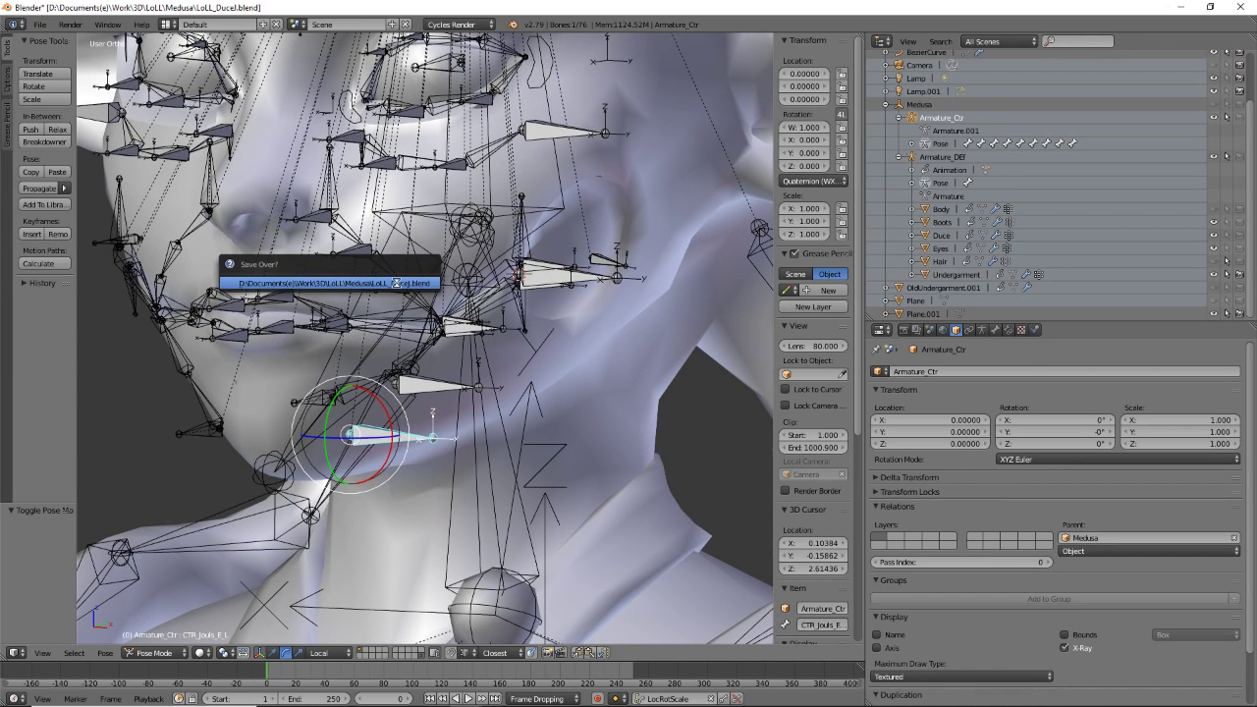
{"action": "left_click", "coordinate": [396, 283]}
- Examine the complete face and upper-body rig from the front and from the side of the head
{"action": "scroll", "coordinate": [398, 307], "scroll_direction": "down", "scroll_amount": 5}
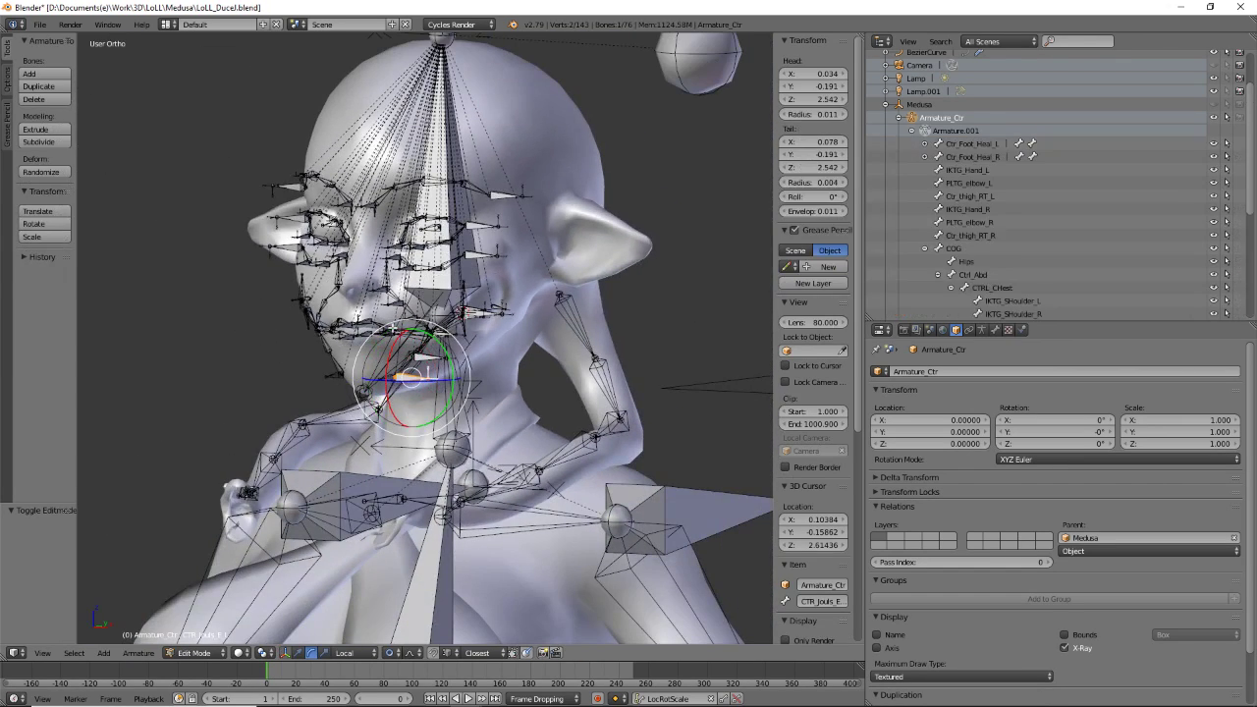
{"action": "middle_click_drag", "start_coordinate": [361, 355], "coordinate": [423, 339]}
{"action": "scroll", "coordinate": [422, 339], "scroll_direction": "up", "scroll_amount": 2}
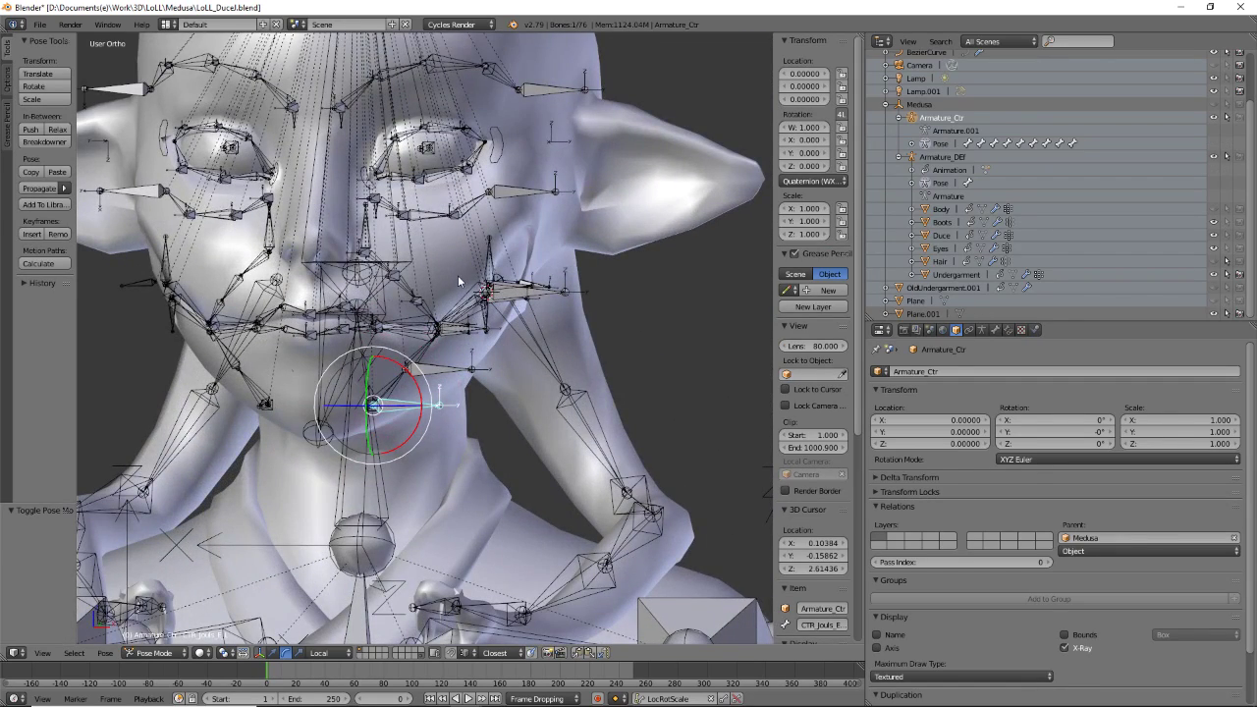
{"action": "scroll", "coordinate": [444, 326], "scroll_direction": "up", "scroll_amount": 1}
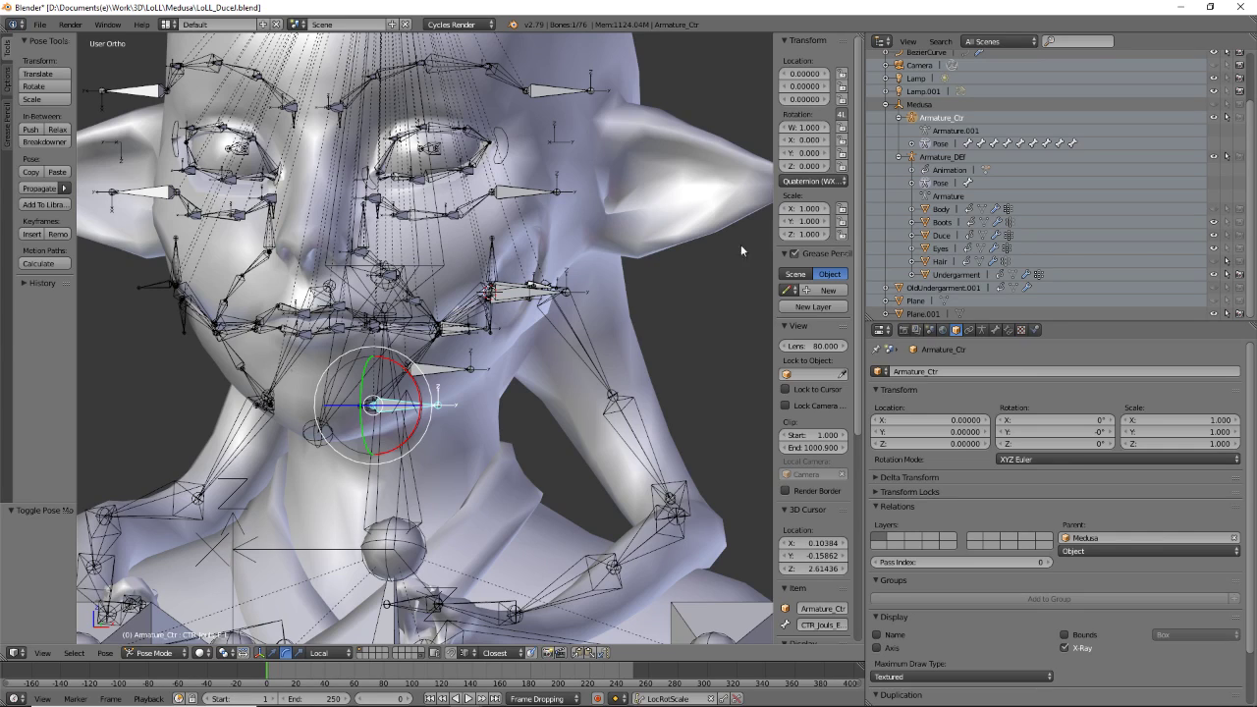
{"action": "scroll", "coordinate": [482, 275], "scroll_direction": "down", "scroll_amount": 3}
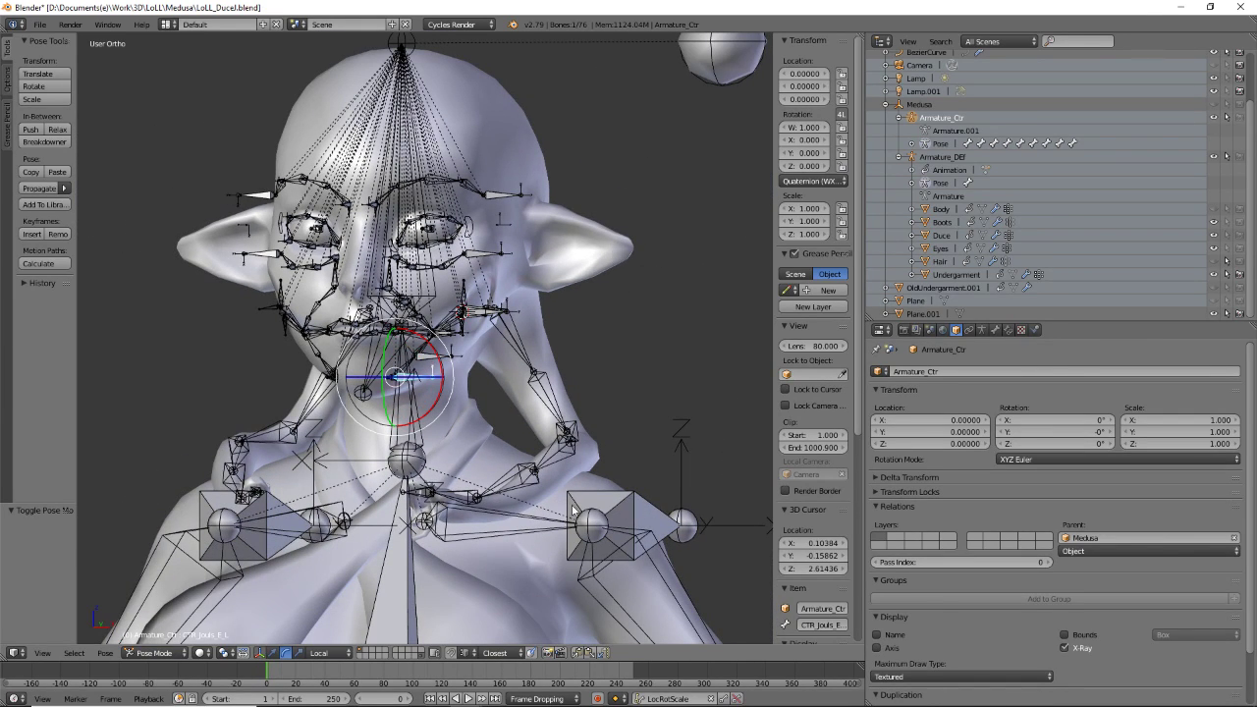
{"action": "middle_click_drag", "start_coordinate": [104, 399], "coordinate": [418, 418]}
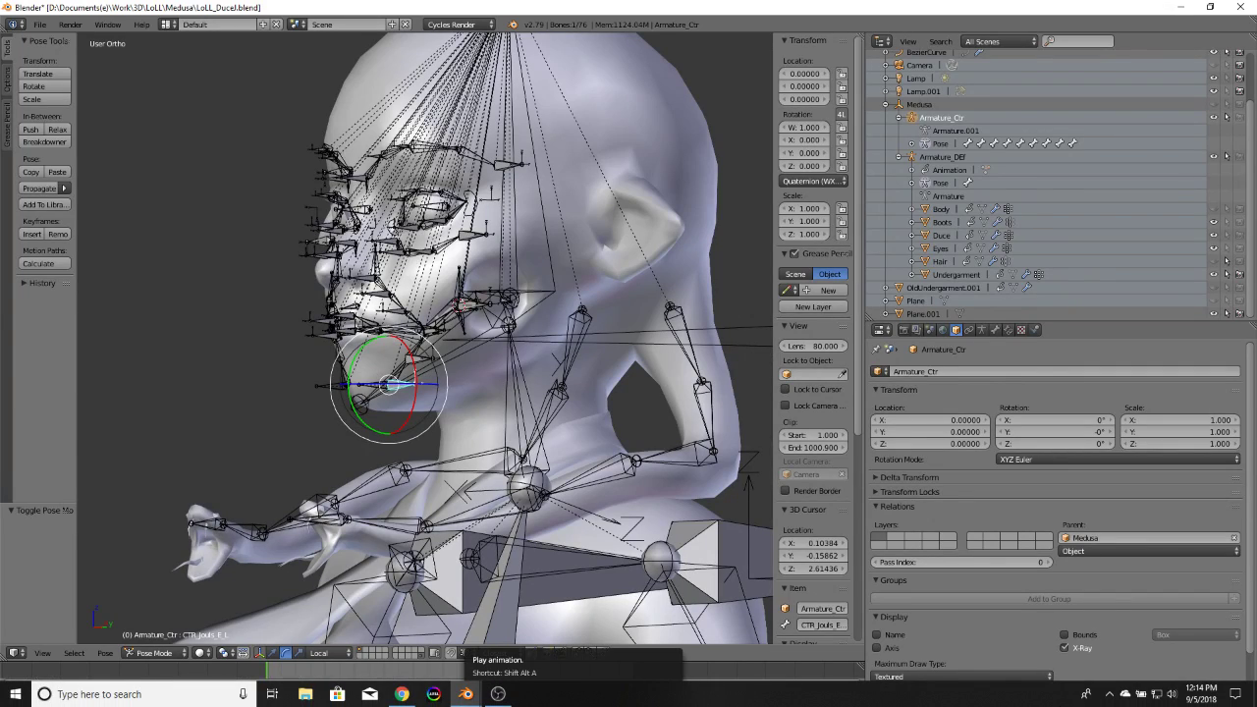